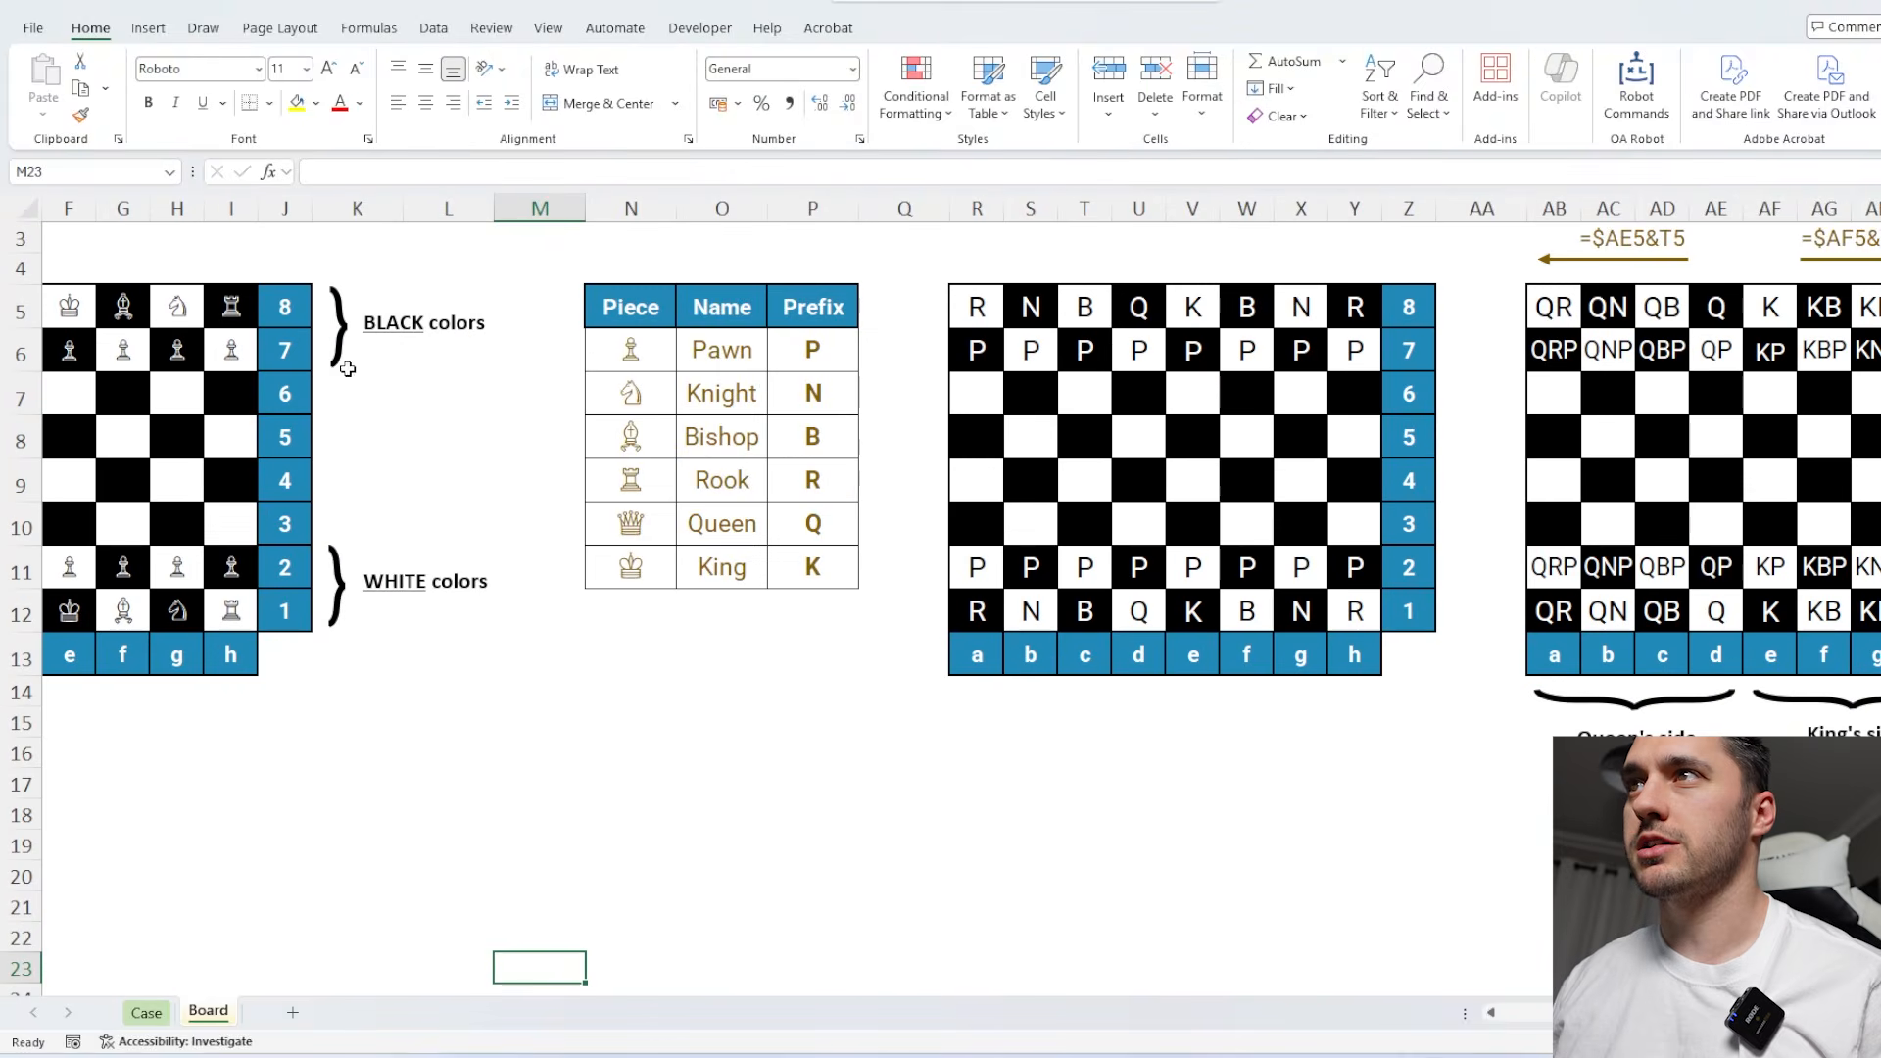
Fill Black's starting squares B5:I6 with "B" and White's starting squares B11:I12 with "W" on the chess-piece board.
drag(487, 383, 134, 430)
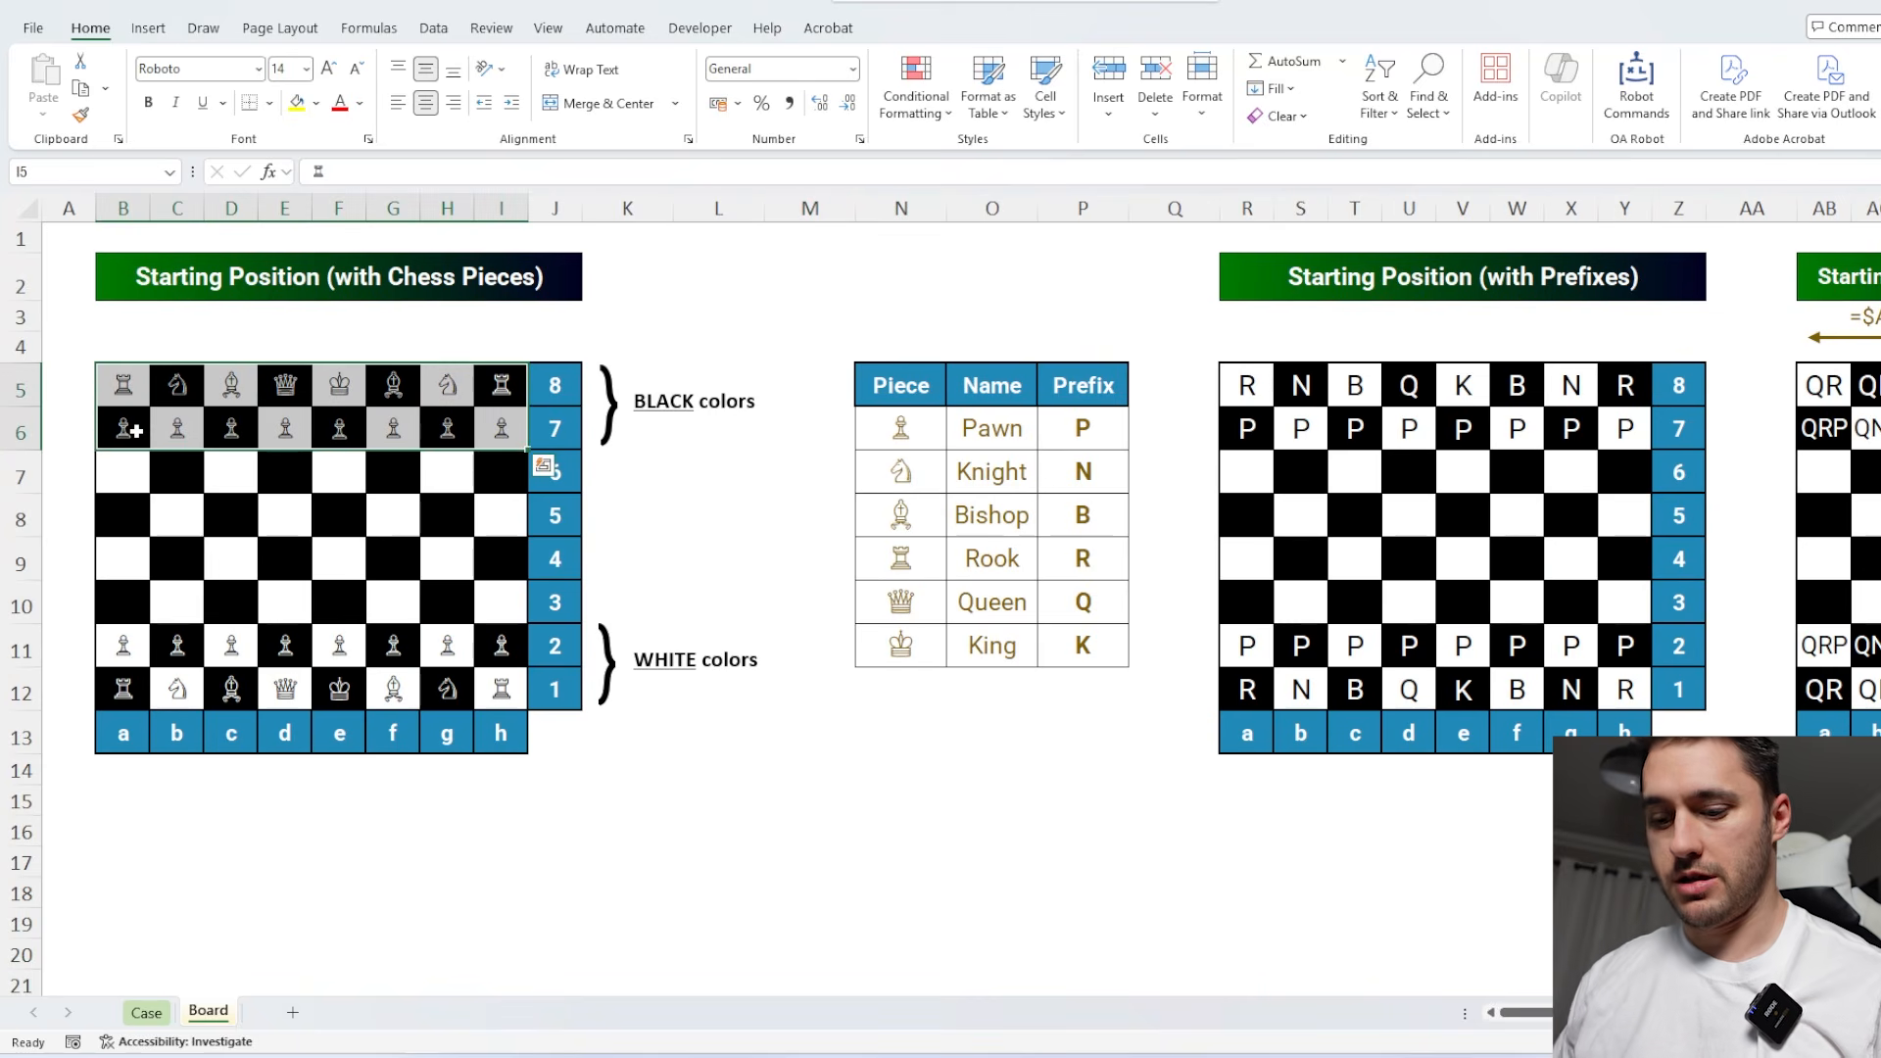
text(B)
key(ctrl+Return)
drag(487, 662, 128, 691)
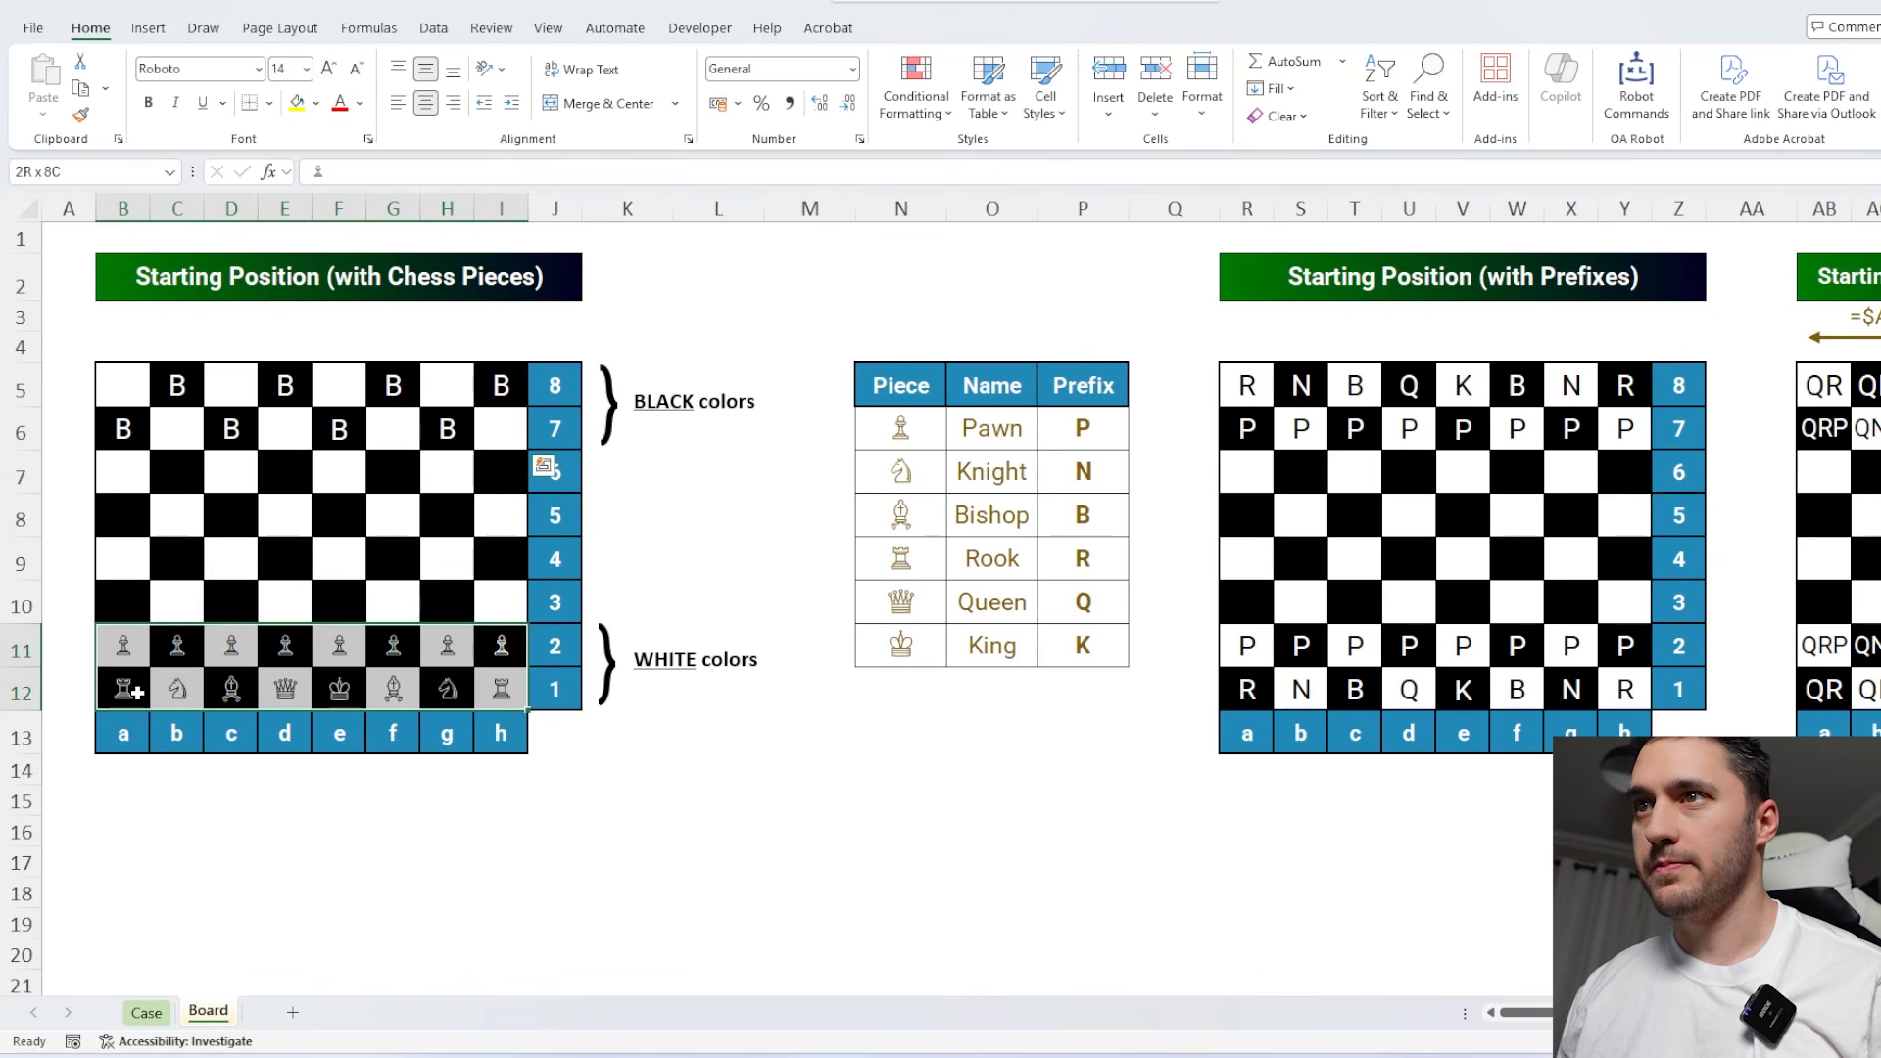
text(W)
key(ctrl+Return)
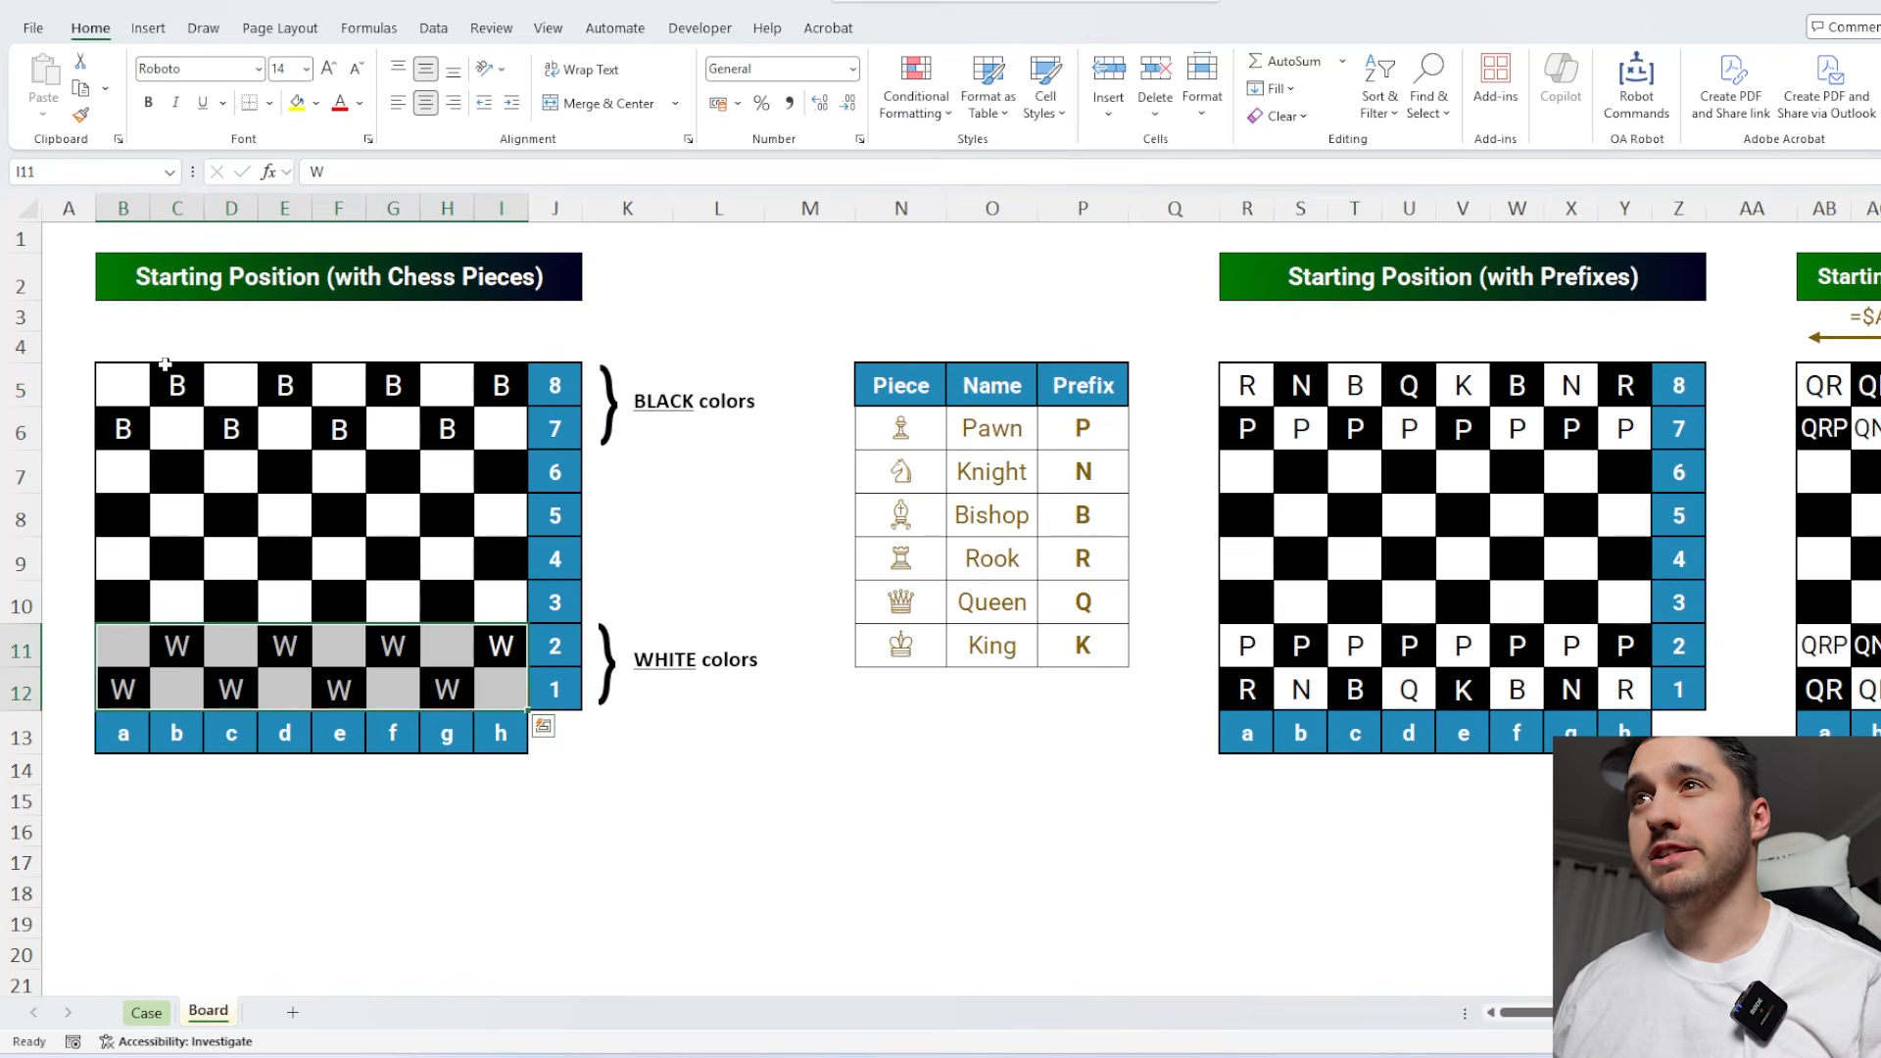
Review the starting-position boards and read the bonus questions on the Case sheet.
drag(132, 385, 502, 443)
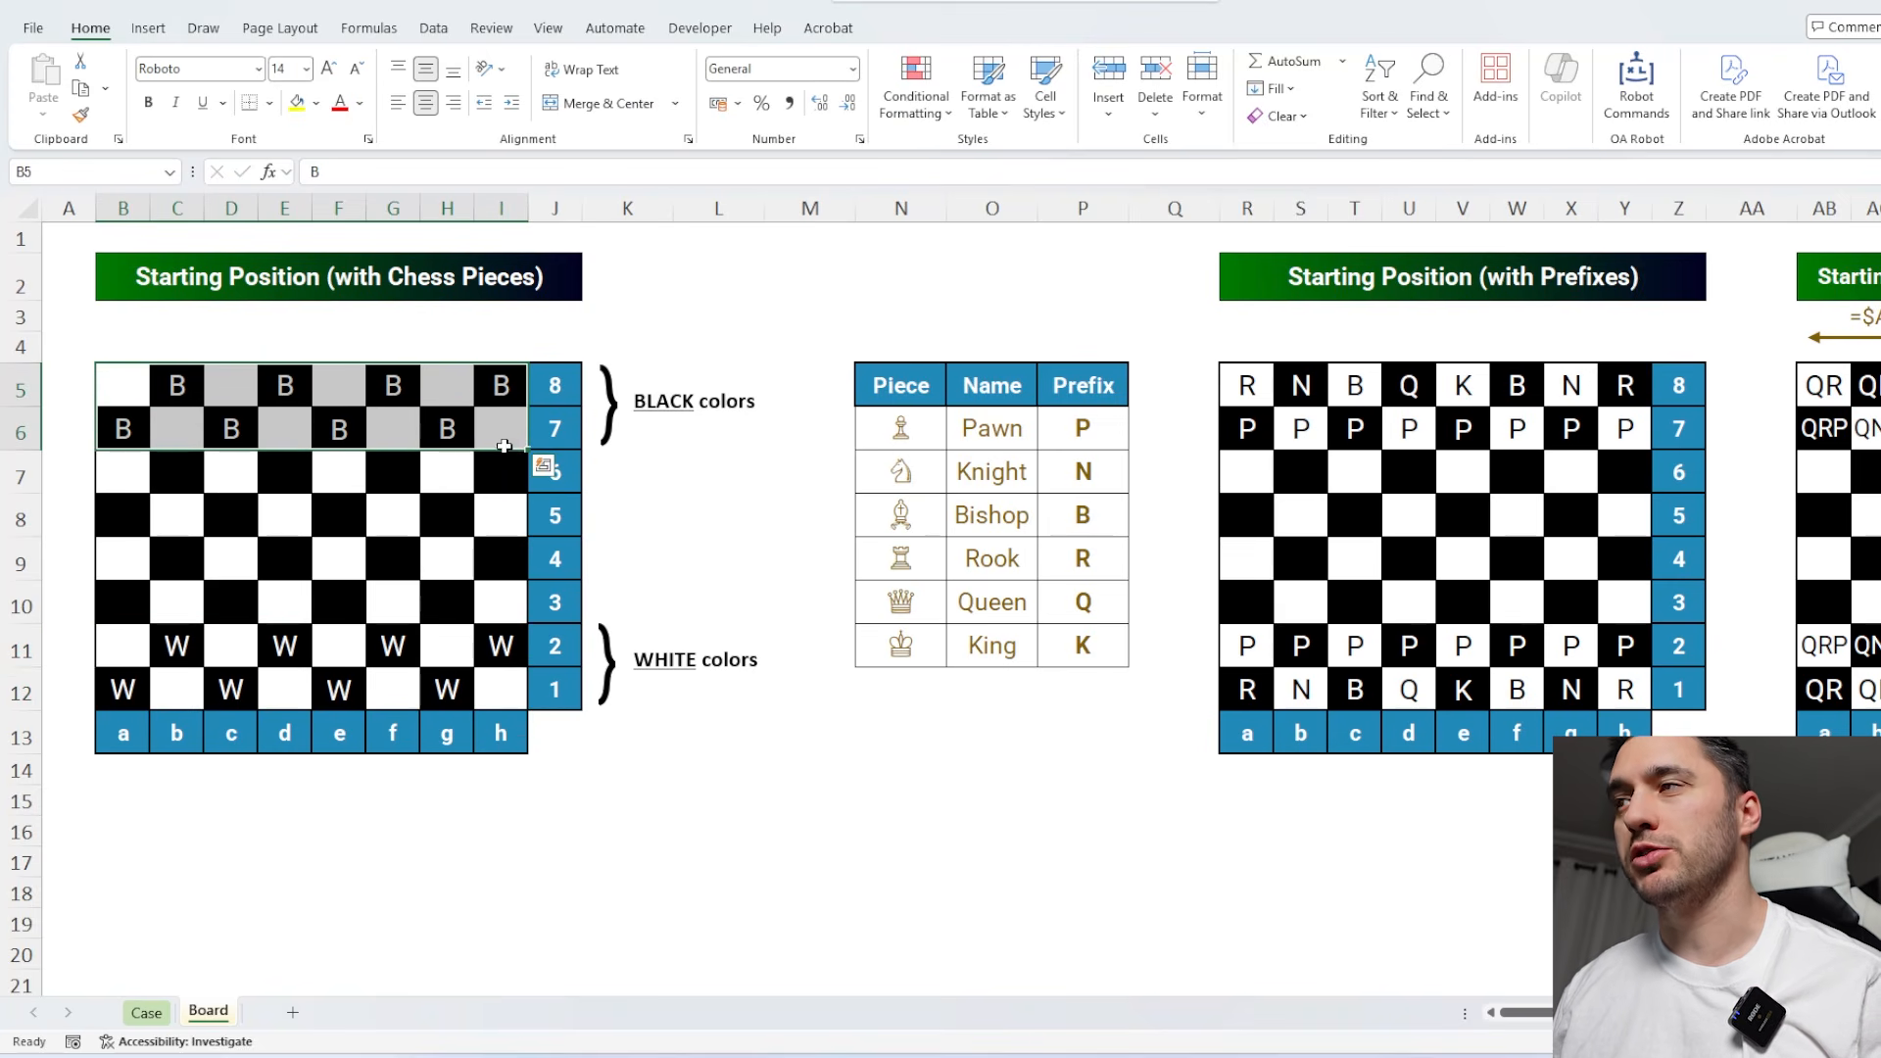
click(836, 703)
scroll(895, 730, down, 1)
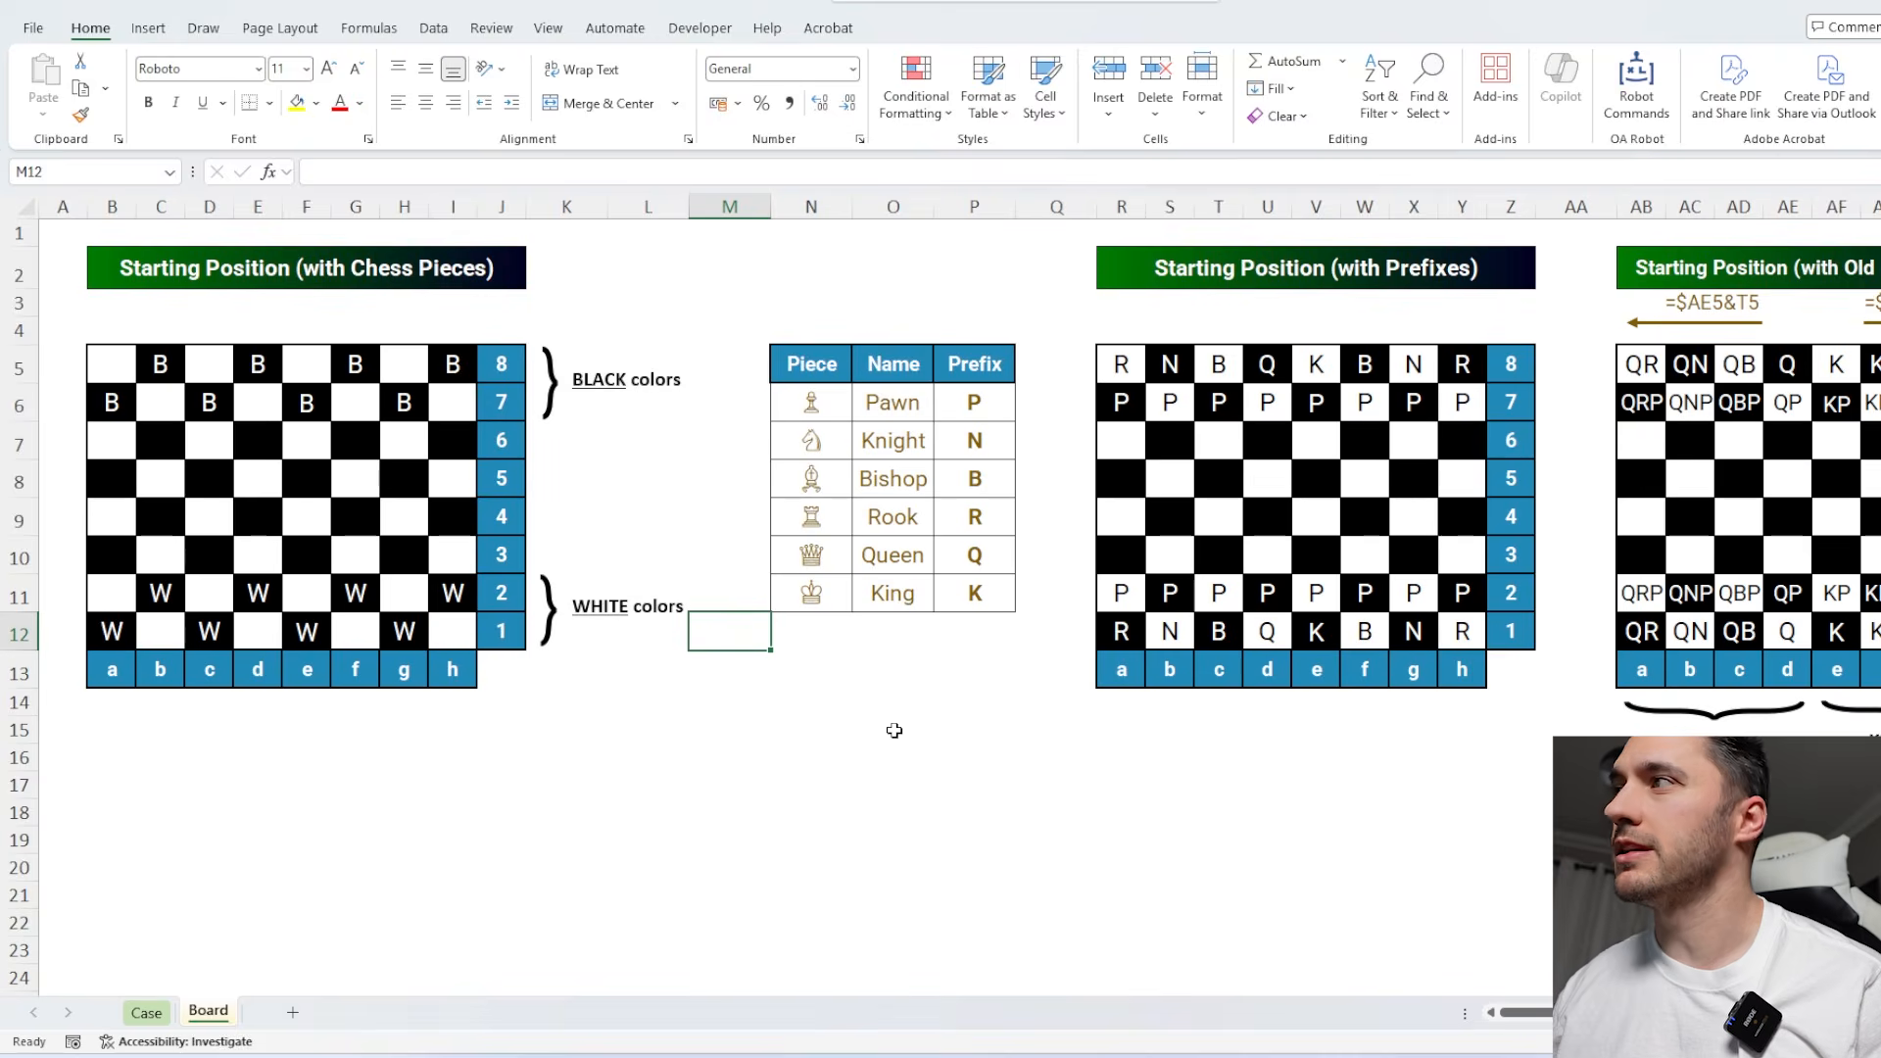
scroll(895, 730, down, 1)
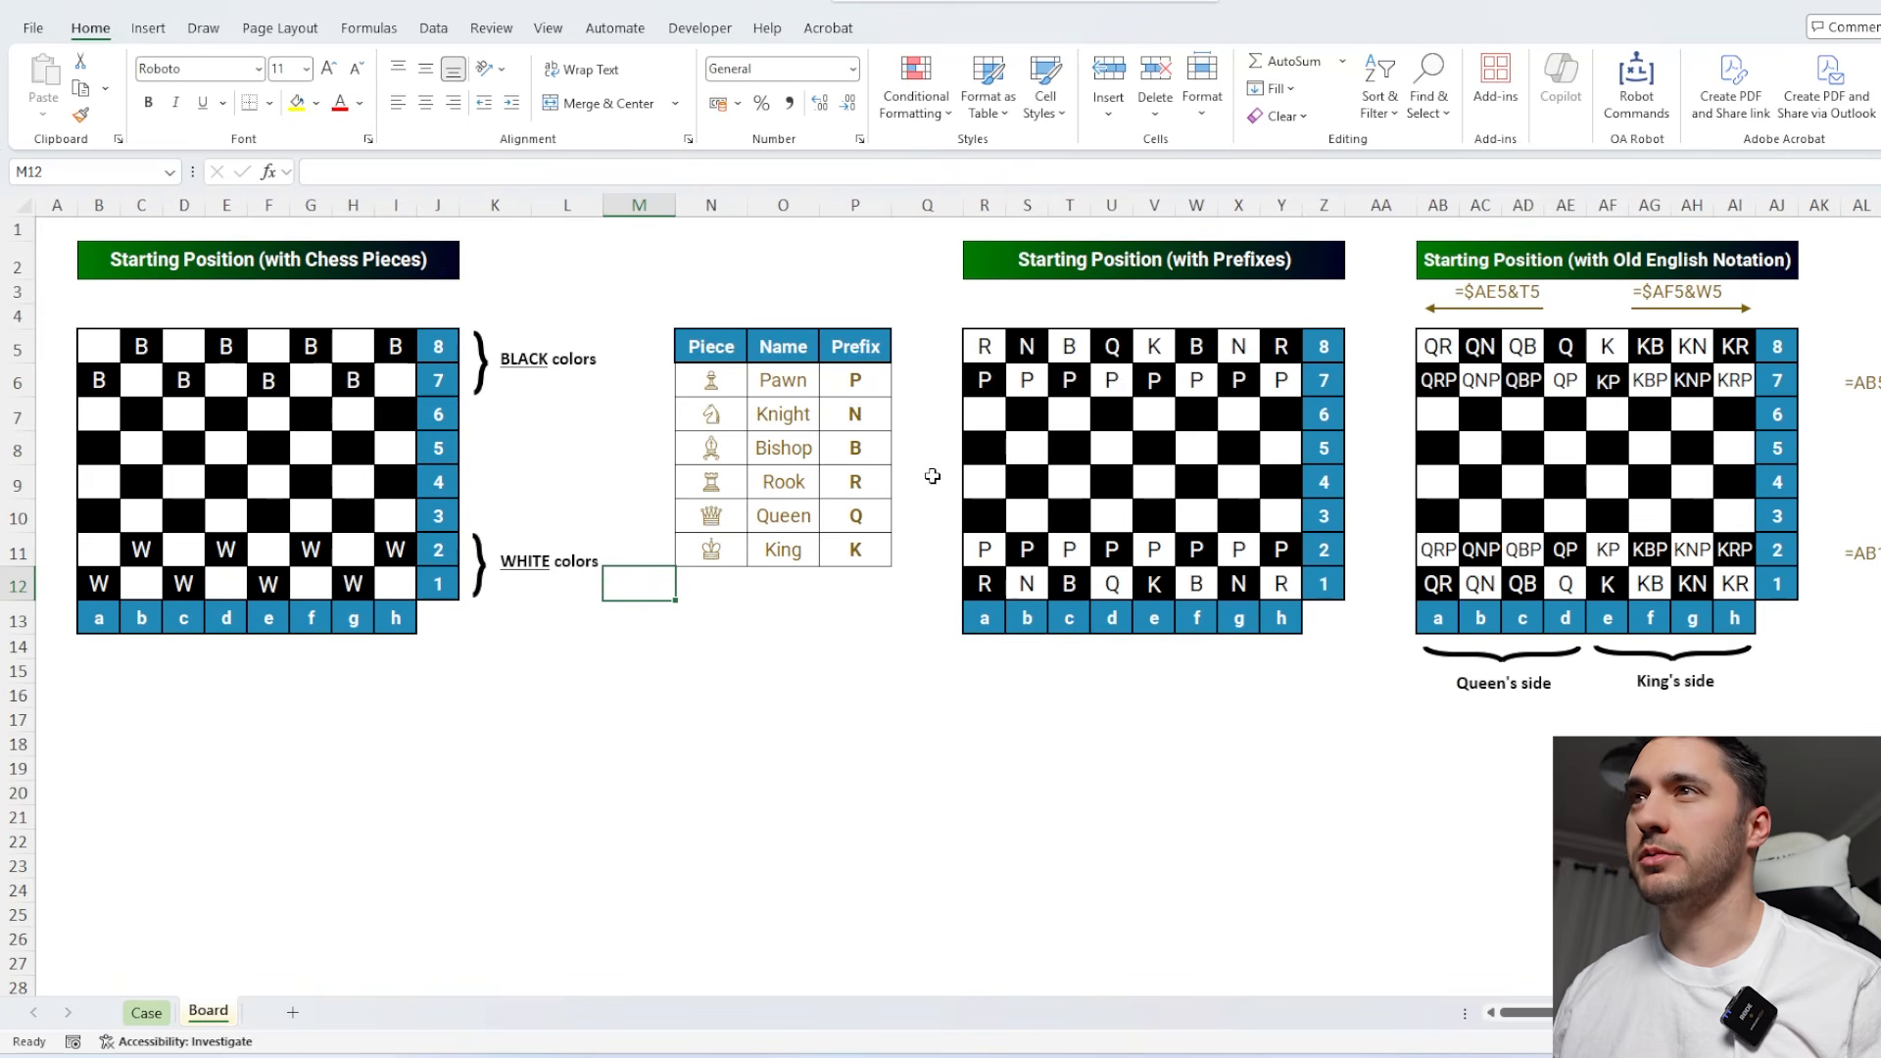
click(1151, 753)
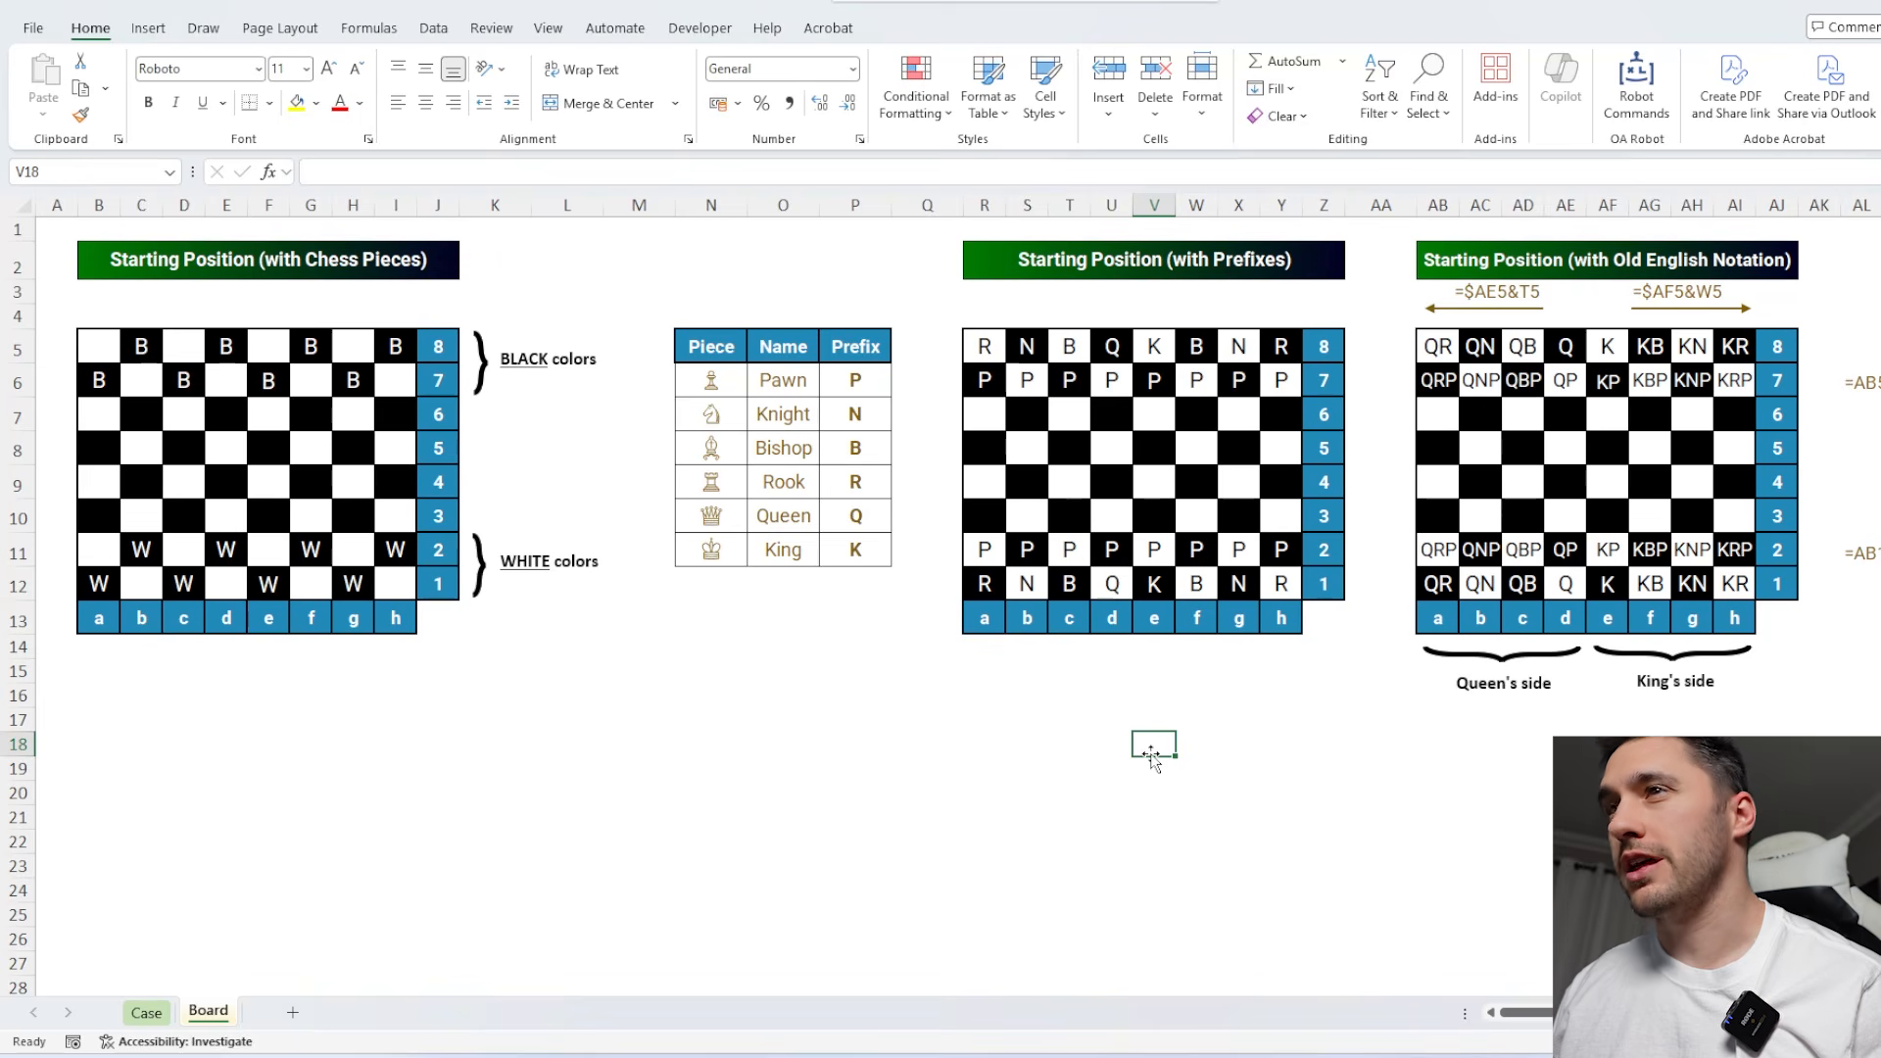
click(147, 1015)
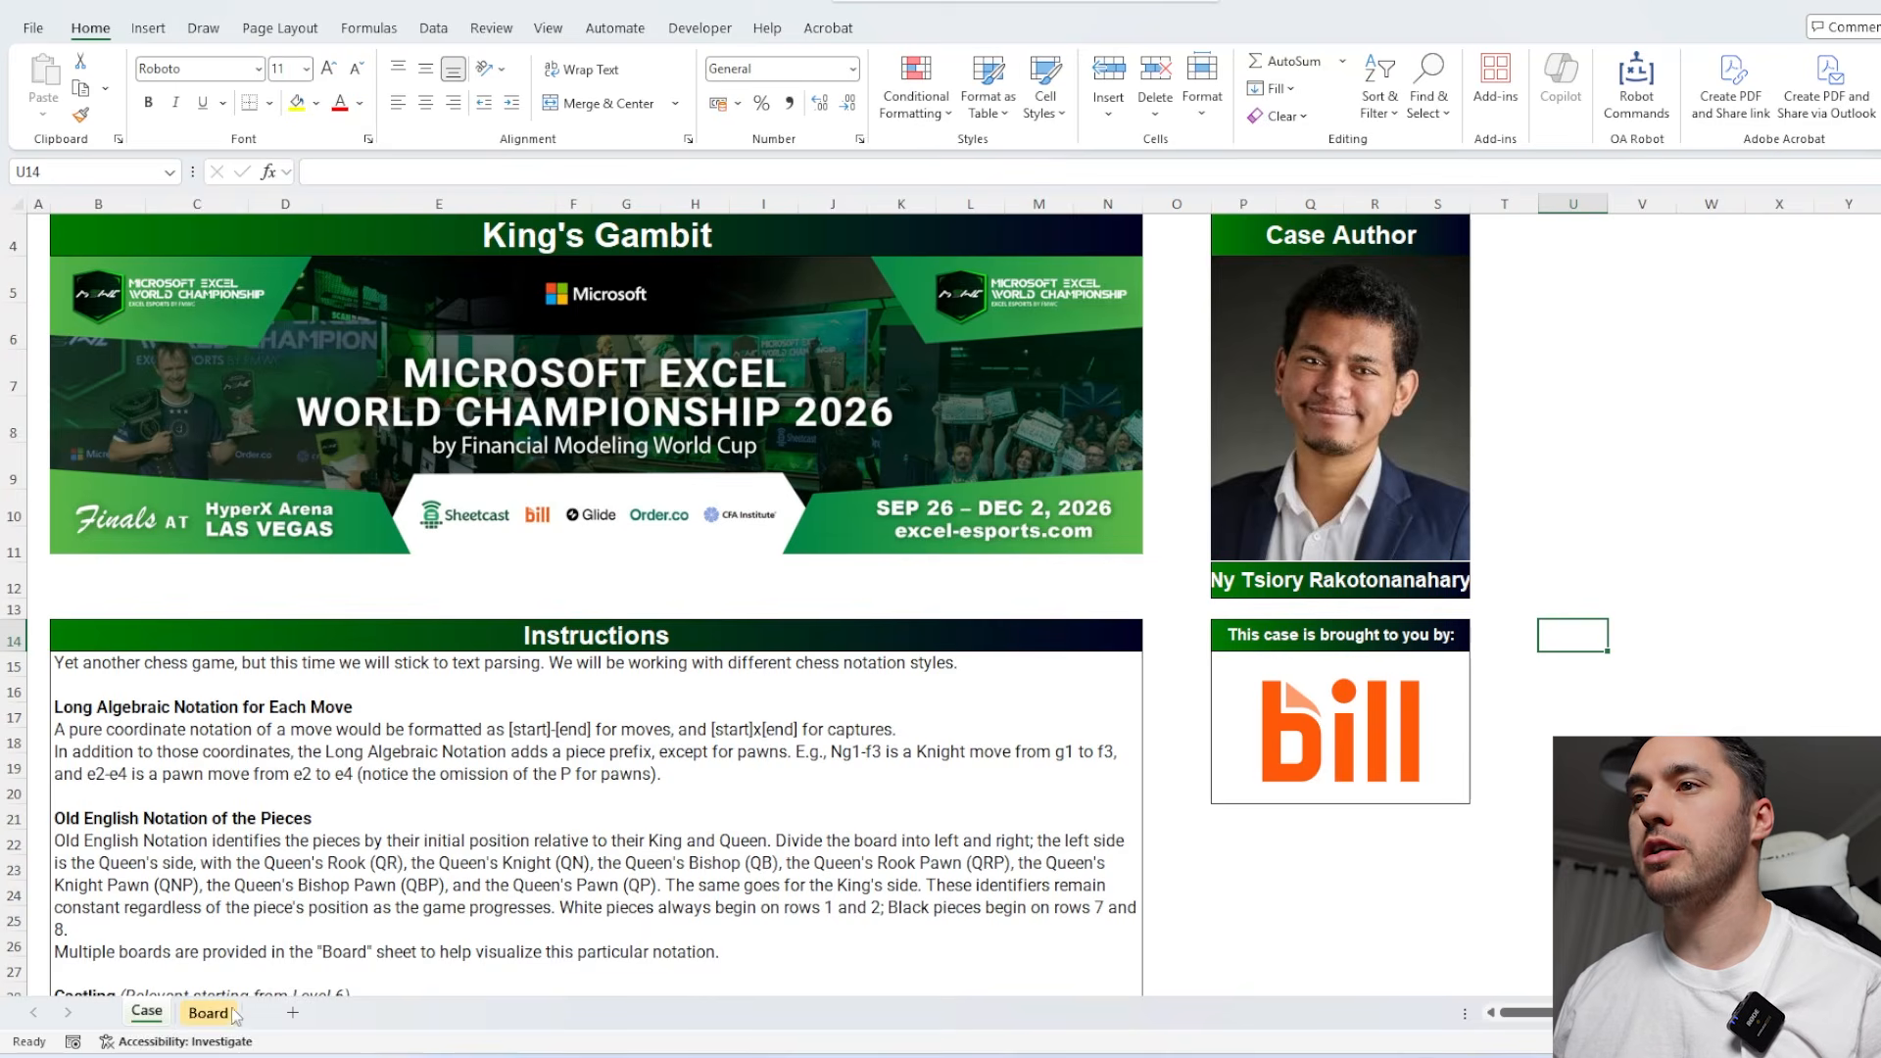
click(210, 1013)
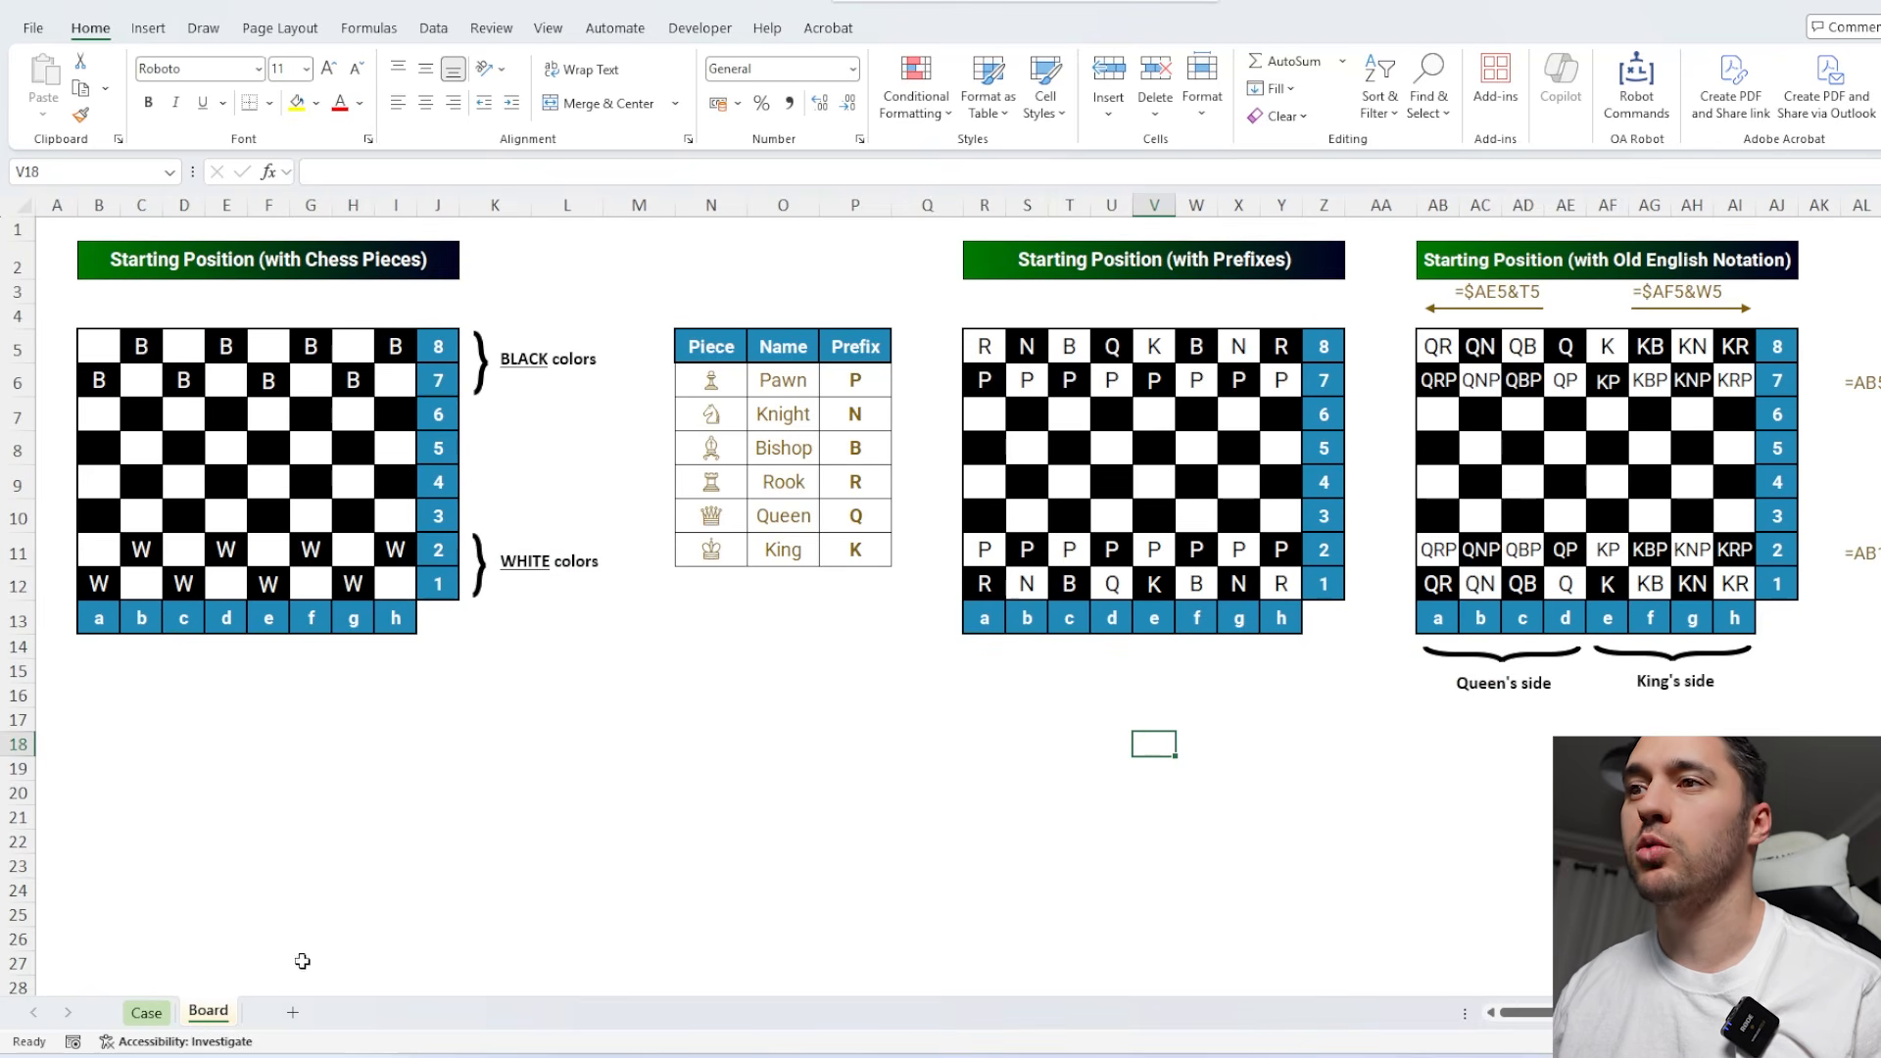
click(145, 1013)
scroll(585, 834, down, 9)
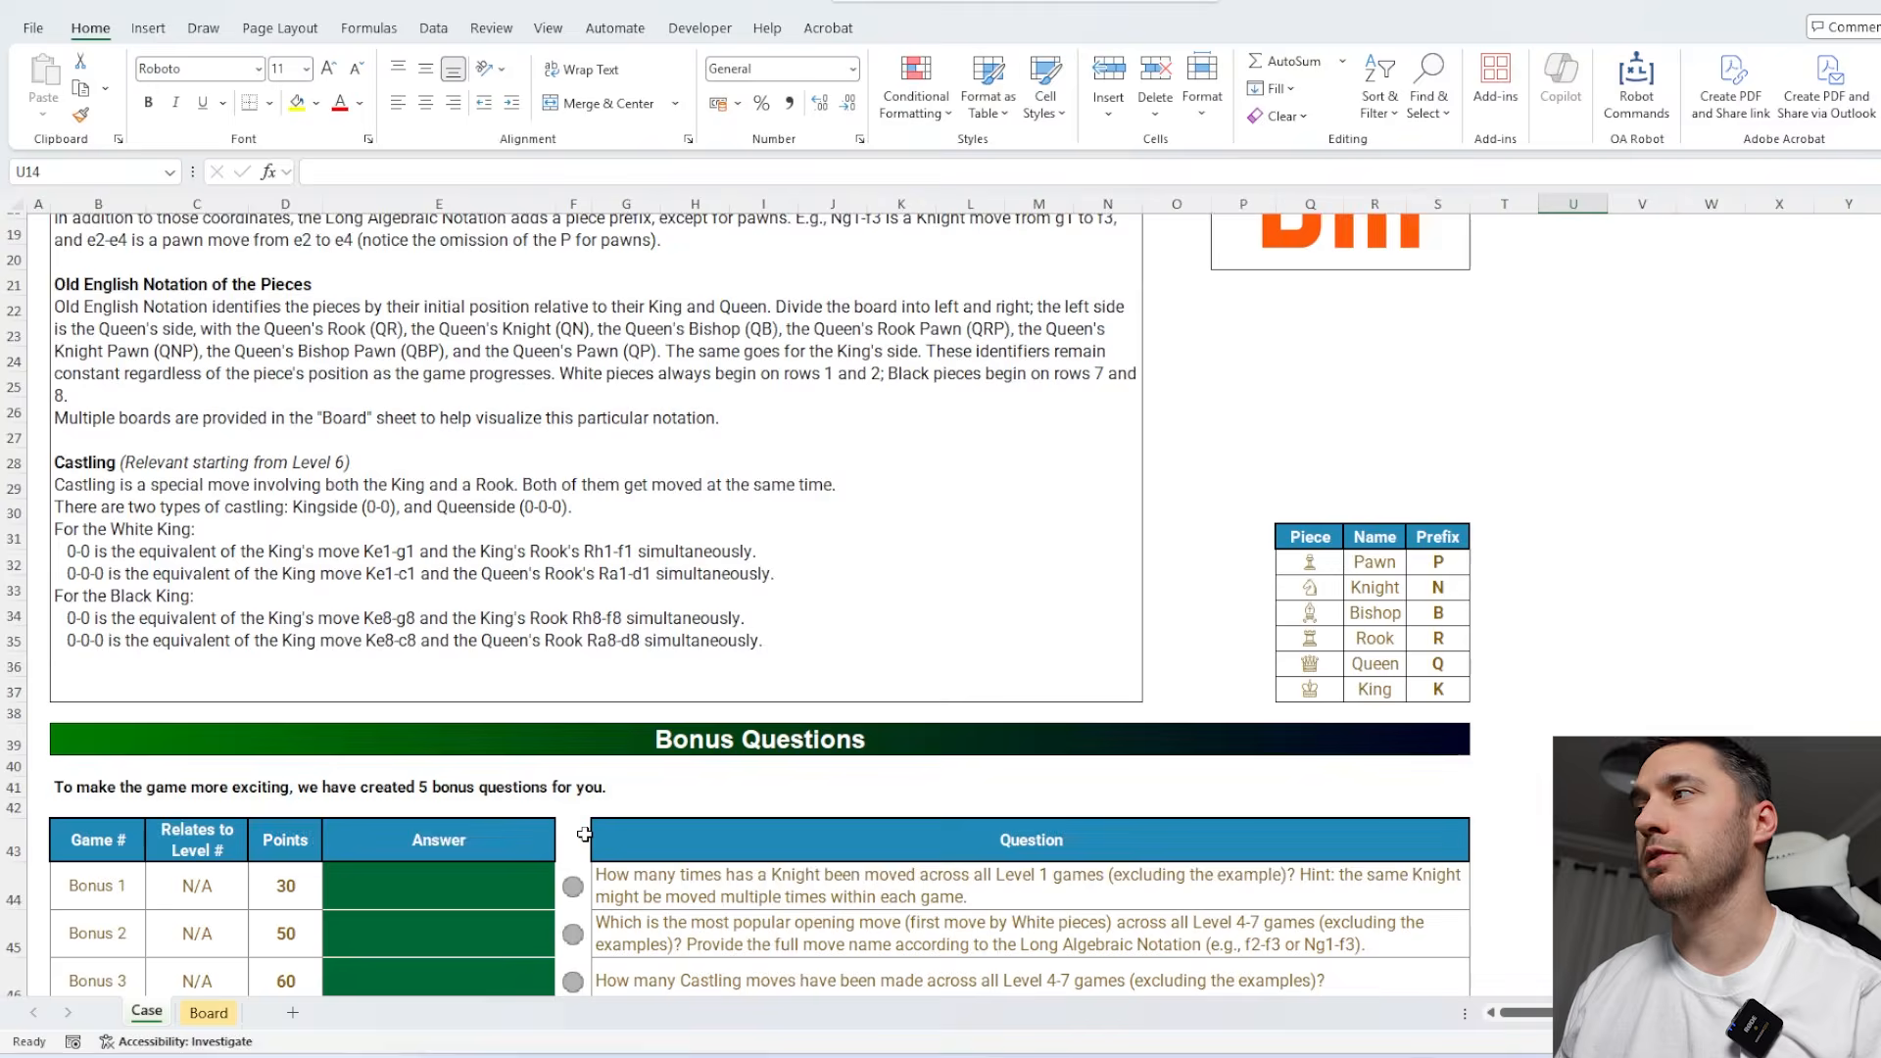
scroll(585, 833, down, 2)
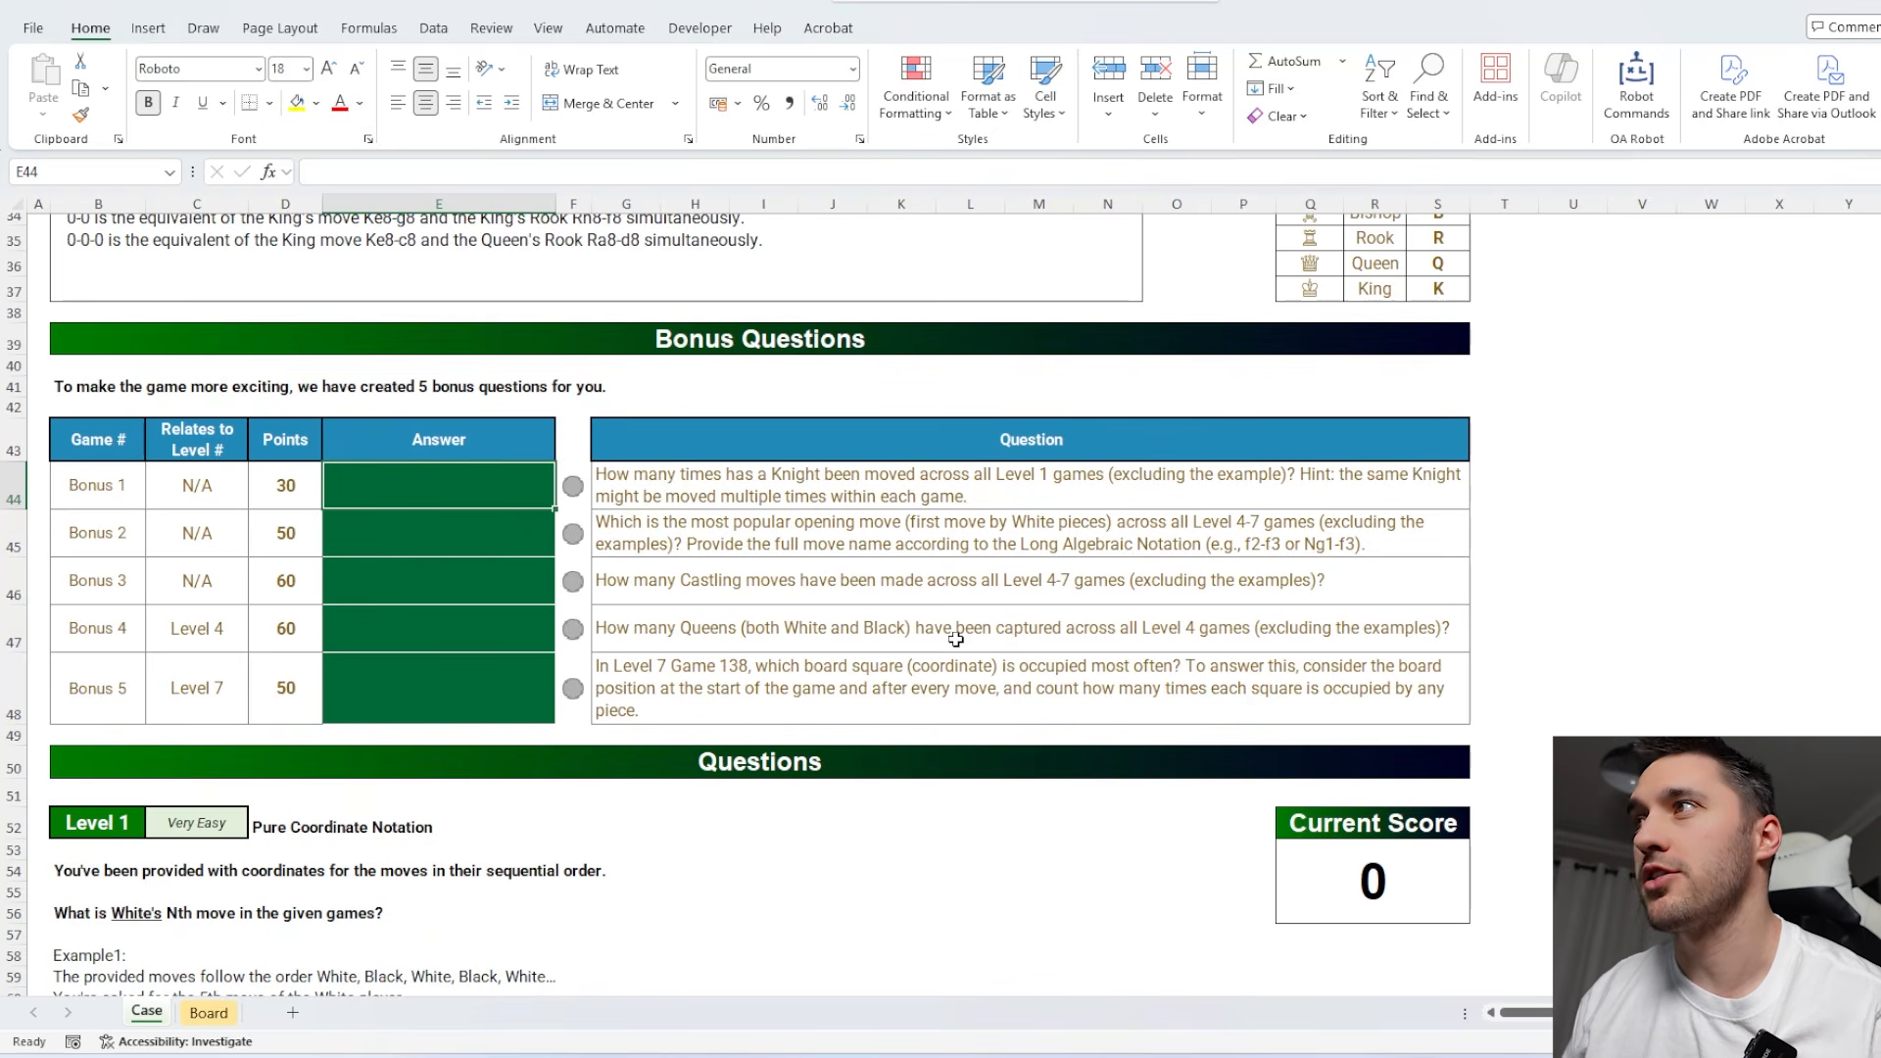
scroll(955, 639, down, 2)
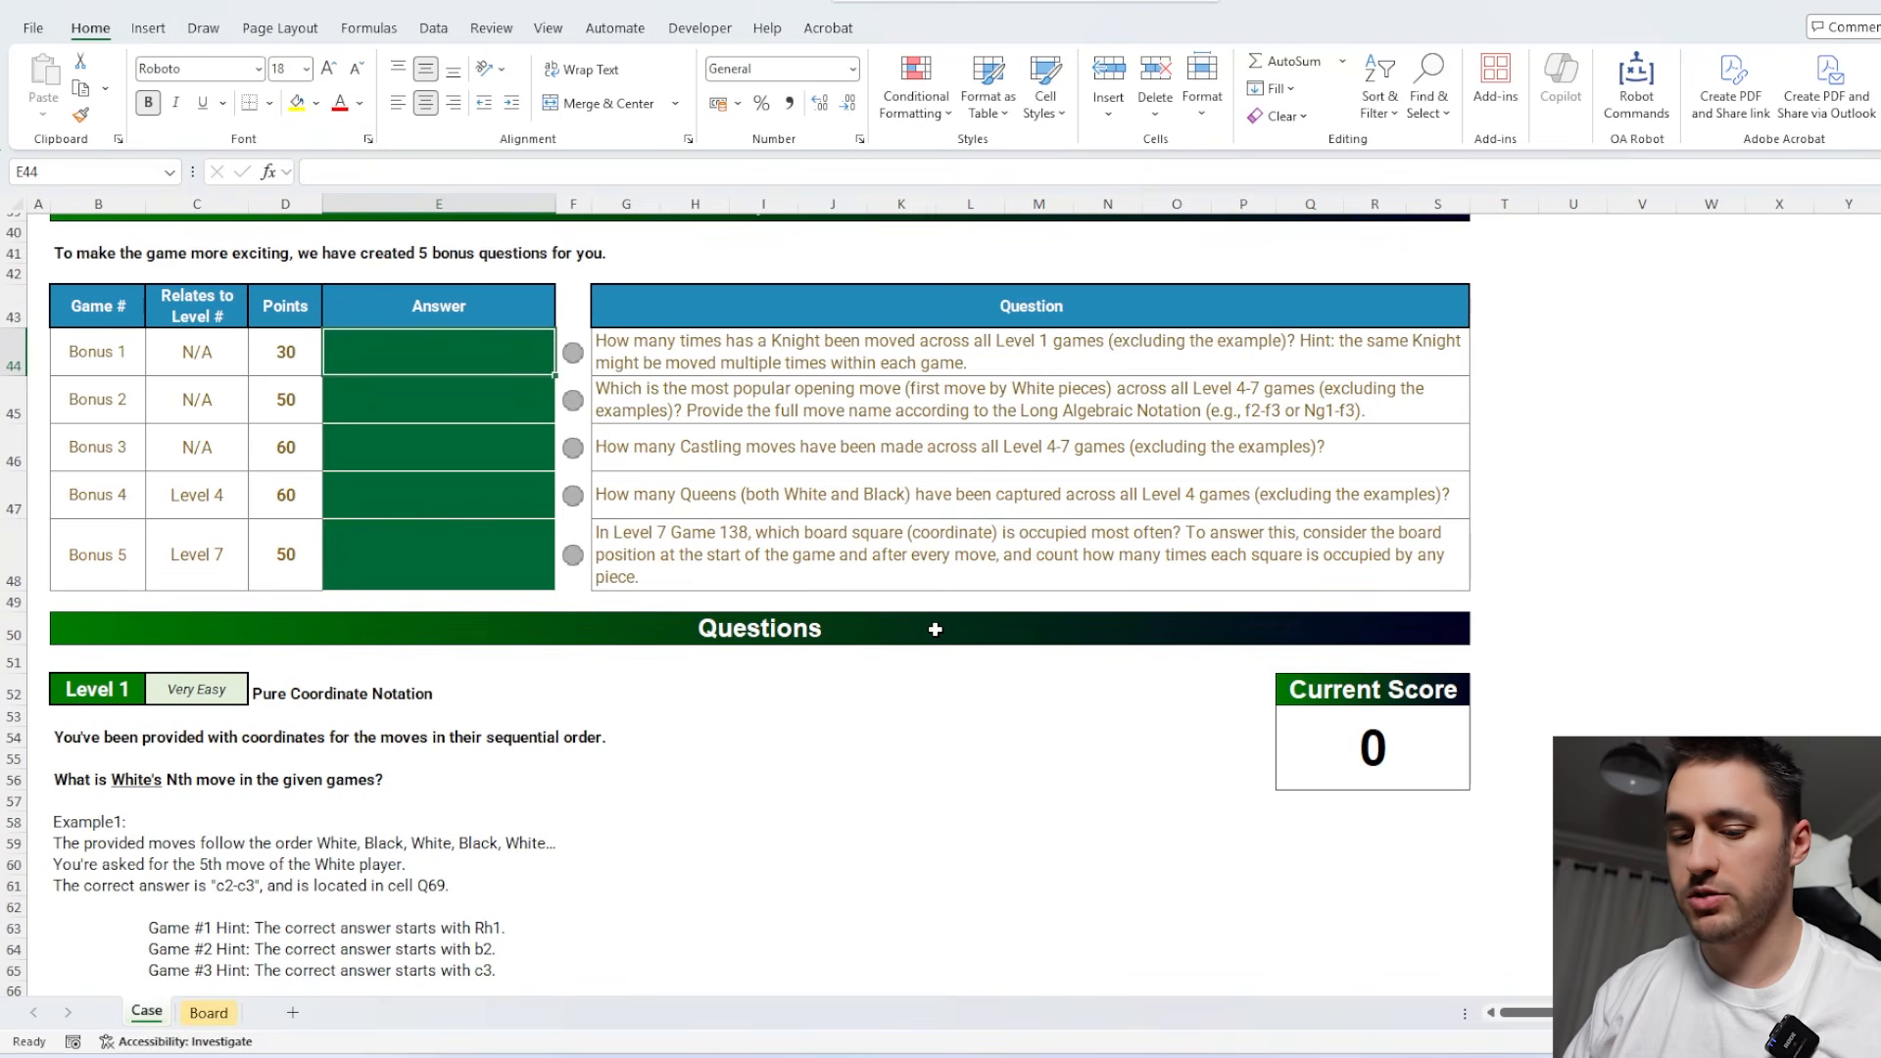
Answer Bonus 1 in E44 with =SUM(--(Exists("N",I71:AL90,1))) to count Knight moves across the Level 1 games.
text(=SUM()
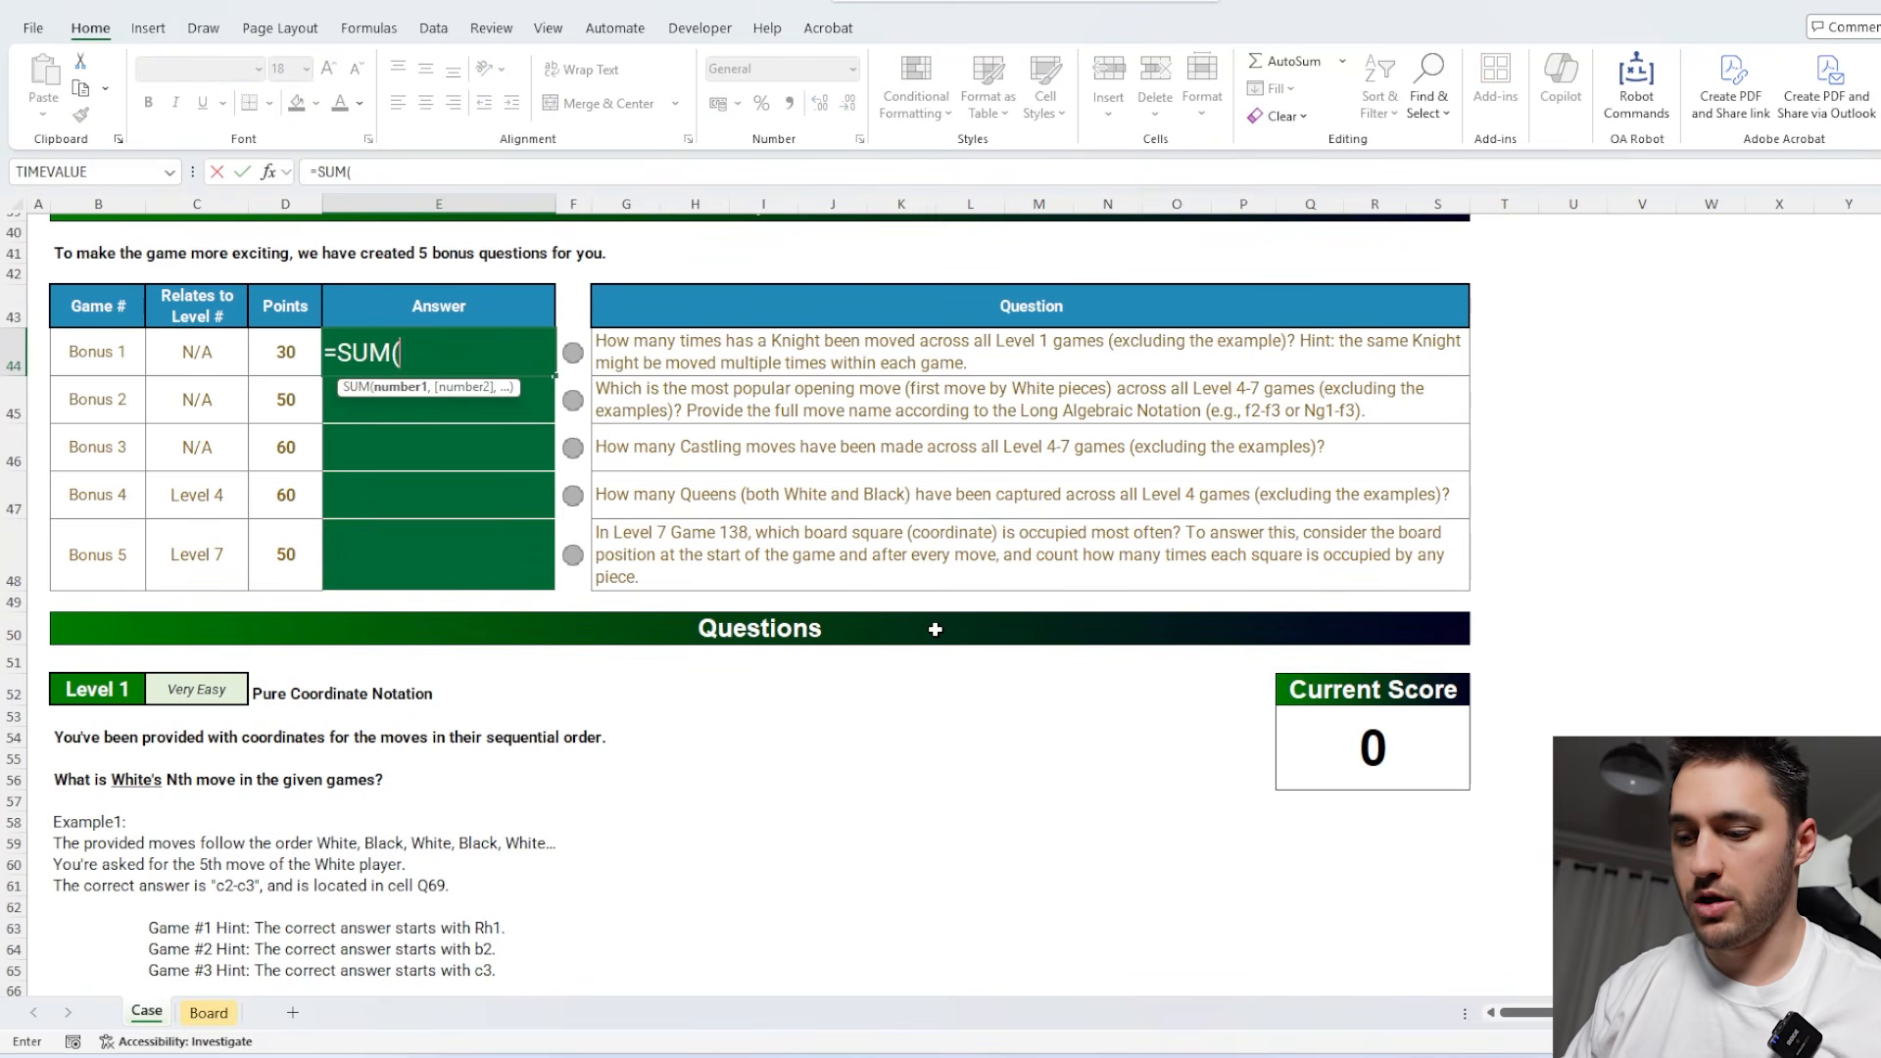
text(--(Exists()
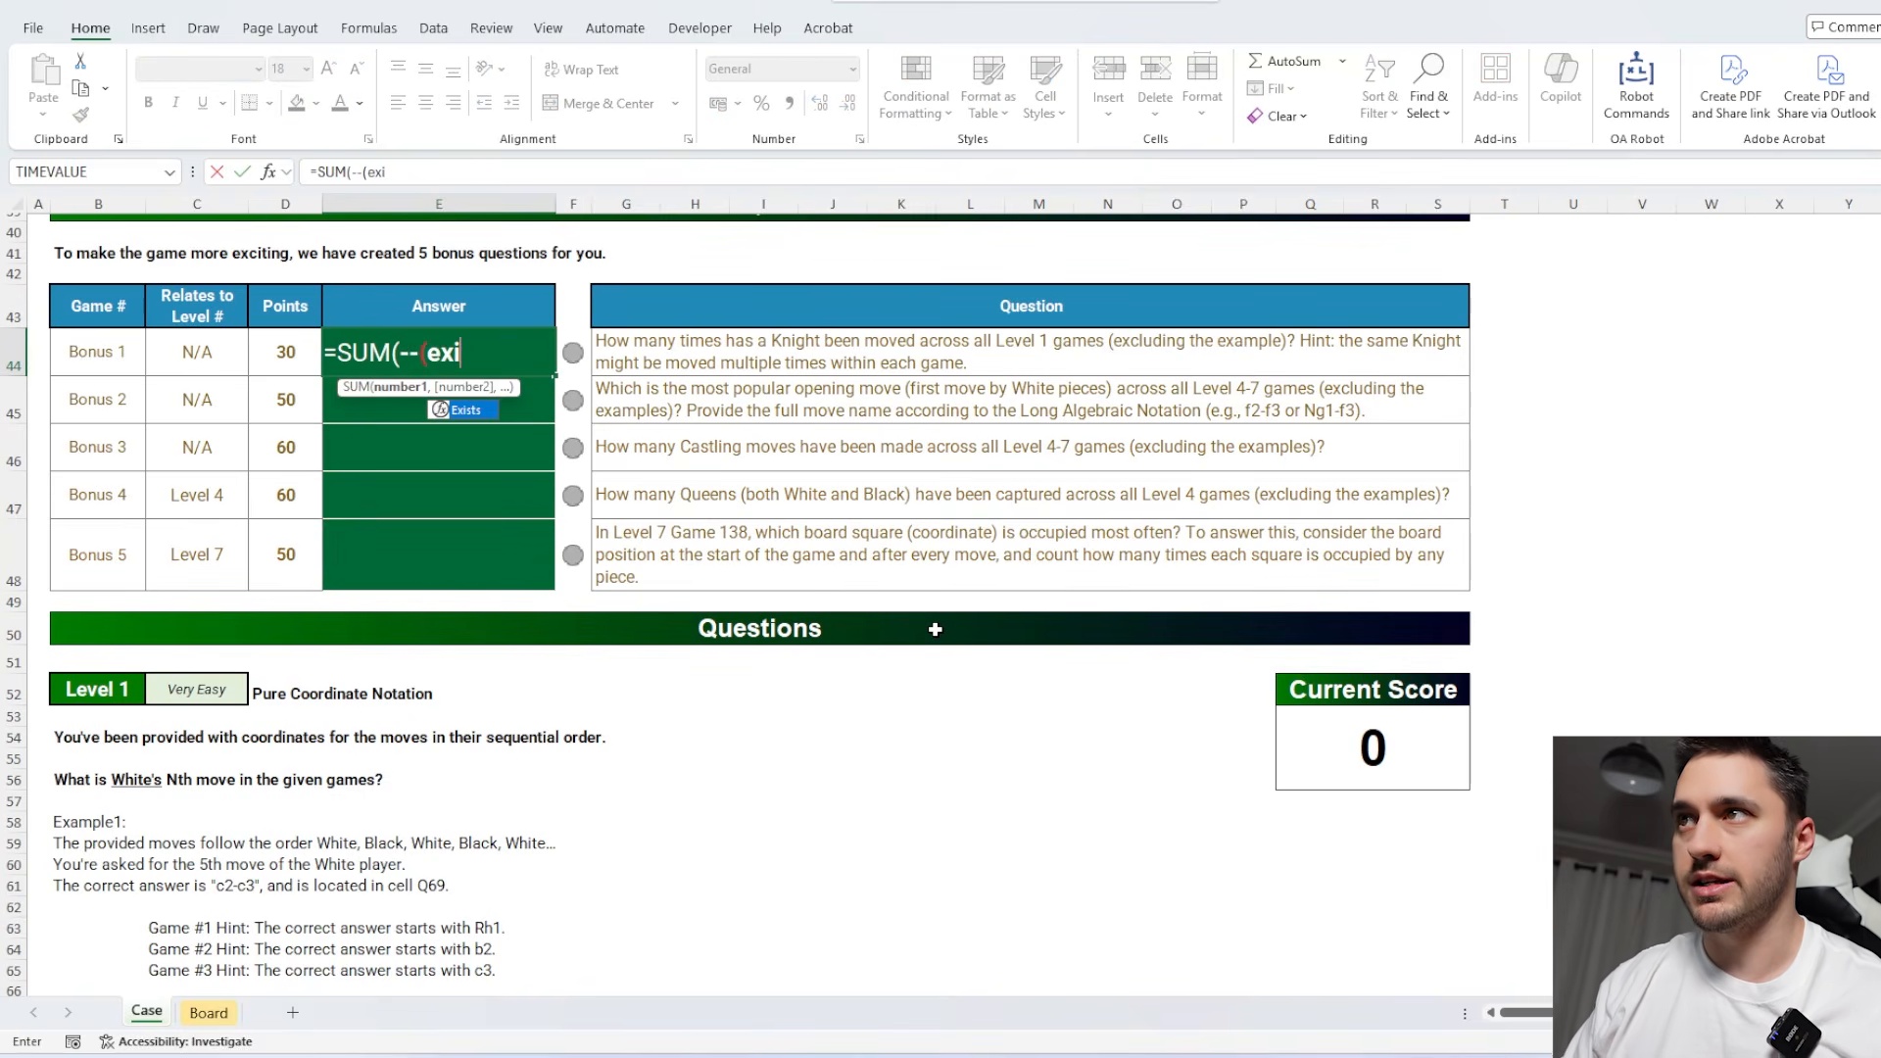
text("N",)
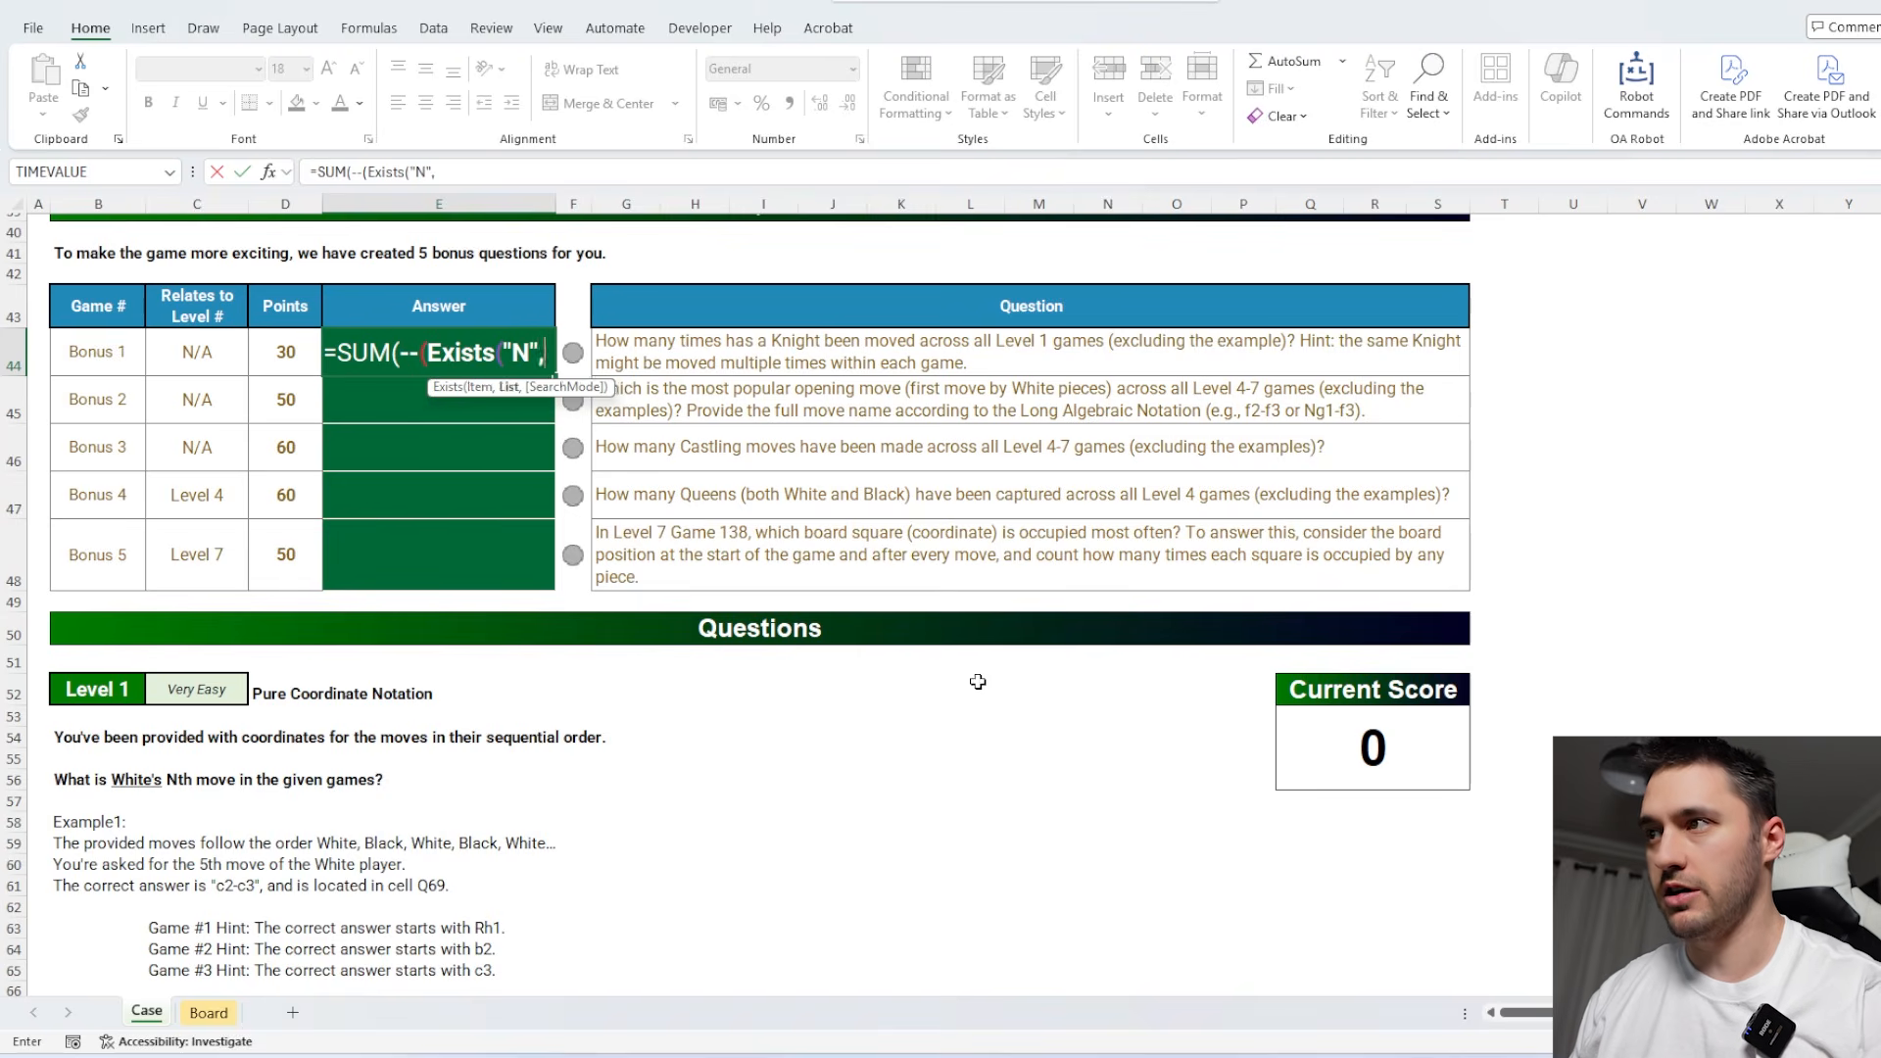
scroll(978, 680, down, 4)
click(755, 668)
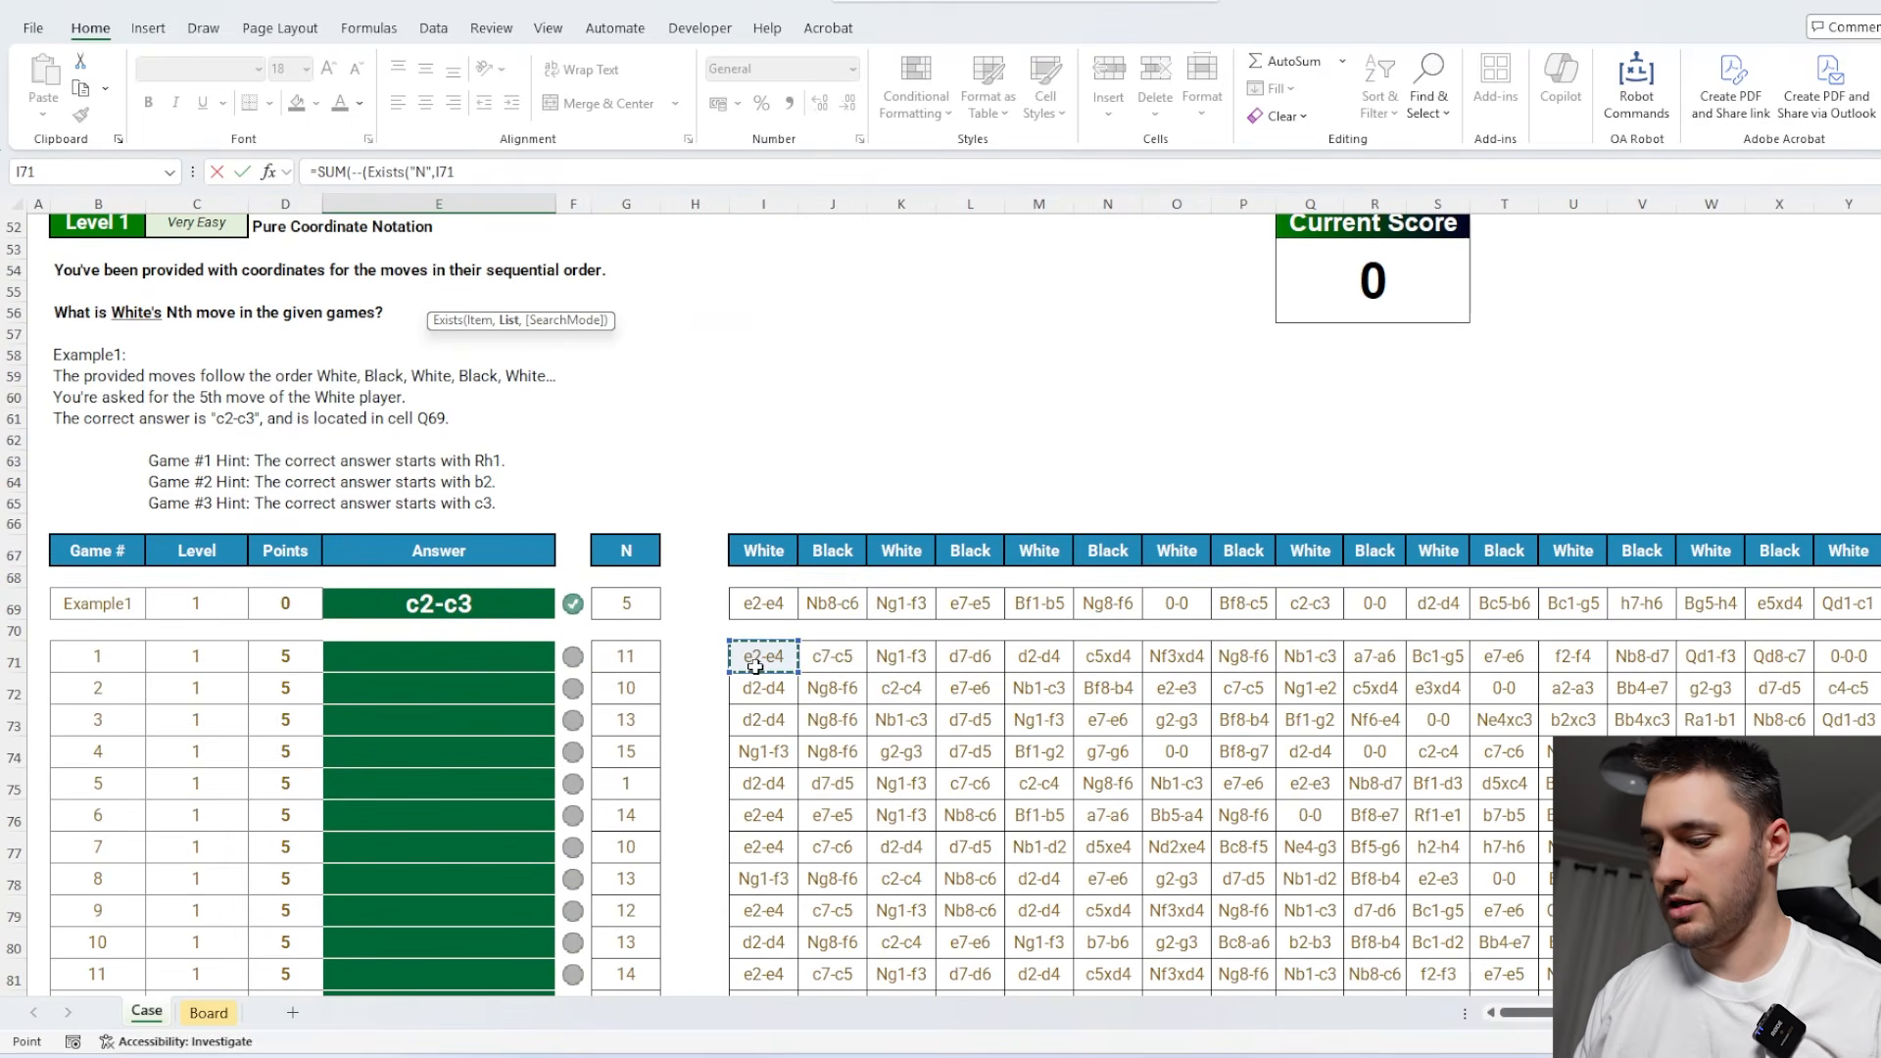
key(ctrl+shift+Right)
key(ctrl+shift+Down)
text())))
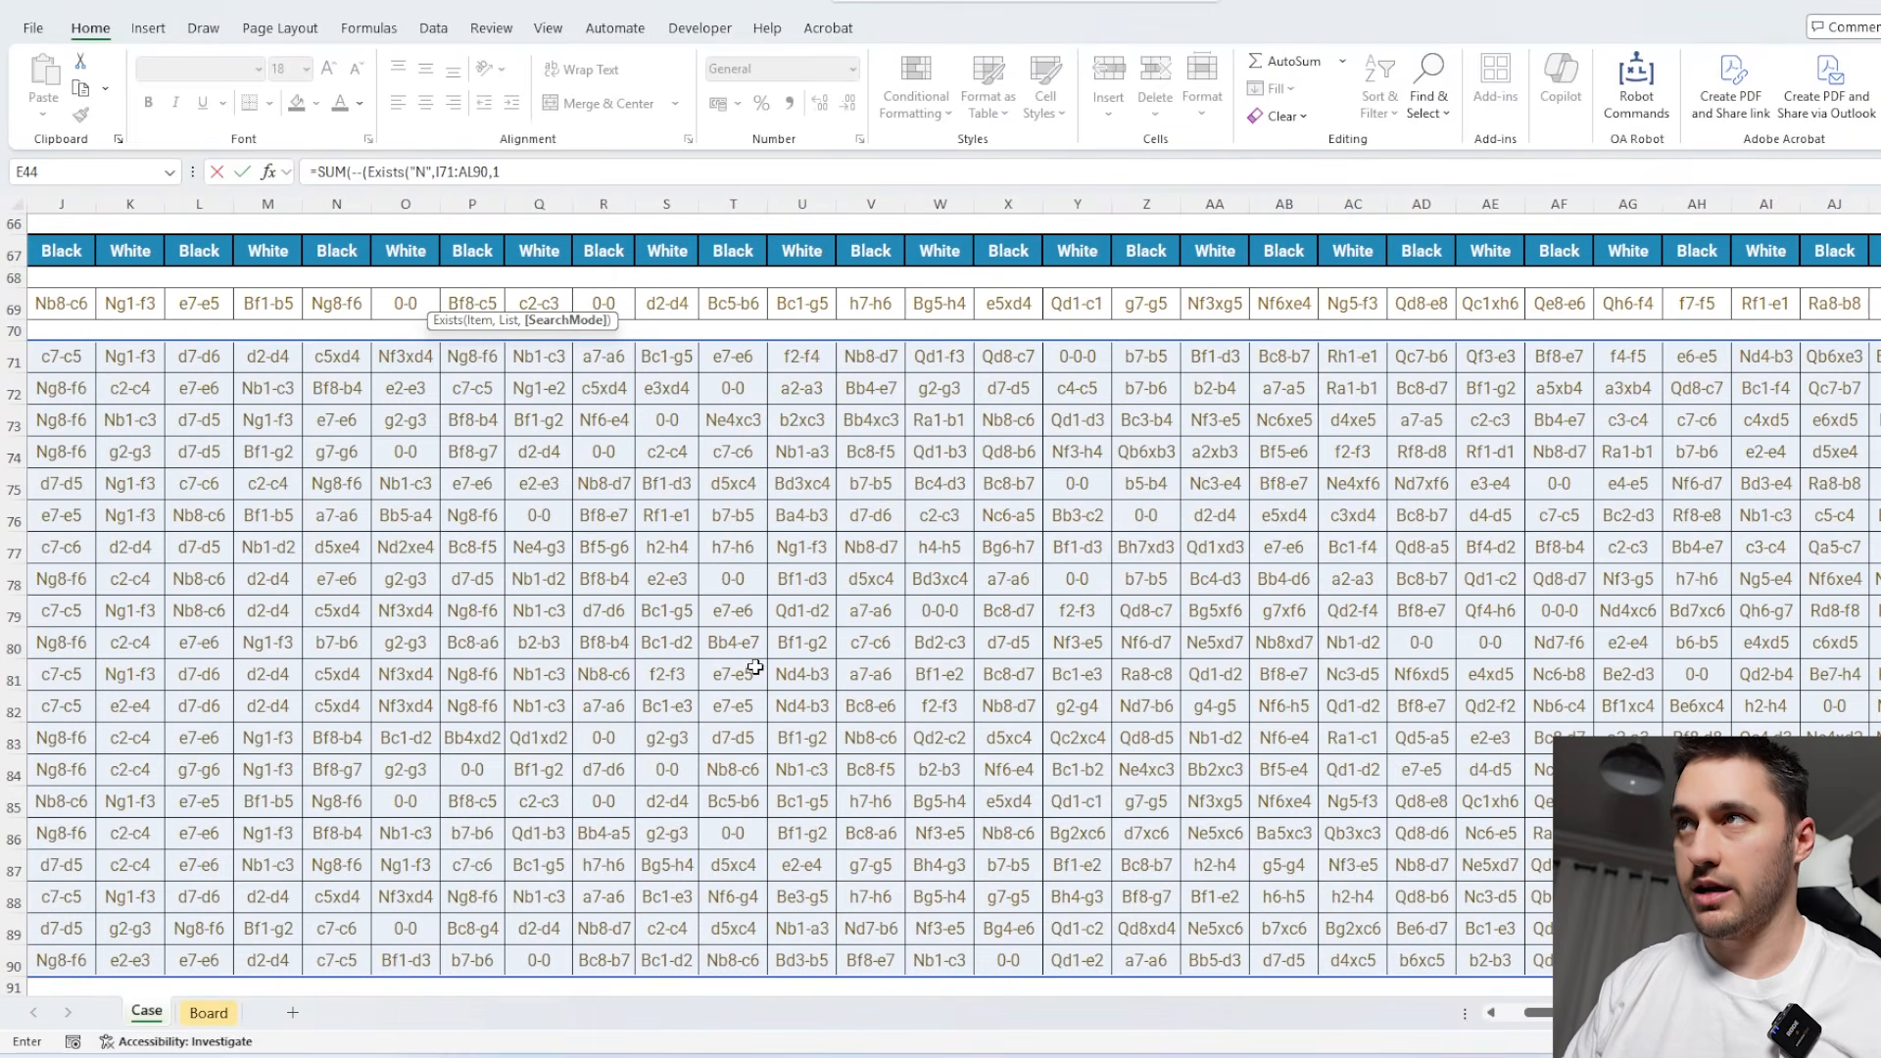
key(Return)
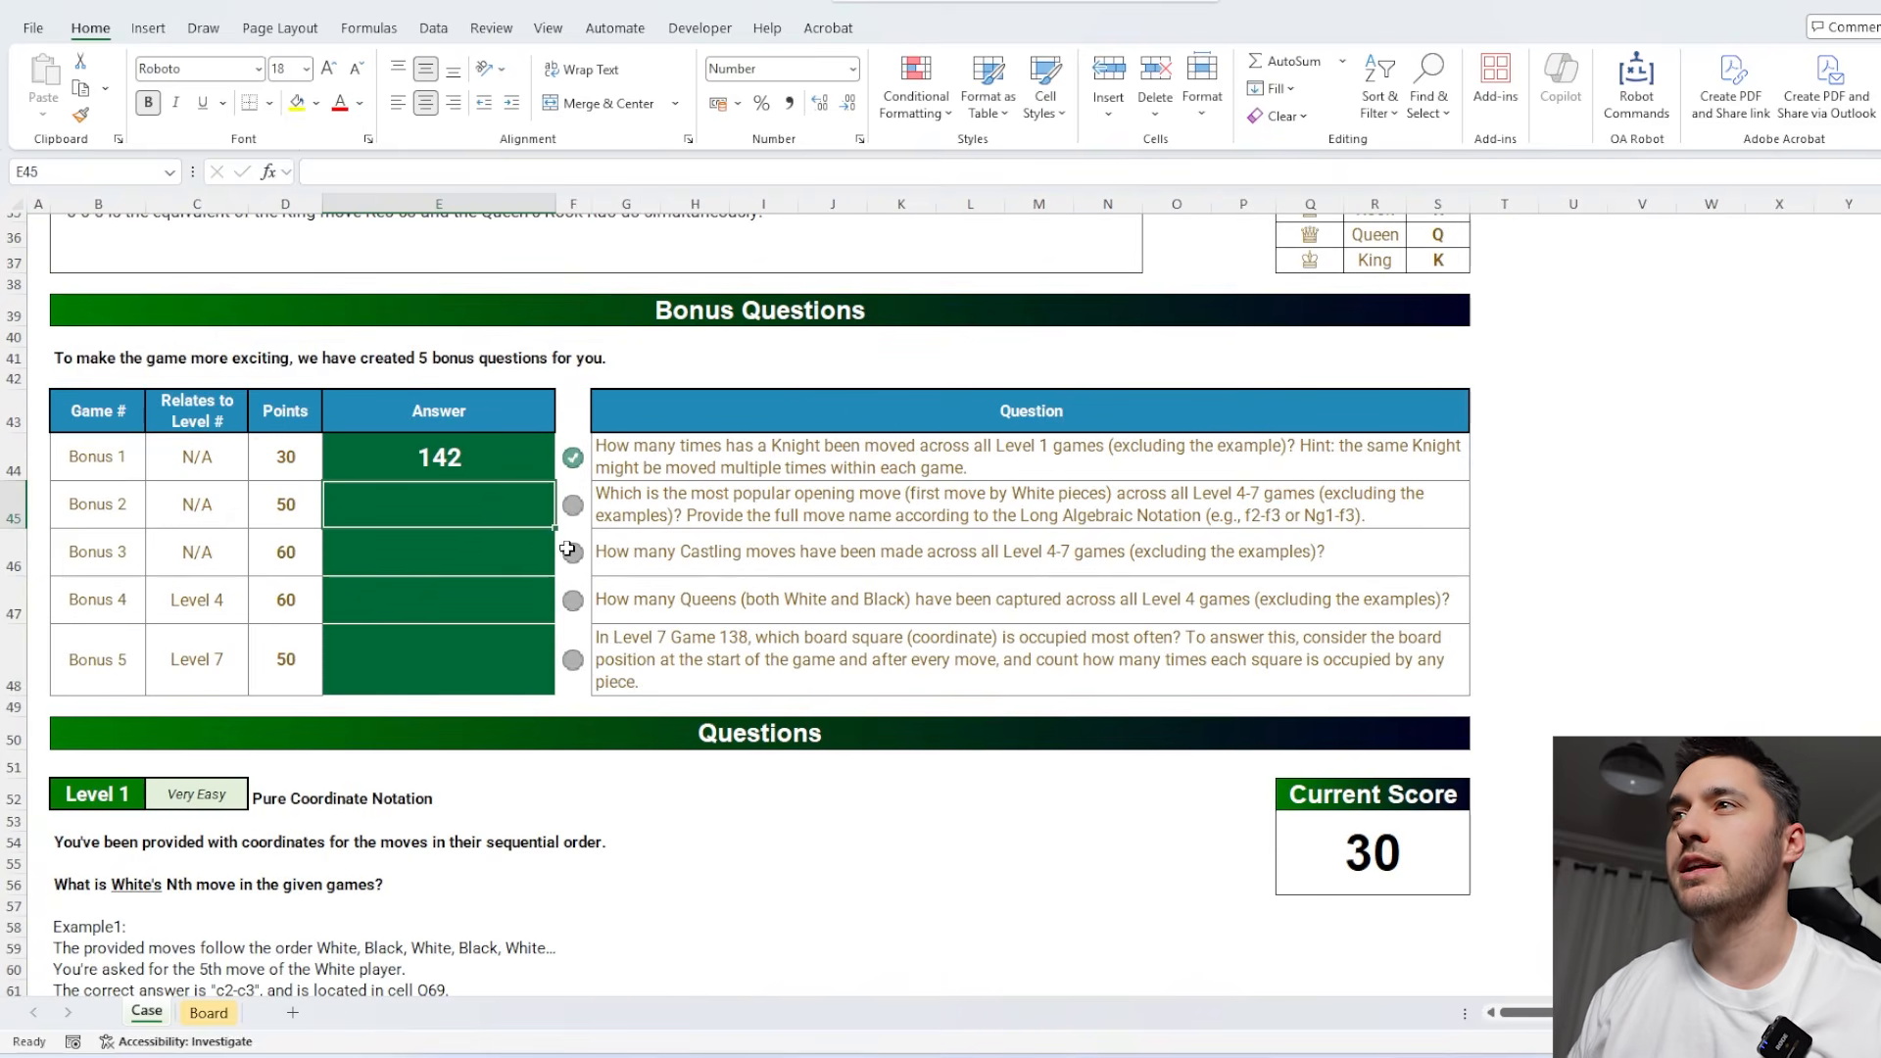
scroll(737, 560, down, 5)
click(771, 693)
drag(771, 692, 1375, 854)
drag(779, 705, 1573, 917)
click(470, 699)
scroll(914, 756, down, 1)
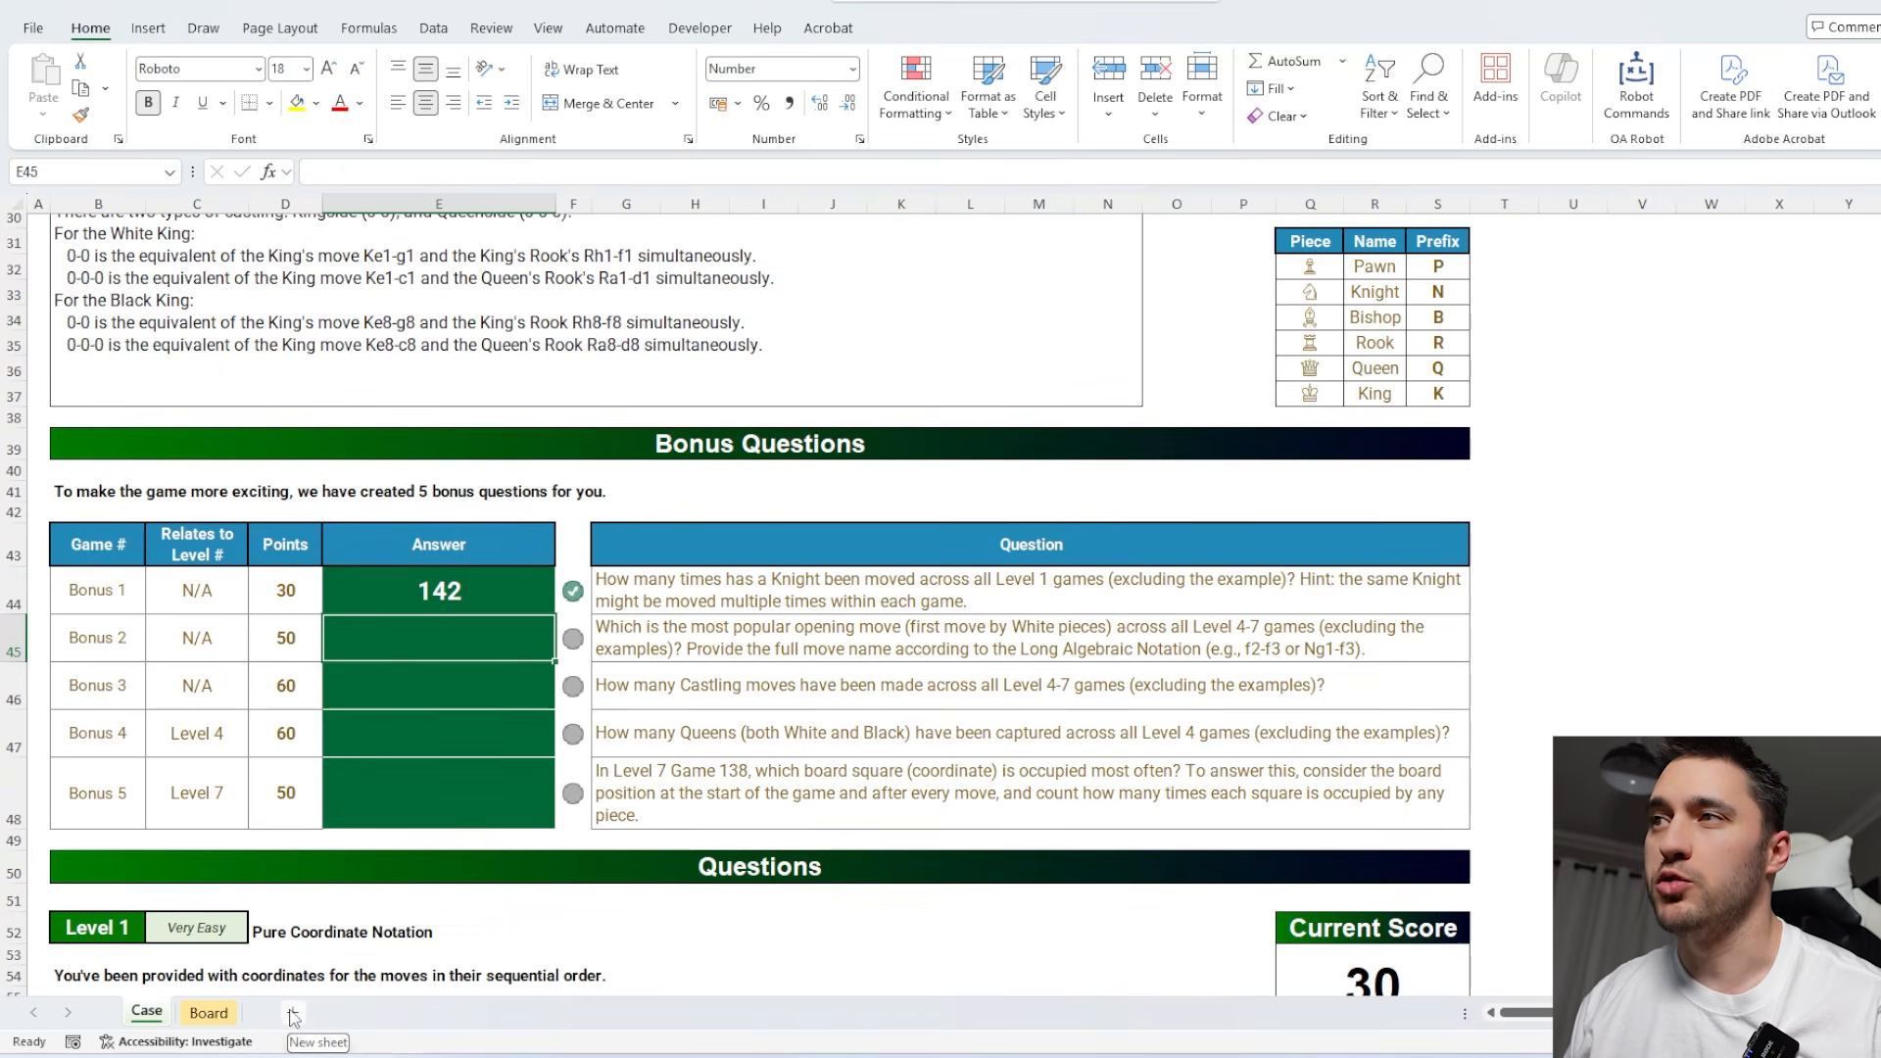
Add a new sheet and pull the Level 4 to 7 games into A1 with =CaseQuestions(4,7).
click(293, 1014)
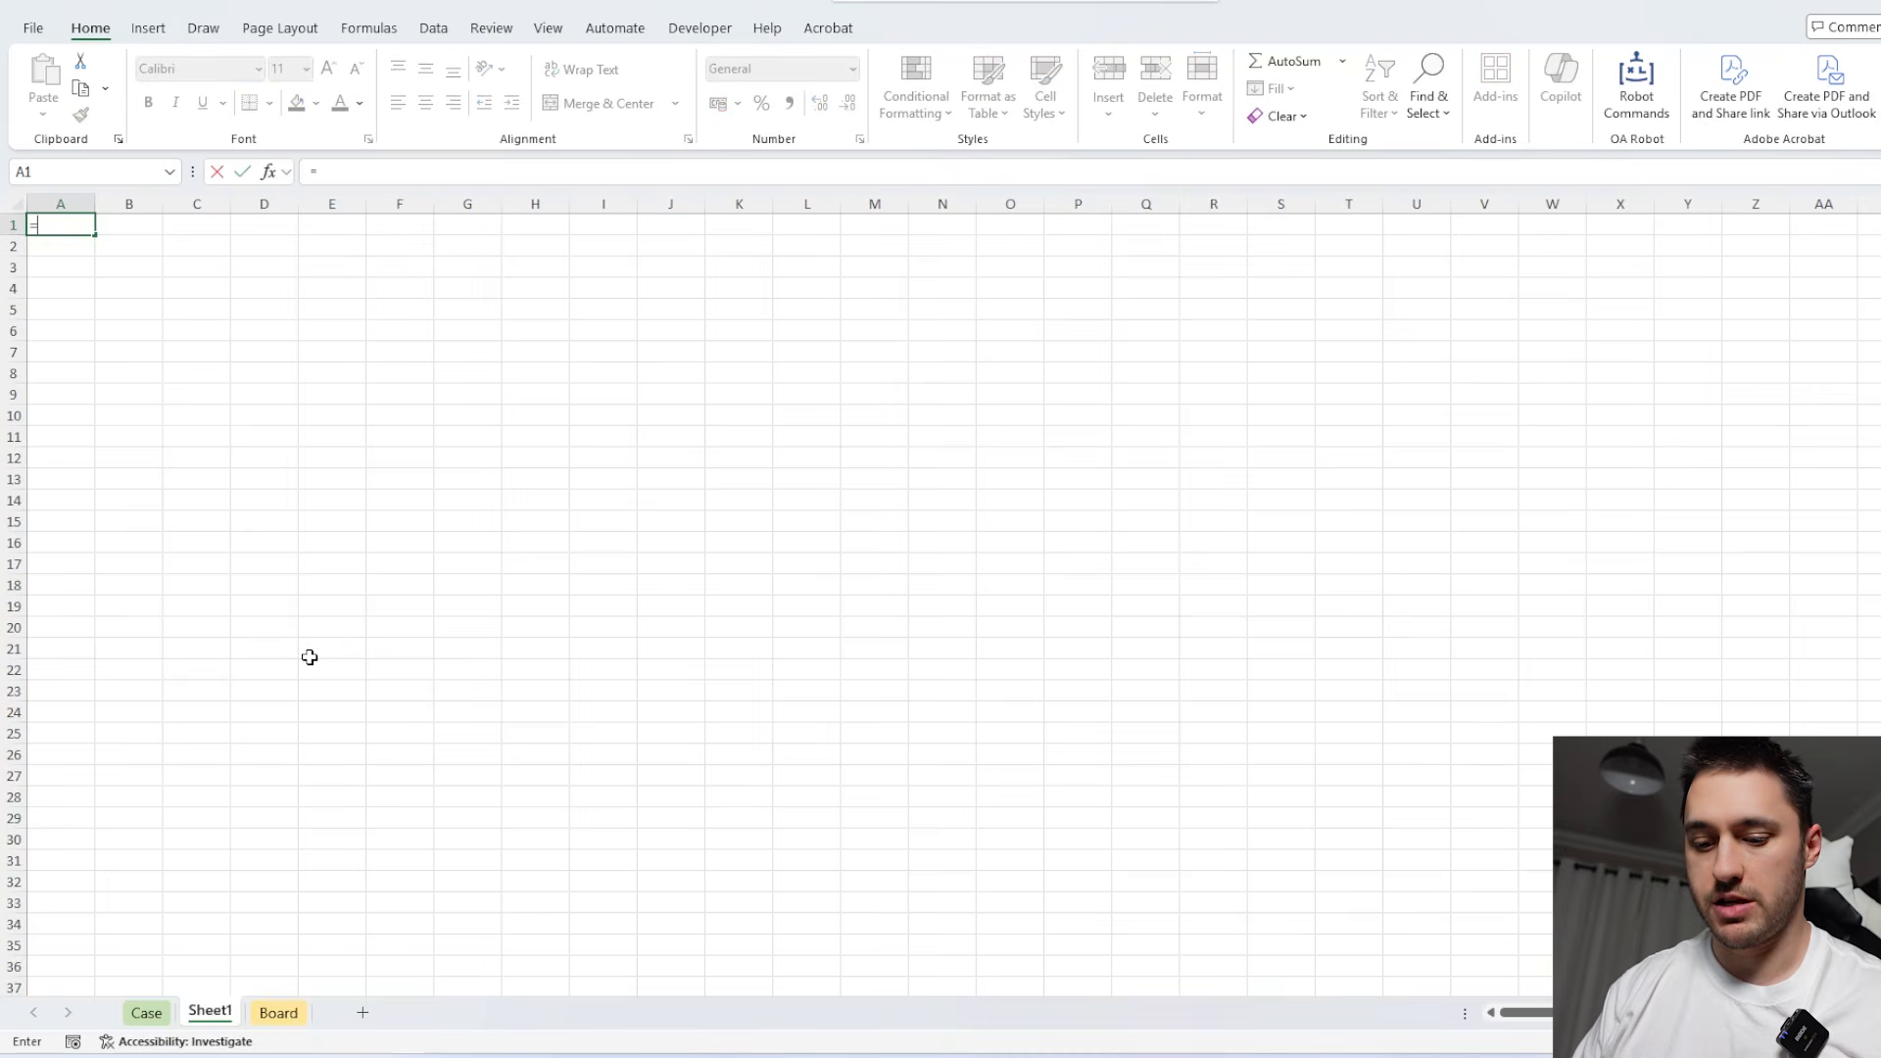
text(=Case)
key(Tab)
text(4)
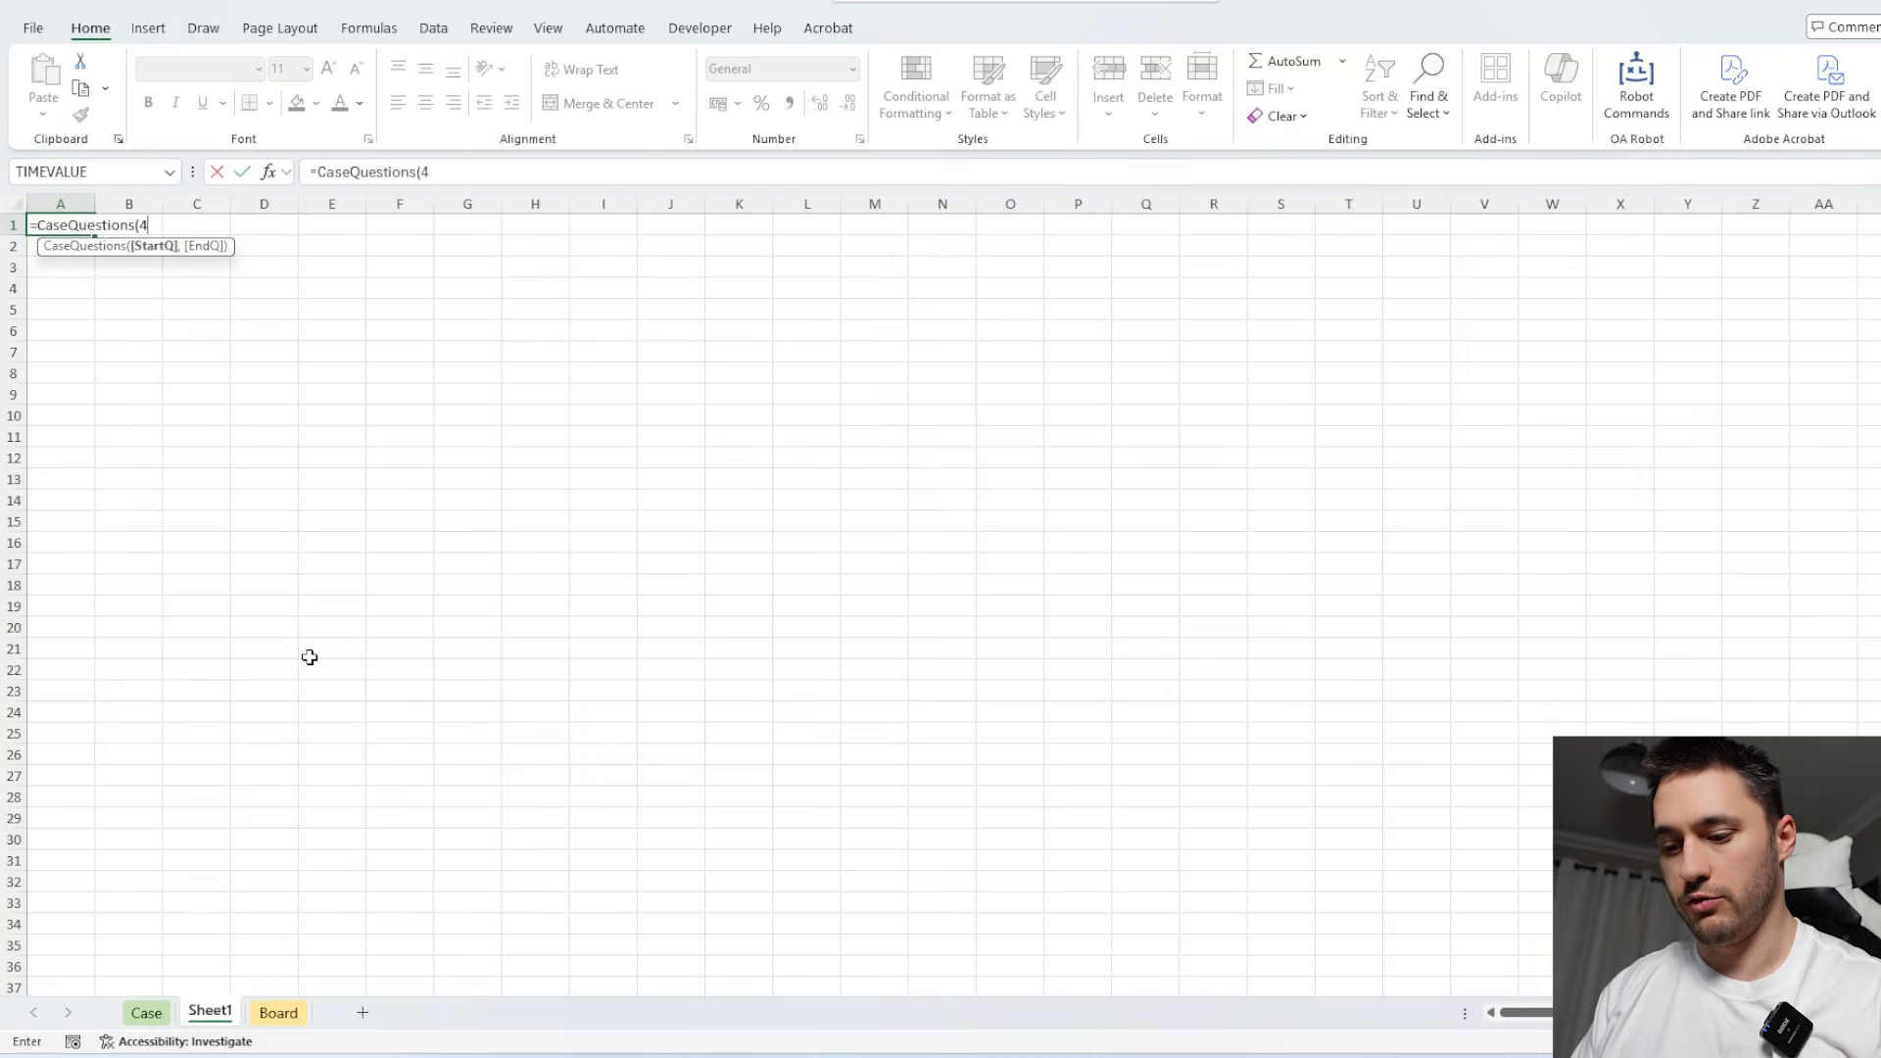
text(,7))
key(Return)
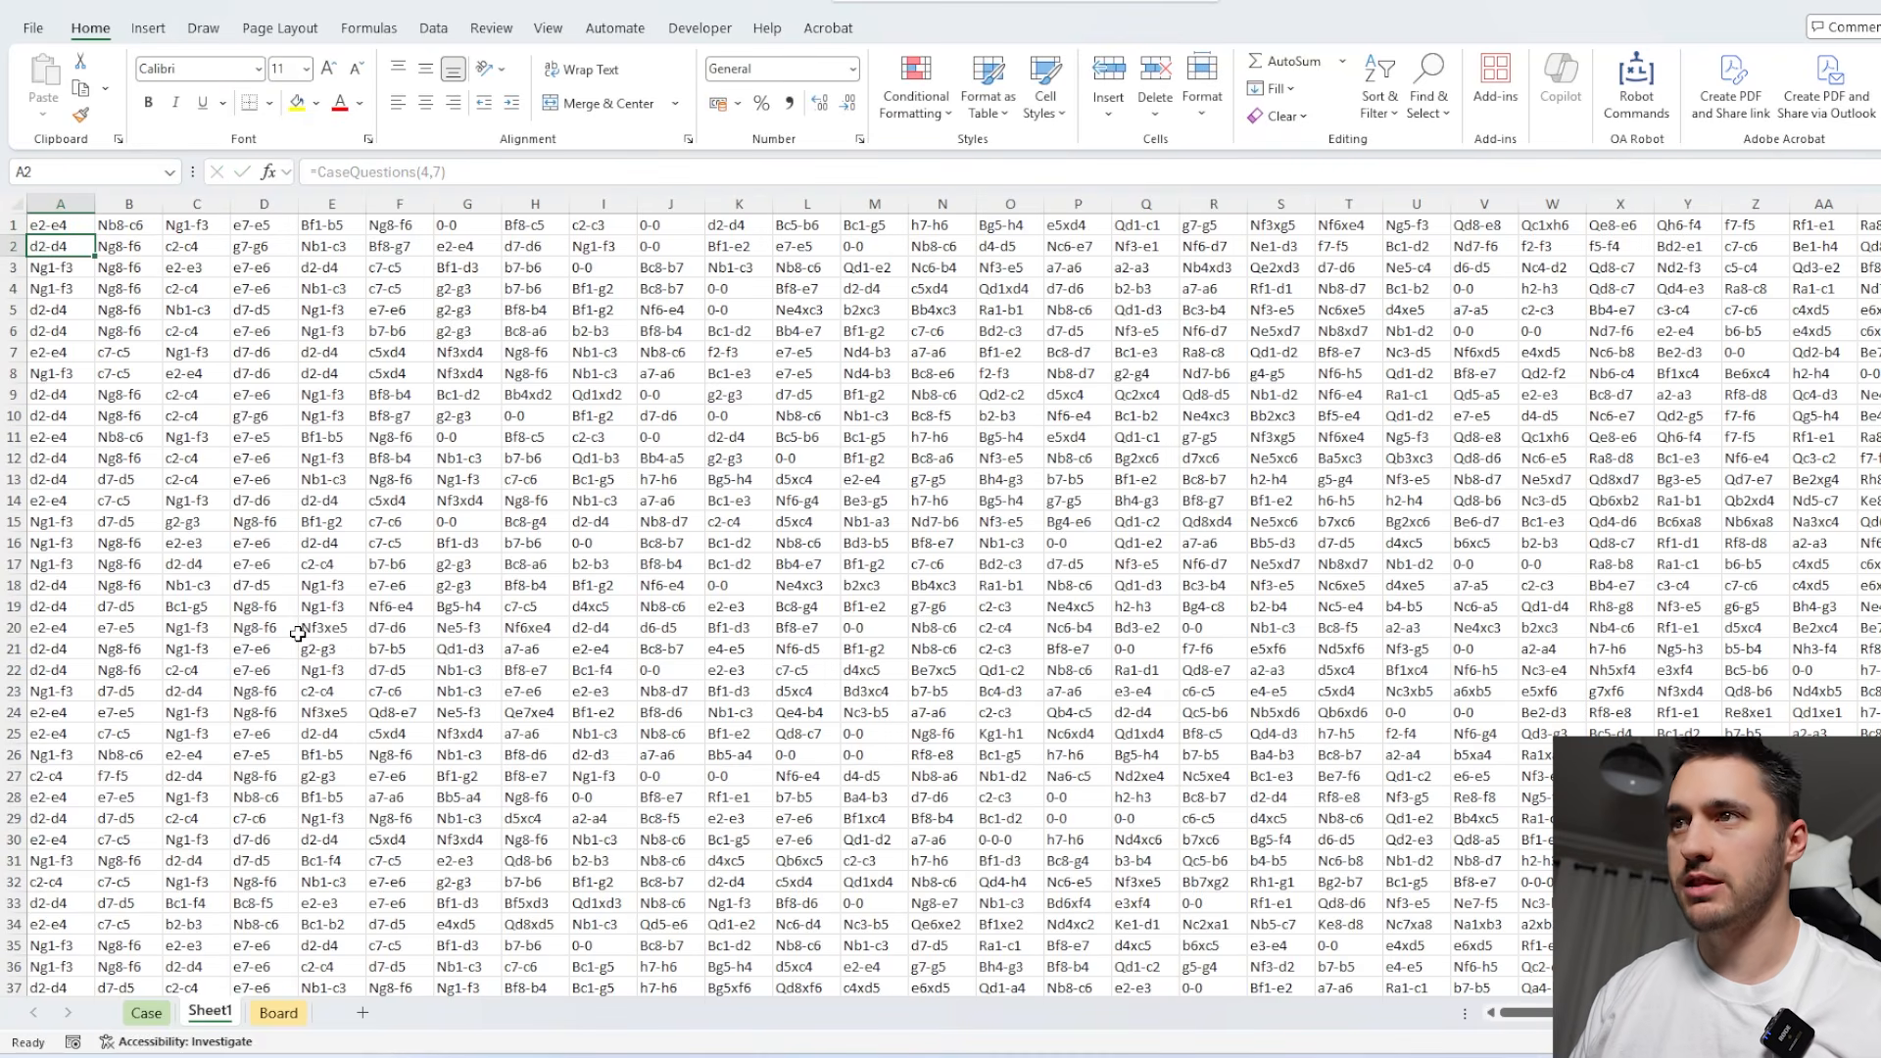
Rank White's opening moves below the game list in A83 with =MostOf(VSTACK(D61:D80,A1:A60)).
scroll(298, 634, down, 20)
click(76, 647)
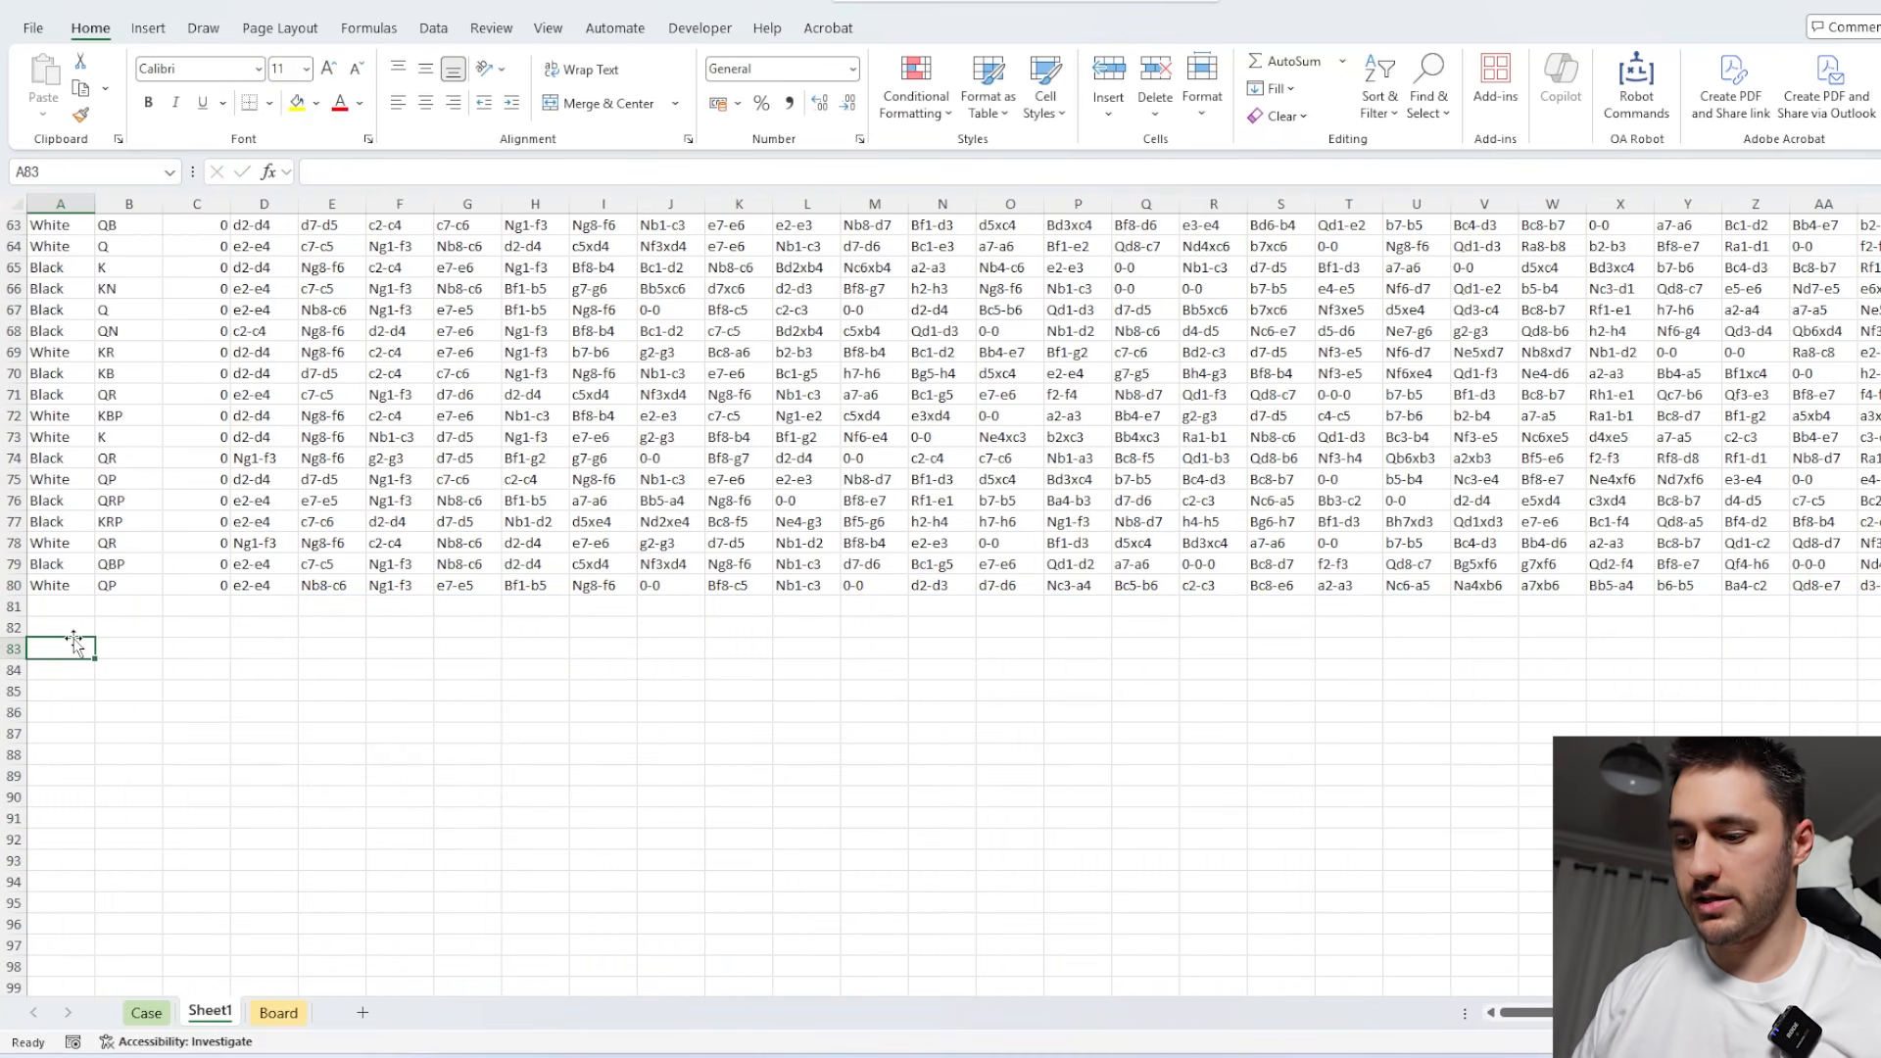
text(=Most)
key(Tab)
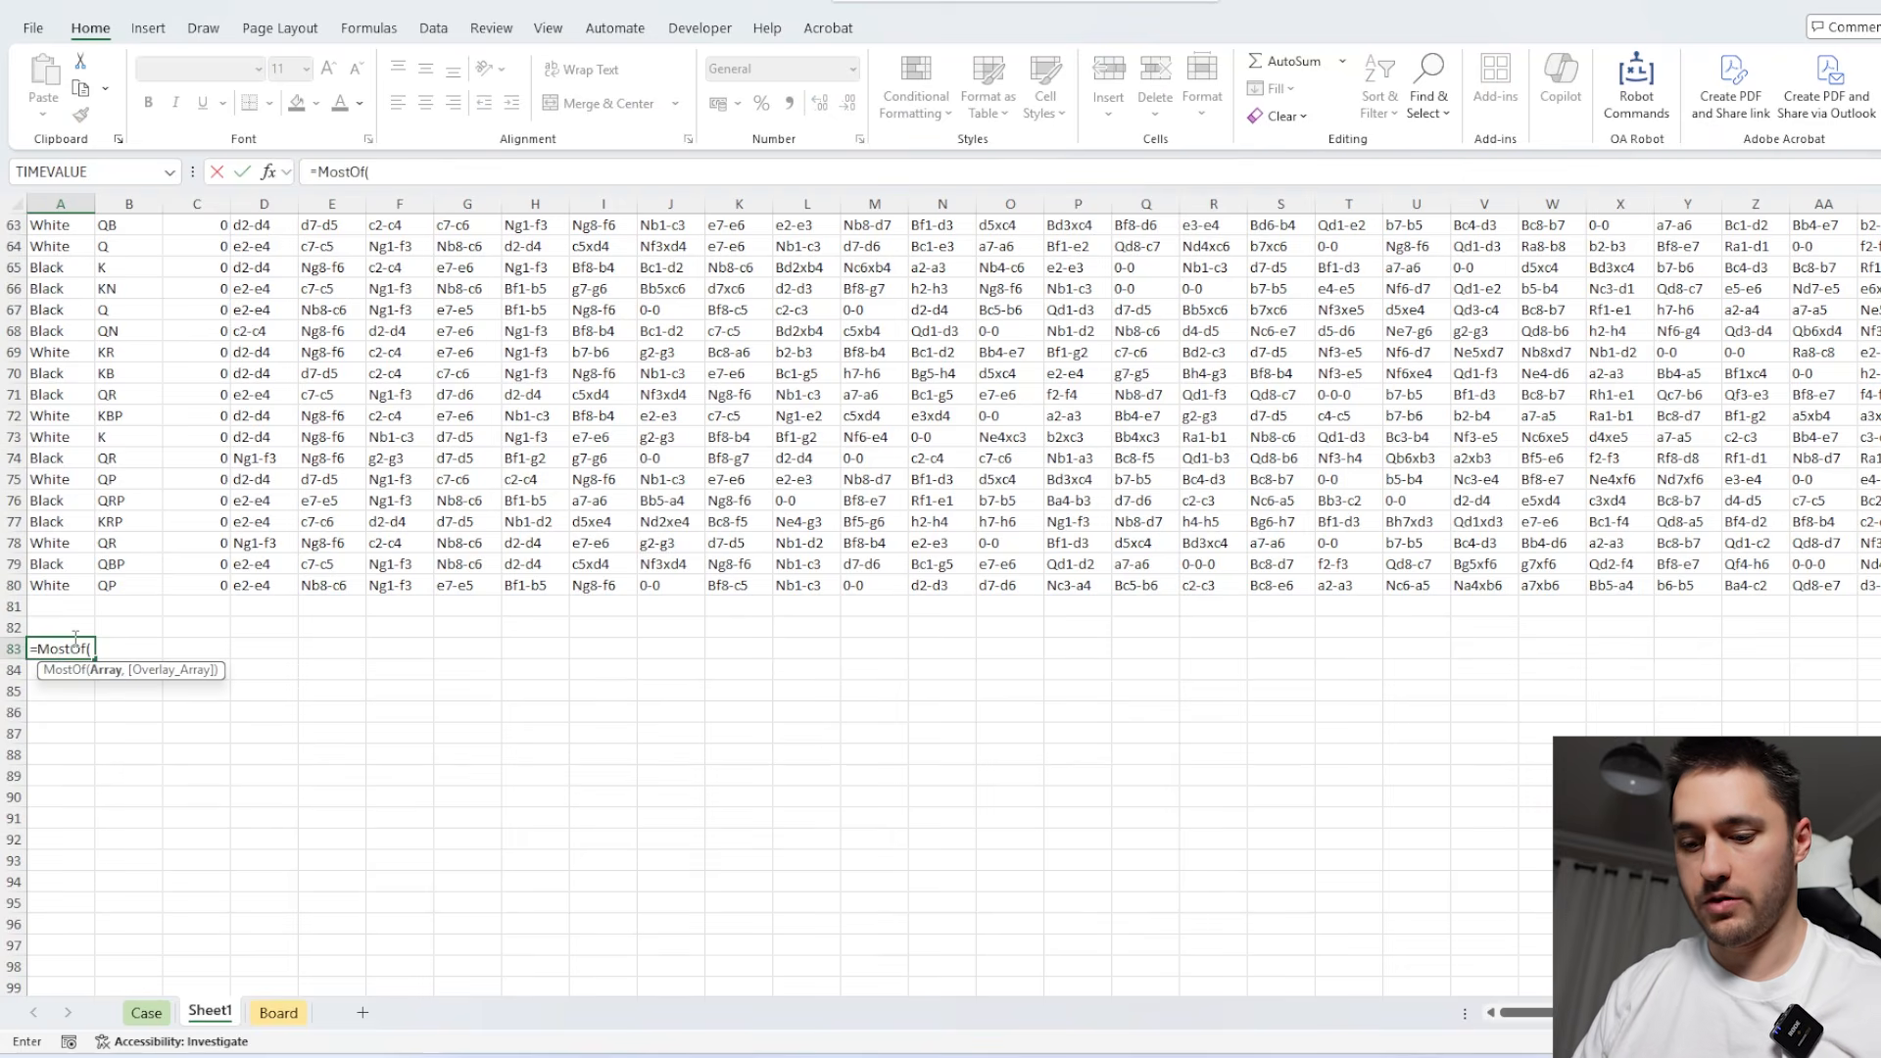
text(VS)
key(Tab)
scroll(218, 396, up, 2)
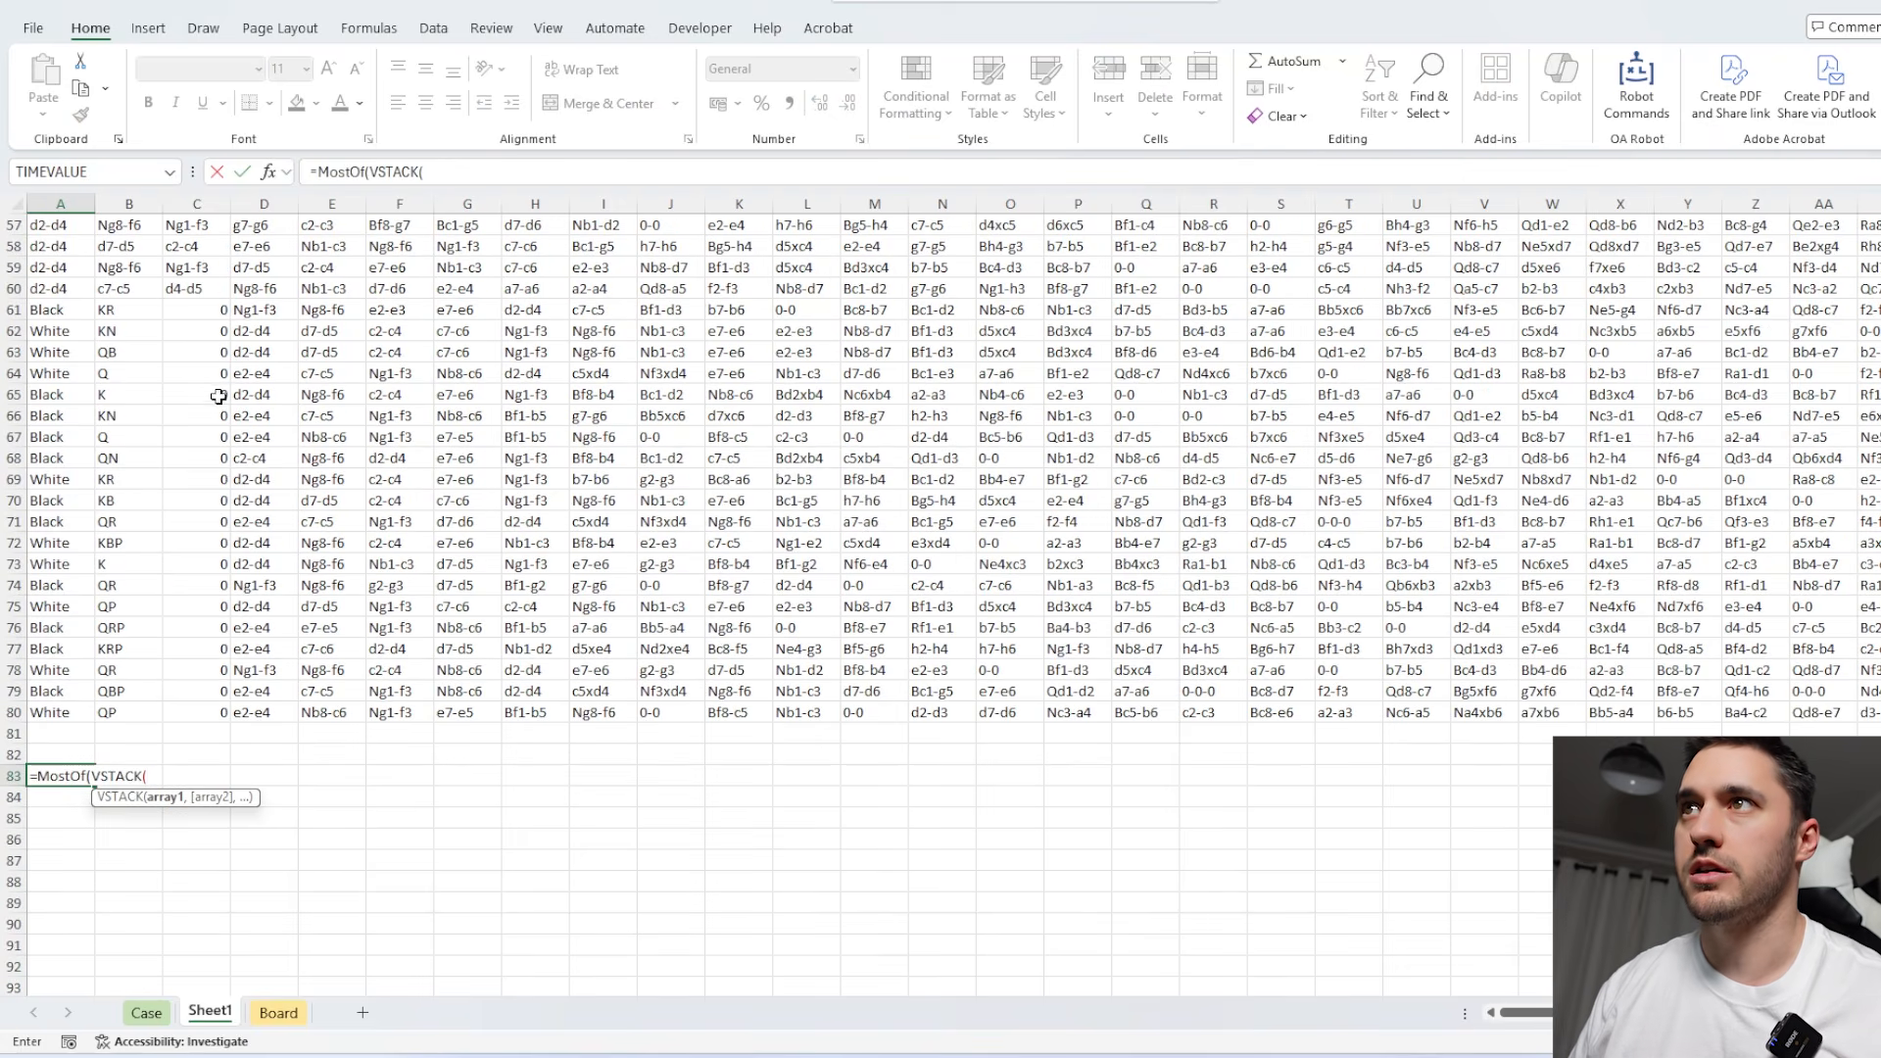
drag(265, 309, 264, 707)
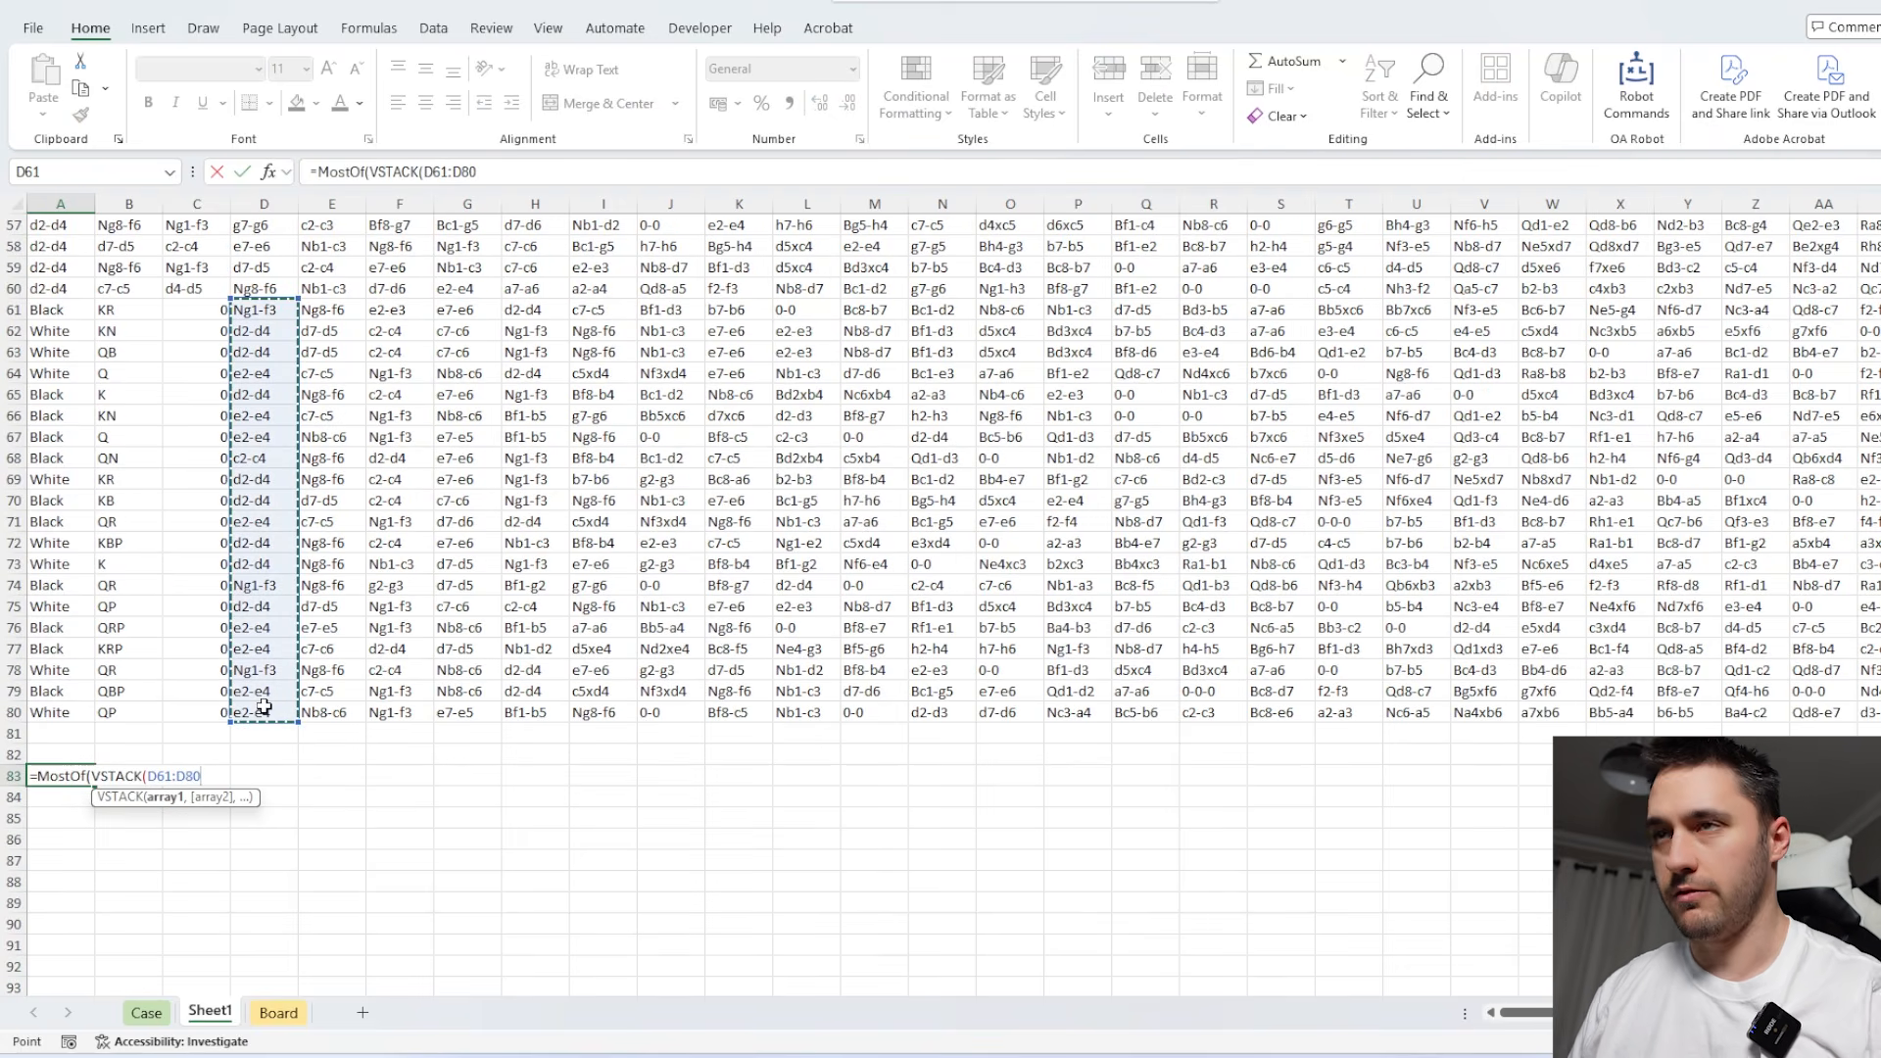
text(,)
click(61, 289)
key(ctrl+shift+Up)
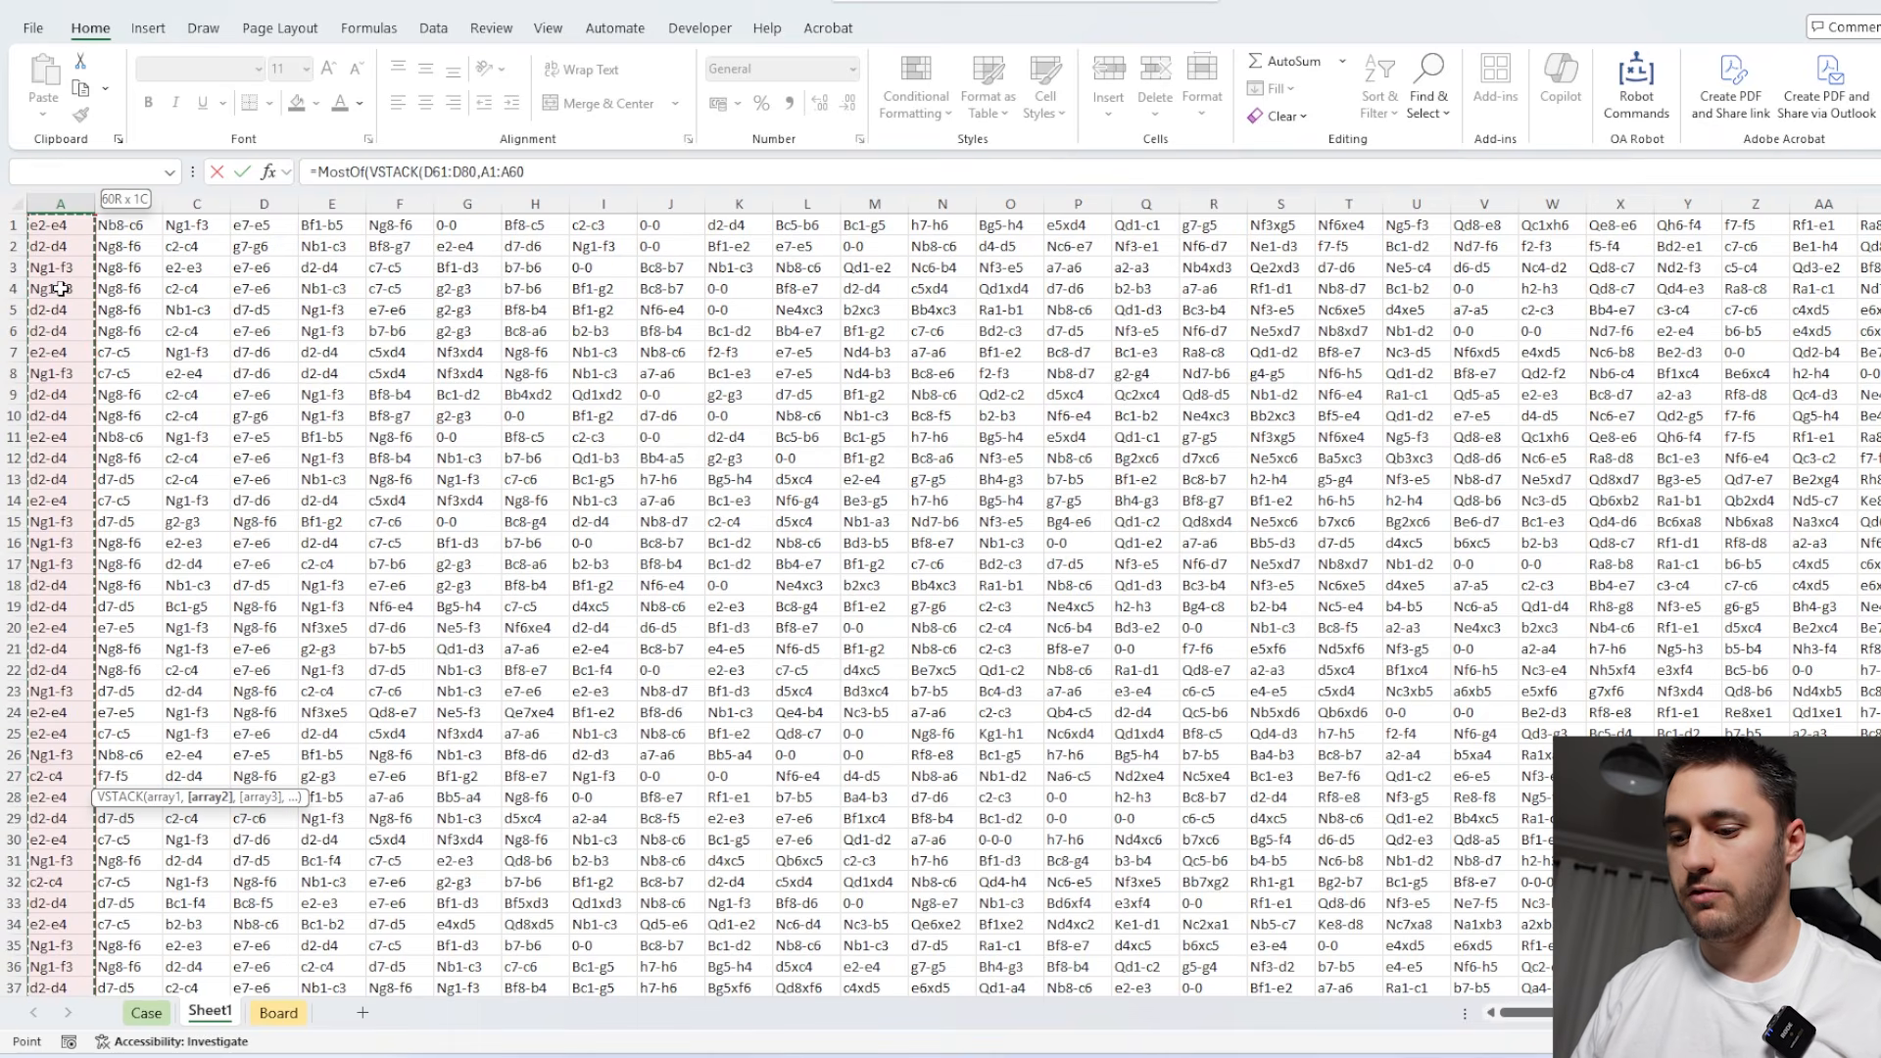
text()))
key(Return)
Copy the top-ranked opening move d2-d4 from A83 into the Bonus 2 answer cell E45 on the Case sheet.
scroll(118, 315, down, 3)
click(57, 756)
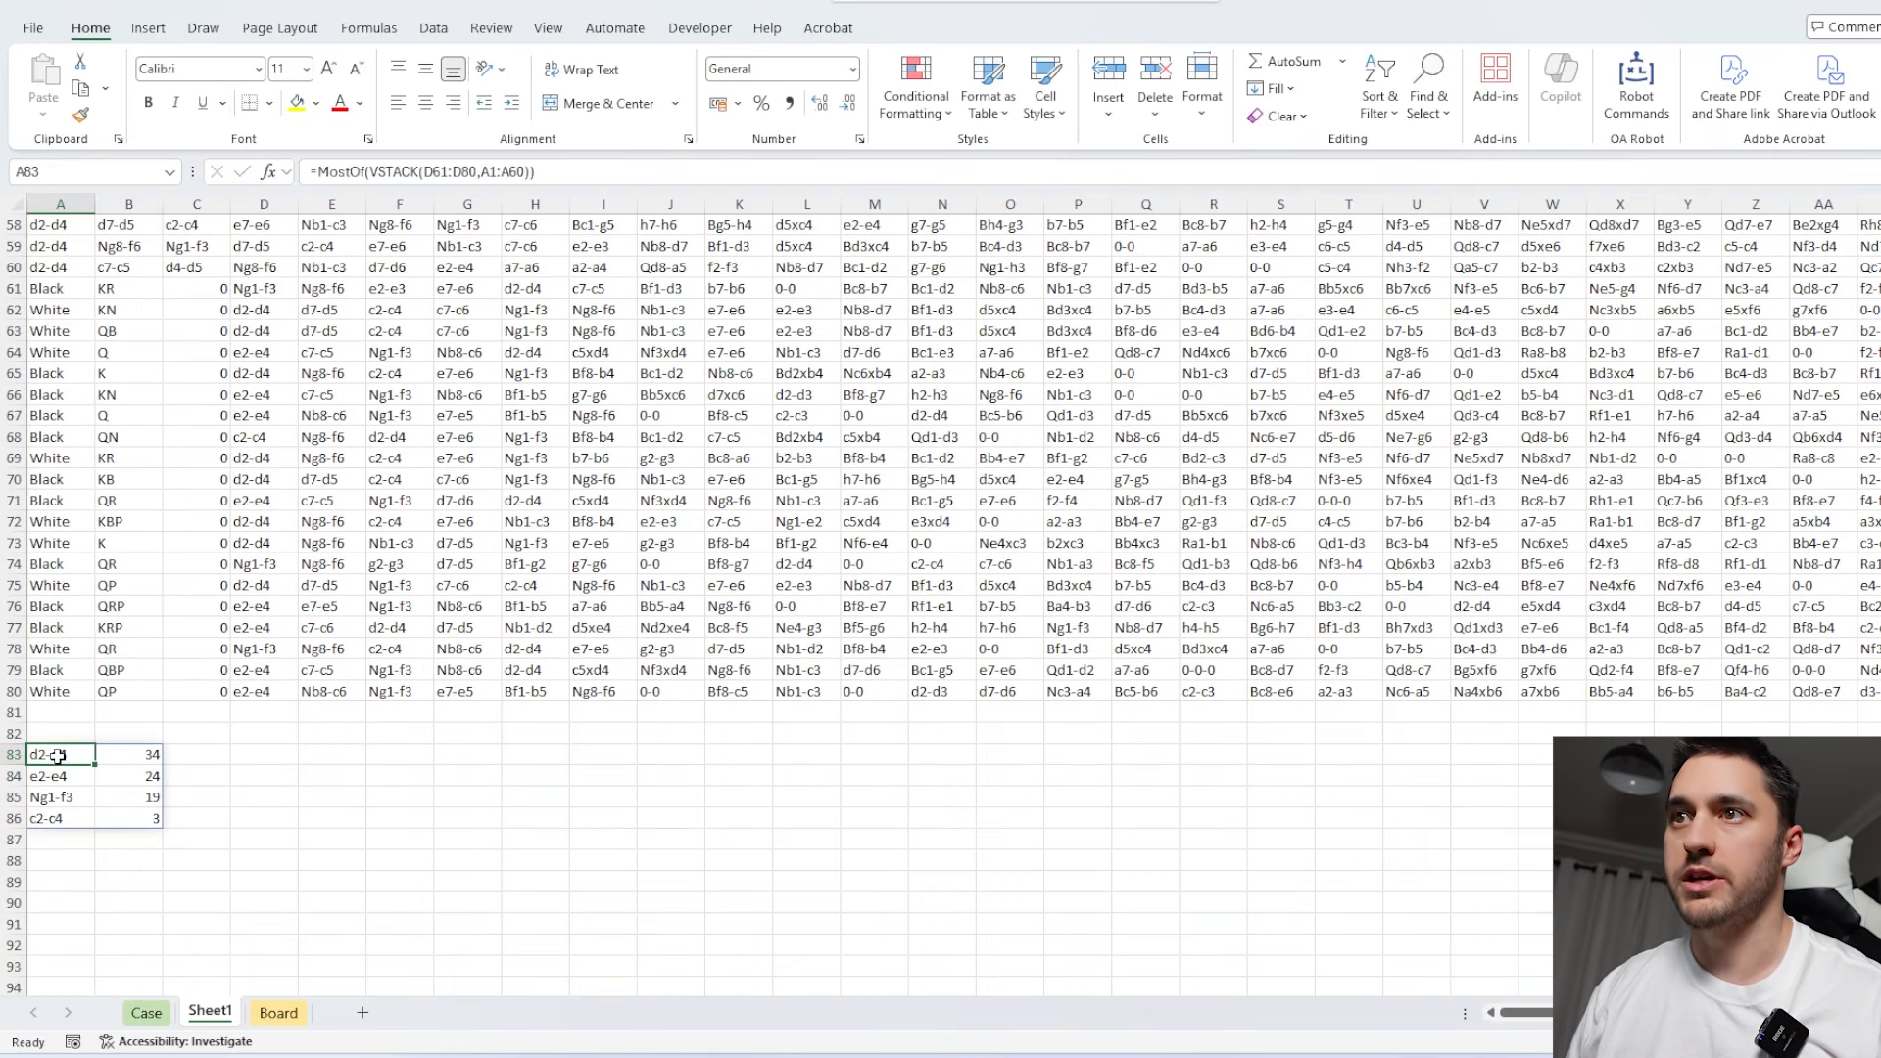
key(ctrl+c)
click(146, 1012)
click(414, 622)
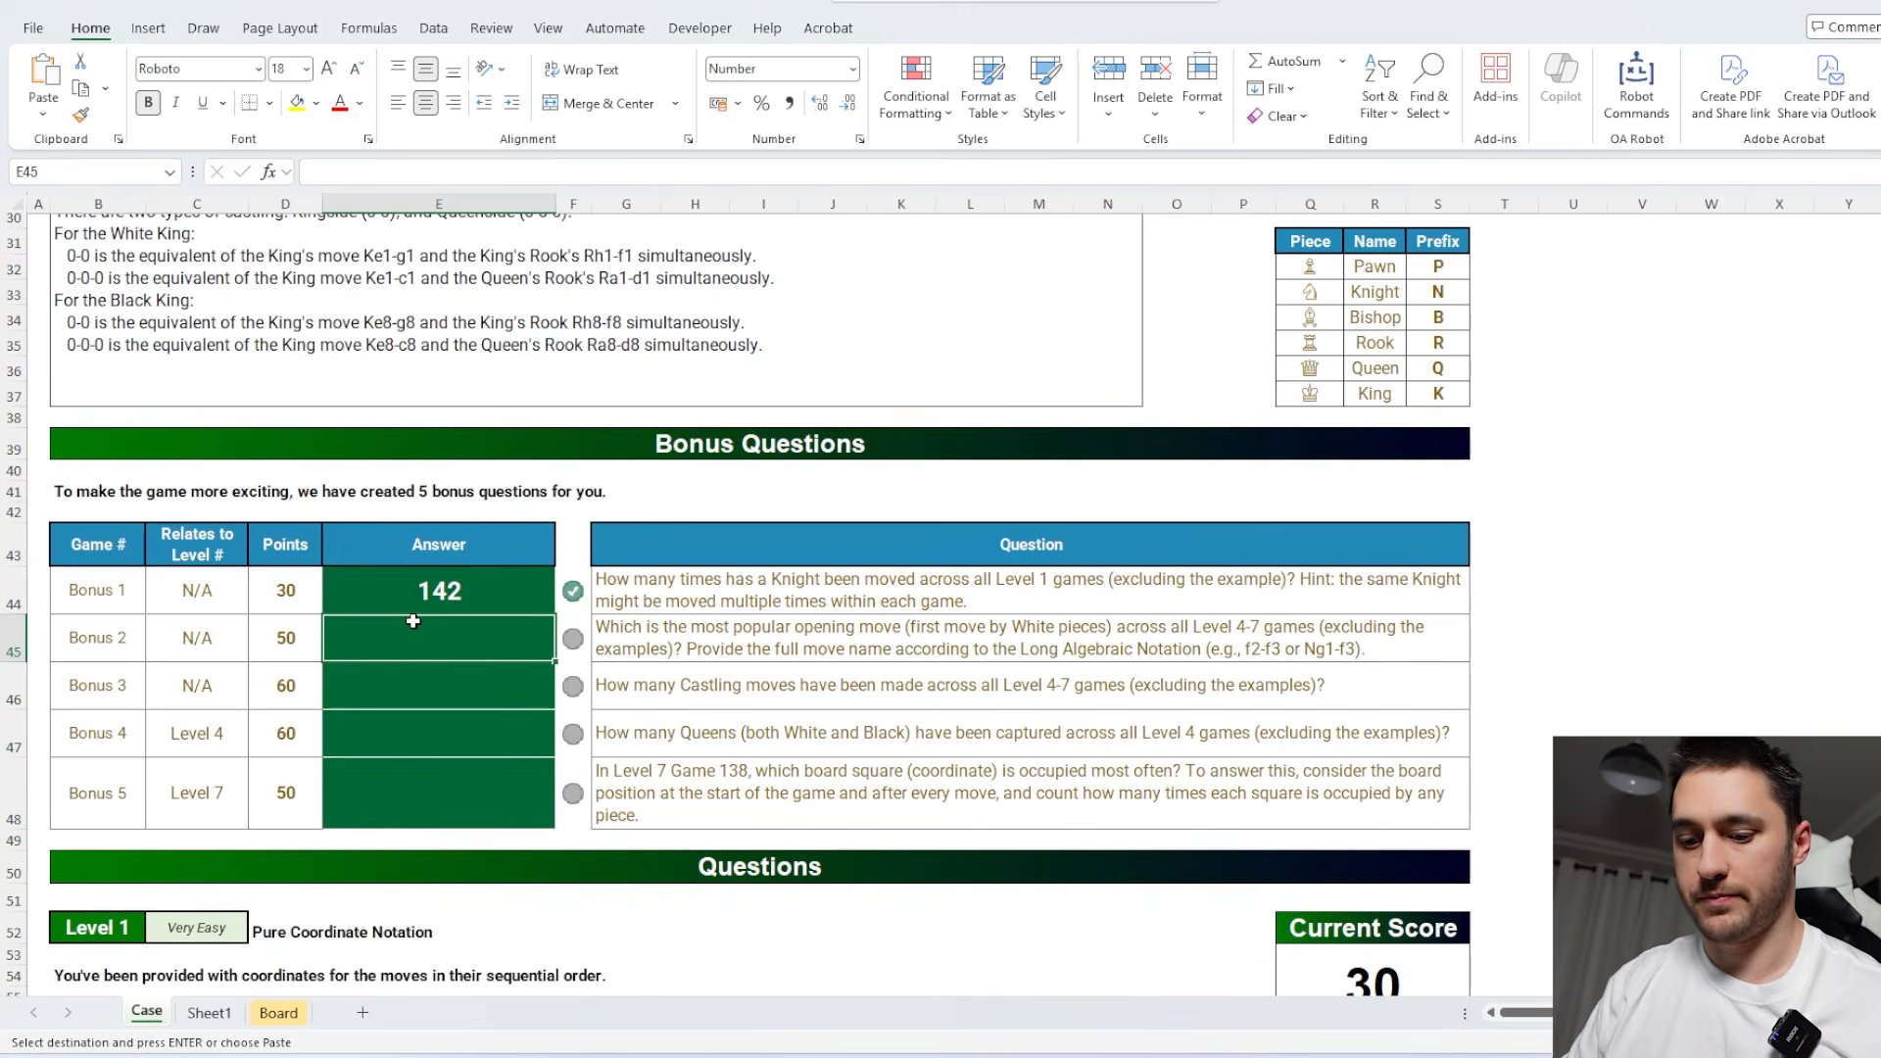
key(ctrl+v)
scroll(413, 621, down, 3)
click(480, 495)
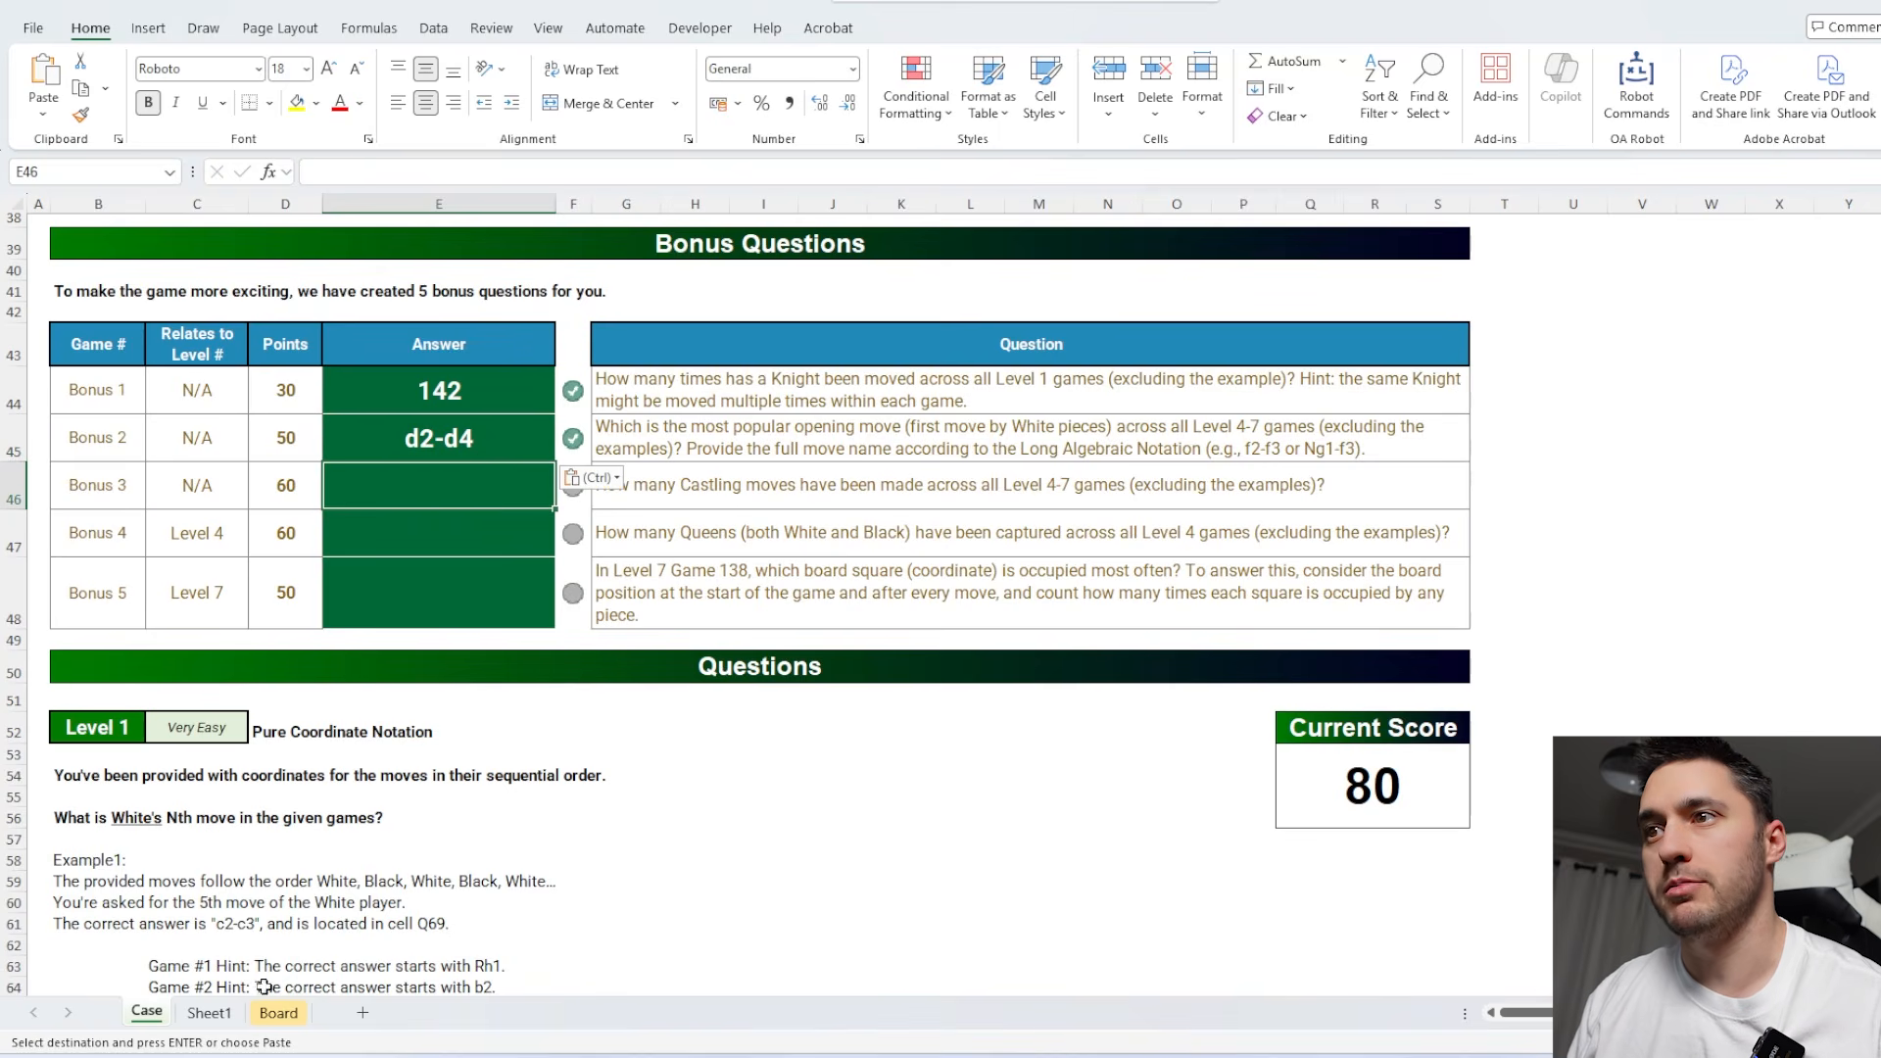
Enter the castling notations 0-0 and 0-0-0 in E84 and E85 of Sheet1.
click(210, 1013)
click(325, 774)
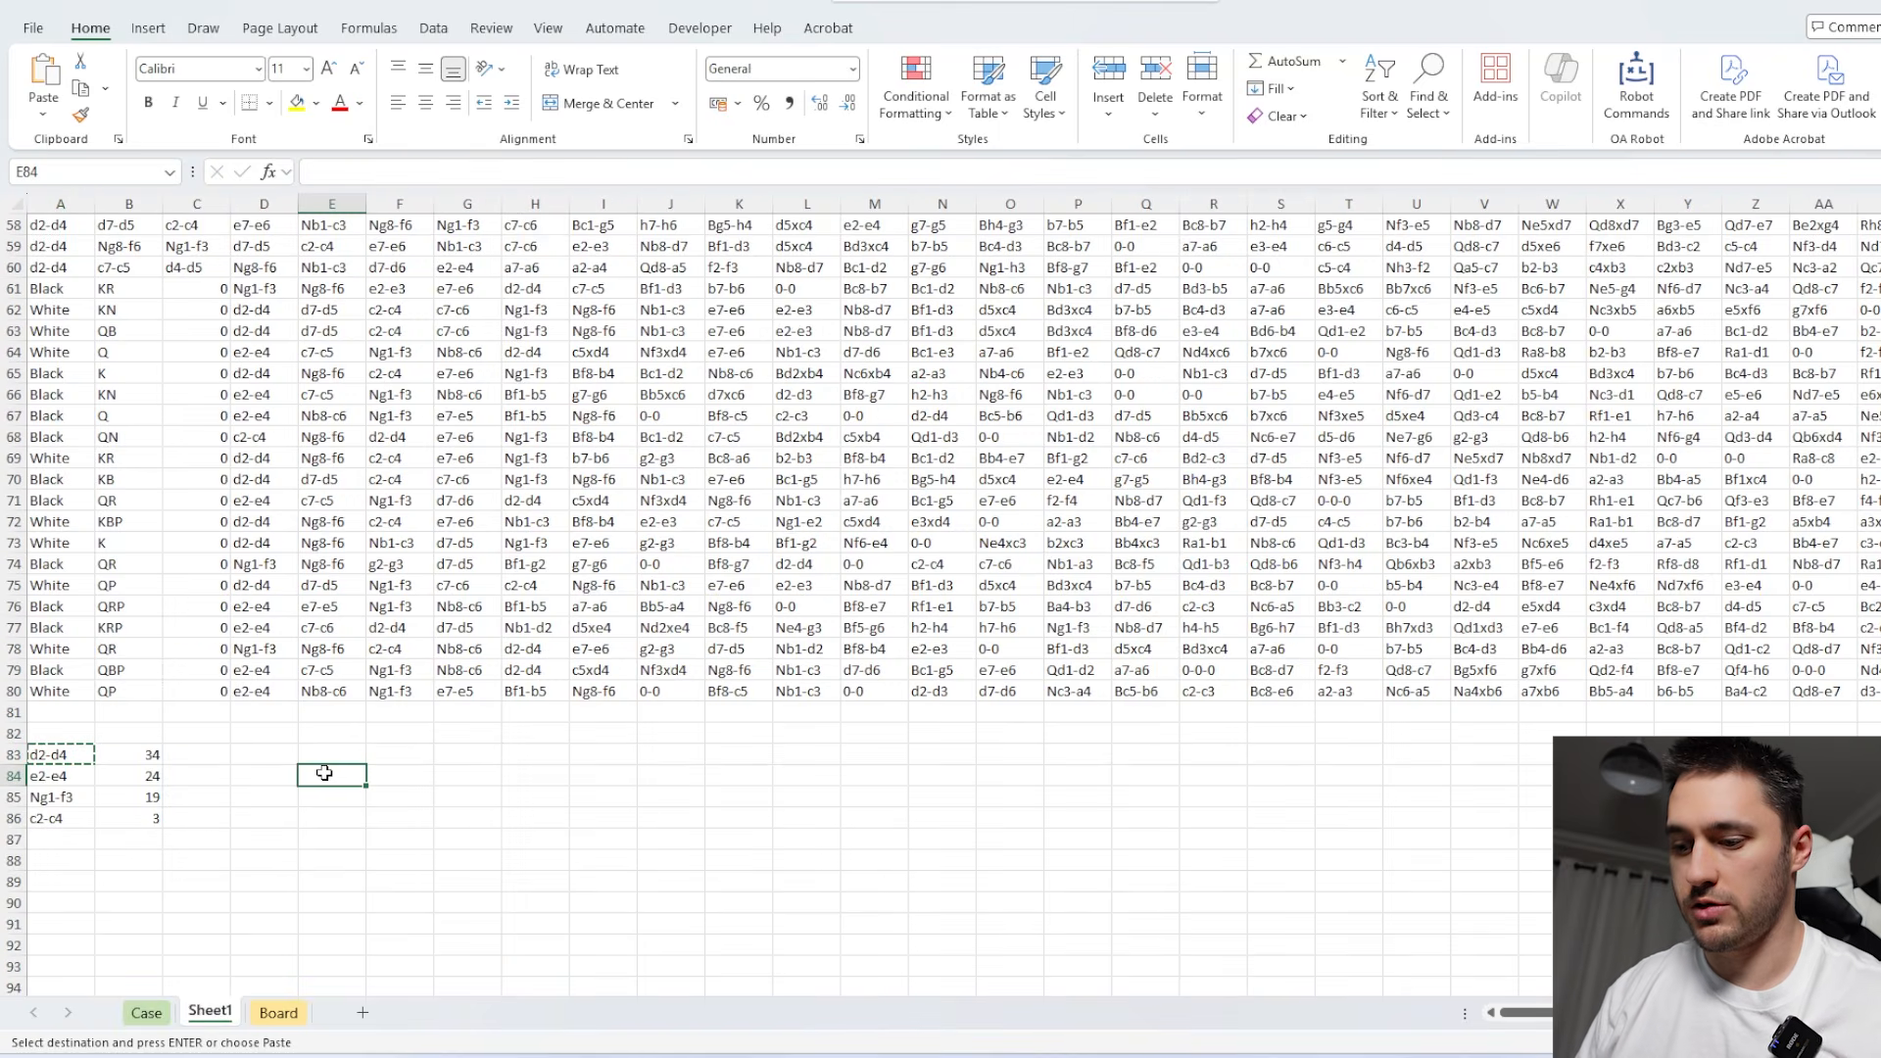
text(0-0)
key(Return)
text(0-0)
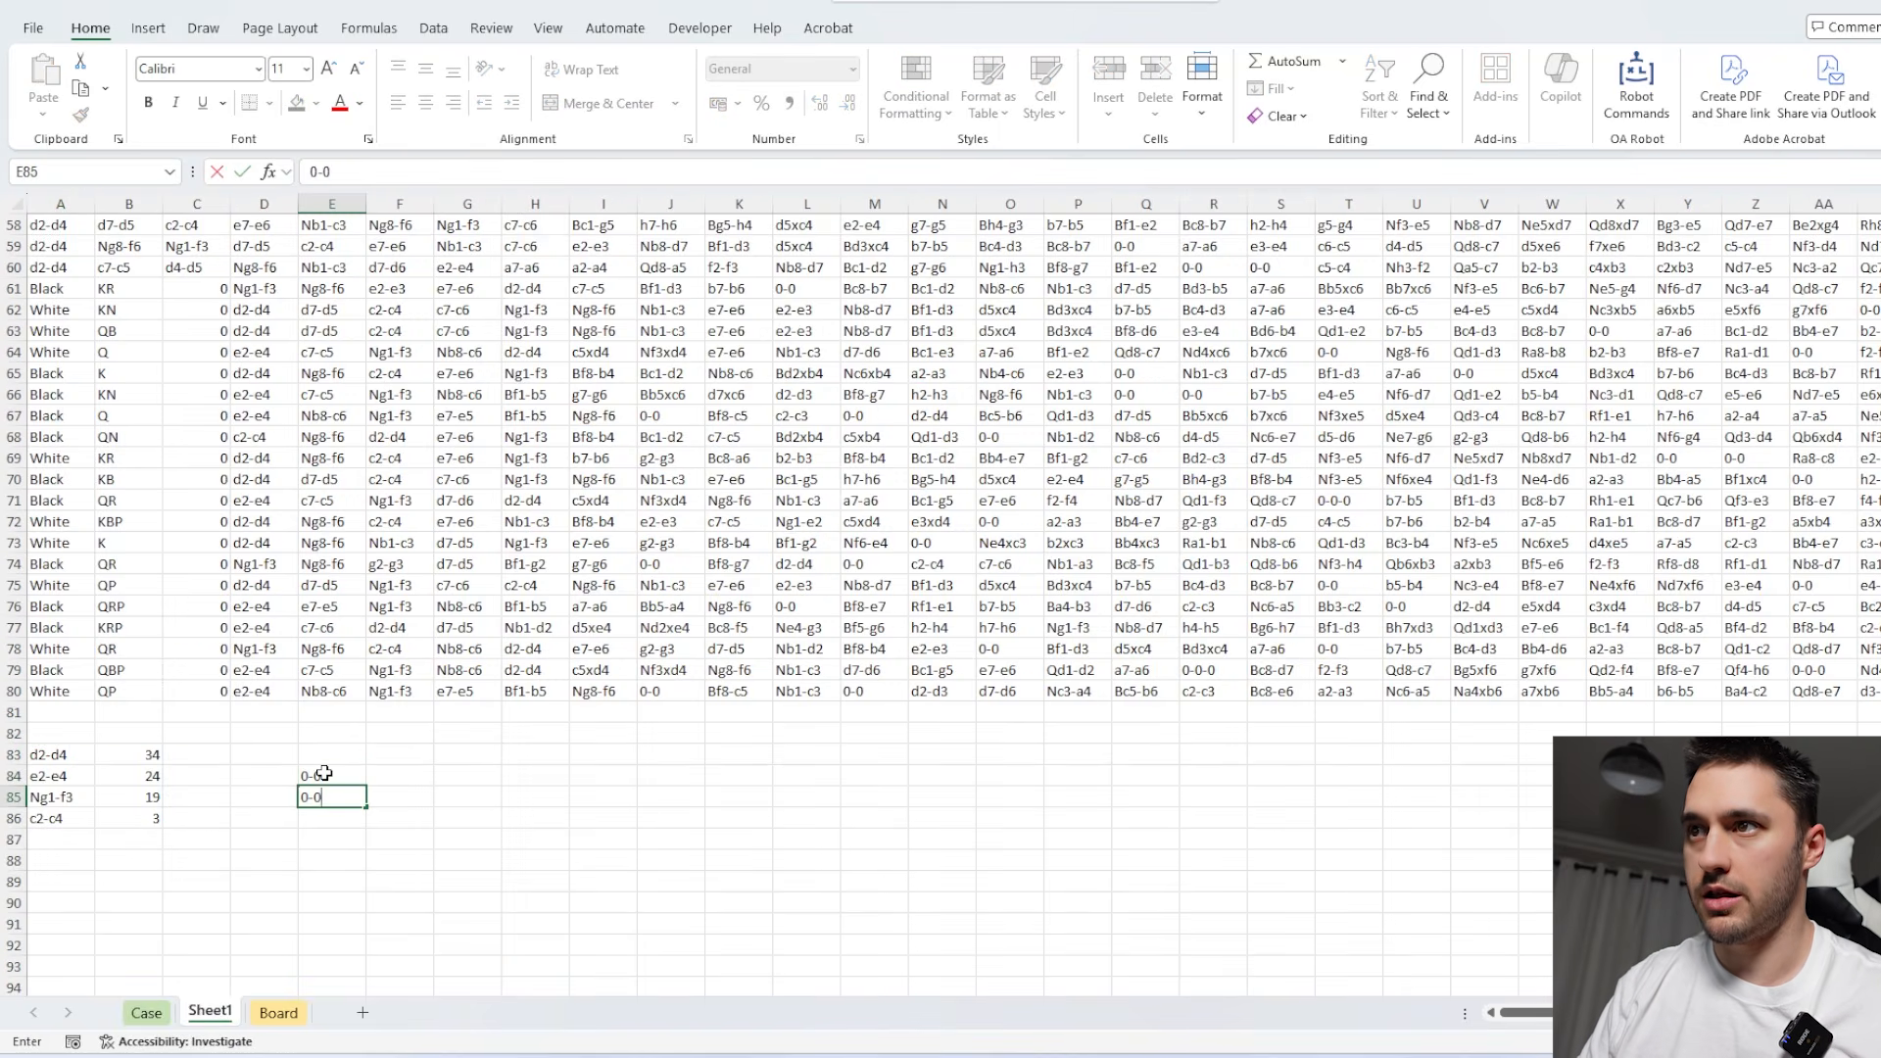
text(-0)
key(Return)
scroll(324, 774, up, 2)
scroll(325, 774, down, 1)
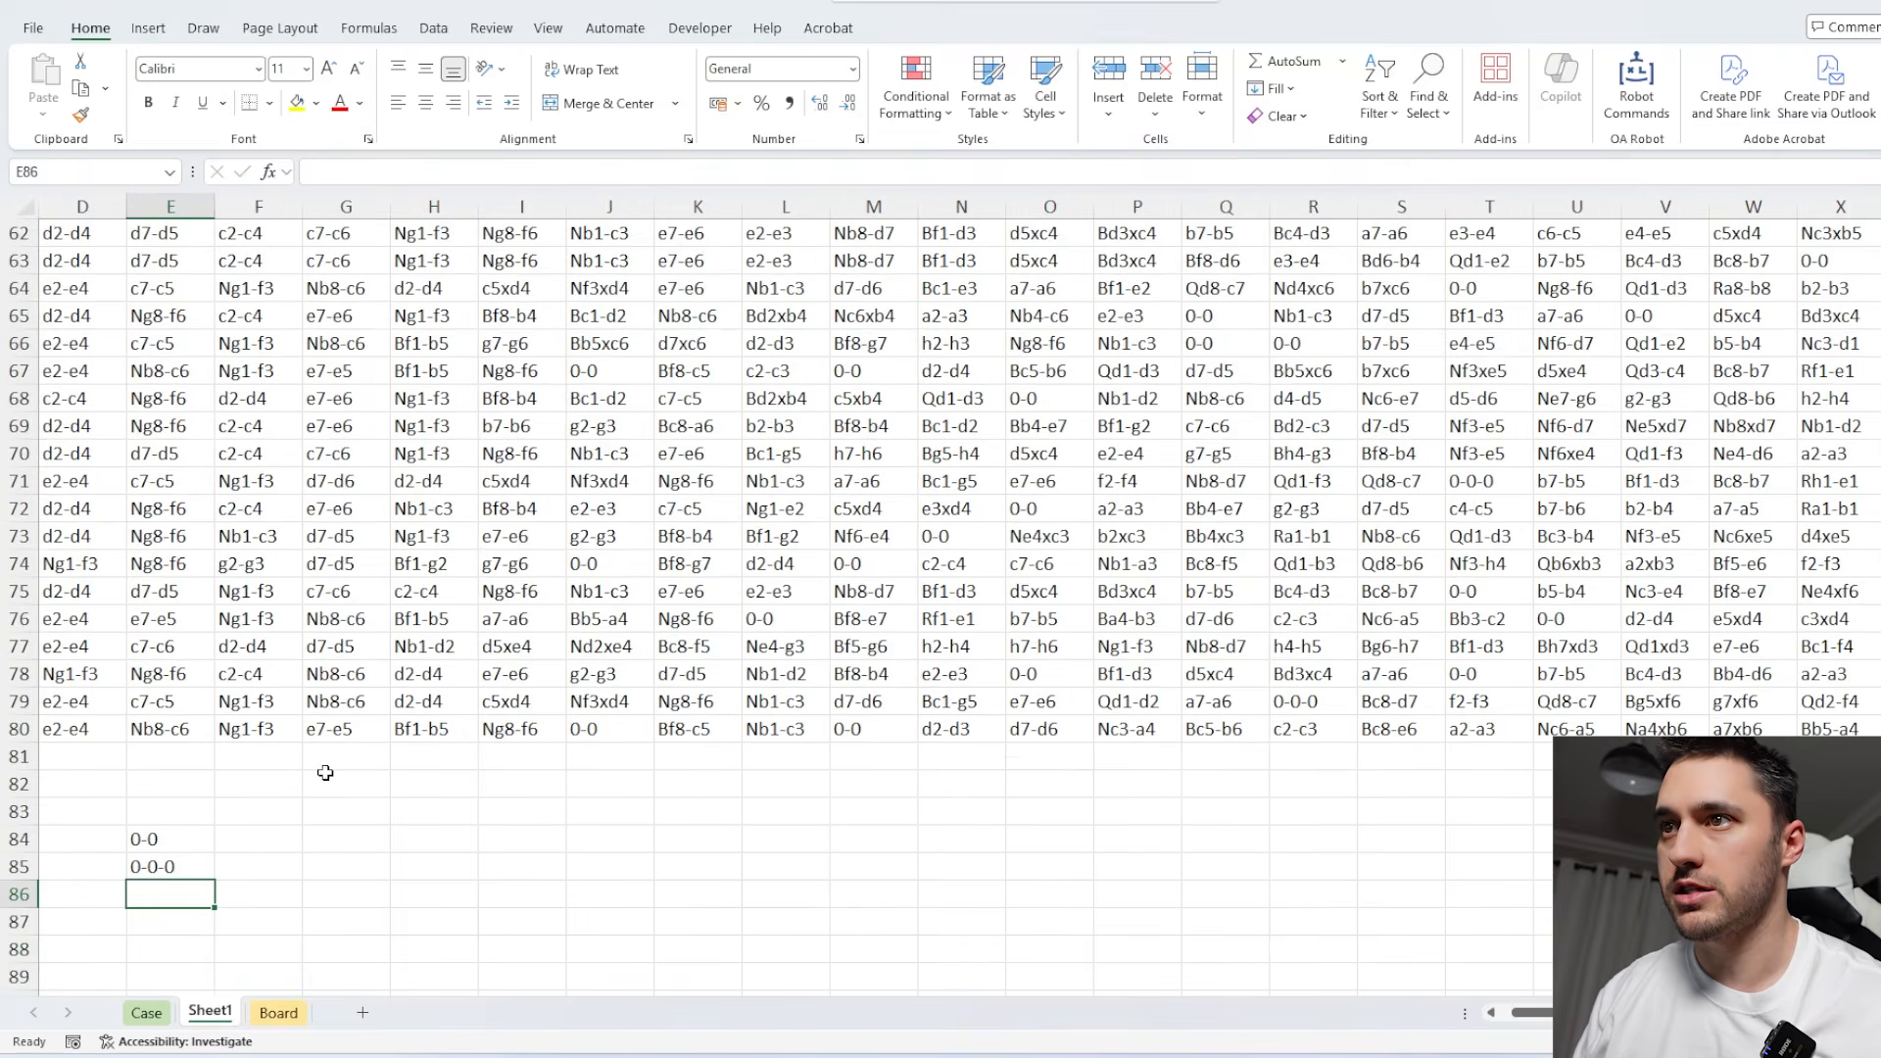
Count each castling notation across the spilled game list in F84 of Sheet1 with =COUNTIF(A1#,E84:E85).
scroll(324, 774, left, 1)
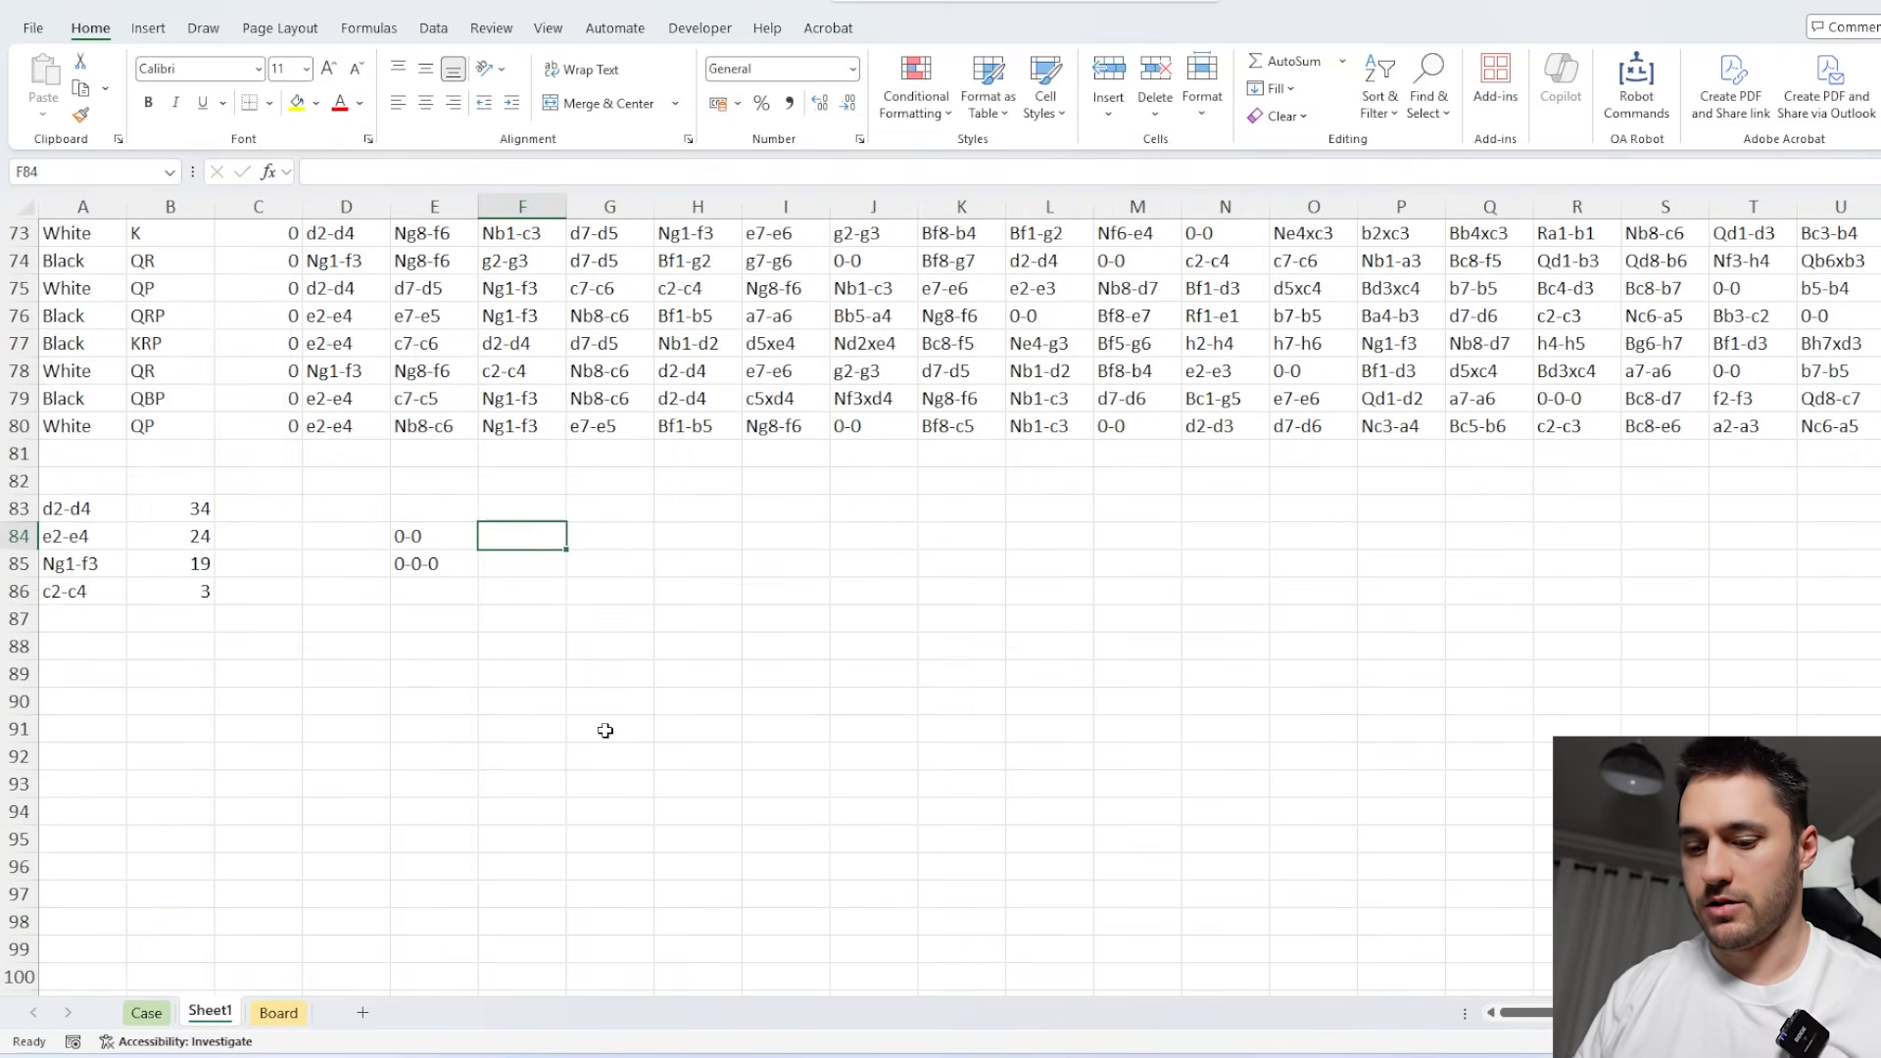
text(=countif)
key(Tab)
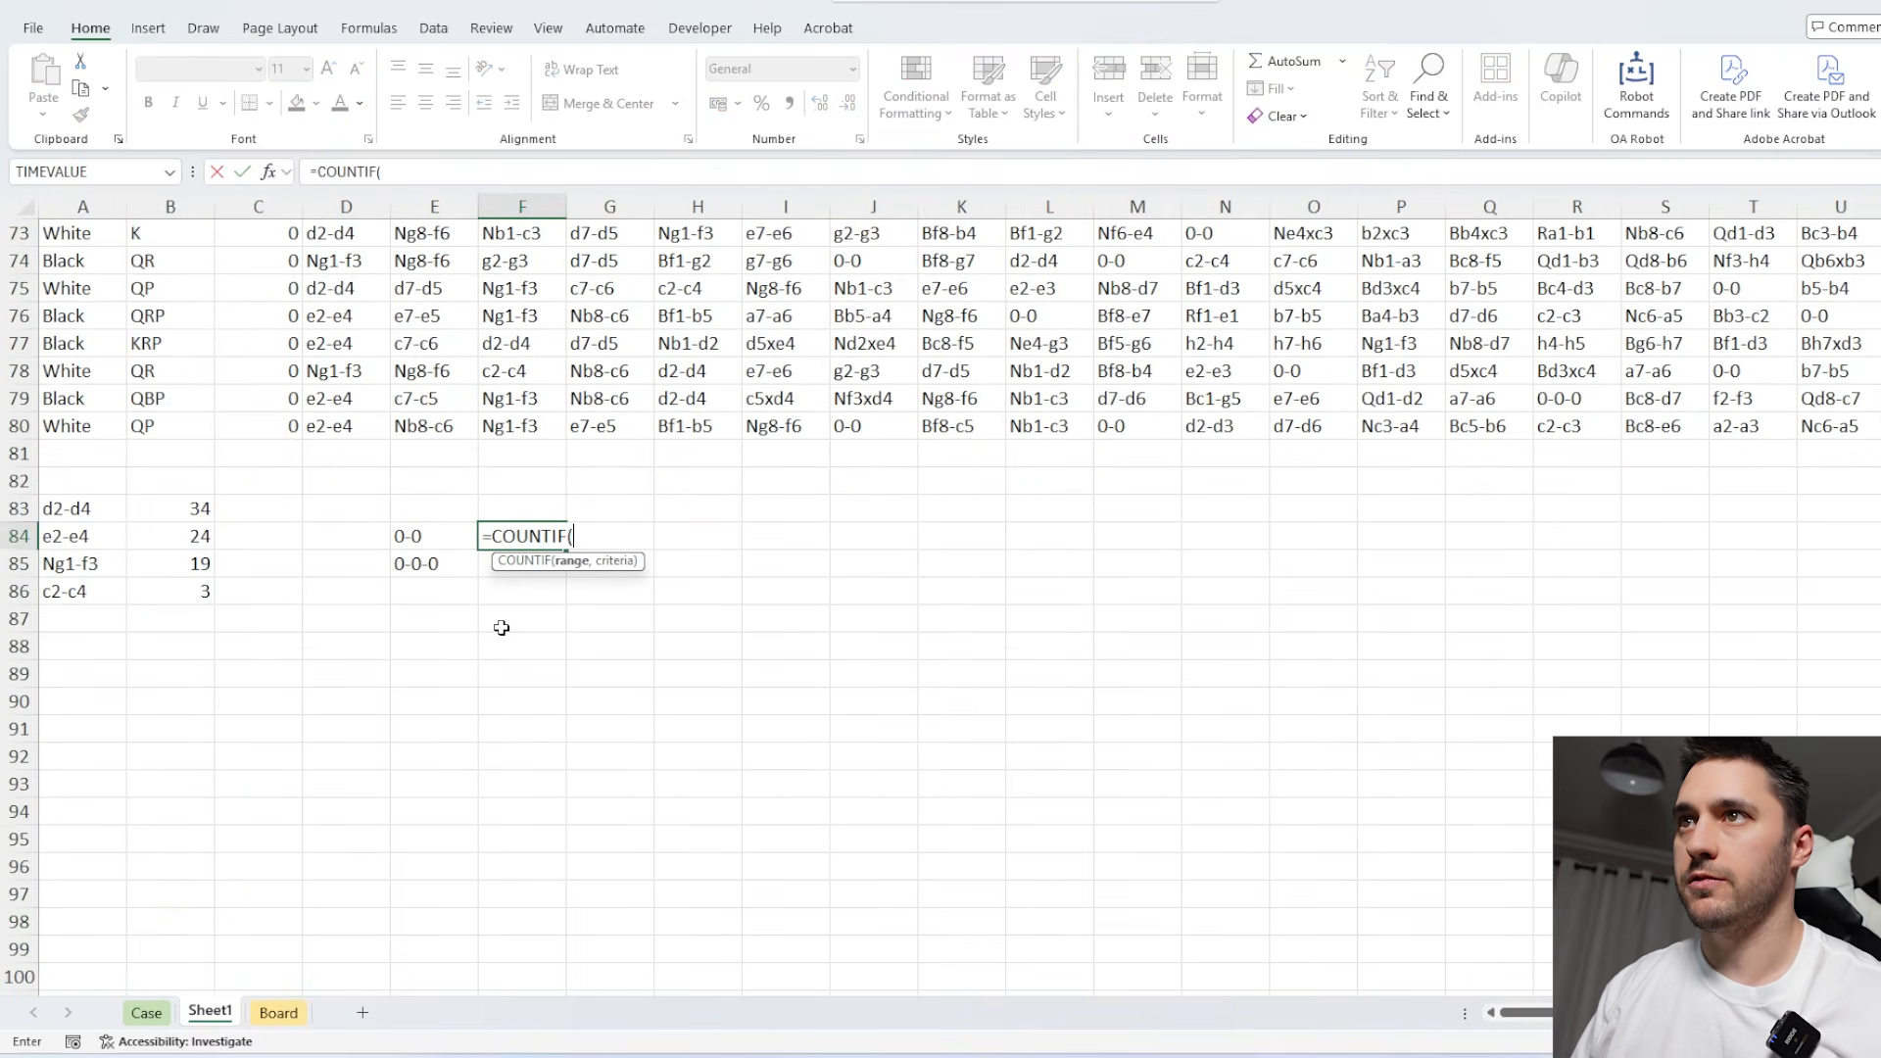
click(92, 422)
key(ctrl+shift+Right)
key(ctrl+shift+Up)
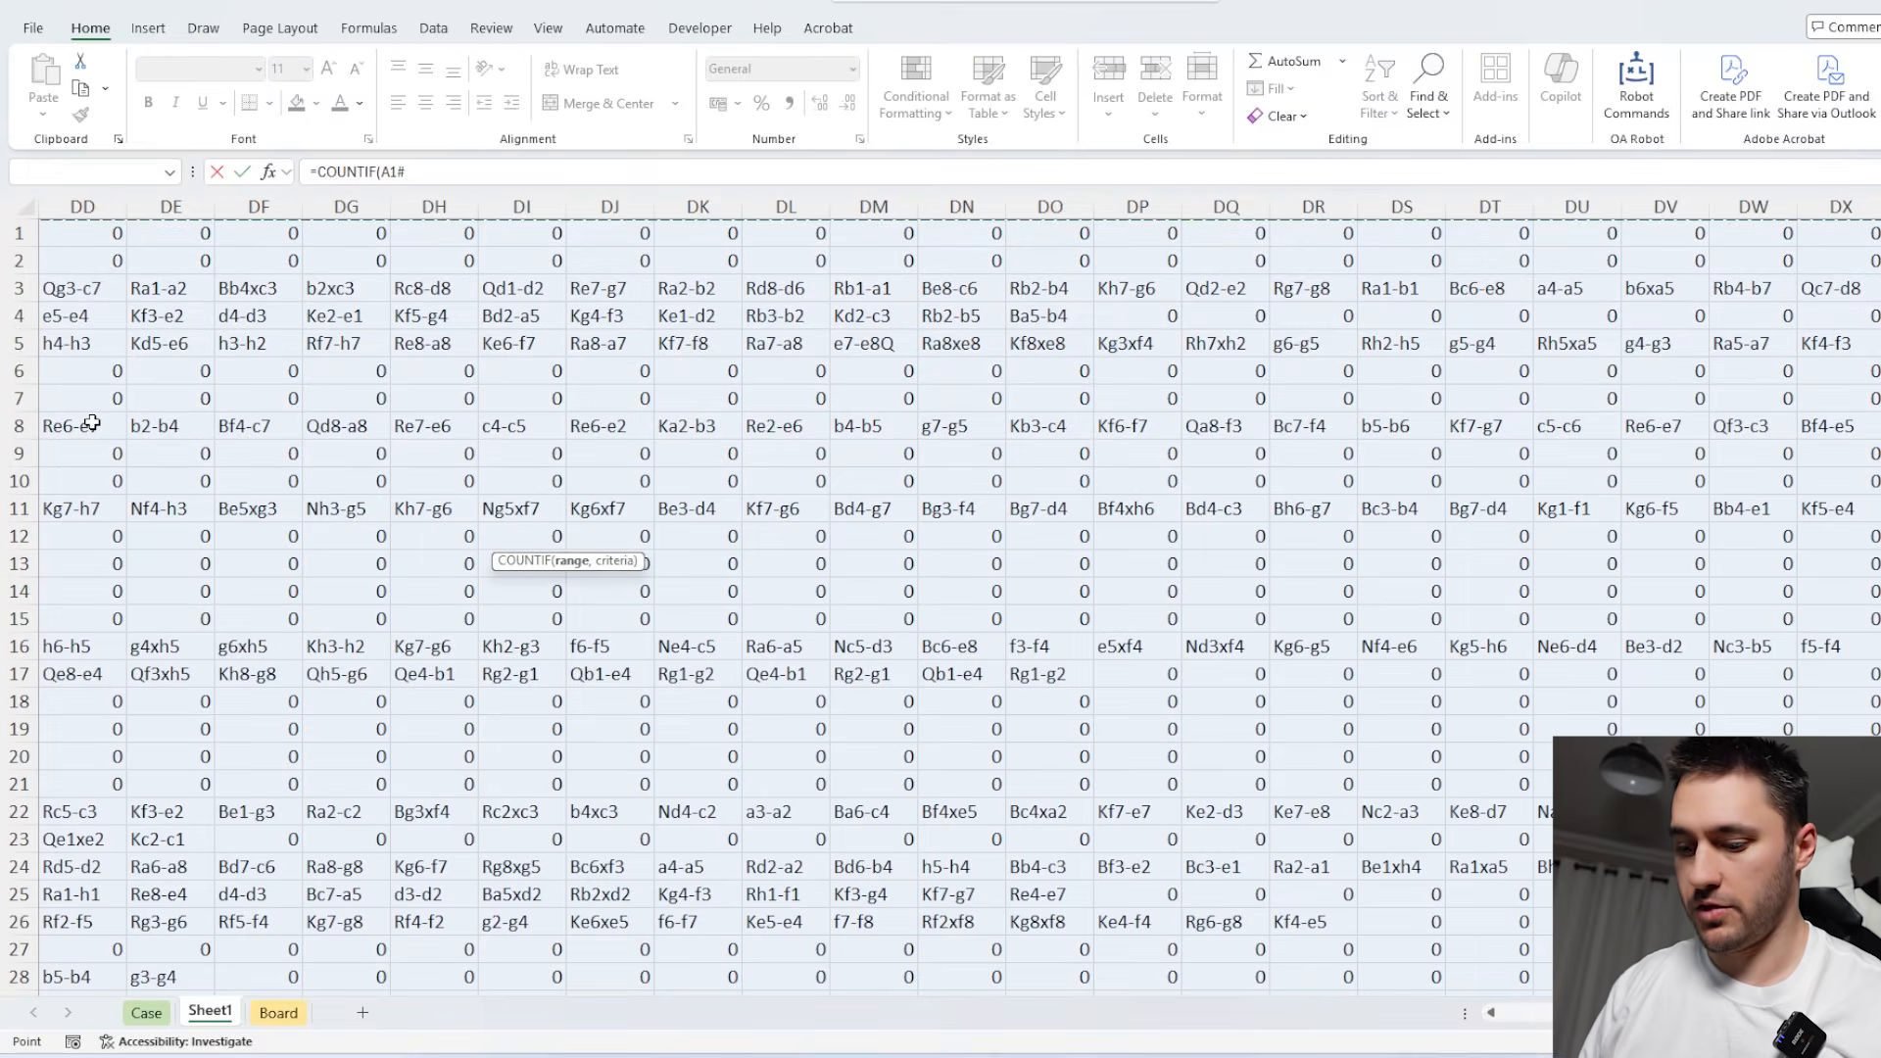
text(,)
key(Left)
key(shift+Down)
key(Return)
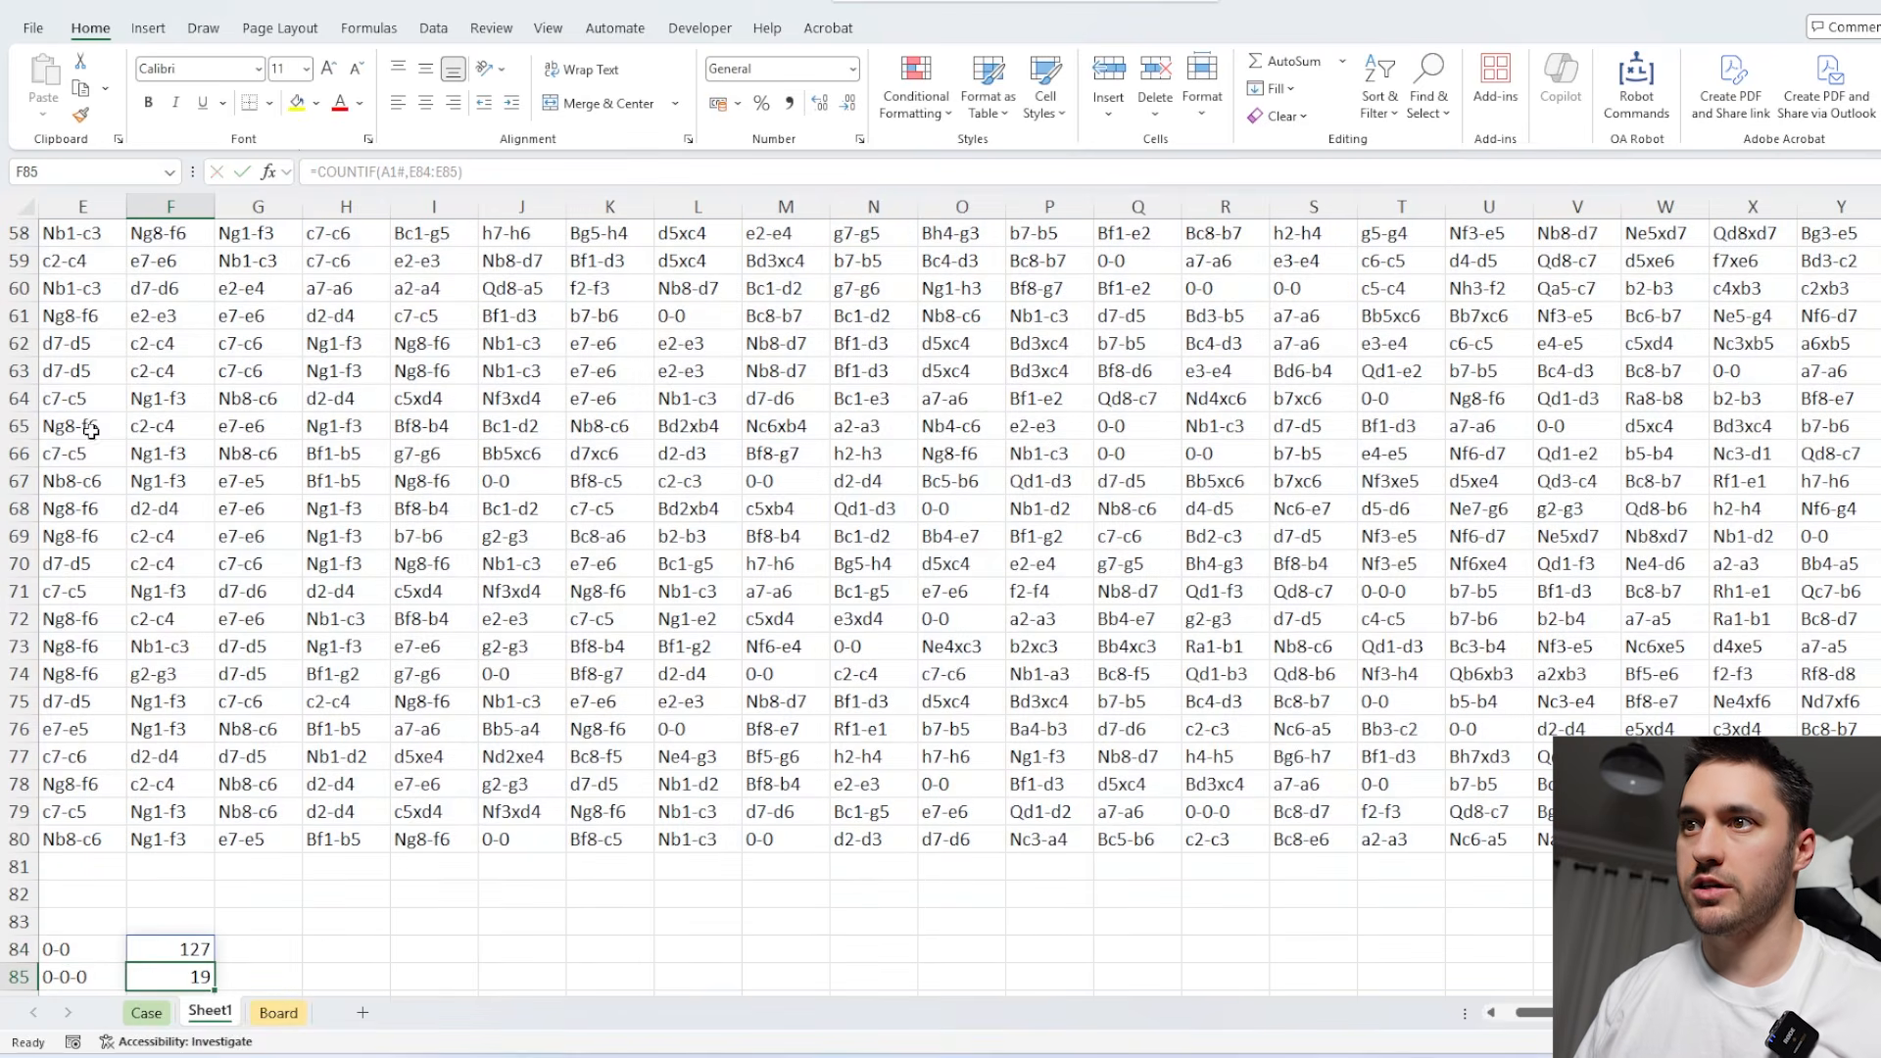
Total the two castling counts in F86 with =SUM(F84#).
scroll(188, 552, down, 2)
scroll(306, 646, left, 1)
key(Down)
text(=sum(f84#))
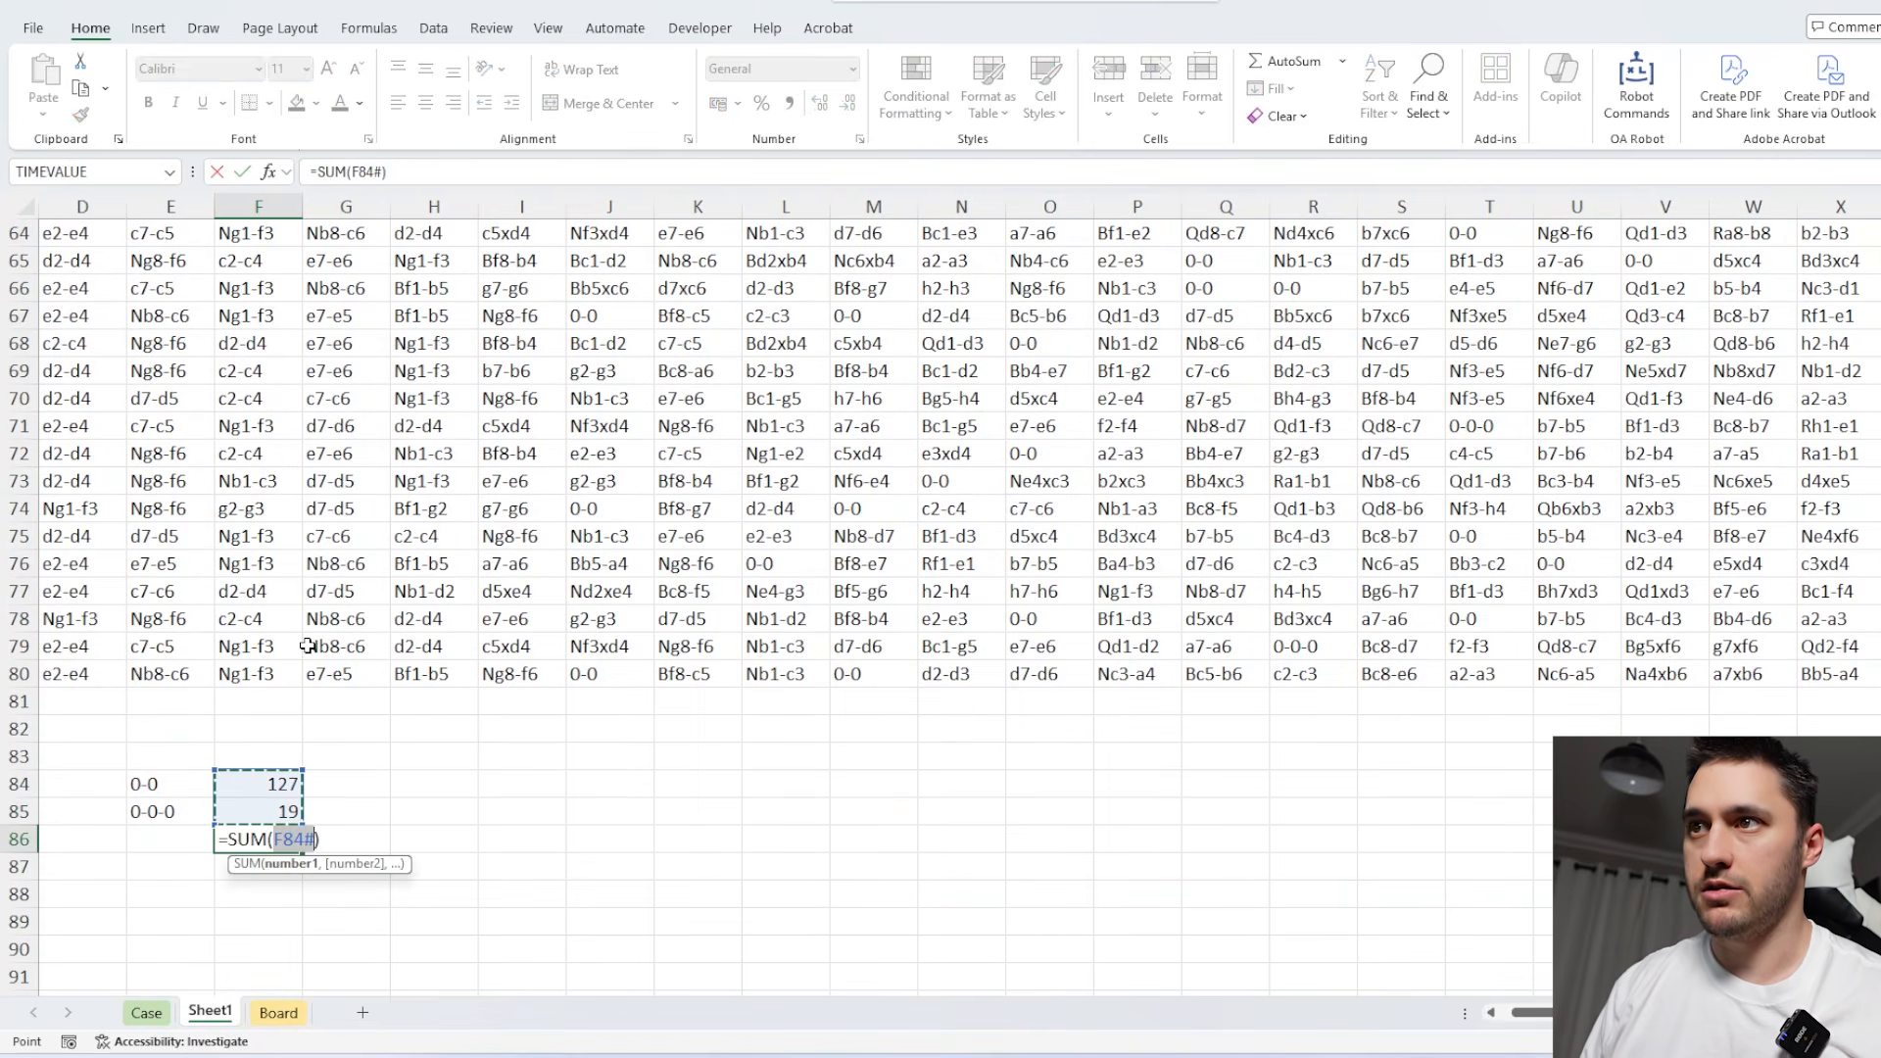
key(Return)
Copy the castling total from F86 and paste it as a value into the Bonus 3 answer cell E46 on the Case sheet.
click(268, 838)
key(ctrl+c)
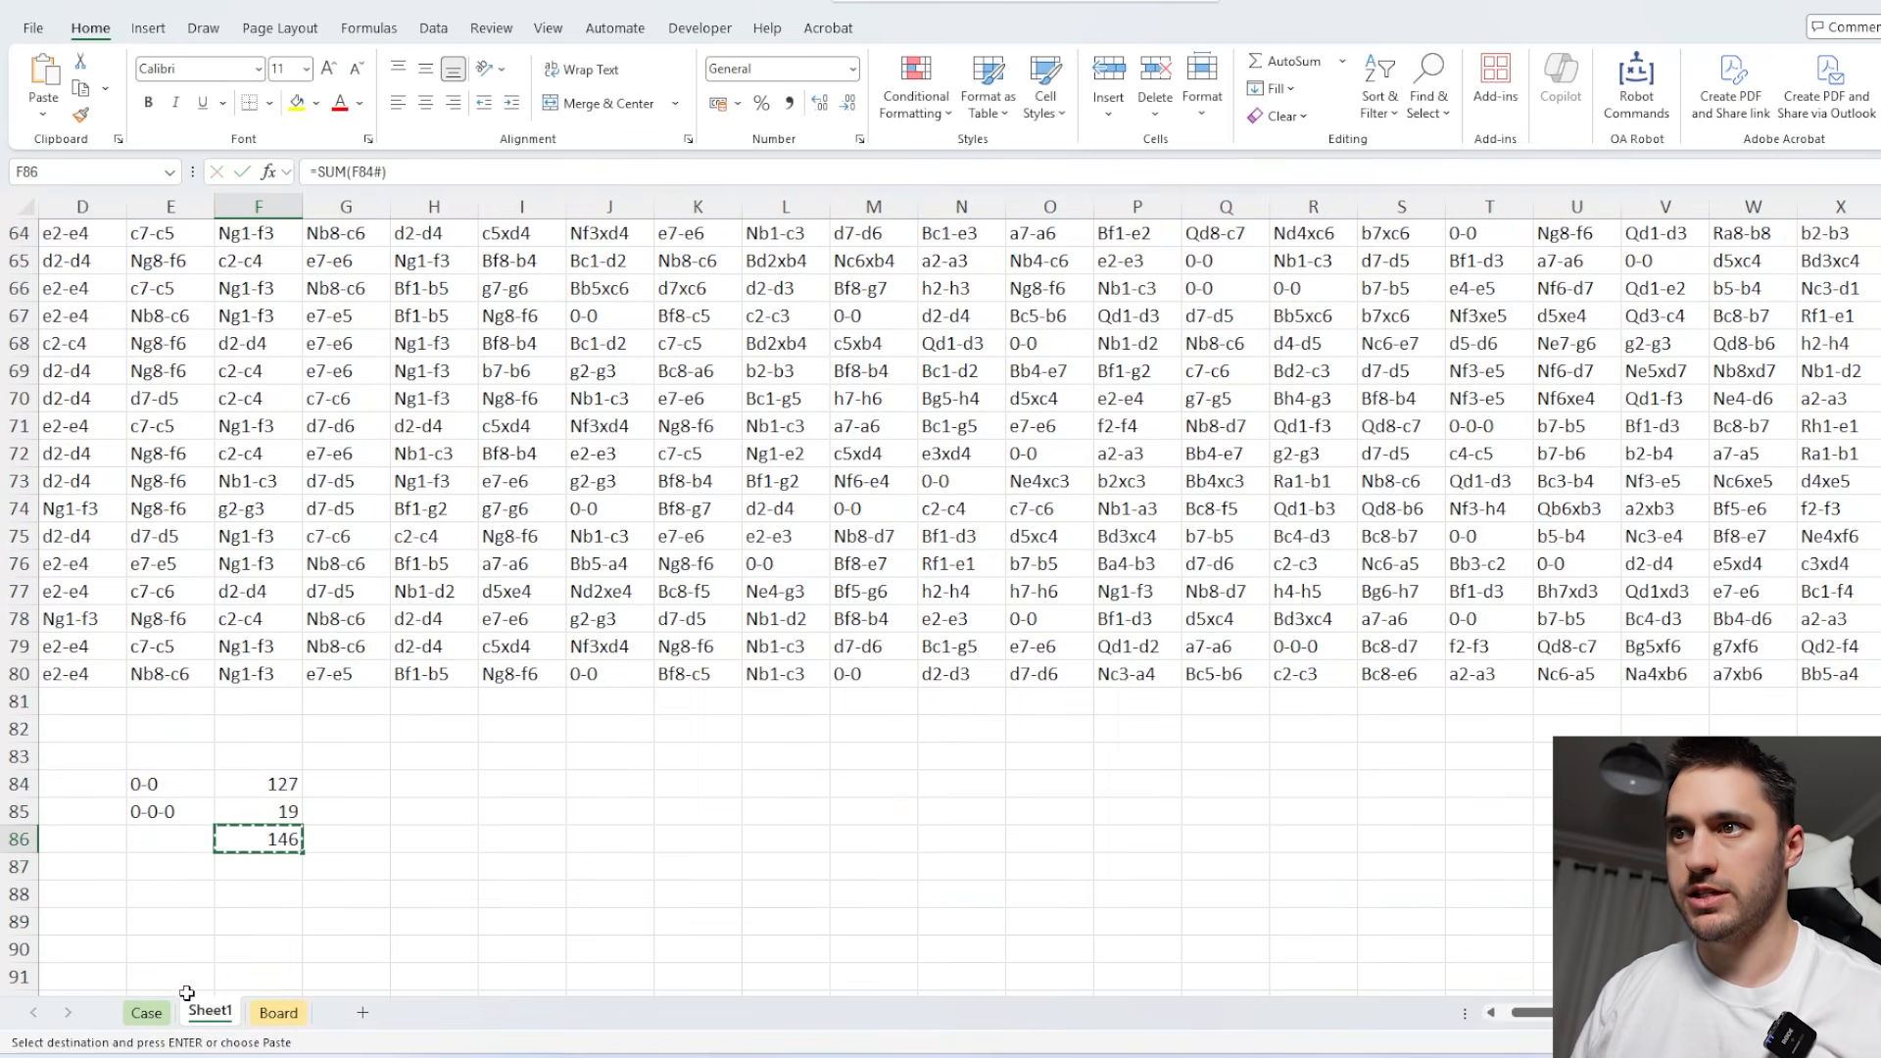
click(146, 1012)
key(ctrl+shift+v)
Begin the Level 1 Game 1 answer in E71 with =WRAPROWS(I71:AL71,2), splitting the moves into White and Black pairs.
scroll(765, 612, down, 5)
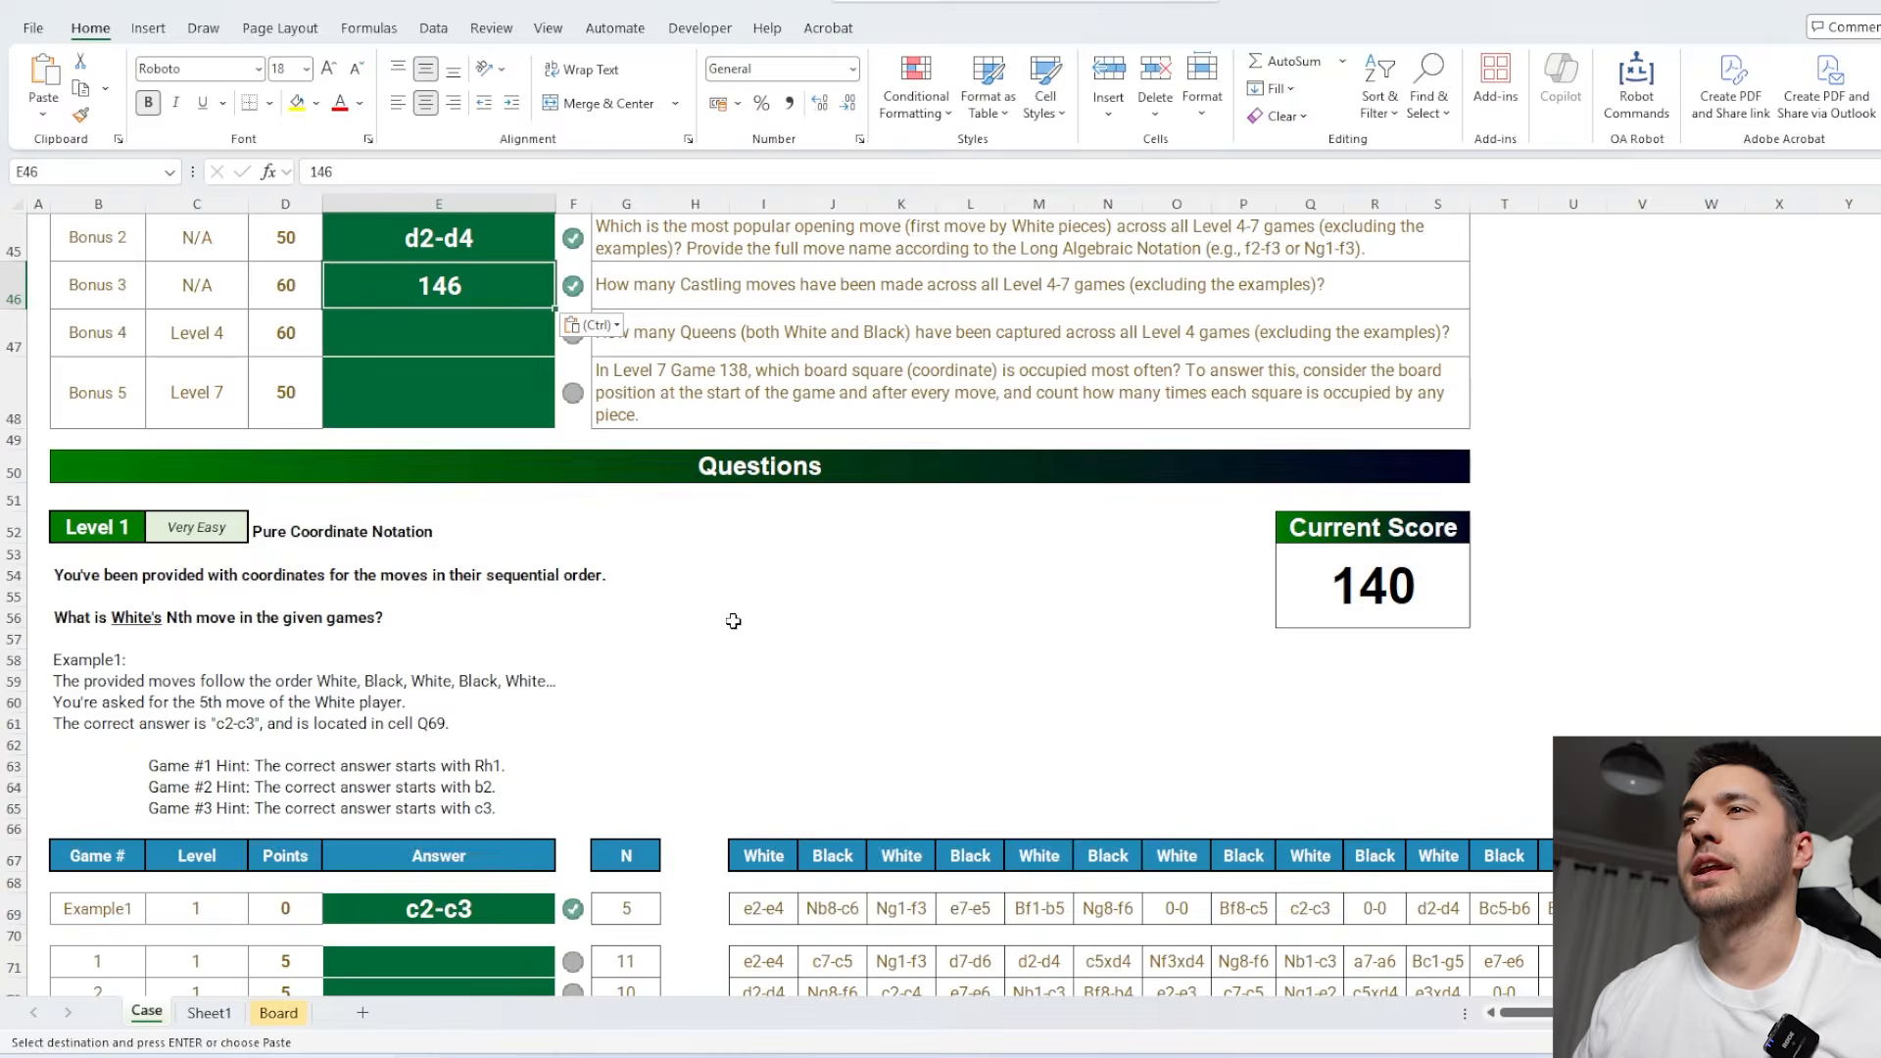
scroll(765, 612, down, 1)
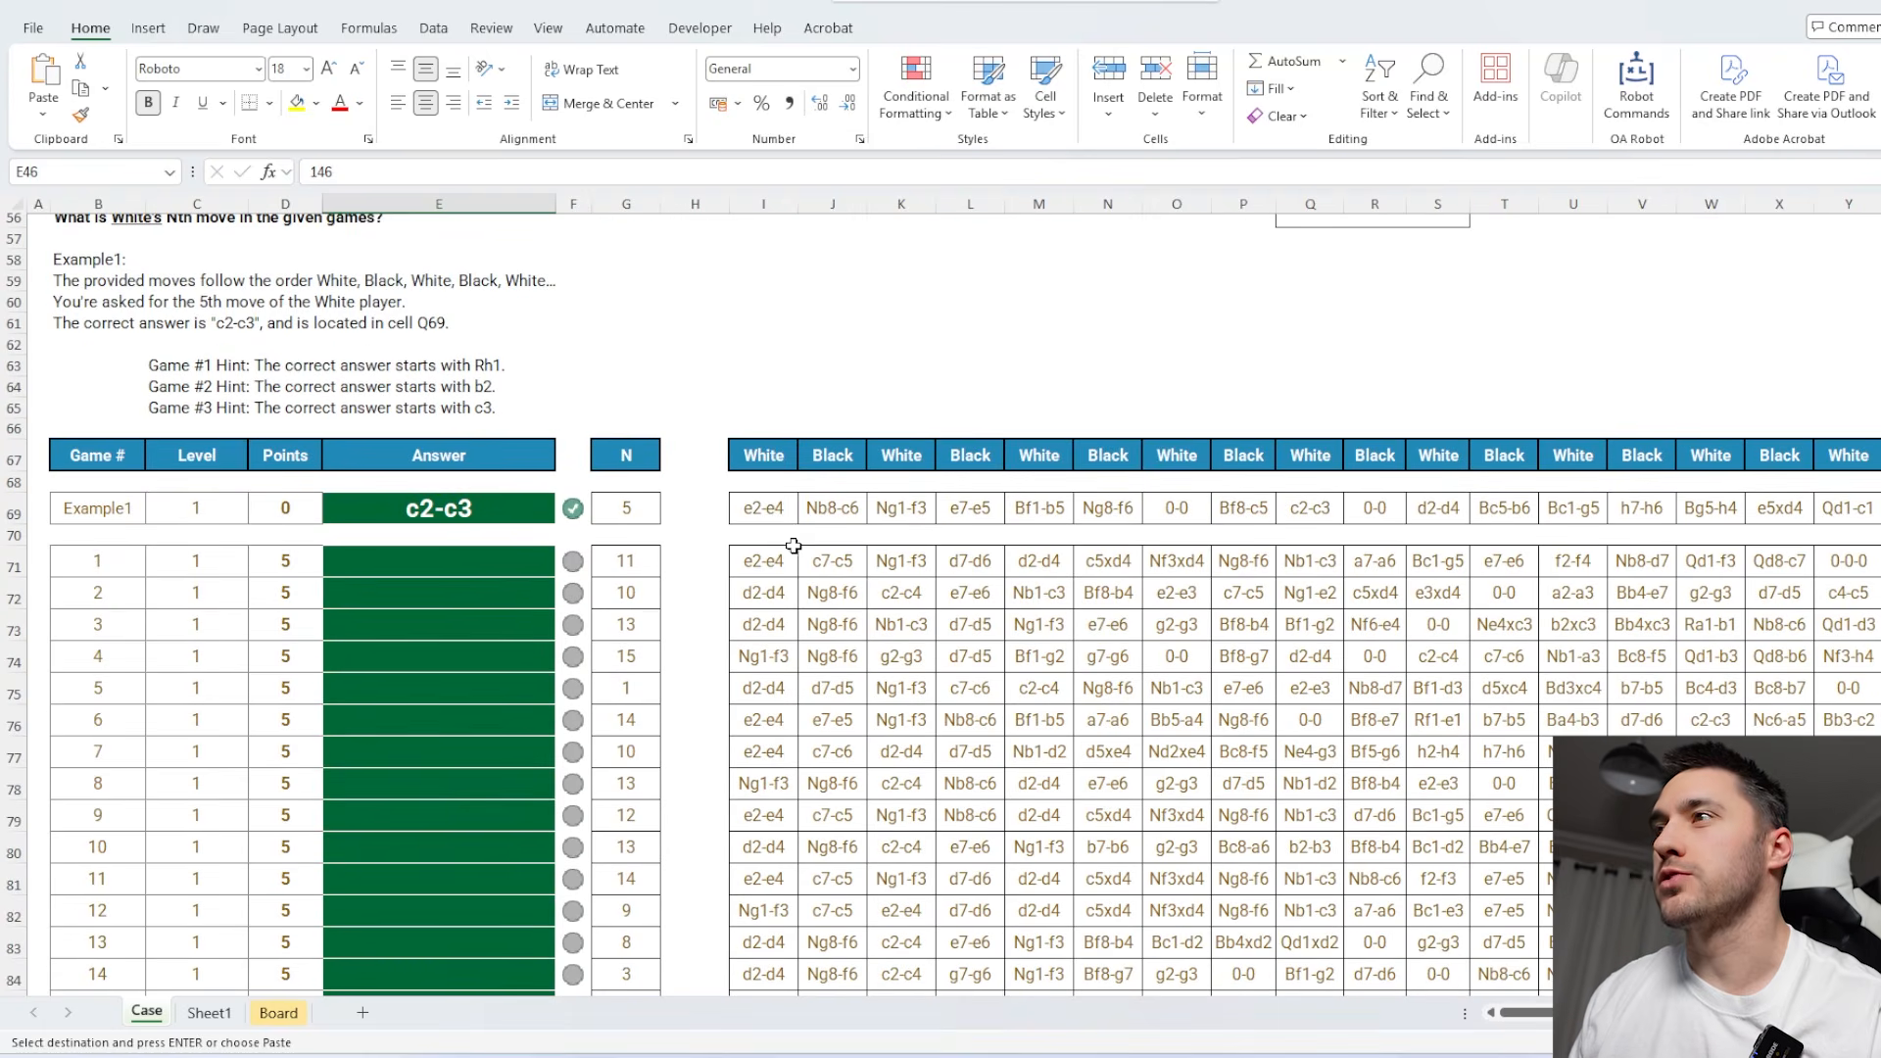
drag(764, 509, 1411, 509)
click(500, 558)
text(=wr)
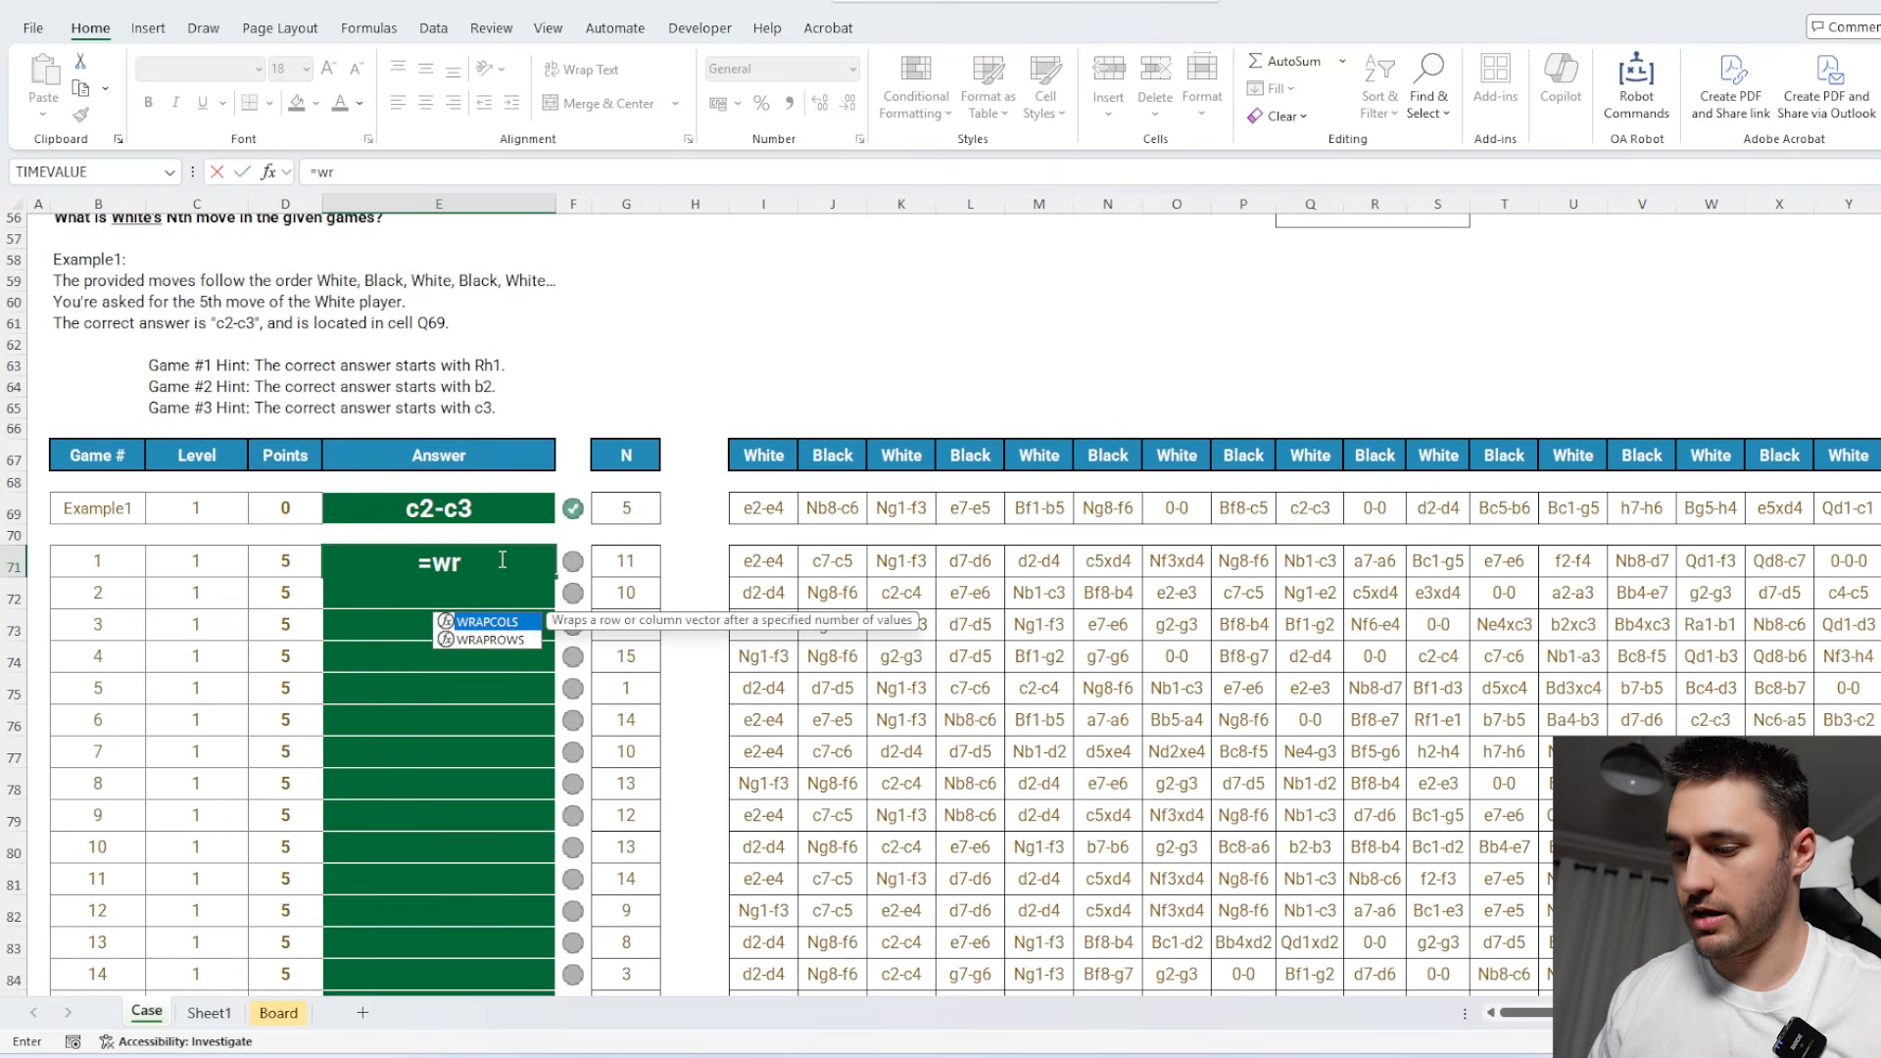
key(Down)
key(Tab)
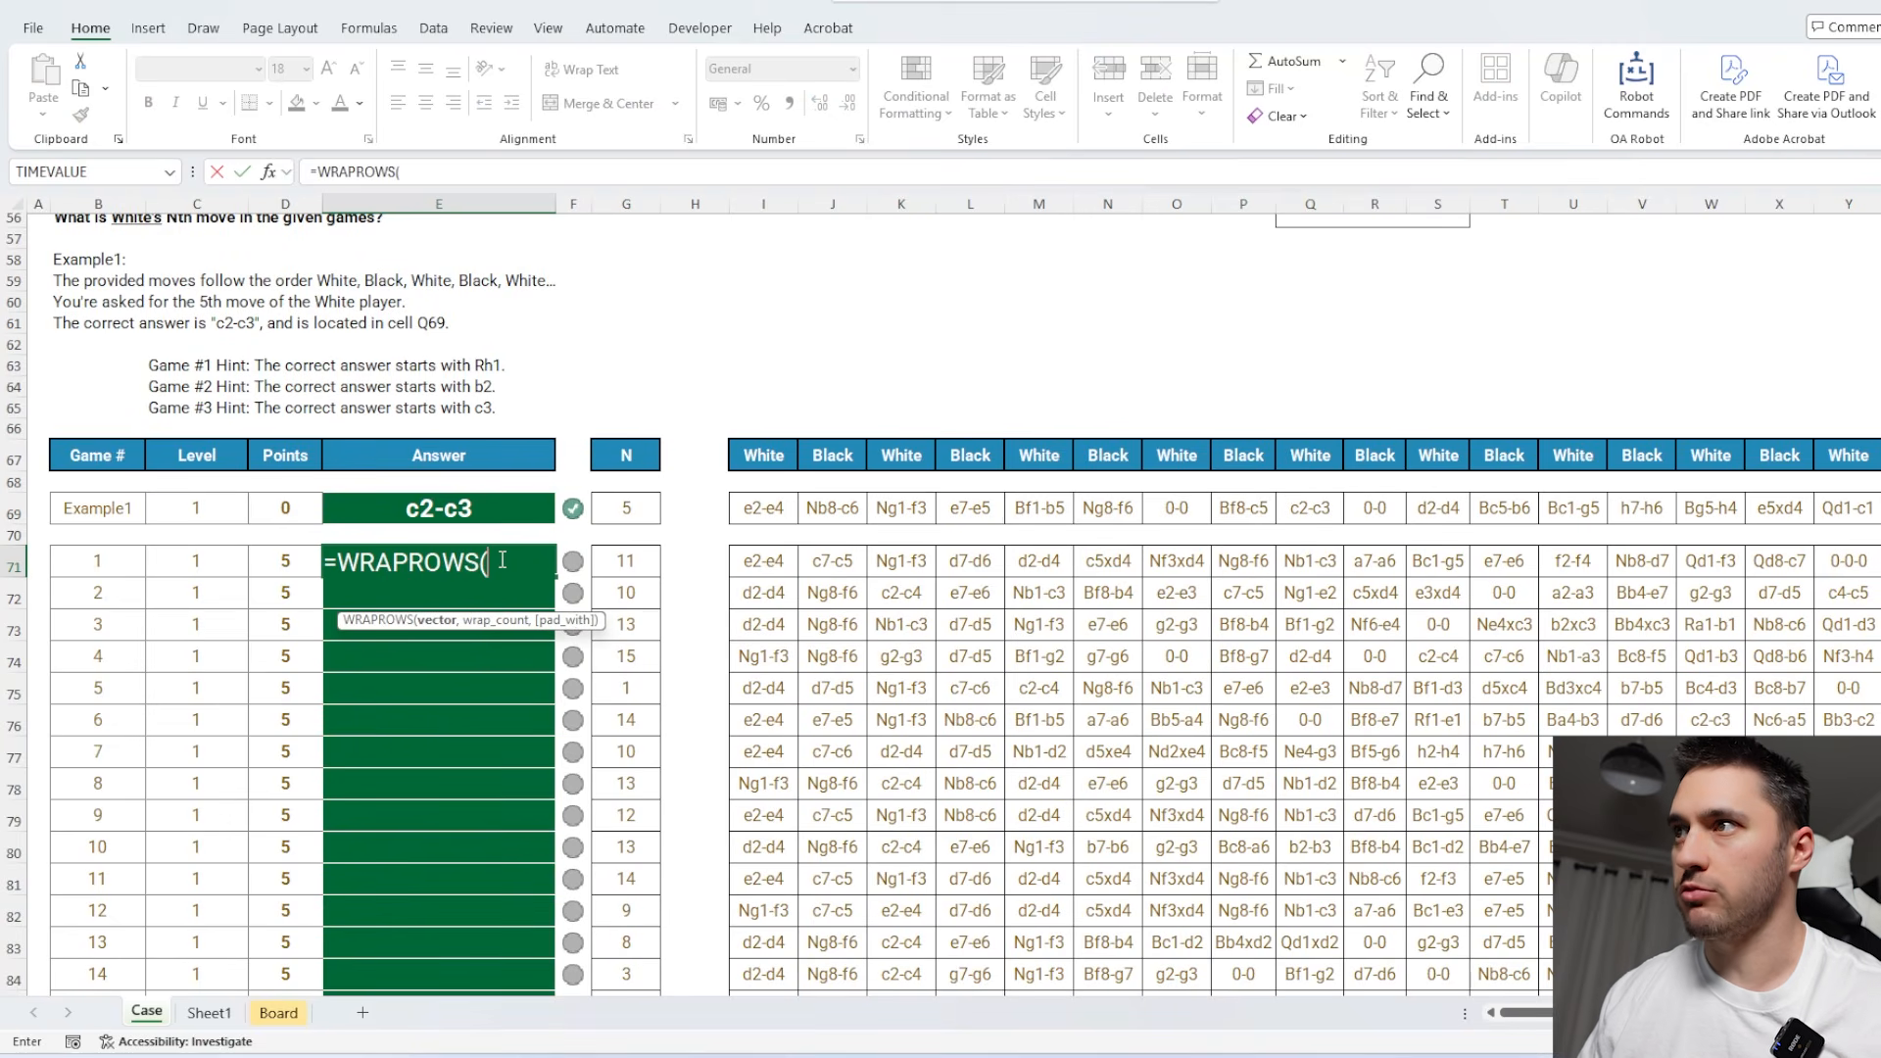
click(761, 561)
key(ctrl+shift+Right)
text(,2))
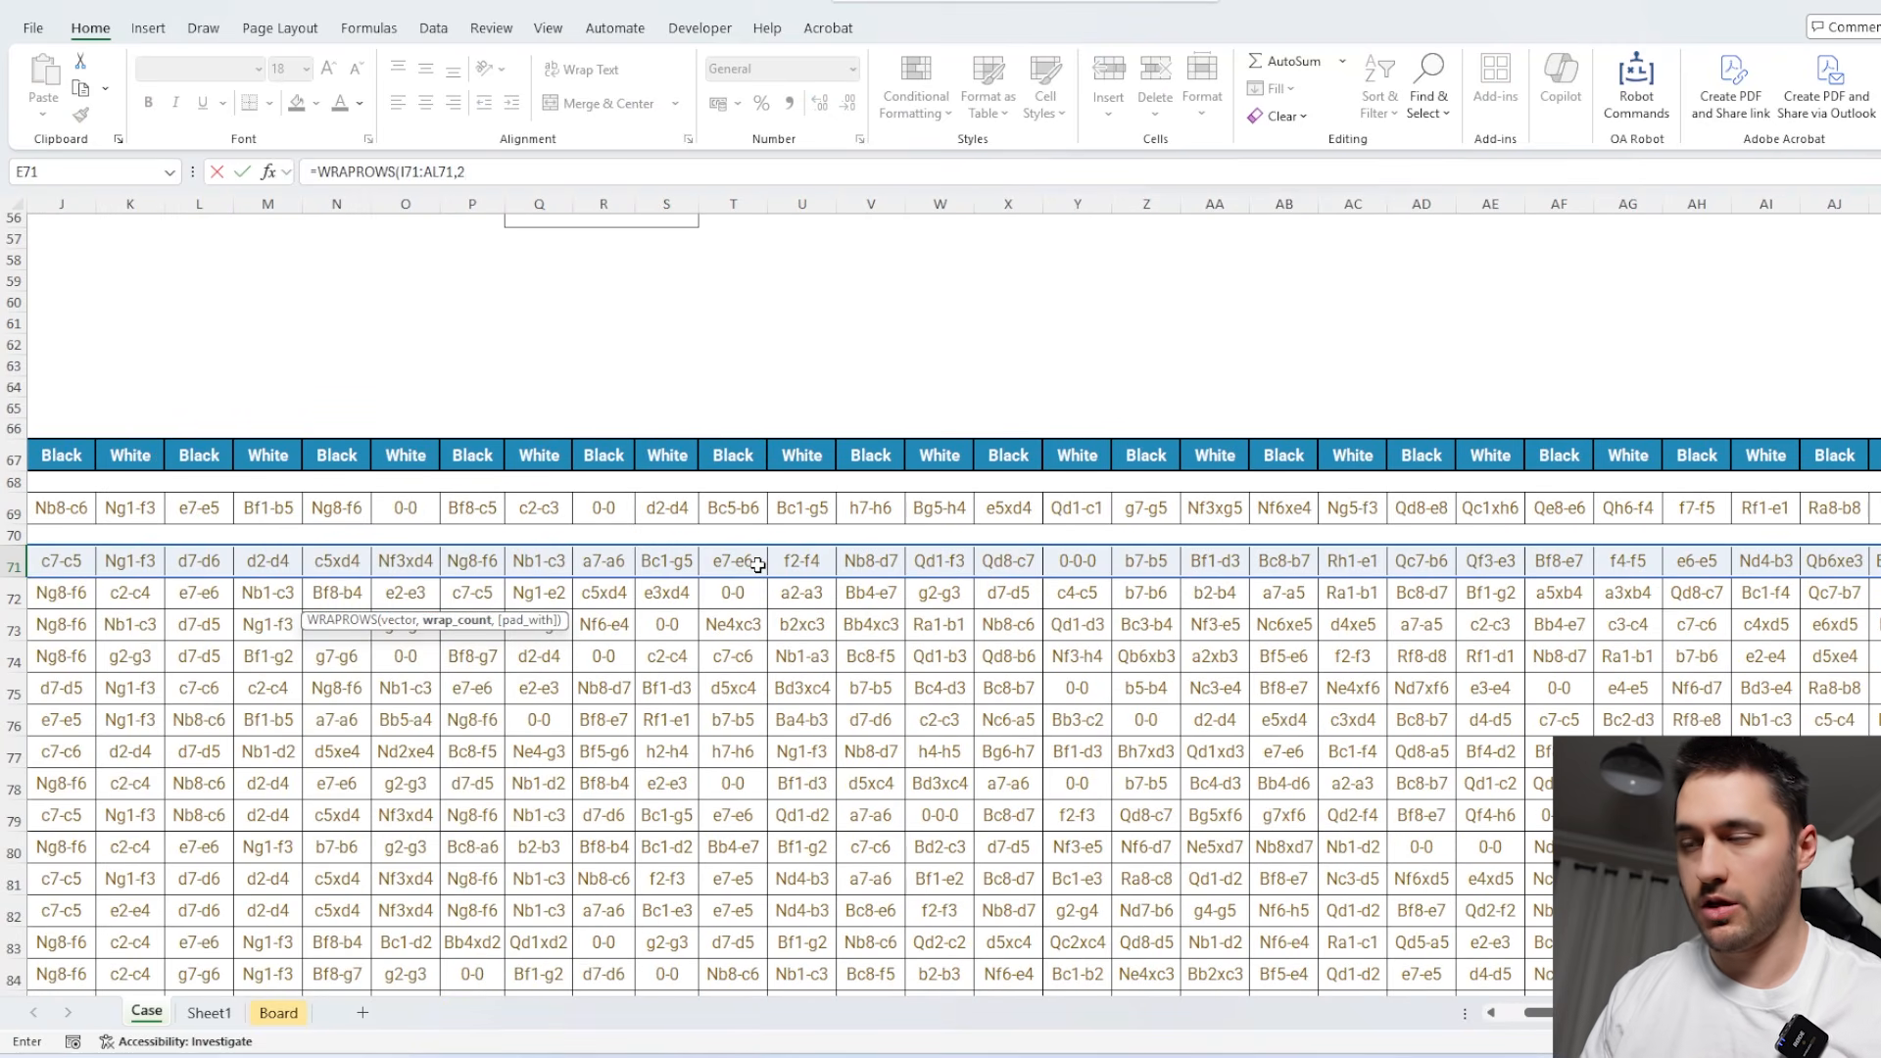
Wrap the E71 formula in INDEX with row G71 and column 1, and fill it down the Level 1 answers.
click(324, 172)
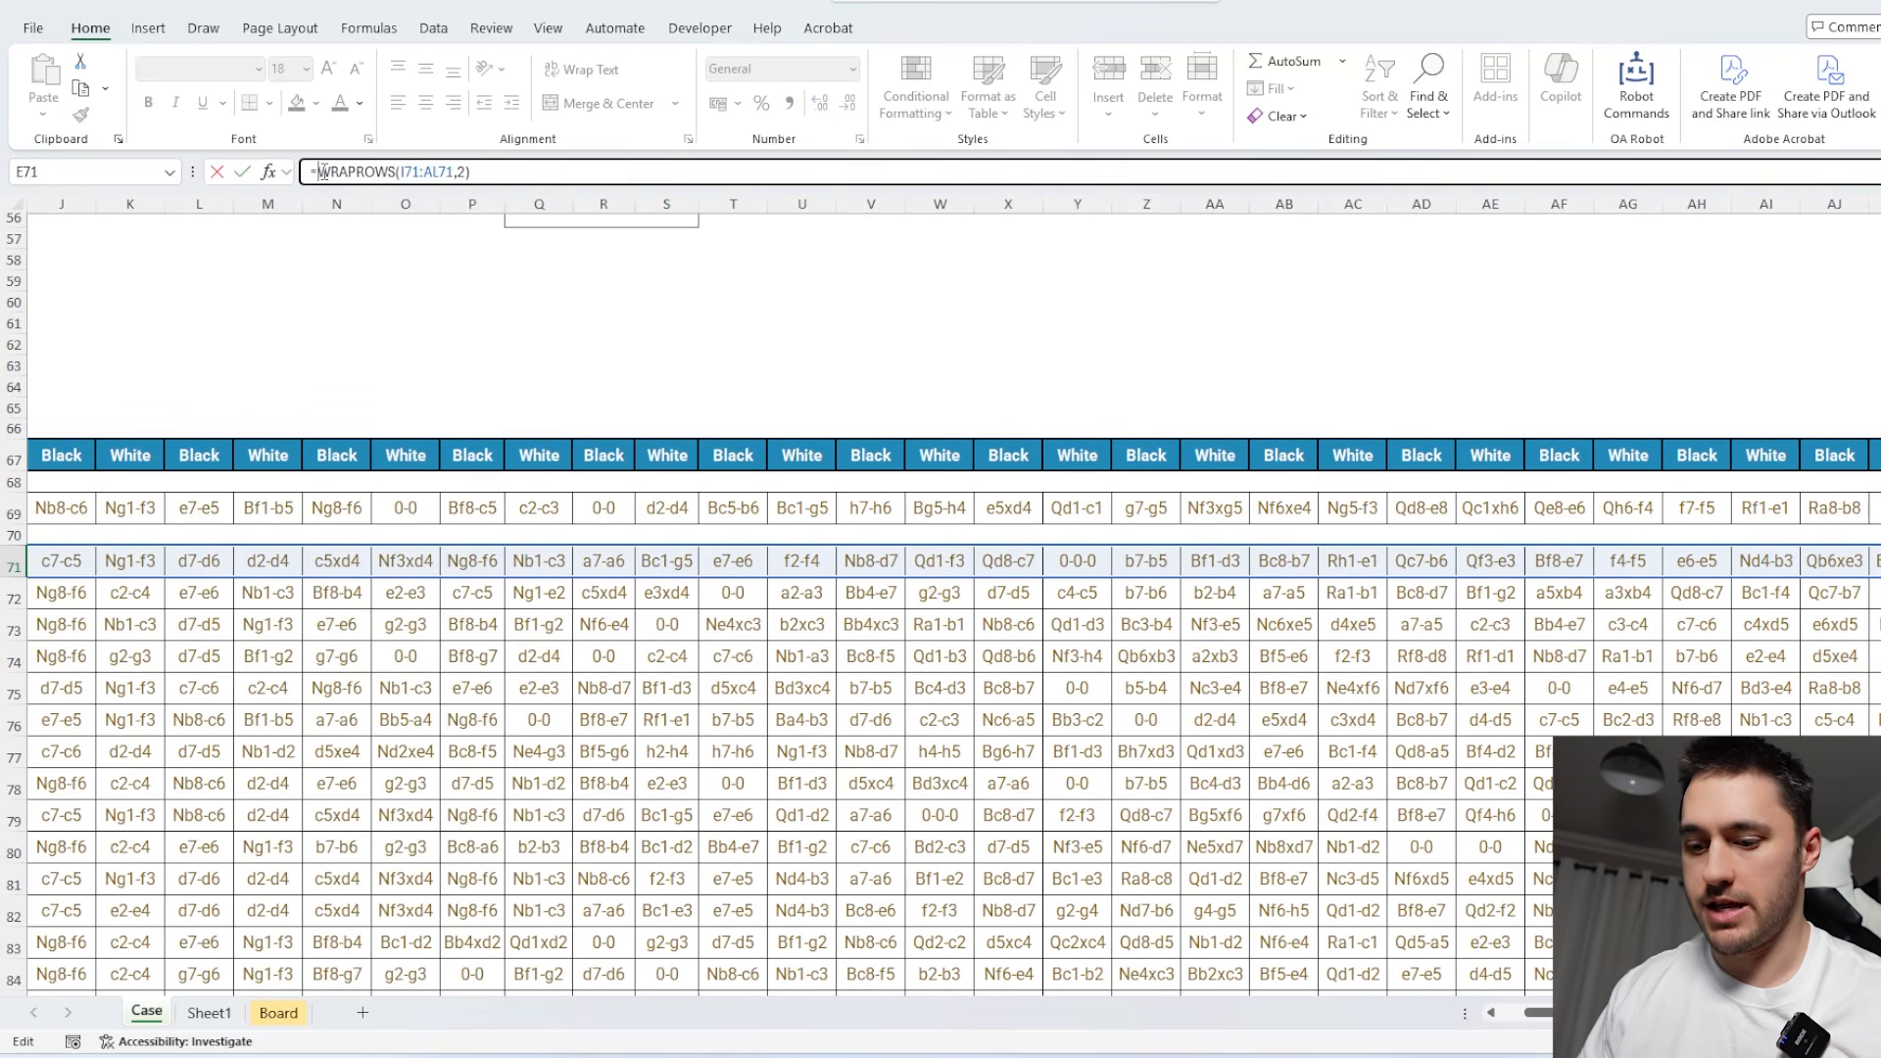
text(ind)
key(Tab)
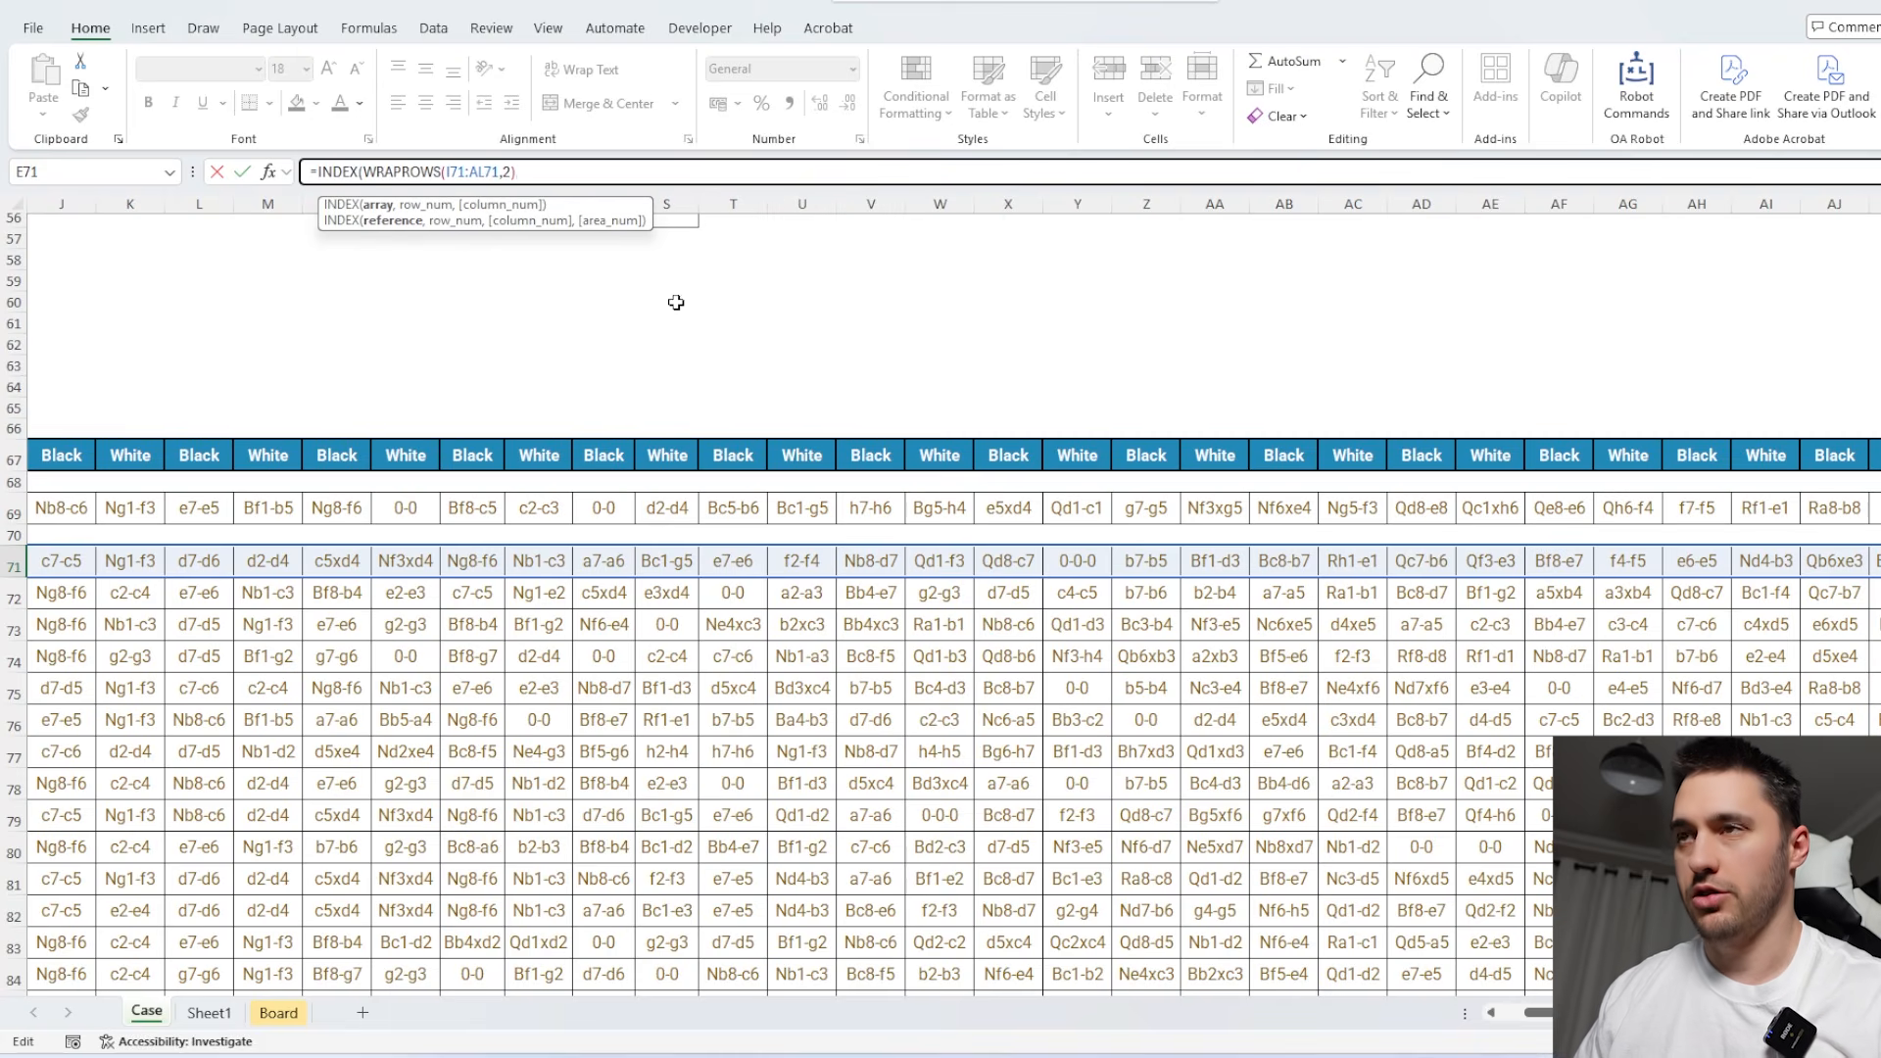
text(,)
click(434, 561)
text(,)
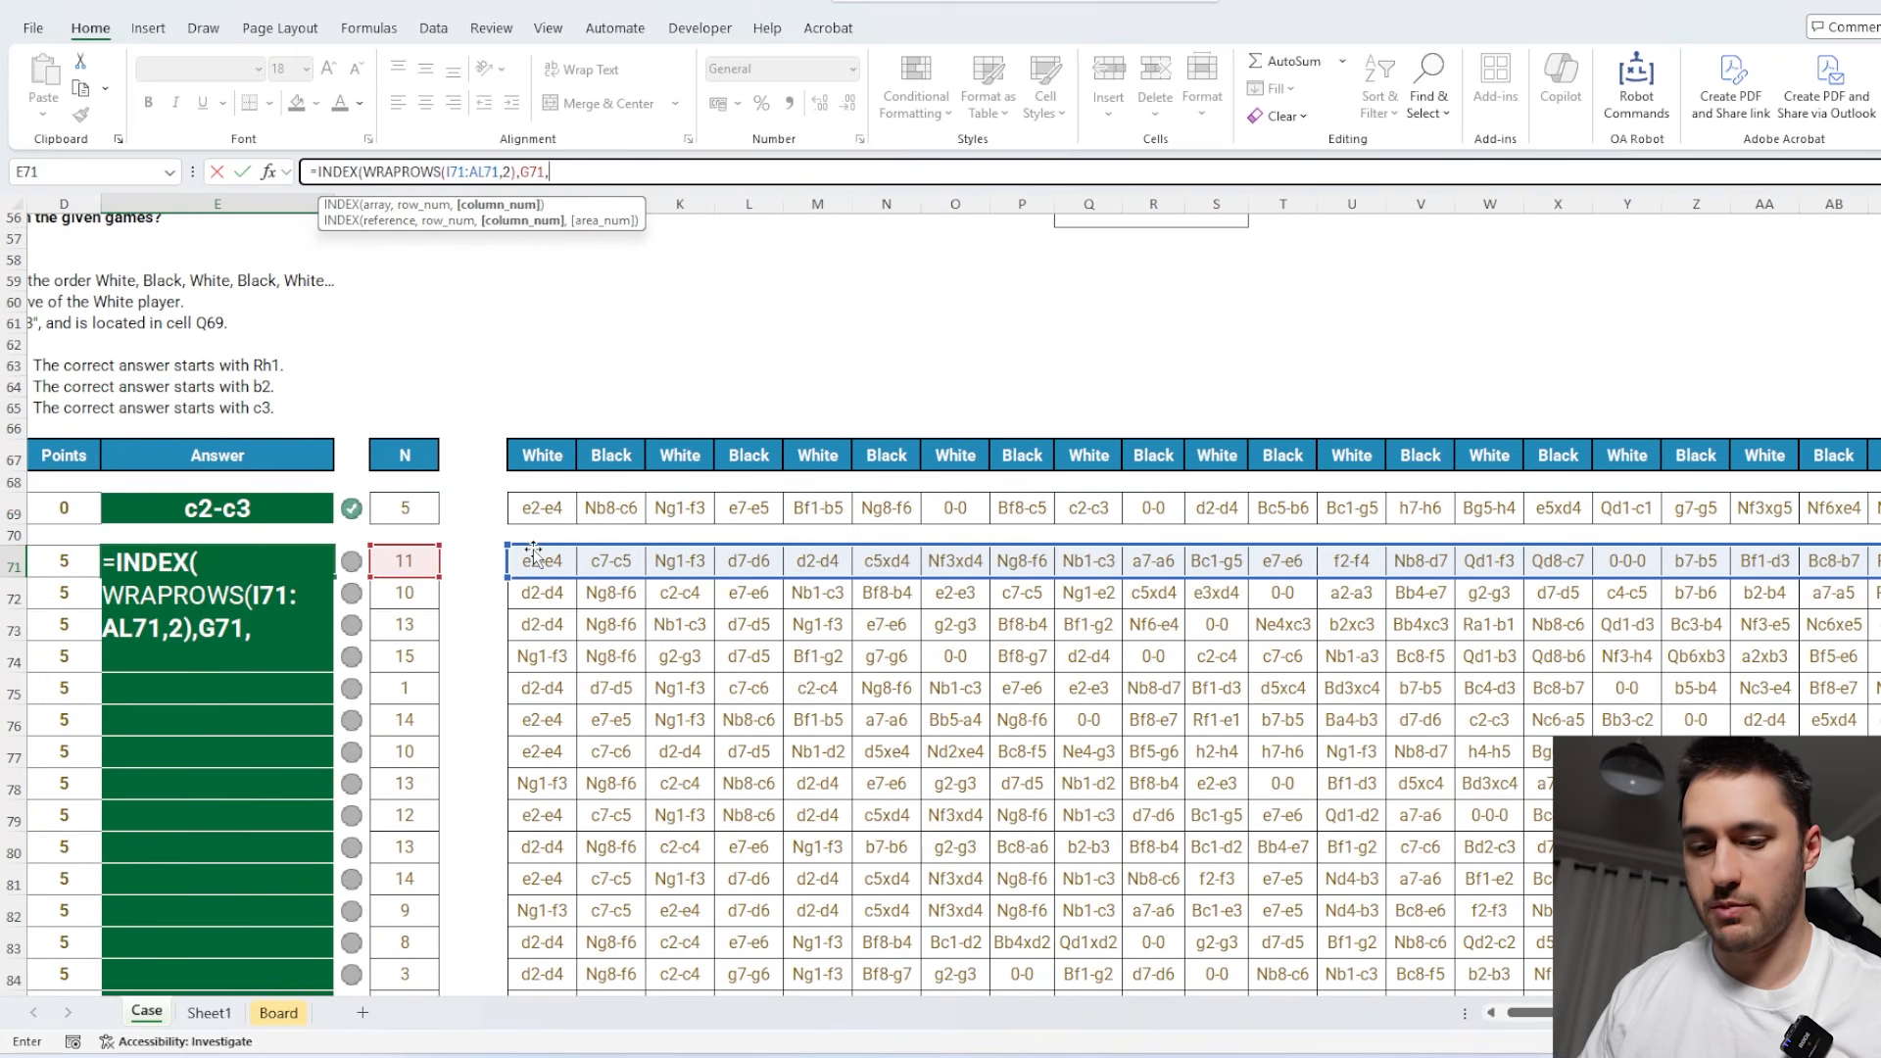
text(1)
key(Return)
click(314, 561)
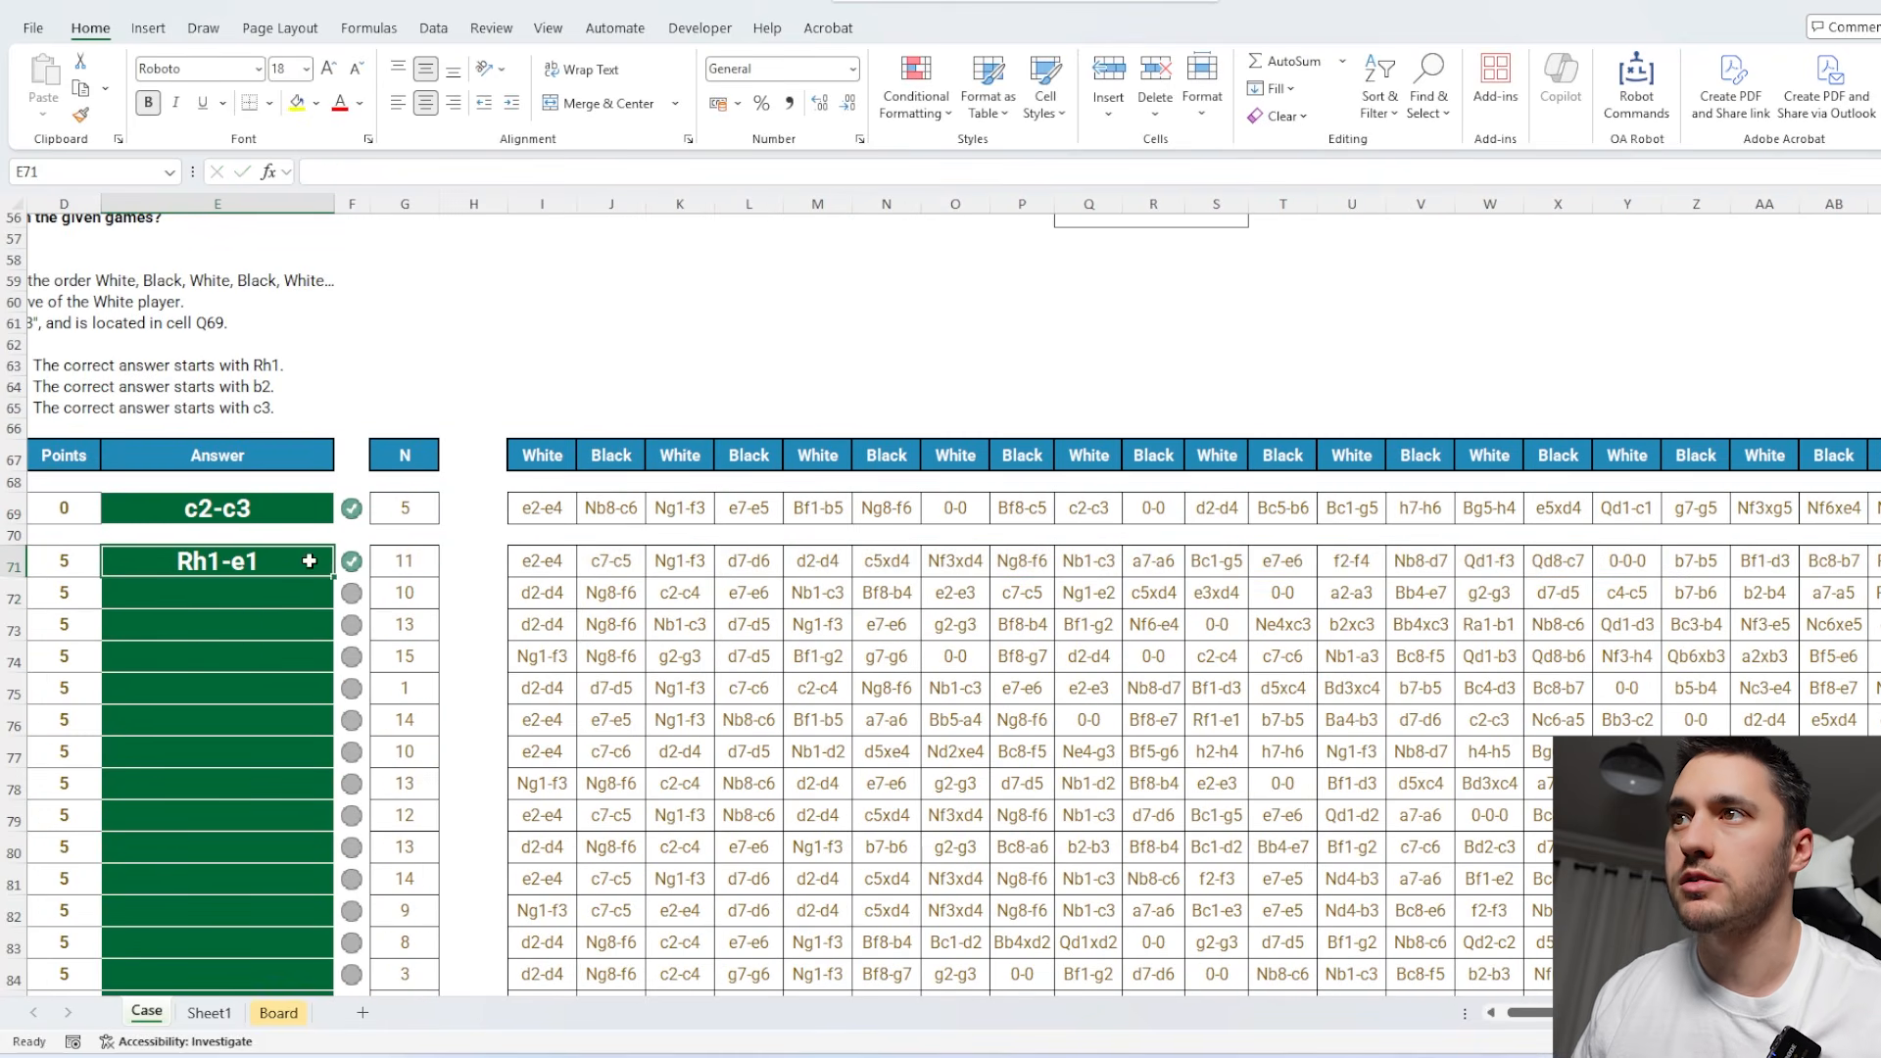
double_click(333, 576)
Examine the Level 2 instructions and compare the lengths and prefixes of the example and game moves.
scroll(870, 600, down, 10)
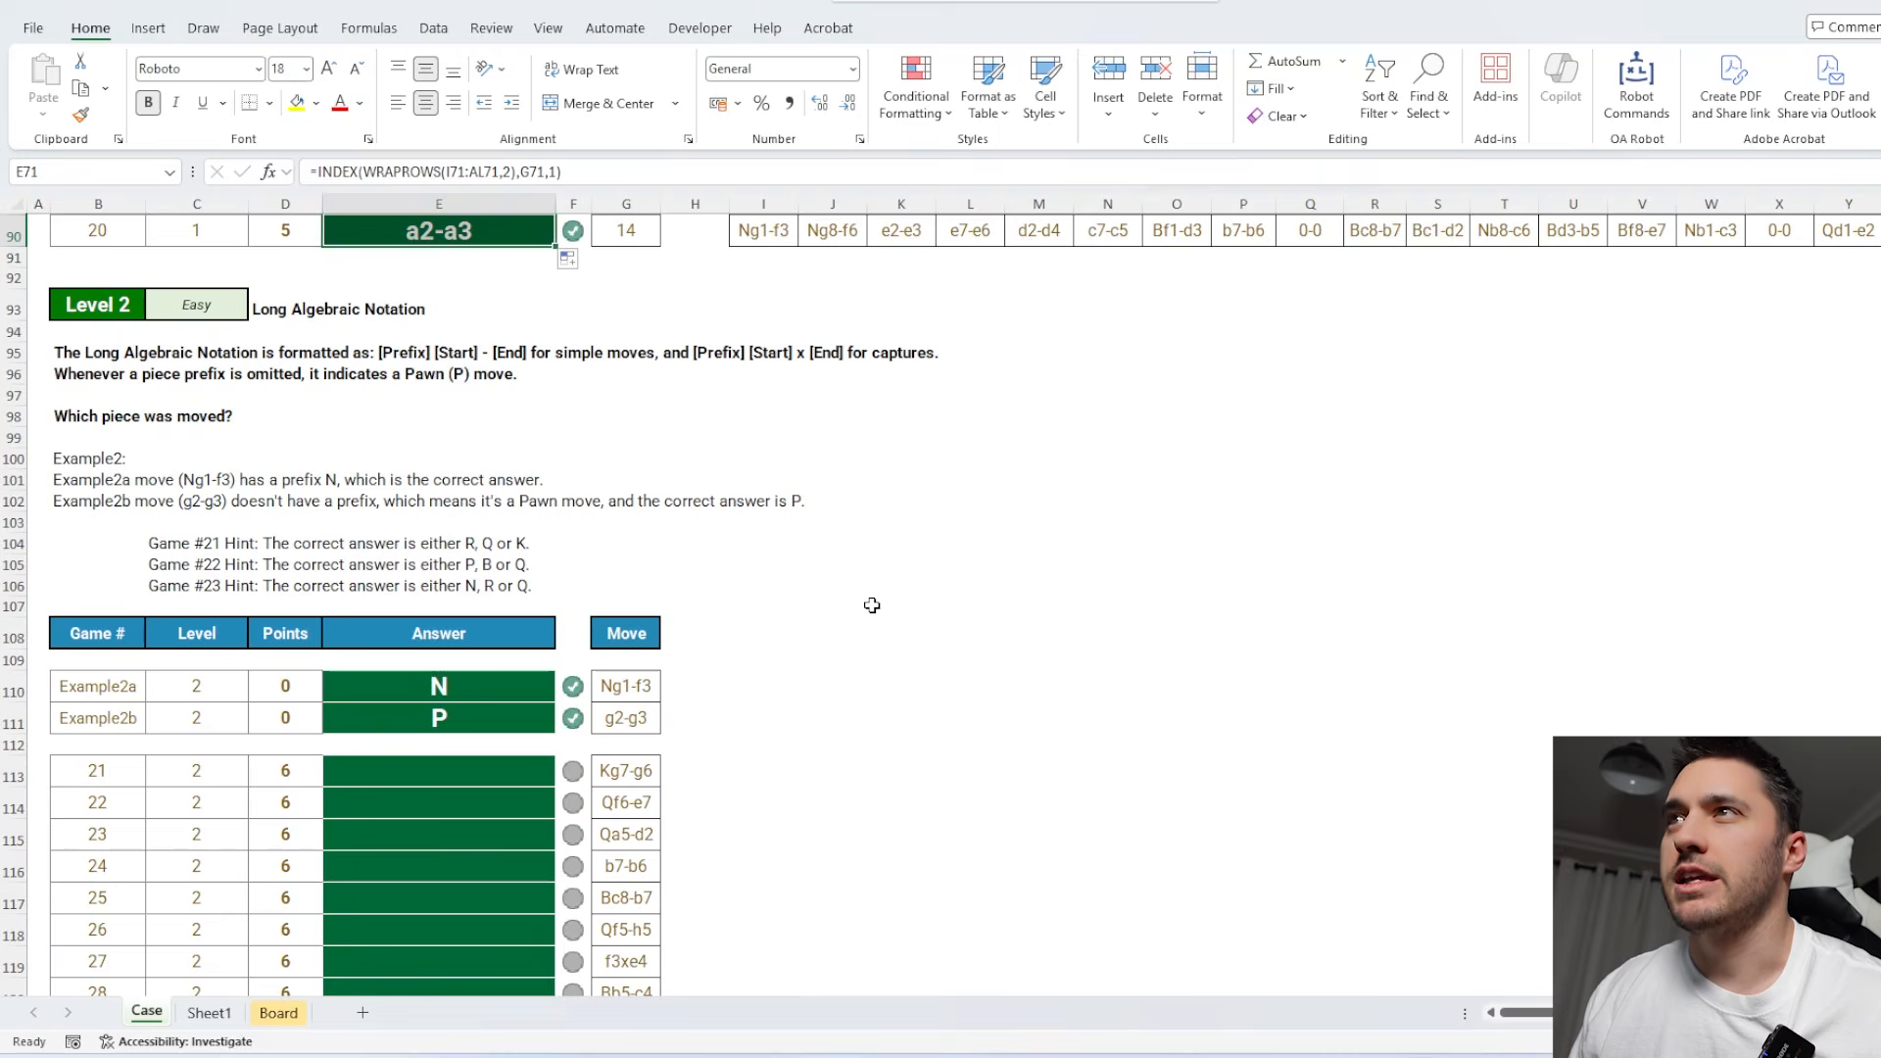
click(872, 604)
scroll(872, 606, down, 2)
scroll(872, 606, down, 2)
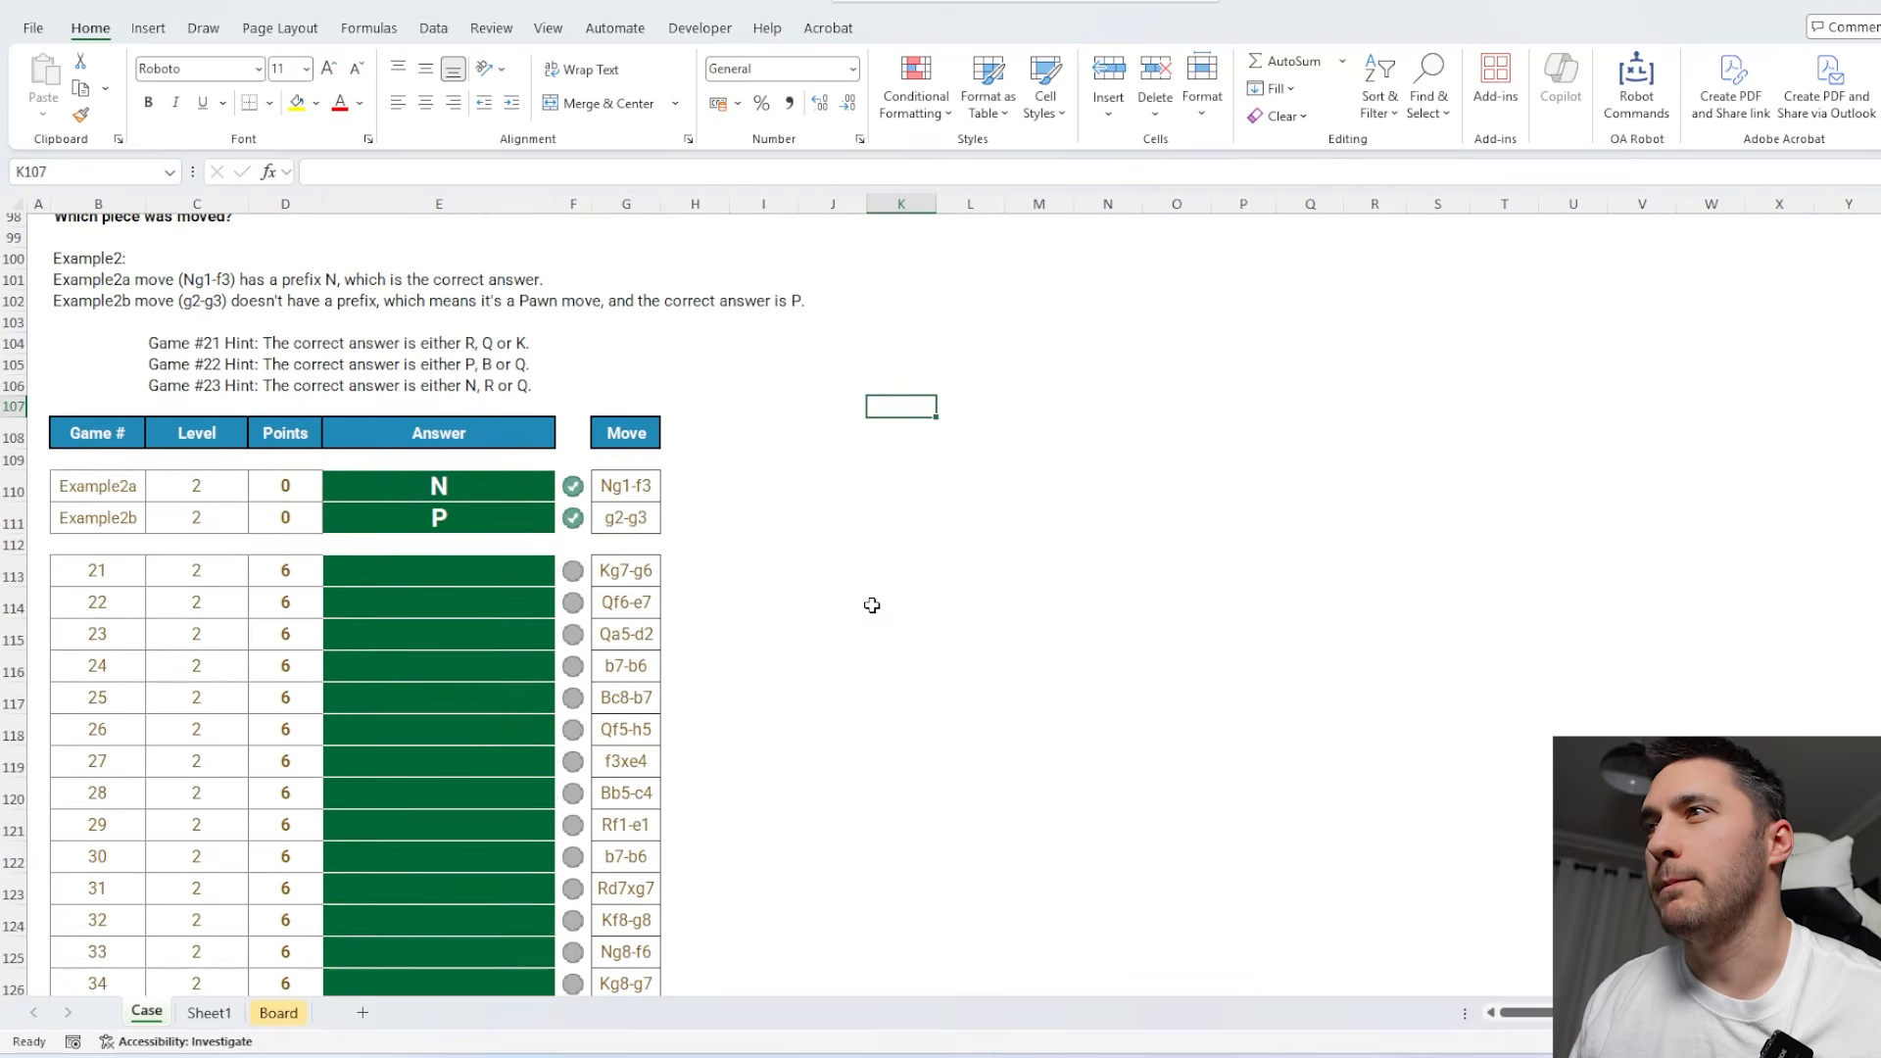
click(625, 505)
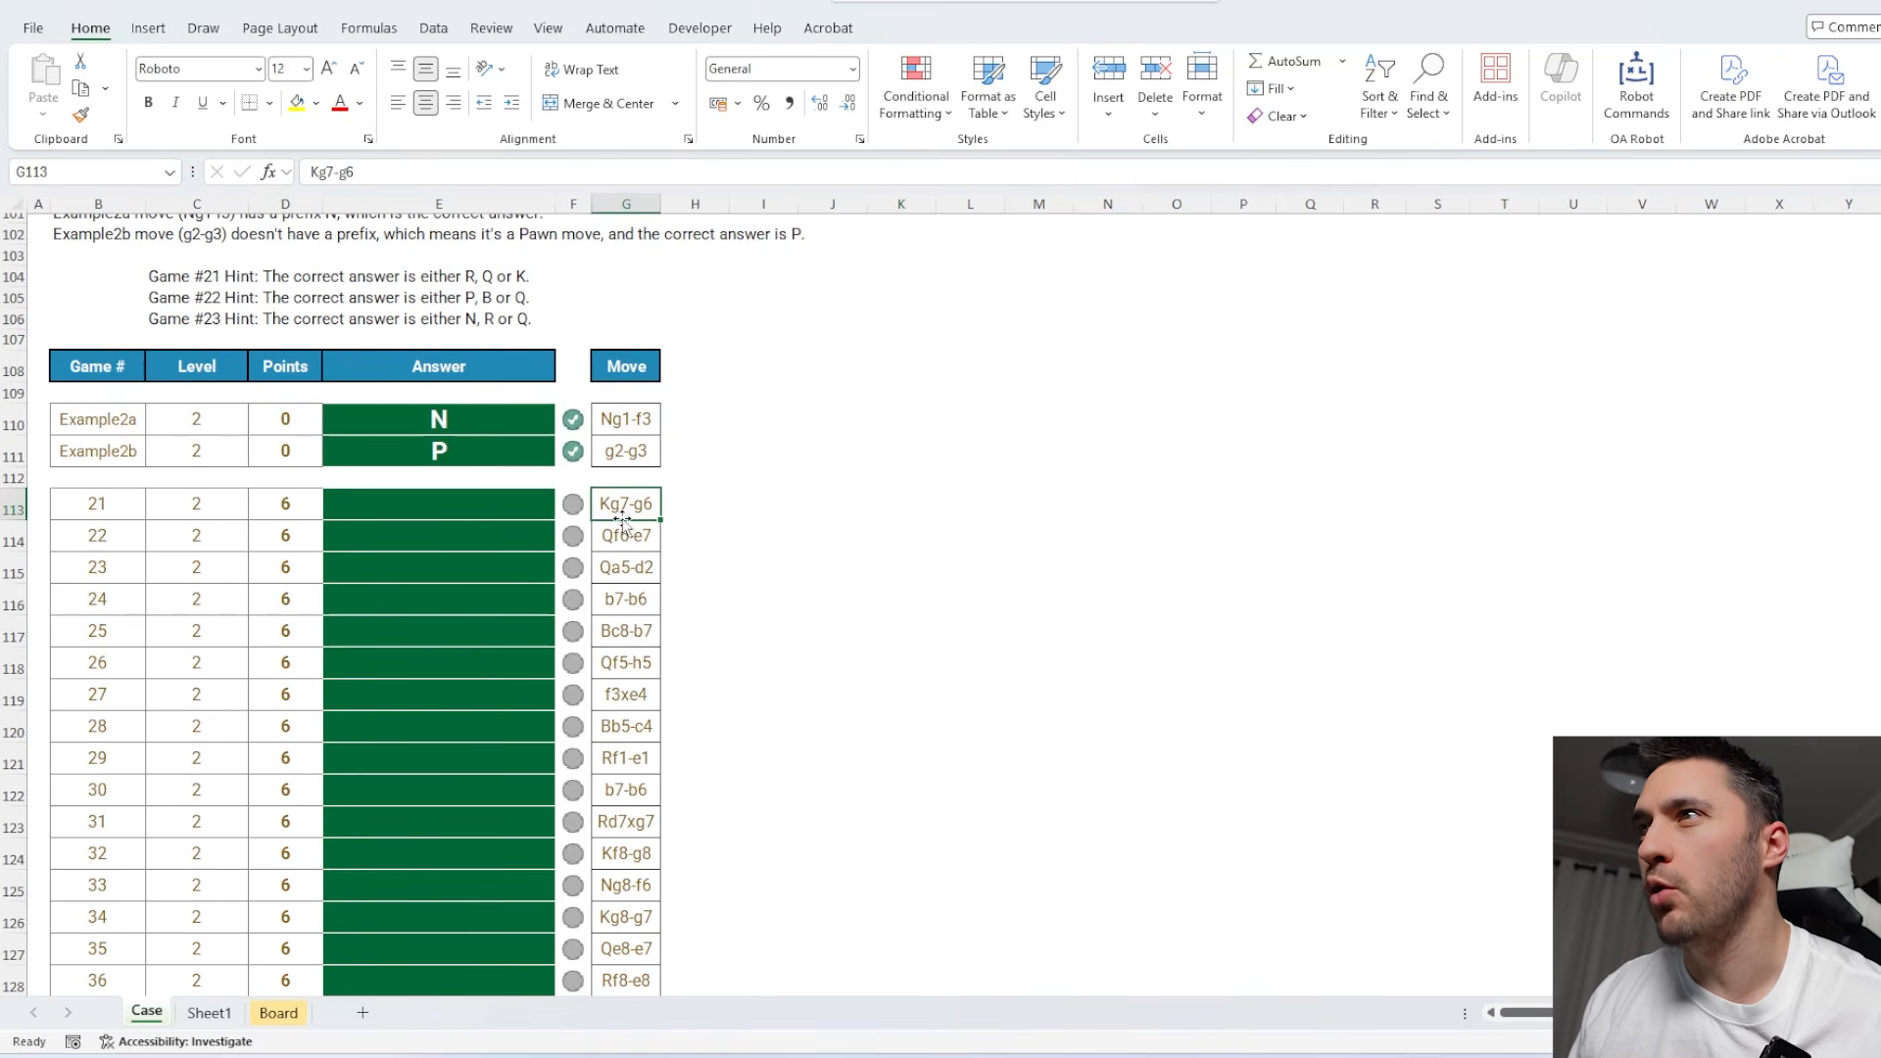
click(616, 417)
click(627, 453)
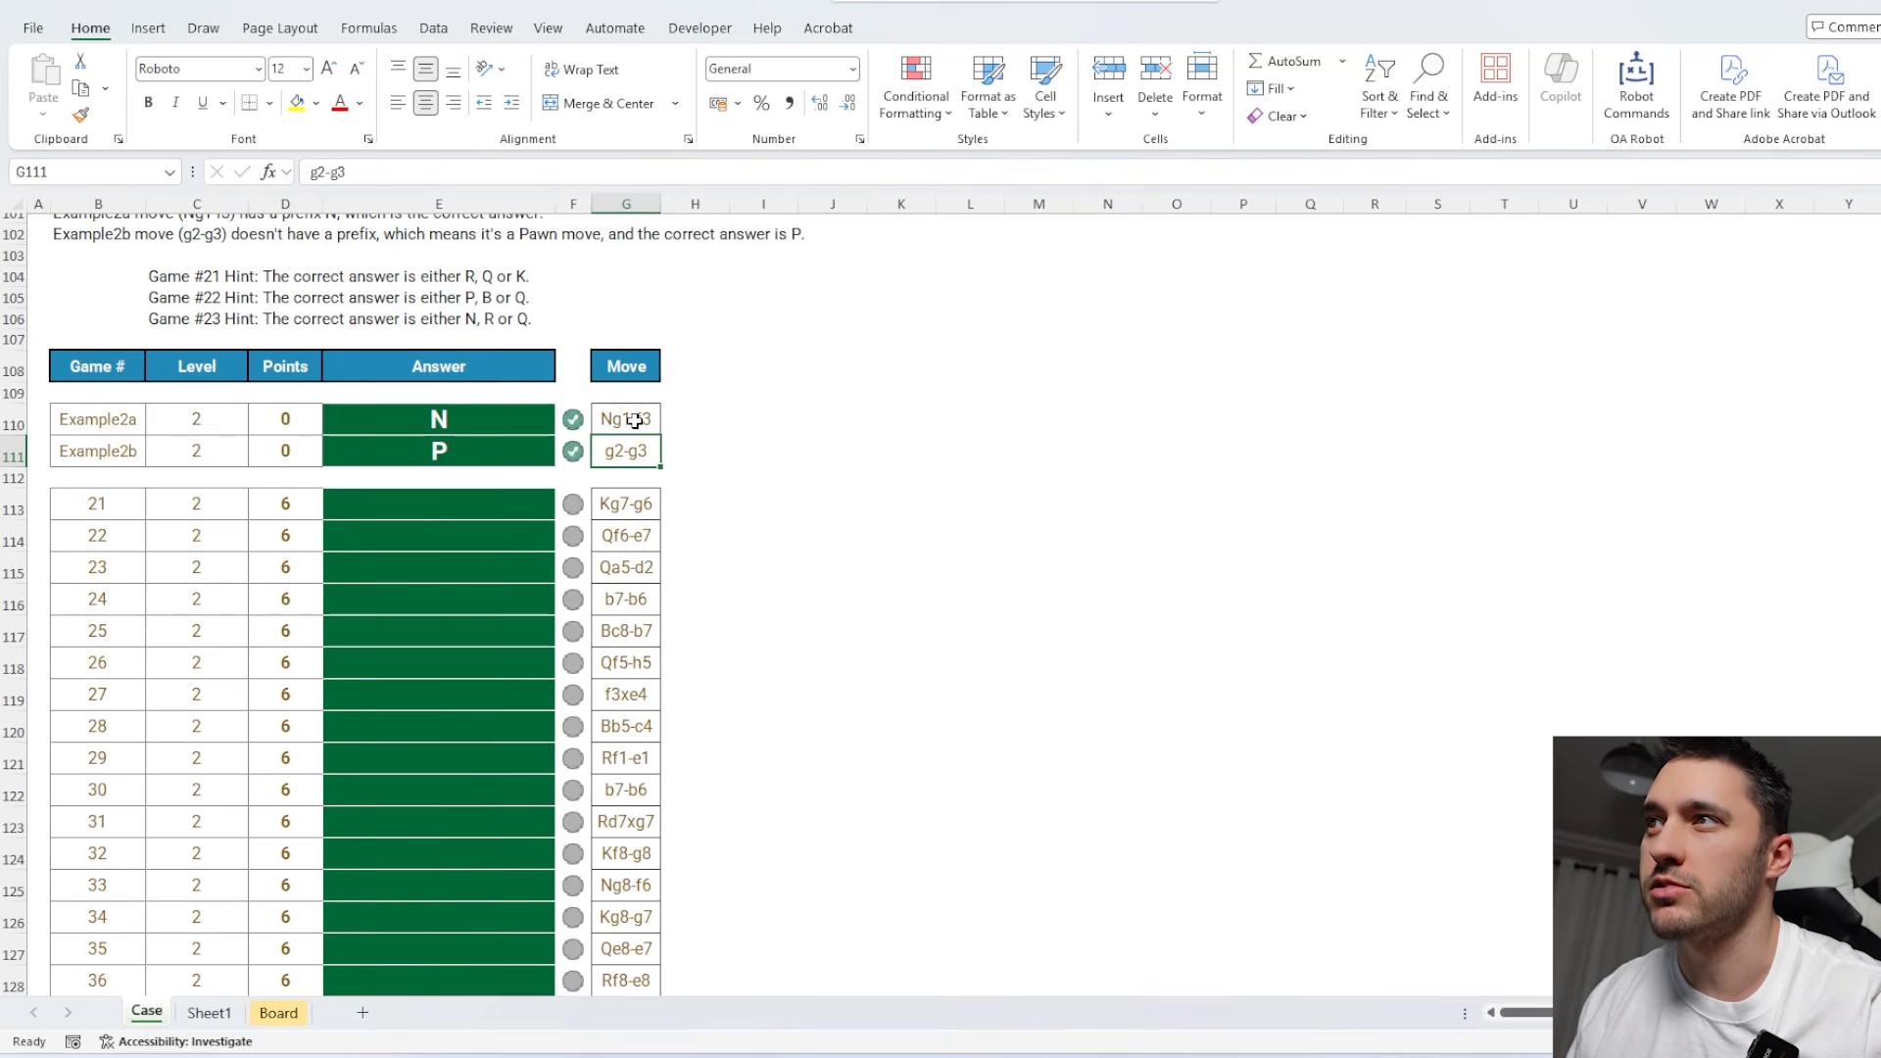
click(635, 419)
click(638, 505)
click(628, 571)
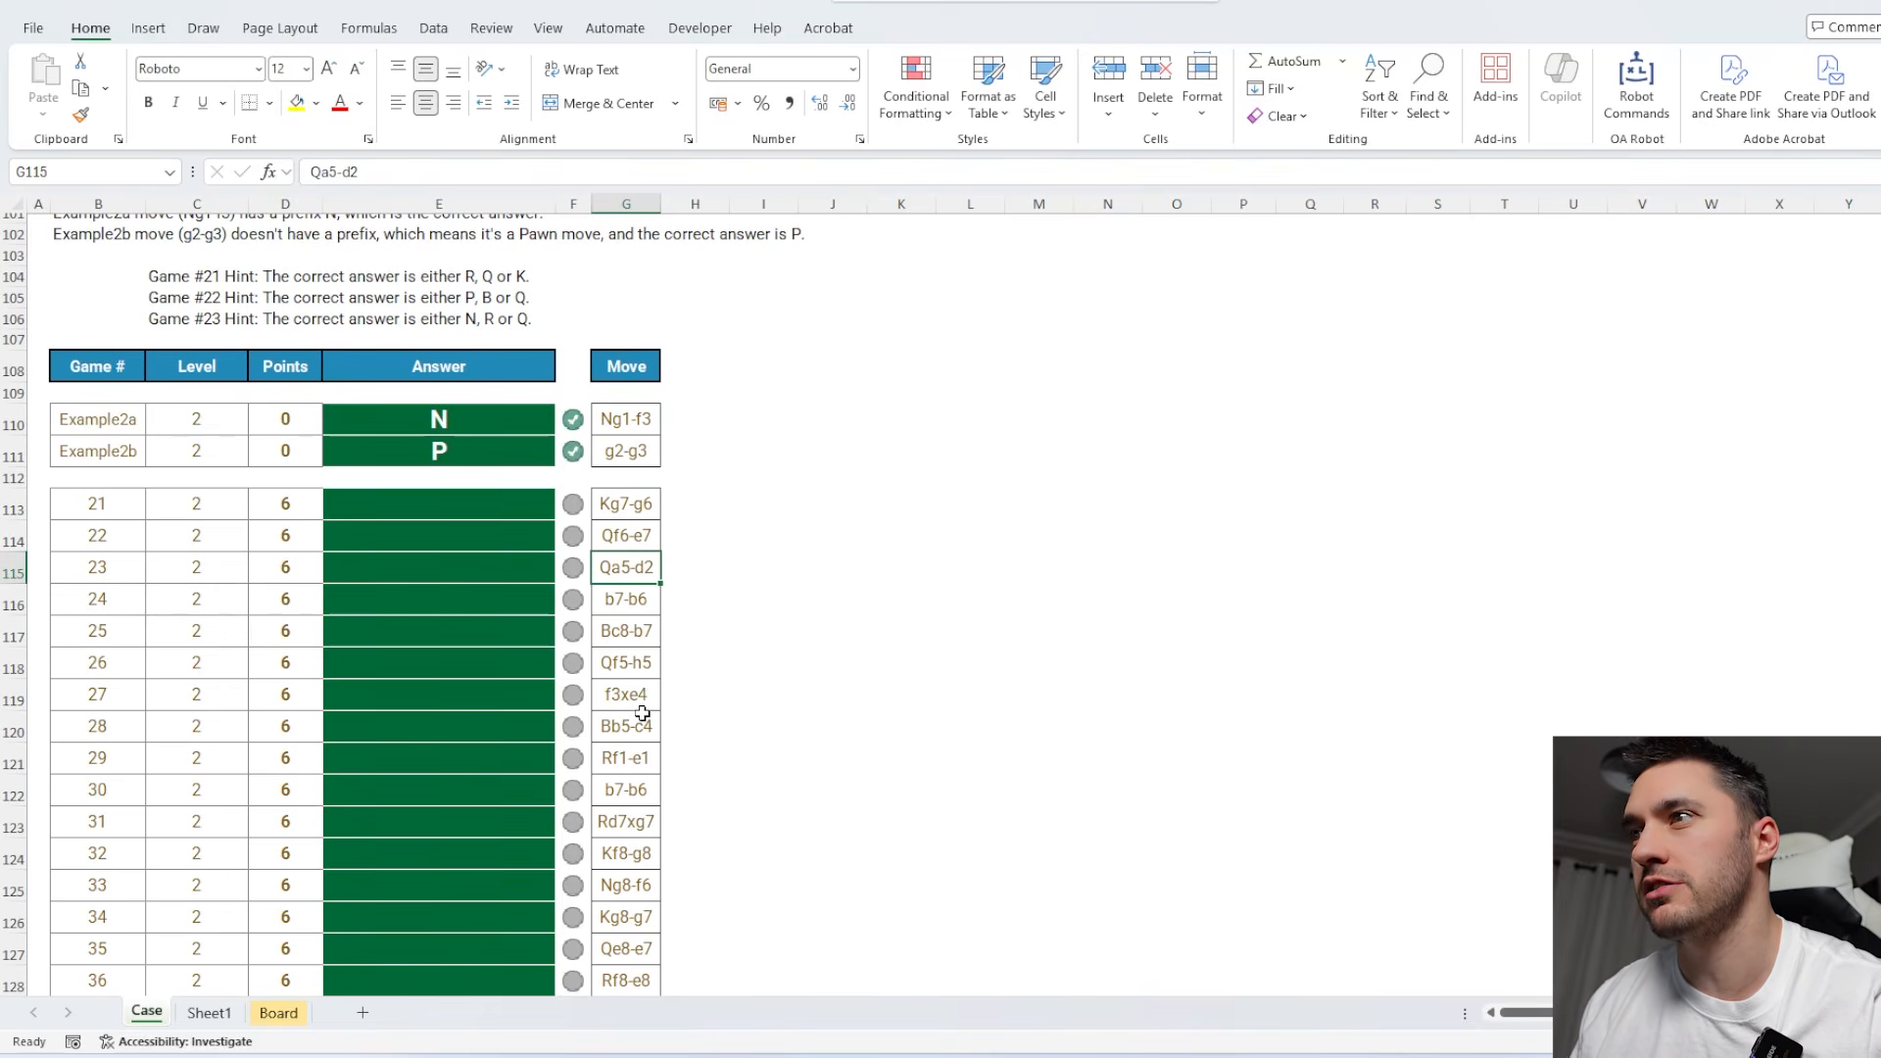
Begin the Level 2 Game 21 answer in E113 with an IF that returns "P" when LEN(G113)=5.
click(460, 507)
text(=)
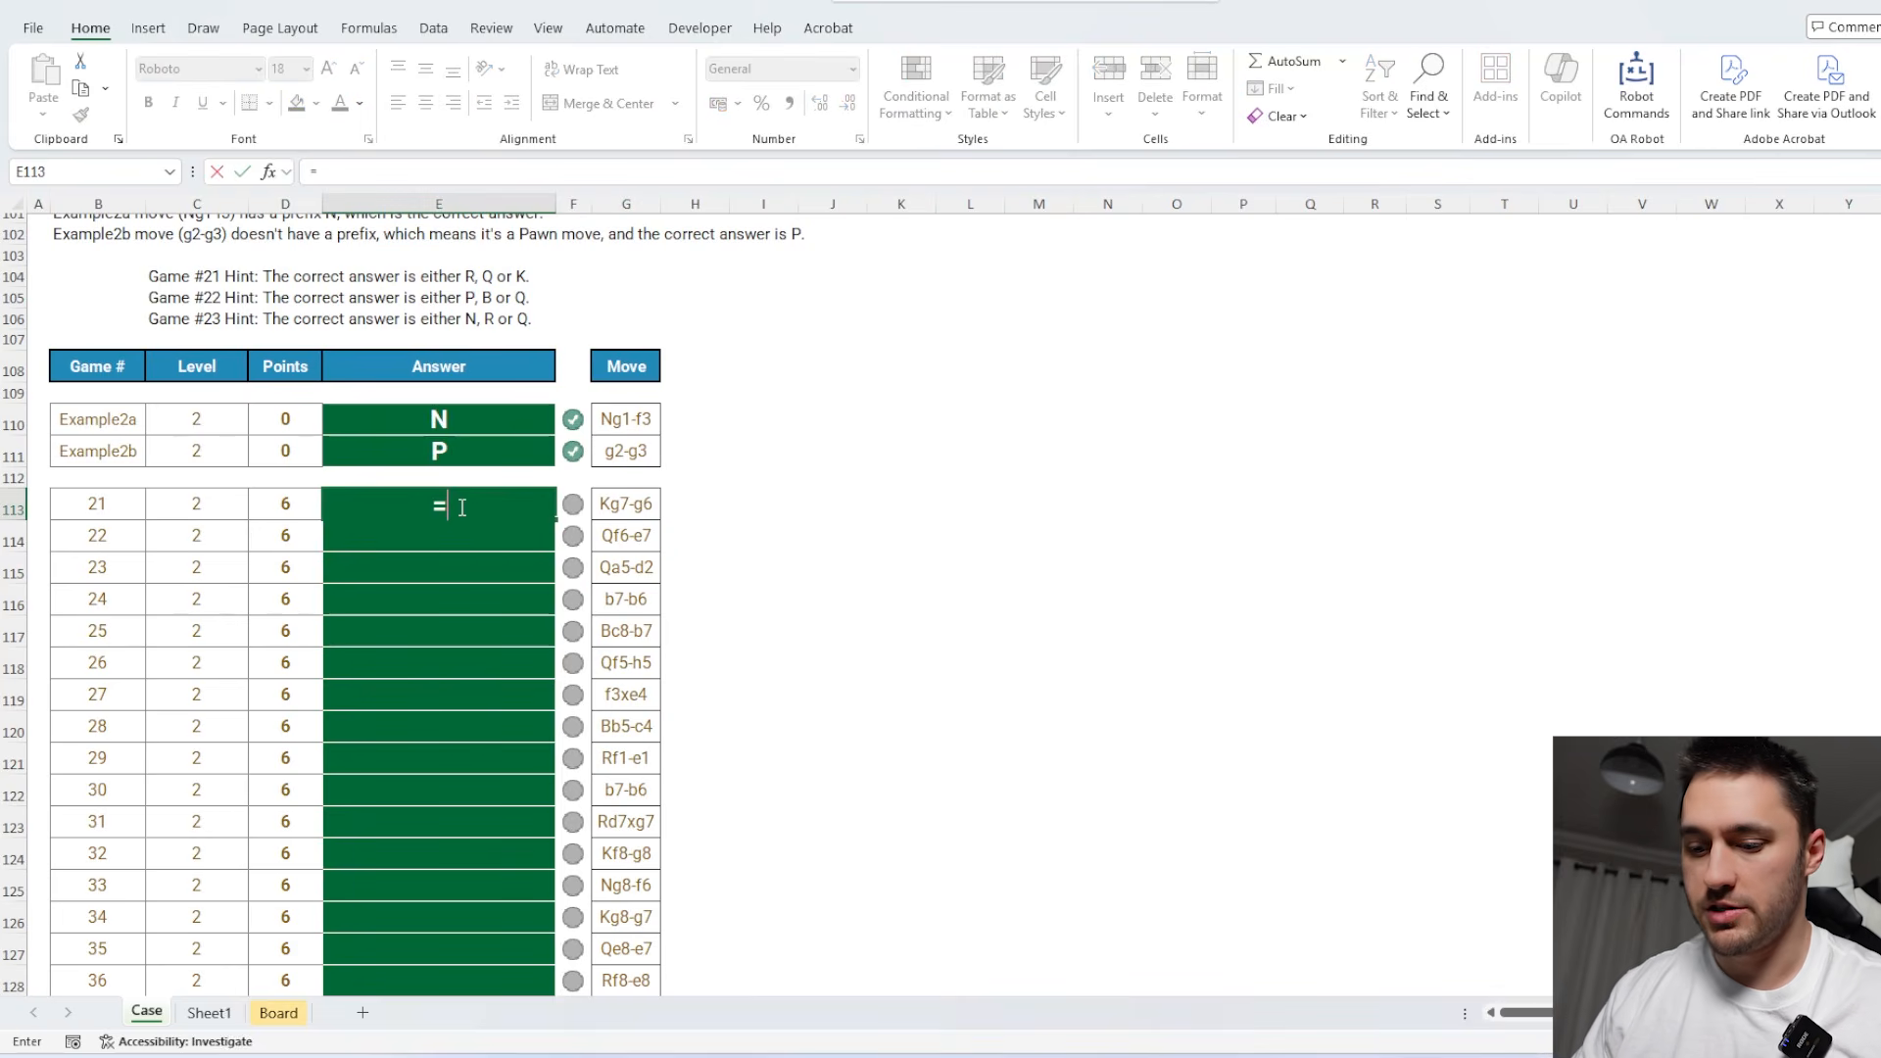
text(IF(len)
key(Tab)
key(Right)
key(Right)
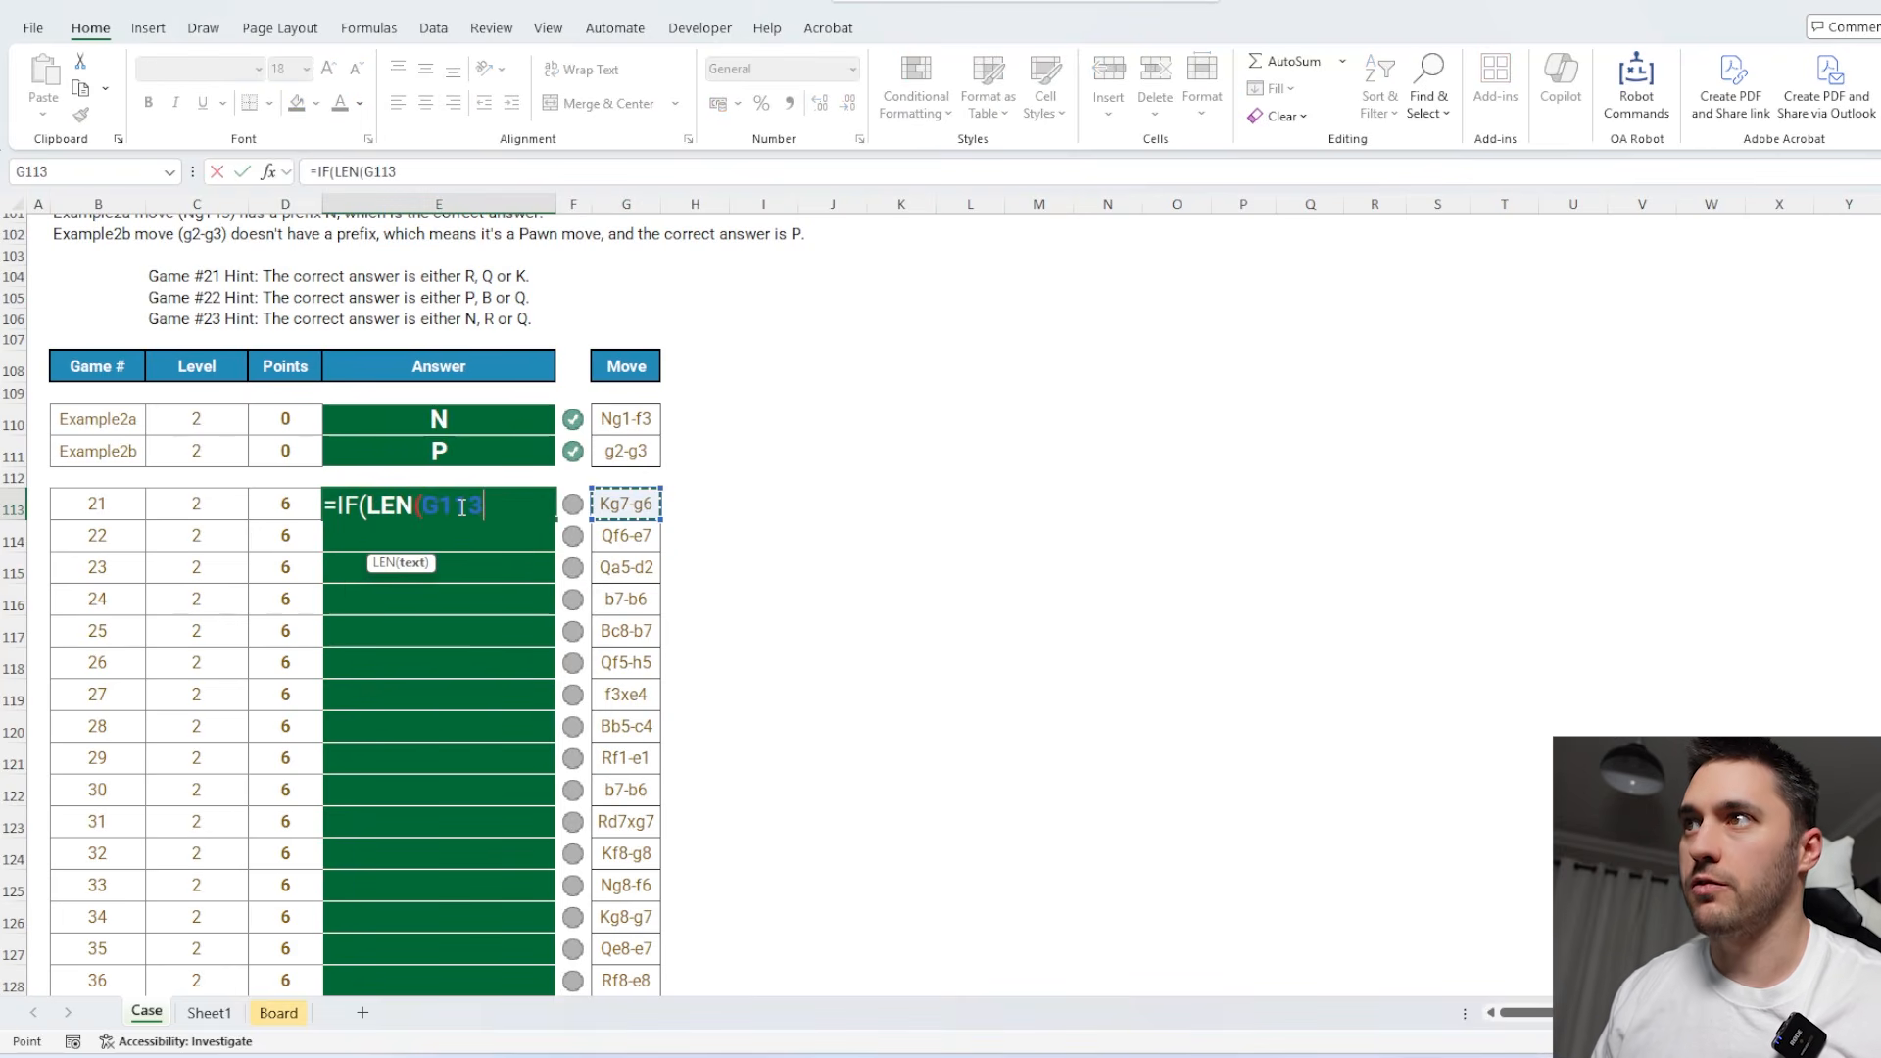
text()=5,)
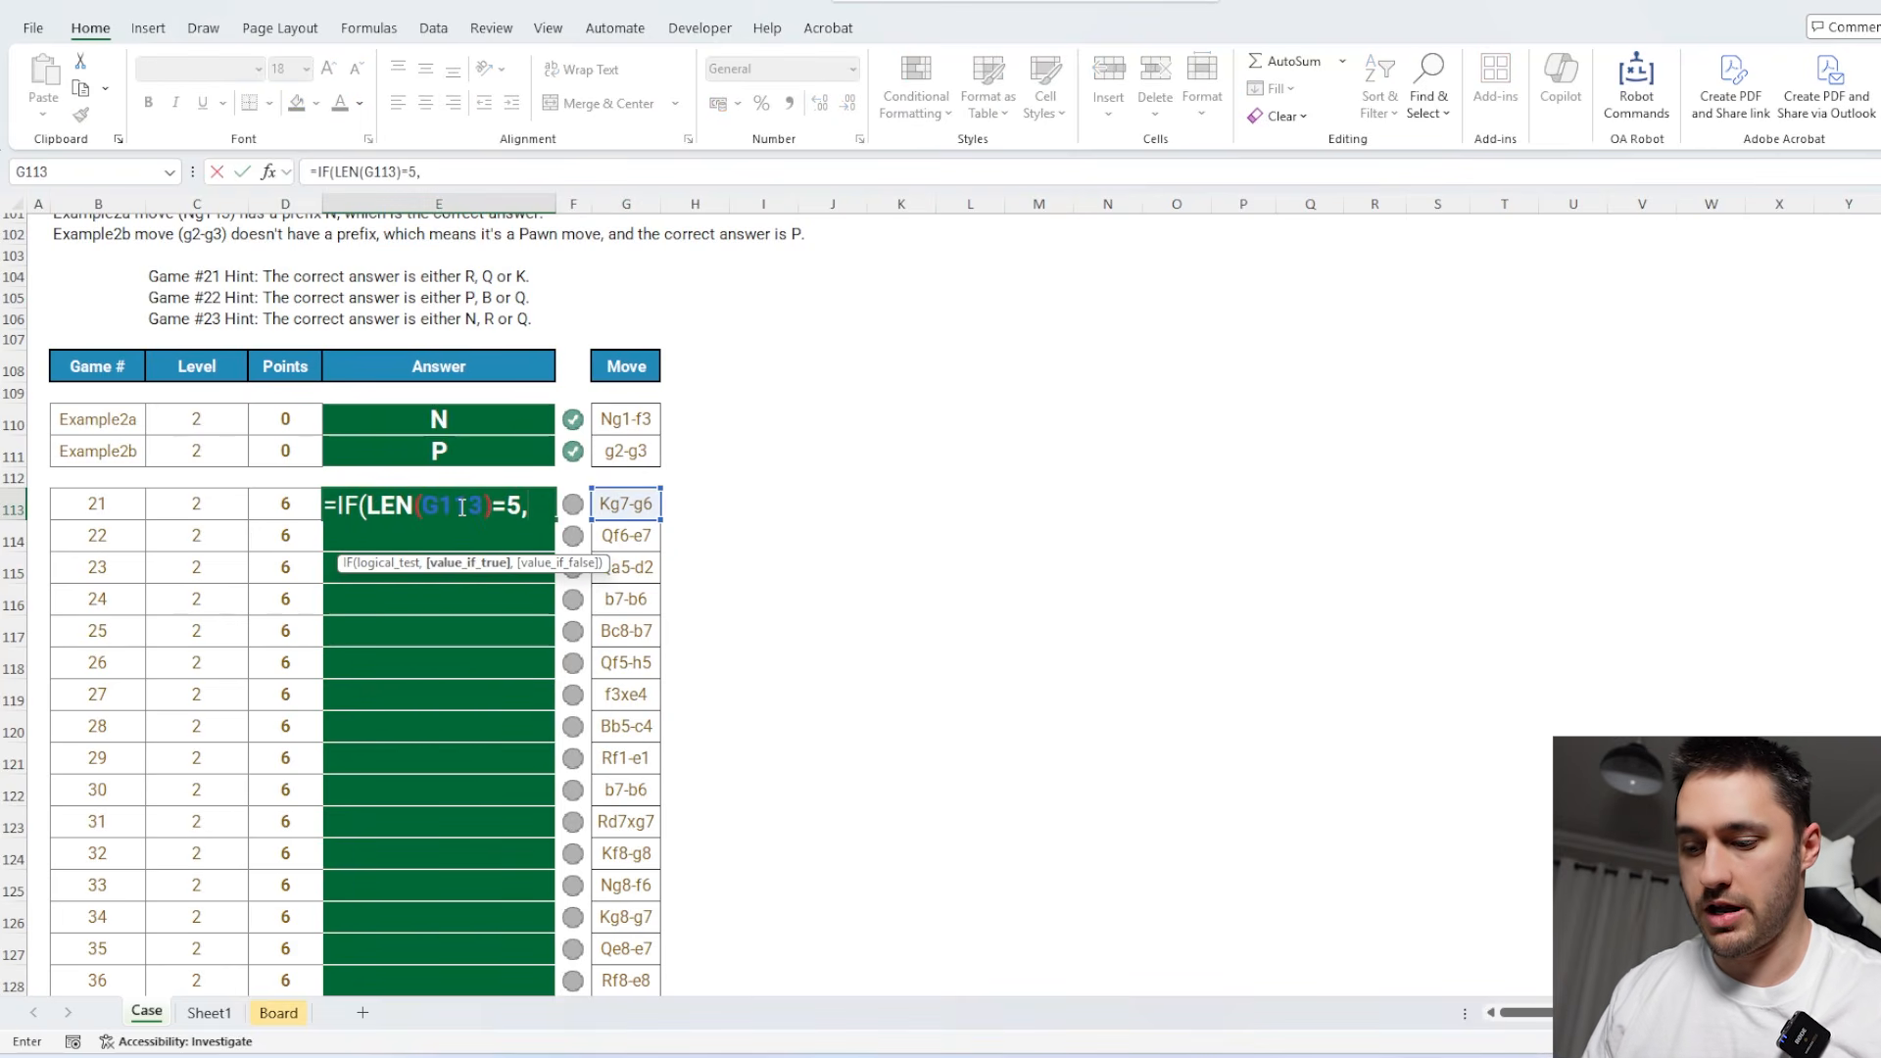
text("P",left)
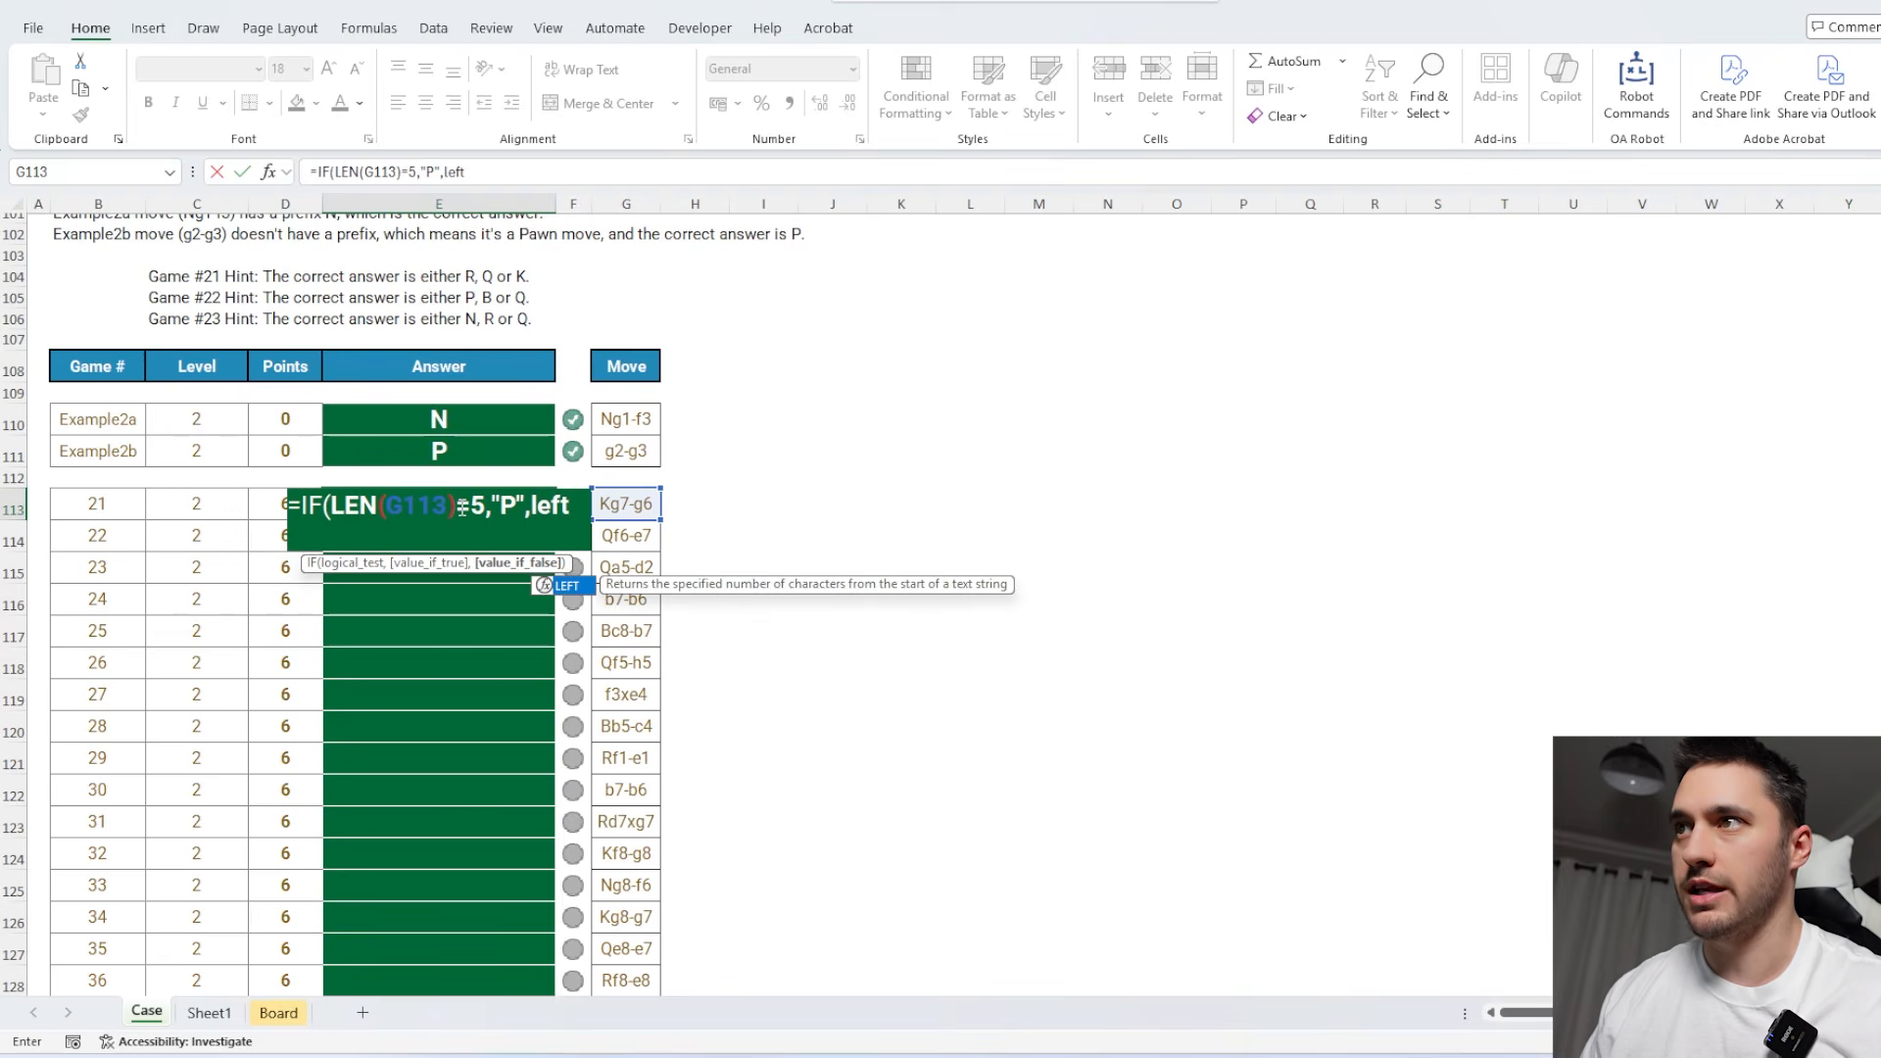
Complete the E113 formula with LEFT(G113) as the false result and fill it down the Level 2 answers.
key(Tab)
key(Right)
key(Right)
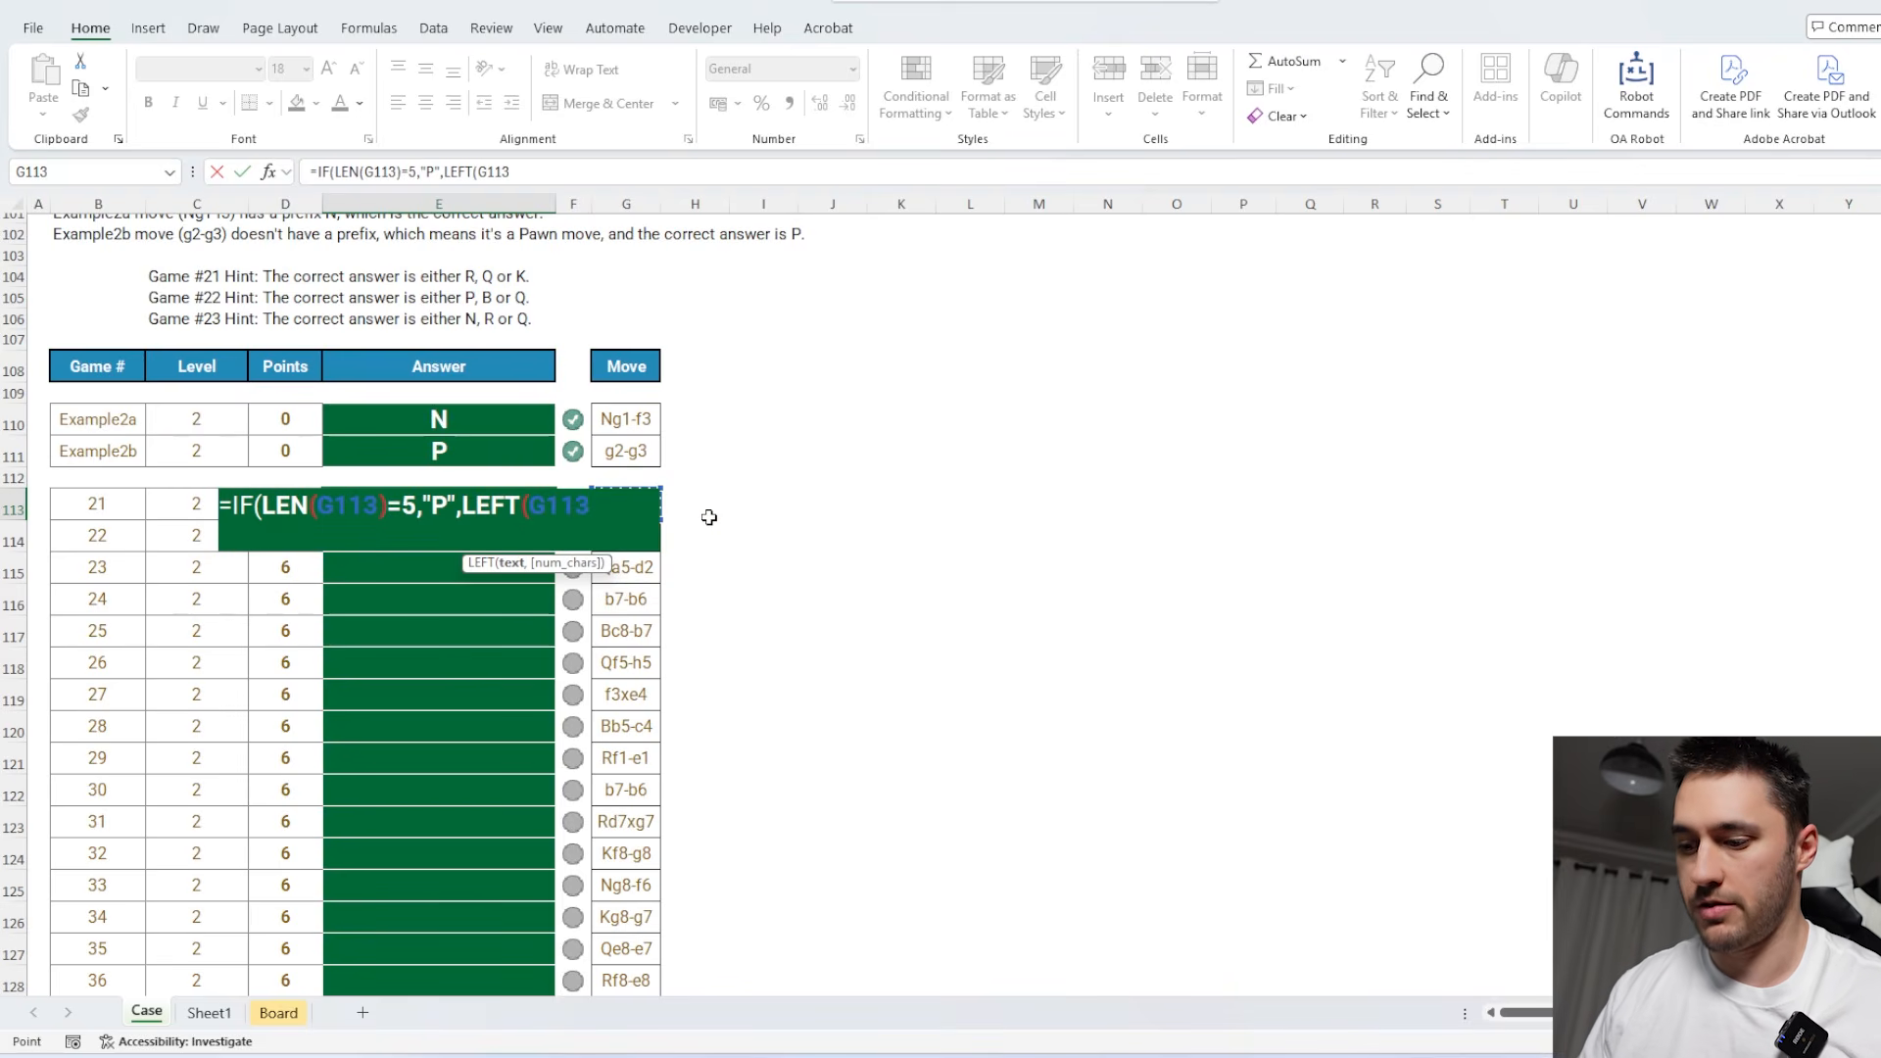
key(Return)
key(Return)
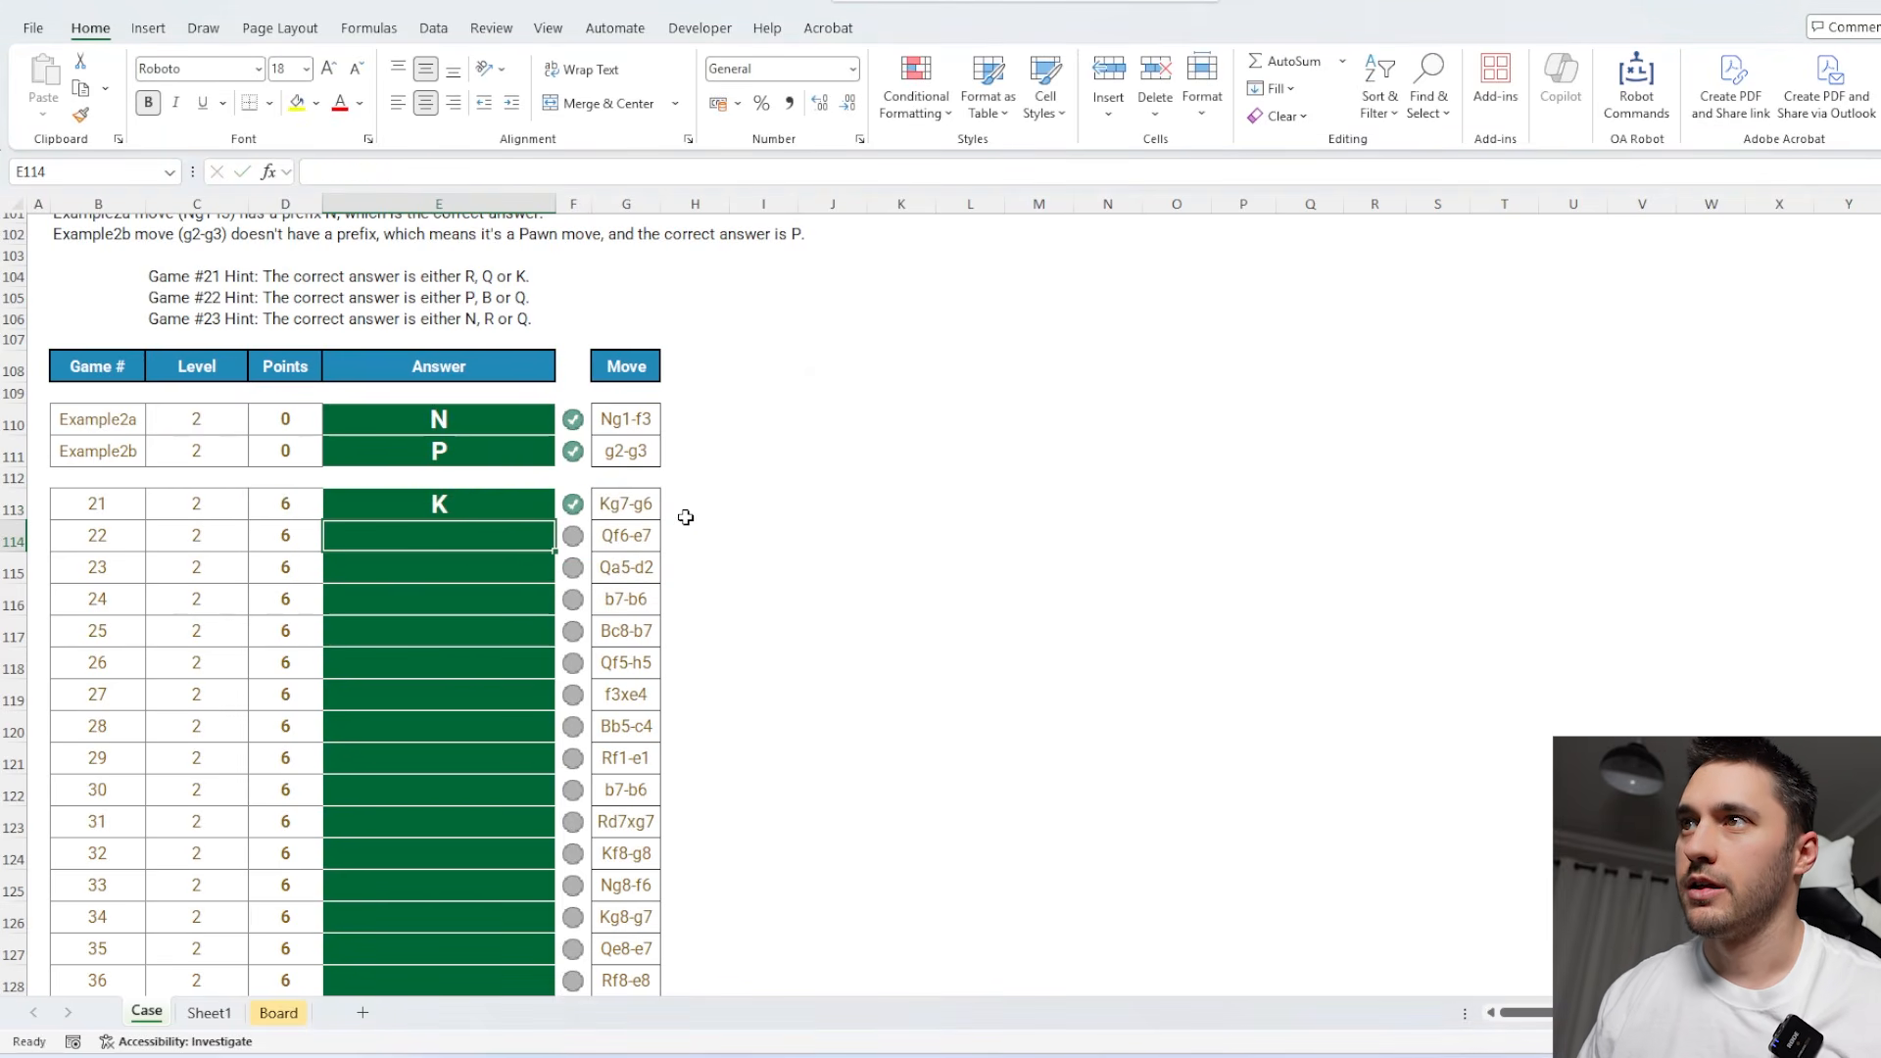
click(547, 517)
double_click(554, 519)
Save the E113 formula as a reusable Lambda named Piece with the OA Robot Save Lambda command, keeping its proposed parameter.
click(514, 501)
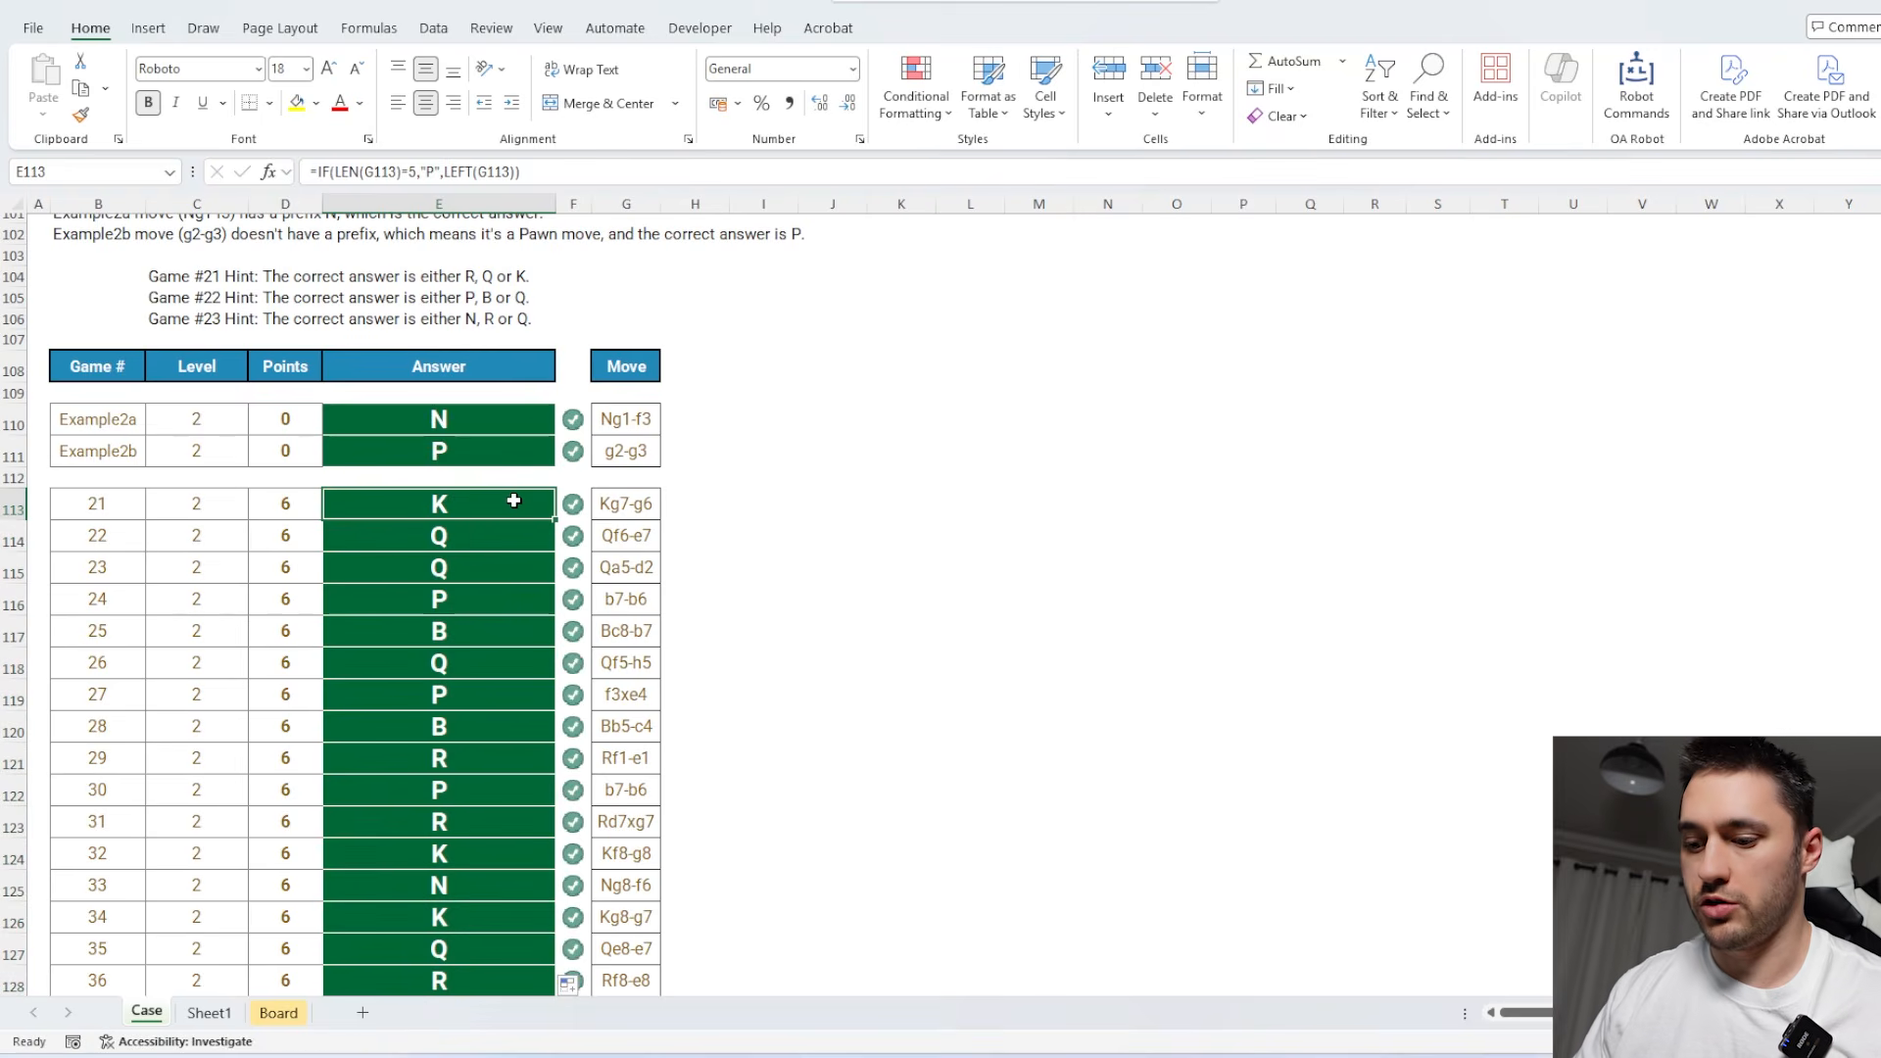
key(ctrl+shift+r)
text(s)
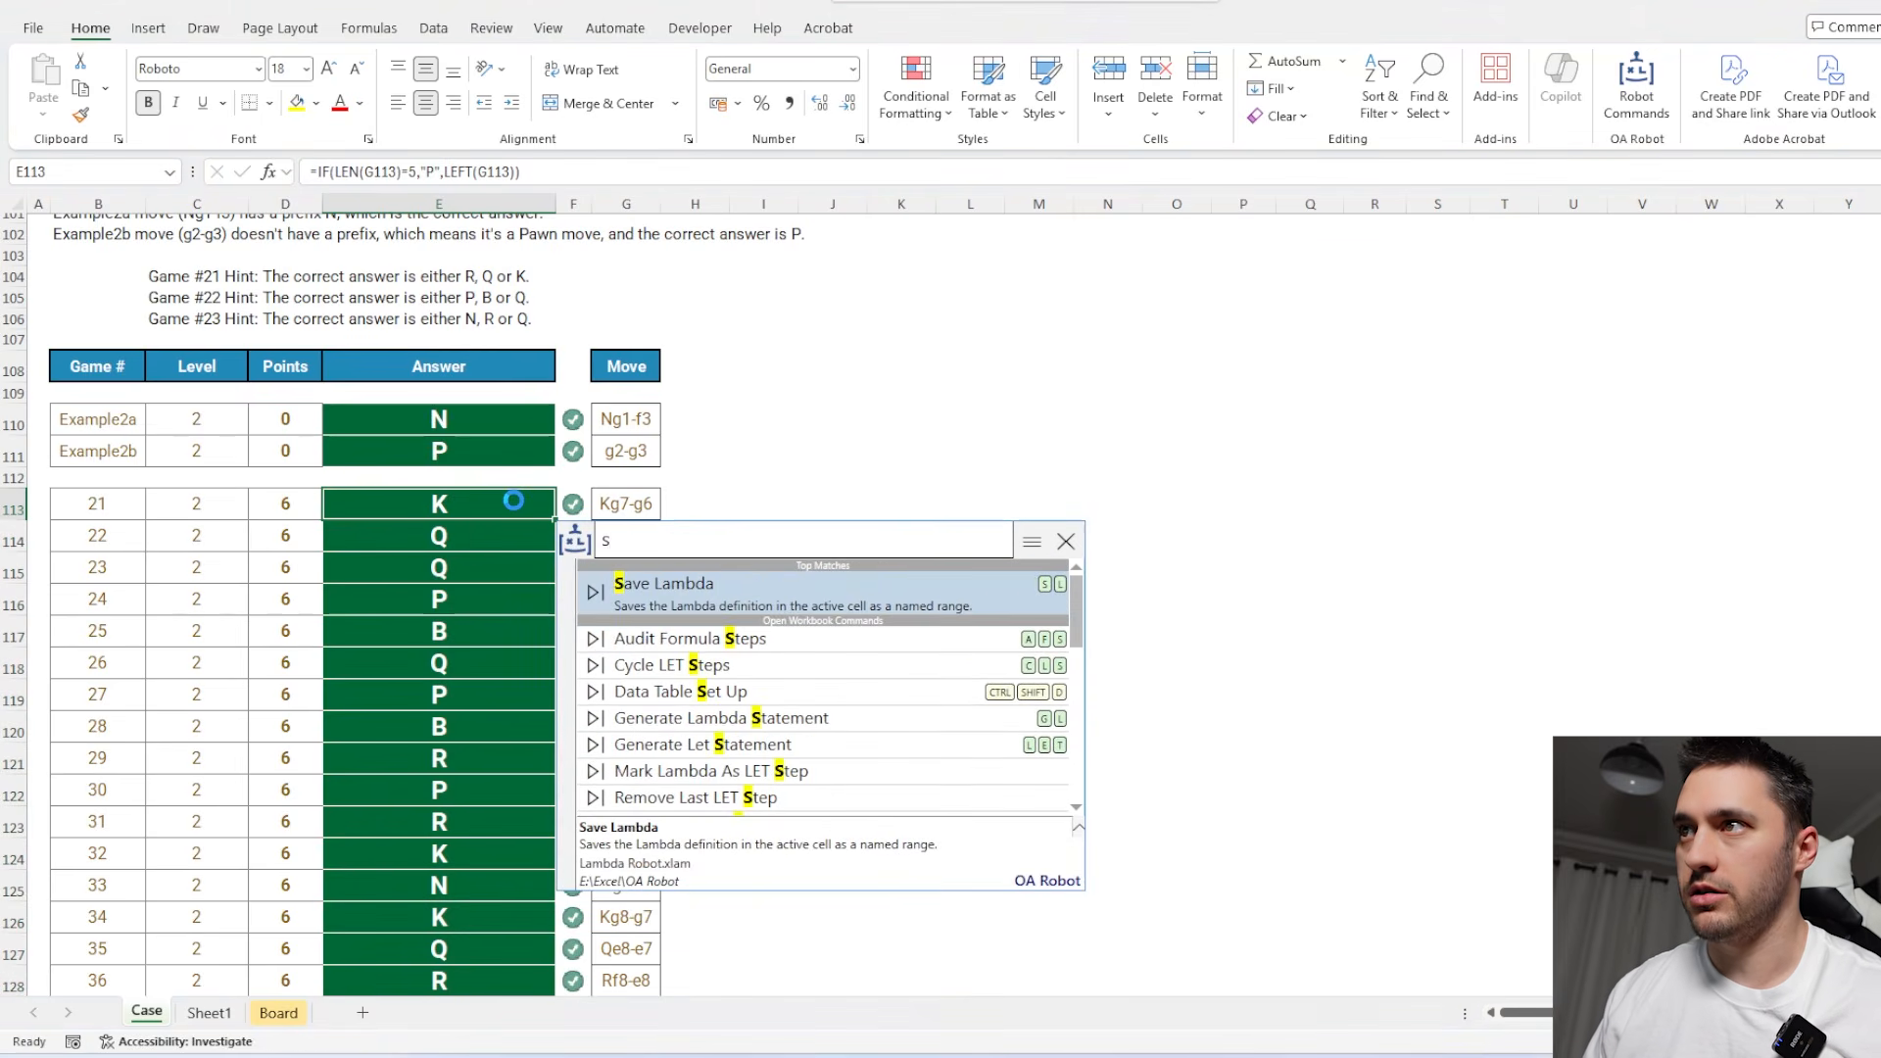
key(Return)
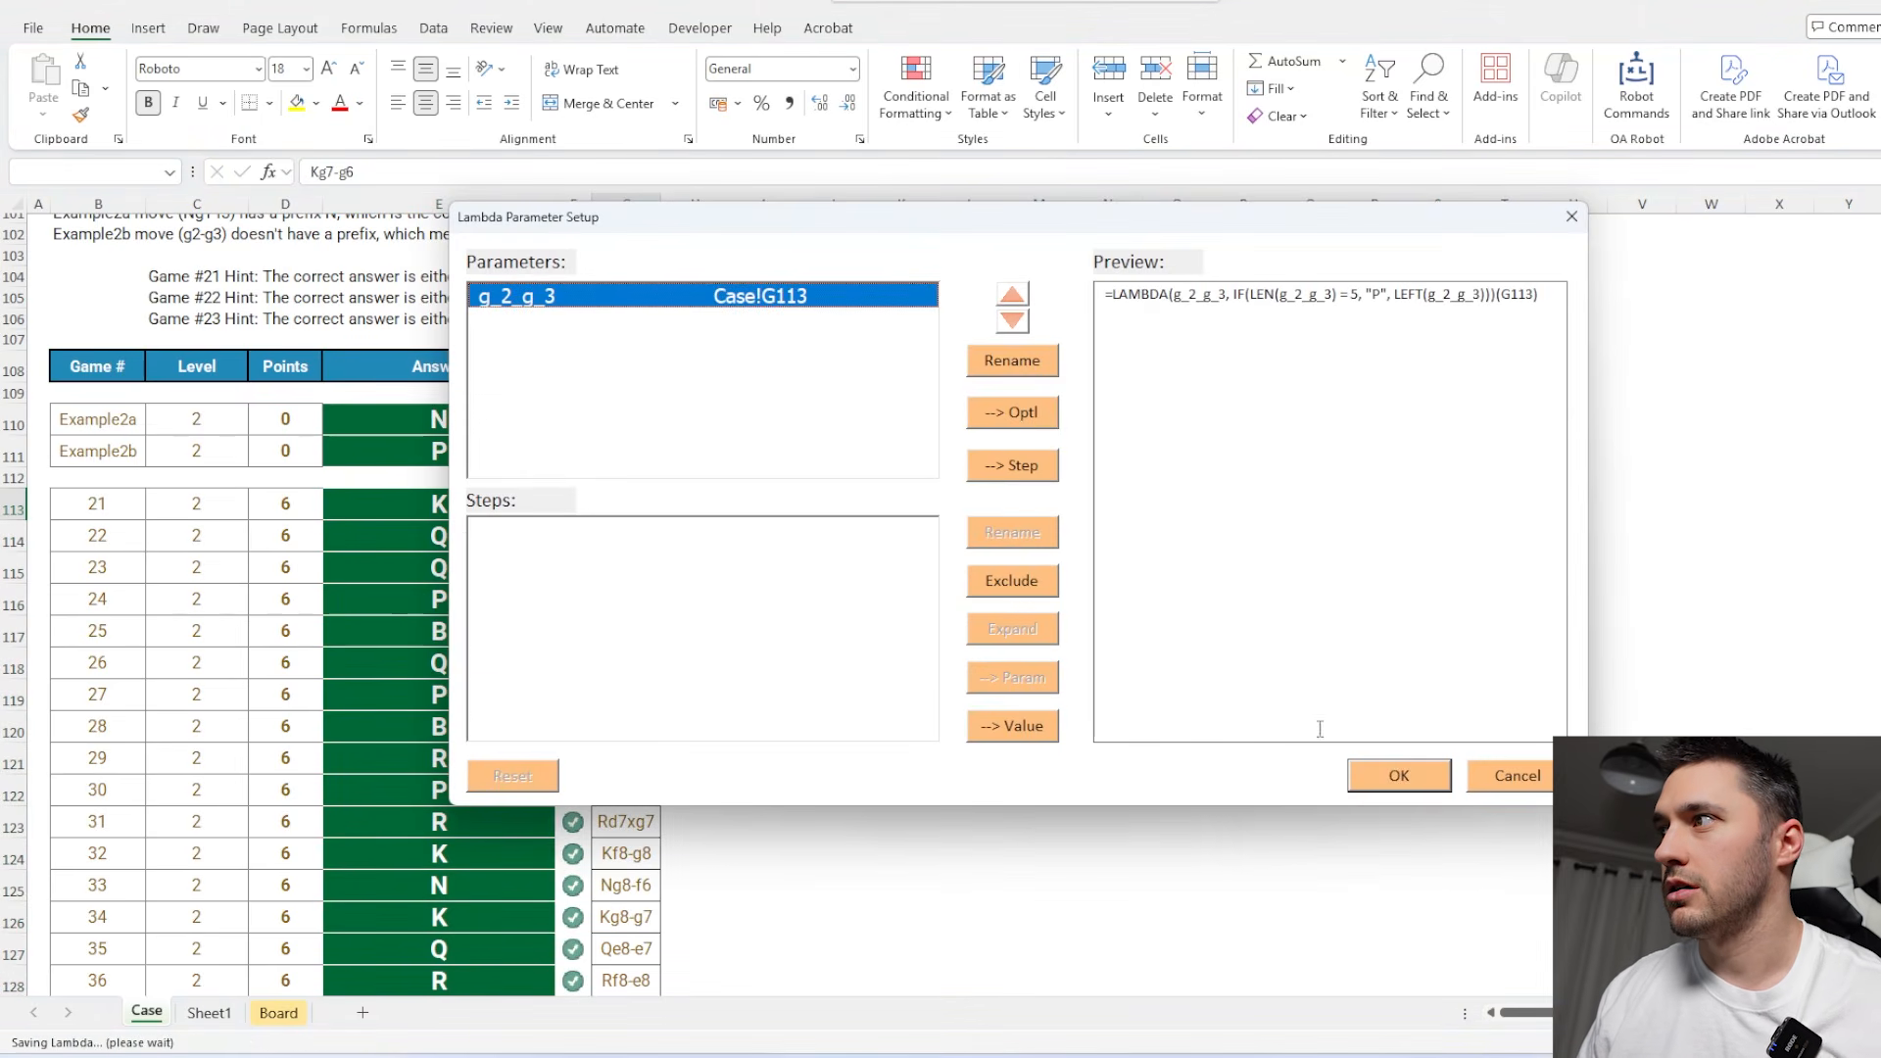
click(1383, 787)
text(Pi)
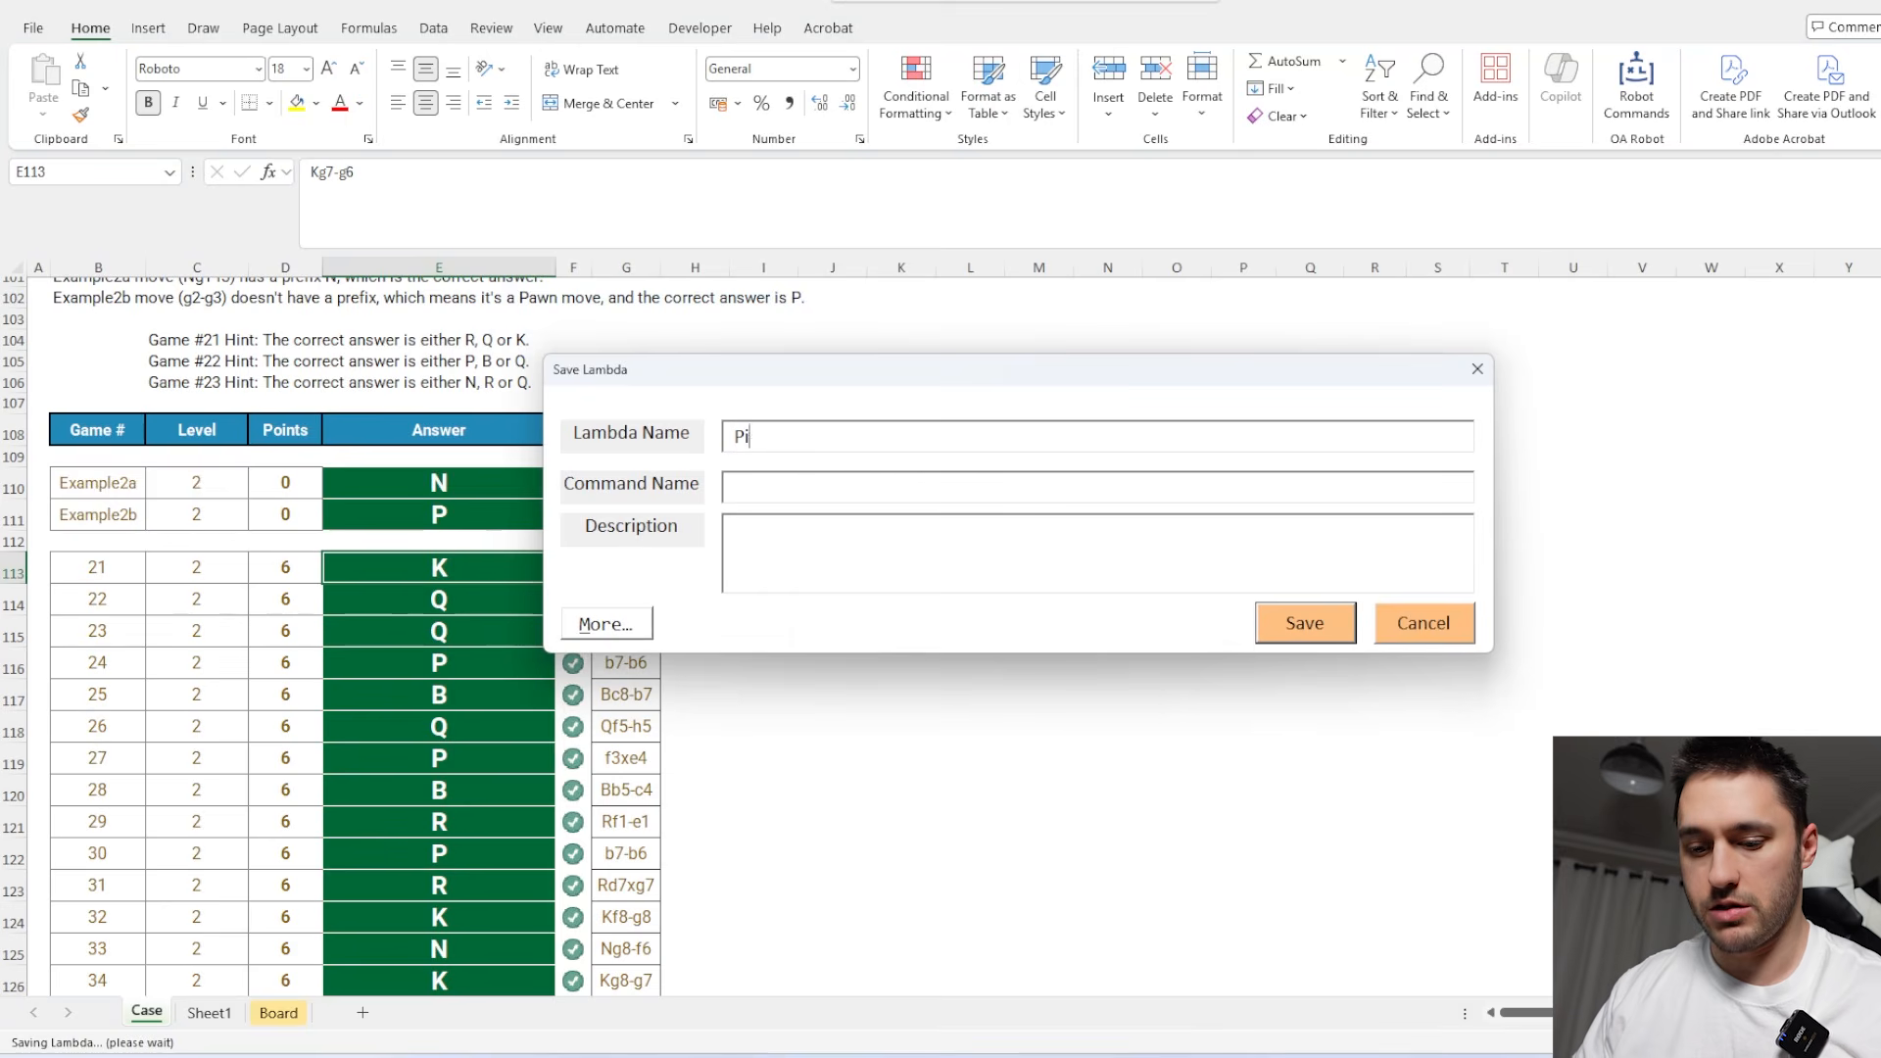
text(ece)
click(1288, 627)
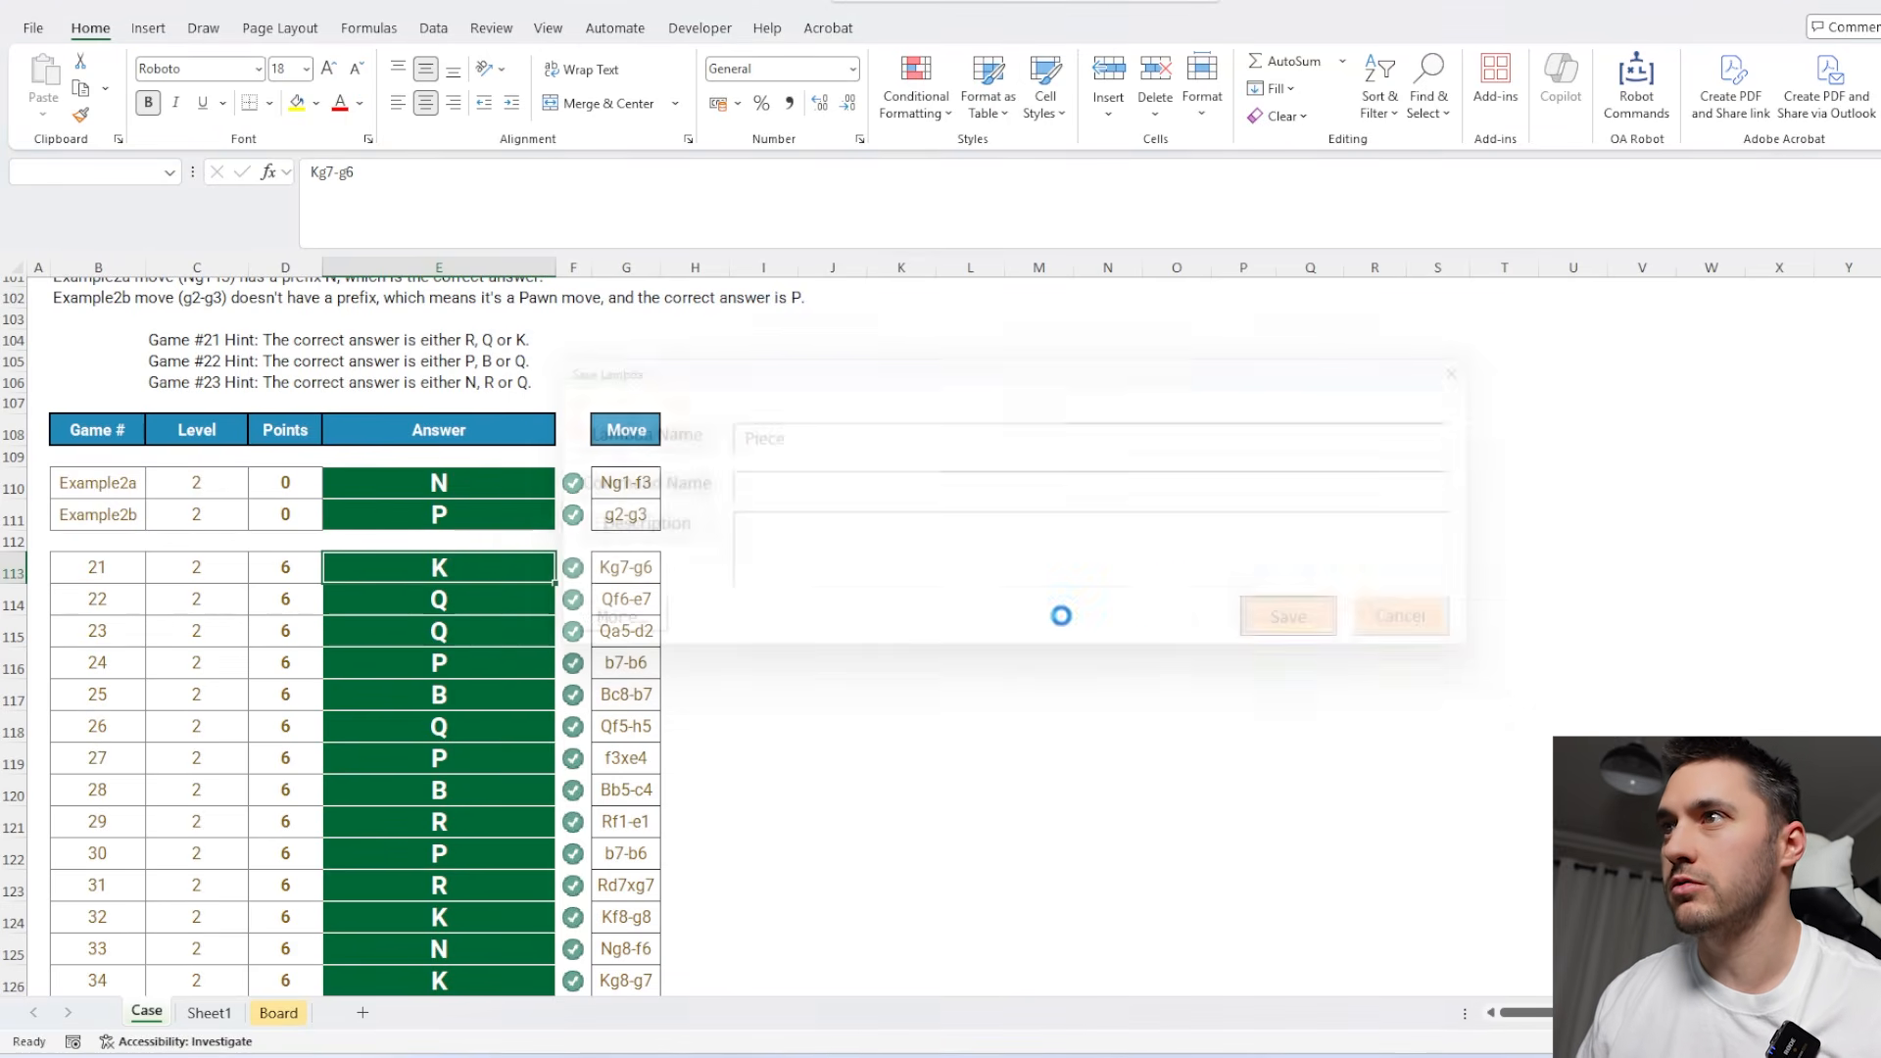
Examine the Level 3 instructions and game squares, and the starting-position boards on the Board sheet.
scroll(512, 474, down, 8)
scroll(740, 562, down, 3)
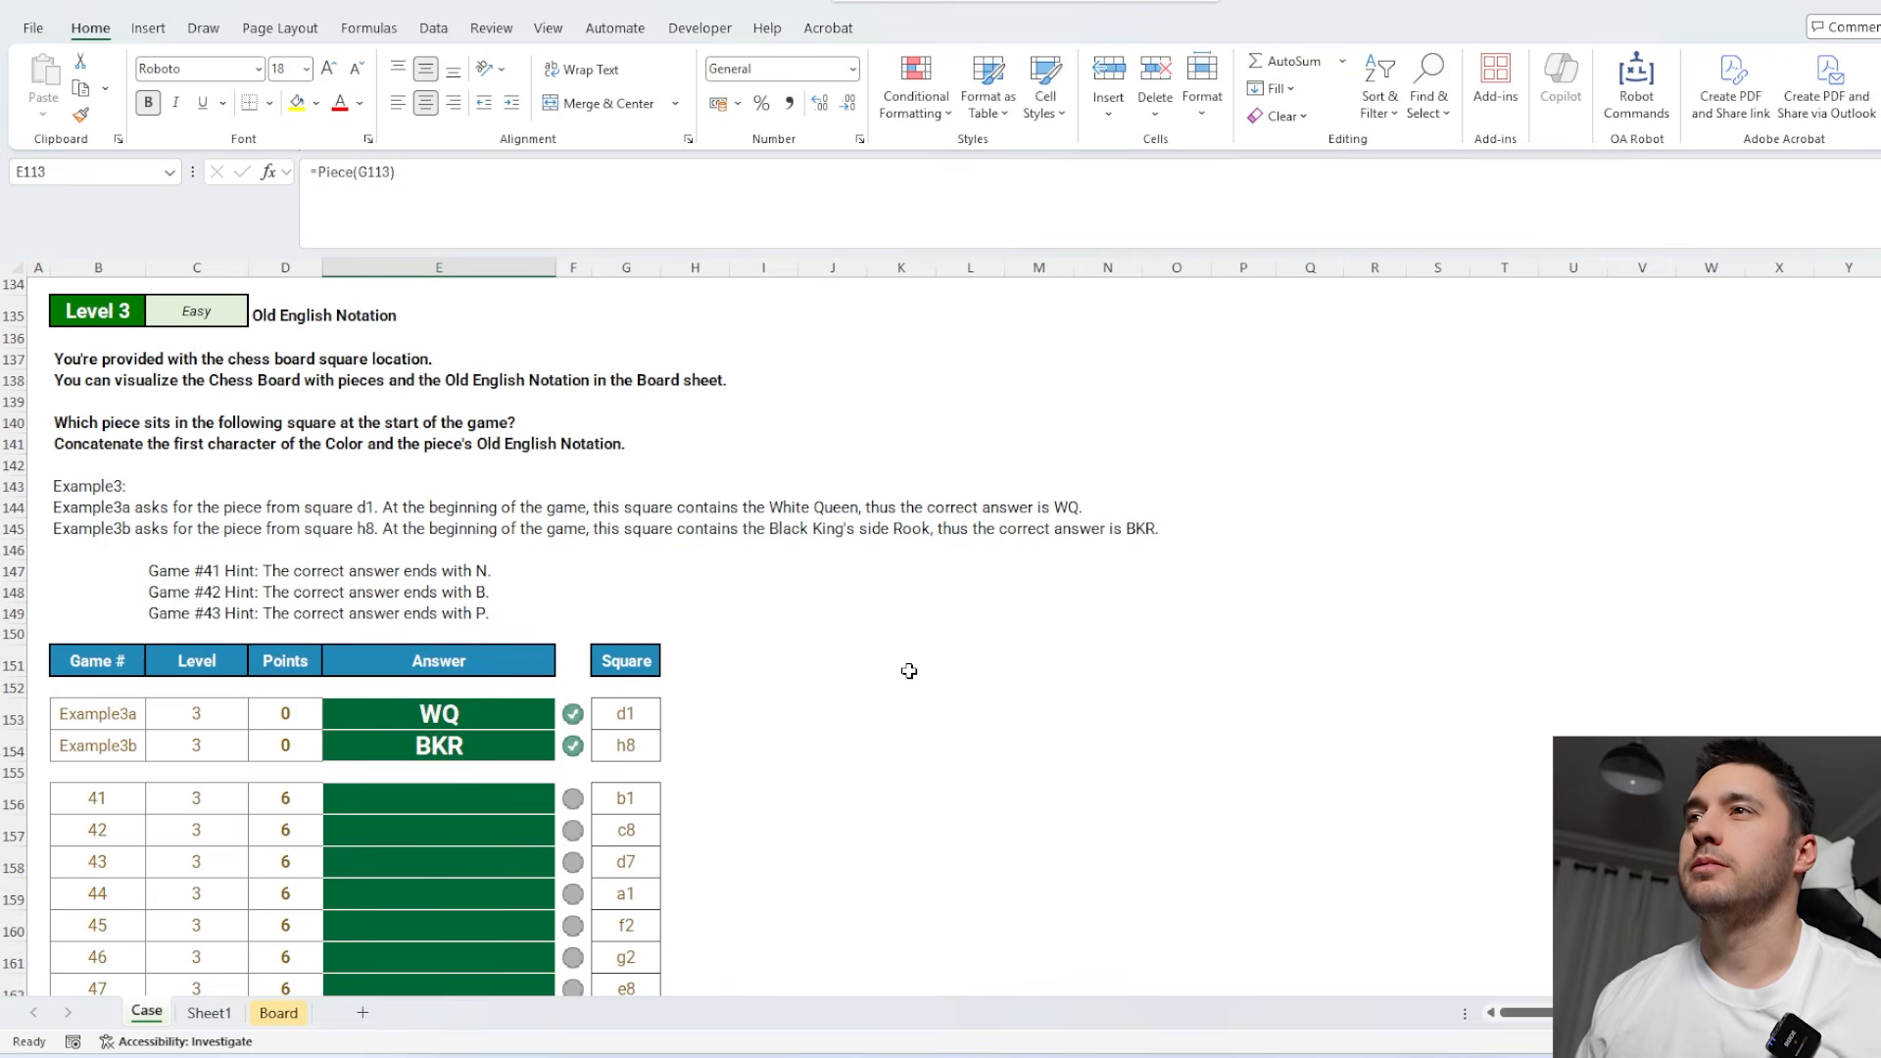
scroll(882, 664, down, 3)
click(647, 550)
scroll(789, 706, down, 3)
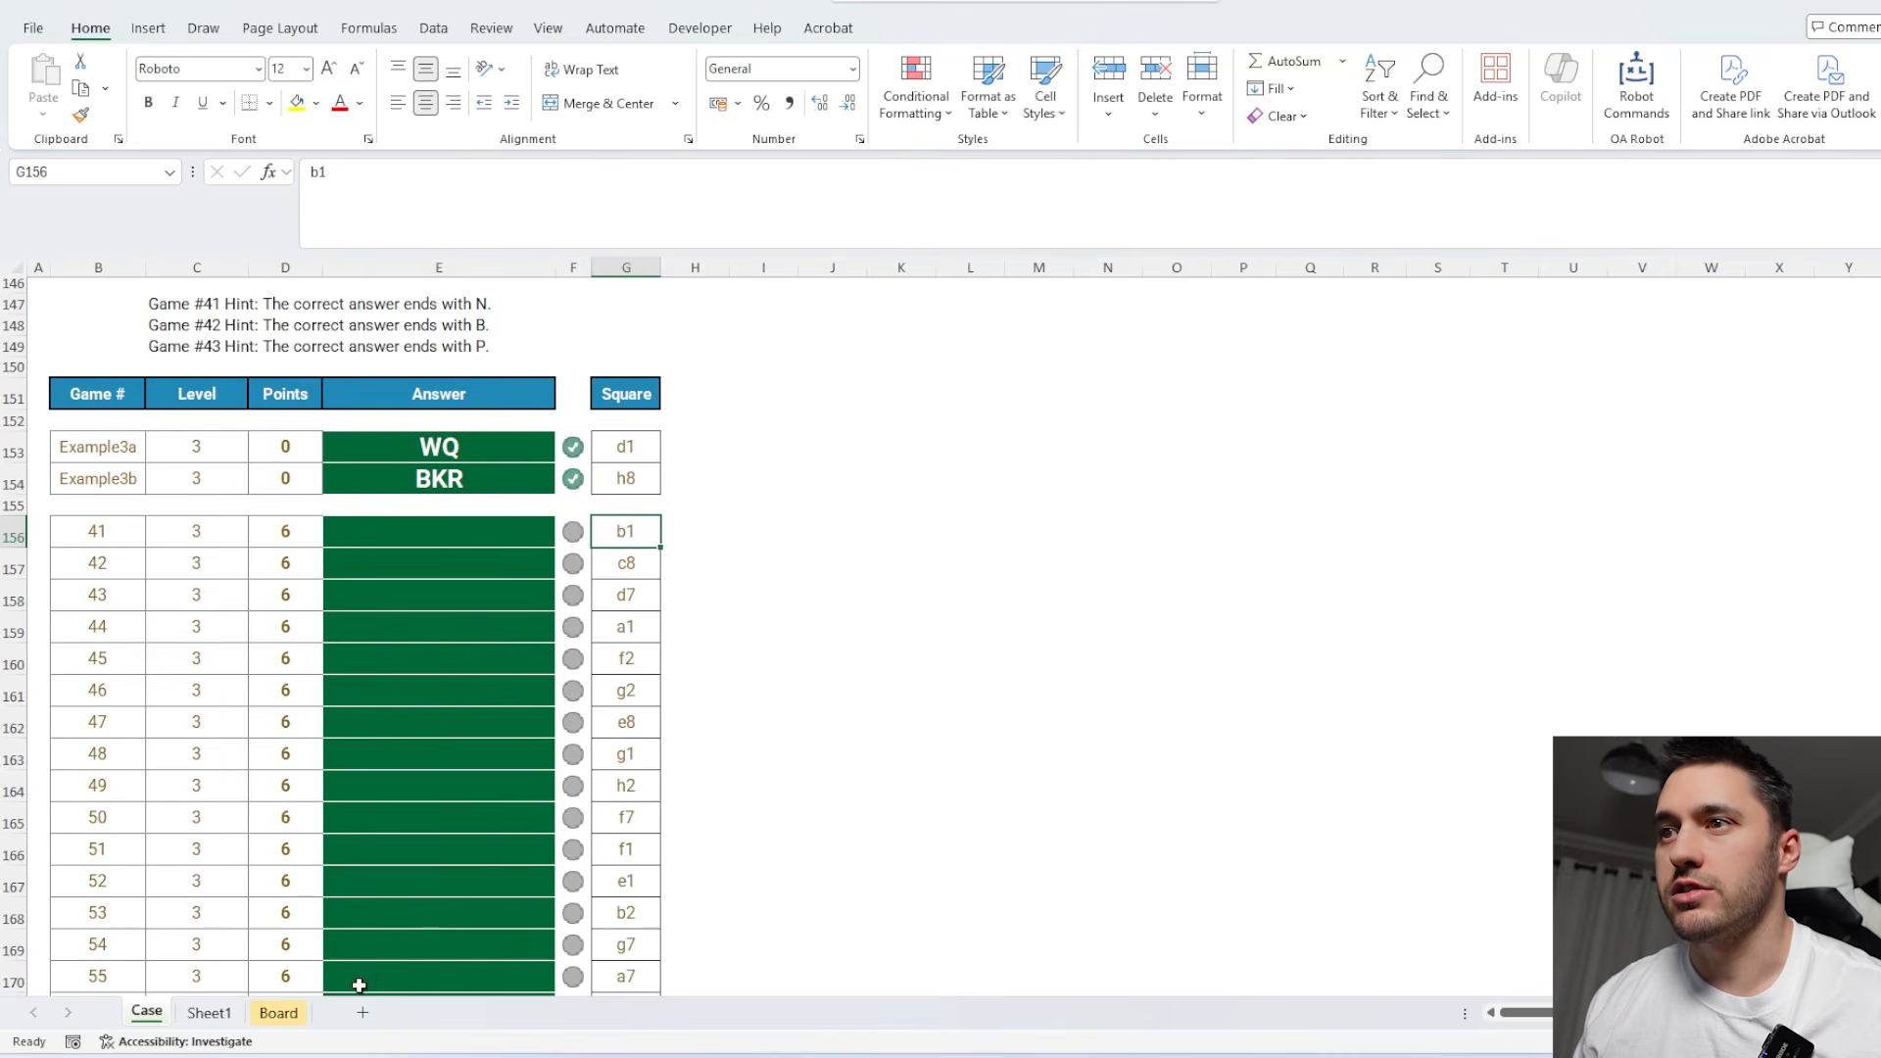
click(277, 1013)
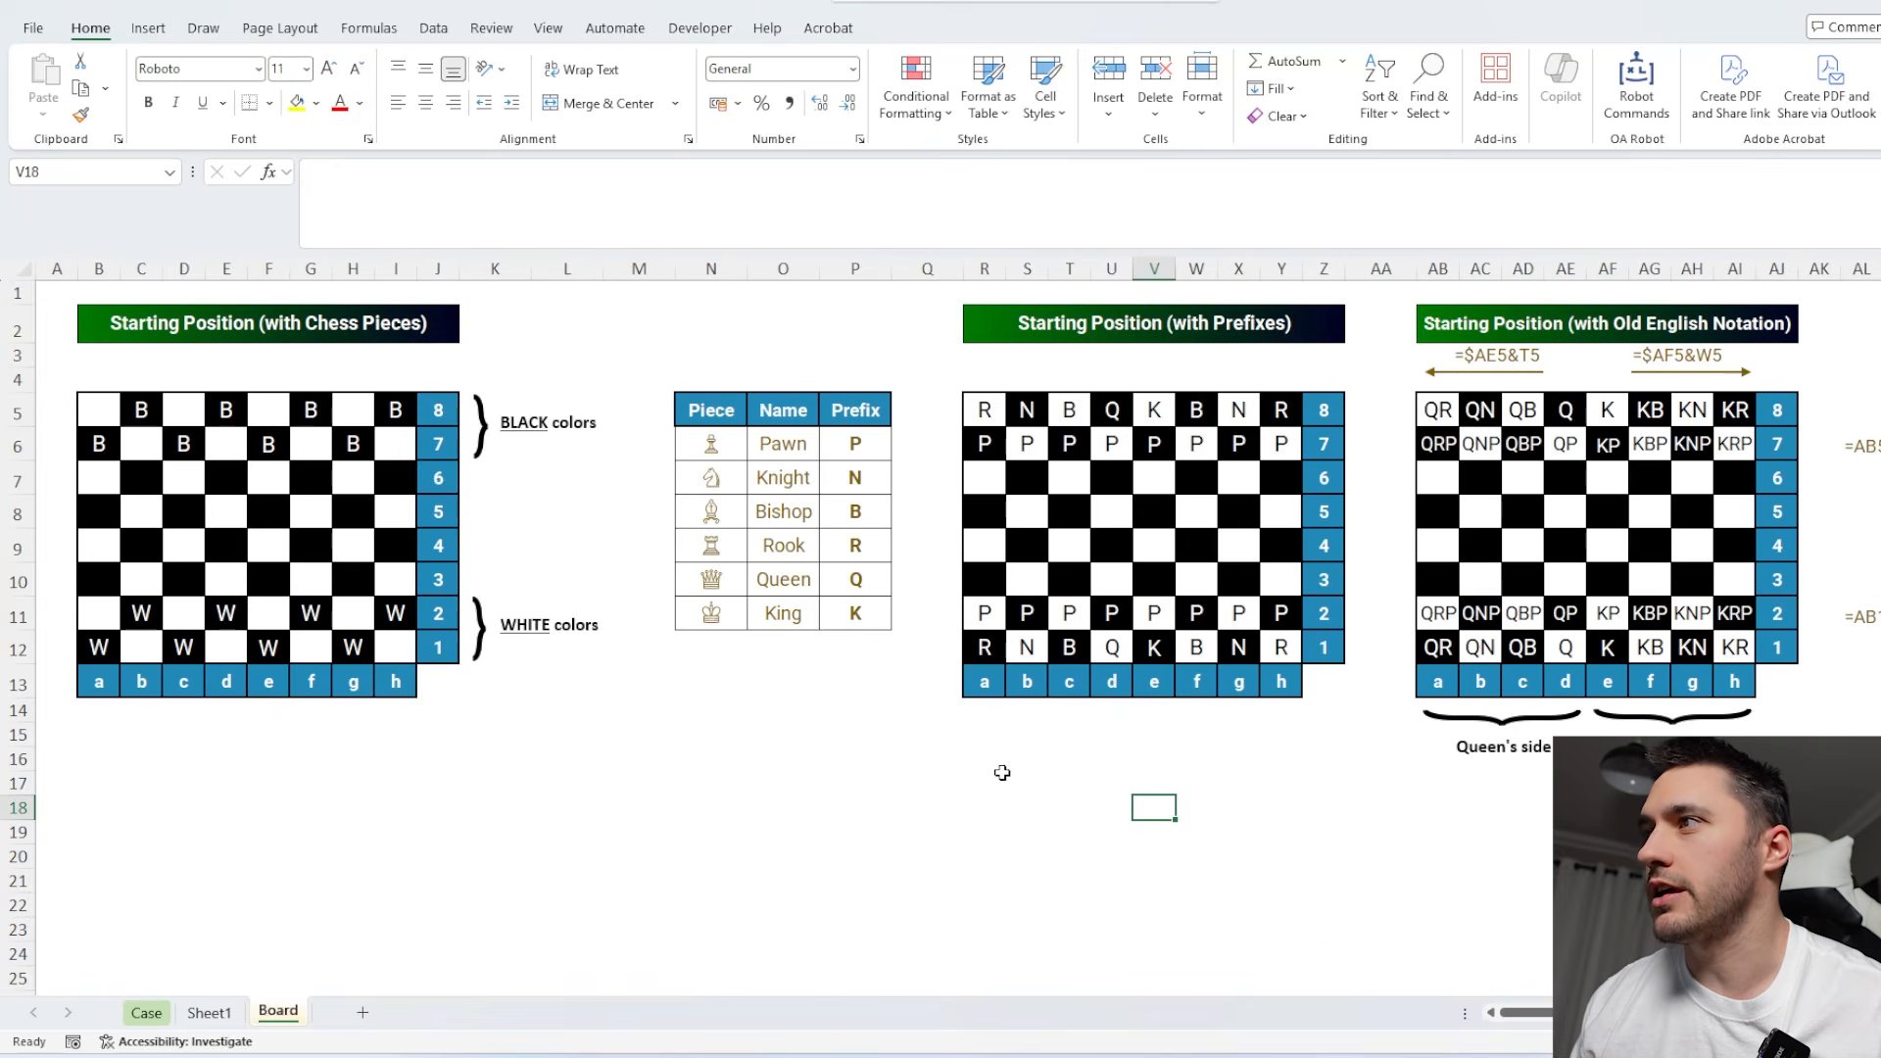
On the Board sheet, list every square address in one column from V18 with TOCOL(R13:Y13&Z5:Z12).
scroll(1003, 773, down, 1)
text(=tocol)
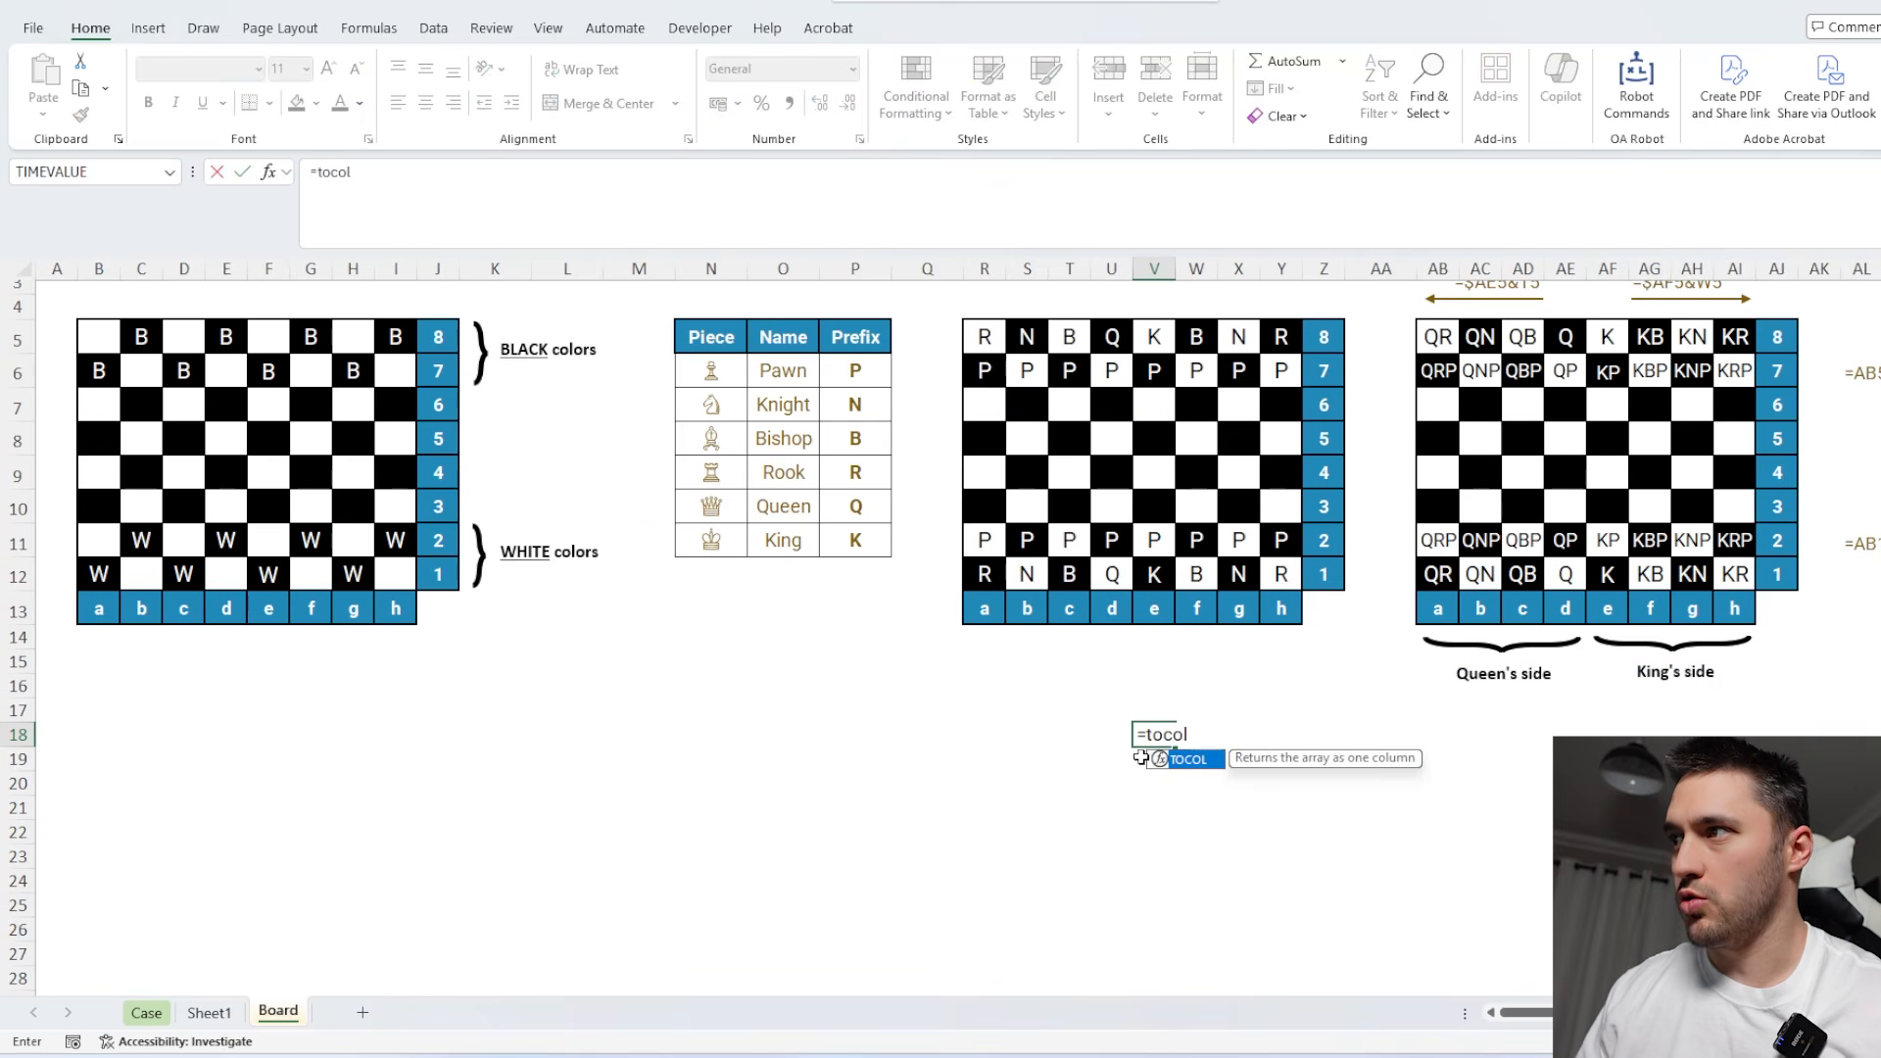
key(Tab)
scroll(1055, 529, up, 1)
drag(981, 673, 1281, 676)
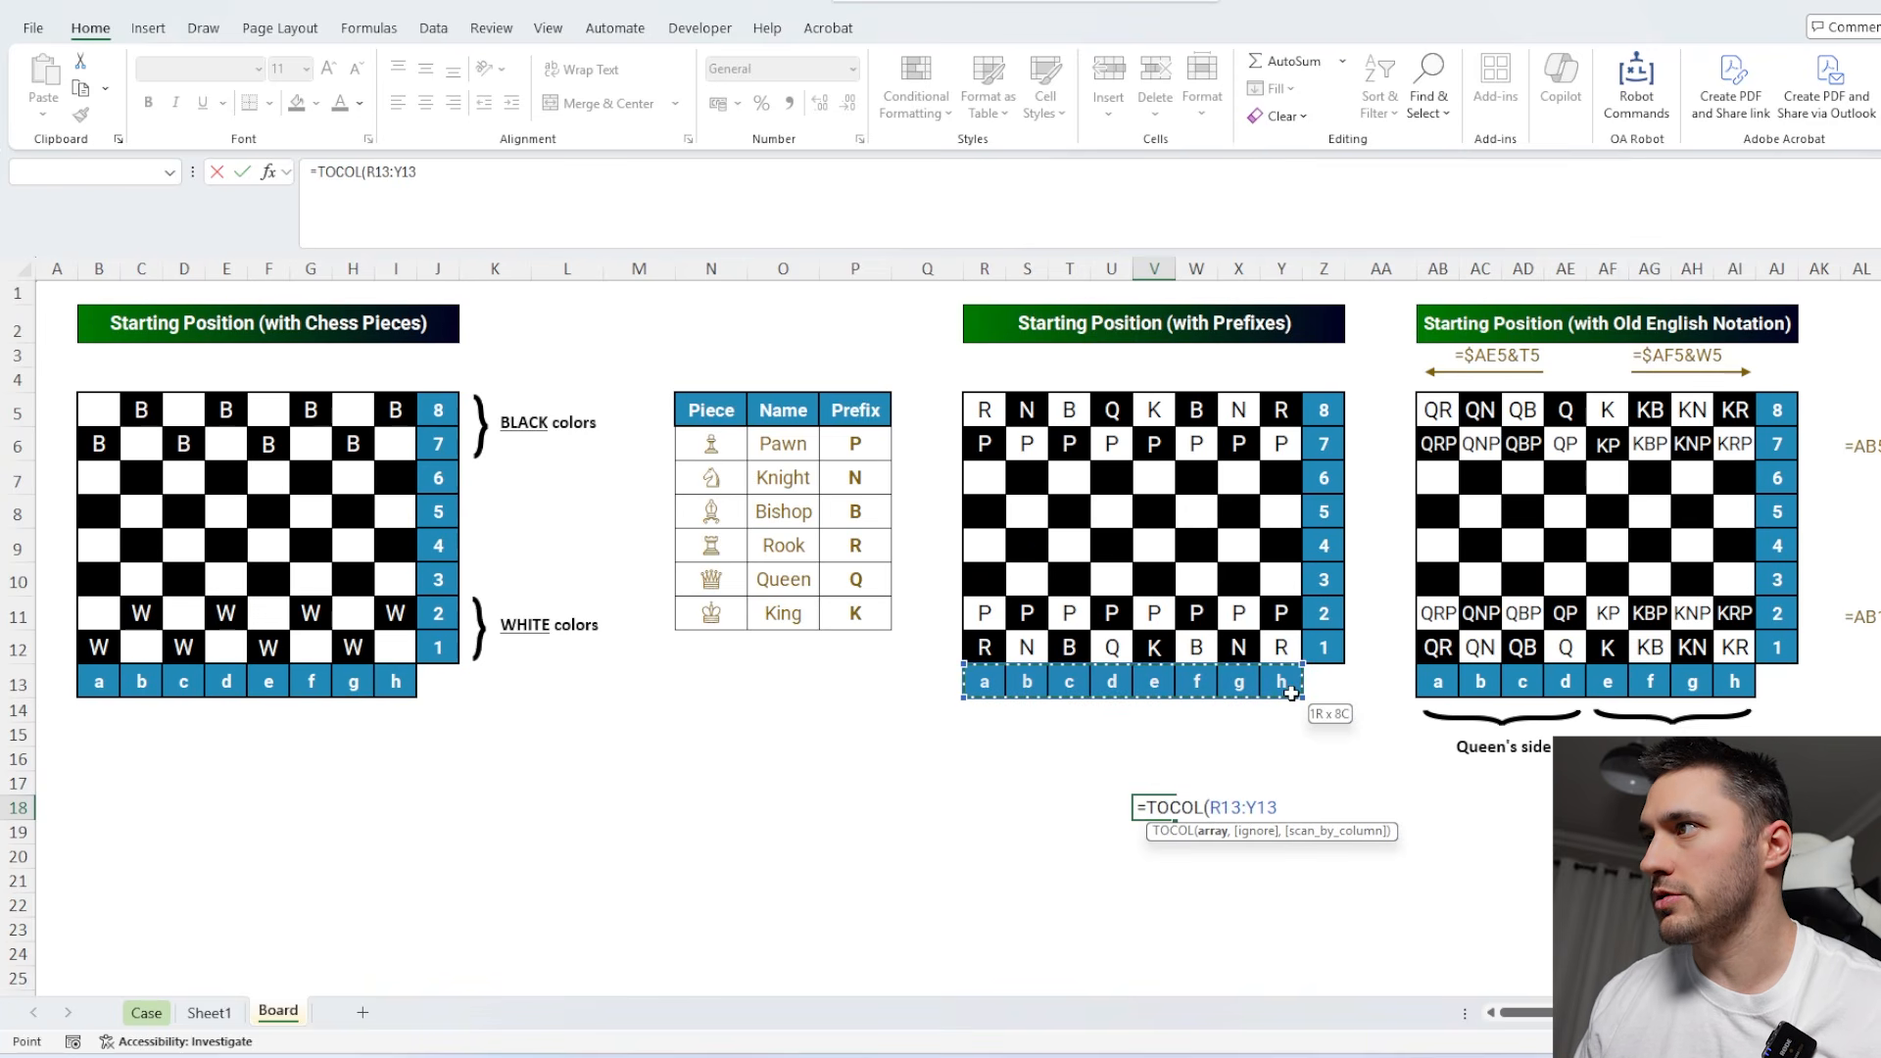
text(&)
drag(1324, 410, 1316, 647)
key(Return)
In W18, list each square's colour joined to its Old English piece notation with TOCOL(B5:I12&AB5:AI12).
text(=tocol)
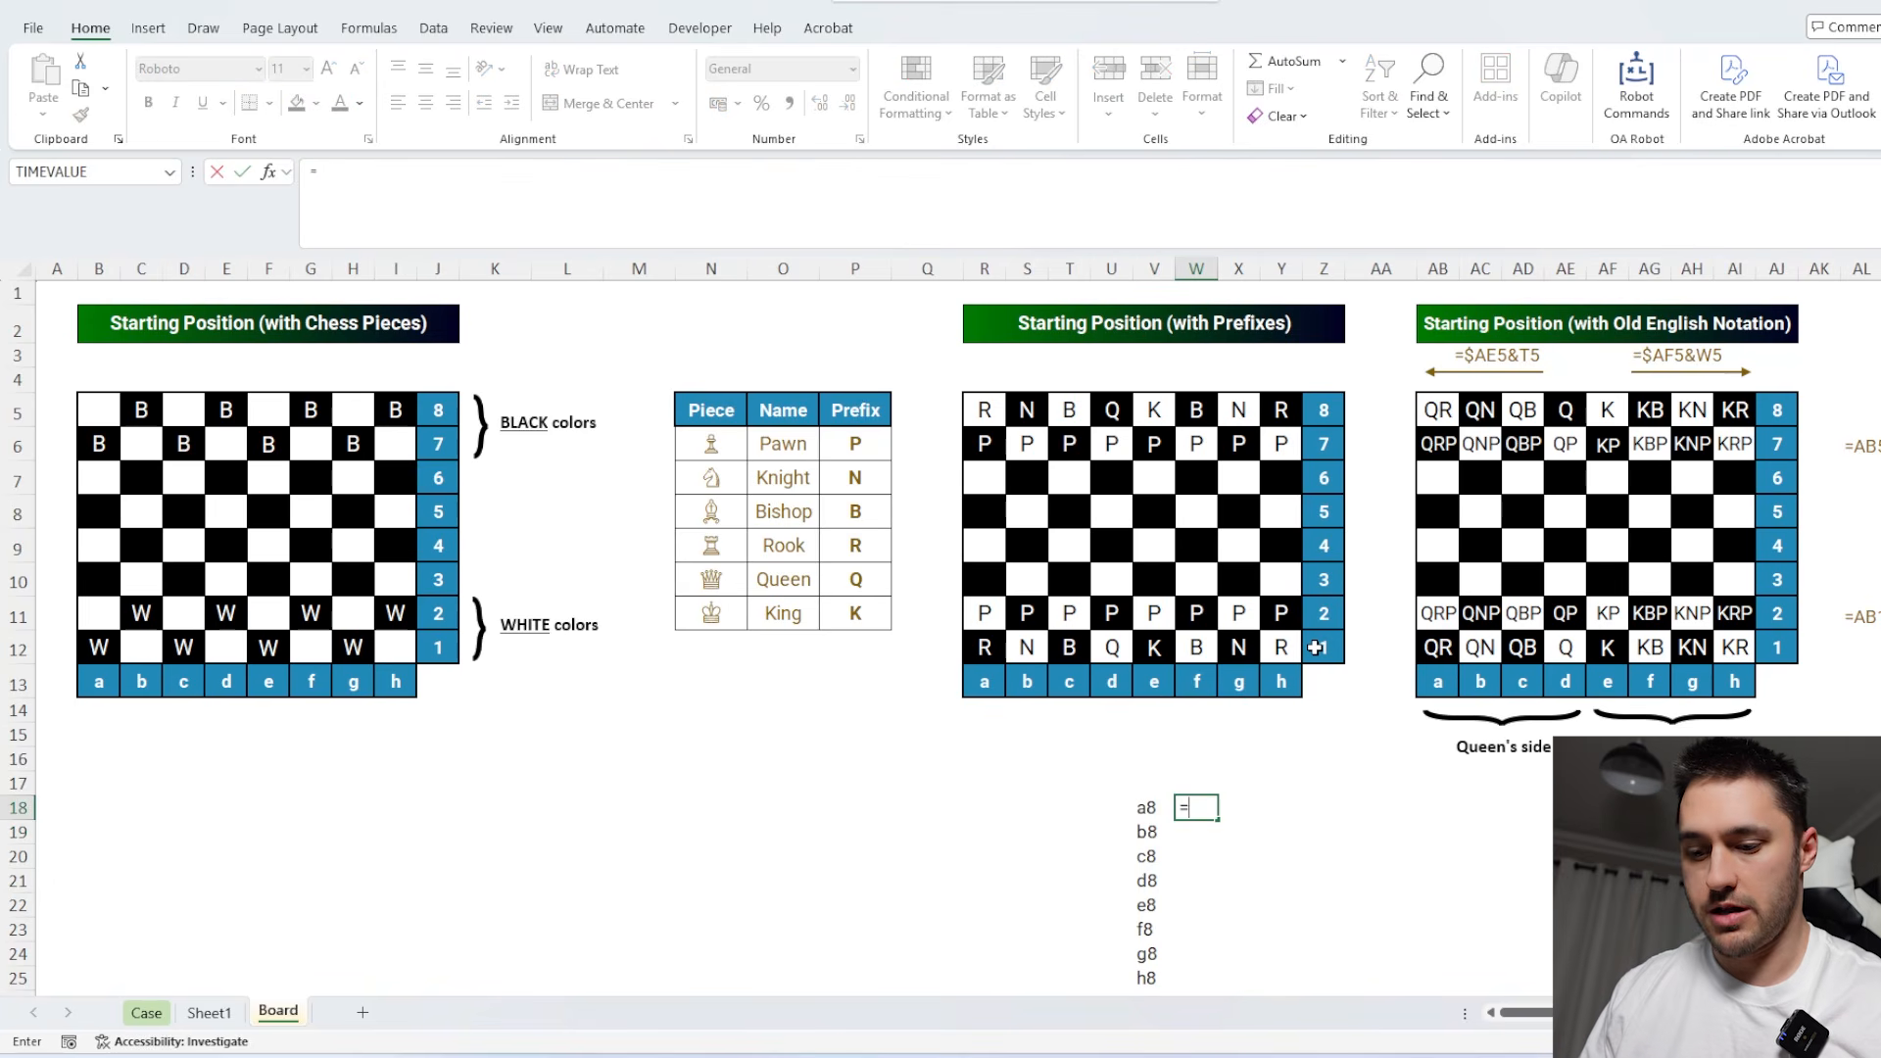
key(Tab)
drag(411, 384, 115, 654)
text(&)
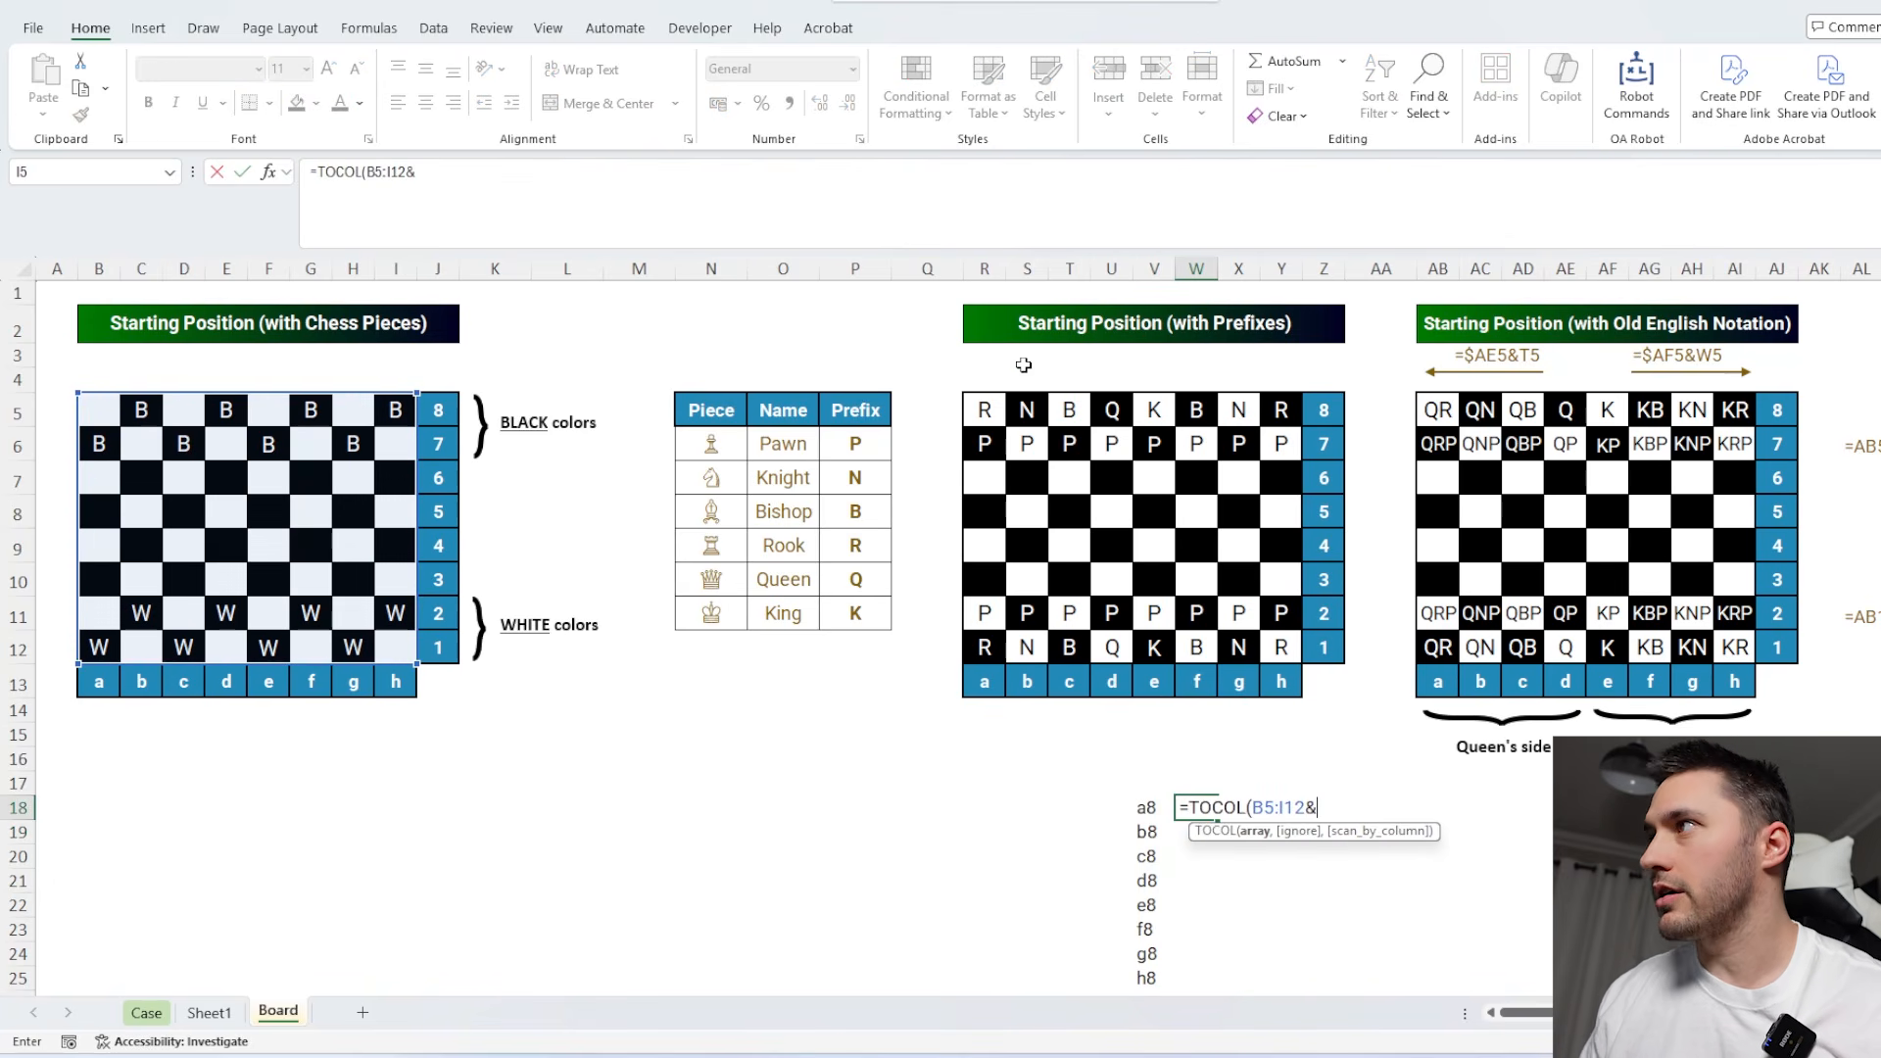
drag(1435, 411, 1725, 642)
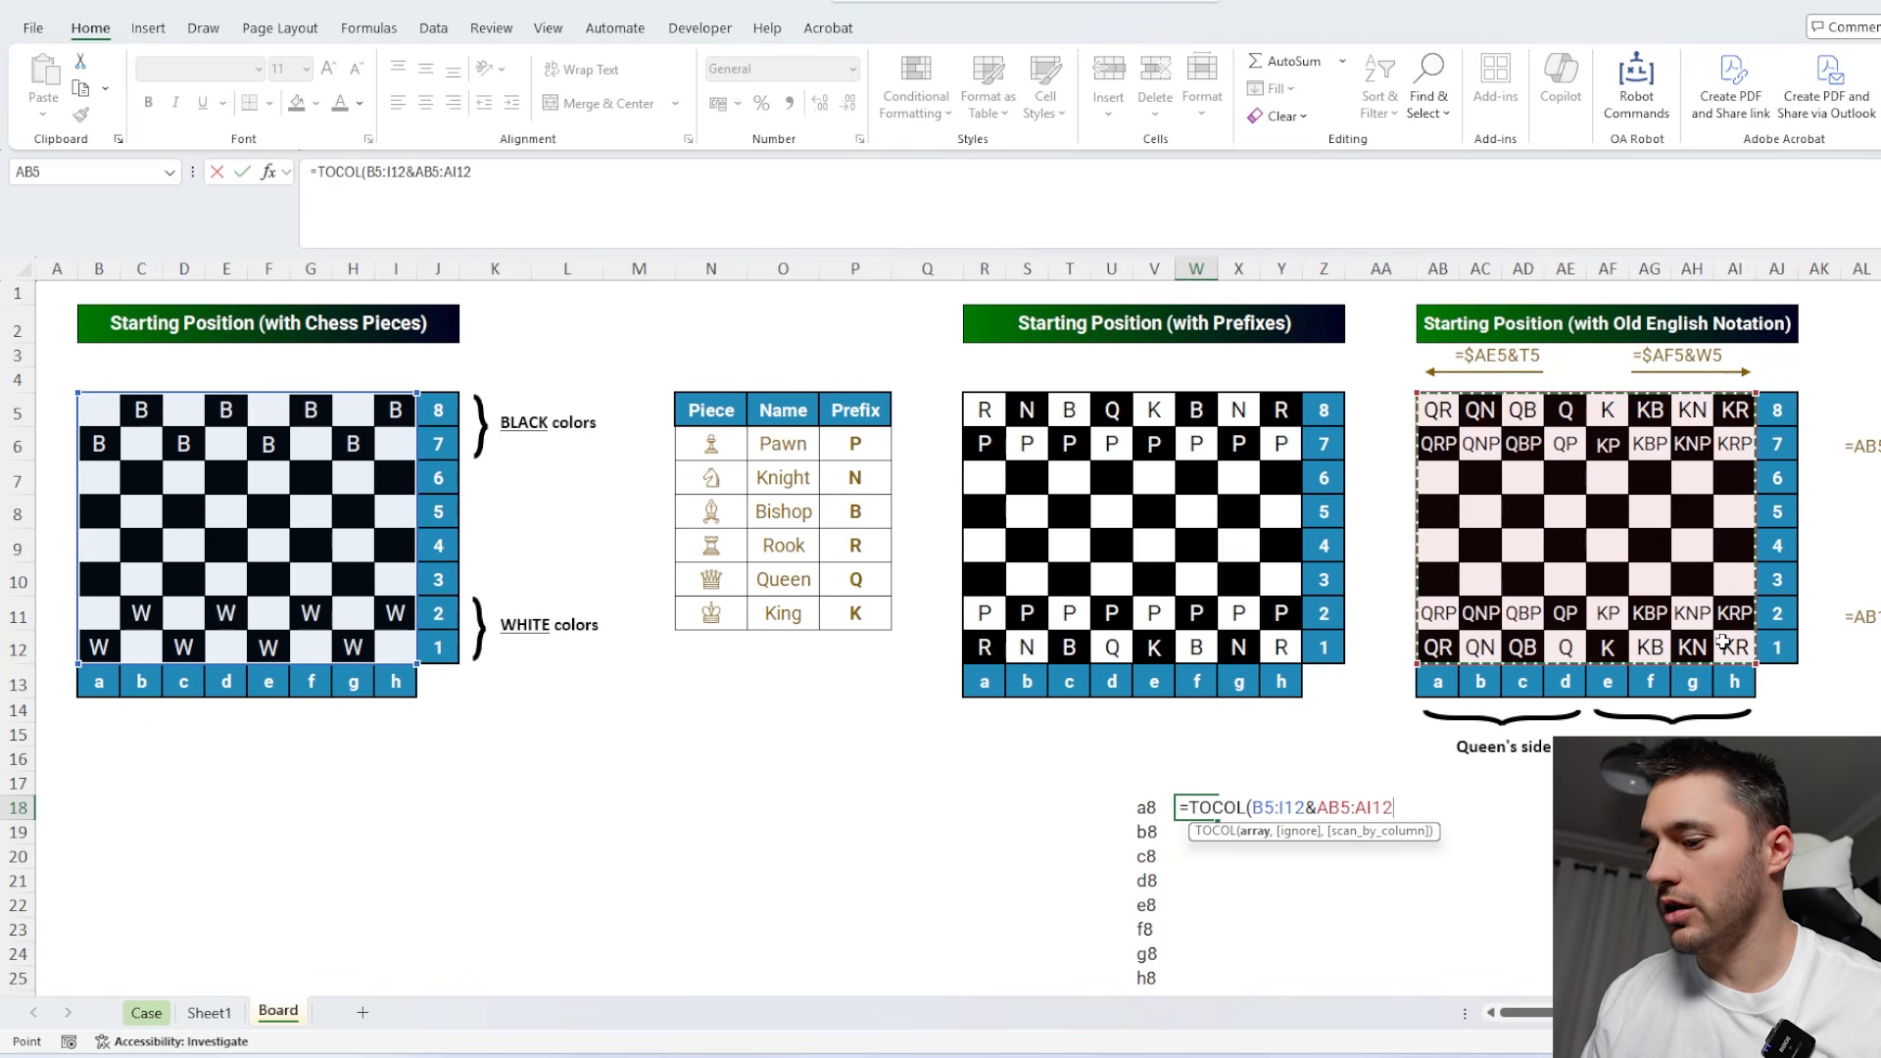
key(Return)
scroll(1243, 643, down, 3)
click(1189, 515)
click(1152, 519)
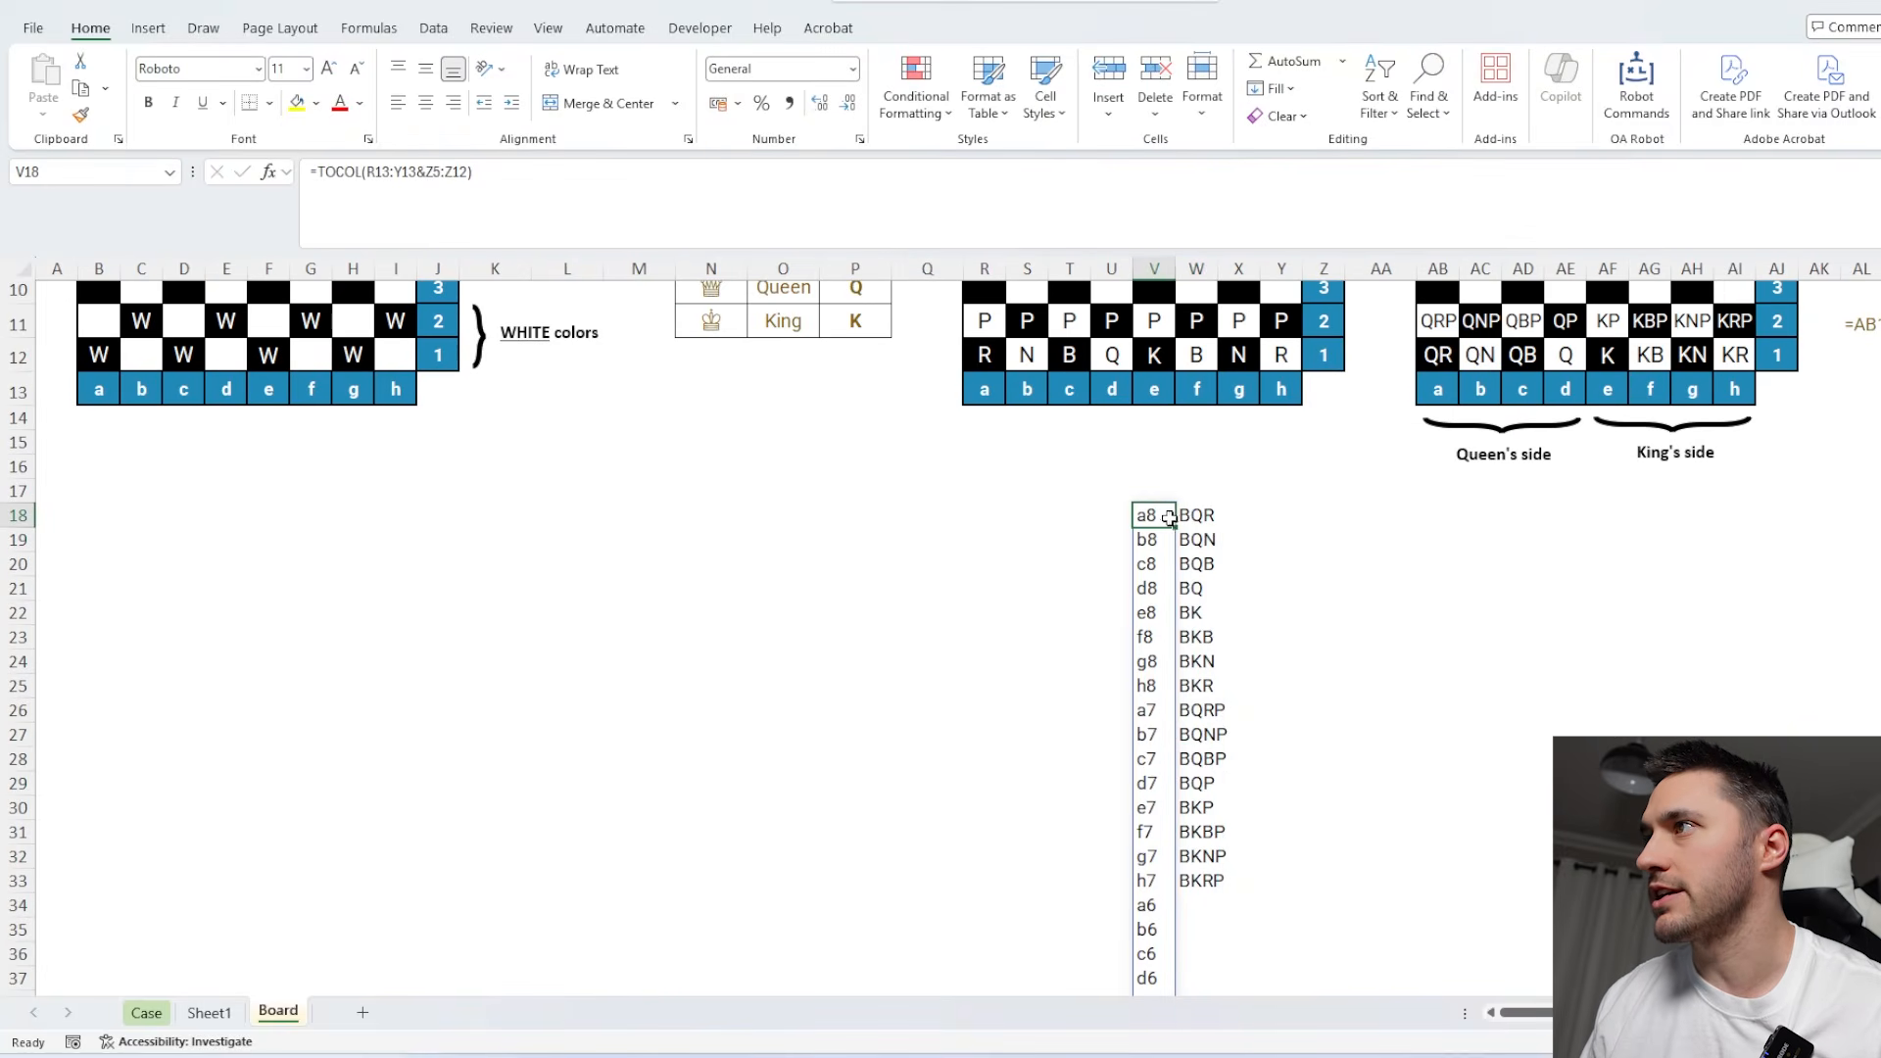
click(1194, 513)
Begin the Level 3 answers in E156 of the Case sheet with an XLOOKUP using squares G156:G175 as lookup values.
click(146, 1013)
click(460, 533)
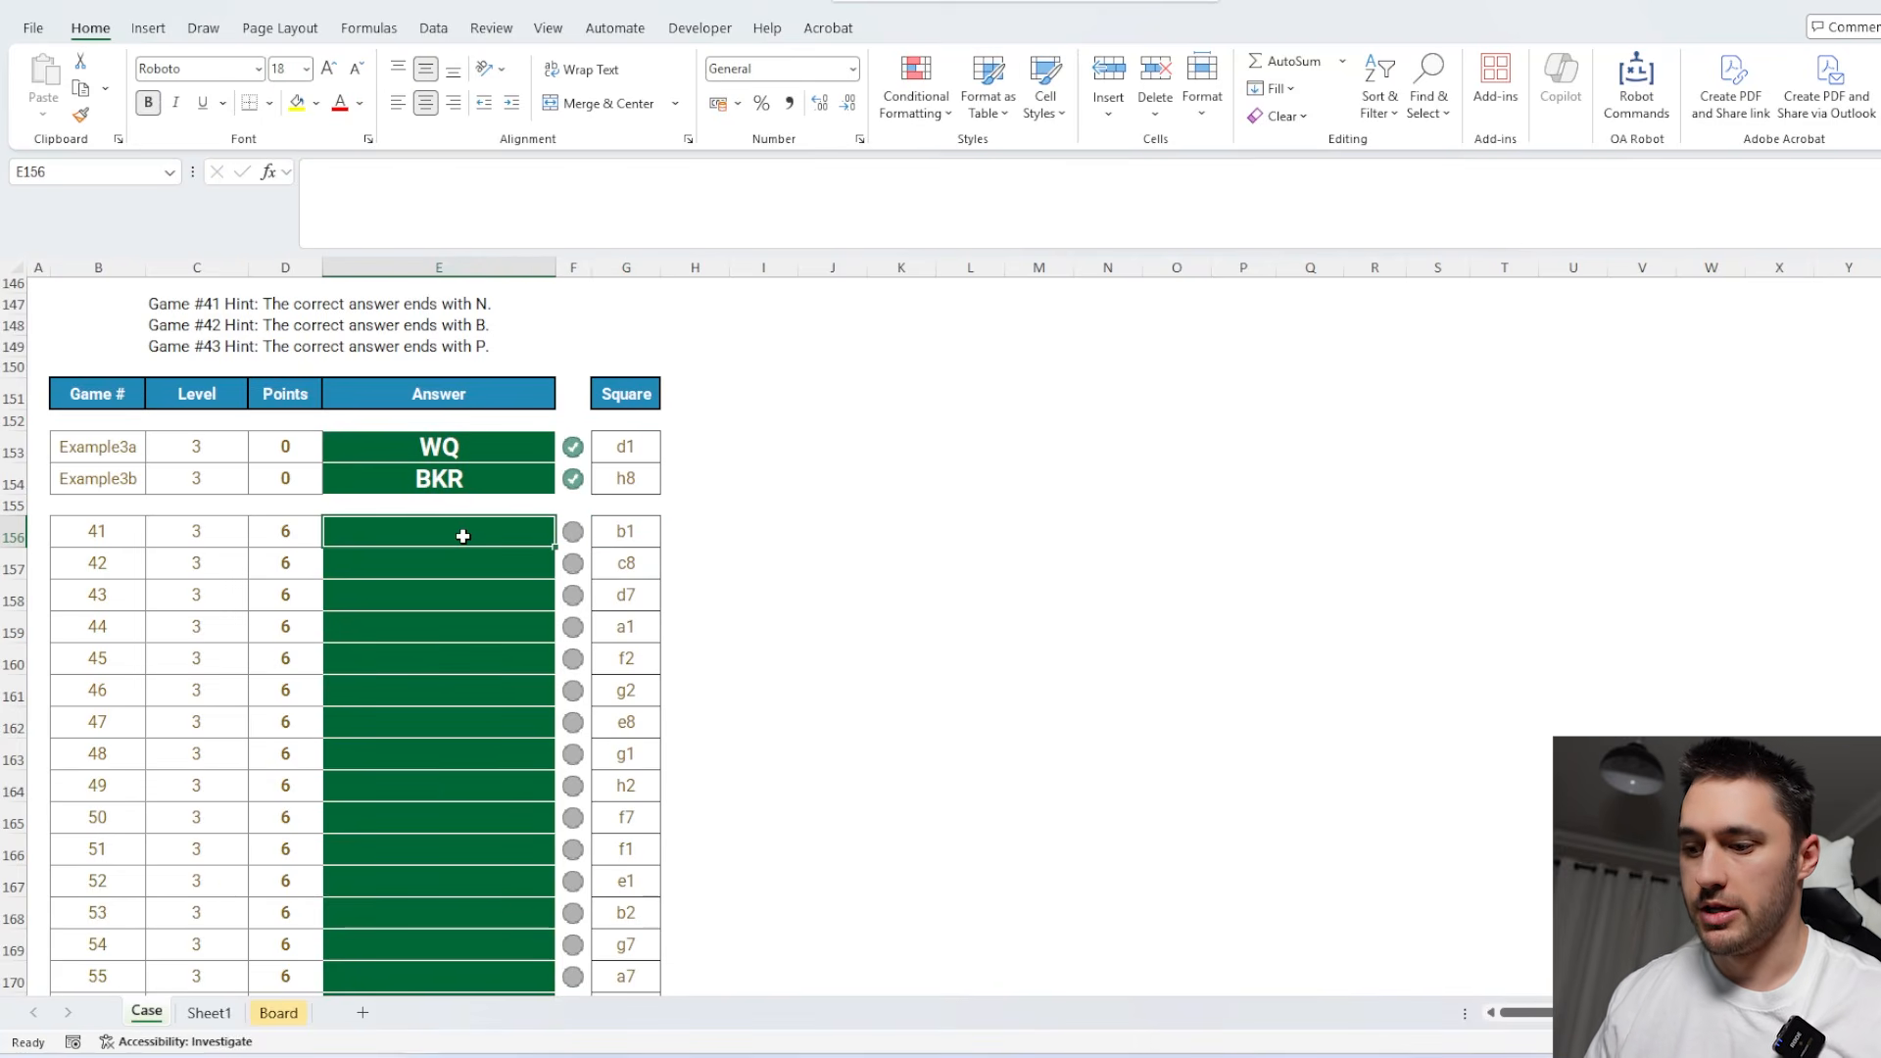
text(=xl)
key(Tab)
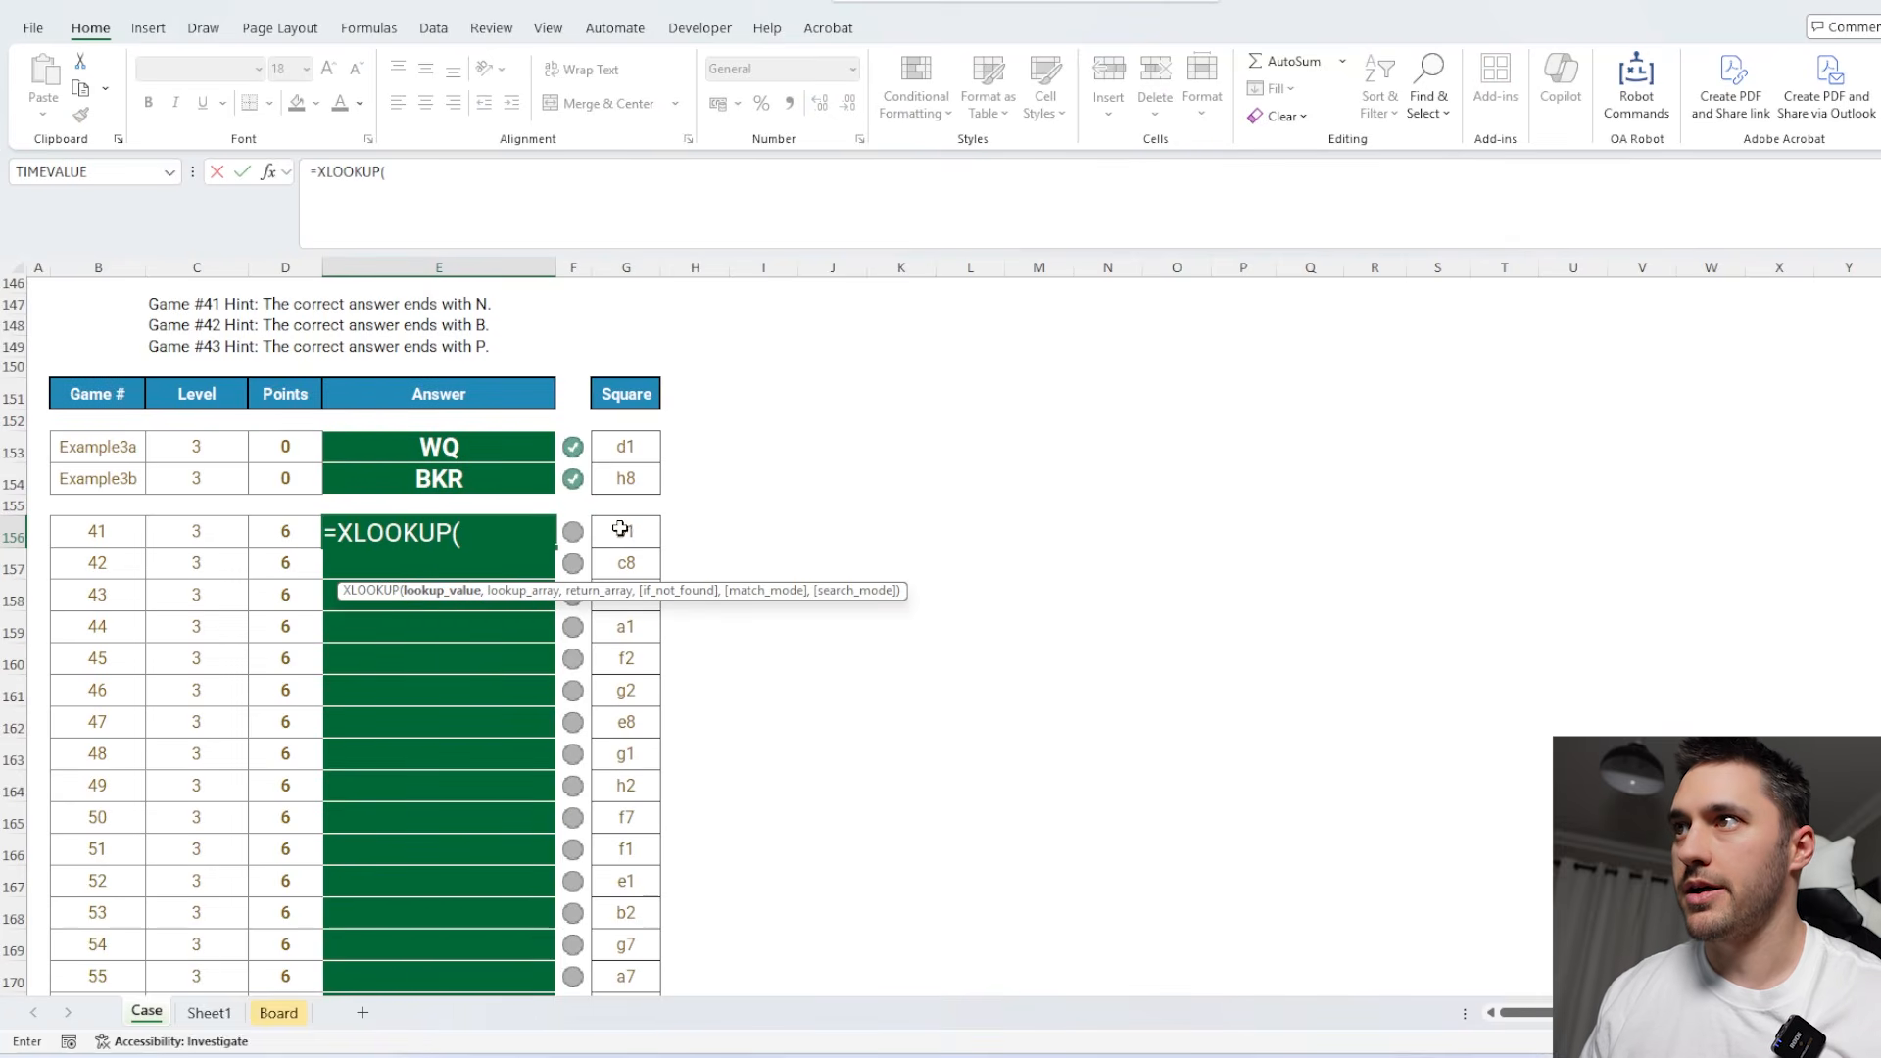
click(623, 531)
key(ctrl+shift+Down)
text(,)
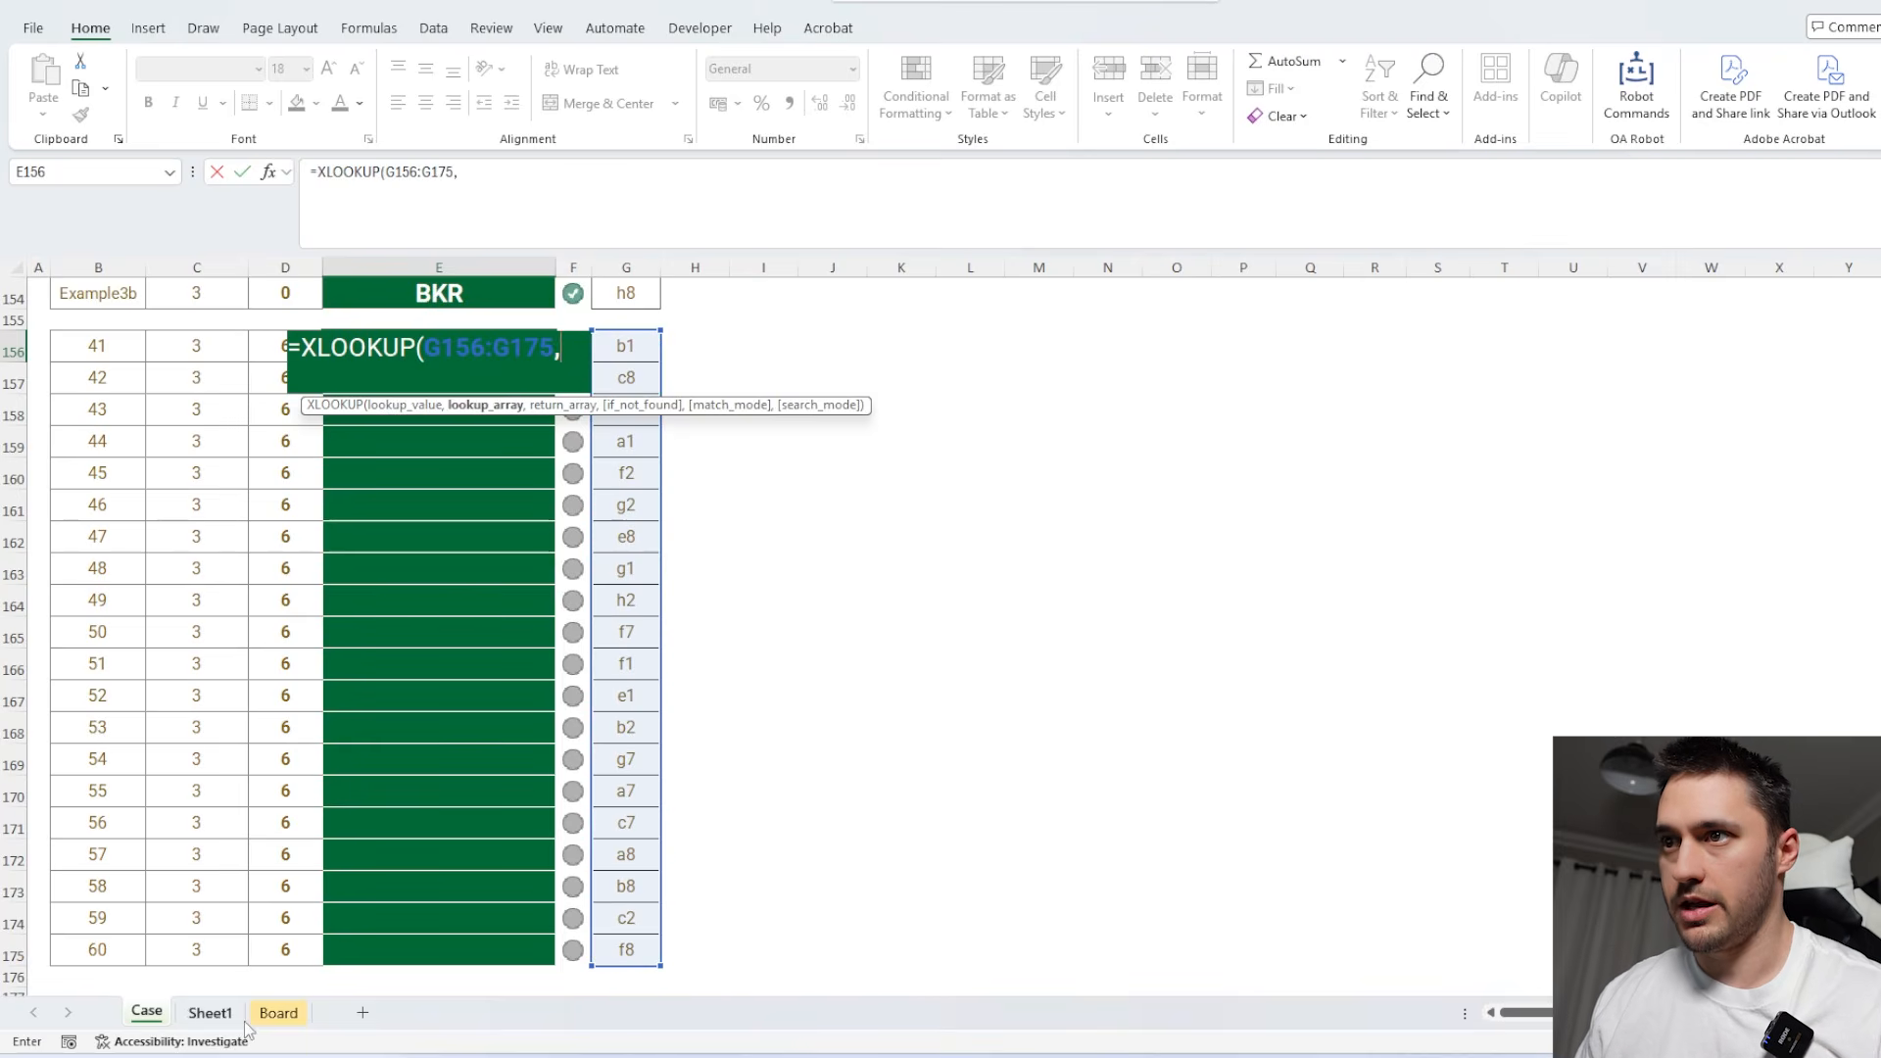
Complete the XLOOKUP with Board!V18# as the lookup array and Board!W18# as the return array.
click(270, 1013)
click(1154, 534)
key(ctrl+shift+Down)
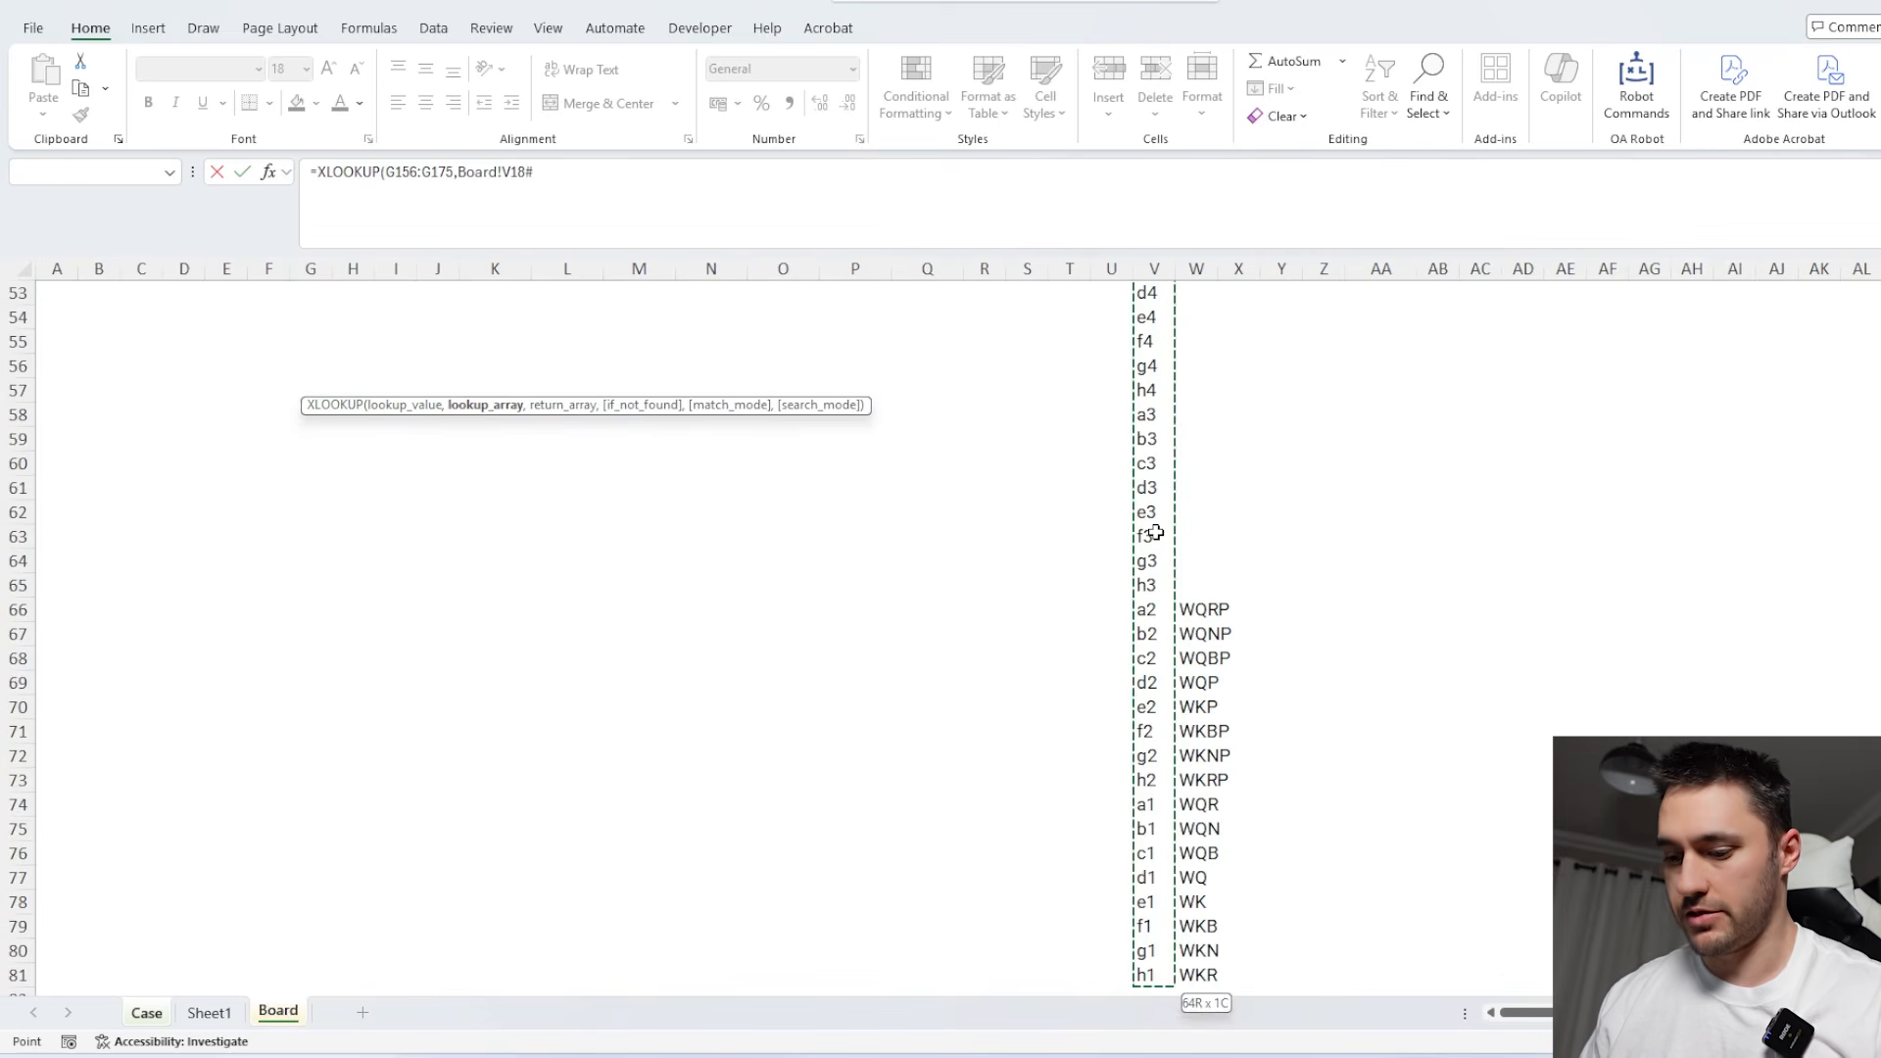
text(,)
click(1198, 972)
key(ctrl+shift+Up)
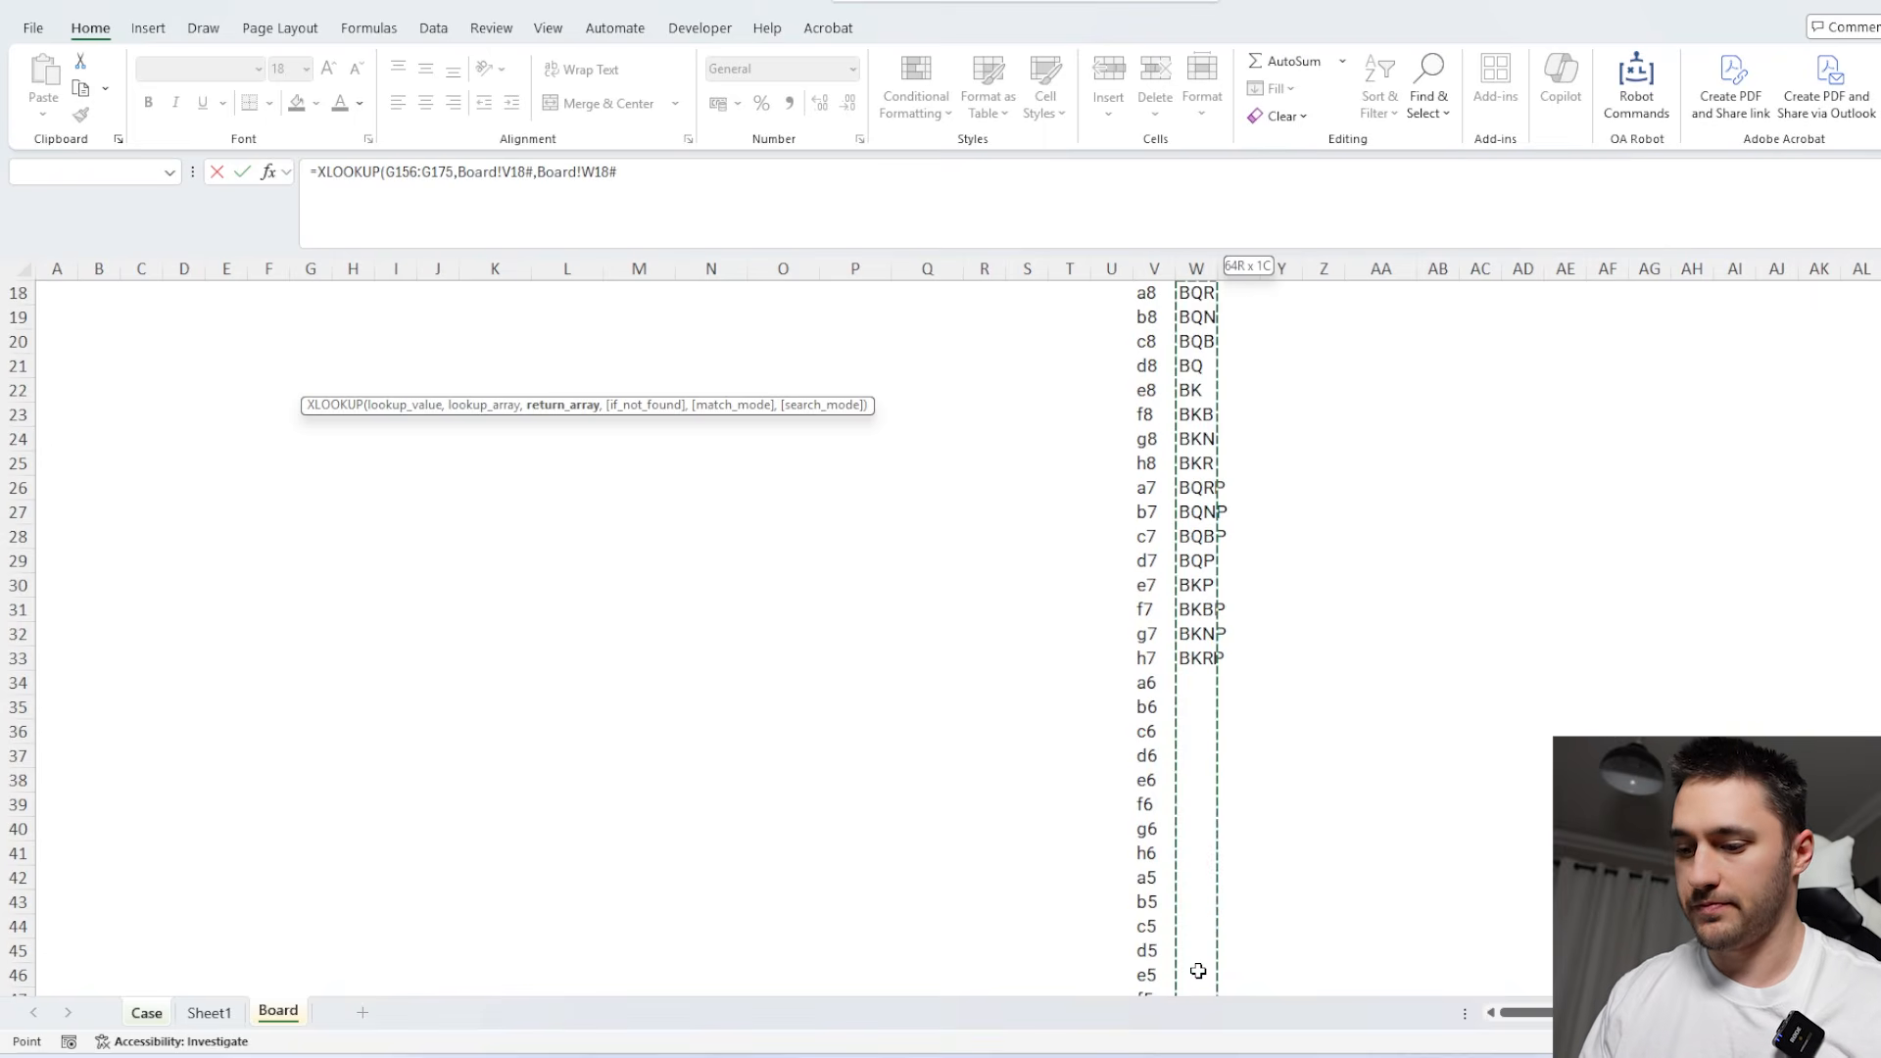
key(Return)
Examine the Level 4 instructions, example and game moves, and compare them with the Level 5 task.
scroll(840, 628, down, 5)
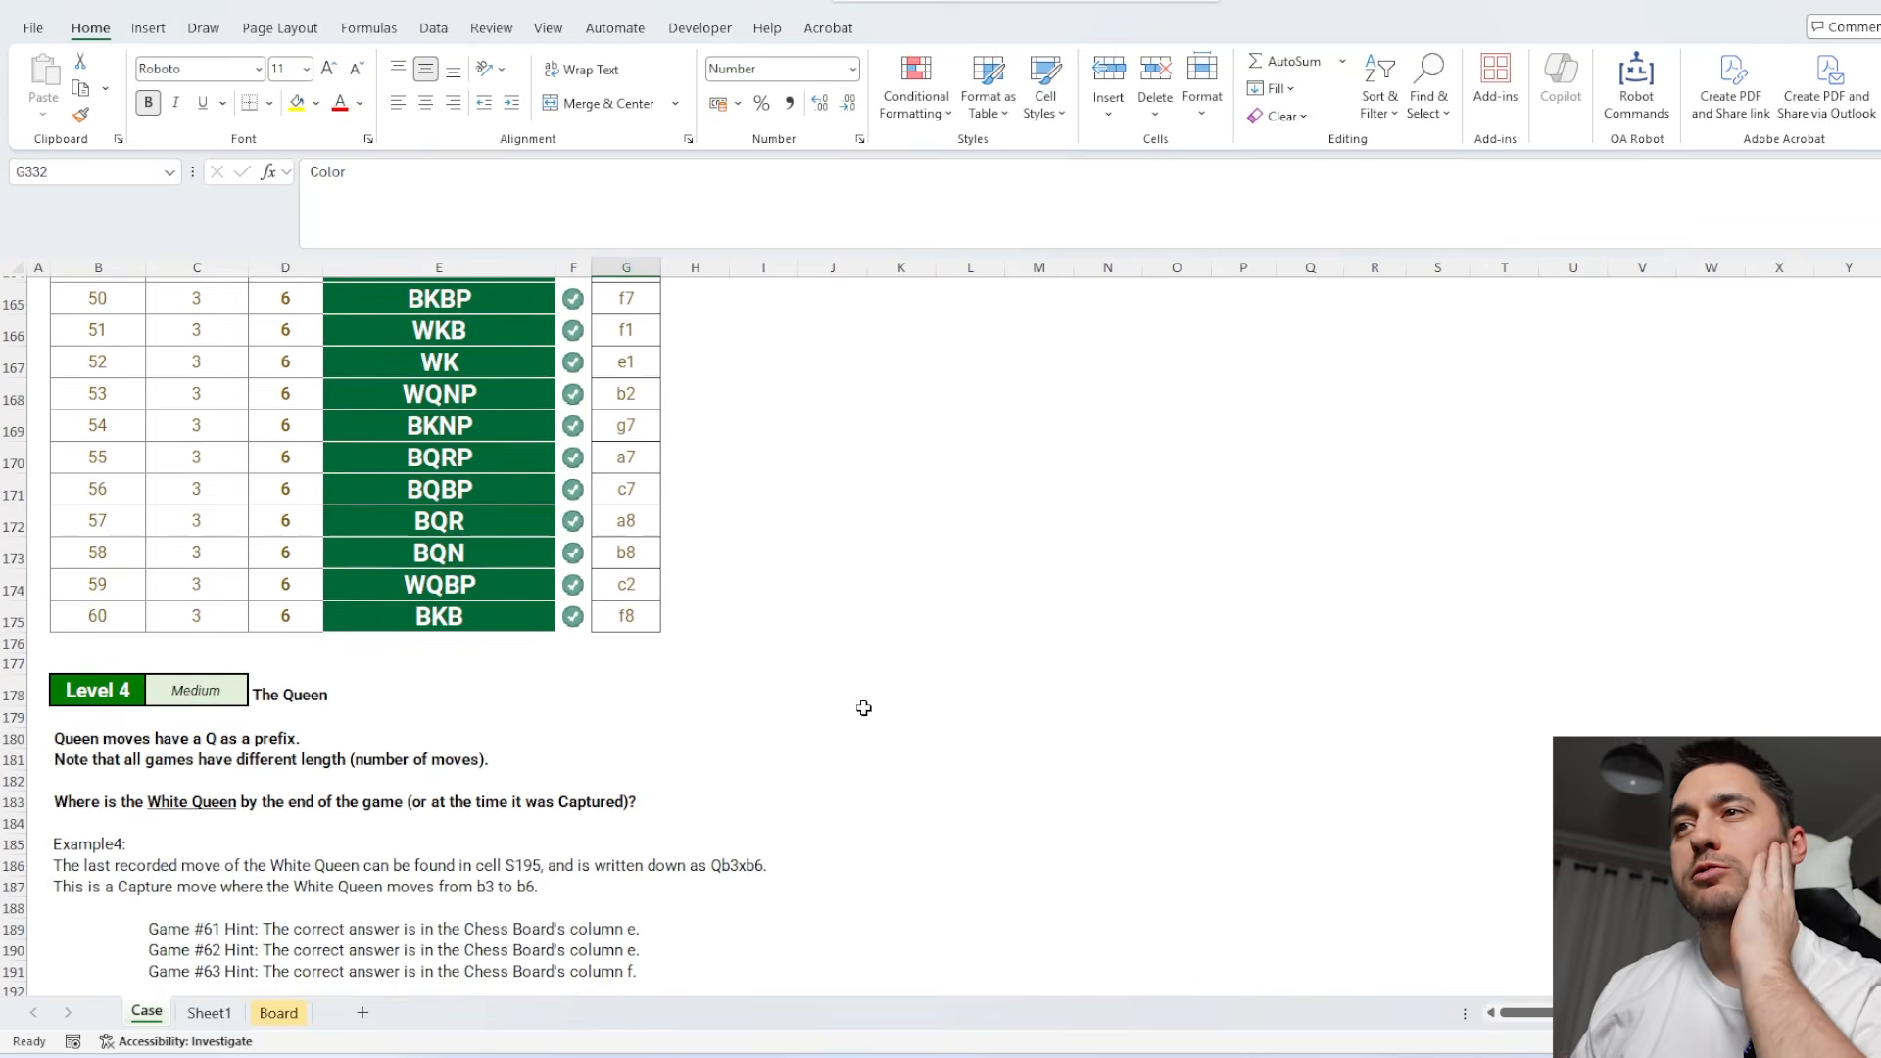
scroll(866, 705, down, 1)
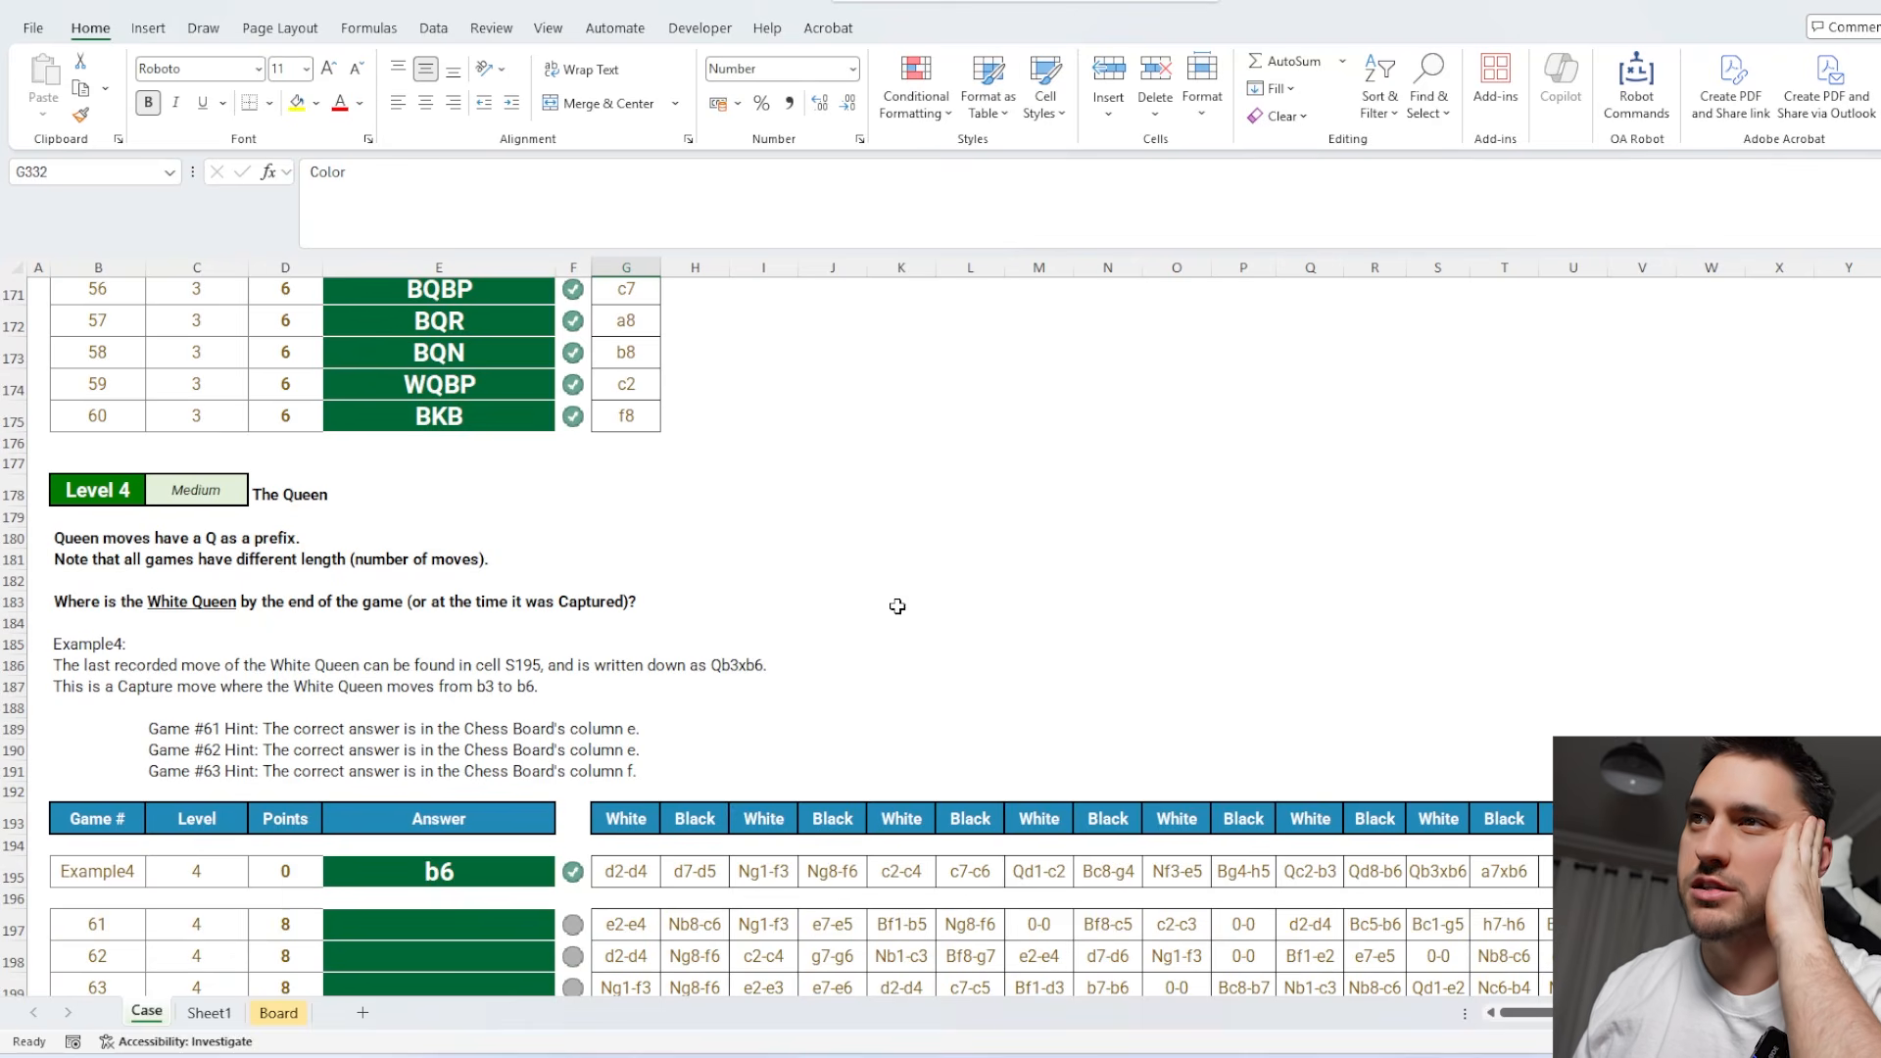
scroll(894, 593, down, 1)
click(146, 545)
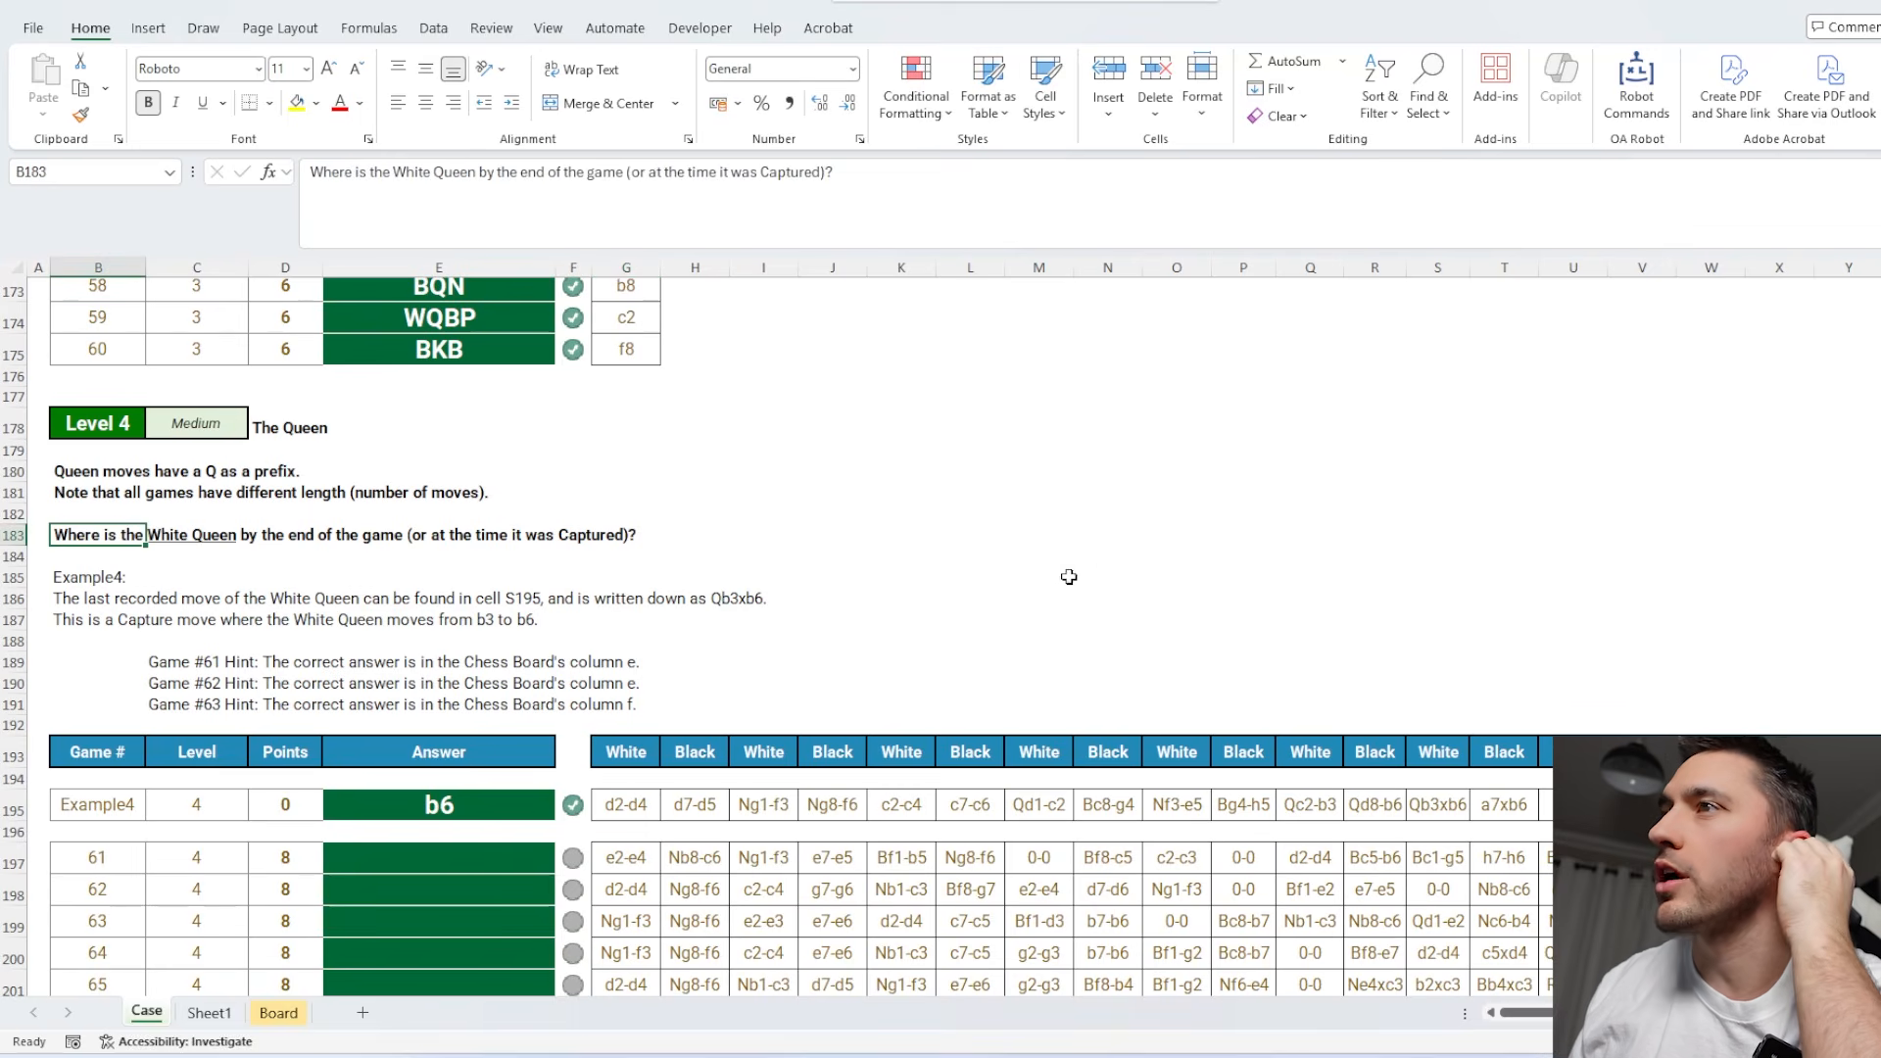
click(1108, 556)
scroll(969, 560, down, 15)
scroll(968, 559, down, 4)
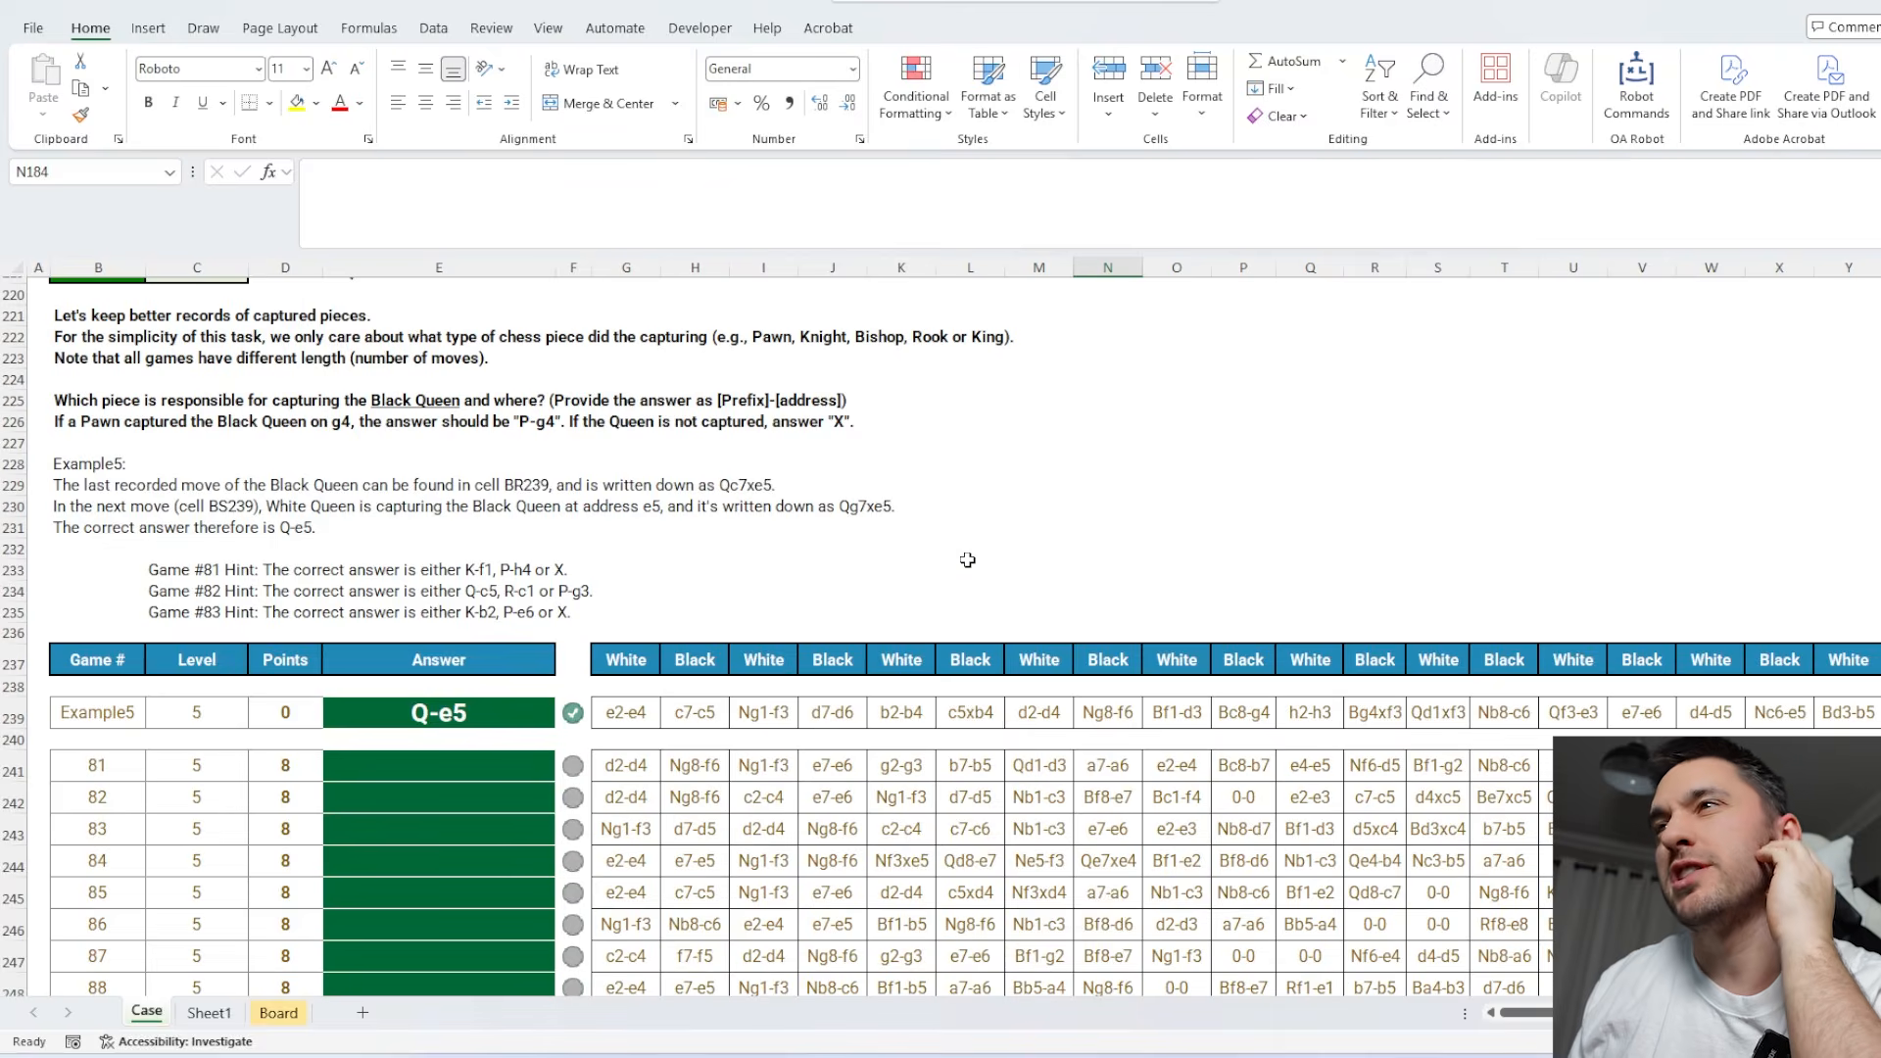
scroll(960, 630, up, 9)
scroll(960, 630, up, 12)
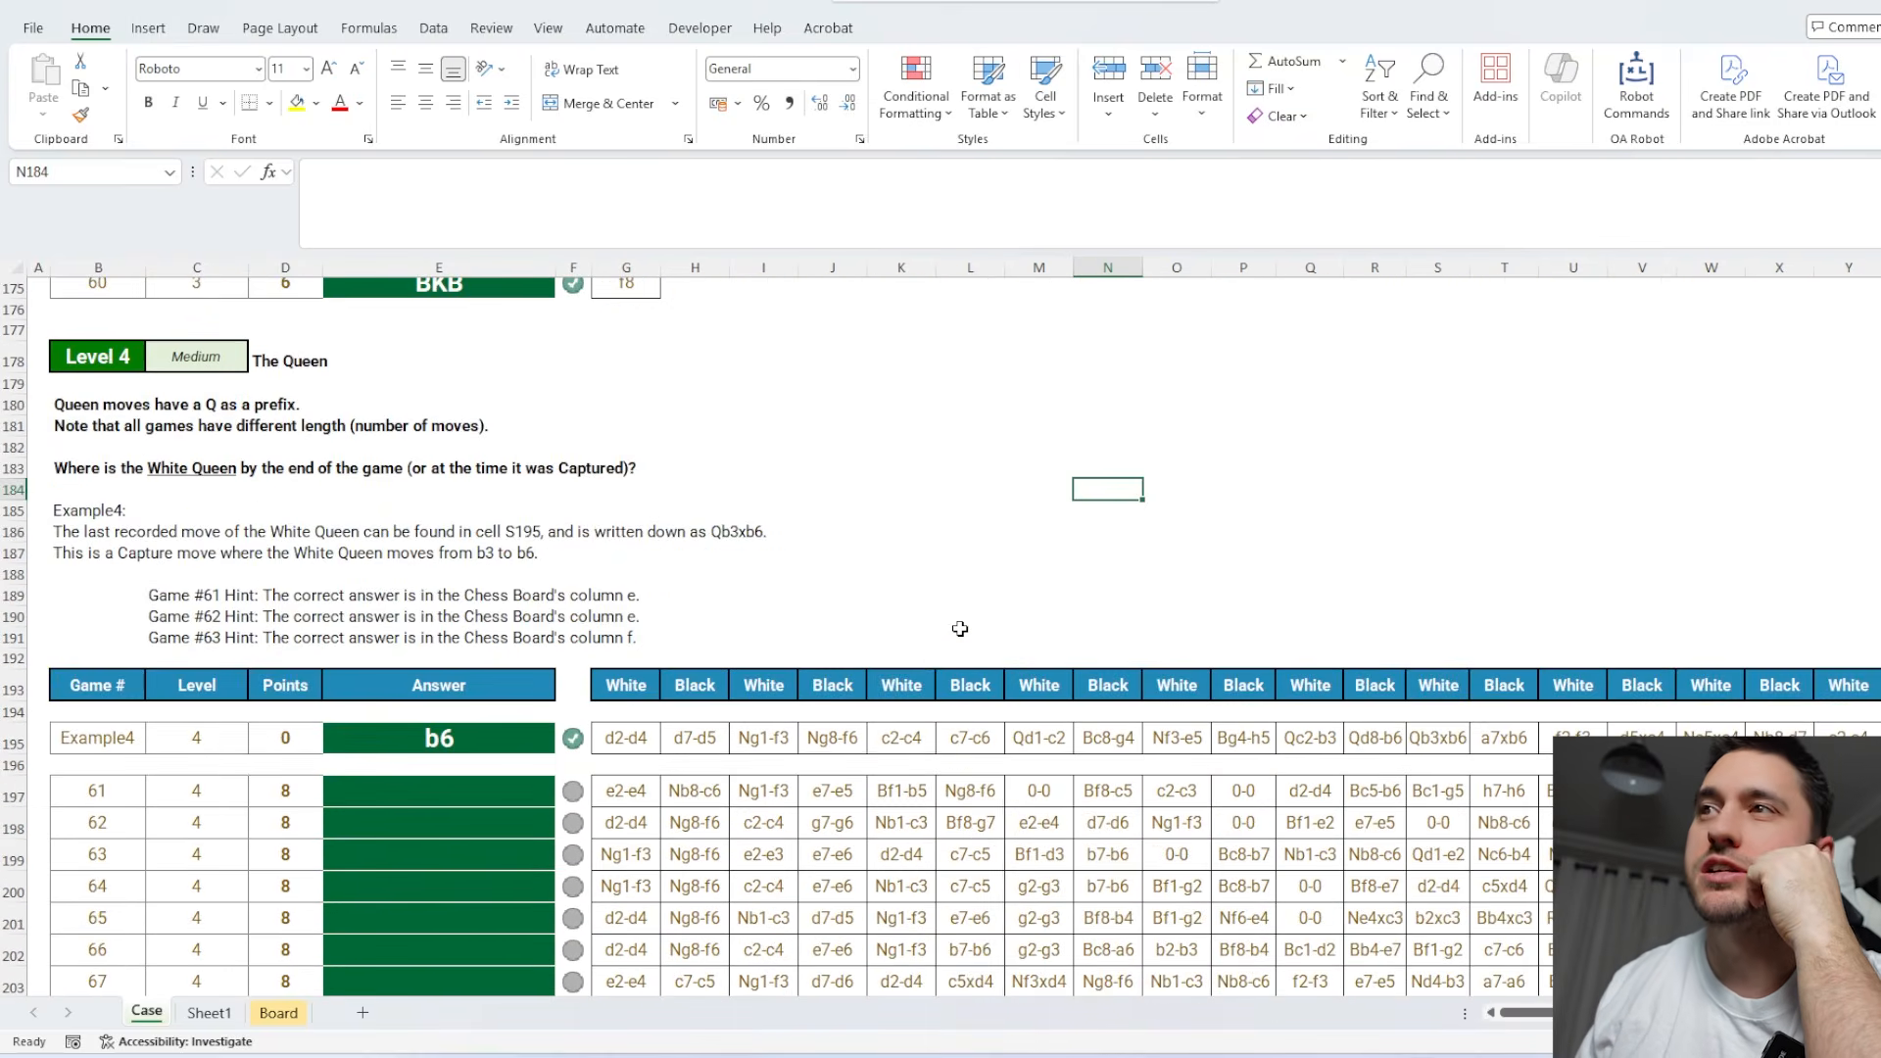
scroll(960, 630, down, 1)
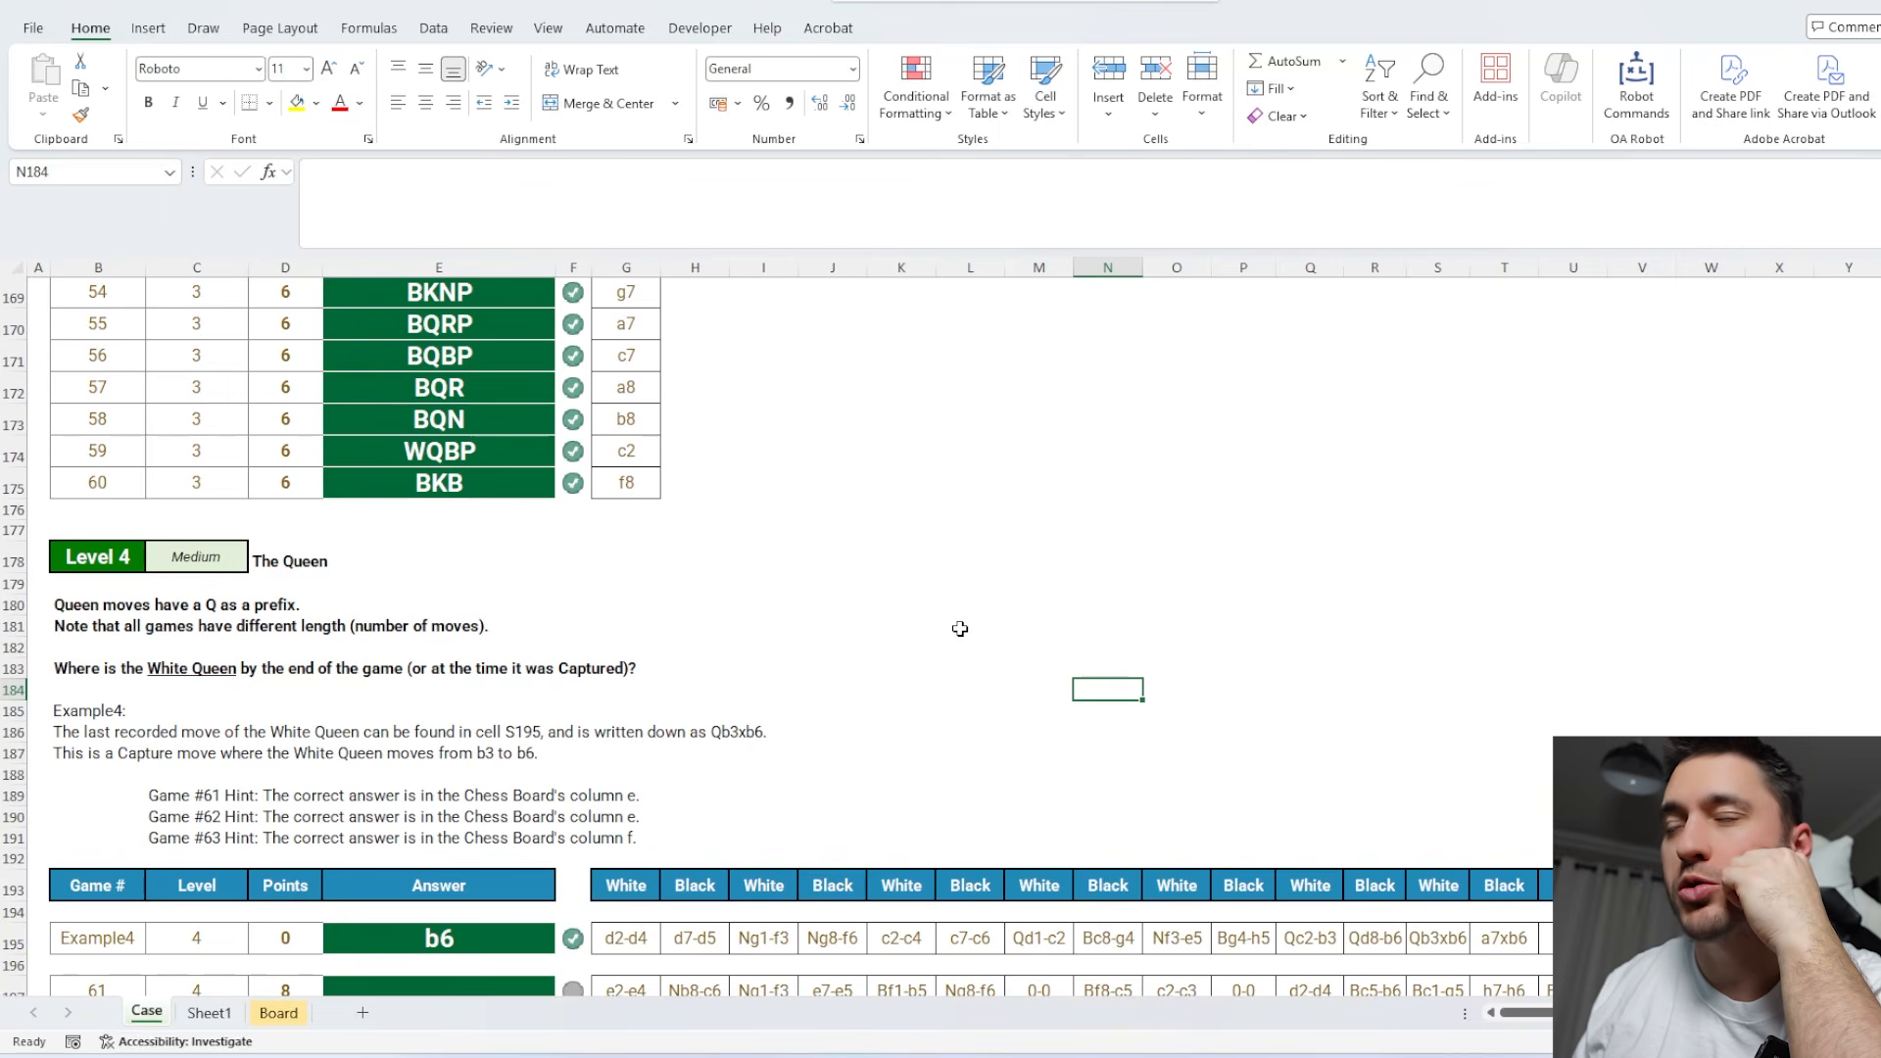
scroll(960, 629, down, 1)
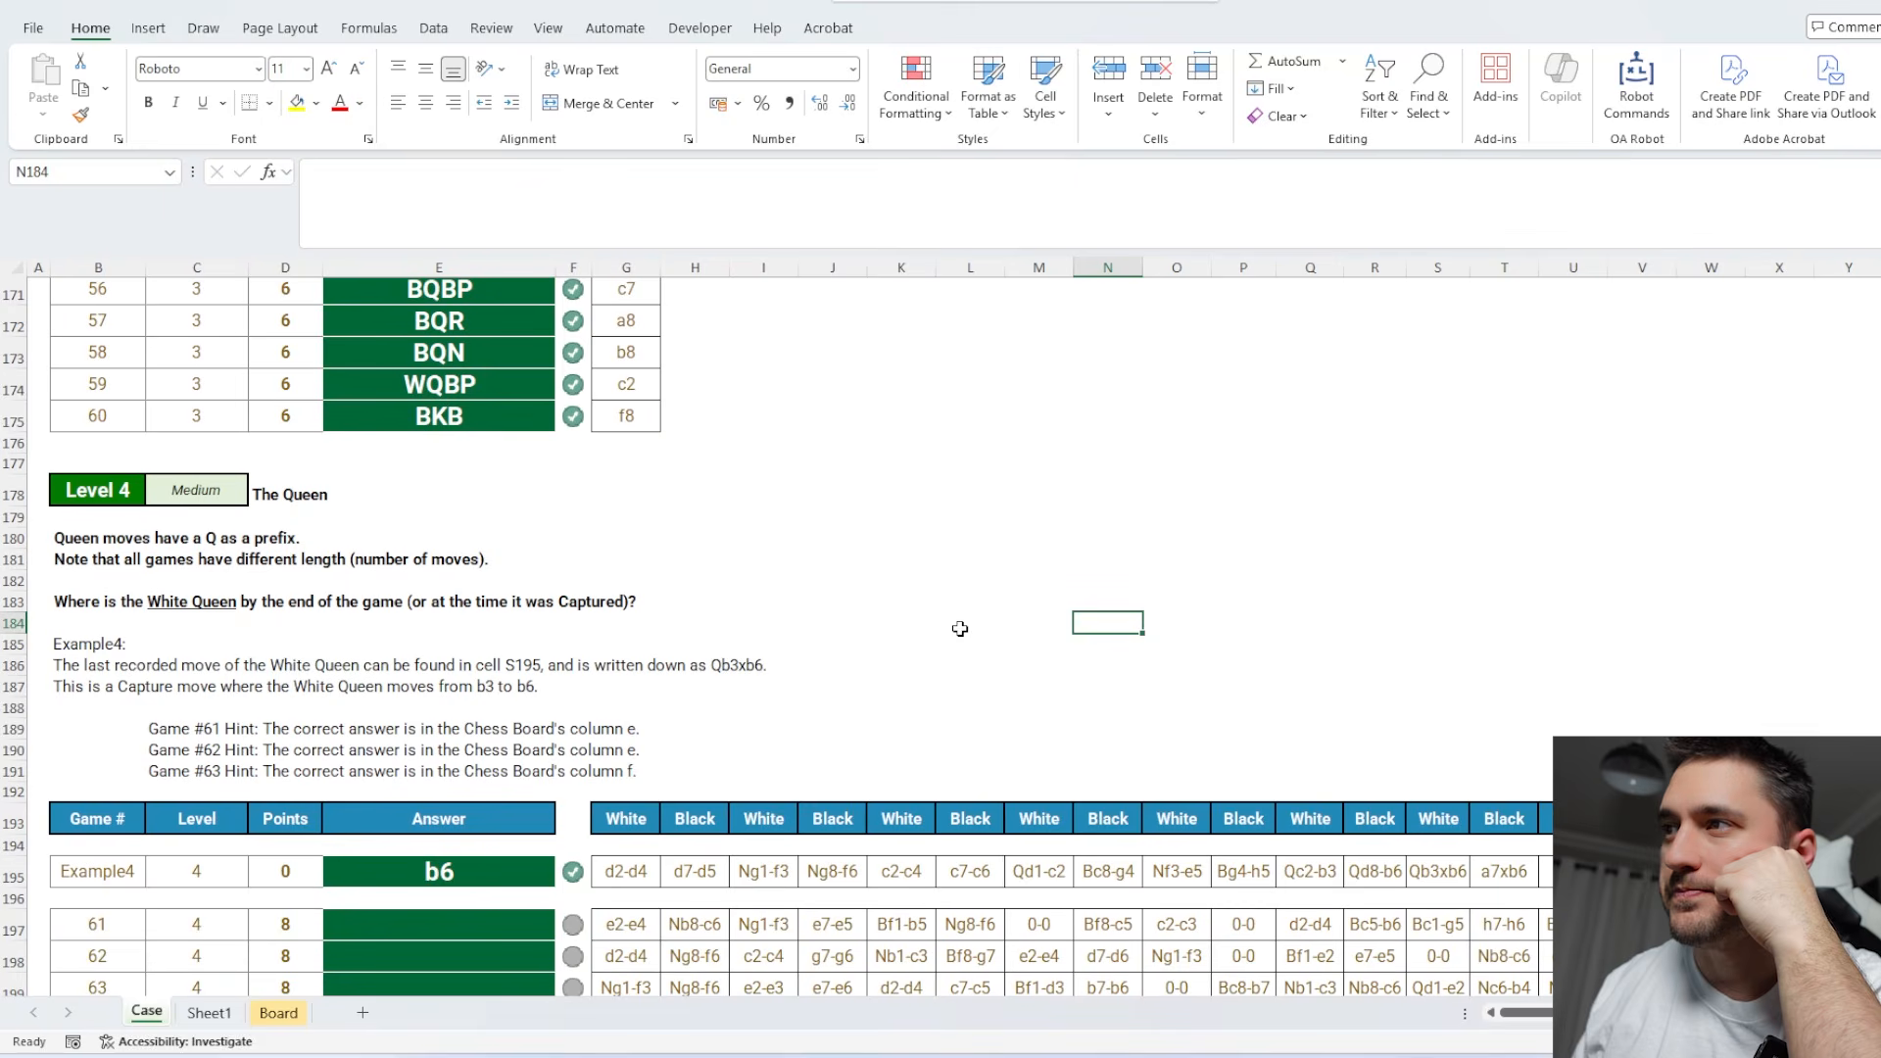
Add a new sheet, insert the prepared game-lookup template, and set its example label in A1 to example4.
click(363, 1013)
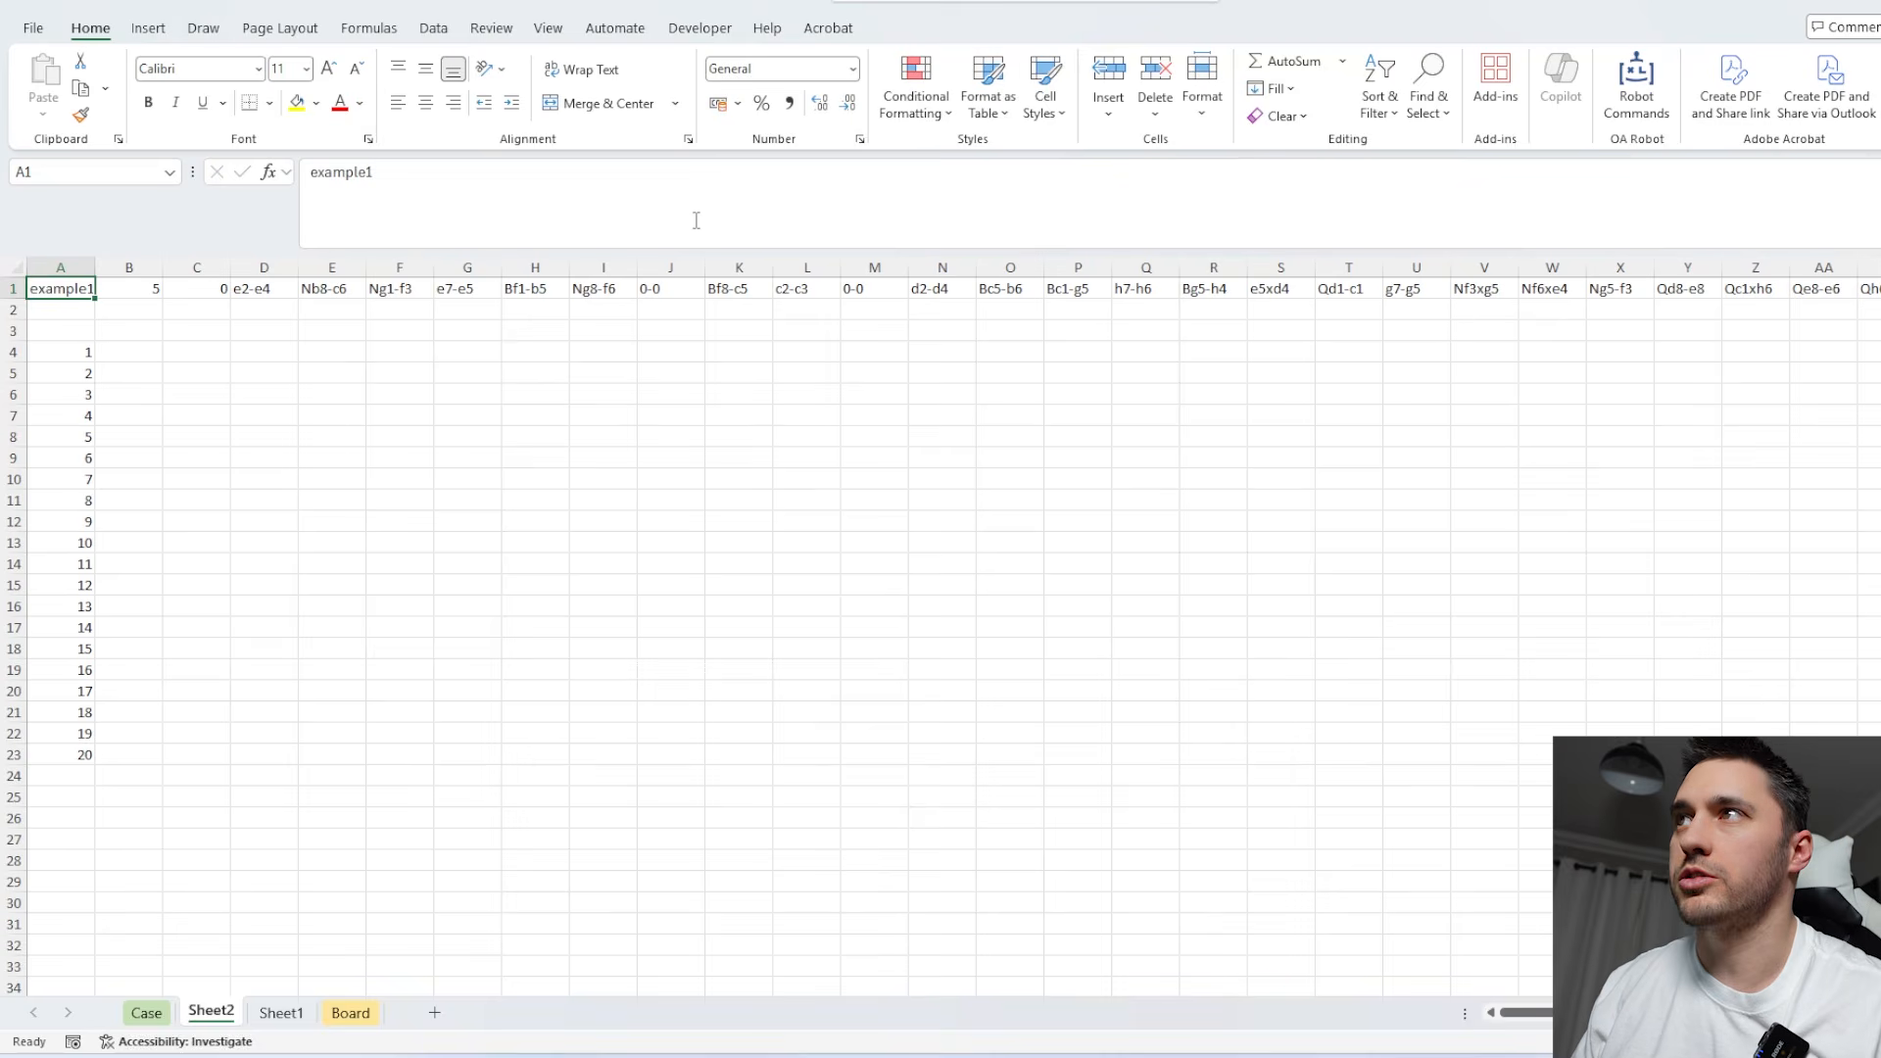
click(695, 220)
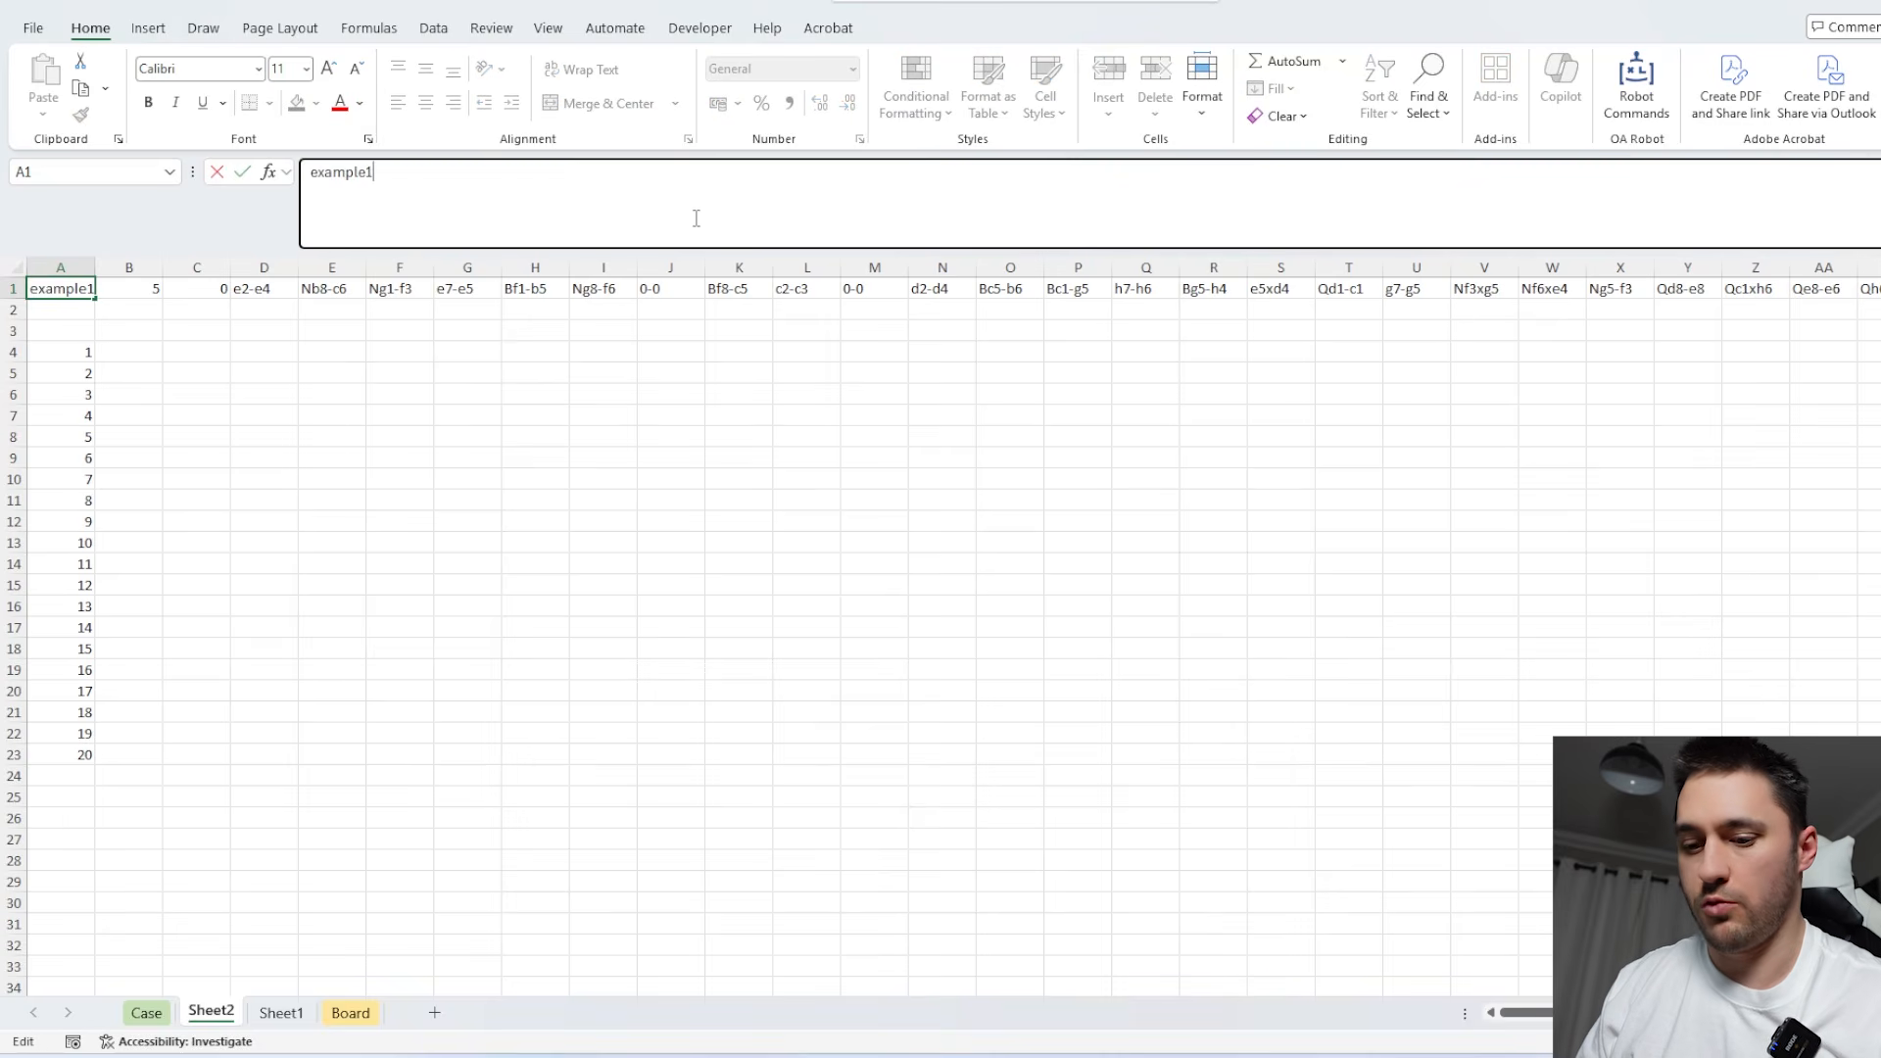
key(Return)
click(128, 293)
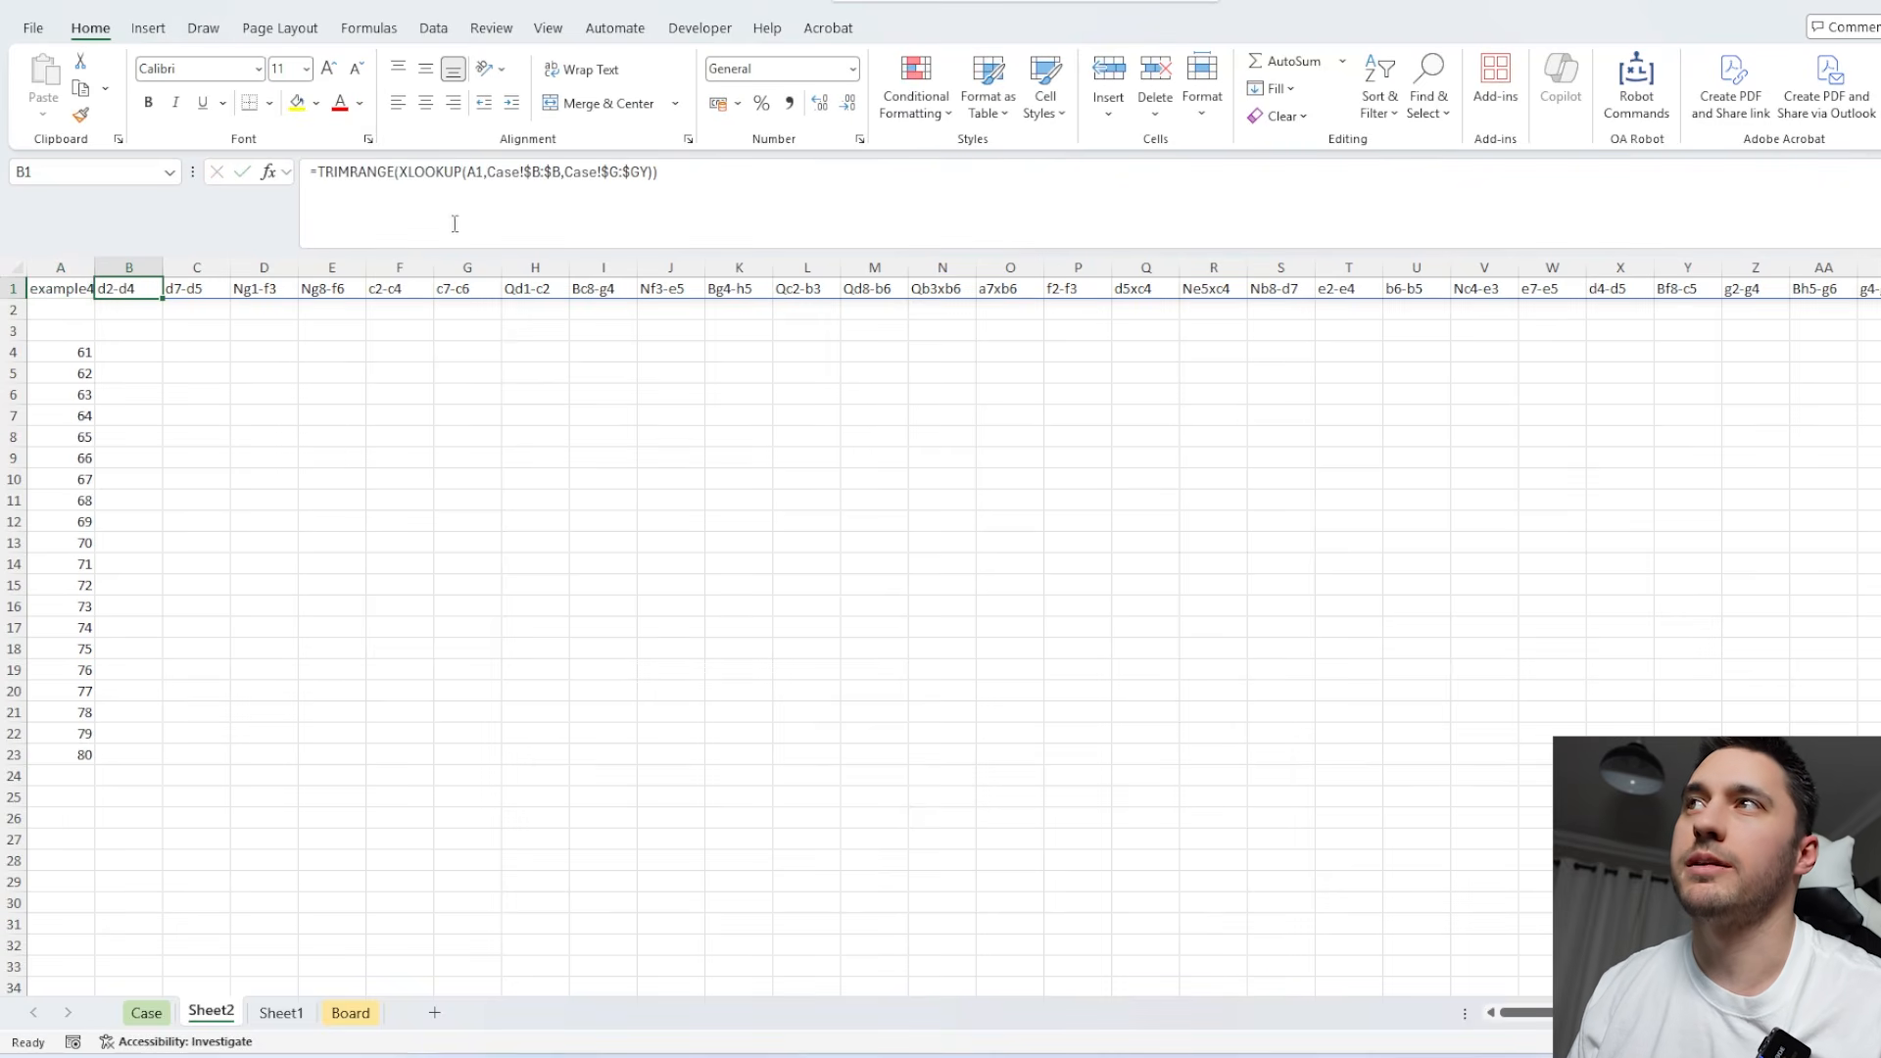
Check how far the move columns extend on the Case sheet and update the last return column in B1's TRIMRANGE(XLOOKUP) formula.
click(503, 172)
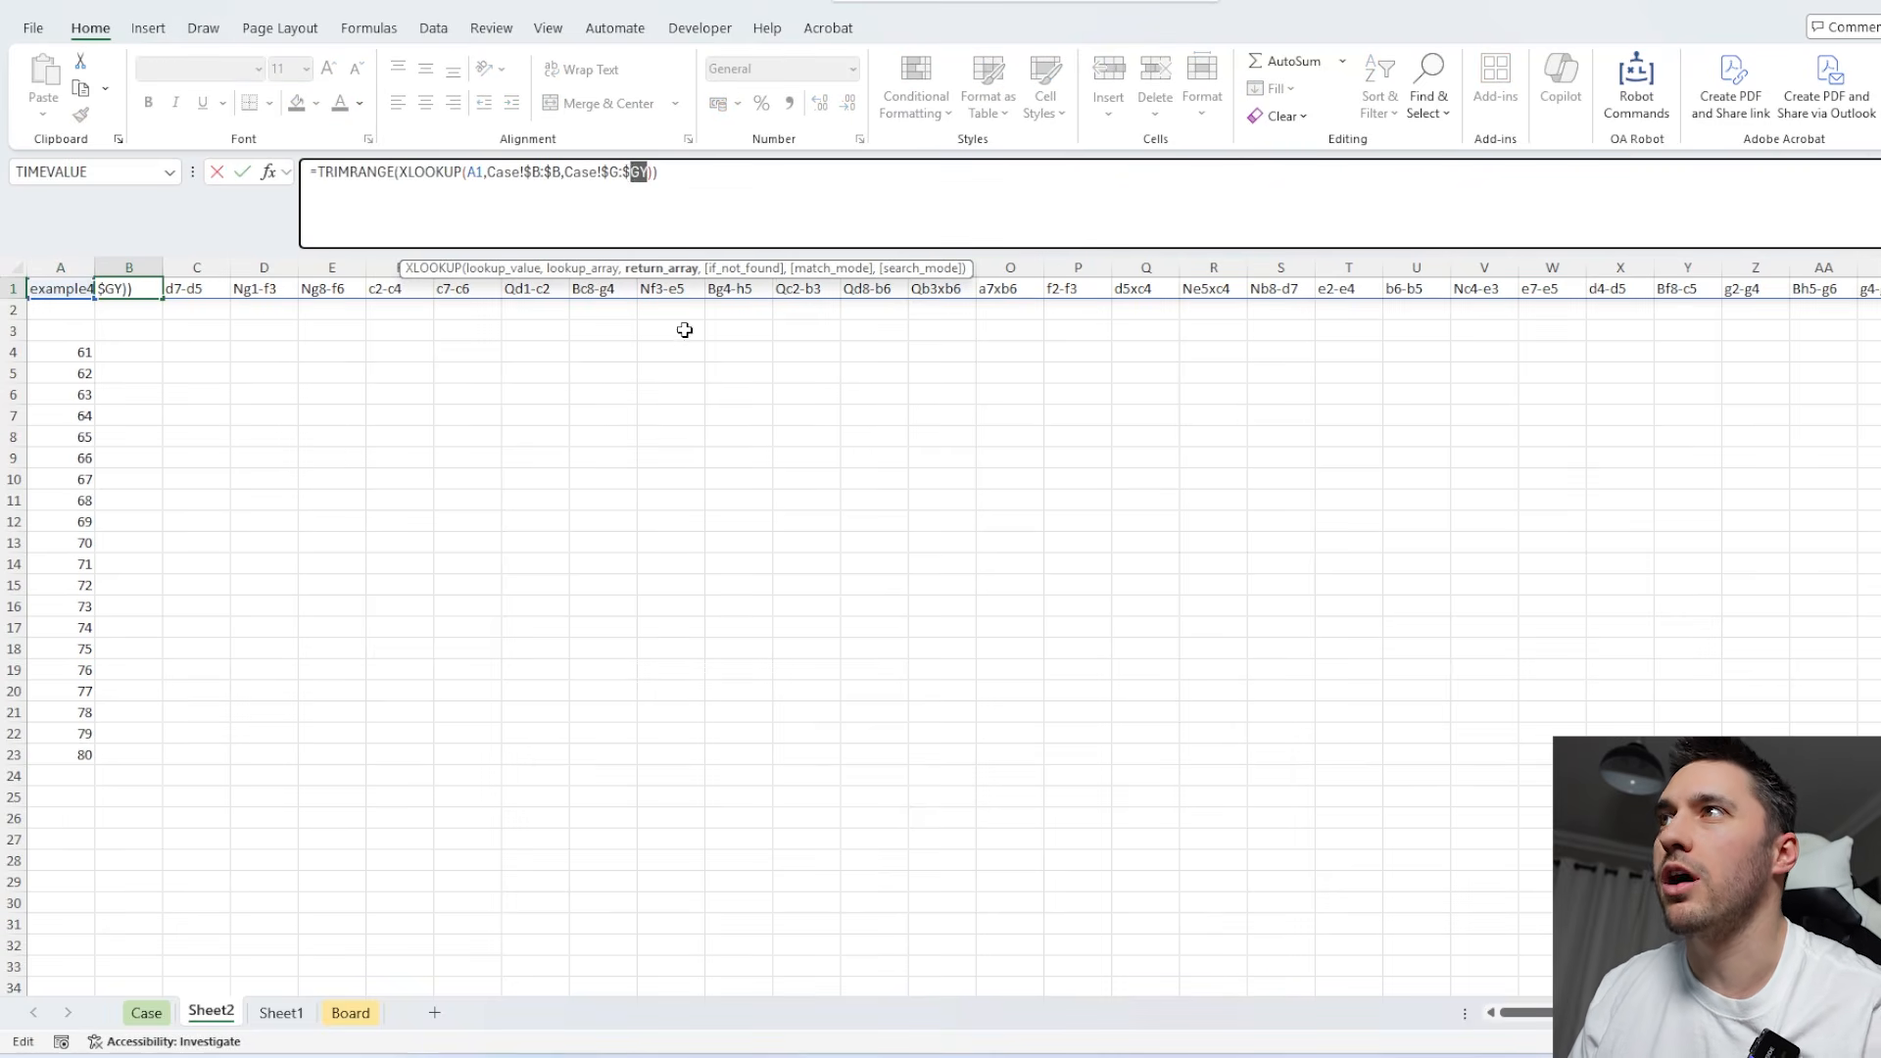
key(Escape)
click(146, 1014)
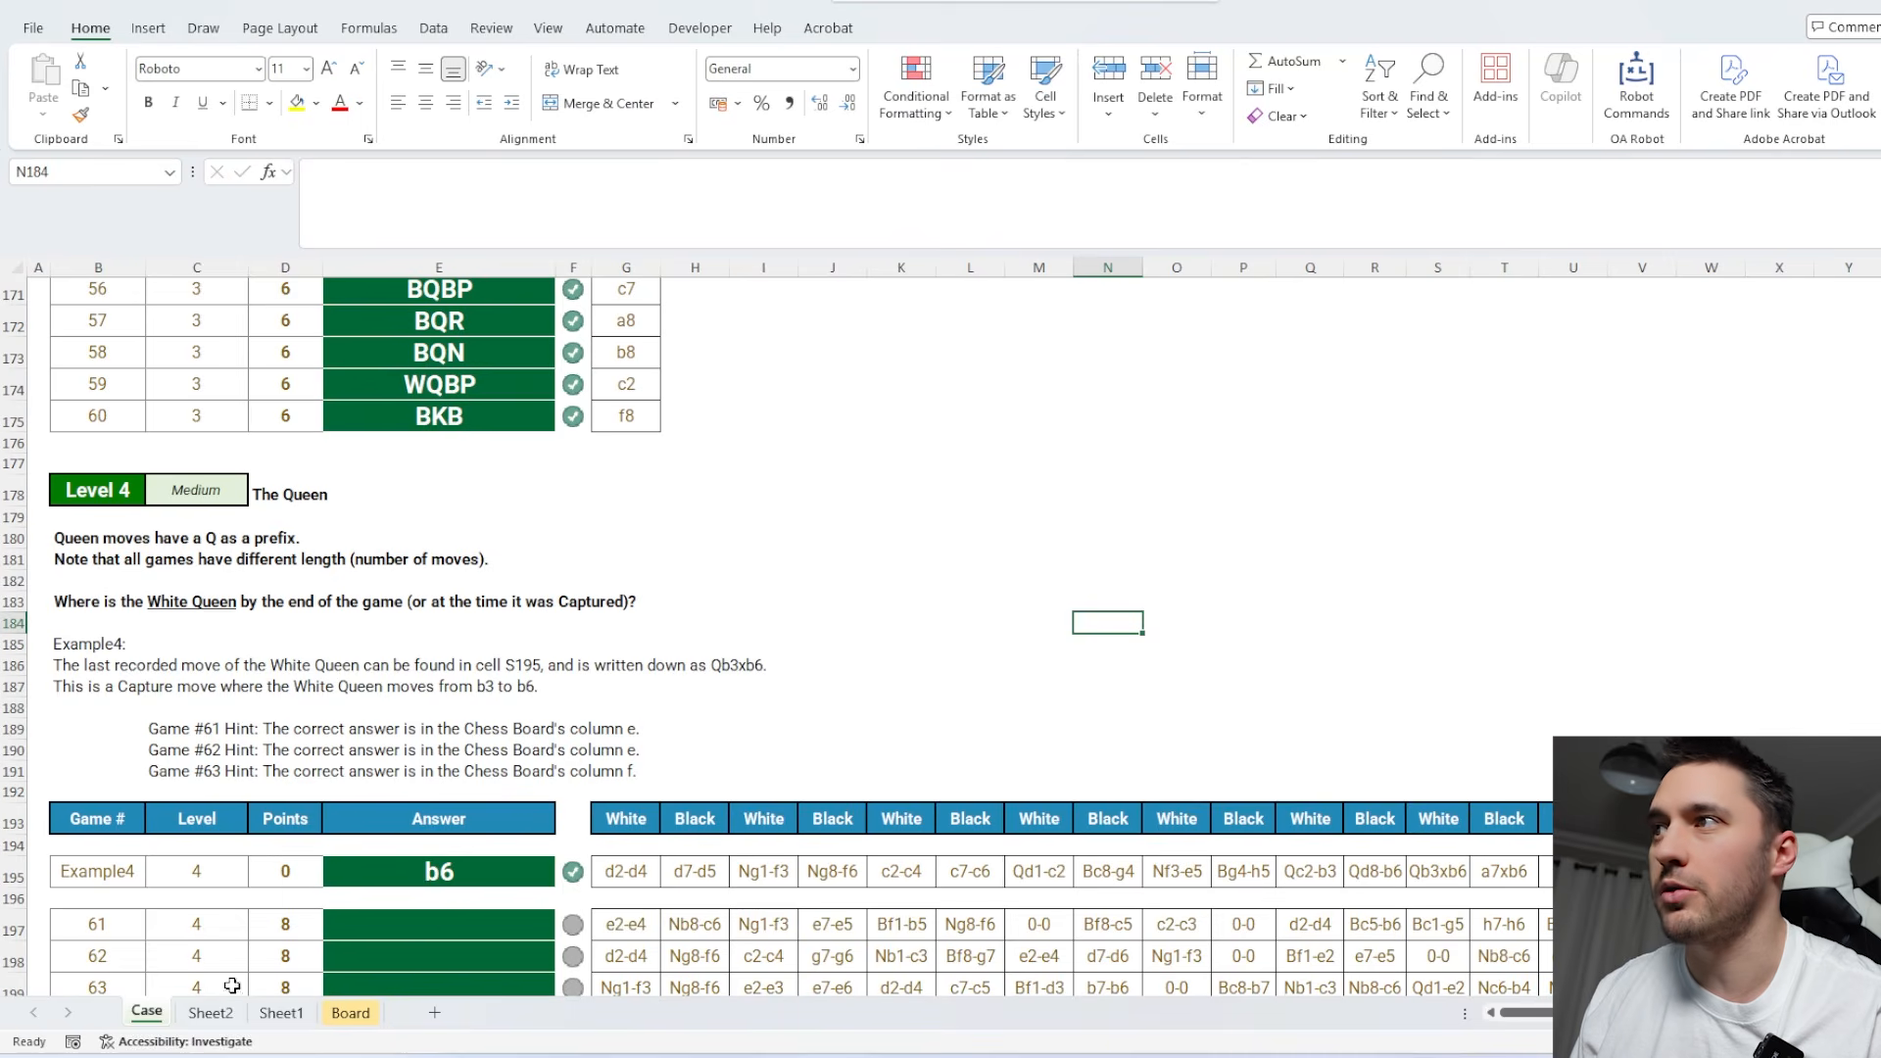
click(646, 824)
key(ctrl+Right)
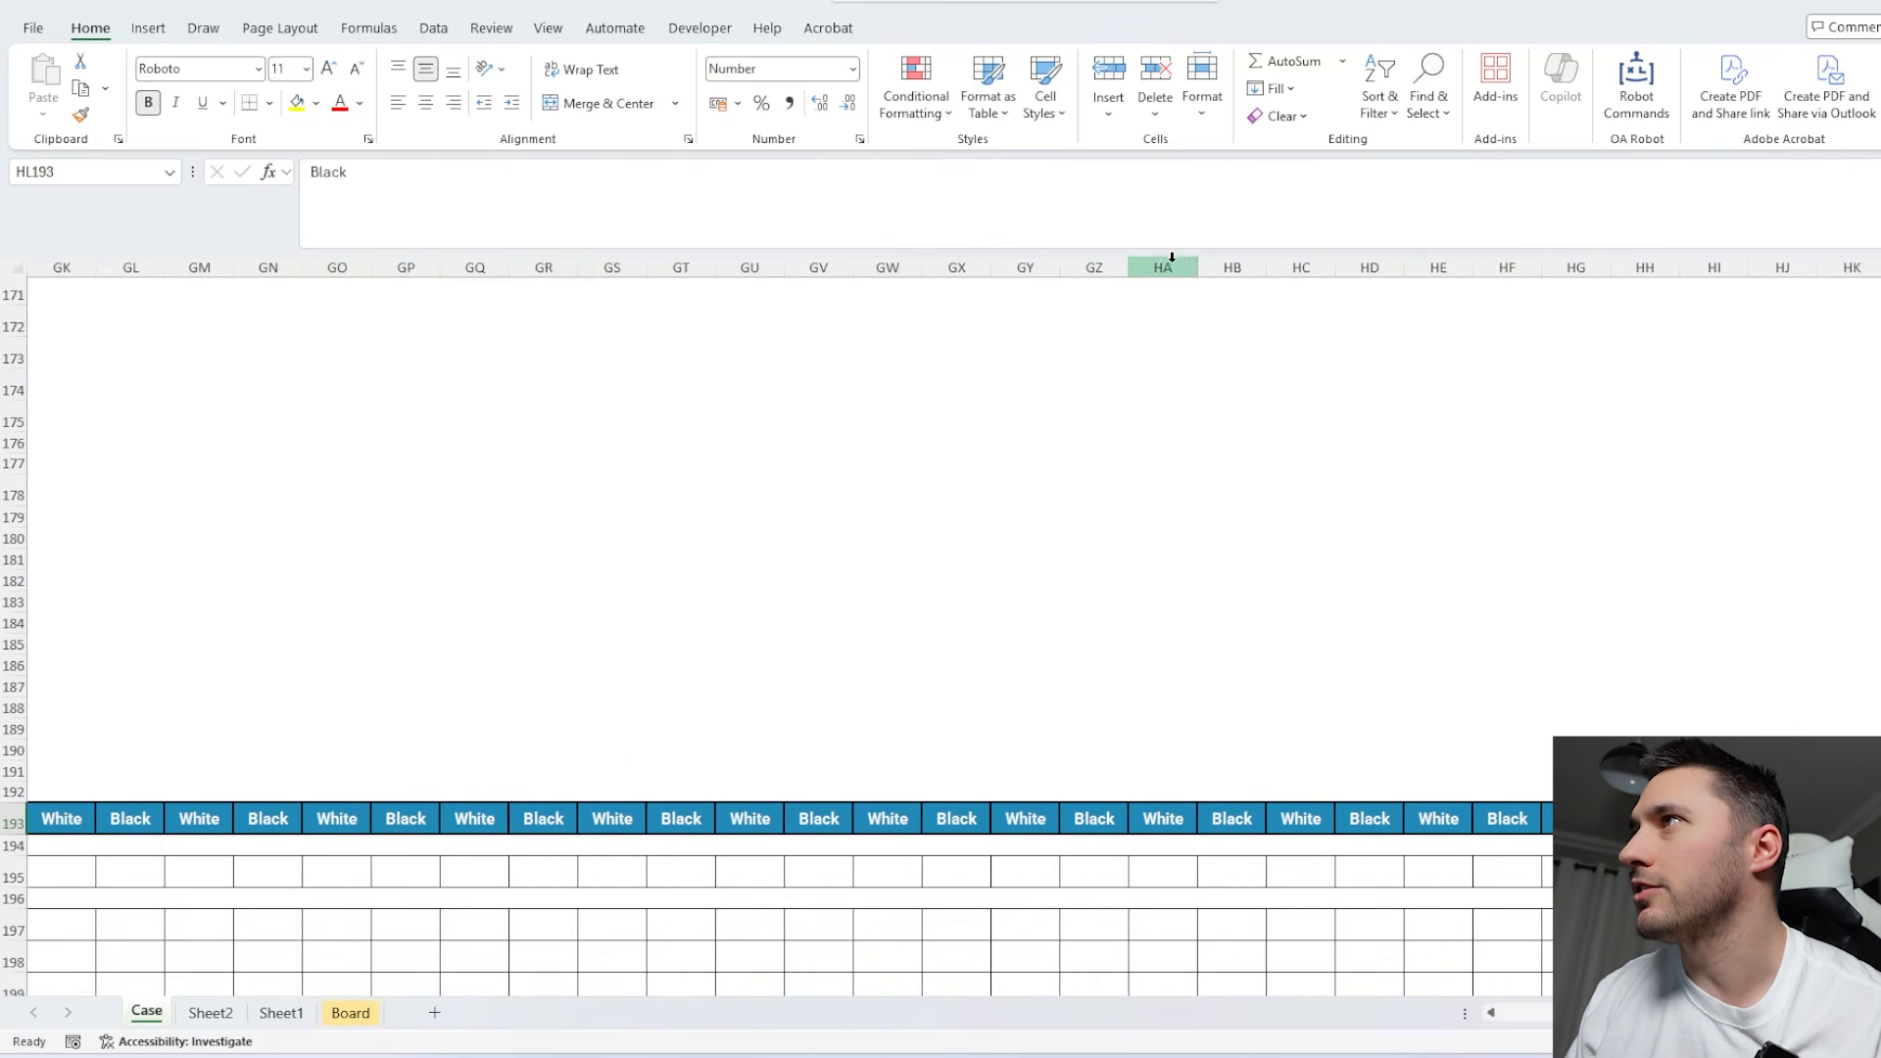
scroll(784, 637, down, 20)
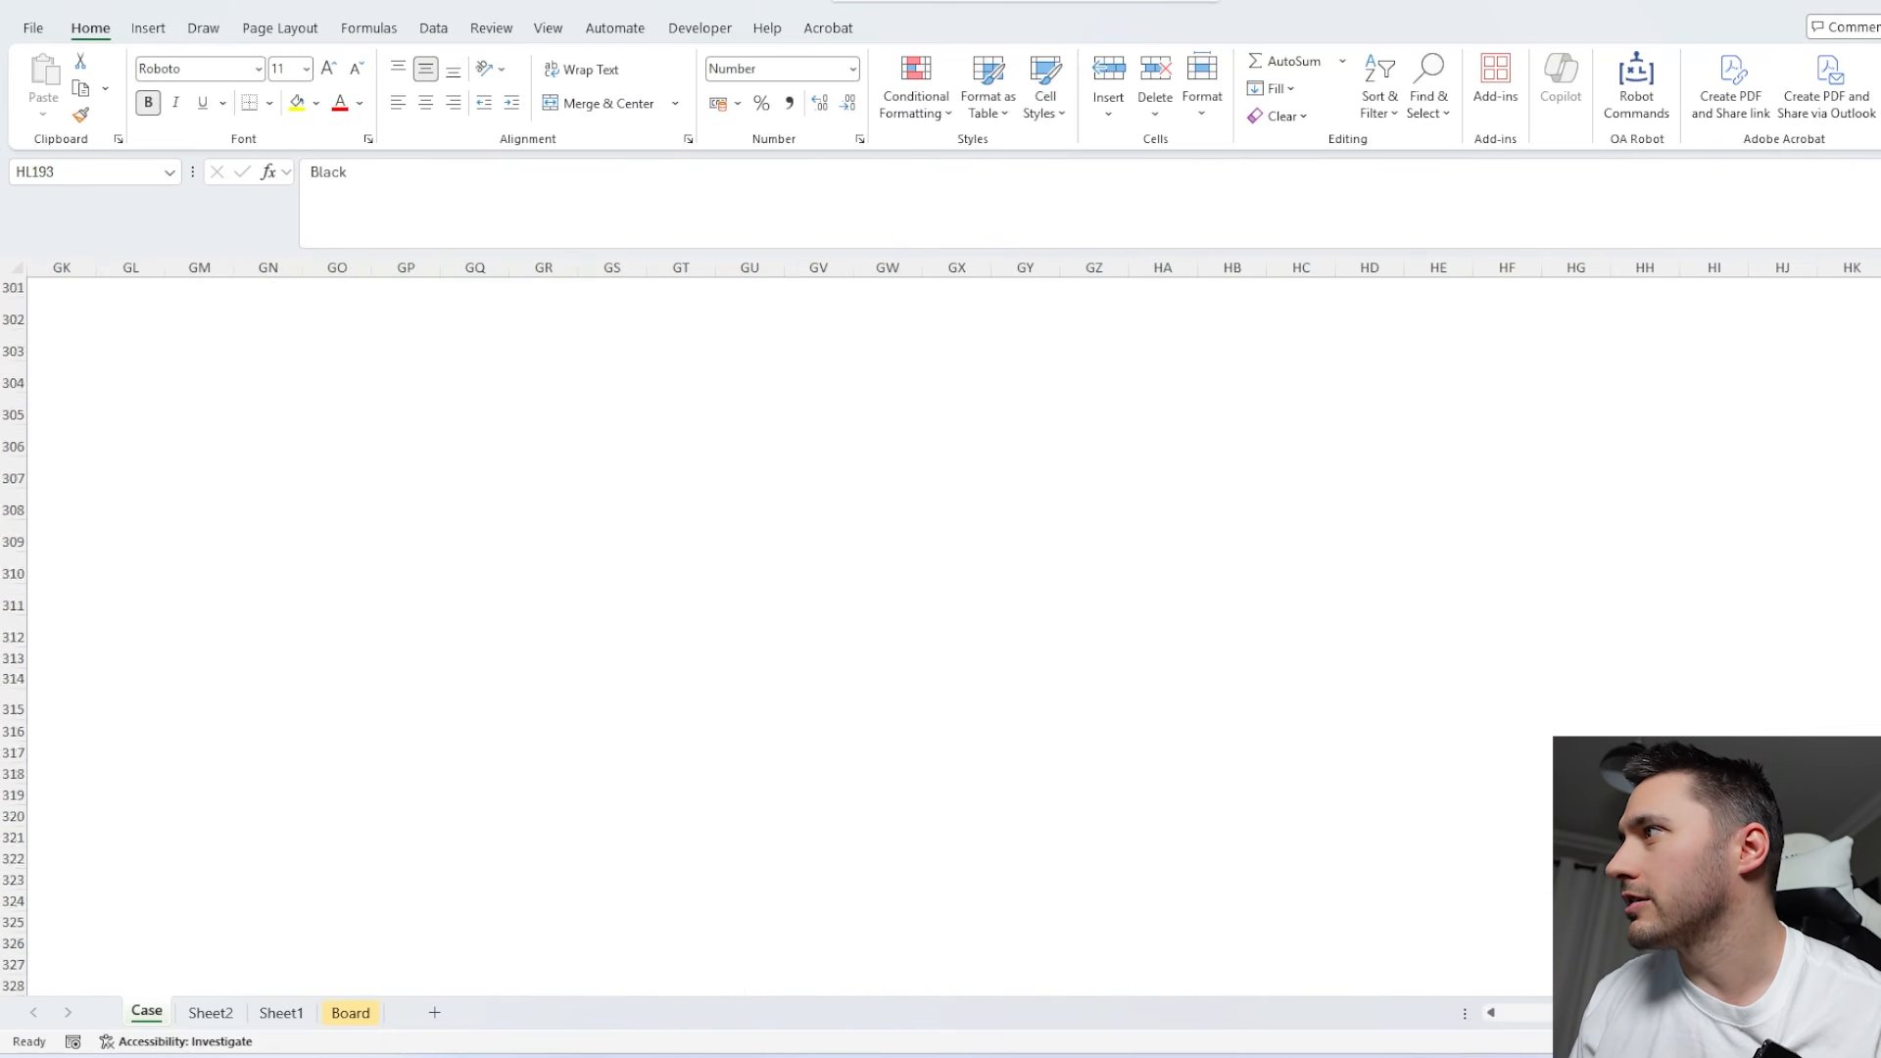
click(1571, 337)
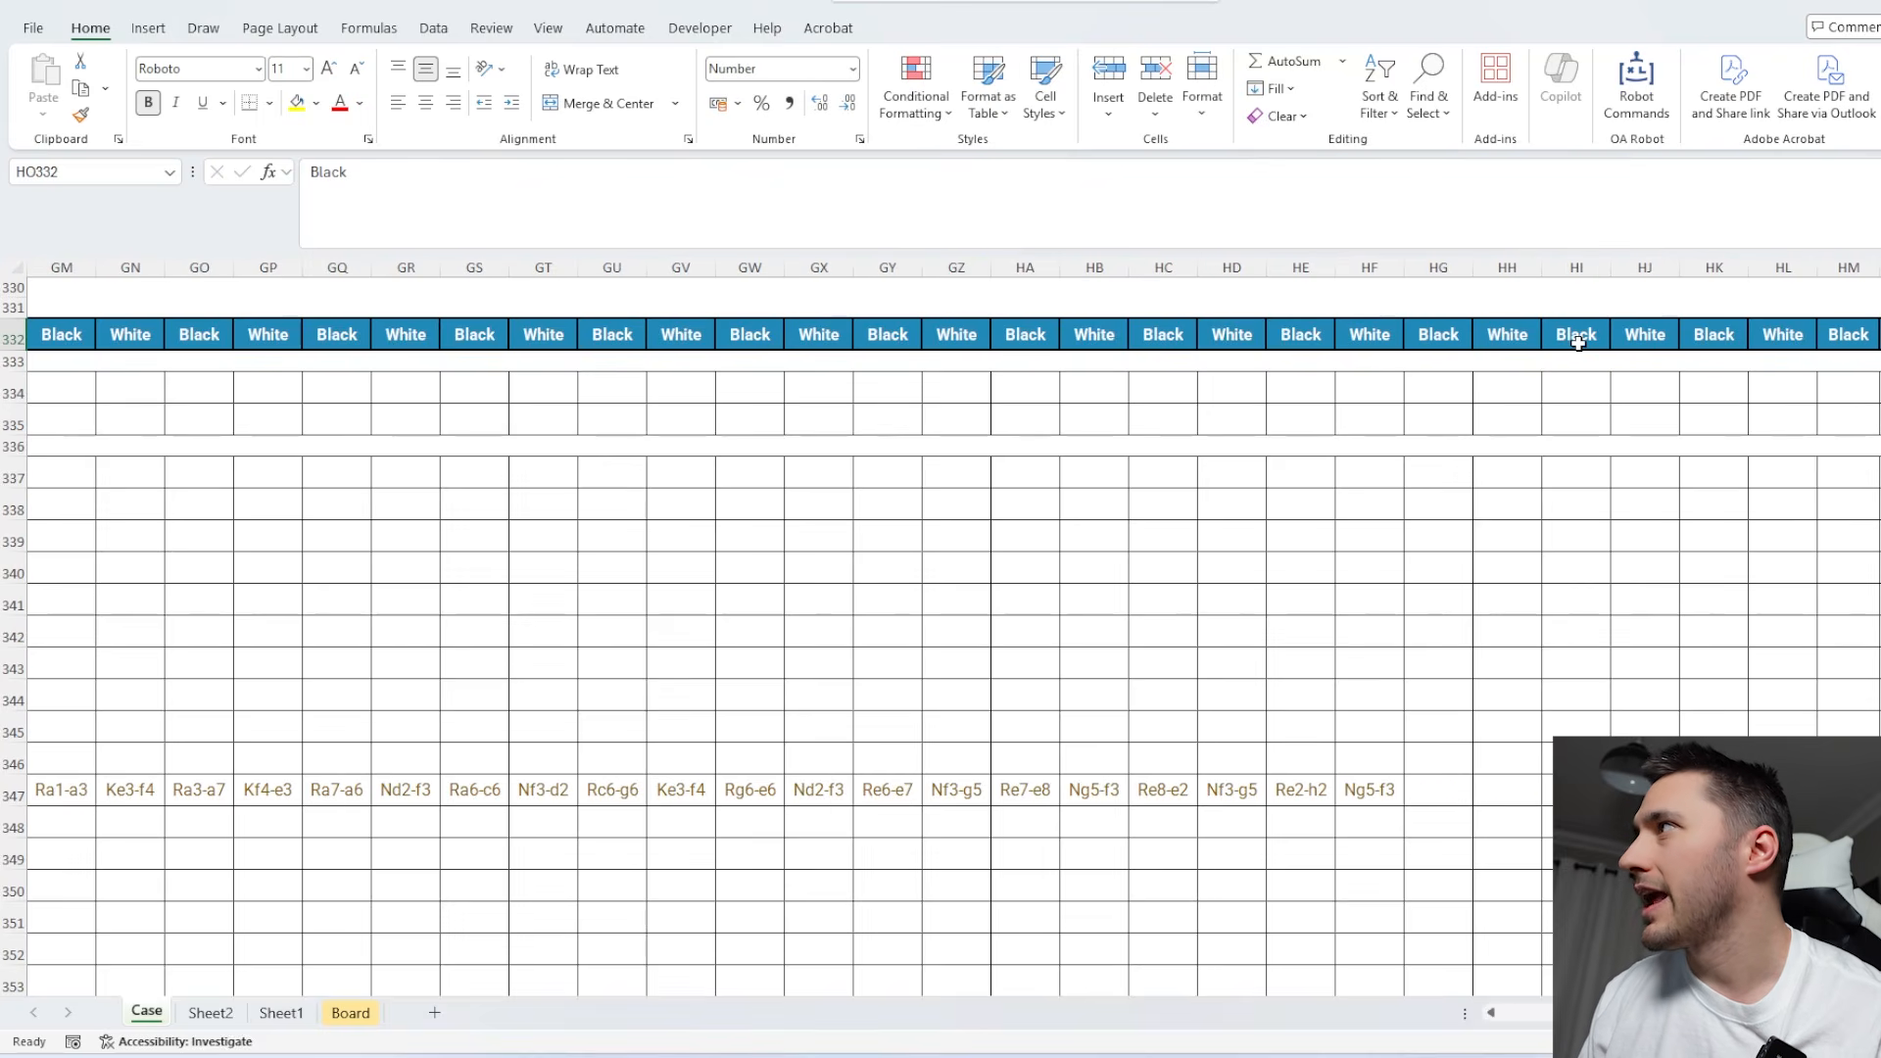
key(ctrl+Left)
click(211, 1009)
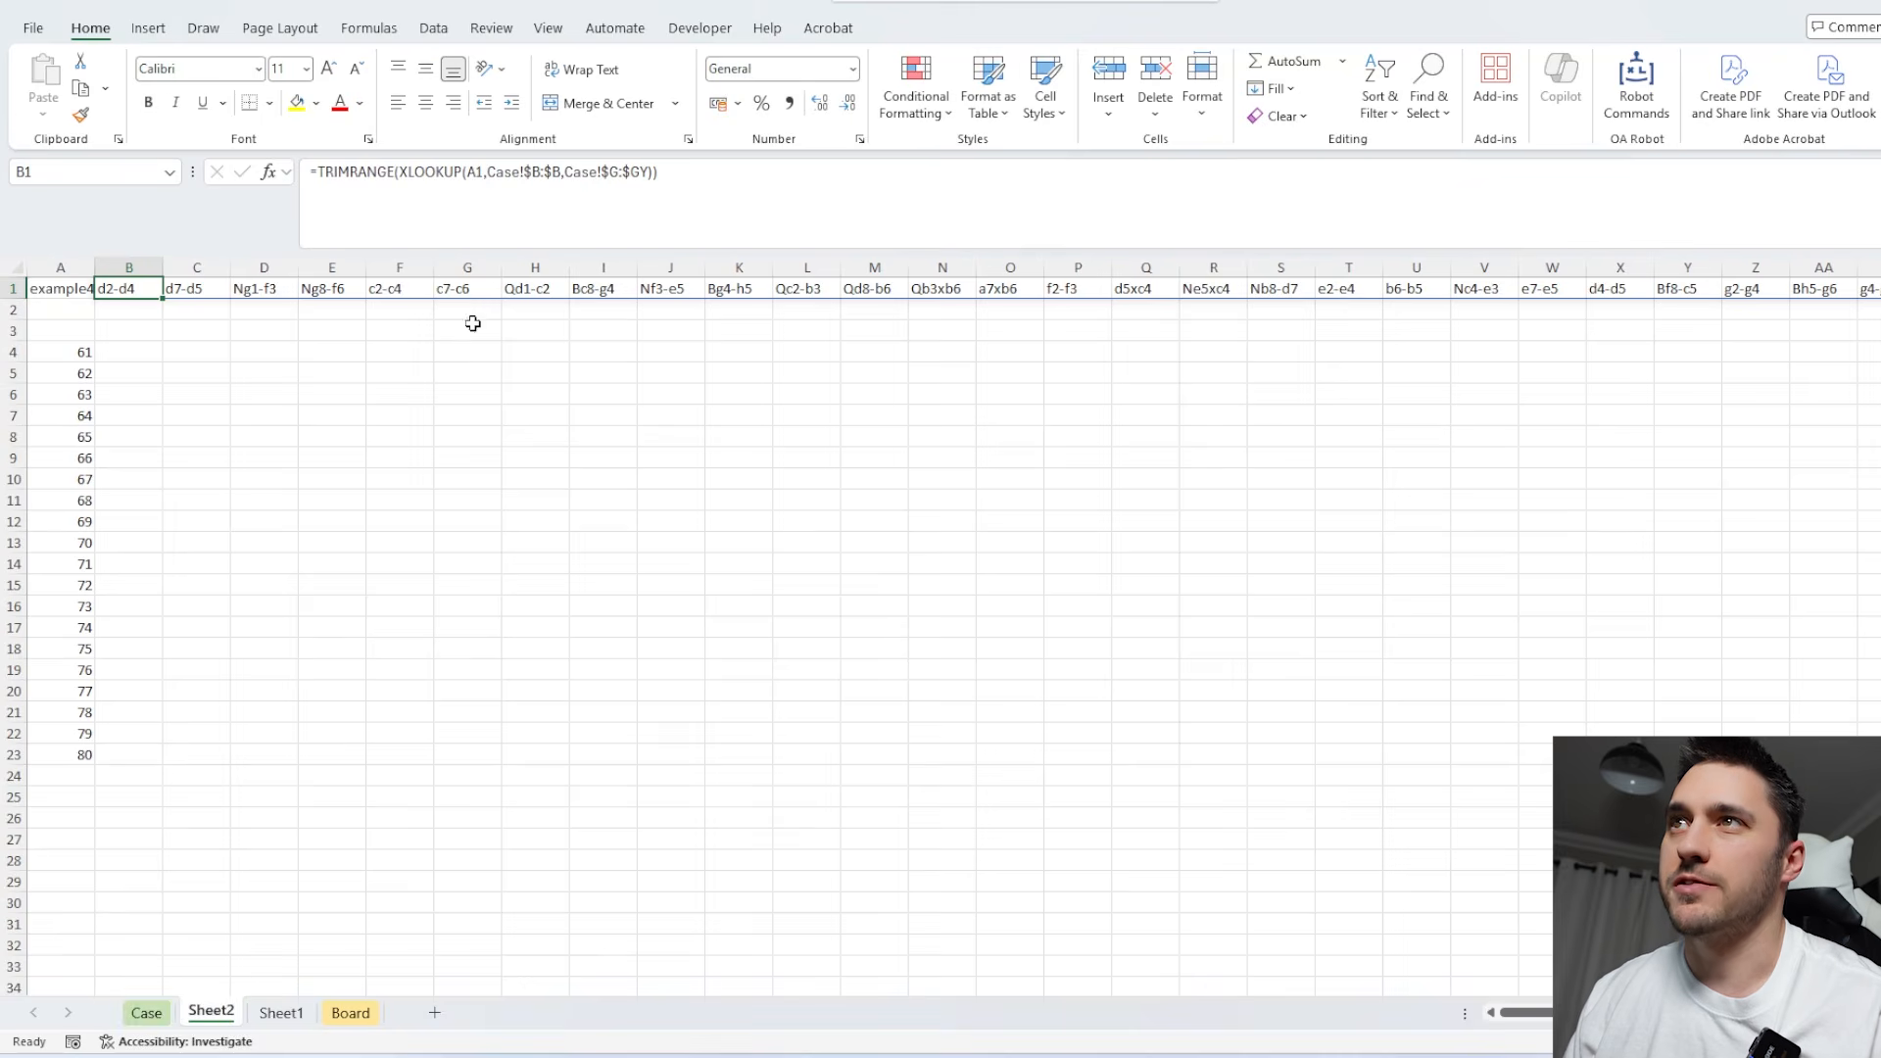
click(648, 174)
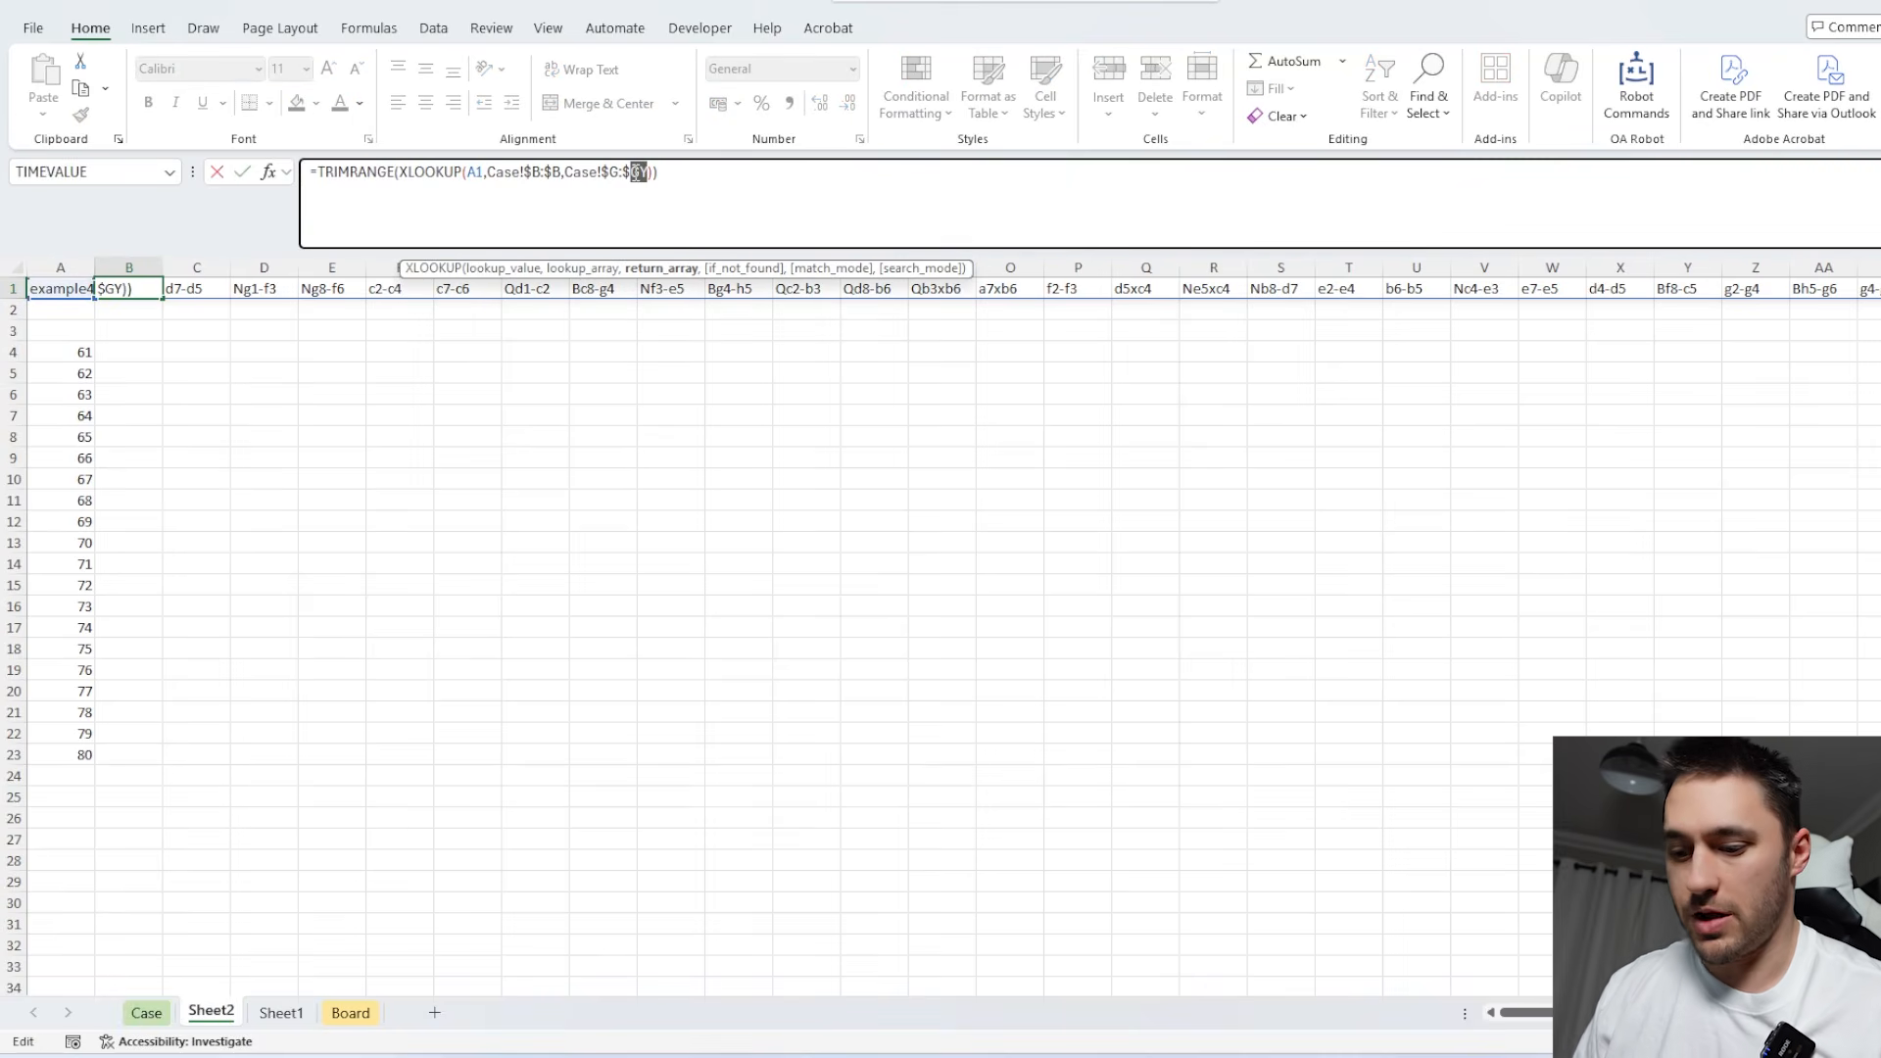
key(Return)
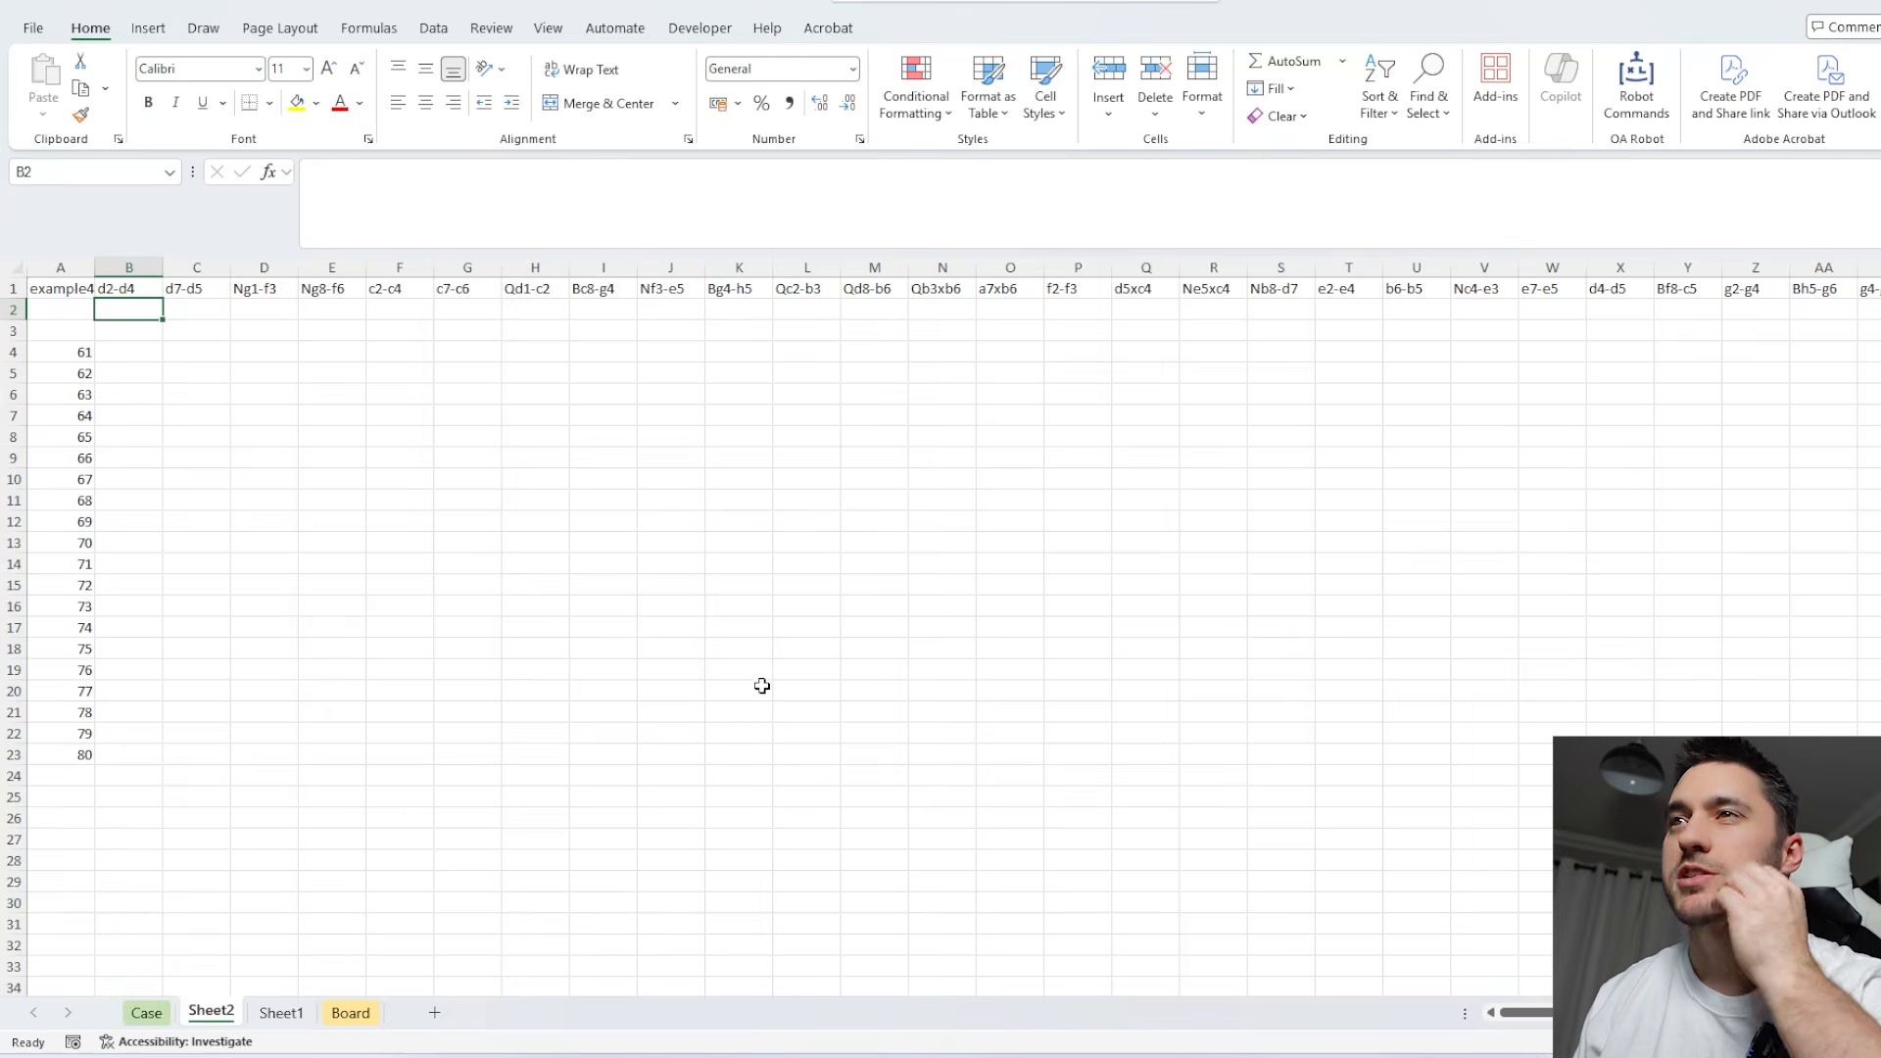
Examine the formulas in A4 and A5 that generate the Level 4 game numbers.
click(82, 352)
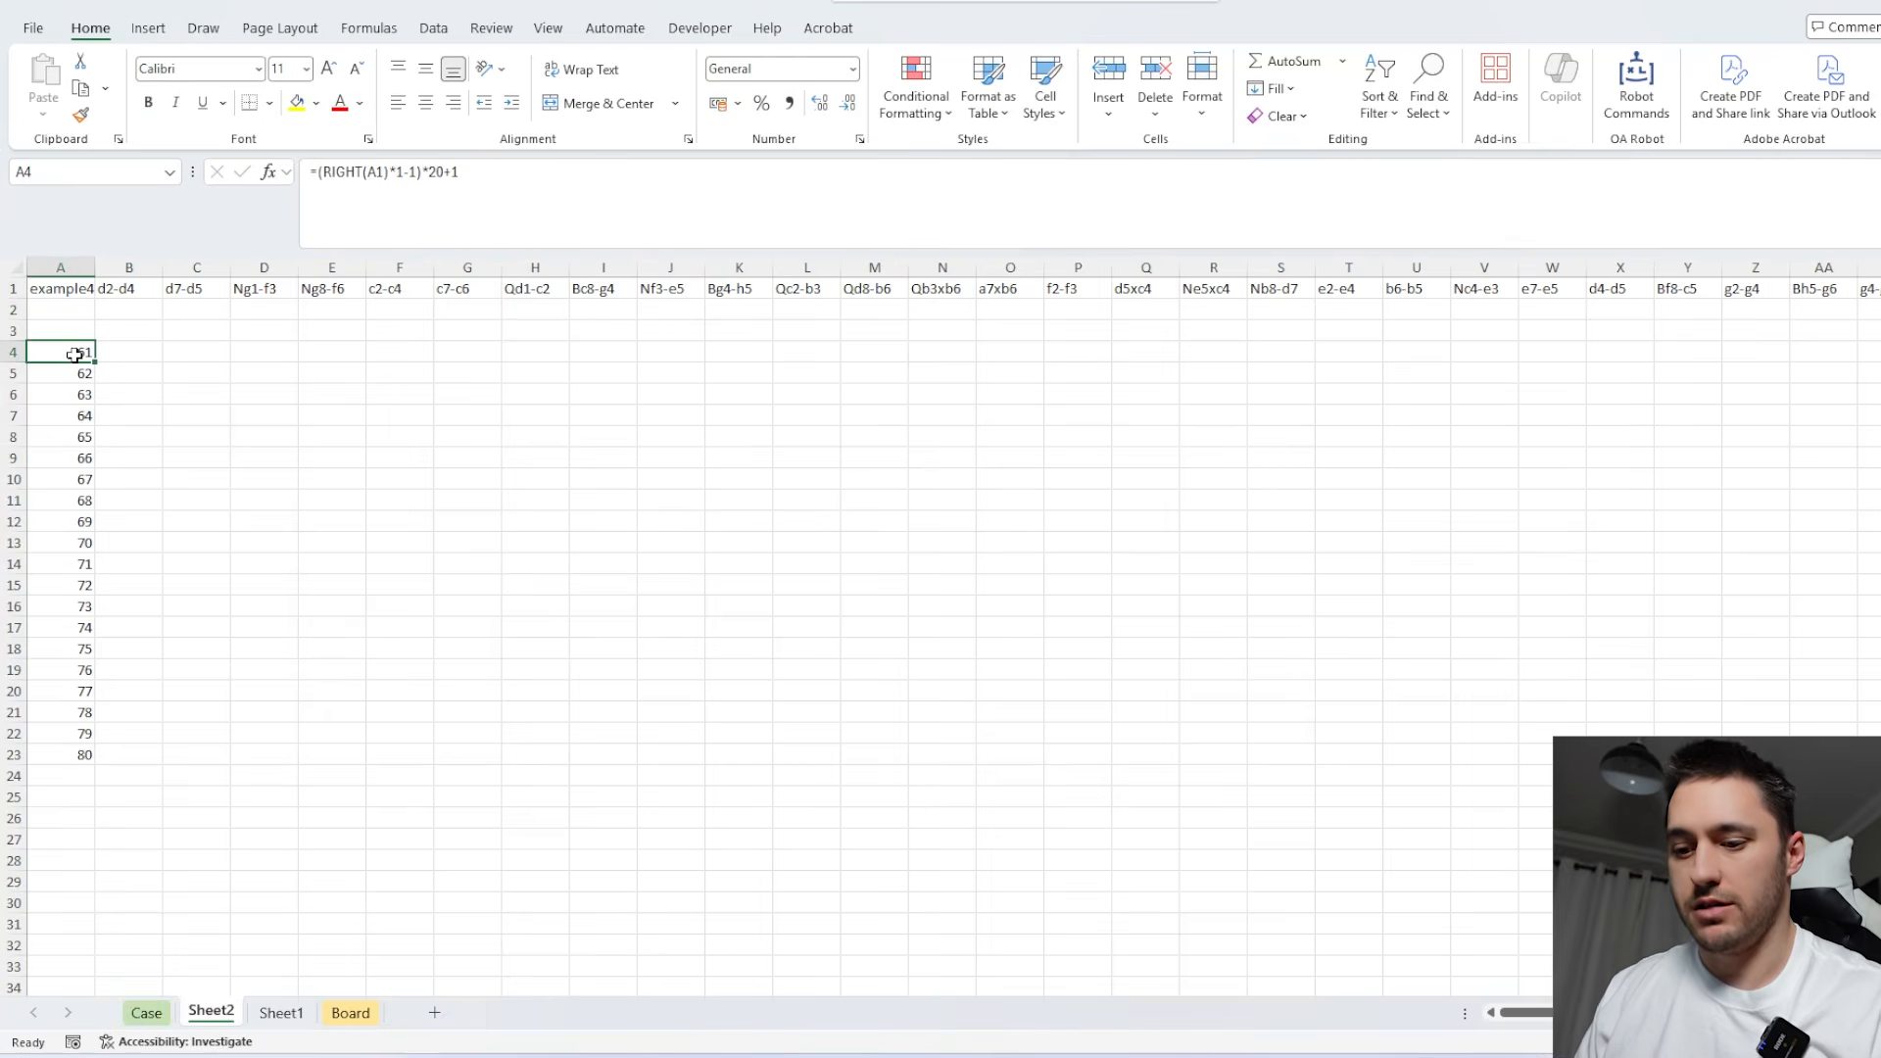
click(82, 373)
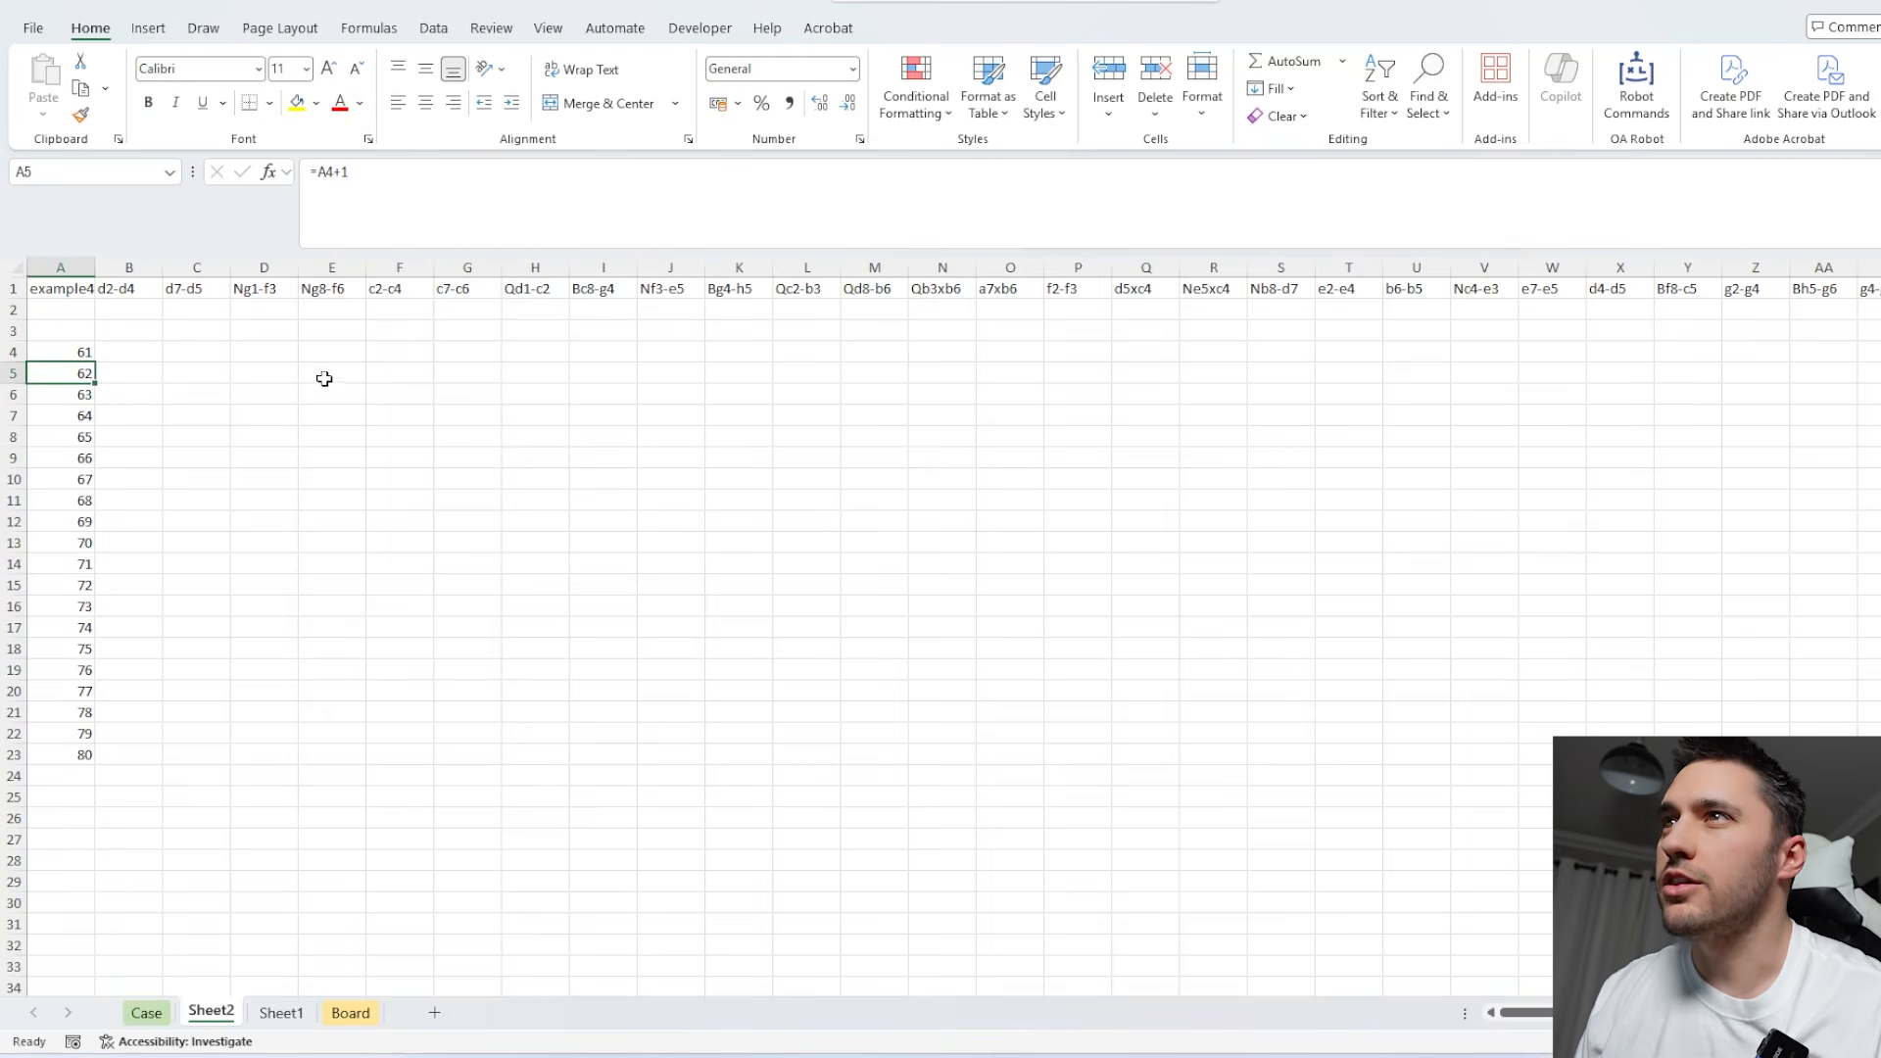
click(269, 374)
key(Down)
key(Down)
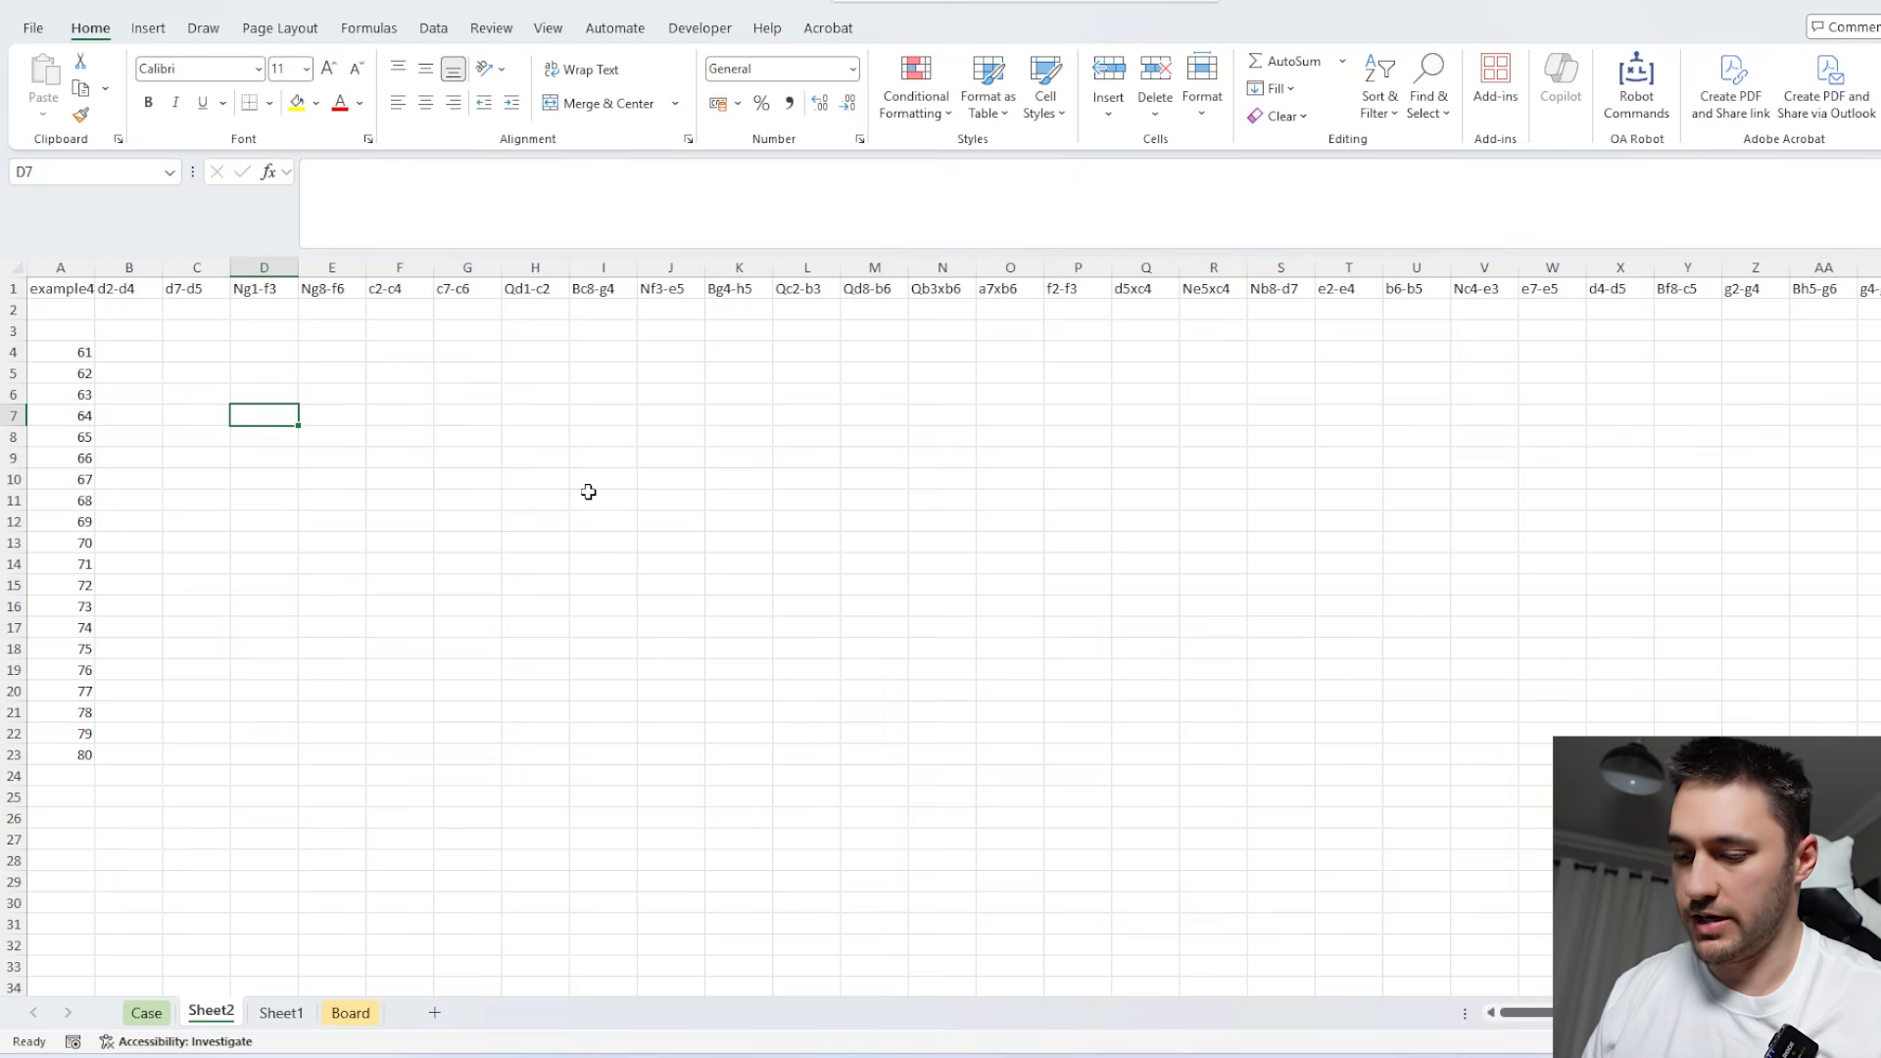
Examine the Level 6 and Level 7 sections on the Case sheet, checking the layout of the Level 7 move columns.
click(146, 1012)
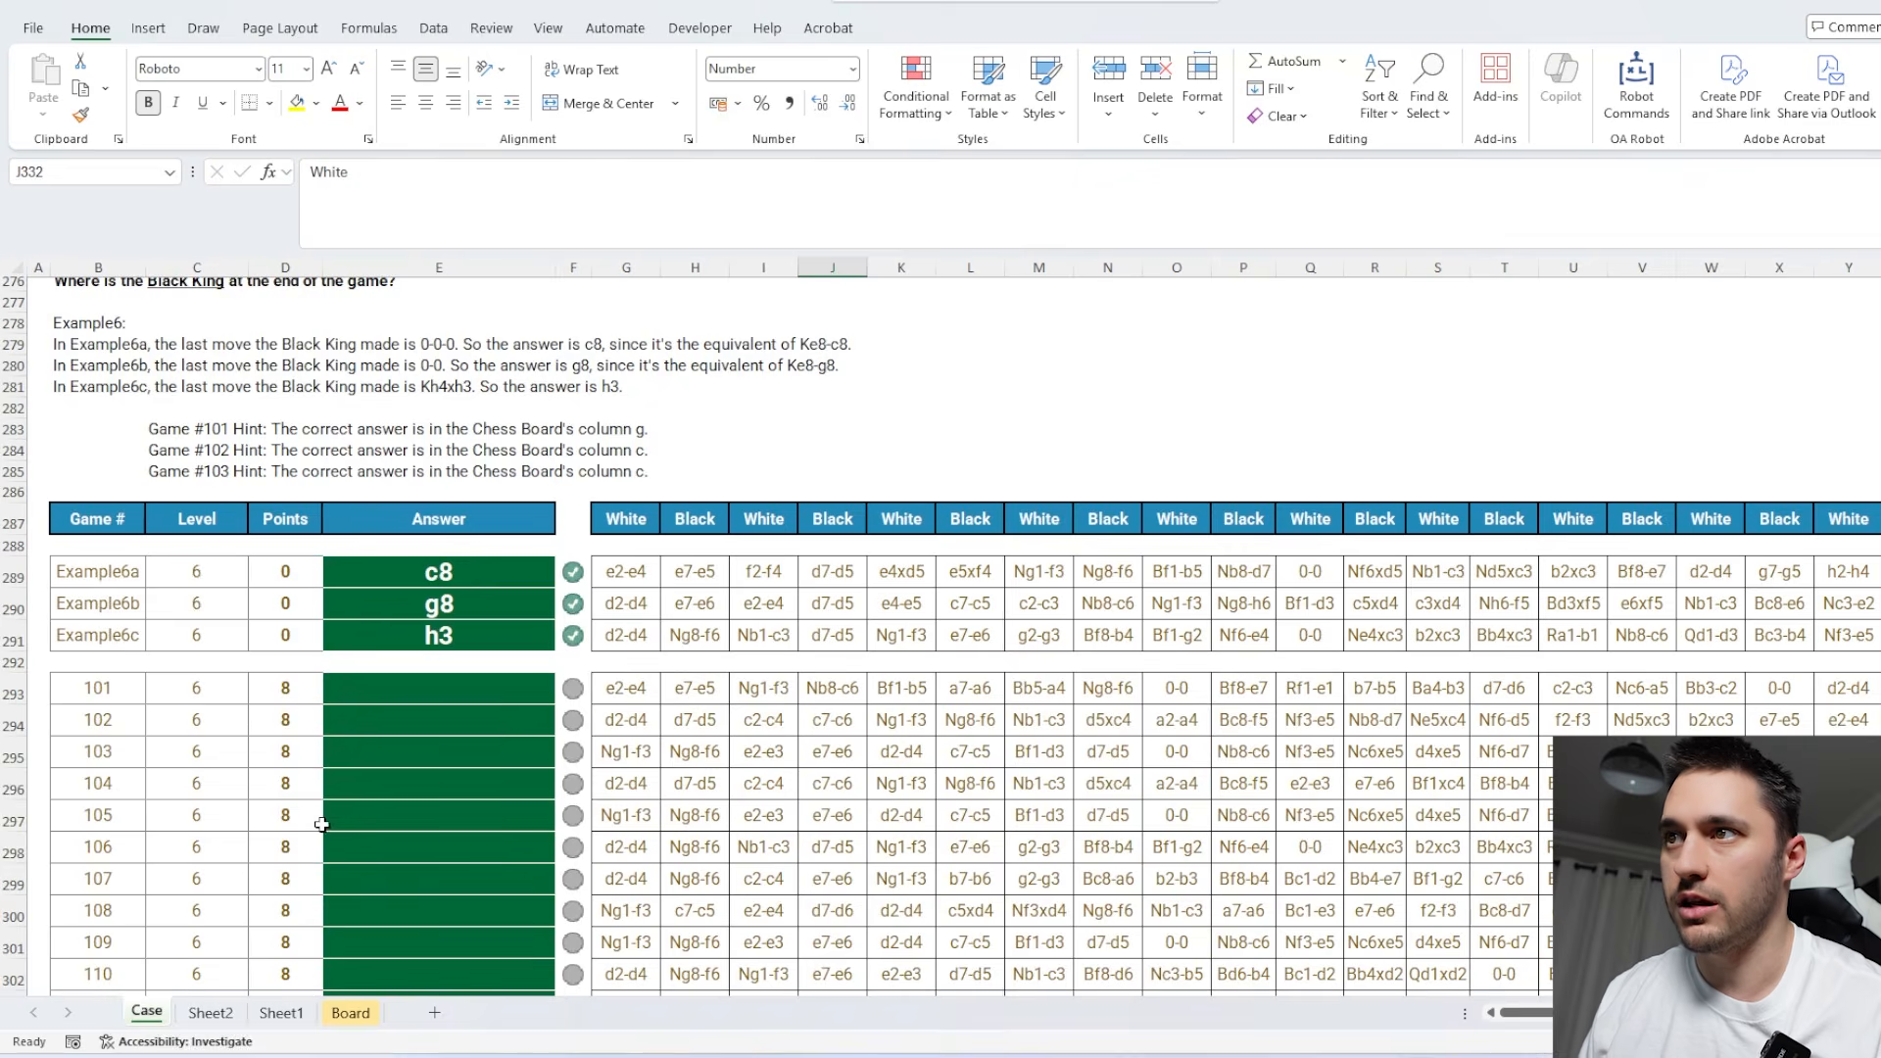
scroll(568, 764, down, 8)
scroll(581, 723, up, 8)
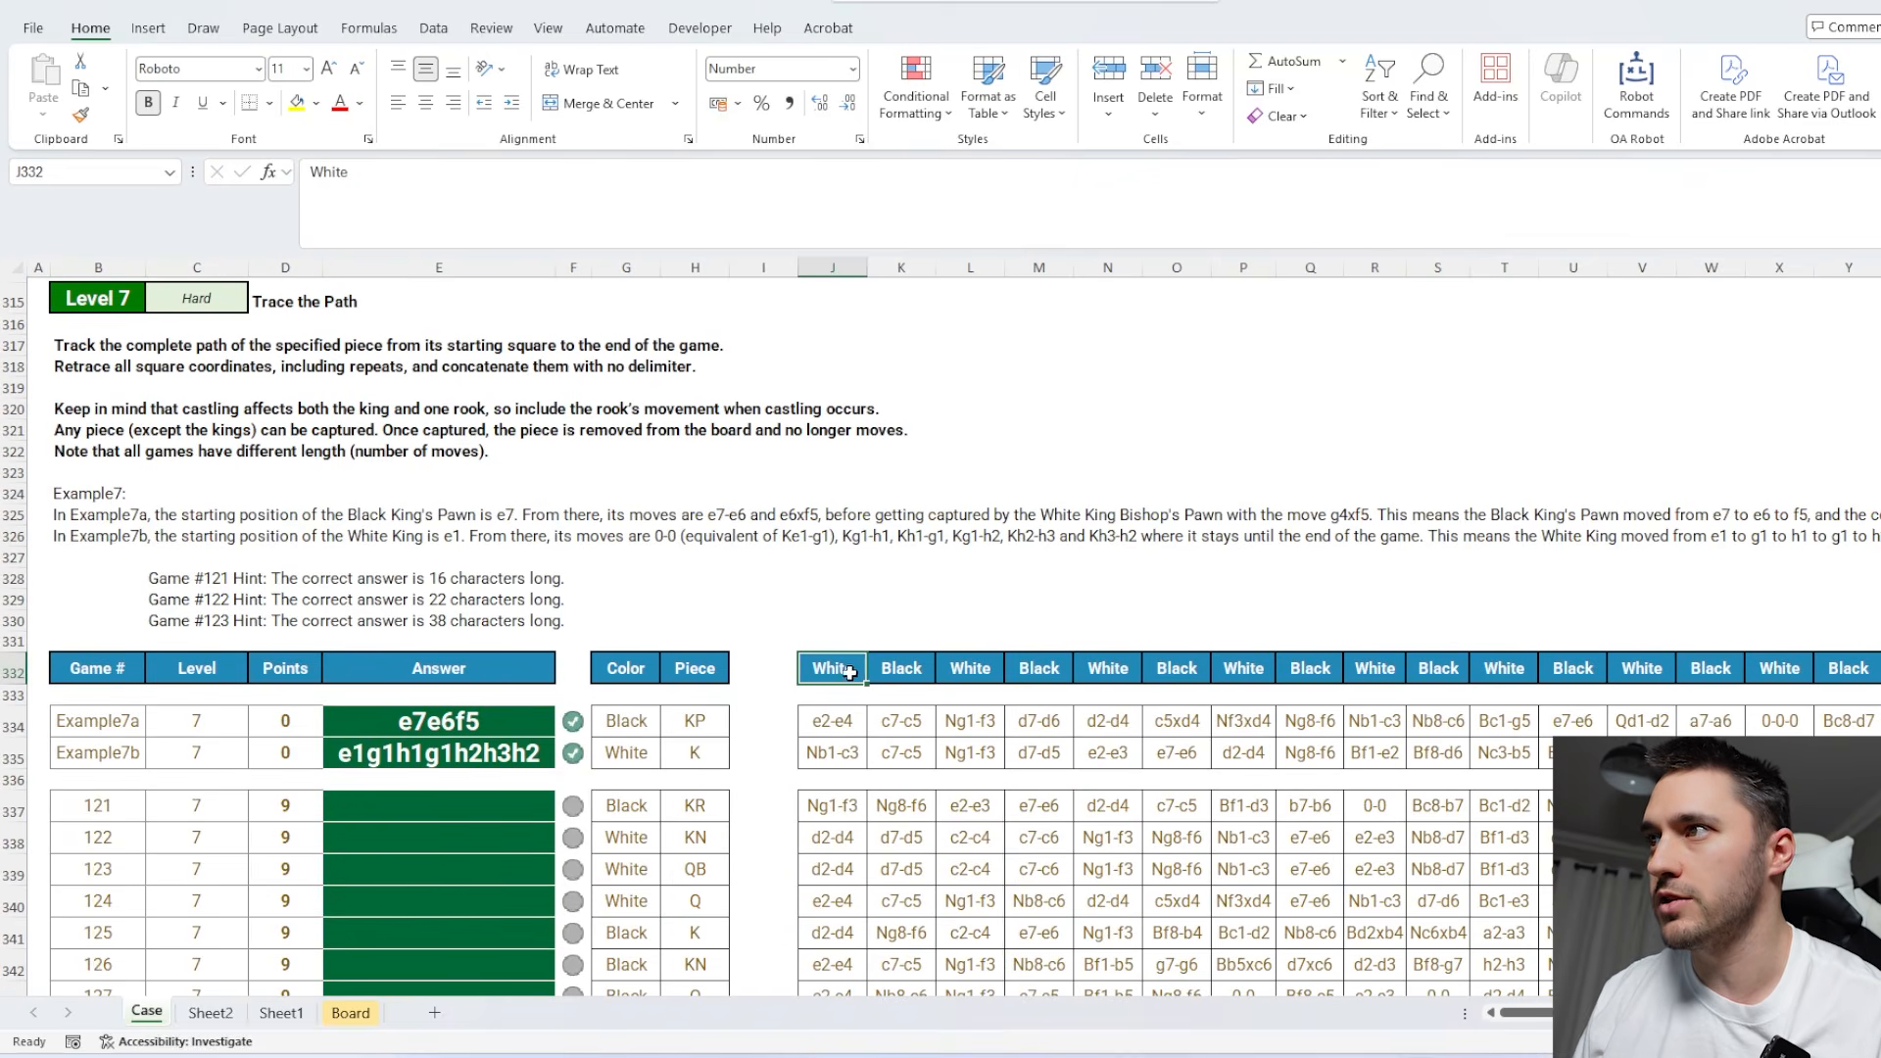
key(ctrl+shift+Right)
key(ctrl+Left)
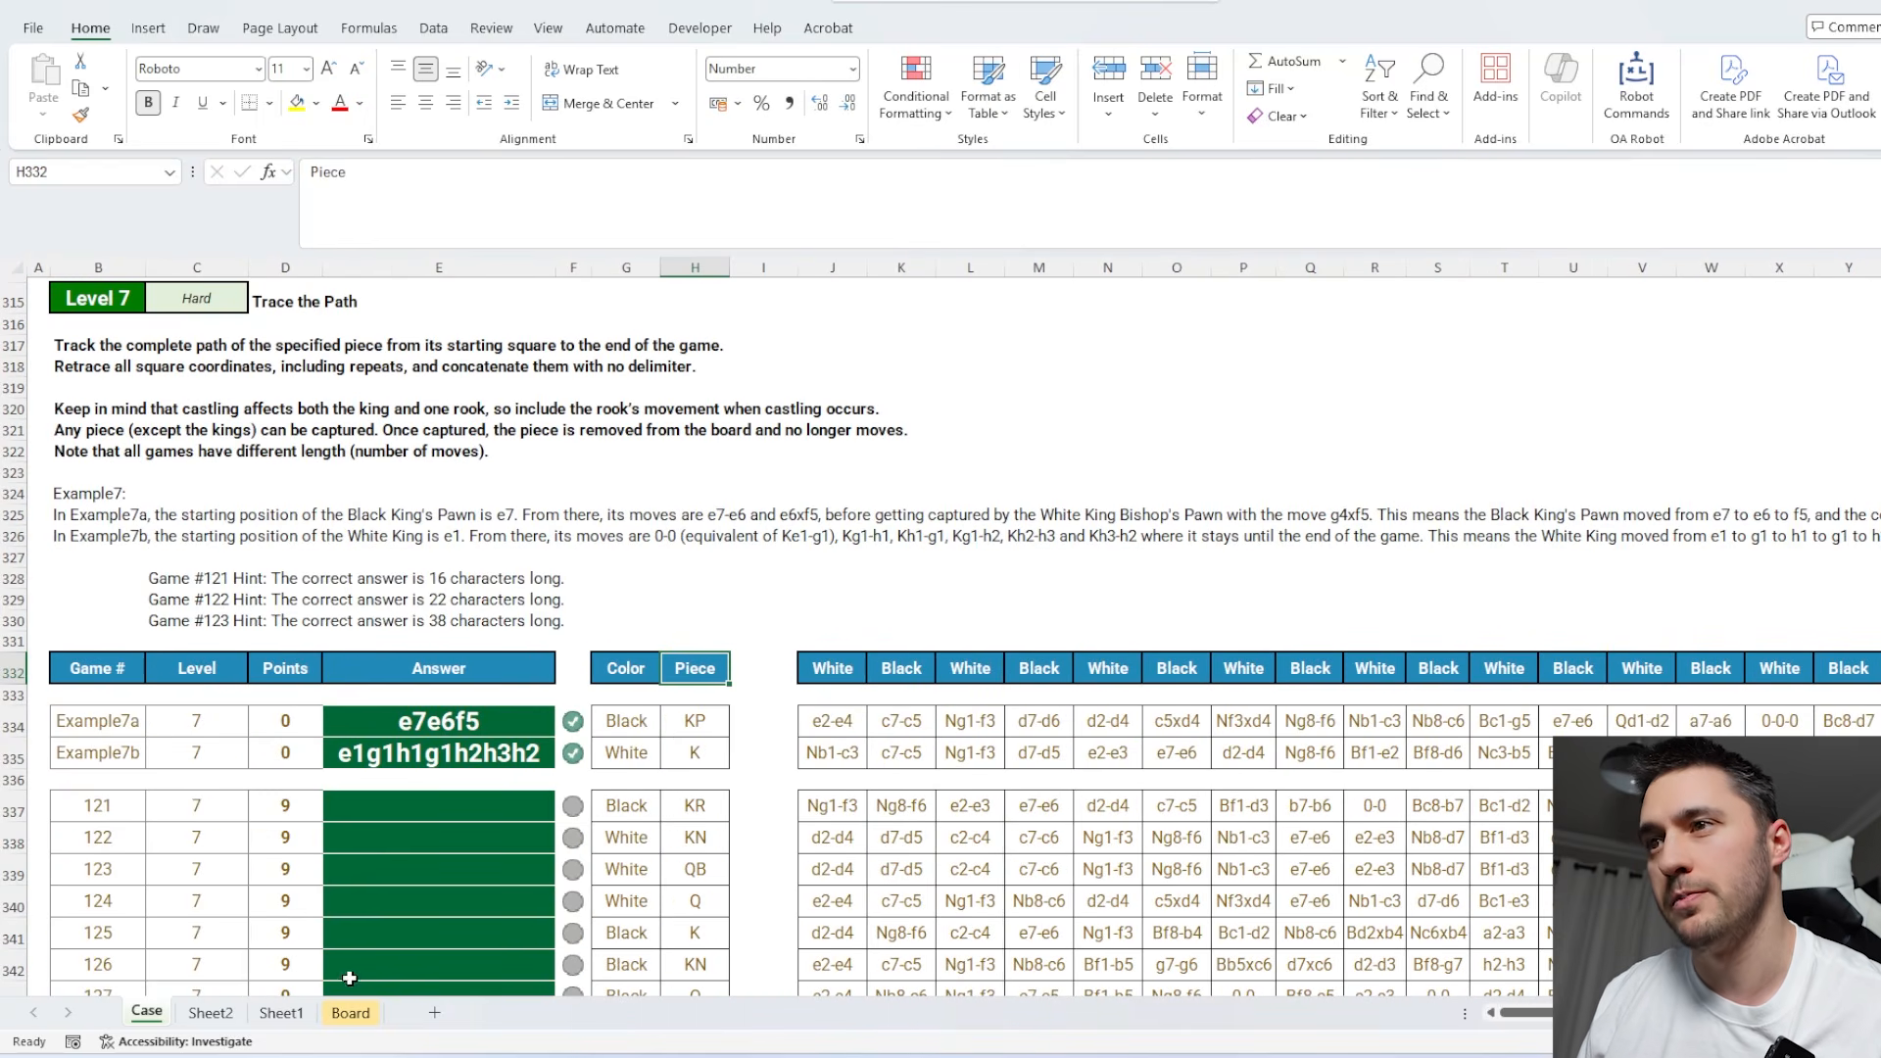
Number the moves down from D7 on Sheet2 with =SEQUENCE(200).
click(209, 1013)
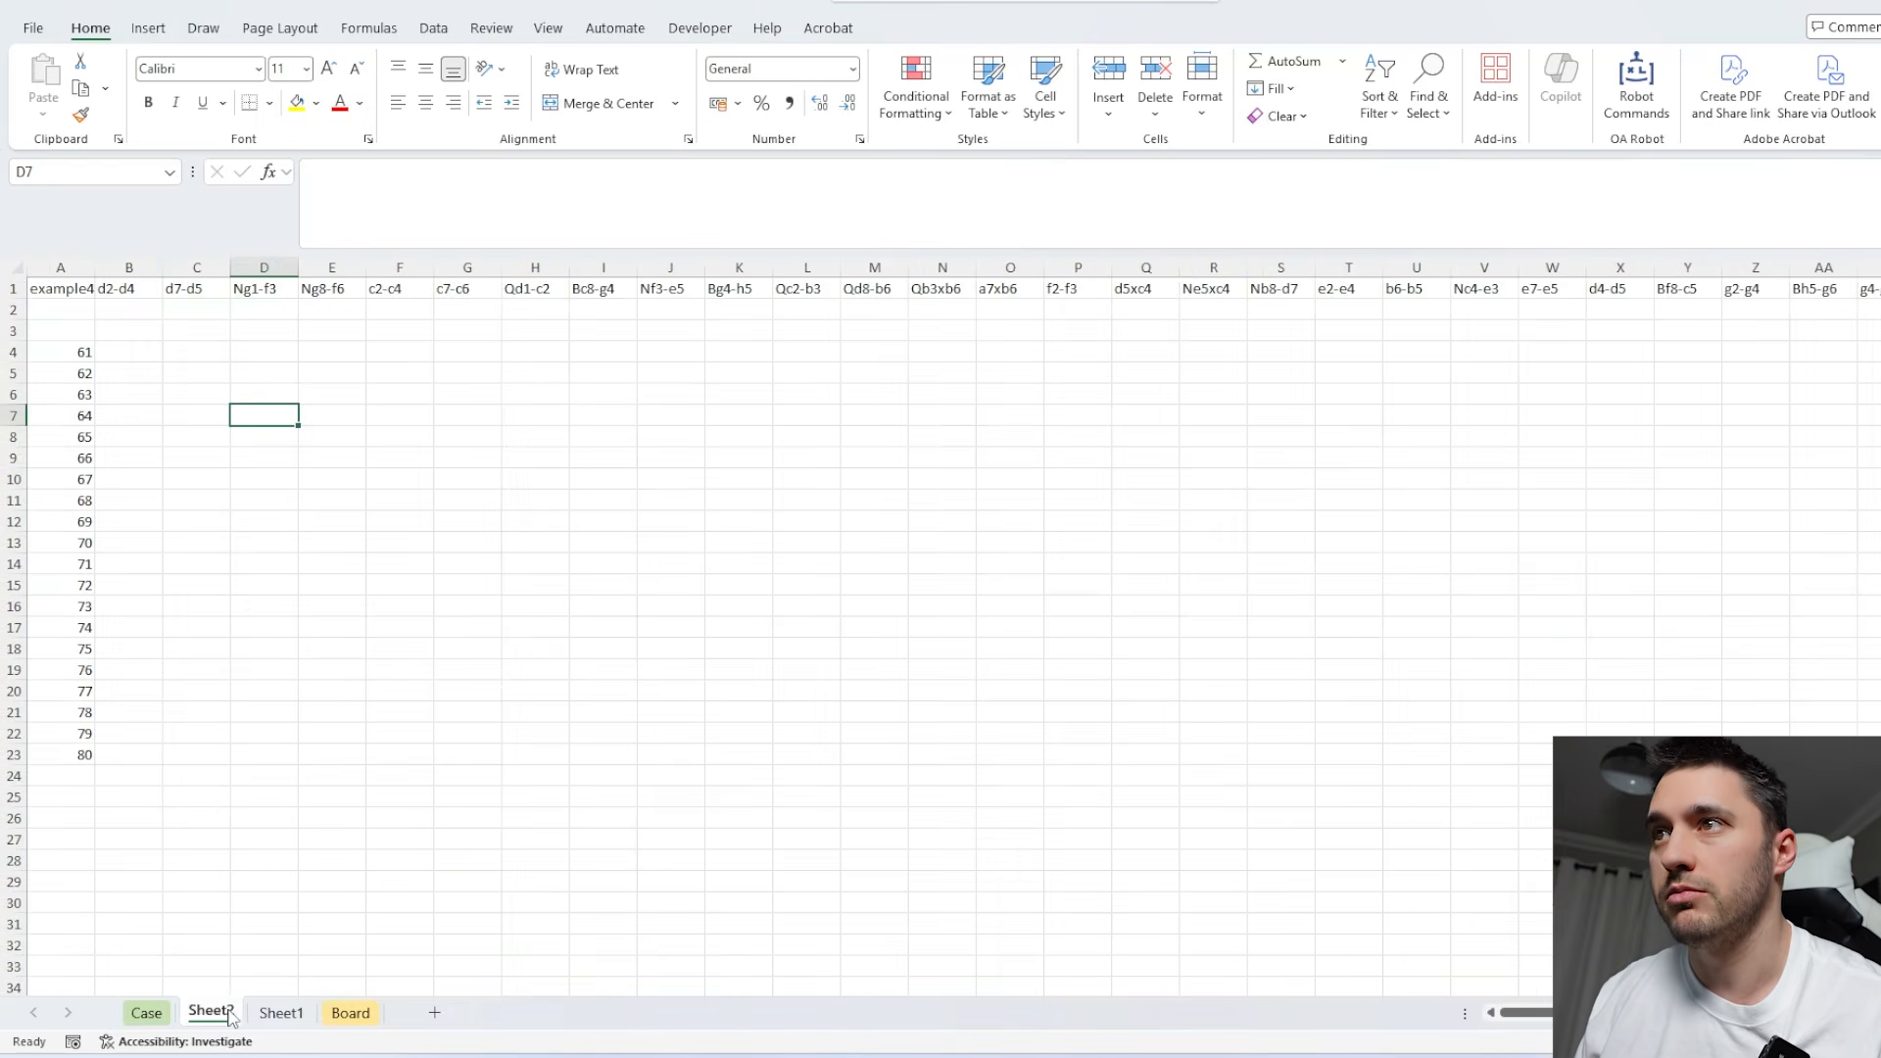
text(=seq)
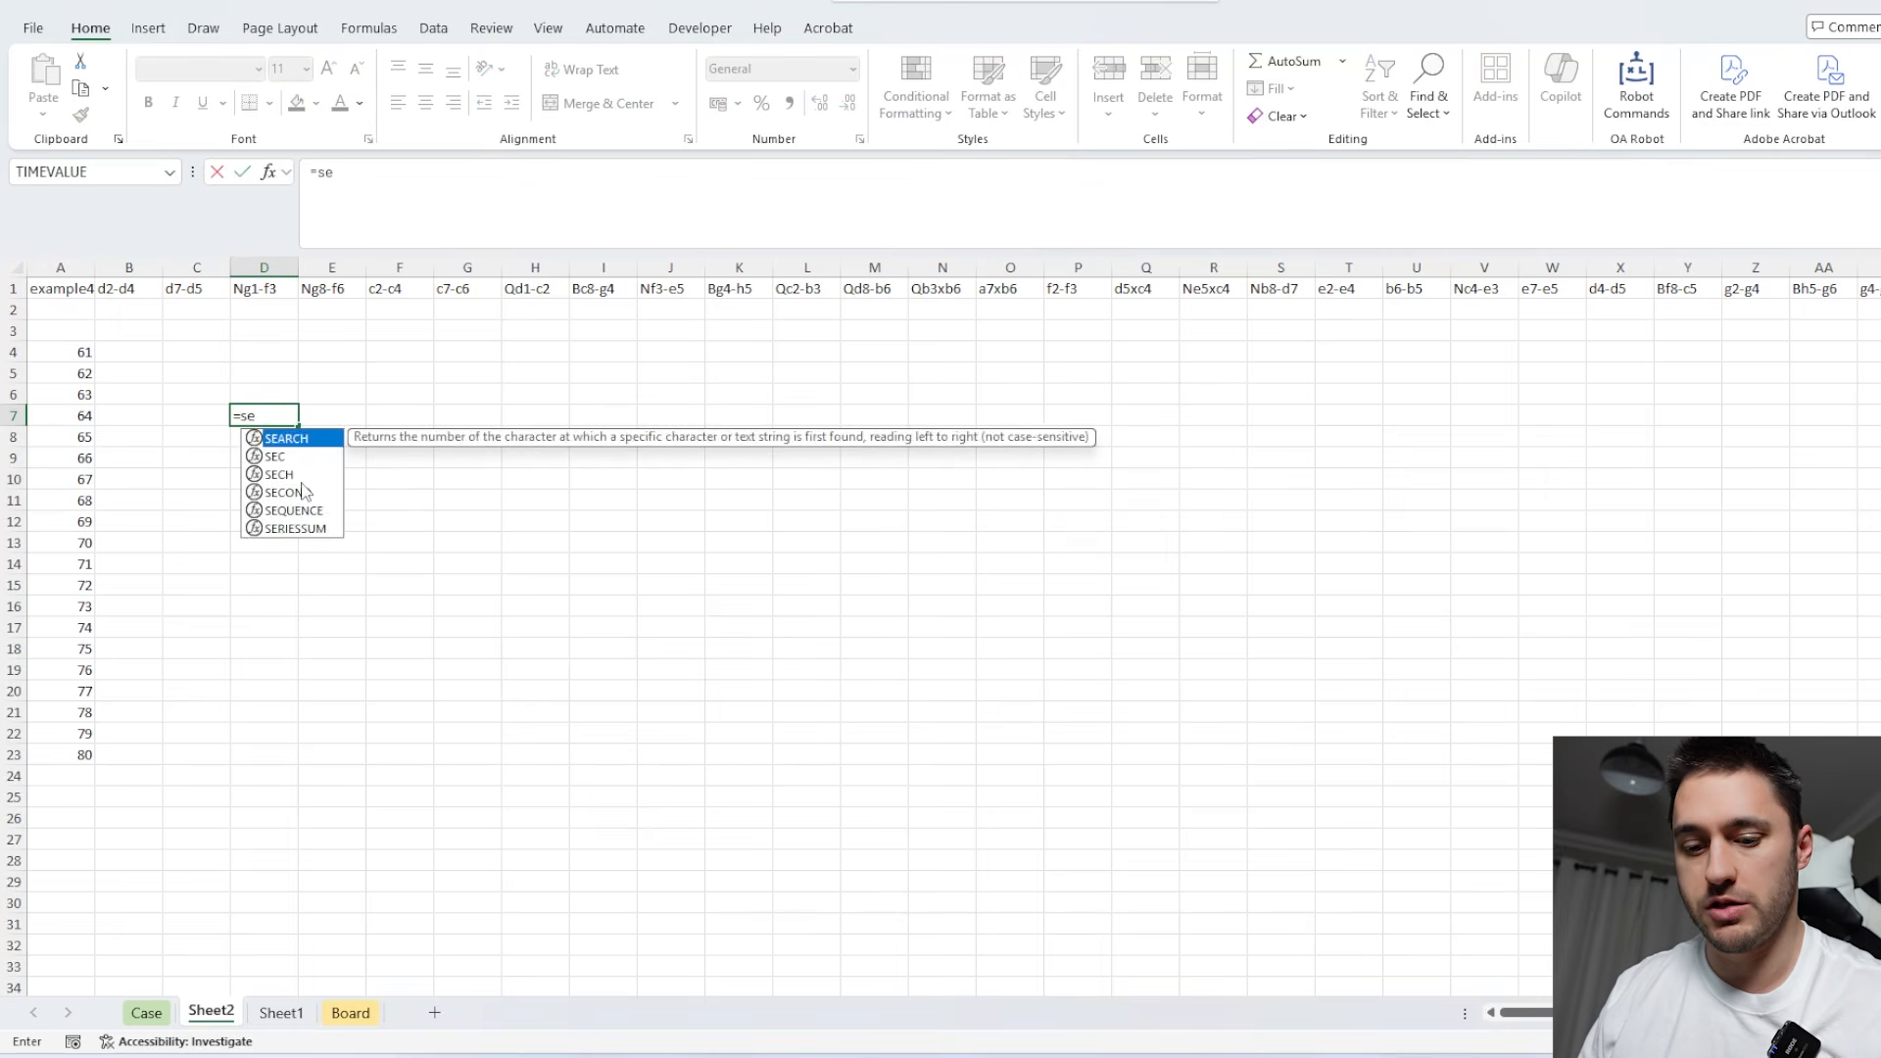
key(Tab)
text(200)
key(Return)
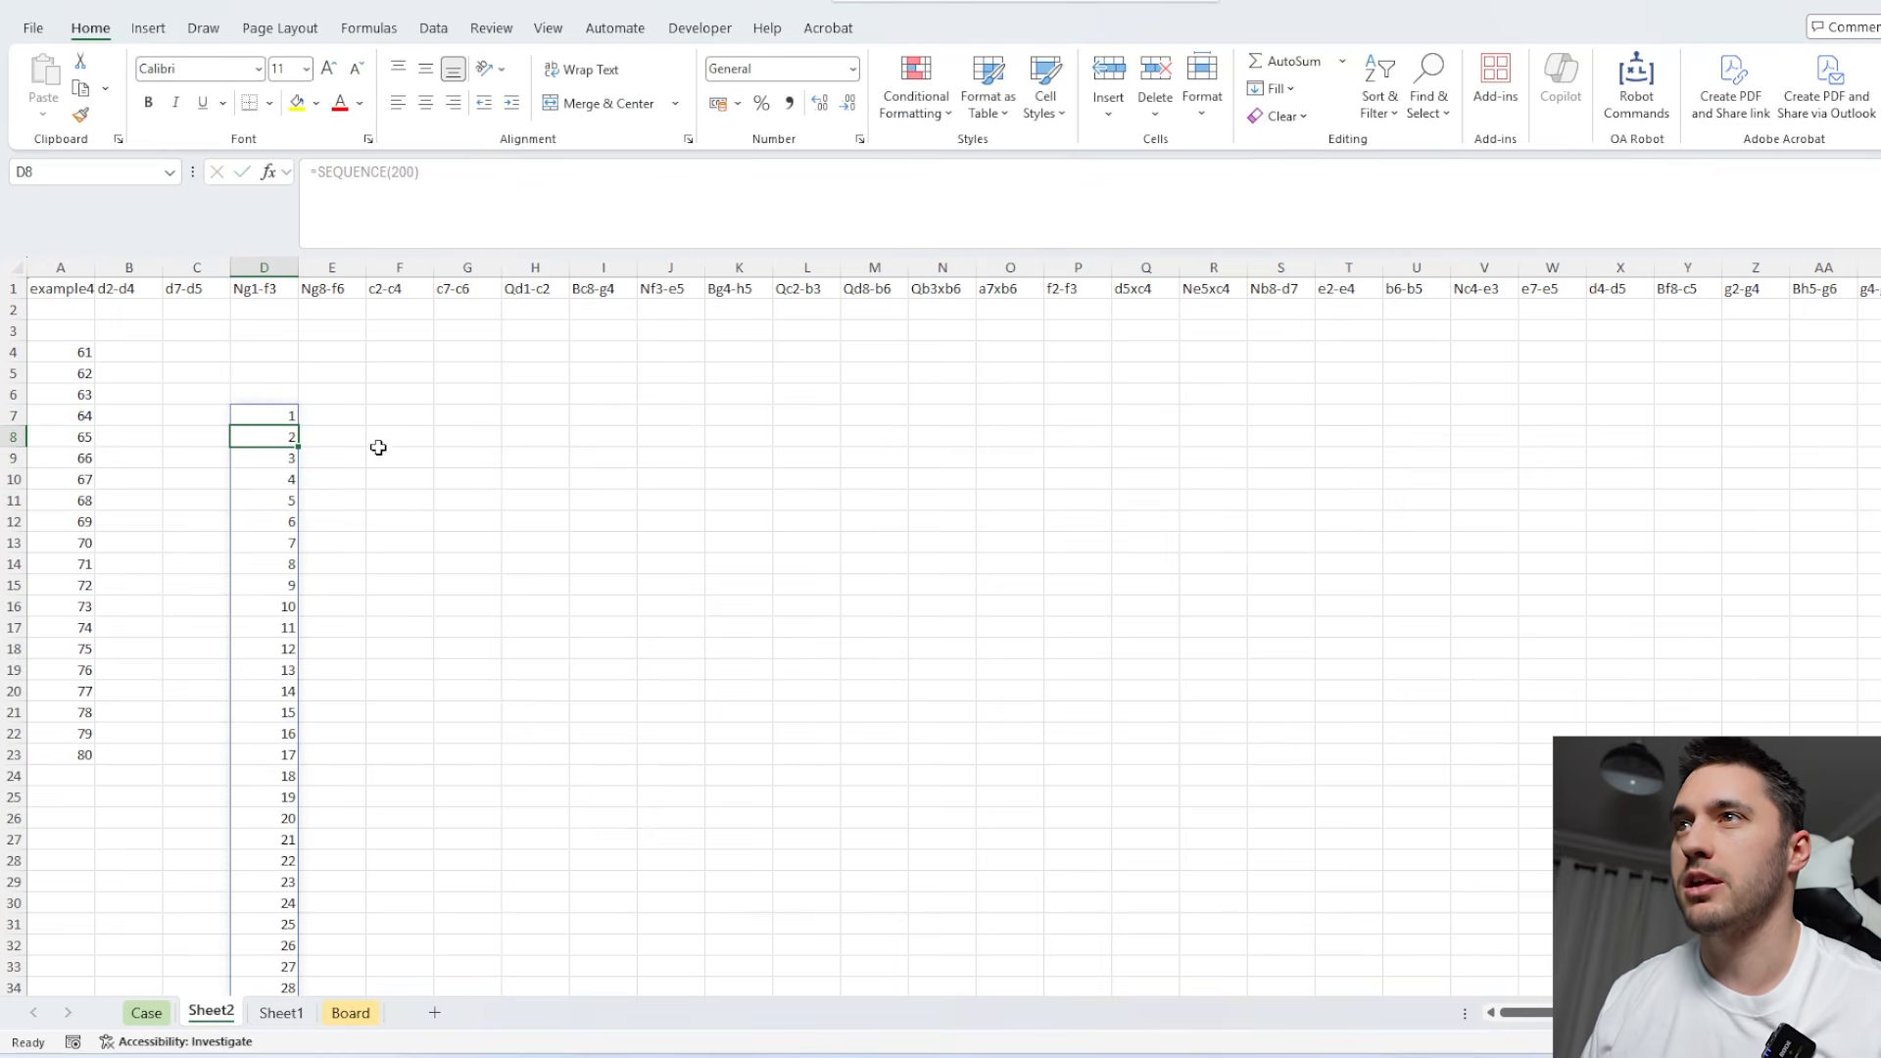
List the example game's moves vertically beside the numbers by entering =TOCOL(B1#) in E7.
click(329, 418)
text(=tocol)
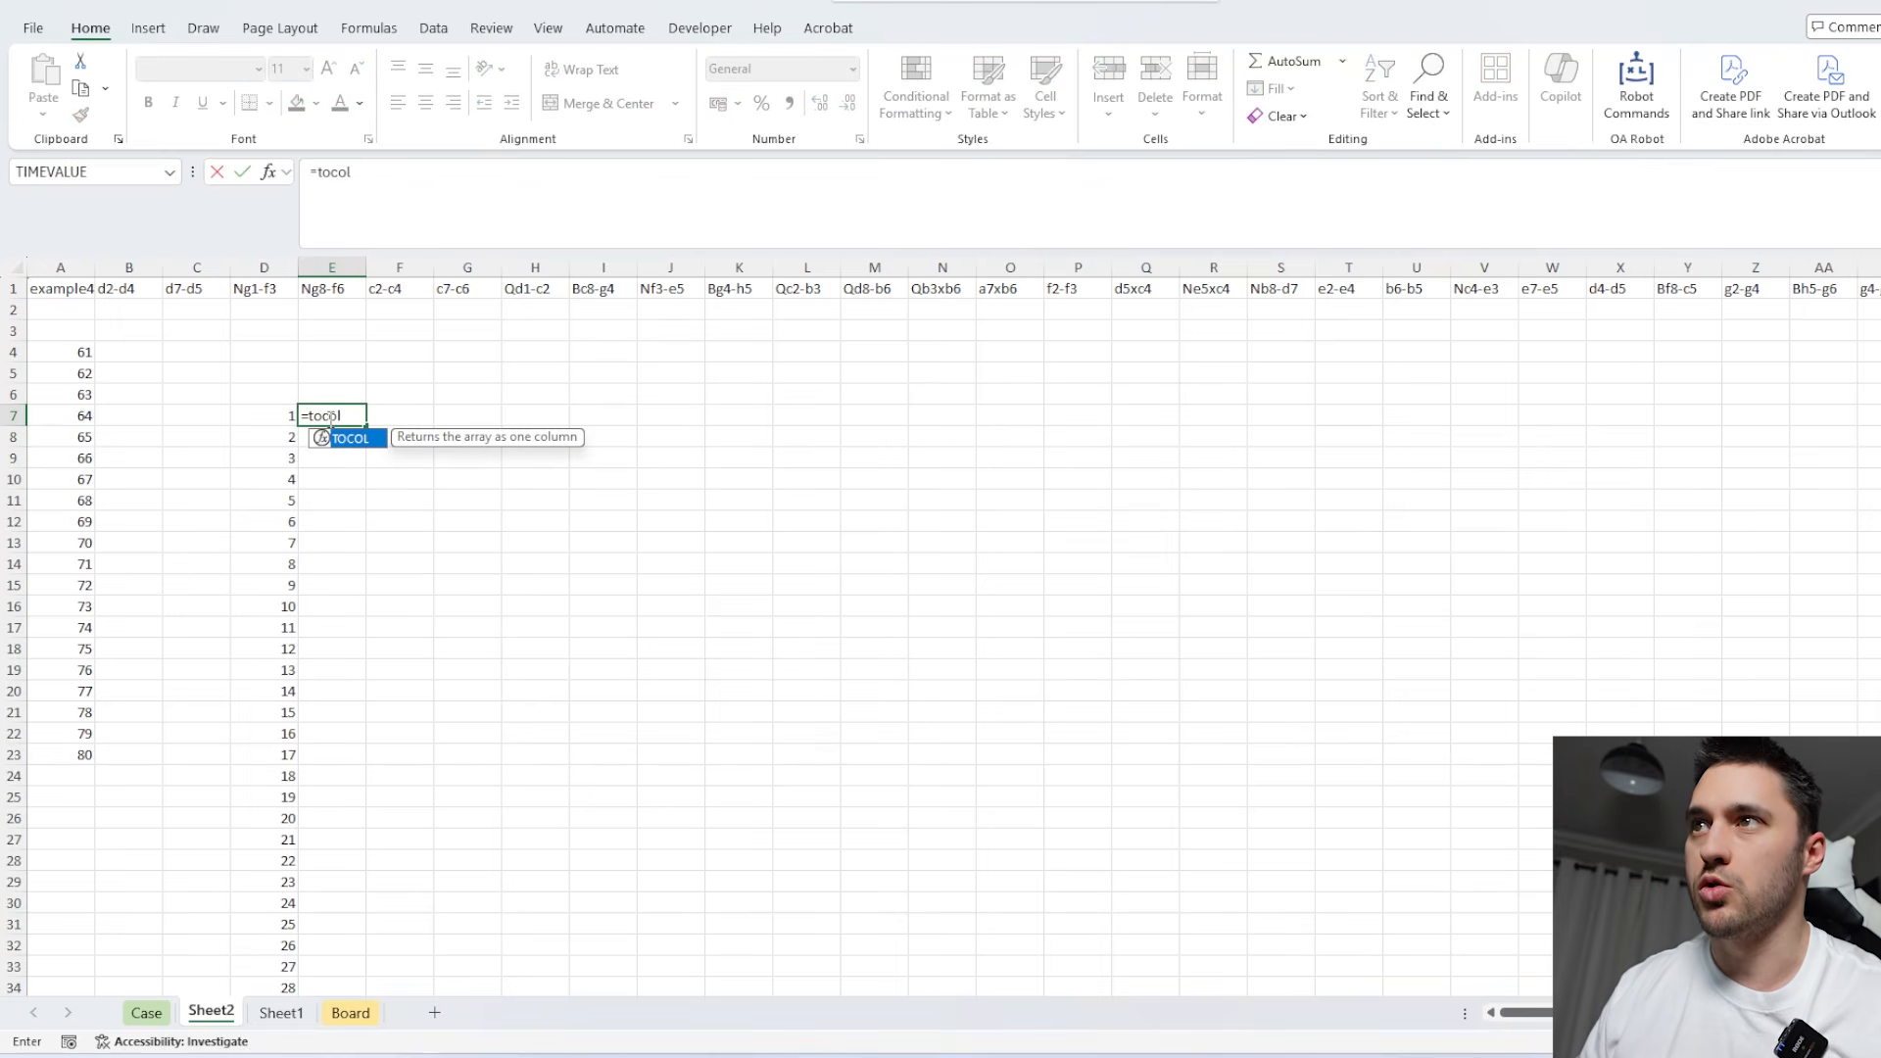
key(Tab)
click(139, 289)
text(#)
key(Return)
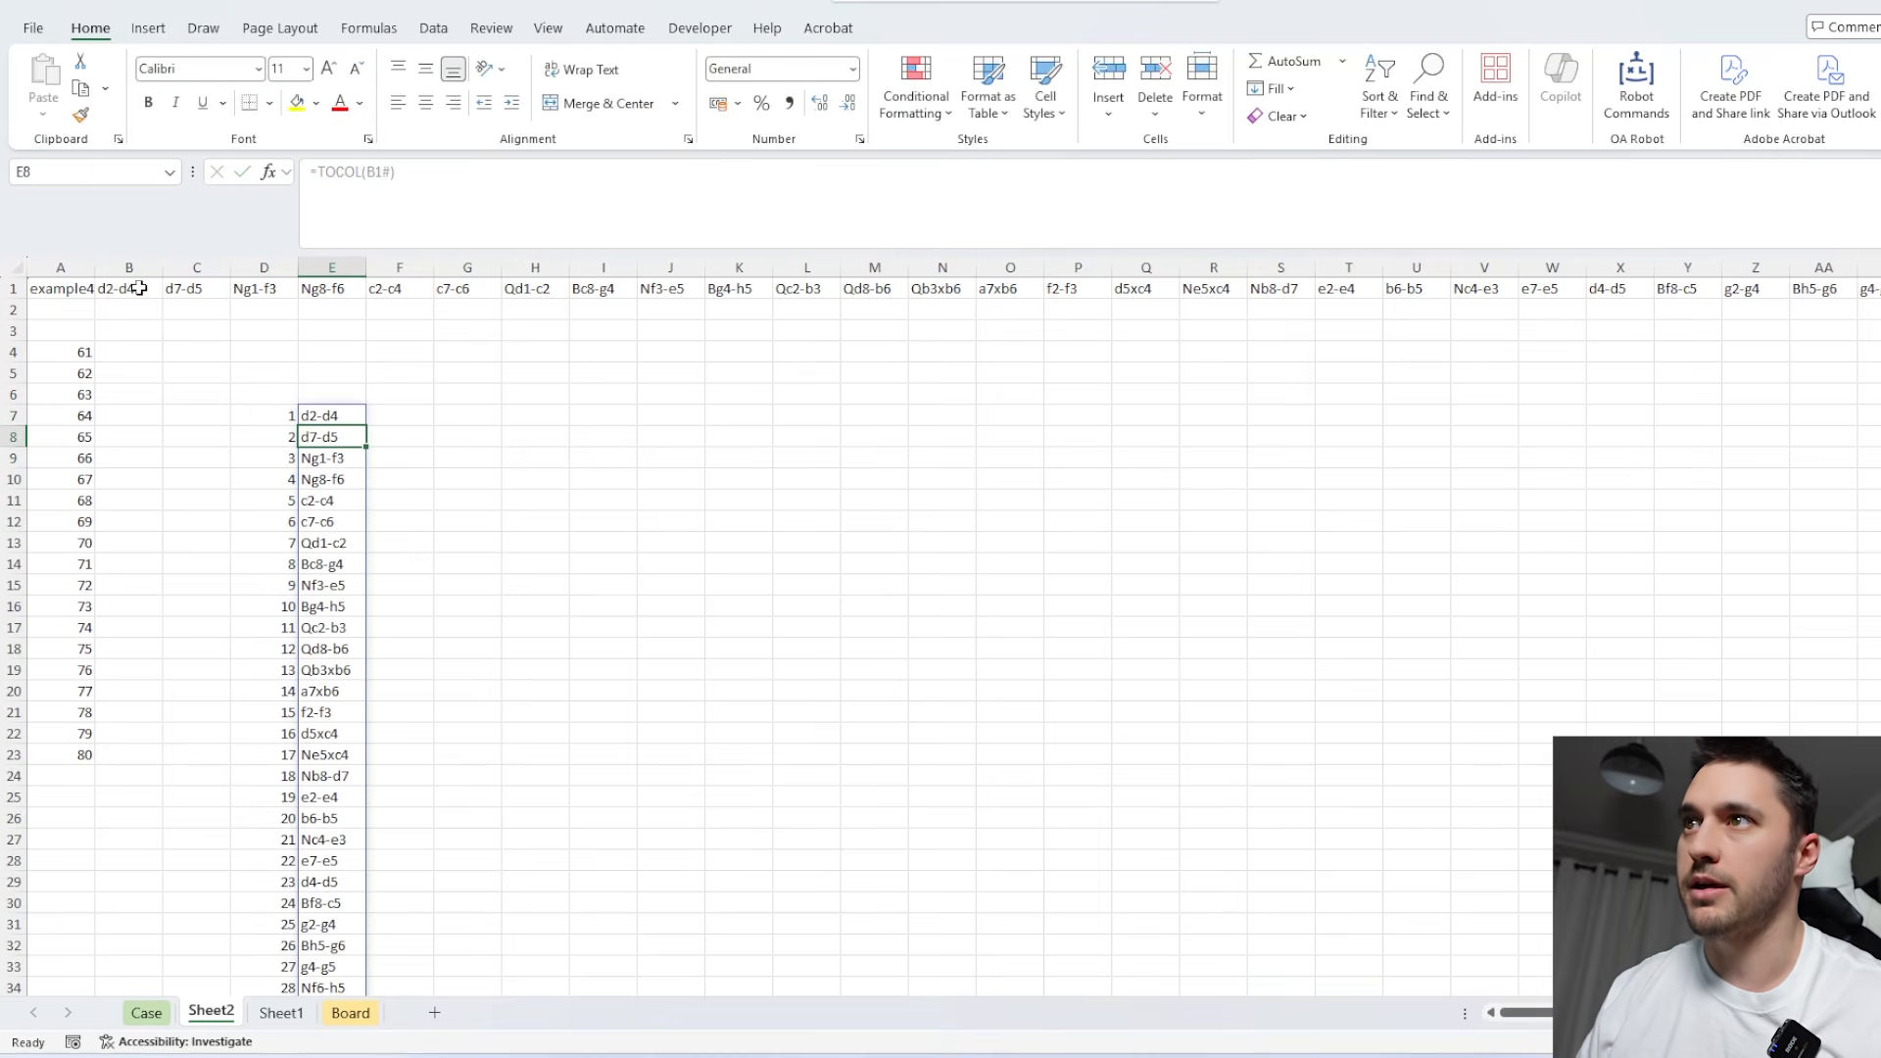
Examine the numbered move list around the castling move 0-0 and the move that follows it.
click(312, 419)
scroll(360, 526, down, 6)
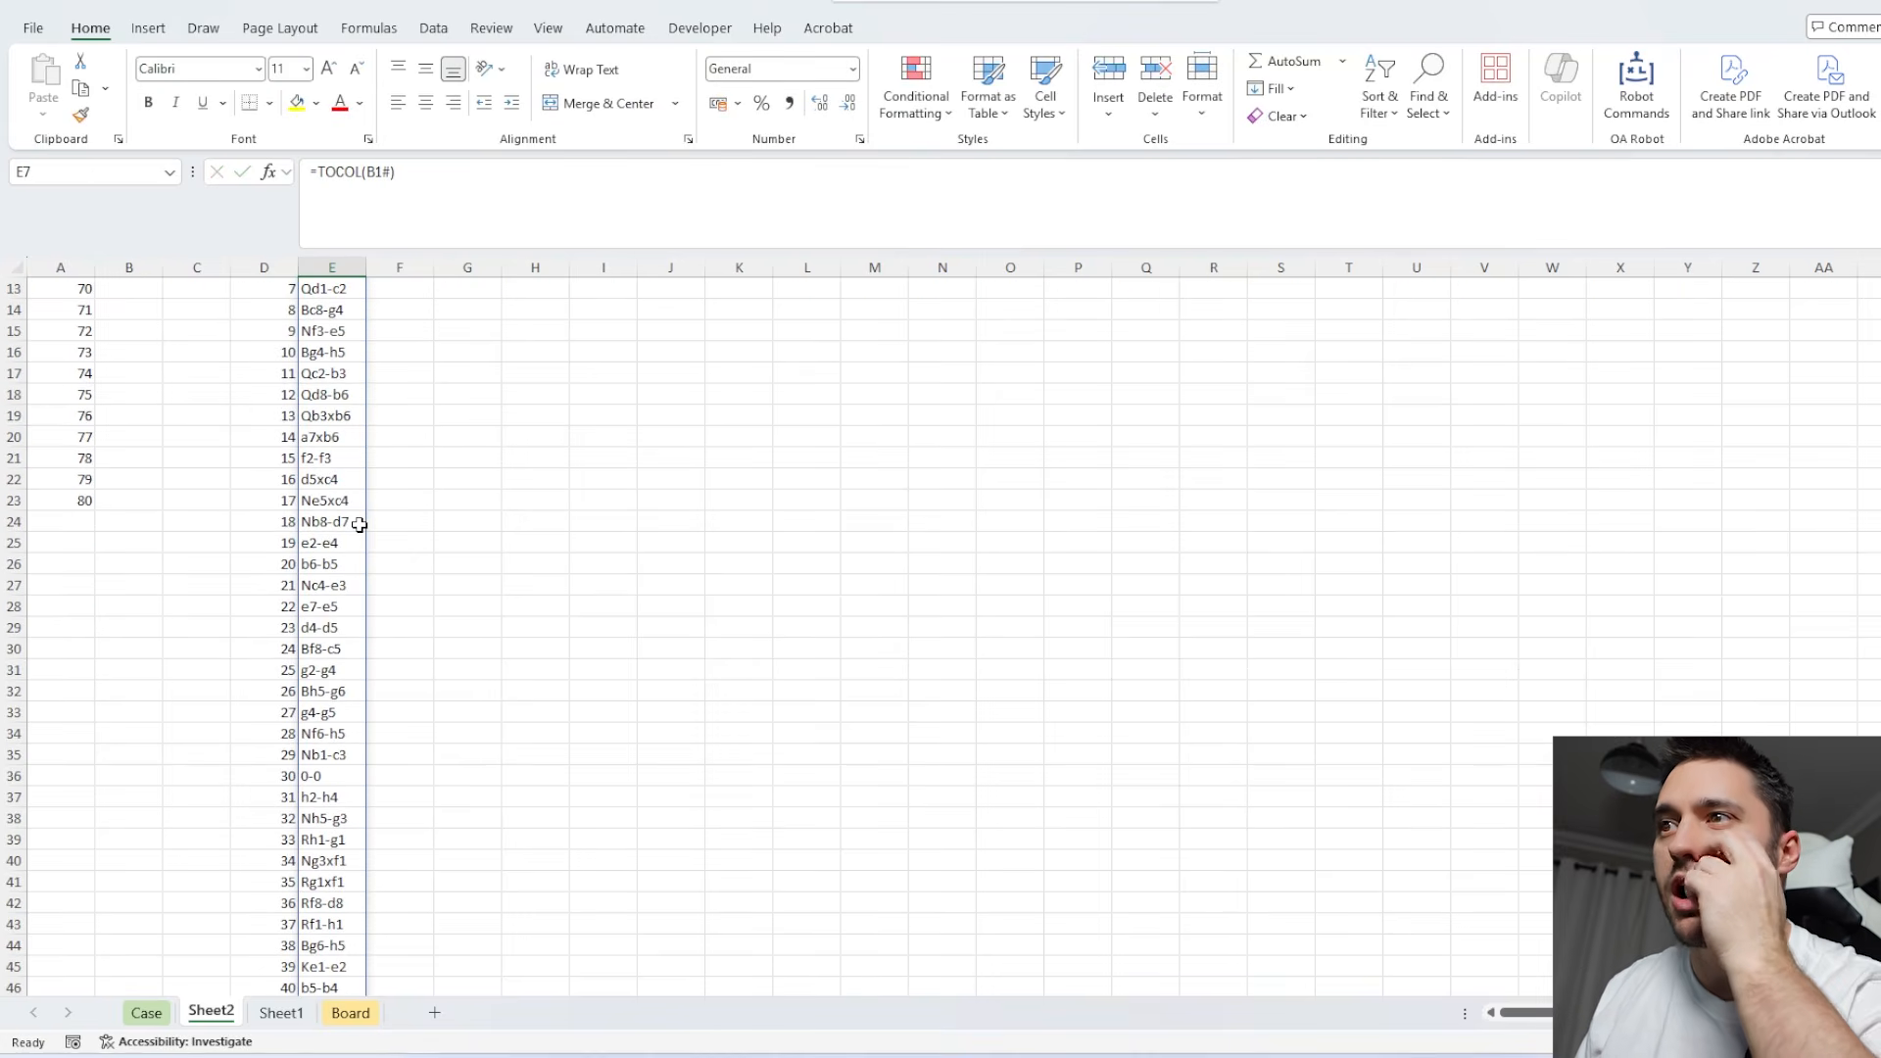
drag(282, 653, 327, 650)
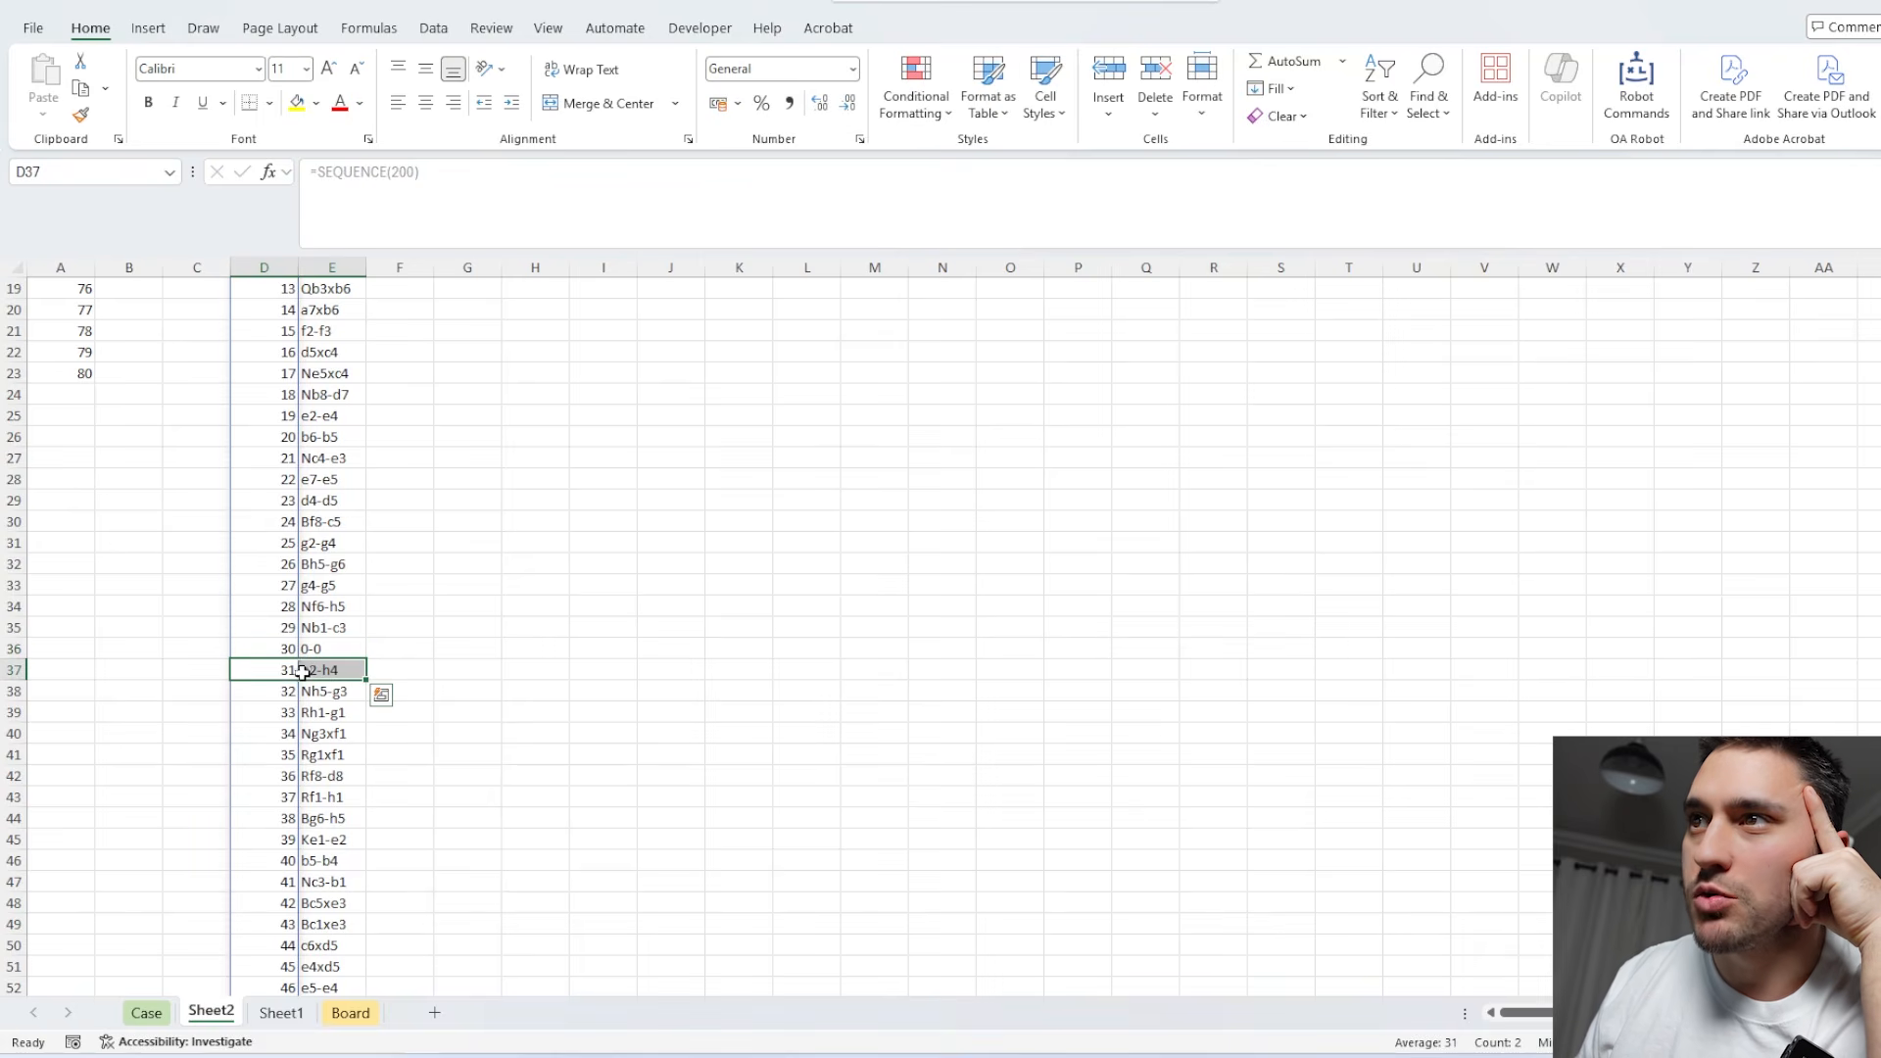
click(282, 651)
click(327, 650)
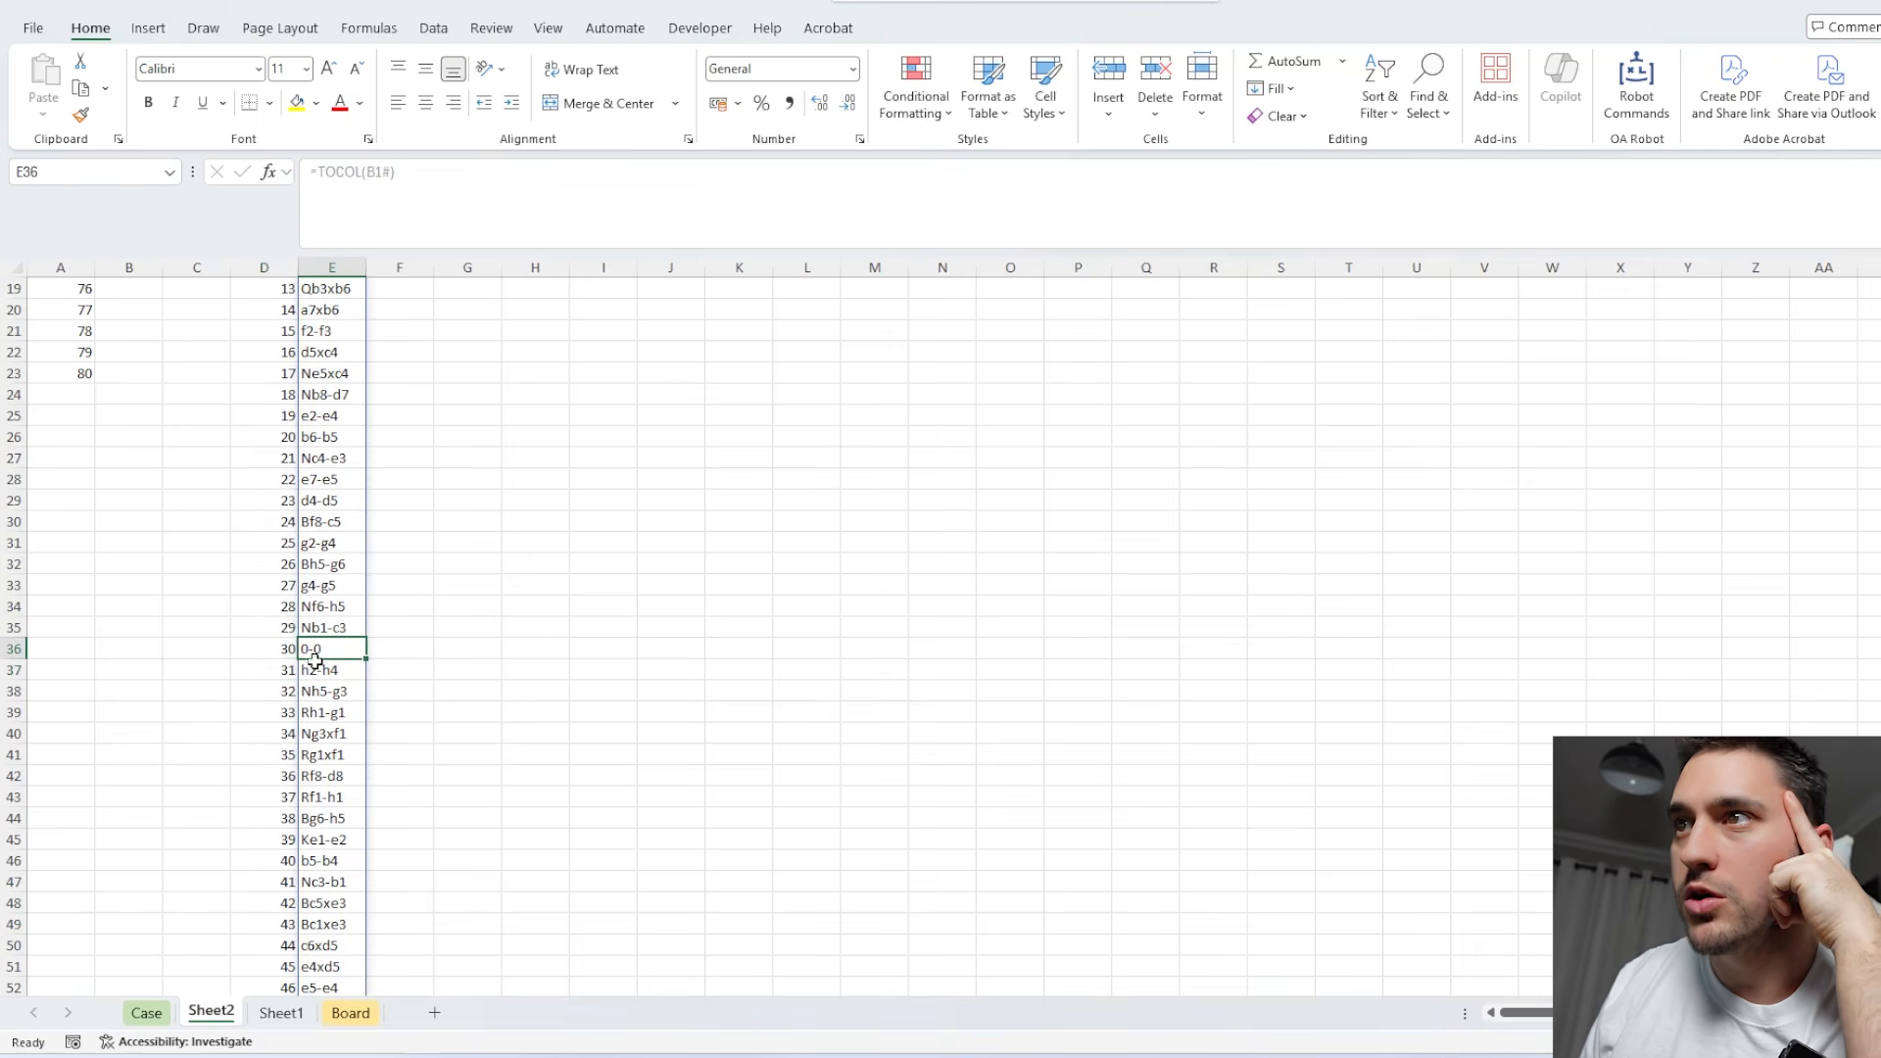
click(284, 670)
click(318, 668)
scroll(534, 633, up, 6)
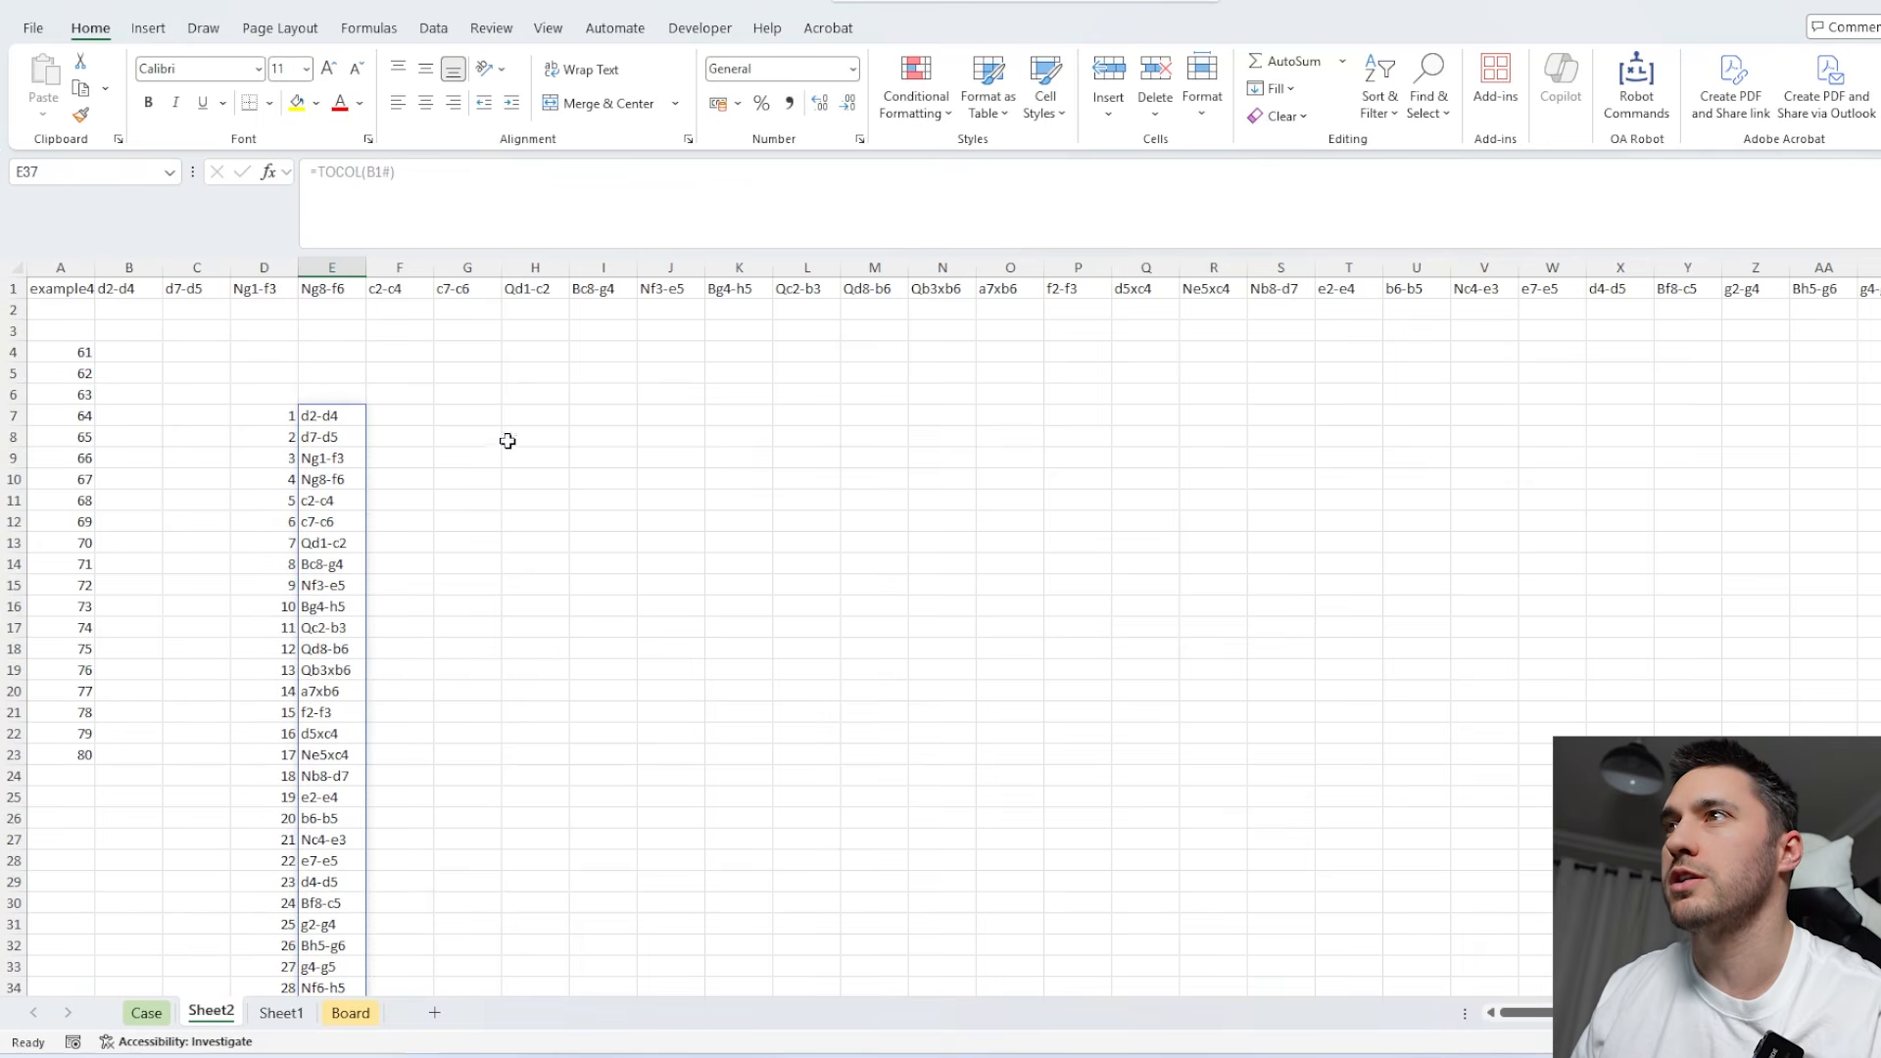
Enter =BiRow(D7:E206,LAMBDA(r,1)) in H7 as the placeholder row-by-row formula over the numbered moves.
click(544, 418)
text(=bir)
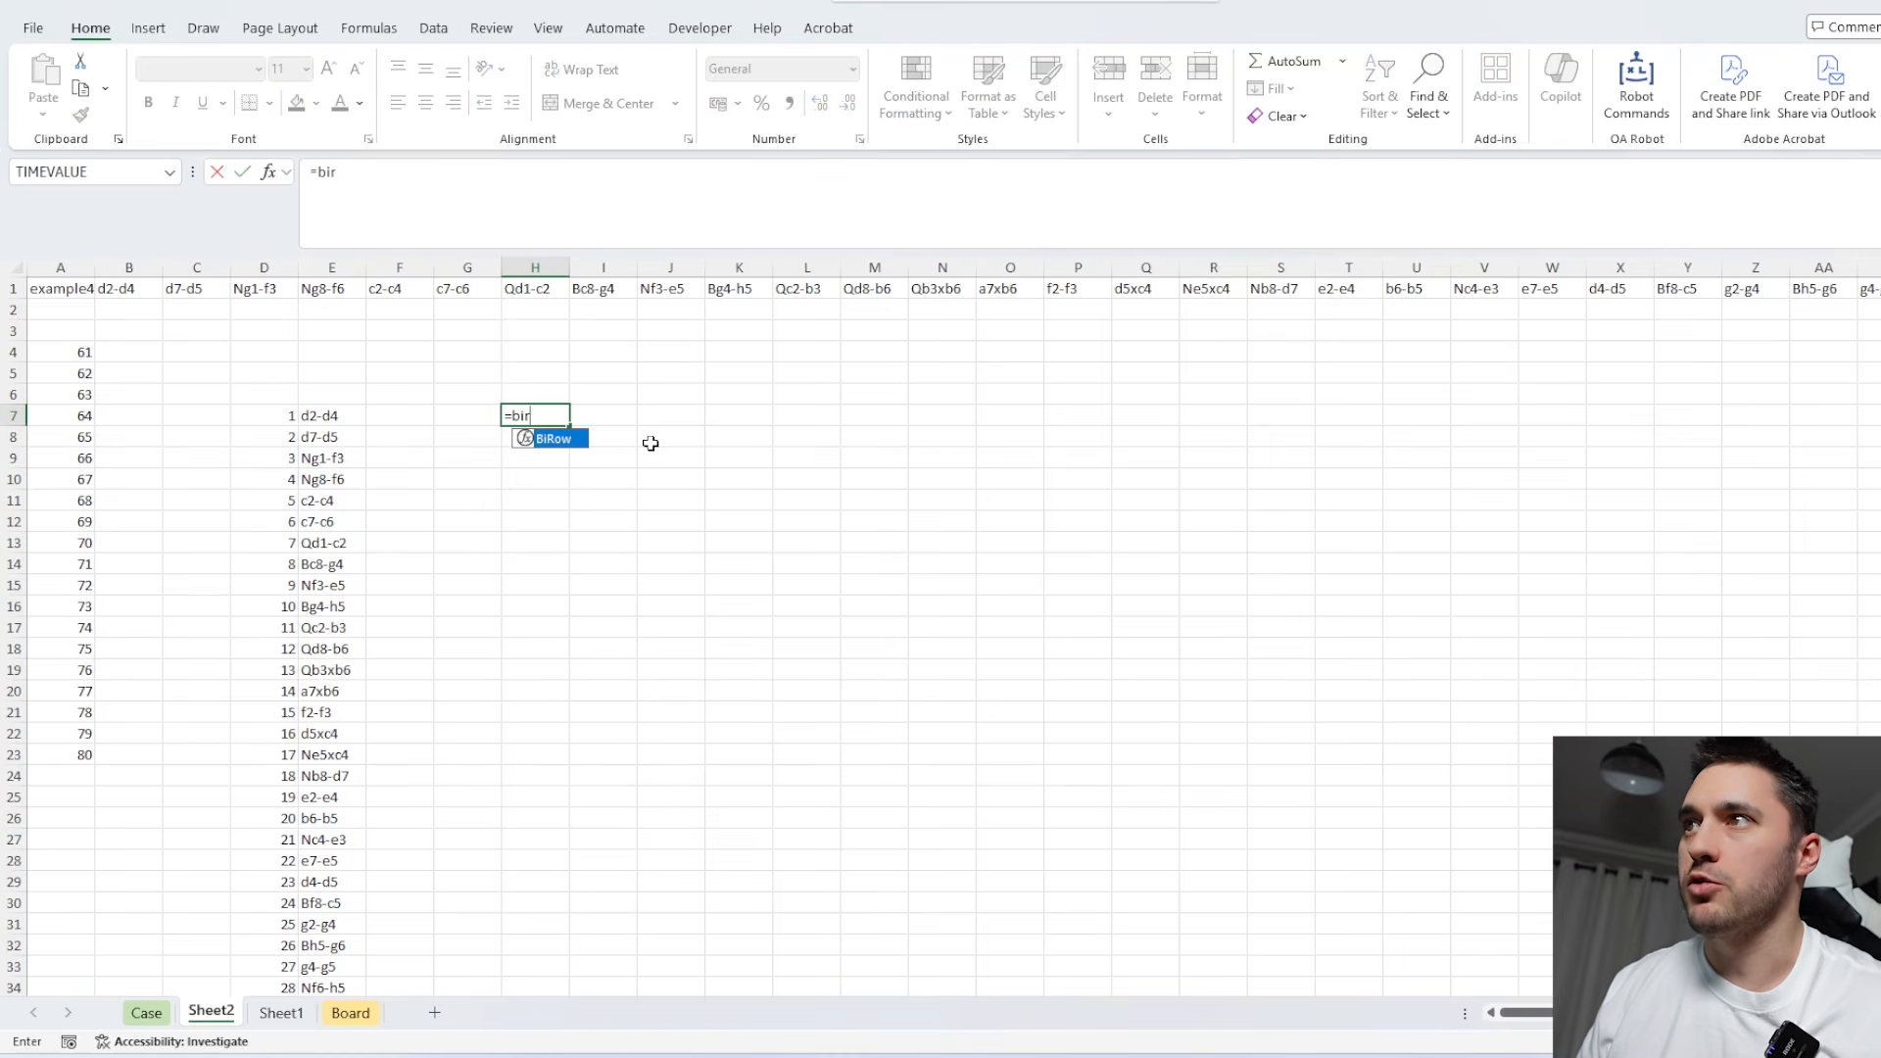
key(Tab)
drag(269, 417, 343, 432)
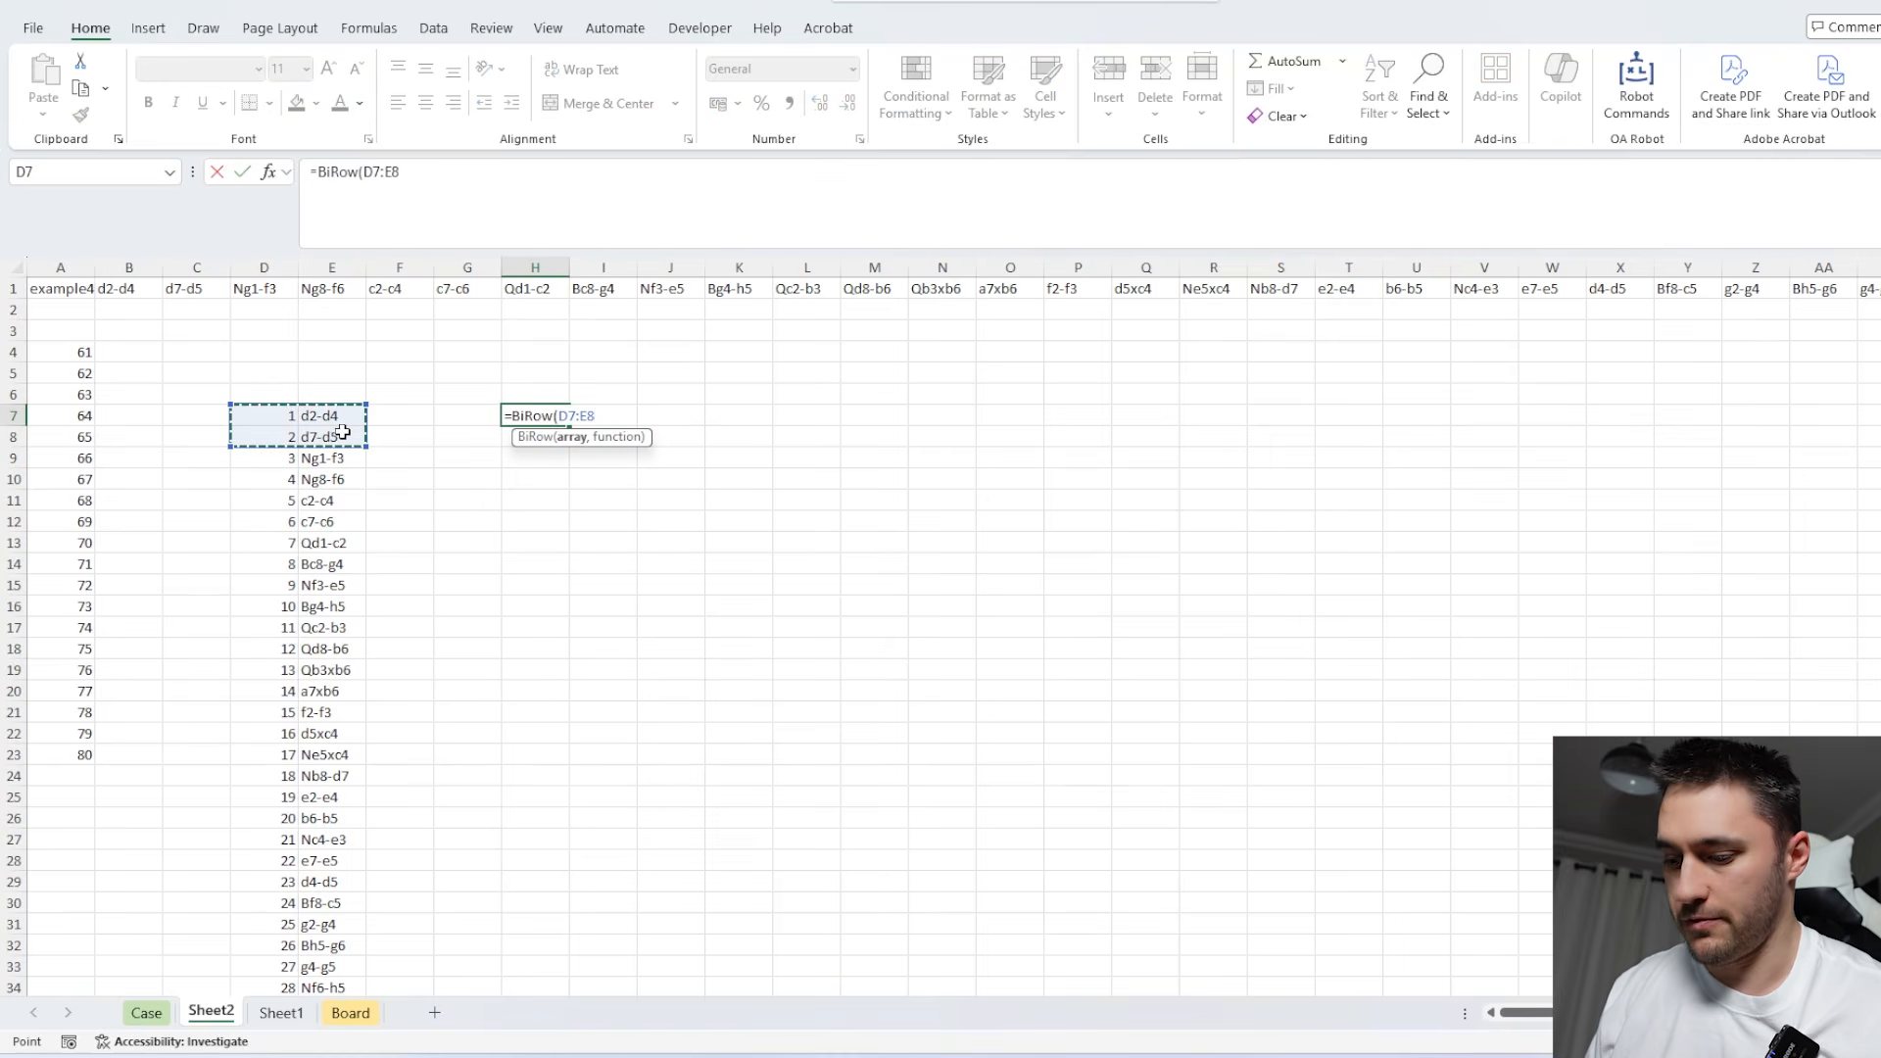
key(ctrl+shift+Down)
text(,lam)
key(Tab)
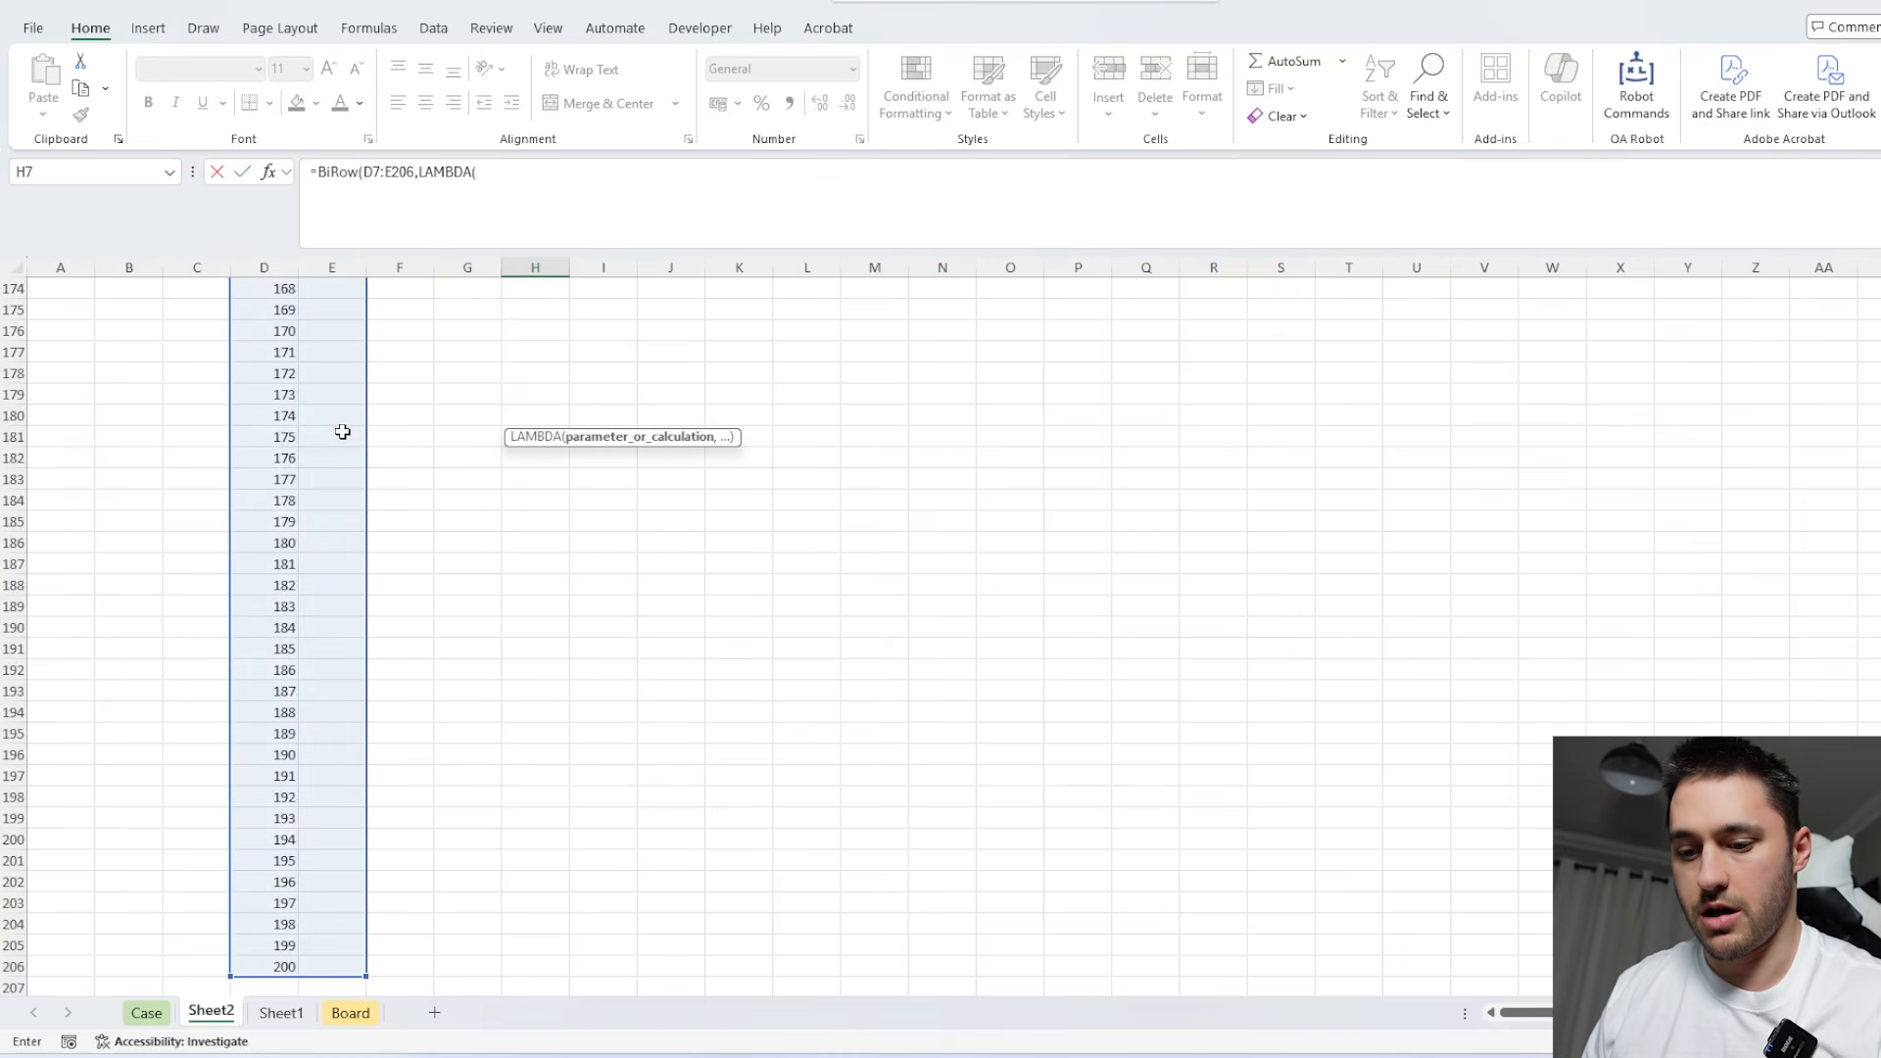
text(r,1))
scroll(549, 627, up, 5)
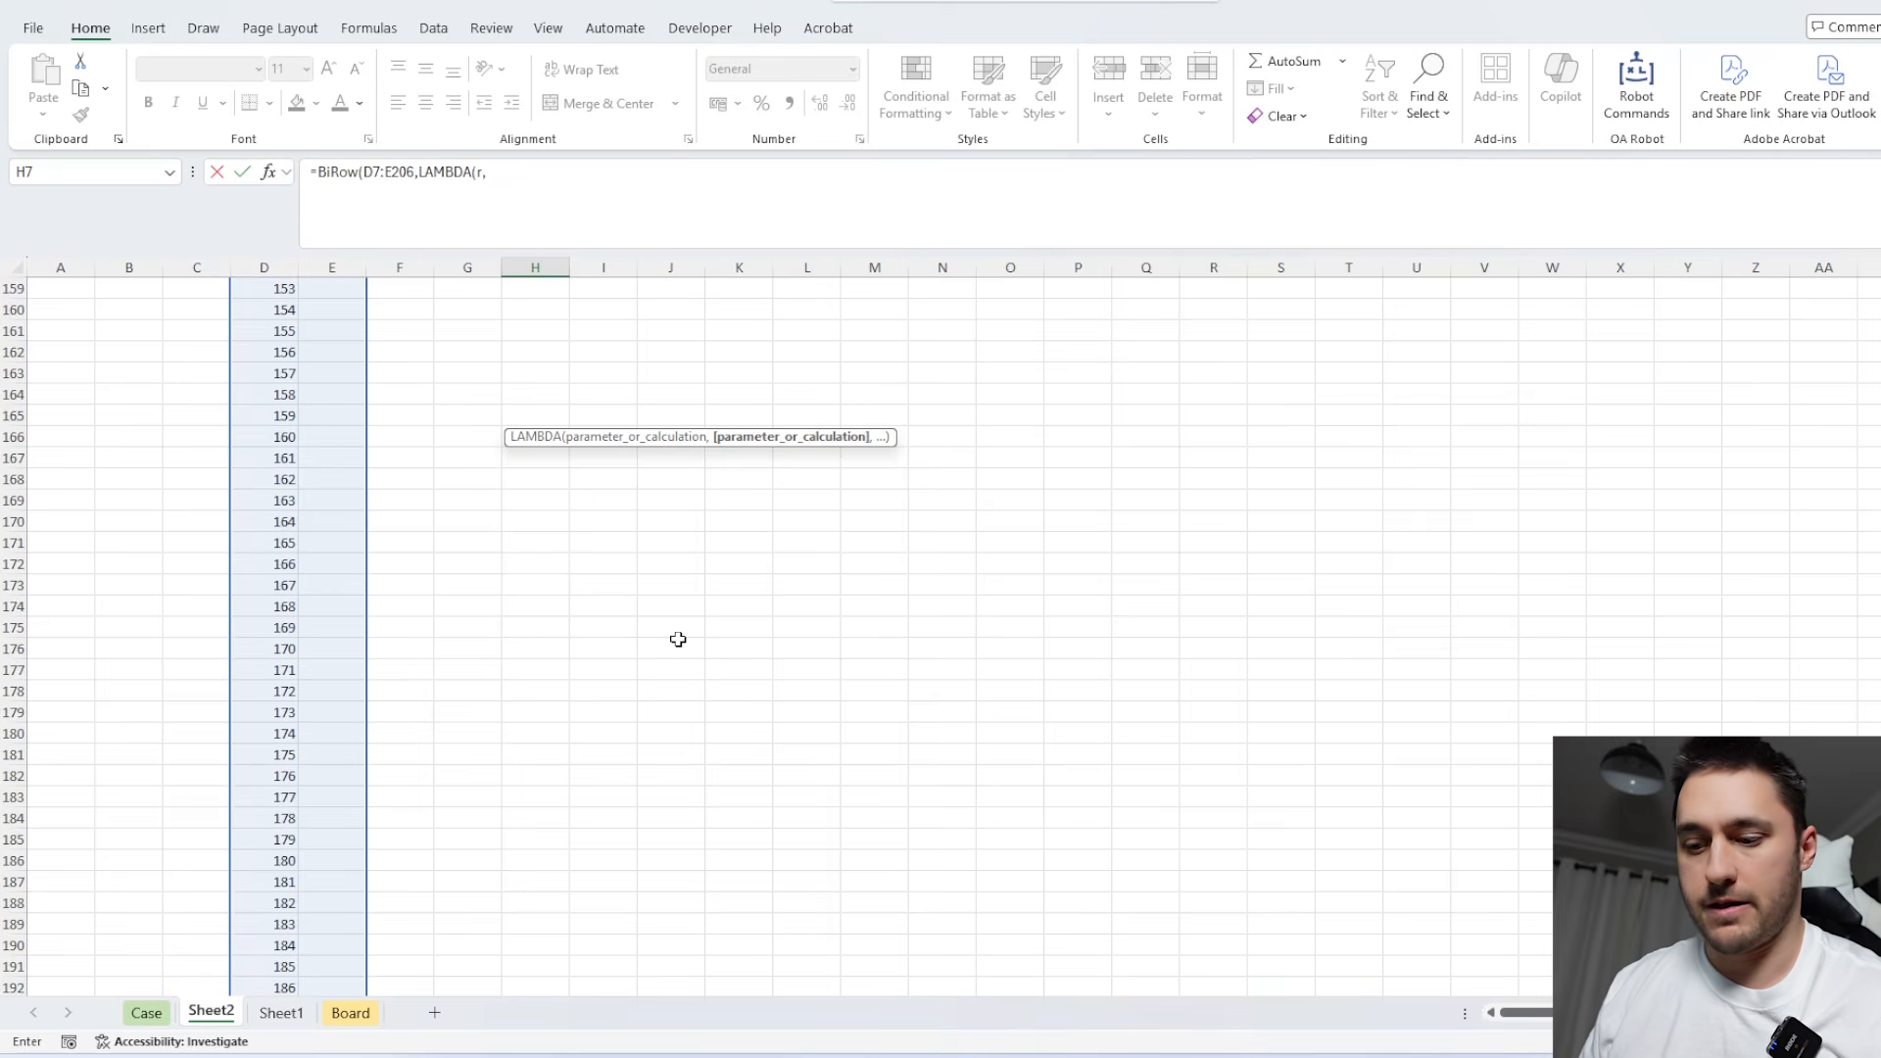
key(Return)
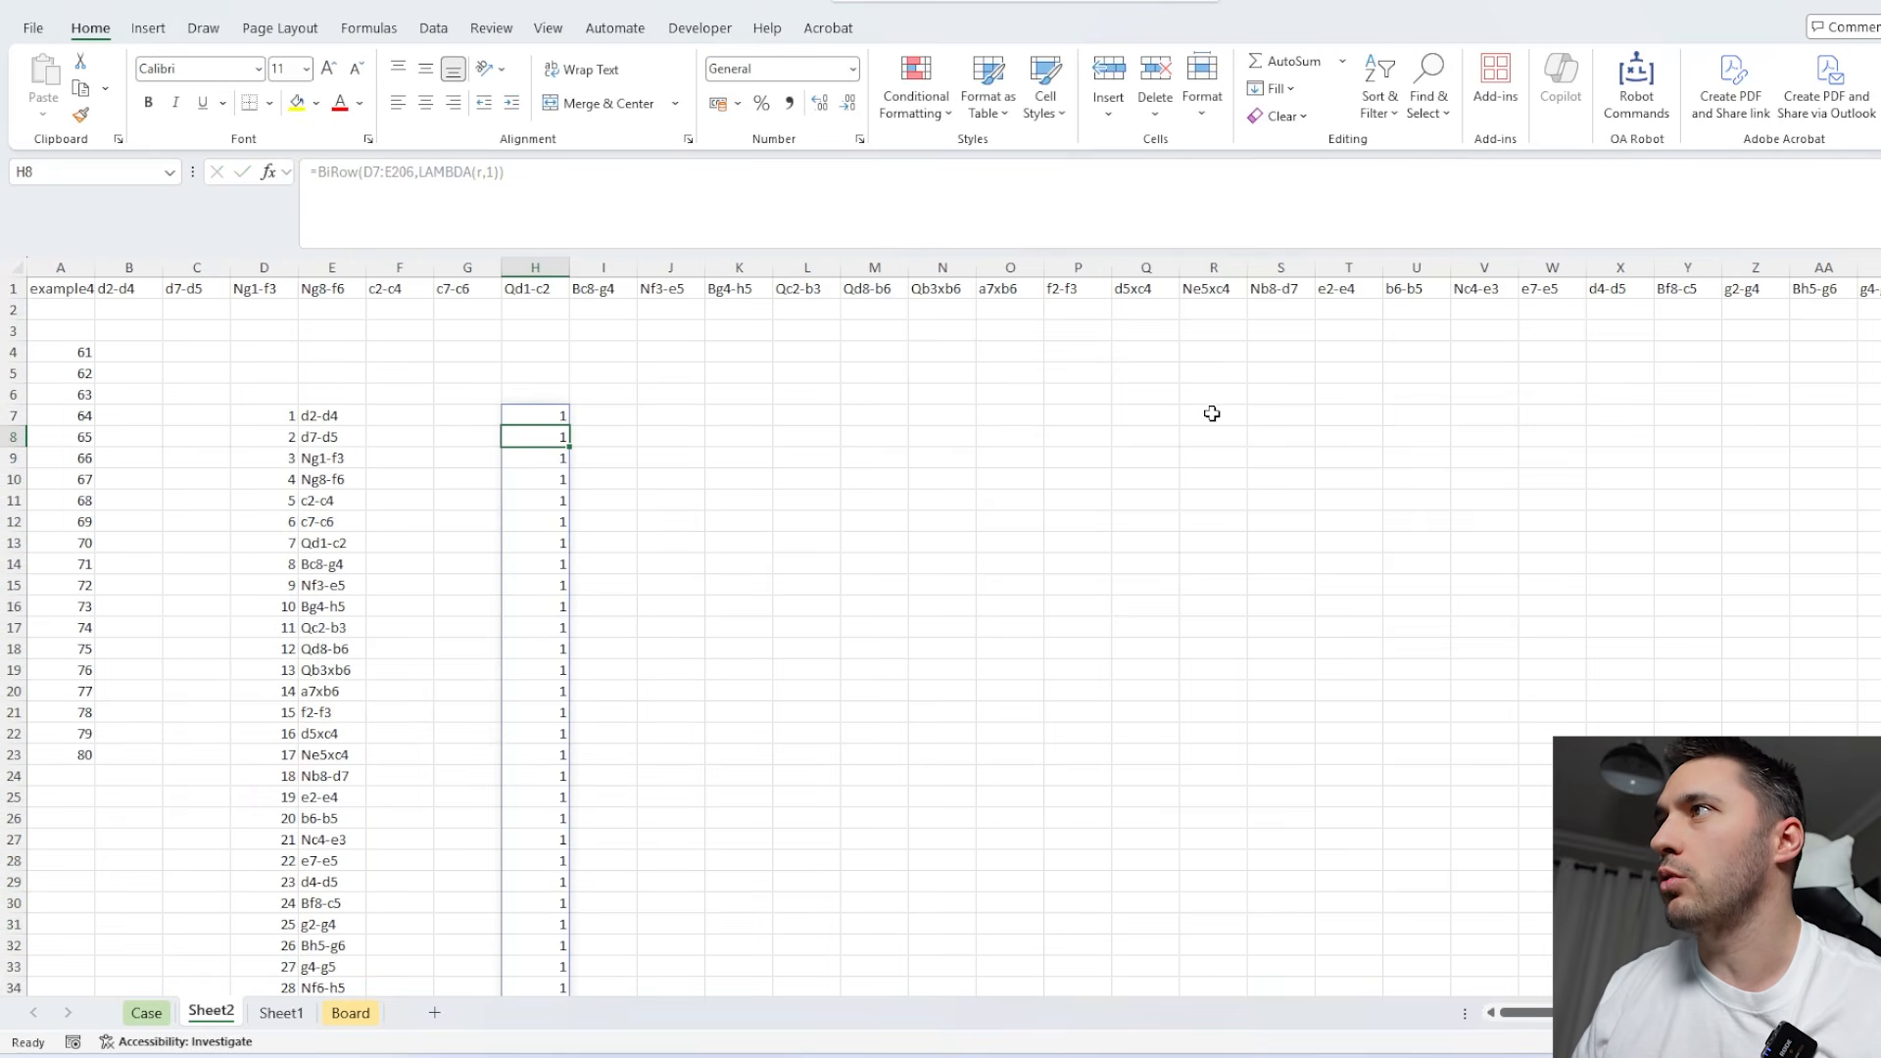
Enter the two castling notations as a helper list, 0-0 in T6 and 0-0-0 in T7.
click(1284, 397)
click(1339, 396)
text(0)
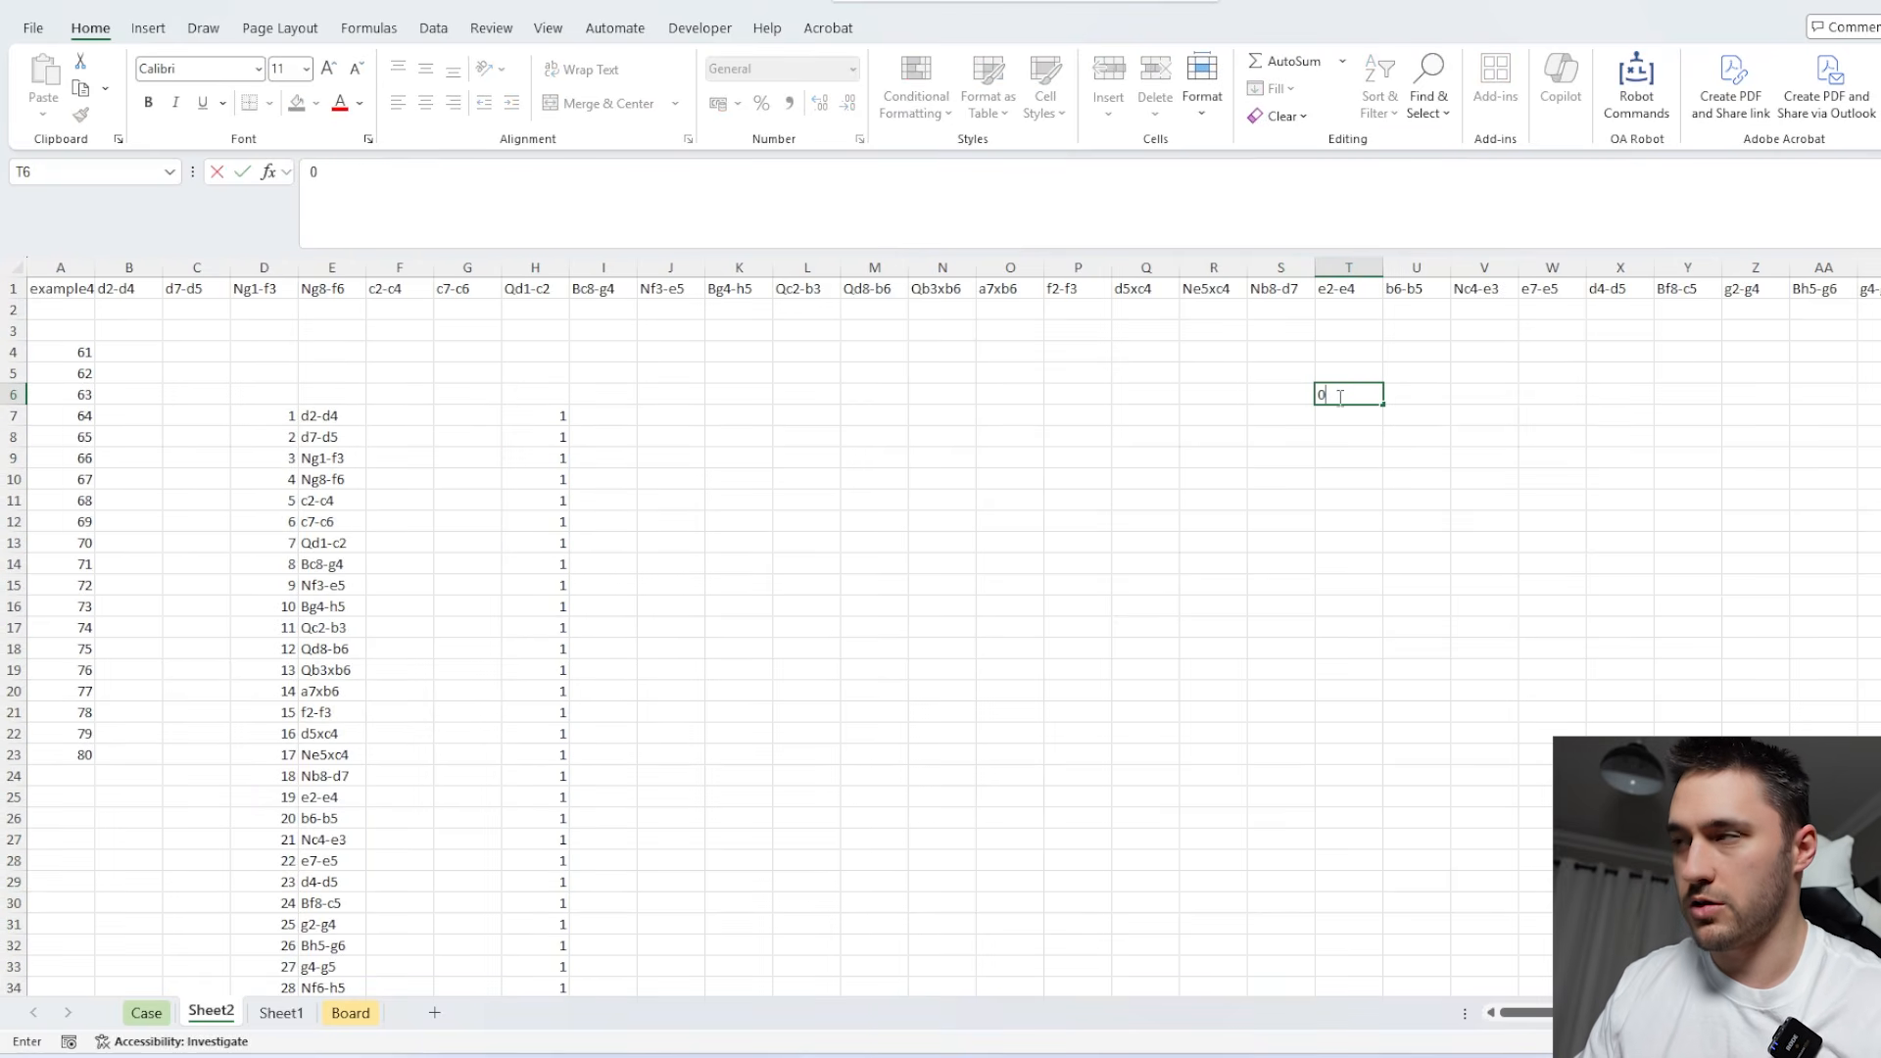
text(-0-)
key(BackSpace)
key(Return)
text(0-0-0)
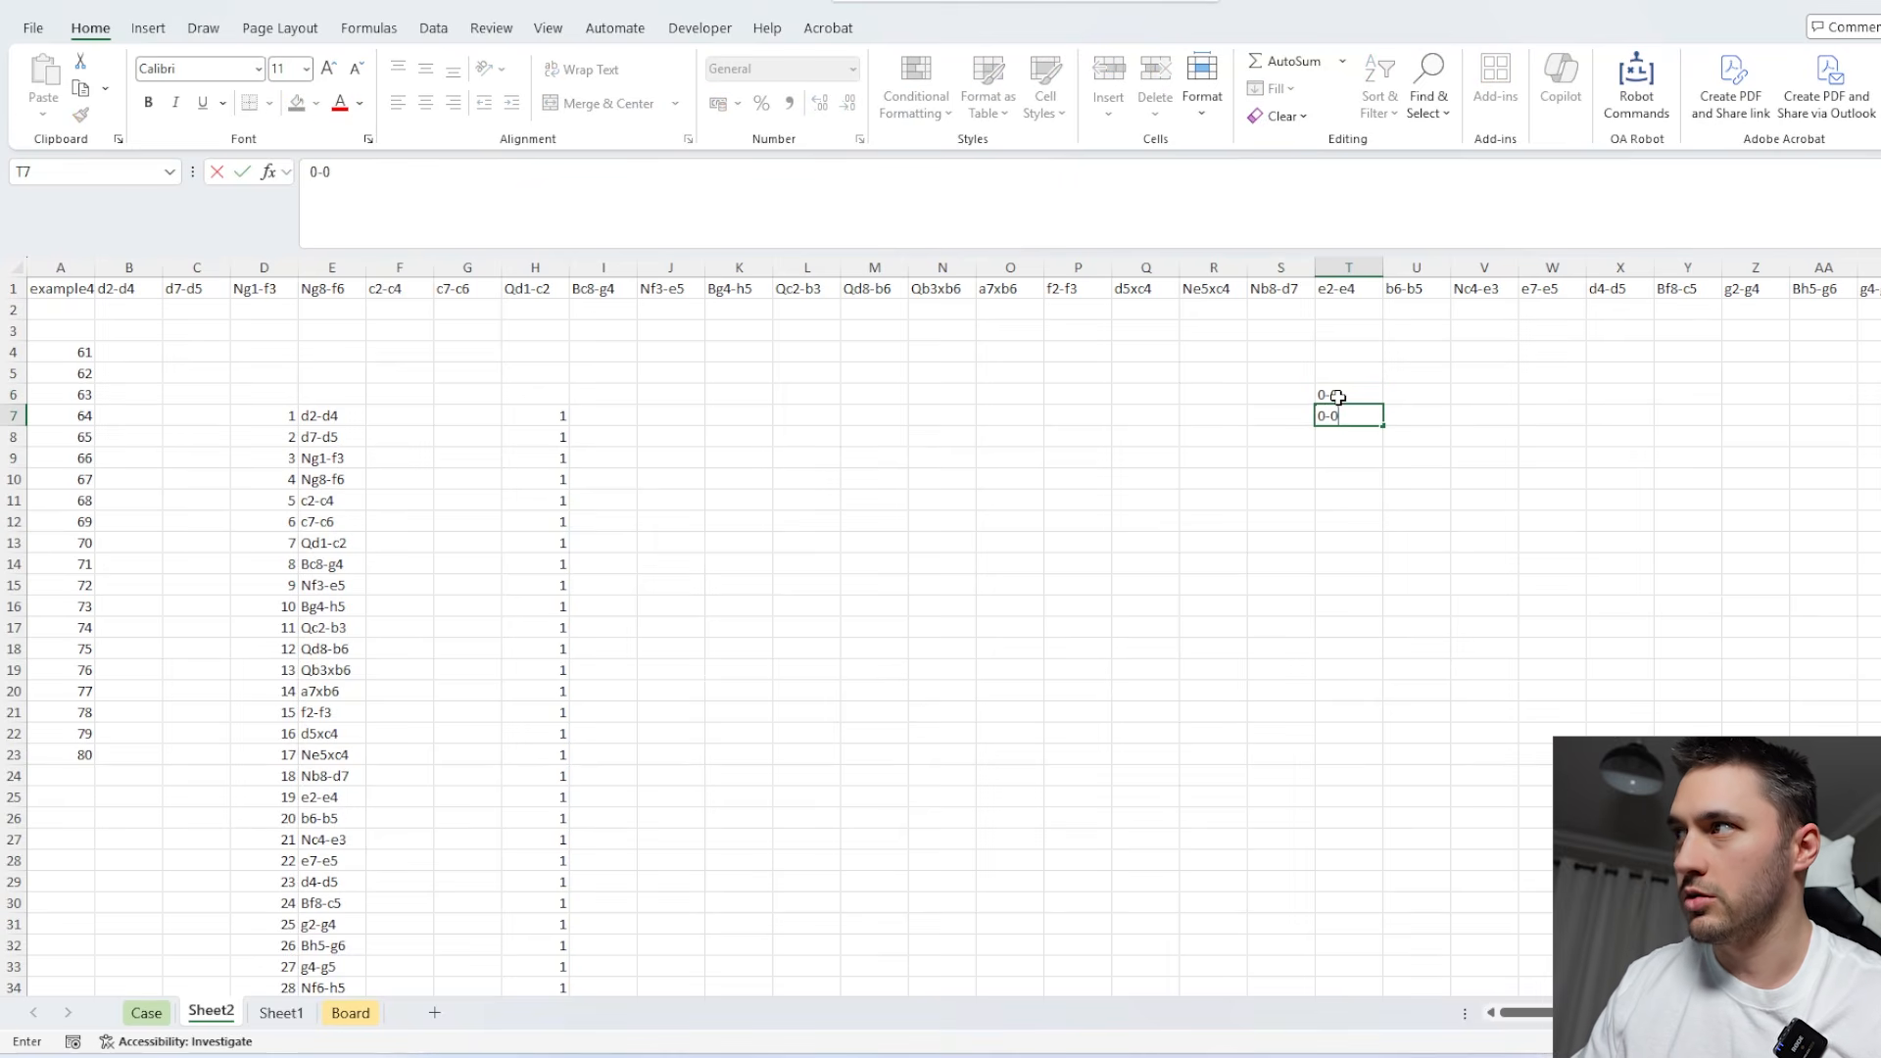
key(Return)
click(1355, 401)
scroll(1222, 499, up, 2)
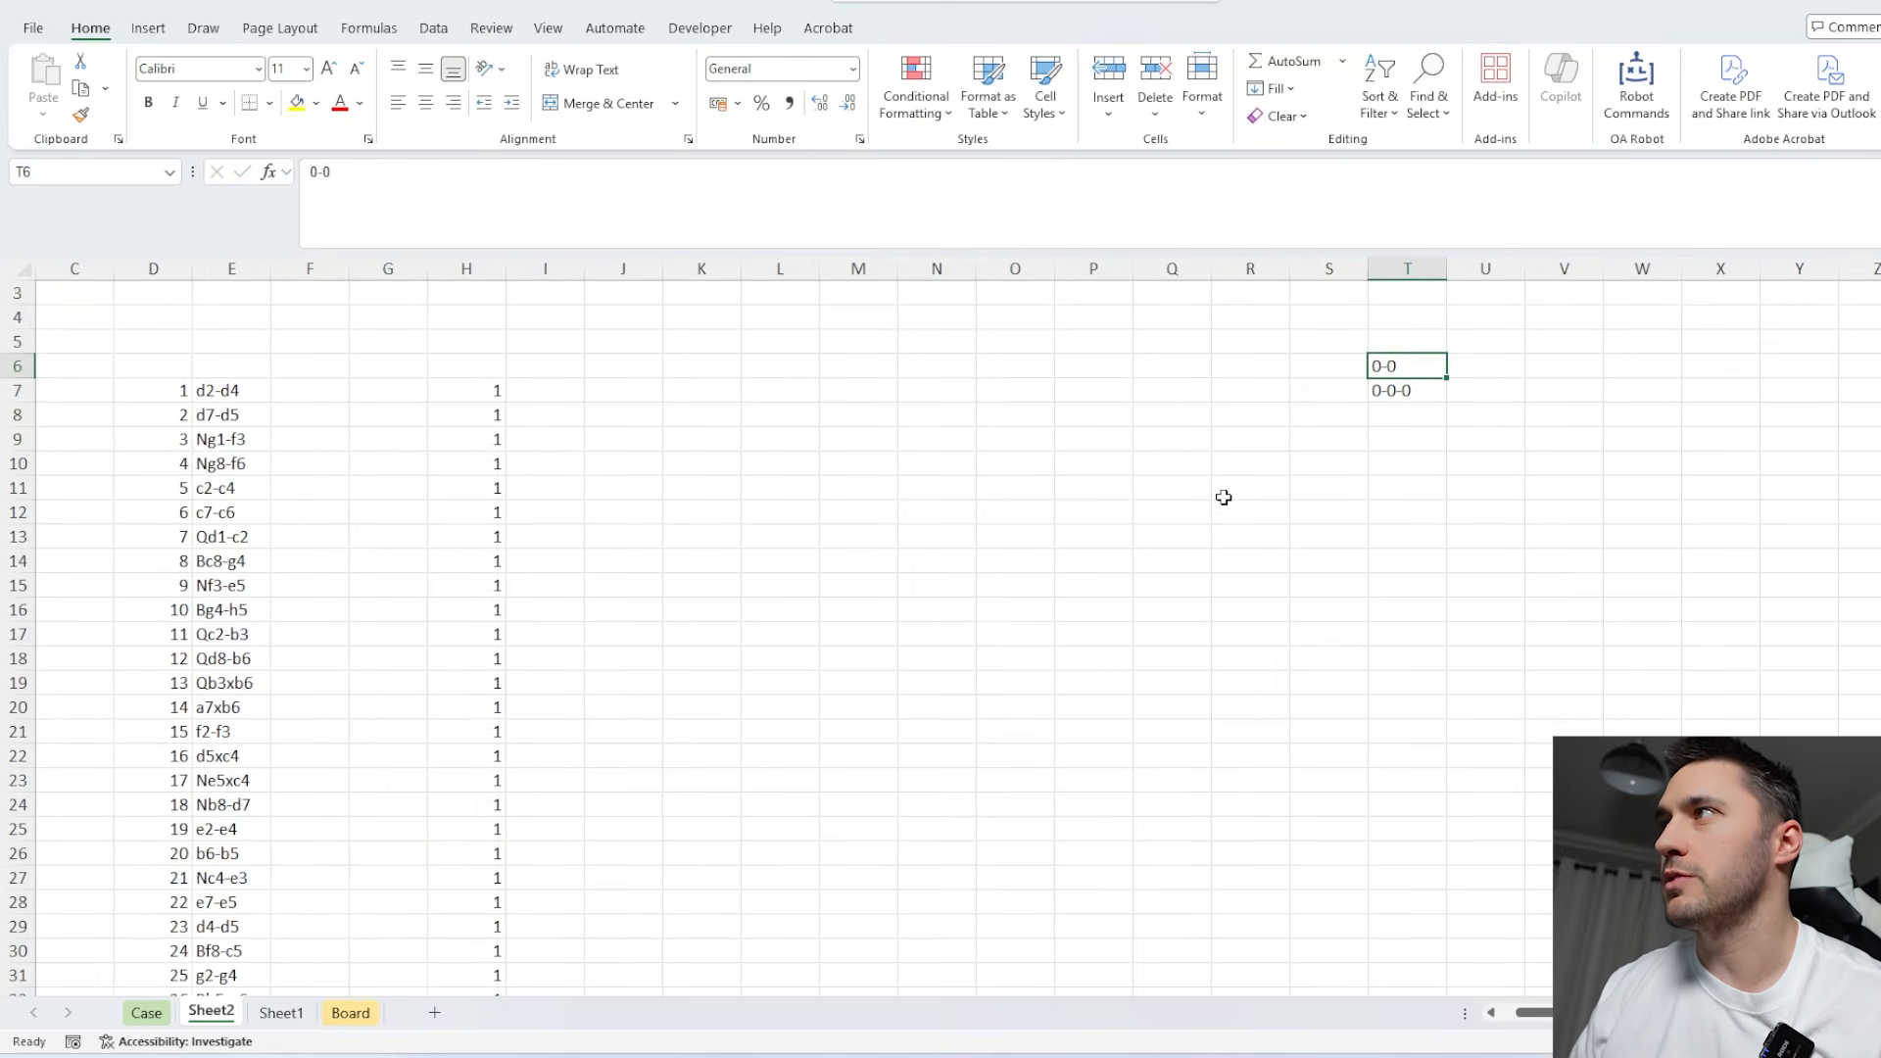
Replace the placeholder 1 in H7's LAMBDA with INDEX(r,2) to return each row's move.
double_click(608, 438)
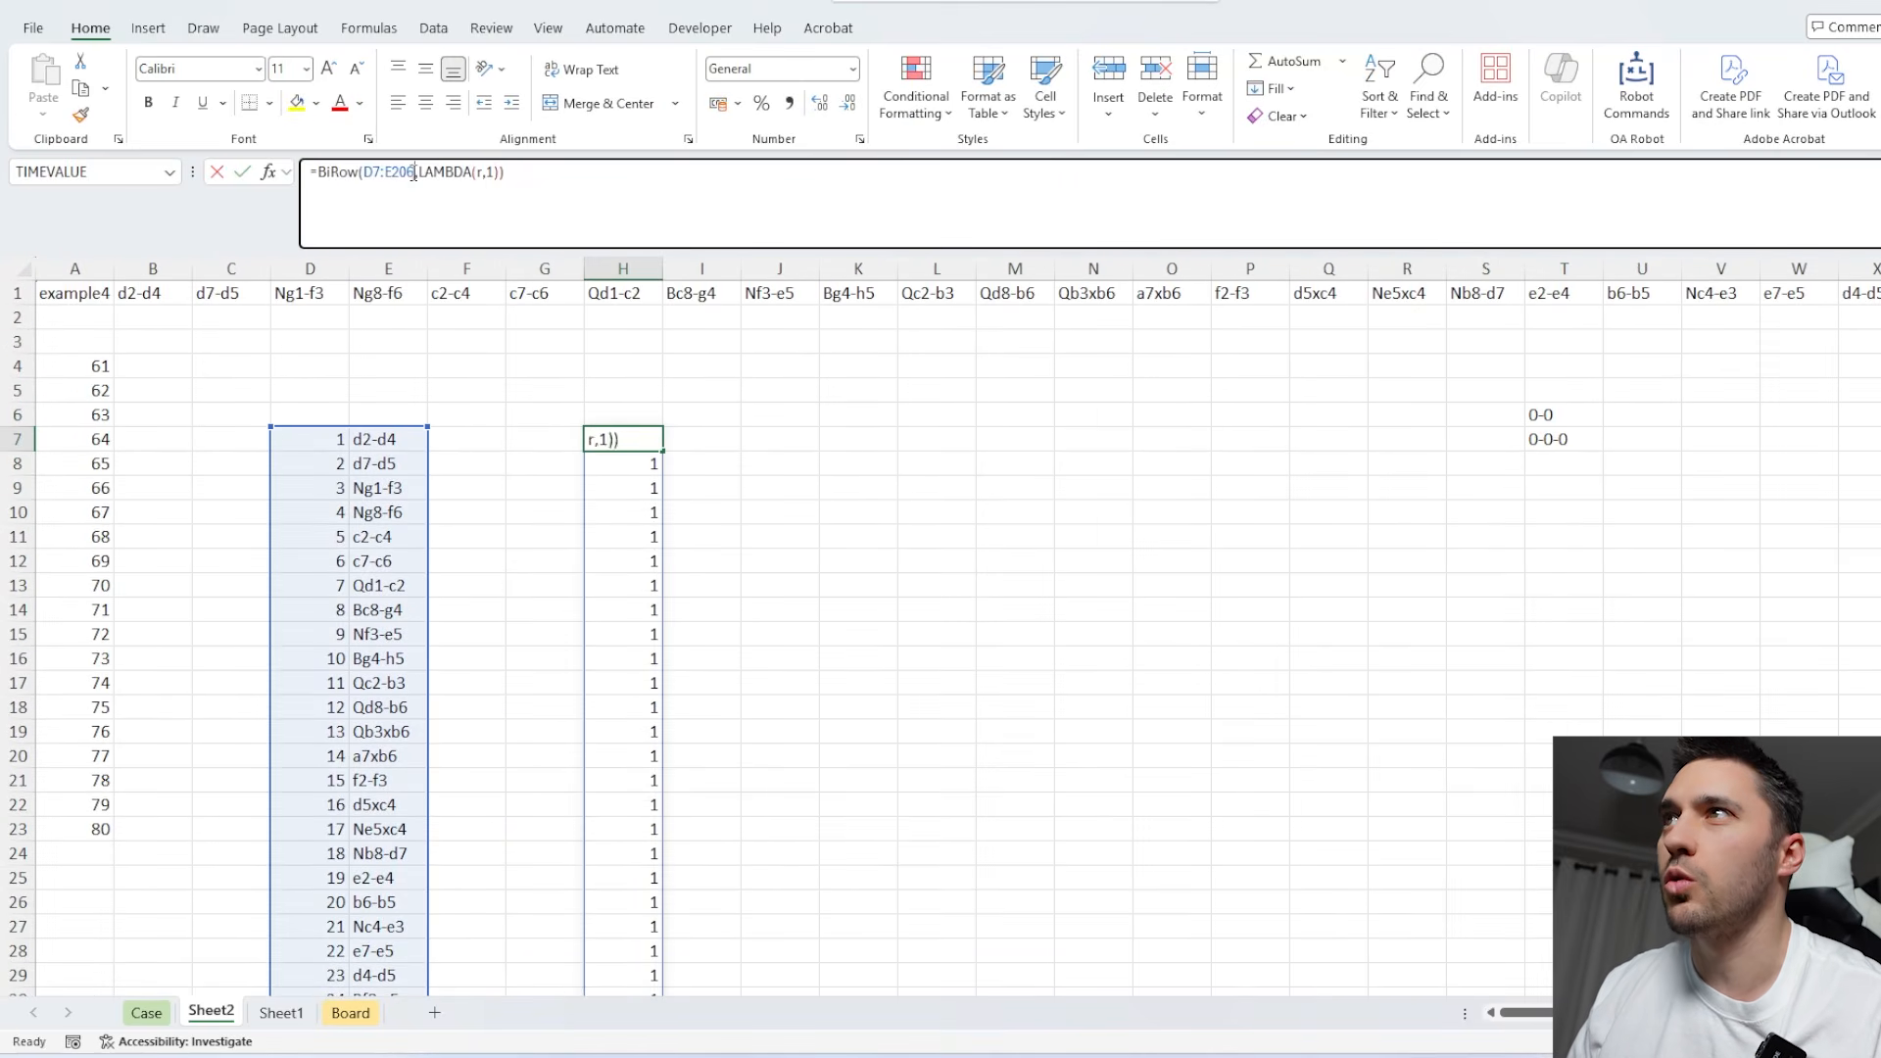
double_click(490, 173)
text(INDEX()
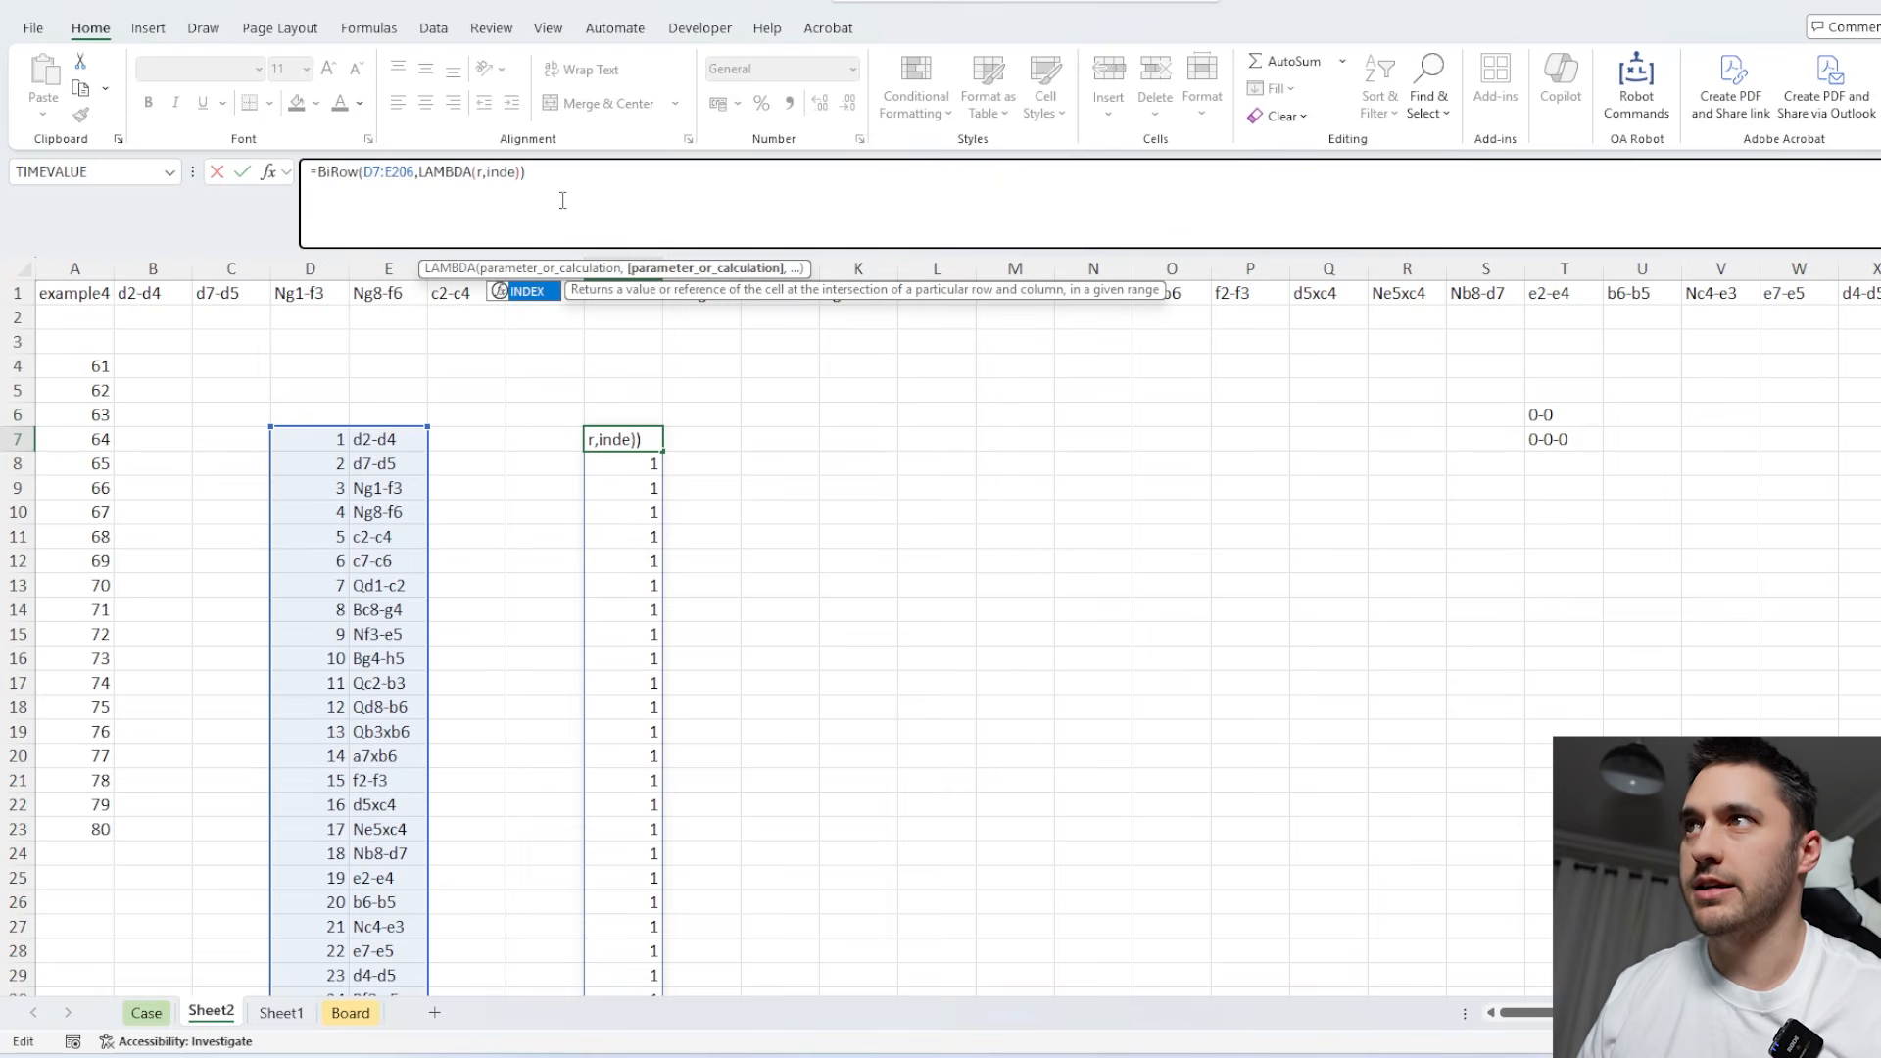
text(r,2))
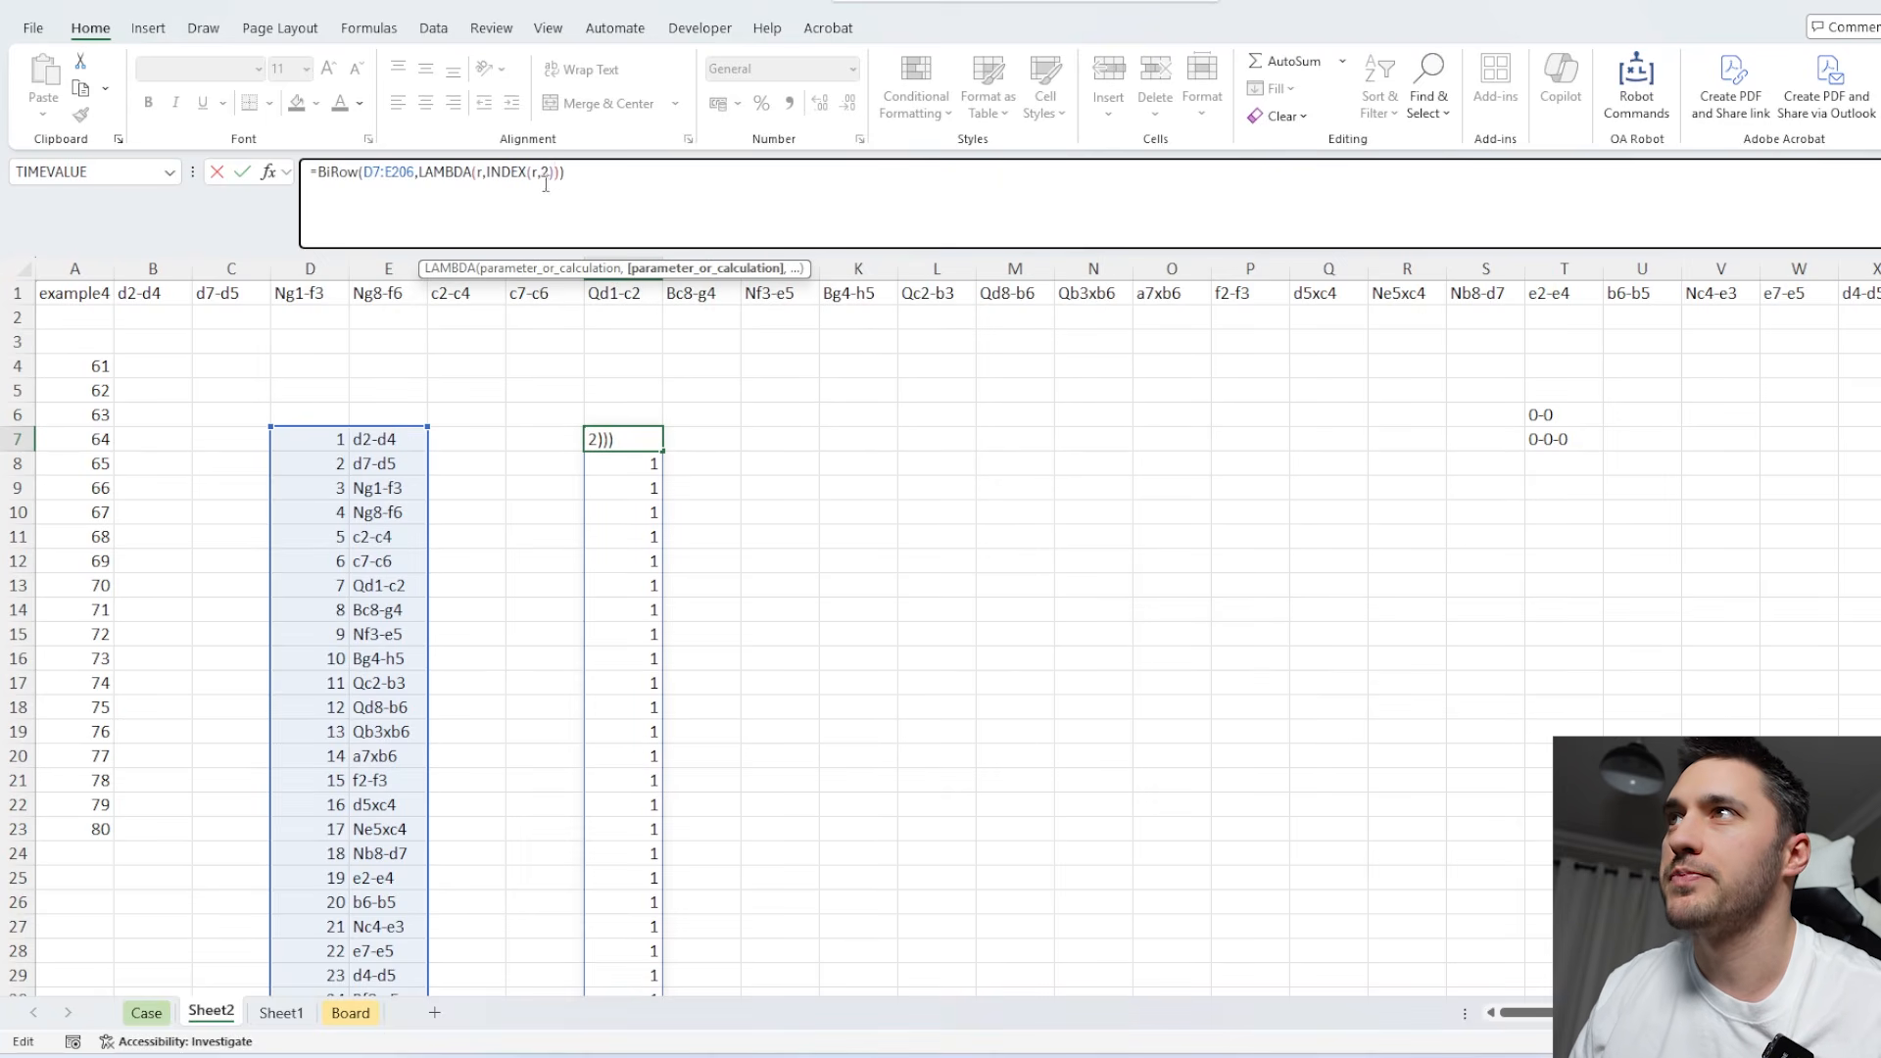
Wrap INDEX(r,2) in an IF function and compare it with the castling notations in $T$6:$T$7.
click(494, 172)
text(IF()
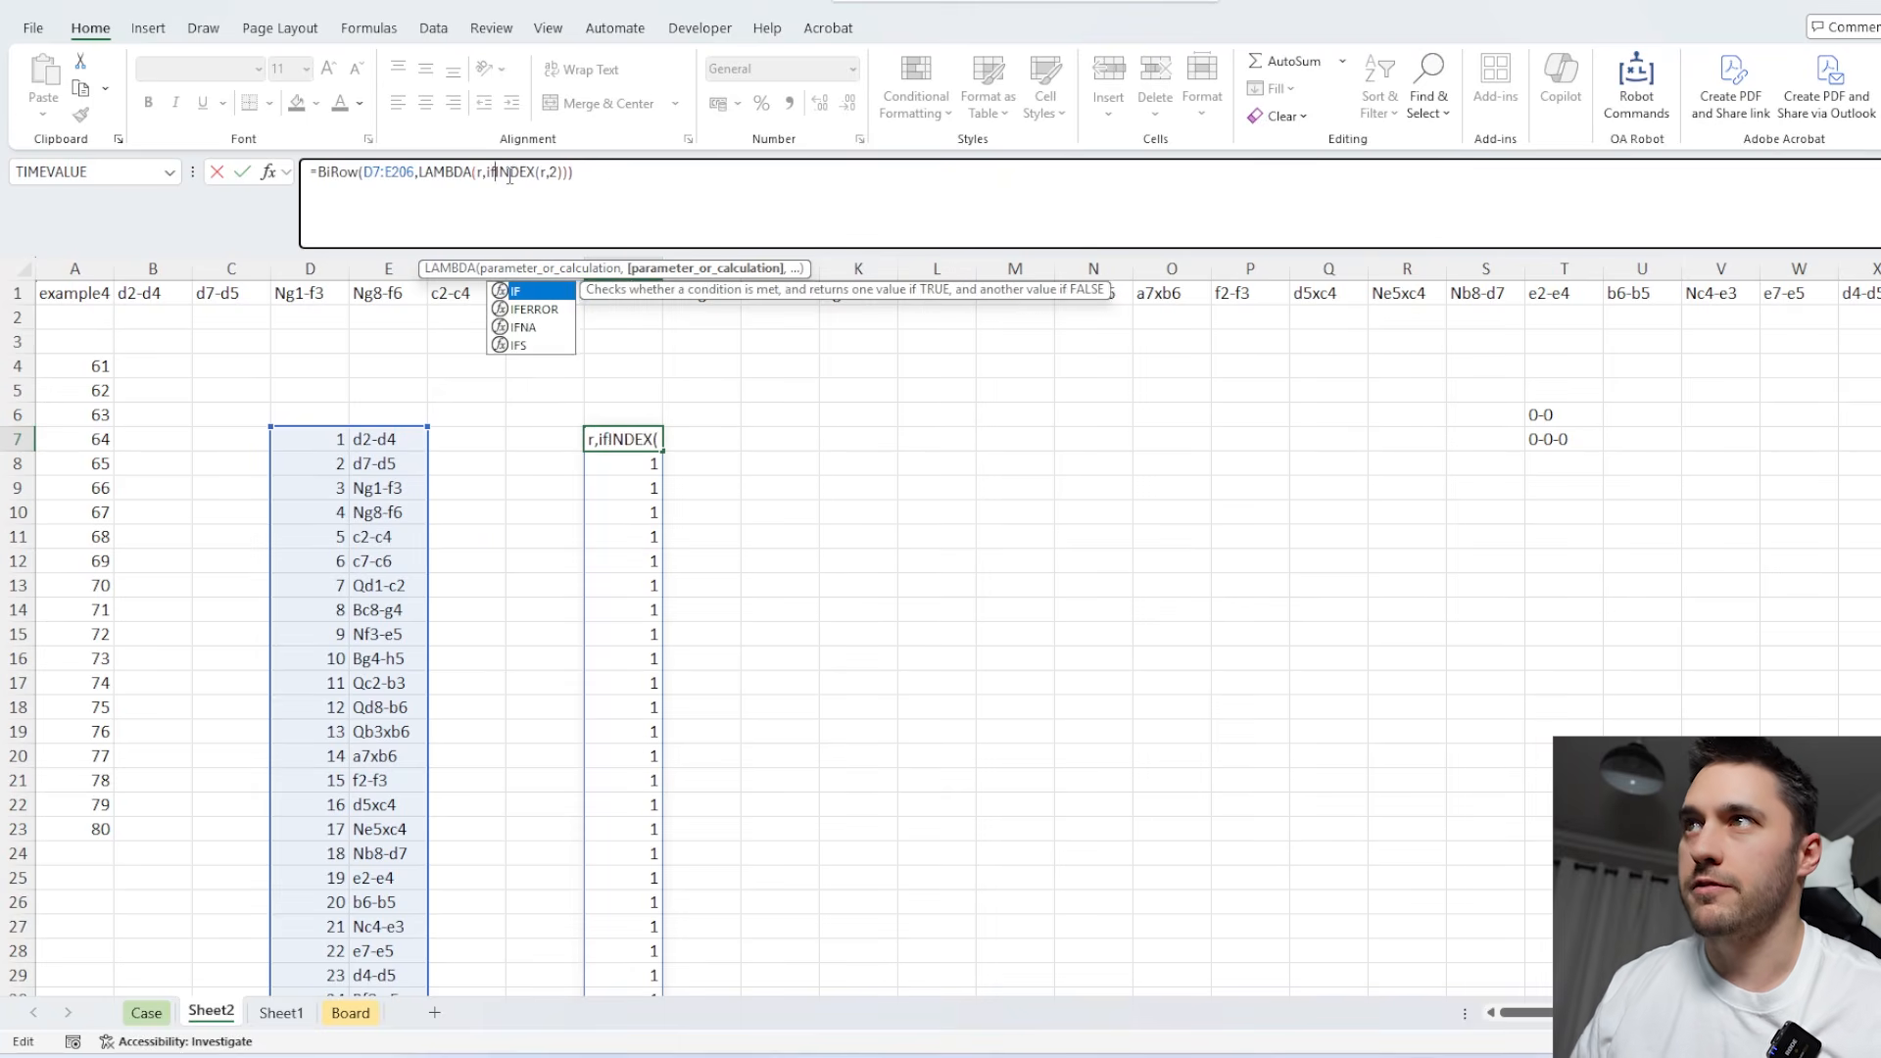
click(573, 173)
text())
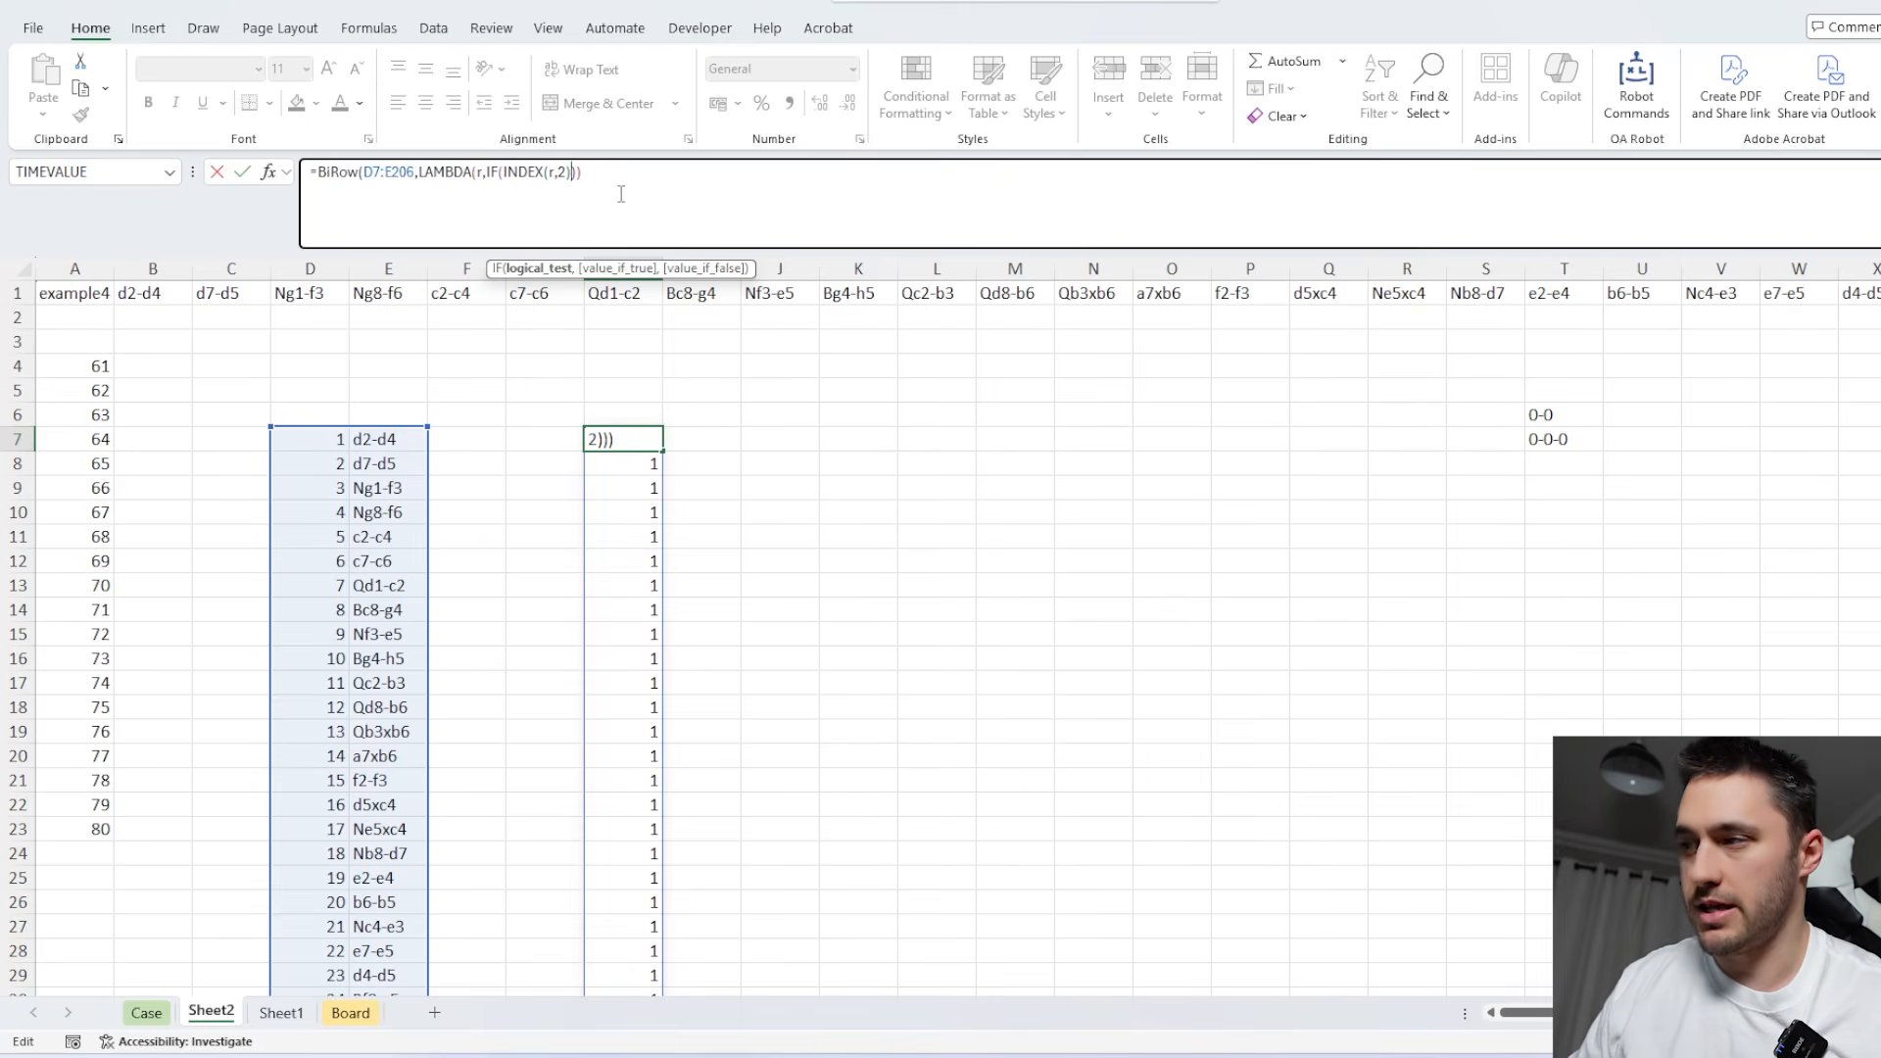
text(=)
drag(1558, 414, 1551, 436)
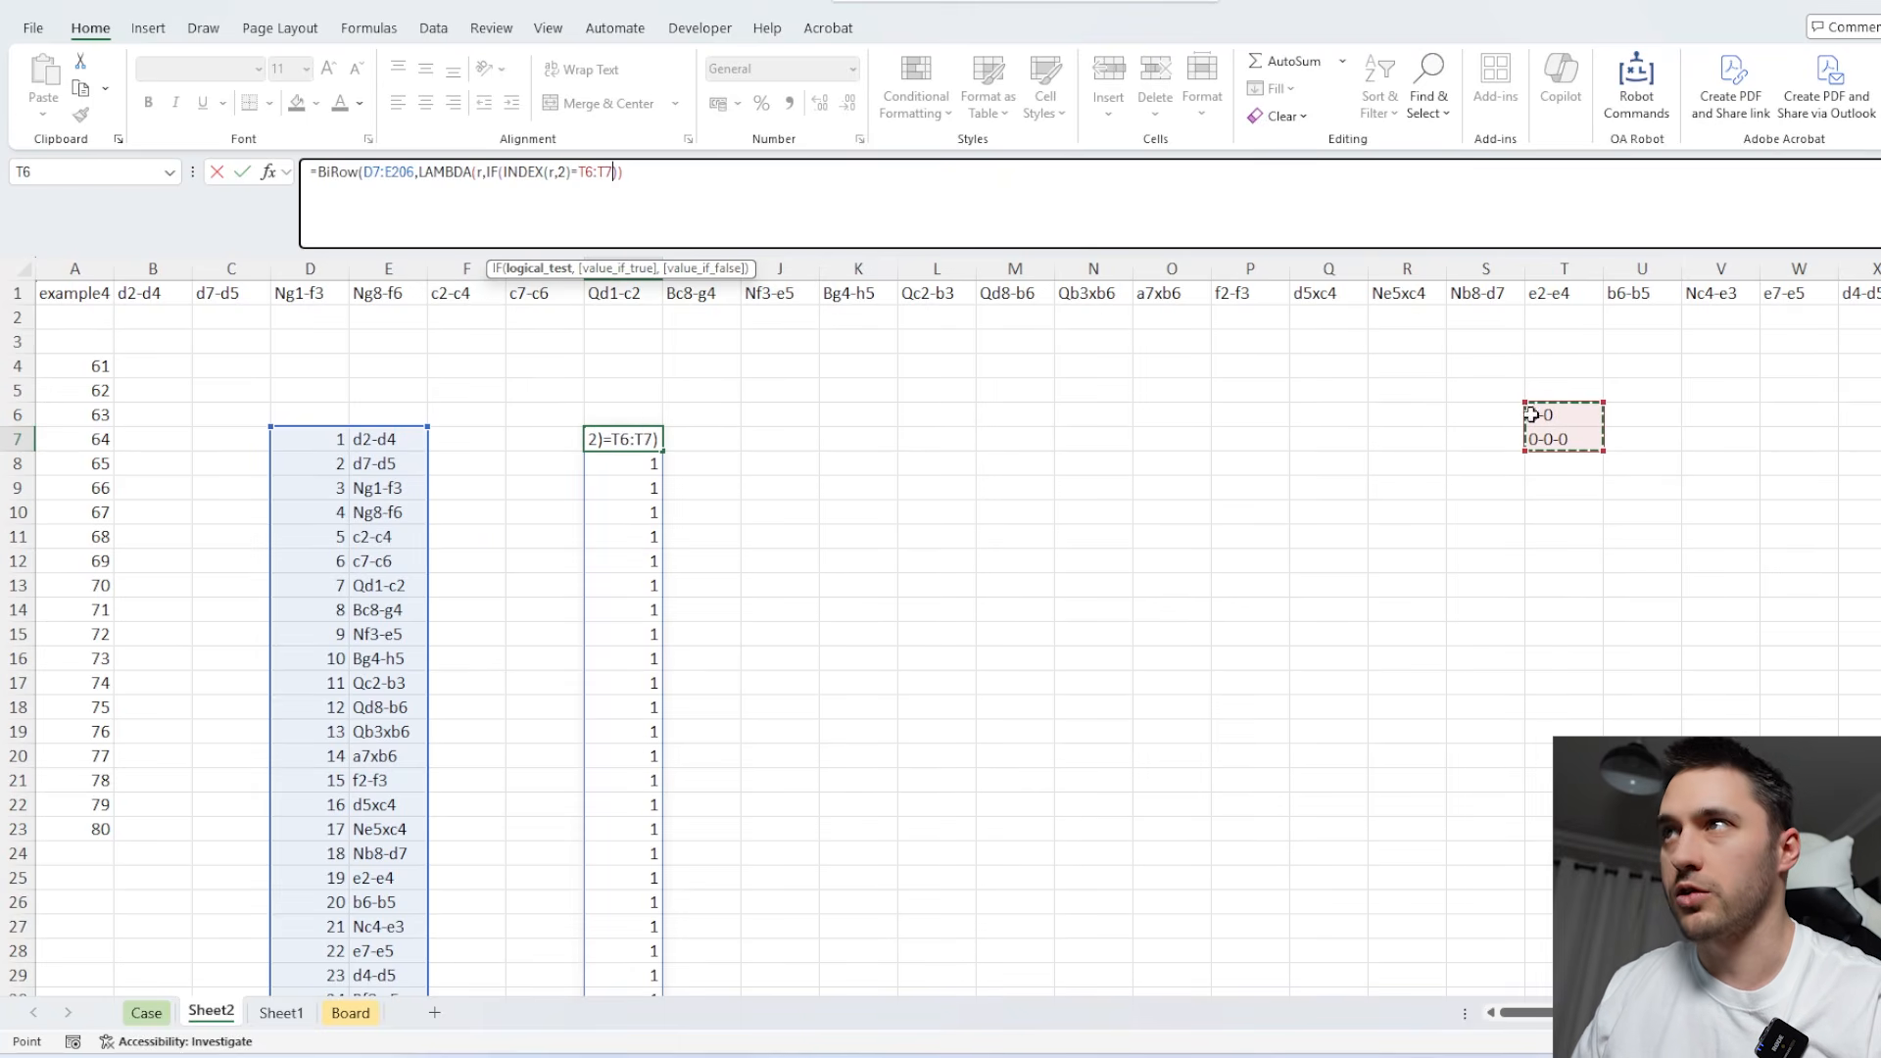
key(F4)
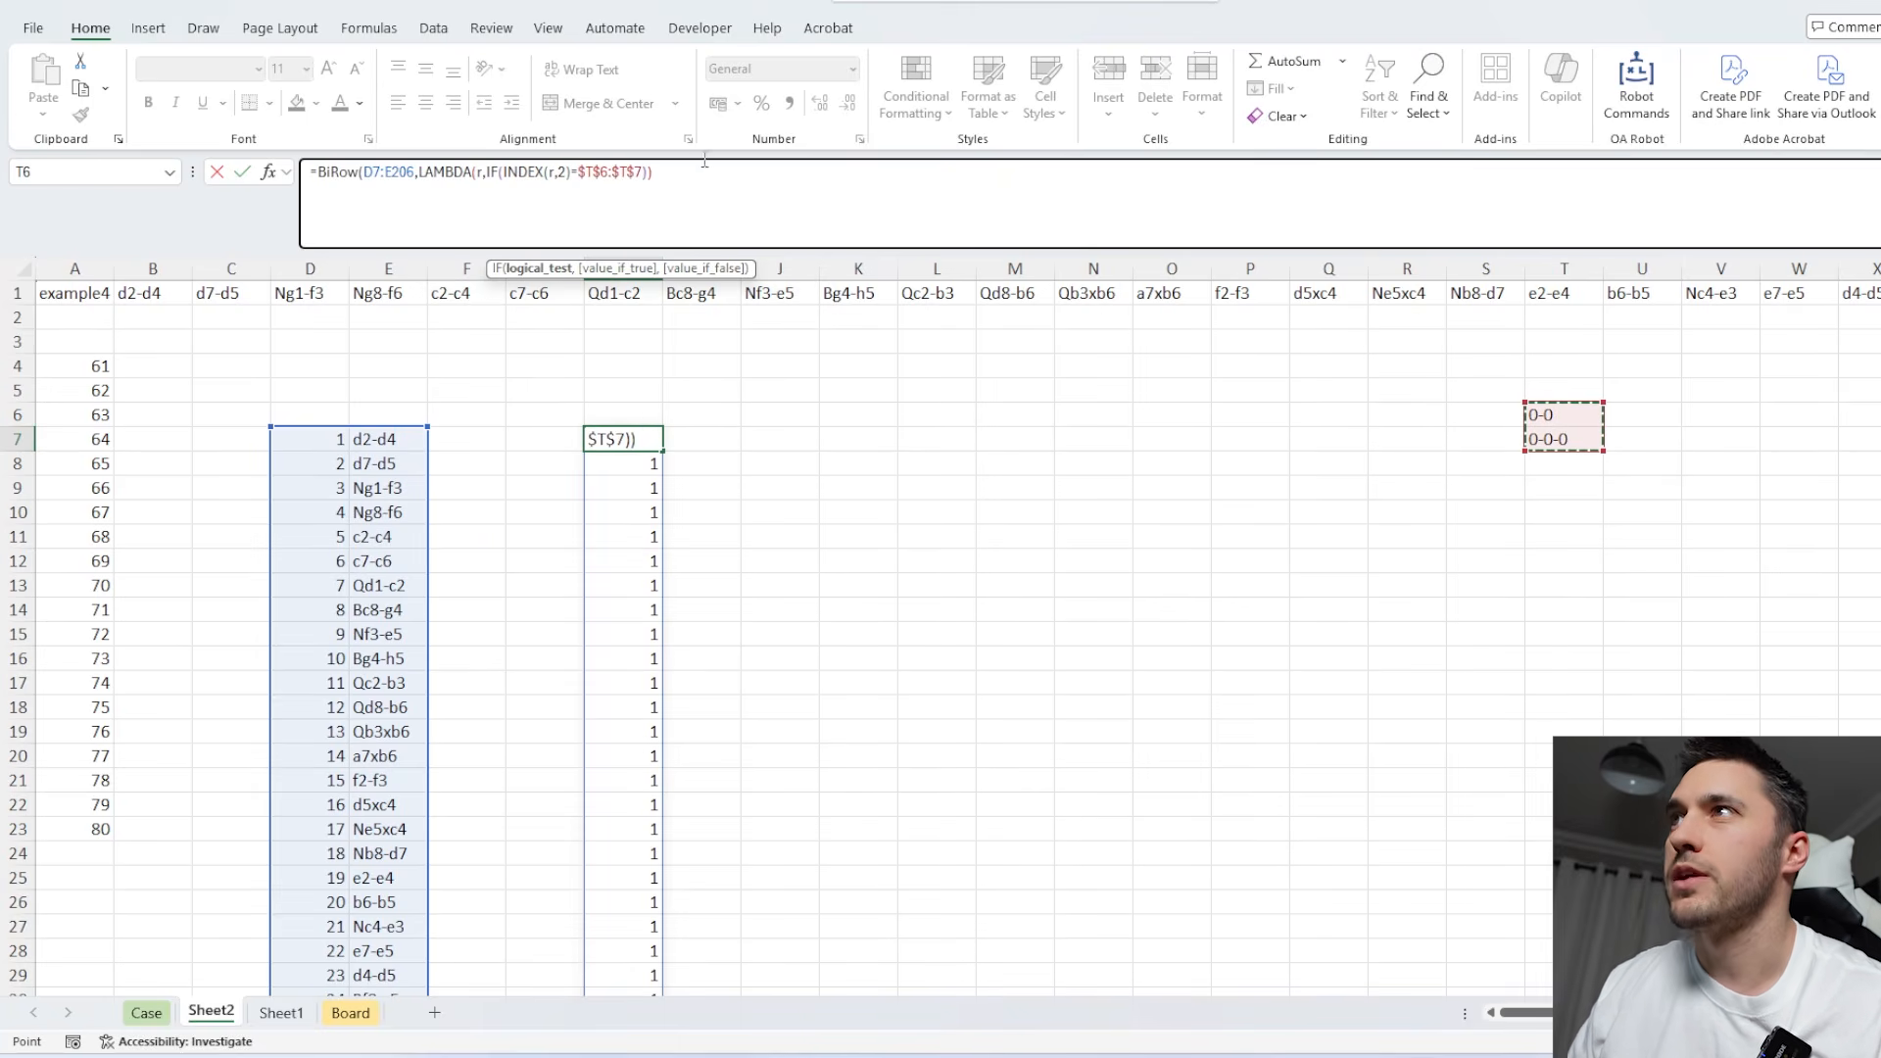
Wrap the comparison in OR and complete the IF with VSTACK(r,r) for castling rows and r for all others.
click(506, 173)
text(OR()
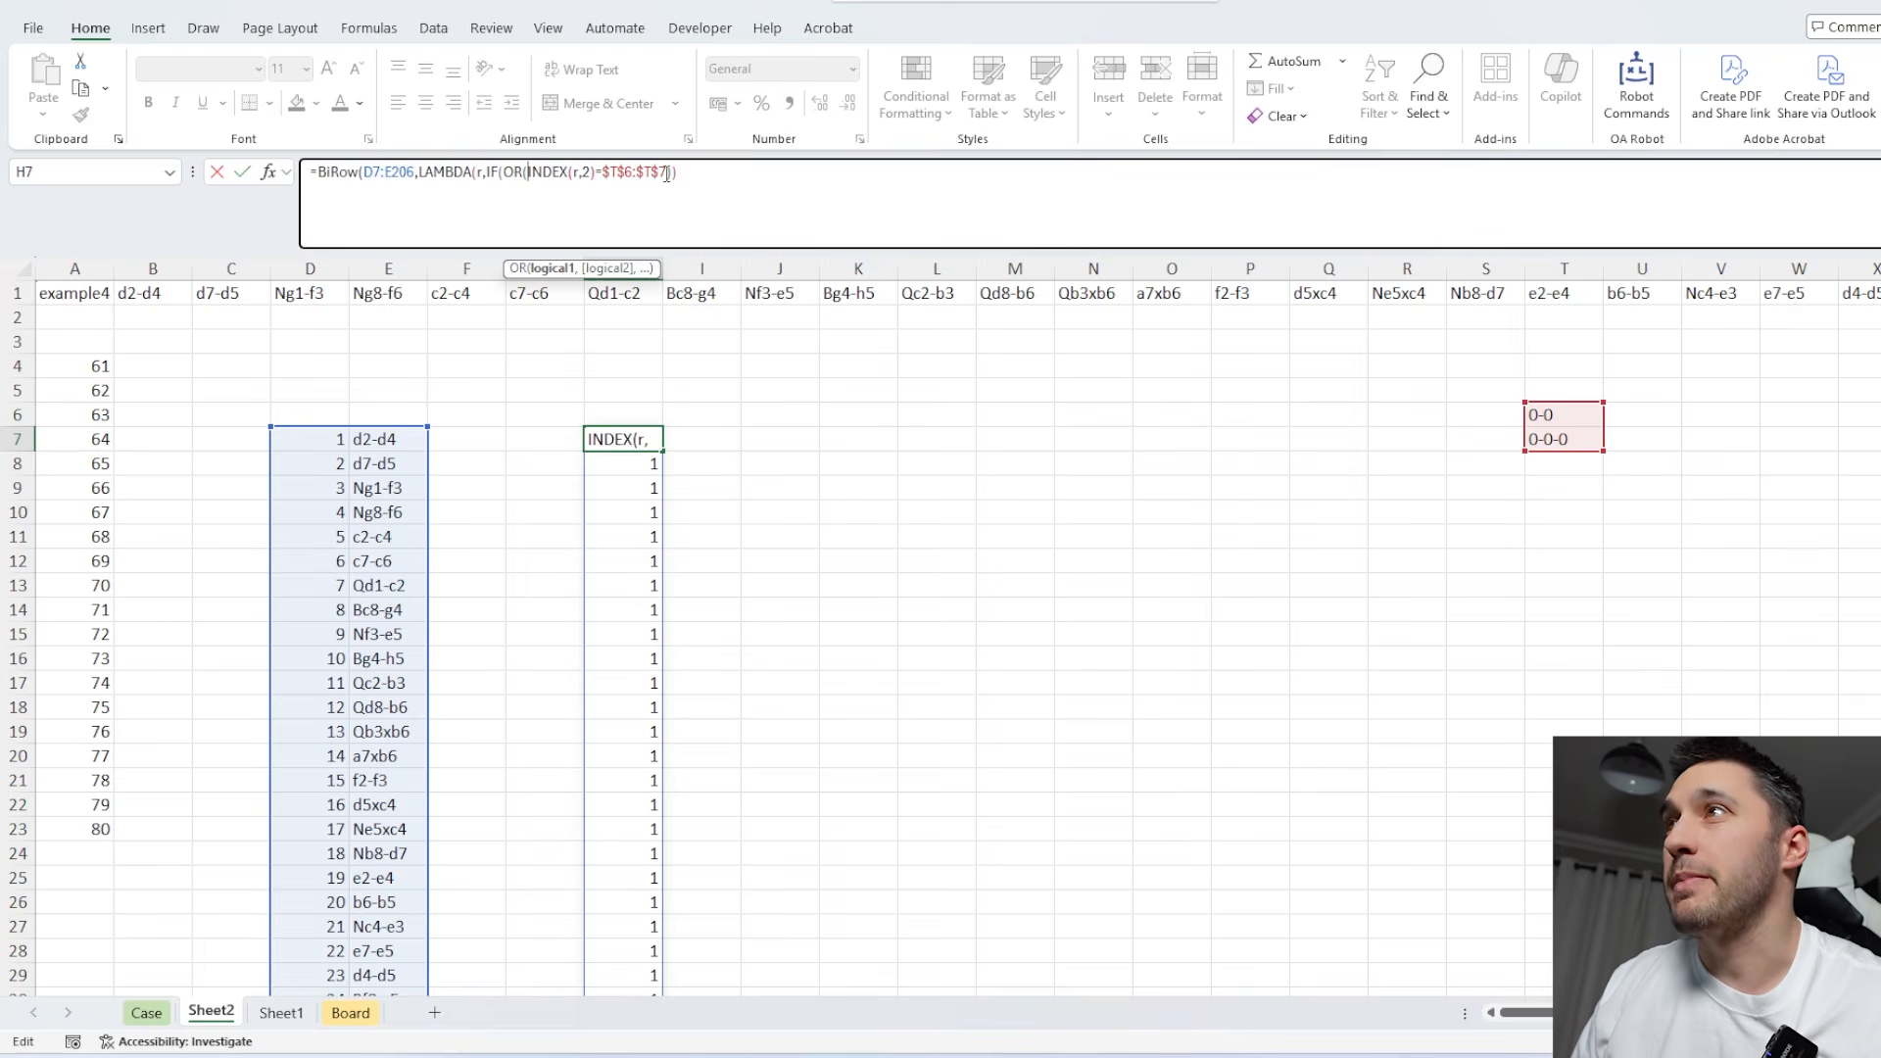
click(674, 173)
text(),)
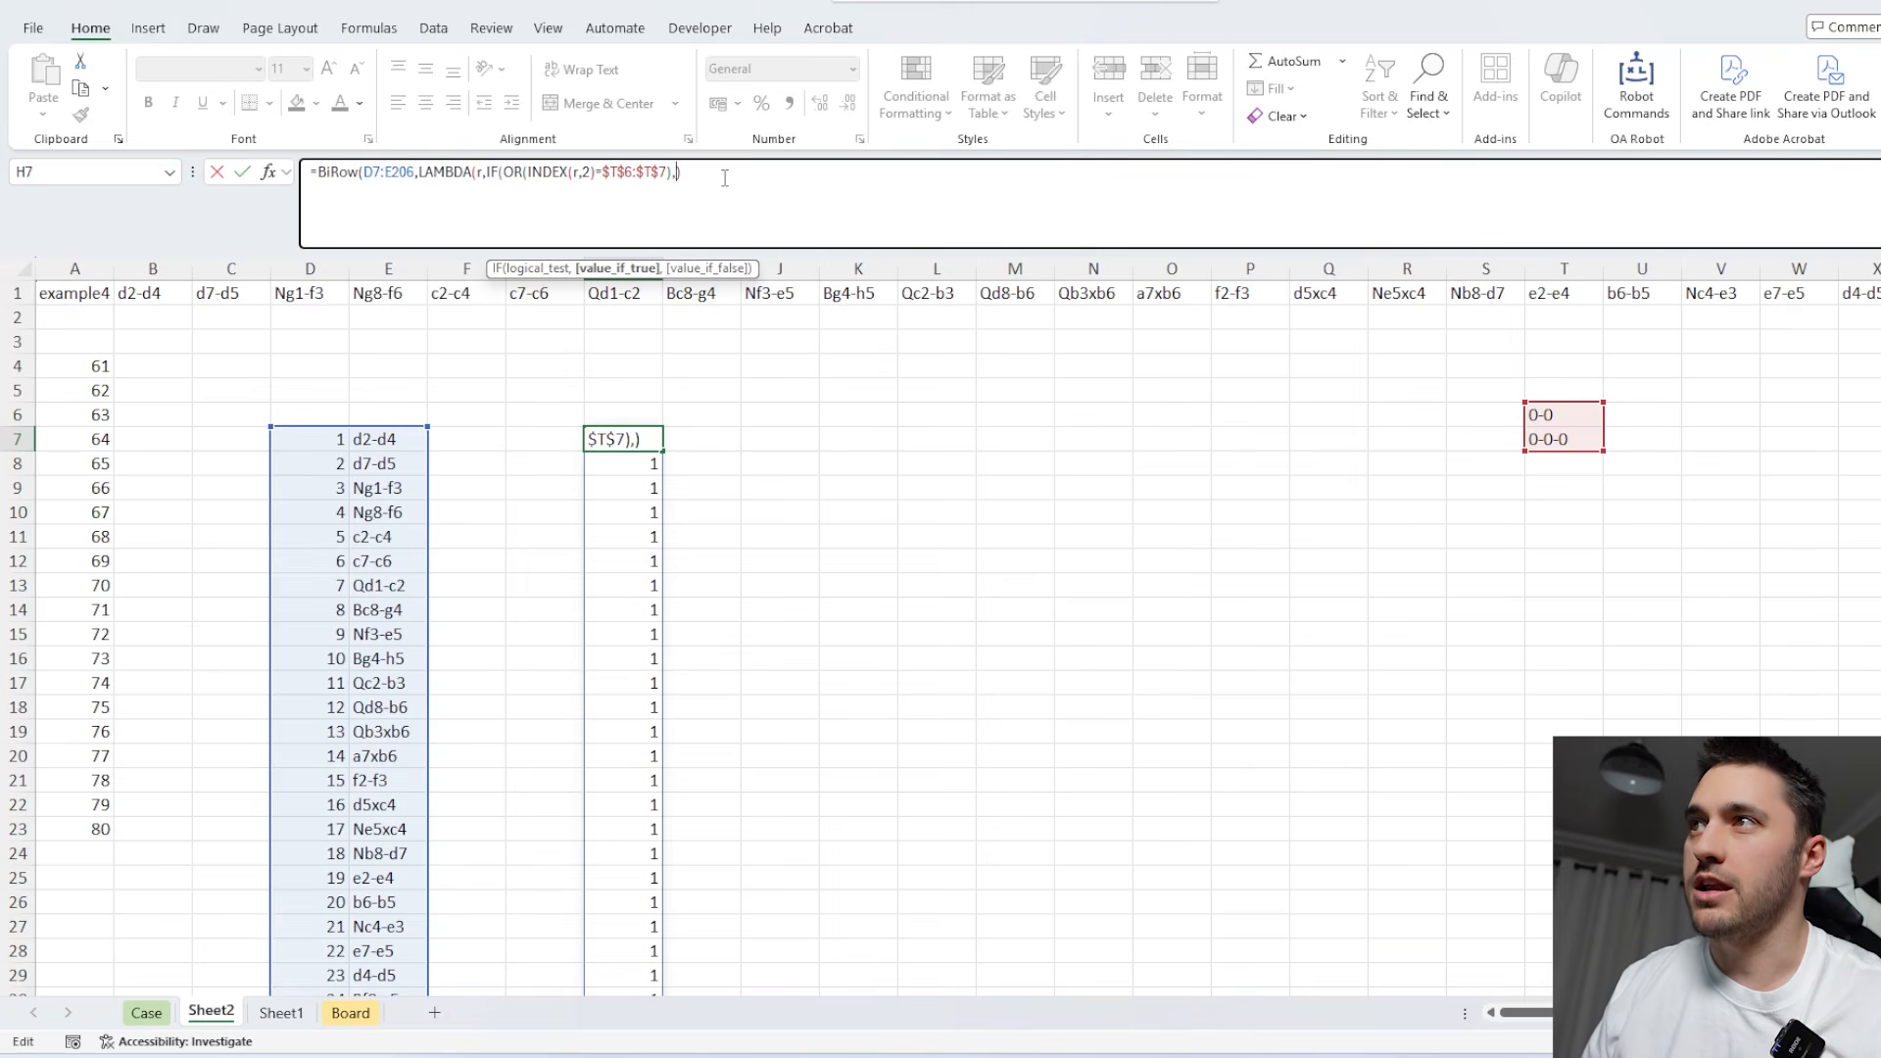
text(VSTACK(r,)
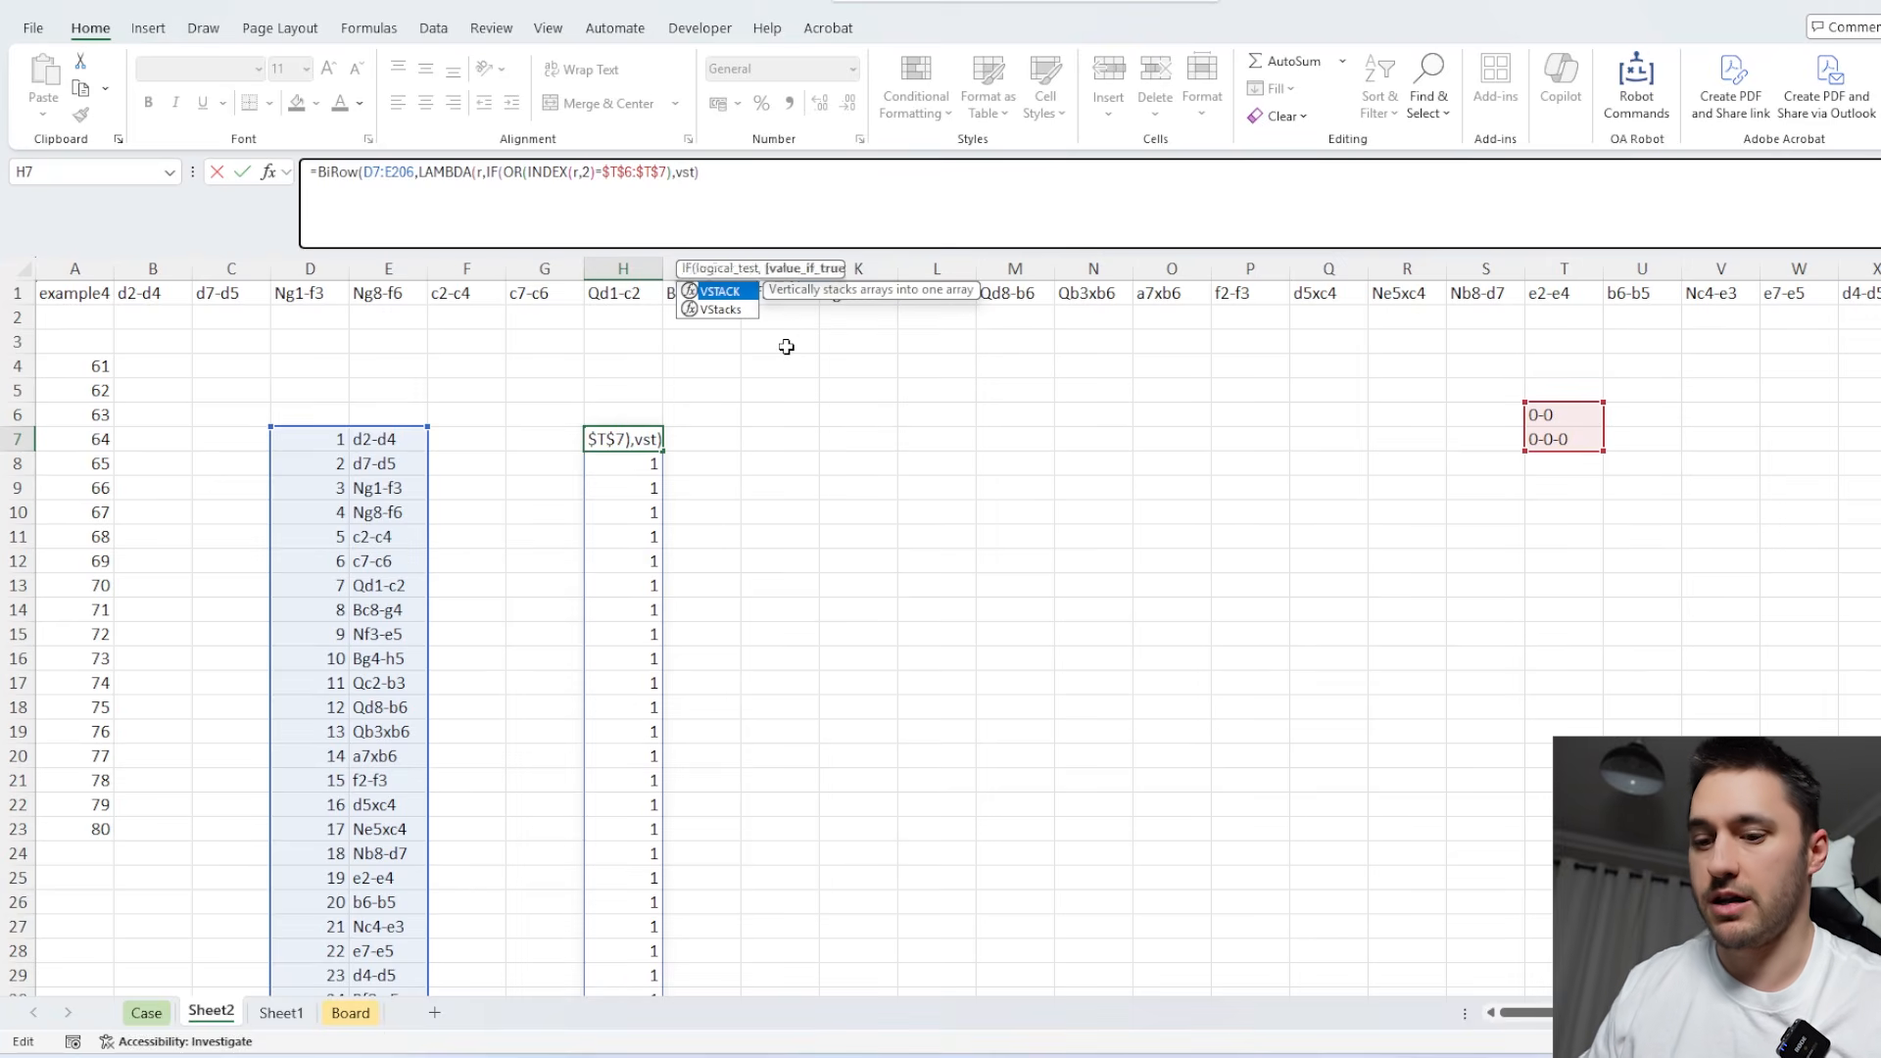
text(r),r))
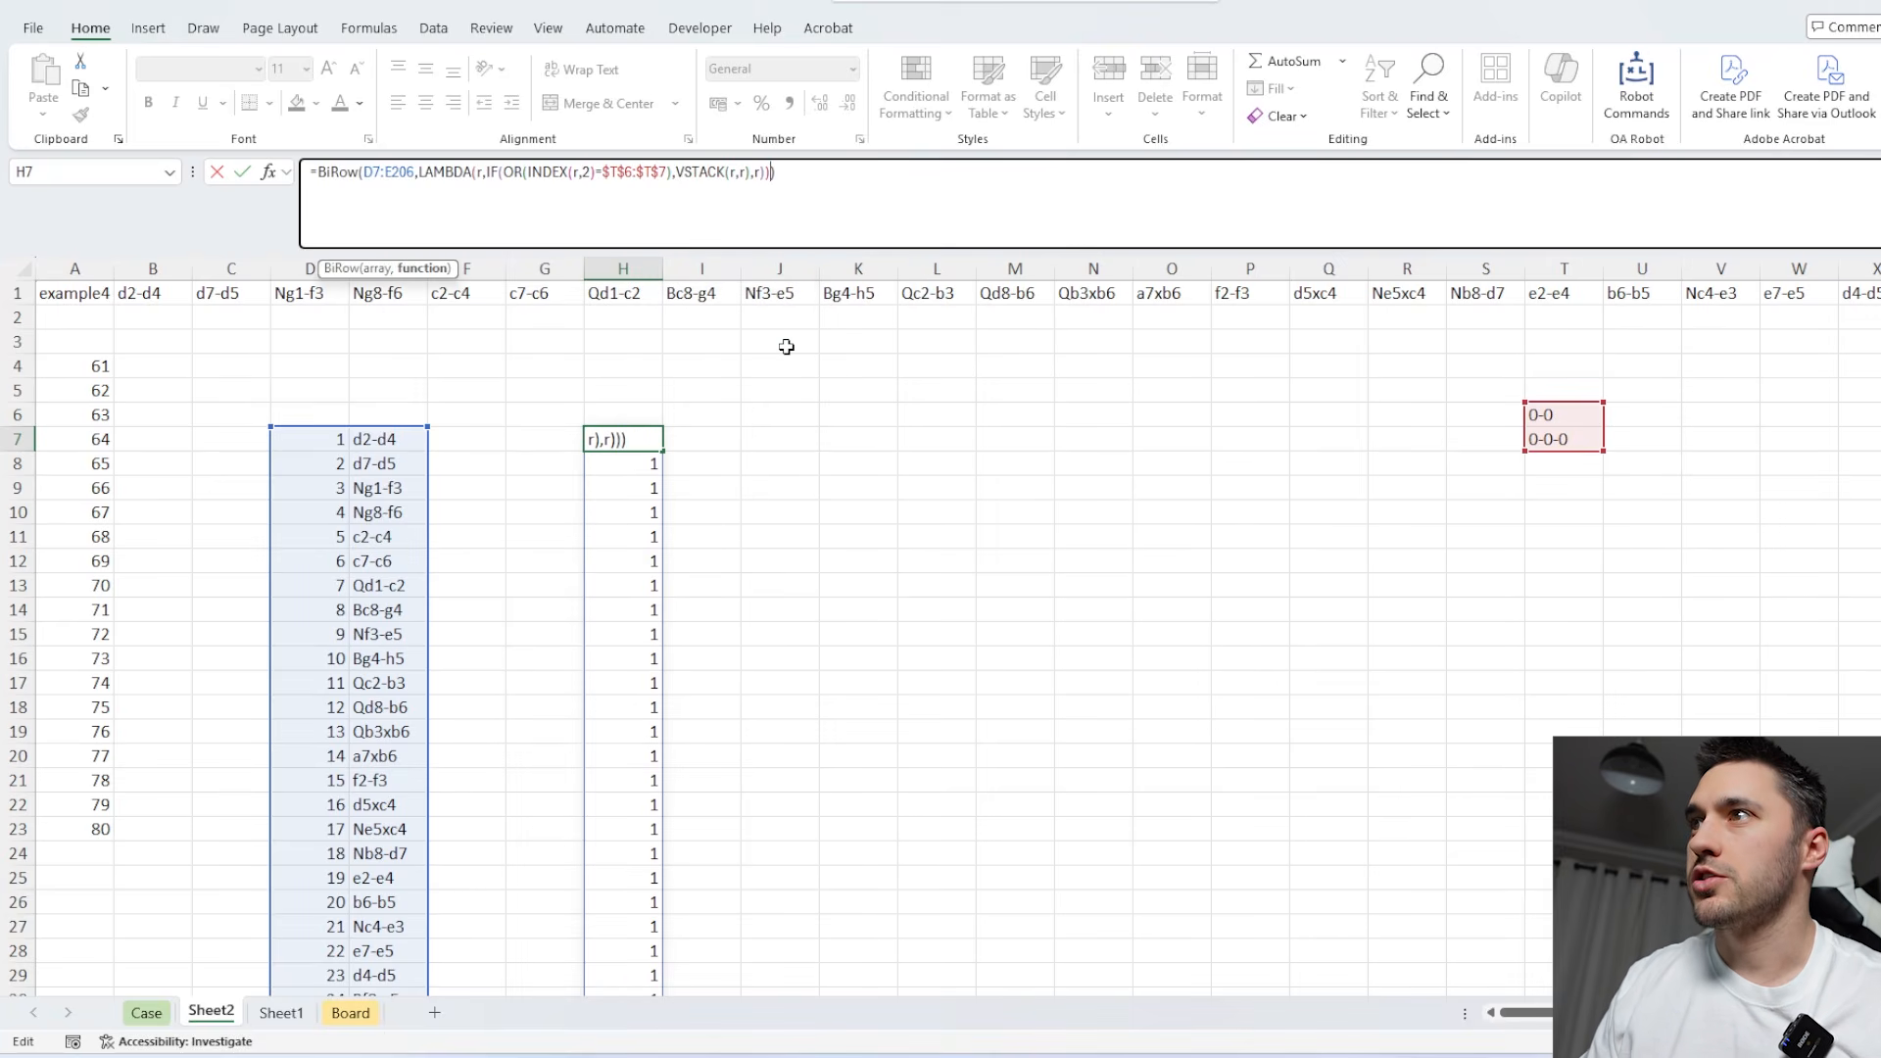
key(Return)
Compare the original move list with the BiRow output around the castling move 0-0 to check the row duplication.
scroll(659, 505, down, 9)
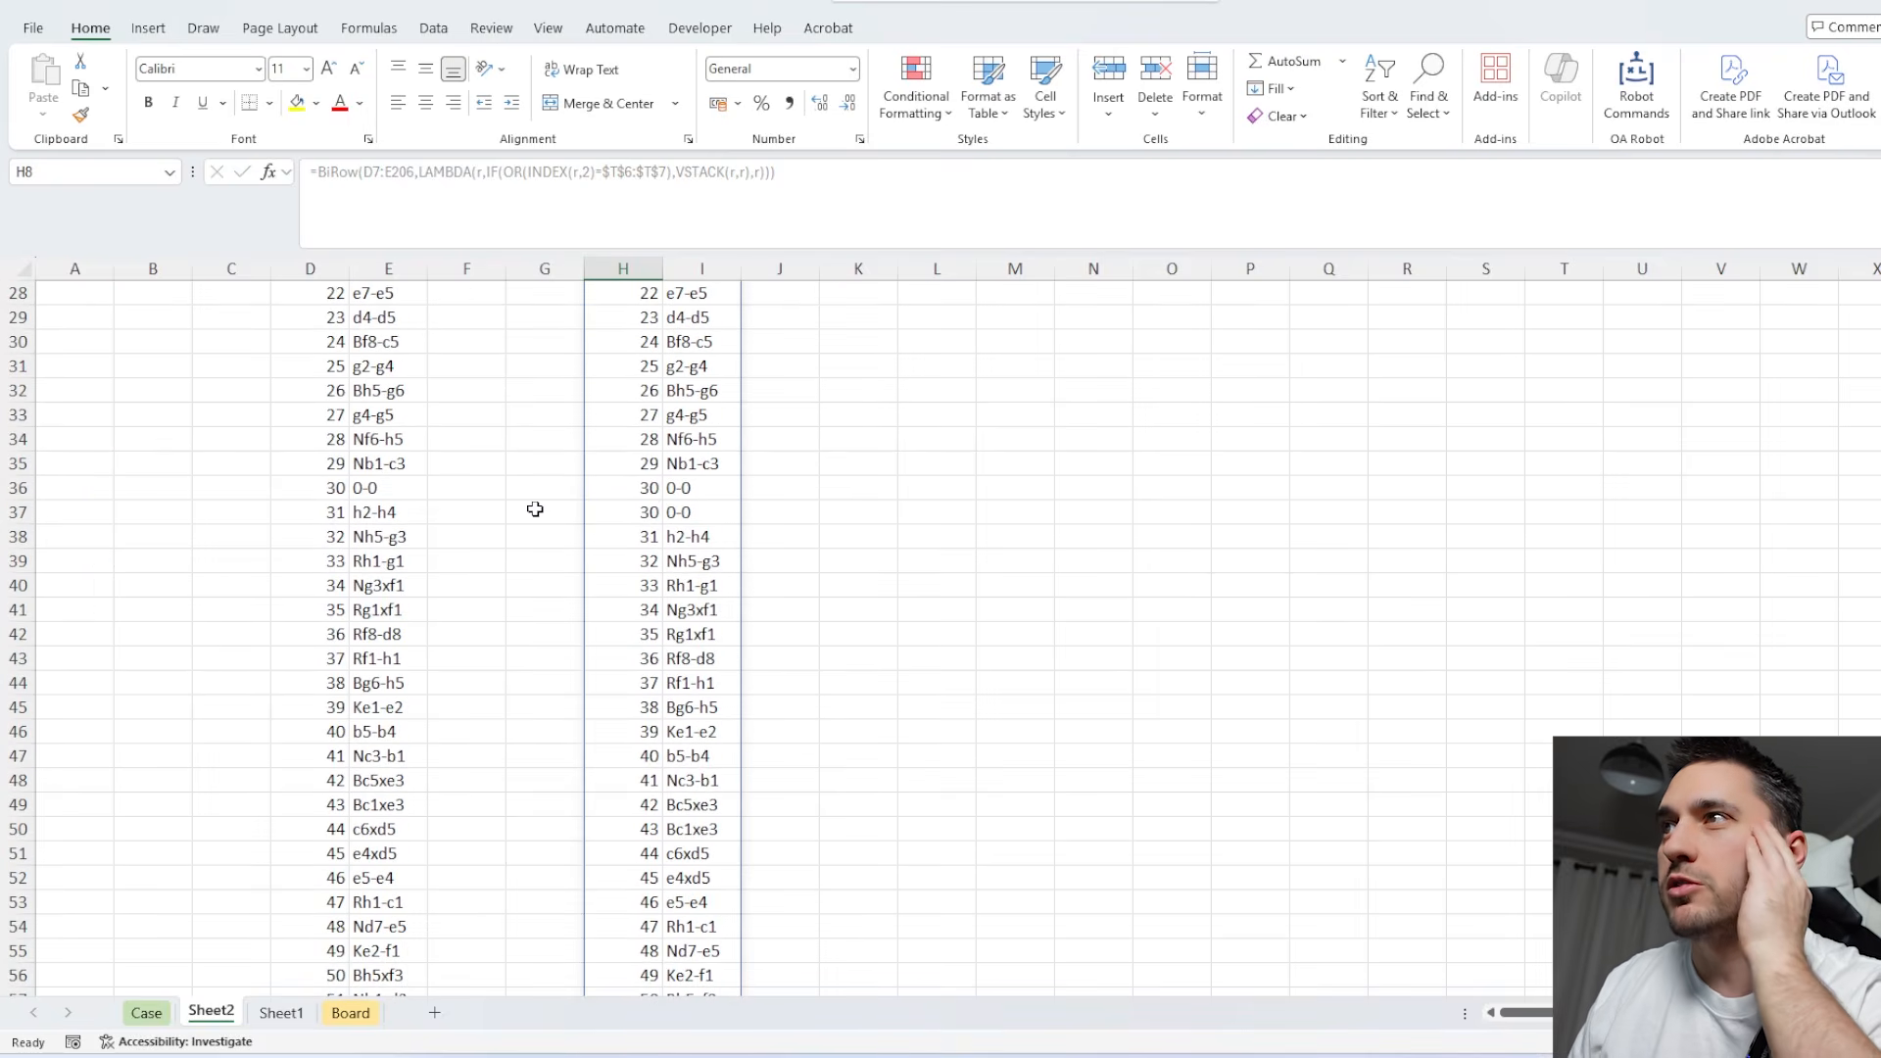
drag(702, 494, 328, 512)
drag(632, 492, 670, 509)
click(690, 491)
click(649, 490)
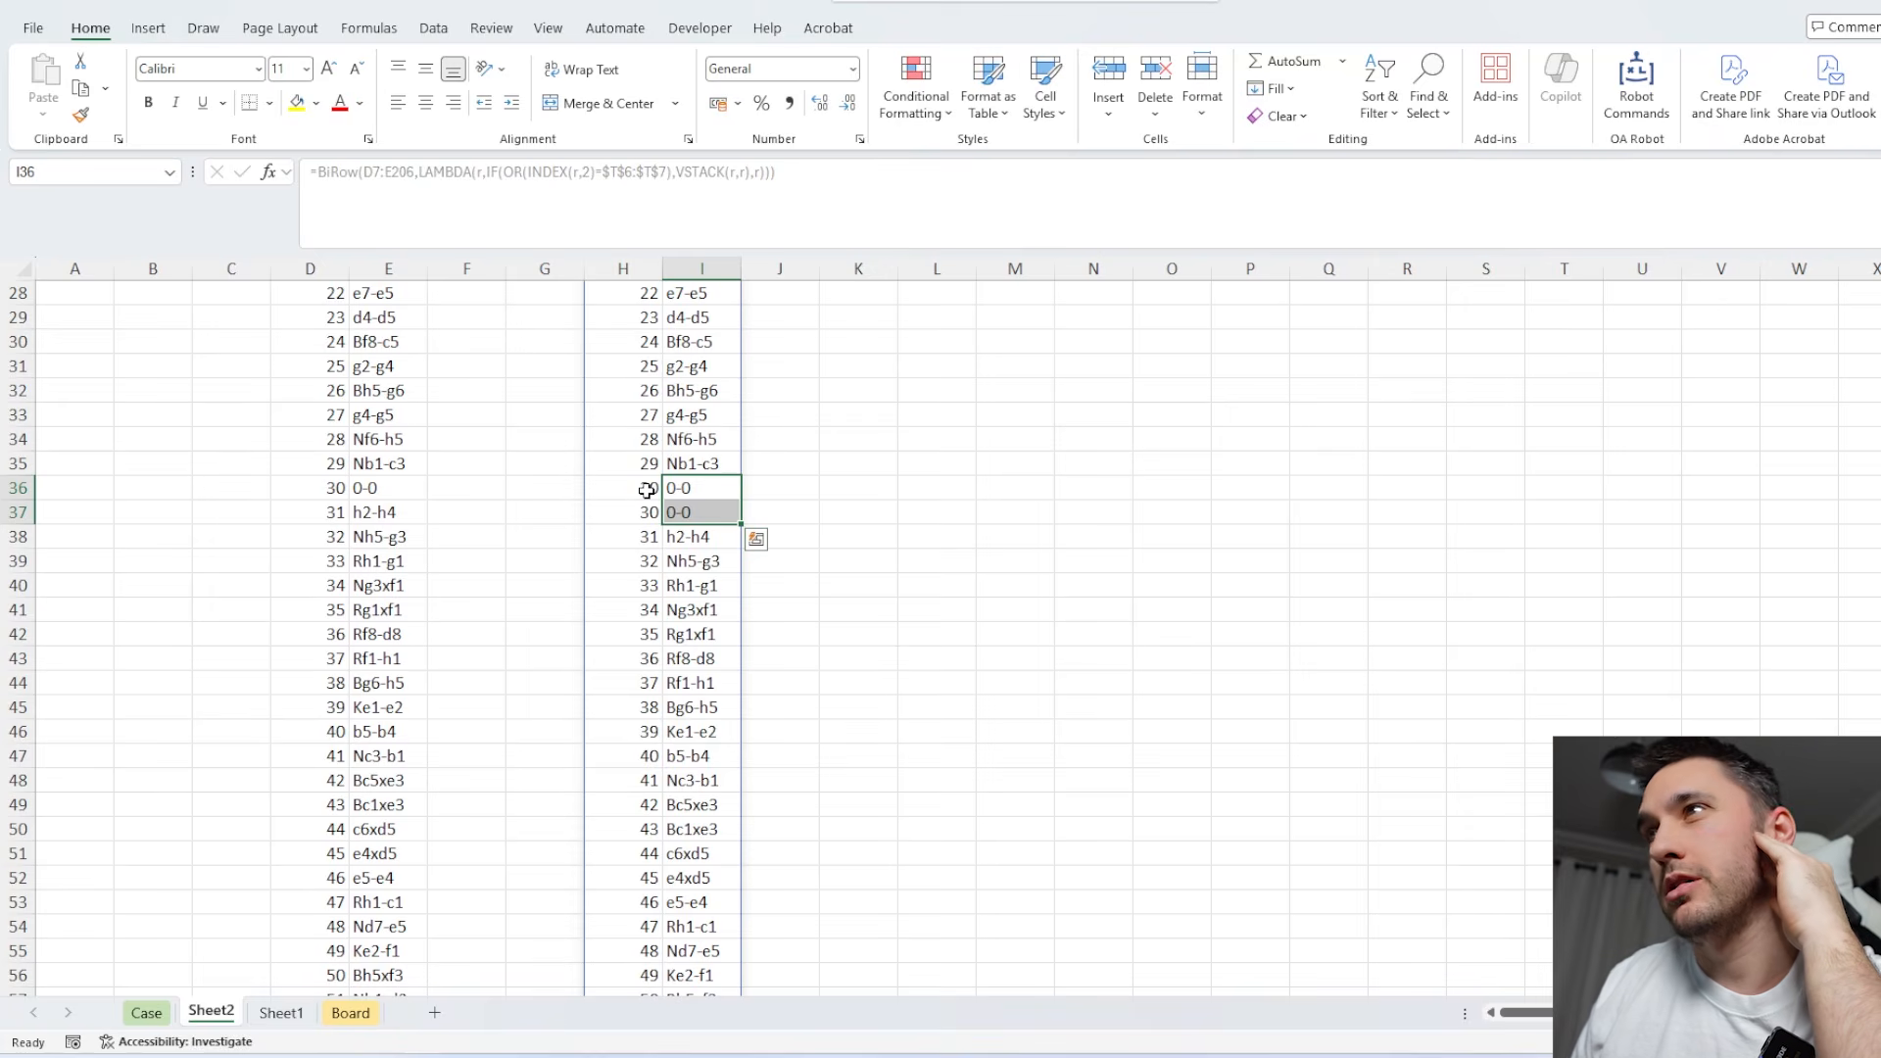
click(692, 490)
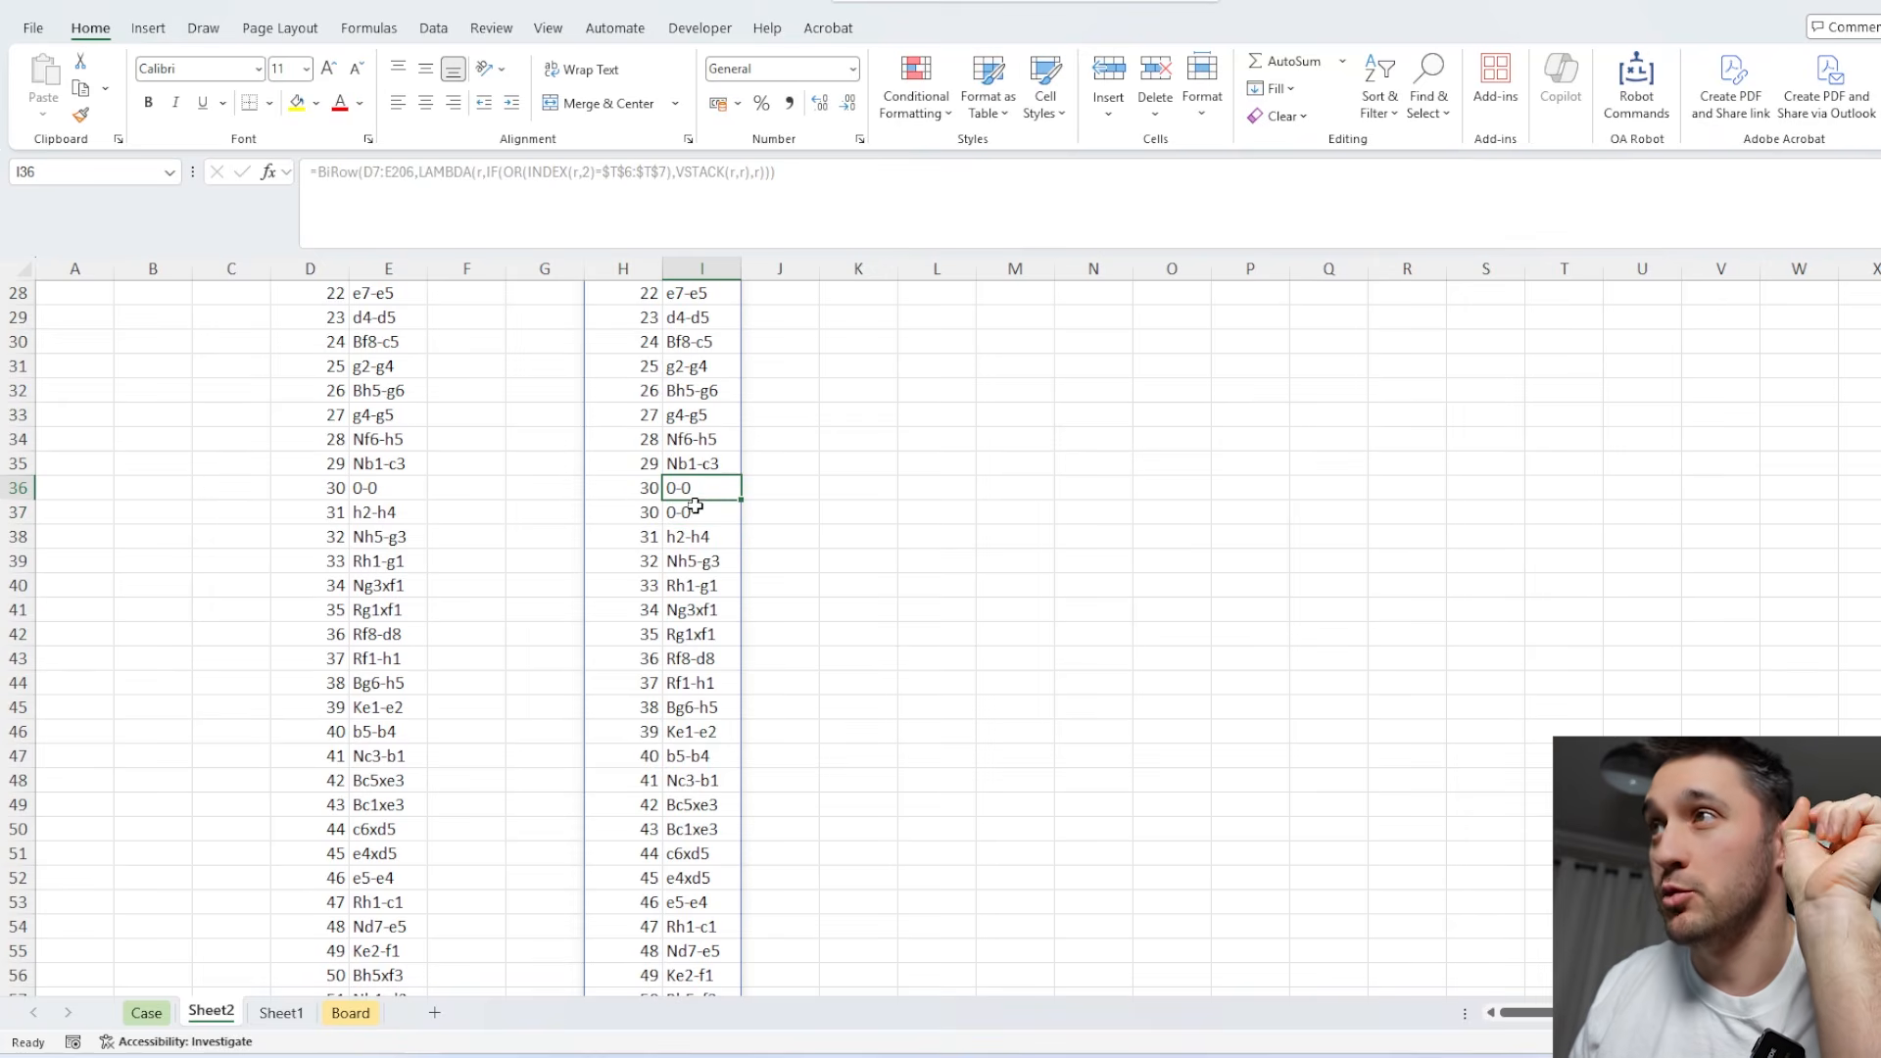
click(693, 511)
scroll(701, 549, up, 9)
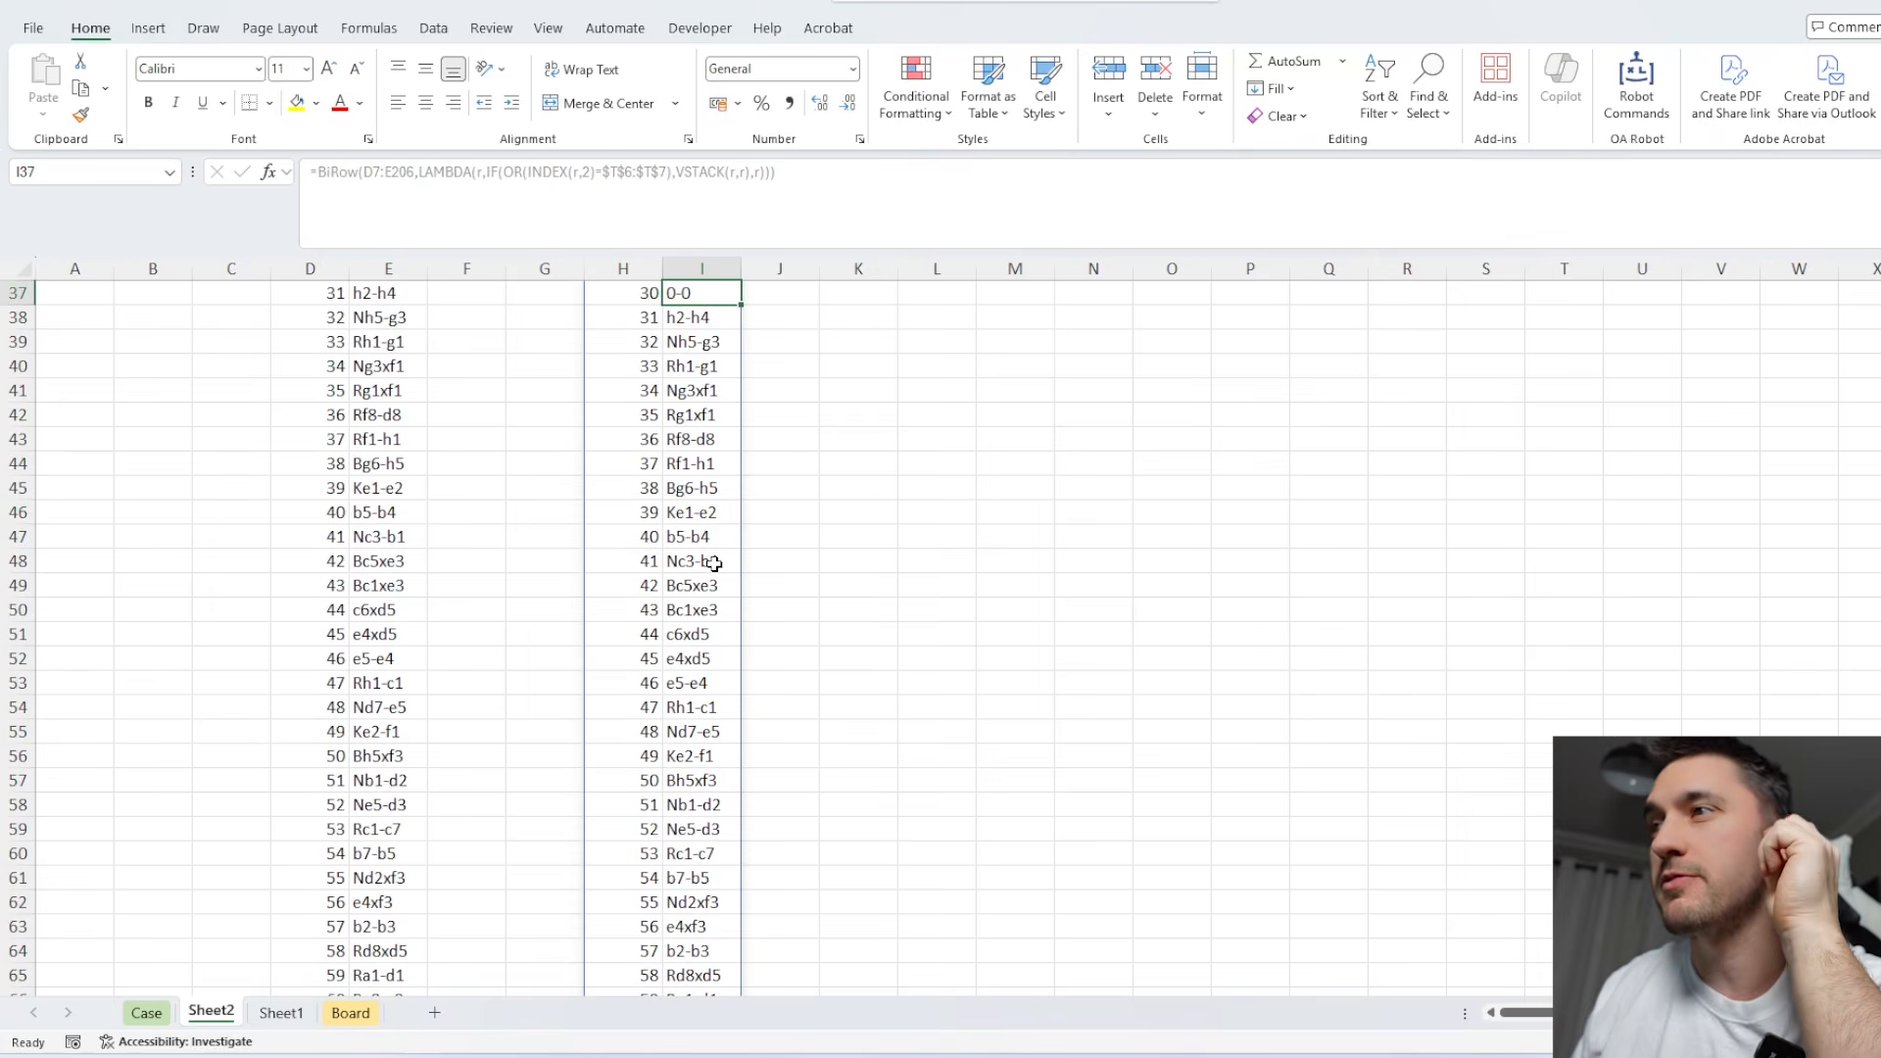
Enter W in U5 above the castling lookup as the heading for White's moves.
click(1622, 391)
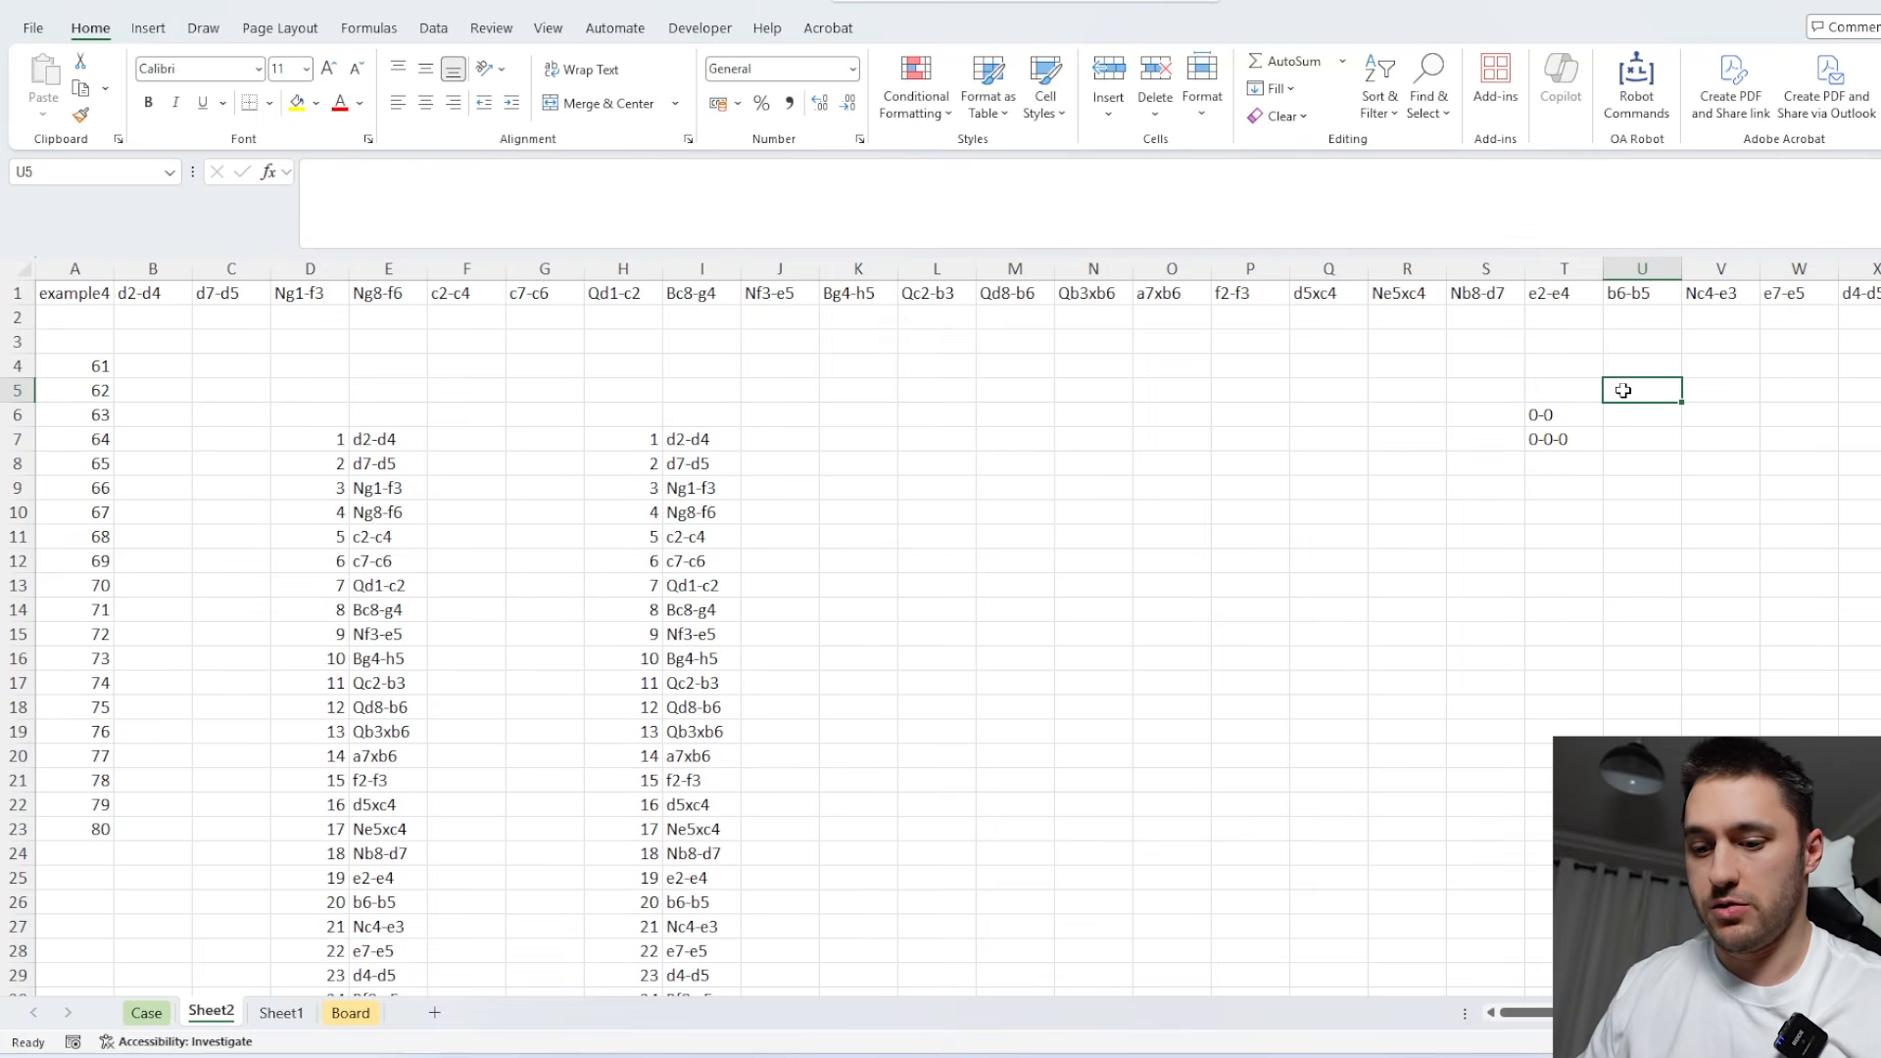
text(W)
key(Return)
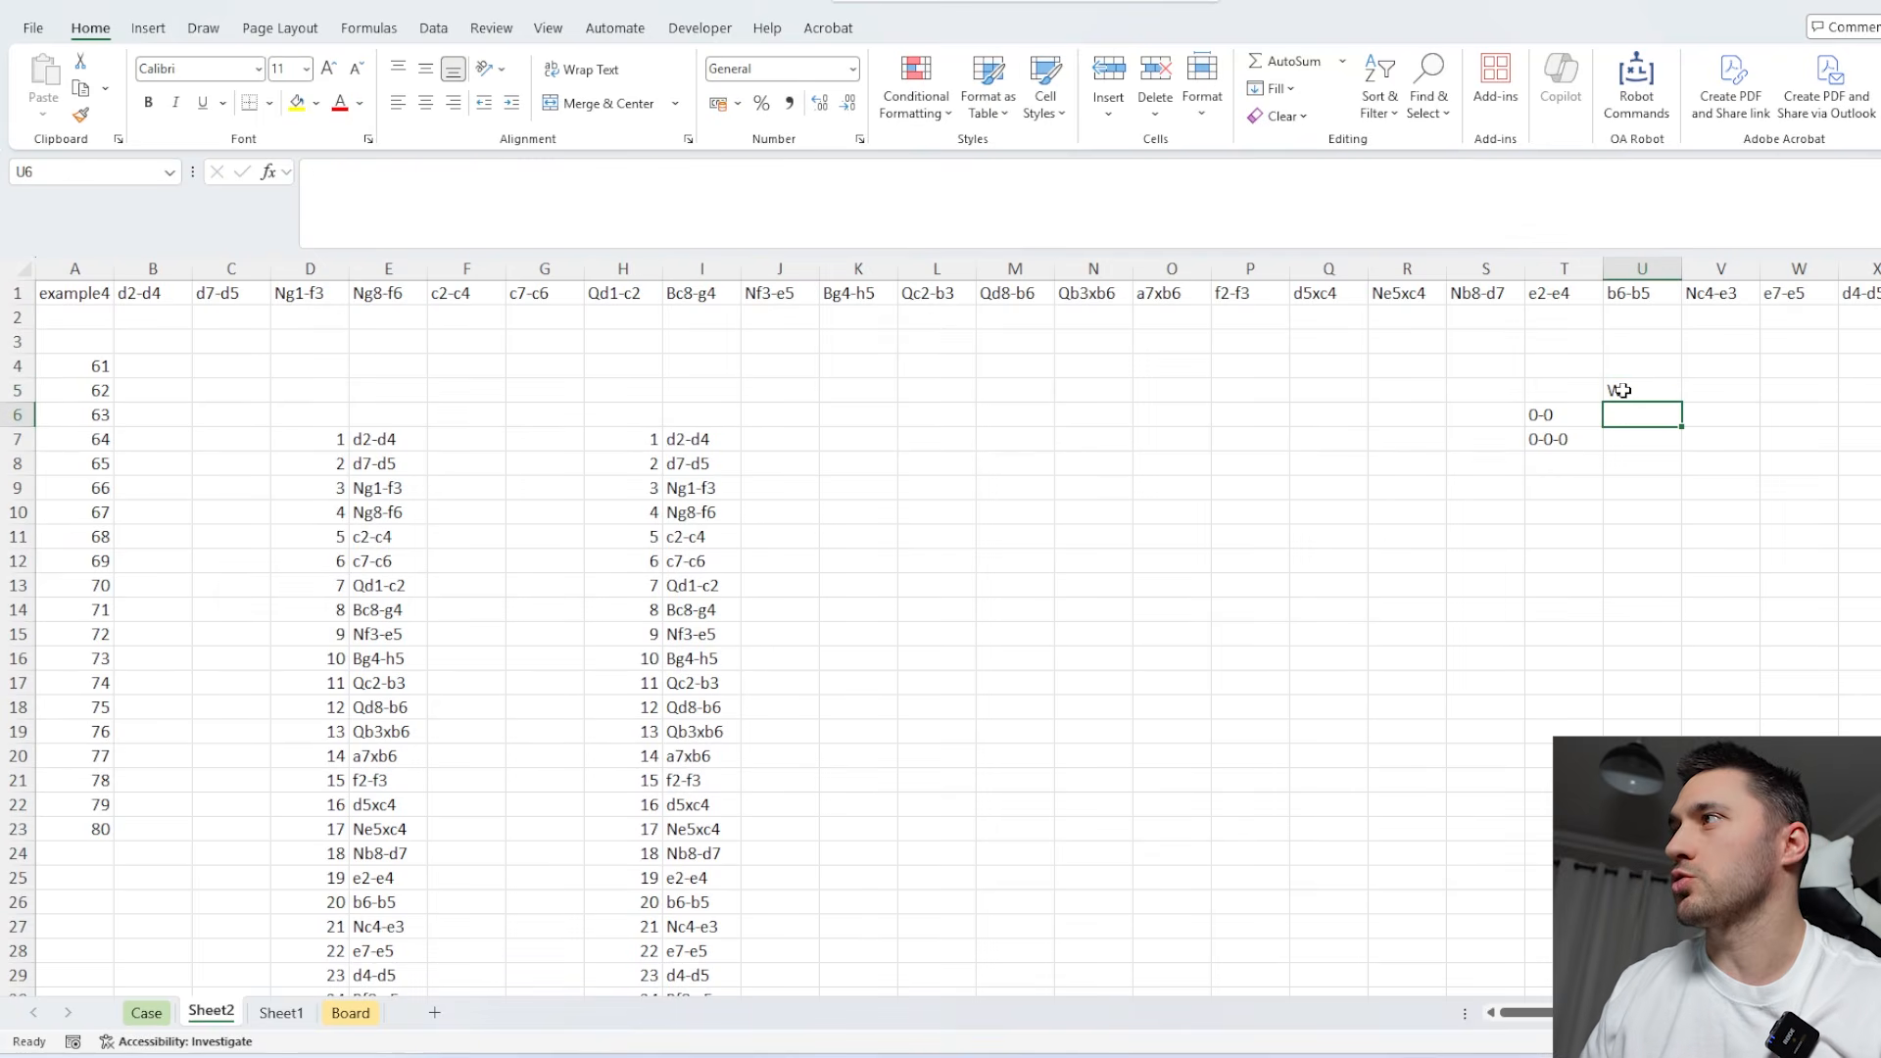
Label the first two columns of the BiRow output with # in H6 and OM in I6.
click(642, 584)
click(774, 416)
click(718, 447)
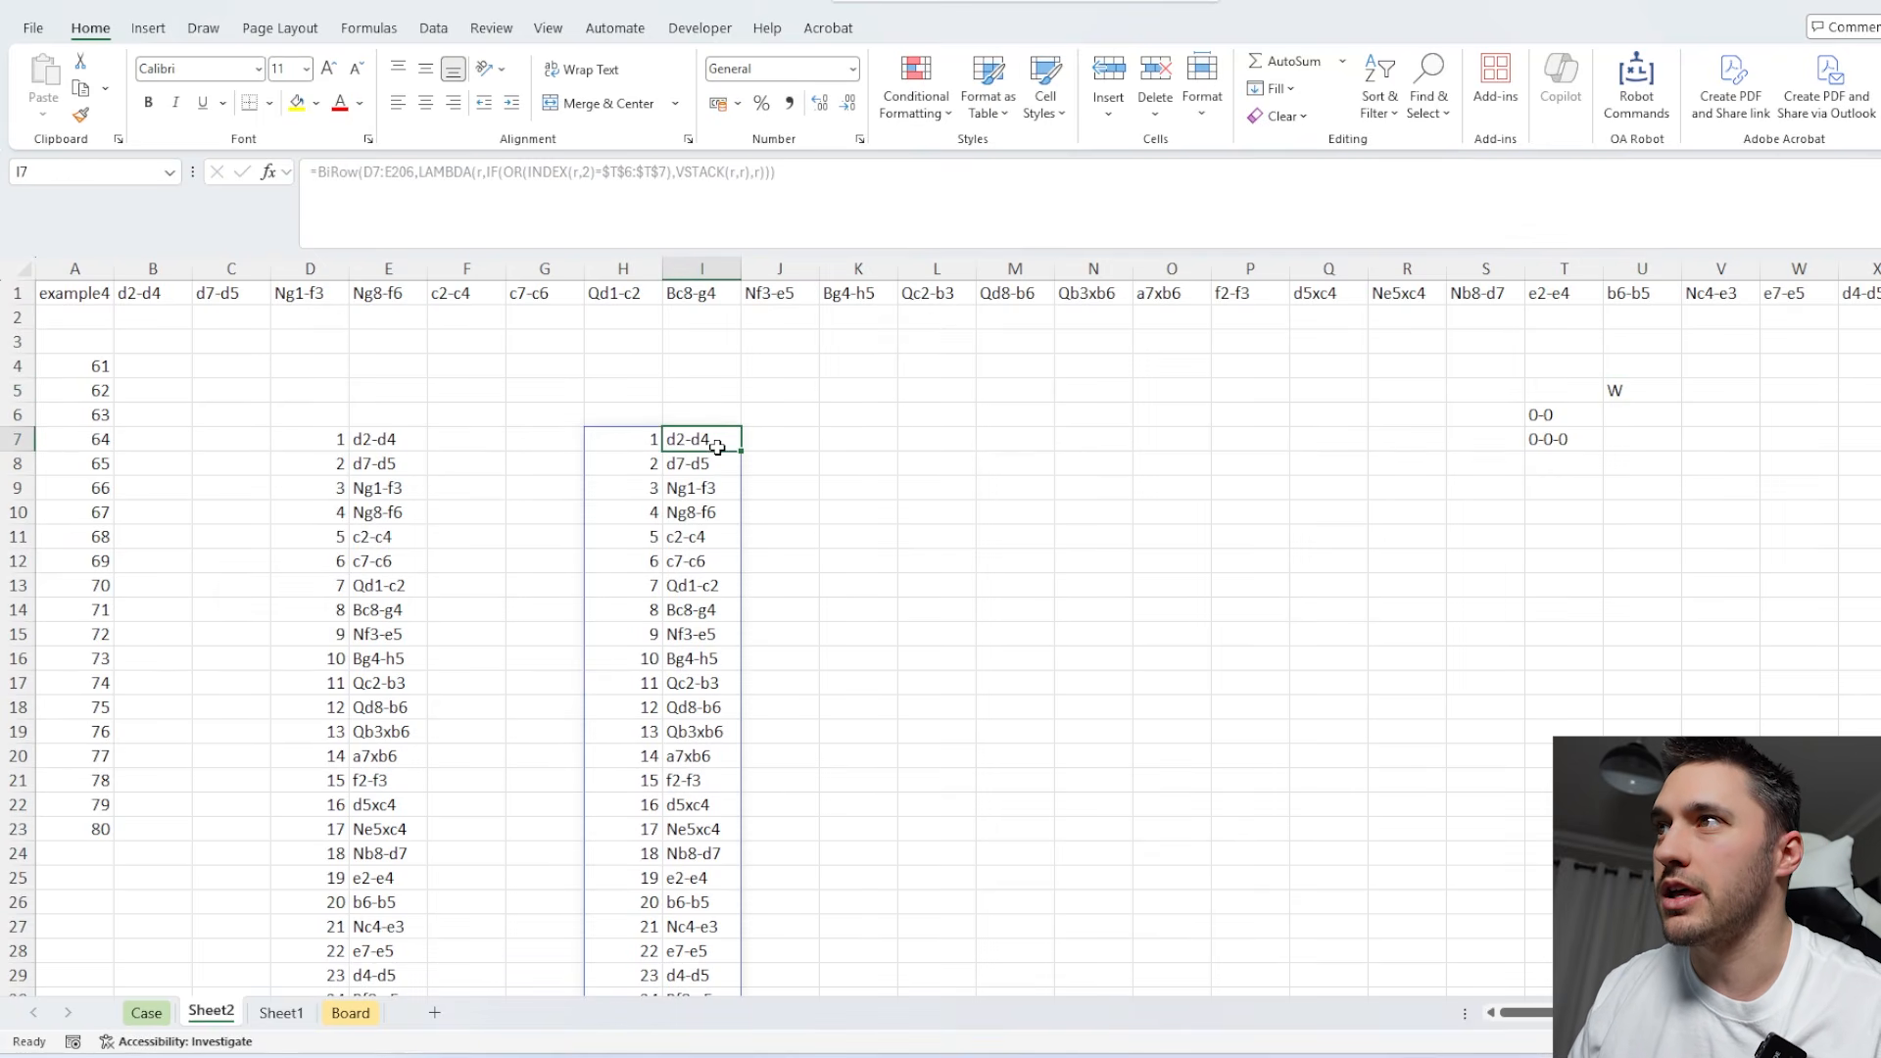
click(639, 414)
text(#)
key(Tab)
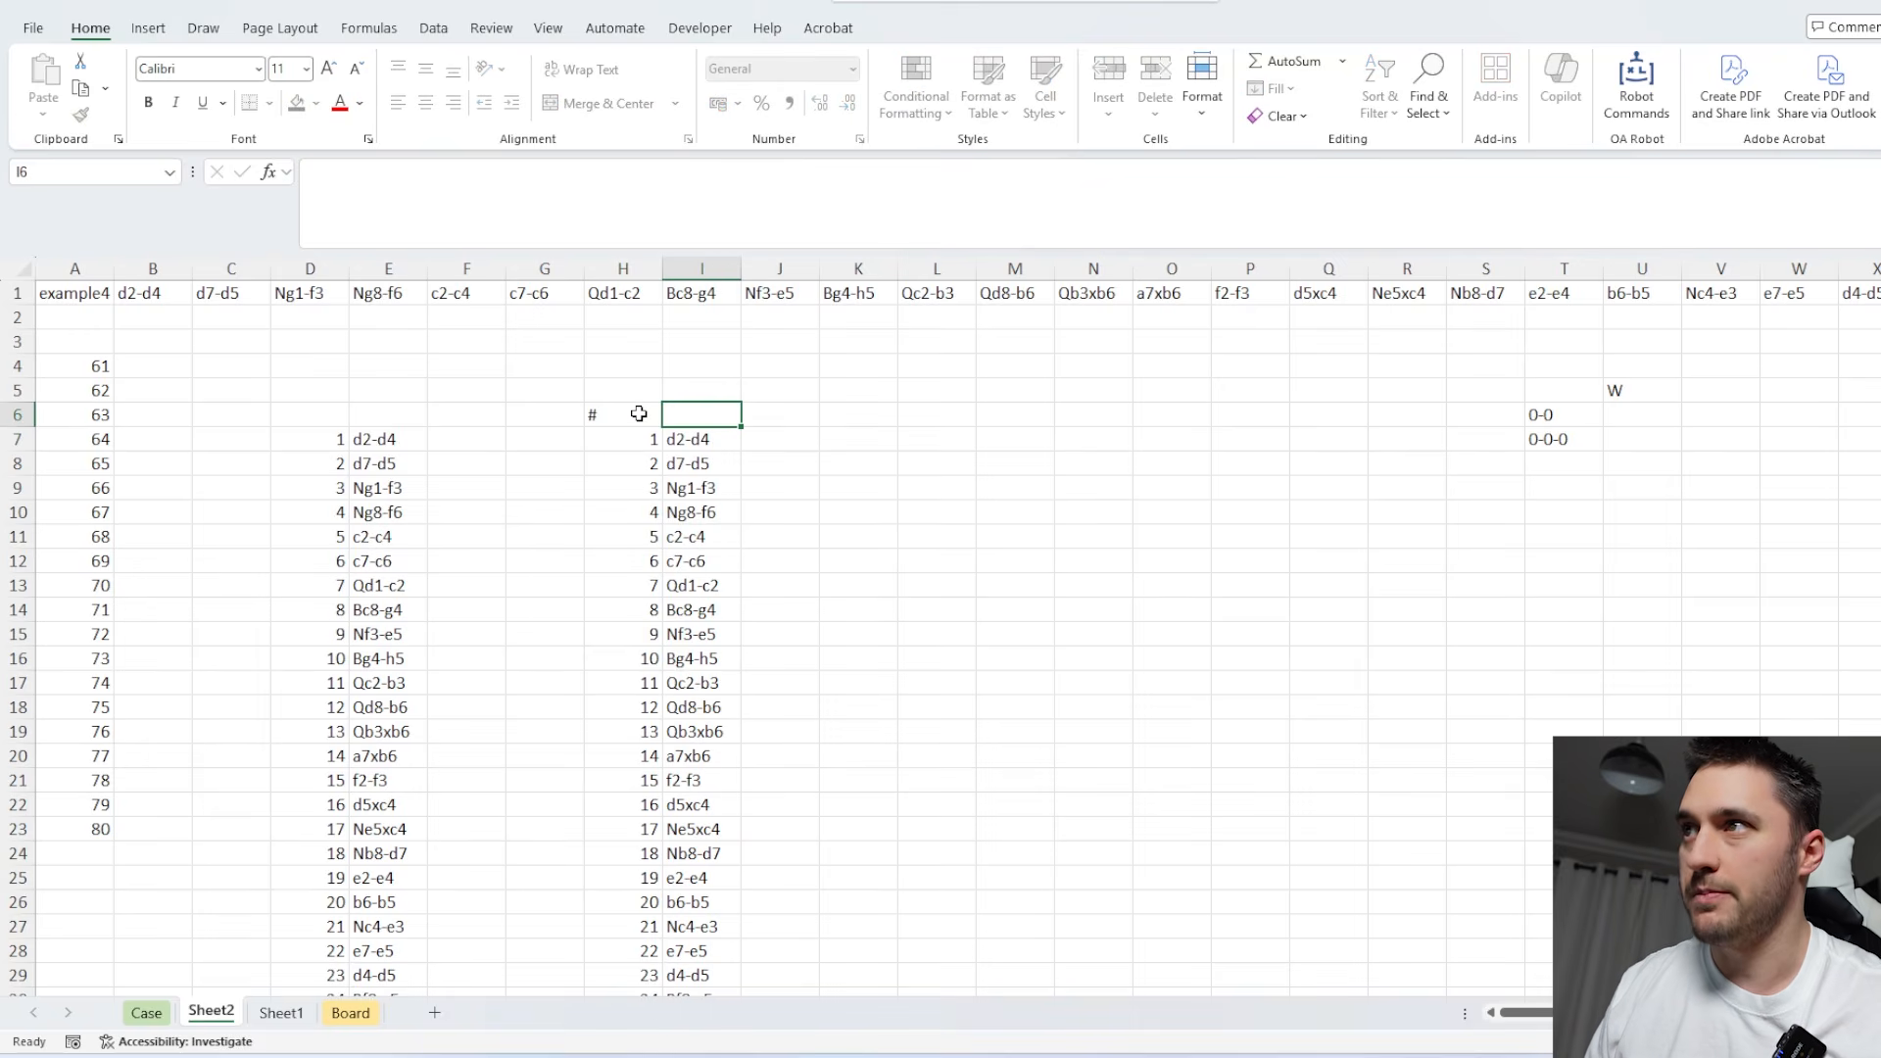
text(OM)
key(Return)
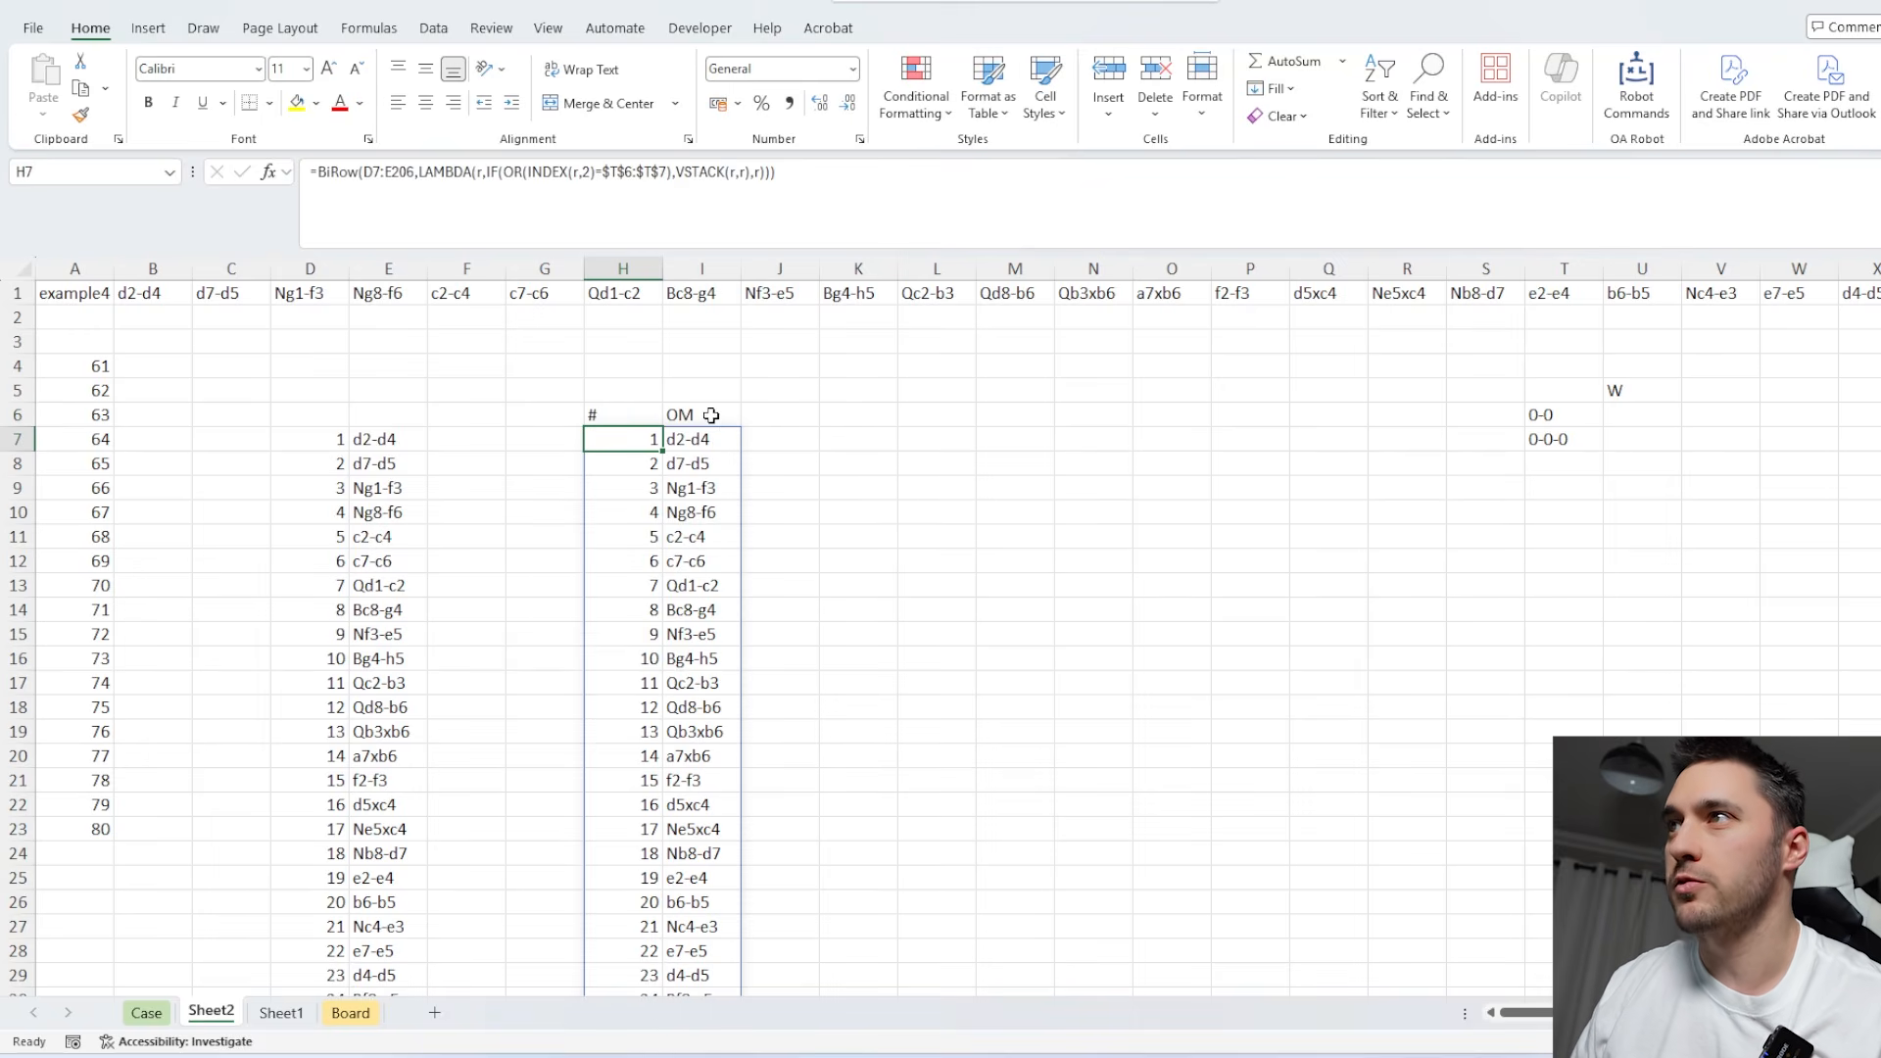
Add the header NM in J6 and make the headers in H6:J6 bold.
click(755, 411)
text(NM)
key(Return)
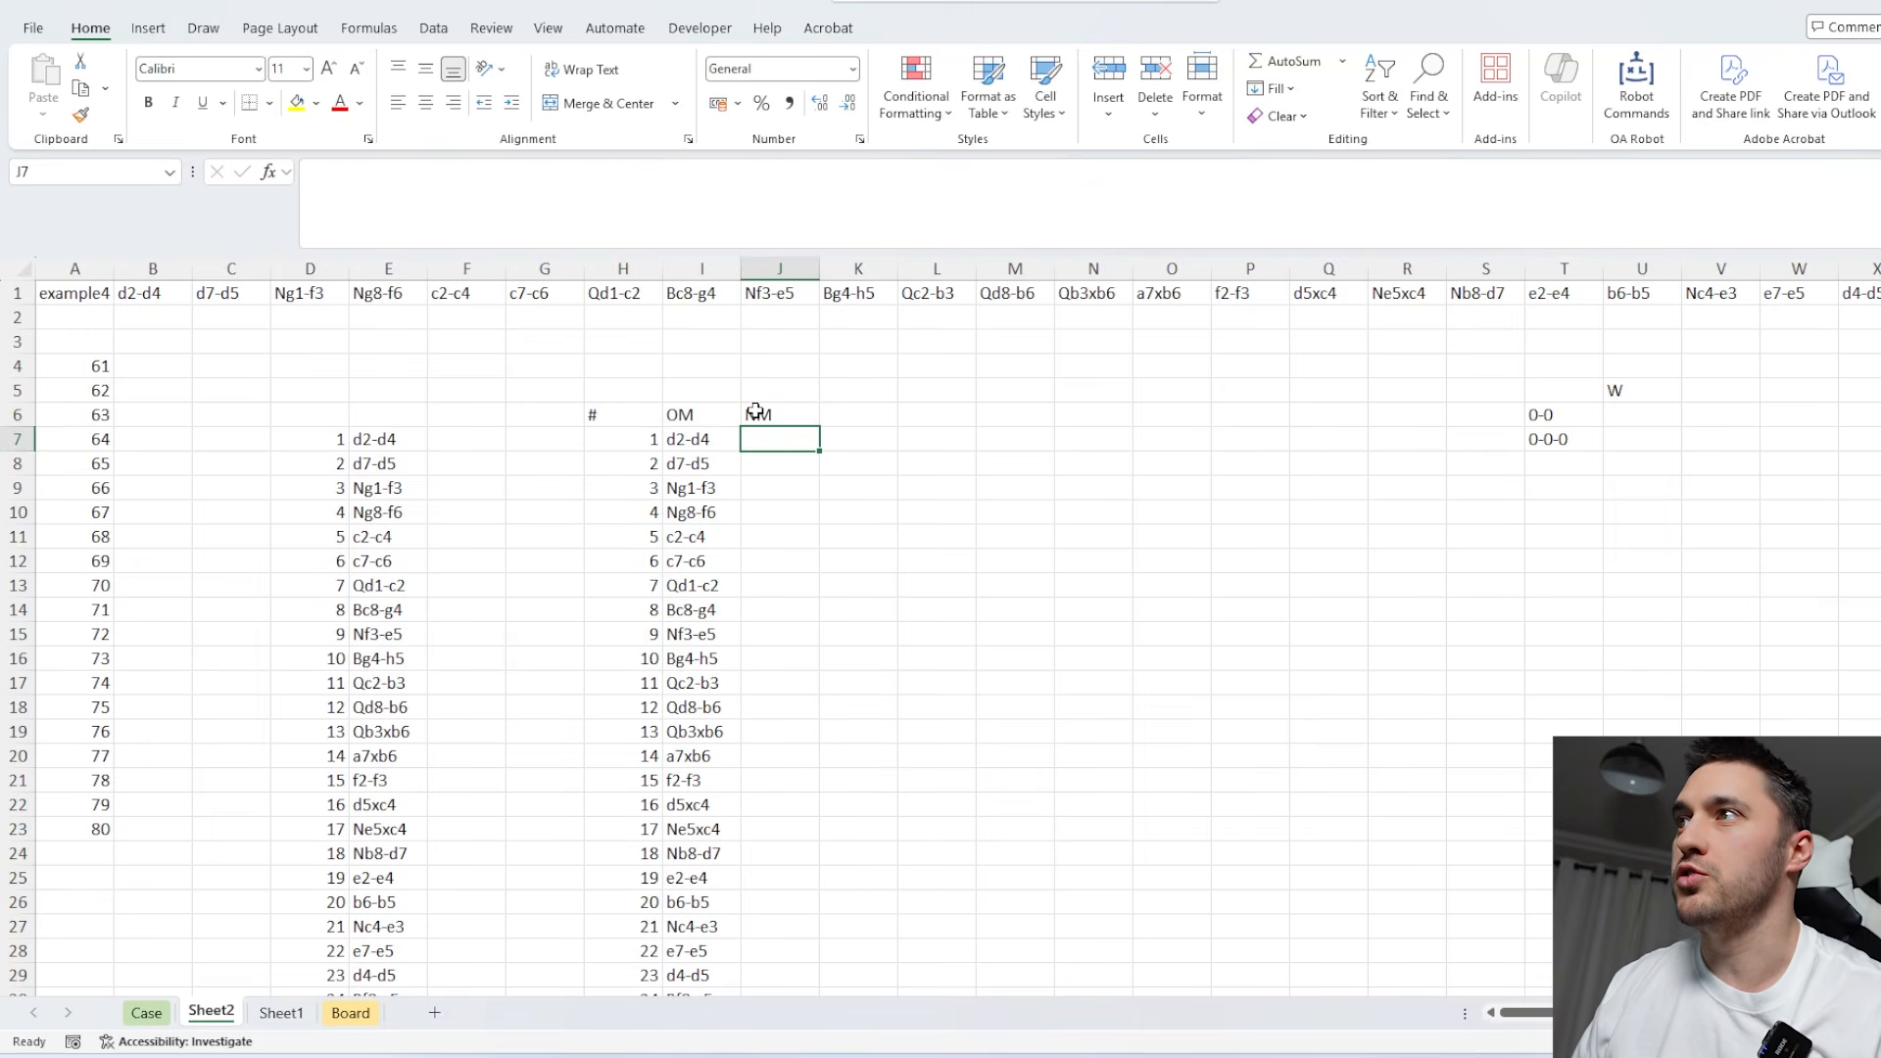
drag(755, 411, 615, 410)
key(ctrl+b)
click(856, 487)
Copy the White and Black King castling rules from the Level 6 text on the Case sheet into Sheet2 starting at Q18.
click(166, 1010)
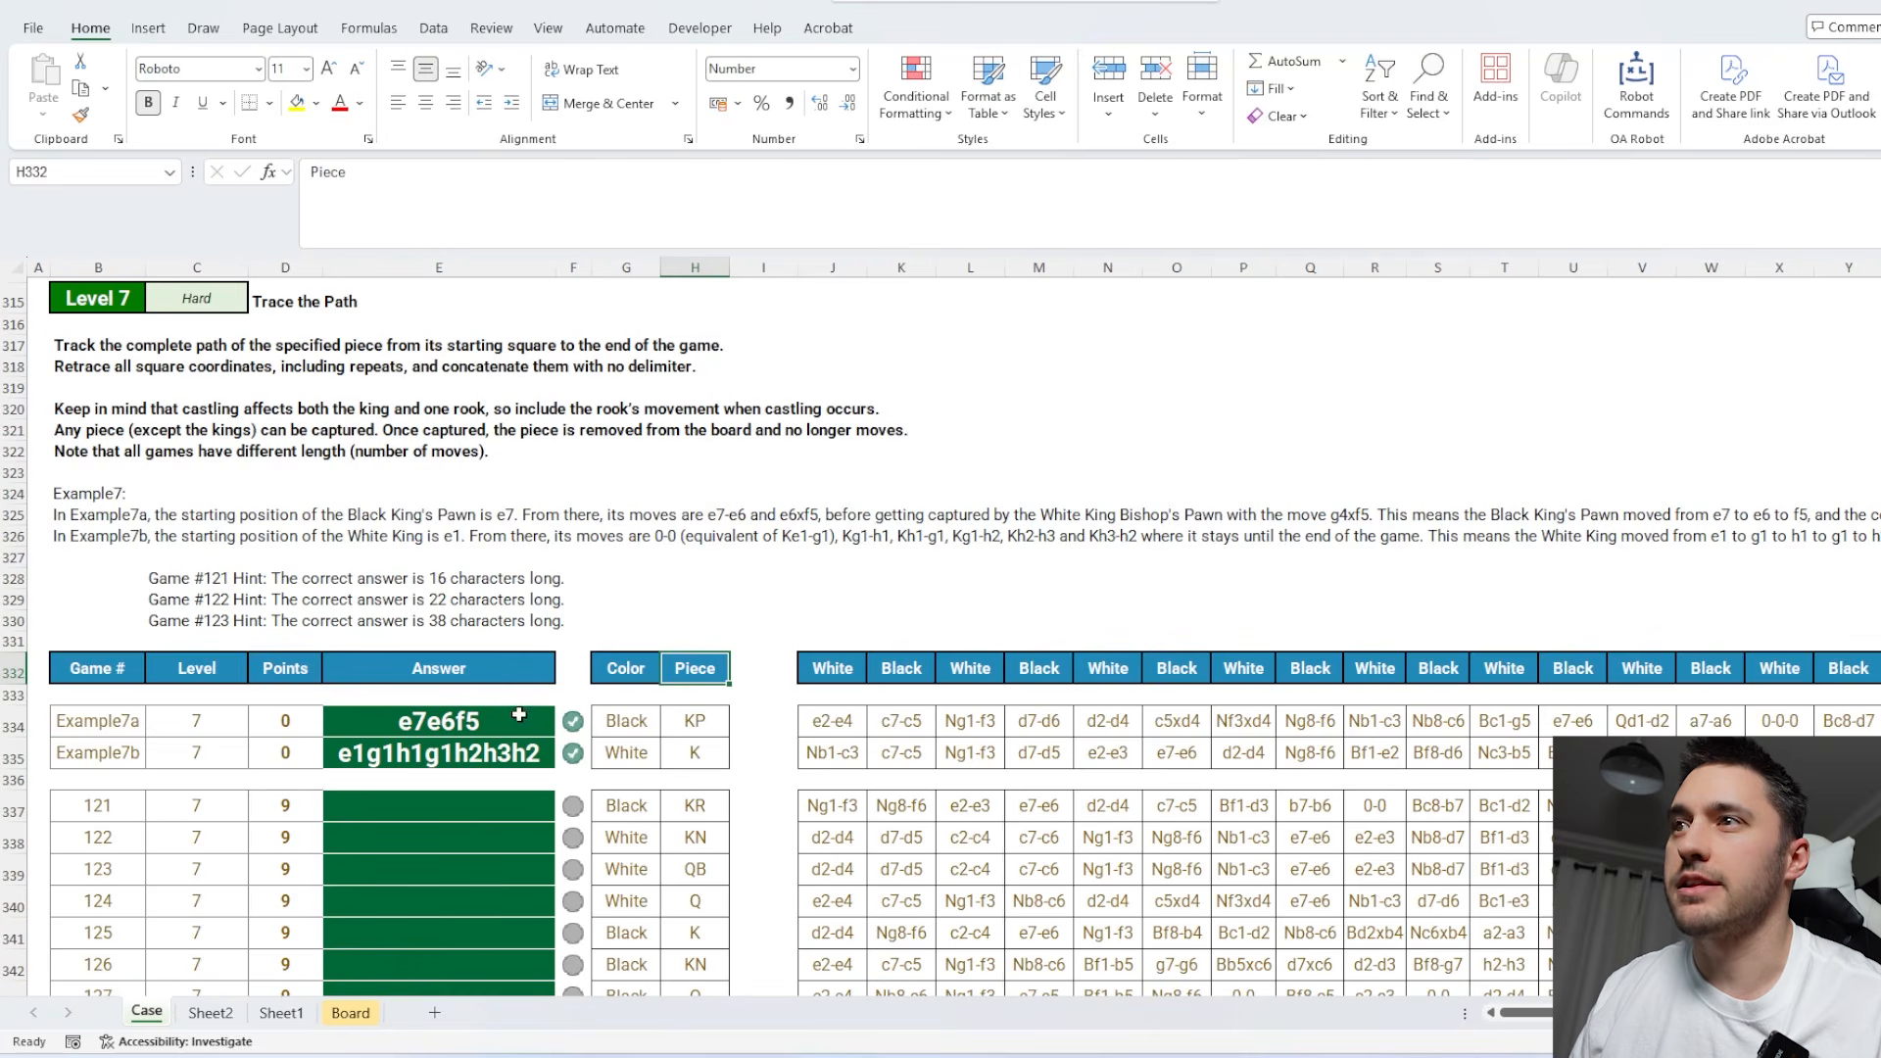
scroll(516, 662, up, 20)
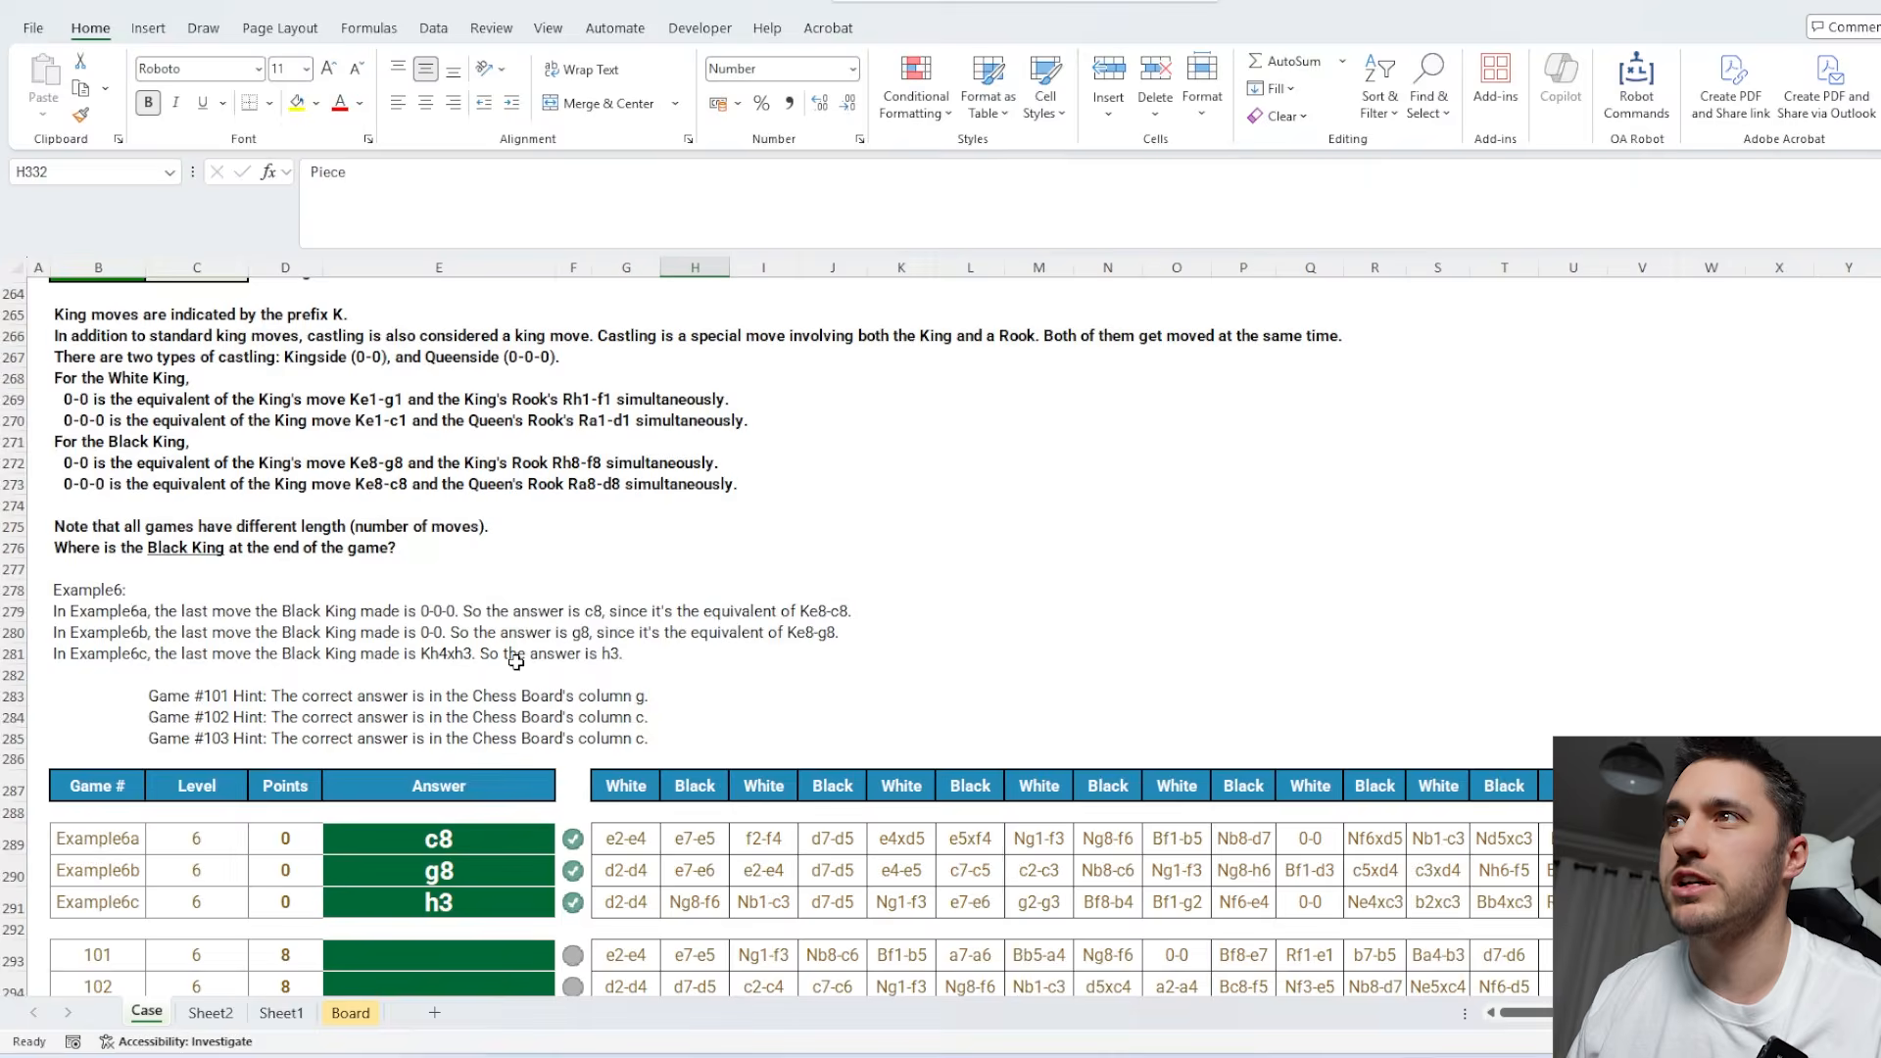
drag(72, 647, 82, 751)
key(ctrl+c)
click(211, 1012)
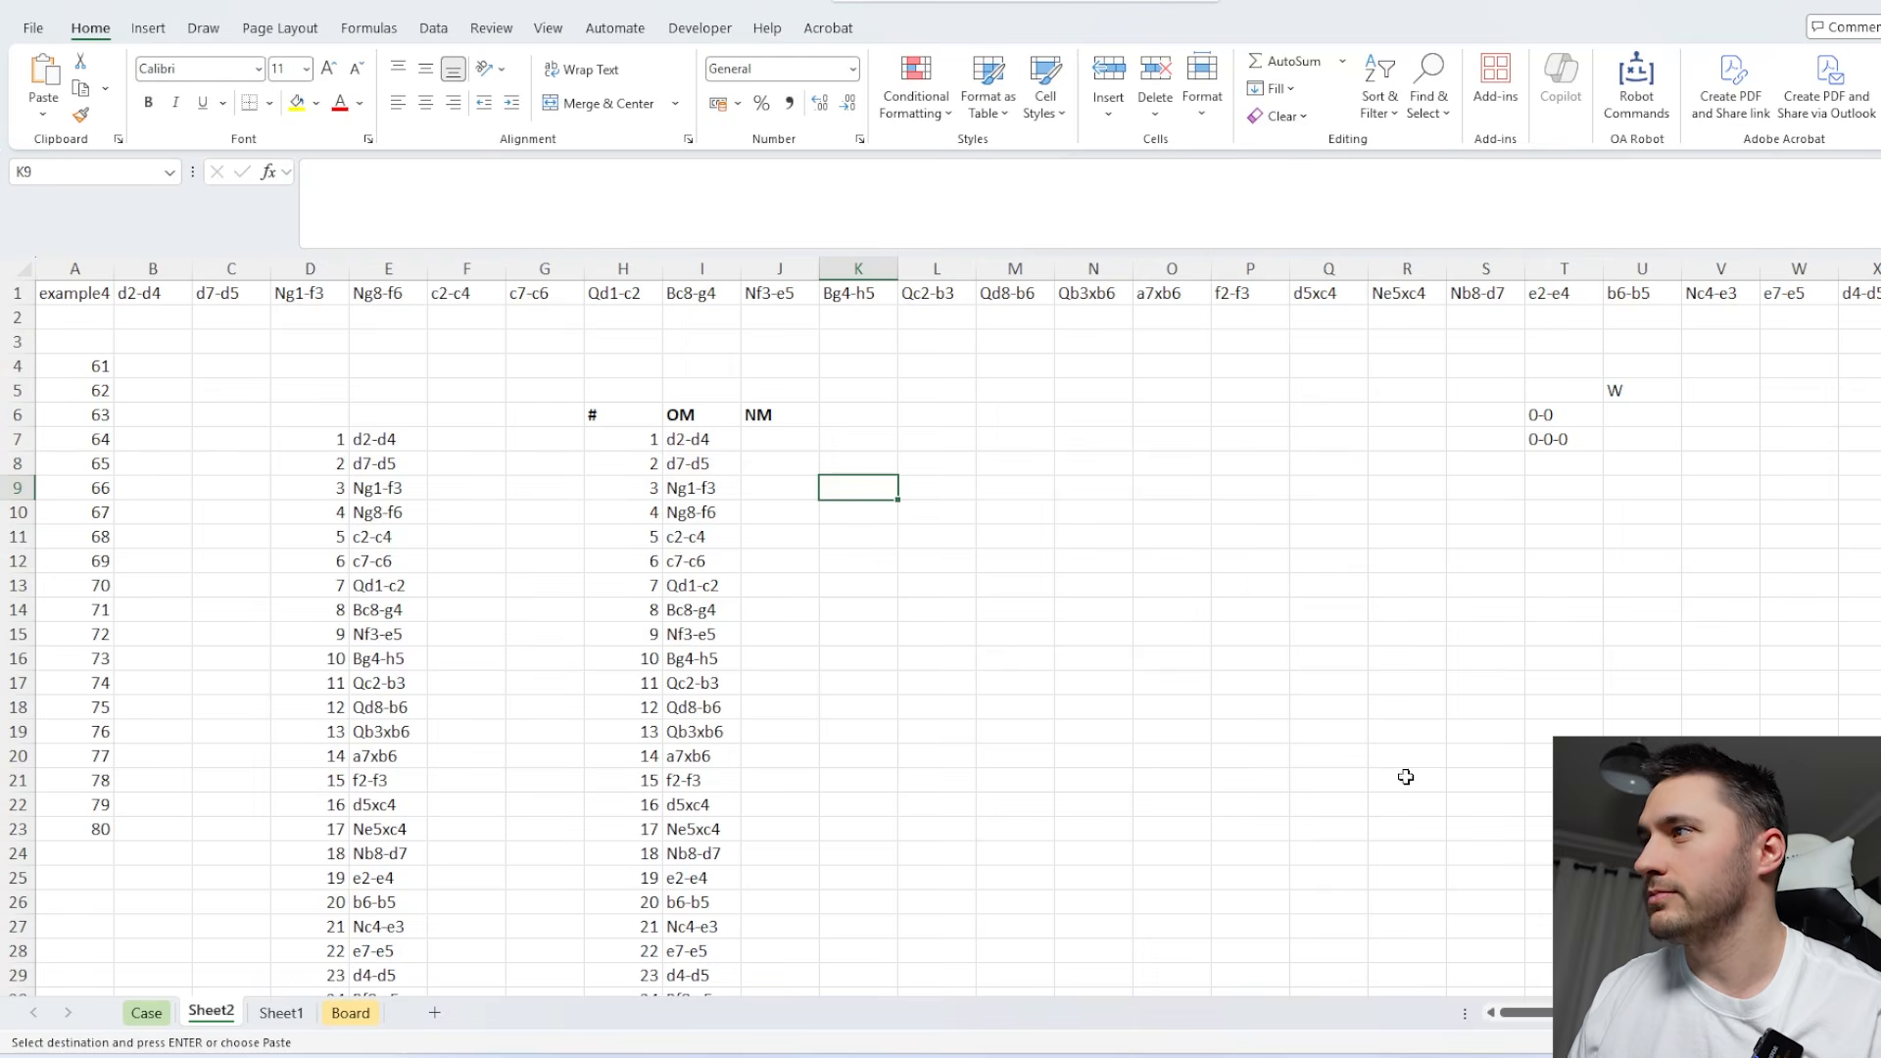
click(1352, 708)
key(ctrl+v)
scroll(1539, 627, right, 6)
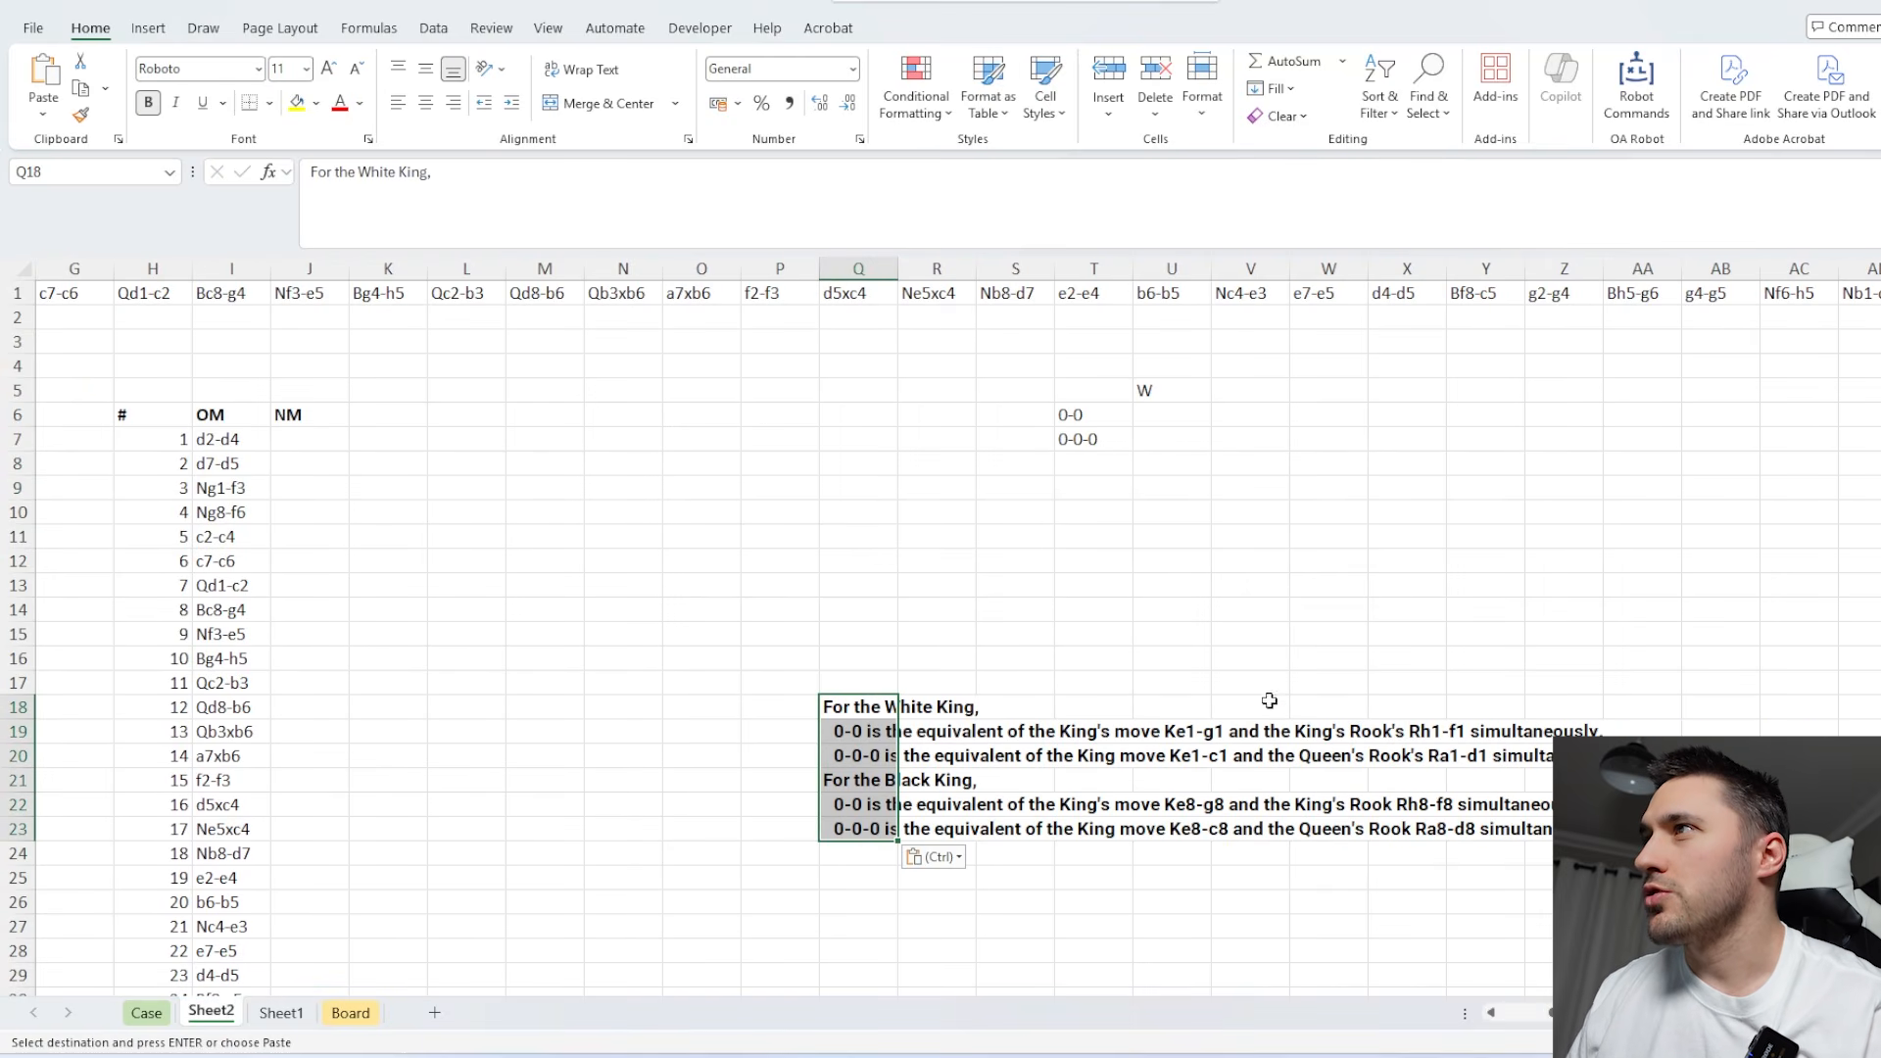
Copy the king's move Ke1-g1 from the rule text in Q19 into U6, beside 0-0.
click(1152, 404)
click(863, 731)
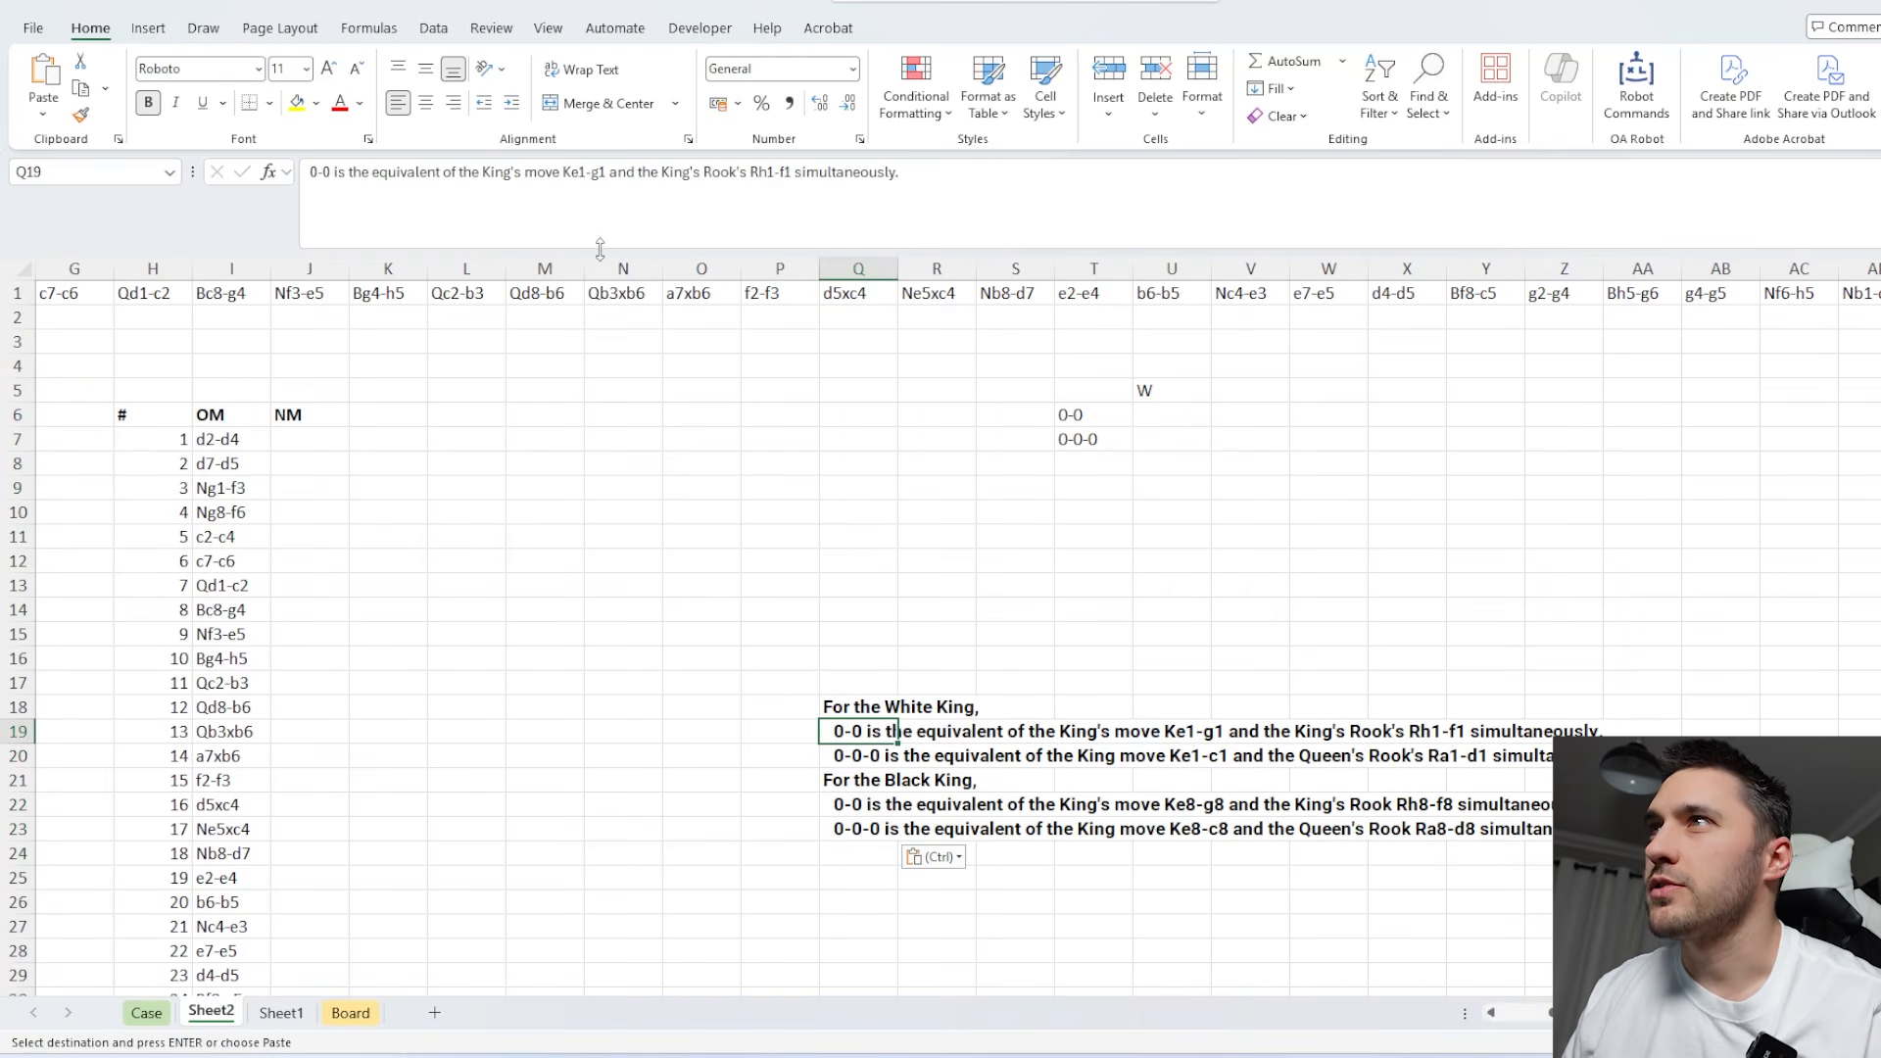
click(604, 173)
drag(605, 173, 565, 172)
key(ctrl+c)
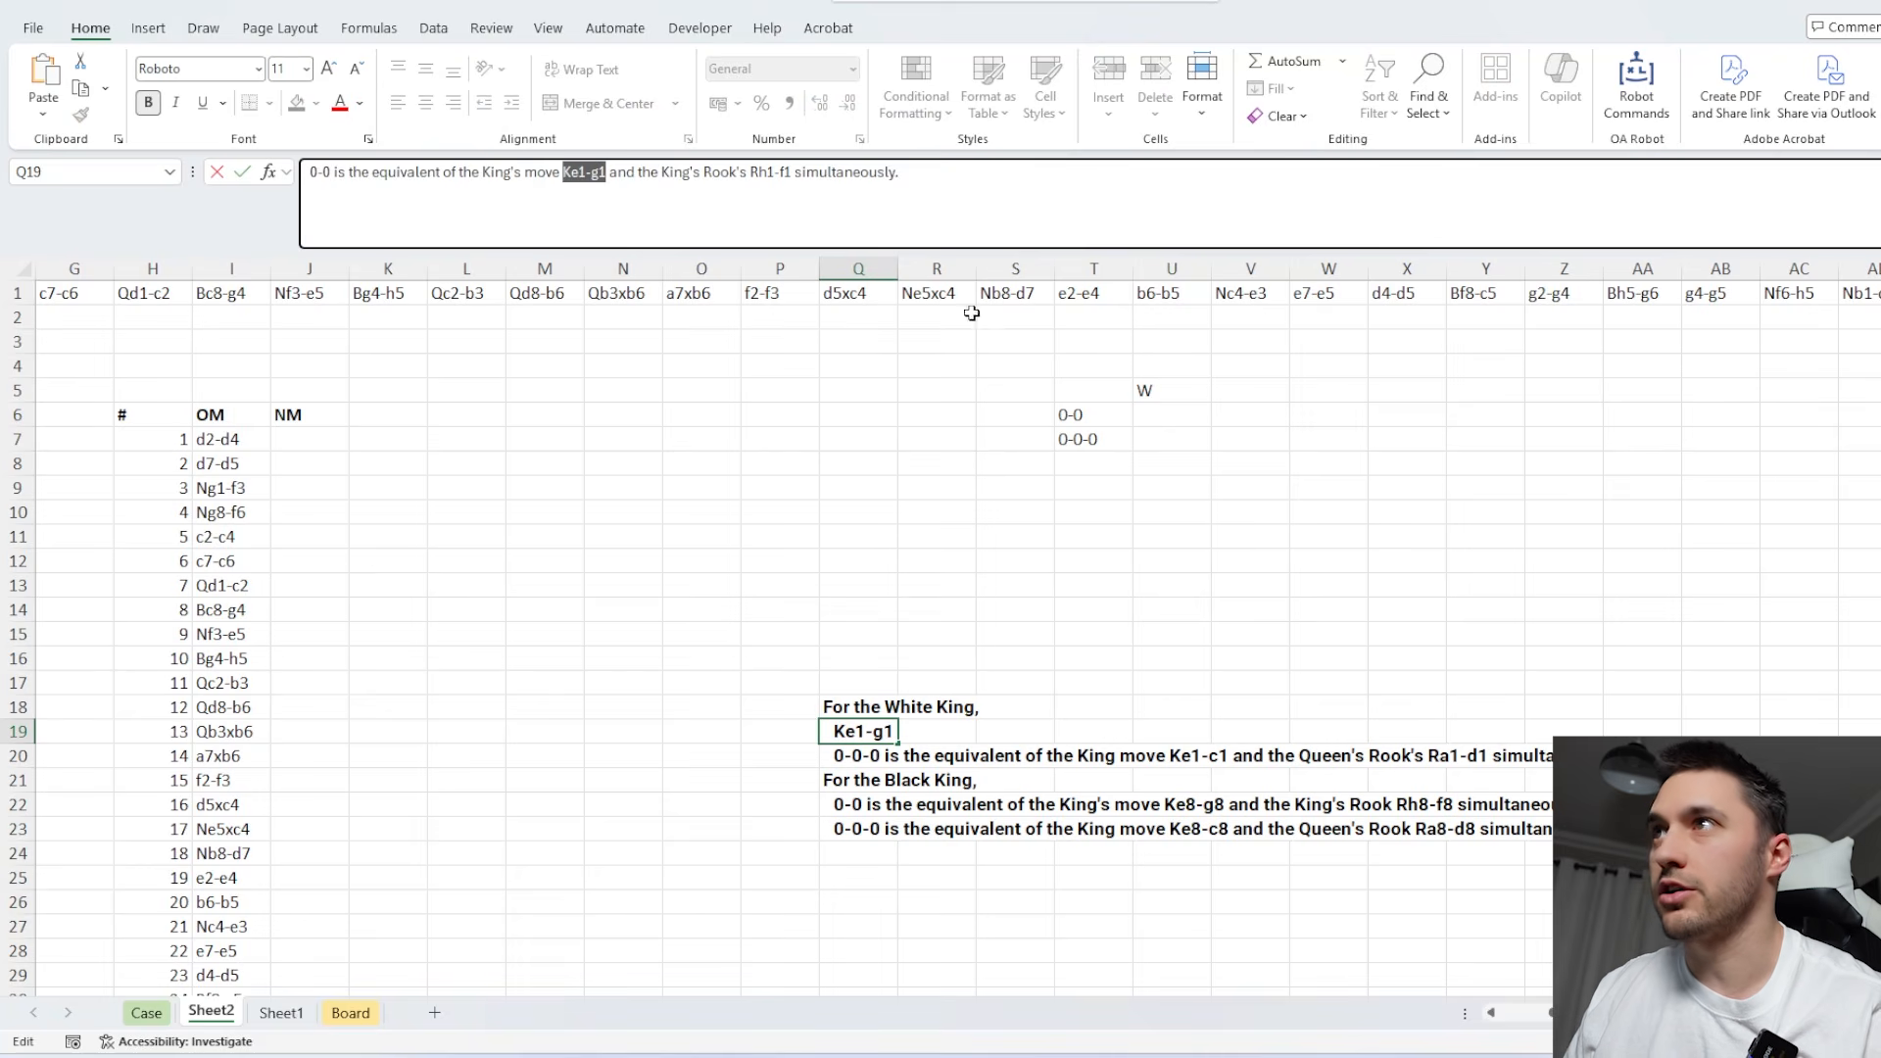
click(1197, 404)
key(ctrl+v)
Copy the rook's move Rh1-f1 from the rule text in Q19 into V6.
click(877, 740)
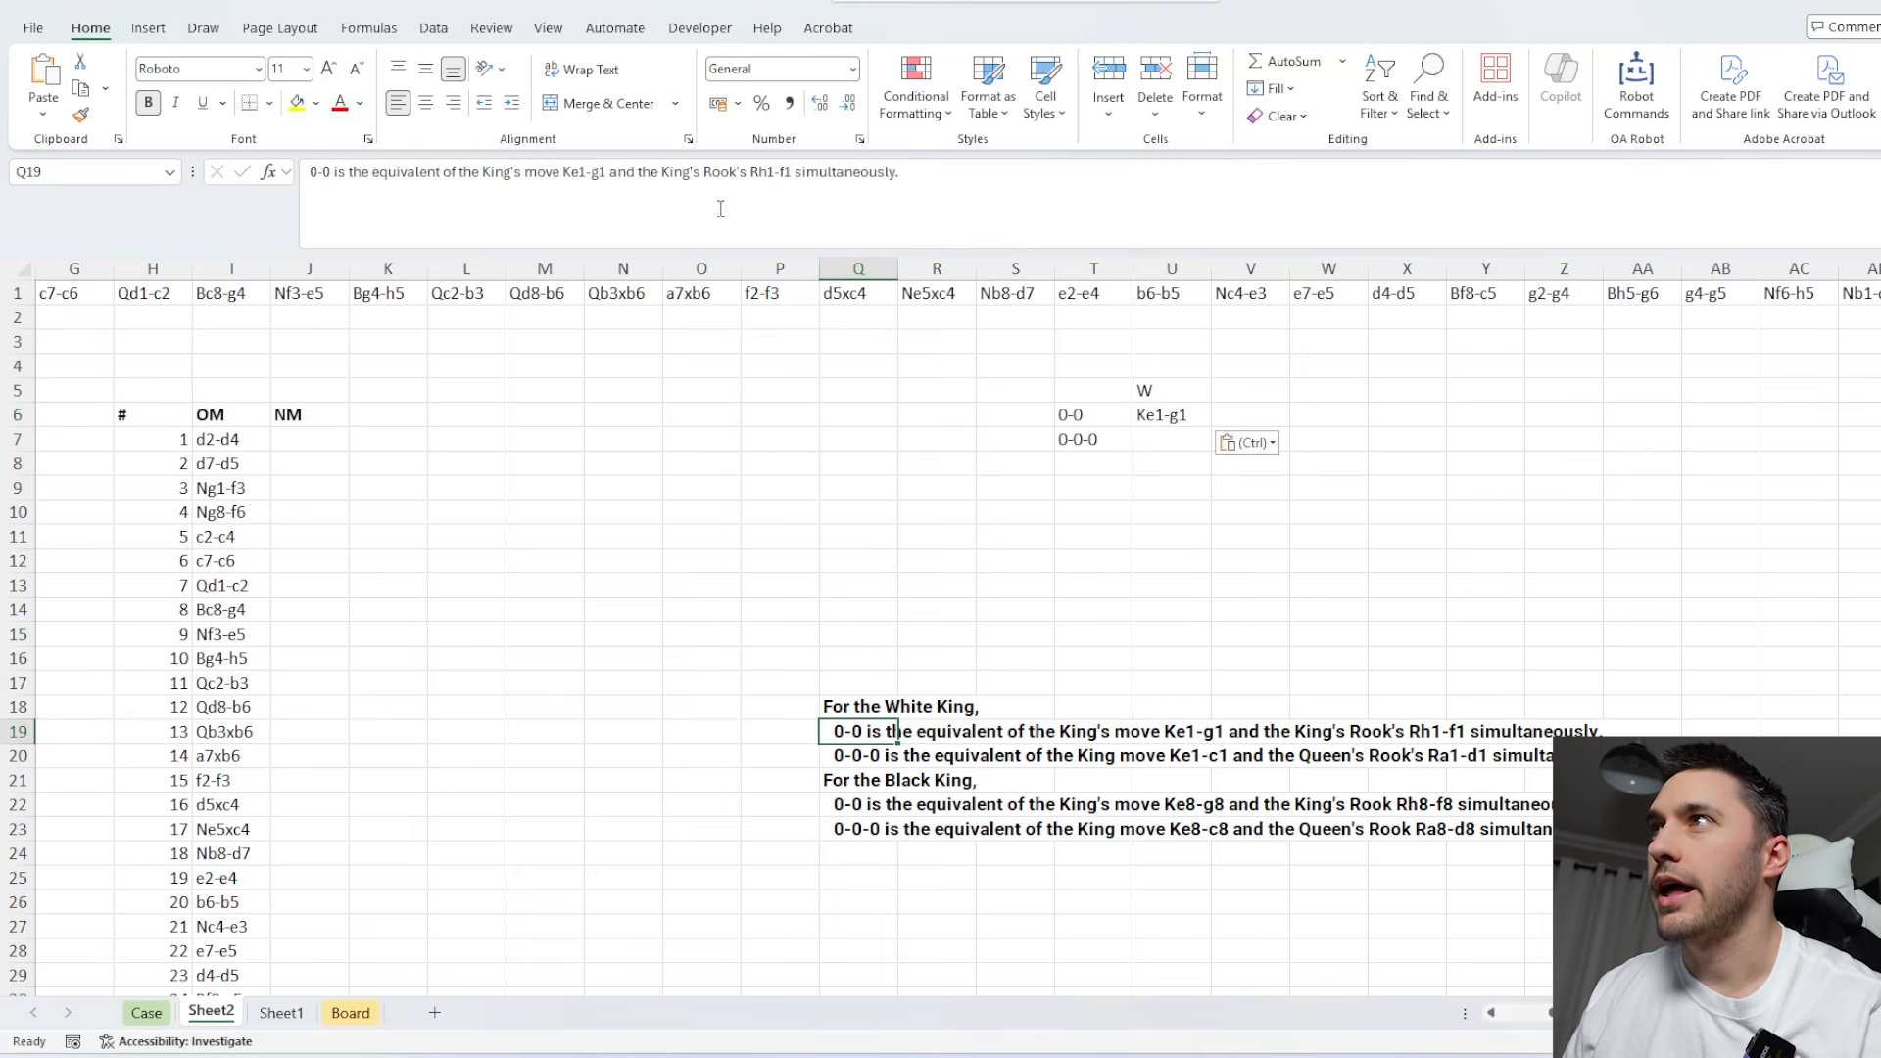
drag(790, 173, 750, 172)
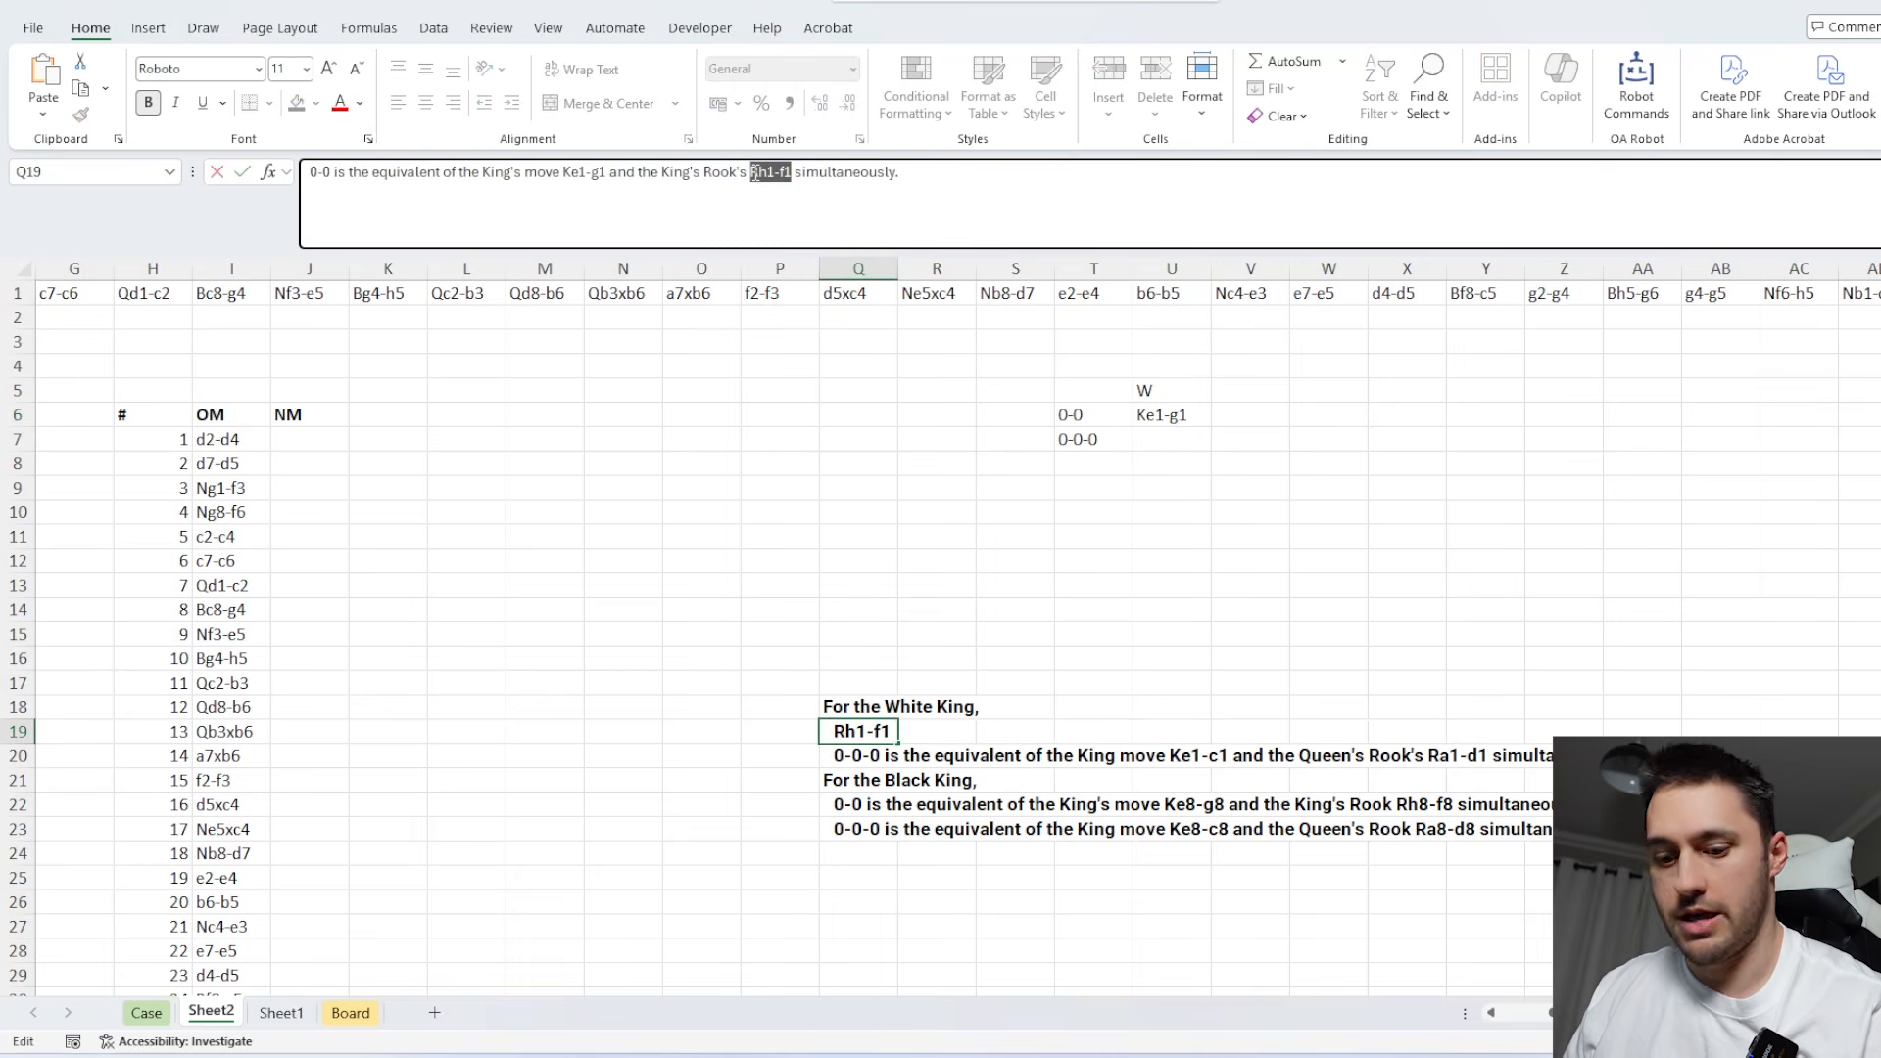
key(ctrl+c)
click(1225, 412)
key(ctrl+v)
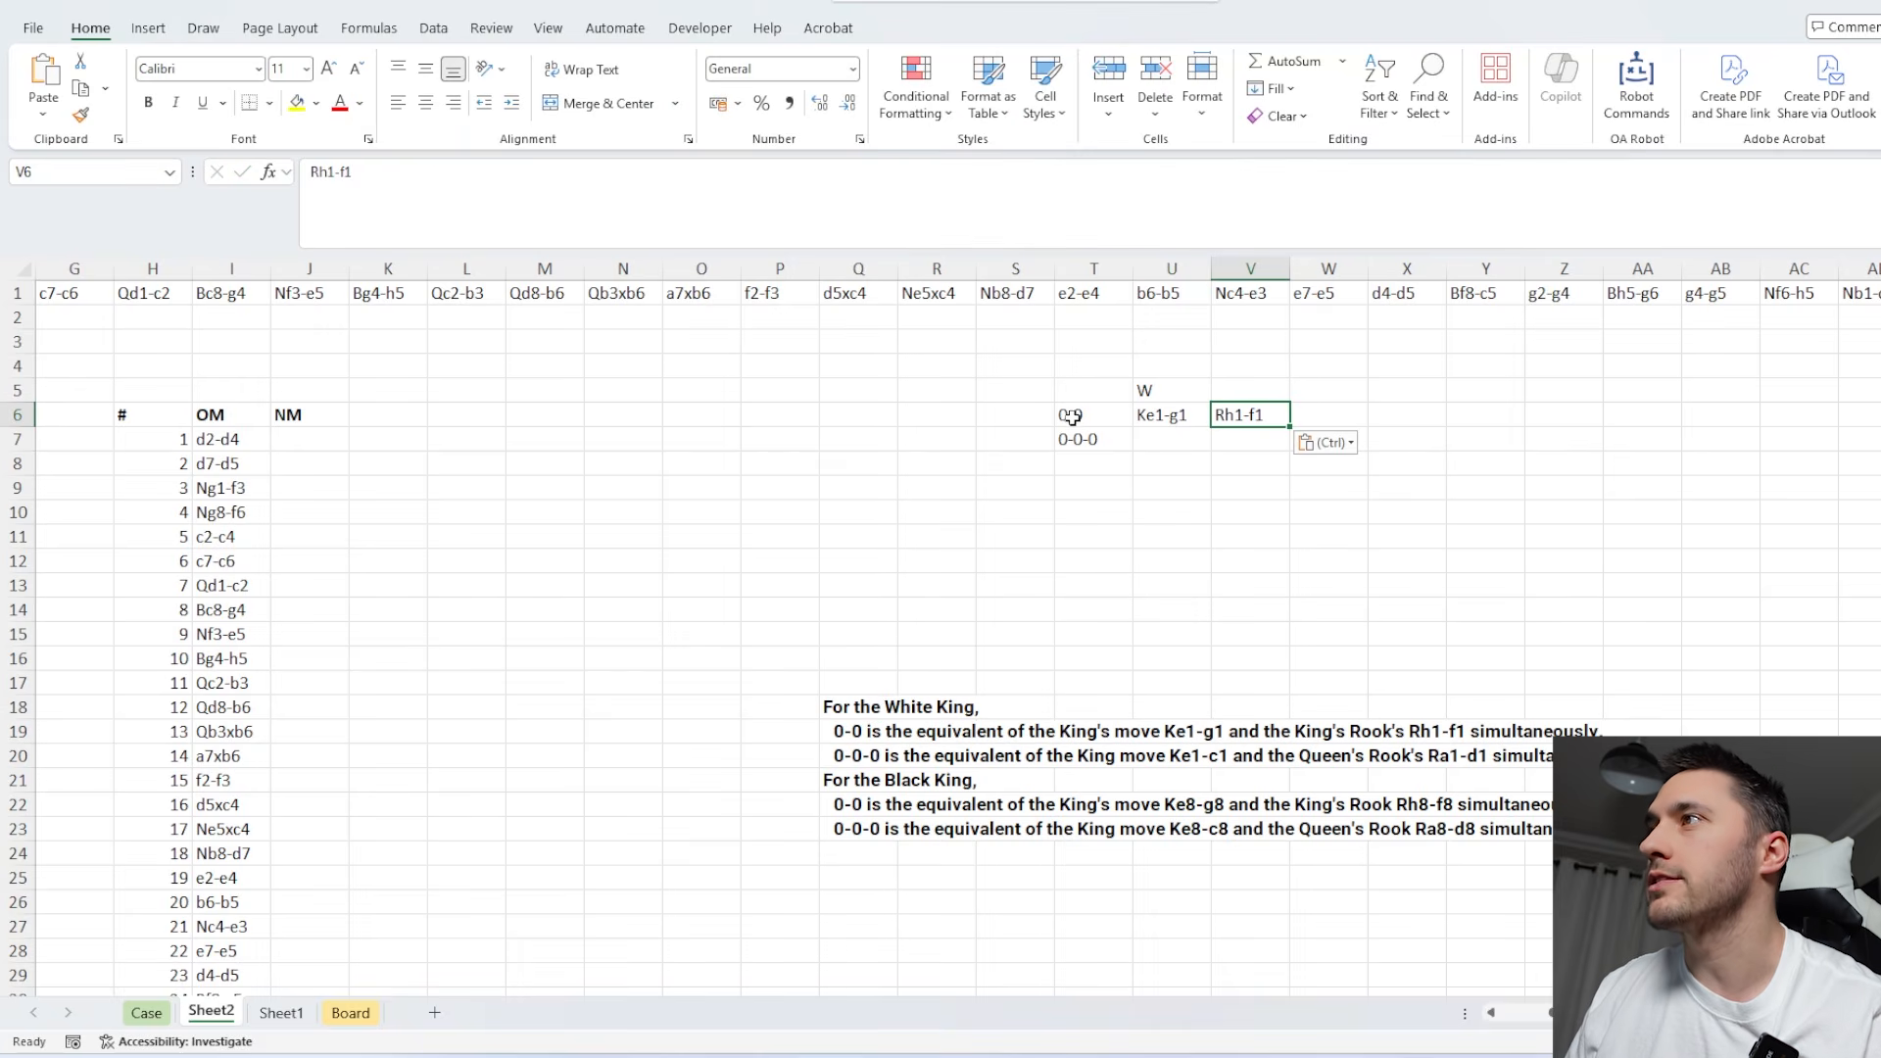
drag(1067, 416, 1249, 416)
Copy the king's move Ke1-c1 from the rule text in Q20 into U7, beside 0-0-0.
click(882, 759)
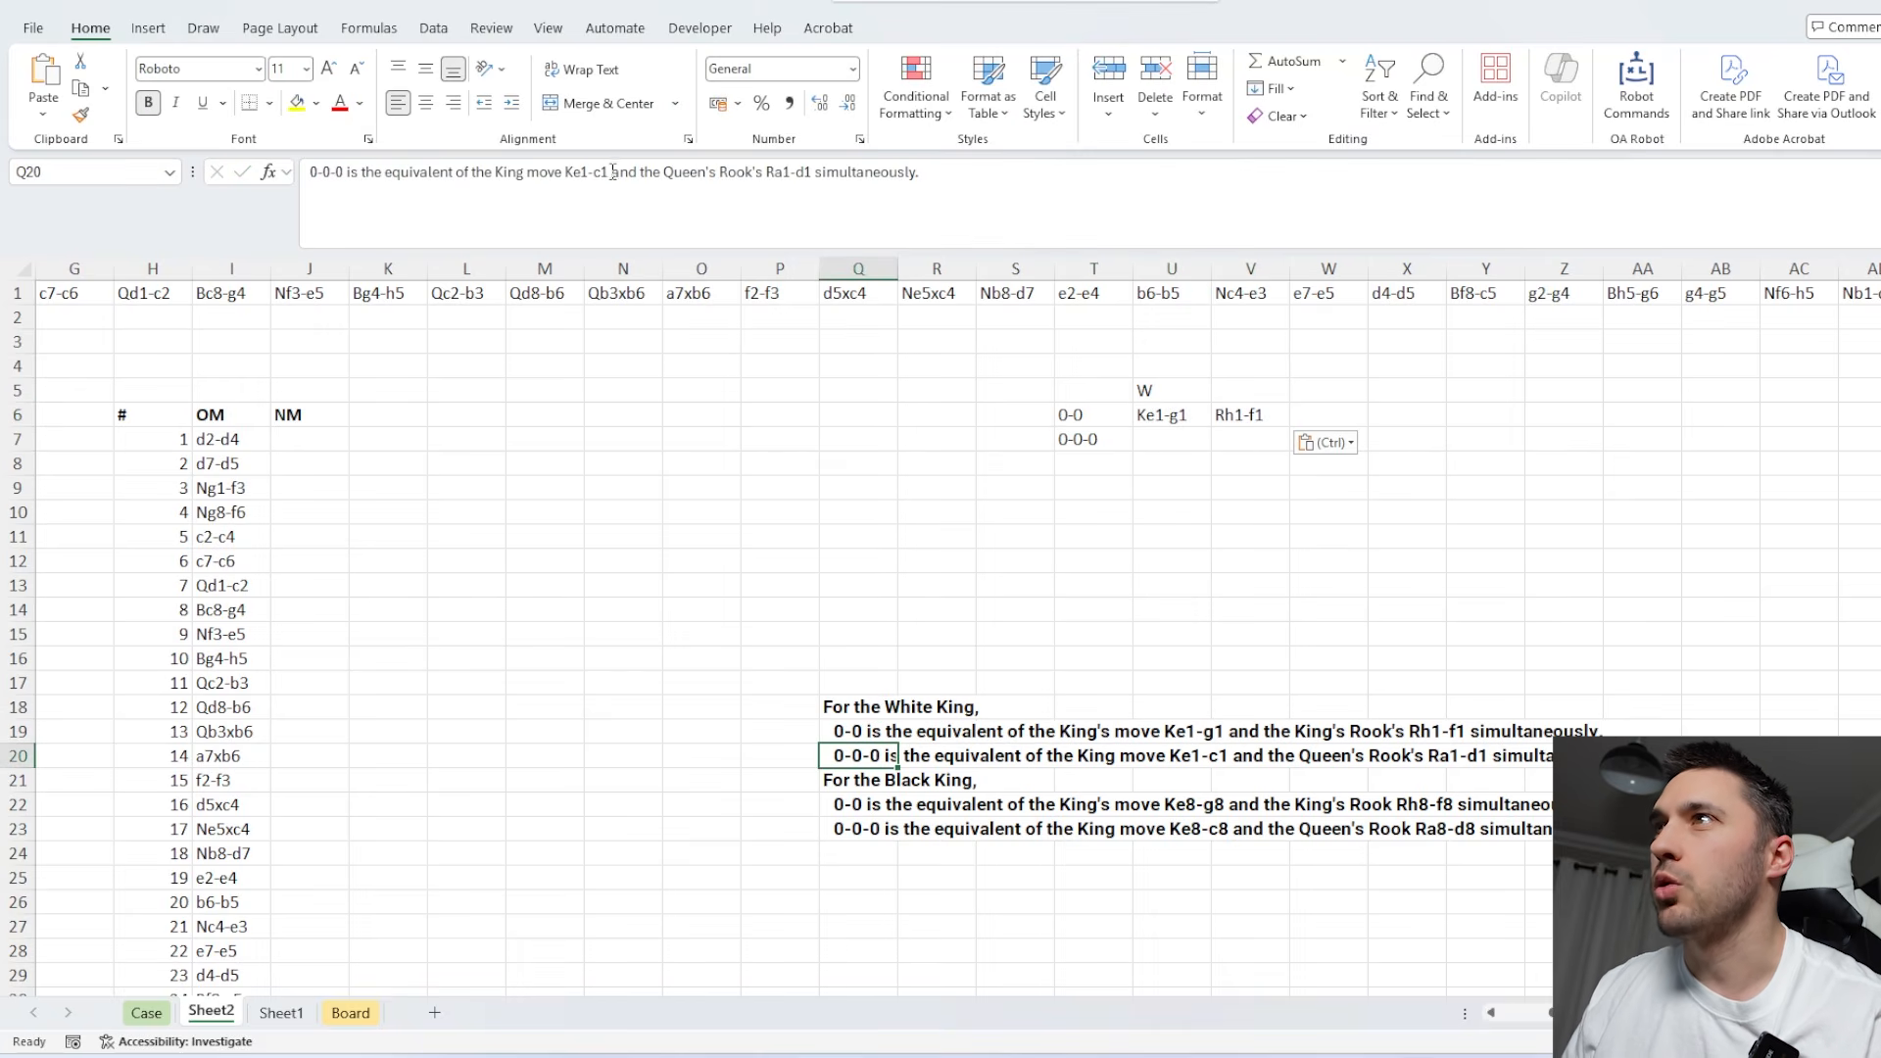
drag(612, 173, 566, 173)
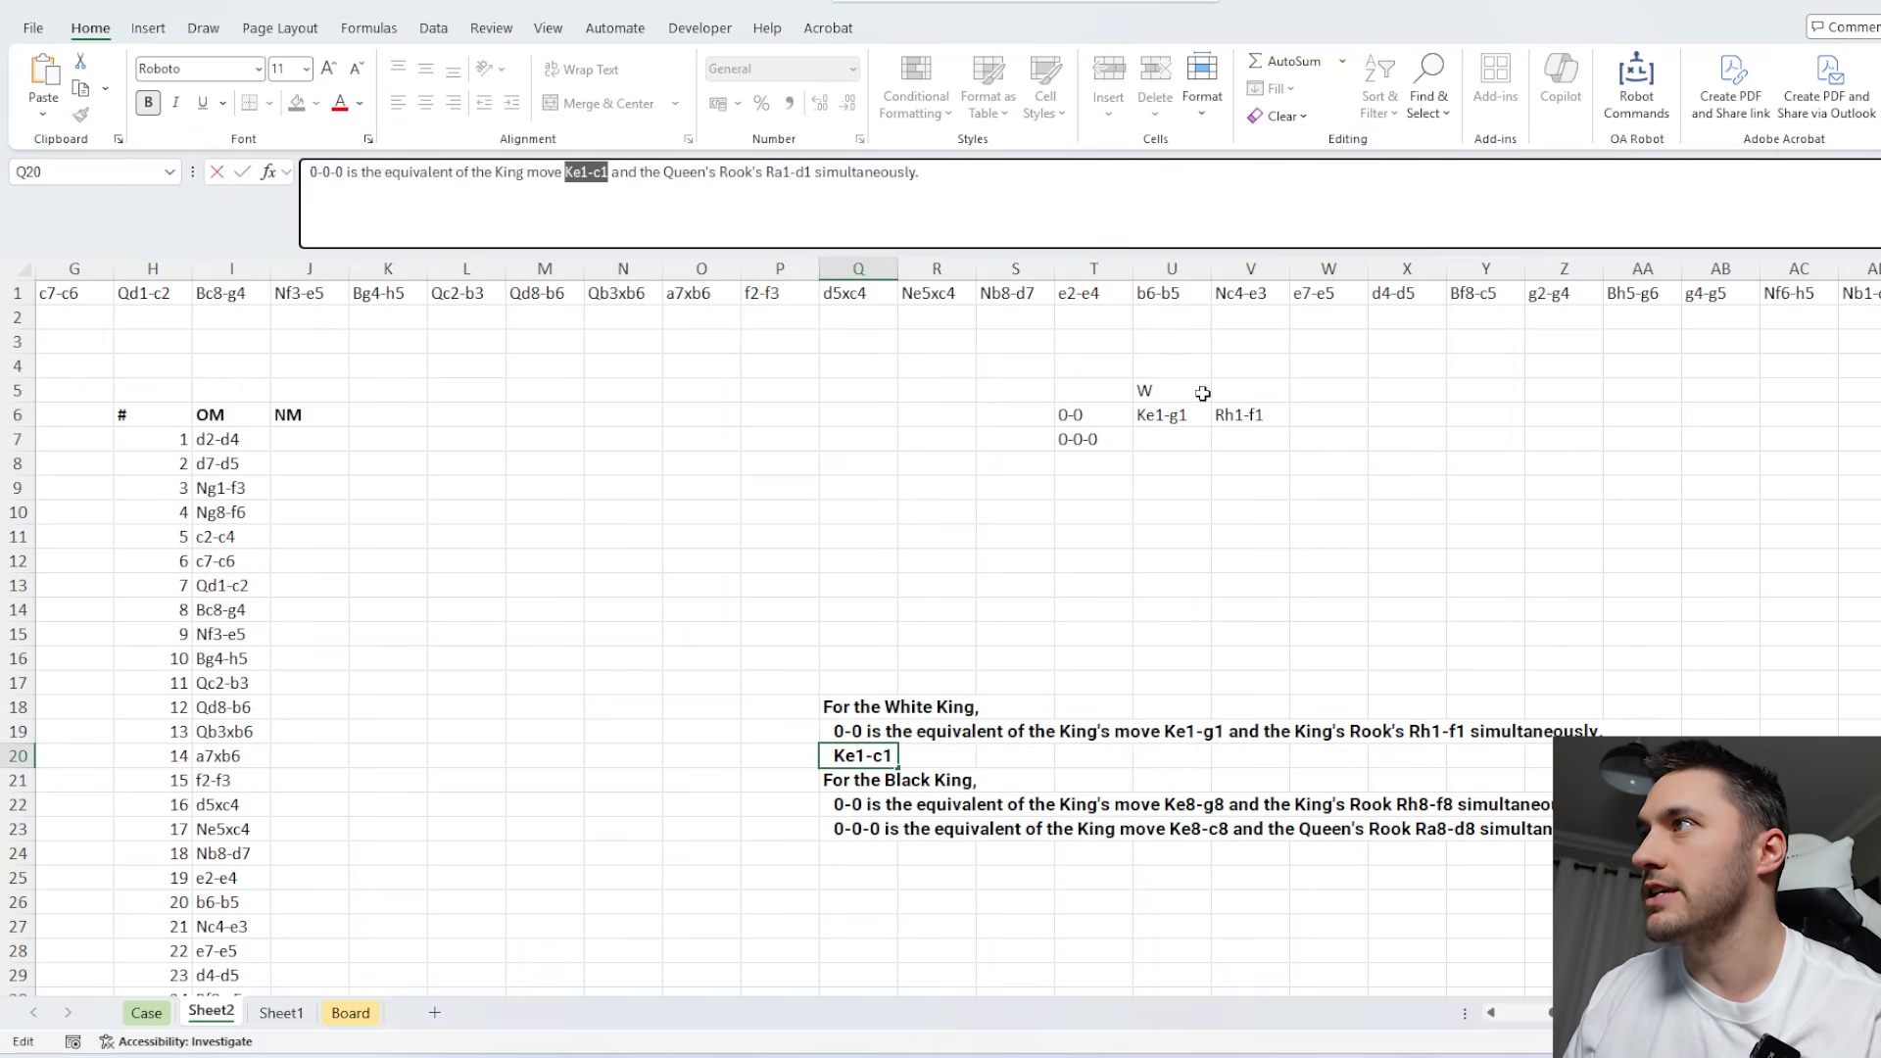
key(ctrl+c)
click(1168, 437)
key(ctrl+v)
Copy the rook's move Ra1-d1 from the rule text in Q20 into V7.
click(863, 751)
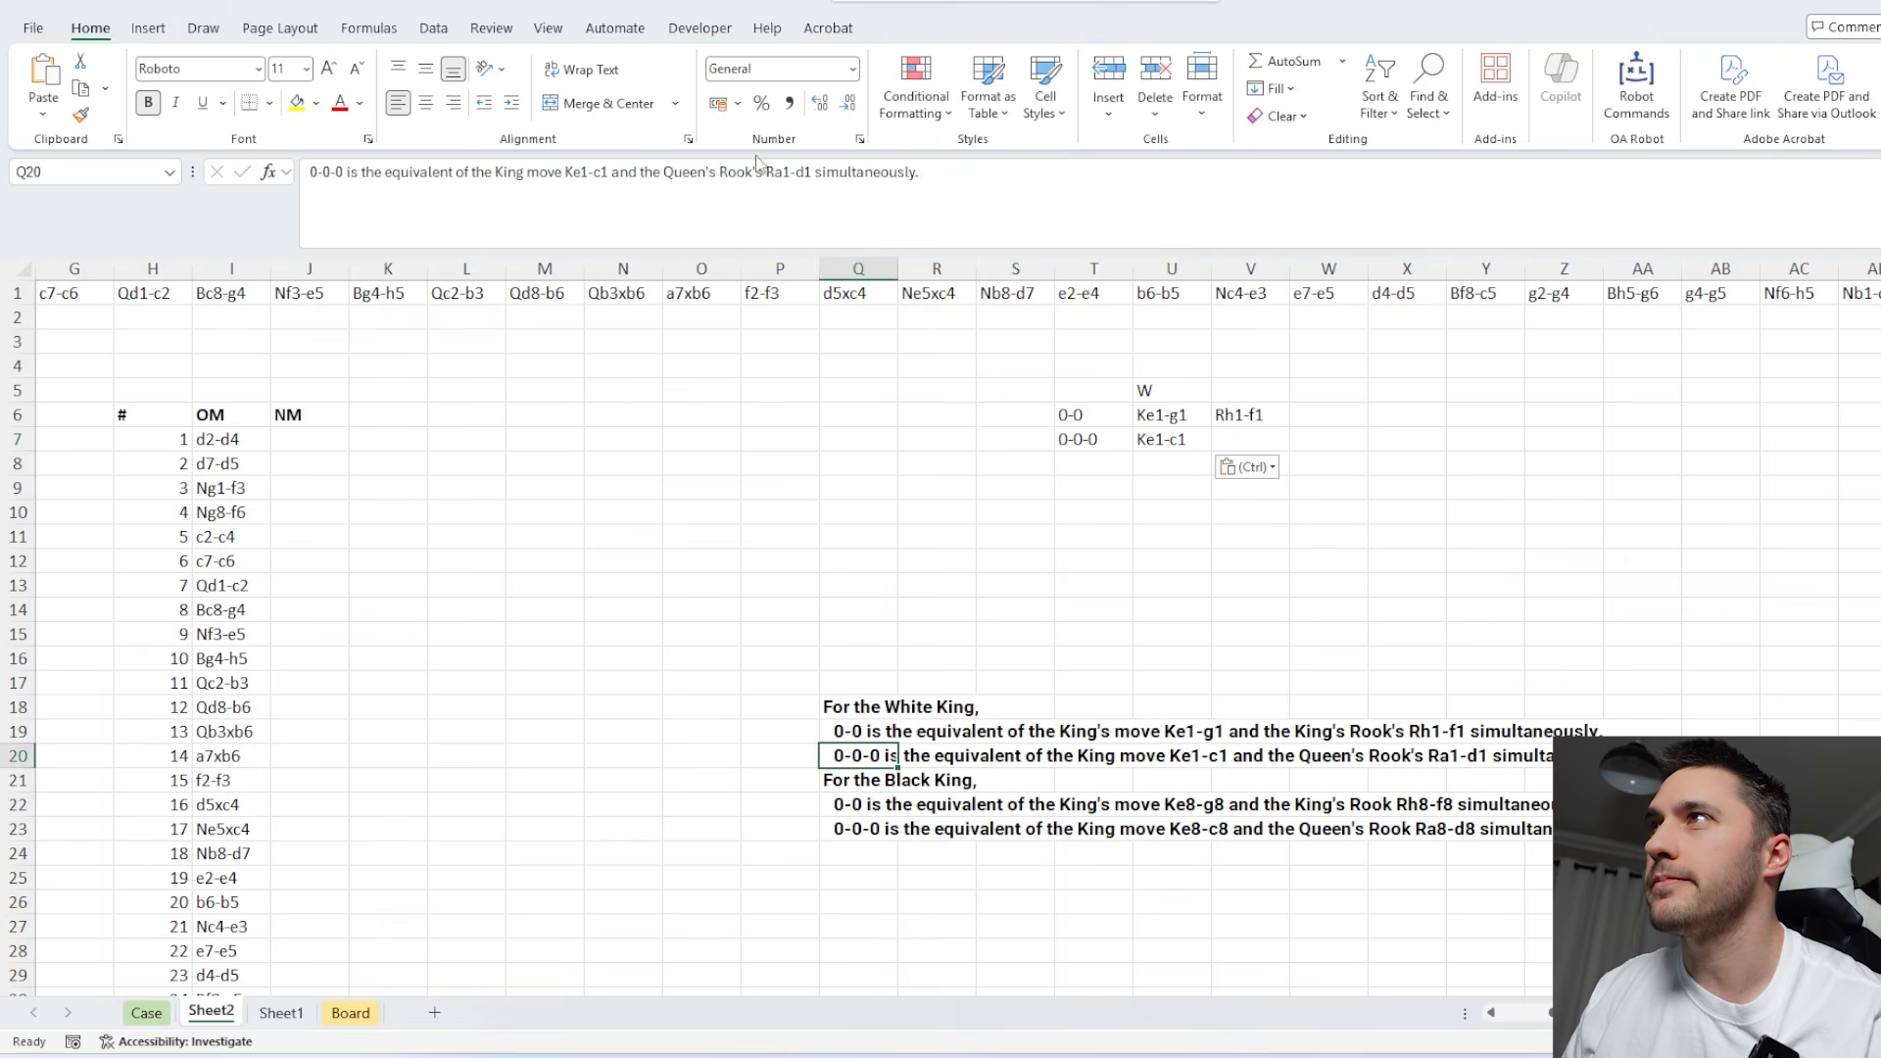
drag(811, 171, 768, 172)
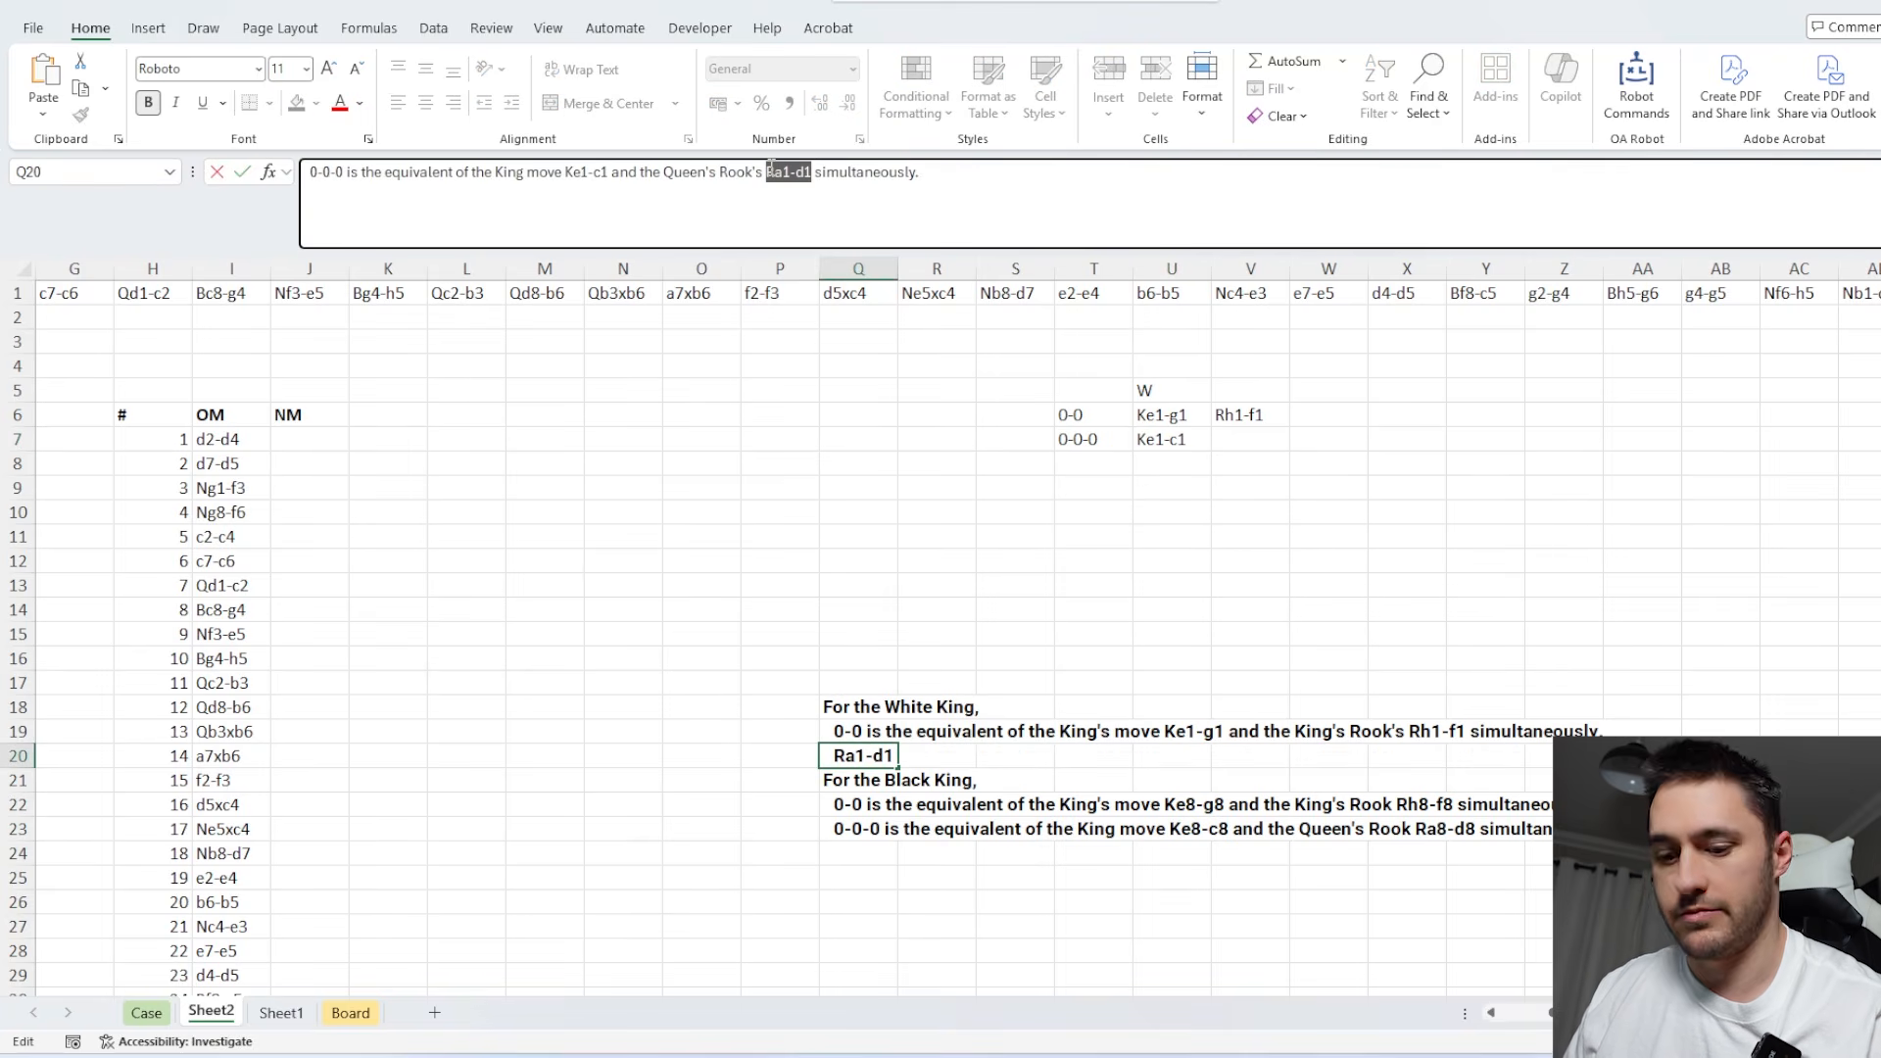
key(ctrl+c)
click(1267, 434)
key(ctrl+v)
click(1252, 508)
click(1104, 483)
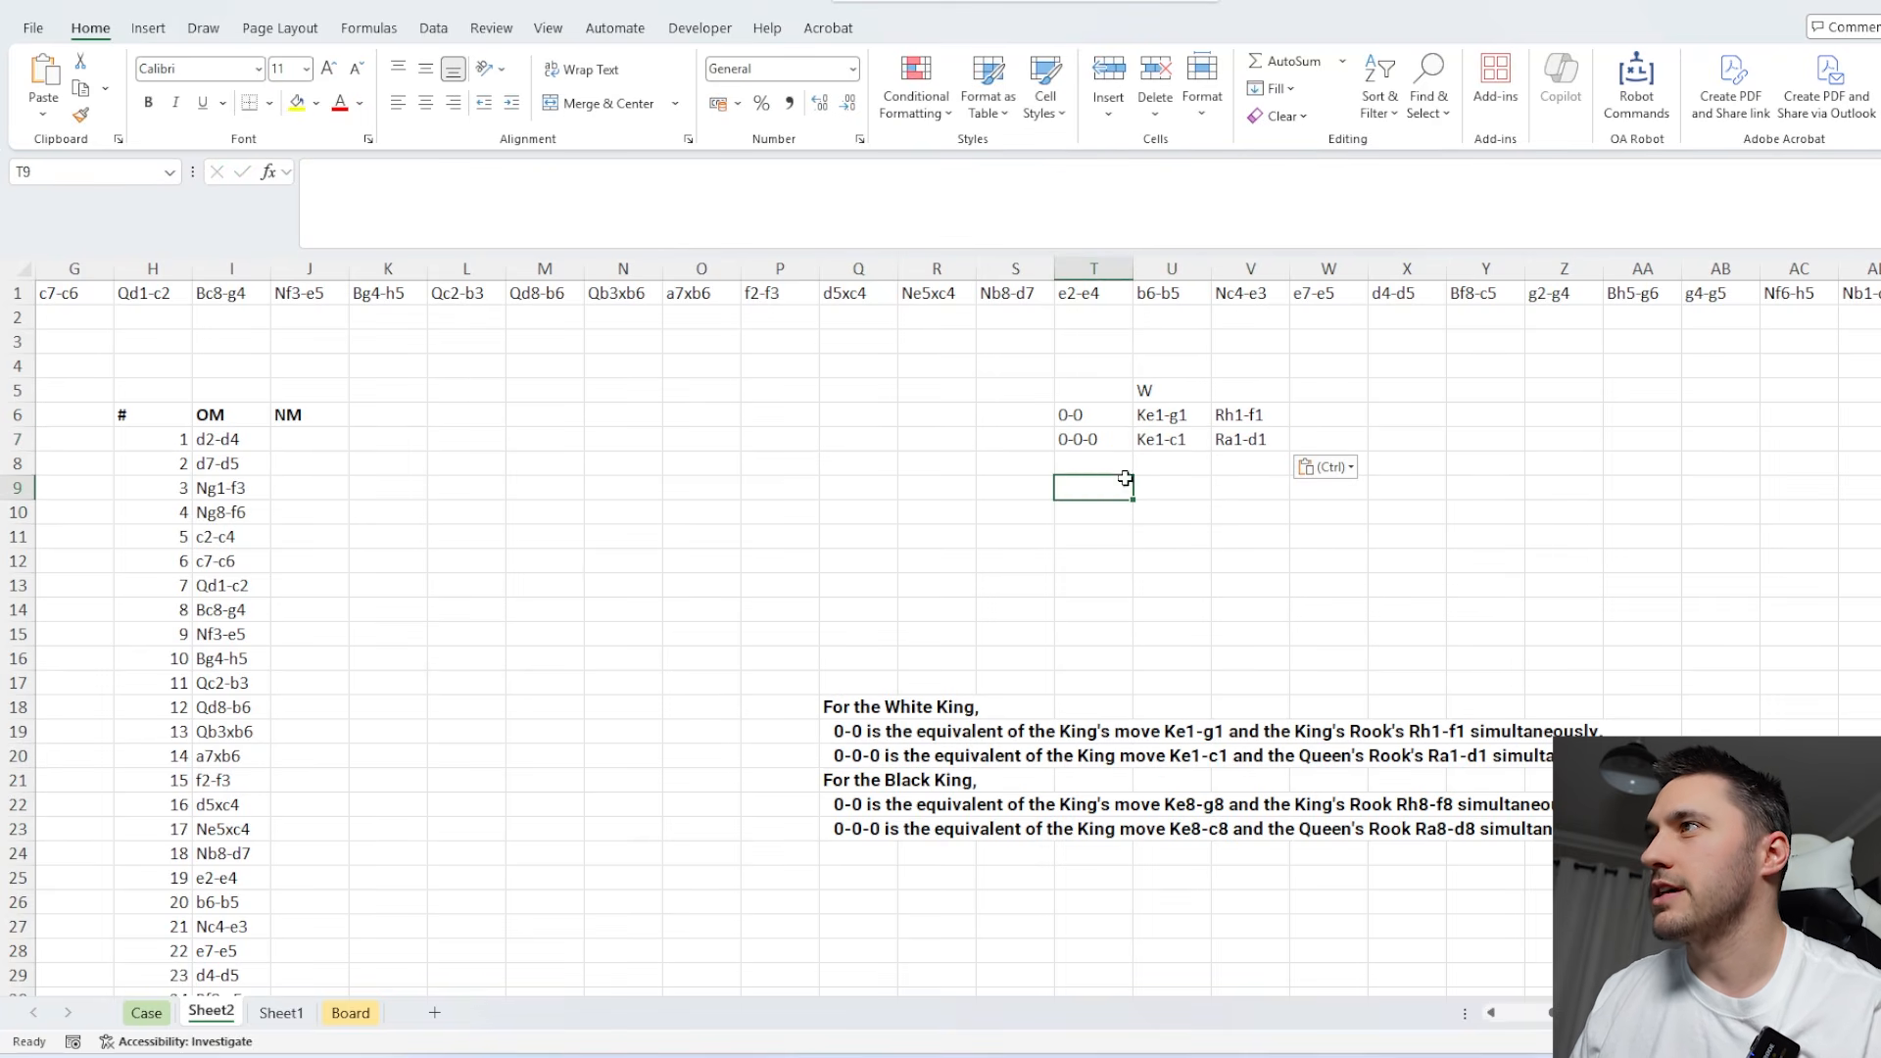
Generate Black's castling moves in U9 with =SUBSTITUTE(U6:V7,1,8).
click(1161, 487)
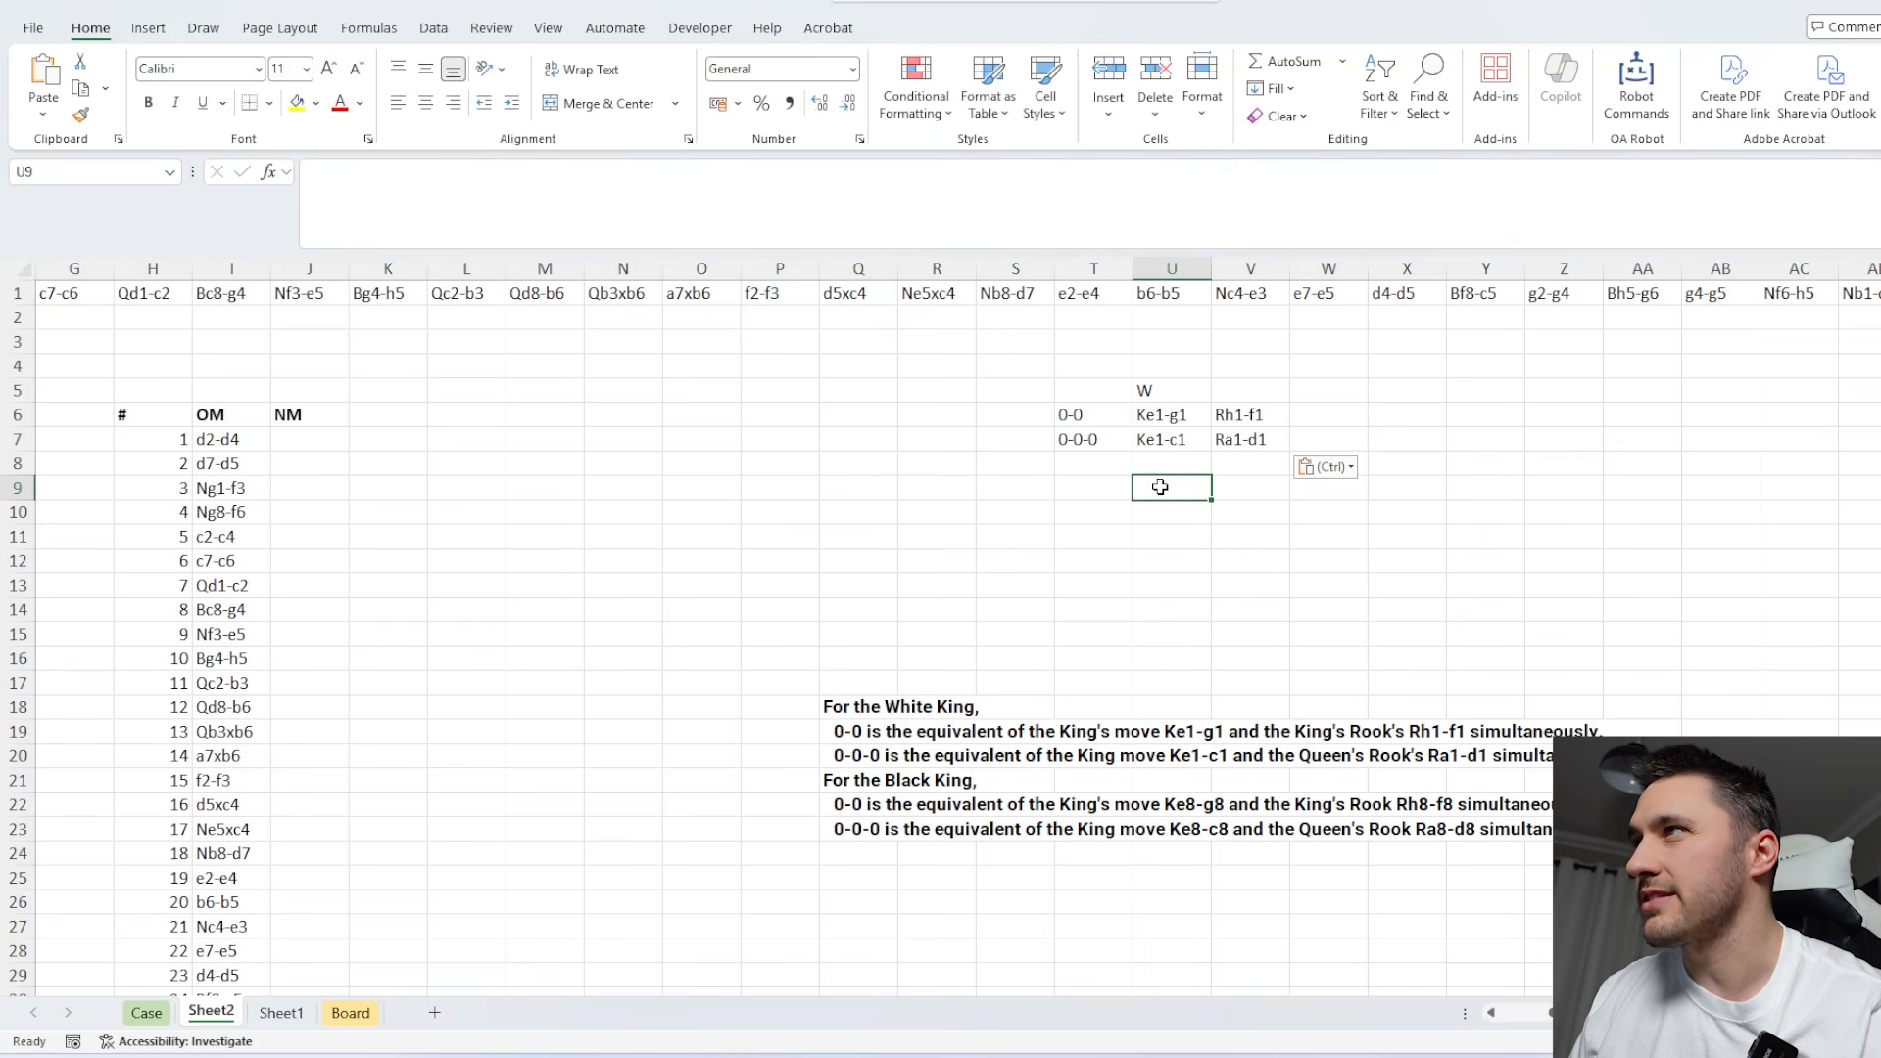
text(=sub)
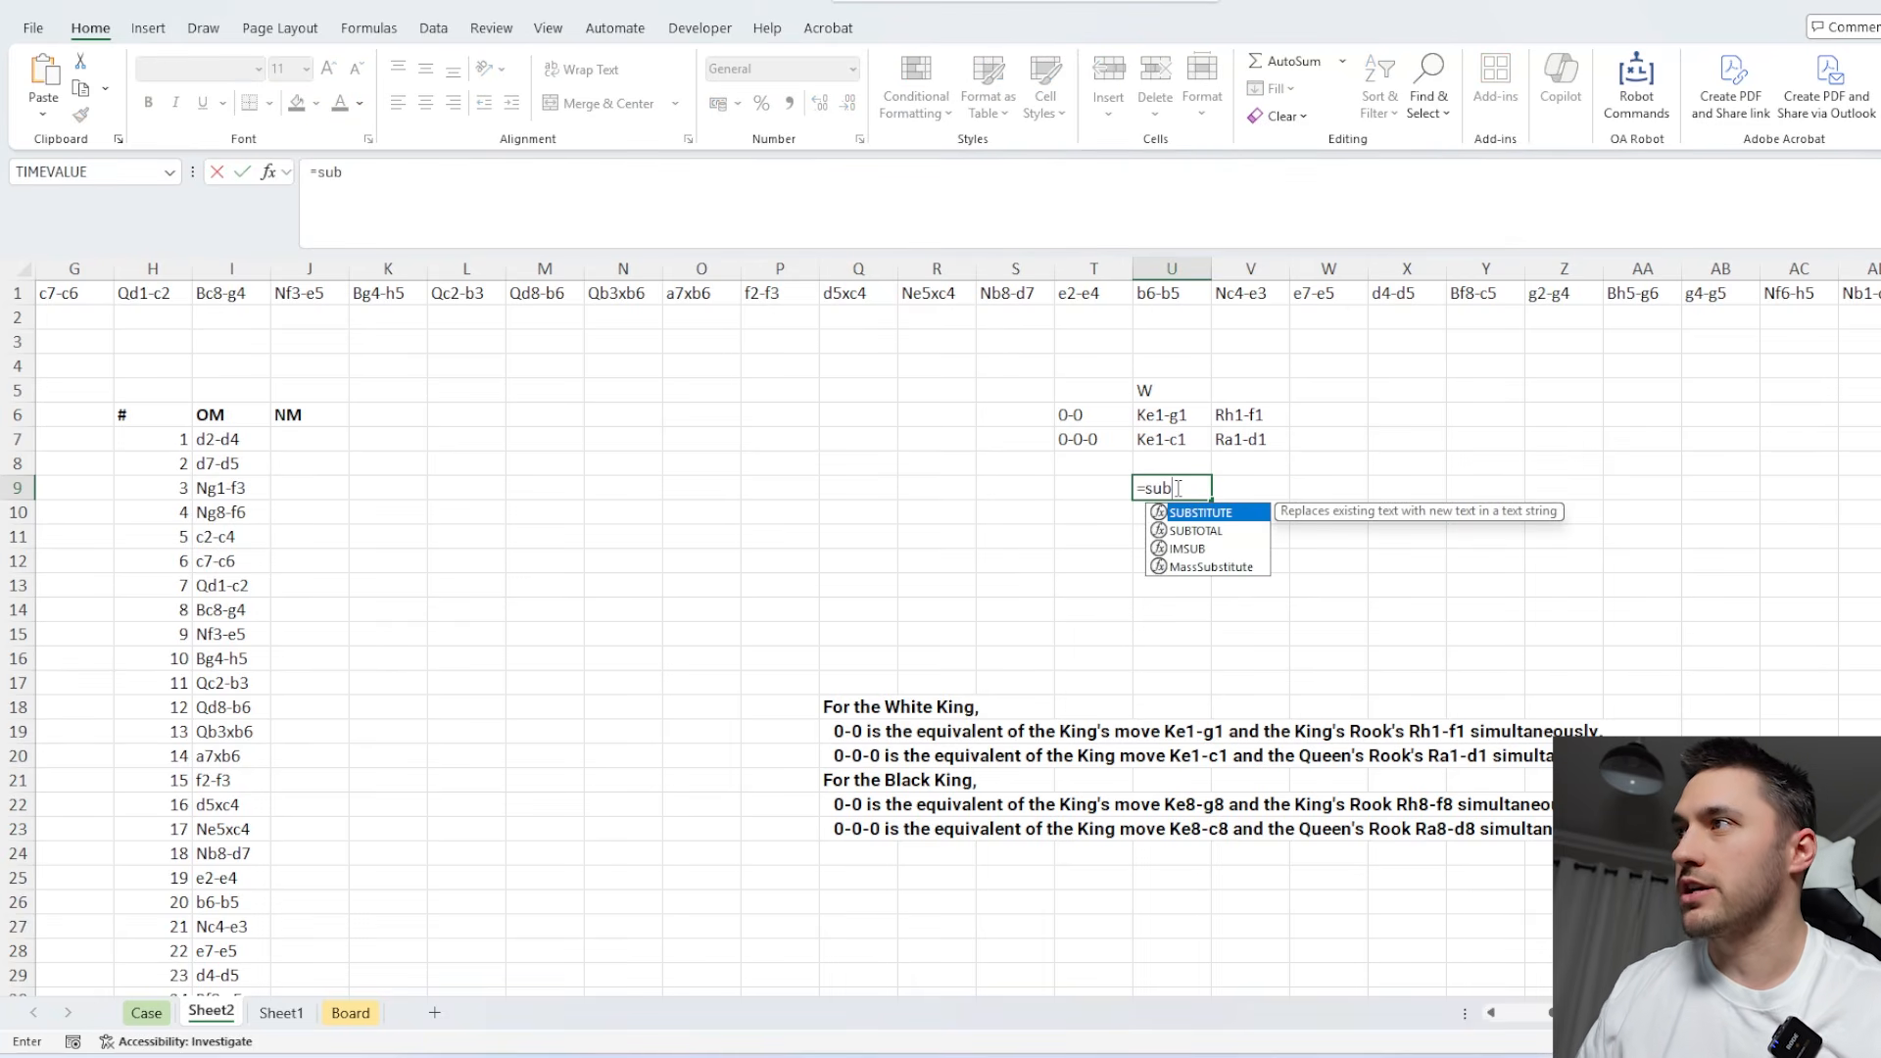
key(Tab)
drag(1166, 415, 1226, 439)
text(,)
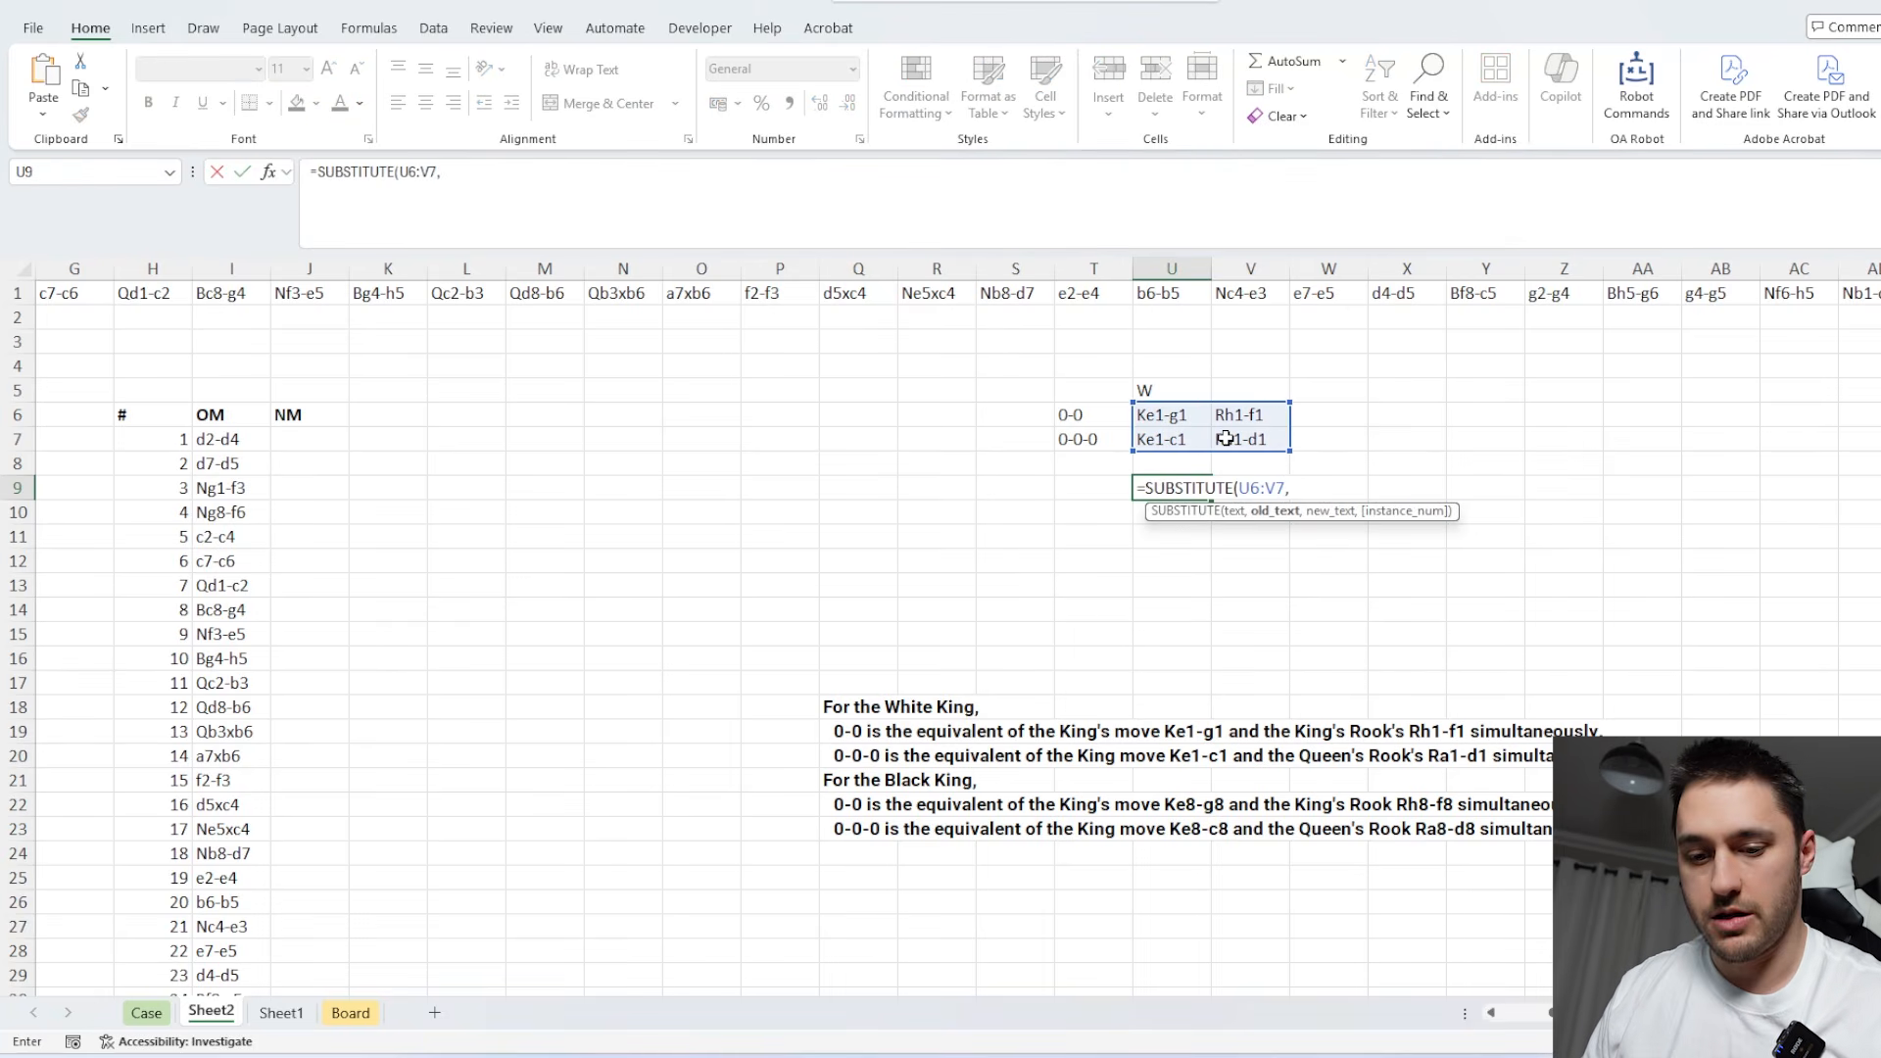
text(1,8))
key(Return)
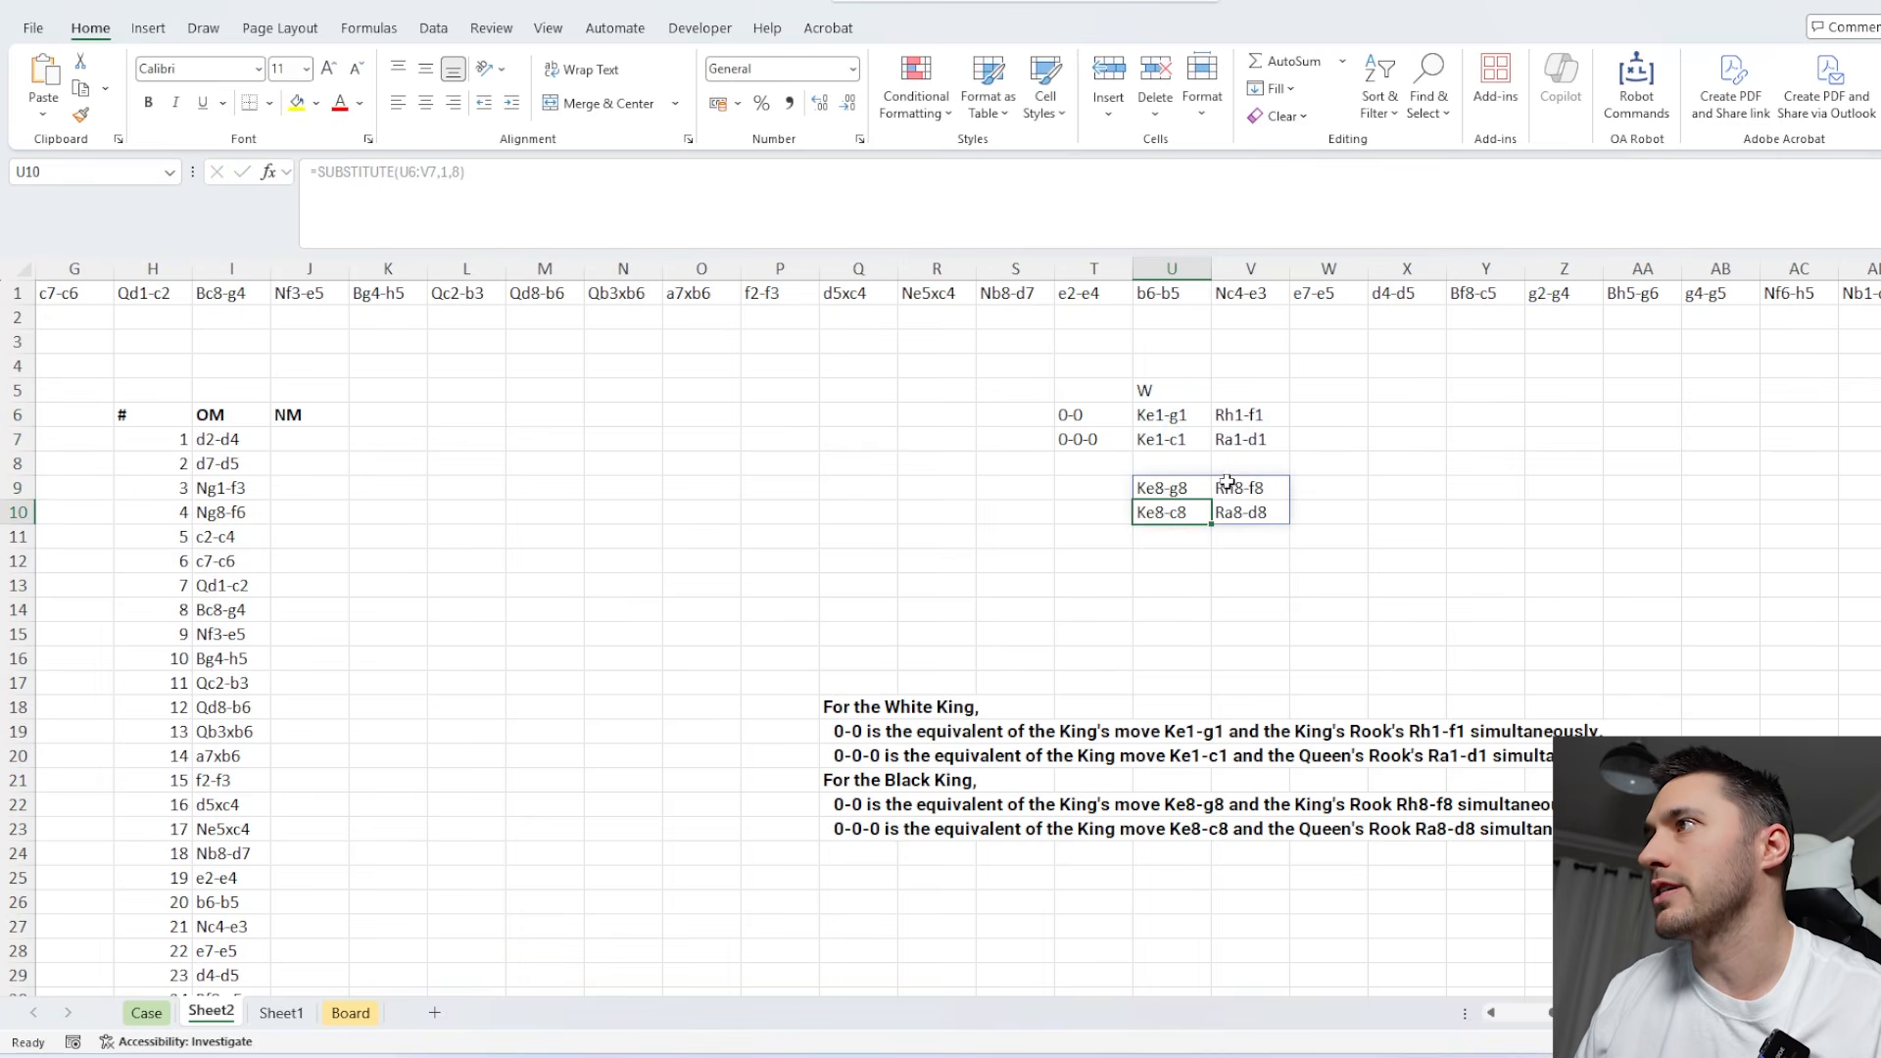
Delete the pasted castling rule text from Q18:Q23.
click(1231, 487)
drag(859, 706, 860, 829)
key(Delete)
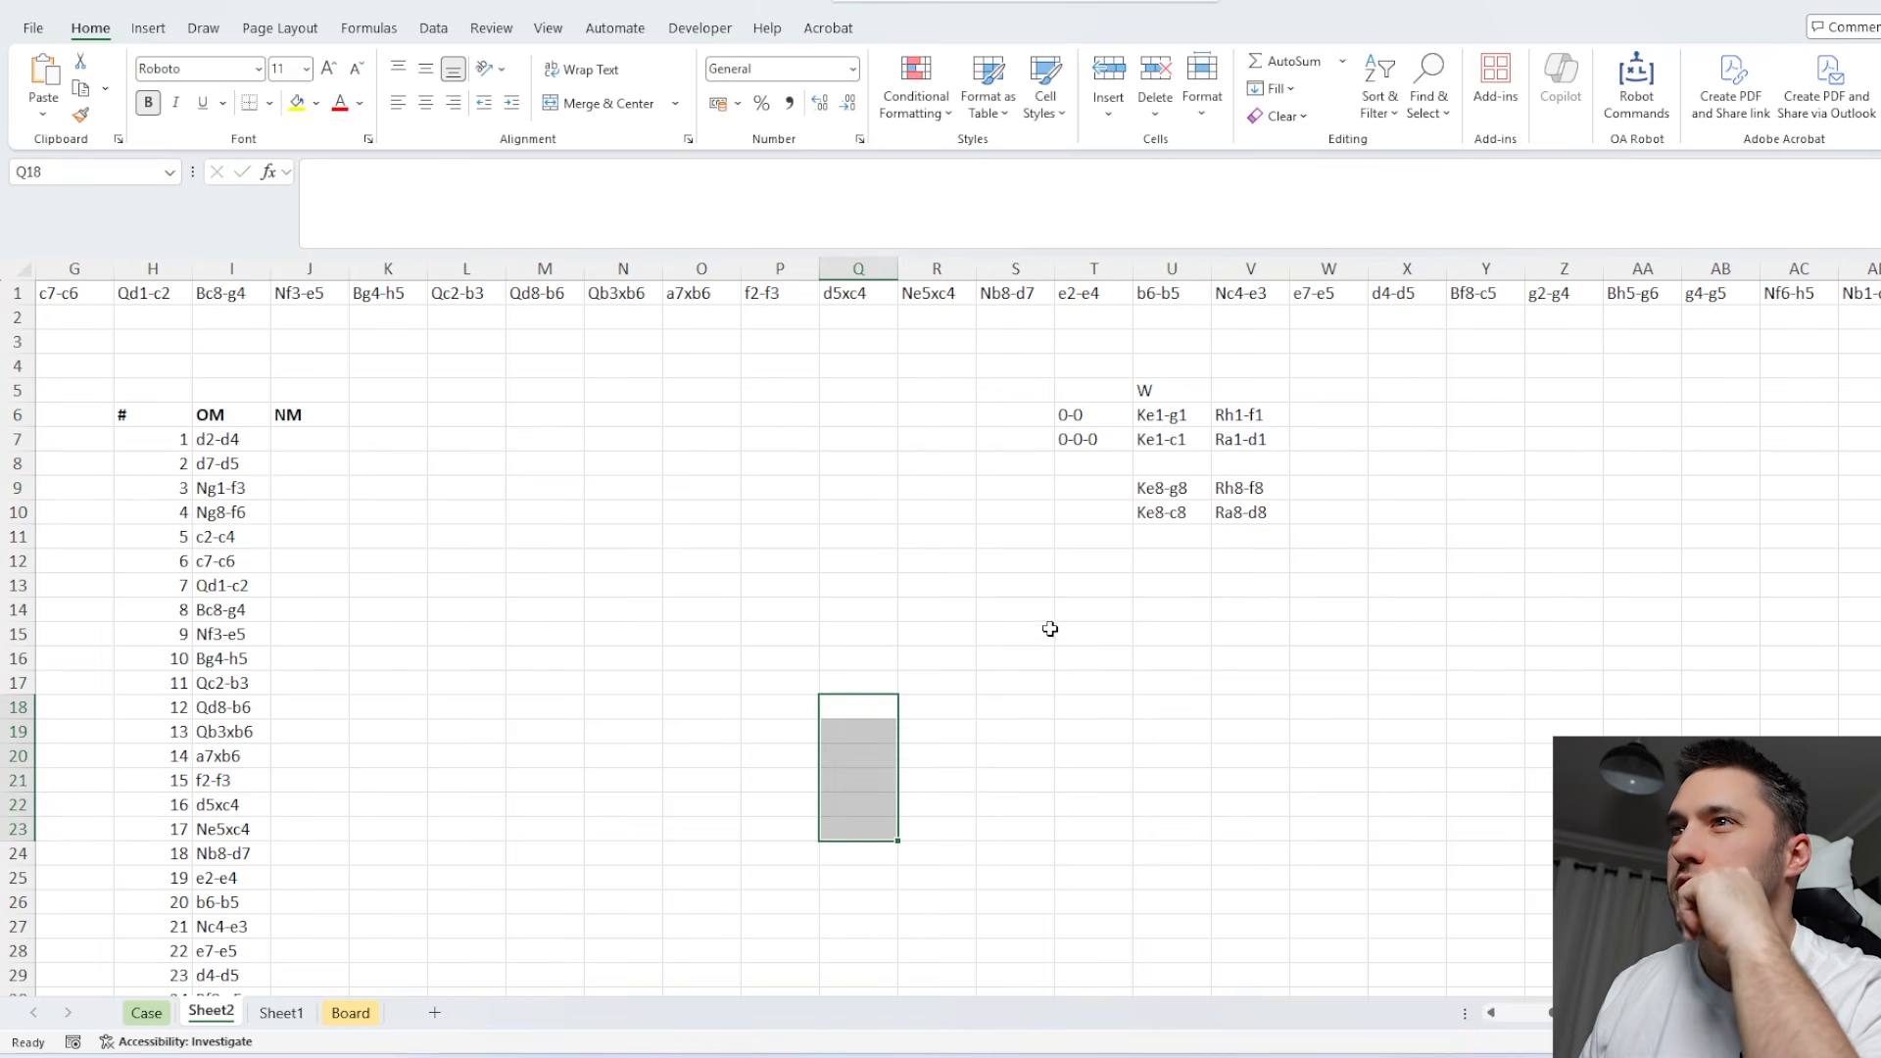
Start an XLOOKUP in J36, beside the first 0-0 row, with I36 as the lookup value.
scroll(1045, 630, left, 3)
click(650, 805)
scroll(744, 705, down, 1)
scroll(774, 693, up, 1)
scroll(731, 685, down, 5)
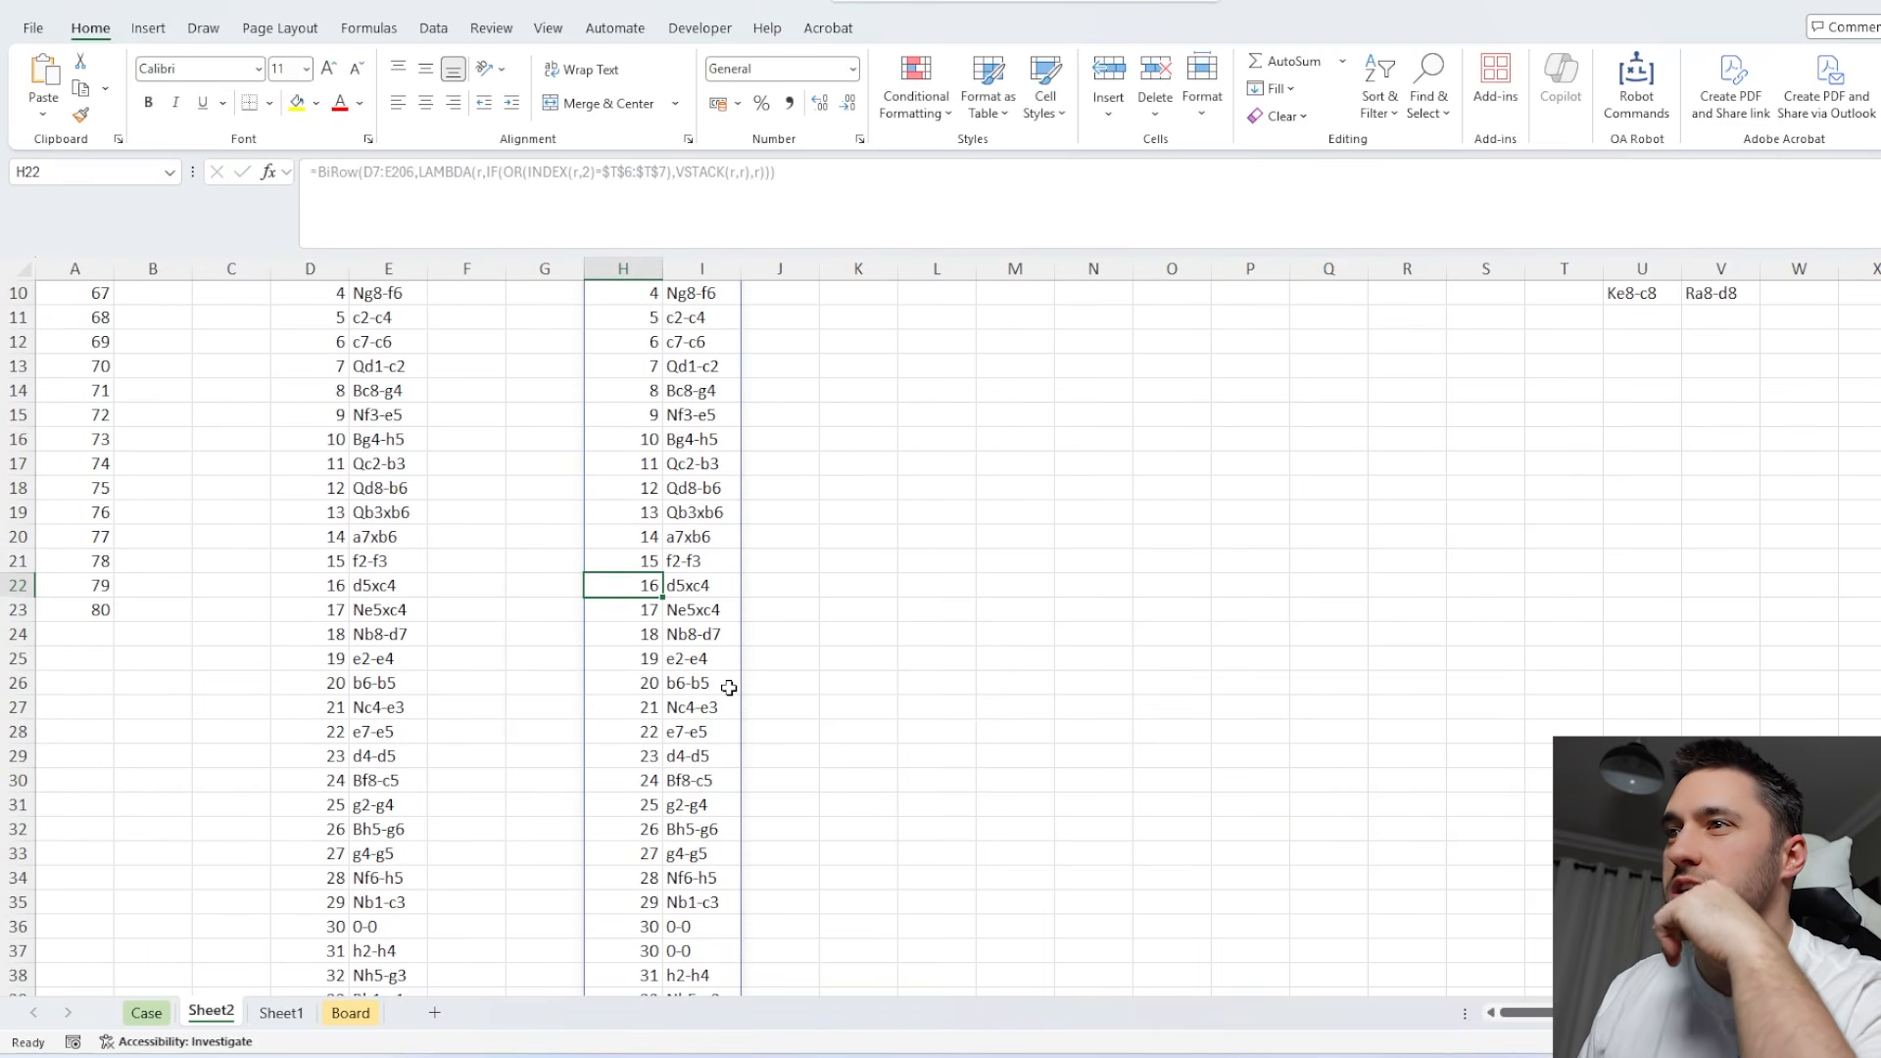
scroll(676, 681, down, 2)
click(786, 639)
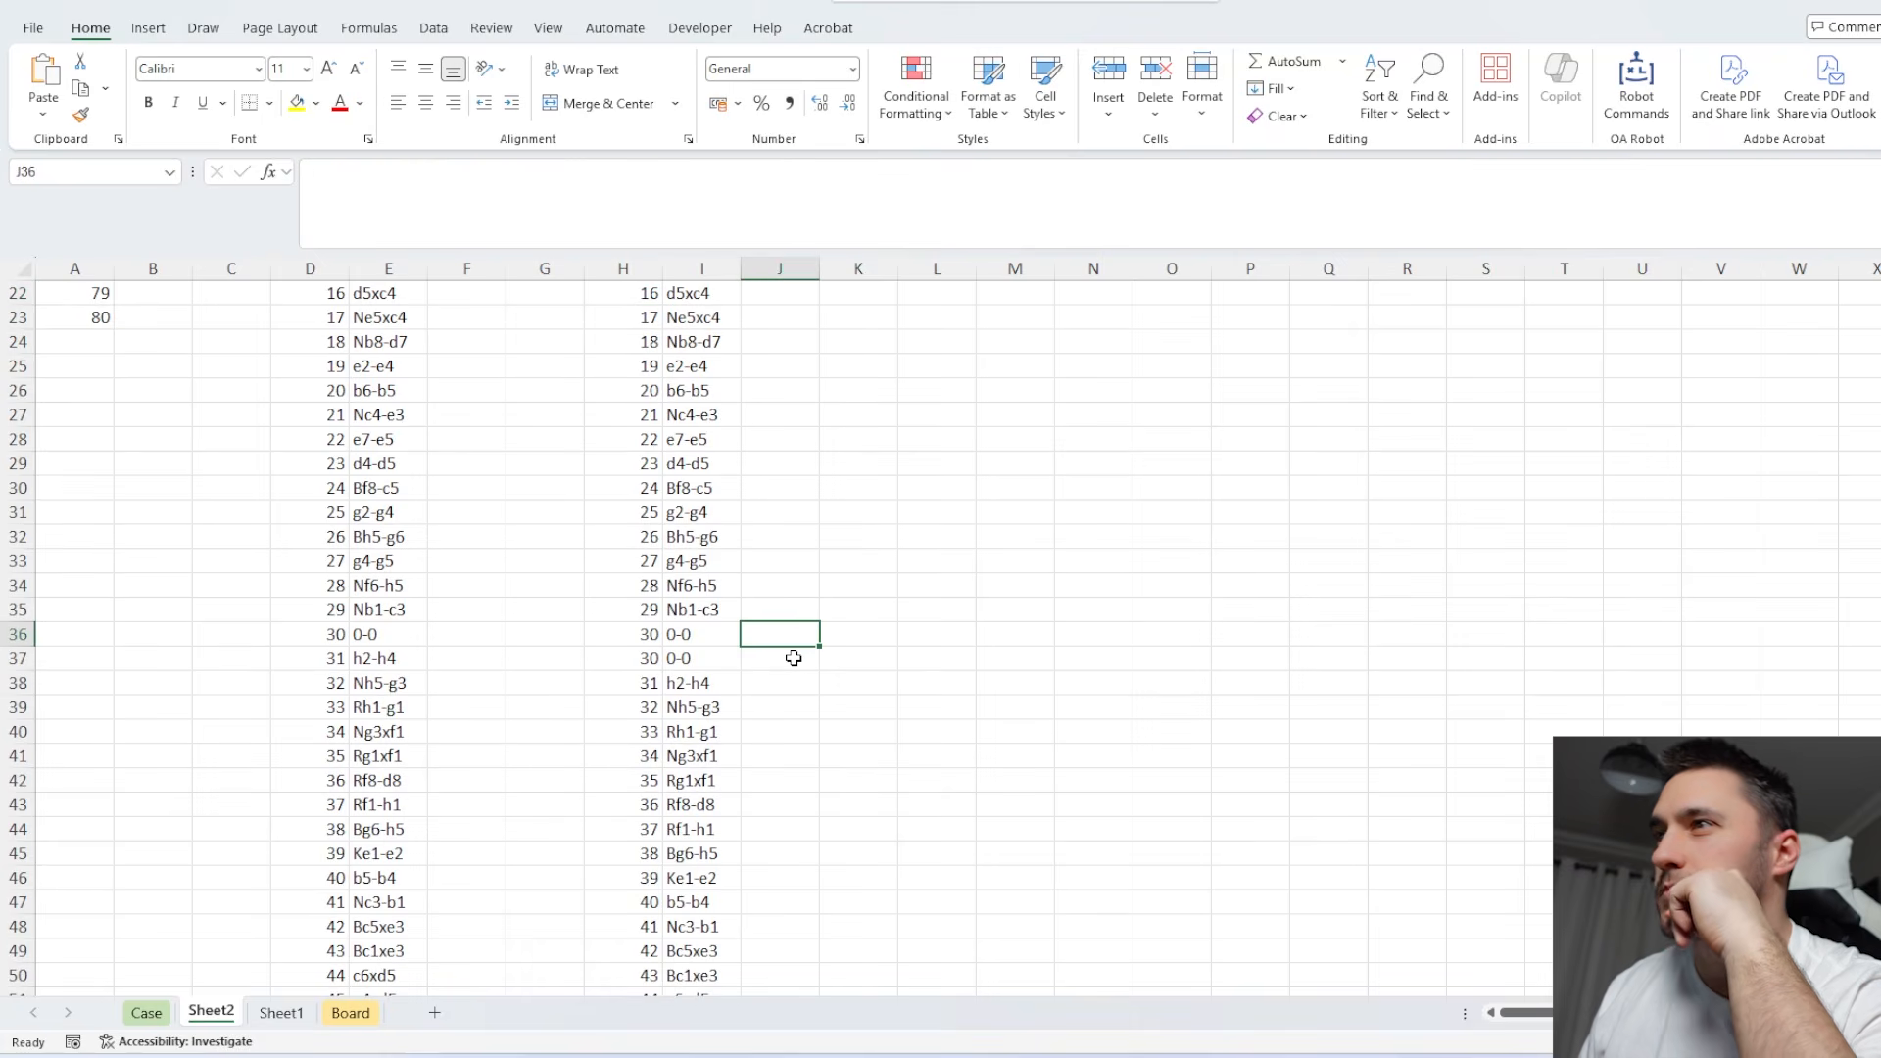
text(=x)
key(Tab)
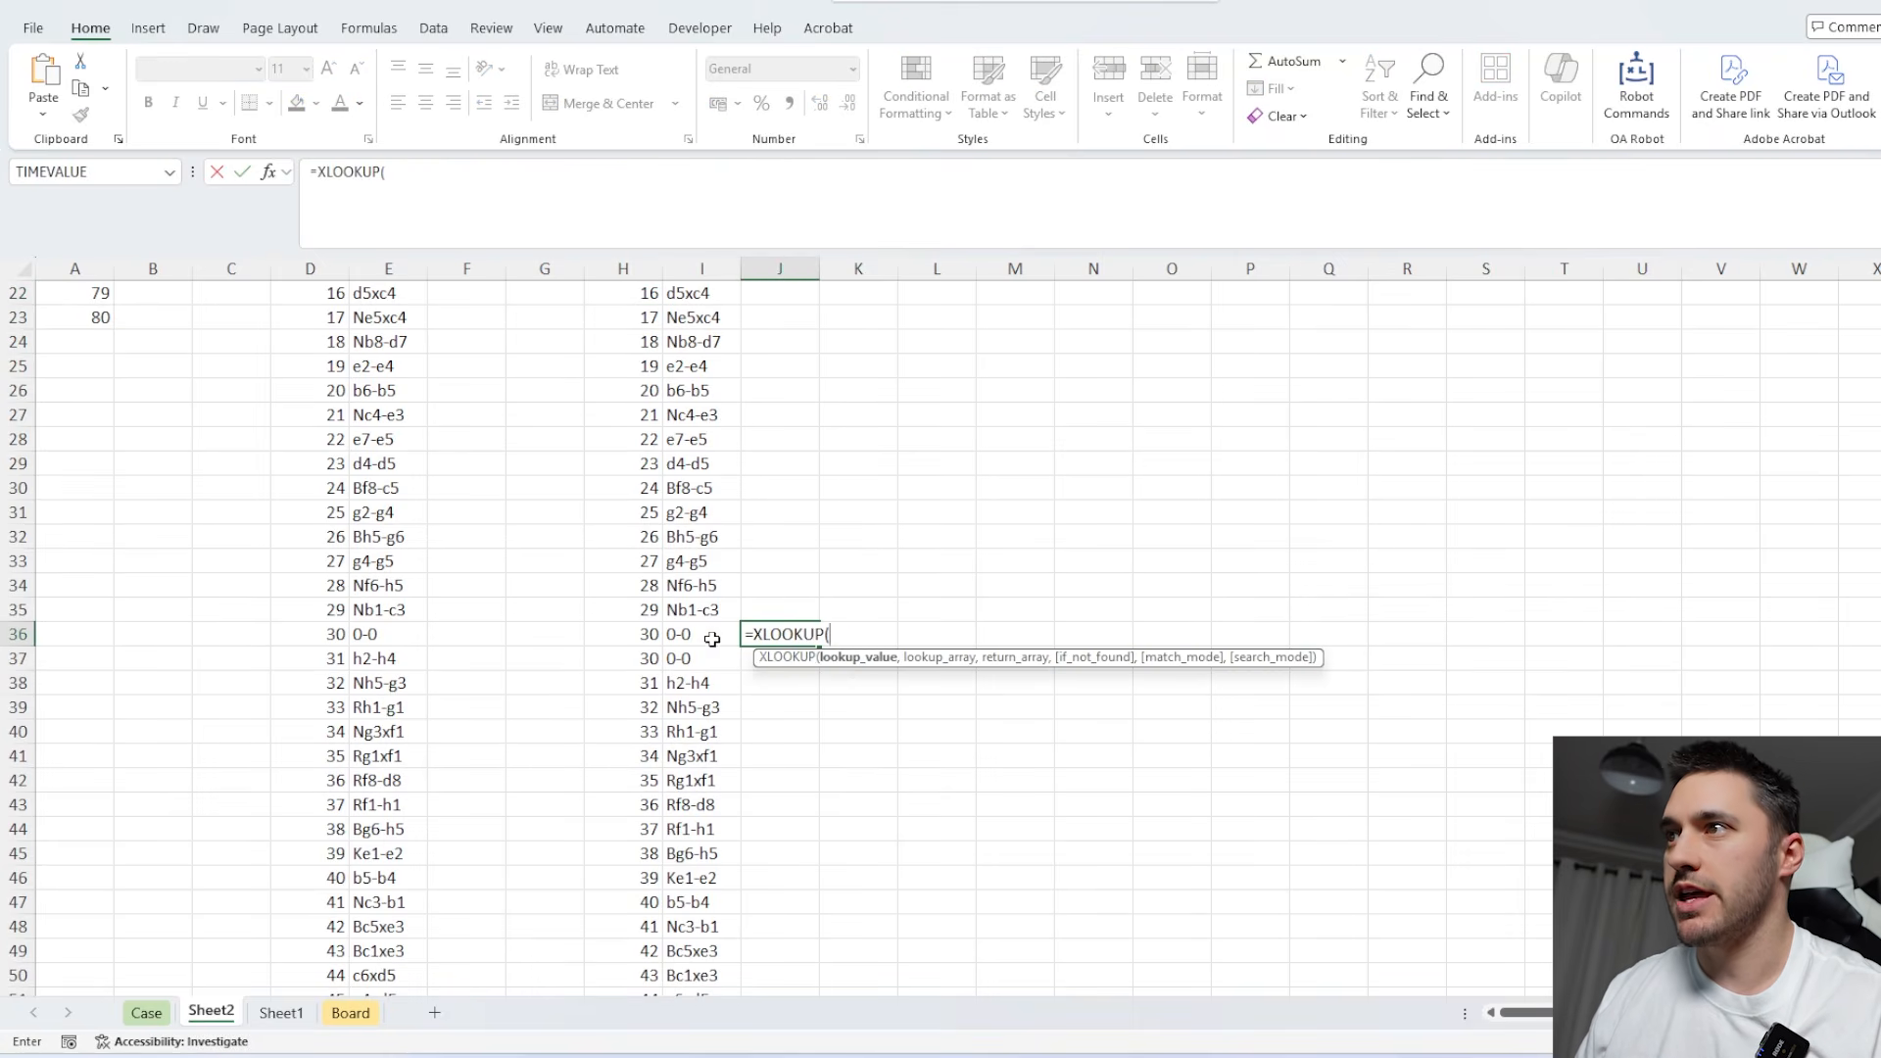
key(Left)
text(,)
Complete J36's XLOOKUP with lookup array $T$6:$T$7 and return array $U$6:$U$7.
scroll(1461, 538, up, 12)
drag(1566, 415, 1634, 438)
key(F4)
text(,)
scroll(1549, 460, up, 7)
key(Return)
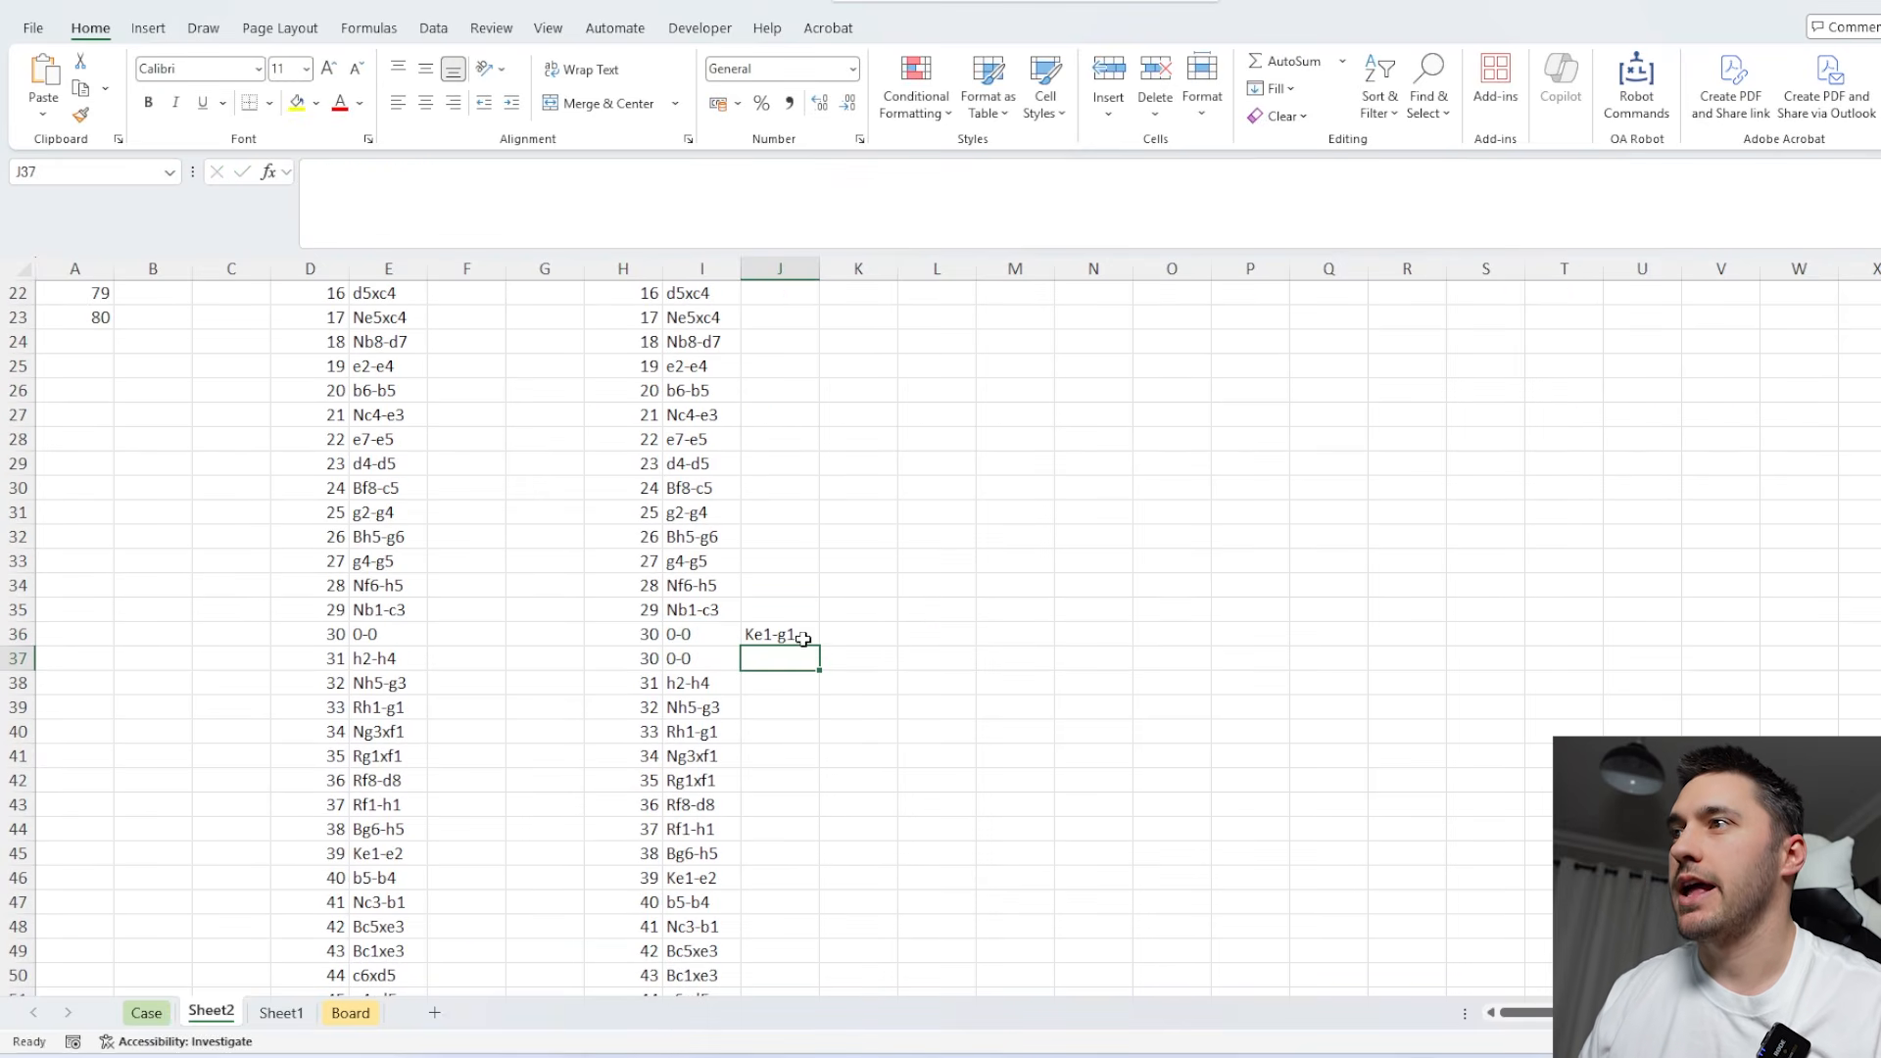
Fill the XLOOKUP formula from J36 down to J41 and up to J30.
click(811, 639)
drag(819, 647, 828, 760)
click(818, 642)
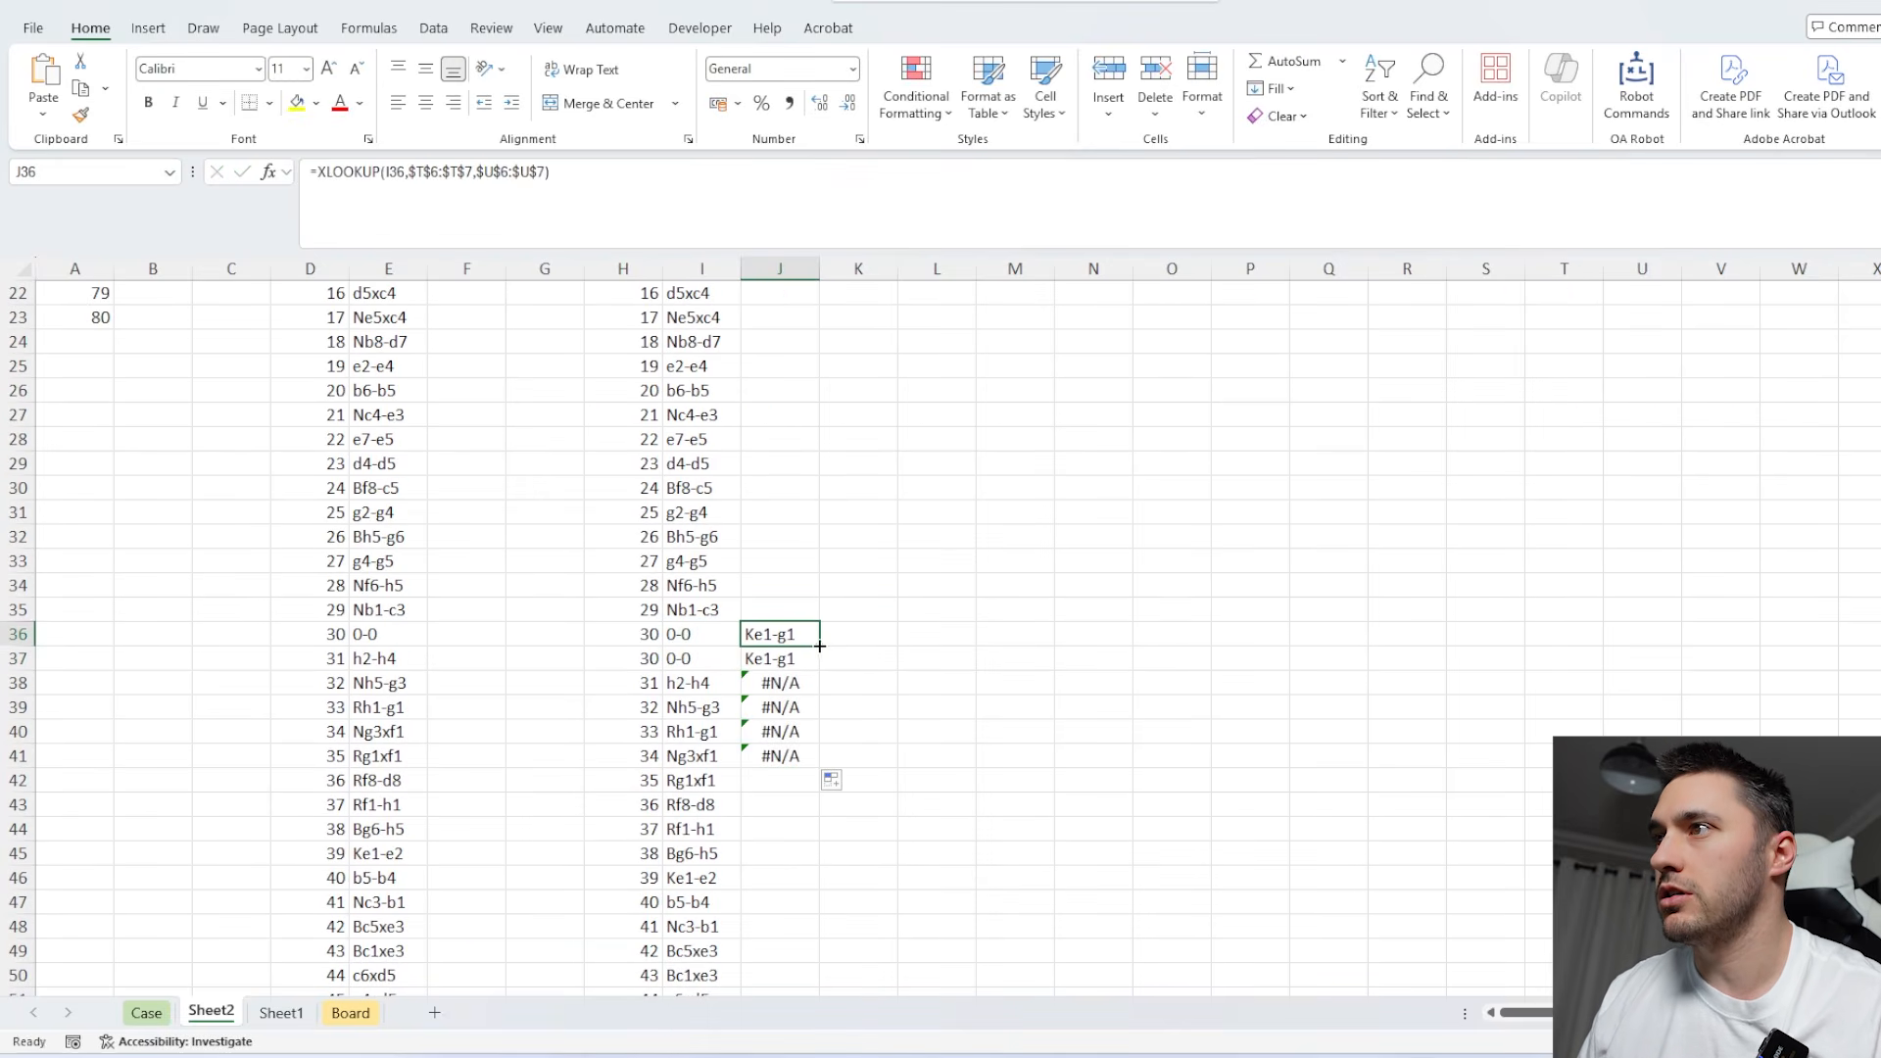
drag(819, 647, 802, 501)
Add I36 as the if_not_found argument of J36's XLOOKUP so non-castling rows return the original move.
click(801, 629)
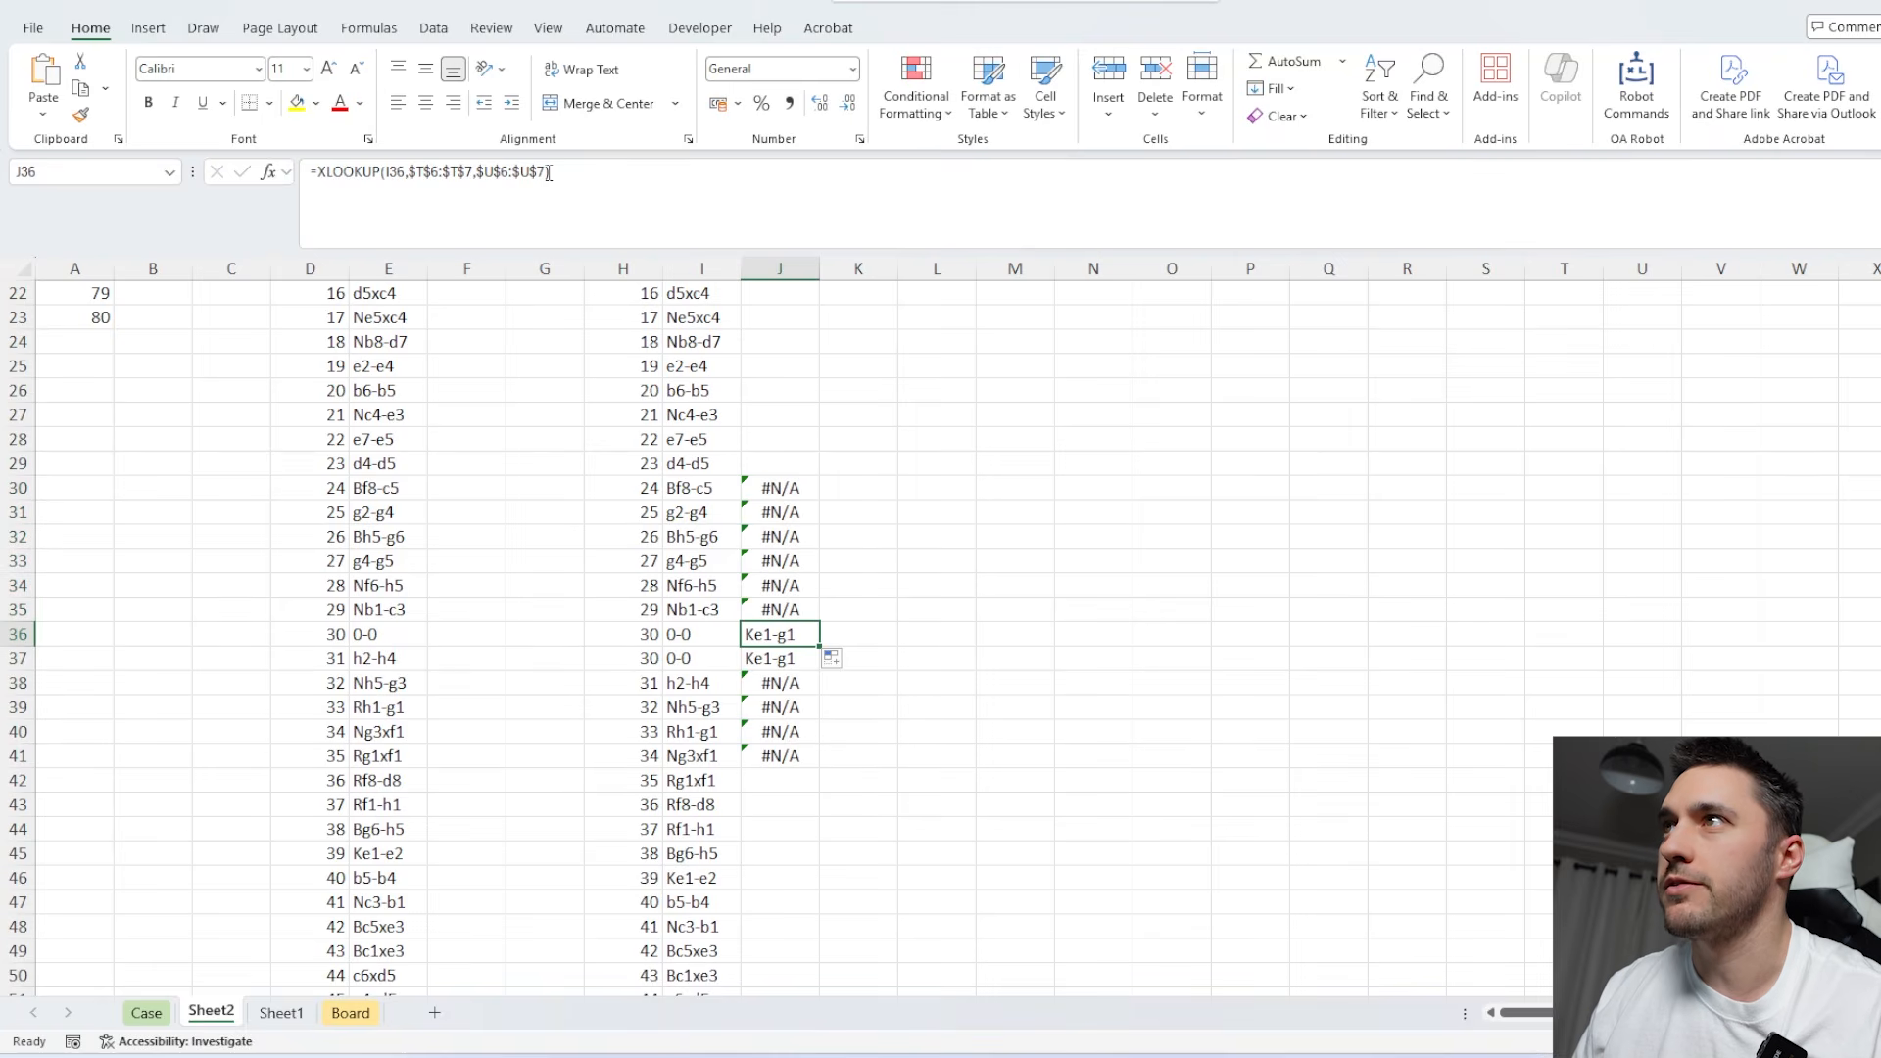
click(548, 173)
text(,)
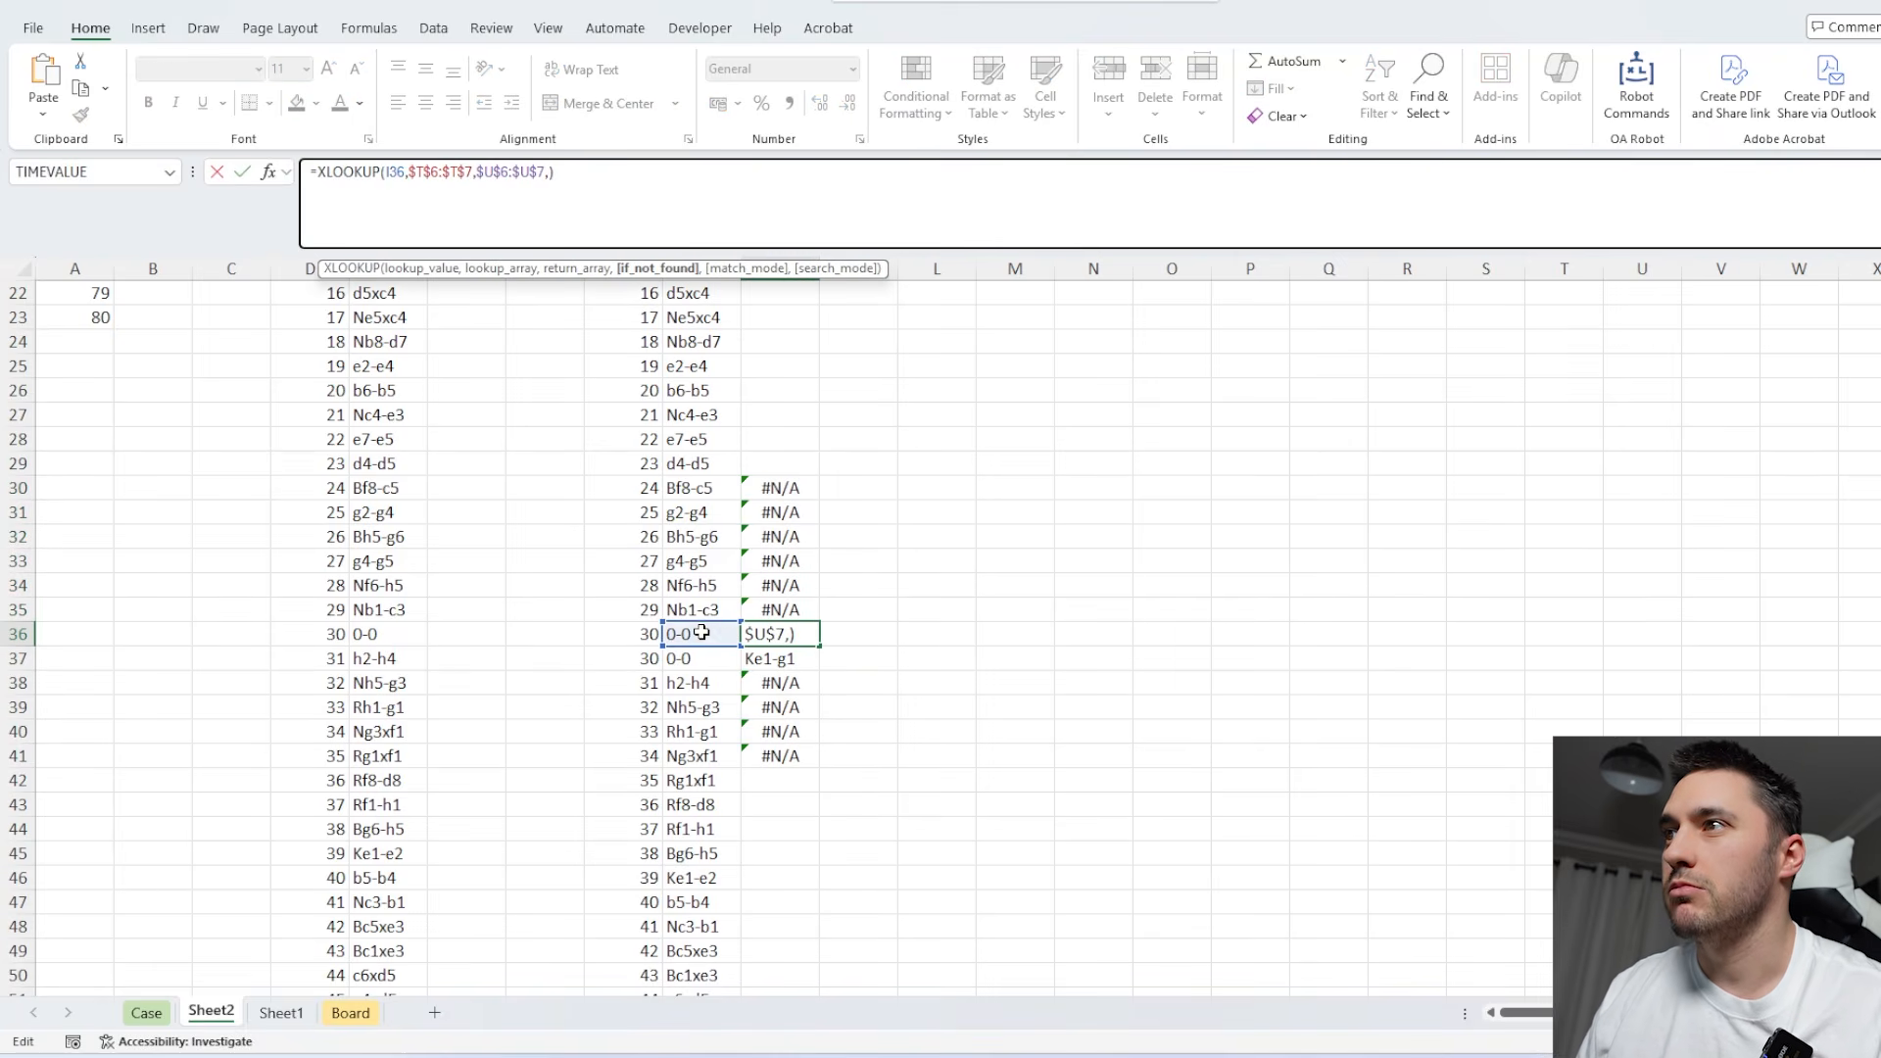
key(Return)
Fill the revised XLOOKUP from J36 down to J42 and up to J30.
click(808, 641)
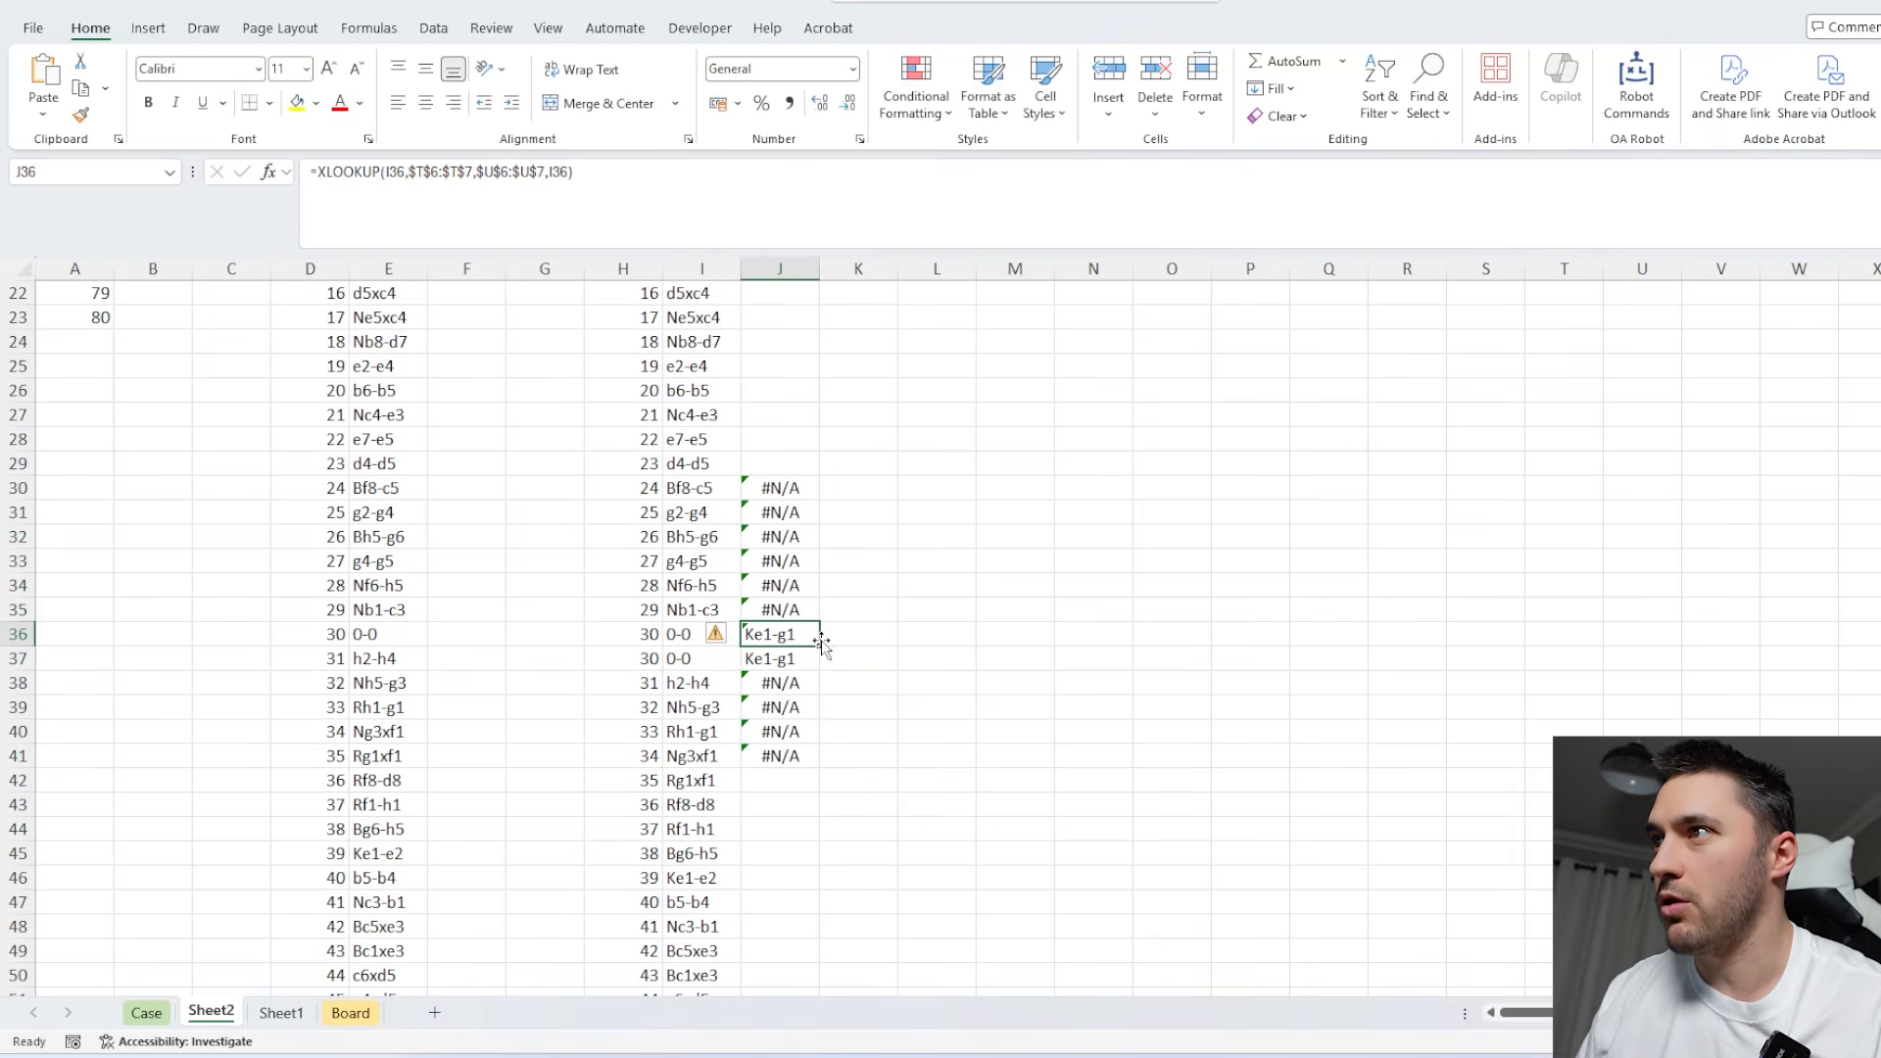
drag(820, 646, 821, 792)
click(811, 639)
drag(823, 647, 812, 488)
Compare the new-move results of the two duplicated 0-0 rows in J36 and J37 with the original moves.
click(779, 657)
click(703, 659)
click(787, 659)
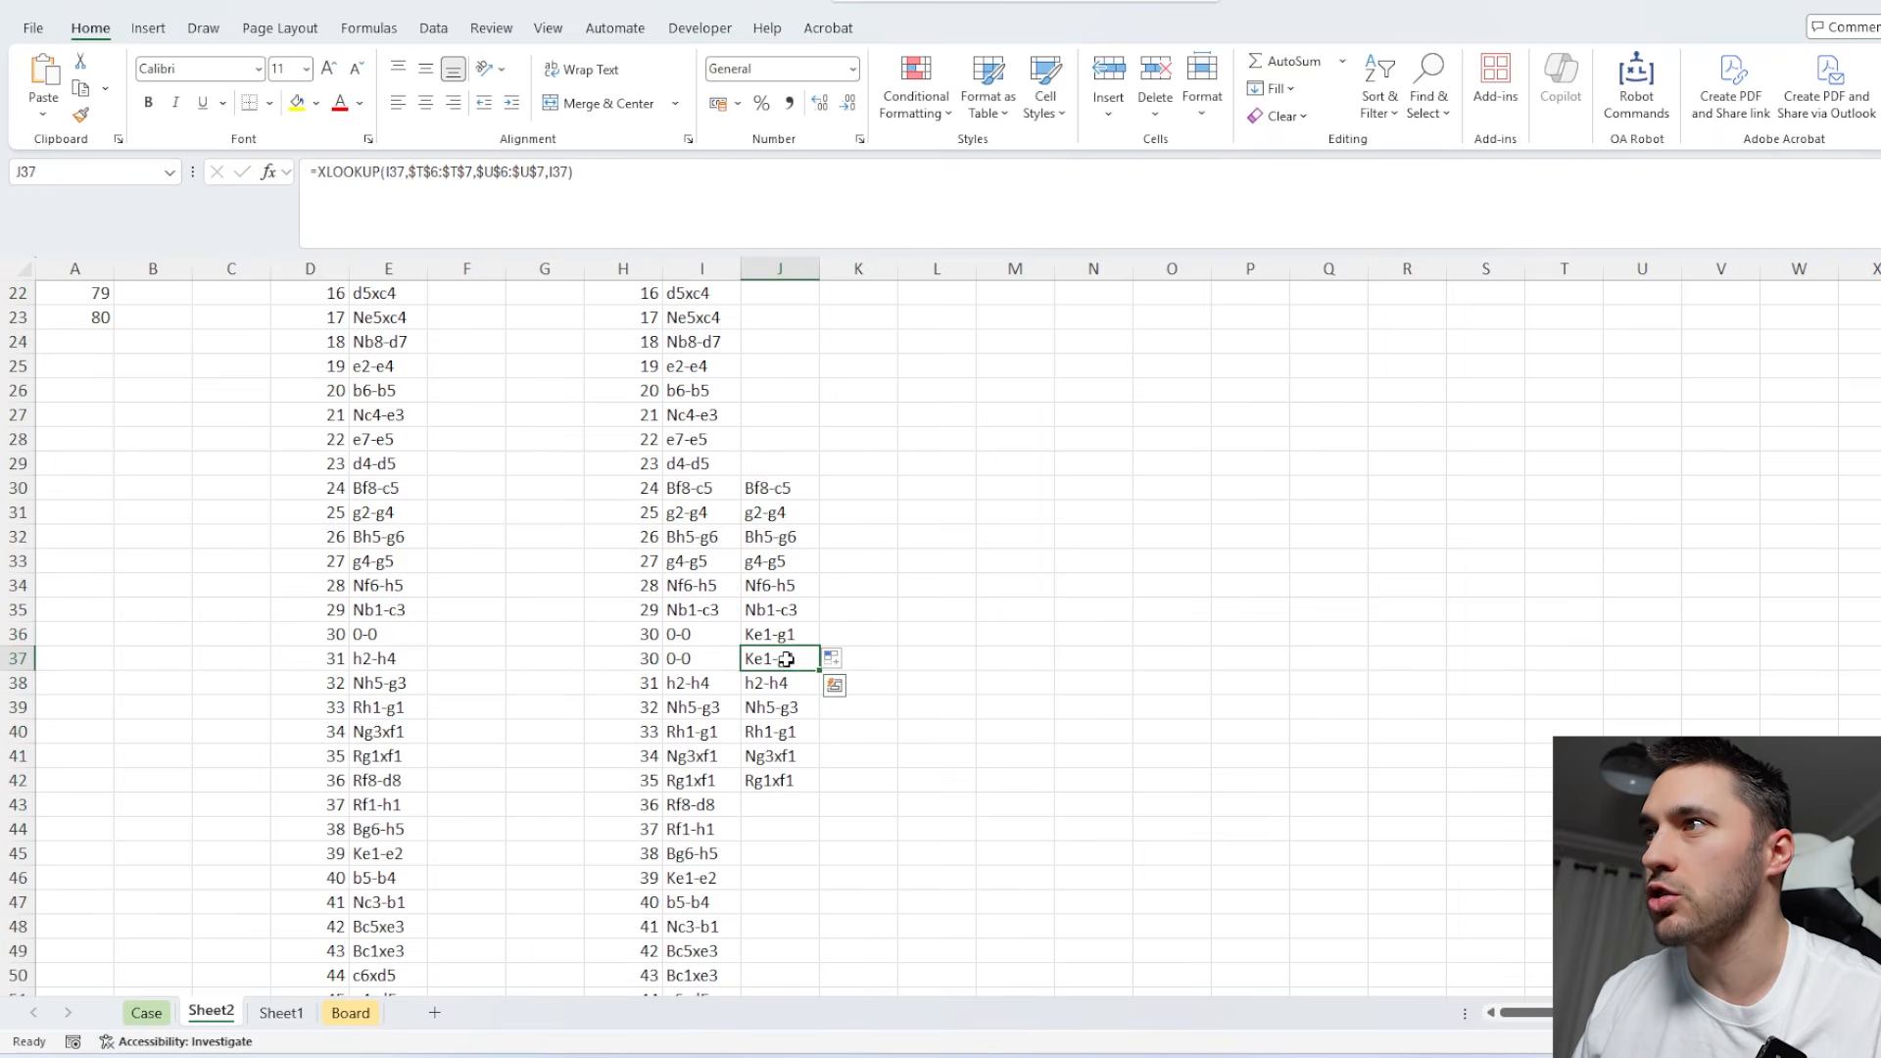
click(780, 632)
click(783, 654)
click(776, 632)
drag(705, 636, 774, 637)
Wrap J37's formula in an outer XLOOKUP that looks up J36 in the white king moves $U$6:$U$7.
click(780, 655)
click(317, 171)
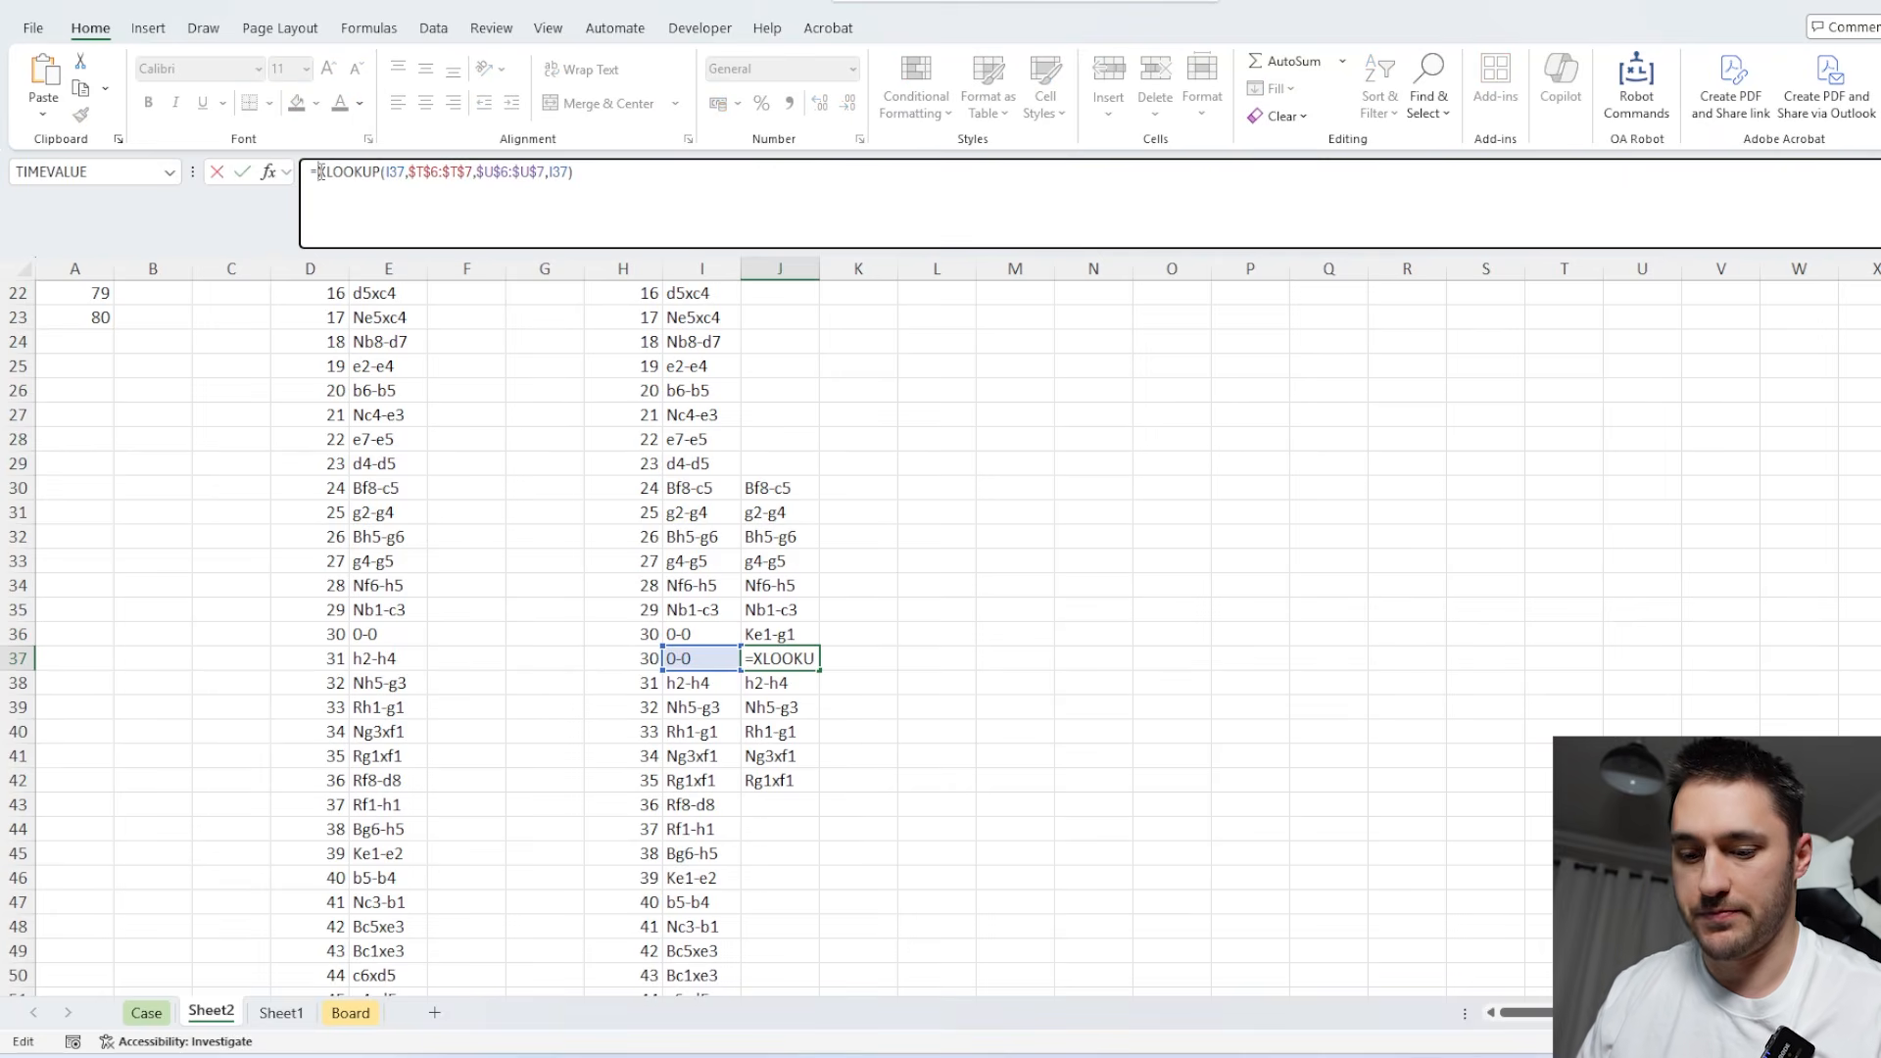
text(XLOOKUP()
click(760, 635)
text(,)
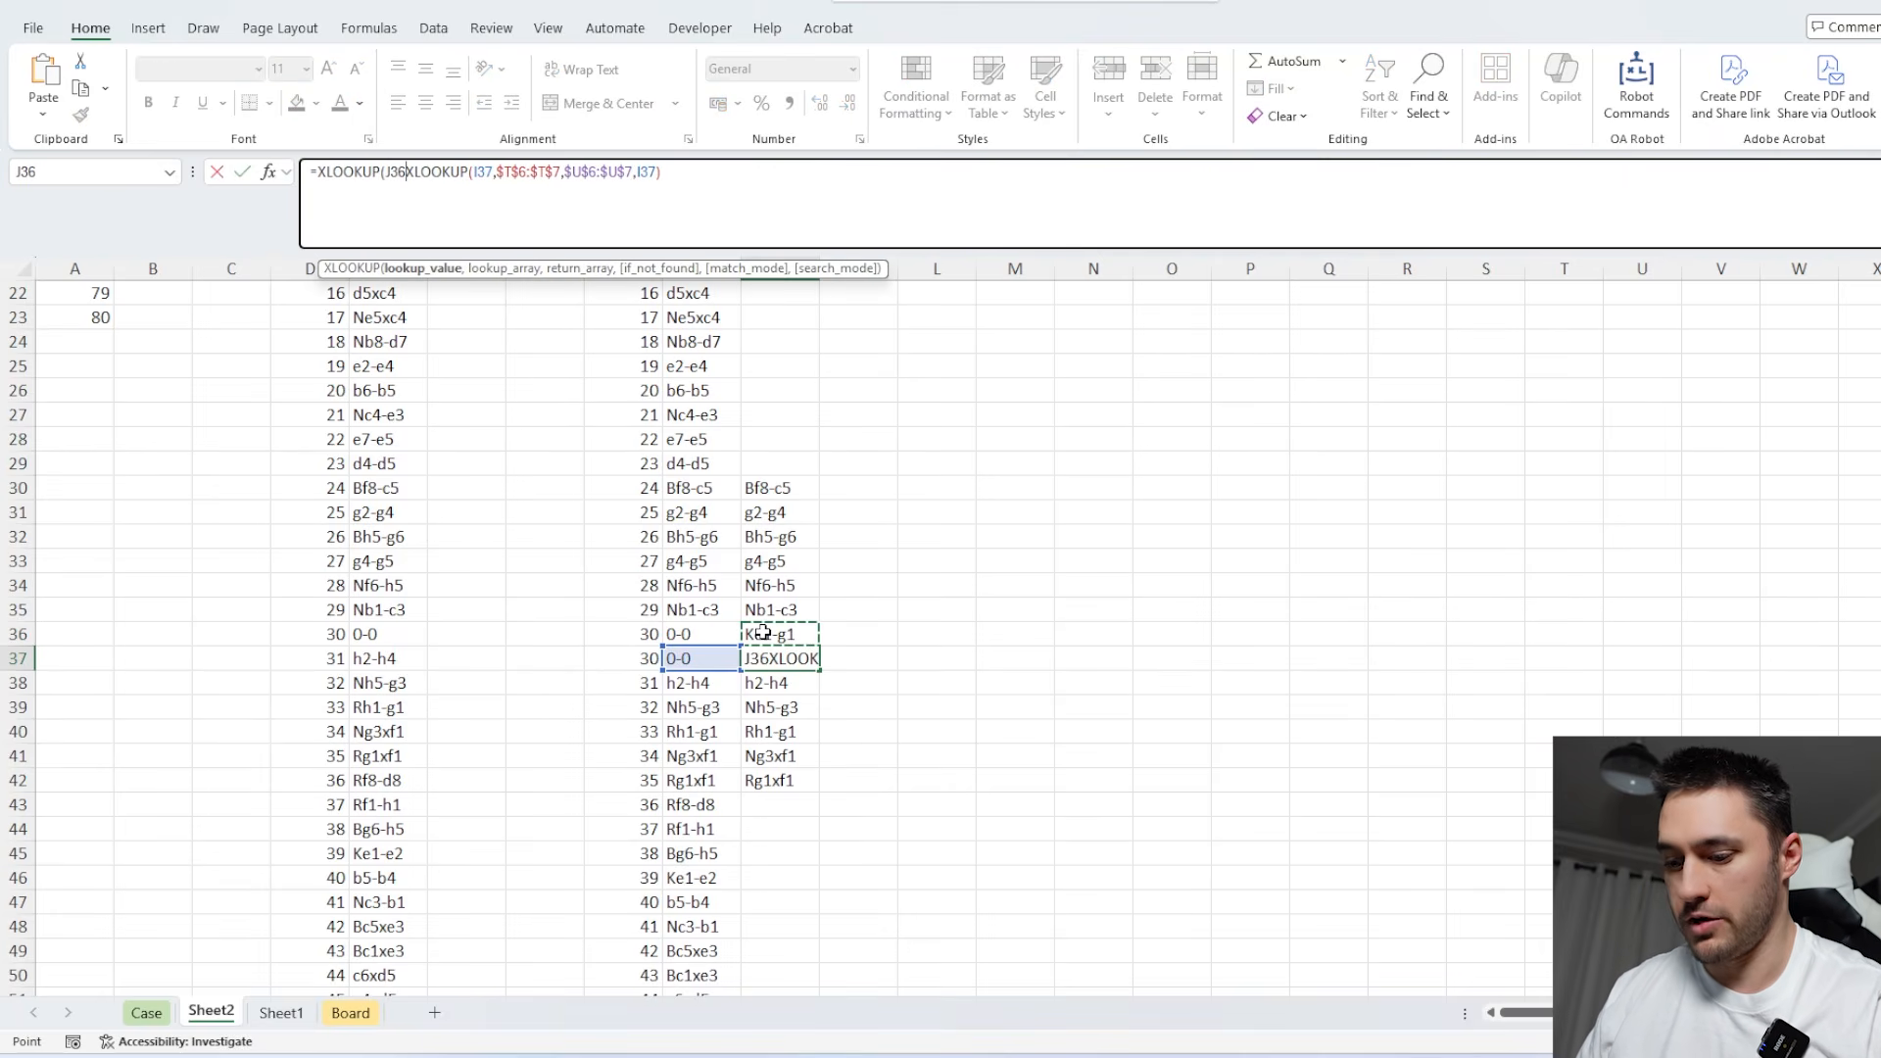
scroll(1340, 642, up, 7)
text(,)
drag(1629, 418, 1723, 434)
scroll(1629, 428, down, 7)
key(F4)
Set the outer XLOOKUP in J37 to return $V$6:$V$7, with the original XLOOKUP as its if_not_found argument.
text(,)
scroll(1667, 416, up, 7)
key(F4)
scroll(1723, 434, down, 7)
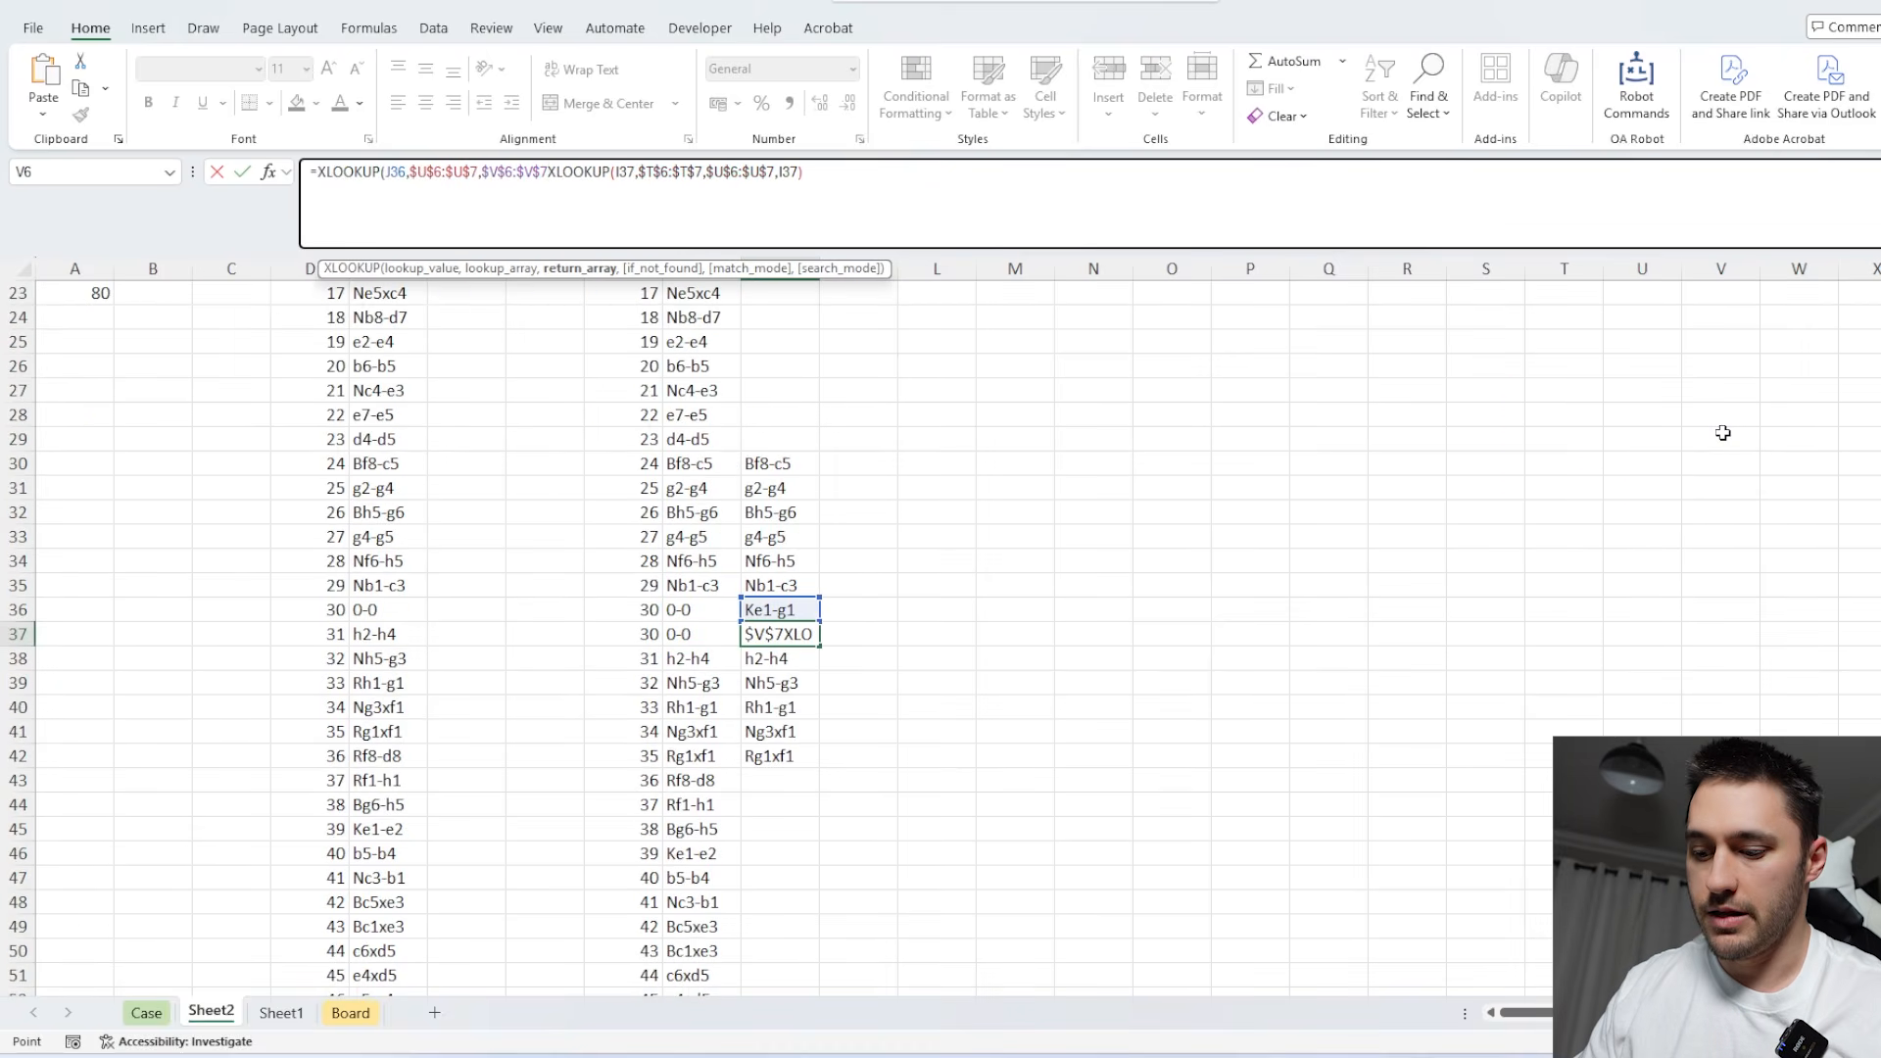
text(,)
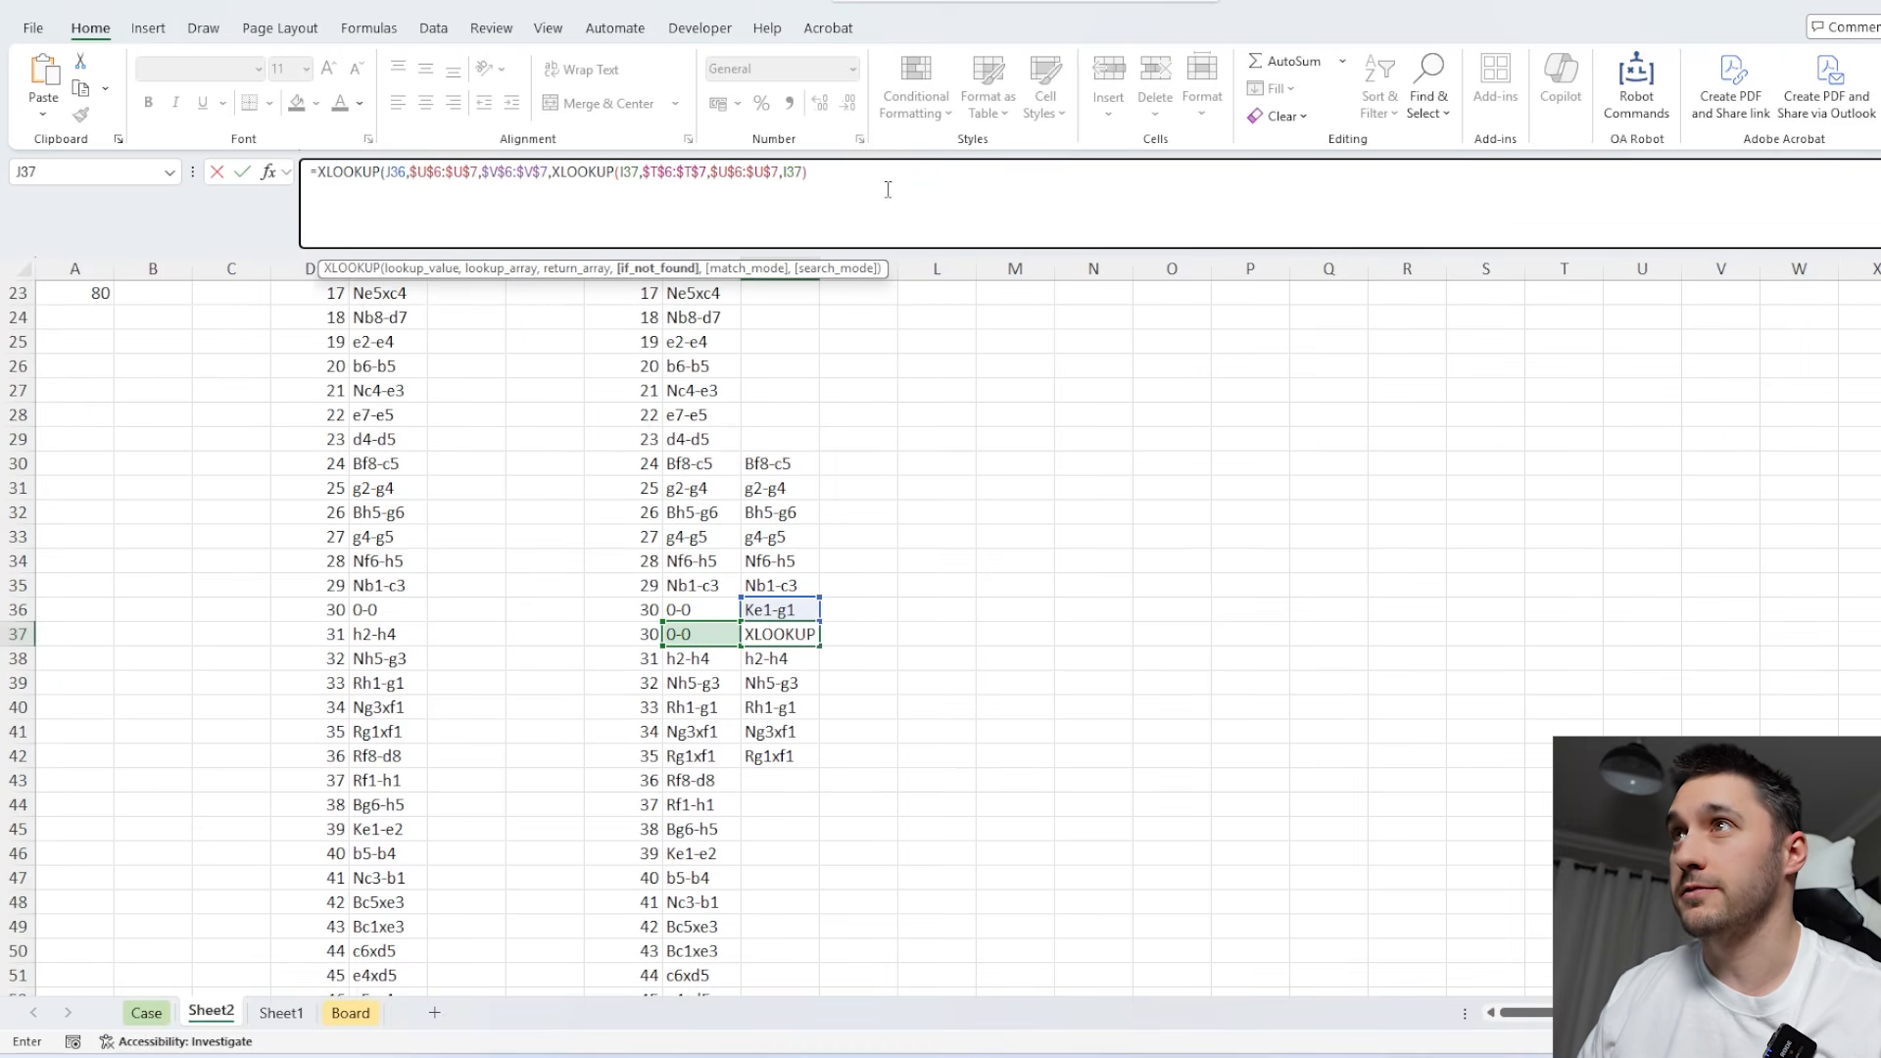
key(Return)
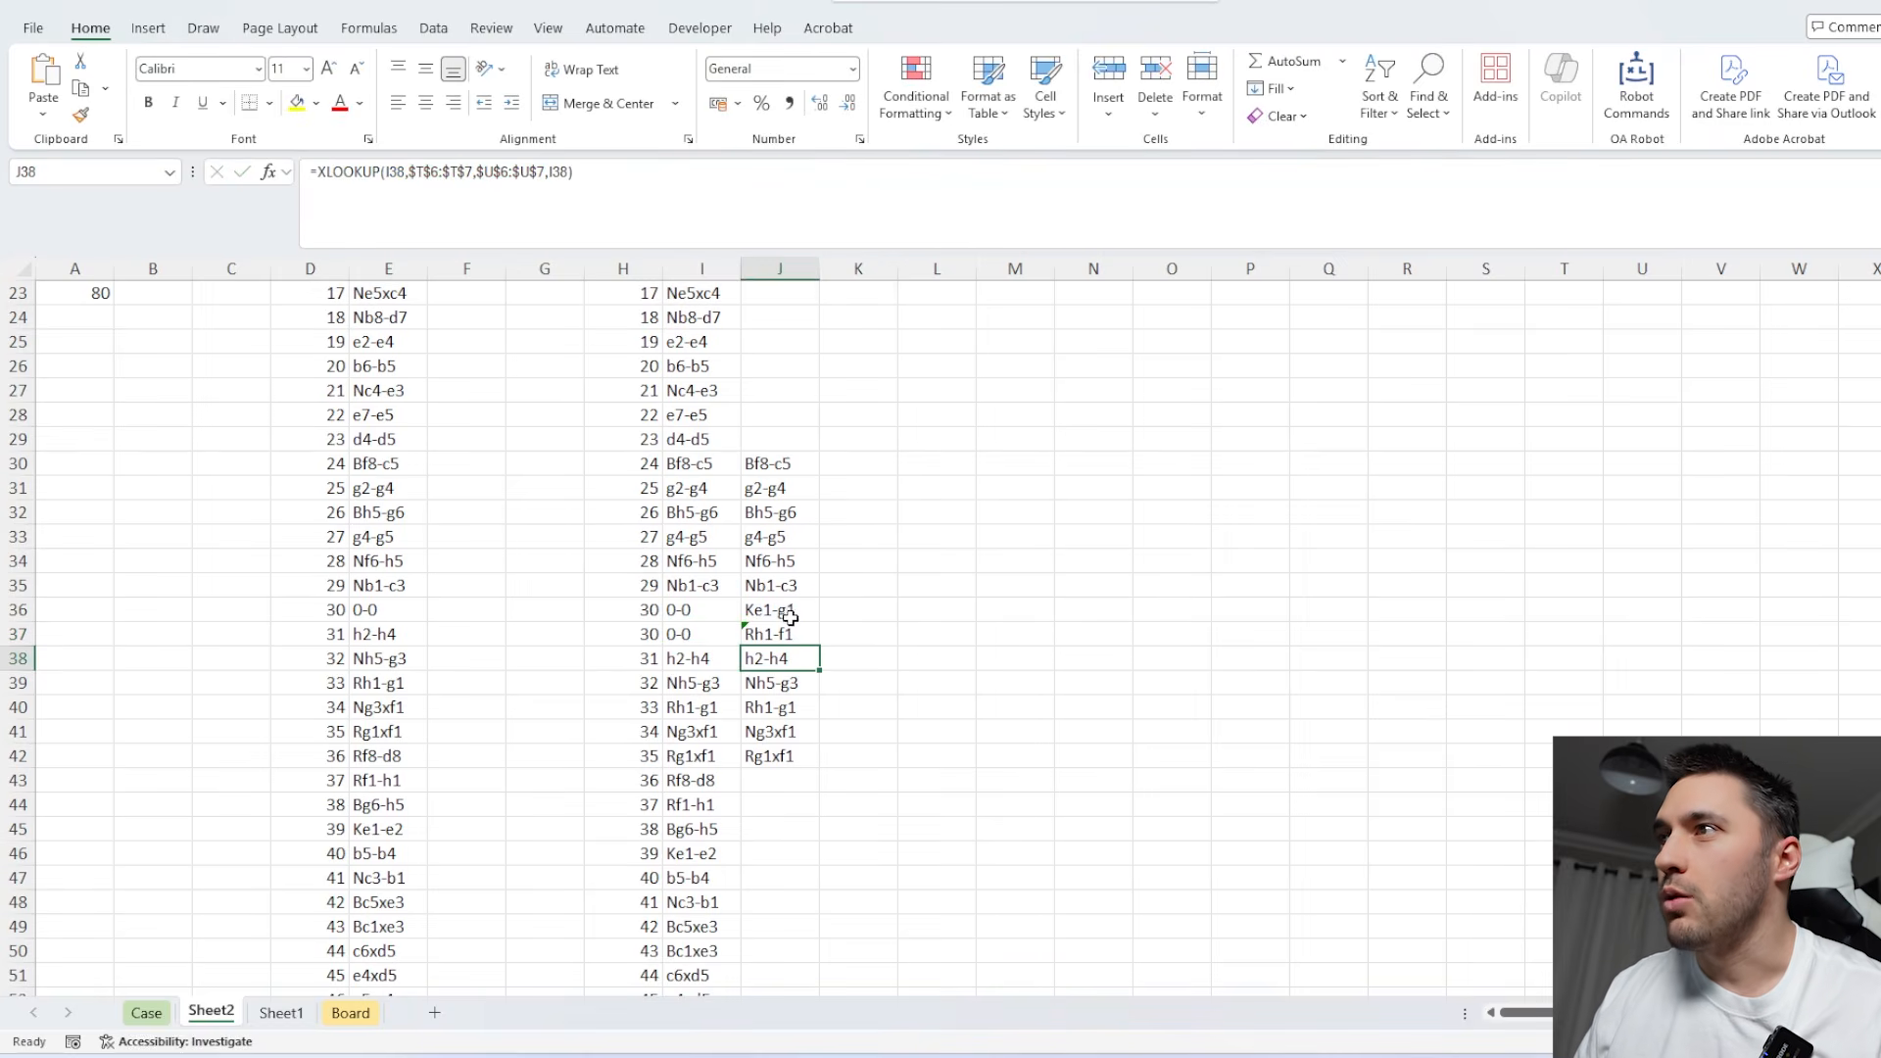
Fill the nested XLOOKUP from J37 down to J46 and up to J28.
click(811, 636)
drag(818, 646, 824, 862)
click(769, 642)
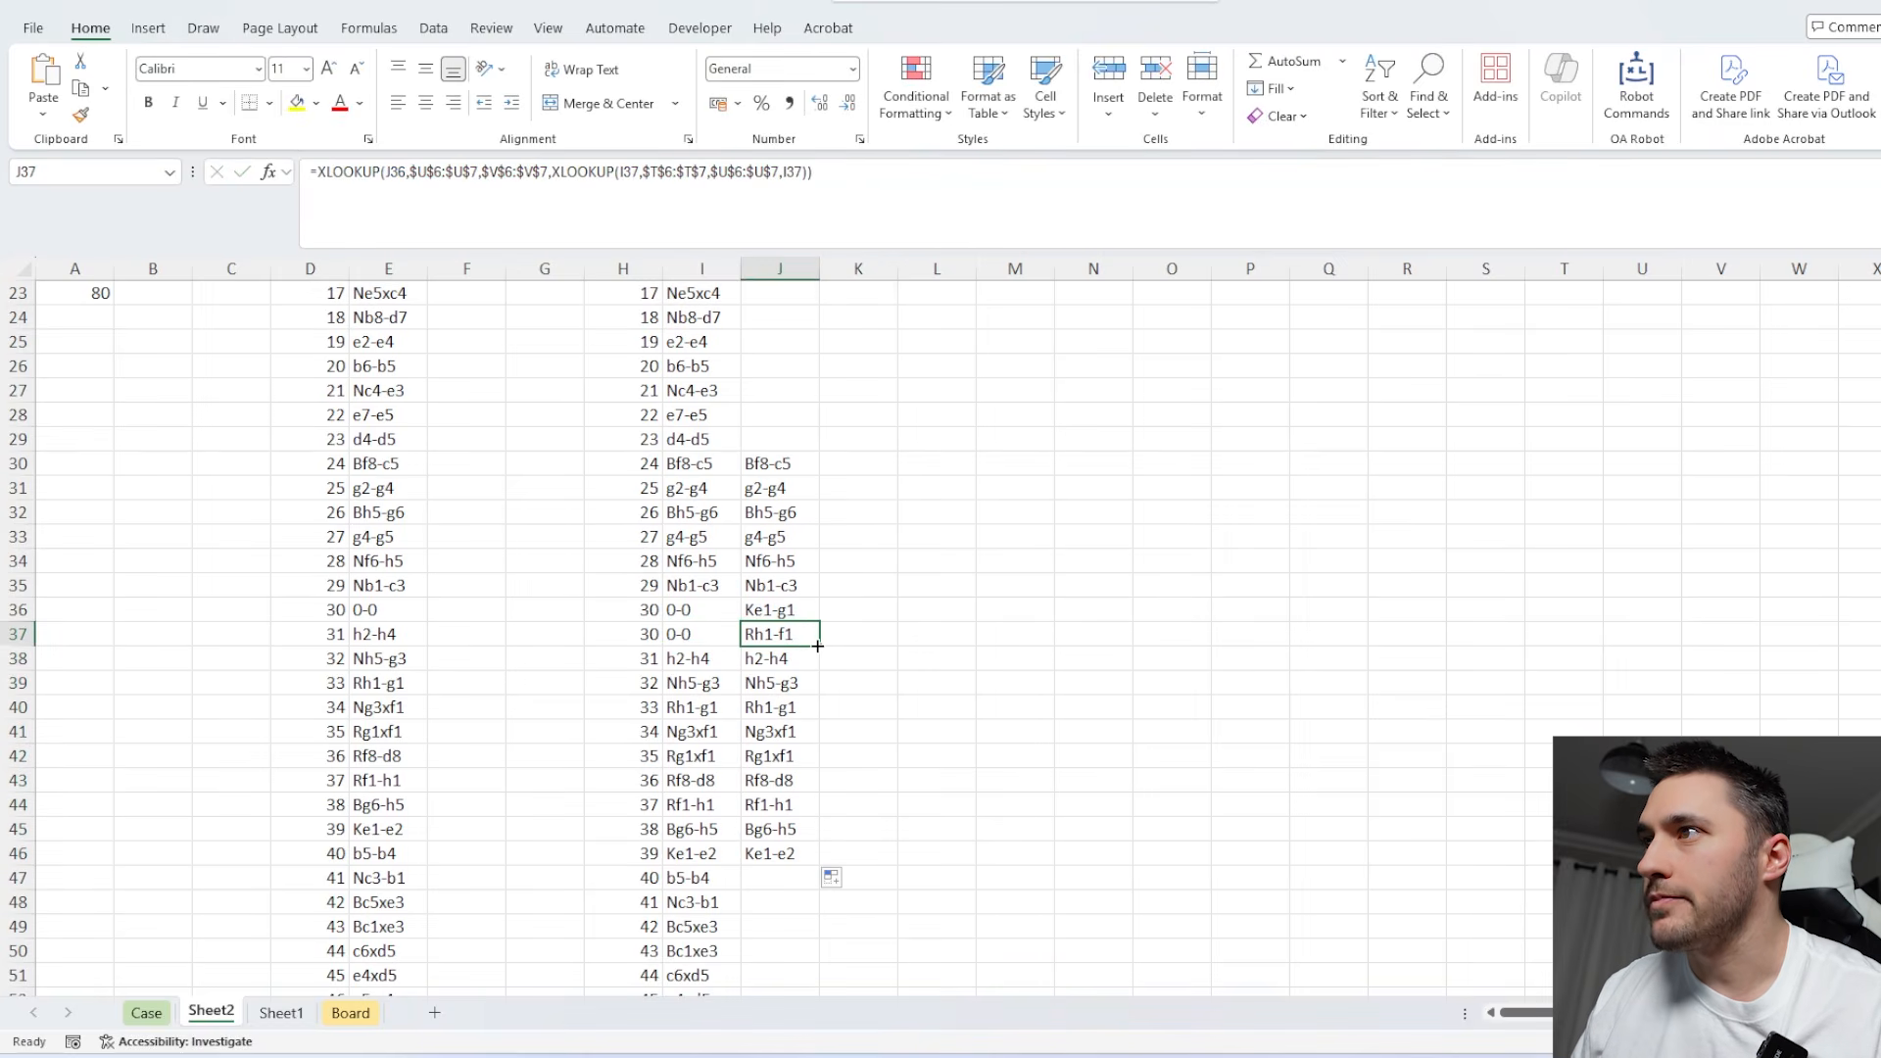
drag(818, 646, 823, 397)
drag(782, 609, 779, 661)
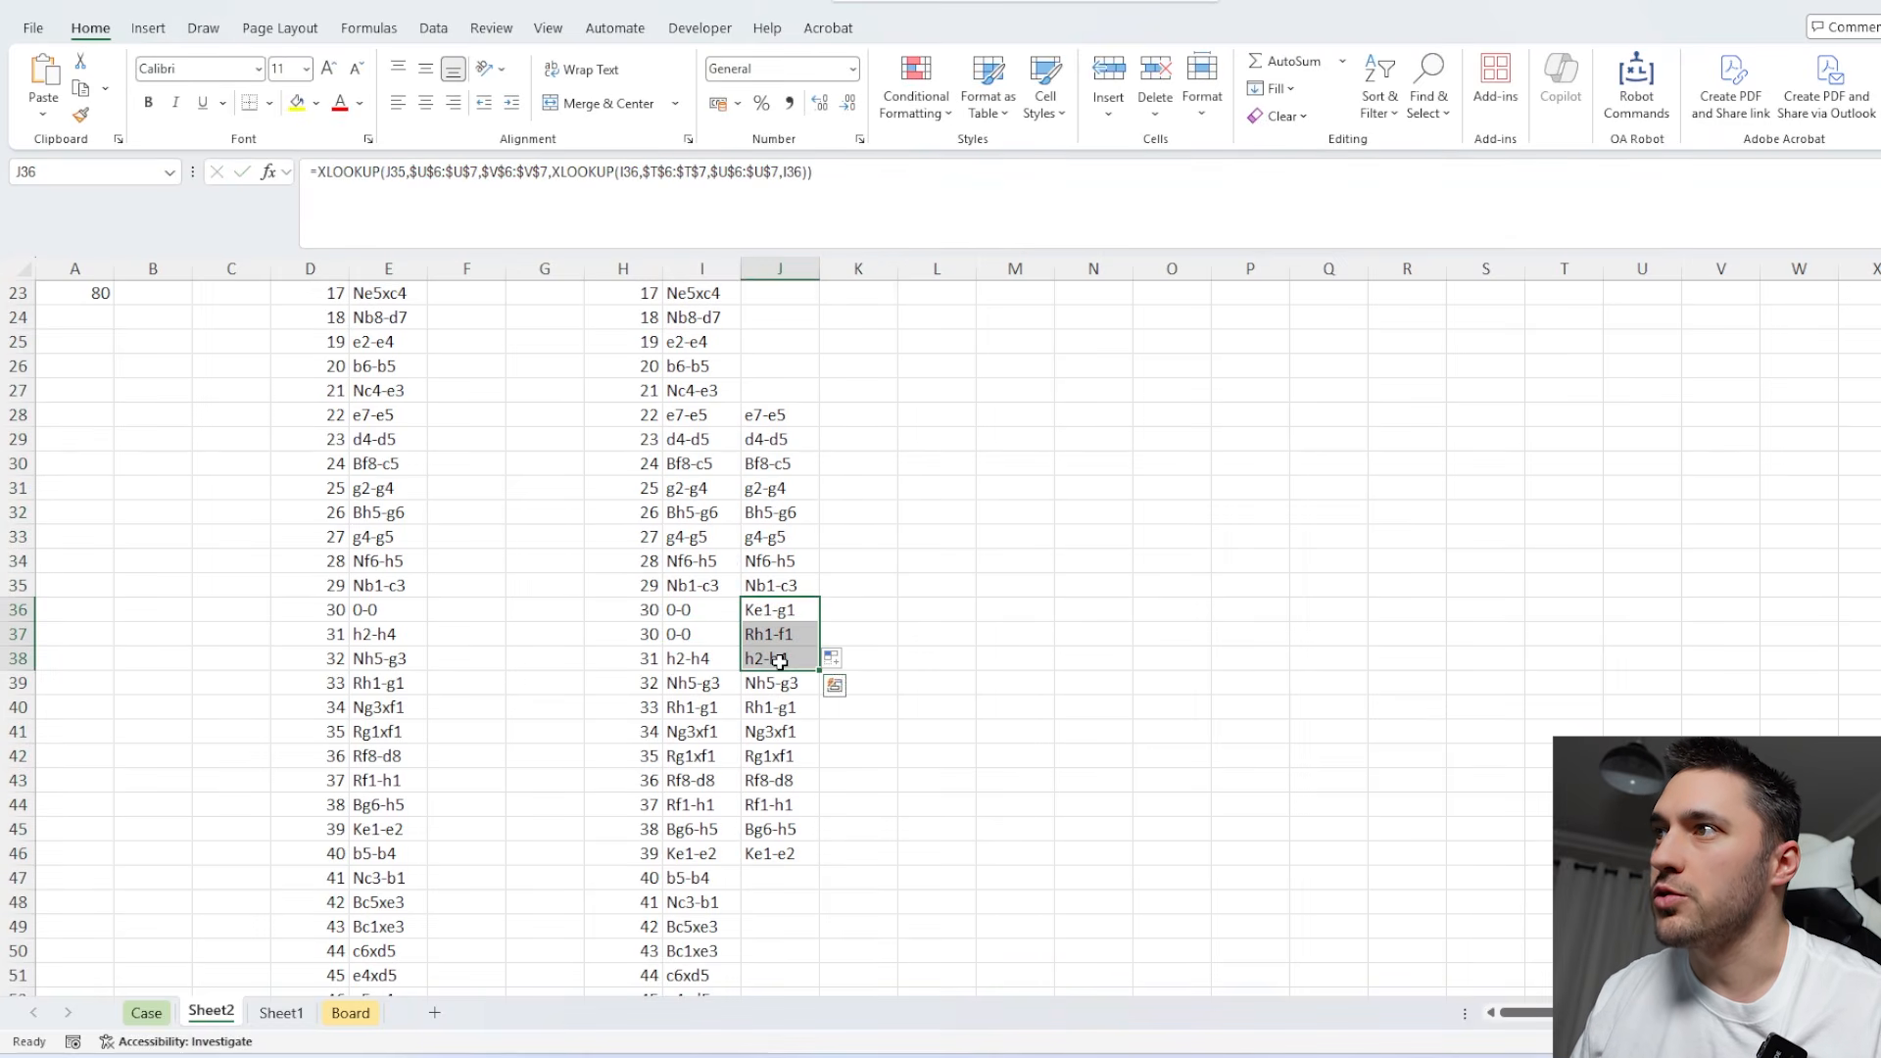
Fill the nested XLOOKUP from J28 up to J7 and down to the end of the move list.
click(788, 417)
scroll(811, 620, up, 5)
drag(819, 792, 817, 349)
key(ctrl+shift+Down)
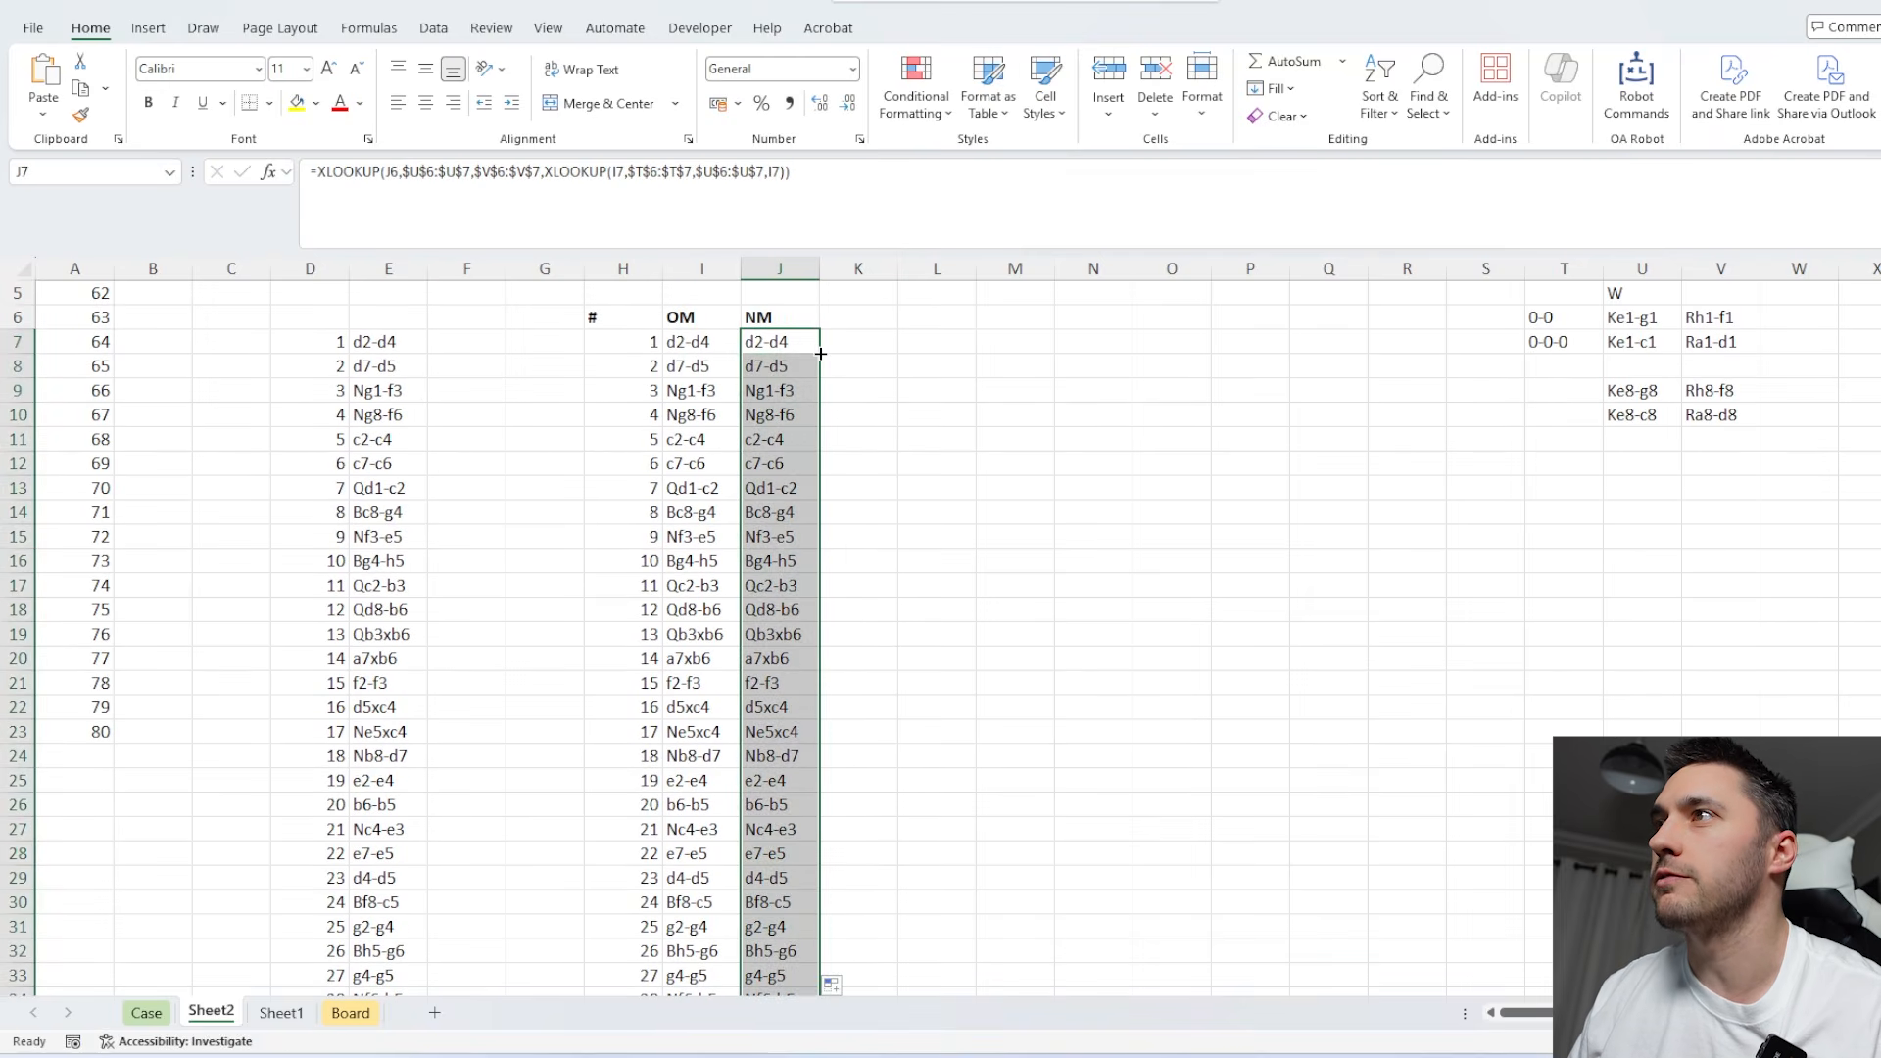
scroll(807, 505, down, 7)
double_click(821, 794)
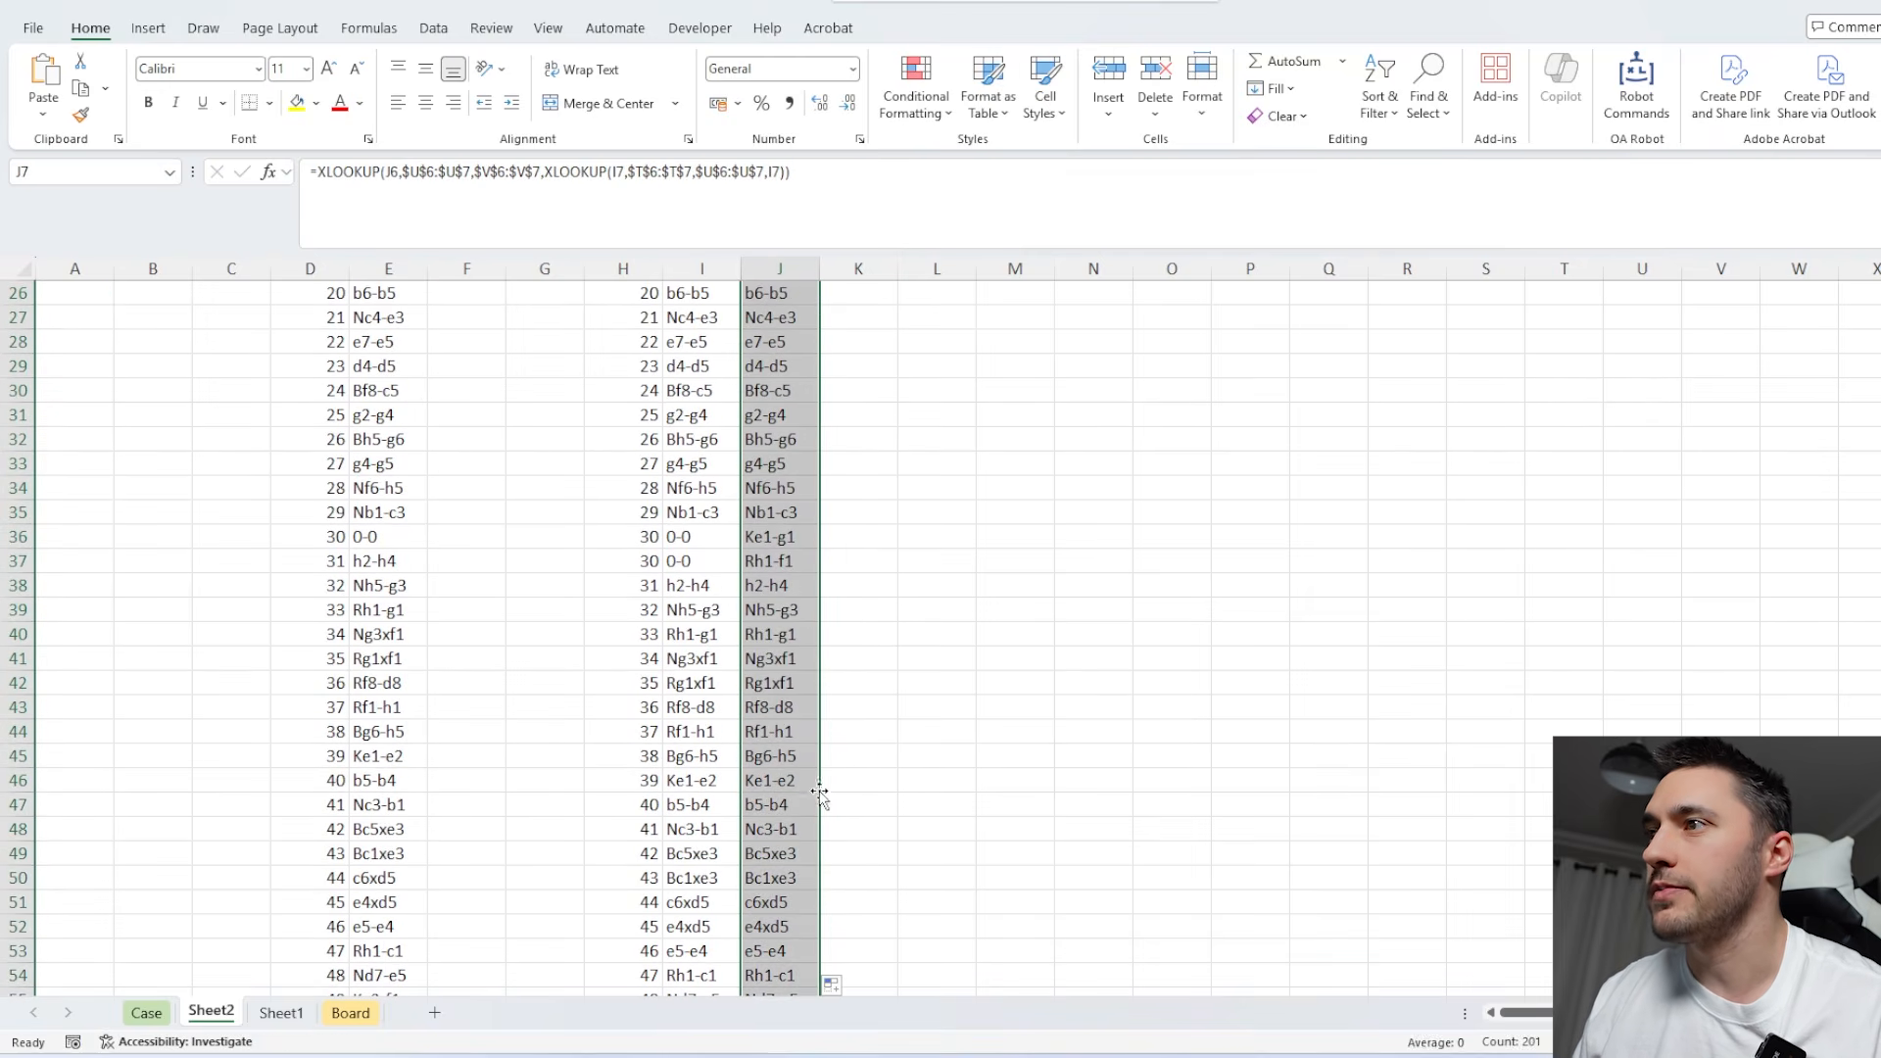
scroll(809, 686, down, 8)
scroll(819, 608, up, 17)
Fit the widths of columns H to J to their contents.
drag(1568, 390, 1696, 437)
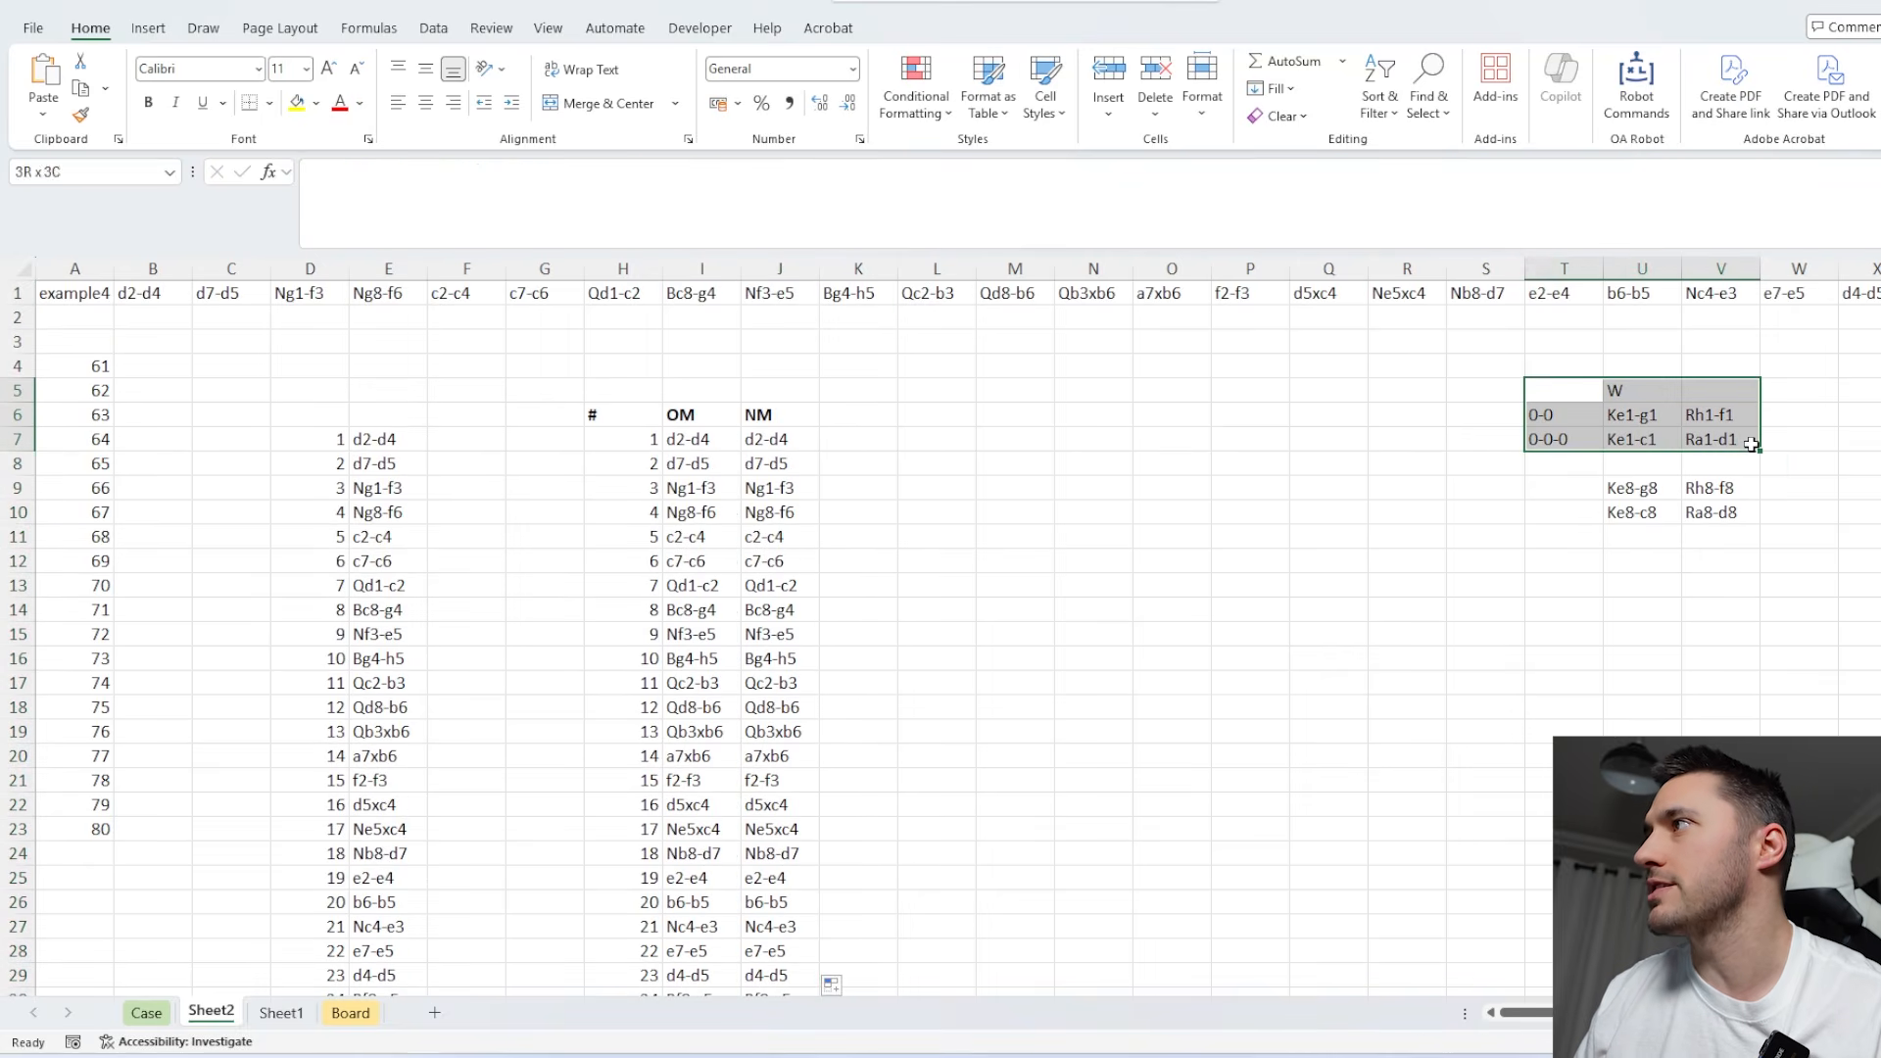
click(788, 436)
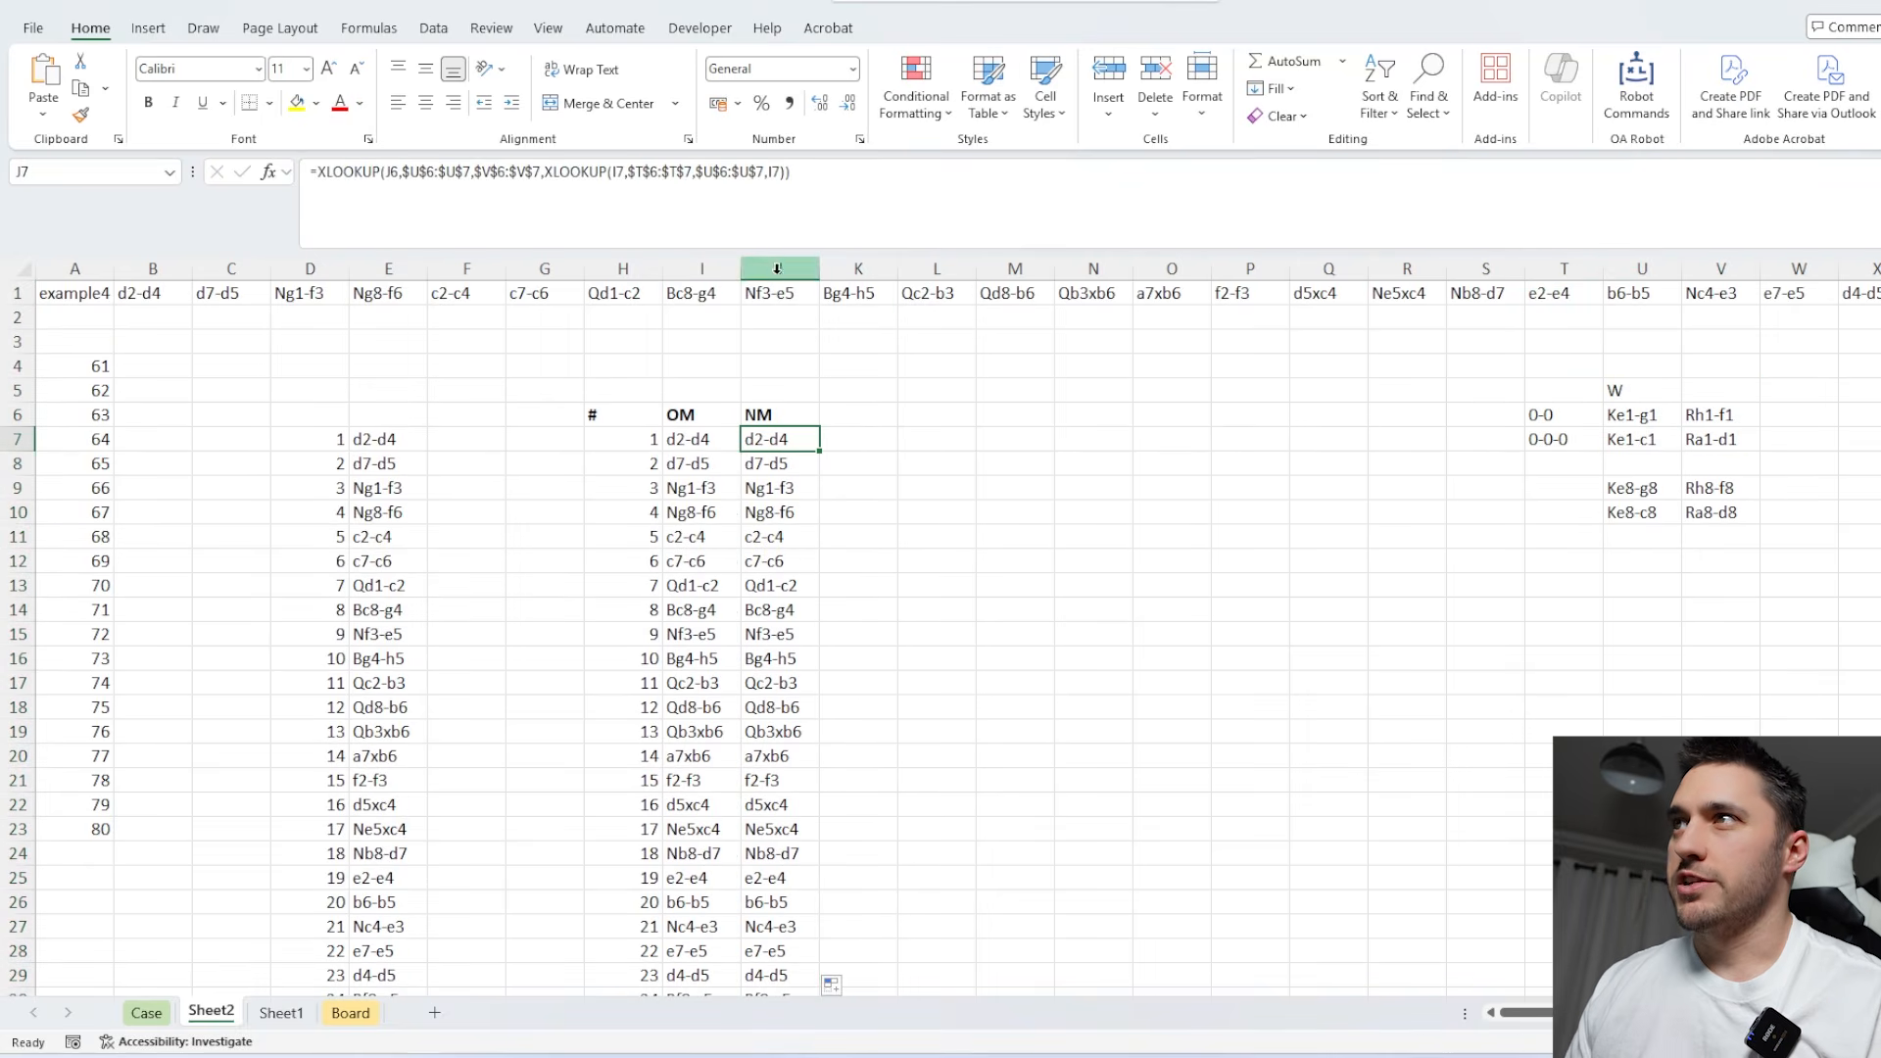
drag(780, 269, 647, 271)
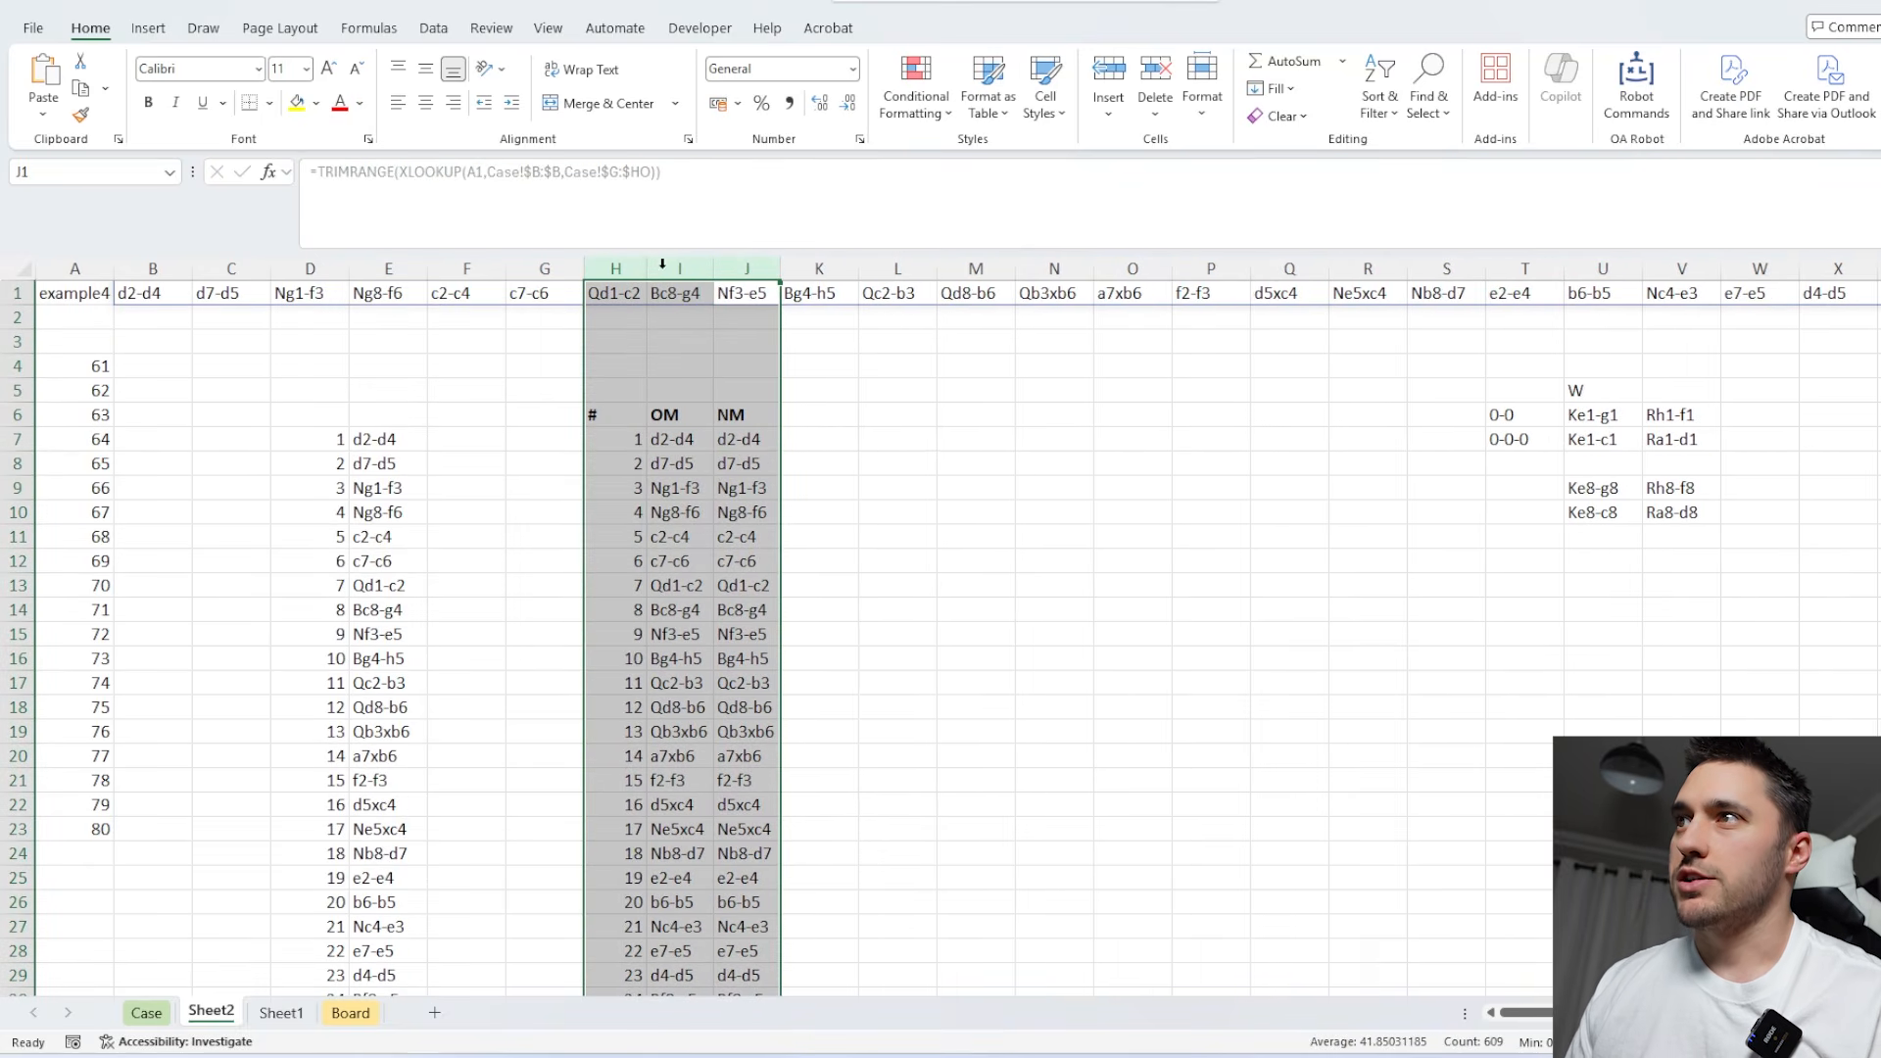
Add a "Col" header in K6 and enter =IF(ISODD(H7),"W","B") in K7 to identify each move's color.
click(816, 413)
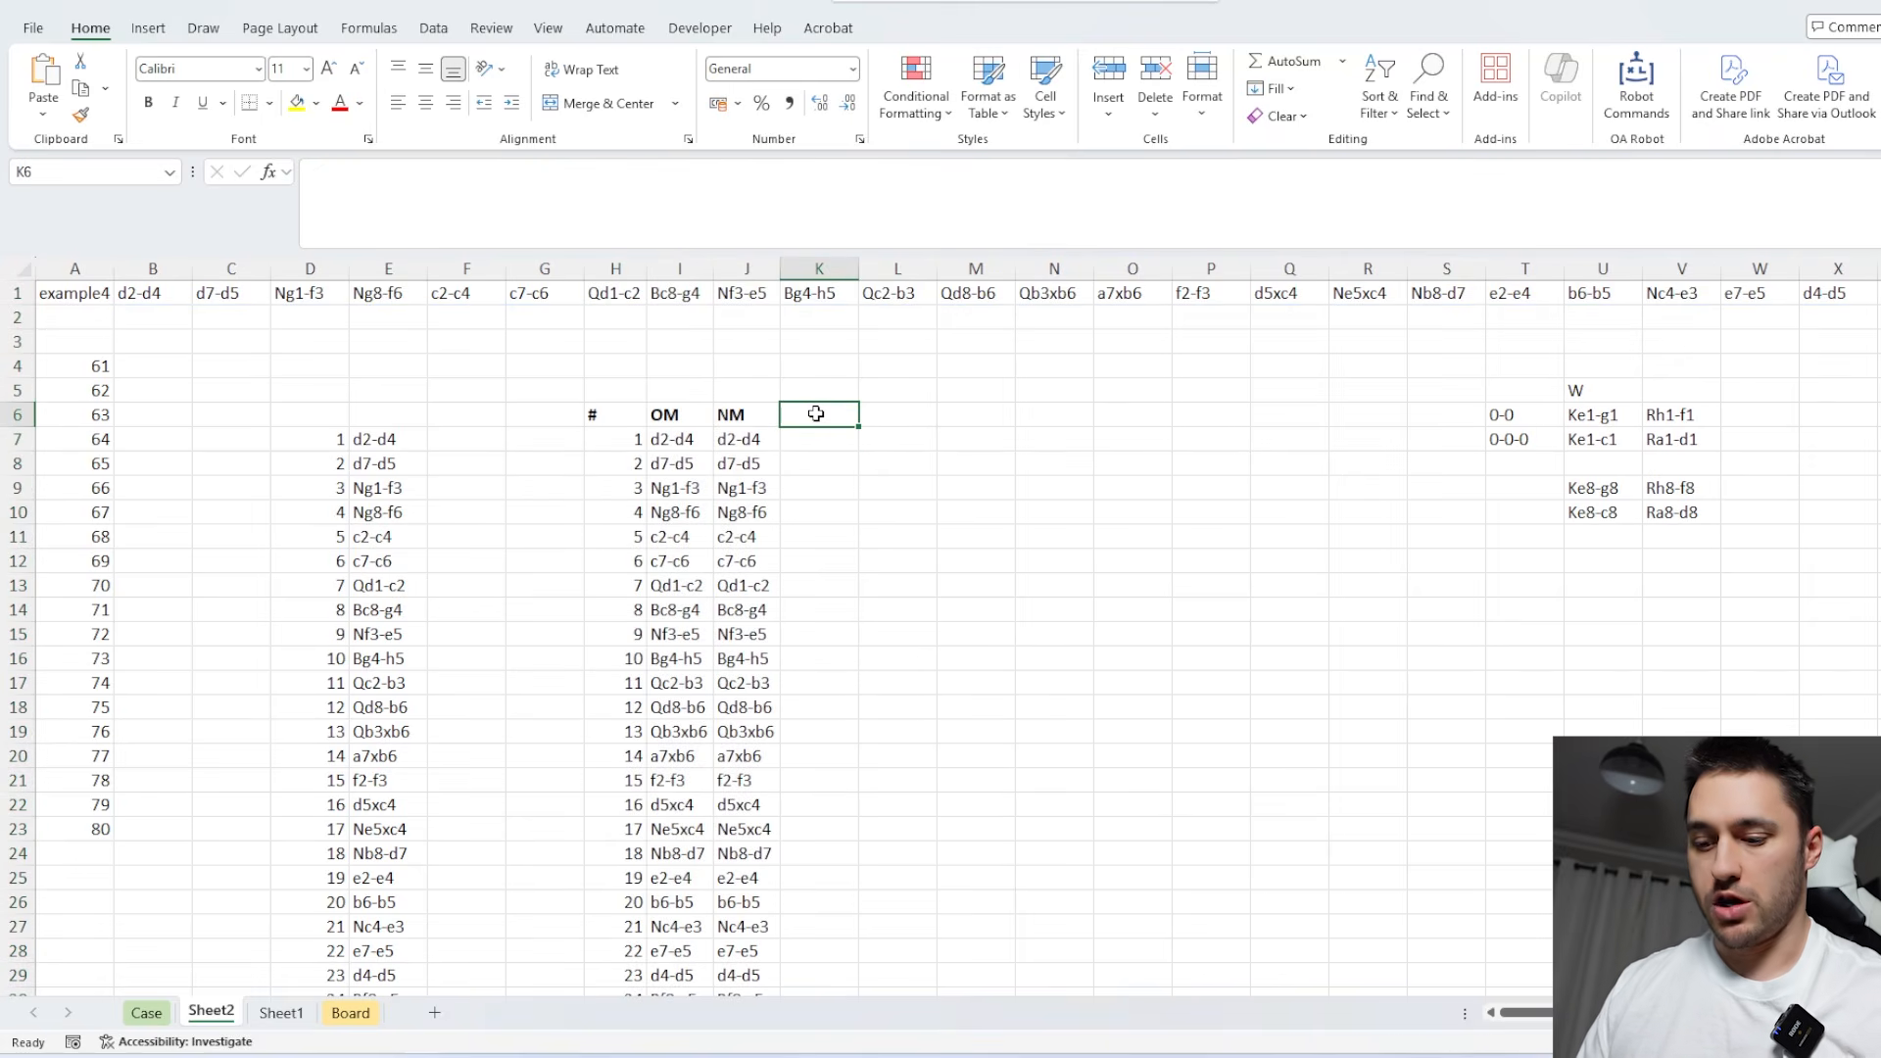
text(Col)
key(Return)
text(=)
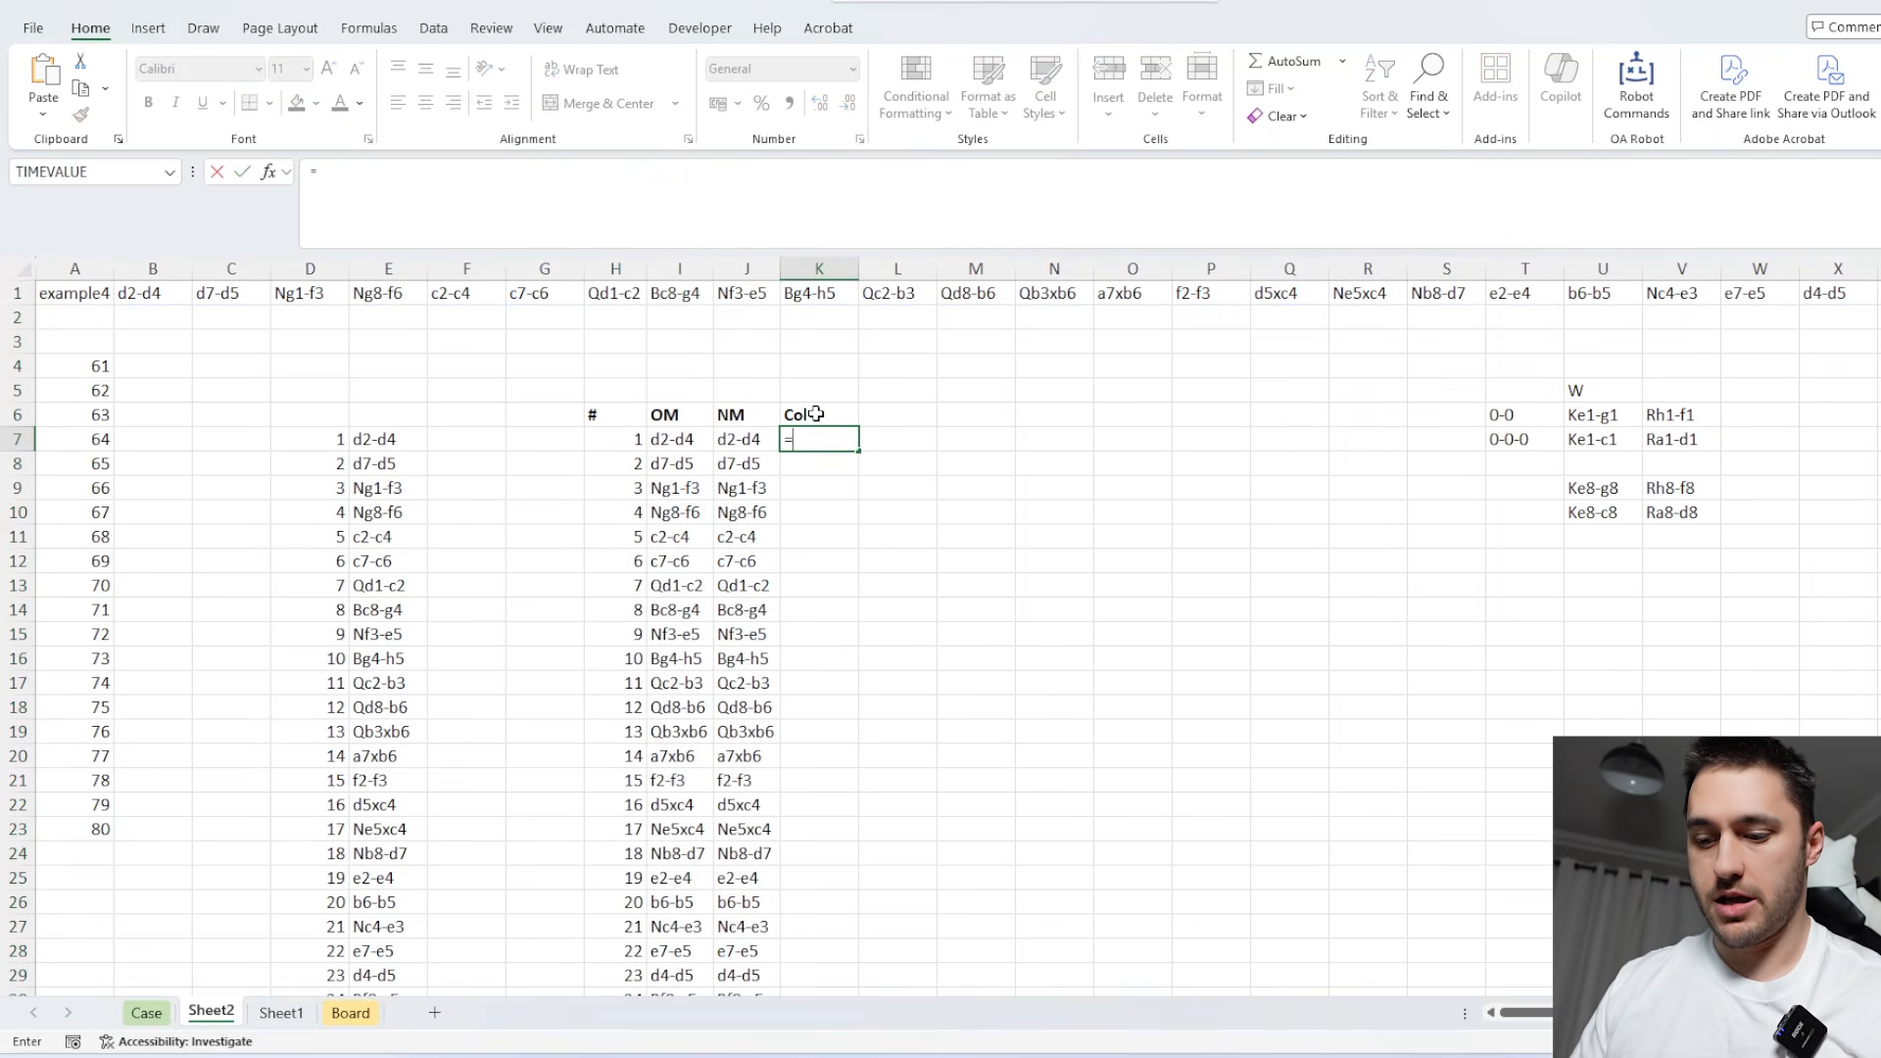
text(IF(isod)
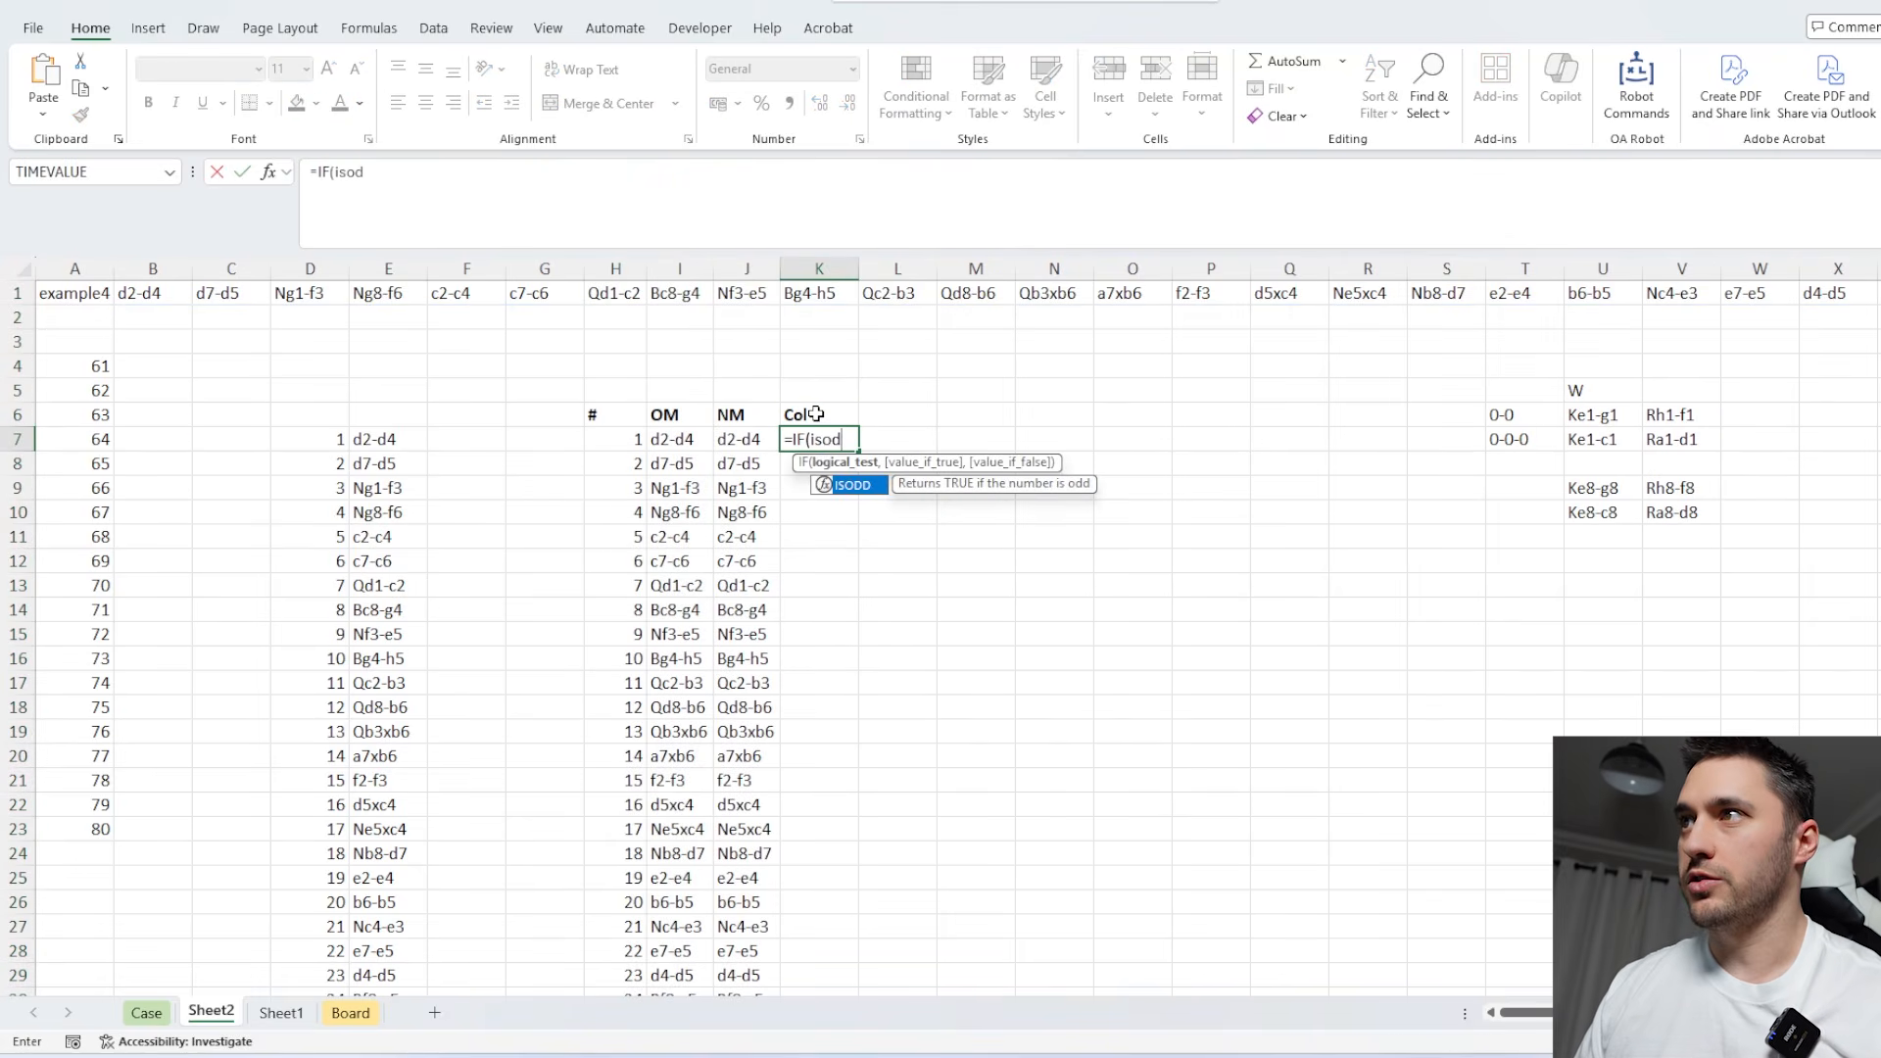
key(Tab)
click(610, 444)
text())
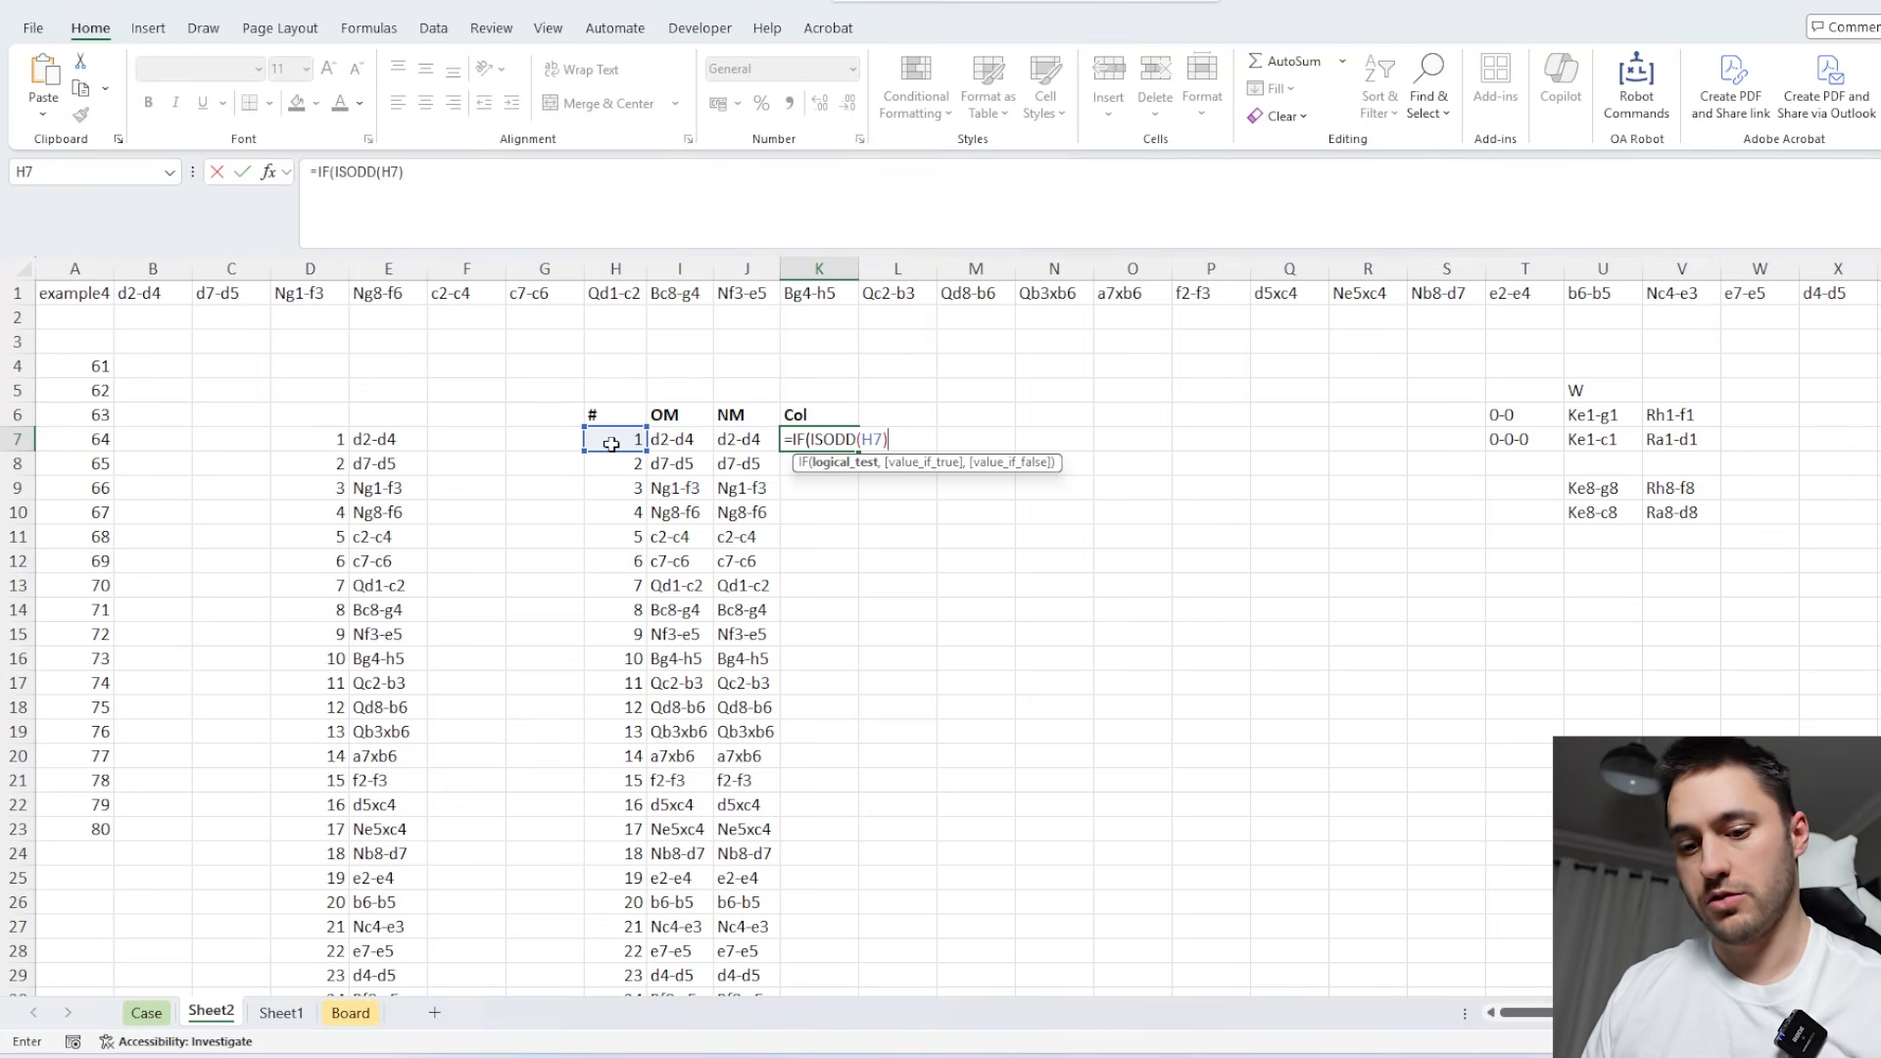
text(,"W",)
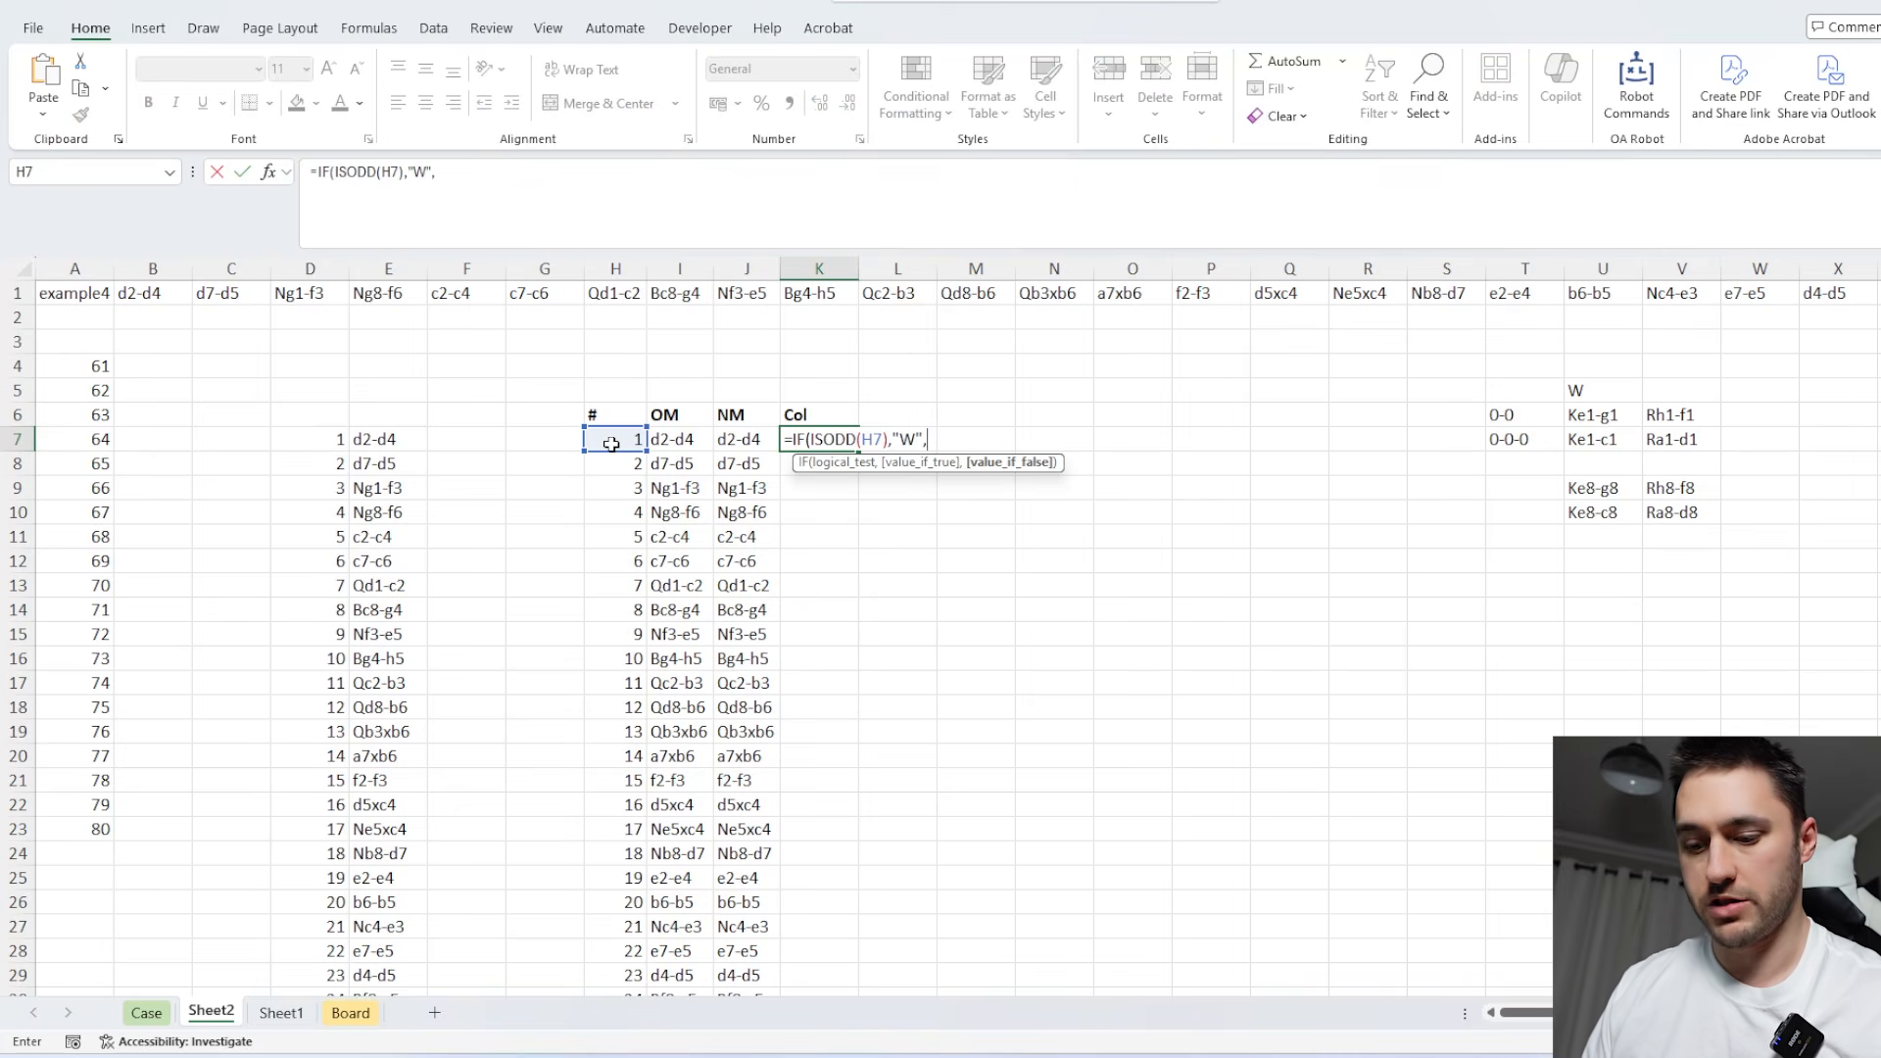
text("B"))
key(Return)
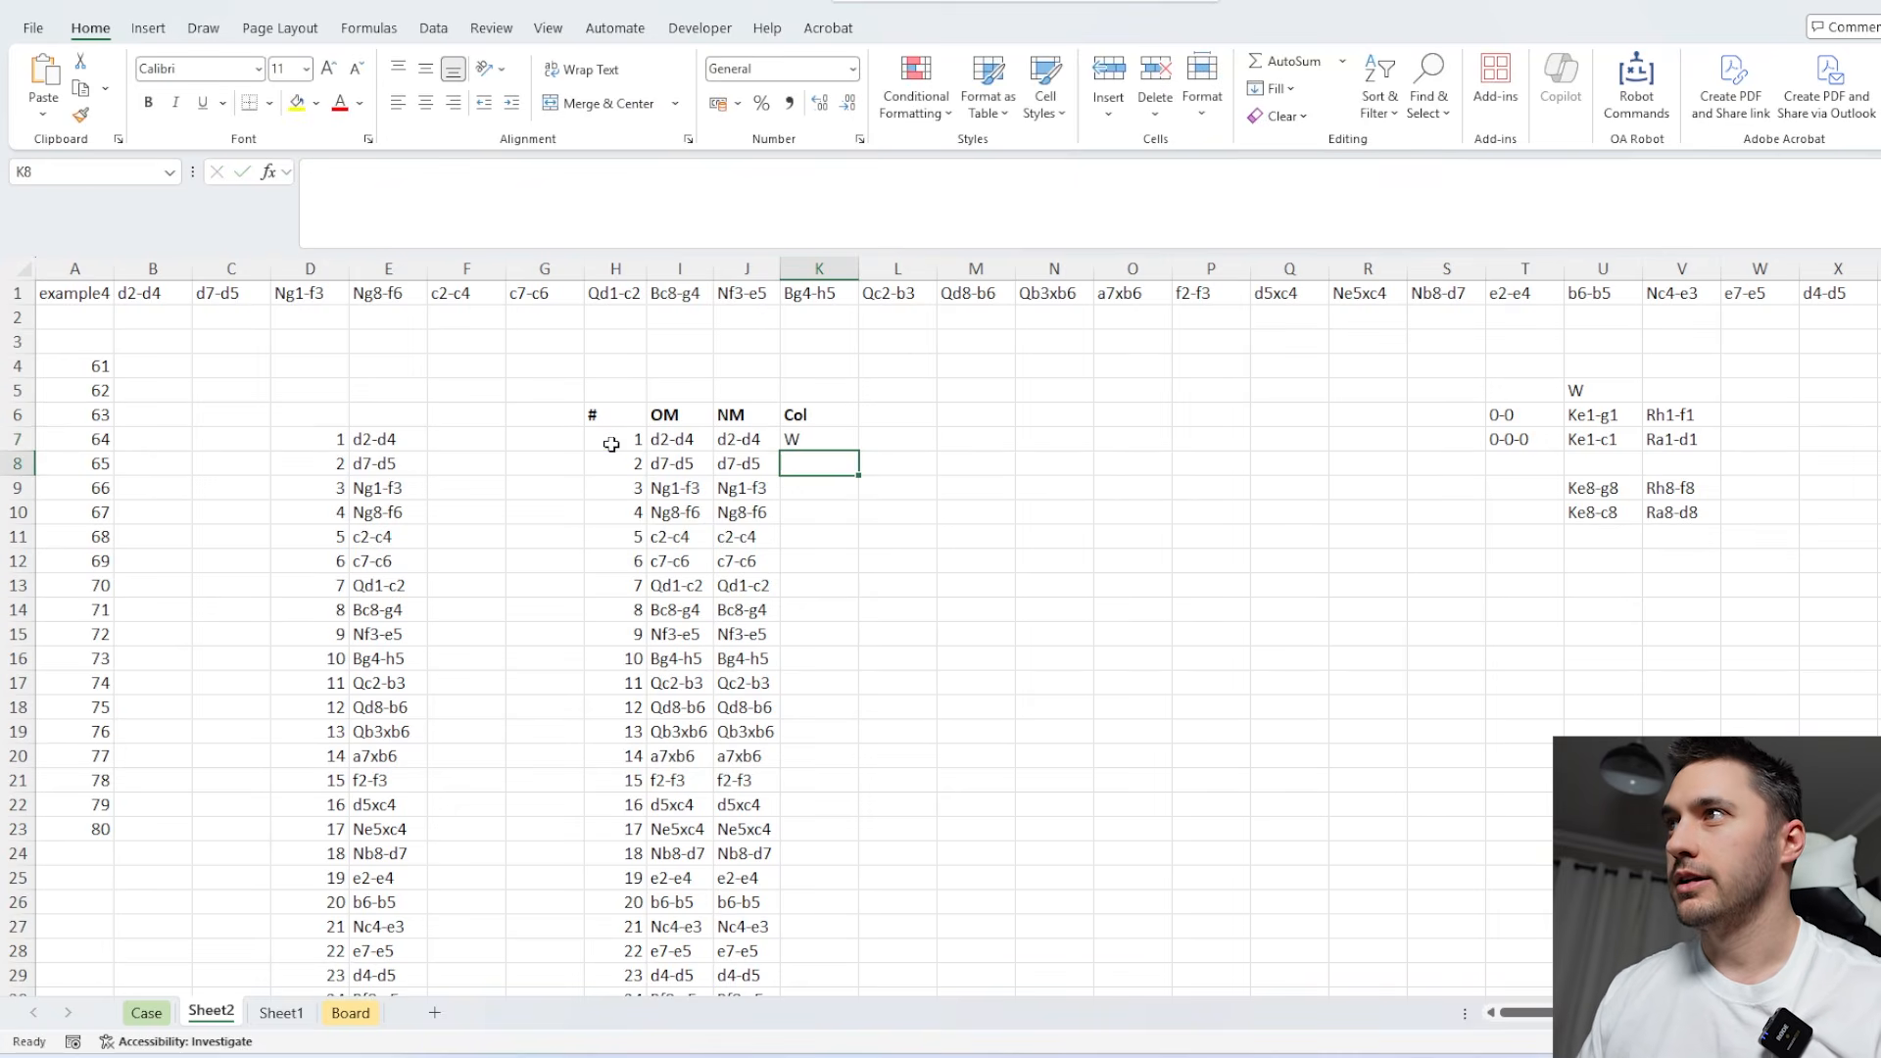
Fill K7's color formula down the move list and compare the duplicated move 30 rows with the original list.
click(848, 446)
double_click(856, 453)
scroll(912, 538, down, 7)
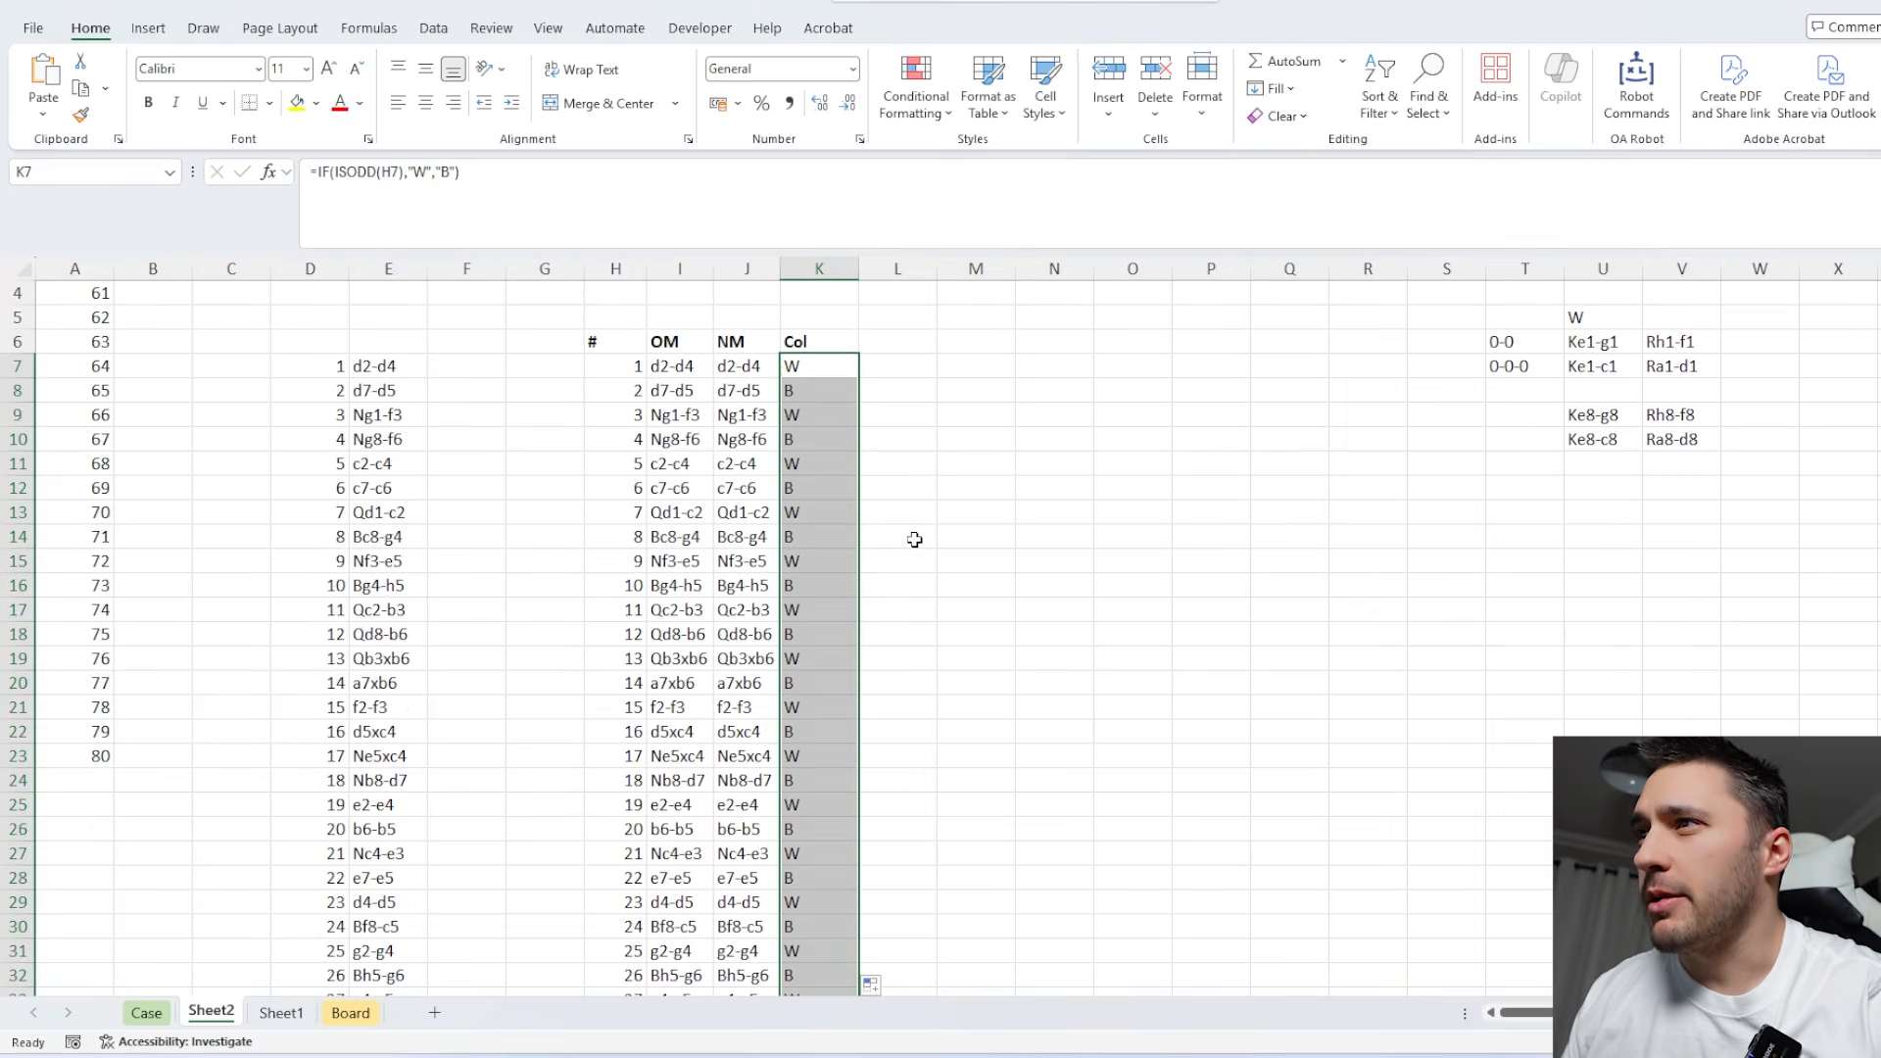
mouse_move(629, 640)
mouse_down()
mouse_move(844, 659)
mouse_move(628, 659)
mouse_up()
click(633, 636)
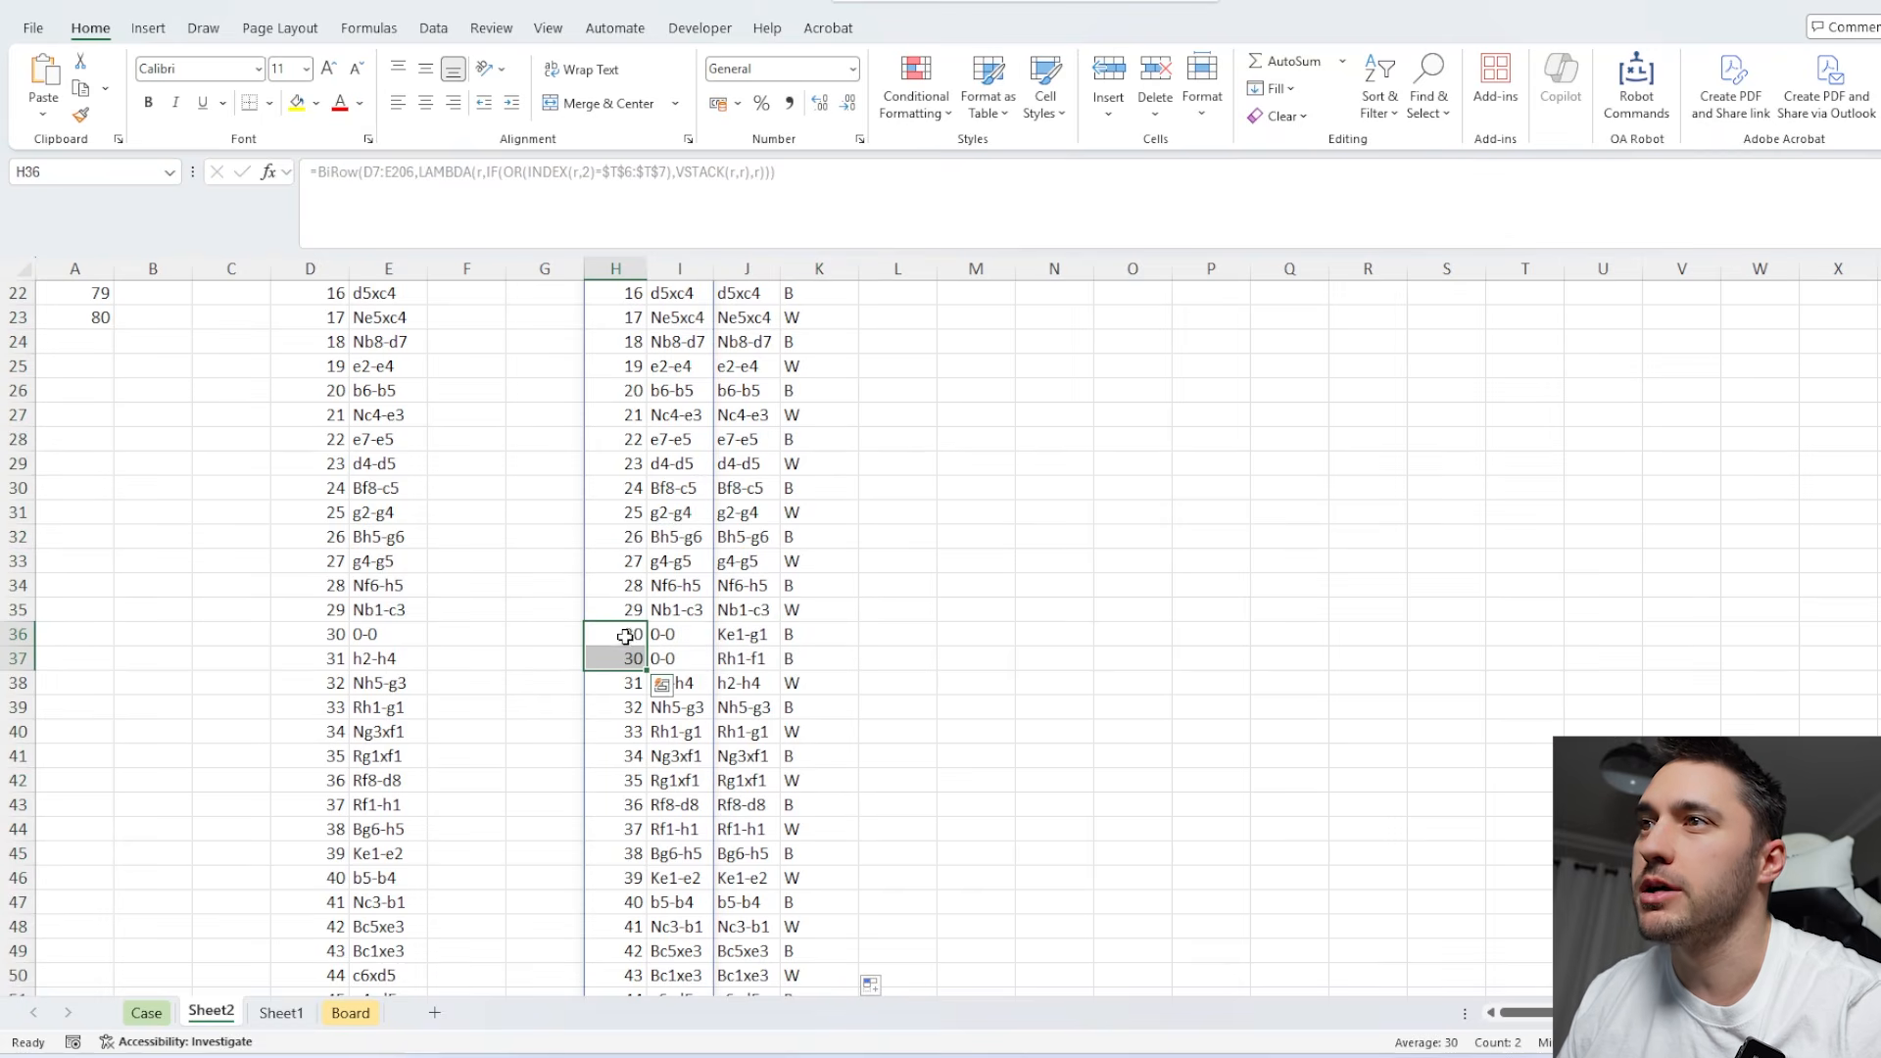
click(324, 585)
Begin J7's formula with IF(K7="W", so the existing nested XLOOKUP becomes the white-move result.
scroll(424, 584, up, 7)
click(745, 439)
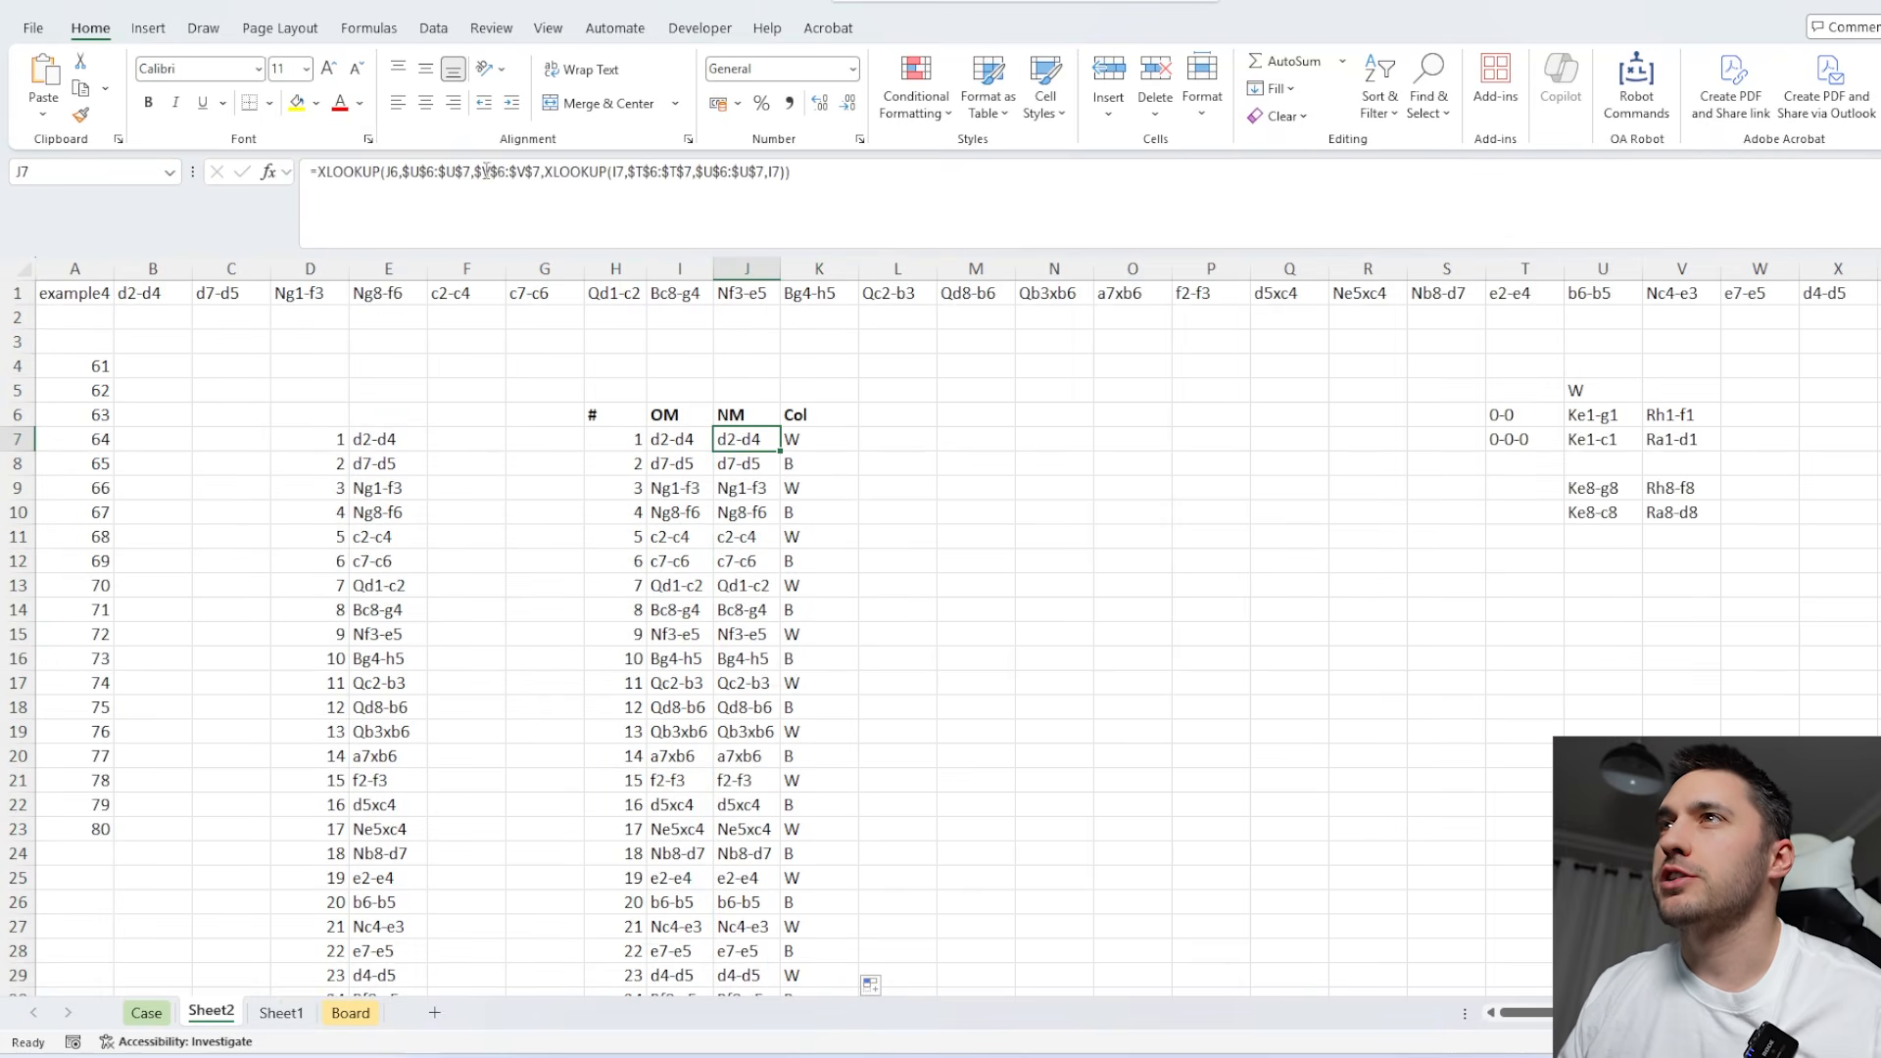
click(321, 171)
text(IF()
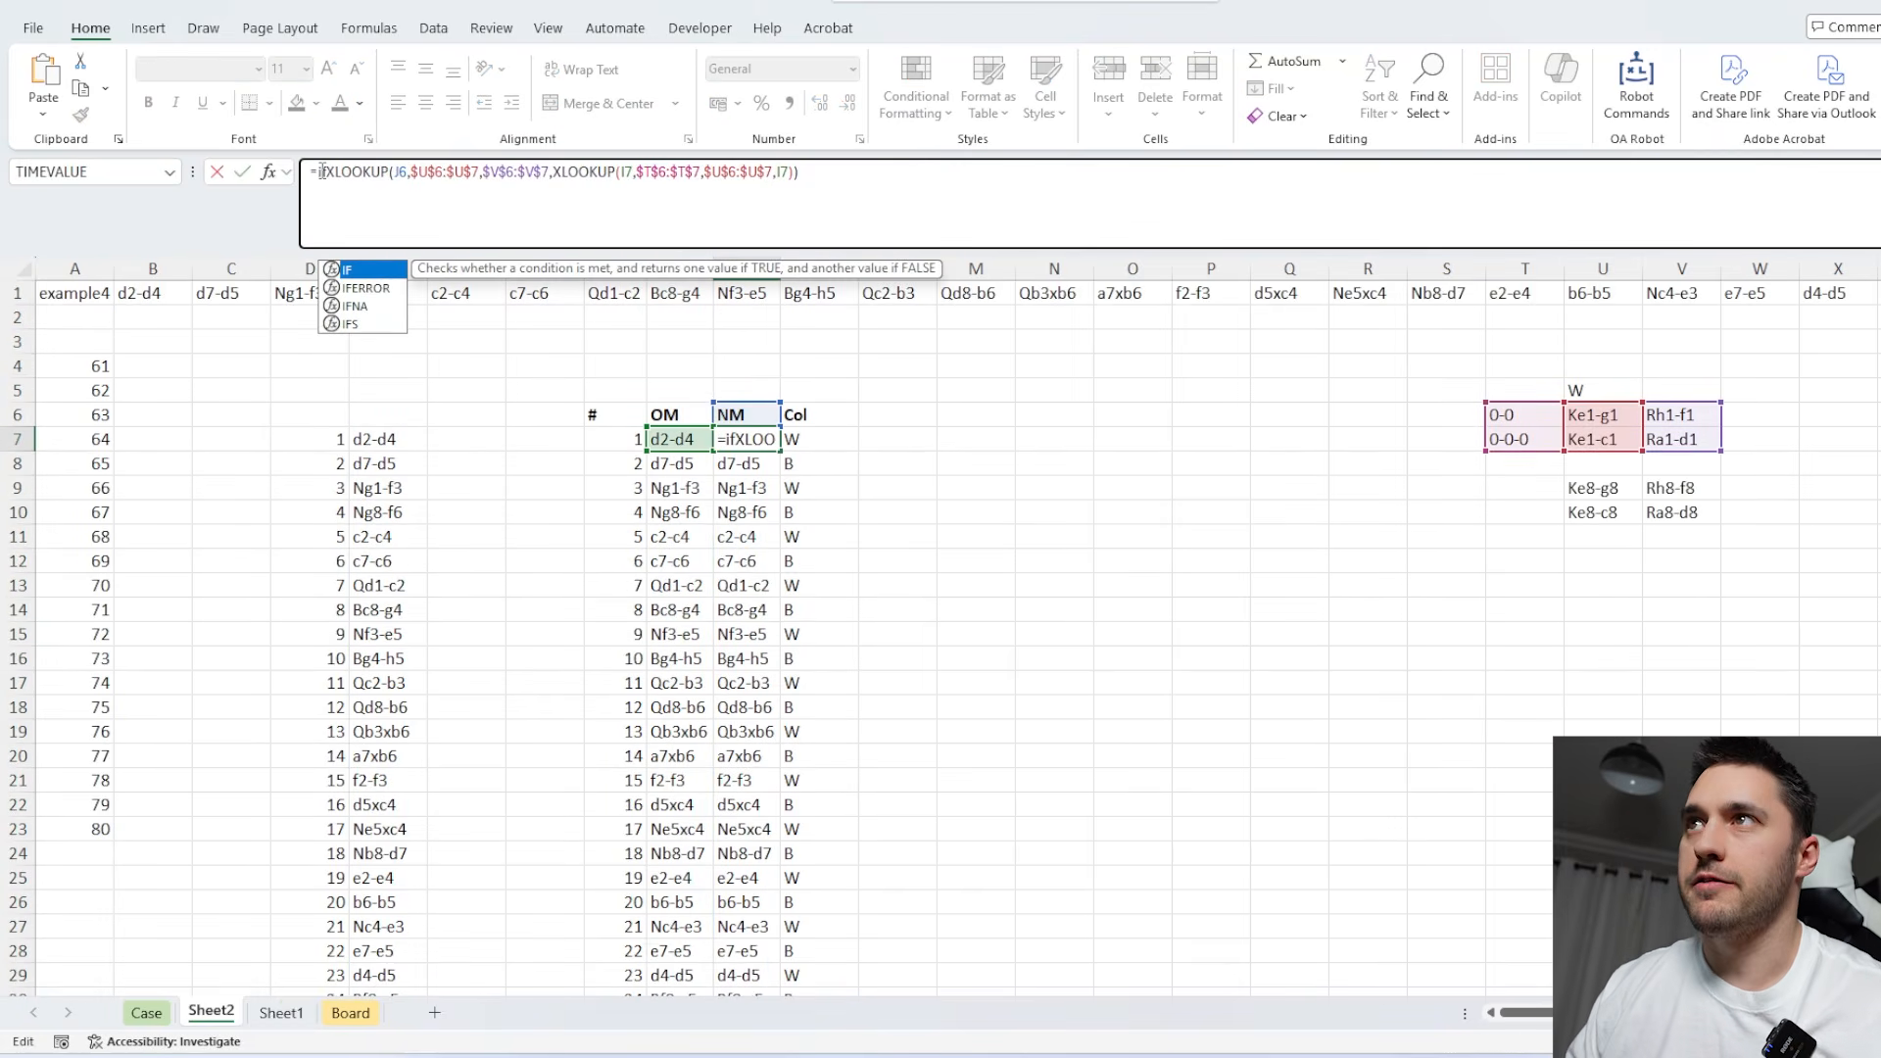
click(813, 439)
text(="W",)
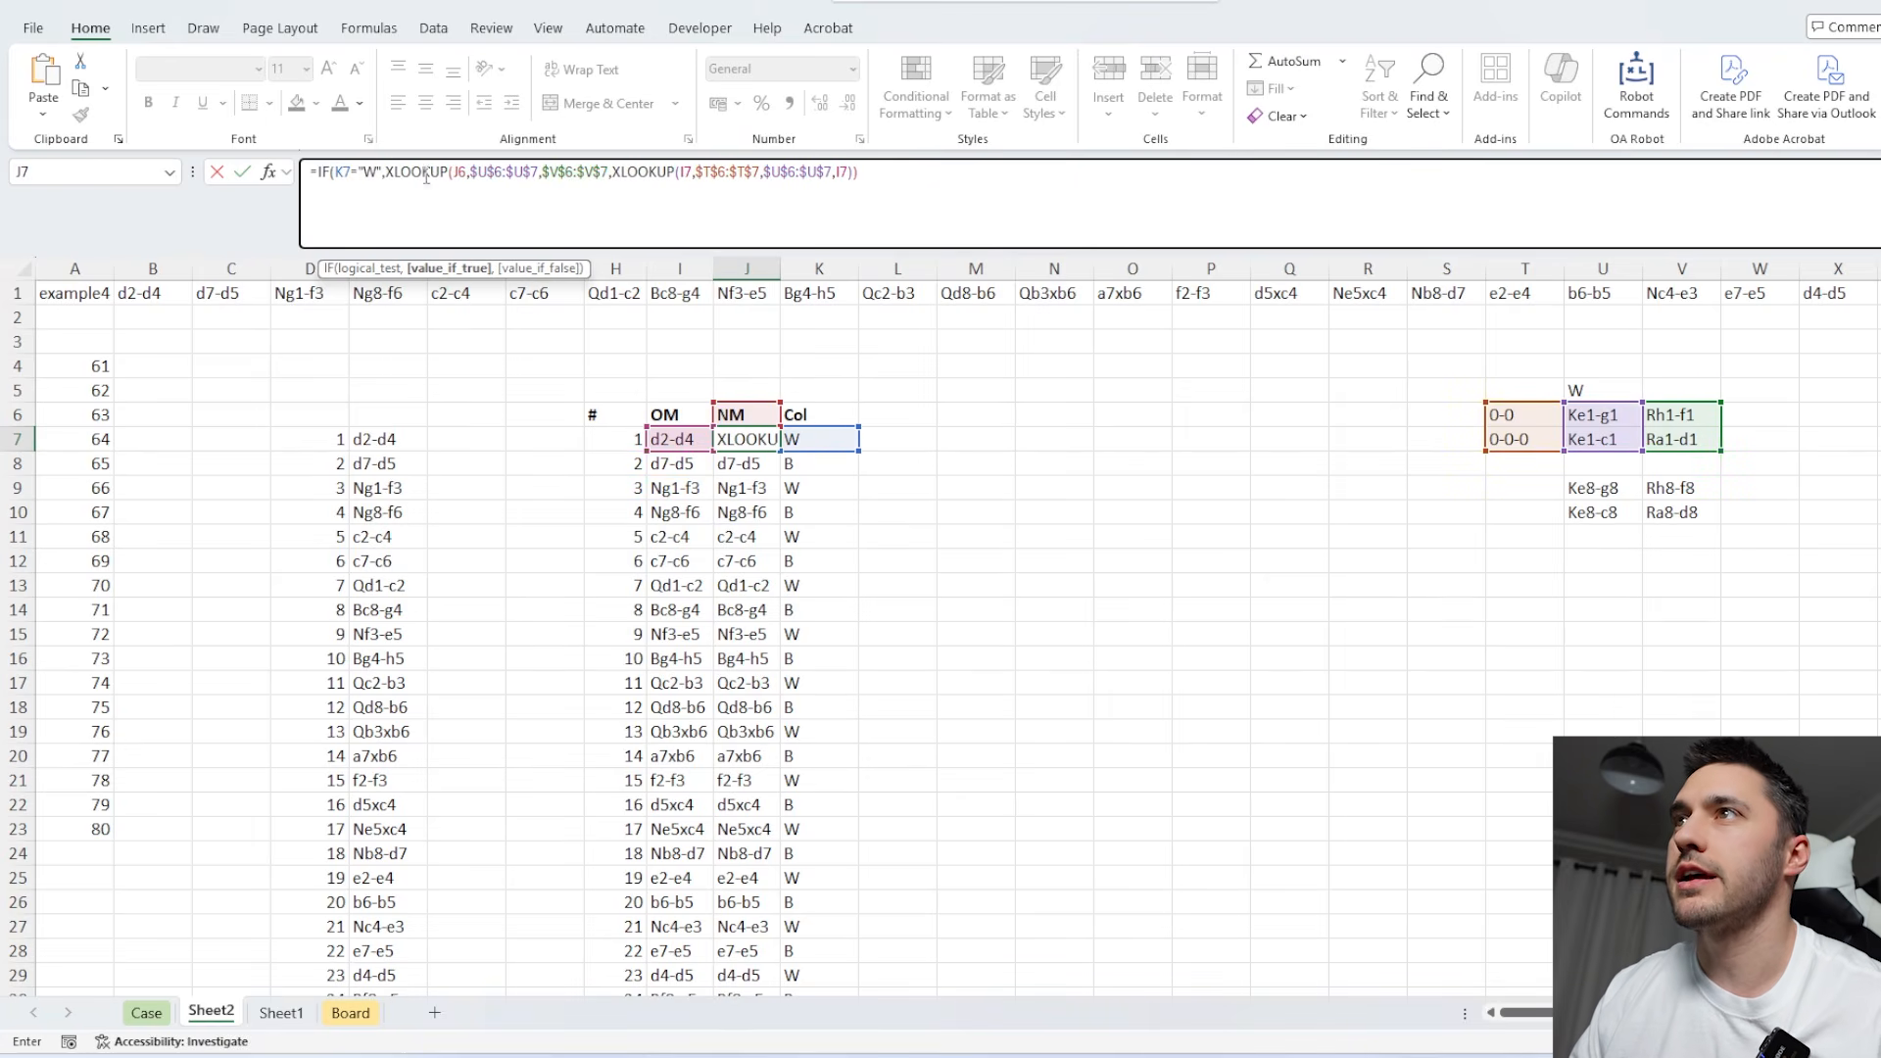
Duplicate the nested XLOOKUP onto a new line of J7's formula as the IF's value_if_false argument.
drag(388, 171, 885, 167)
key(ctrl+c)
click(903, 165)
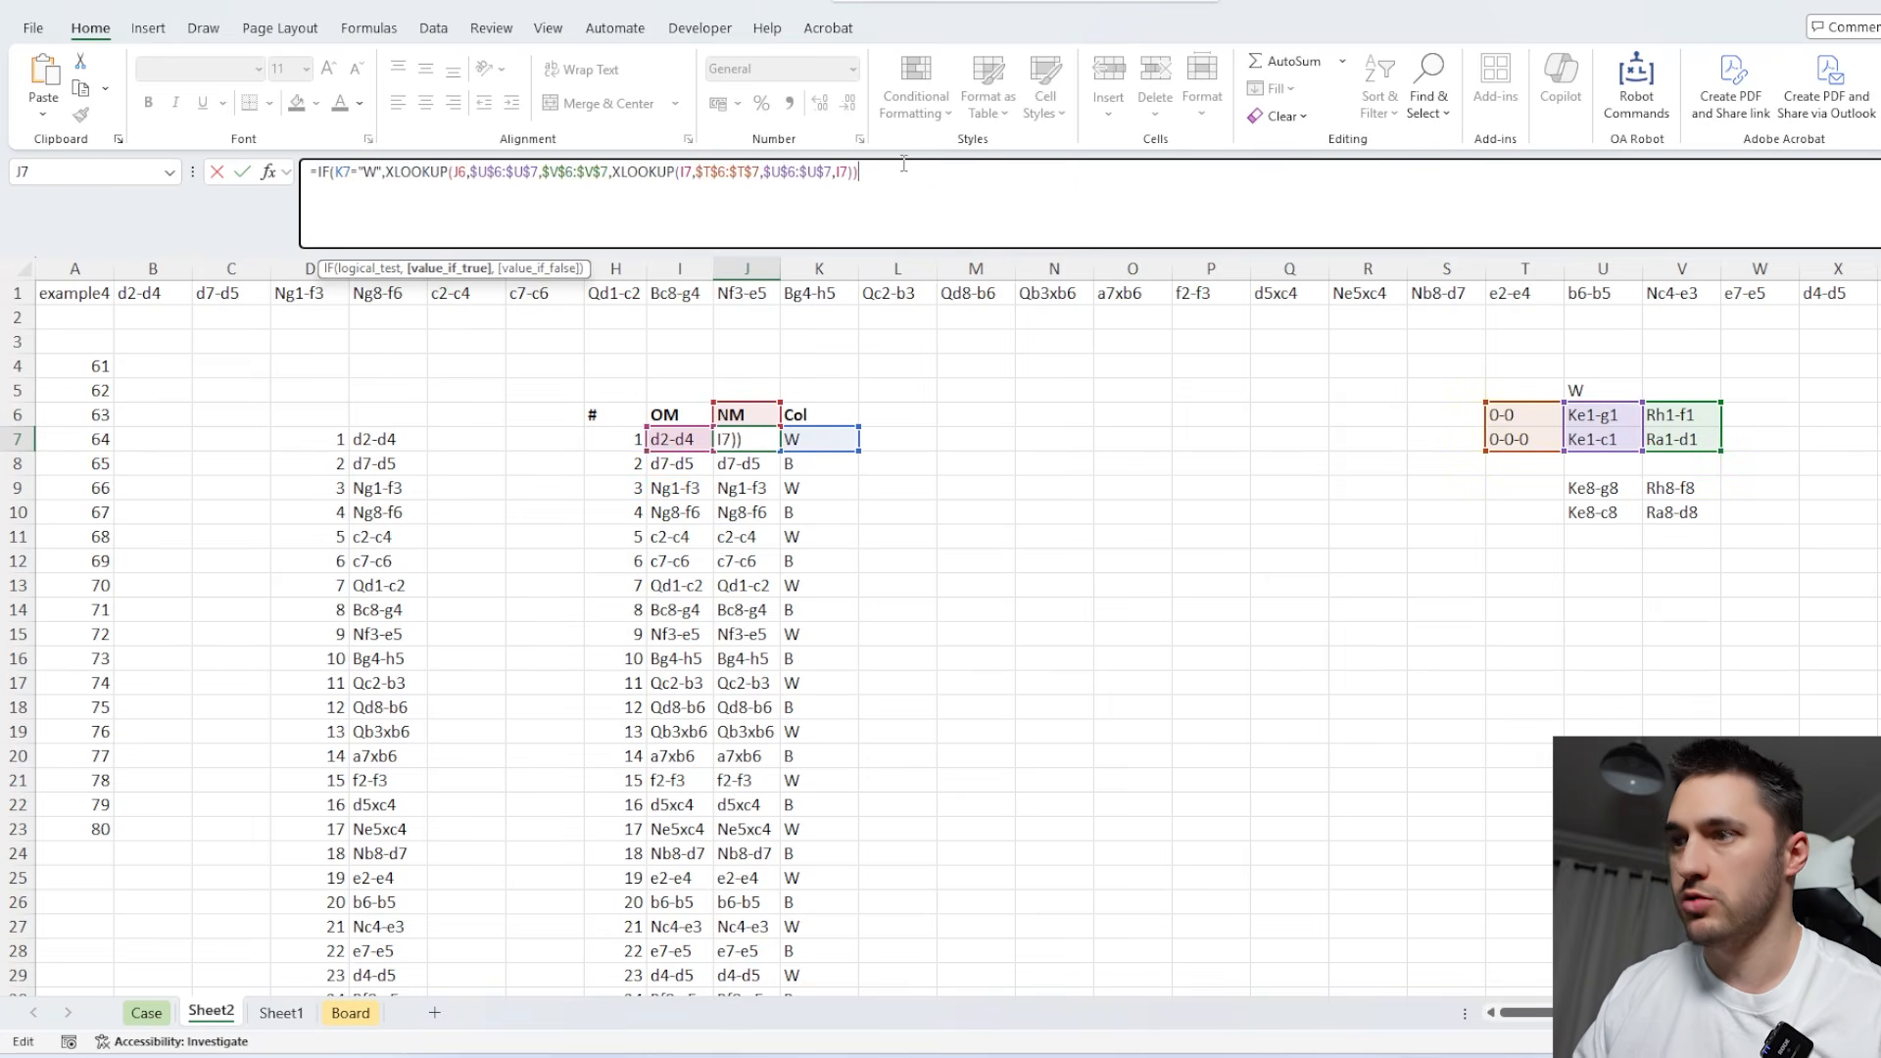
text(,)
key(alt+Return)
key(ctrl+v)
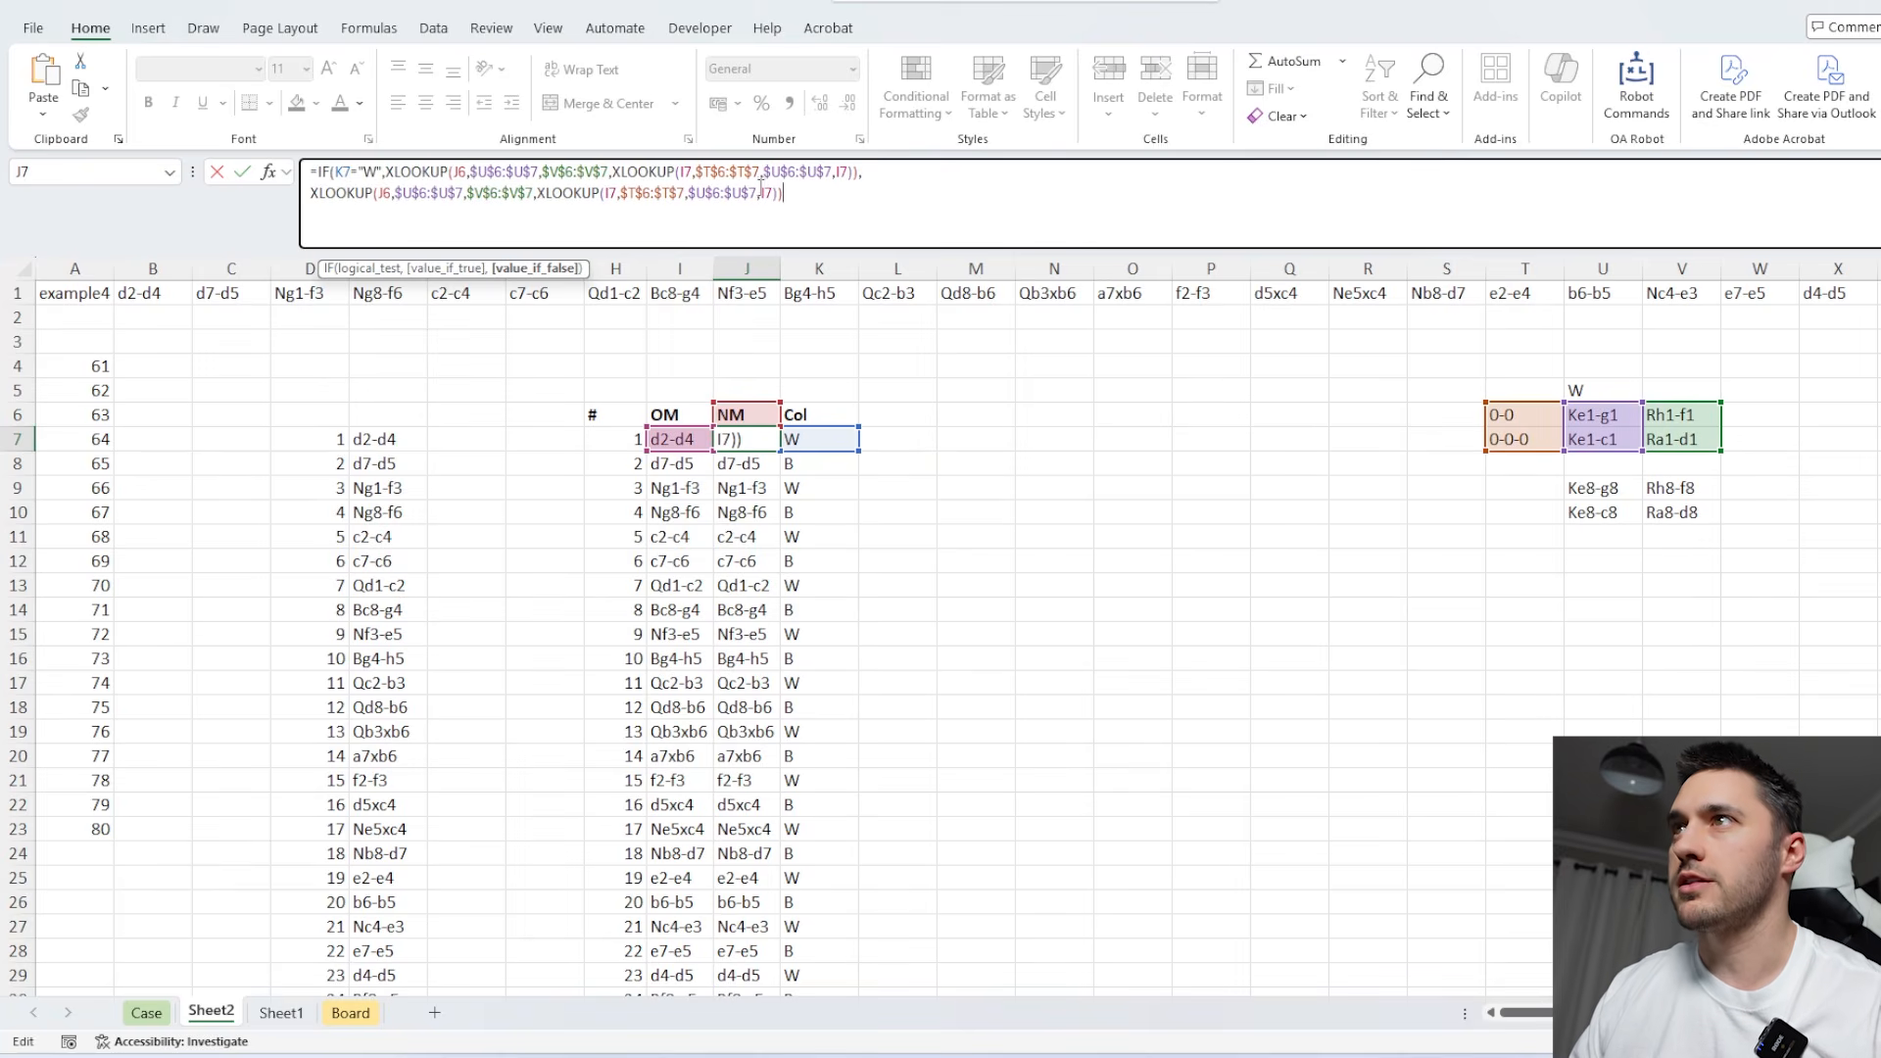
Repoint the black branch's king and rook ranges to $U$9:$U$10 and $V$9:$V$10, and fill J7 down the move list.
double_click(430, 193)
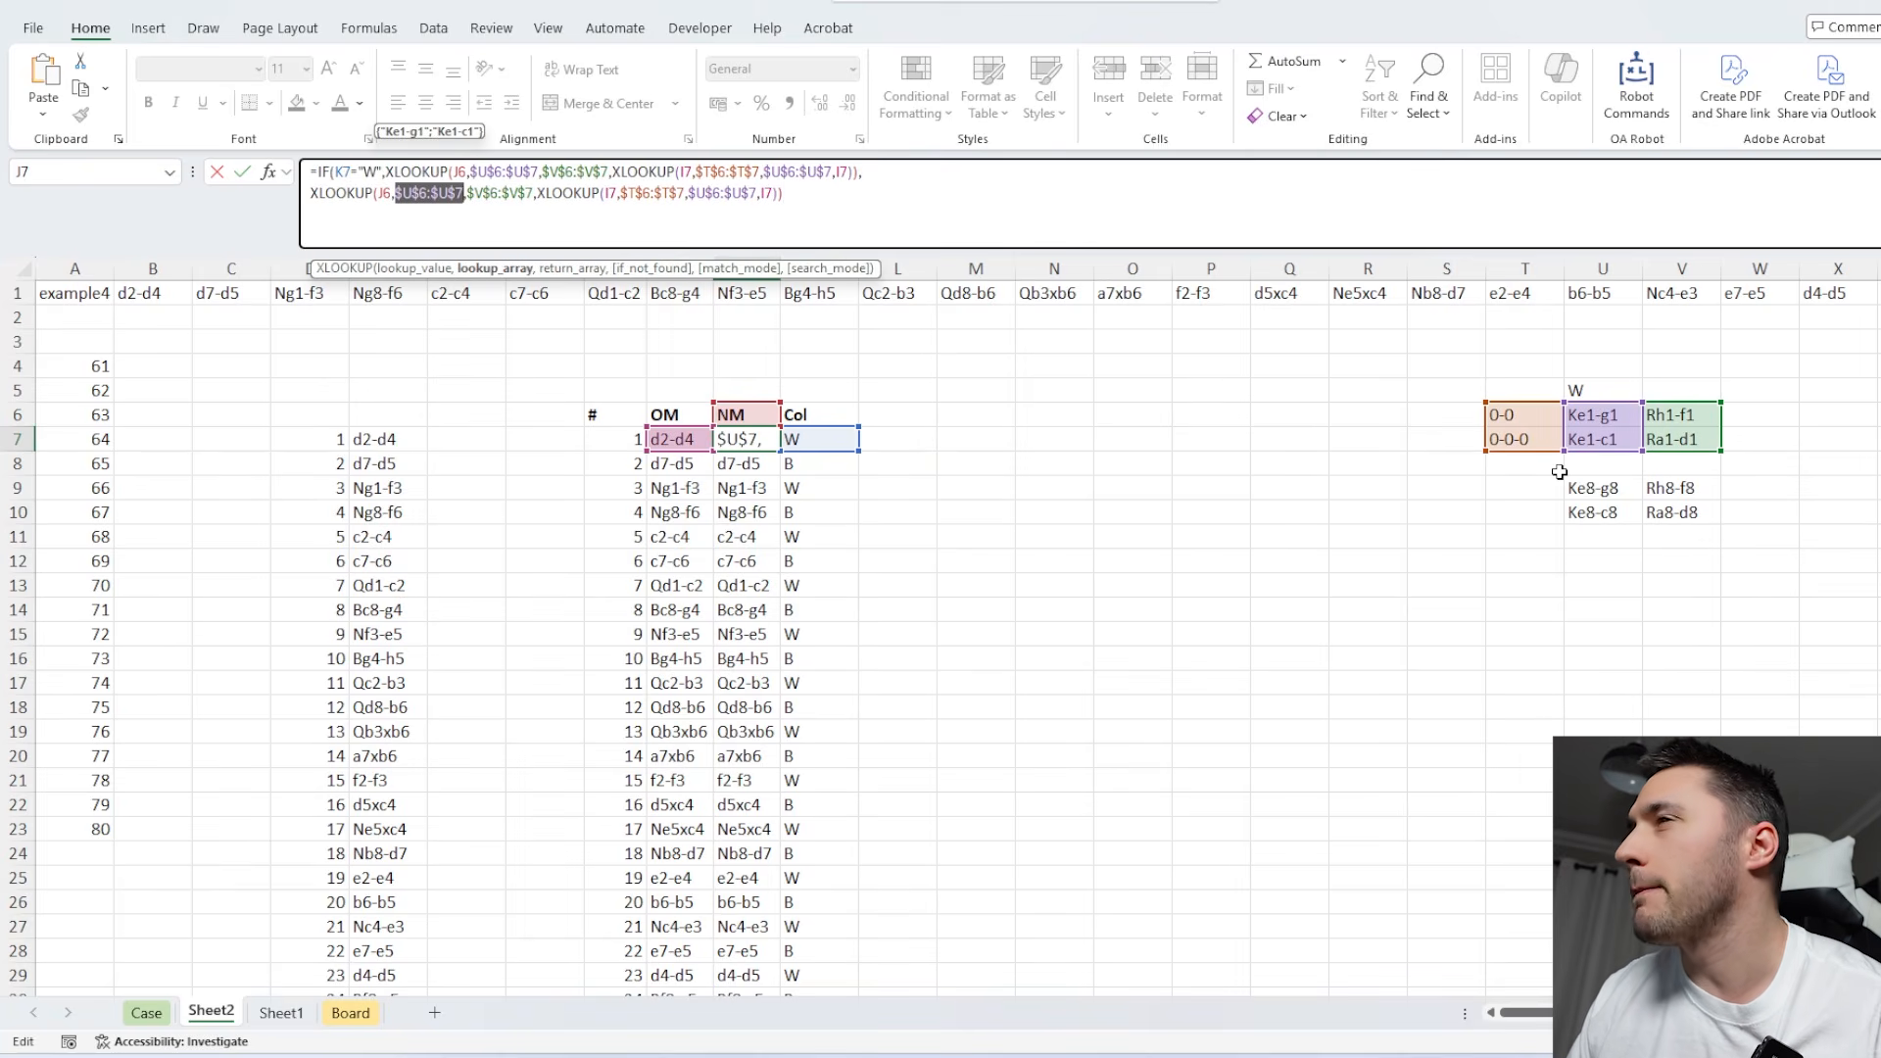
drag(1603, 488, 1603, 513)
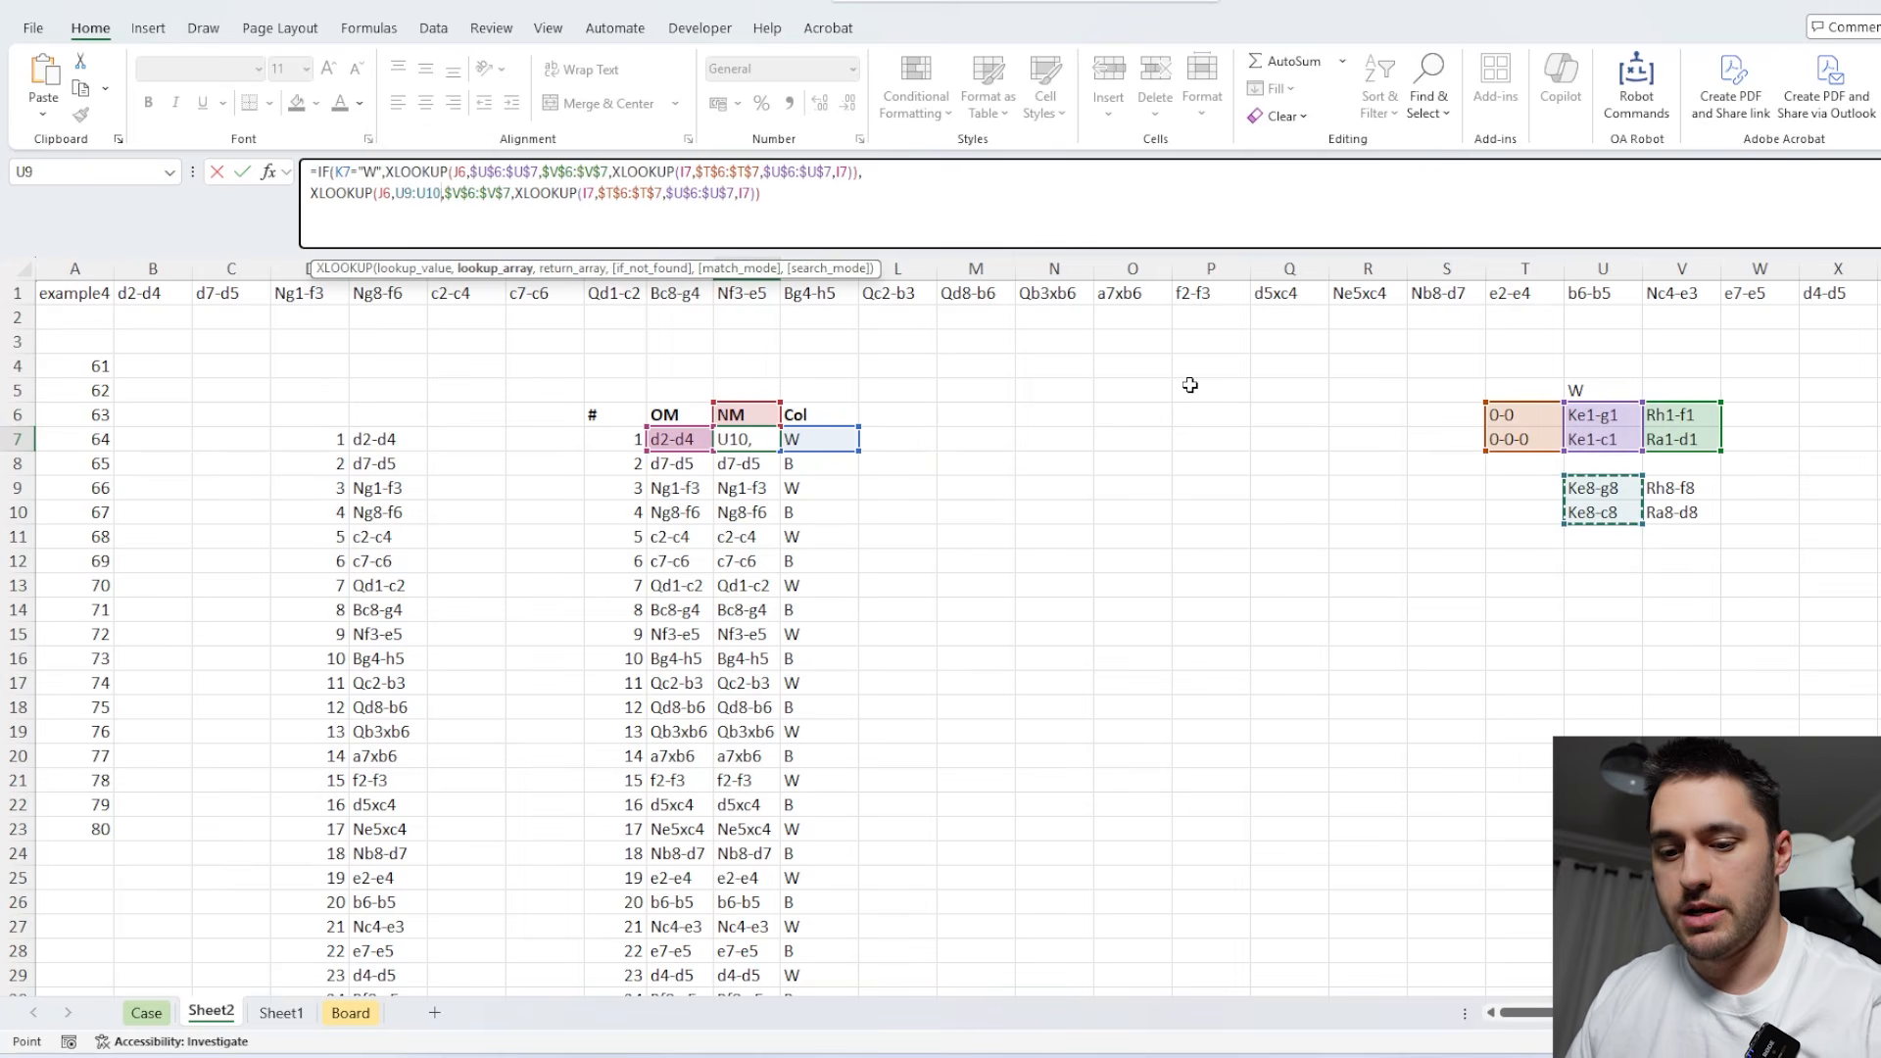
double_click(510, 193)
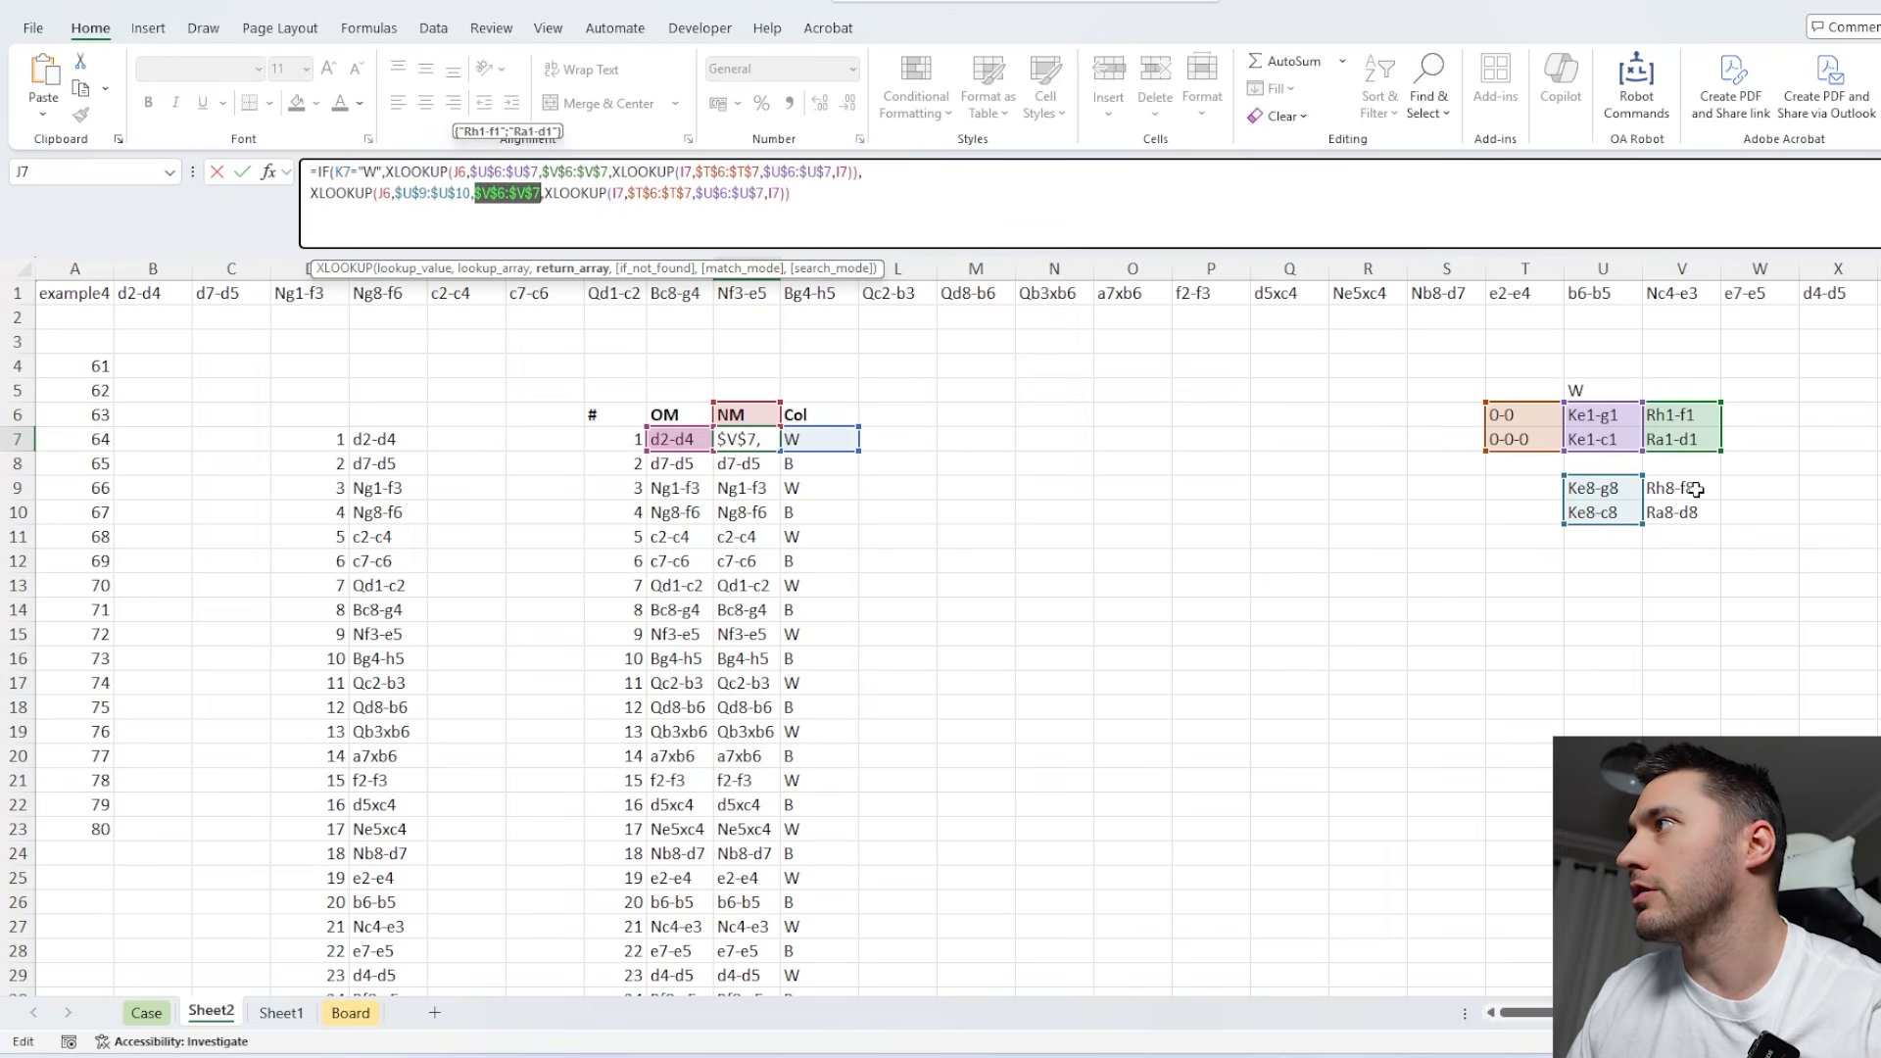
drag(1681, 488, 1681, 514)
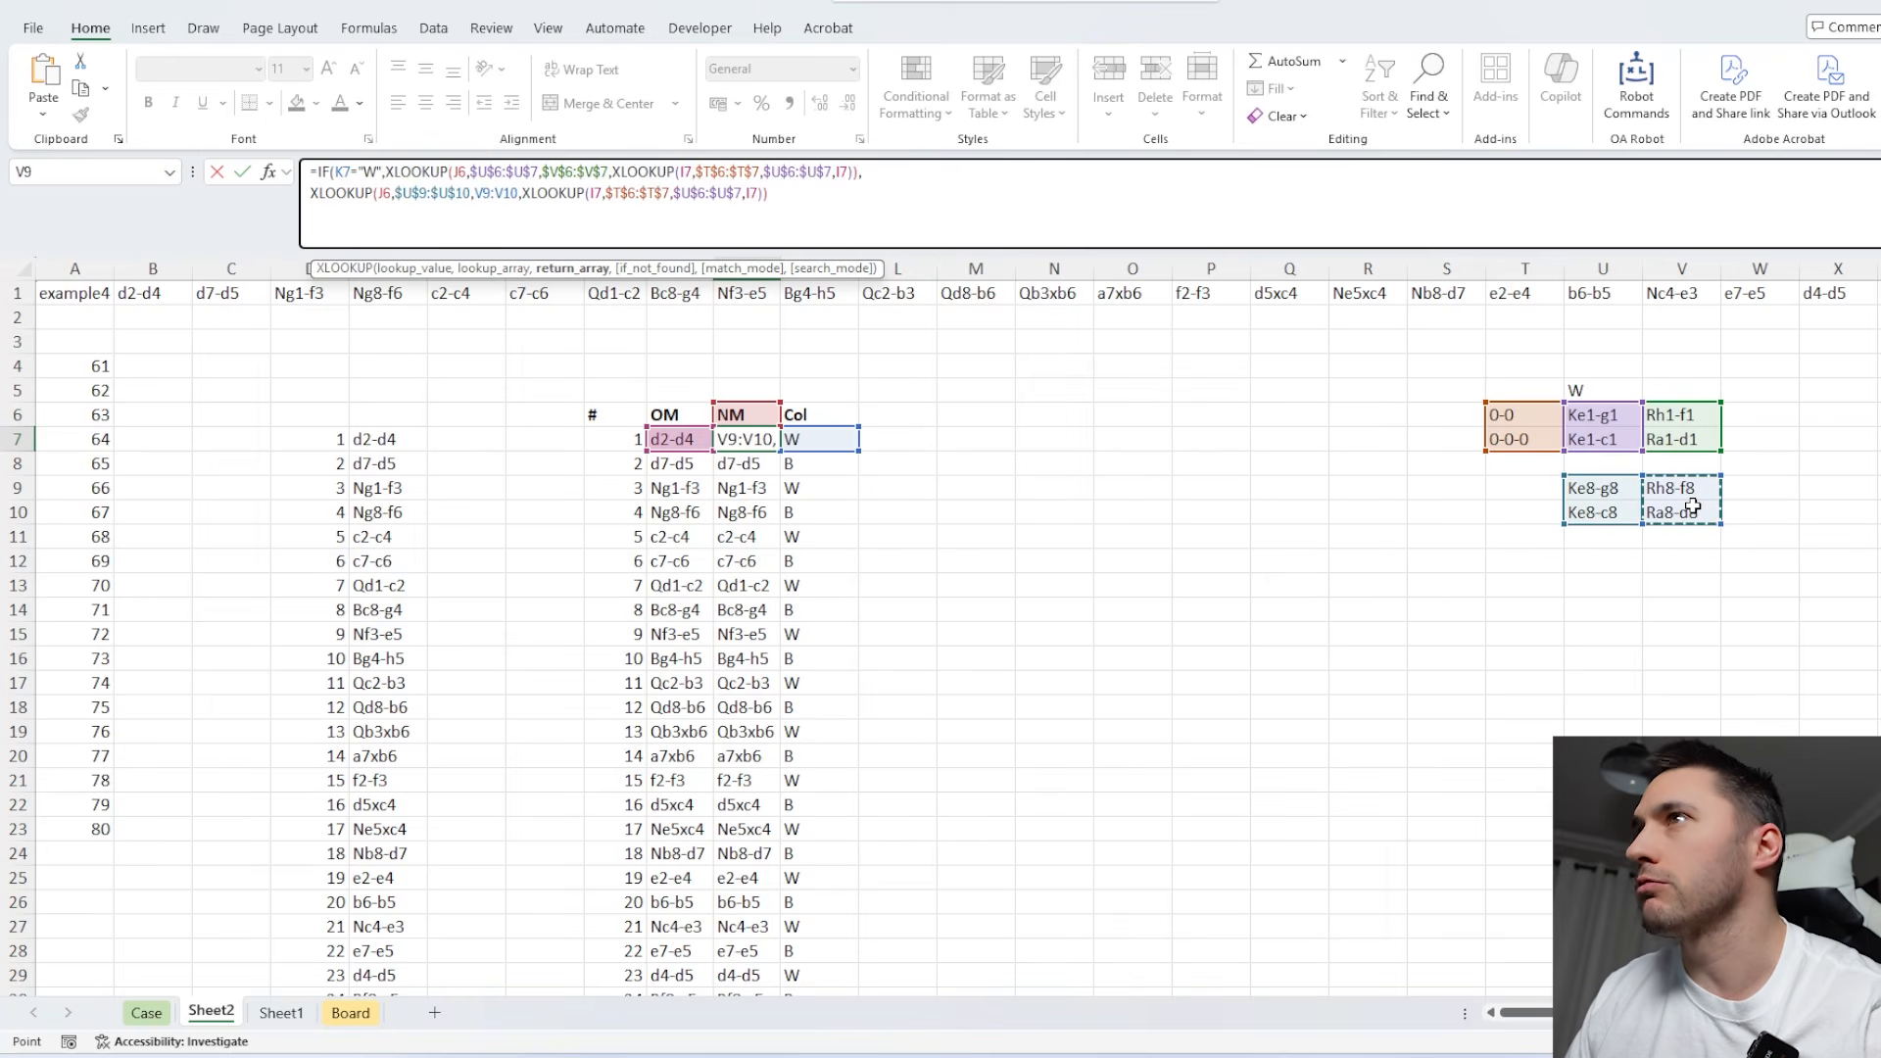
double_click(738, 193)
drag(1597, 490, 1608, 503)
click(852, 195)
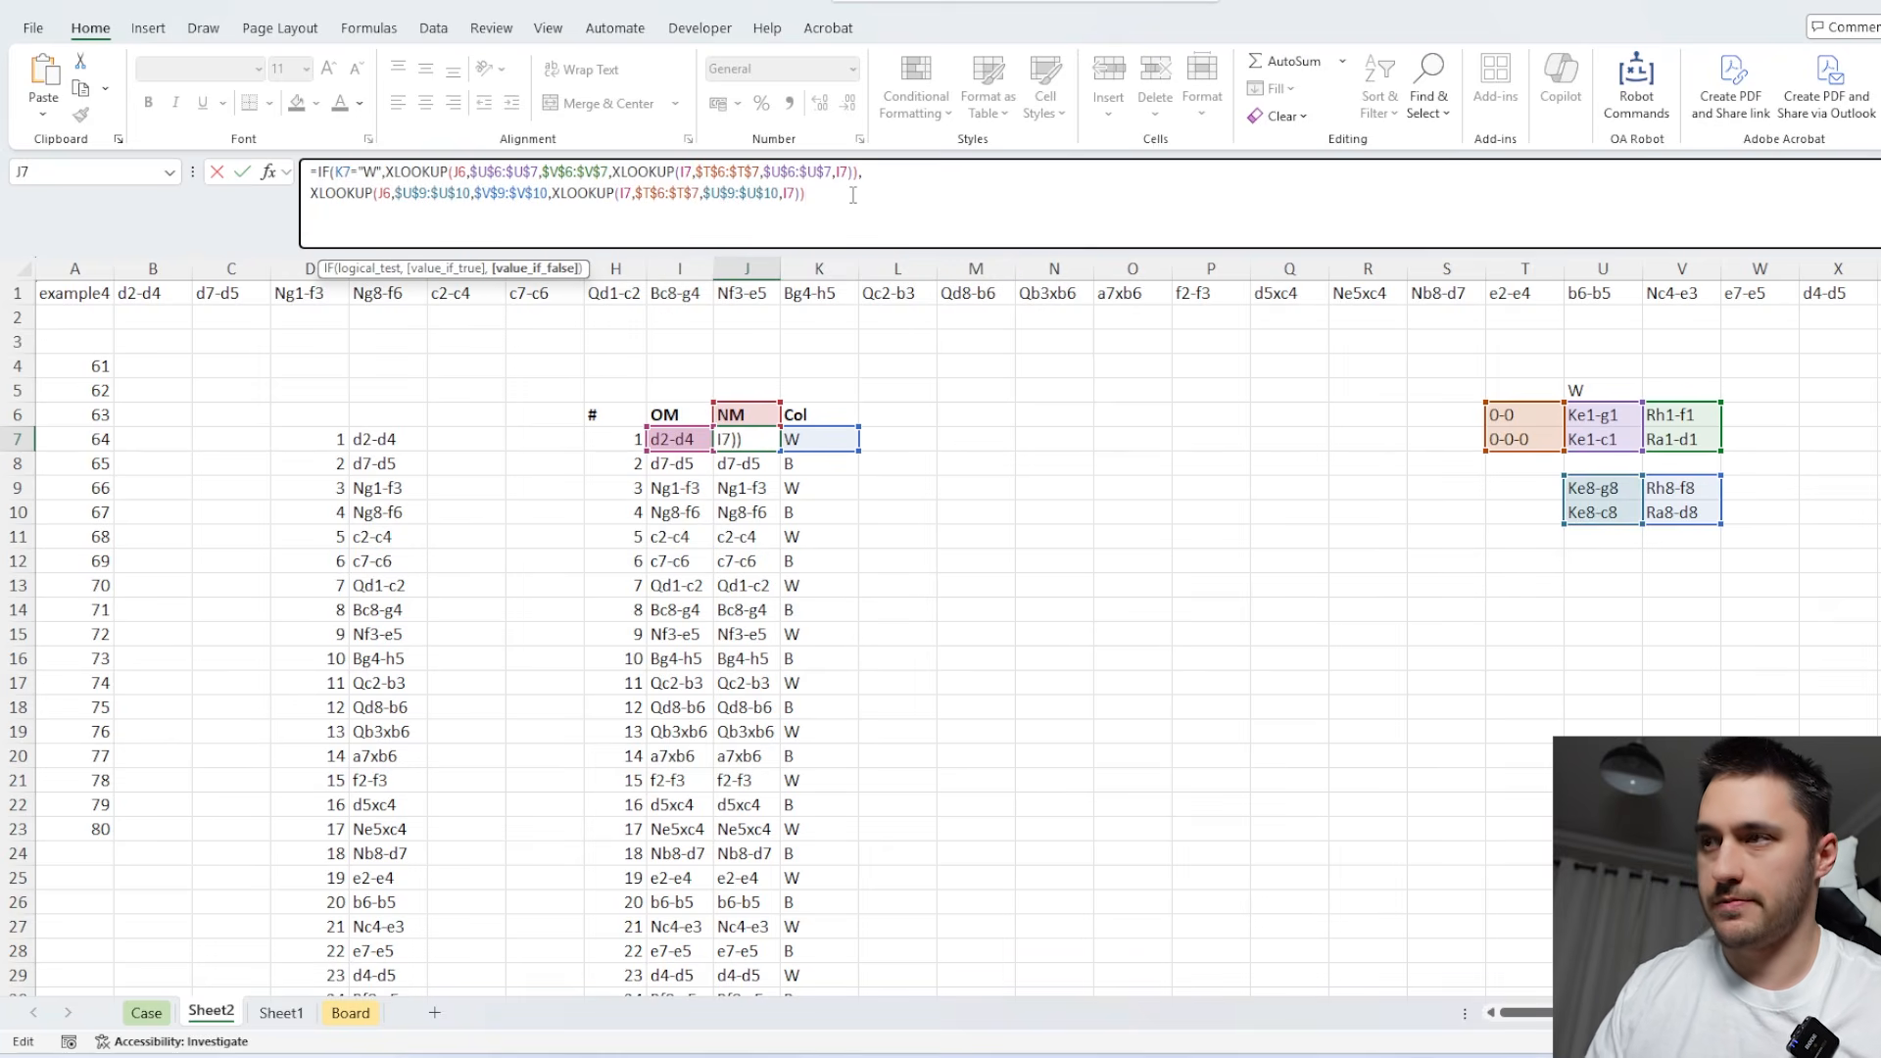
key(Return)
click(766, 443)
double_click(780, 450)
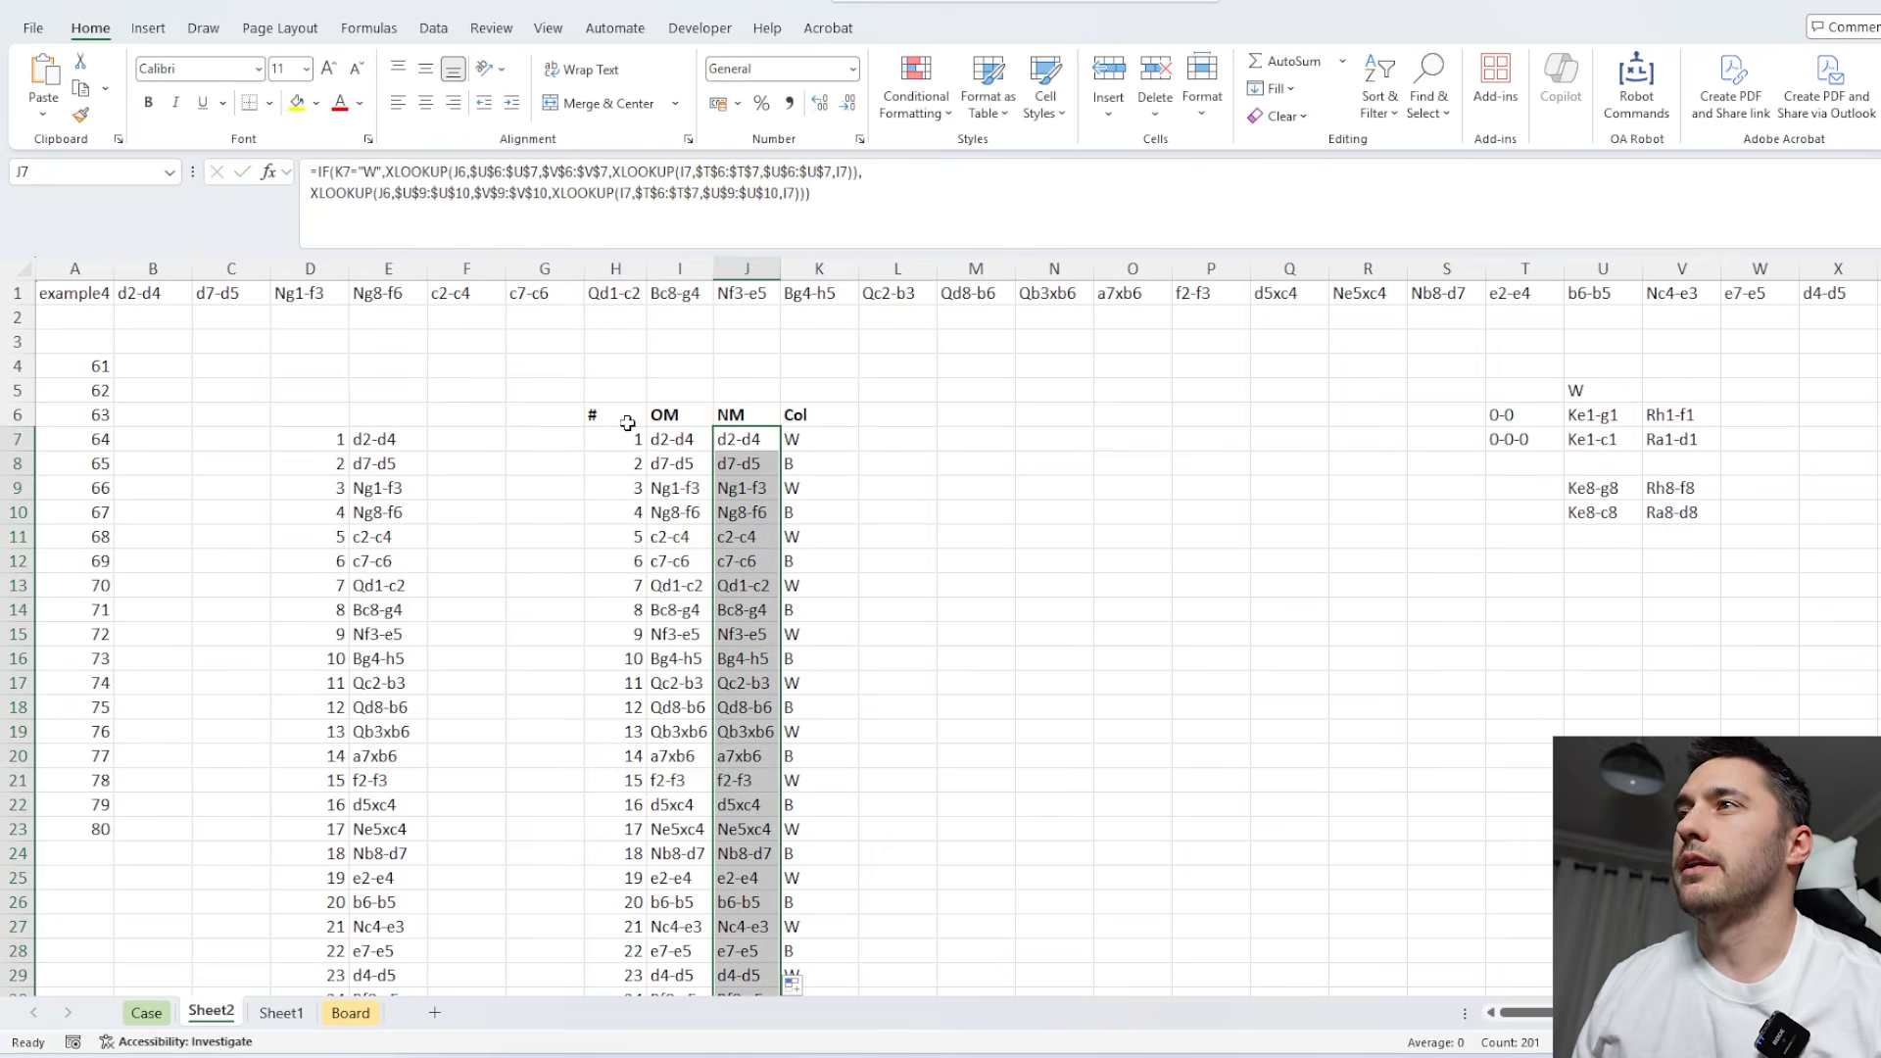
Move the whole move table H6:K207 down two rows so its header row starts at H8.
drag(627, 423, 798, 470)
key(ctrl+shift+Down)
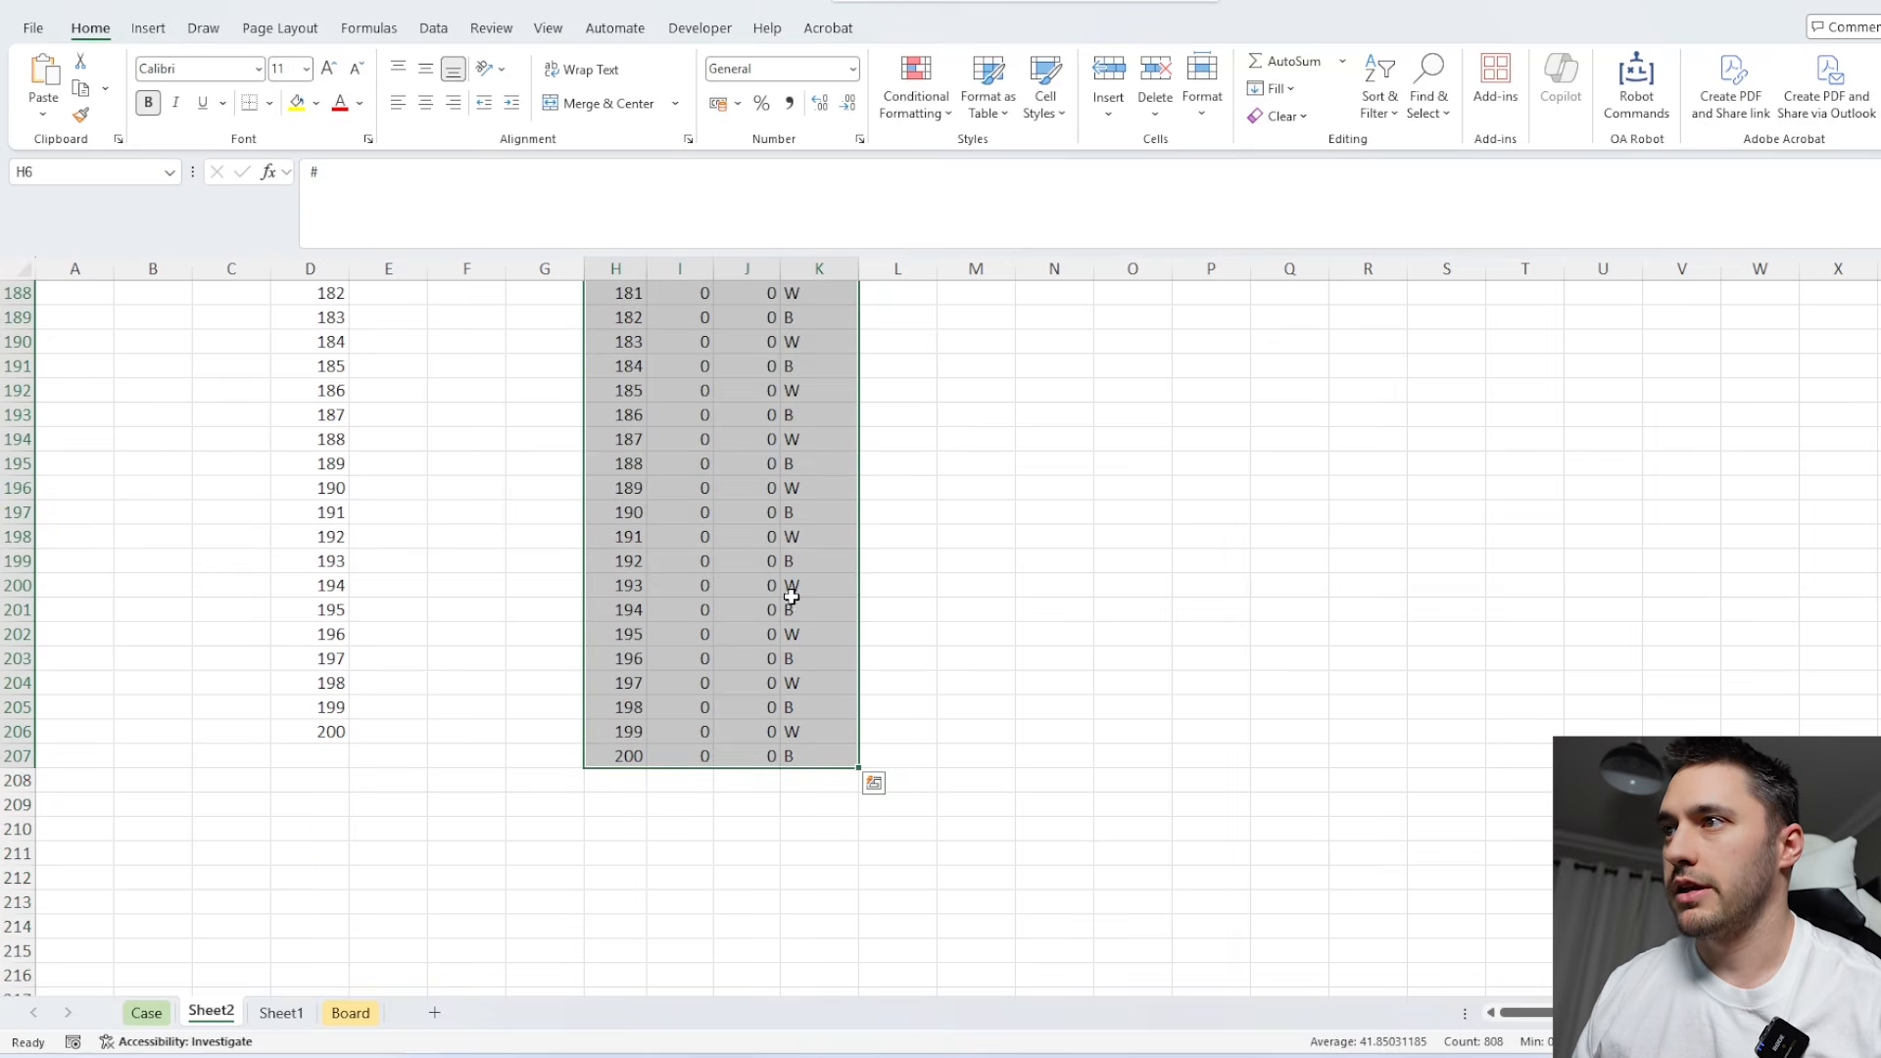
drag(742, 769, 747, 818)
scroll(906, 520, up, 20)
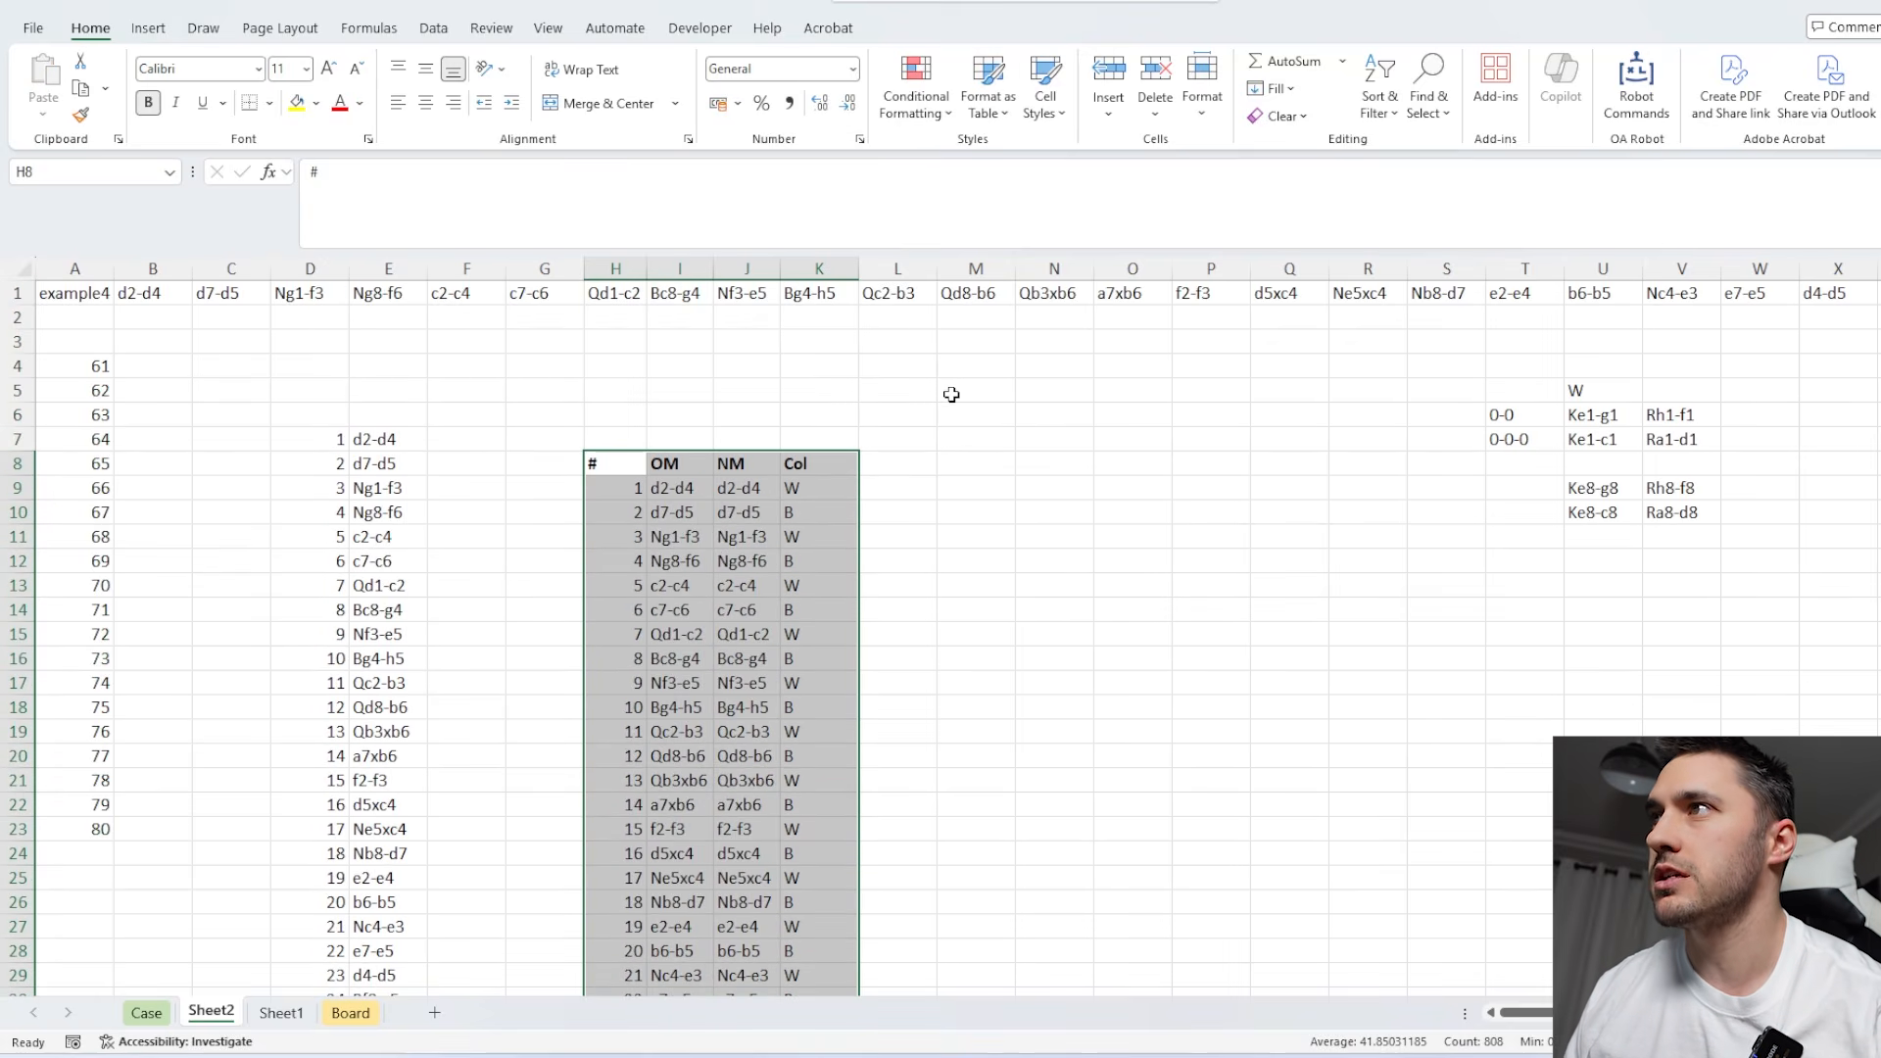
Enter the label "Tracking" in J3 above the move table.
click(766, 339)
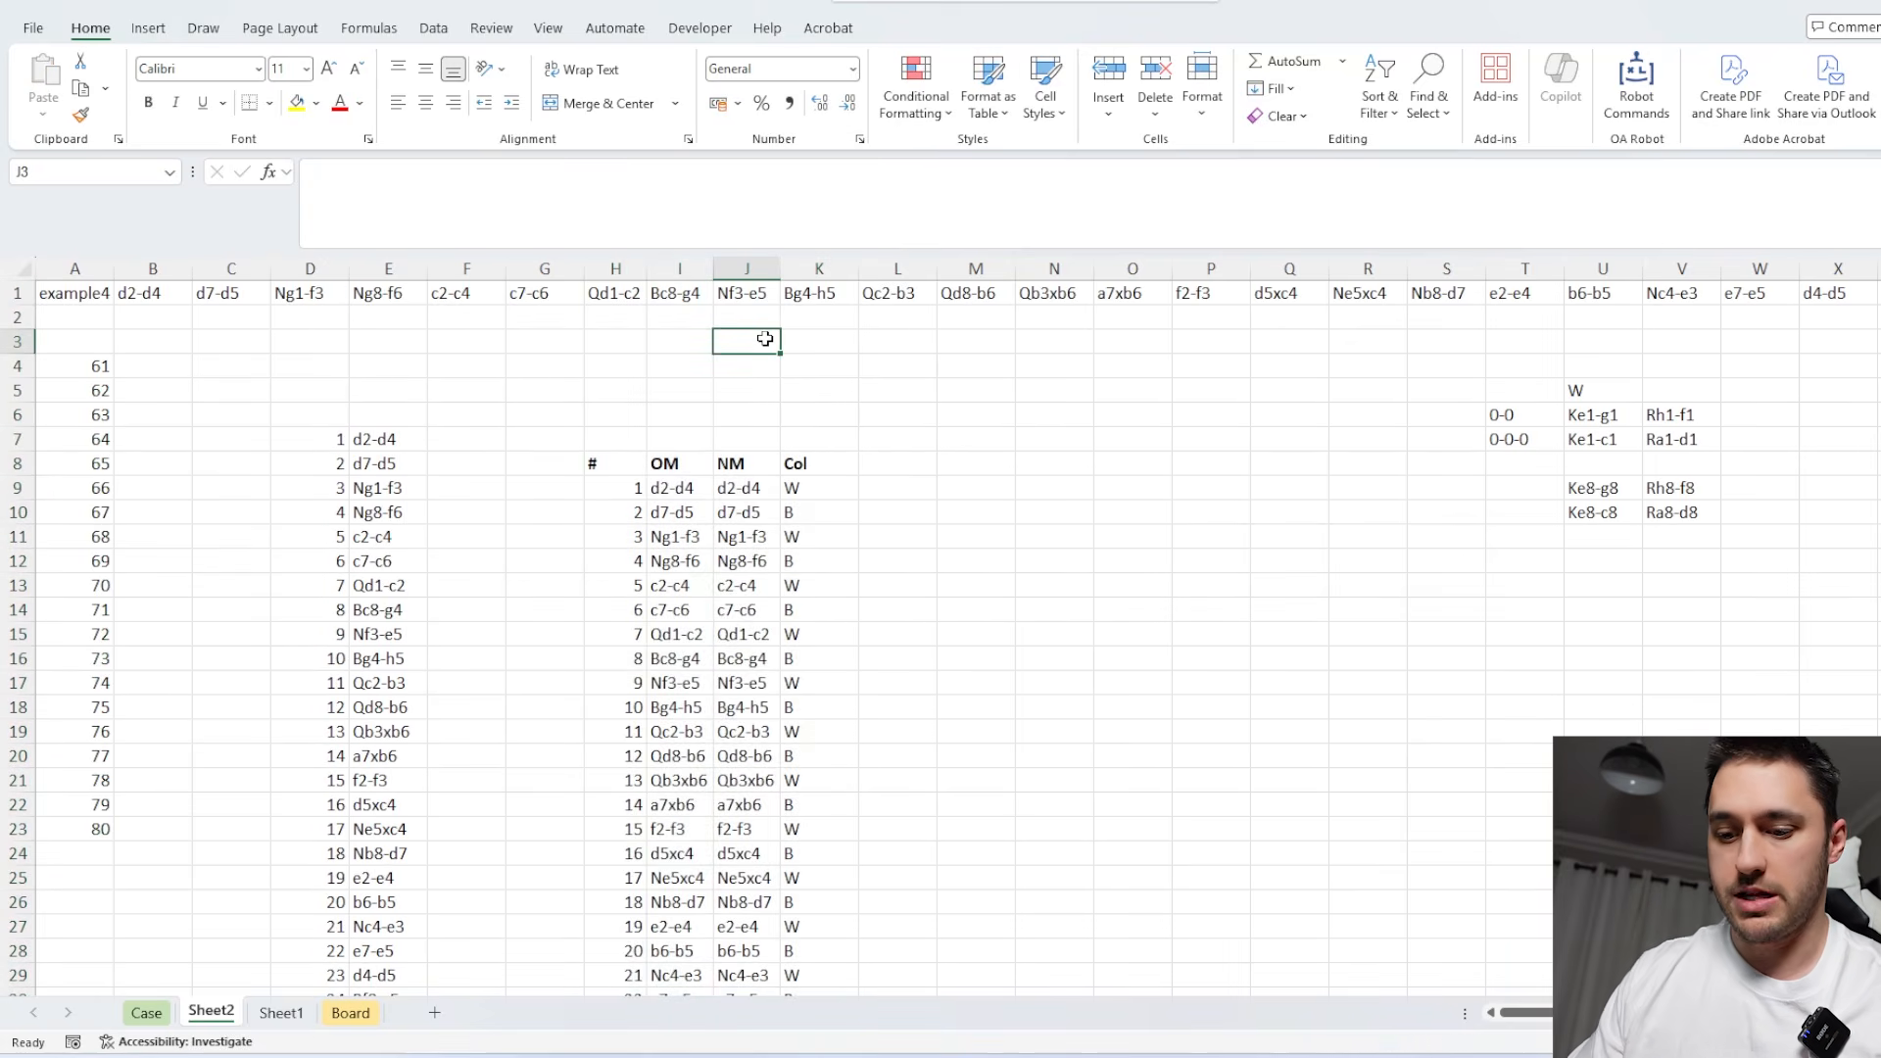
text(Tracking)
key(Tab)
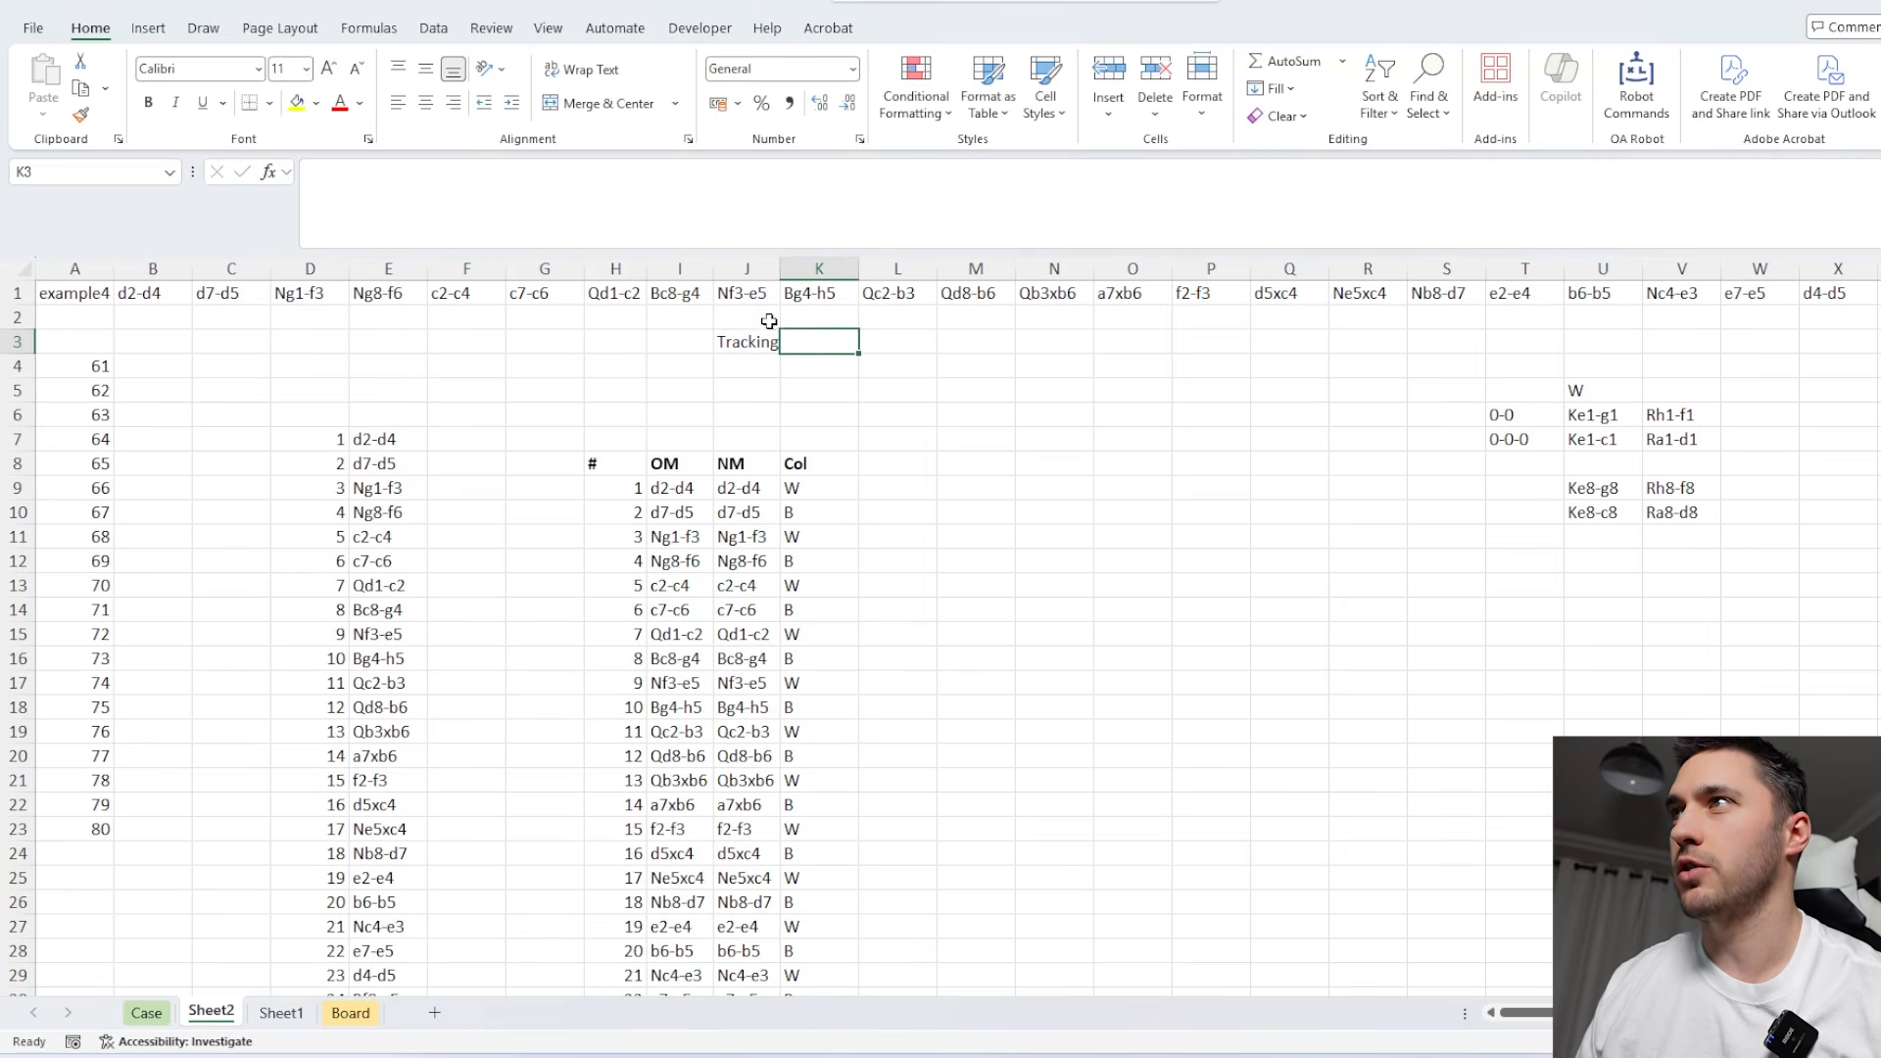
Widen column J, enter W beside Tracking in K3, and add the label Piece in J4 with Q in K4.
drag(781, 270, 818, 270)
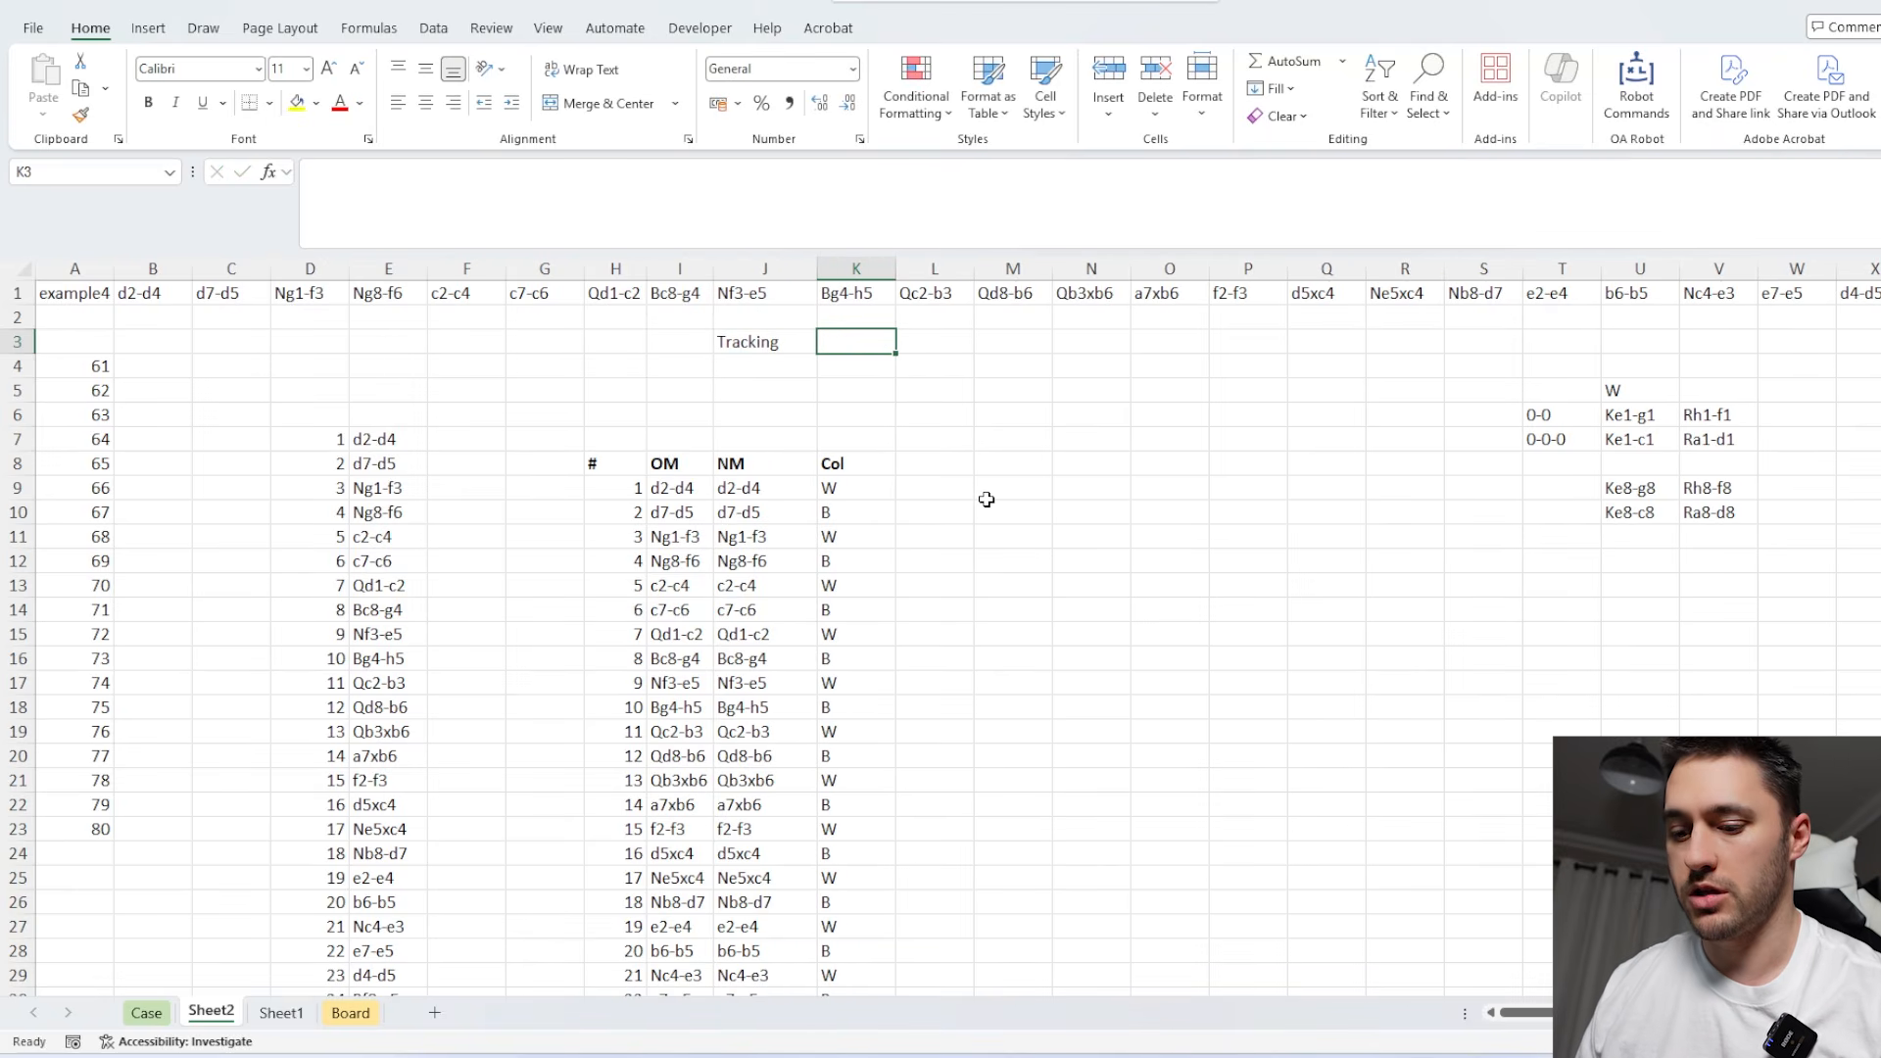
text(W)
click(785, 370)
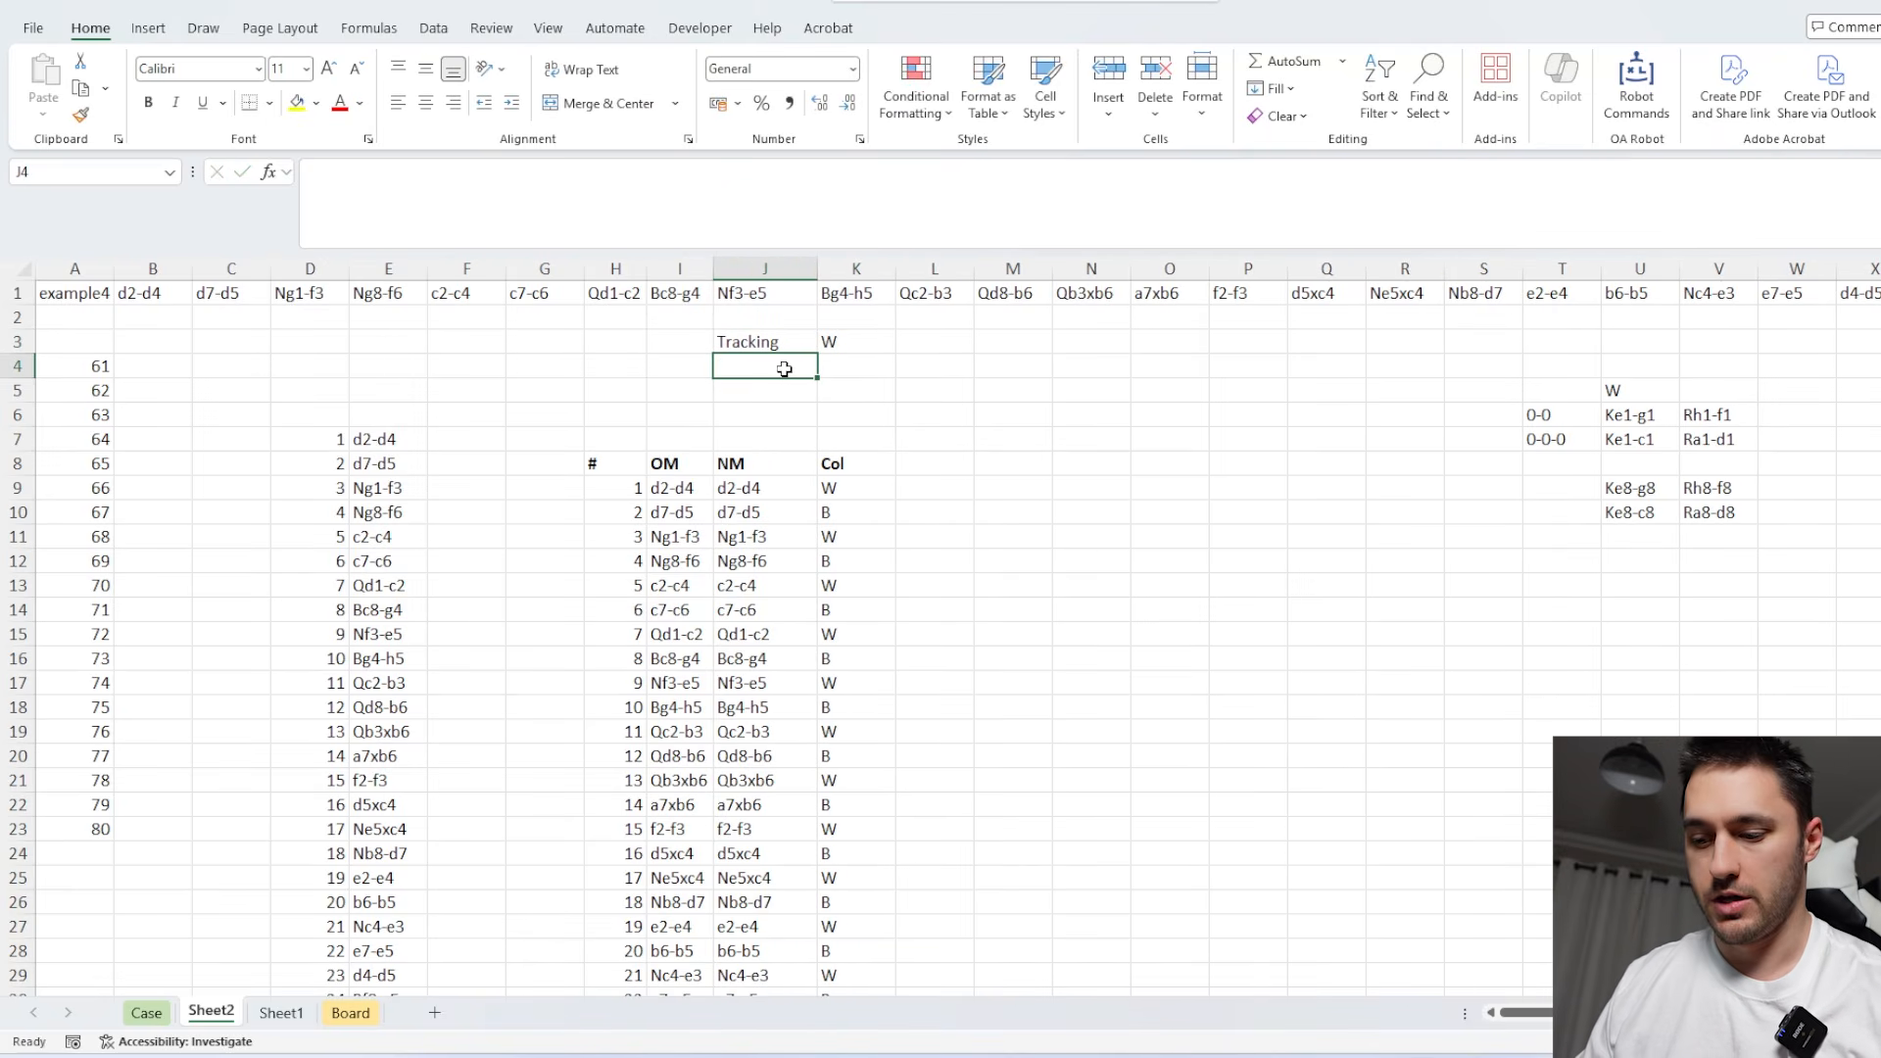
text(Piecew)
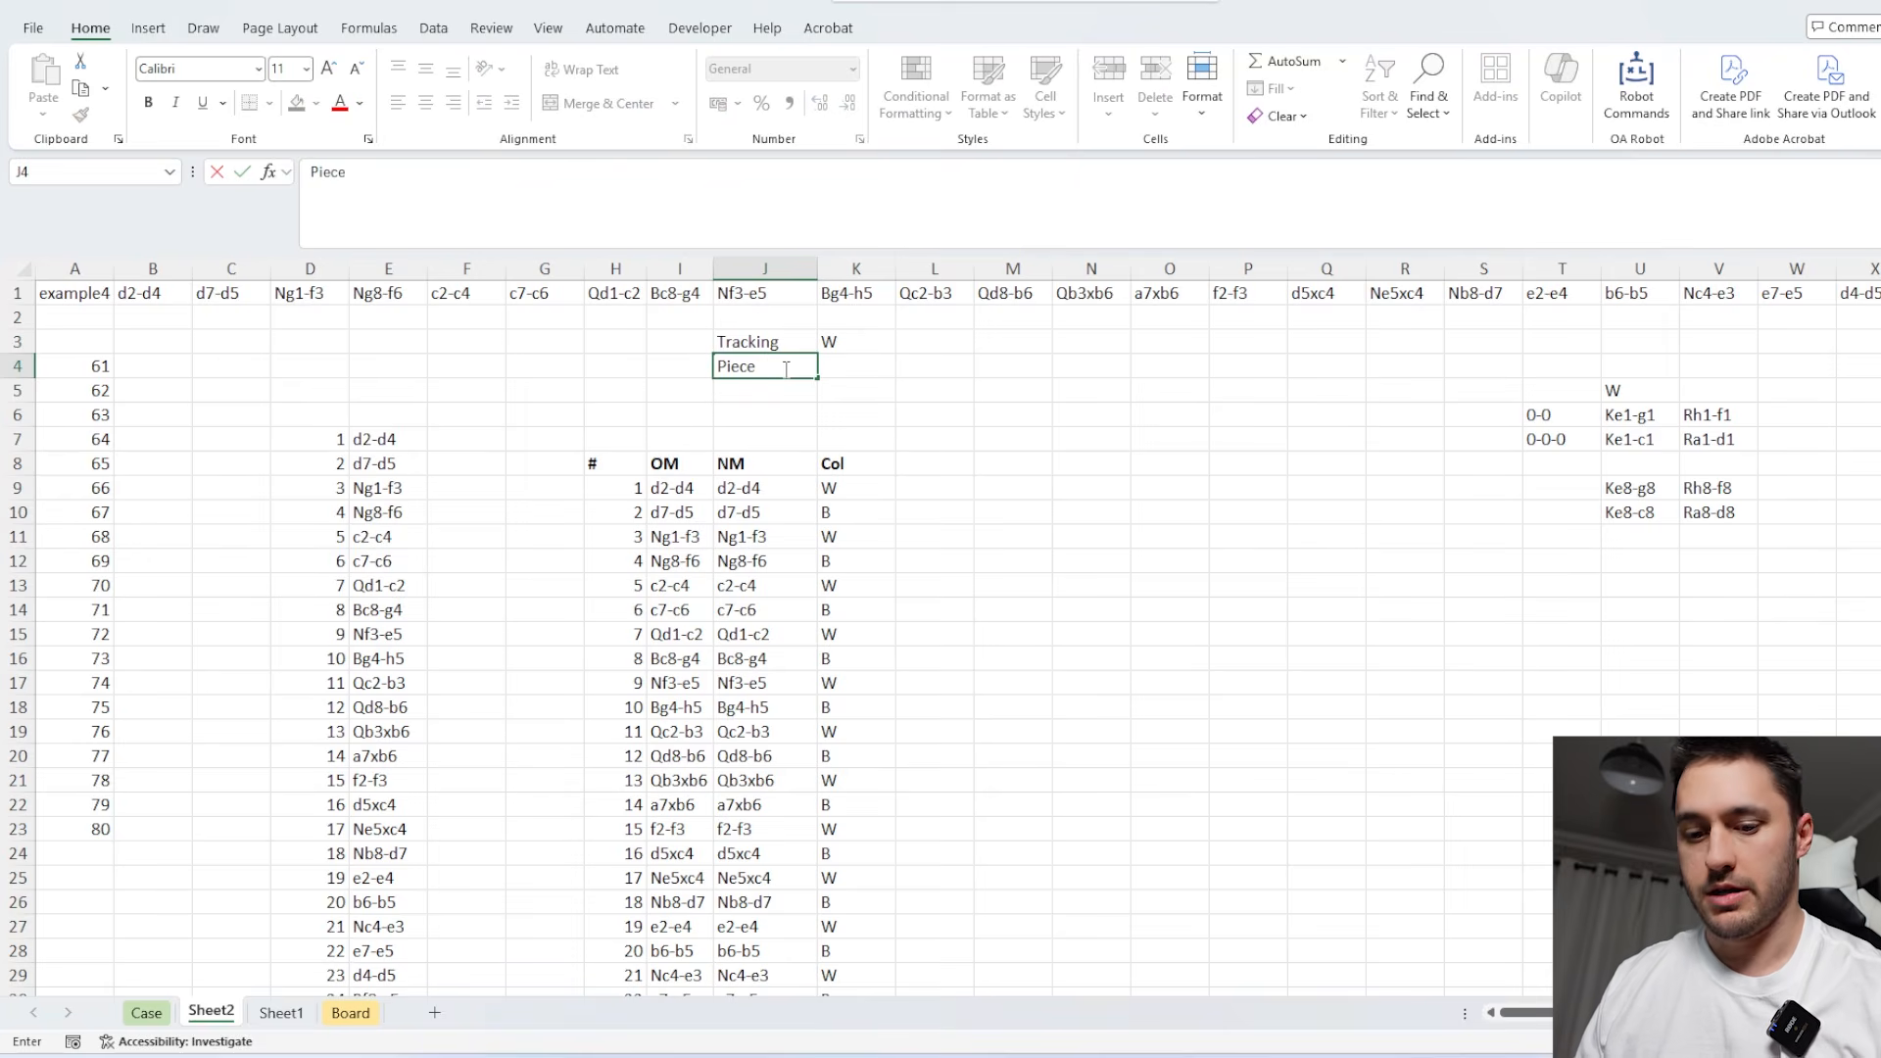
key(Tab)
text(Q)
key(Return)
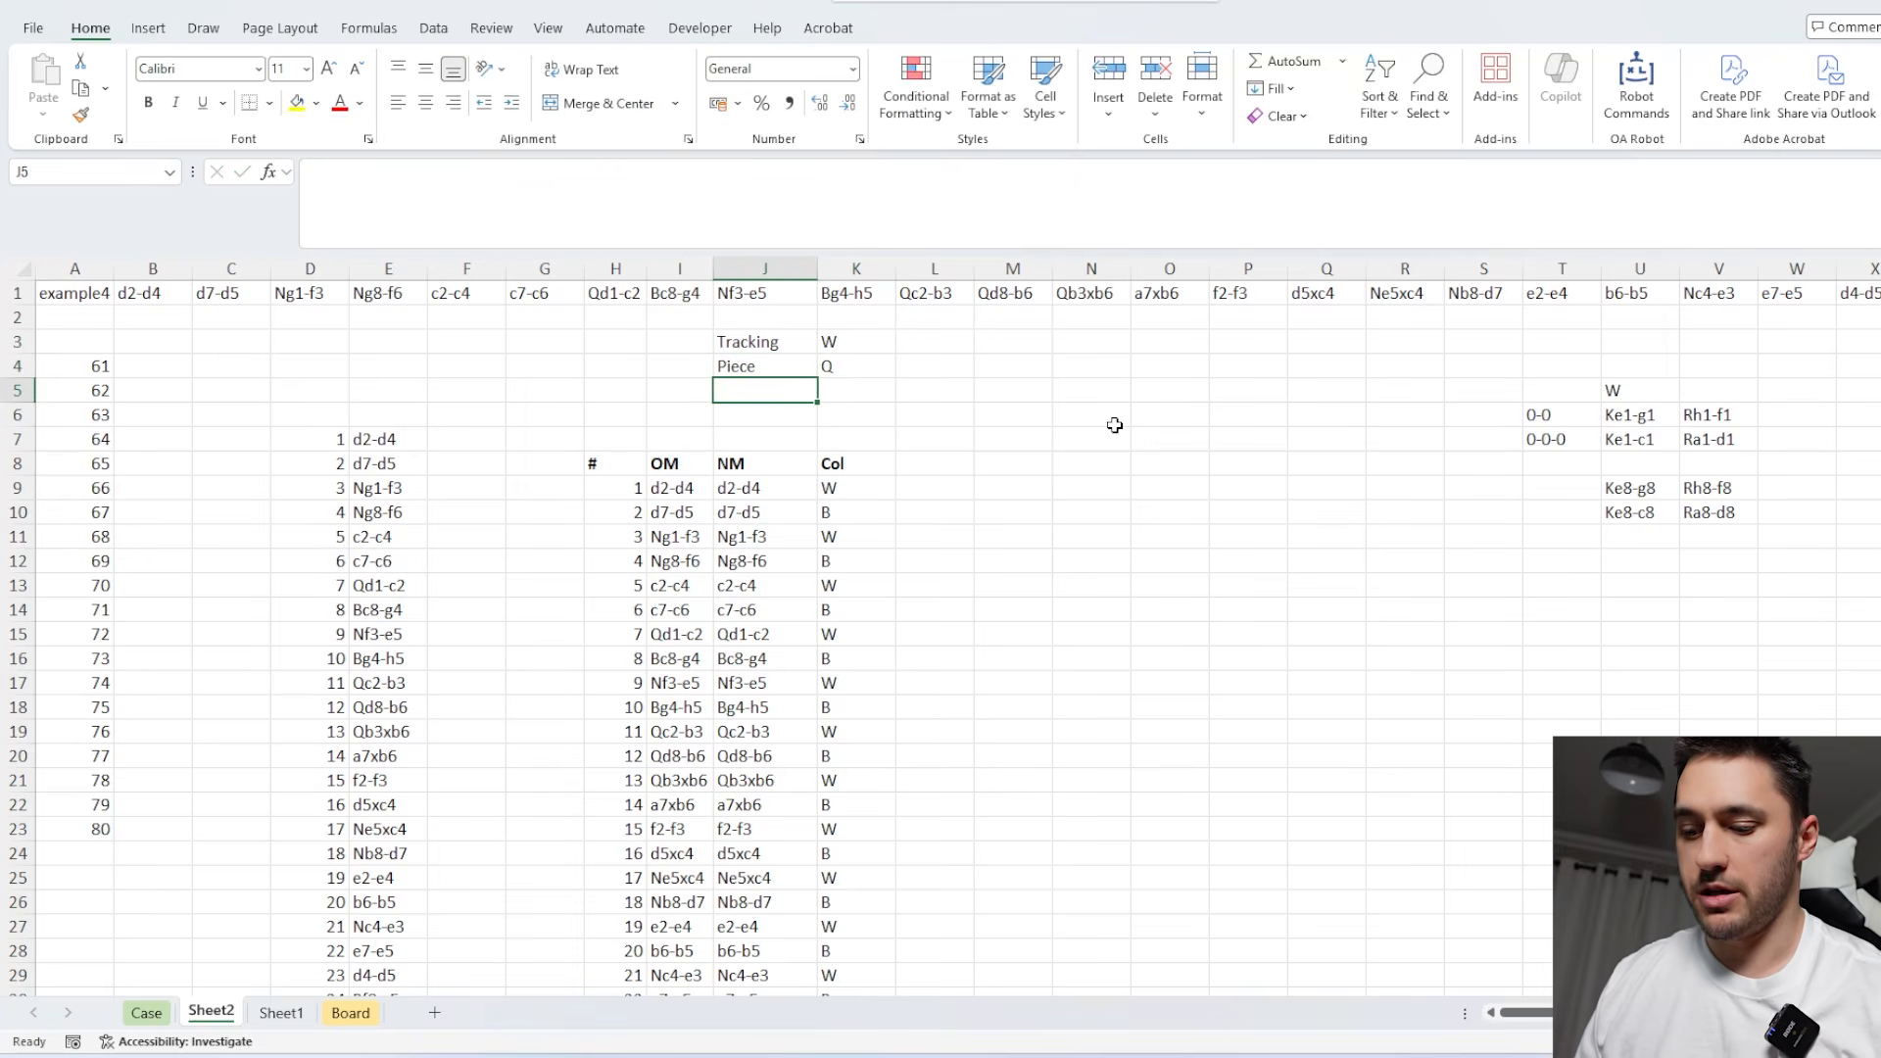
Label J5 "capturing" below the Piece row.
text(opposite)
key(Tab)
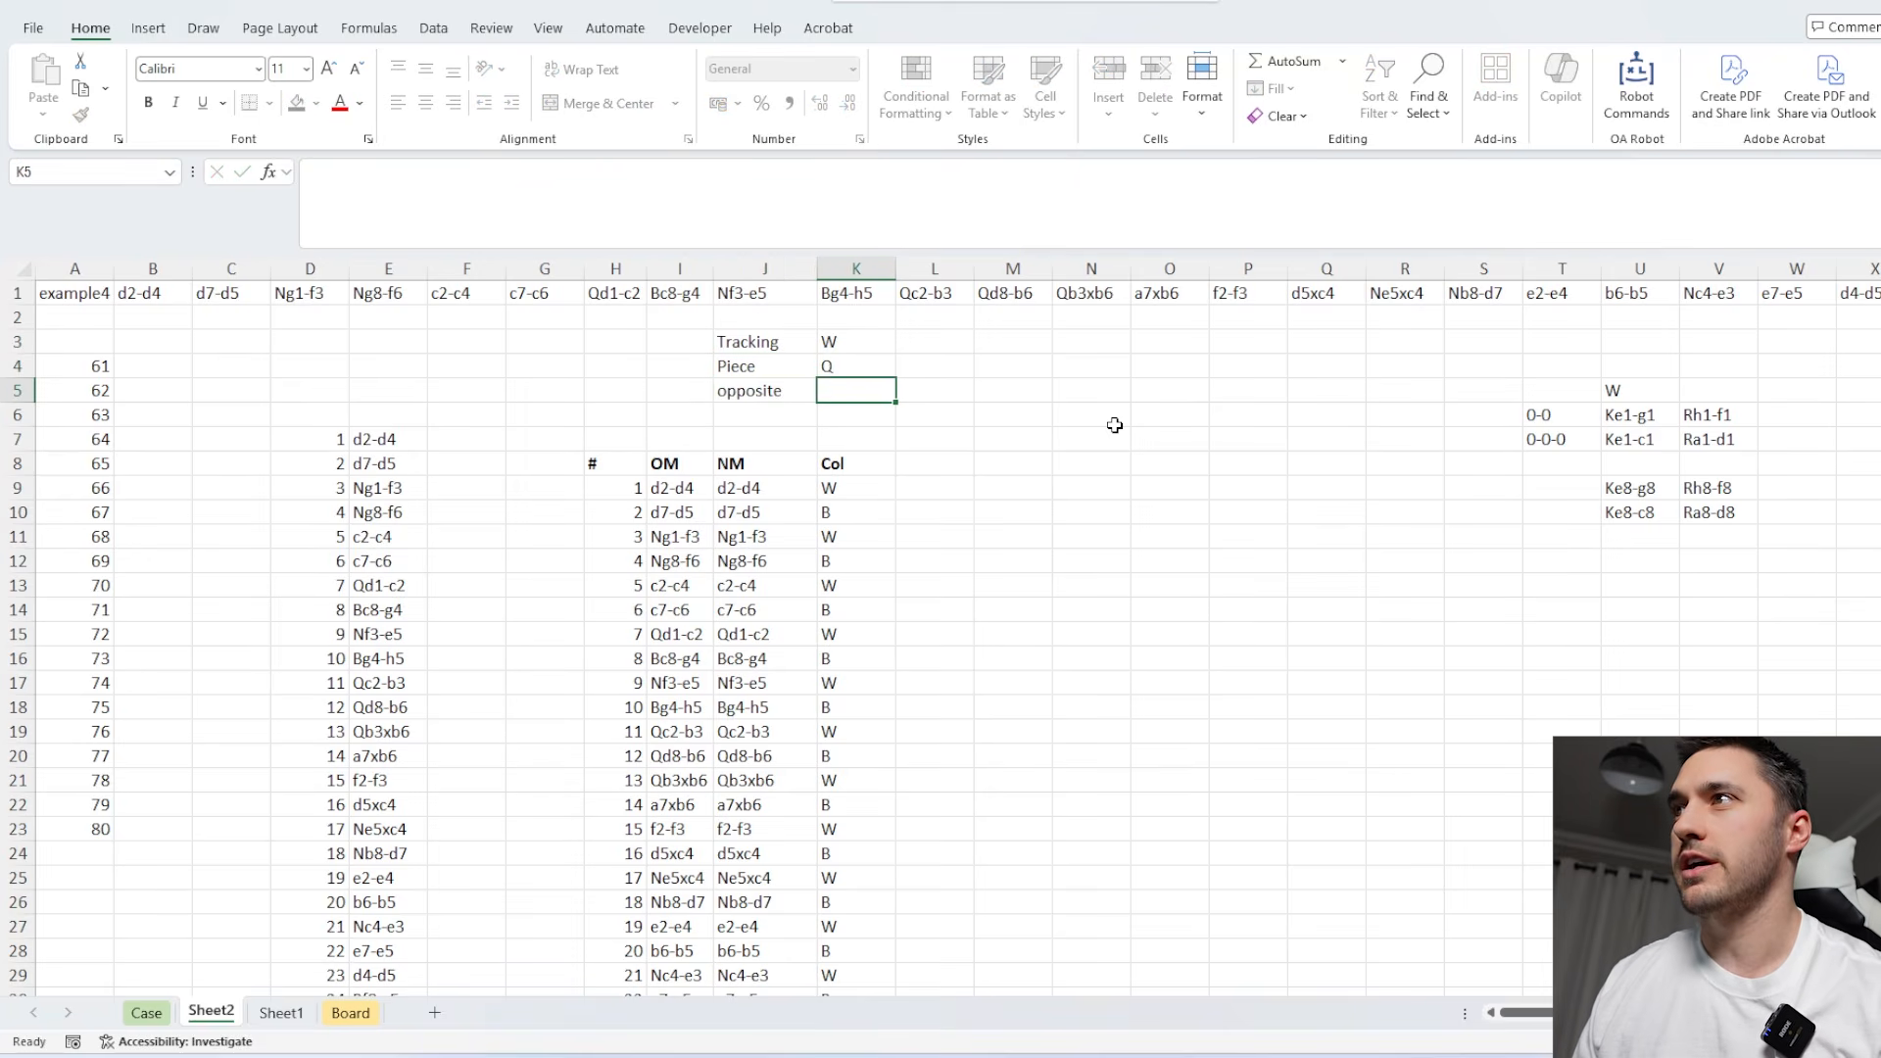
click(775, 390)
text(ca)
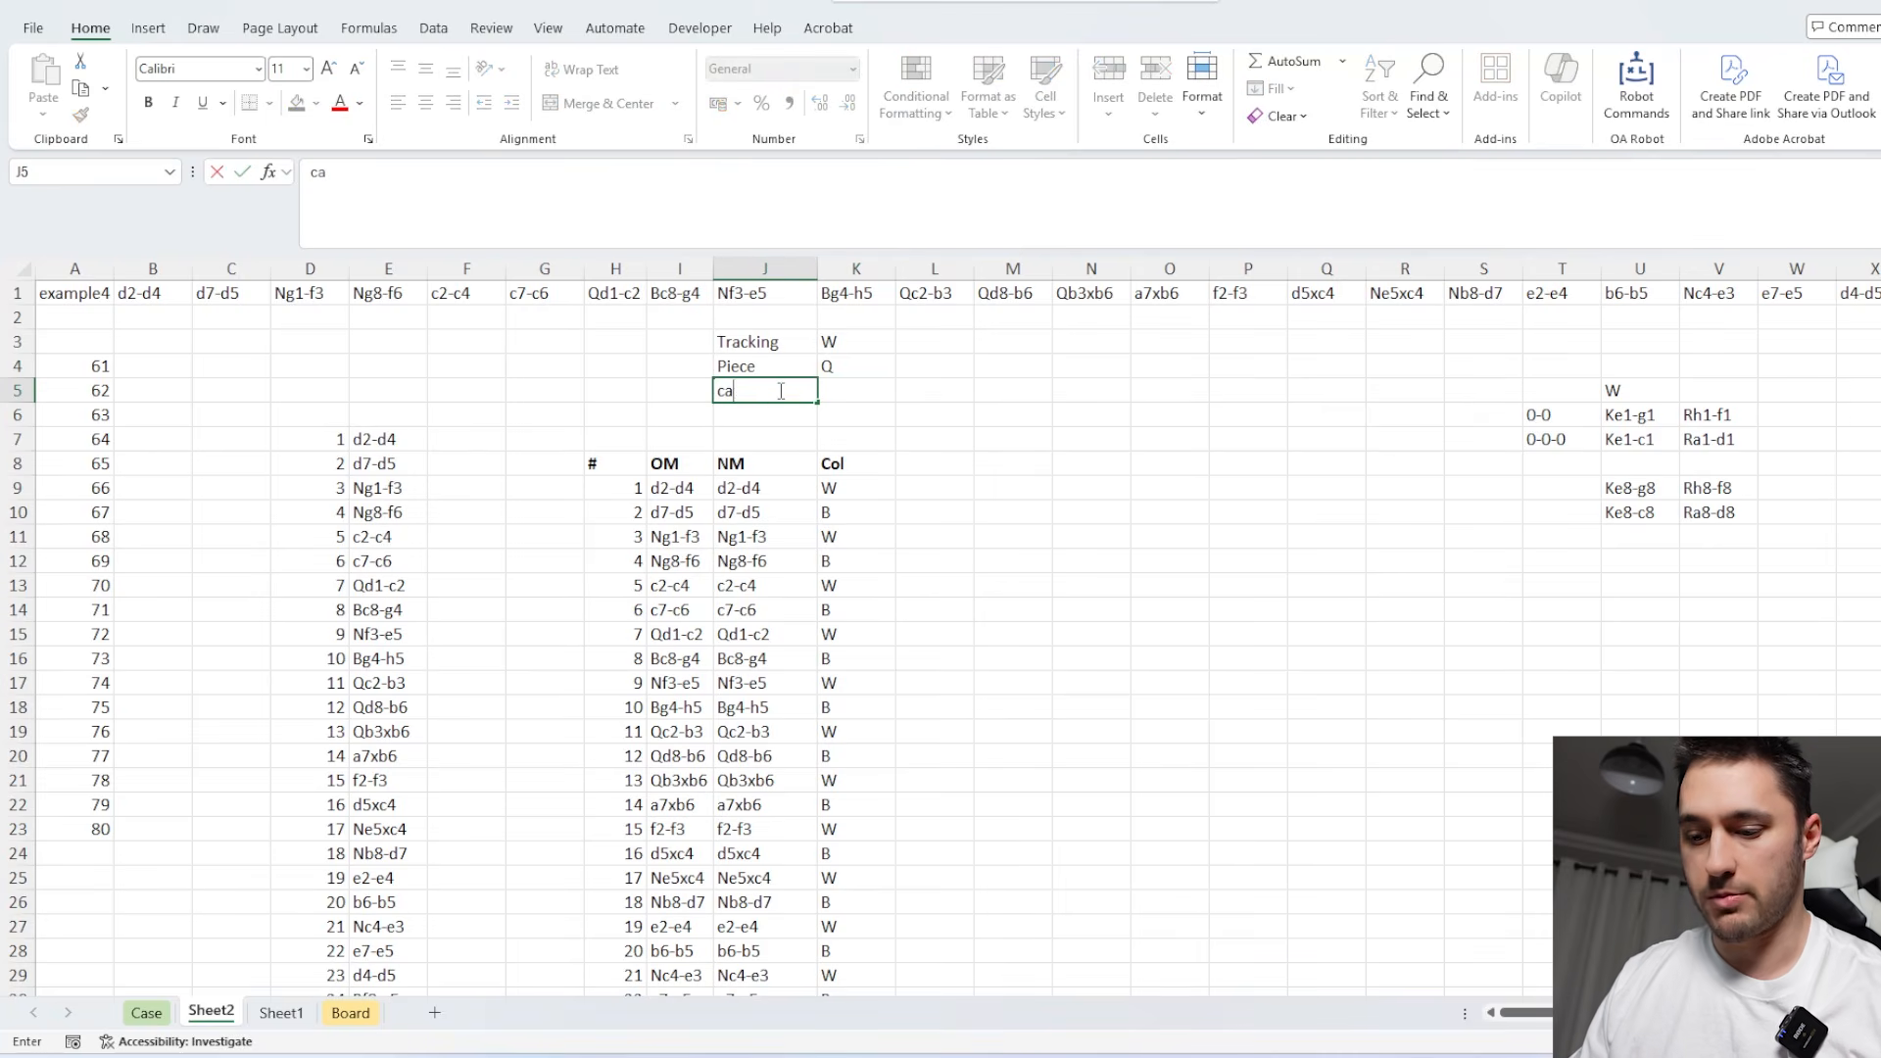
text(pturing)
key(Tab)
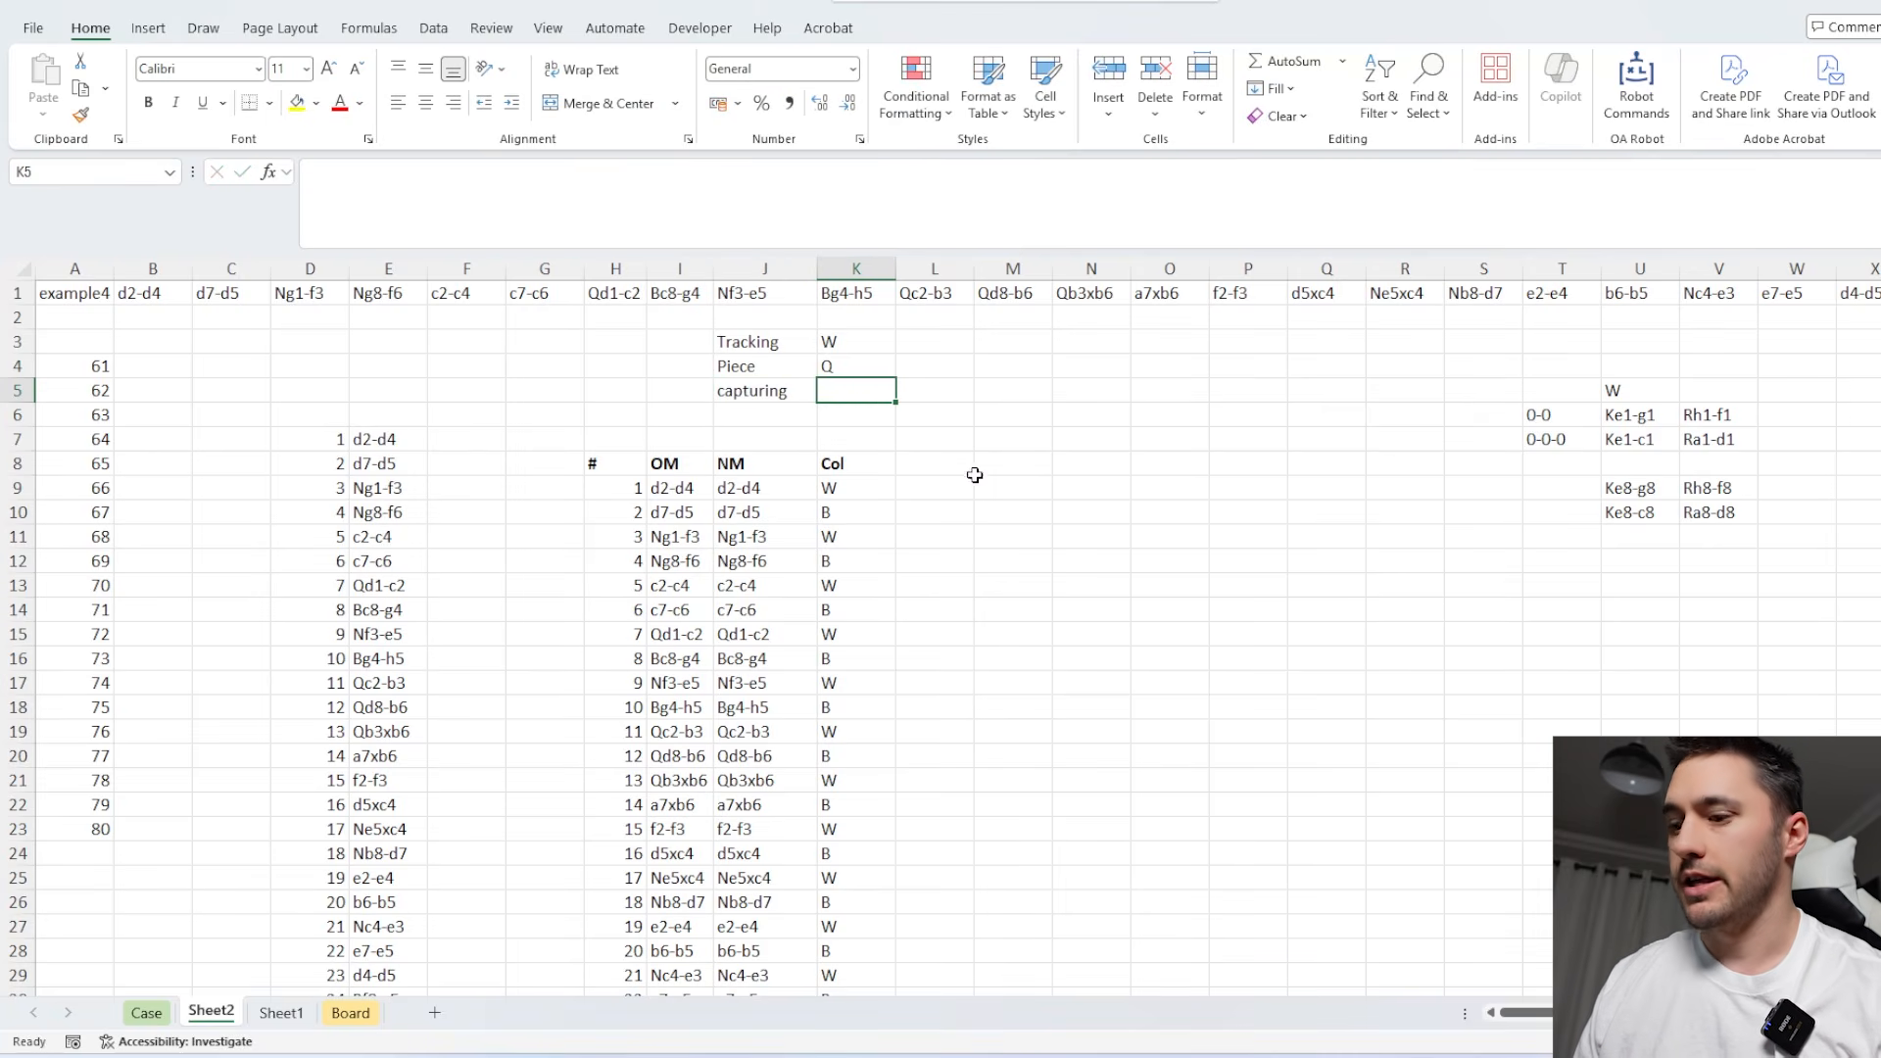
Derive the opposing colour in K5 with a SUBSTITUTE formula that removes K3's letter from "BW".
click(848, 341)
click(850, 391)
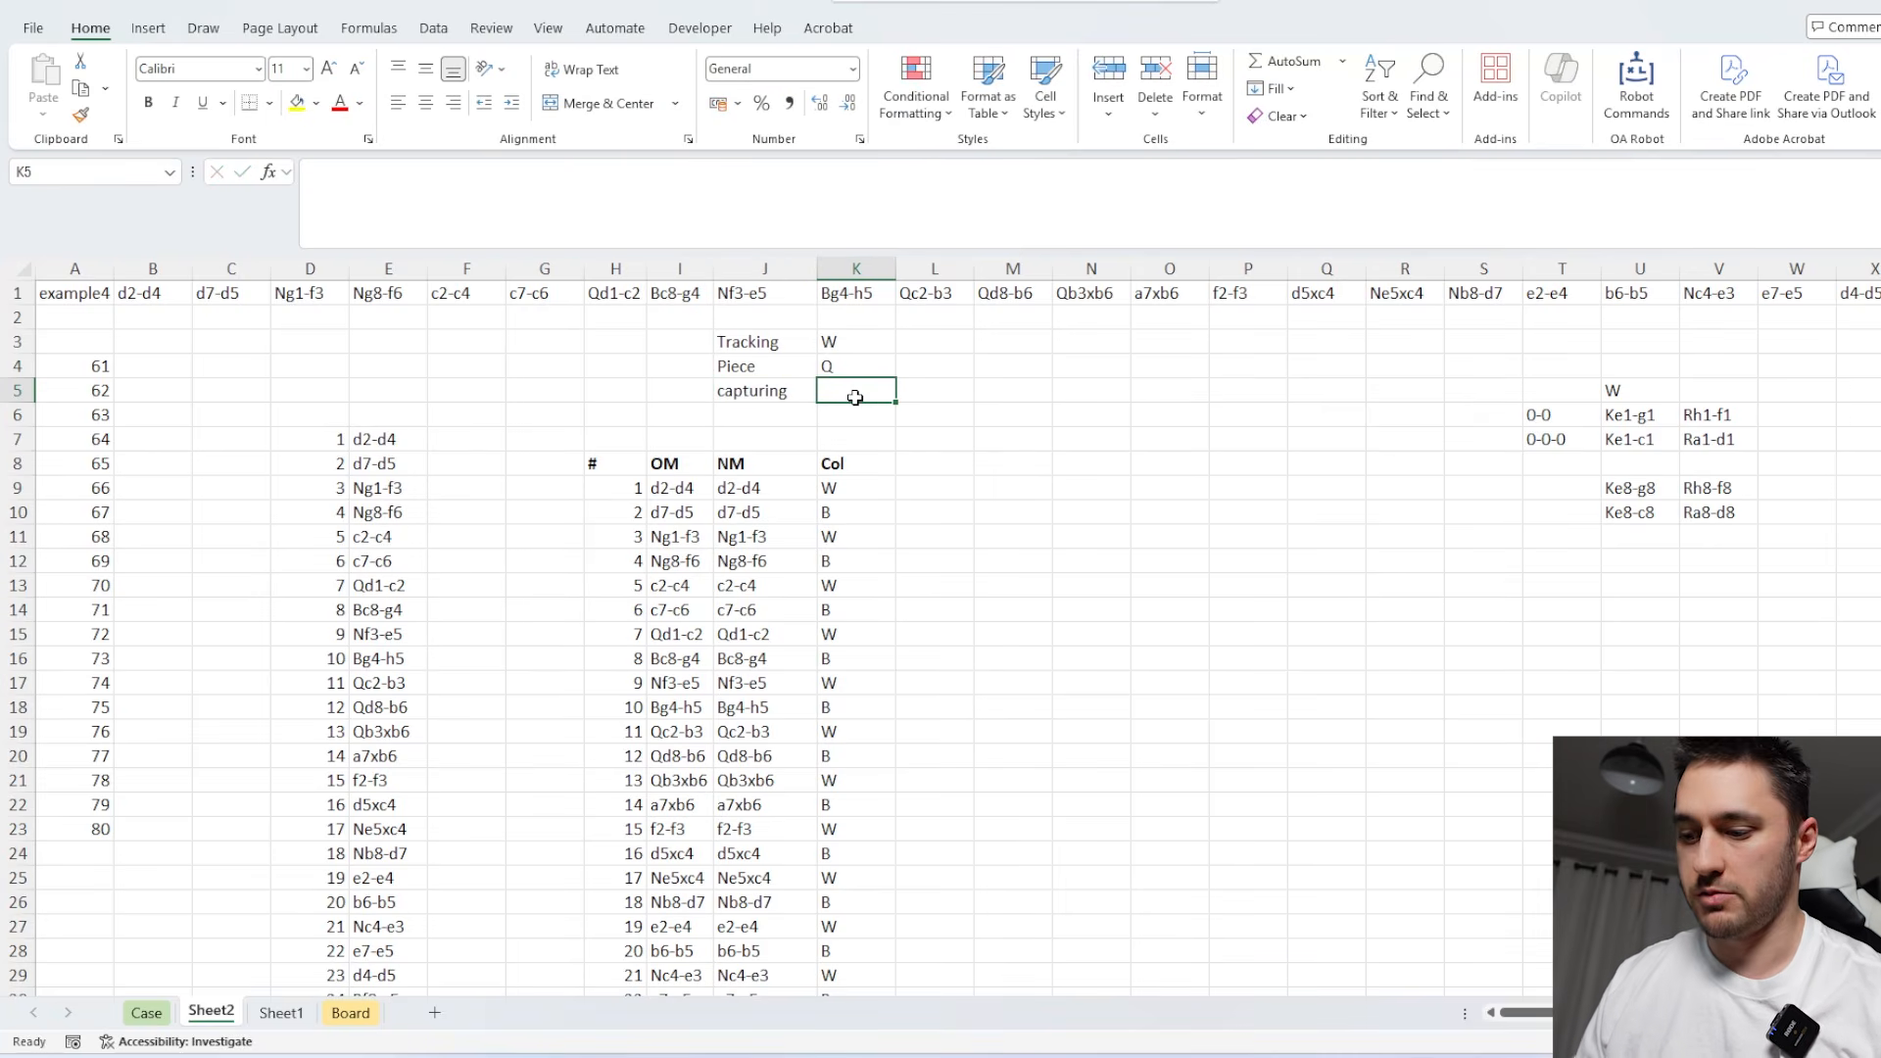
text(=sub)
key(Tab)
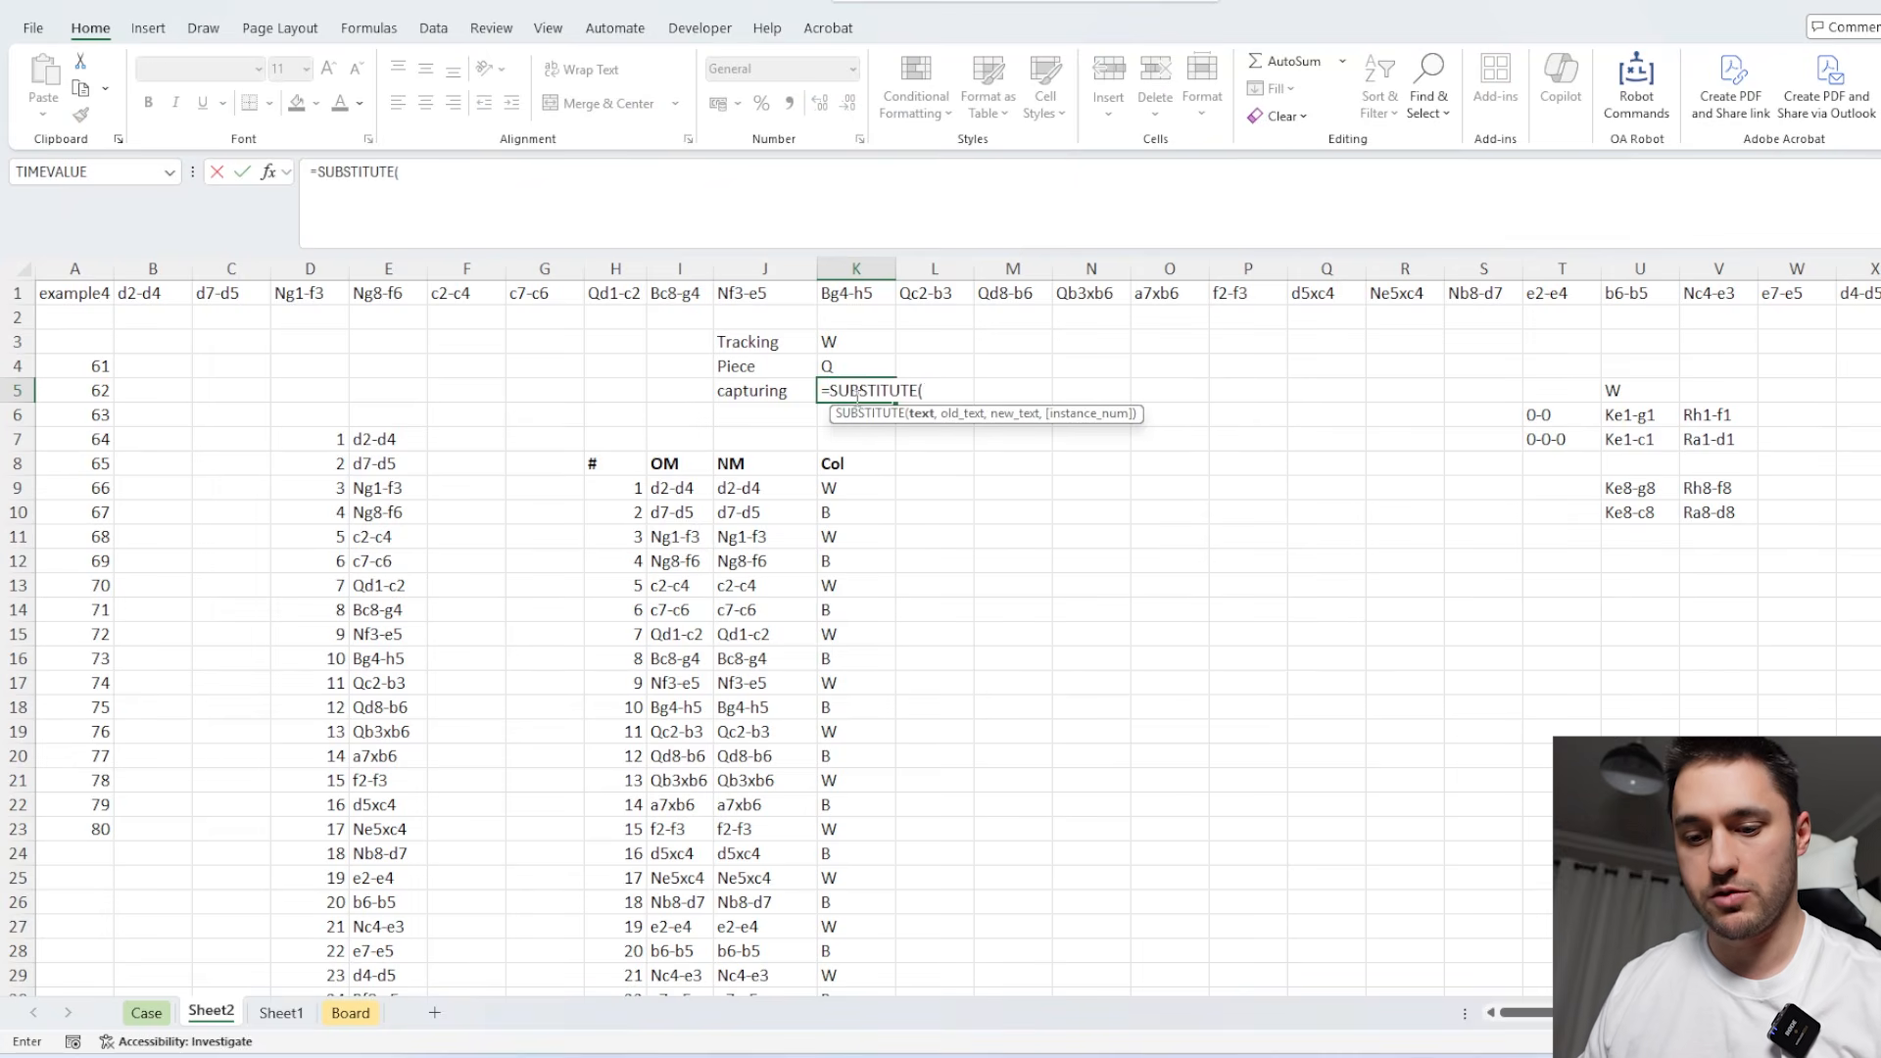
text("BW",)
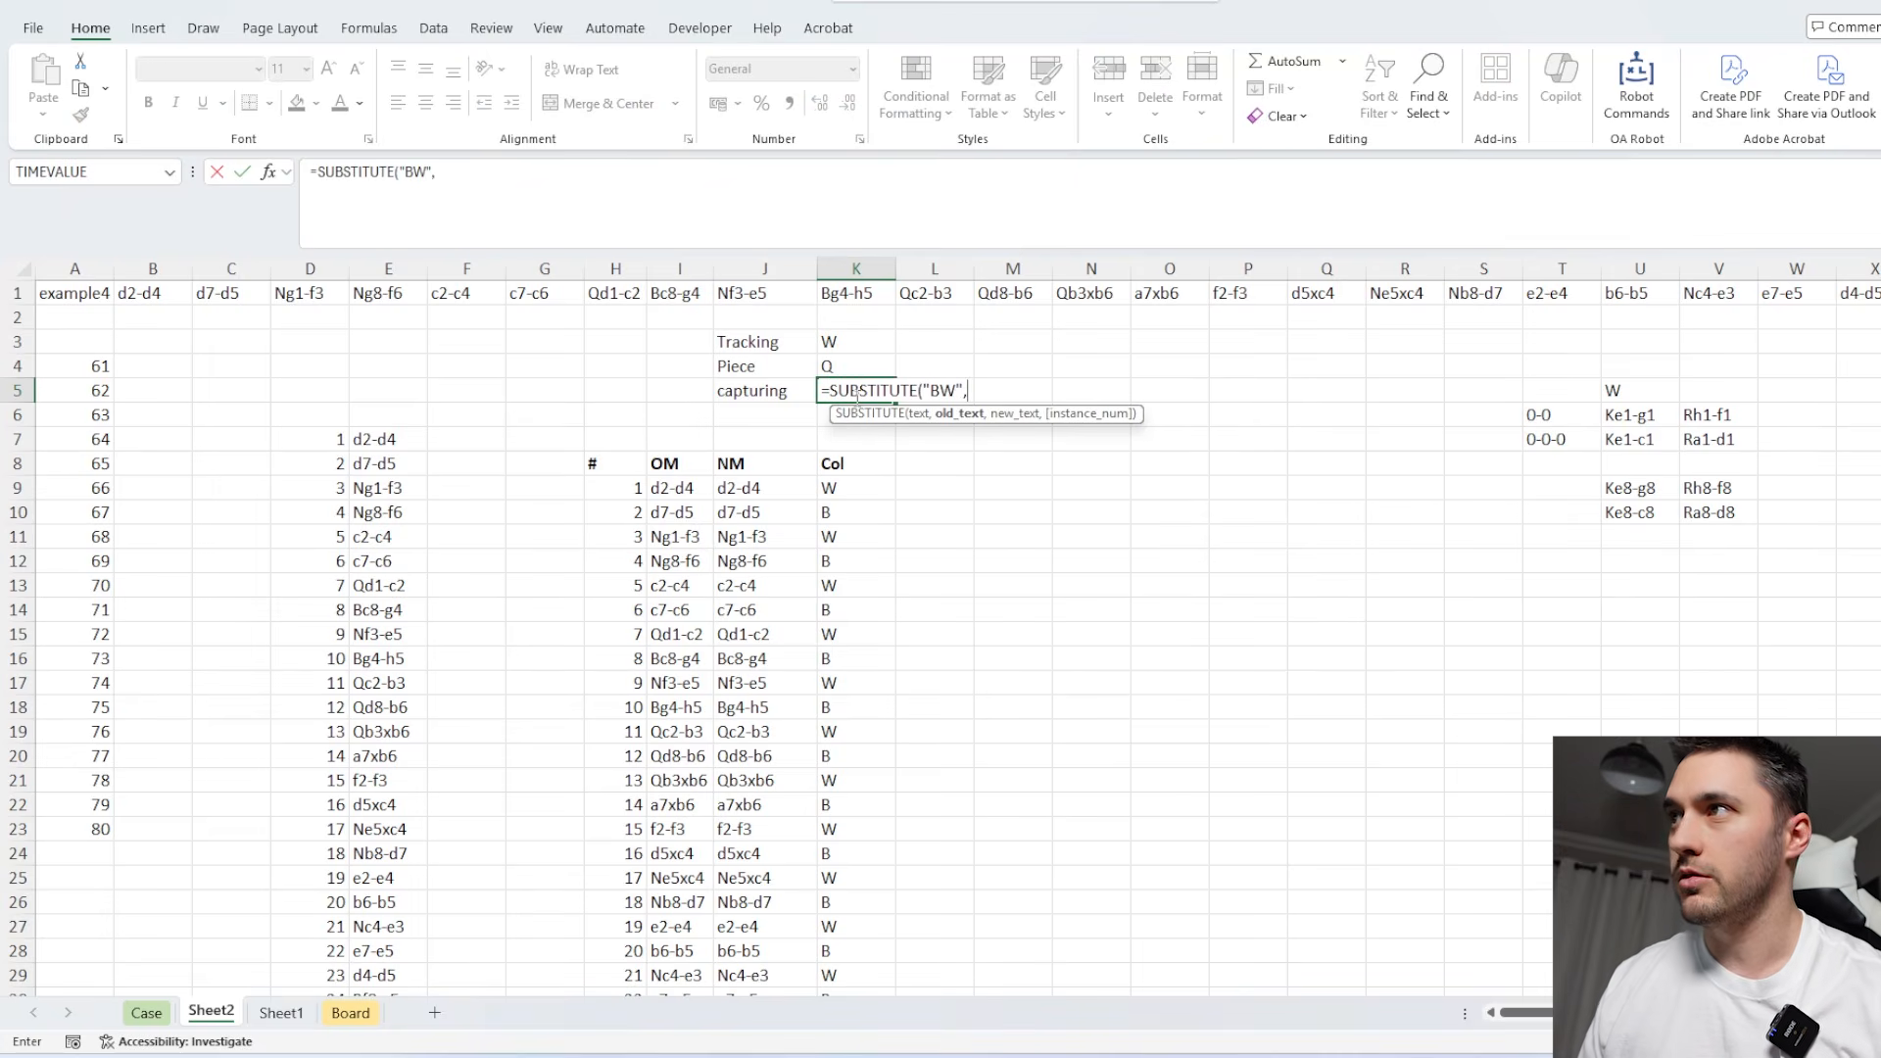
click(863, 341)
text(,"")
key(Return)
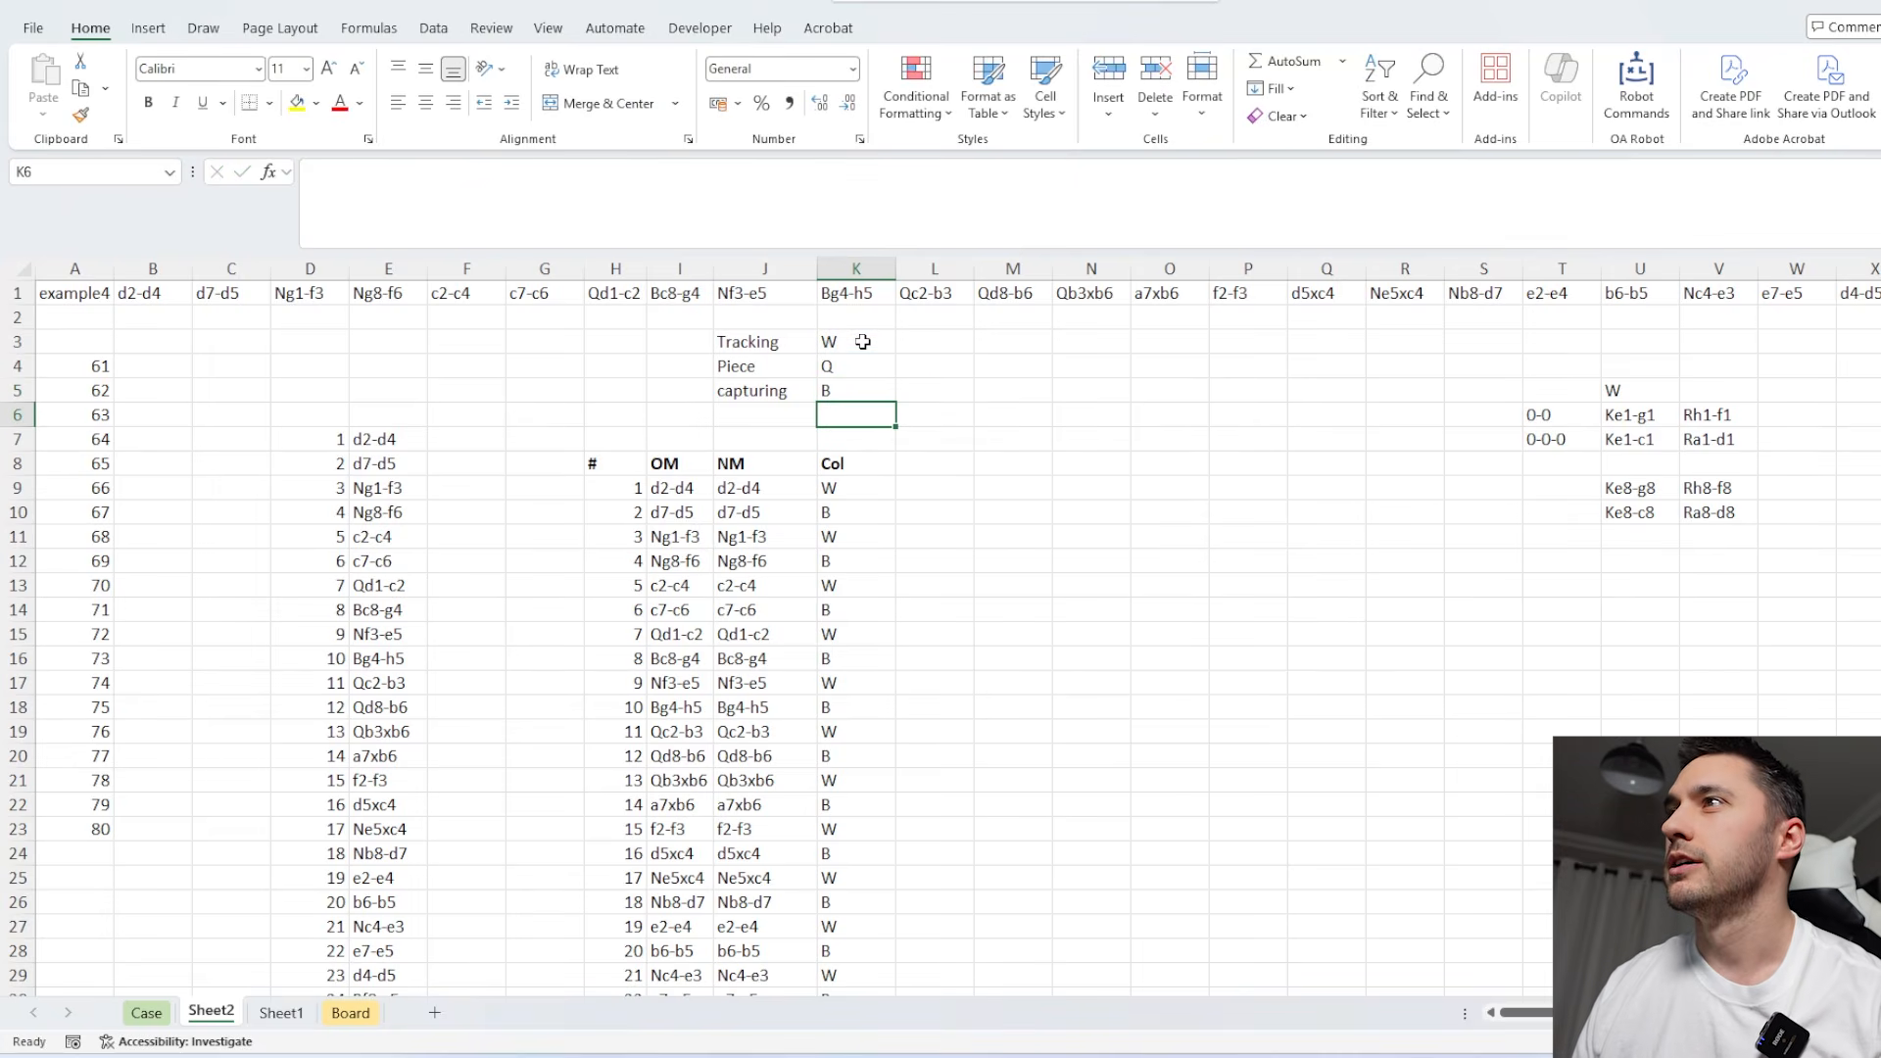
Set the tracking colour in K3 to B.
click(853, 342)
text(B)
click(1080, 446)
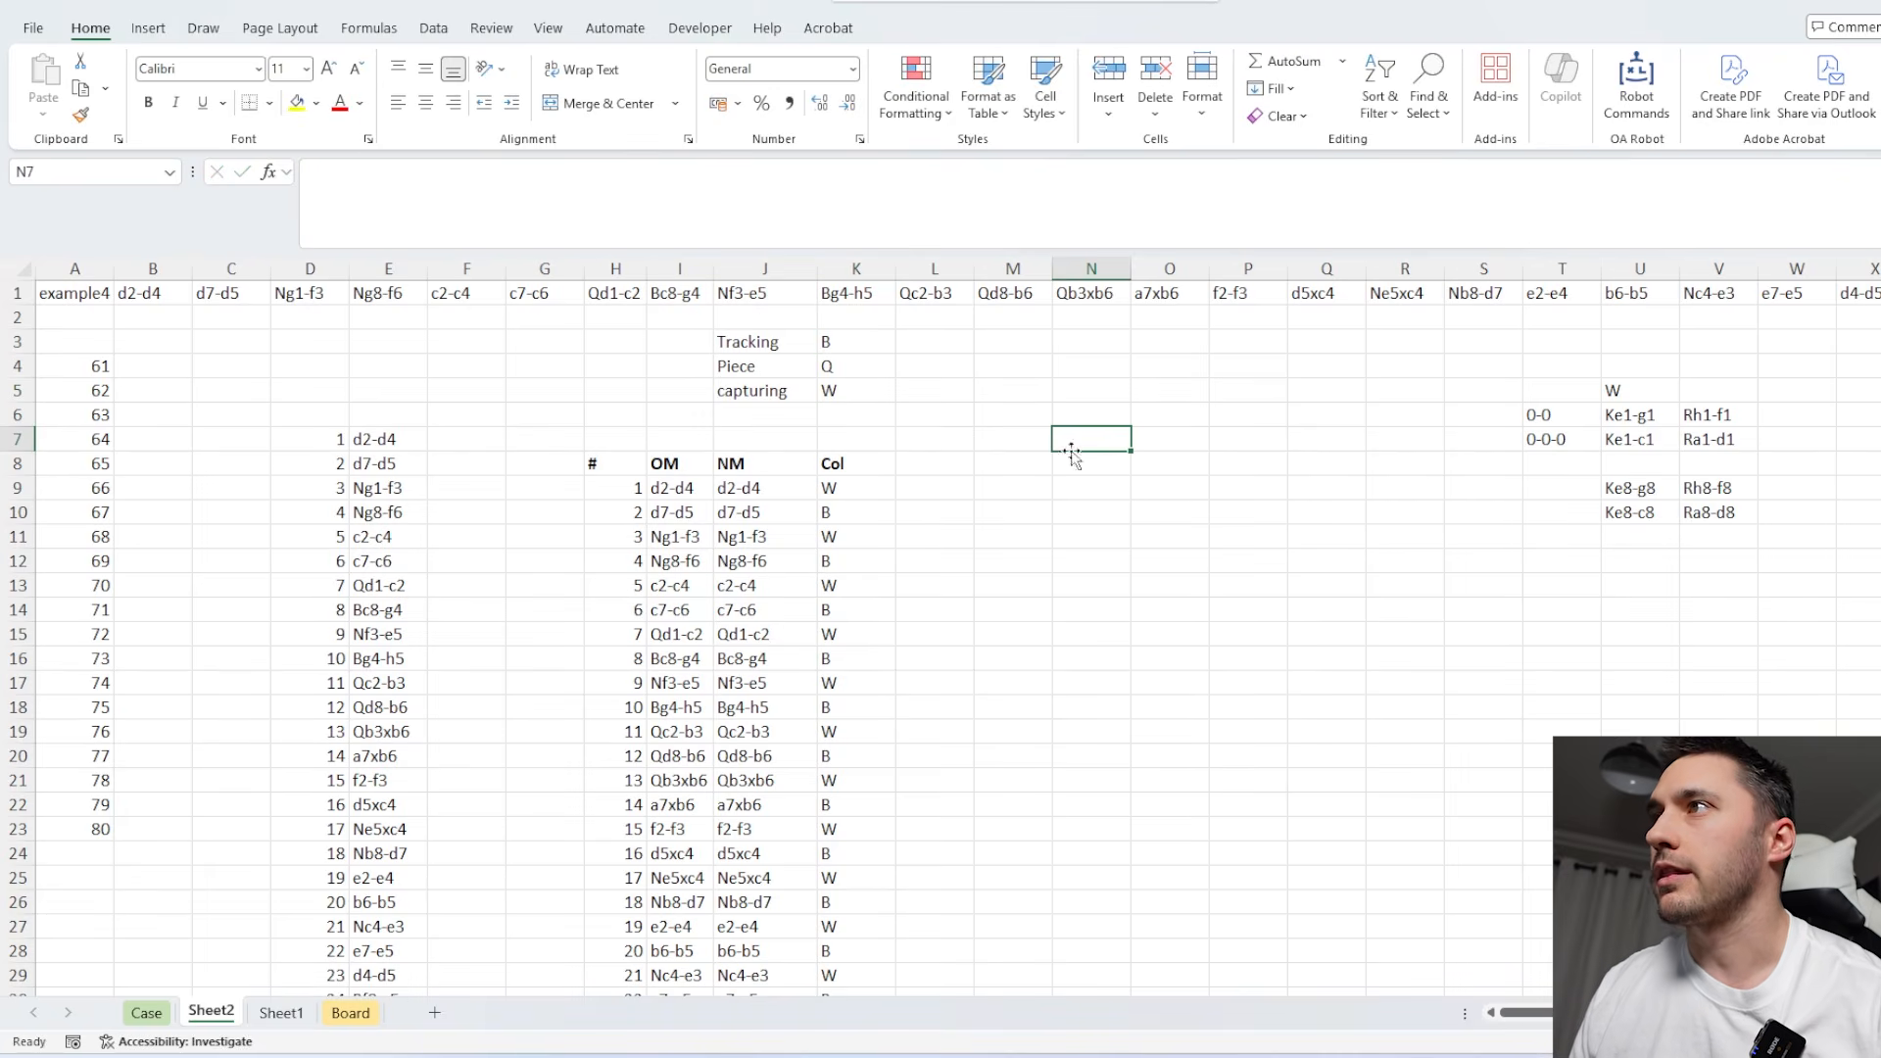
Fill cell M5 with a light orange shade.
ctrl+scroll(993, 432, up, 1)
ctrl+scroll(999, 434, down, 1)
scroll(979, 470, up, 1)
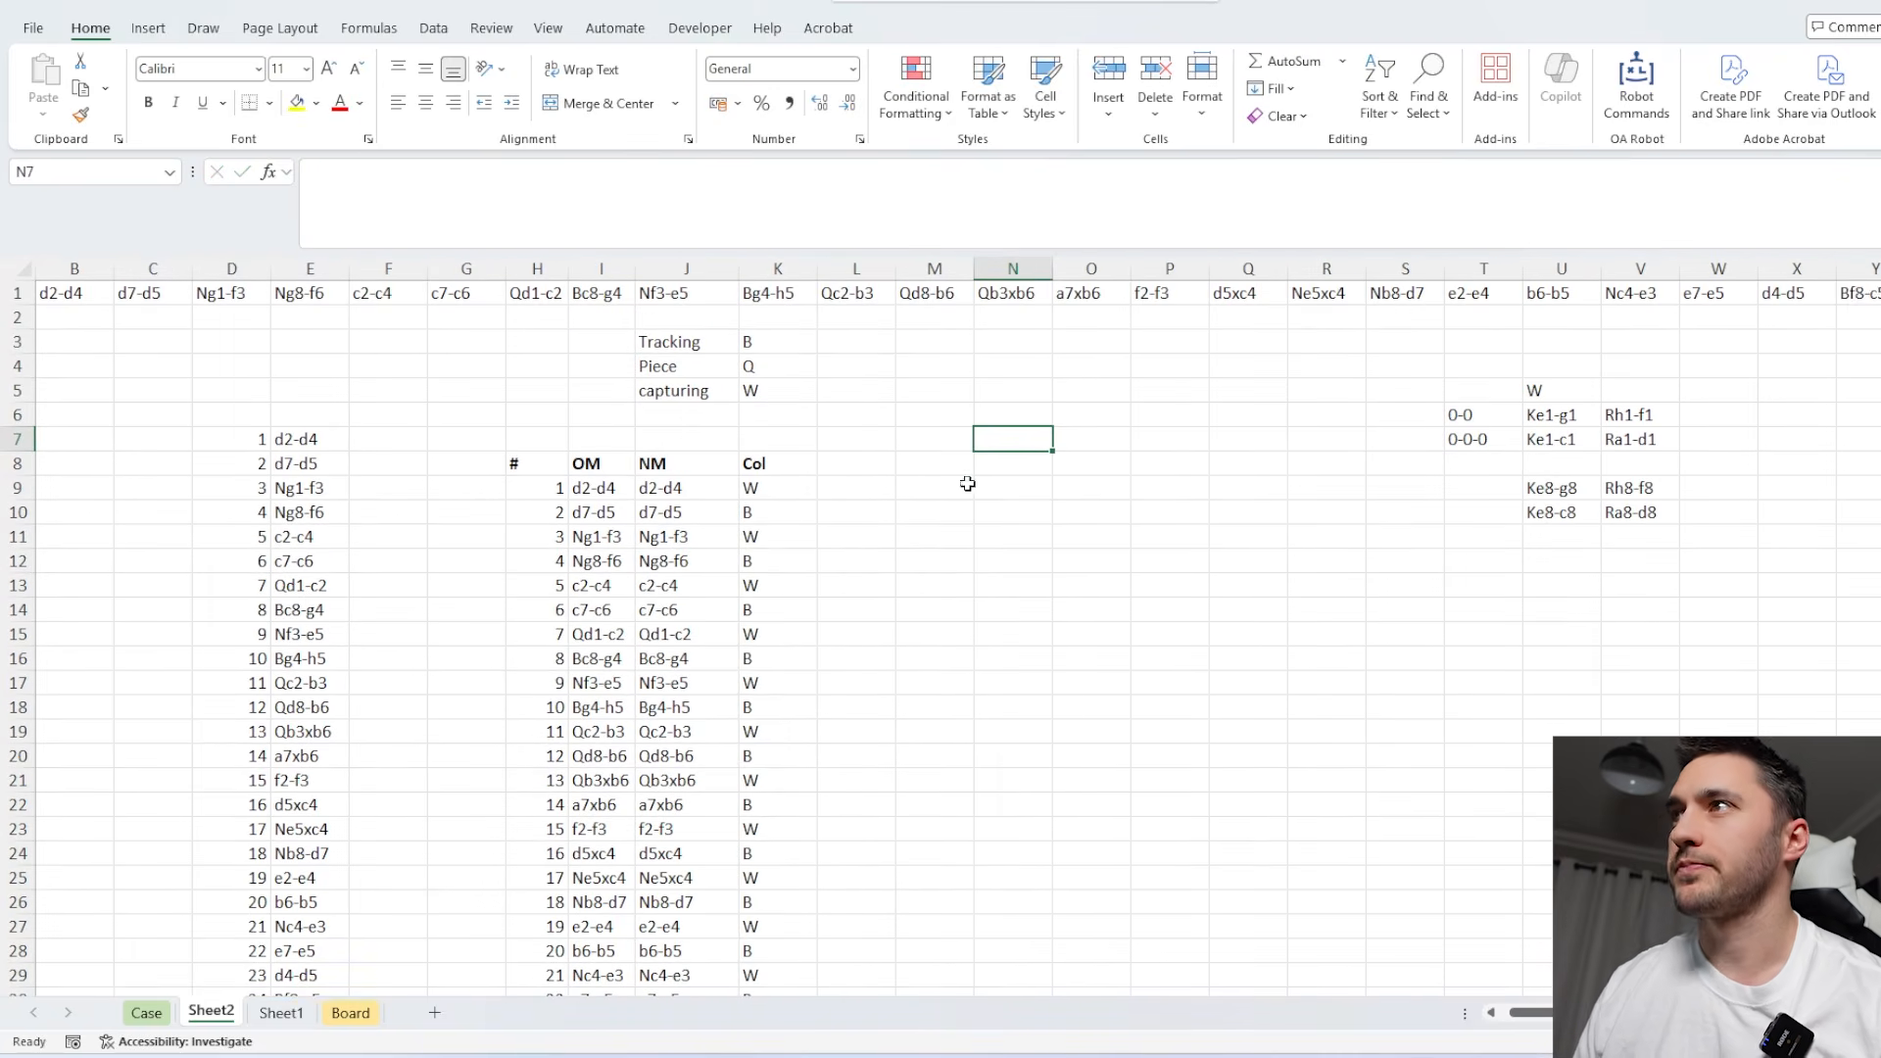
scroll(966, 481, left, 1)
click(1009, 392)
click(318, 103)
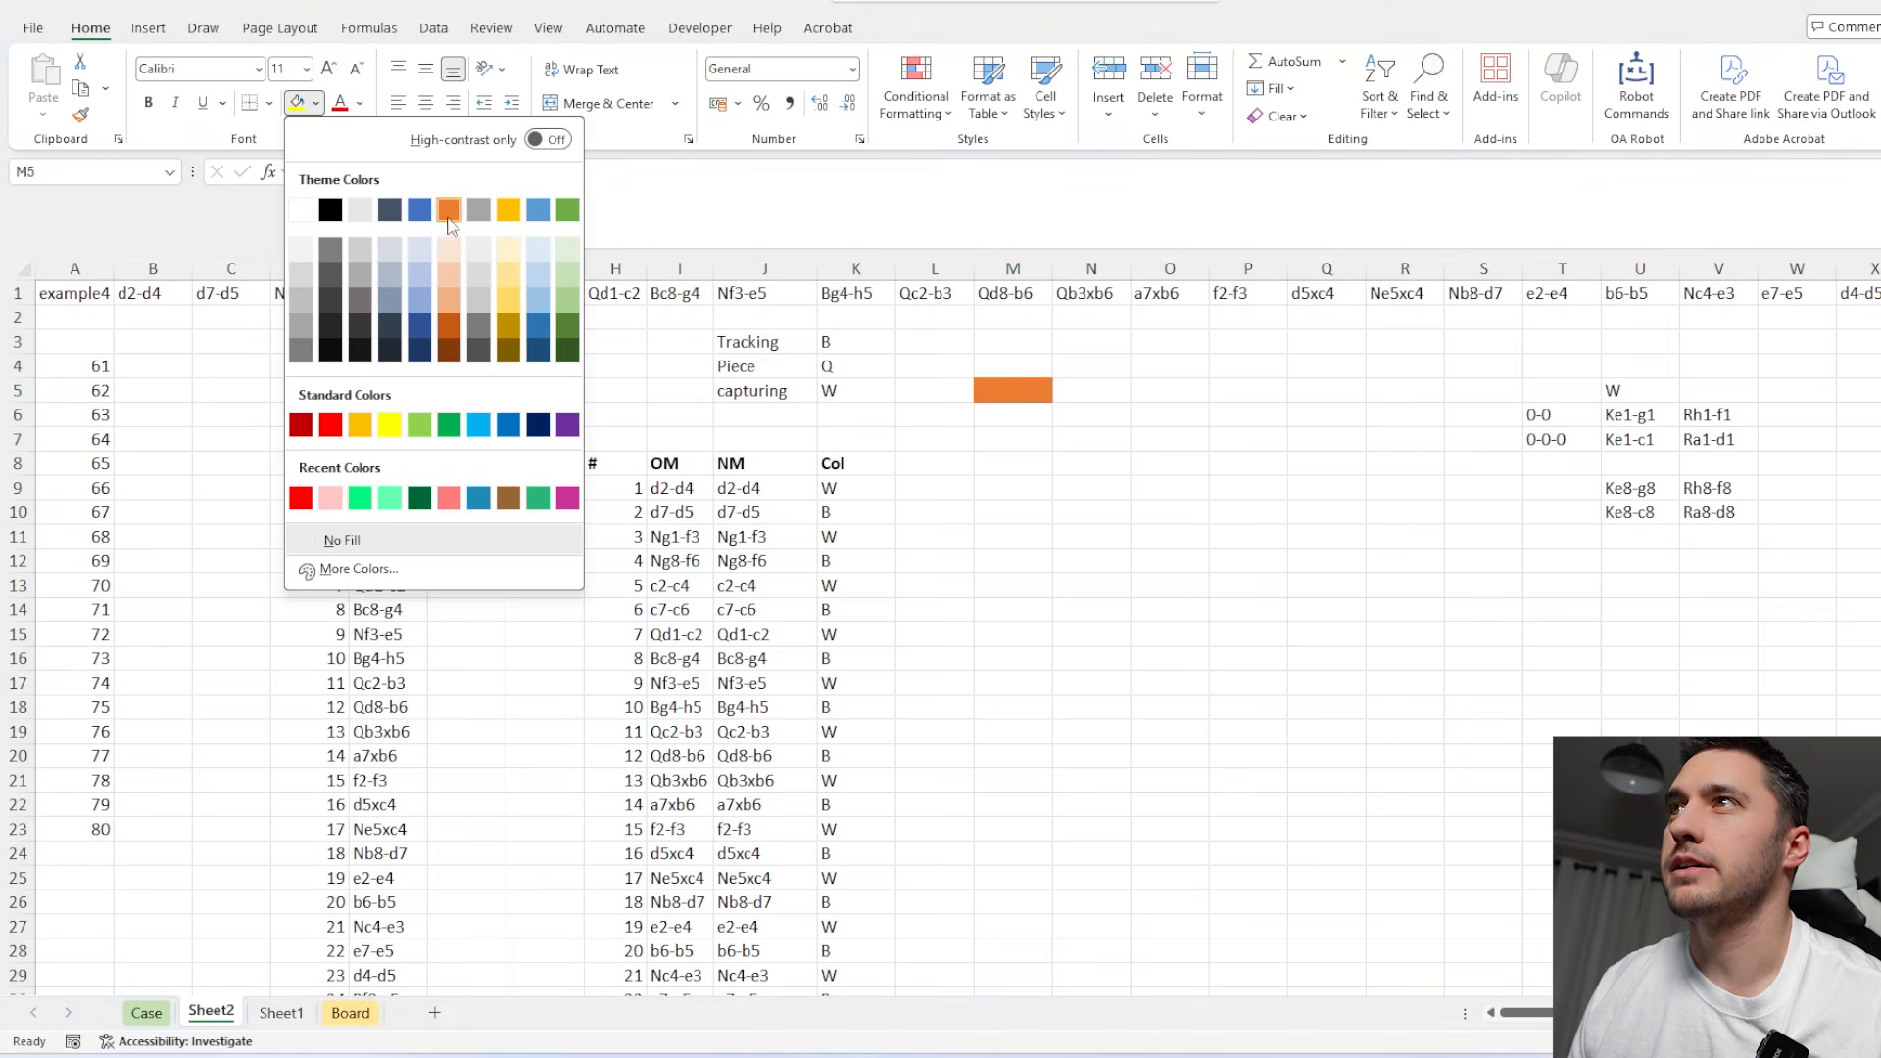
click(447, 264)
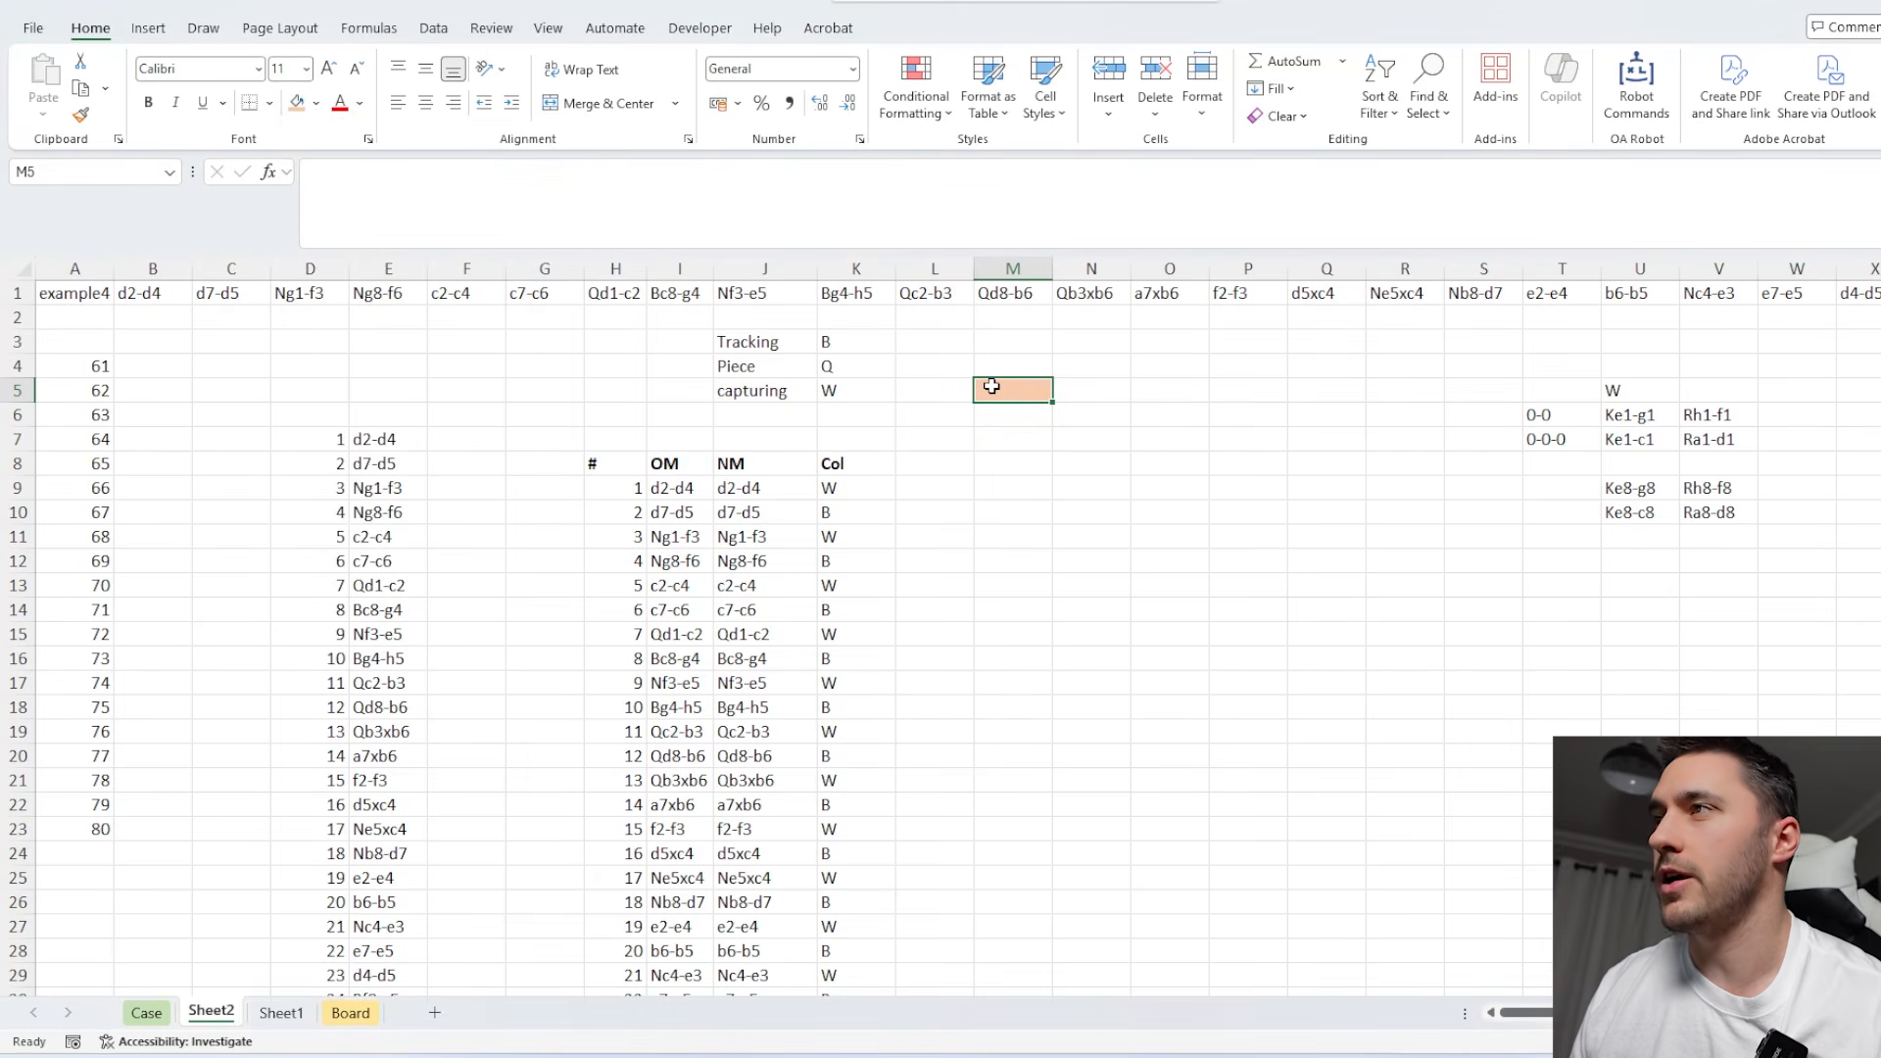
Build the tracked piece's code in M5 by joining colour and piece with =K3&K4.
text(=)
click(848, 341)
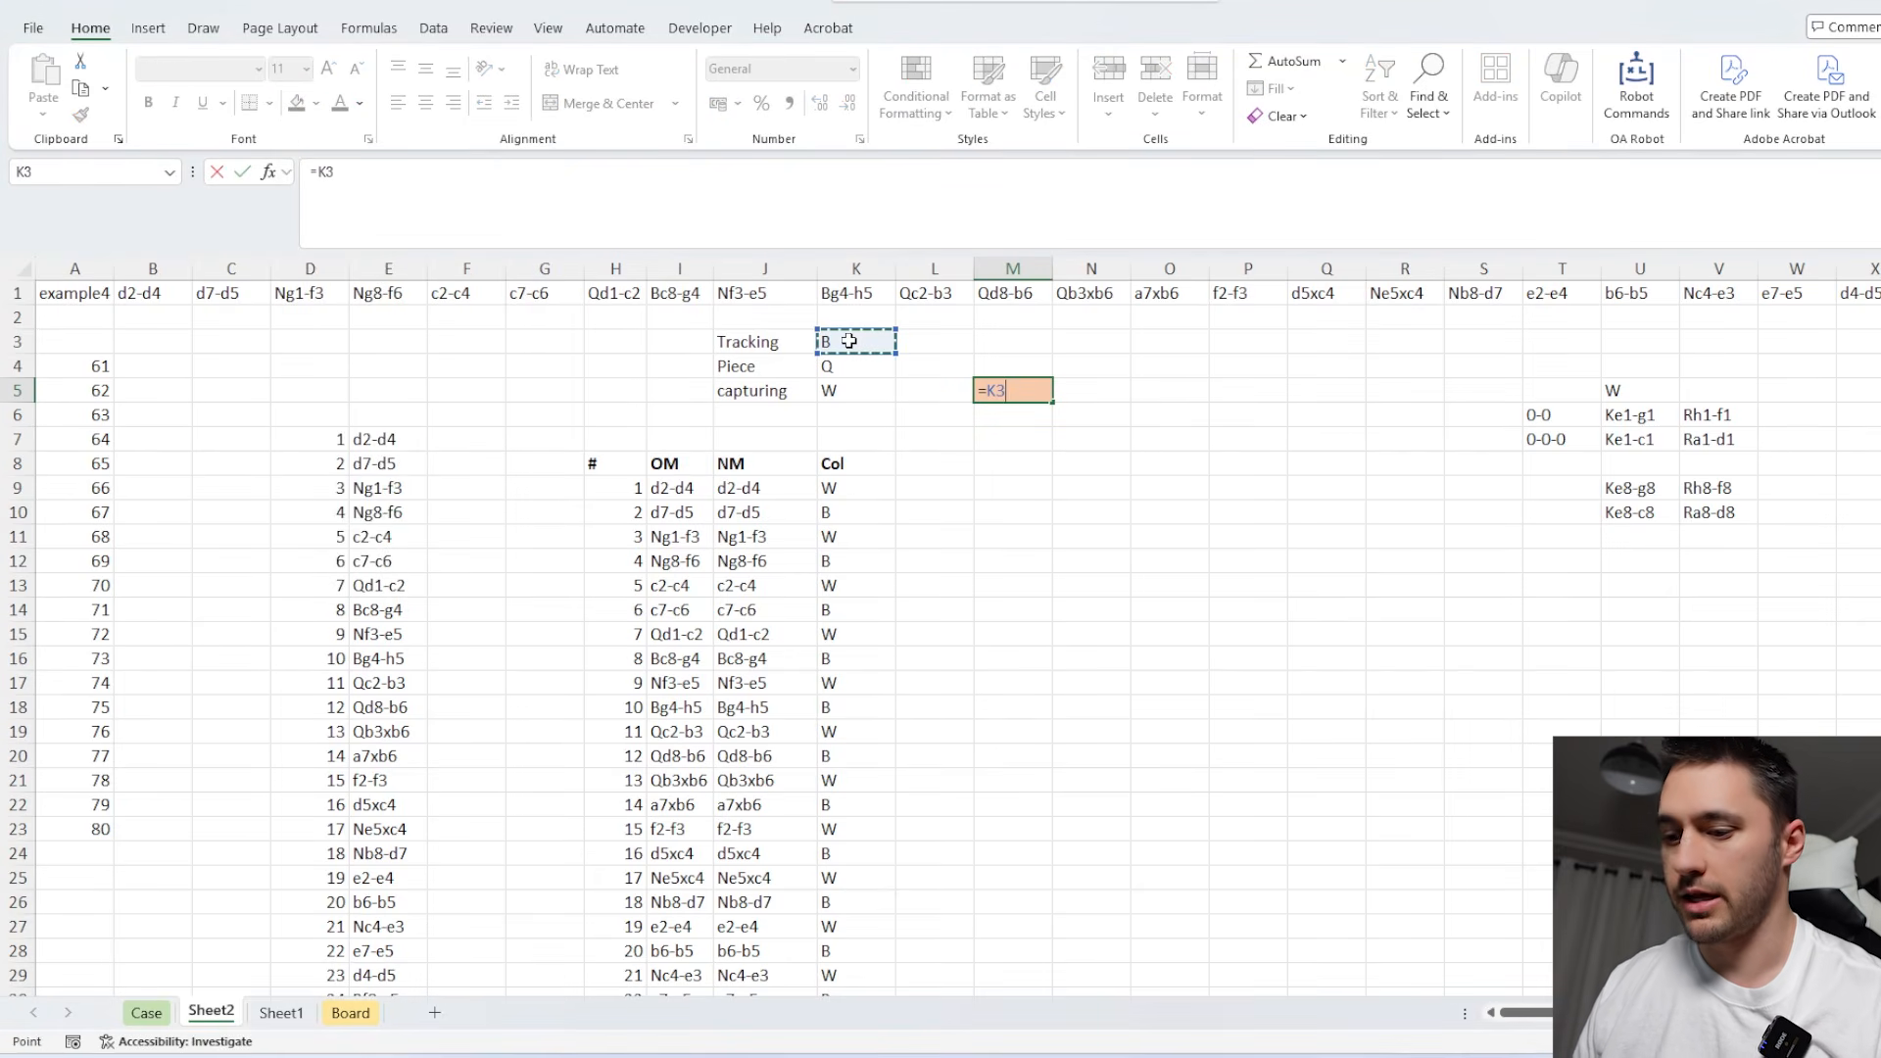
text(&)
click(849, 366)
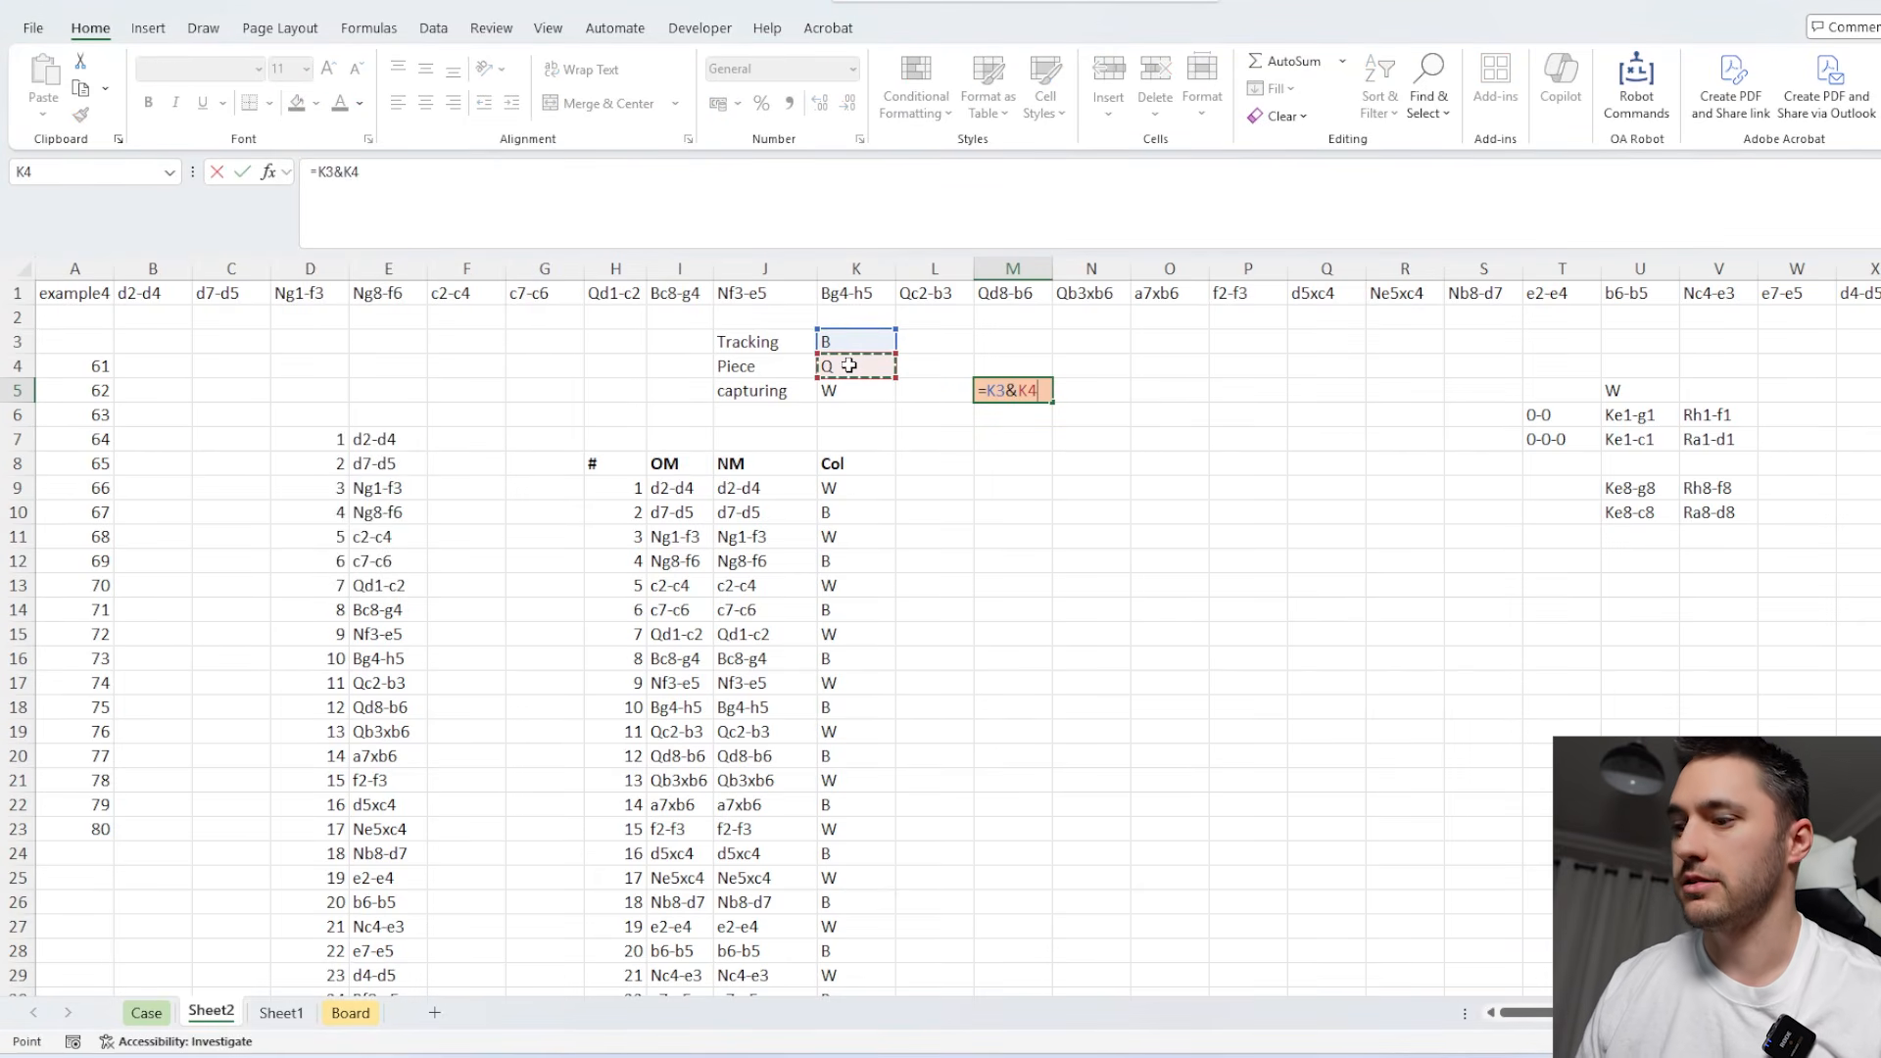
key(Return)
click(978, 389)
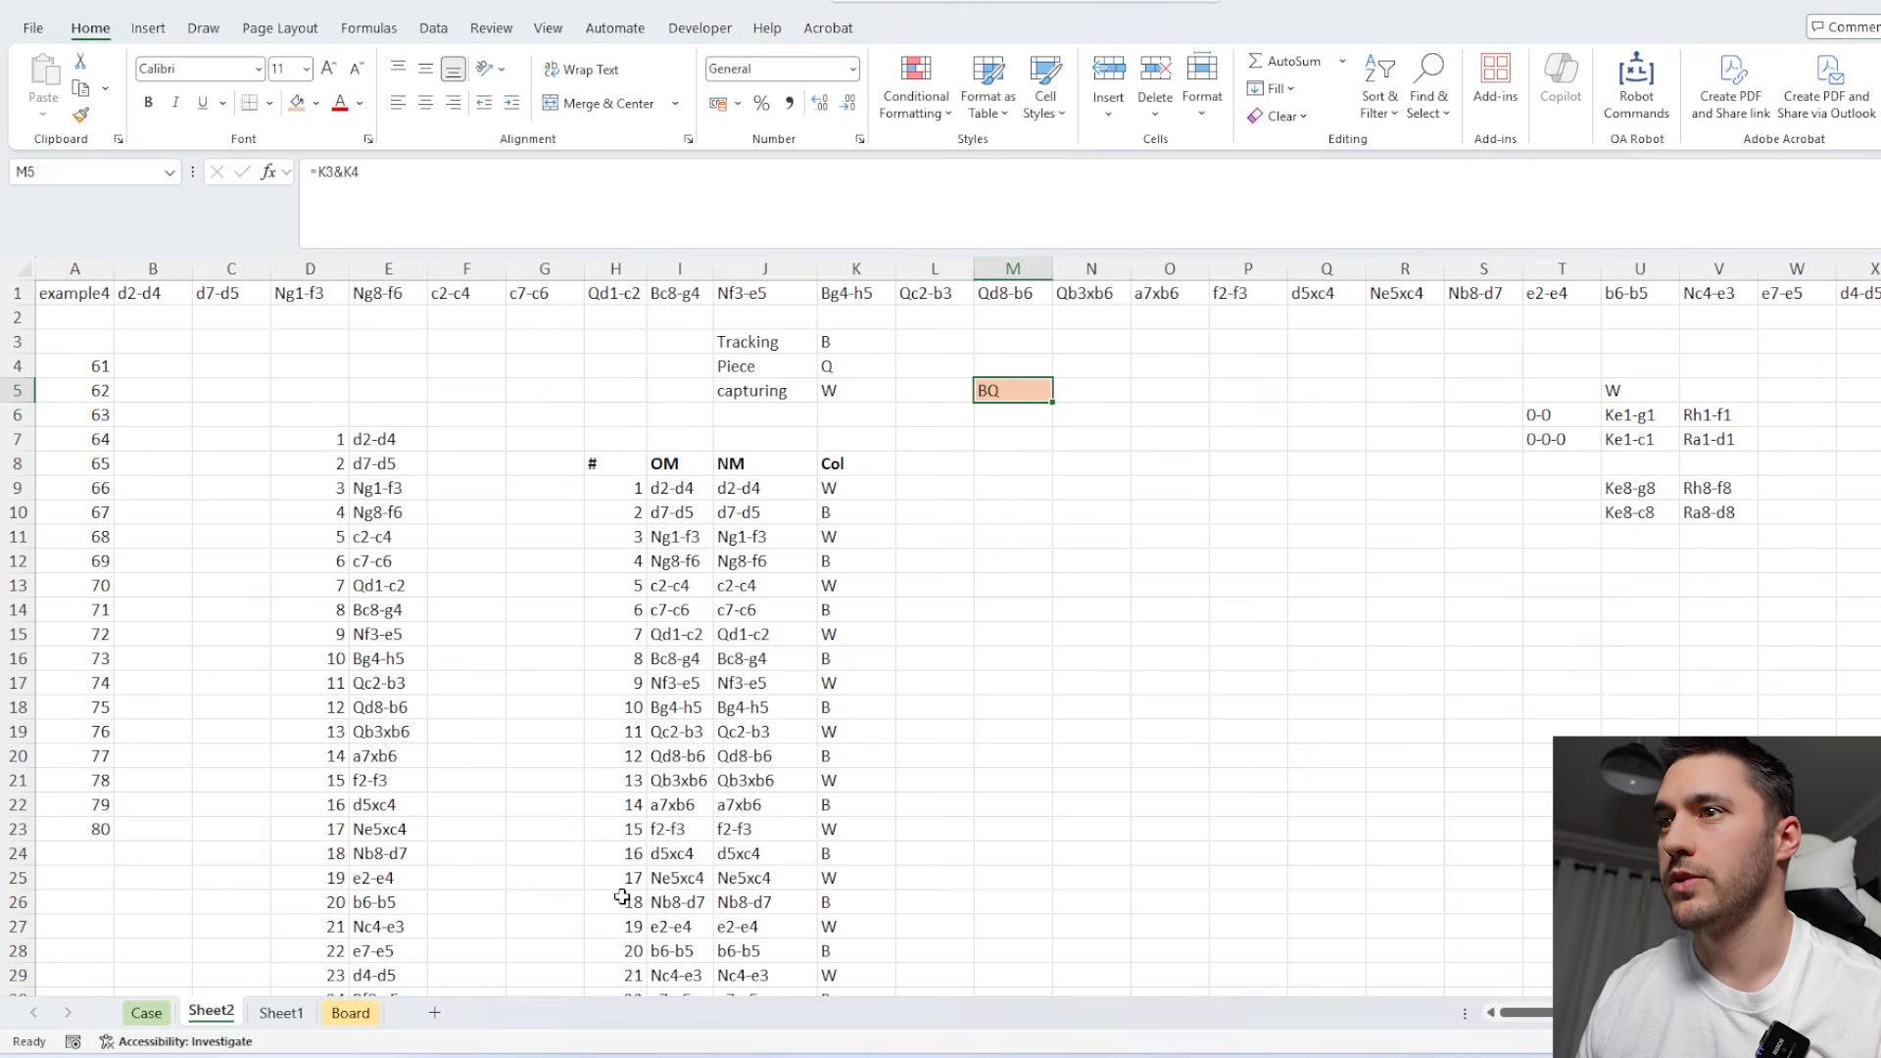
Examine the Board sheet's list of squares and matching piece codes starting at V18:W18, and return to Sheet2.
click(350, 1013)
scroll(1216, 608, down, 4)
scroll(1216, 607, up, 3)
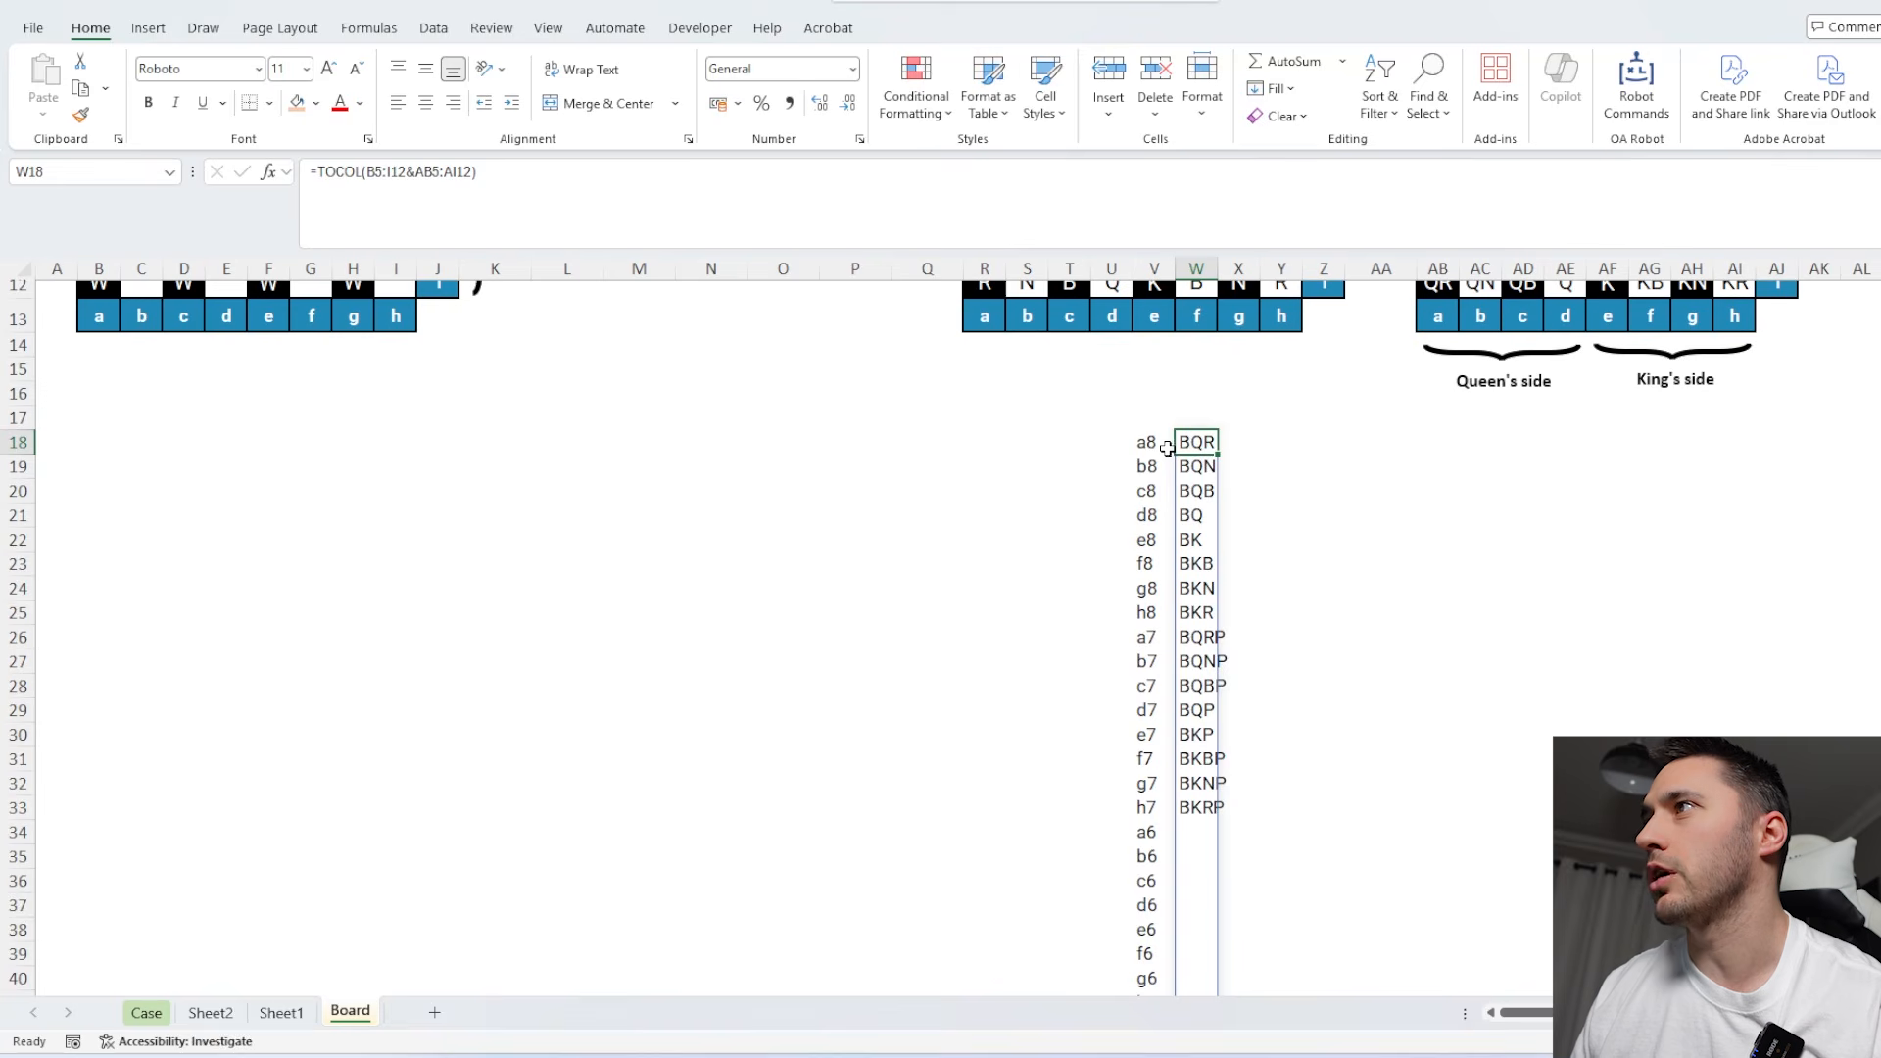
drag(1151, 442, 1167, 797)
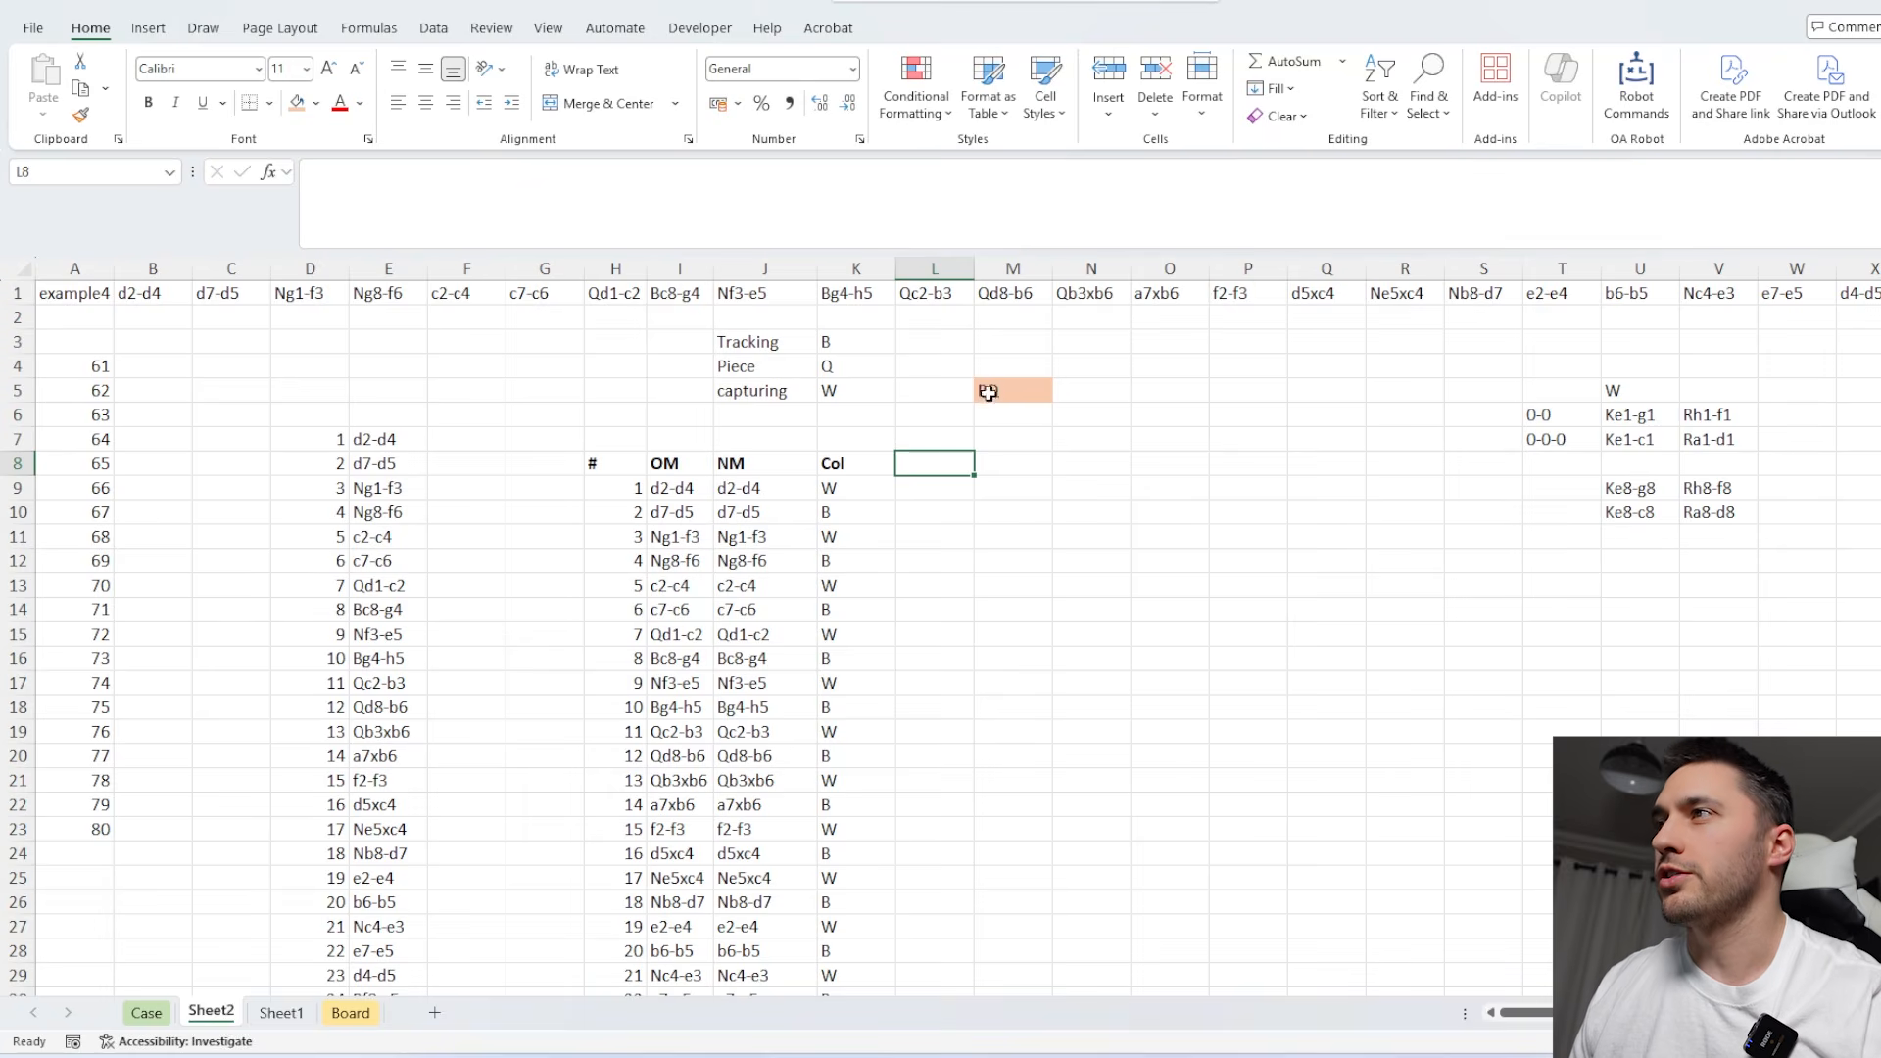
click(988, 392)
click(929, 460)
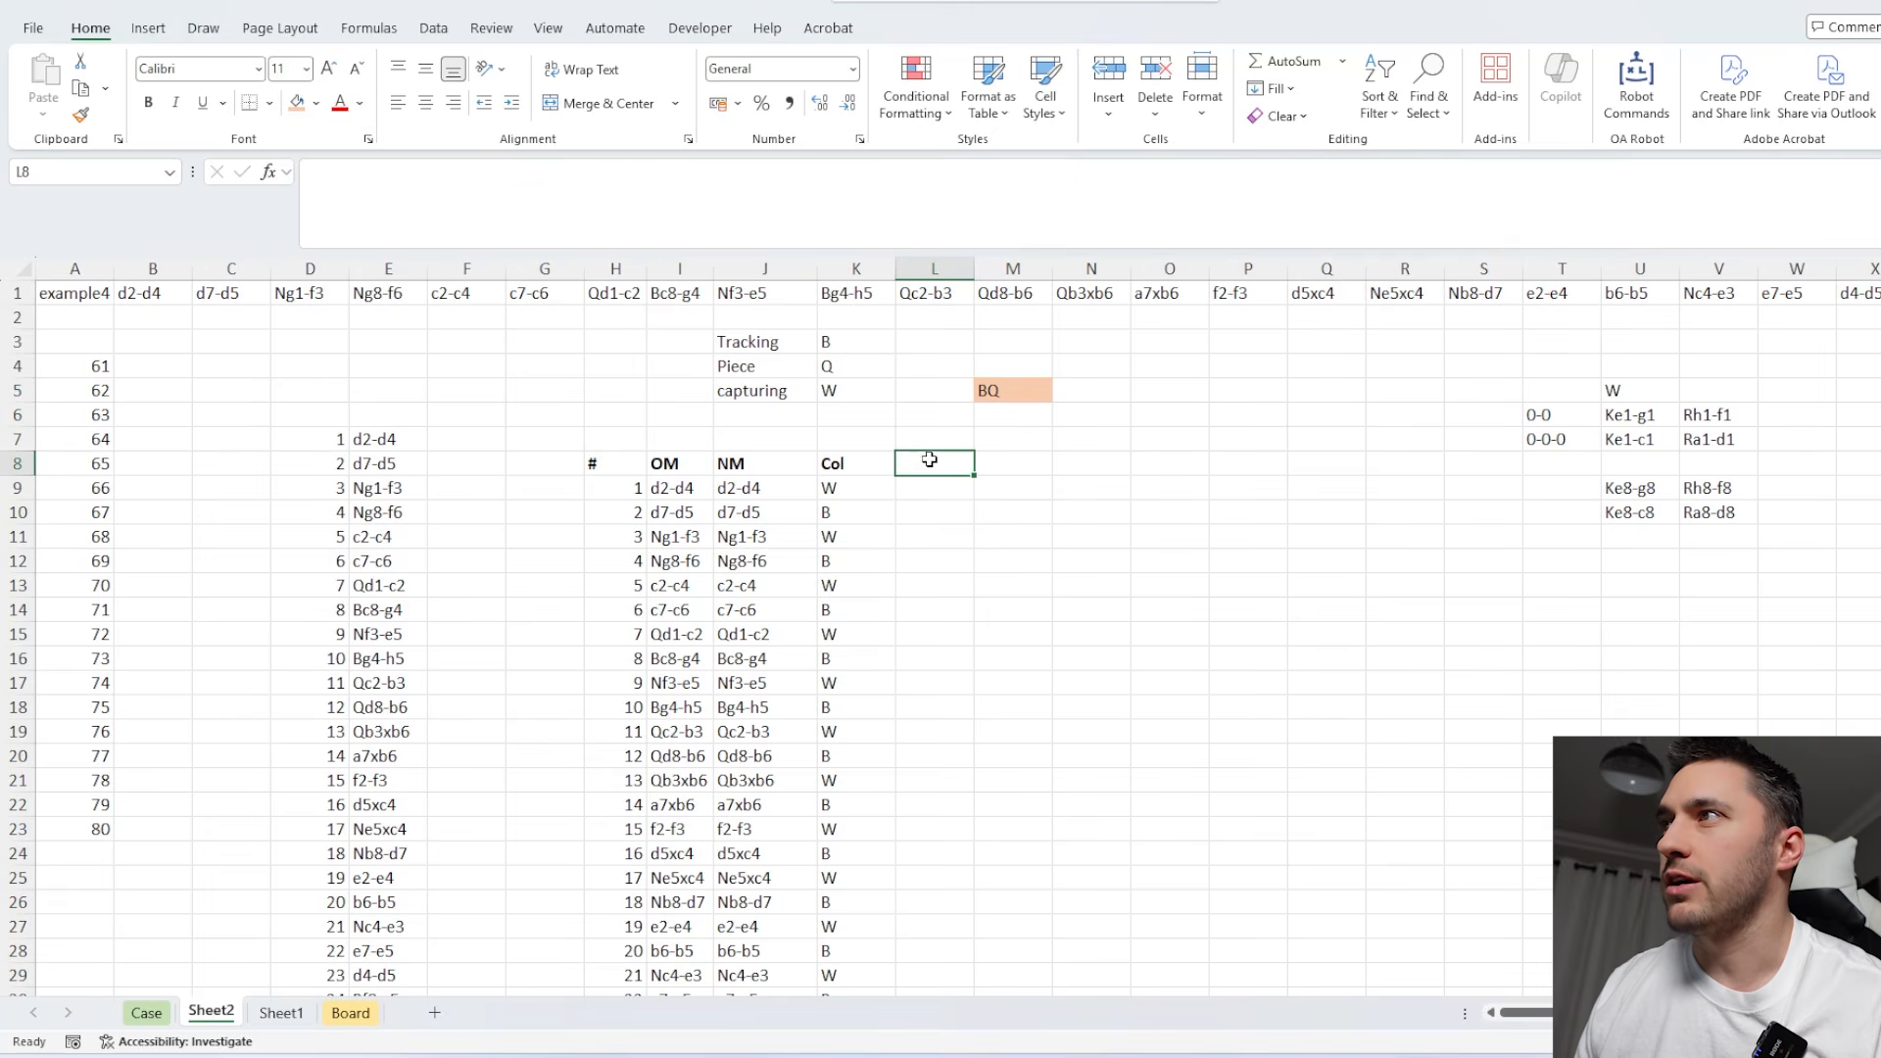
click(1010, 460)
Look up the piece's starting square in N8 with =XLOOKUP(M5,Board!W18#,Board!V18#) and make the cell bold.
click(1083, 462)
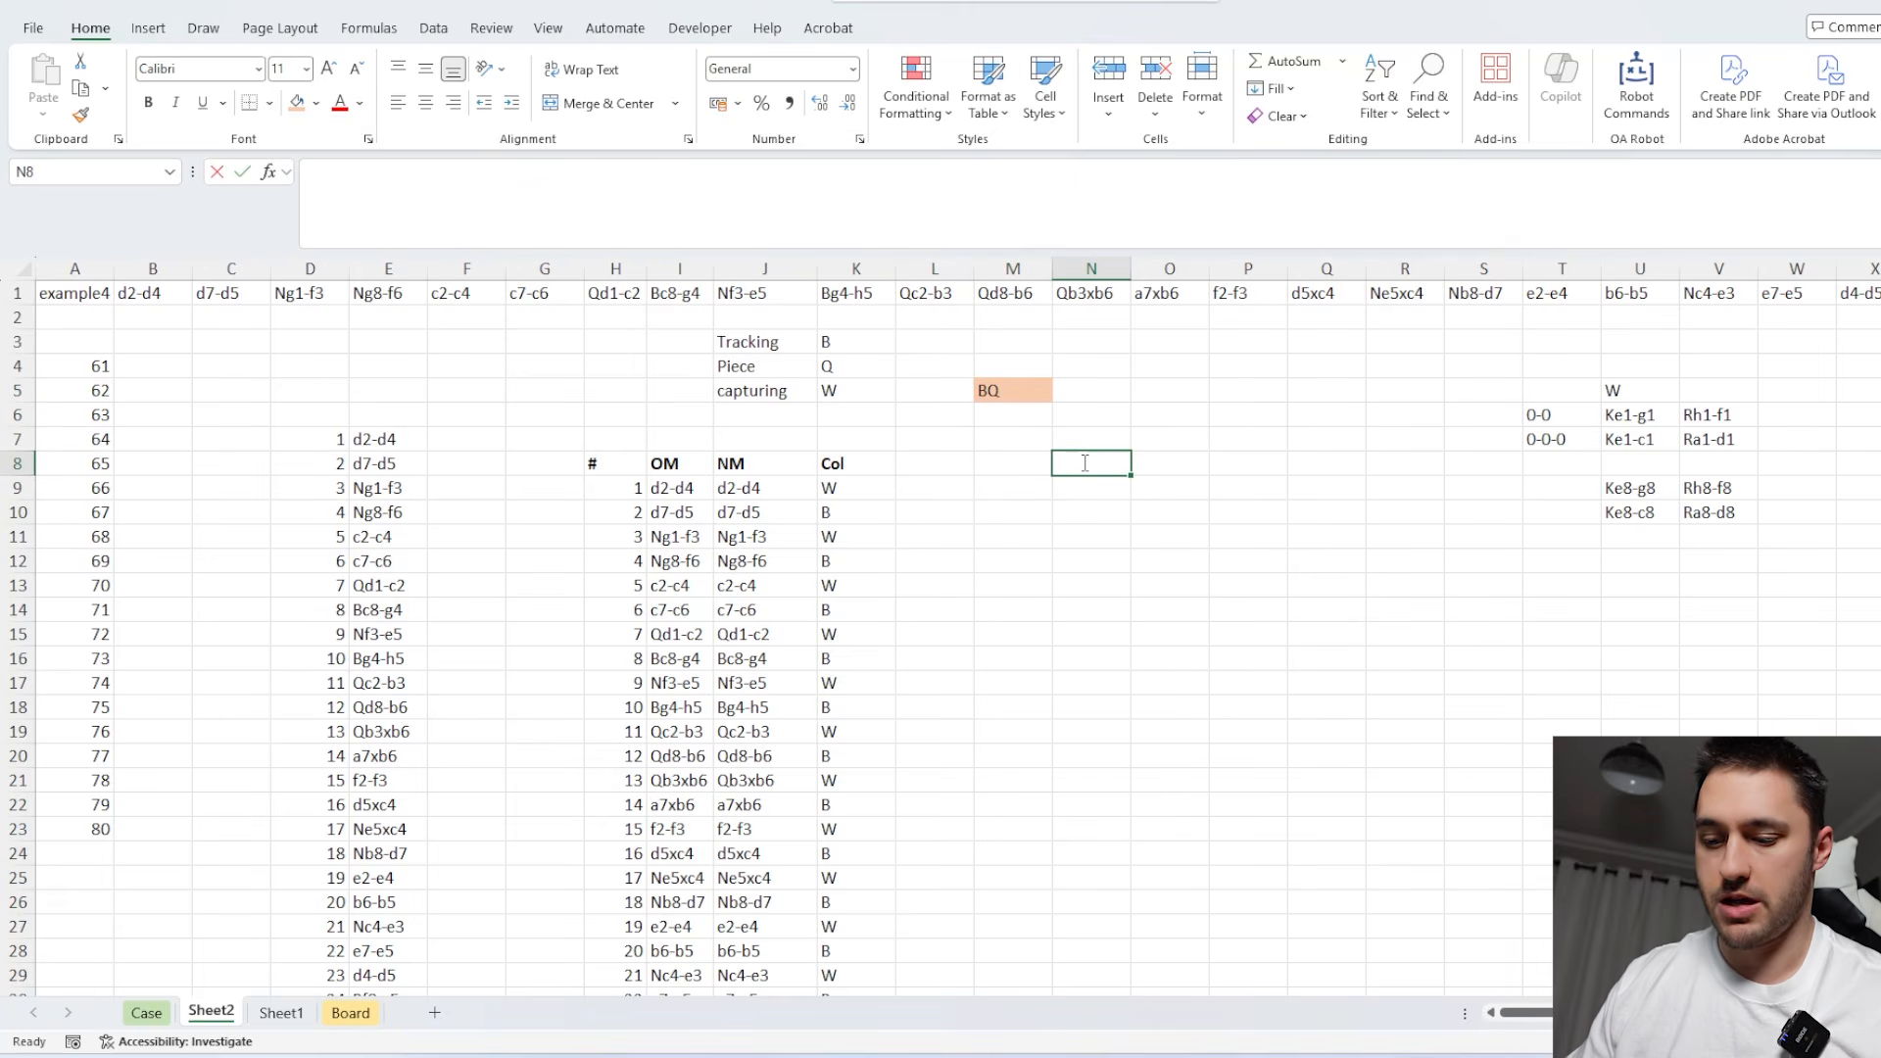
text(=xl)
key(Tab)
click(1013, 390)
text(,)
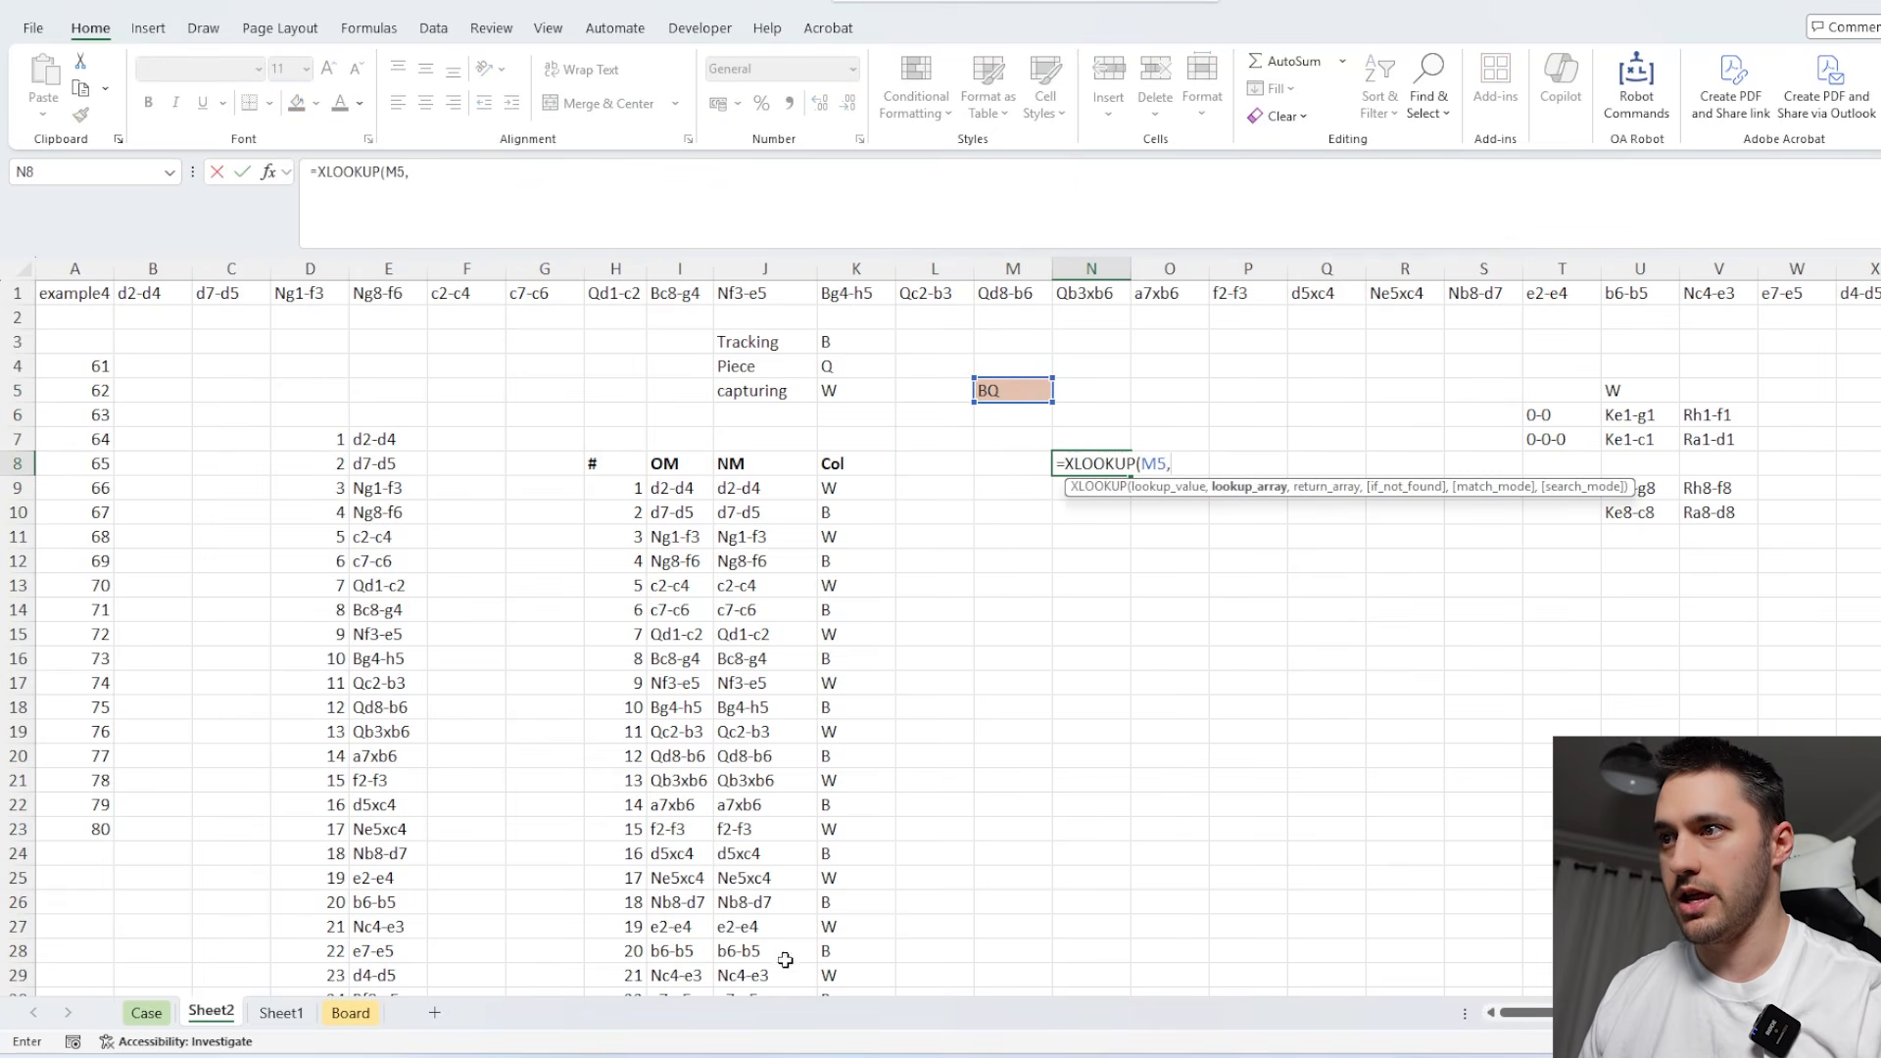
click(350, 1013)
click(1197, 458)
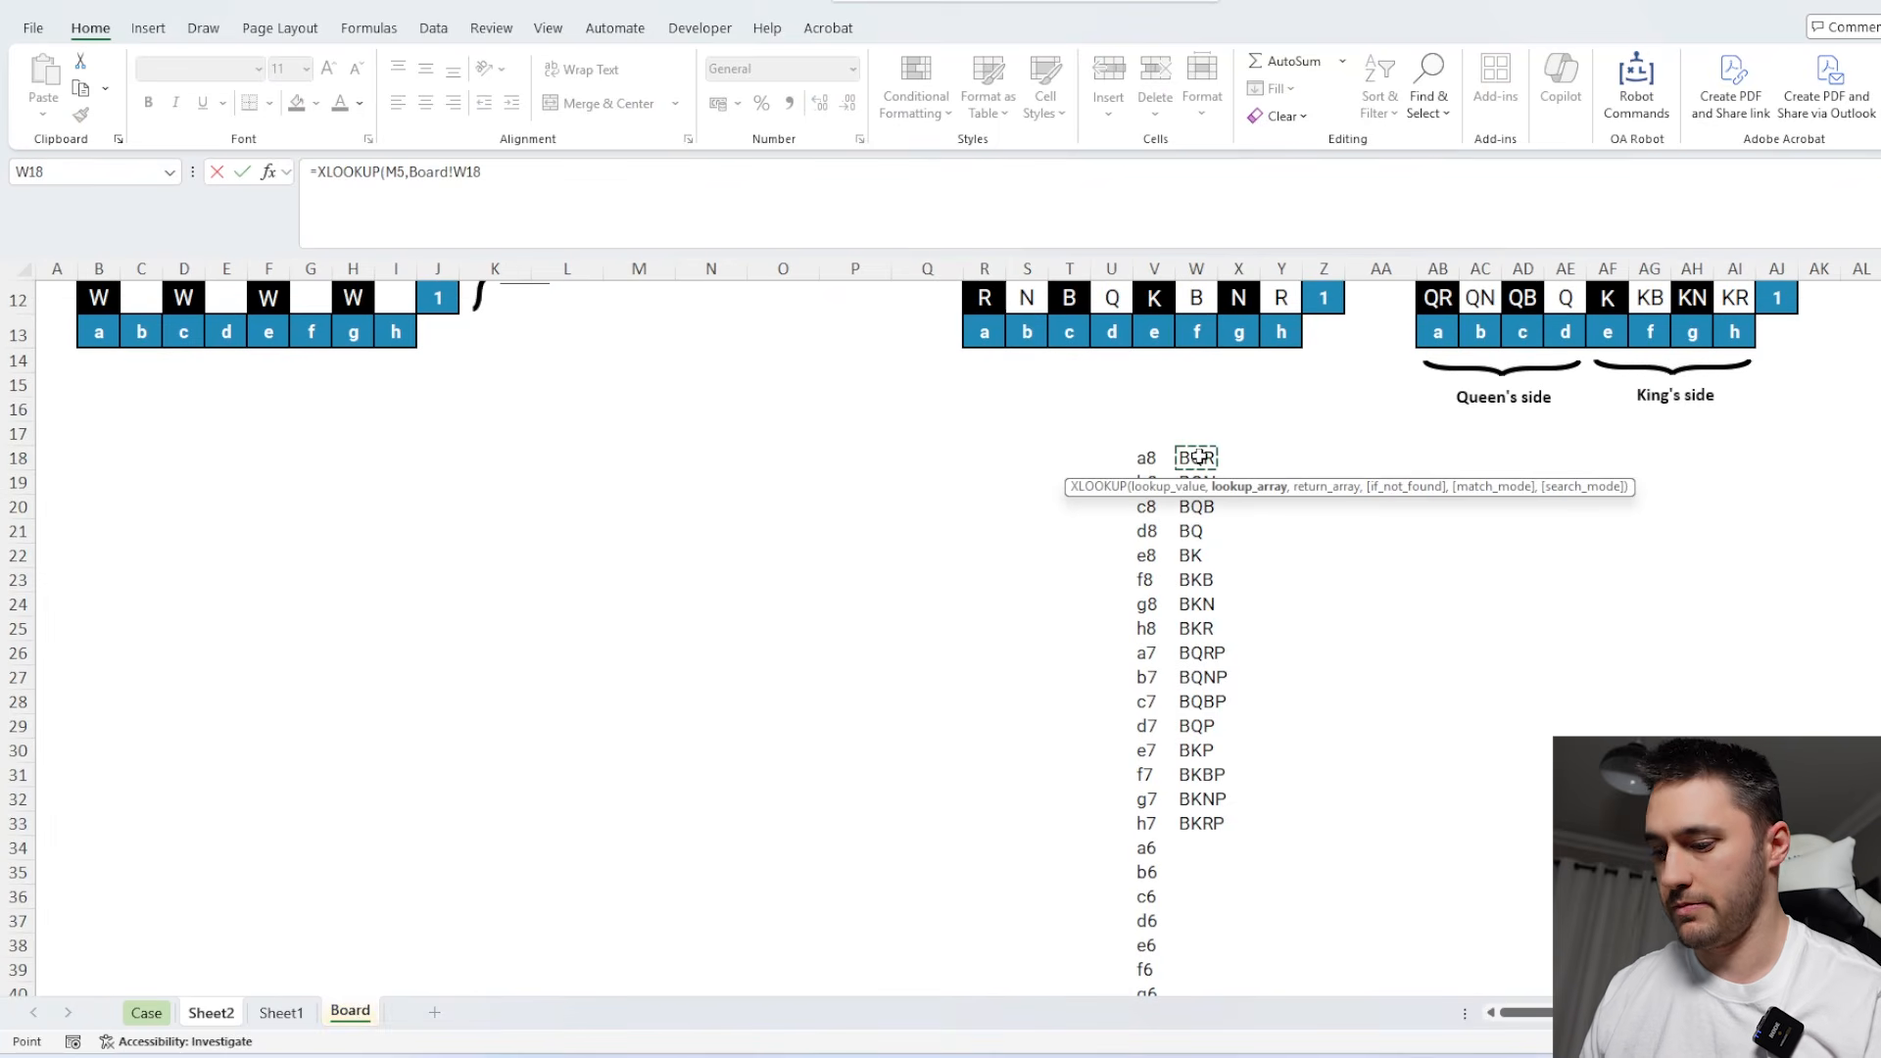
key(ctrl+shift+Down)
text(,)
click(1148, 975)
key(ctrl+shift+Up)
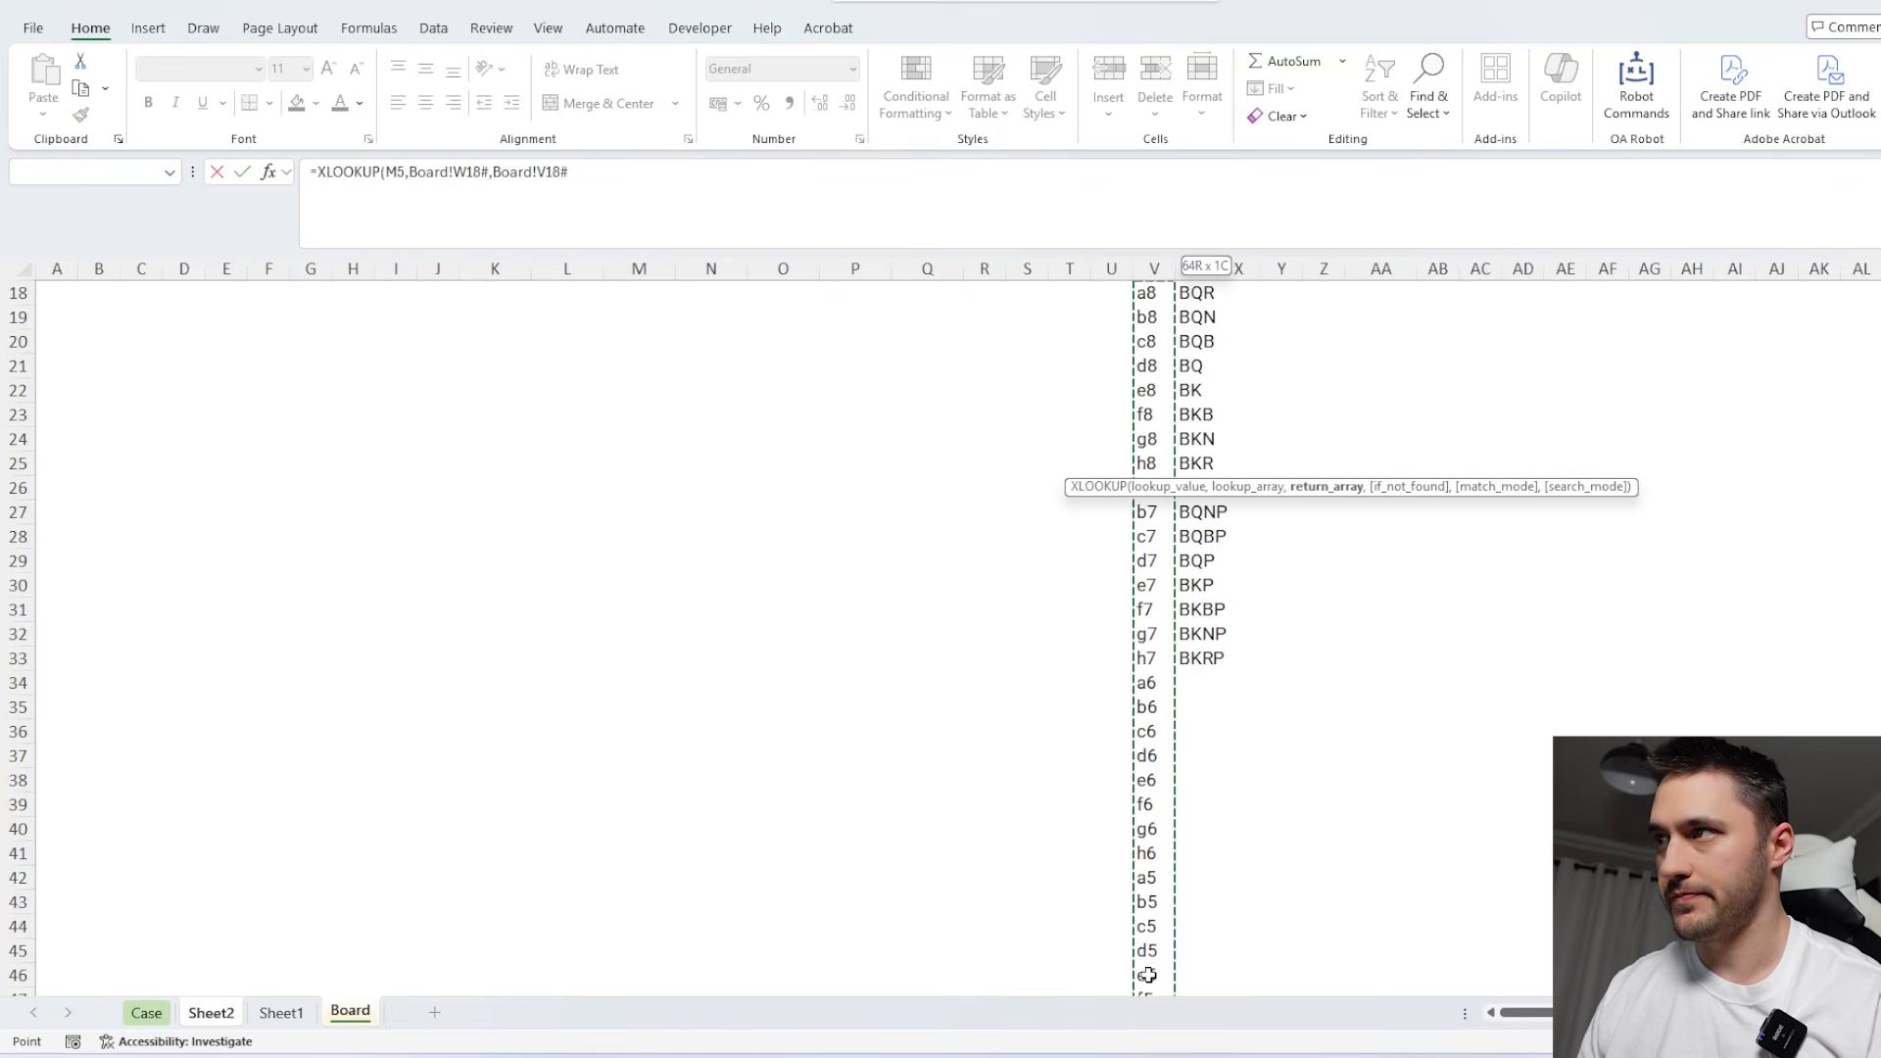
key(Return)
click(1078, 461)
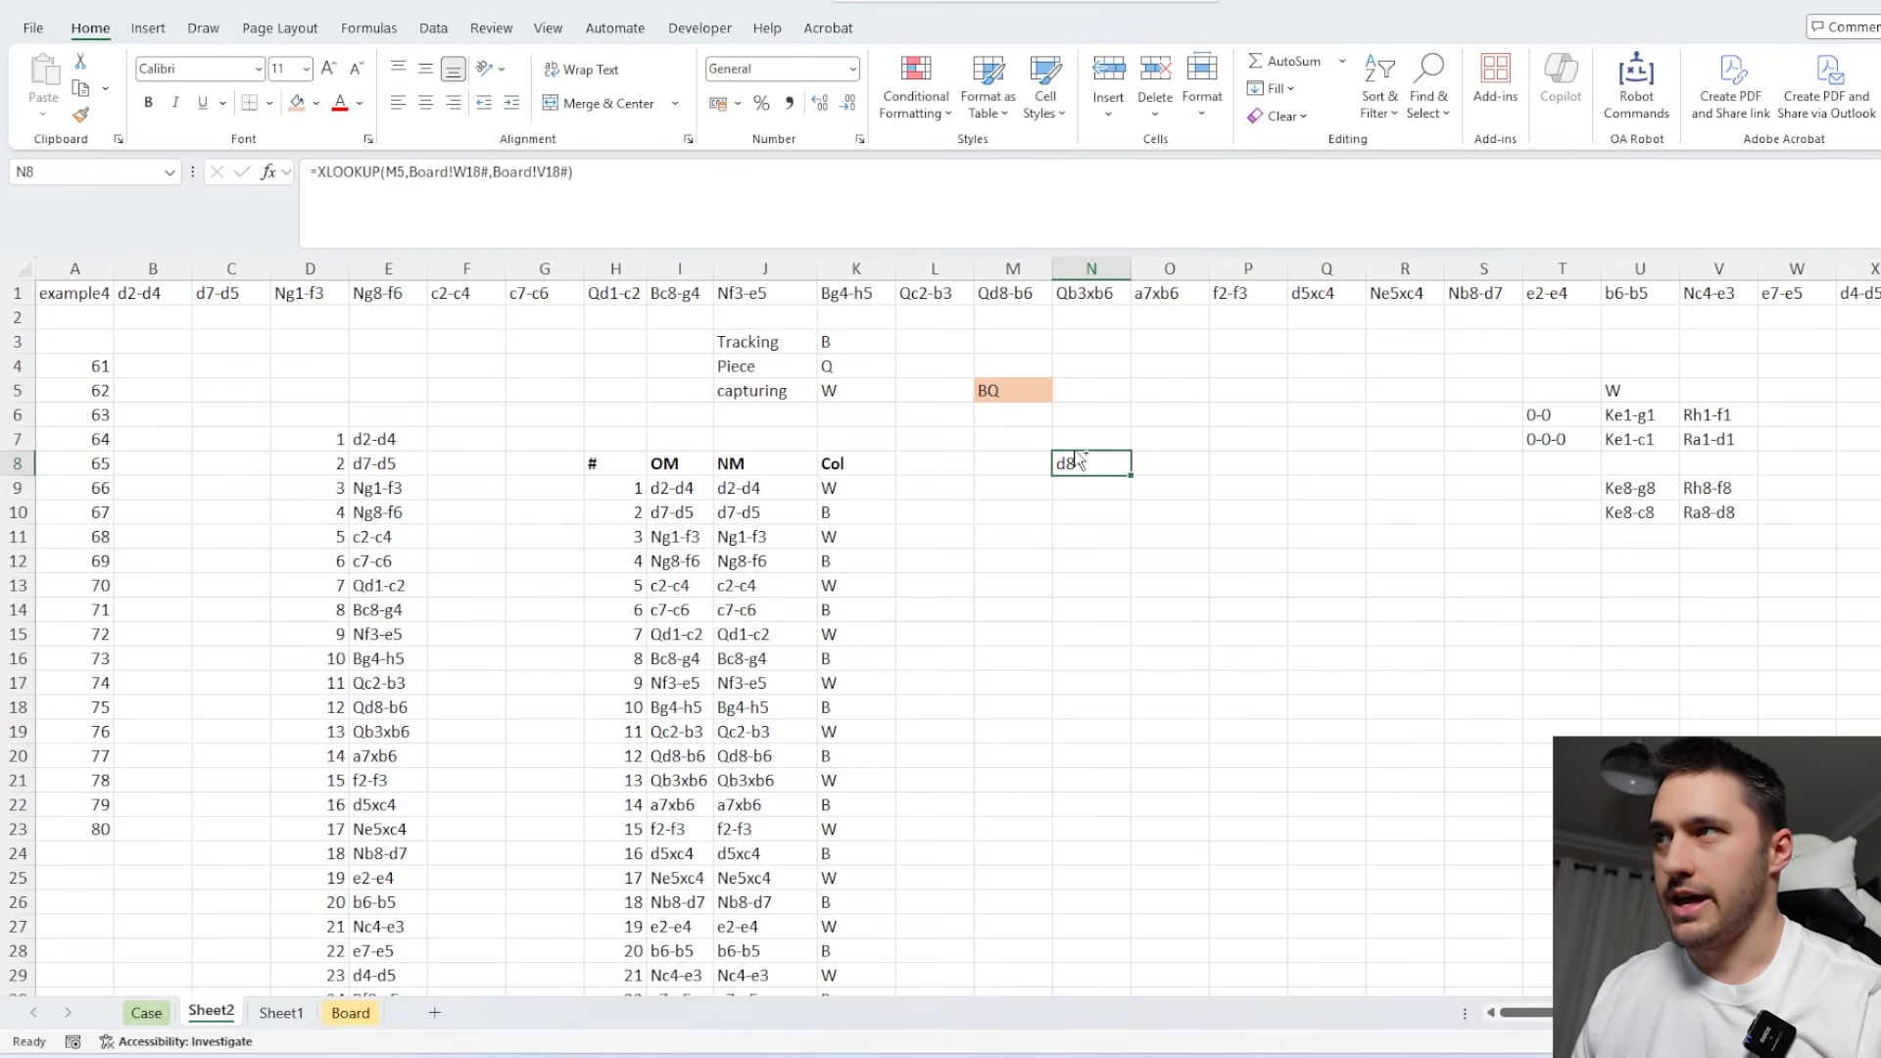
key(ctrl+b)
drag(679, 492, 760, 802)
click(773, 529)
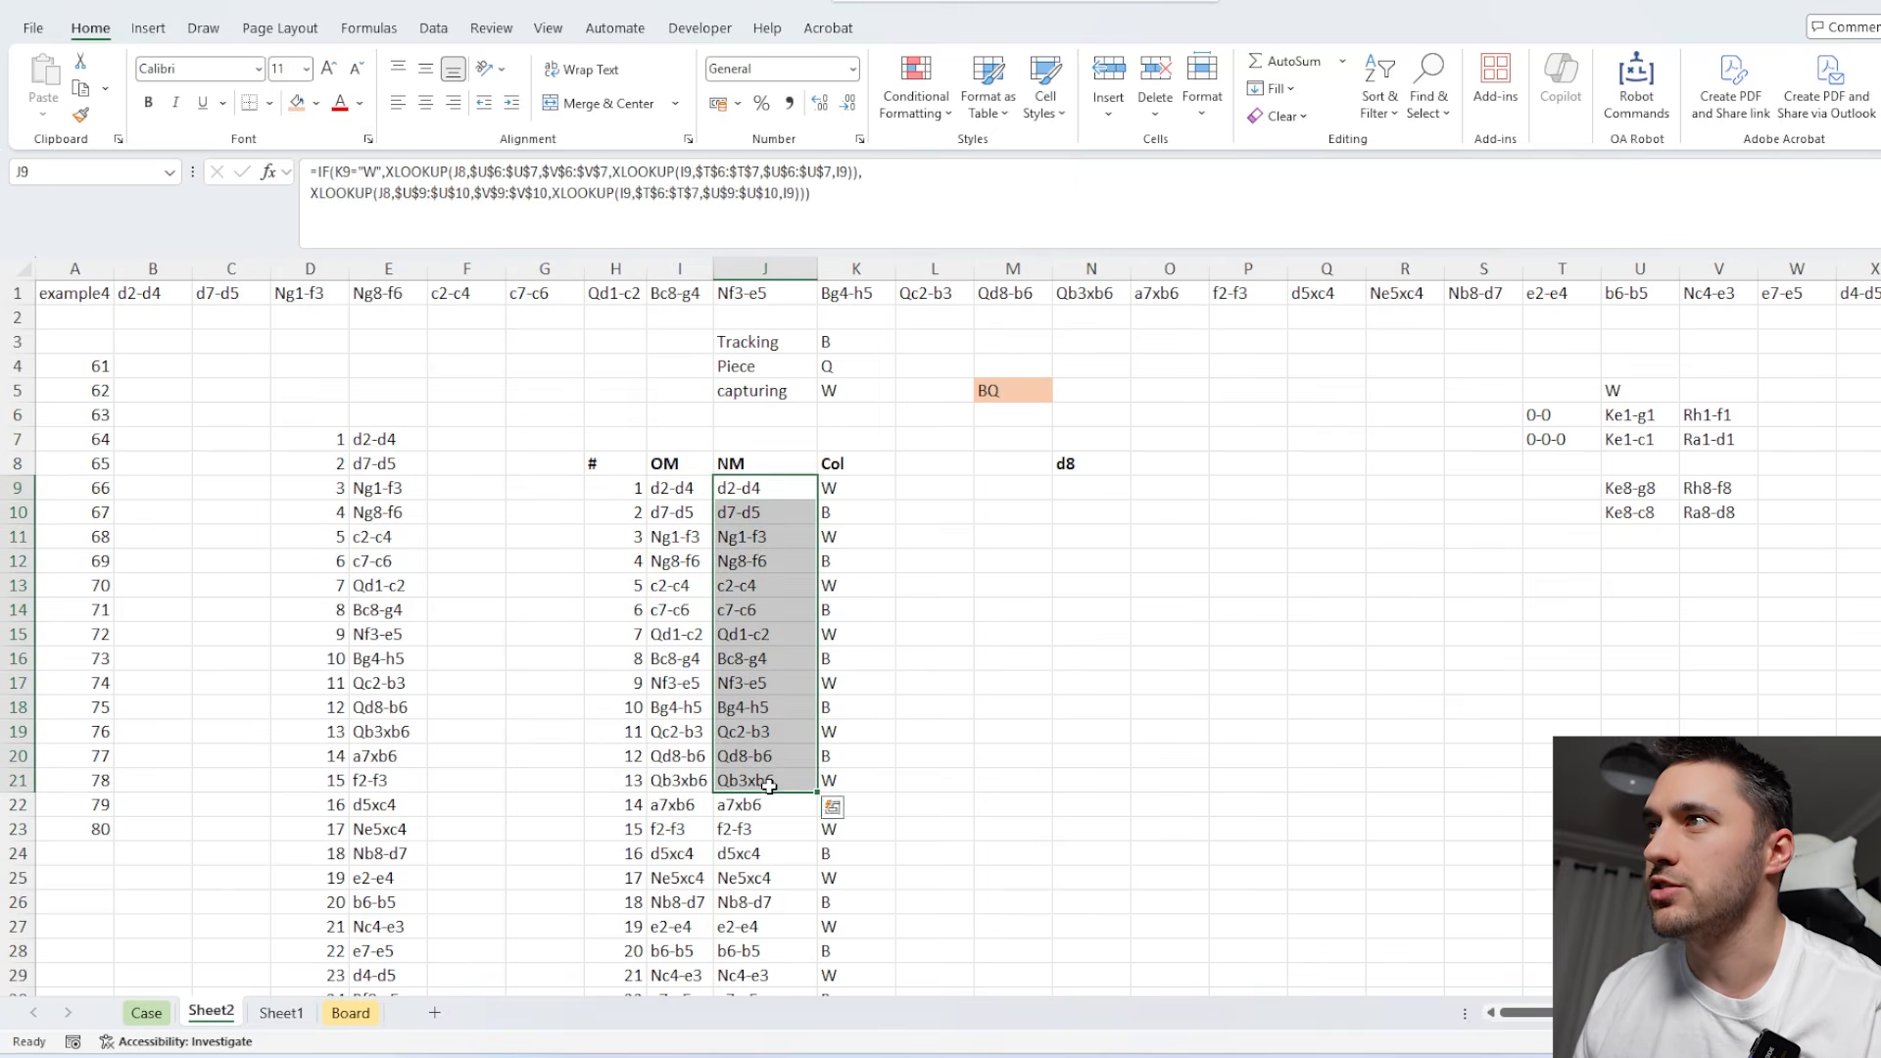
click(765, 492)
Add the column headers From in L8 and To in M8 of the move table.
click(907, 464)
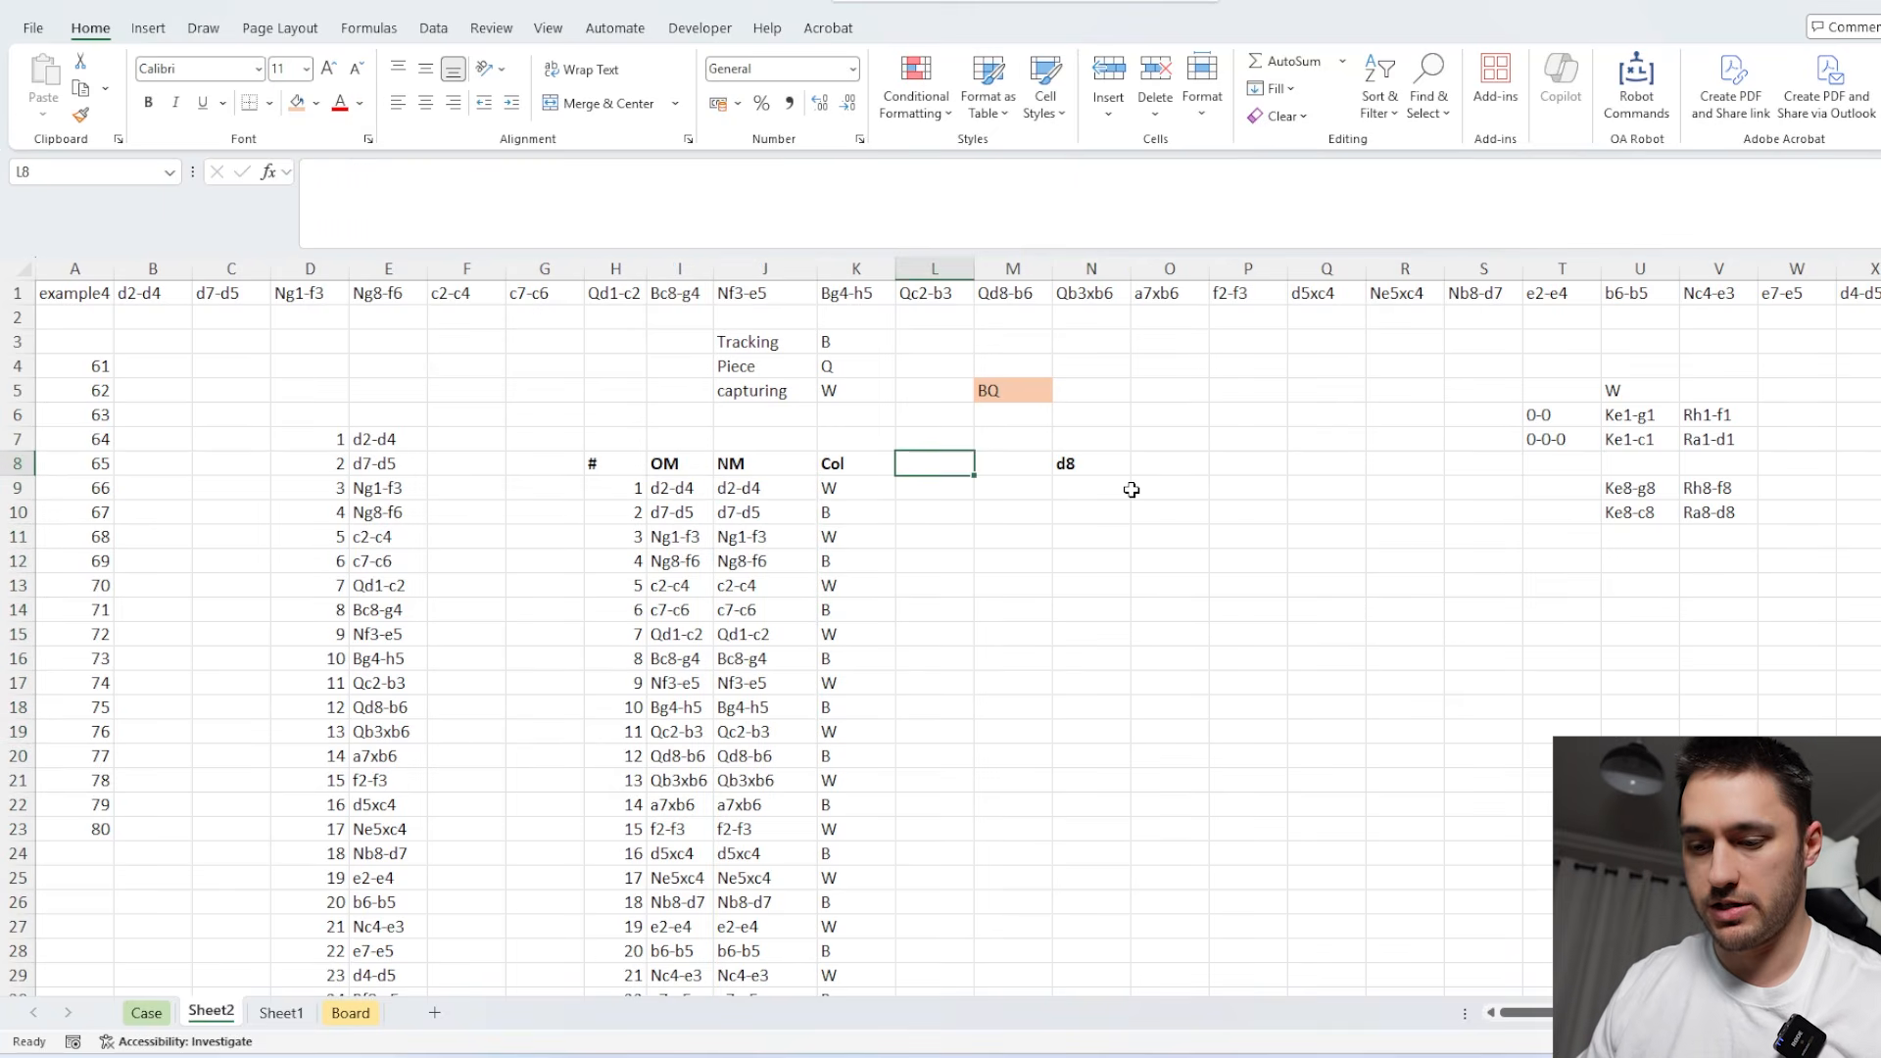
text(From)
key(Tab)
text(T)
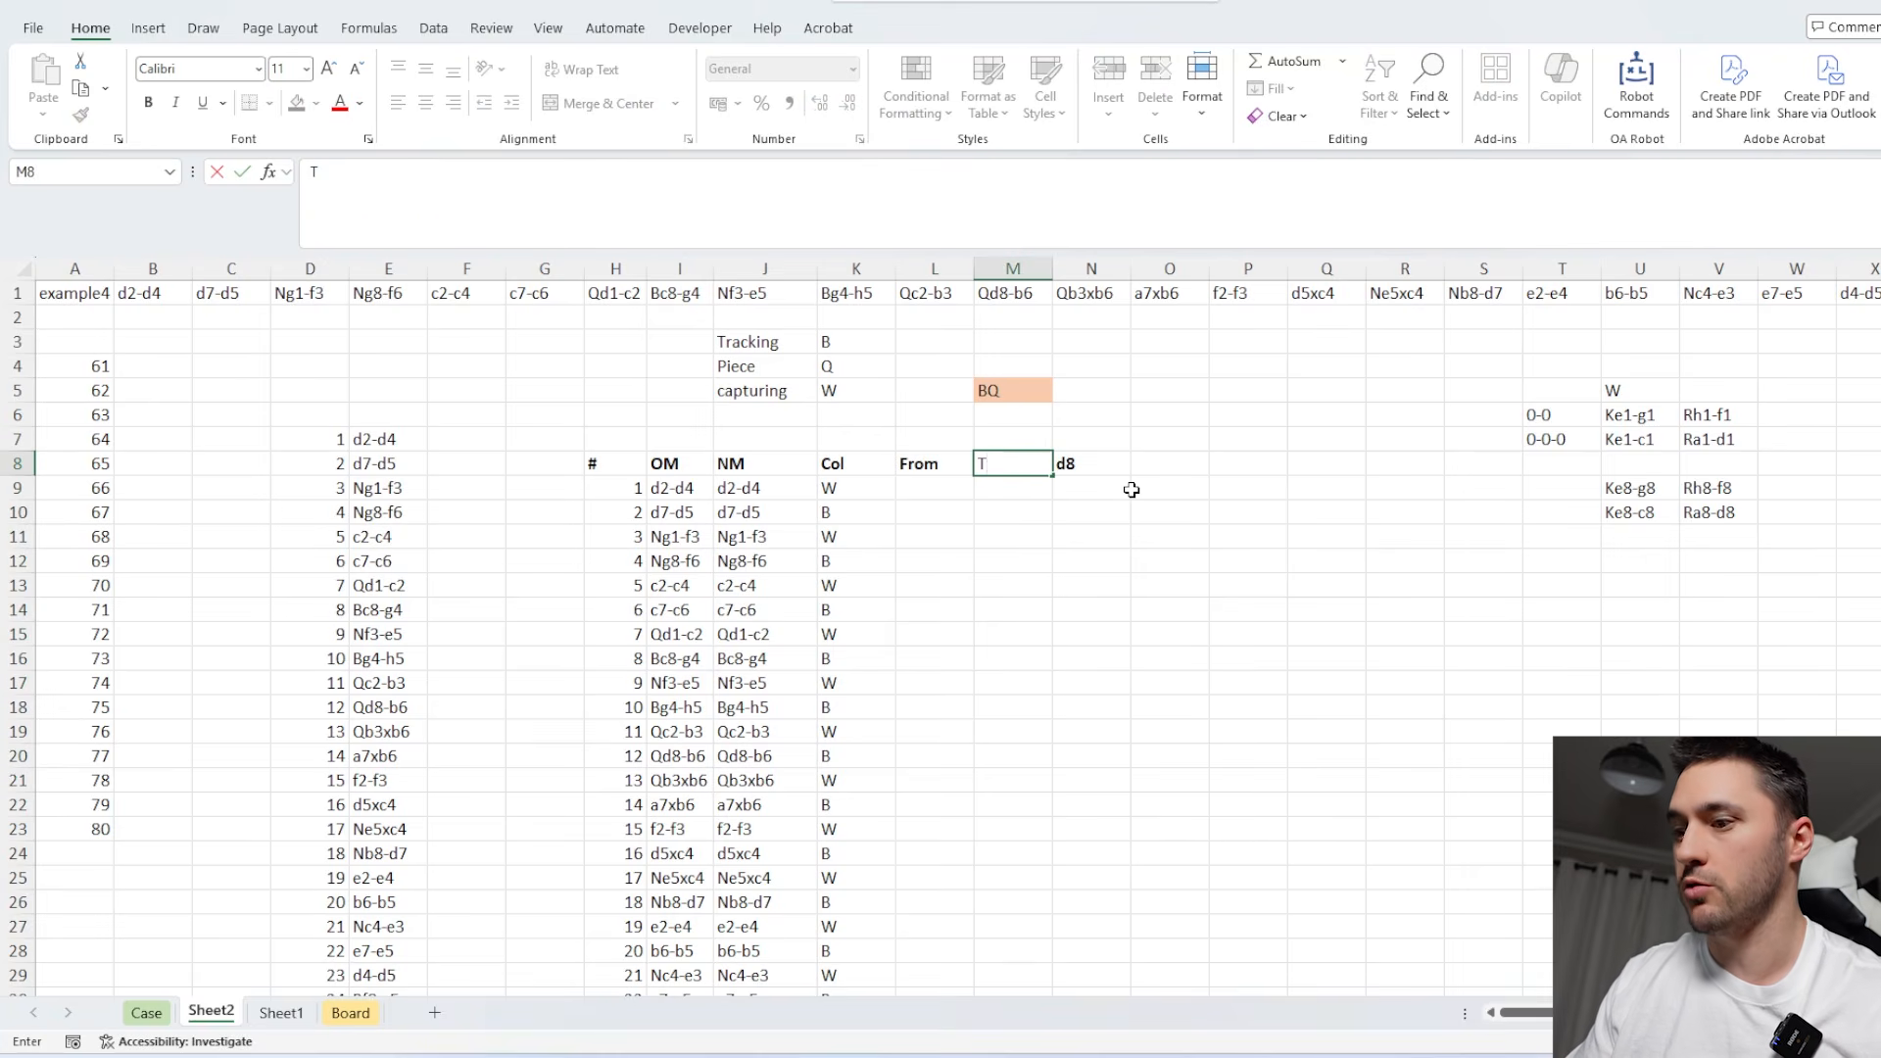
key(BackSpace)
text(o)
click(1123, 517)
Enter the move delimiters x in R5 and - in R6.
click(943, 491)
click(1384, 392)
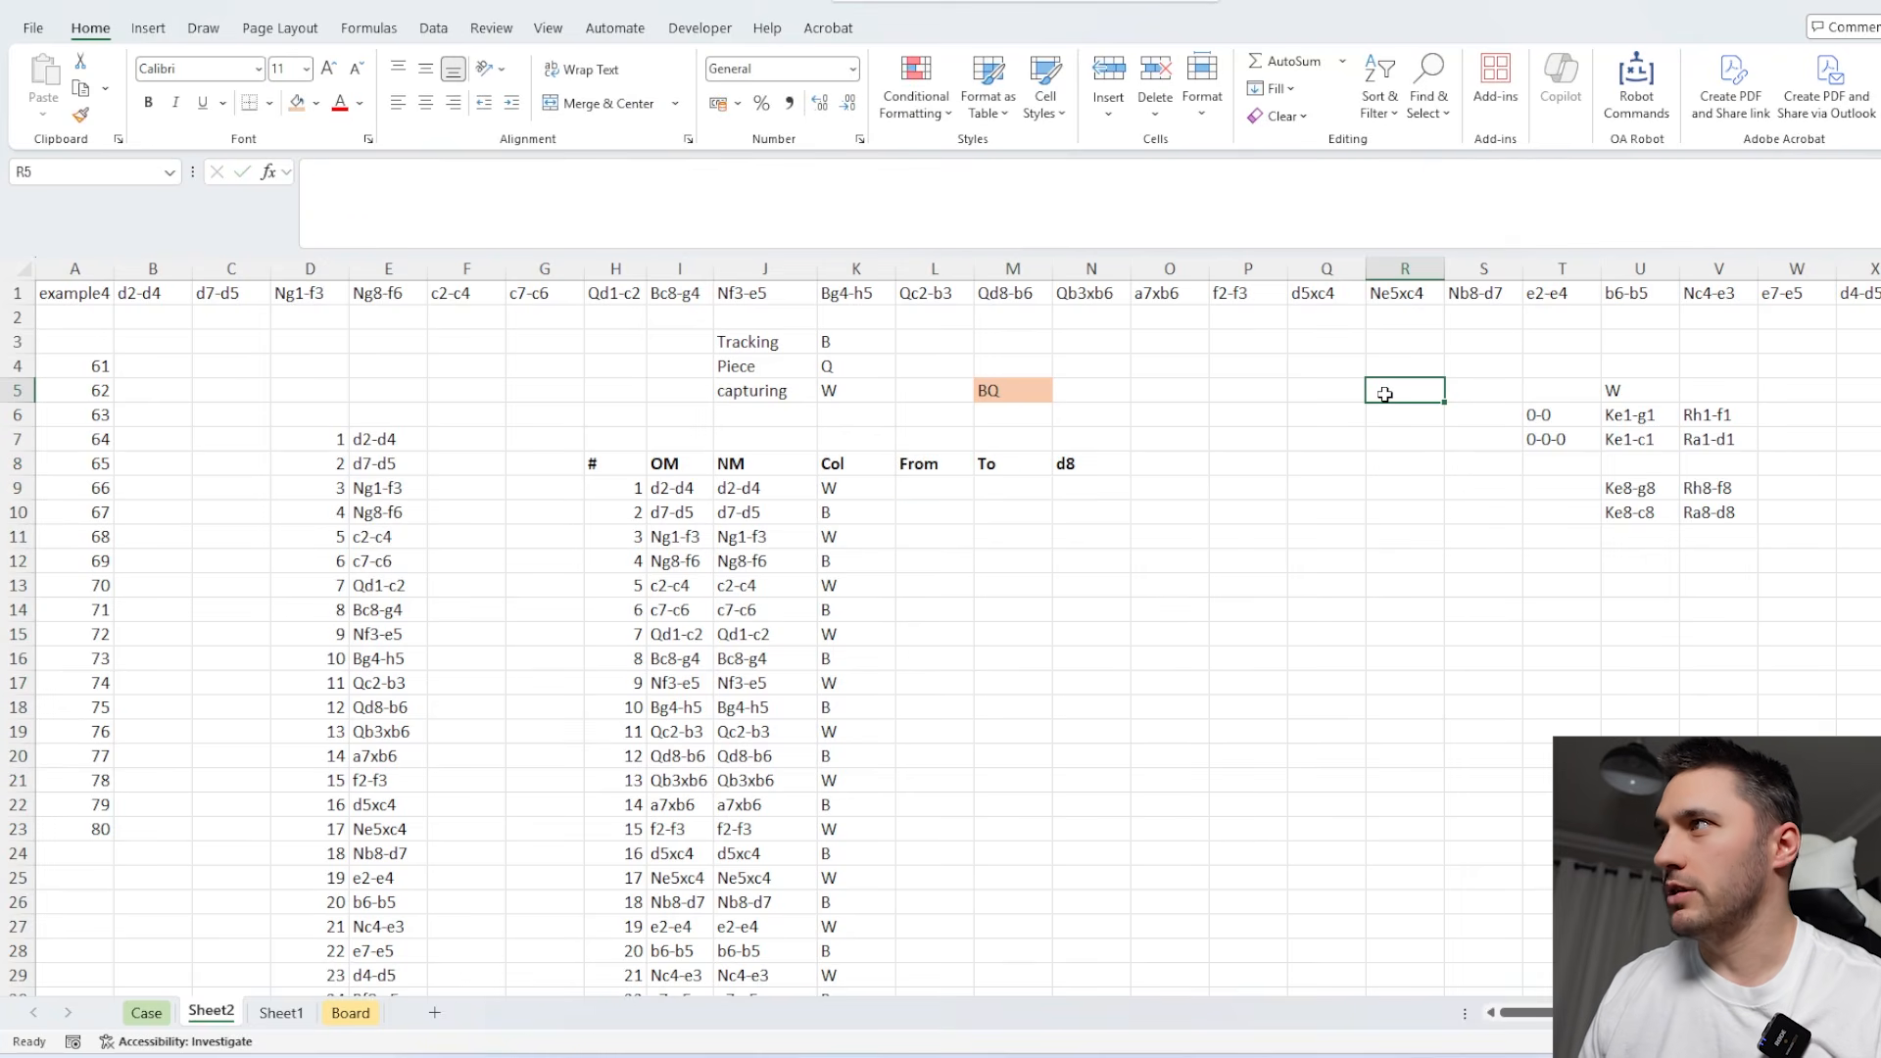
text(x)
key(Return)
text(-)
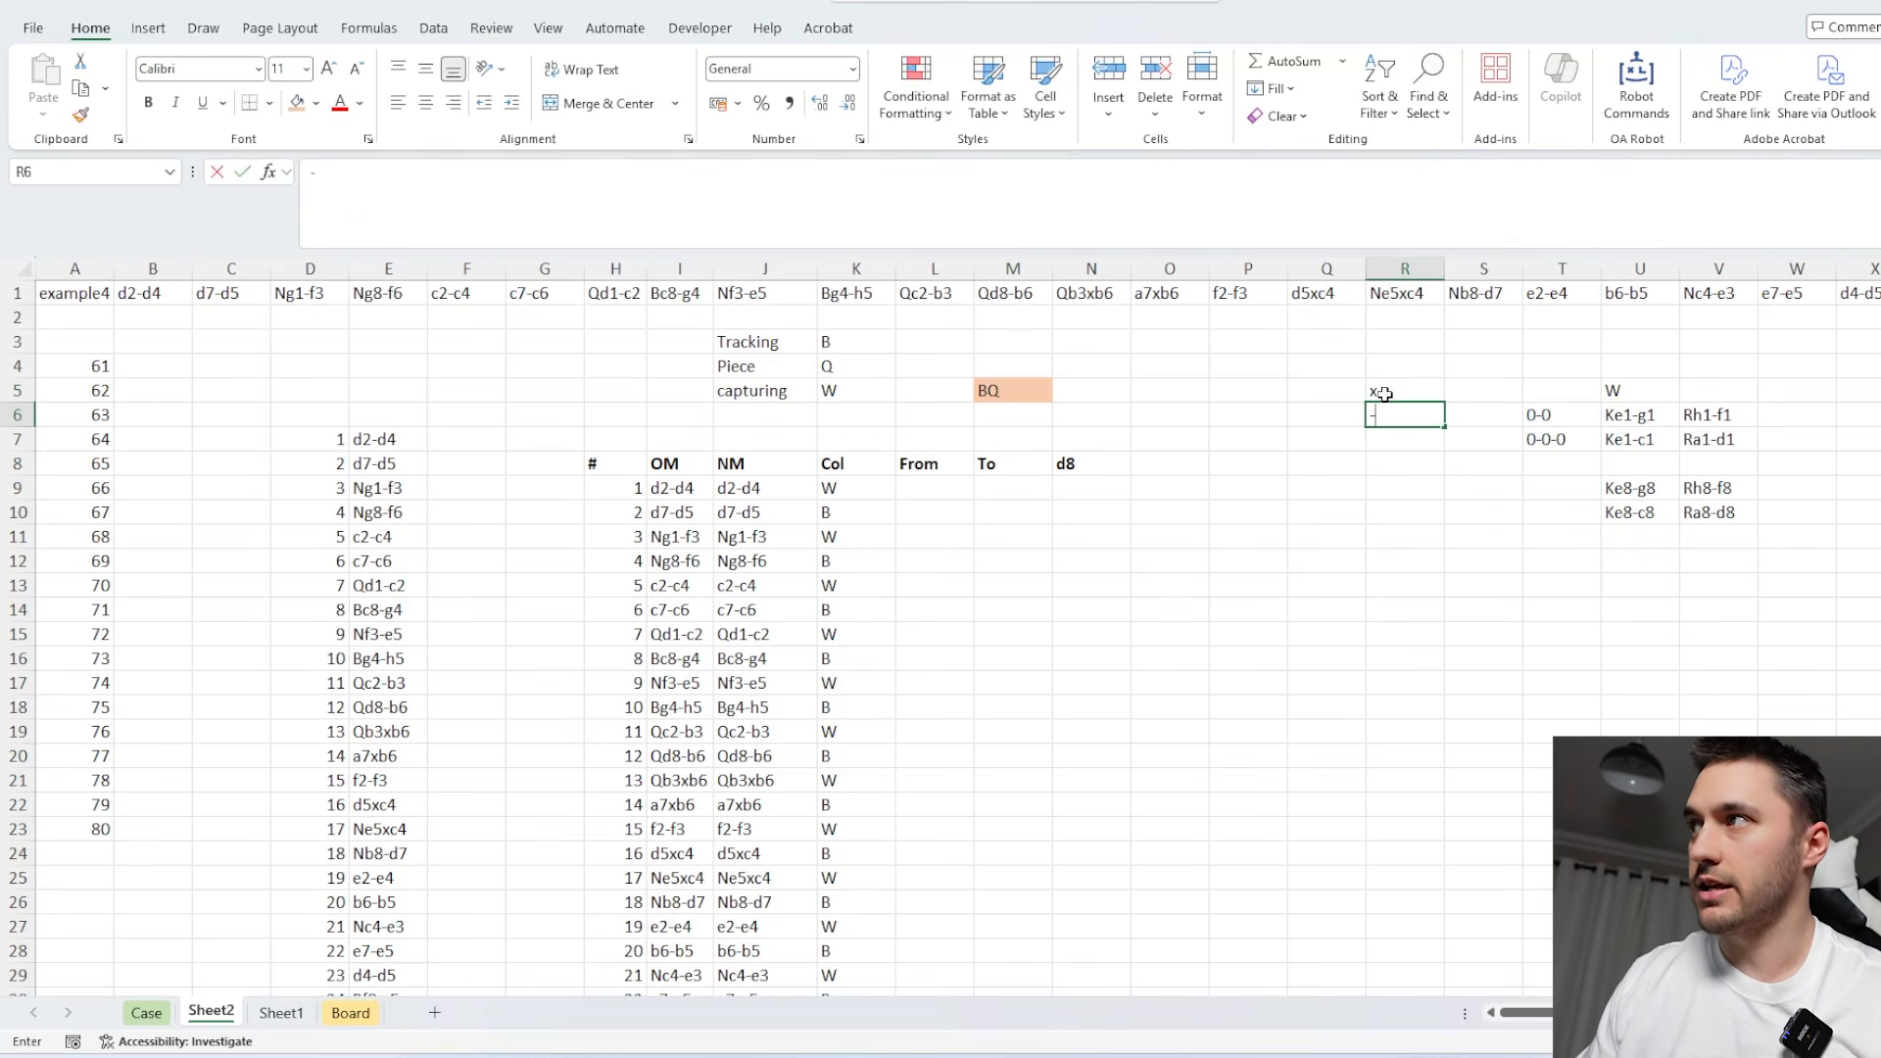
key(Return)
Split the first move into its From and To squares by entering =TEXTSPLIT(J9,$R$5:$R$6) in L9.
click(955, 490)
text(=TEXTSPLIT()
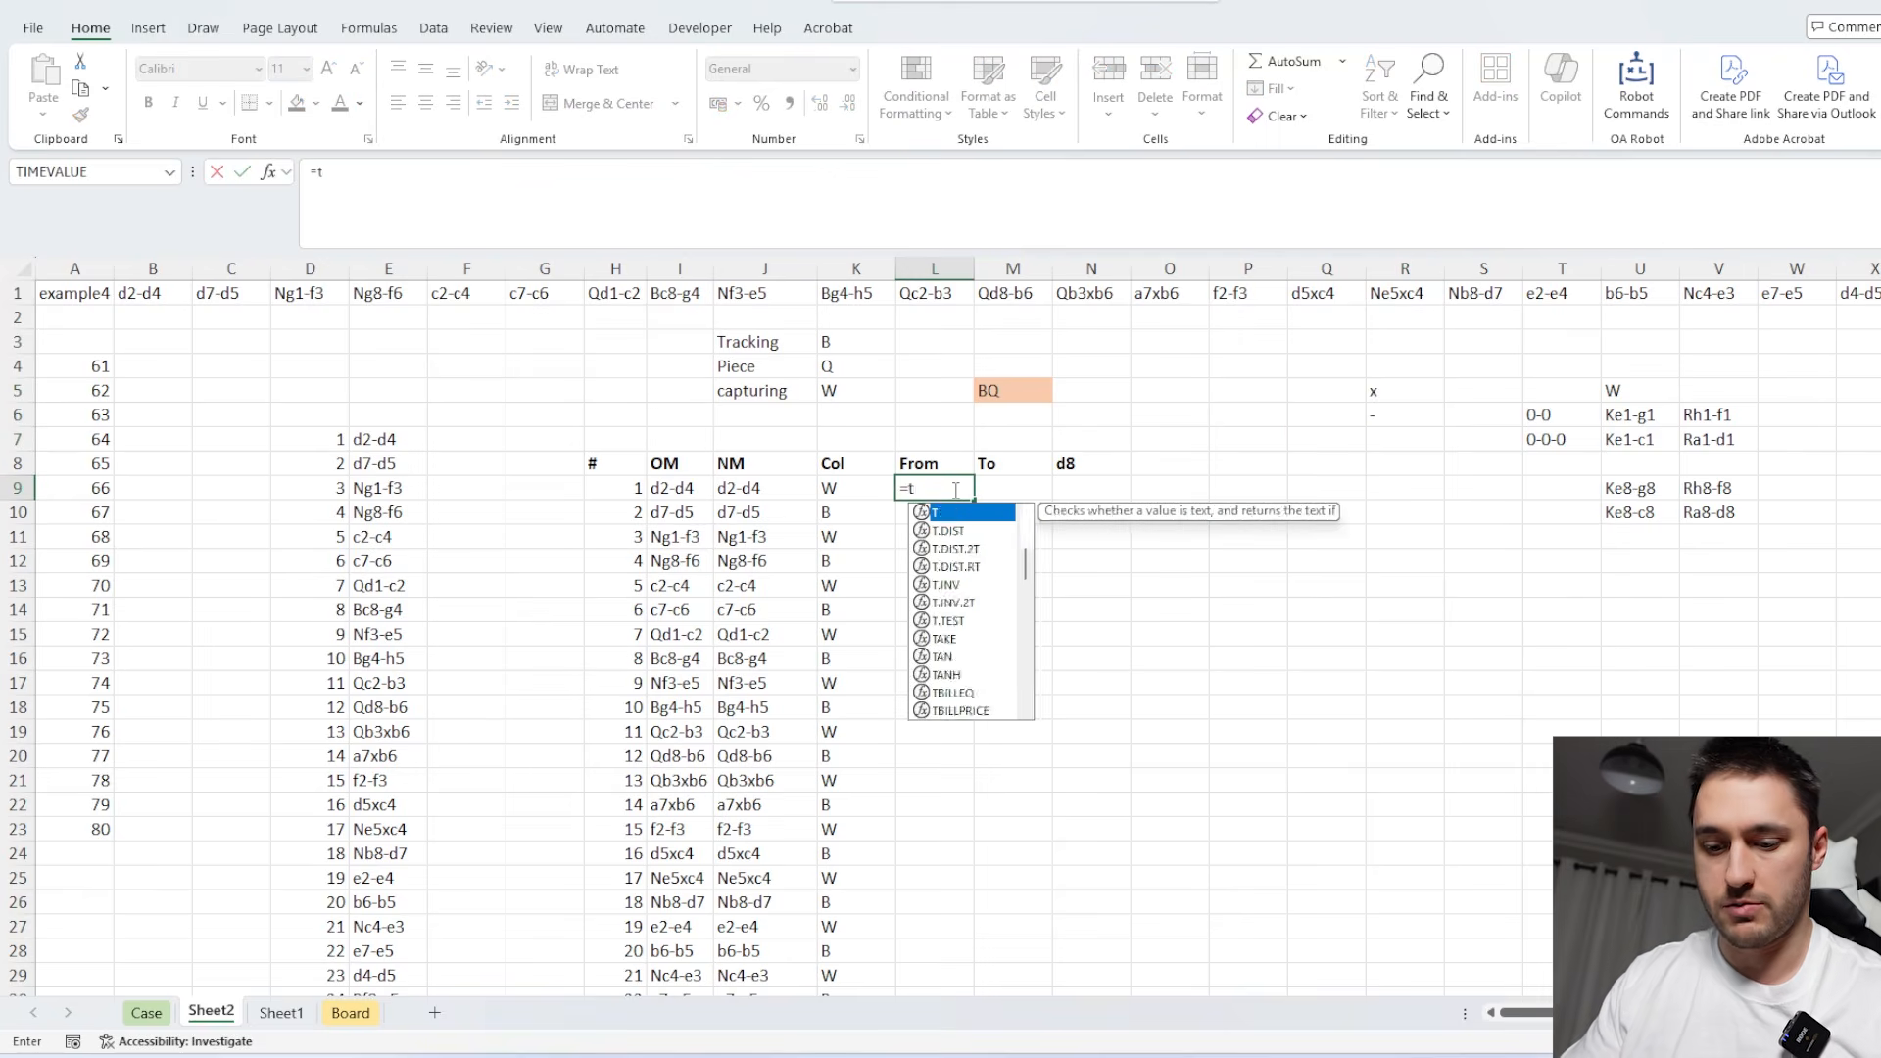
click(790, 487)
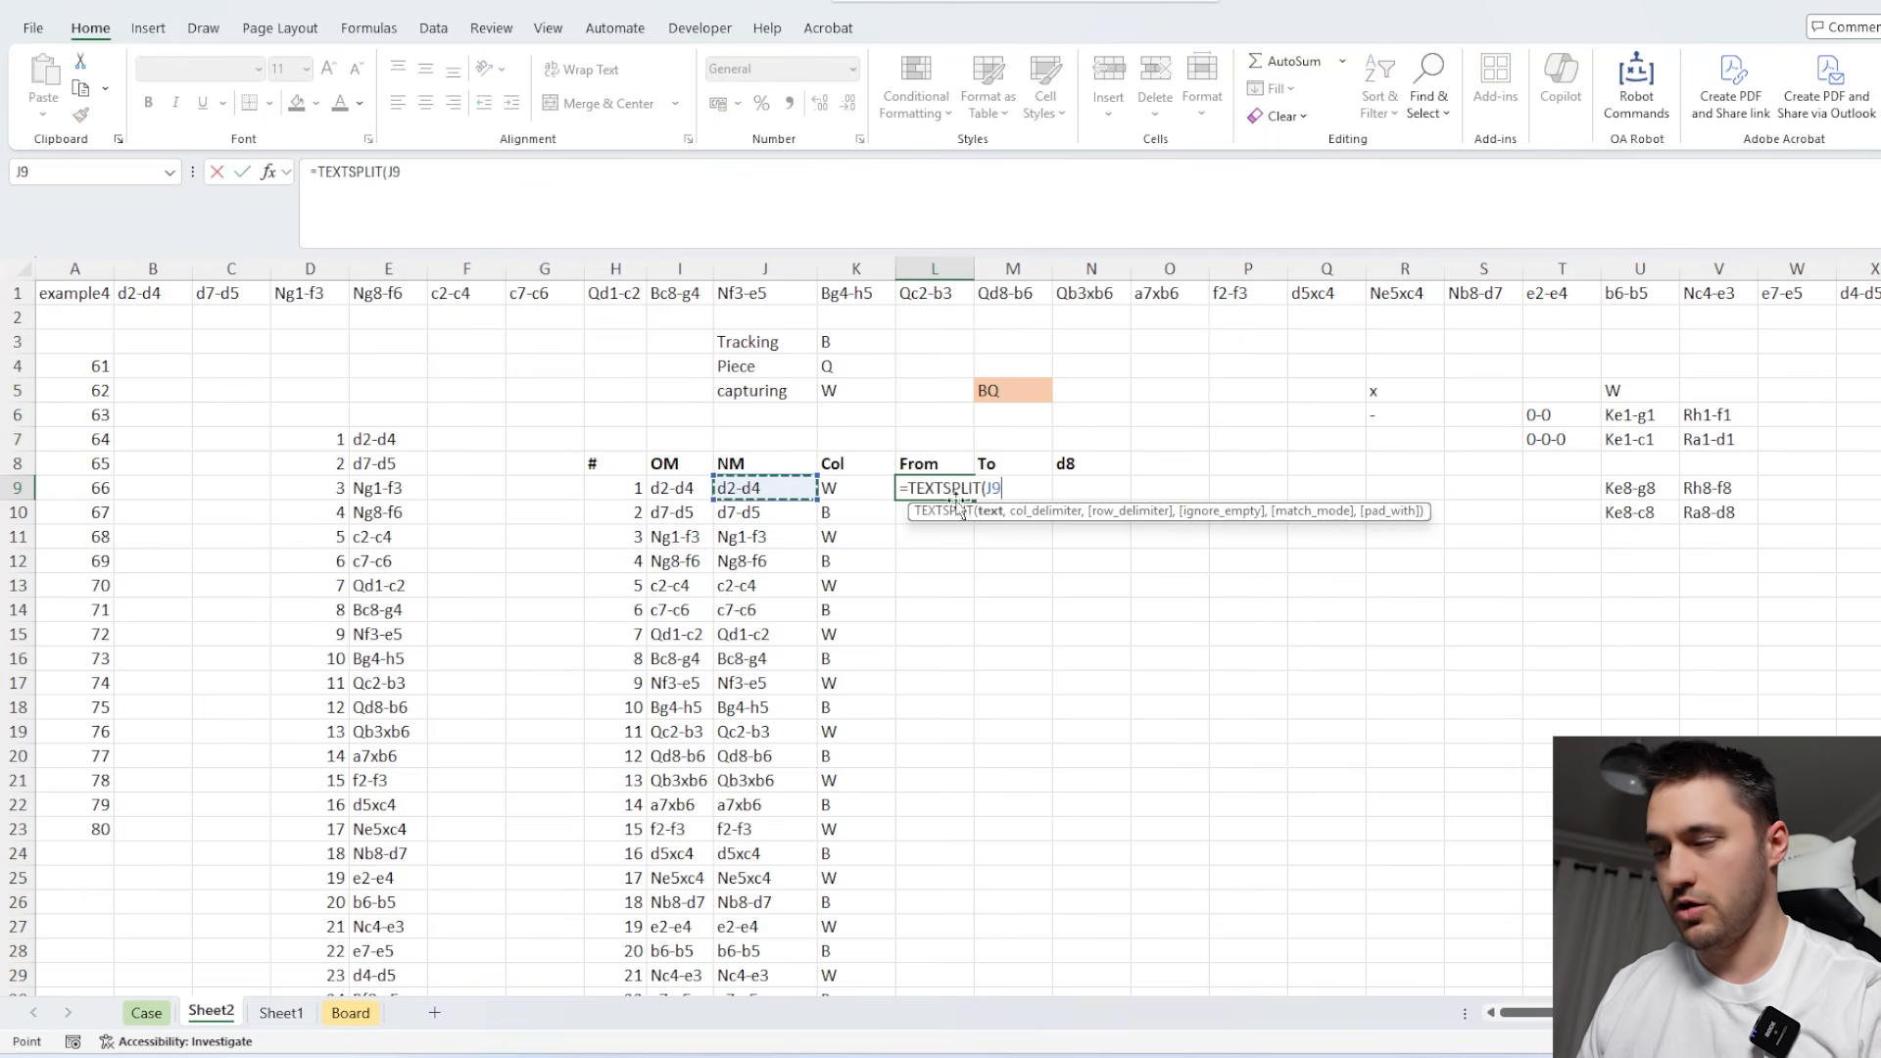
text(,)
drag(1418, 393, 1403, 414)
text())
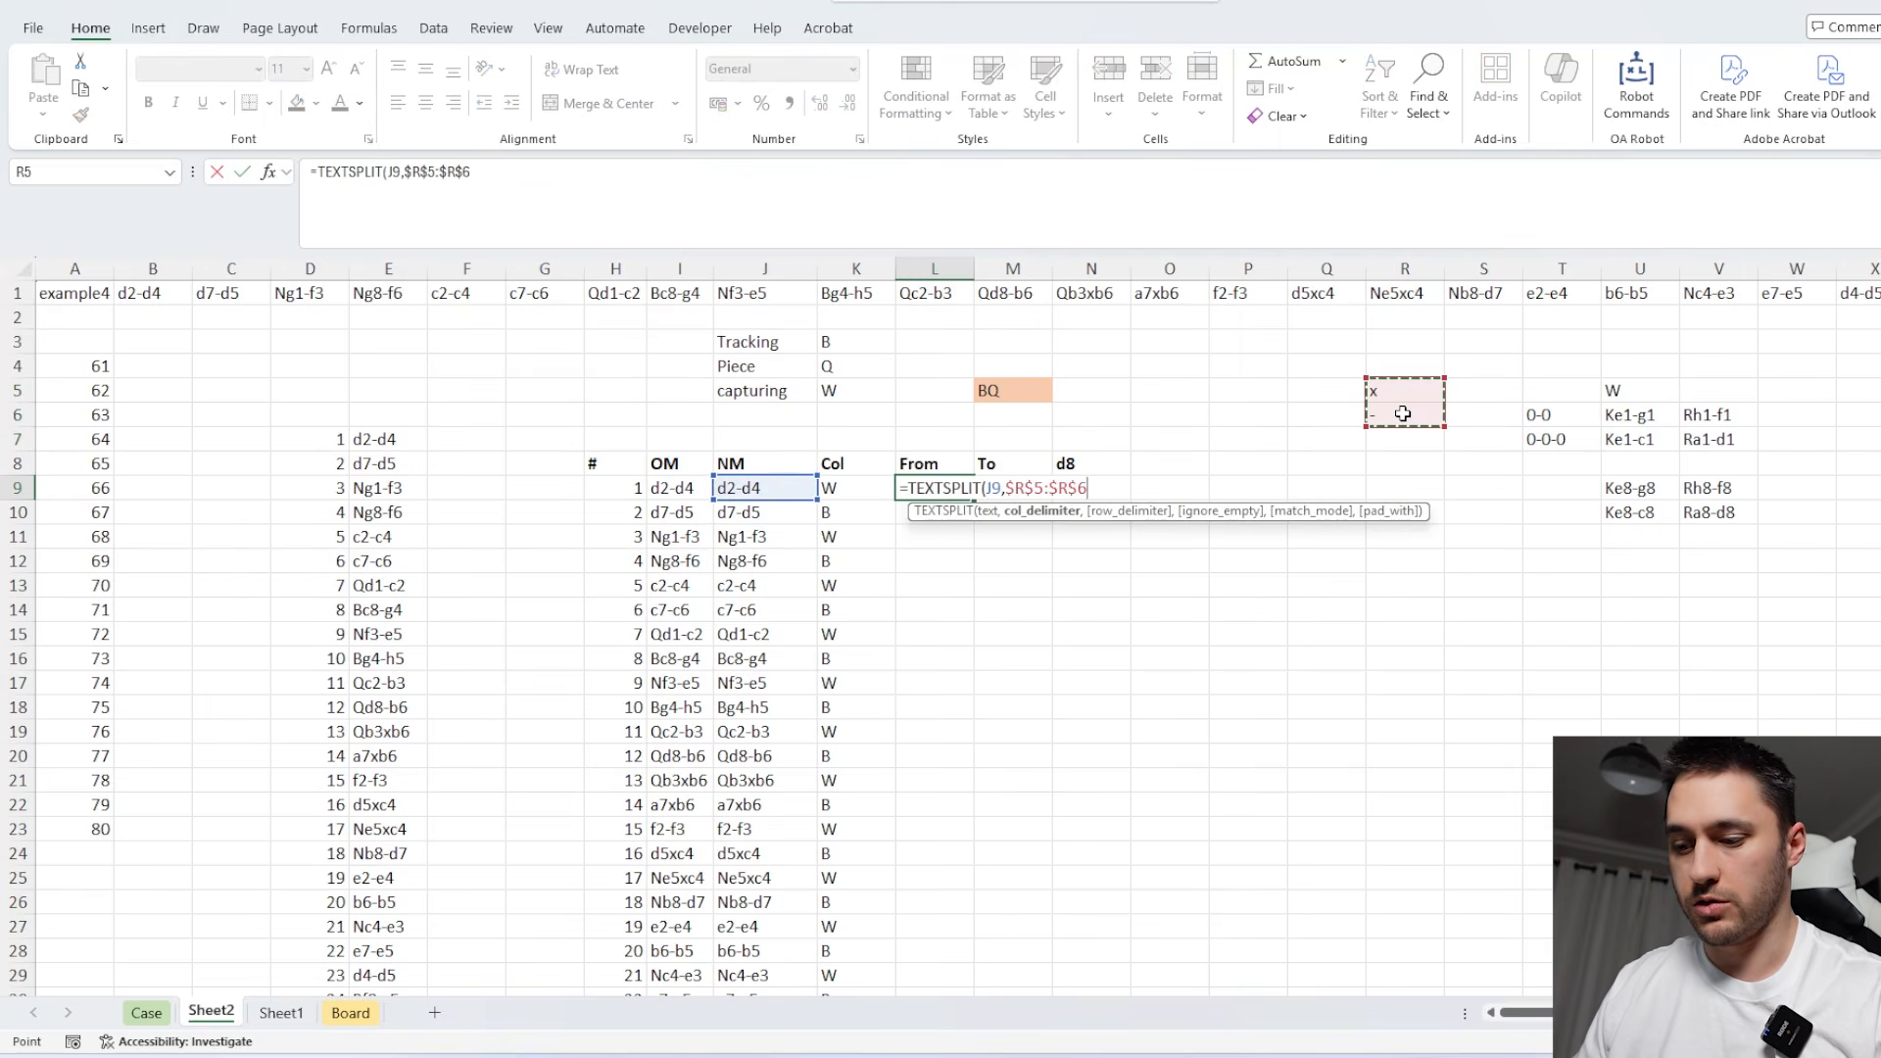
key(Return)
click(939, 490)
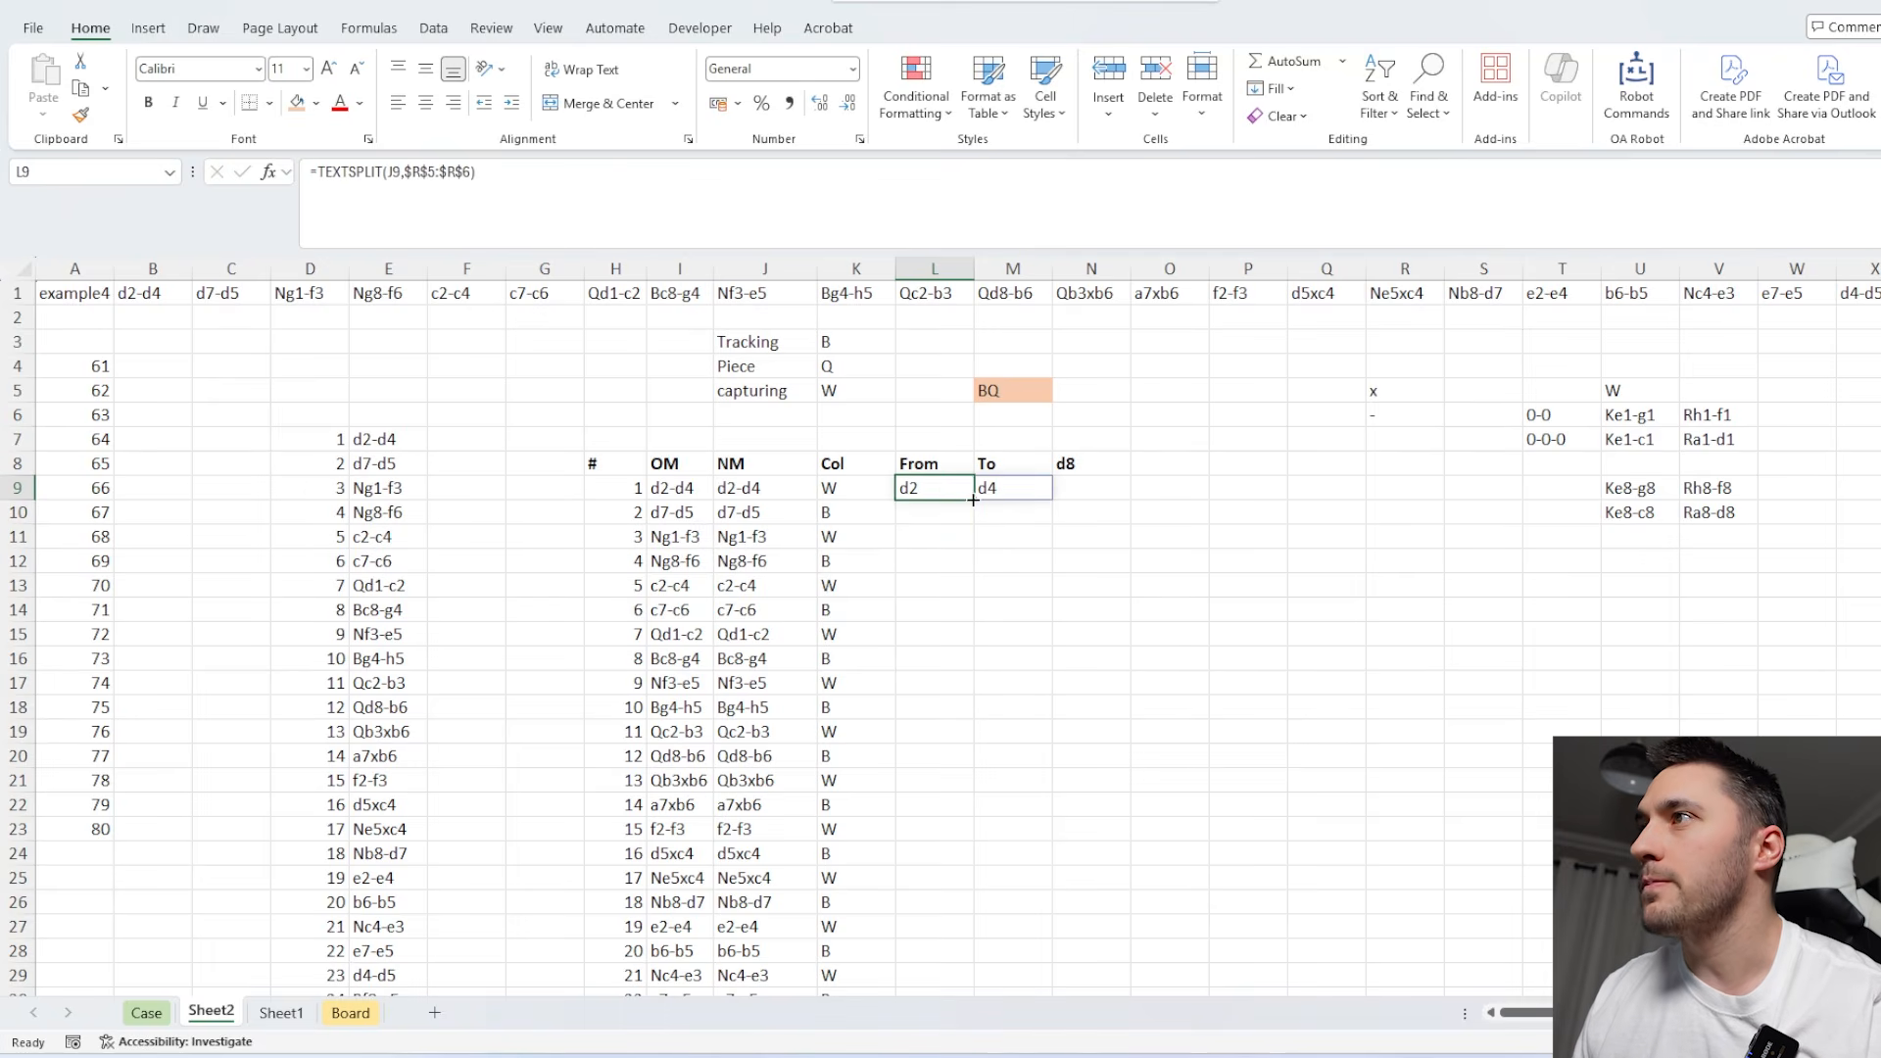
Copy the split formula down to row 23, and trim L9's results to two characters with =RIGHT(TEXTSPLIT(J9,$R$5:$R$6),2).
drag(974, 499, 975, 840)
click(936, 539)
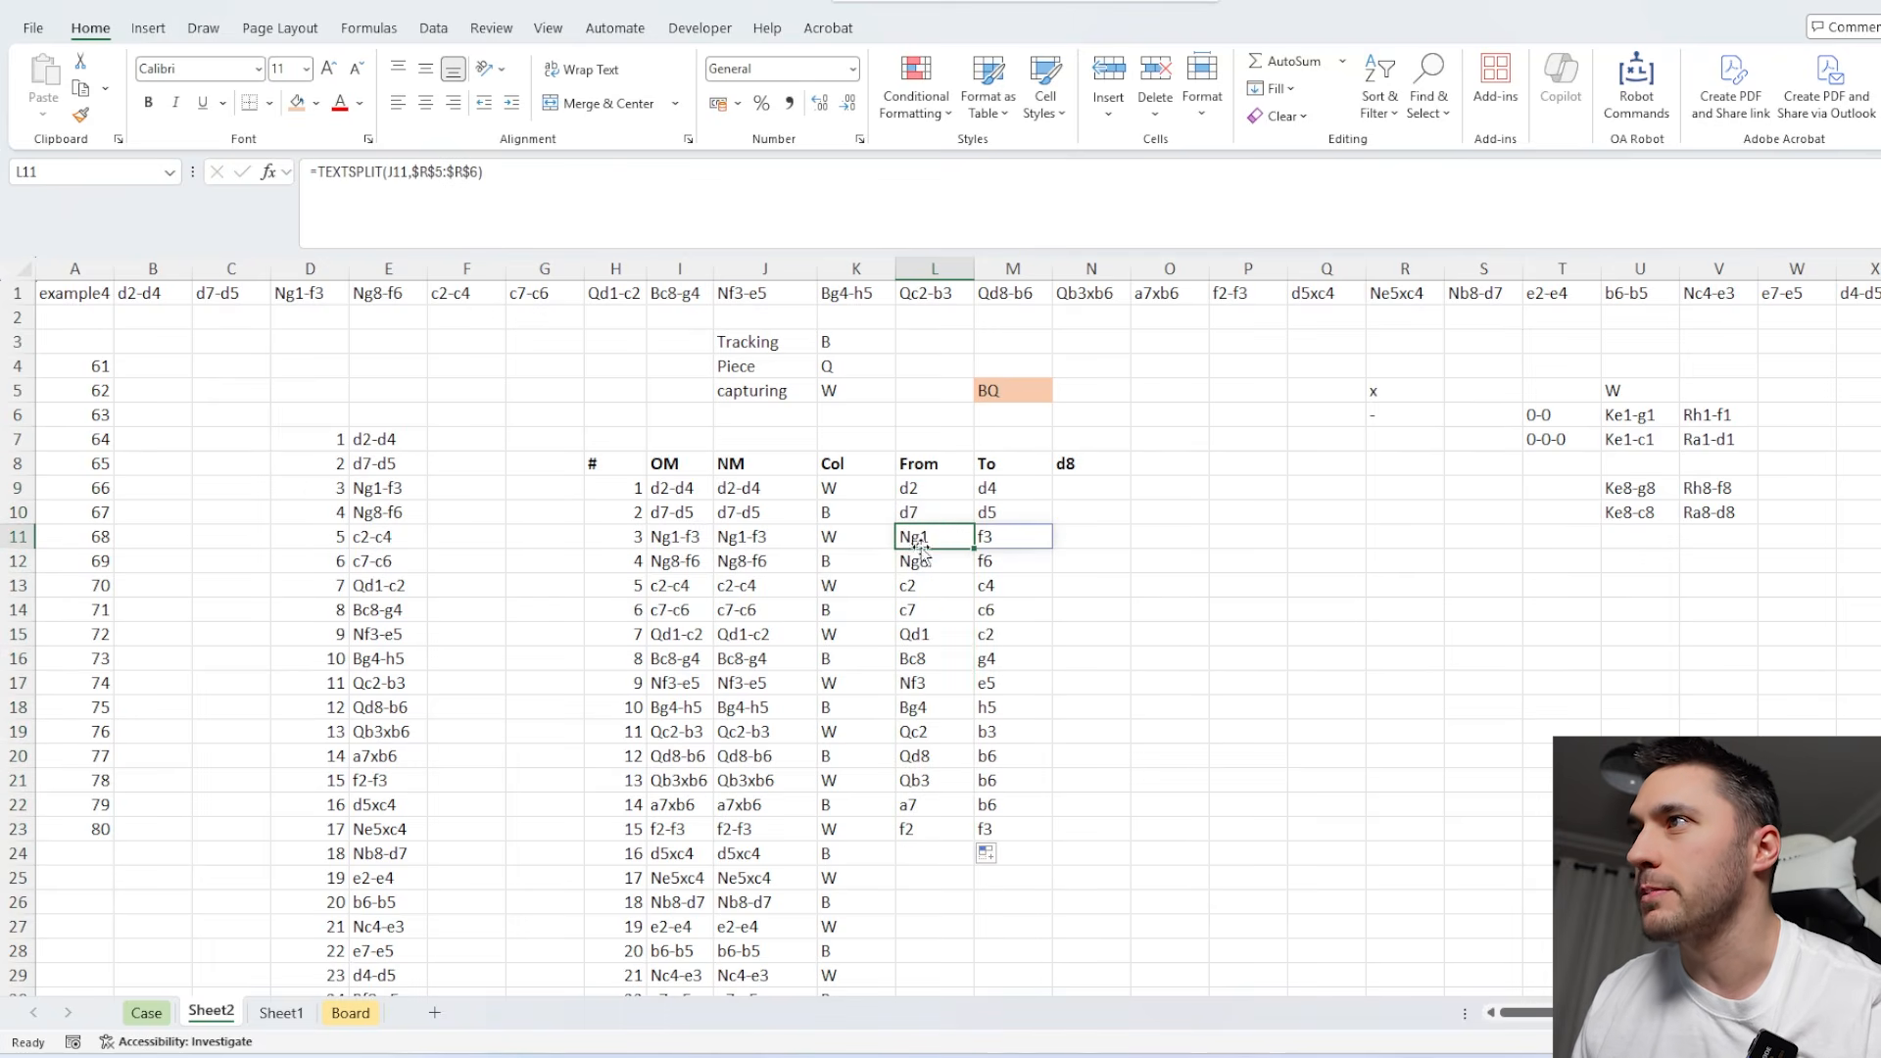
click(942, 490)
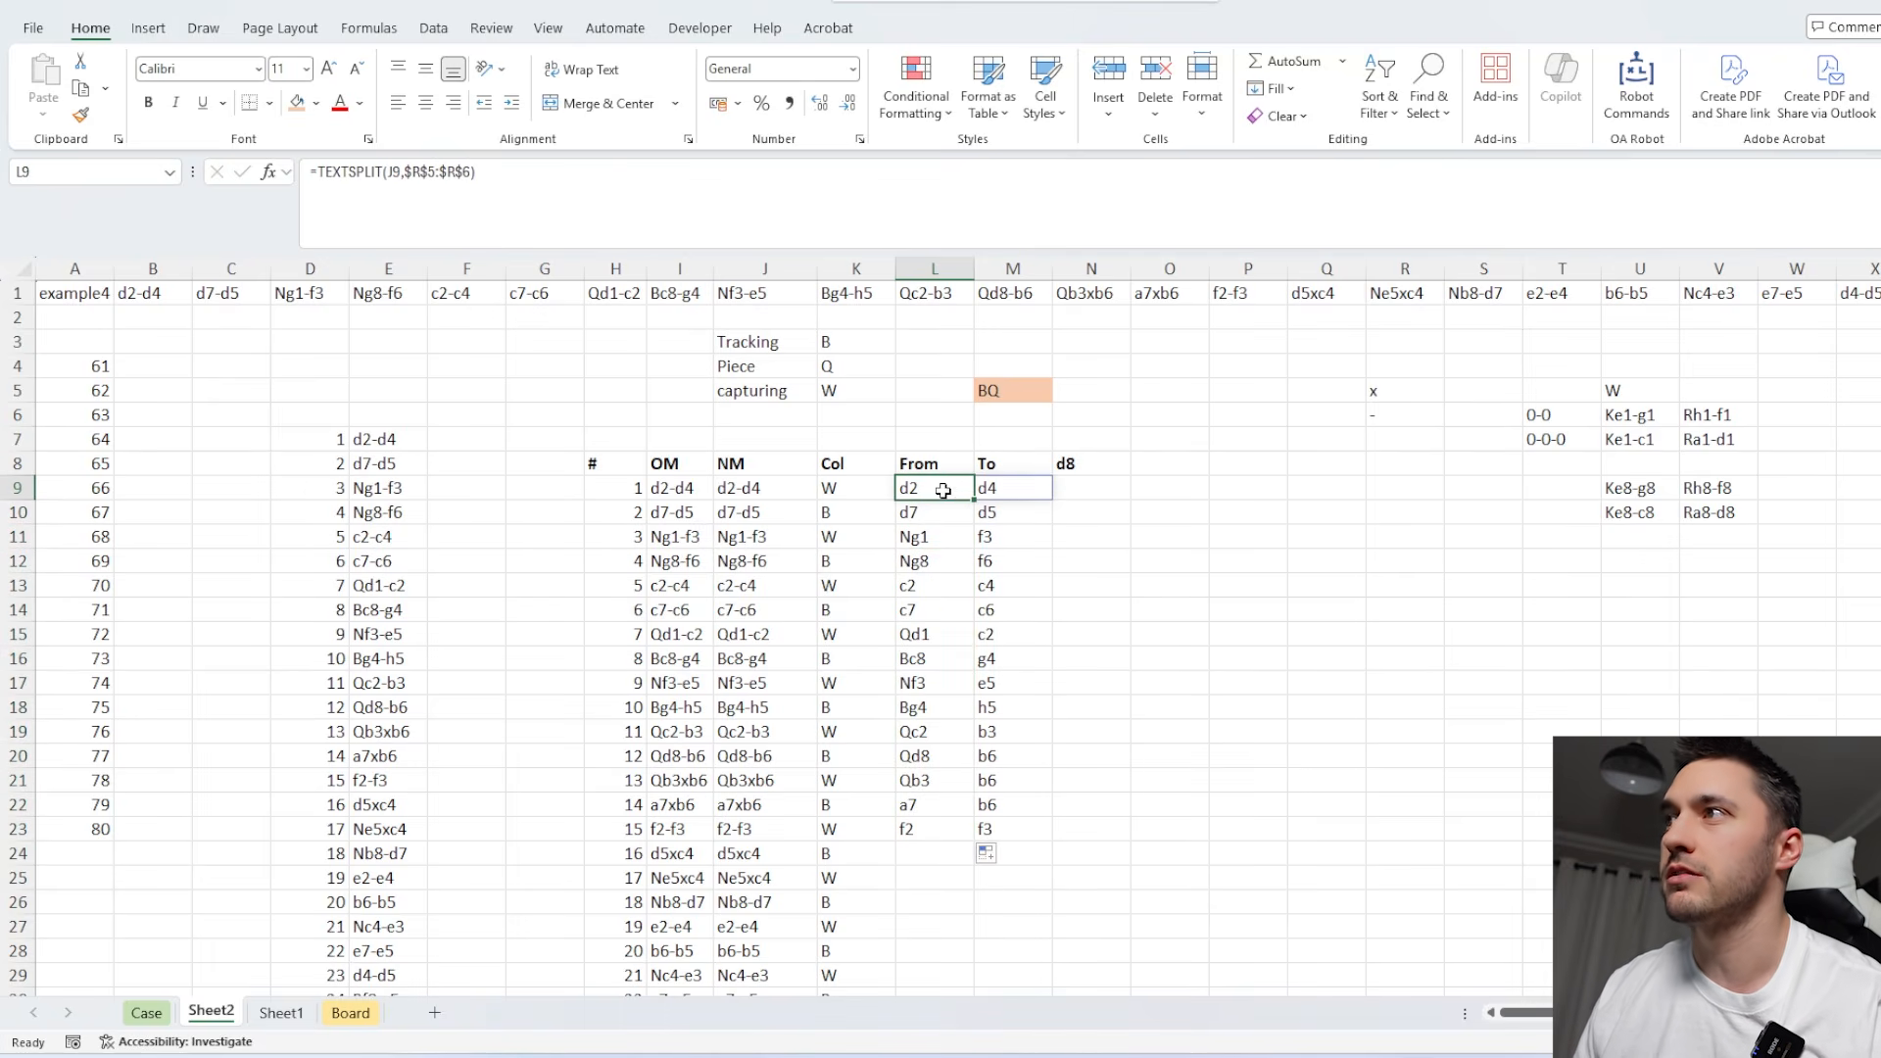
click(323, 171)
text(RIGHT()
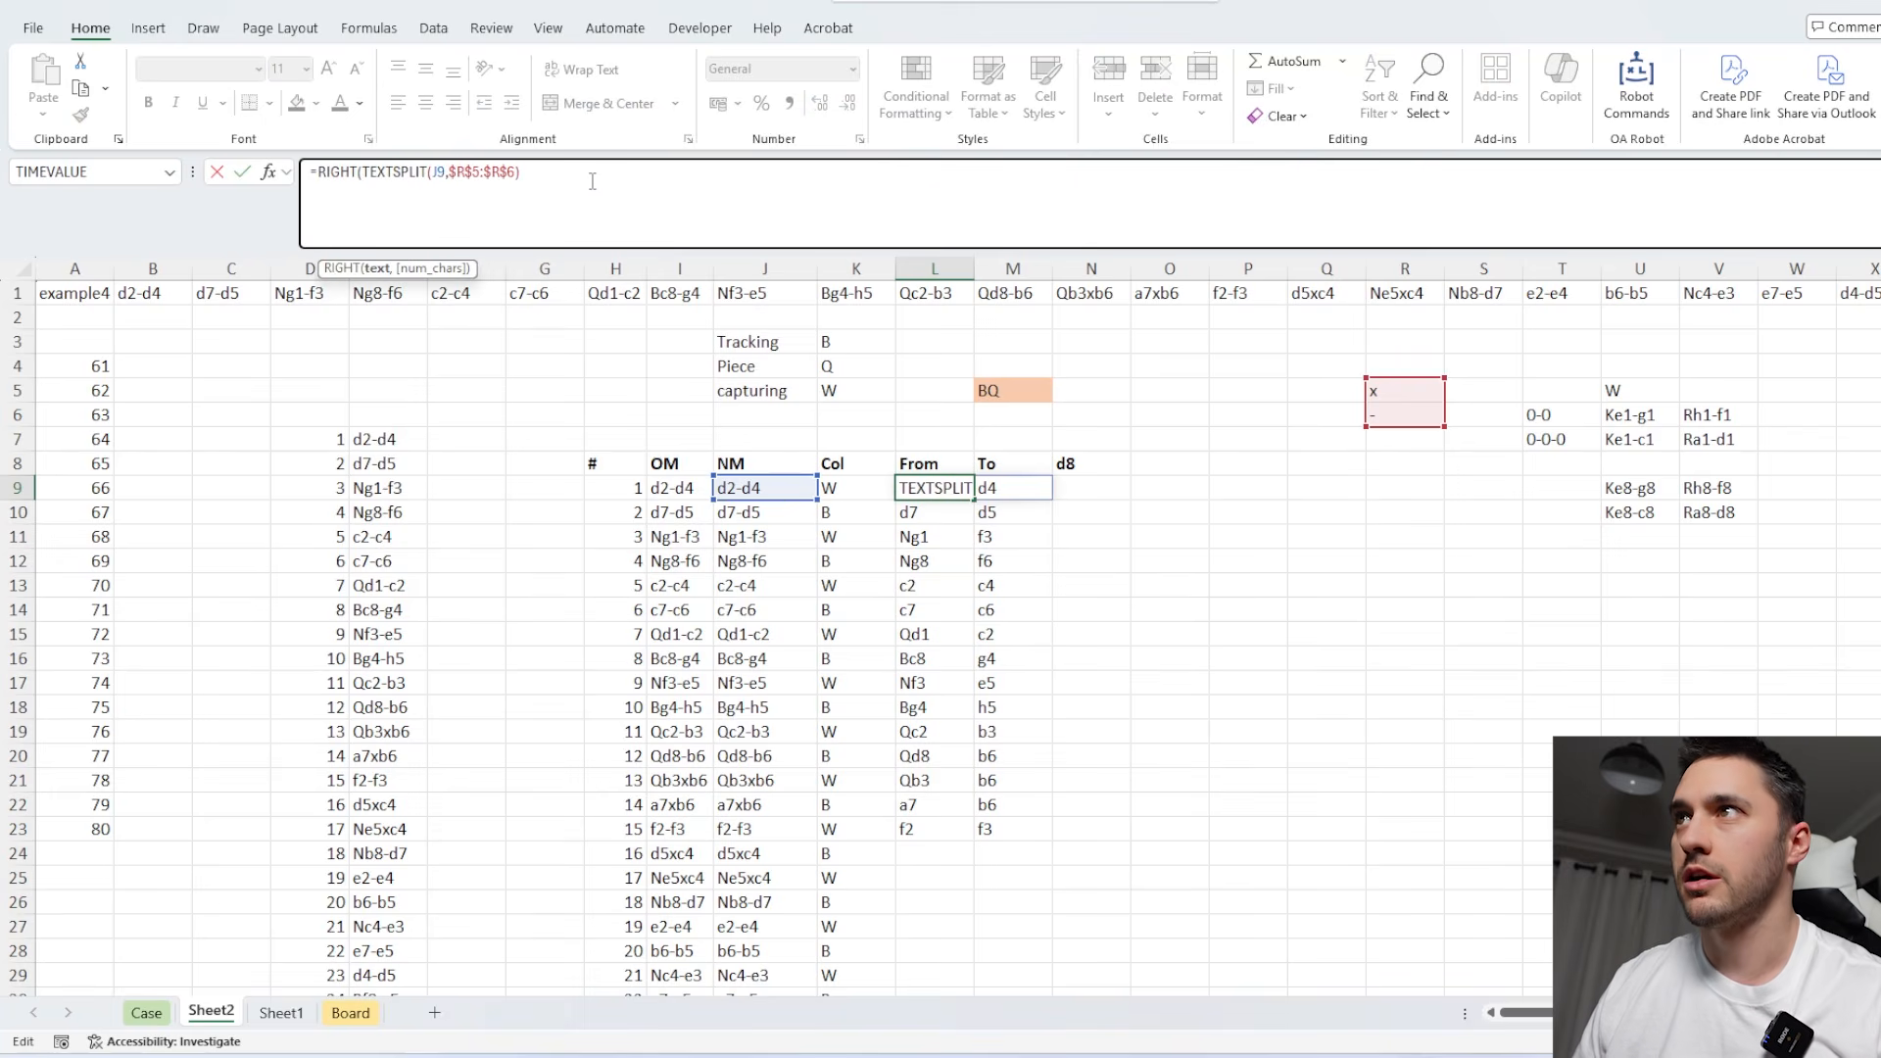
text(,2))
key(Return)
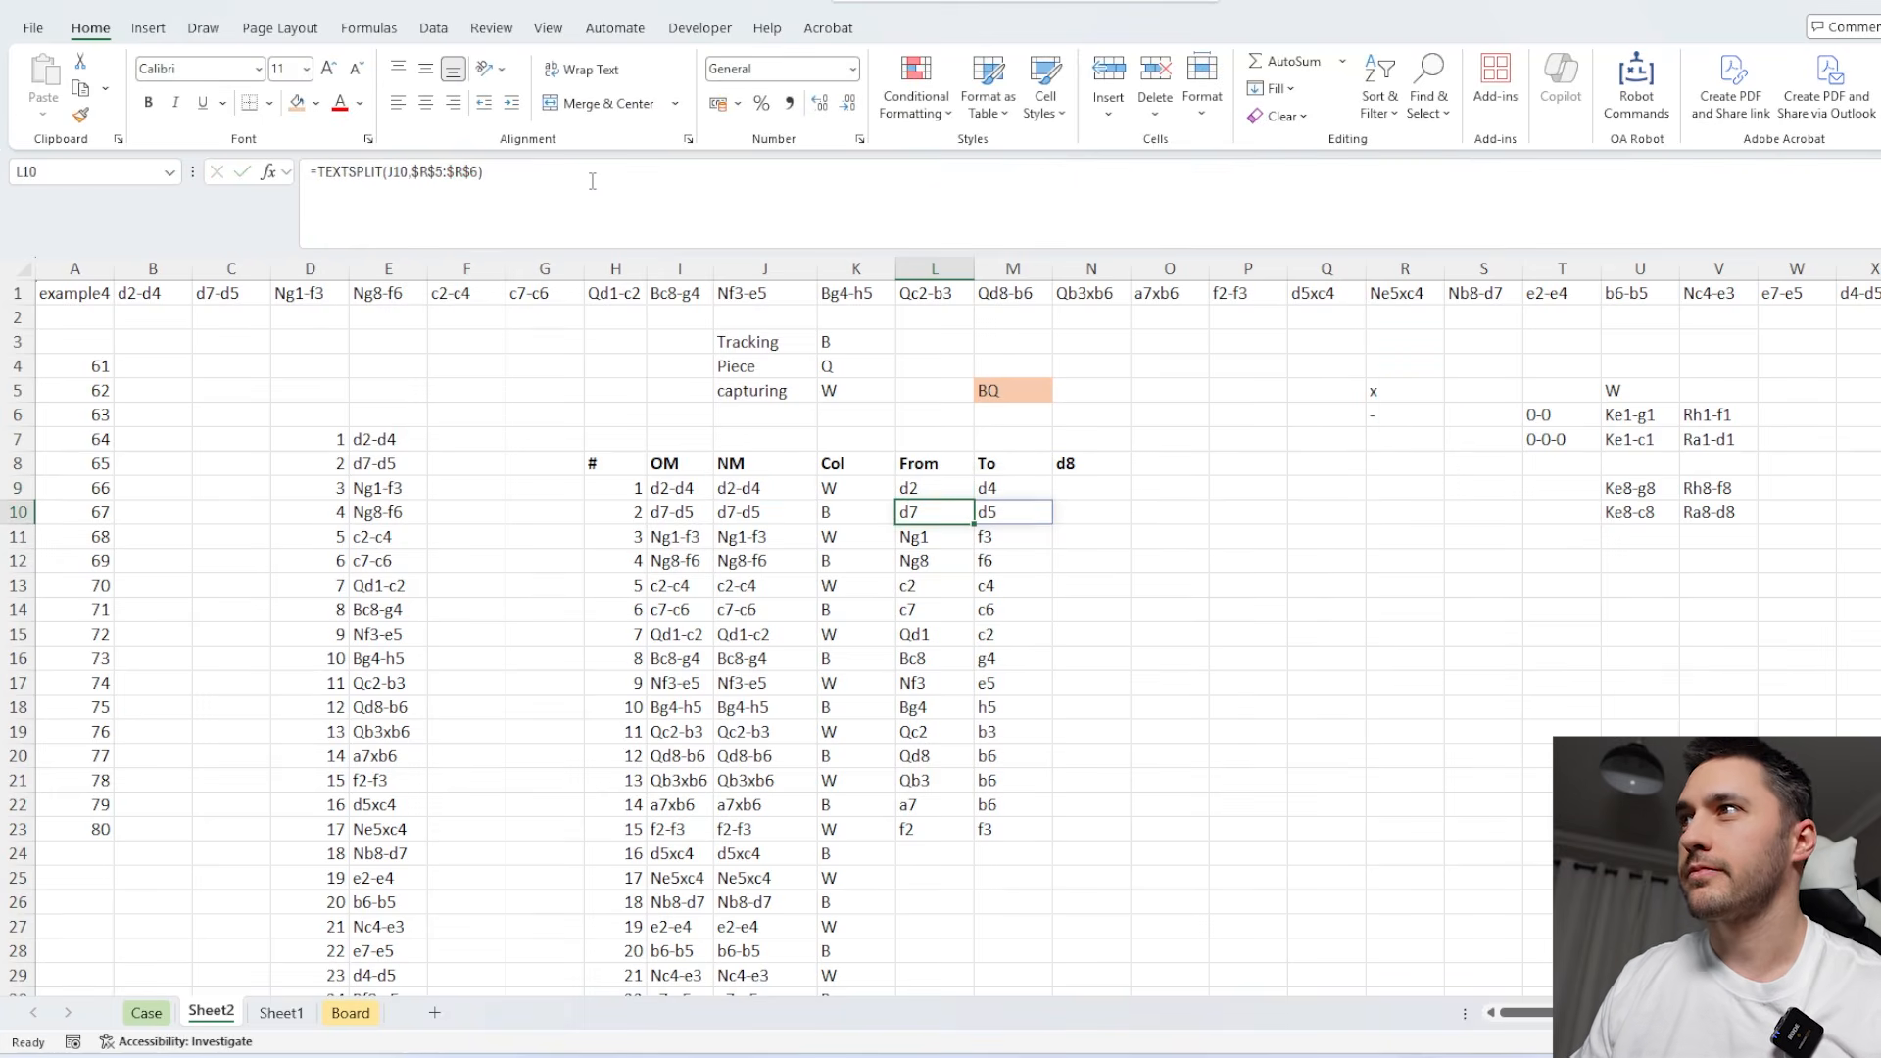
Fill the updated From/To formula in L9 down column L to the last move of the table.
click(862, 487)
key(ctrl+Down)
key(Right)
key(ctrl+shift+Up)
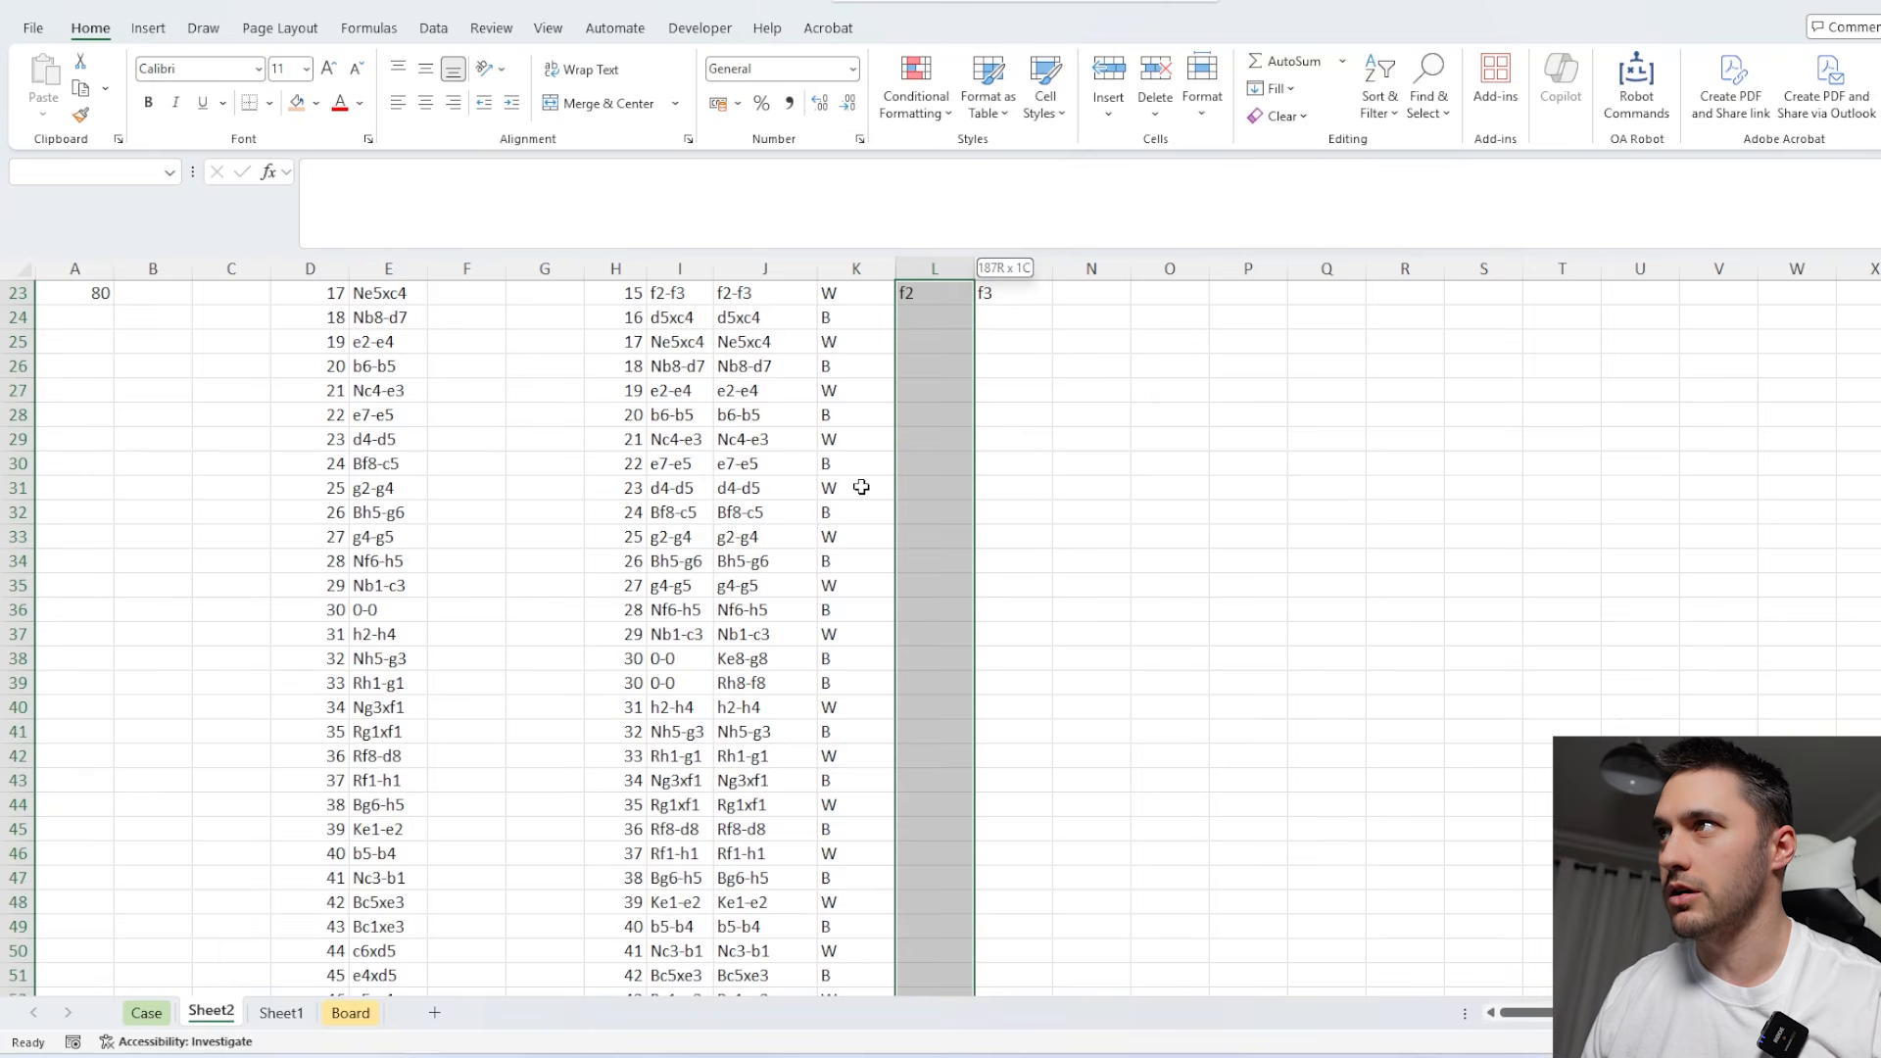
key(ctrl+shift+Up)
key(ctrl+d)
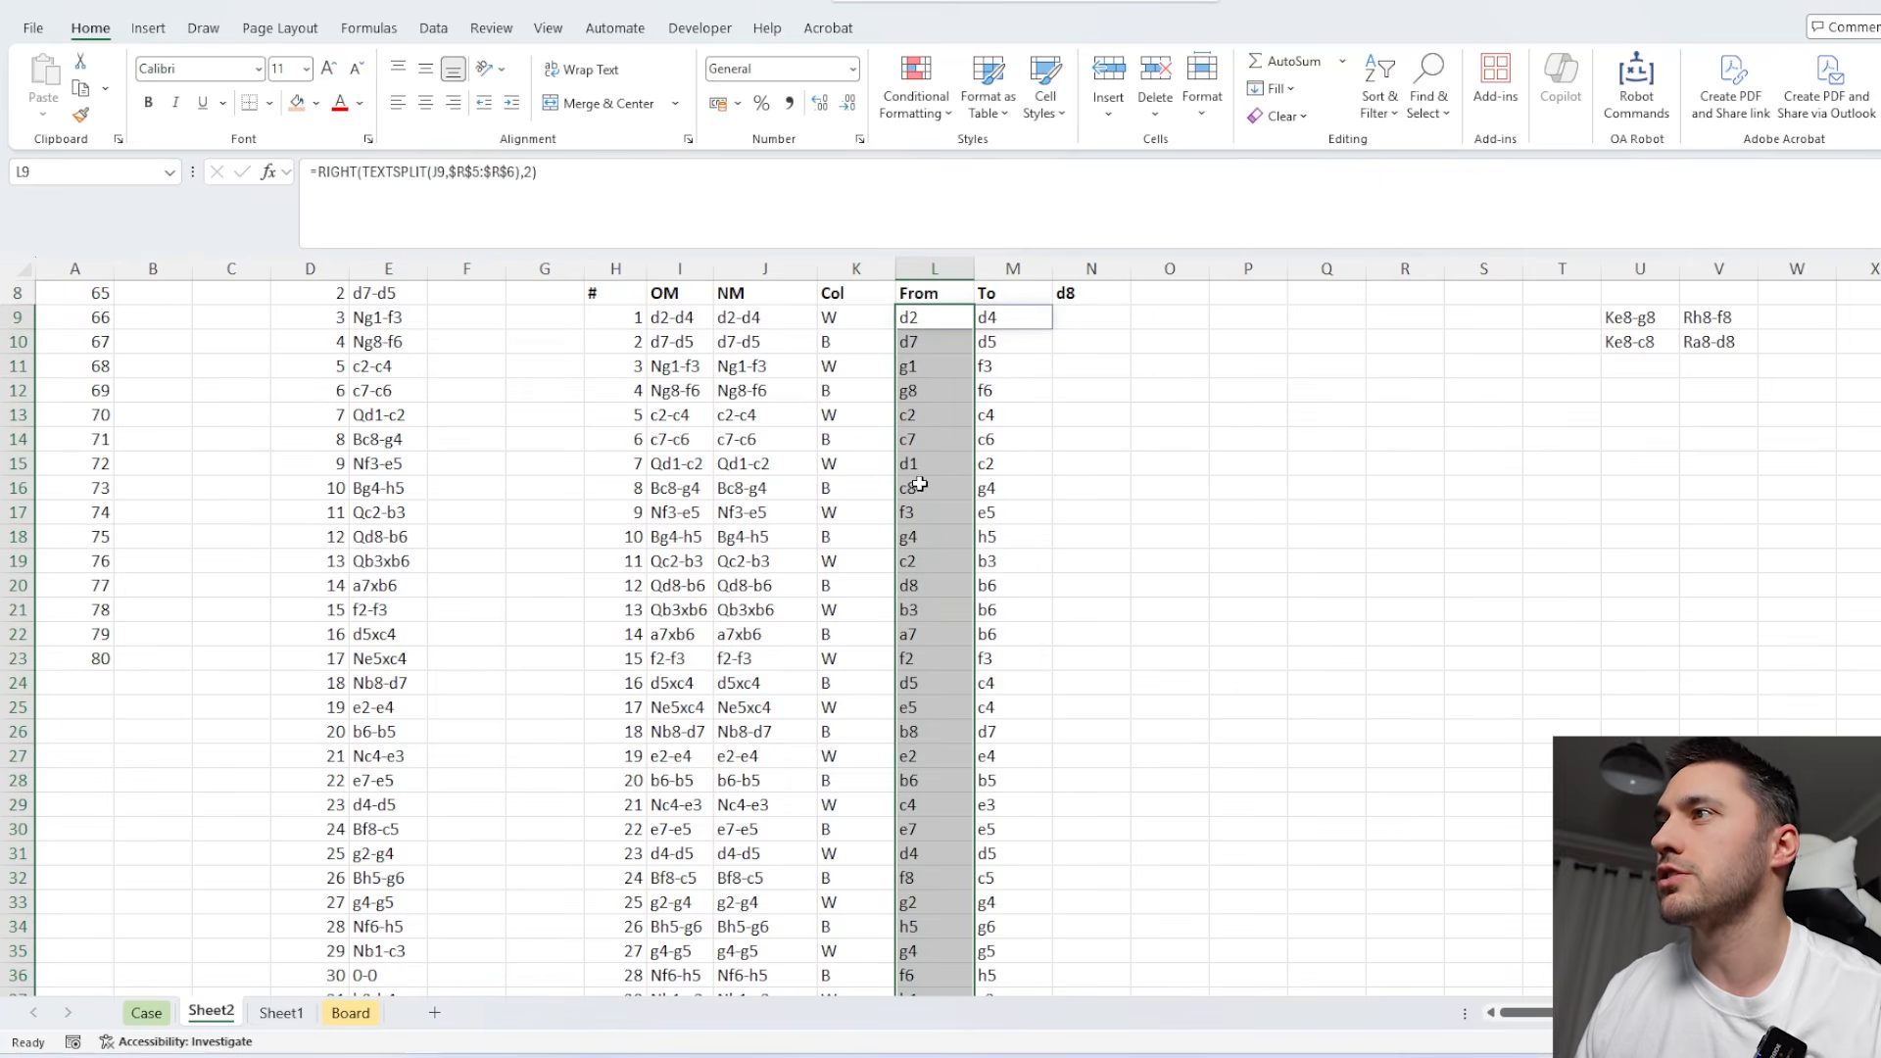
scroll(1017, 561, up, 3)
scroll(1054, 498, down, 1)
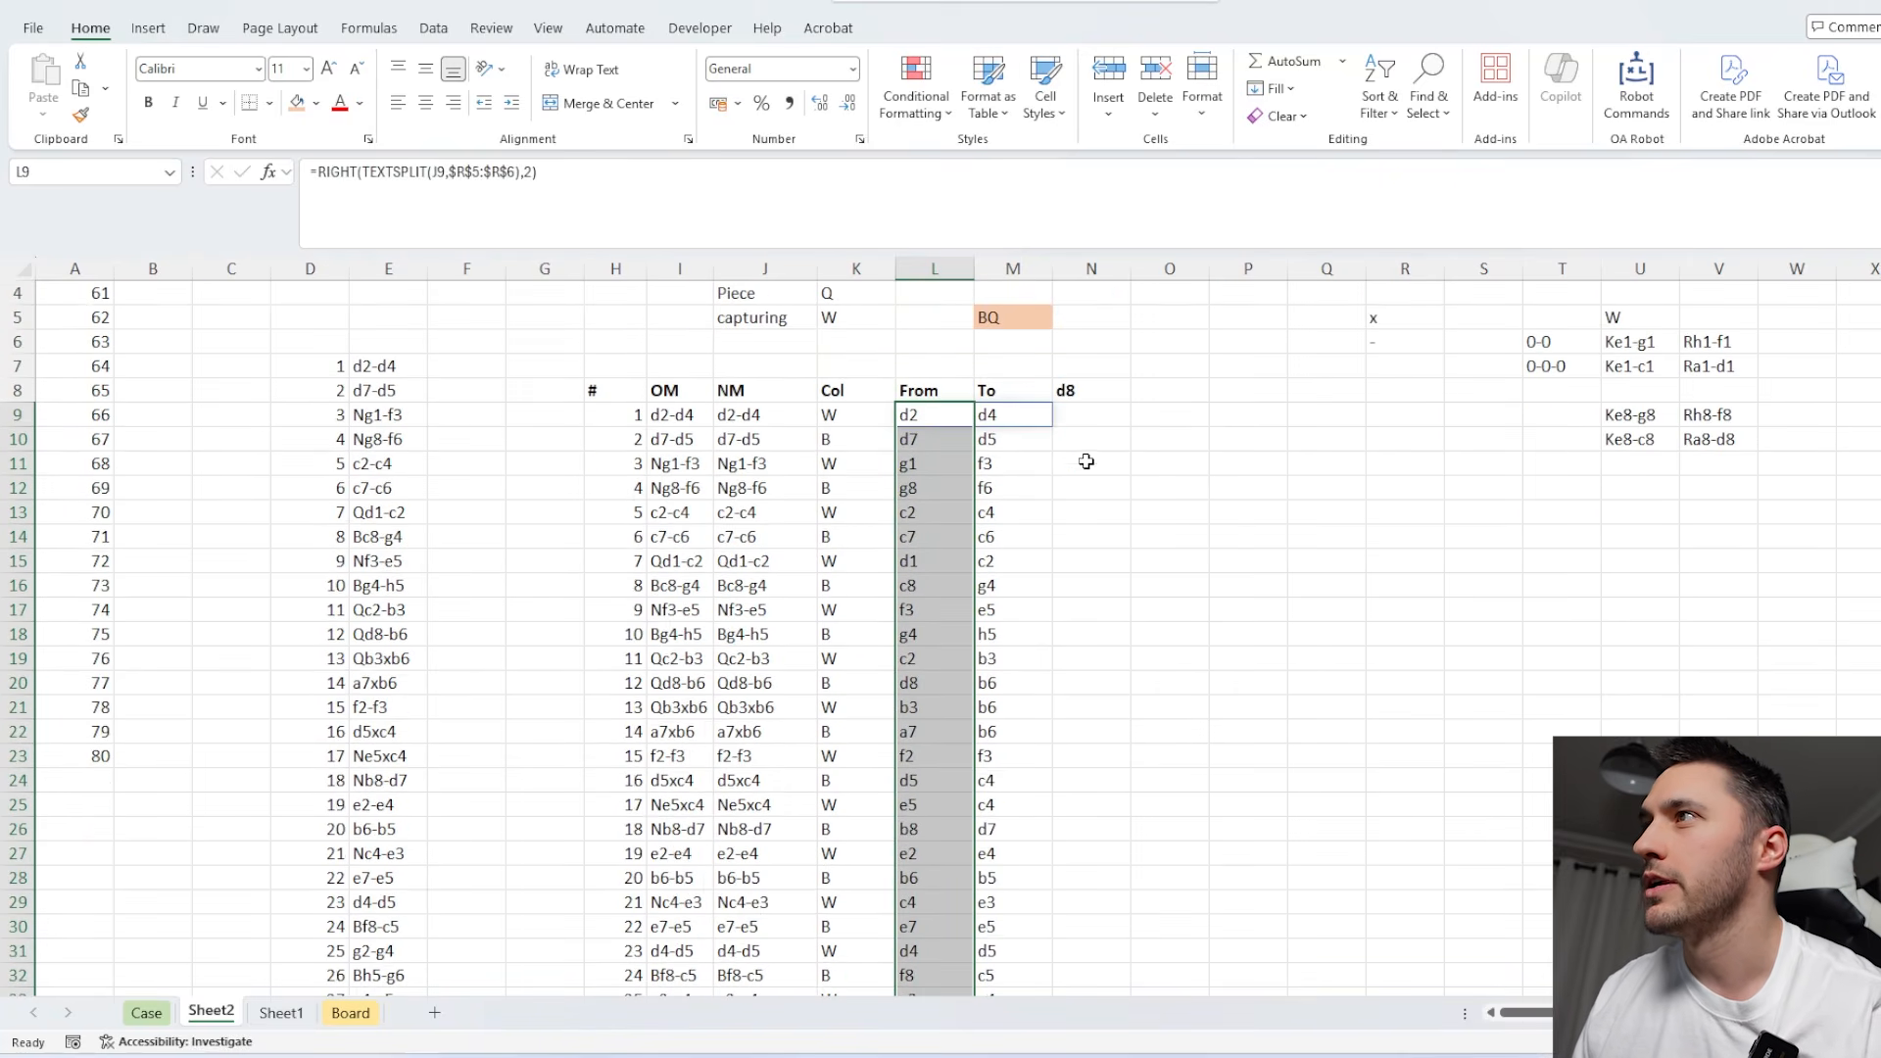
scroll(1088, 461, up, 1)
Track the piece's square by entering =IF(L9=N8,M9,N8) in N9 and copying it down for all moves.
click(1088, 464)
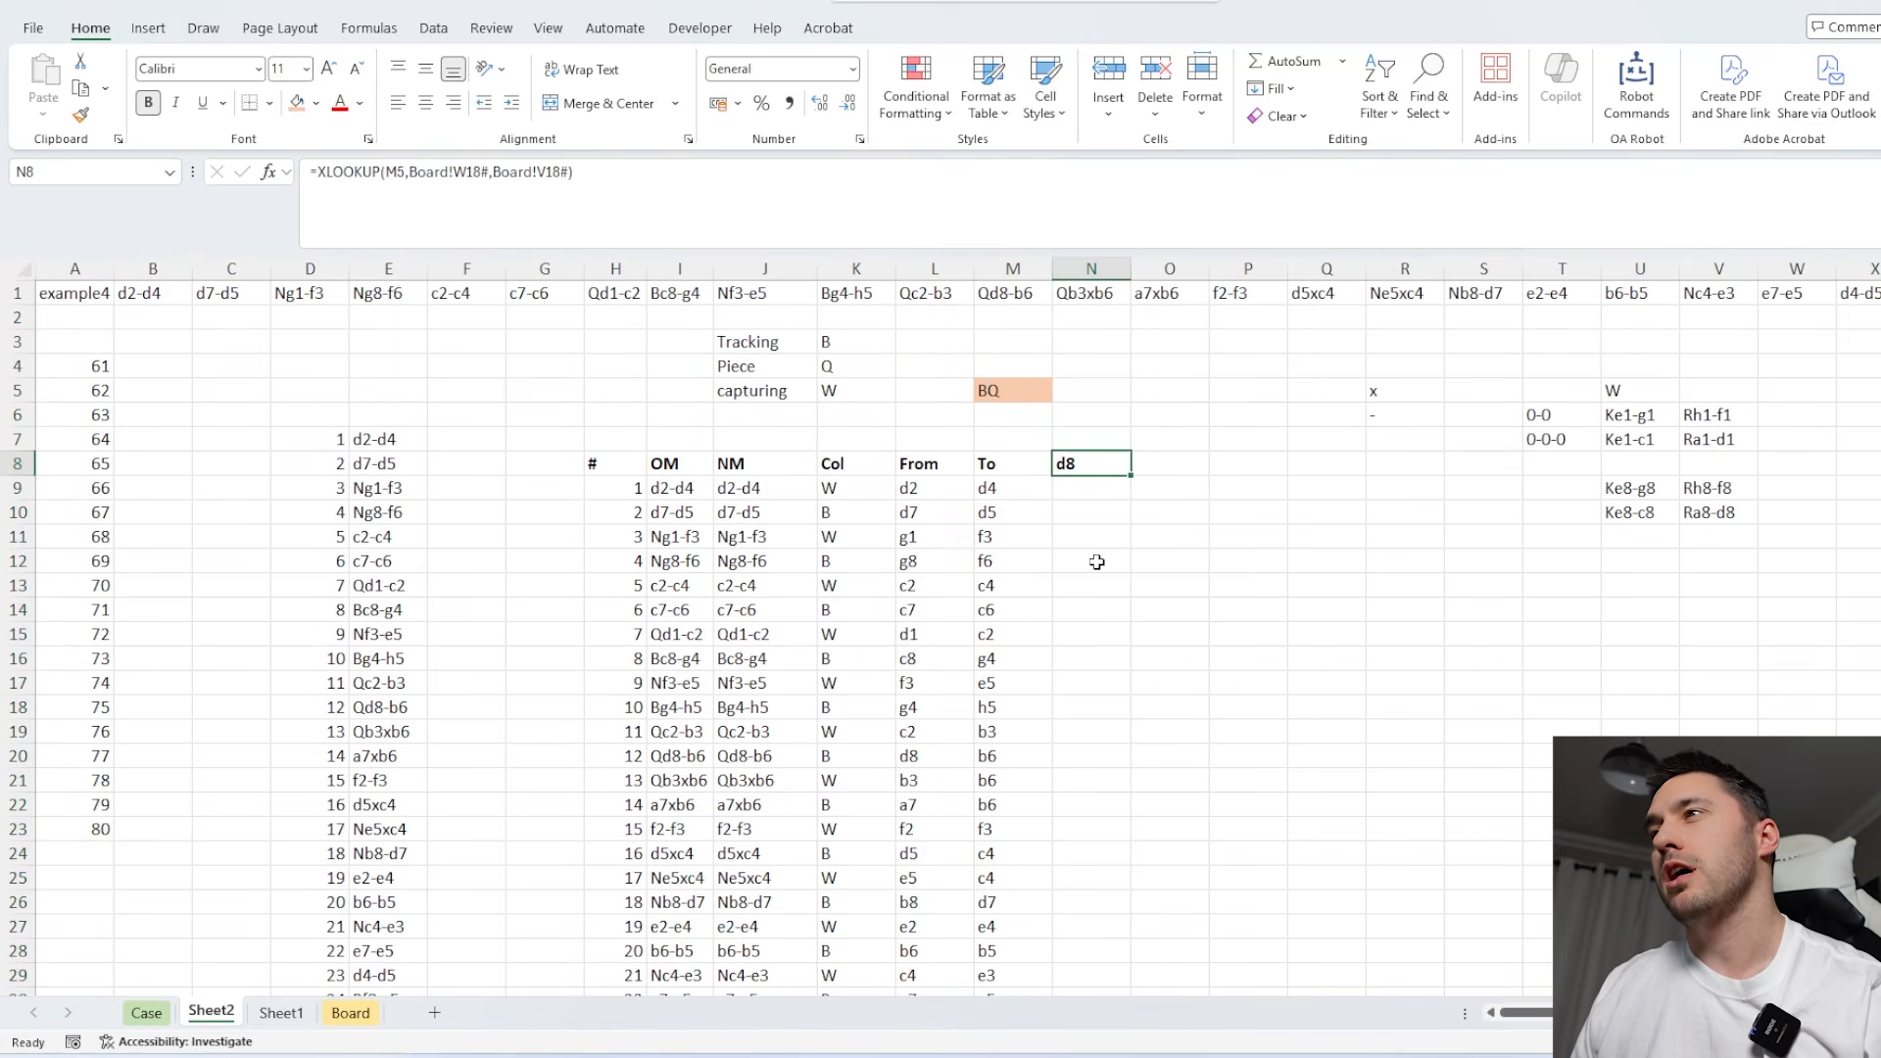
click(1005, 390)
click(1066, 468)
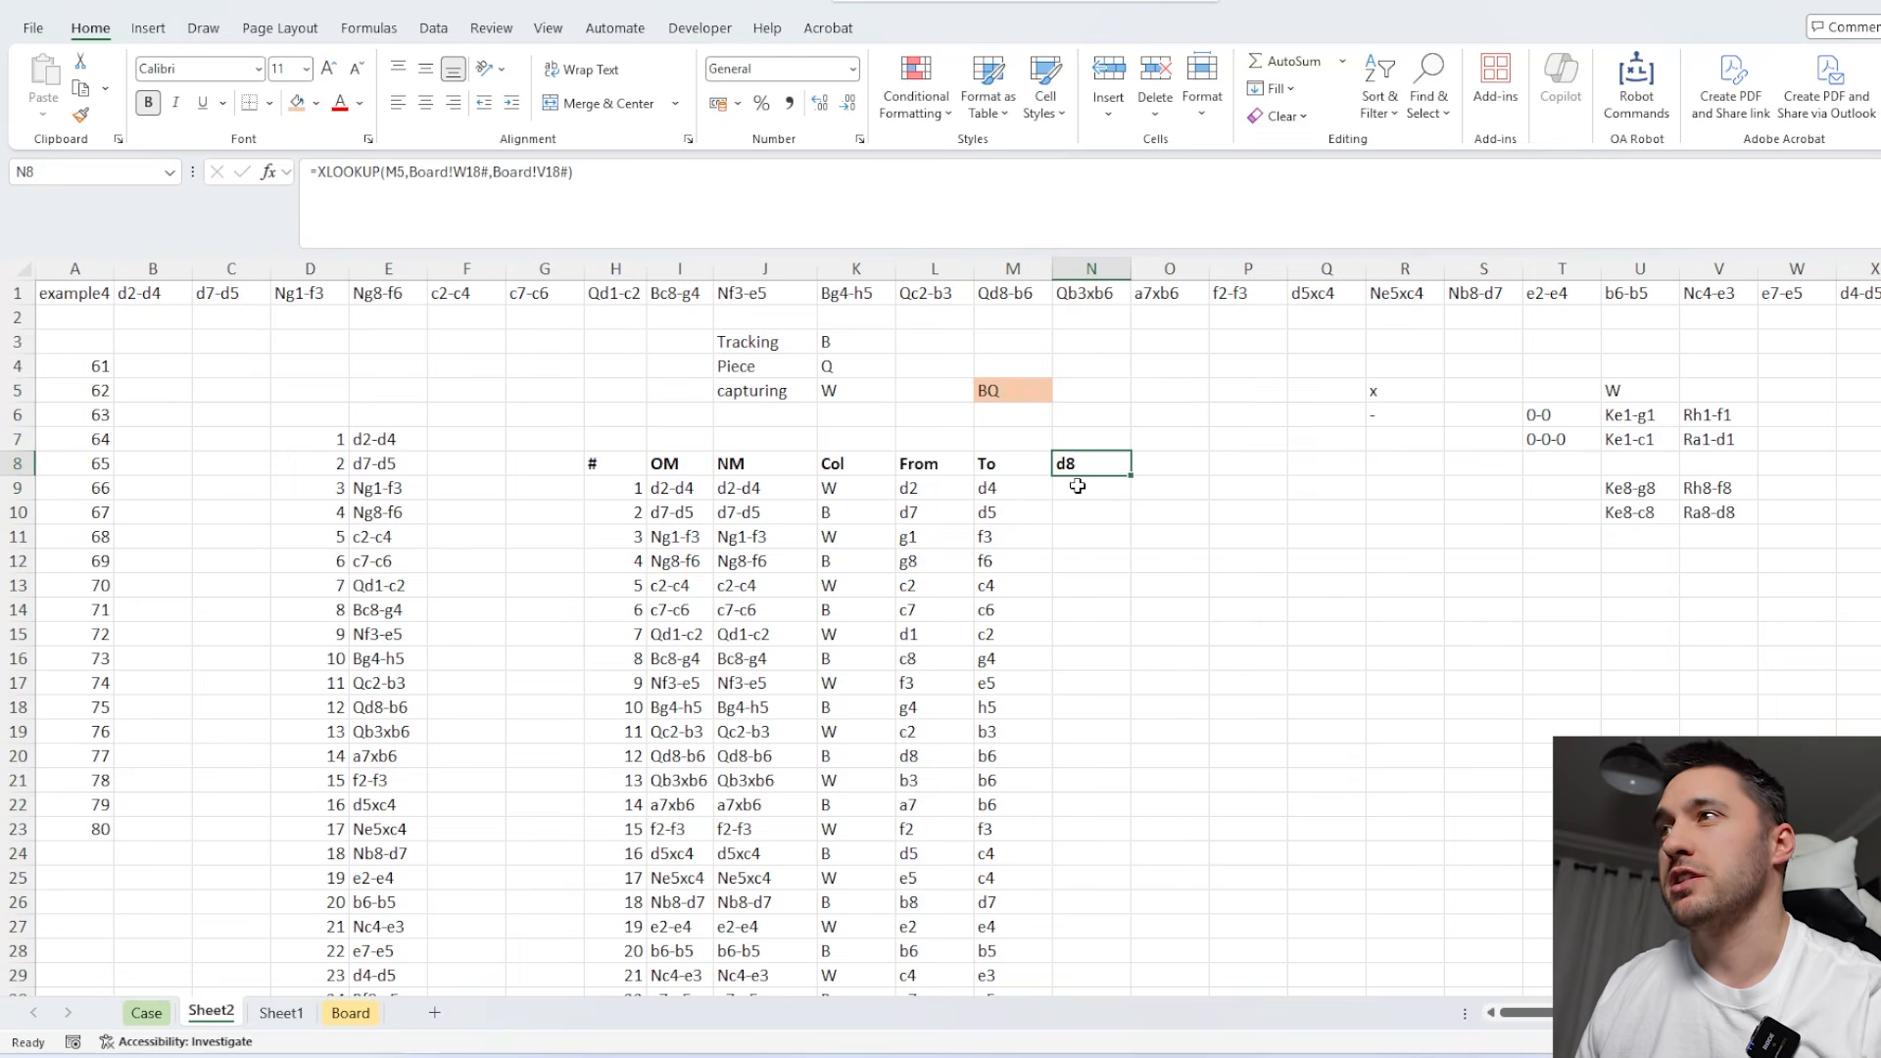
click(1078, 486)
text(=IF()
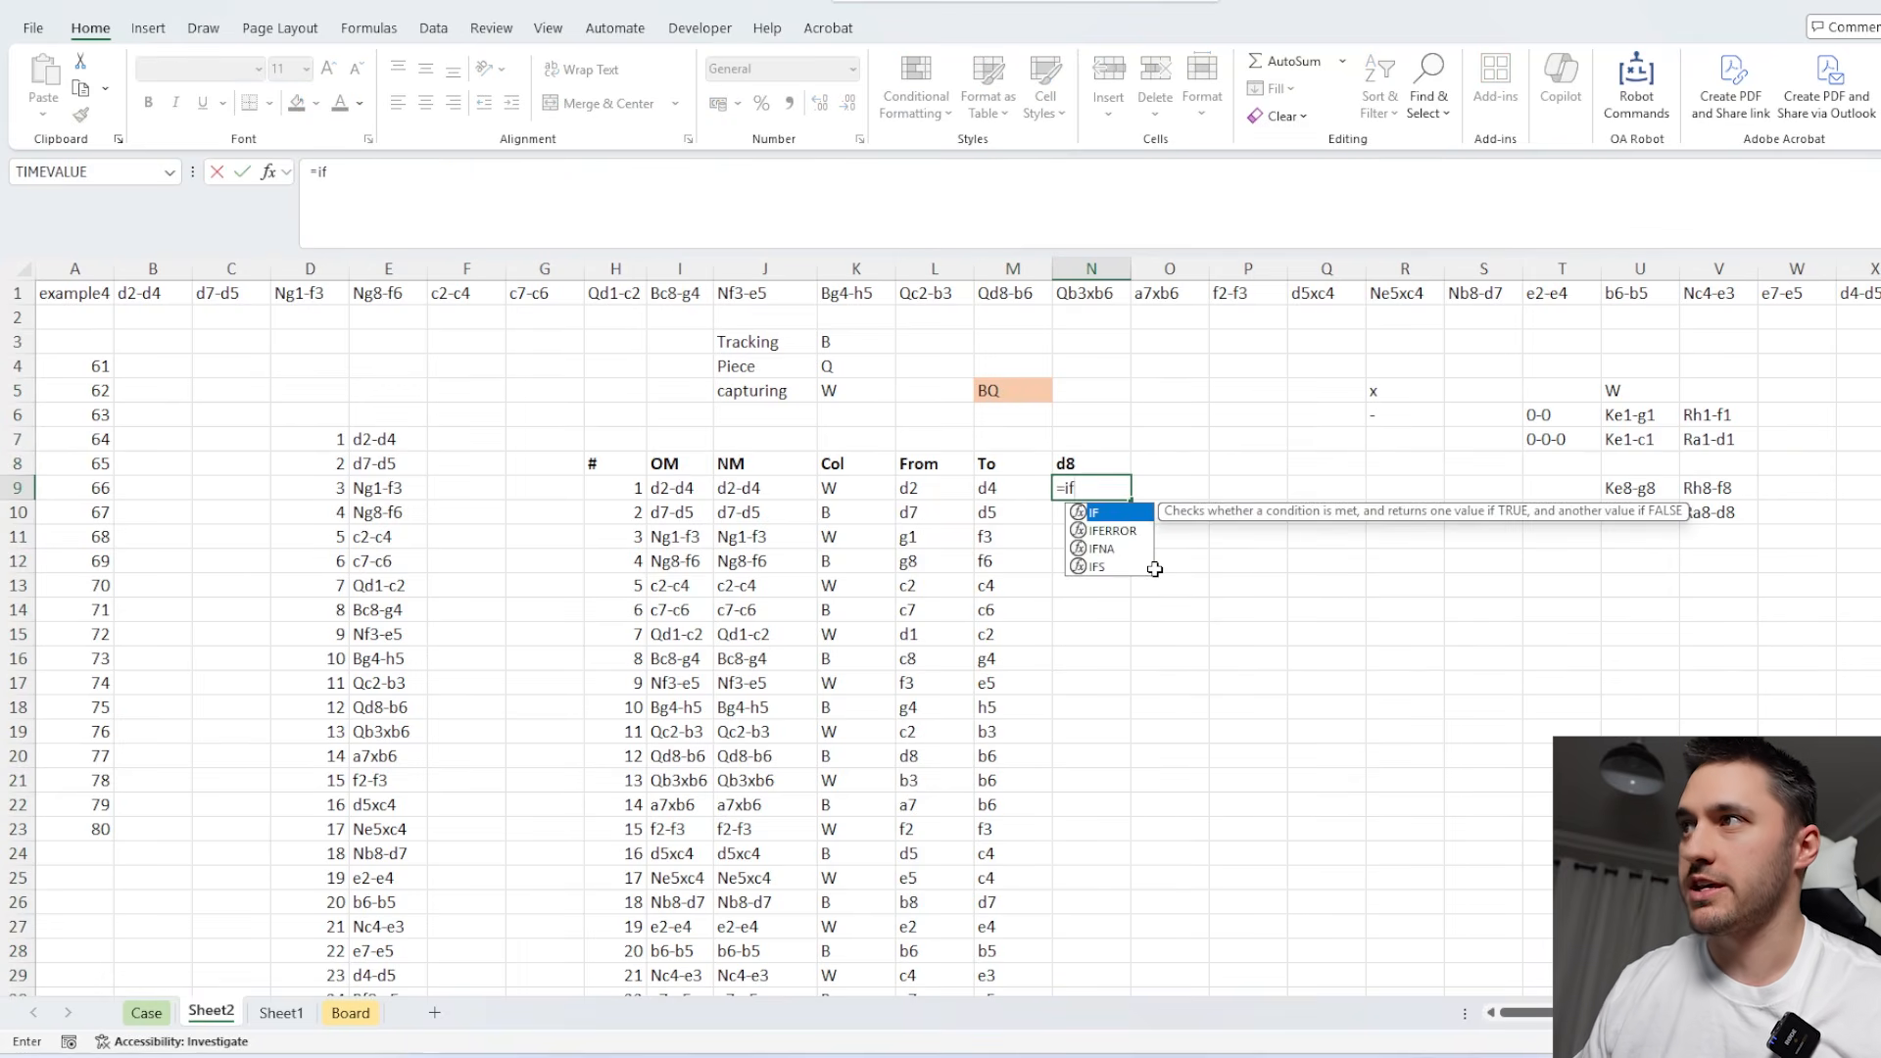
click(953, 488)
text(=IF(L9=)
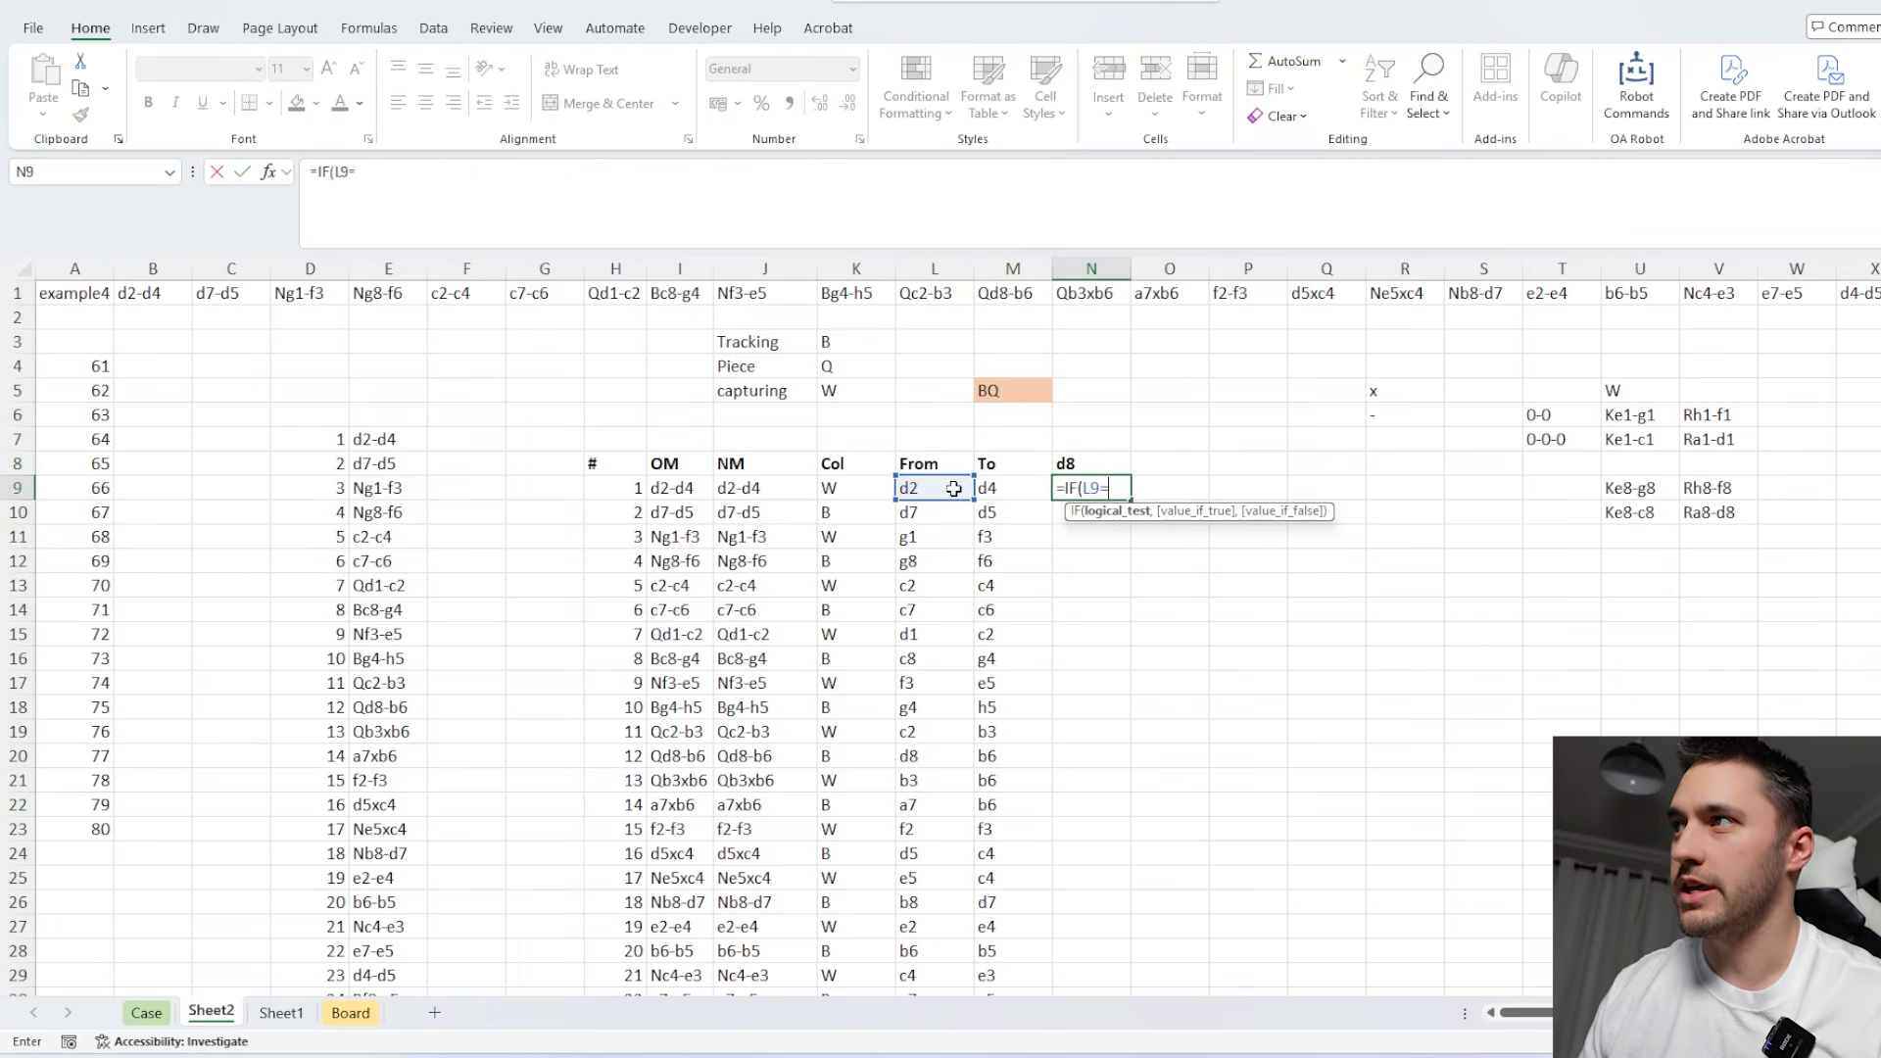
click(1081, 464)
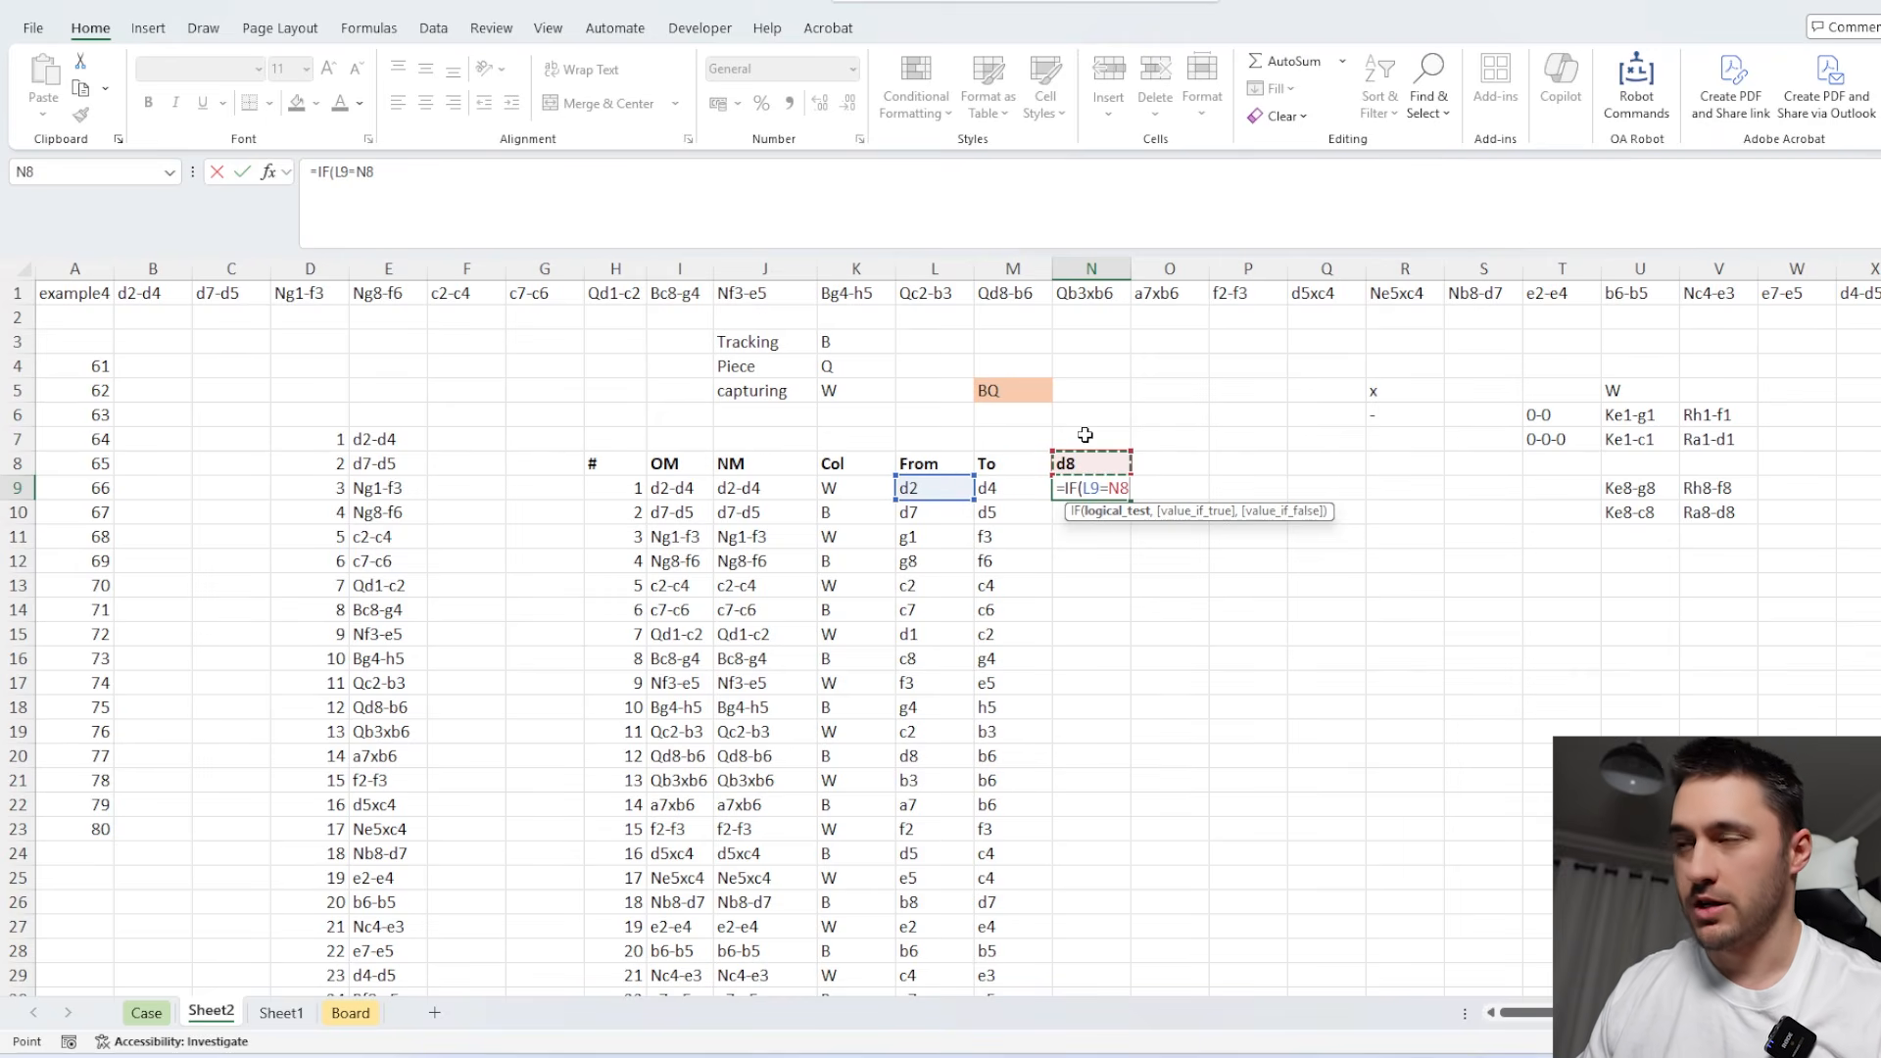
text(,)
click(1012, 488)
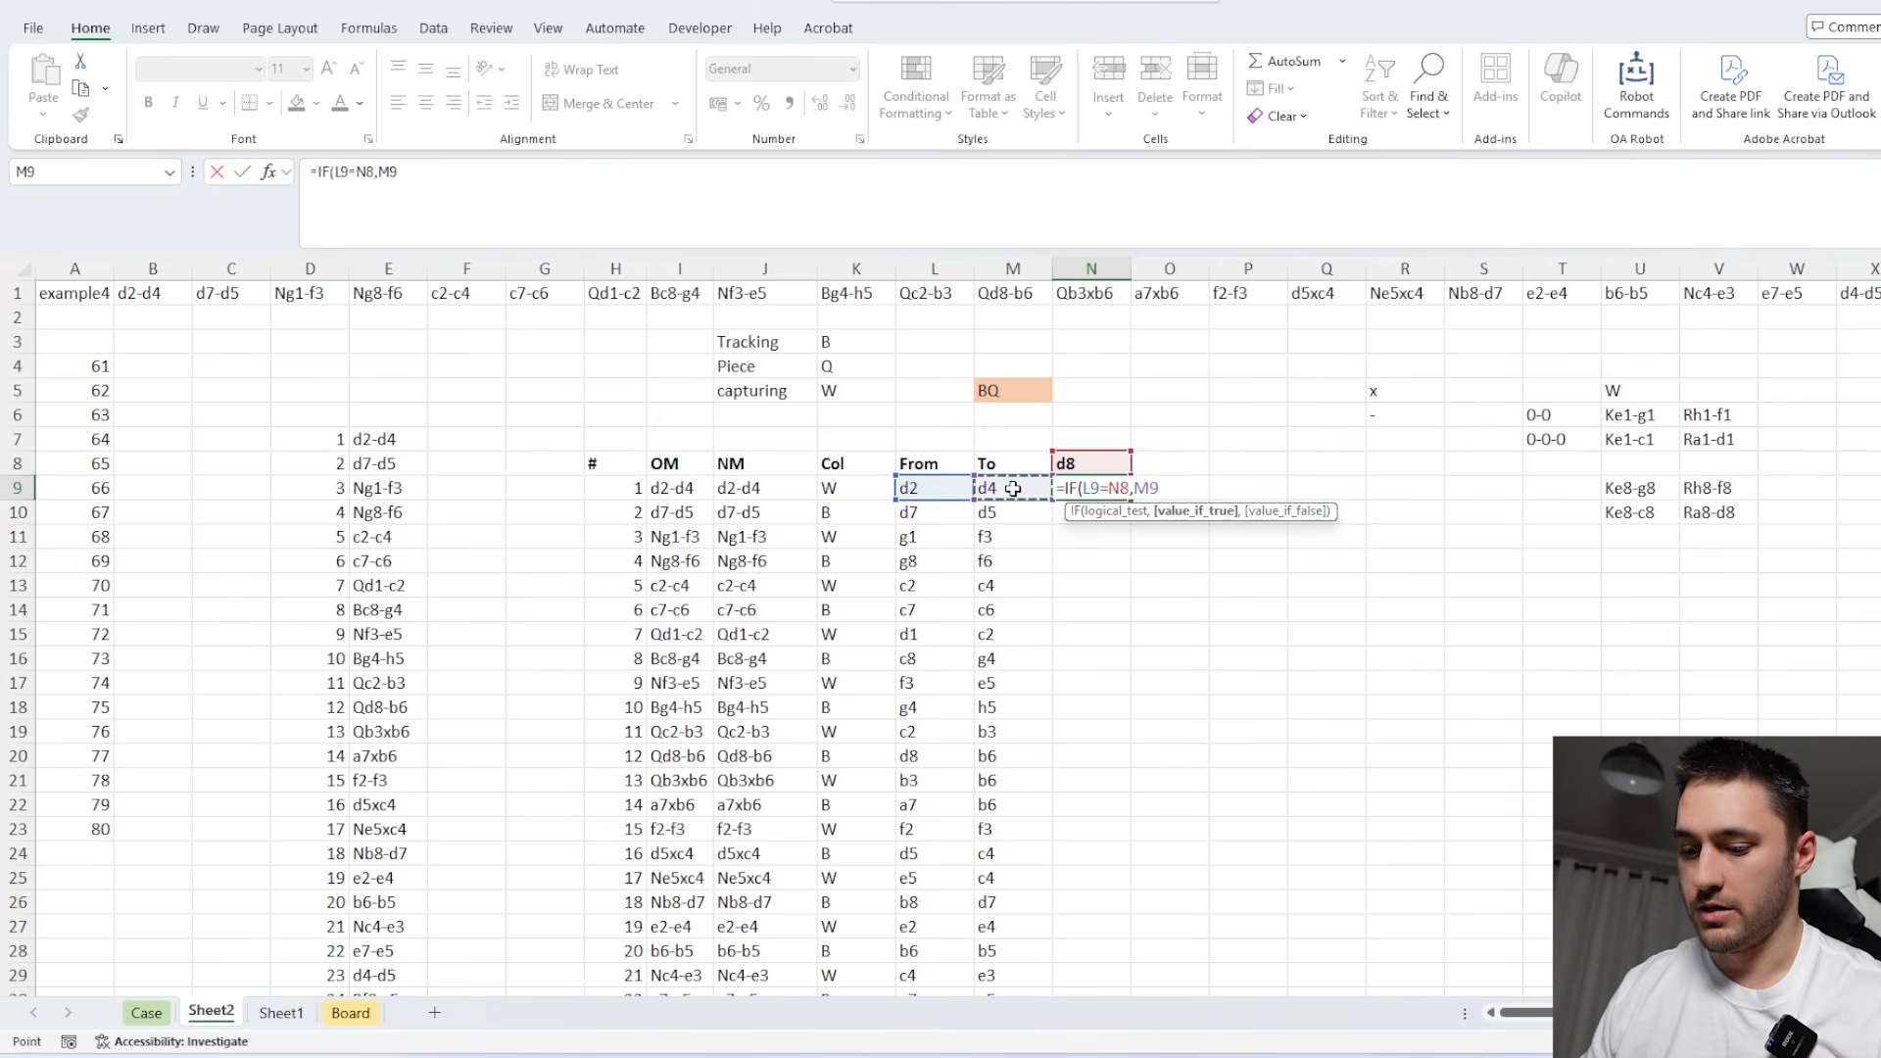
text(,)
click(1088, 462)
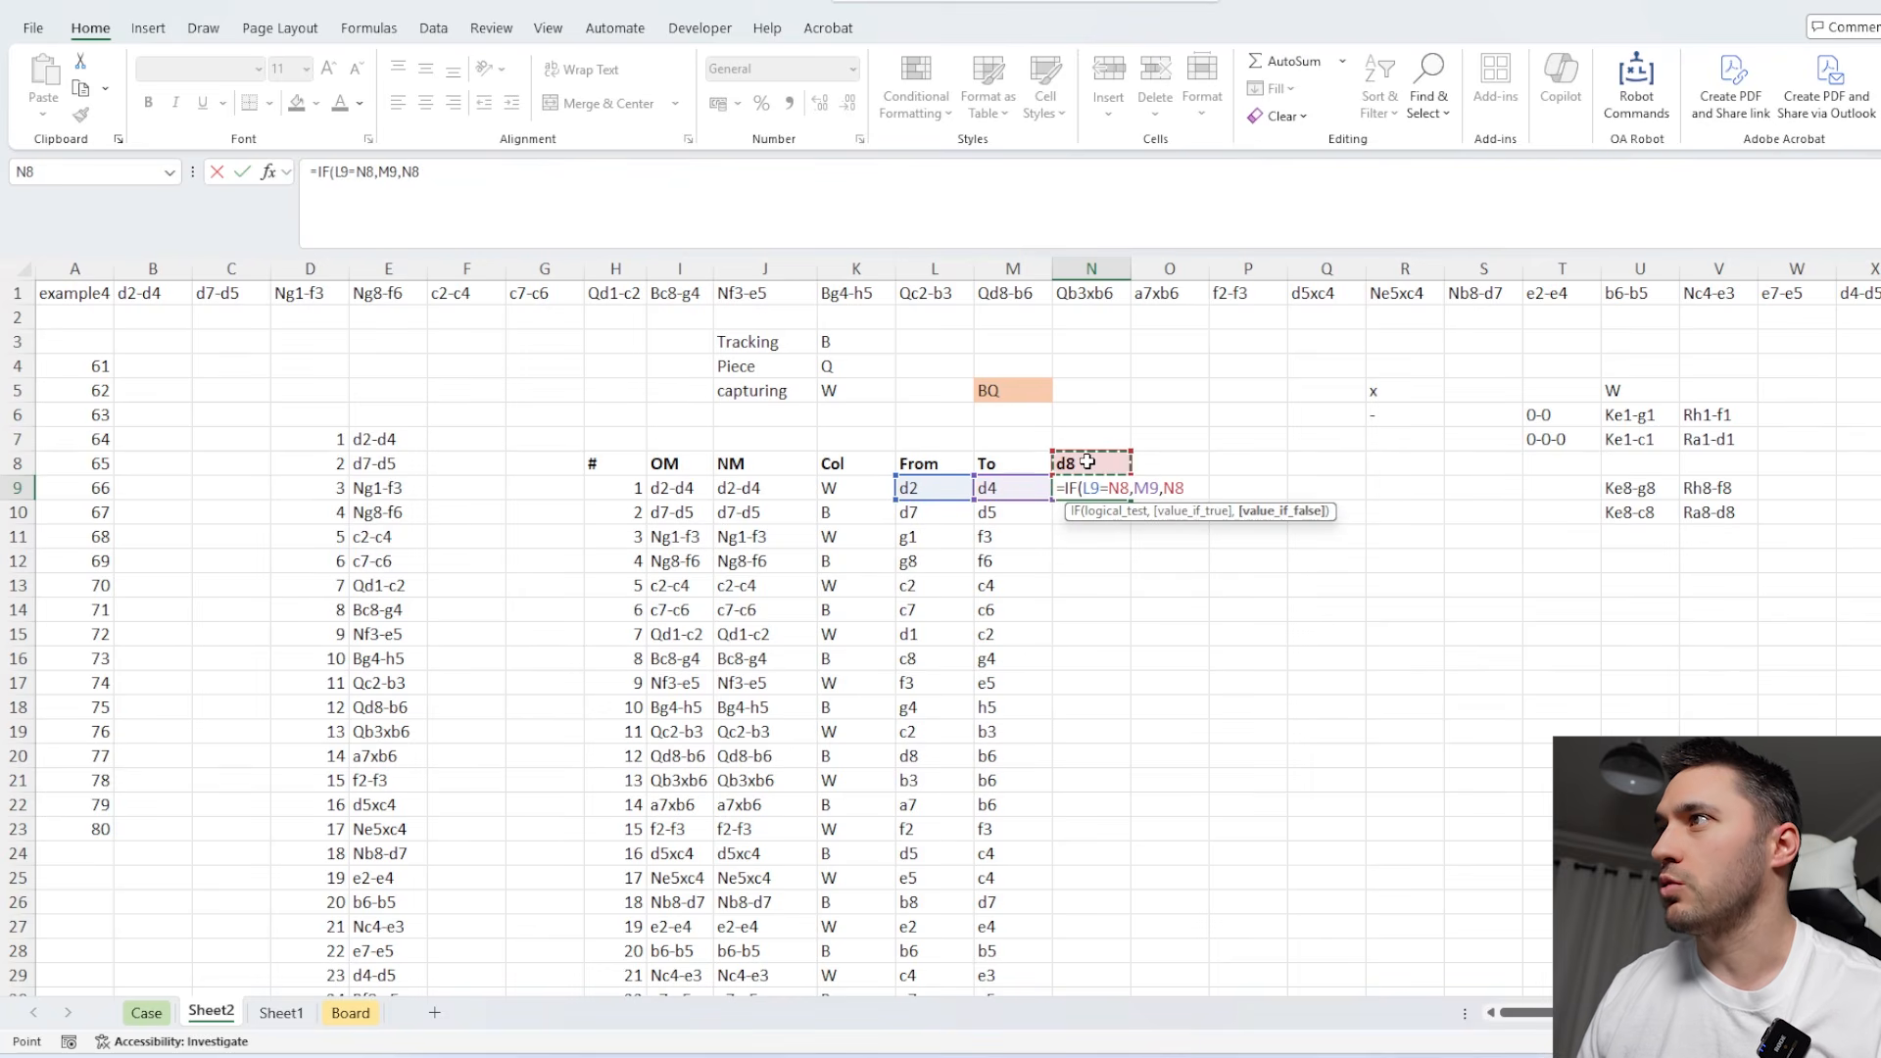
text())
key(Return)
click(1105, 490)
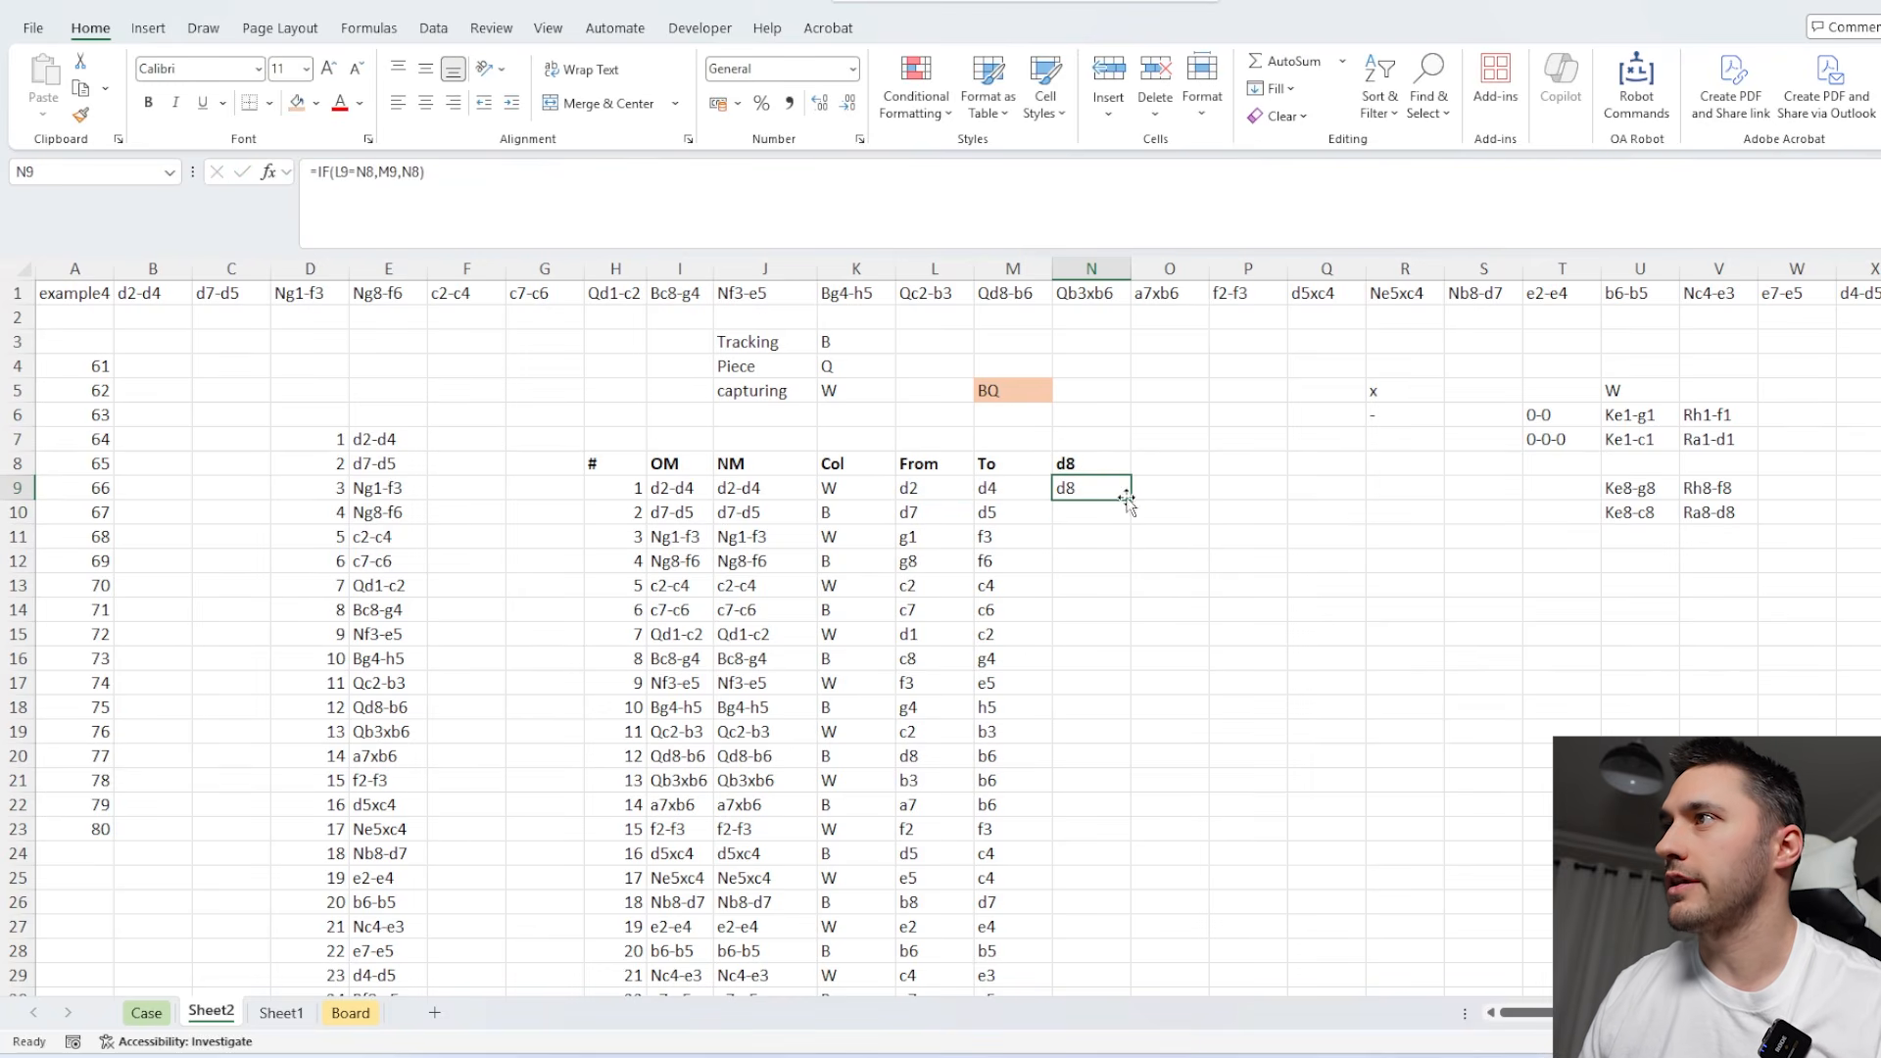
double_click(1130, 499)
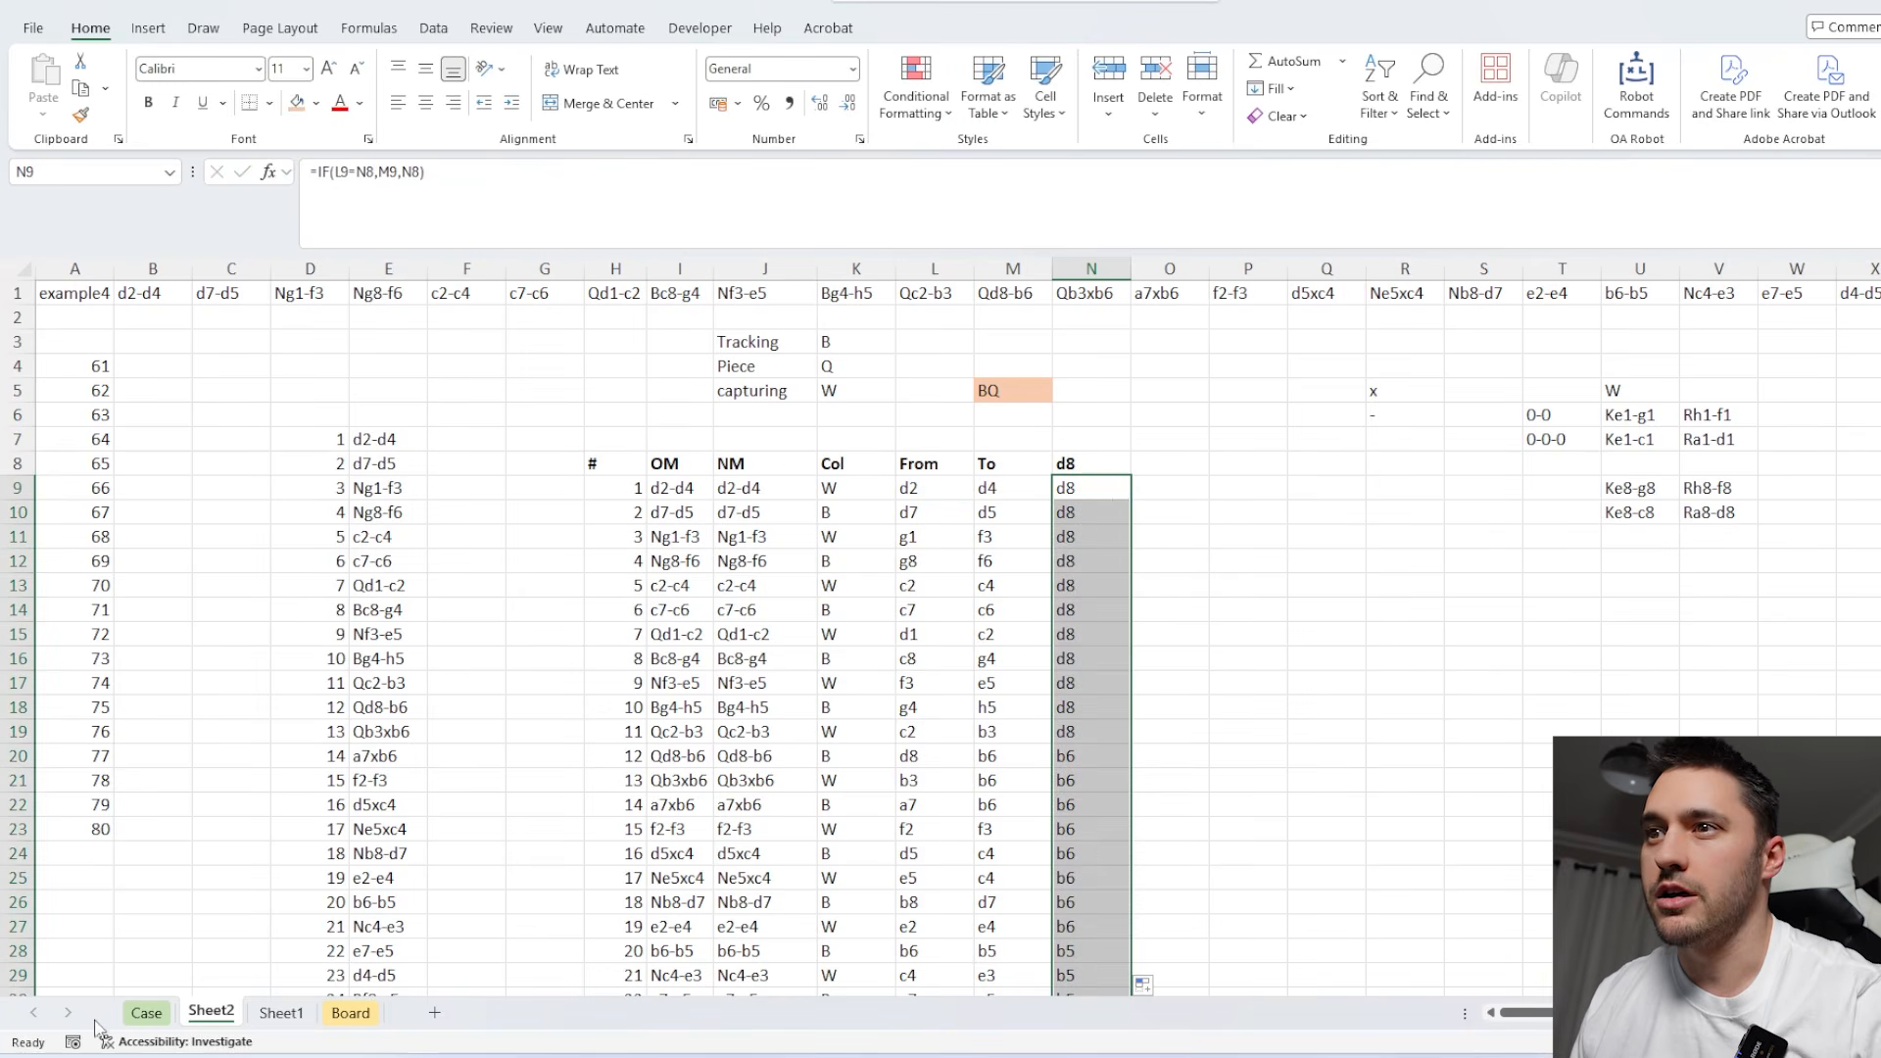
Check the Case sheet and set the tracking colour in K3 of Sheet2 to W.
click(146, 1014)
click(210, 1010)
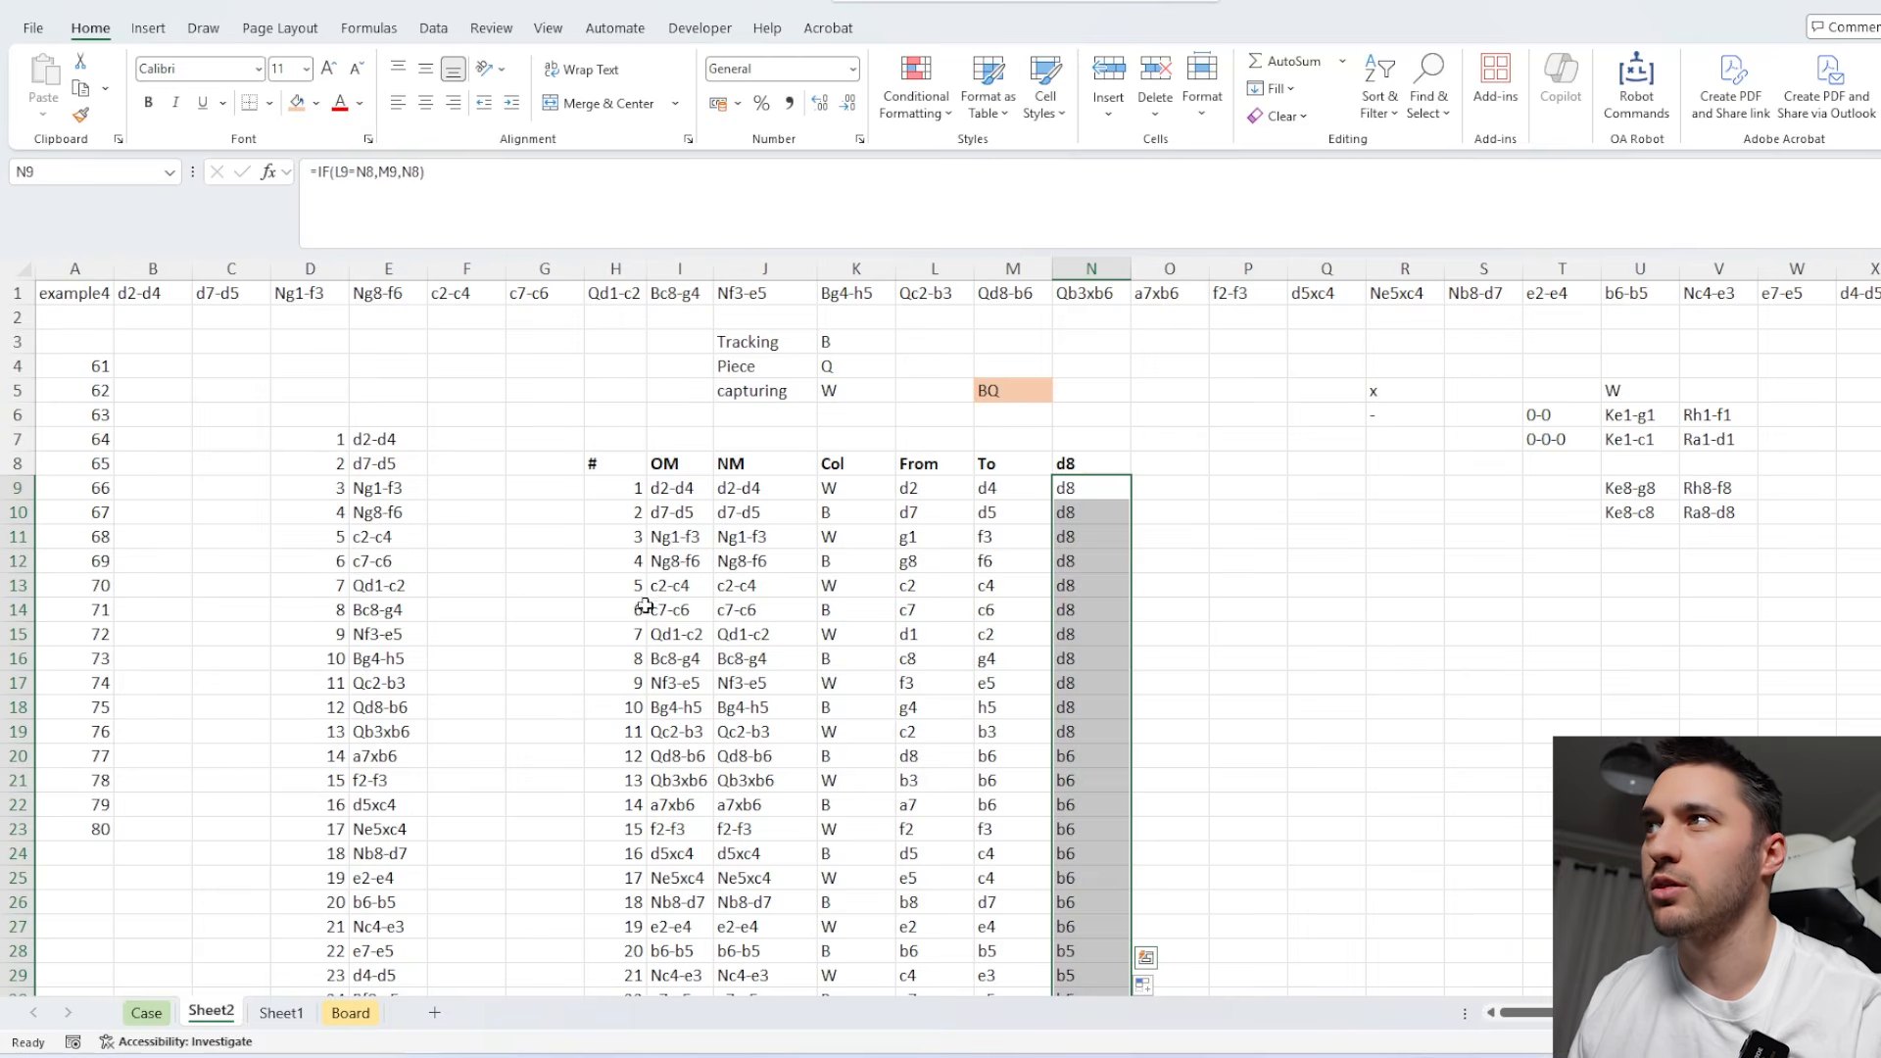
click(857, 333)
text(W)
Examine how the tracked position in column N follows the queen's move Qd1-c2 in row 15 and the rows above it.
click(1090, 463)
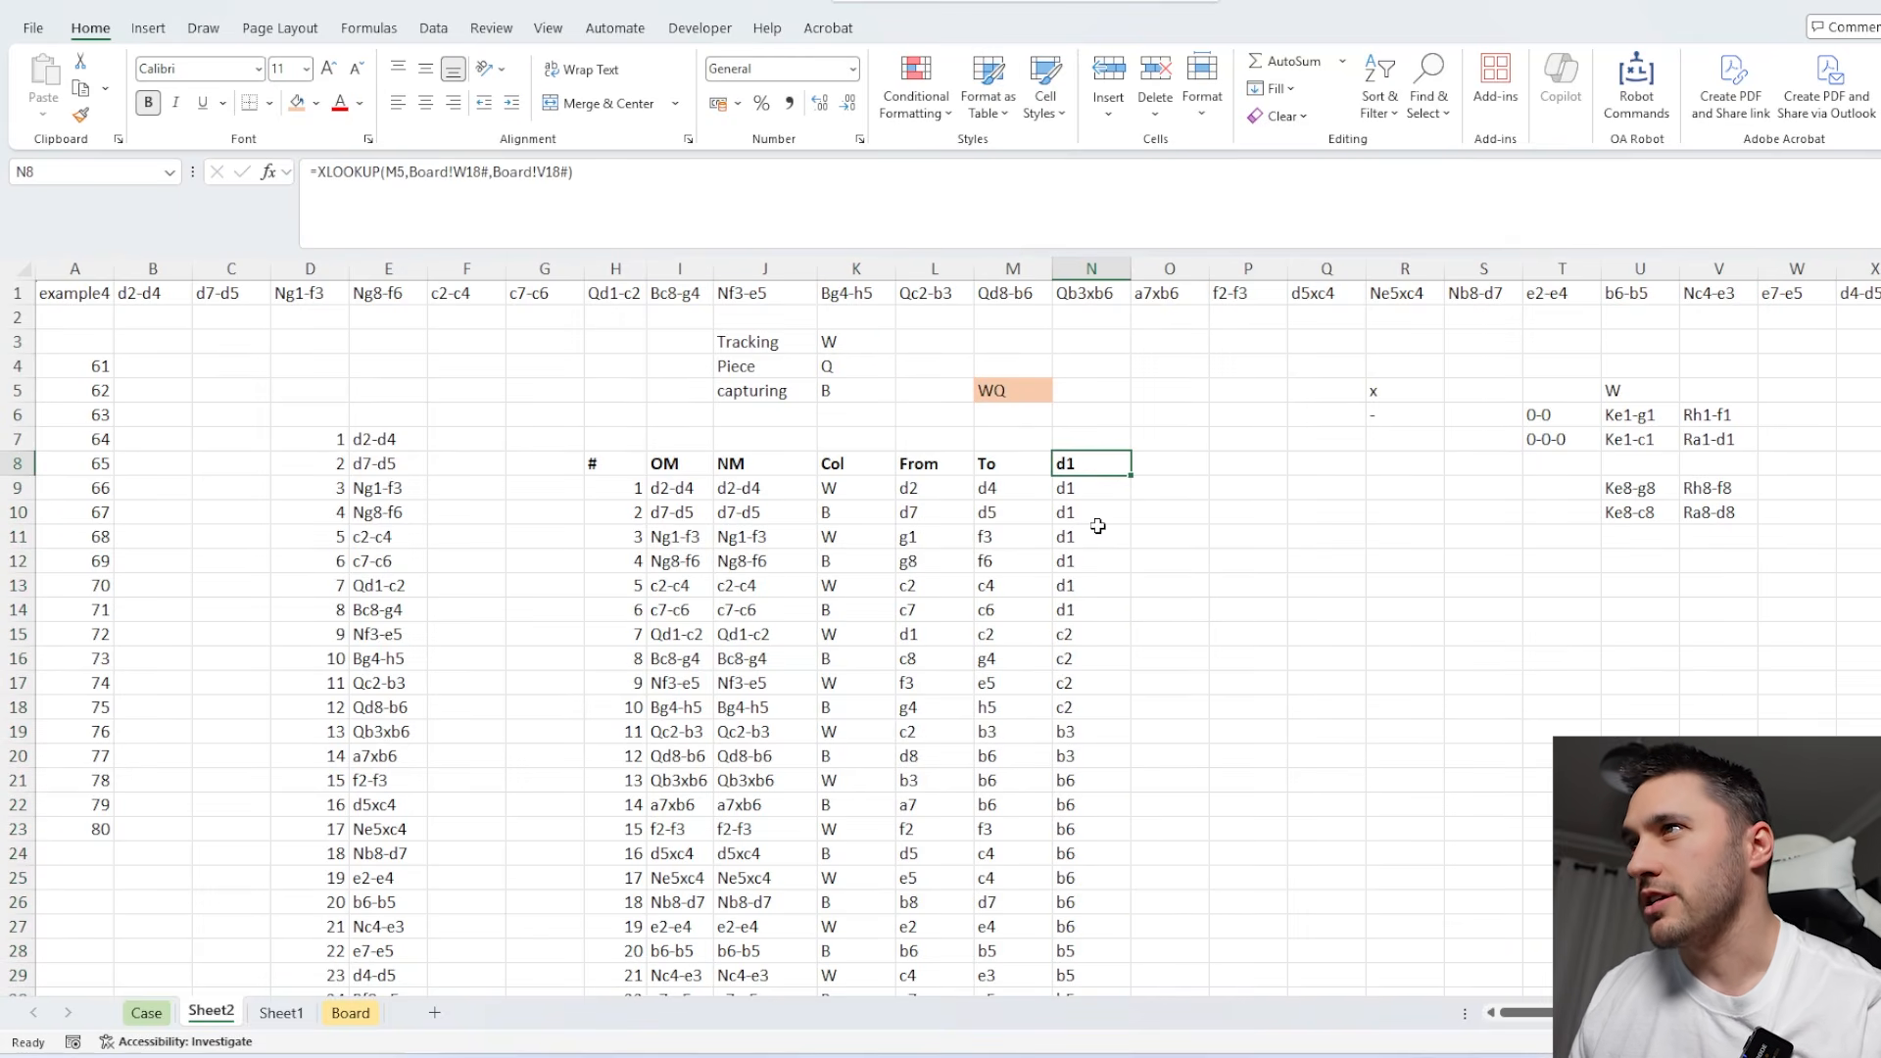
click(922, 629)
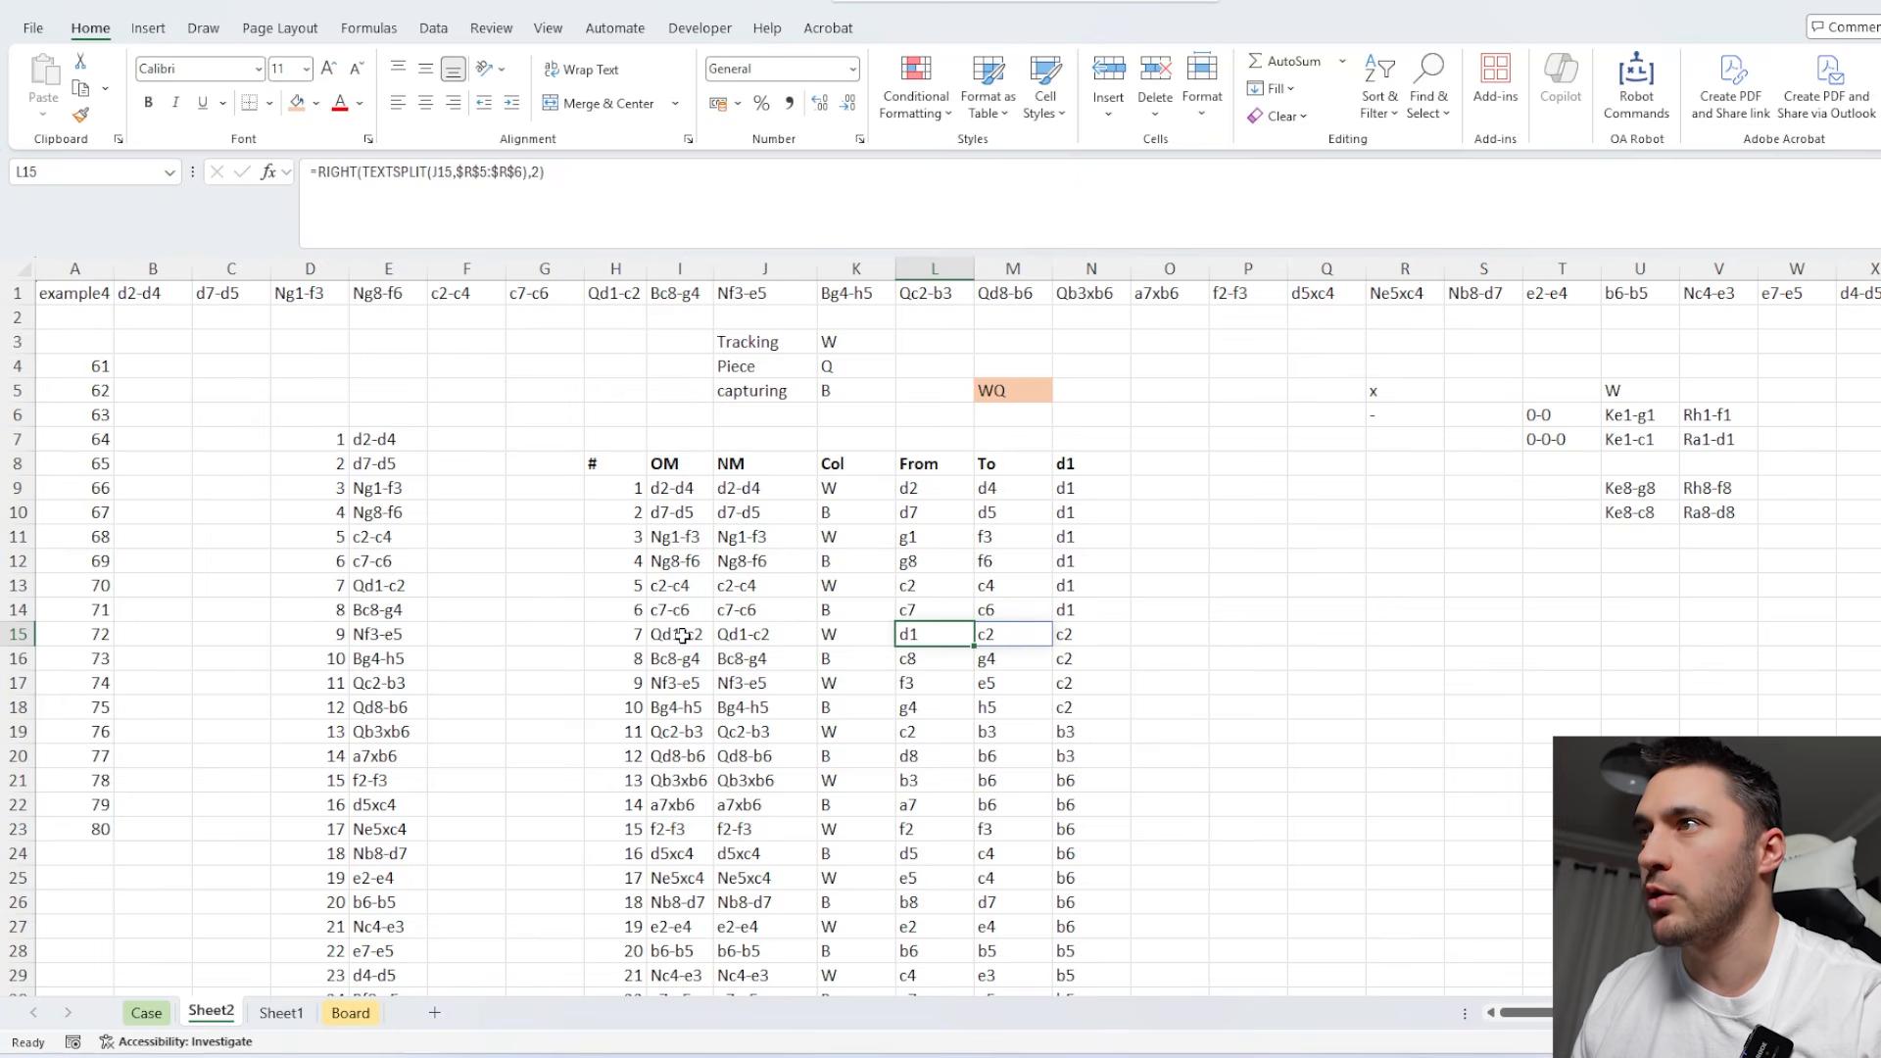
drag(683, 635, 1117, 637)
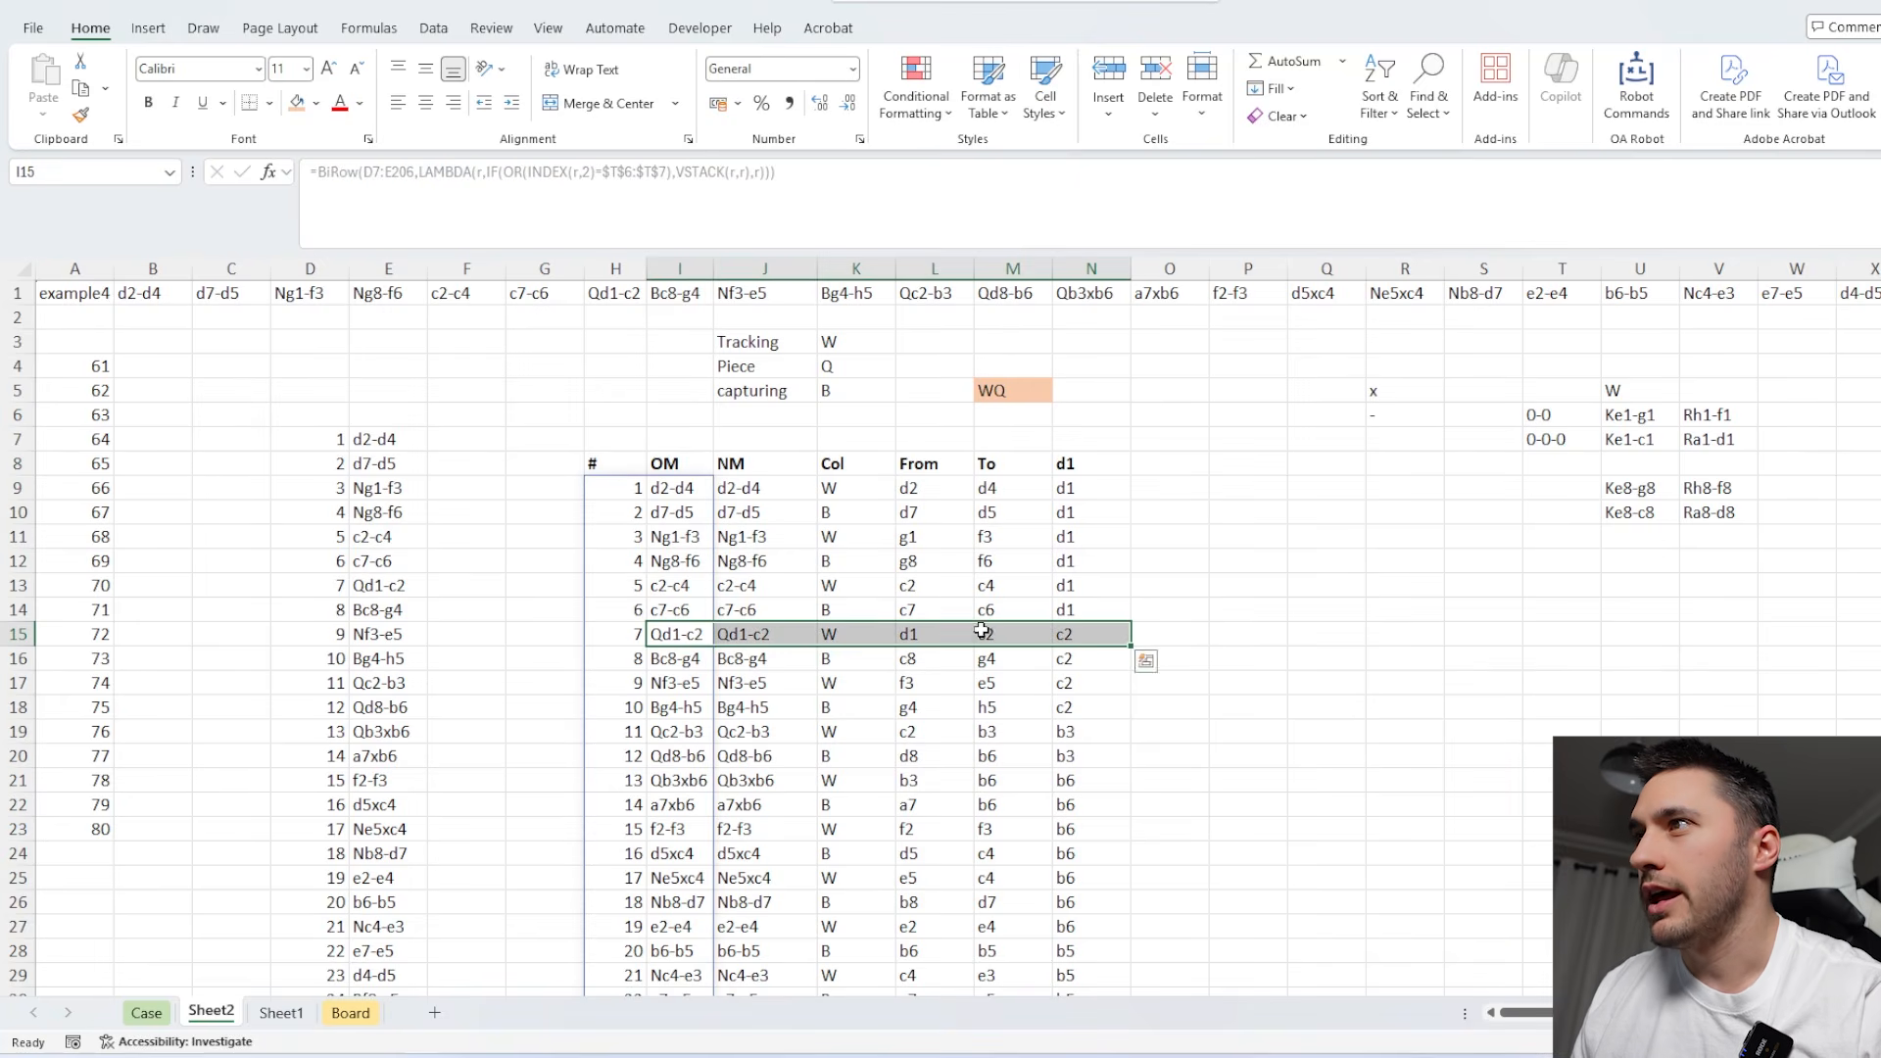
click(783, 635)
drag(753, 634, 994, 635)
click(1017, 635)
click(1081, 635)
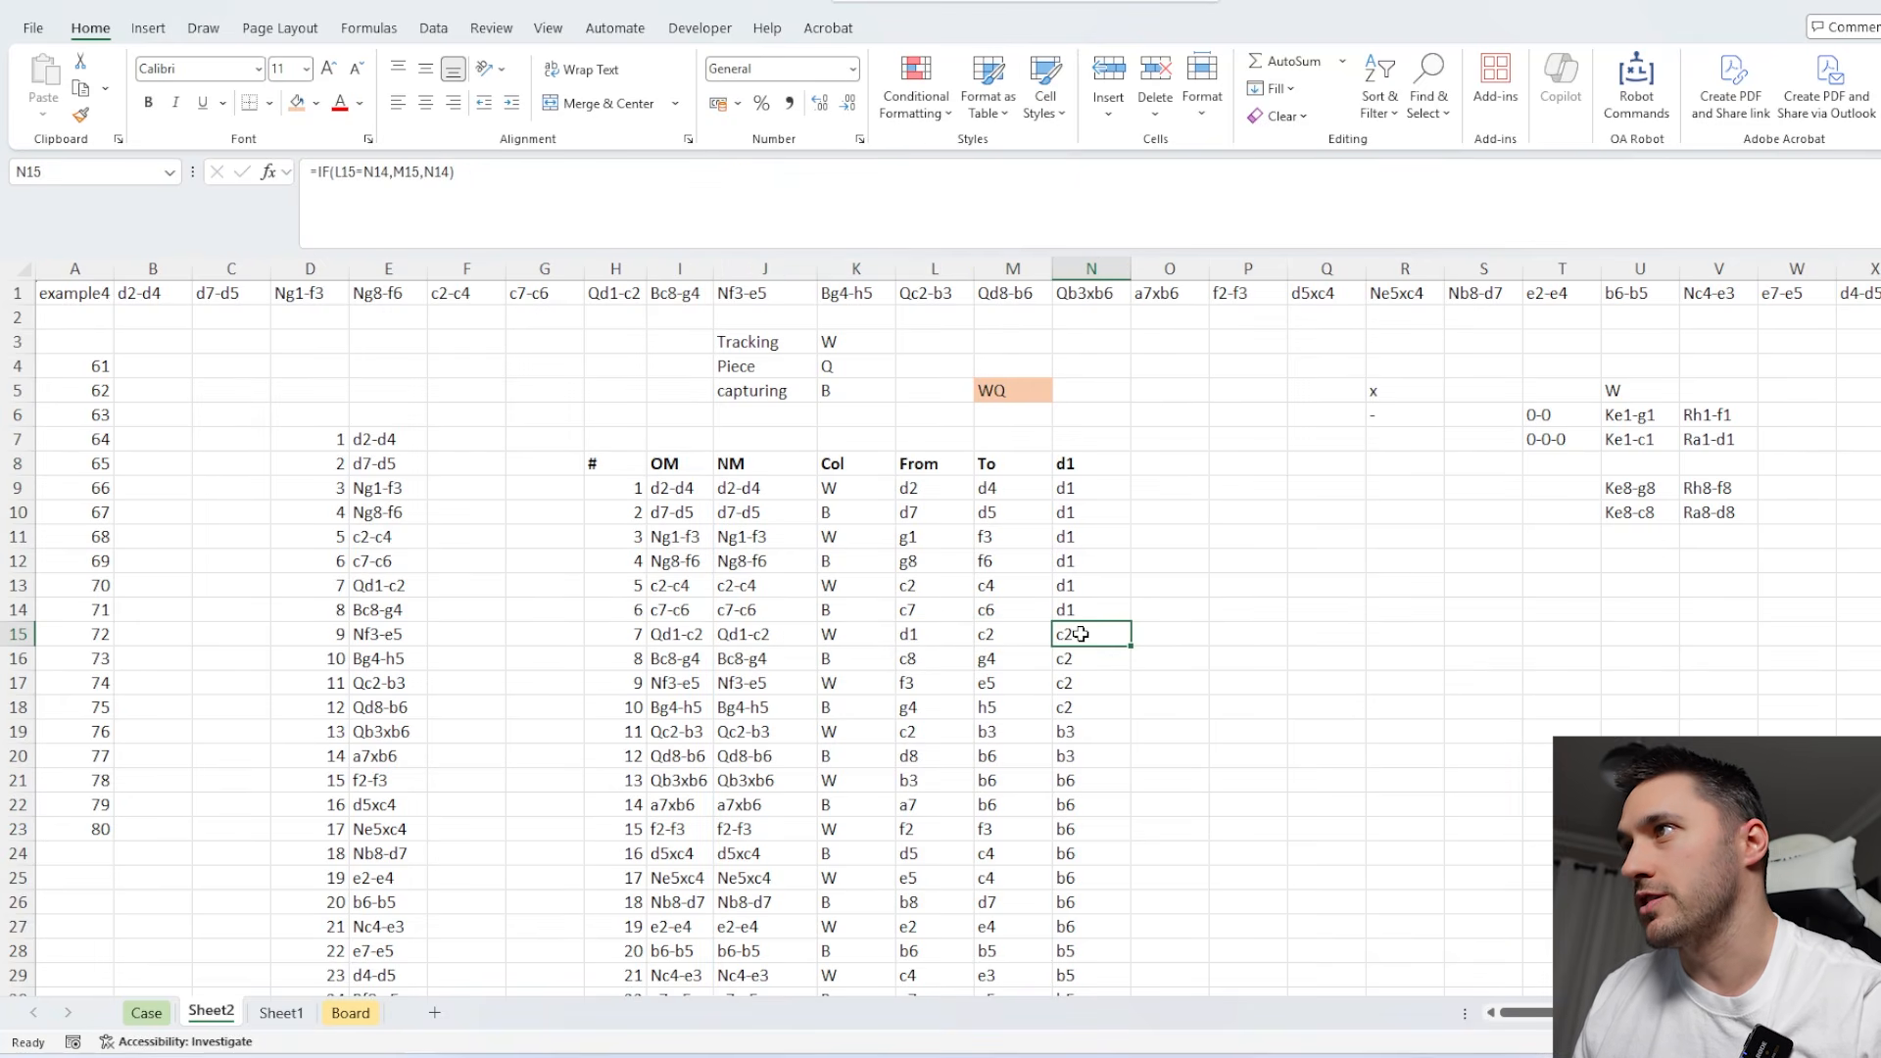
drag(1079, 490, 1079, 612)
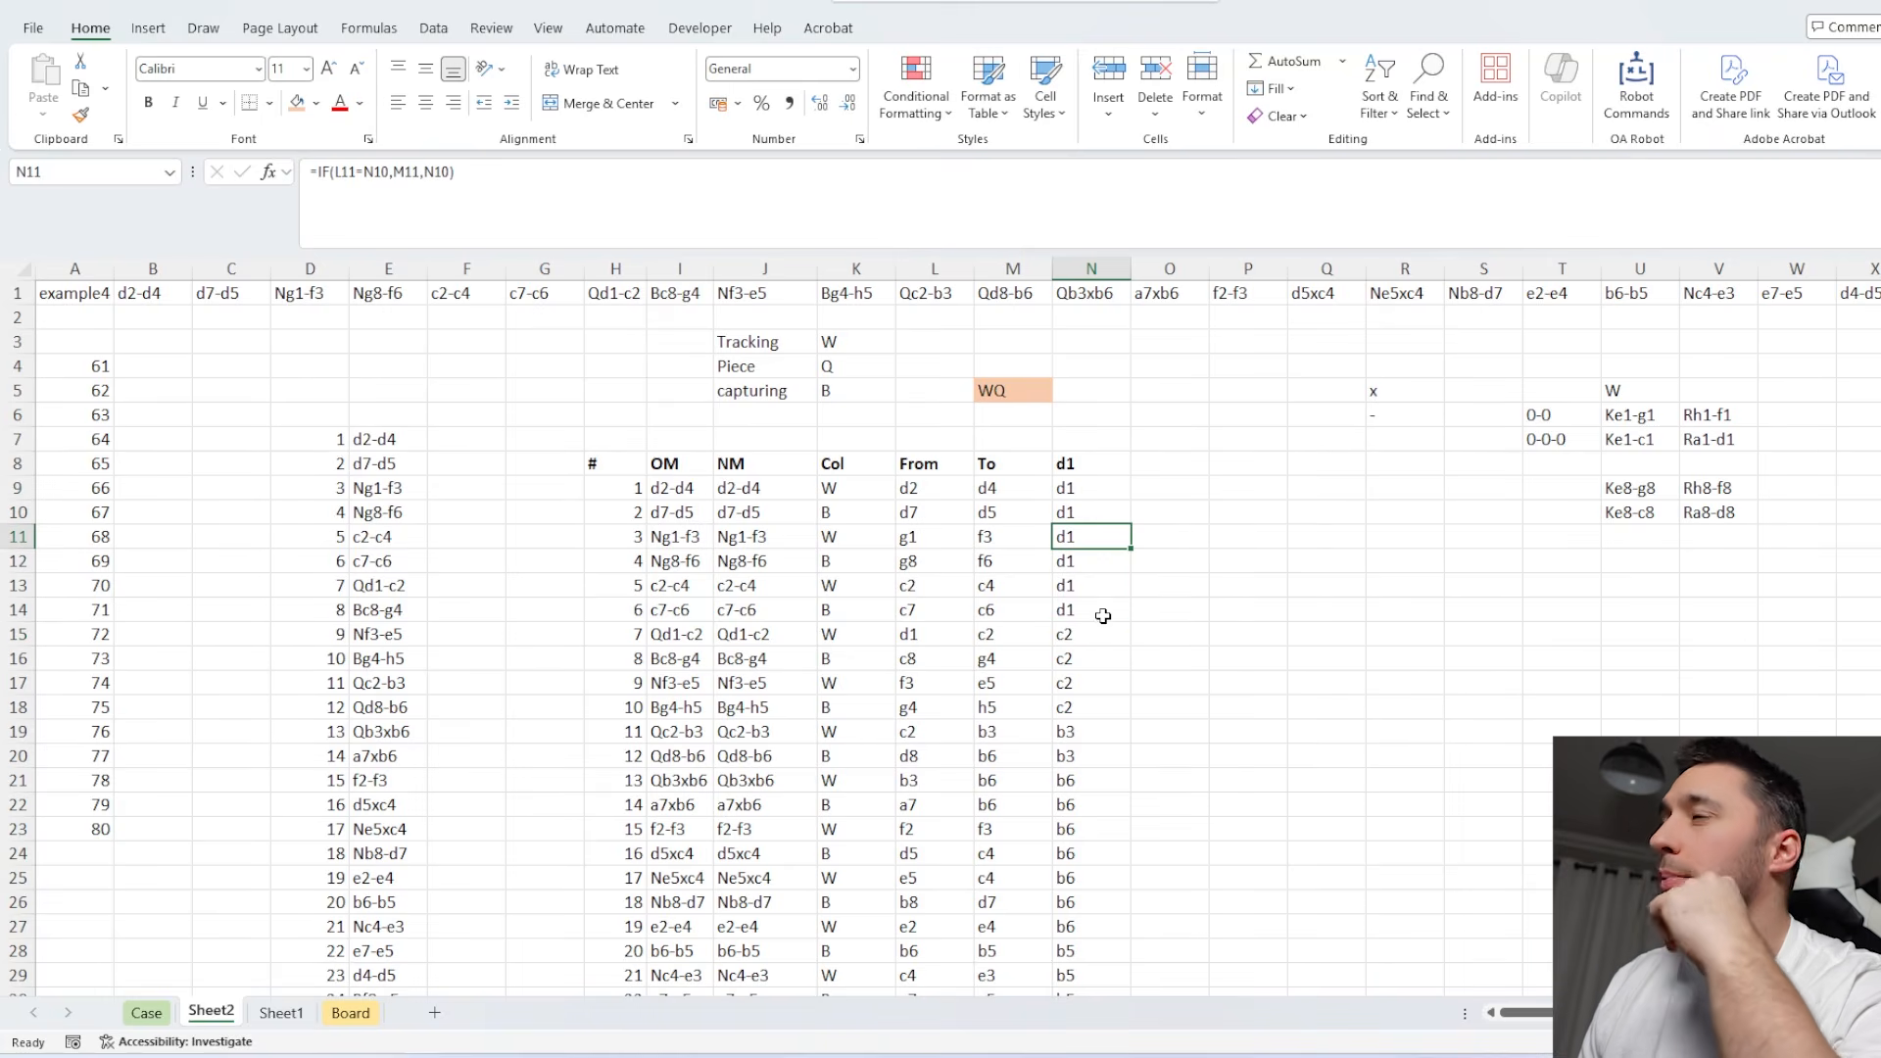
Add the column header Cap? in O8 of the move table.
click(1156, 470)
text(C)
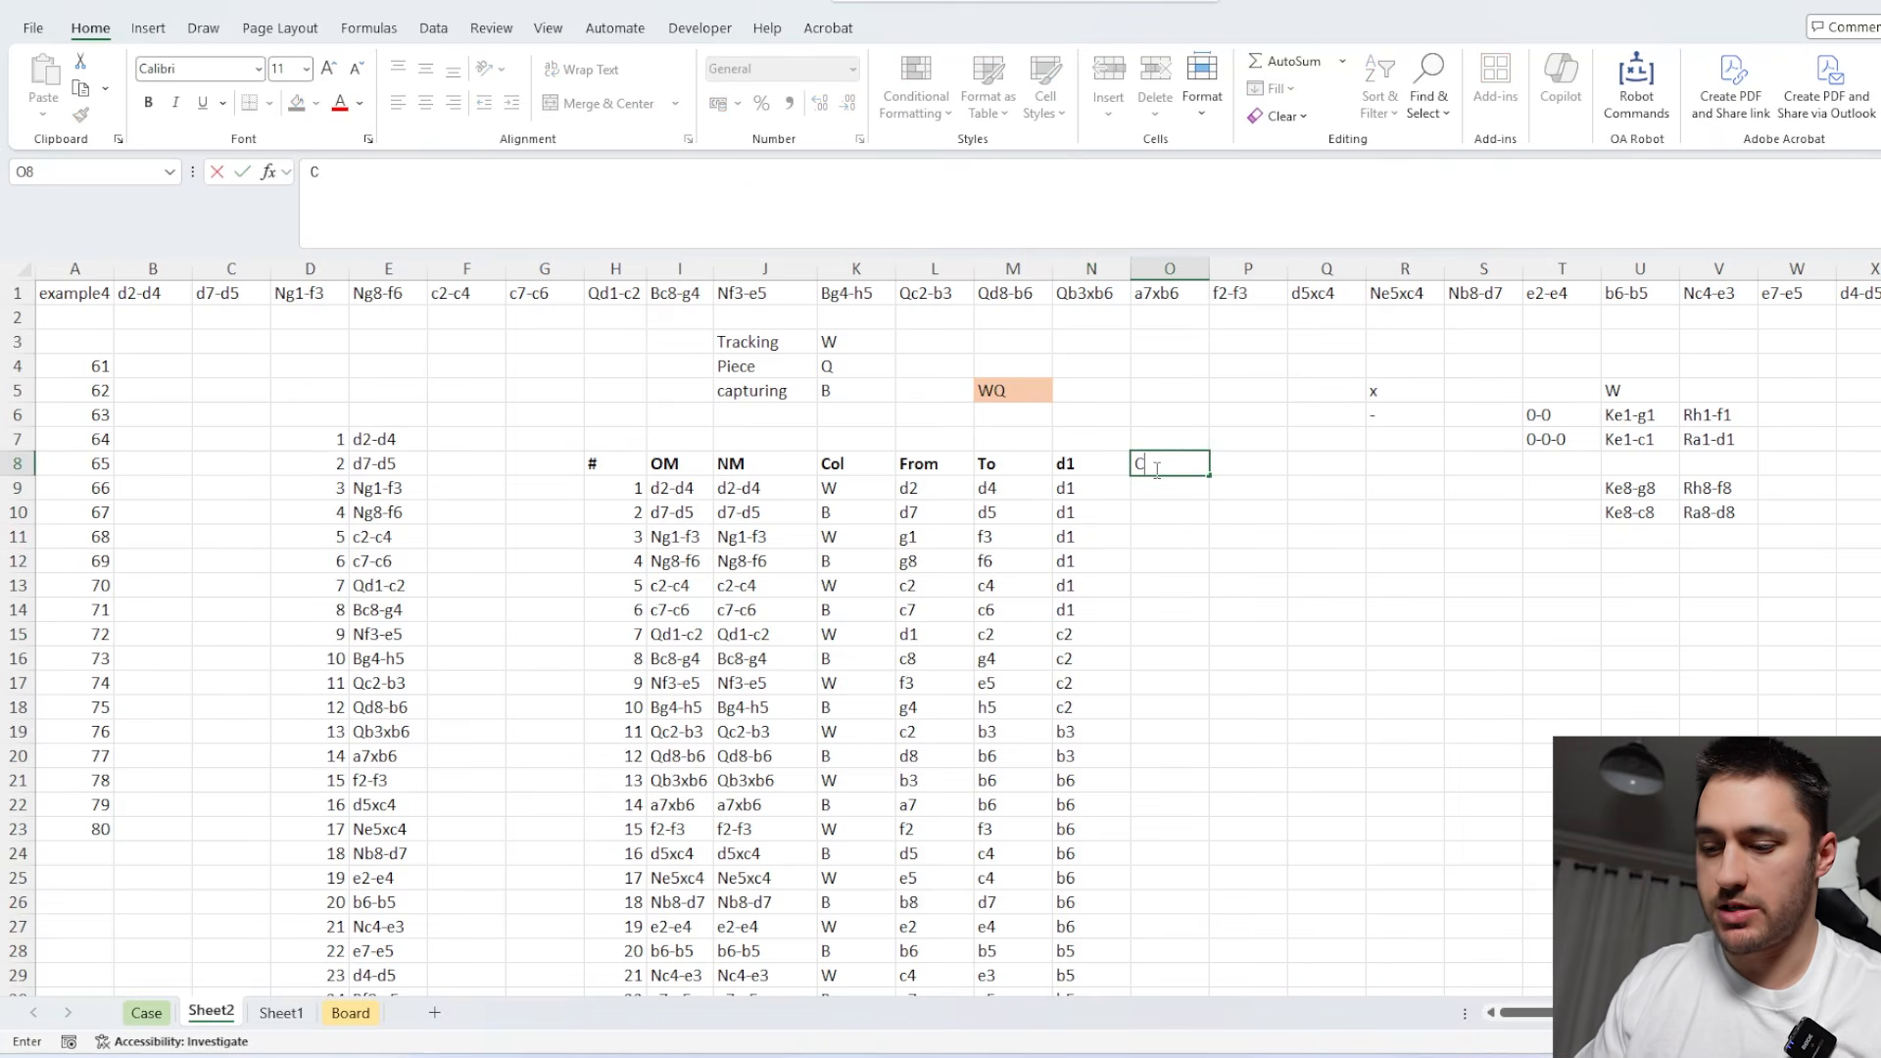
key(Return)
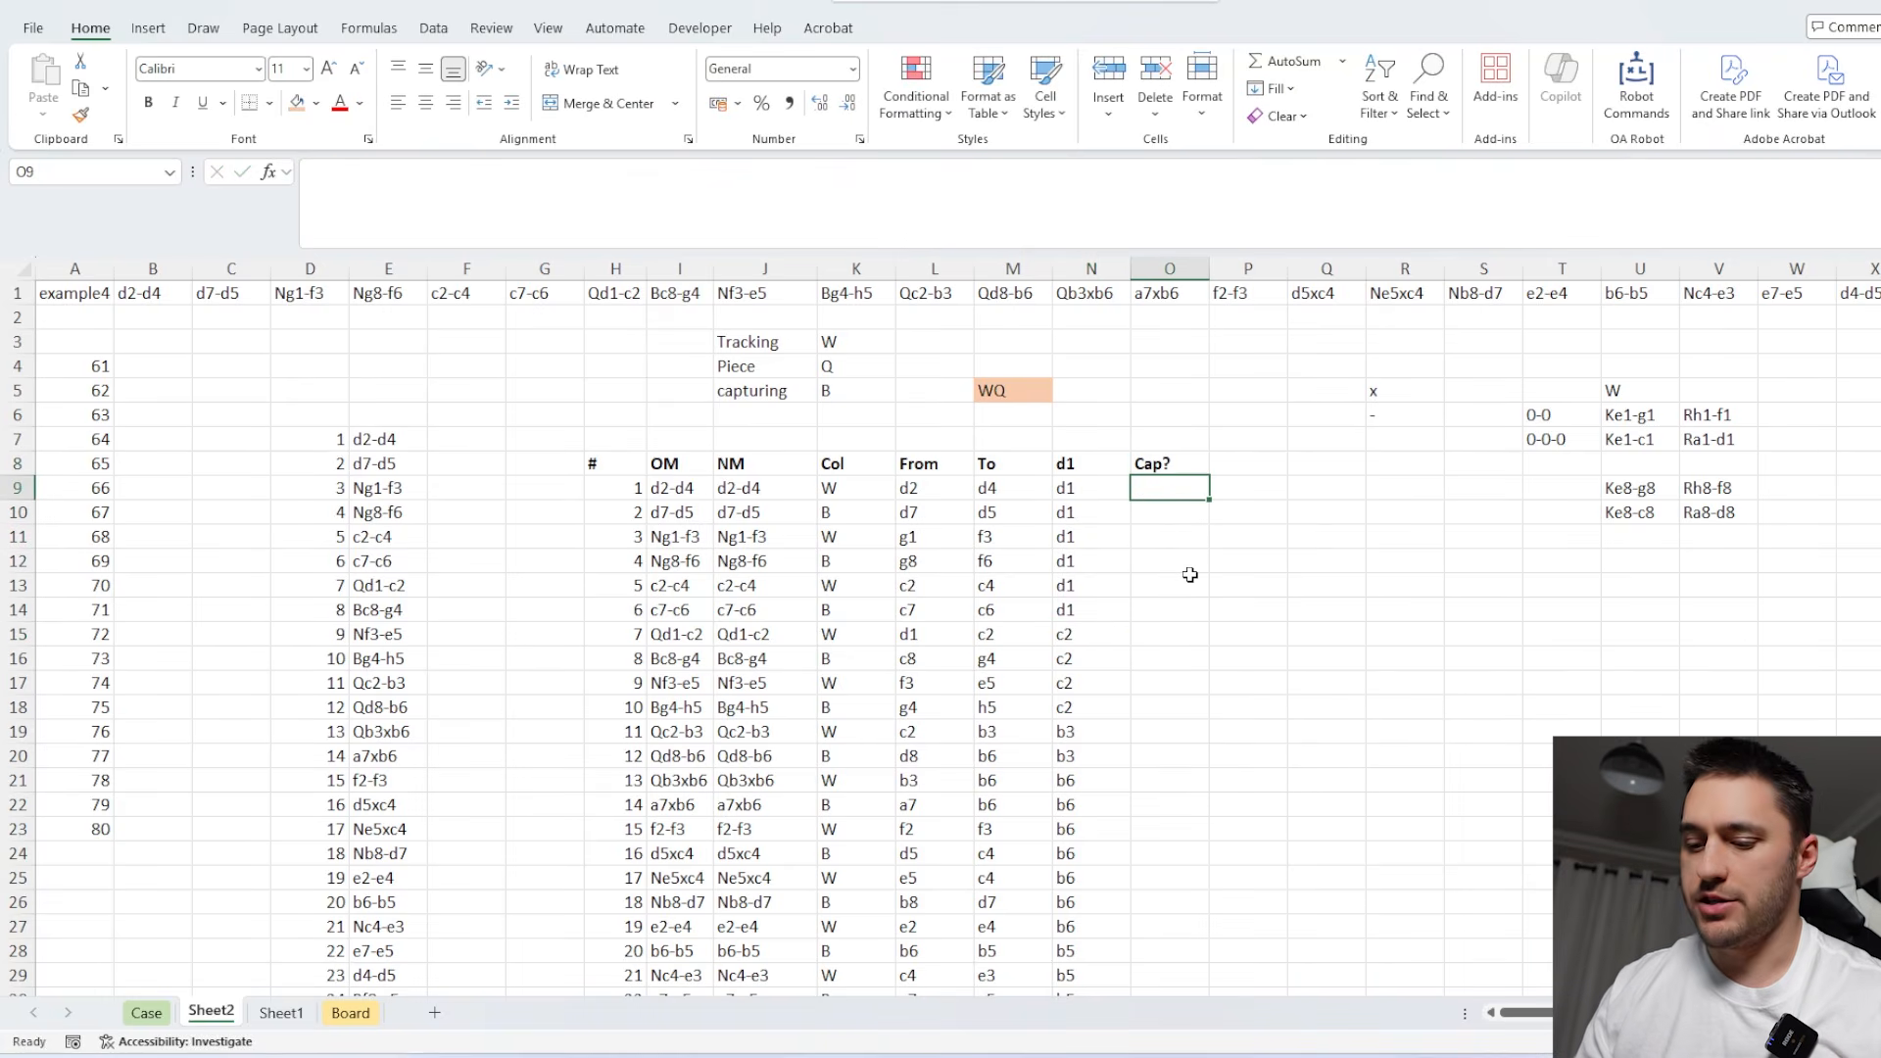
Flag a capture of the tracked piece on the first move by entering =IF(AND(K9=$K$5,M9=N8),1,0) in O9.
text(=IF()
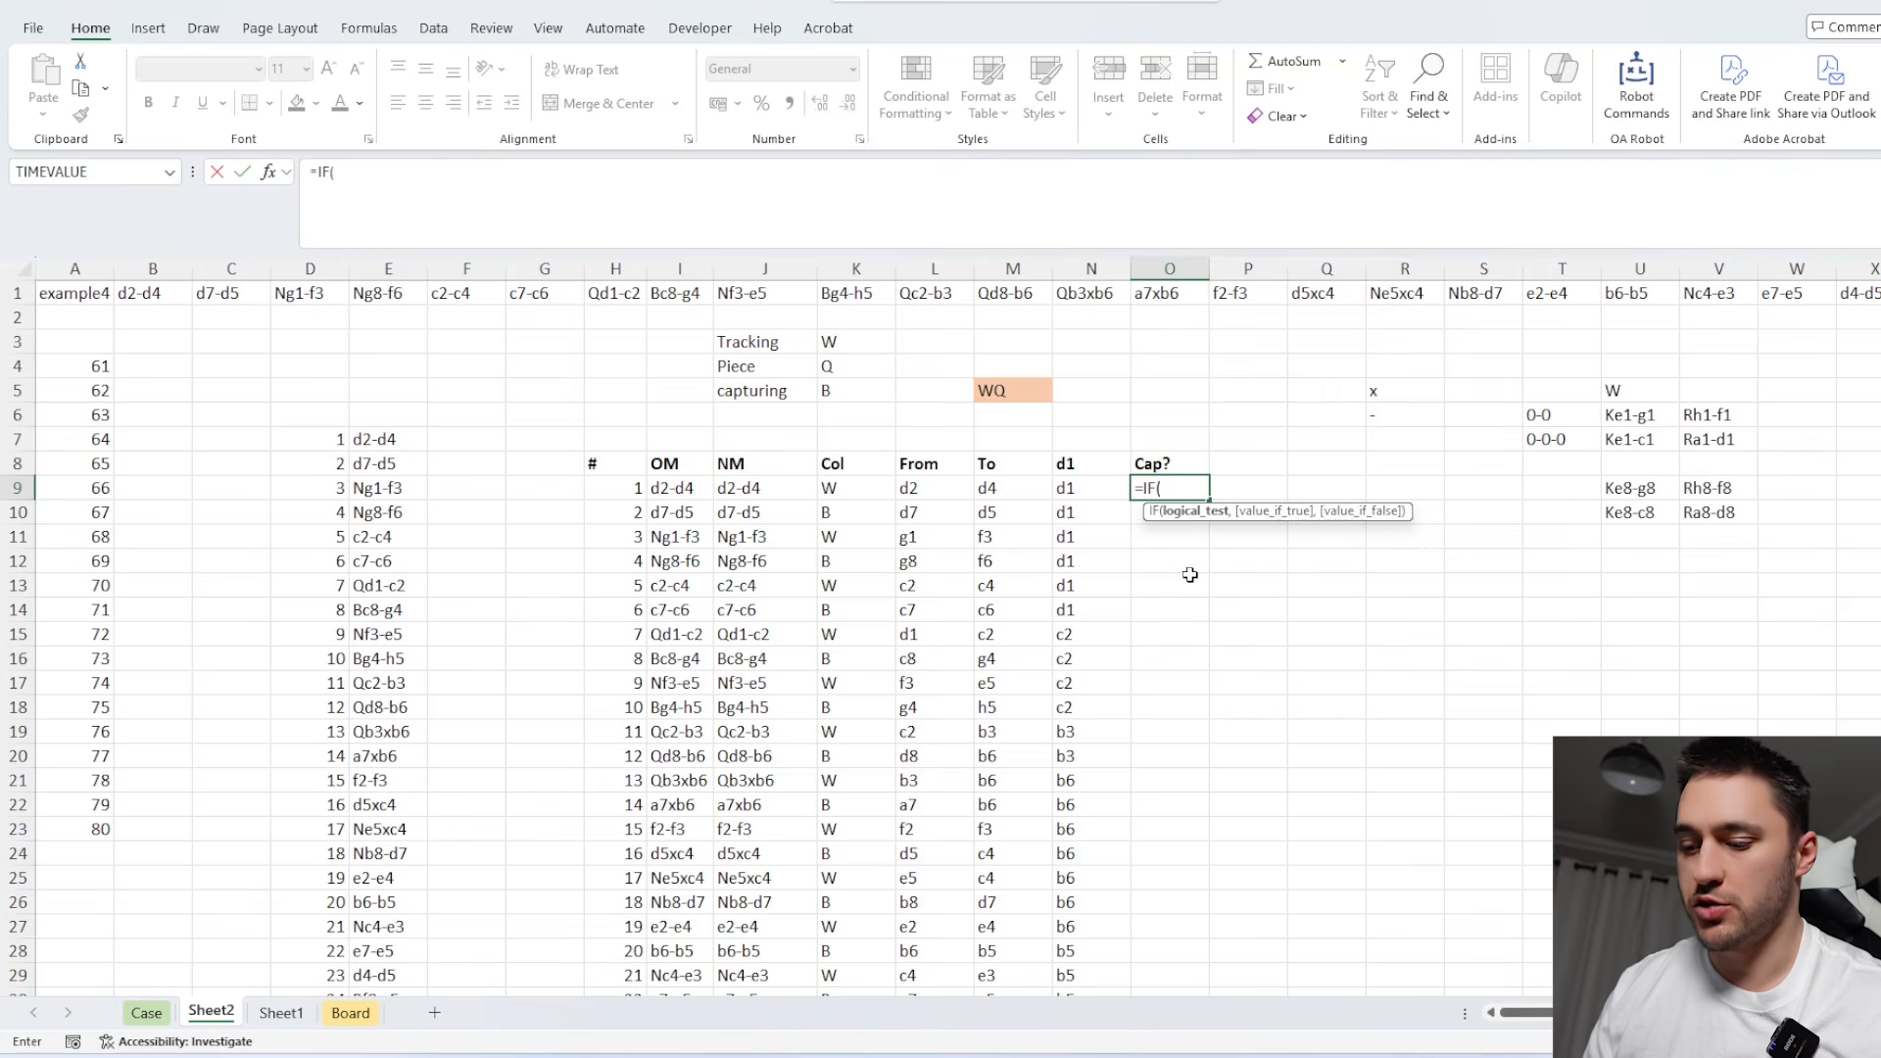
text(AND()
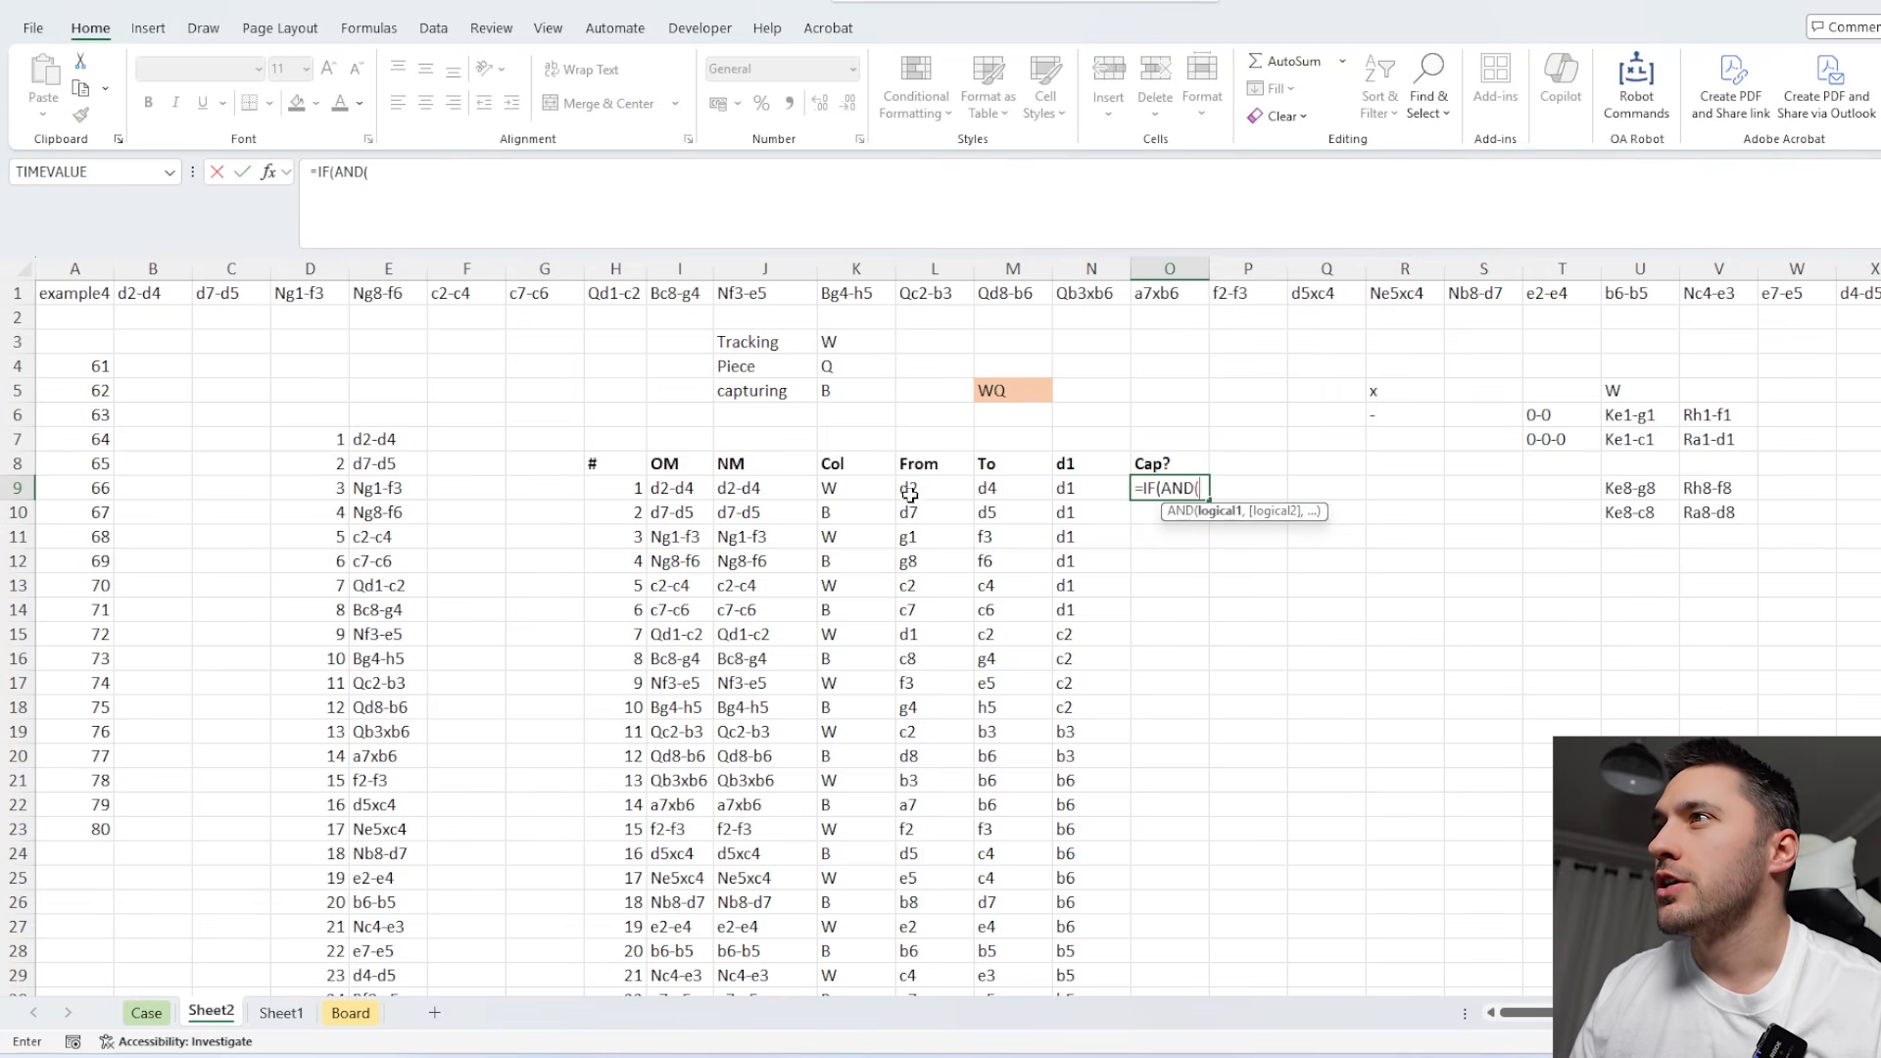
click(846, 488)
text(=)
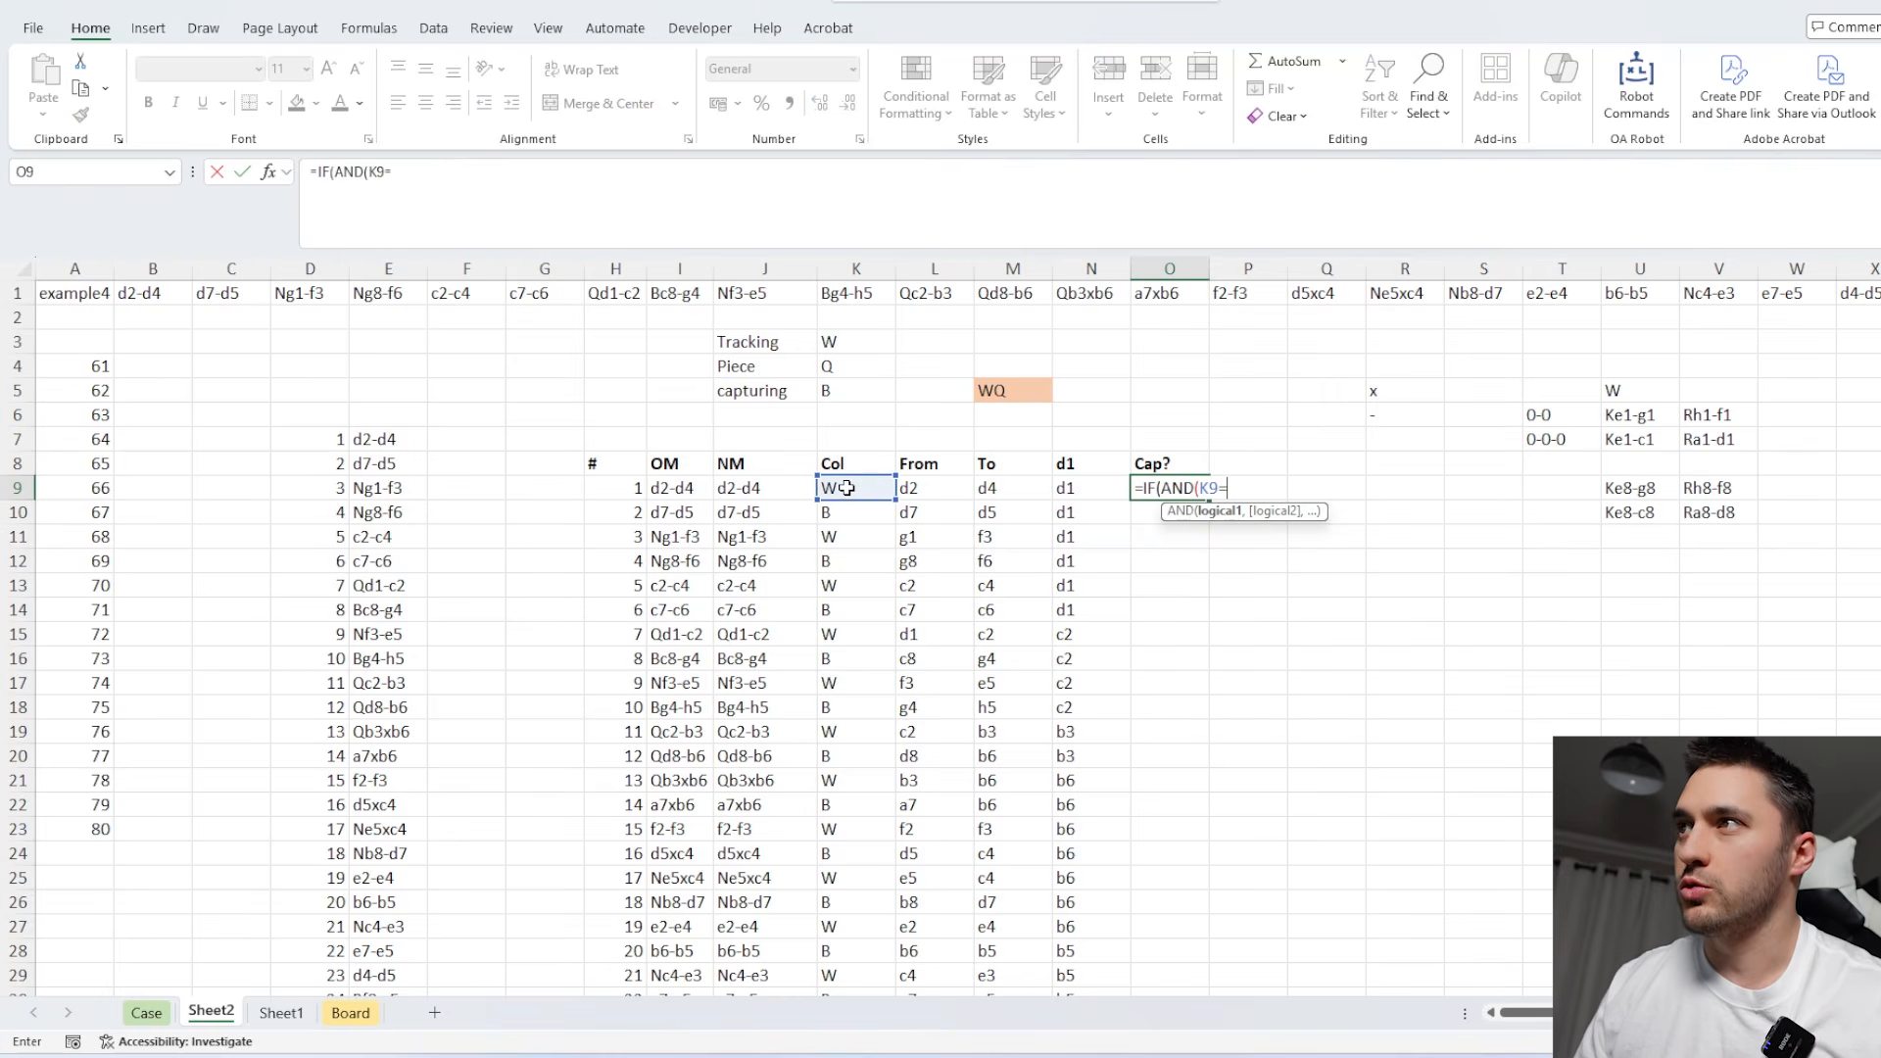
click(849, 392)
key(F4)
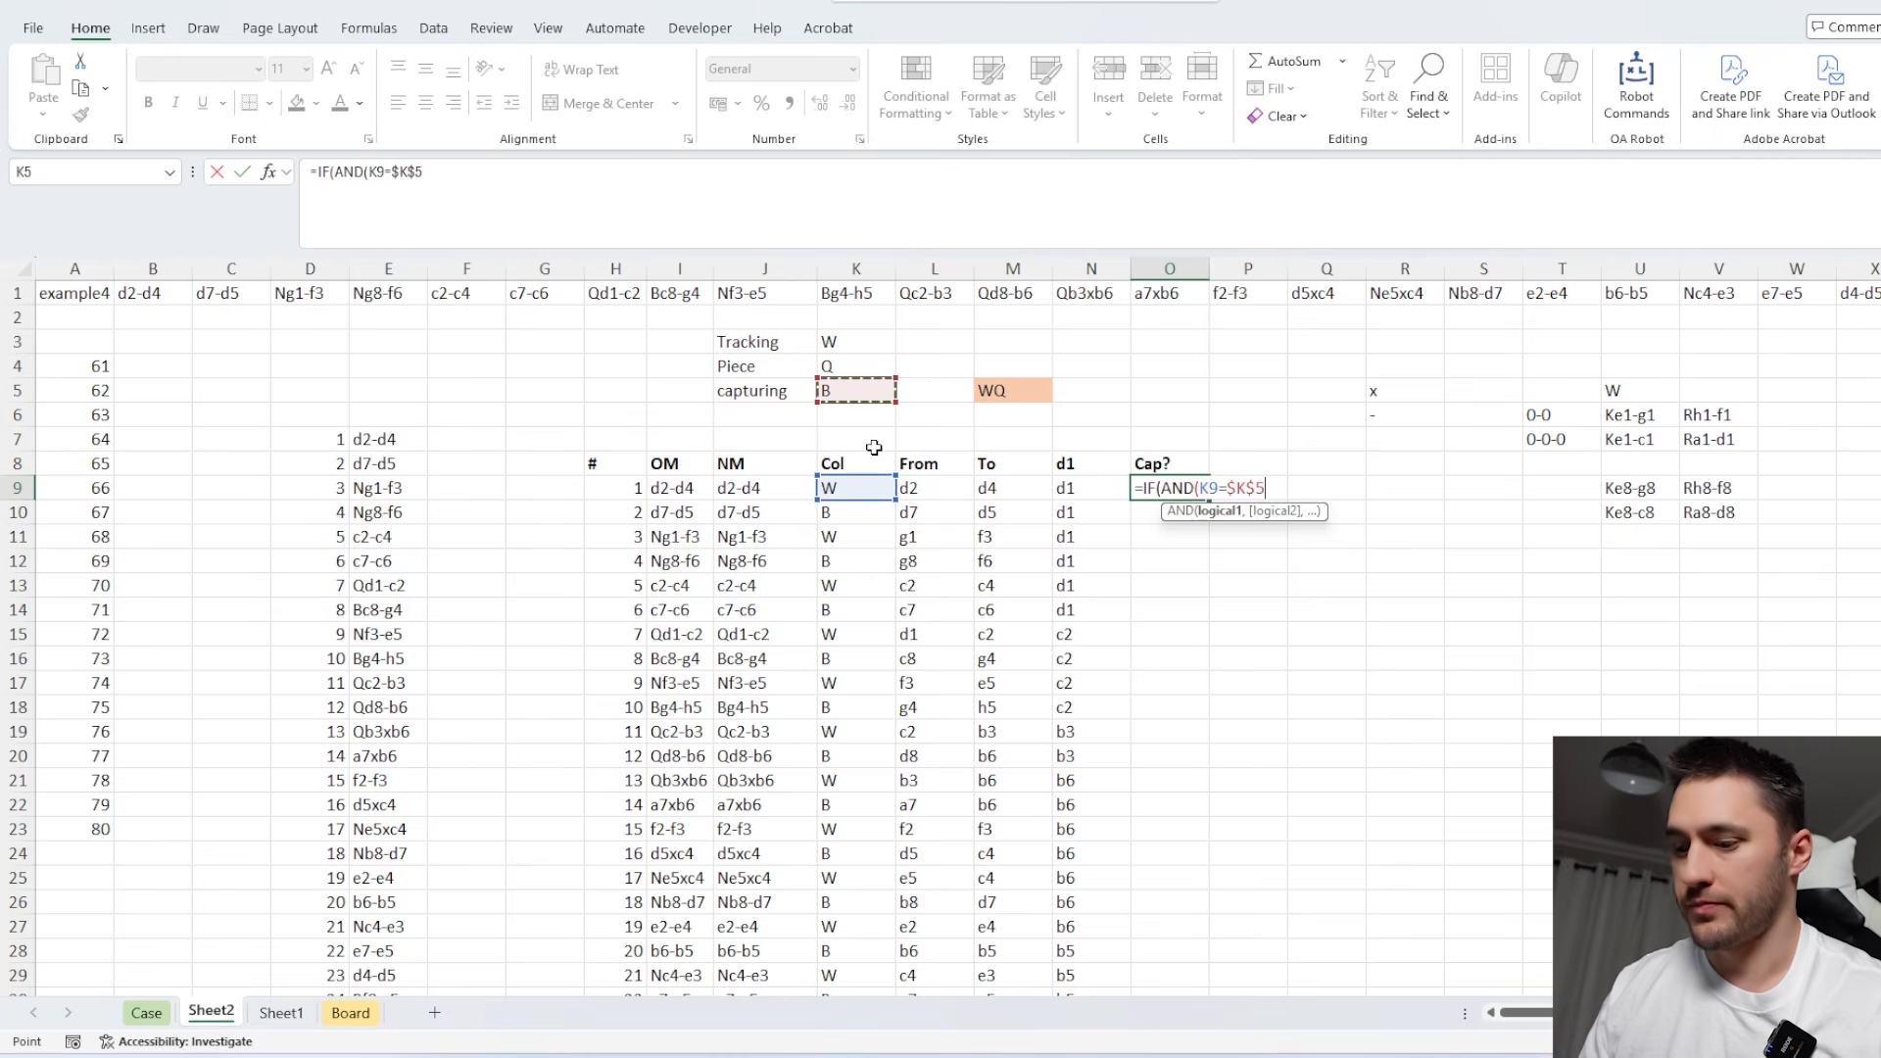
text(,)
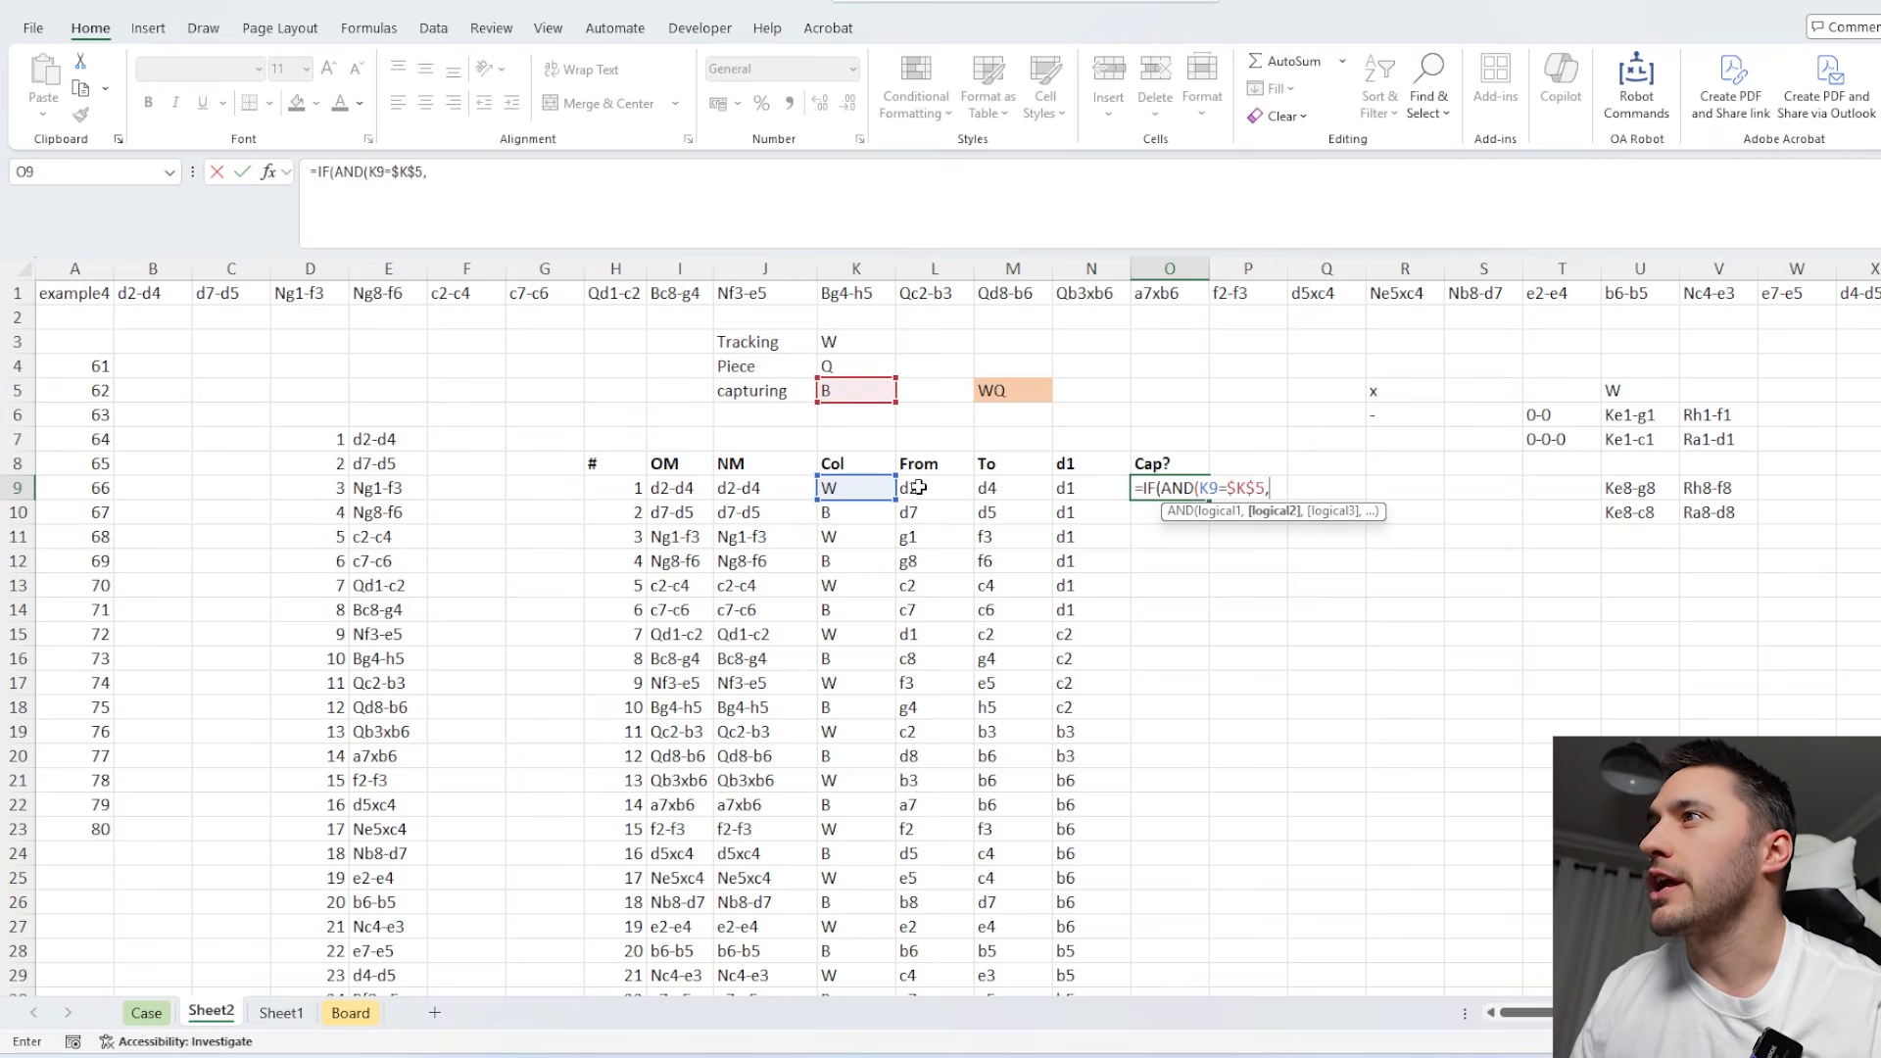
click(1002, 491)
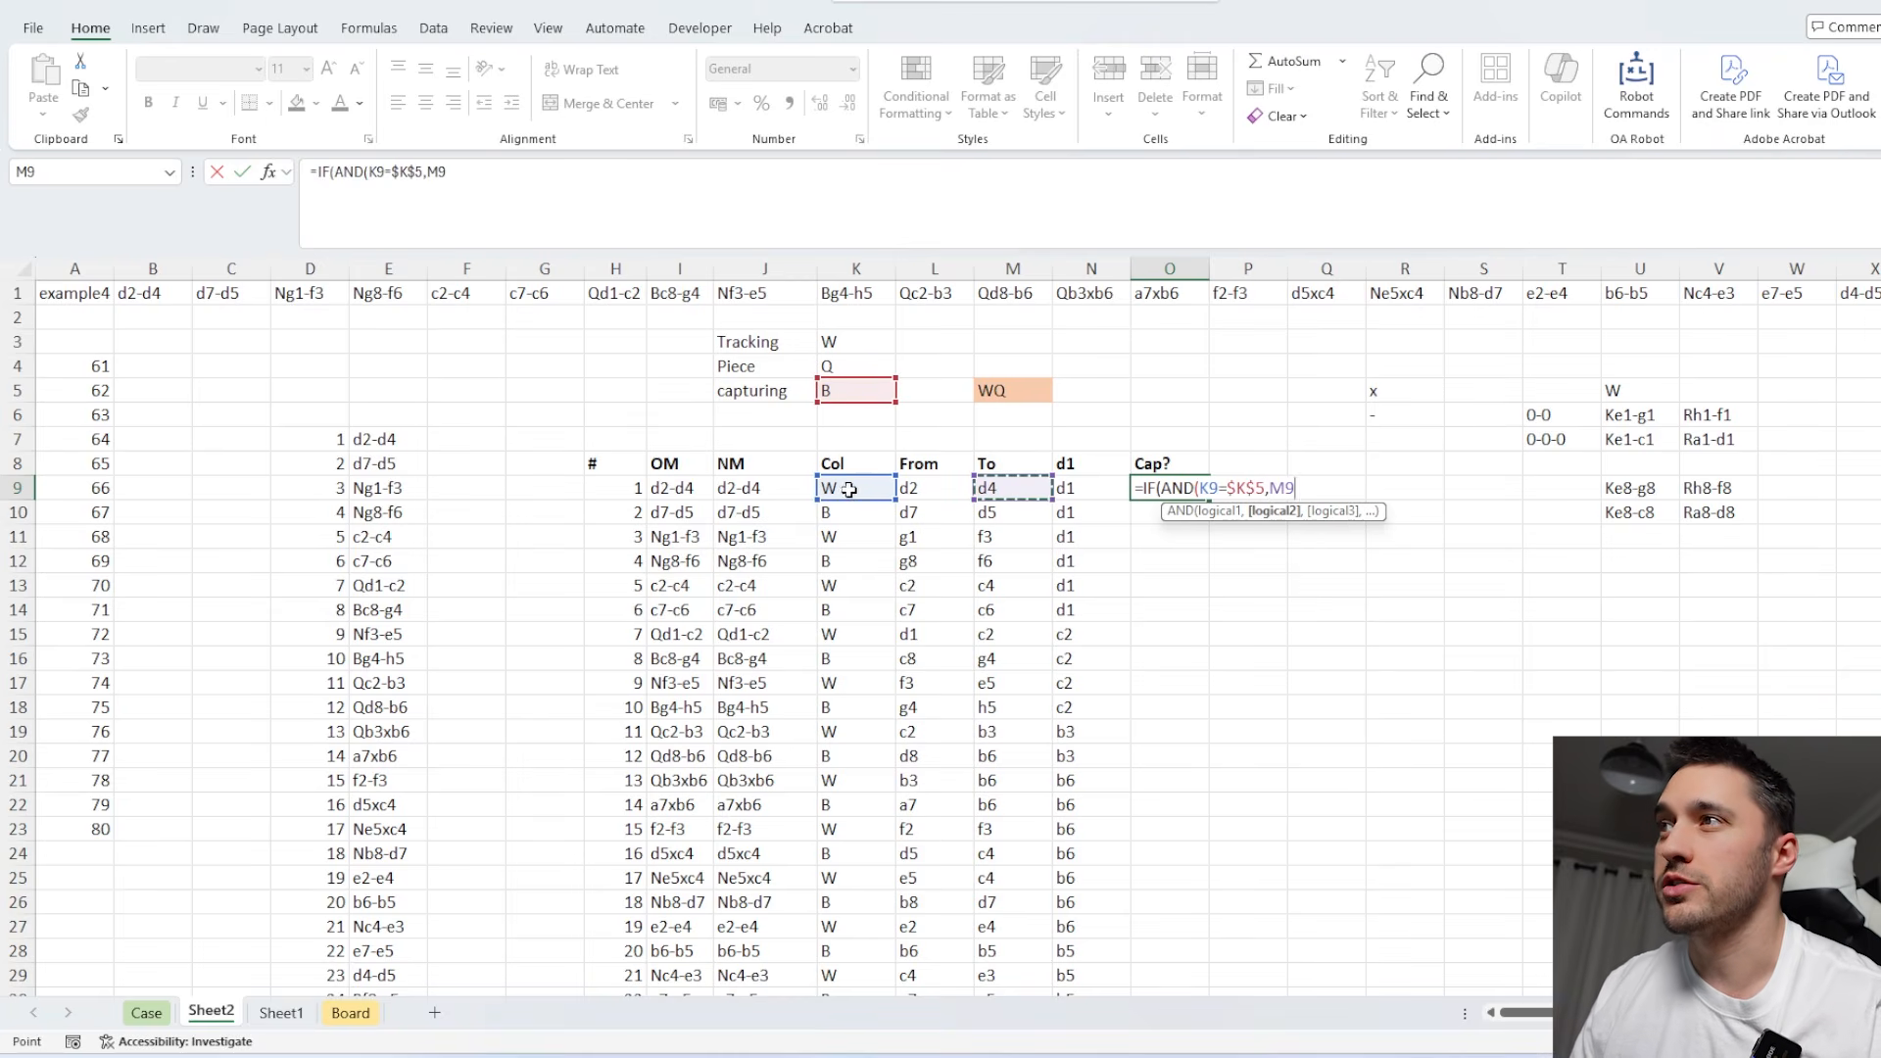
click(1087, 469)
click(999, 486)
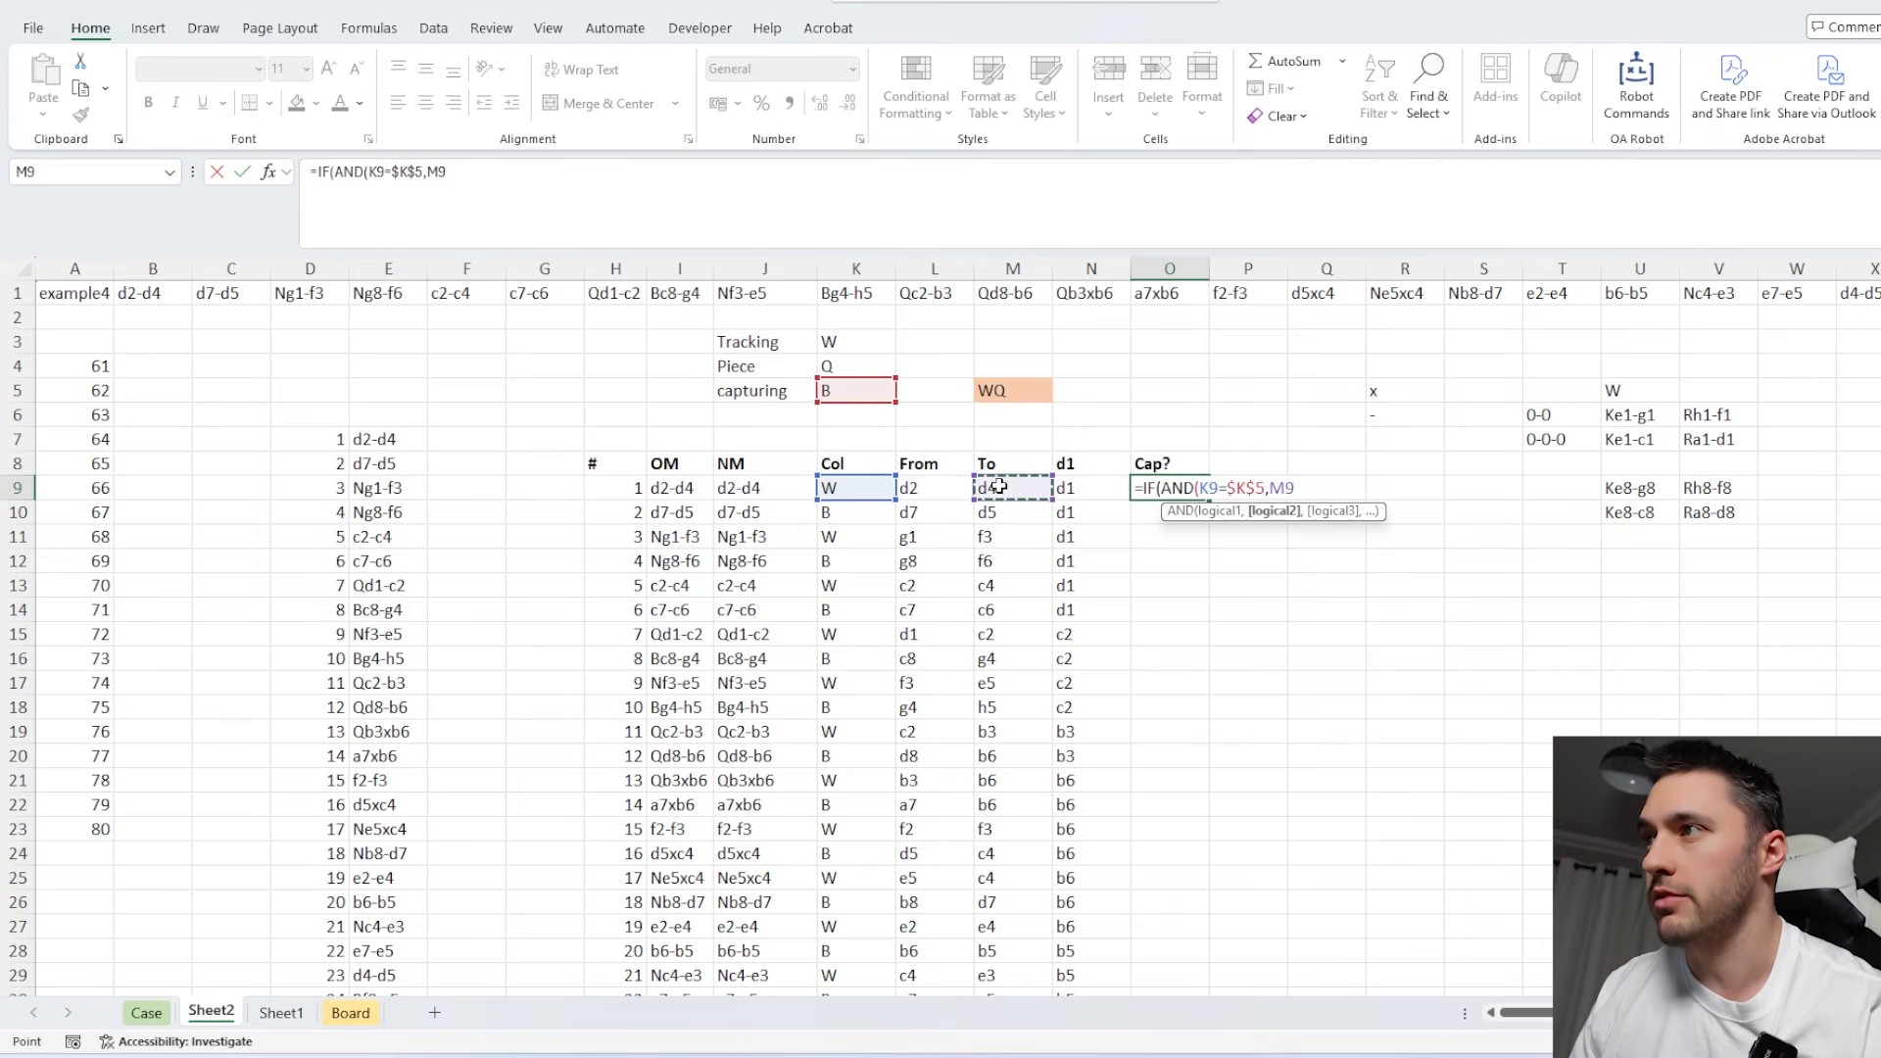
text(=)
click(1093, 465)
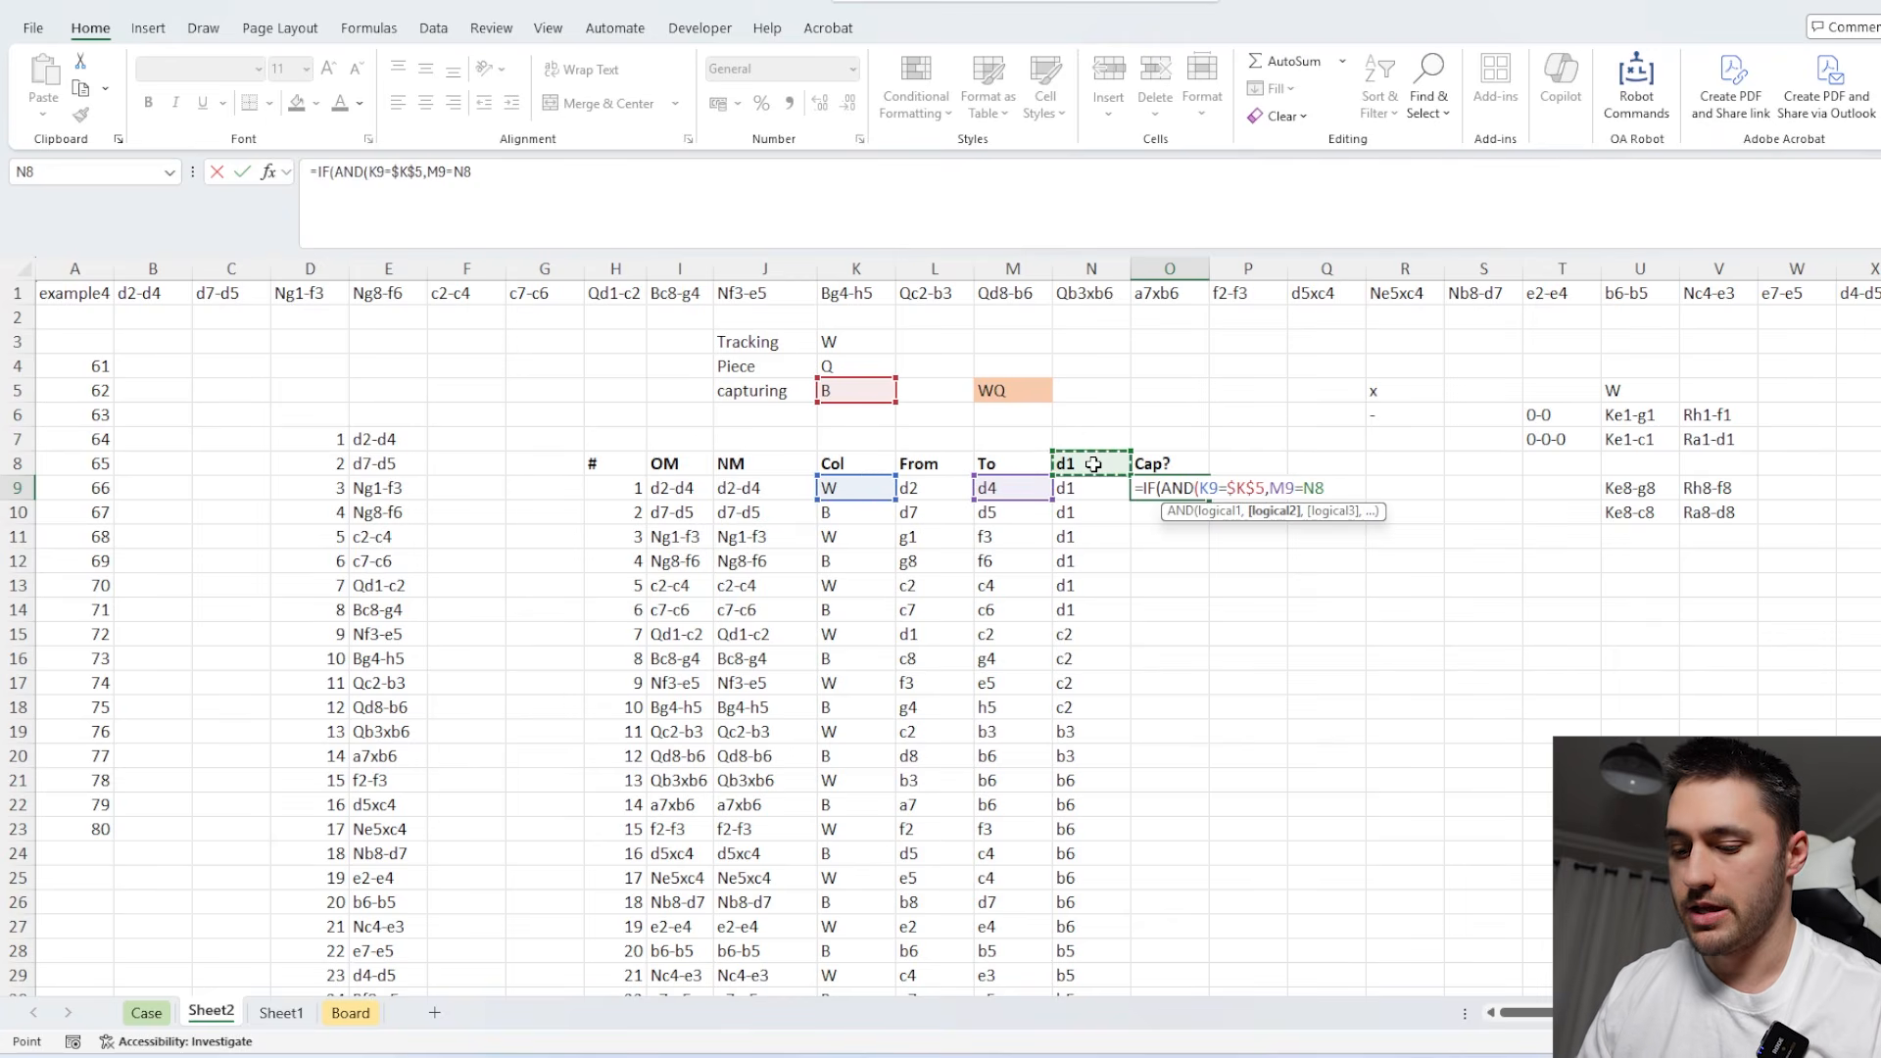
text(,1,)
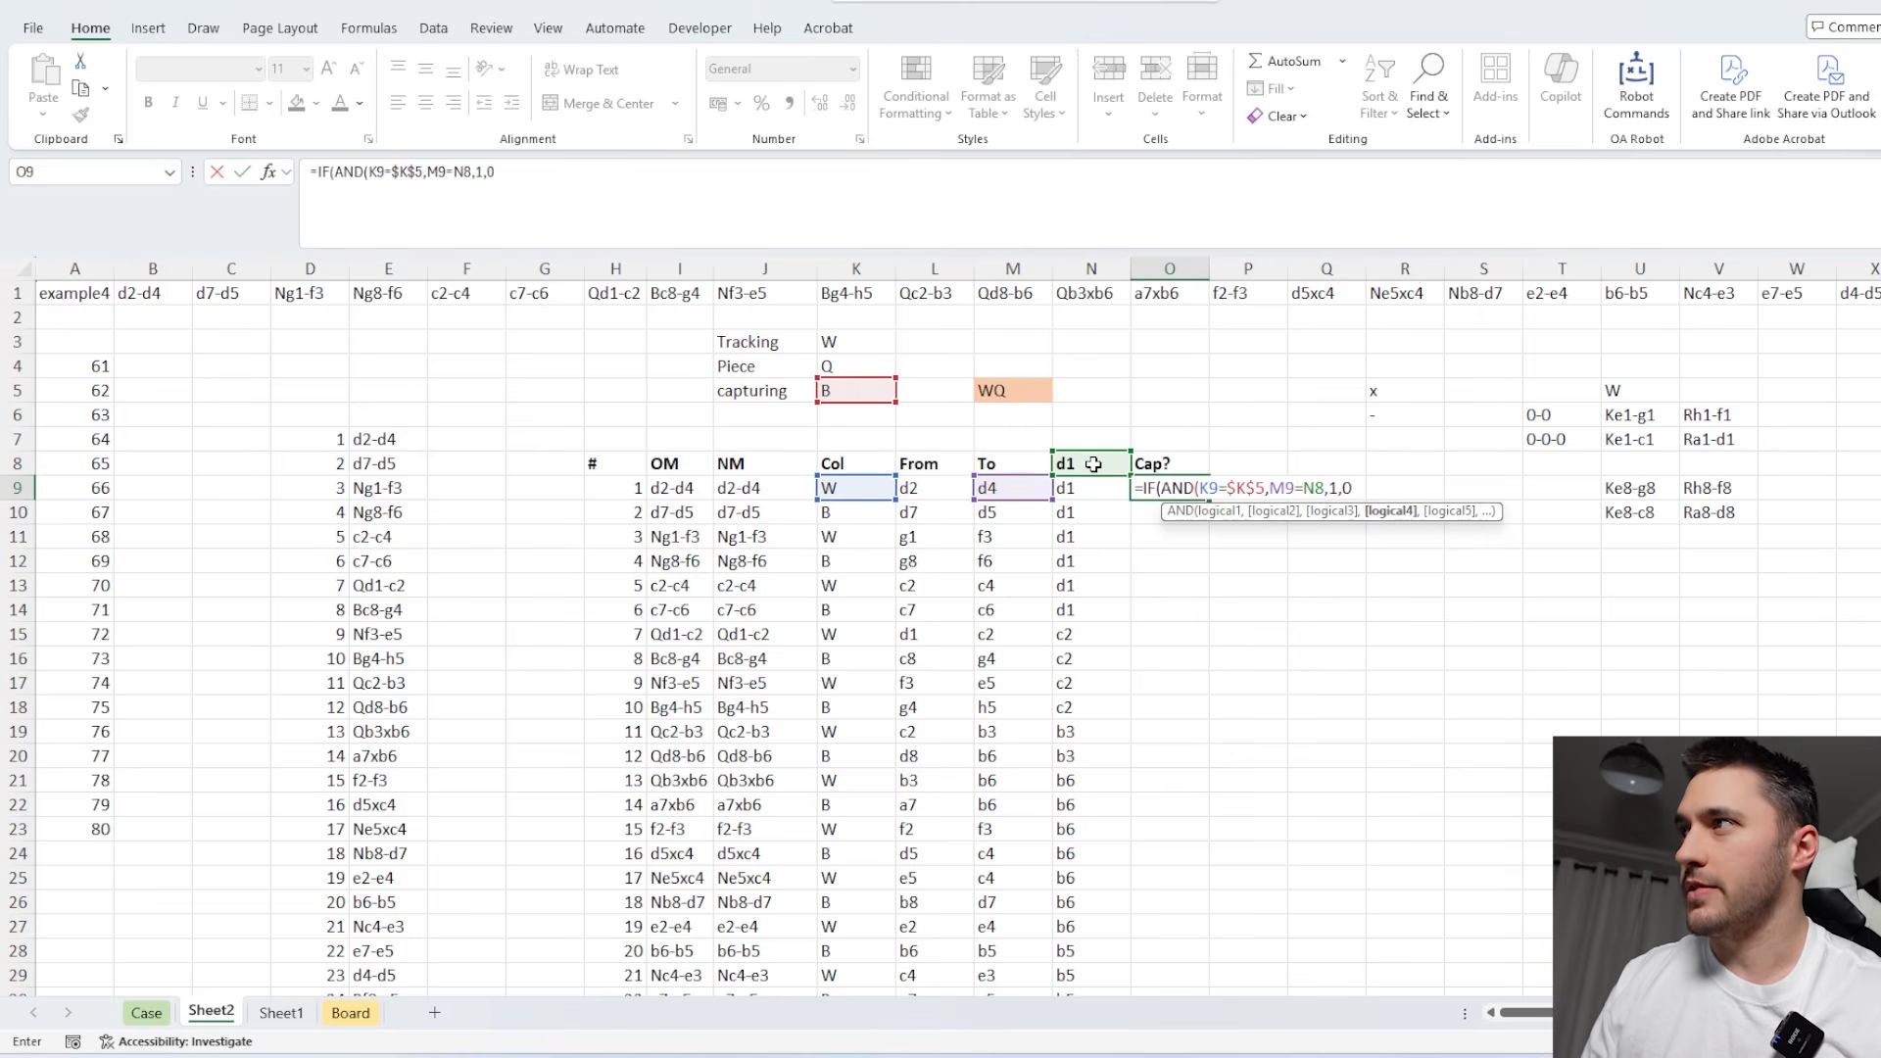
text(0)
click(475, 173)
text())
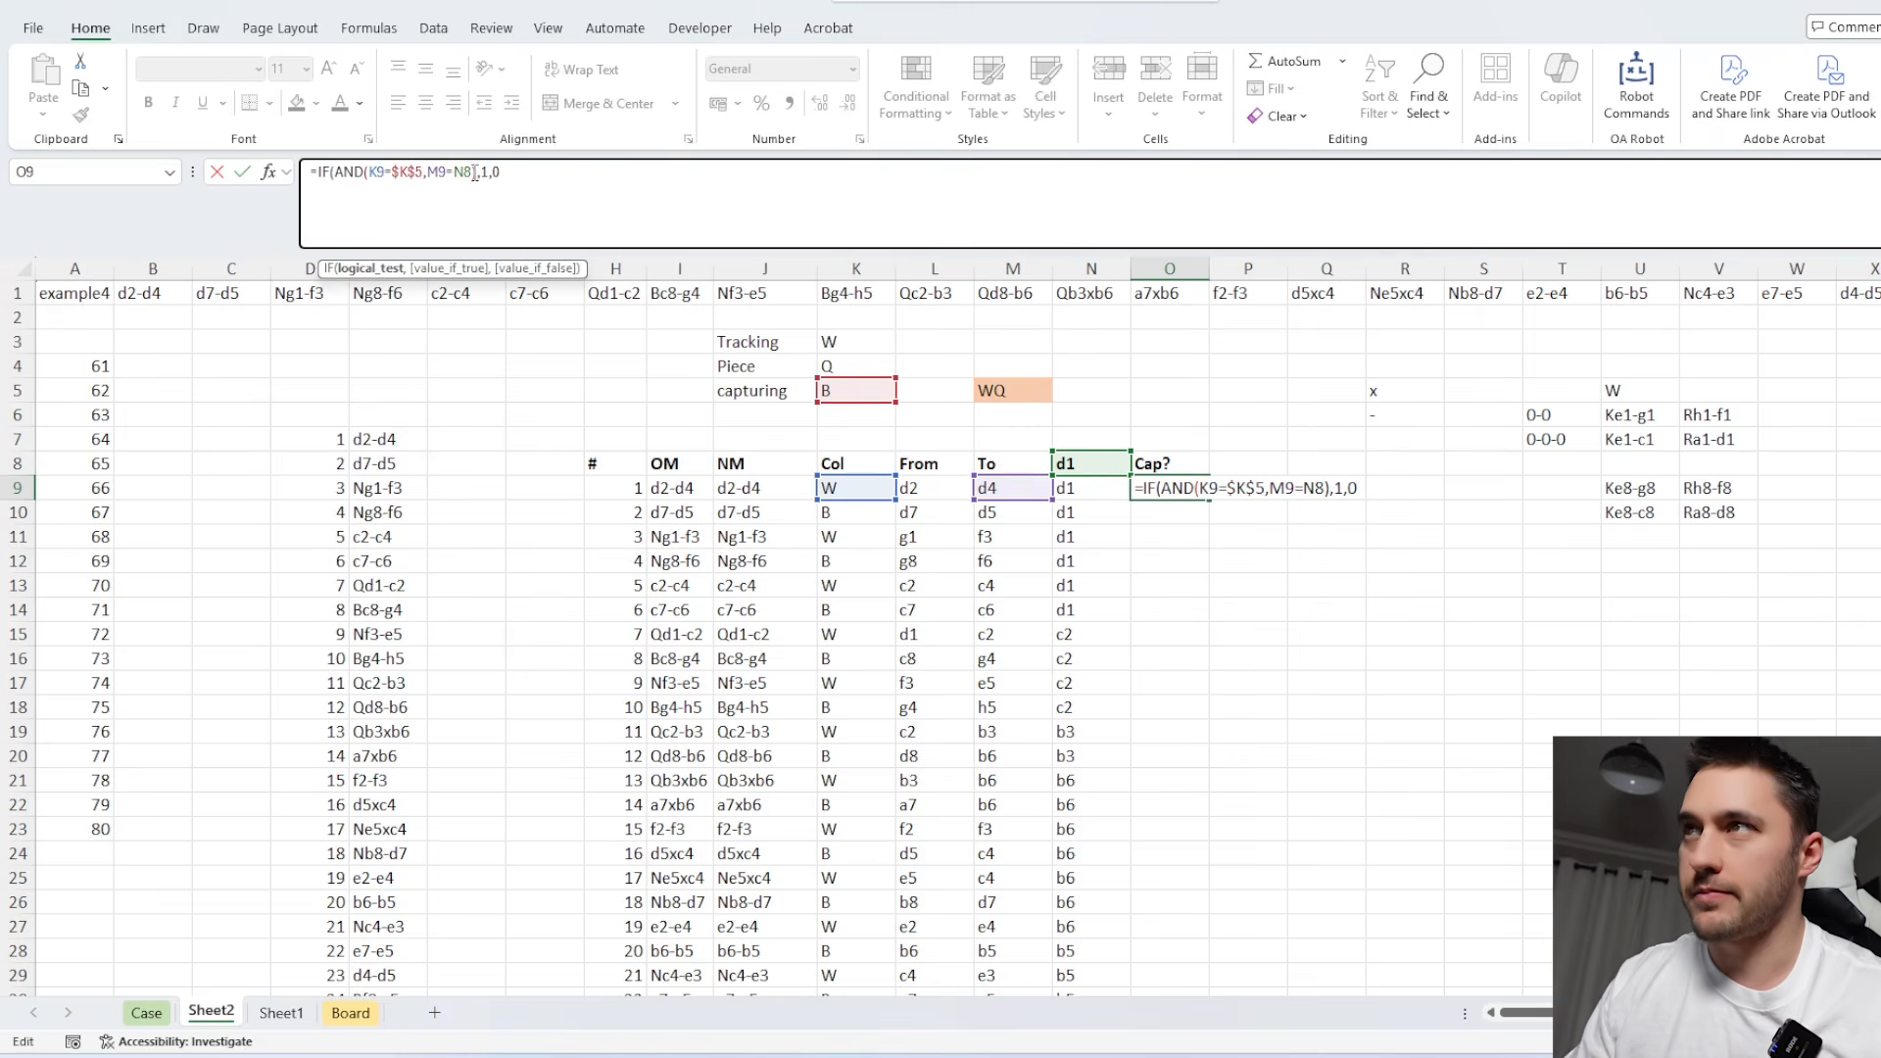
click(519, 175)
text())
key(Return)
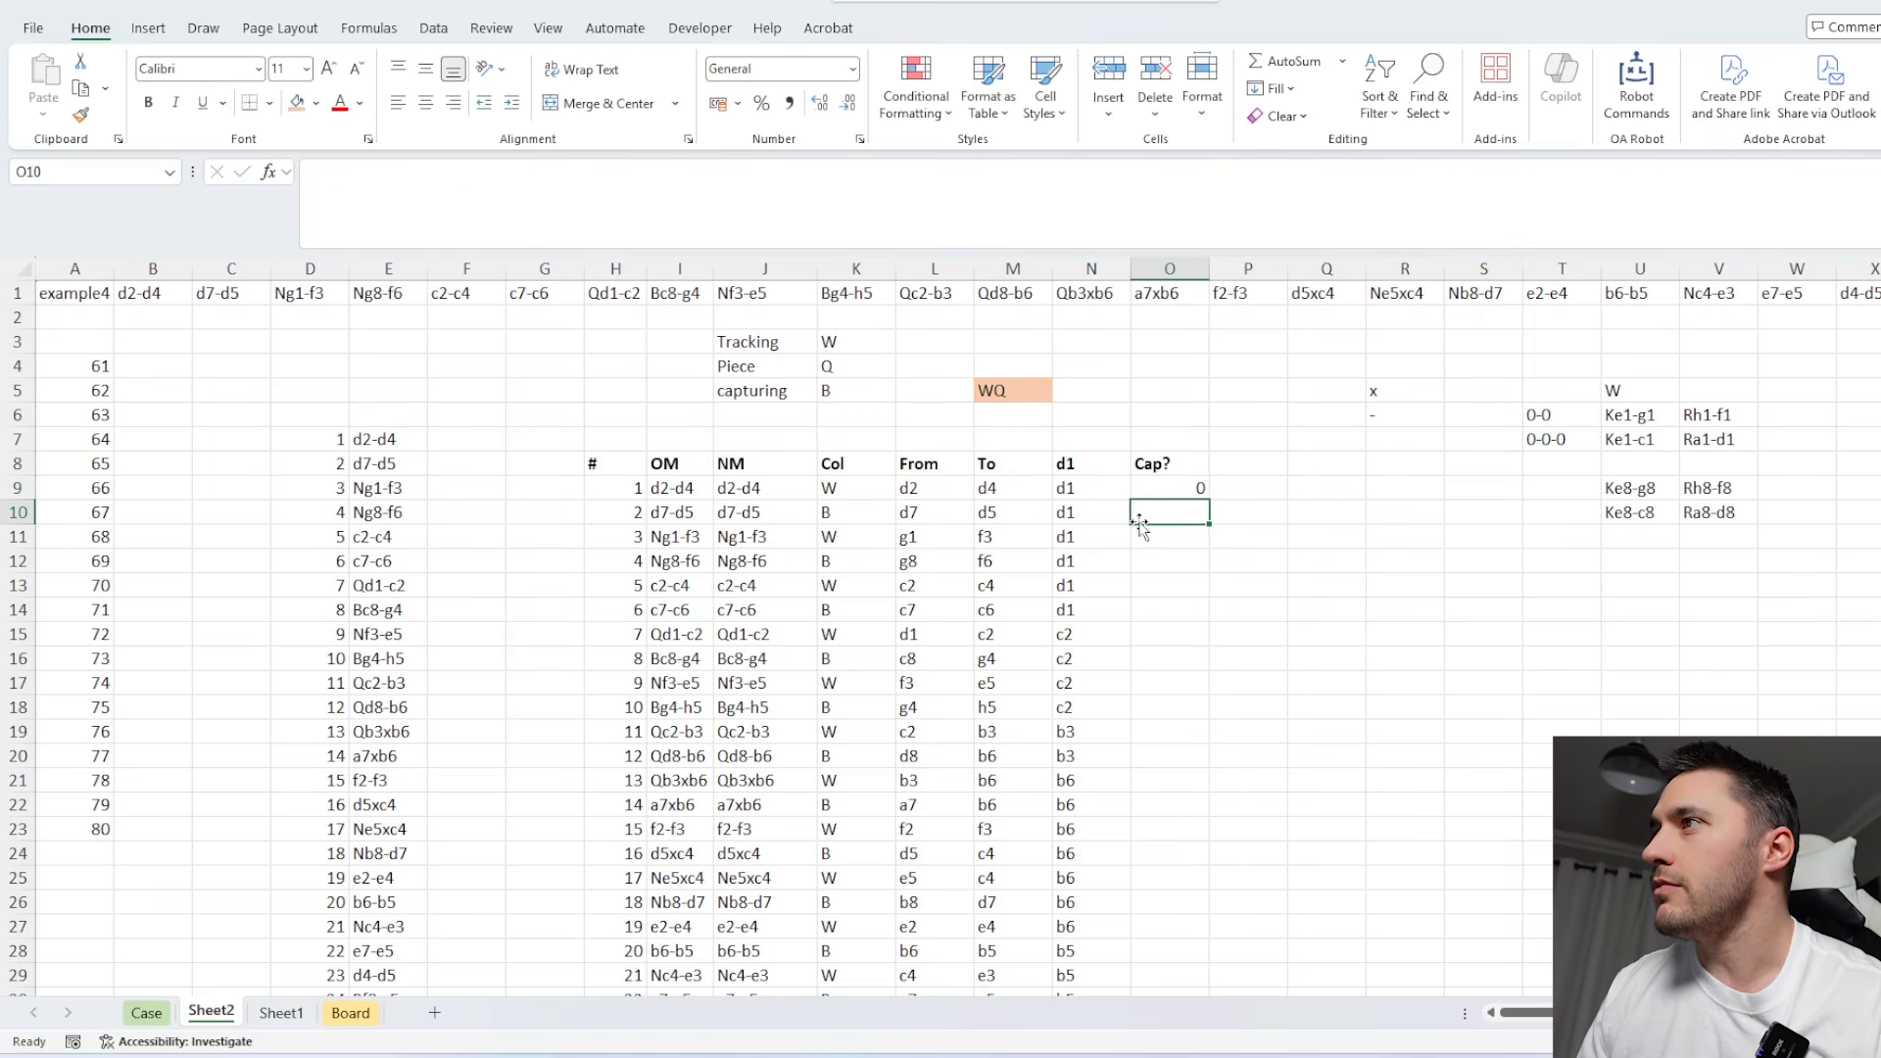
Fill the Cap? formula from O9 down through the last move row in column O.
click(1198, 480)
double_click(1210, 499)
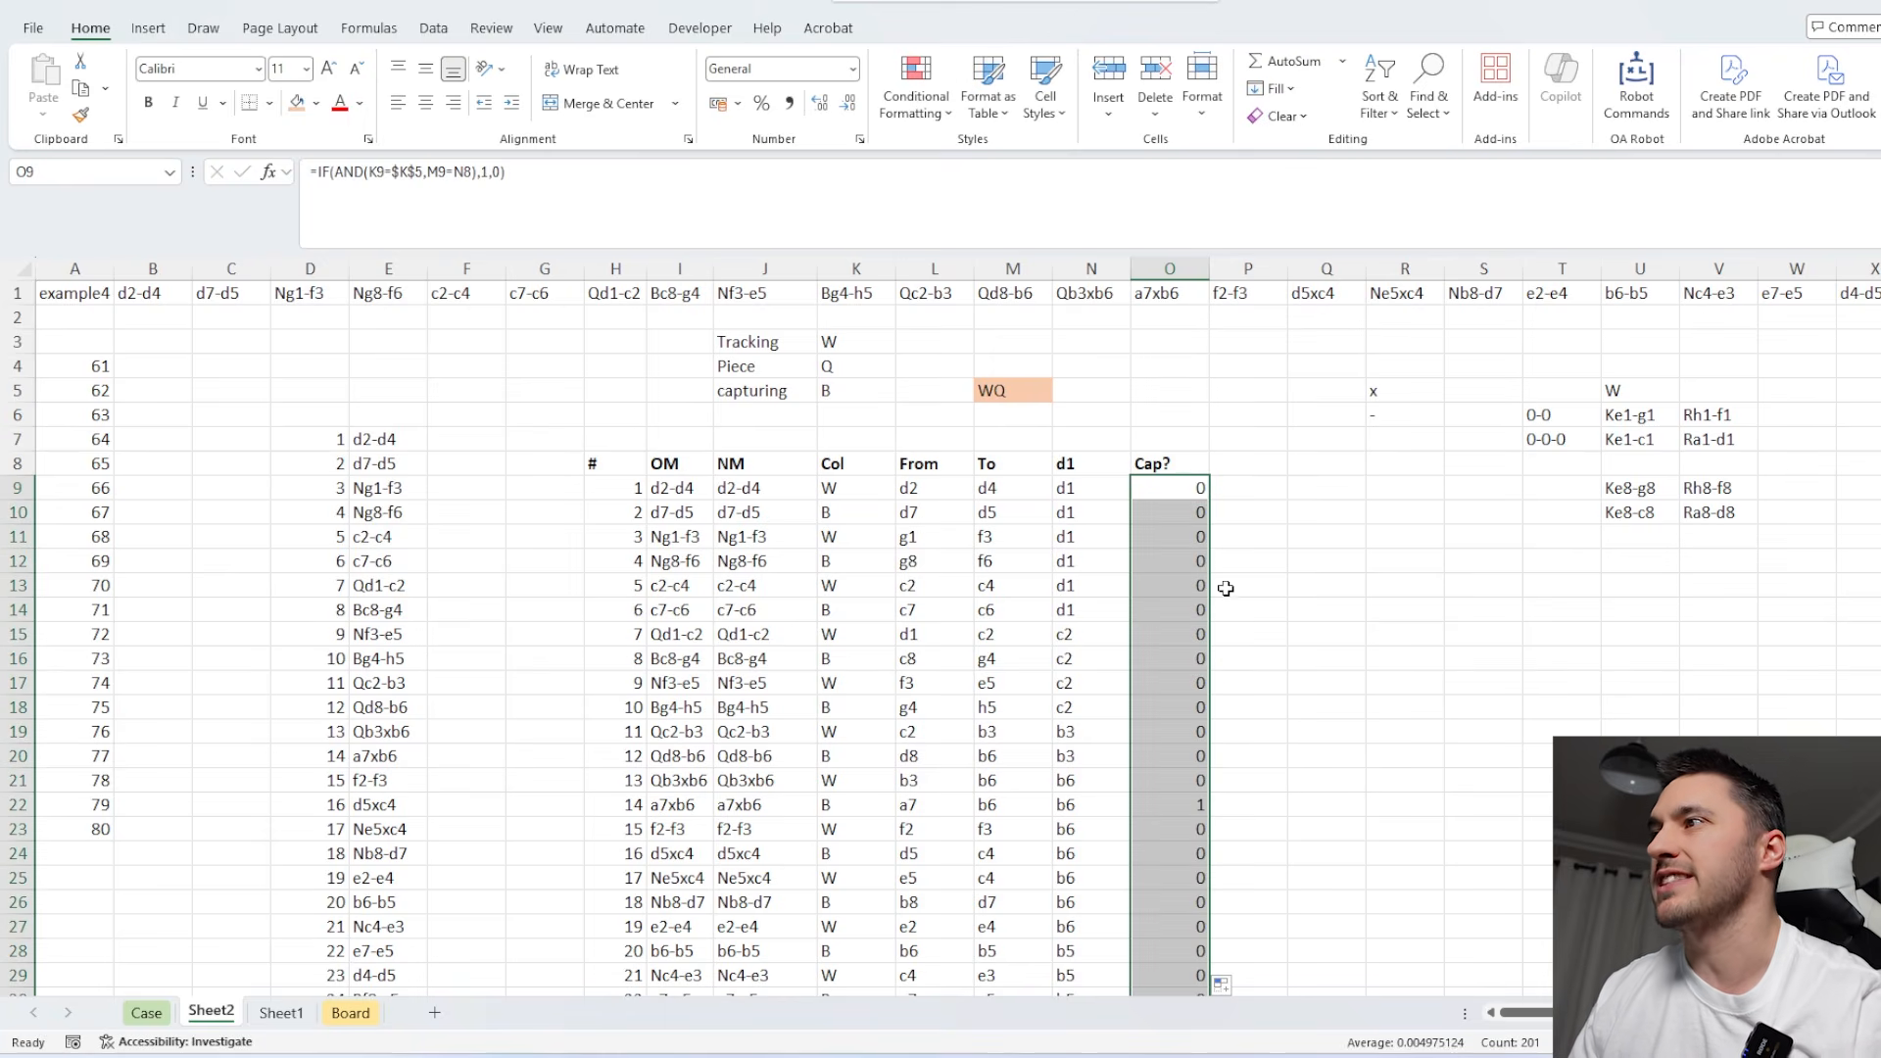
Examine the moves Qb3xb6 and a7xb6 in rows 21 and 22, comparing colour, target square, tracked position and capture flag.
drag(1190, 805, 995, 781)
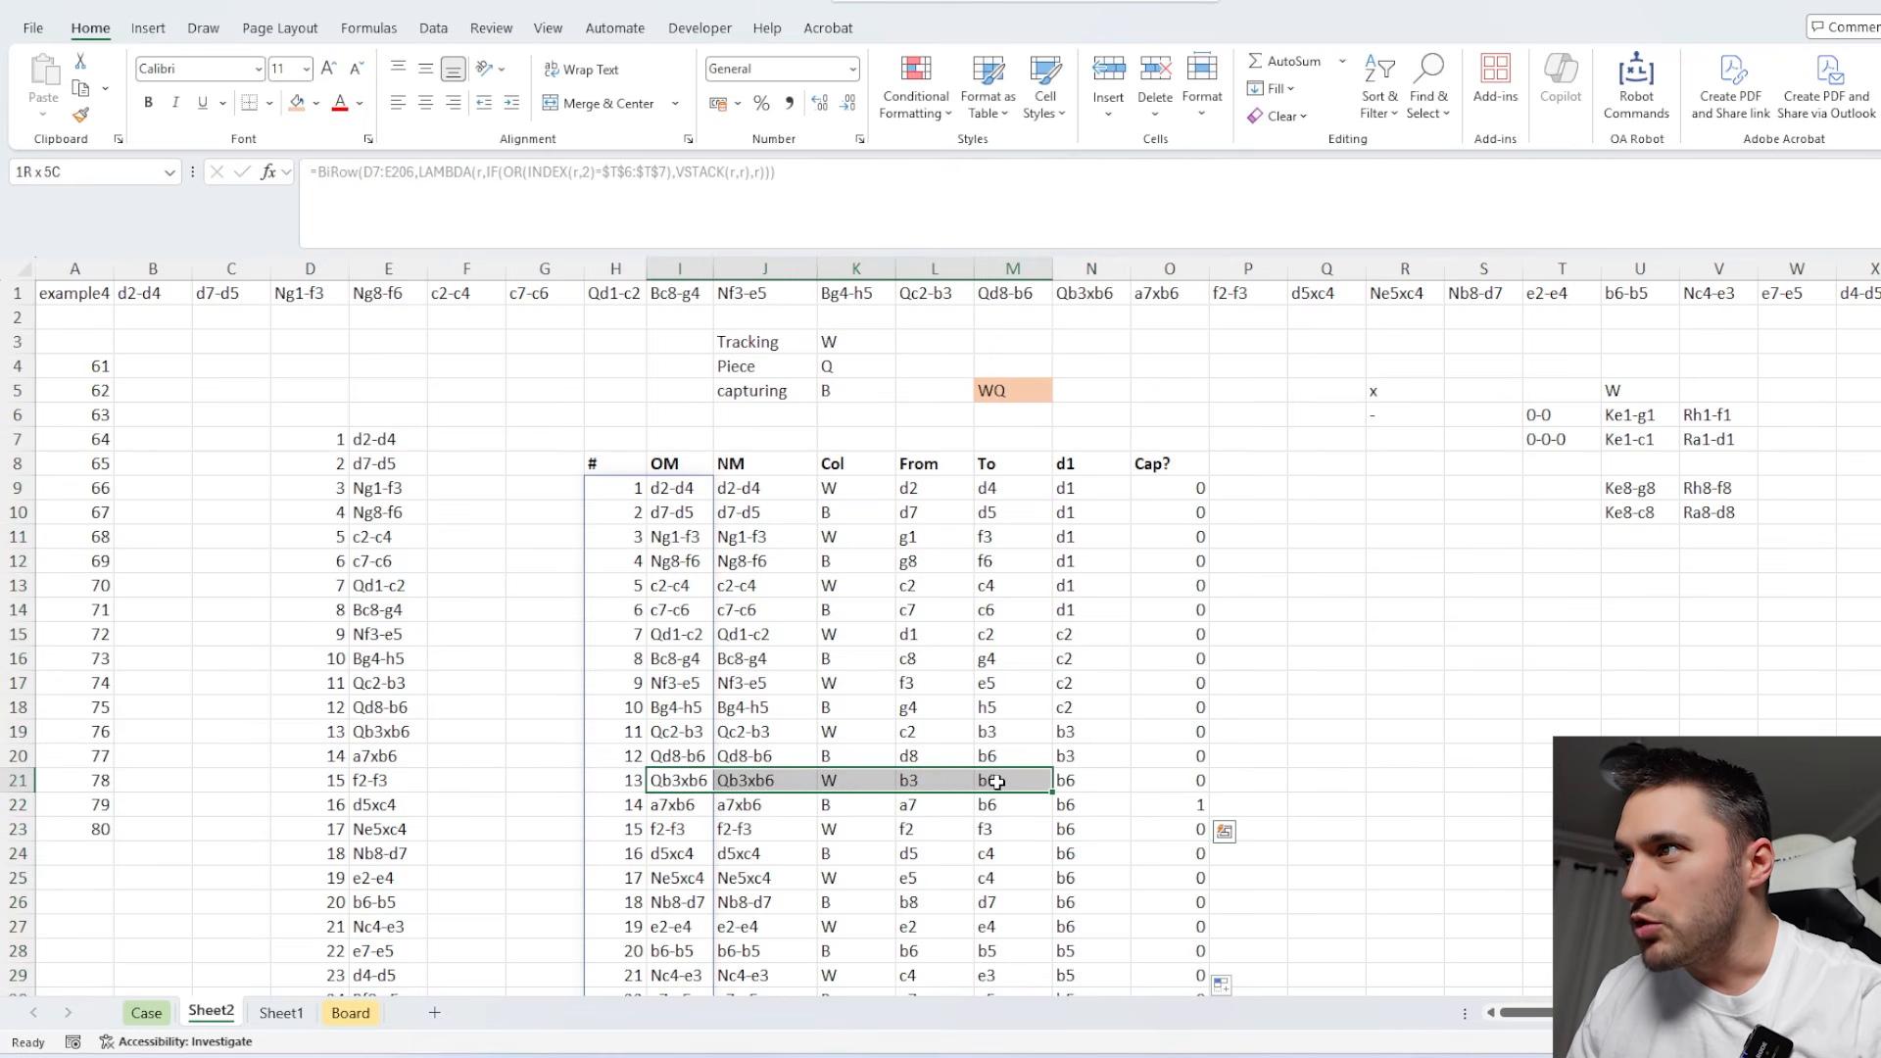
click(1068, 761)
click(1074, 778)
click(947, 785)
click(1022, 785)
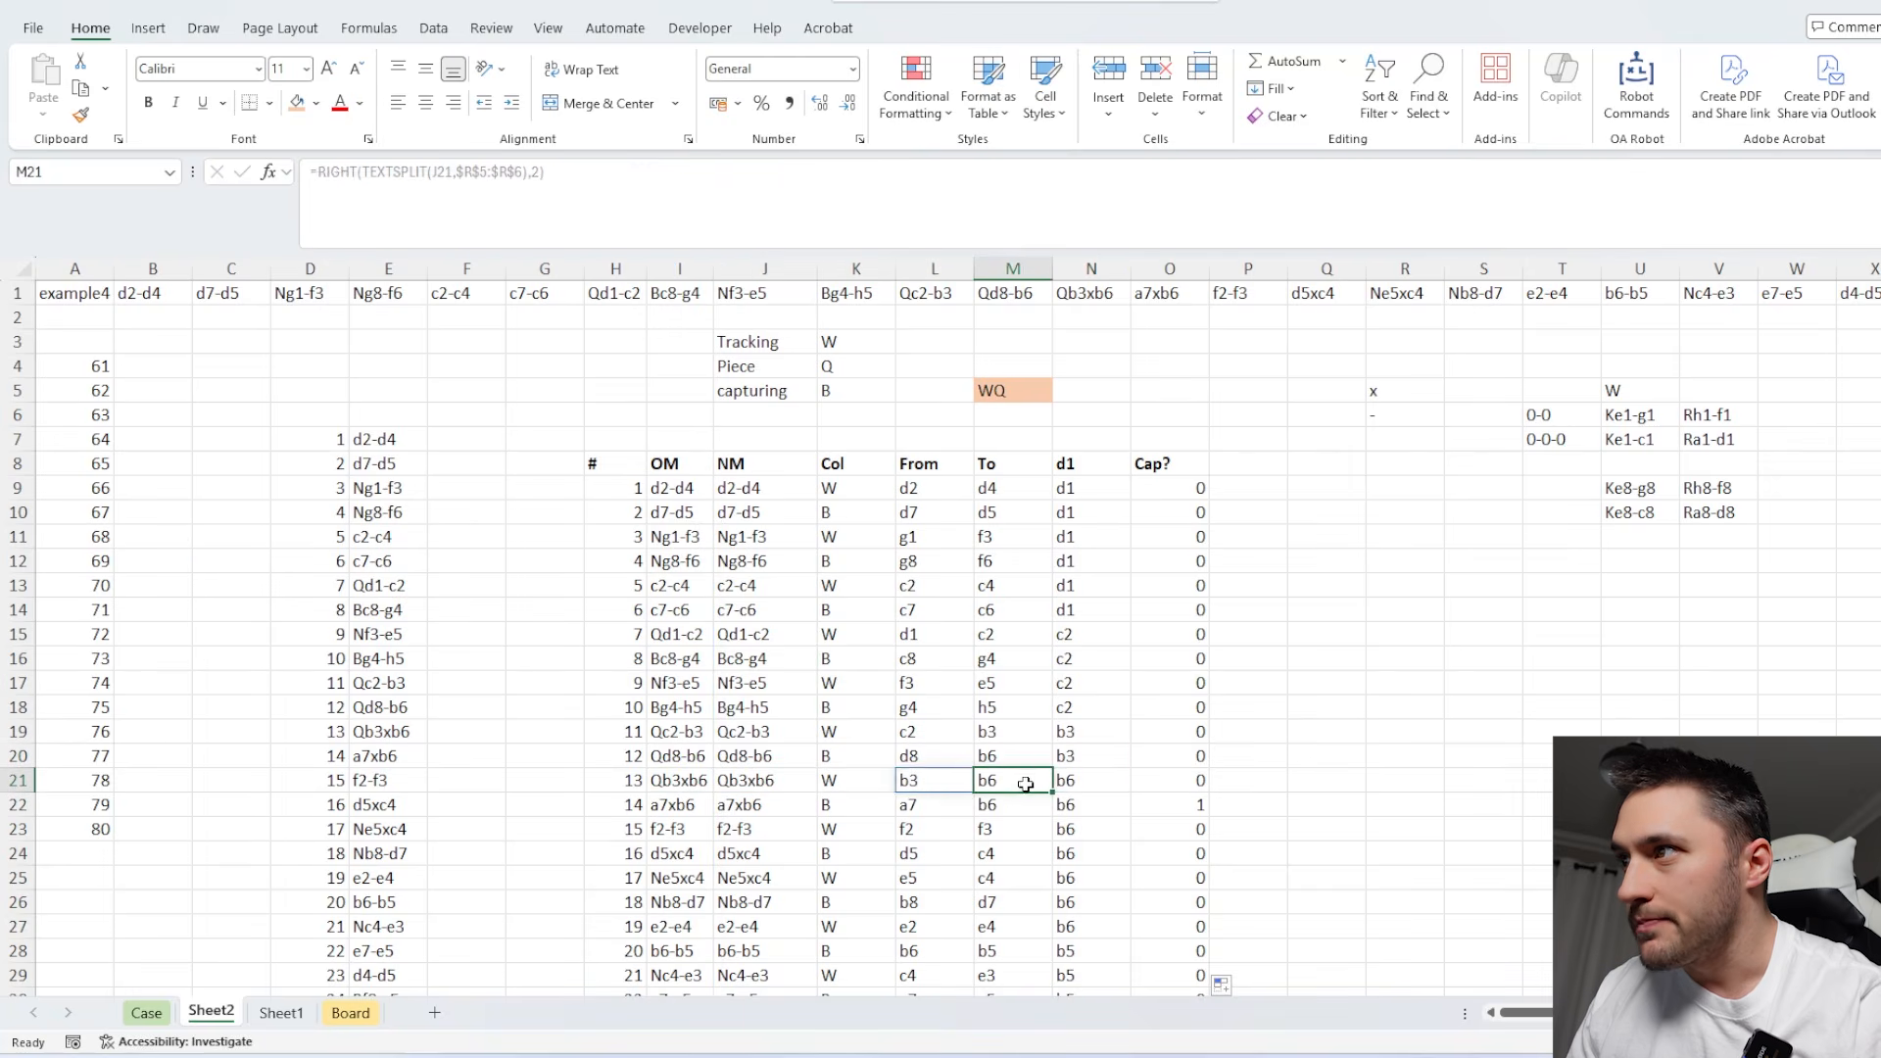
click(1092, 782)
drag(723, 804, 1264, 806)
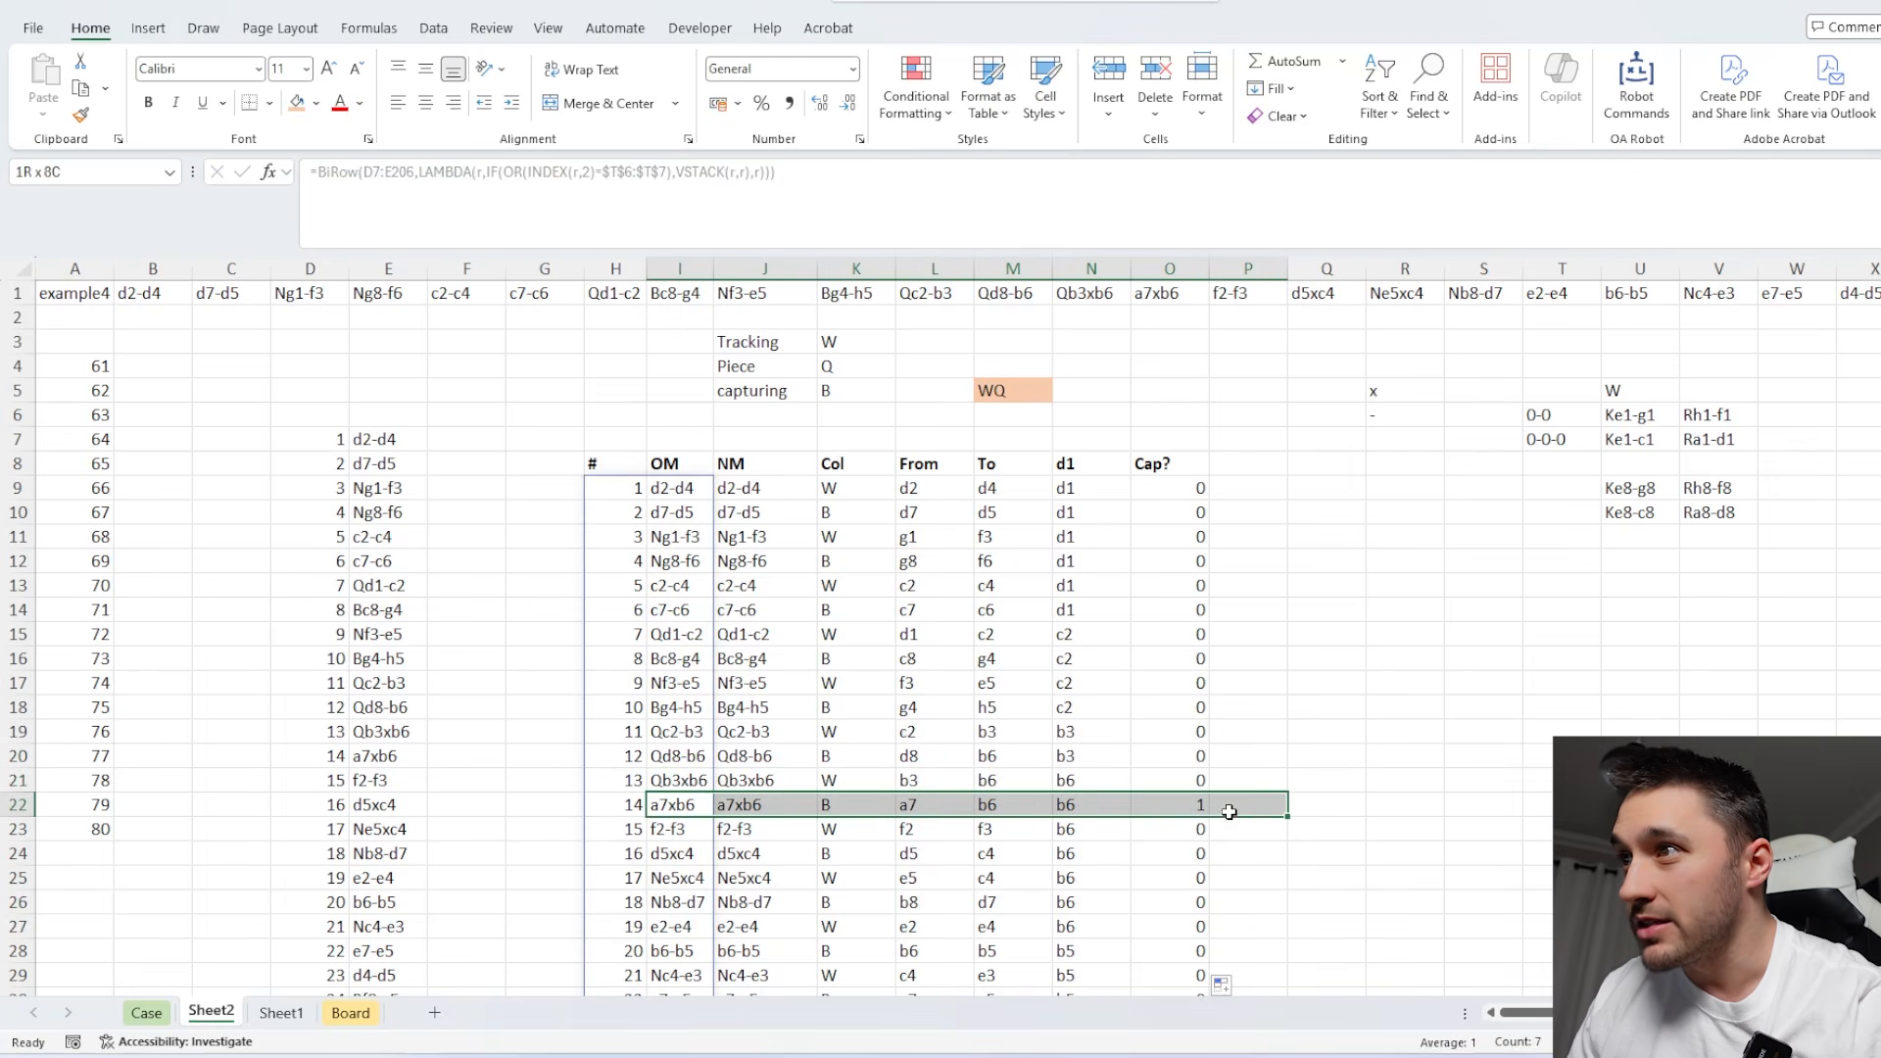
click(769, 805)
click(852, 805)
click(1006, 807)
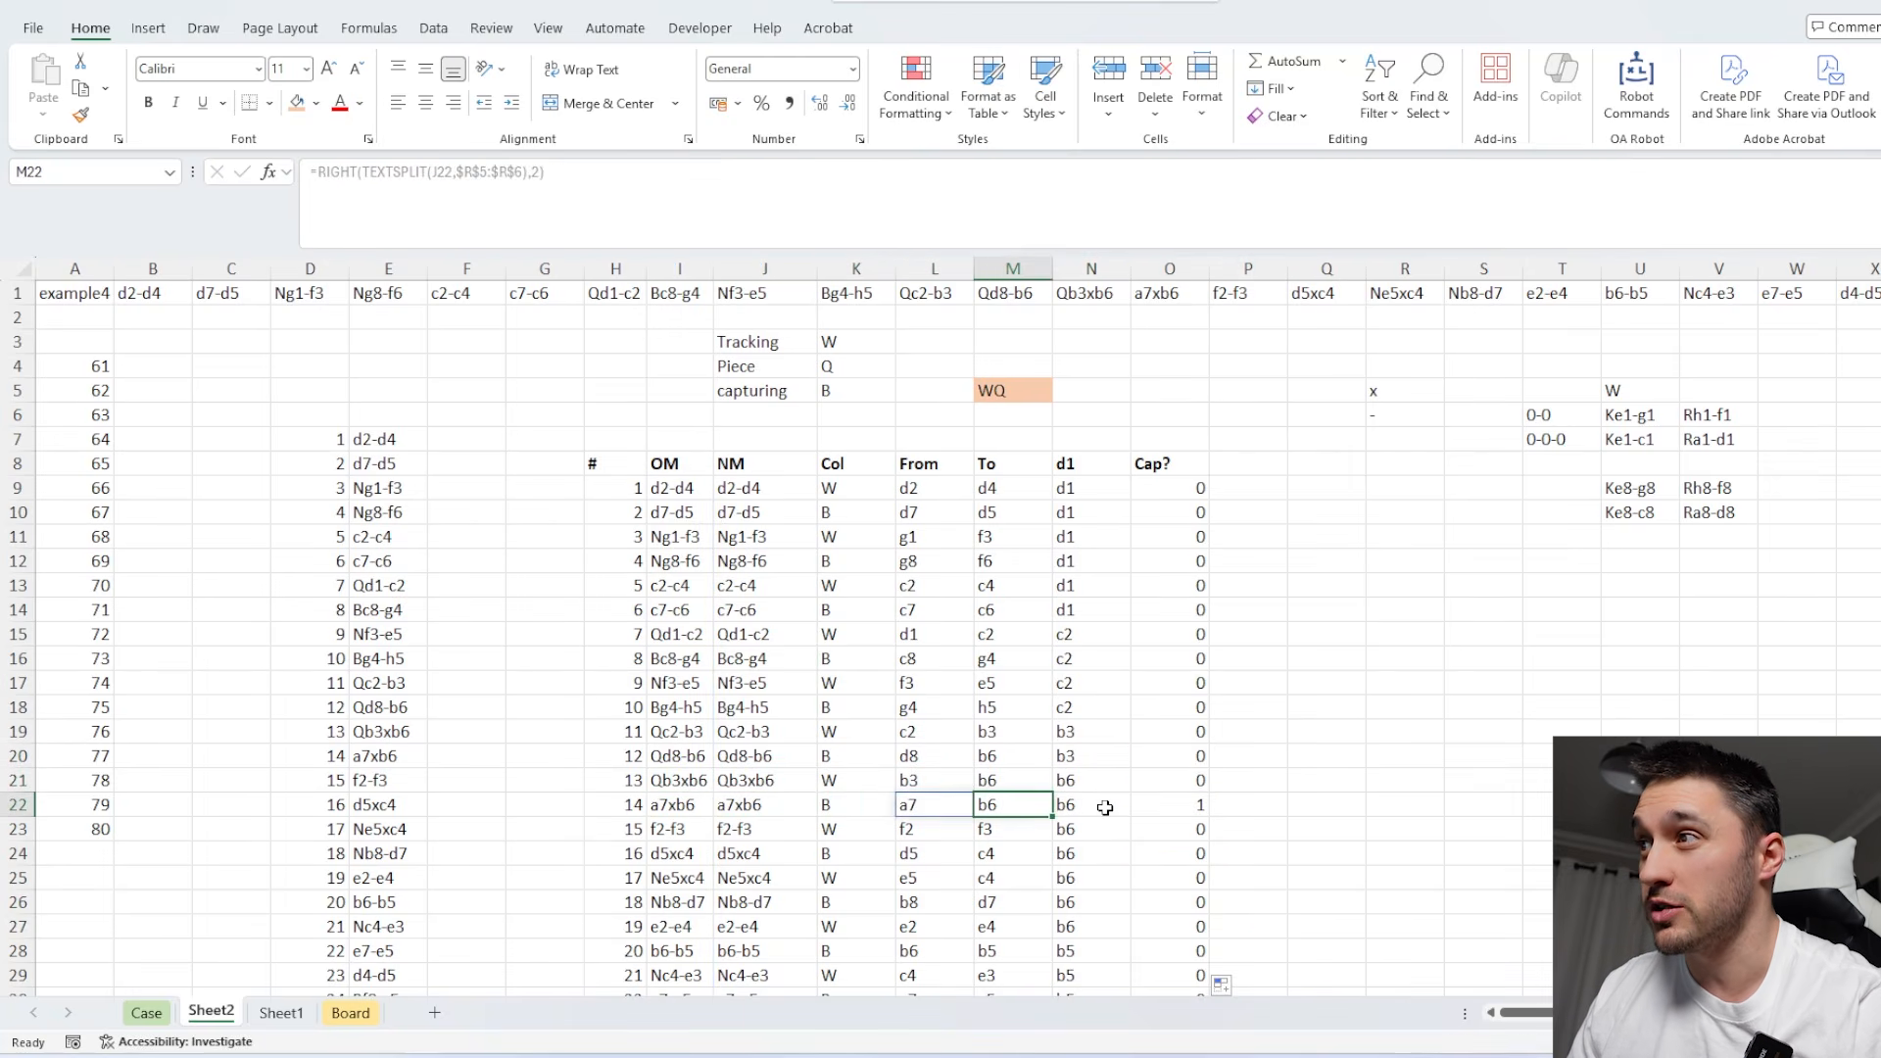
click(1104, 805)
click(1171, 803)
Reread the Level 4 White Queen question on the Case sheet and compare it with the Cap? flags on Sheet2.
click(147, 1013)
scroll(524, 649, up, 20)
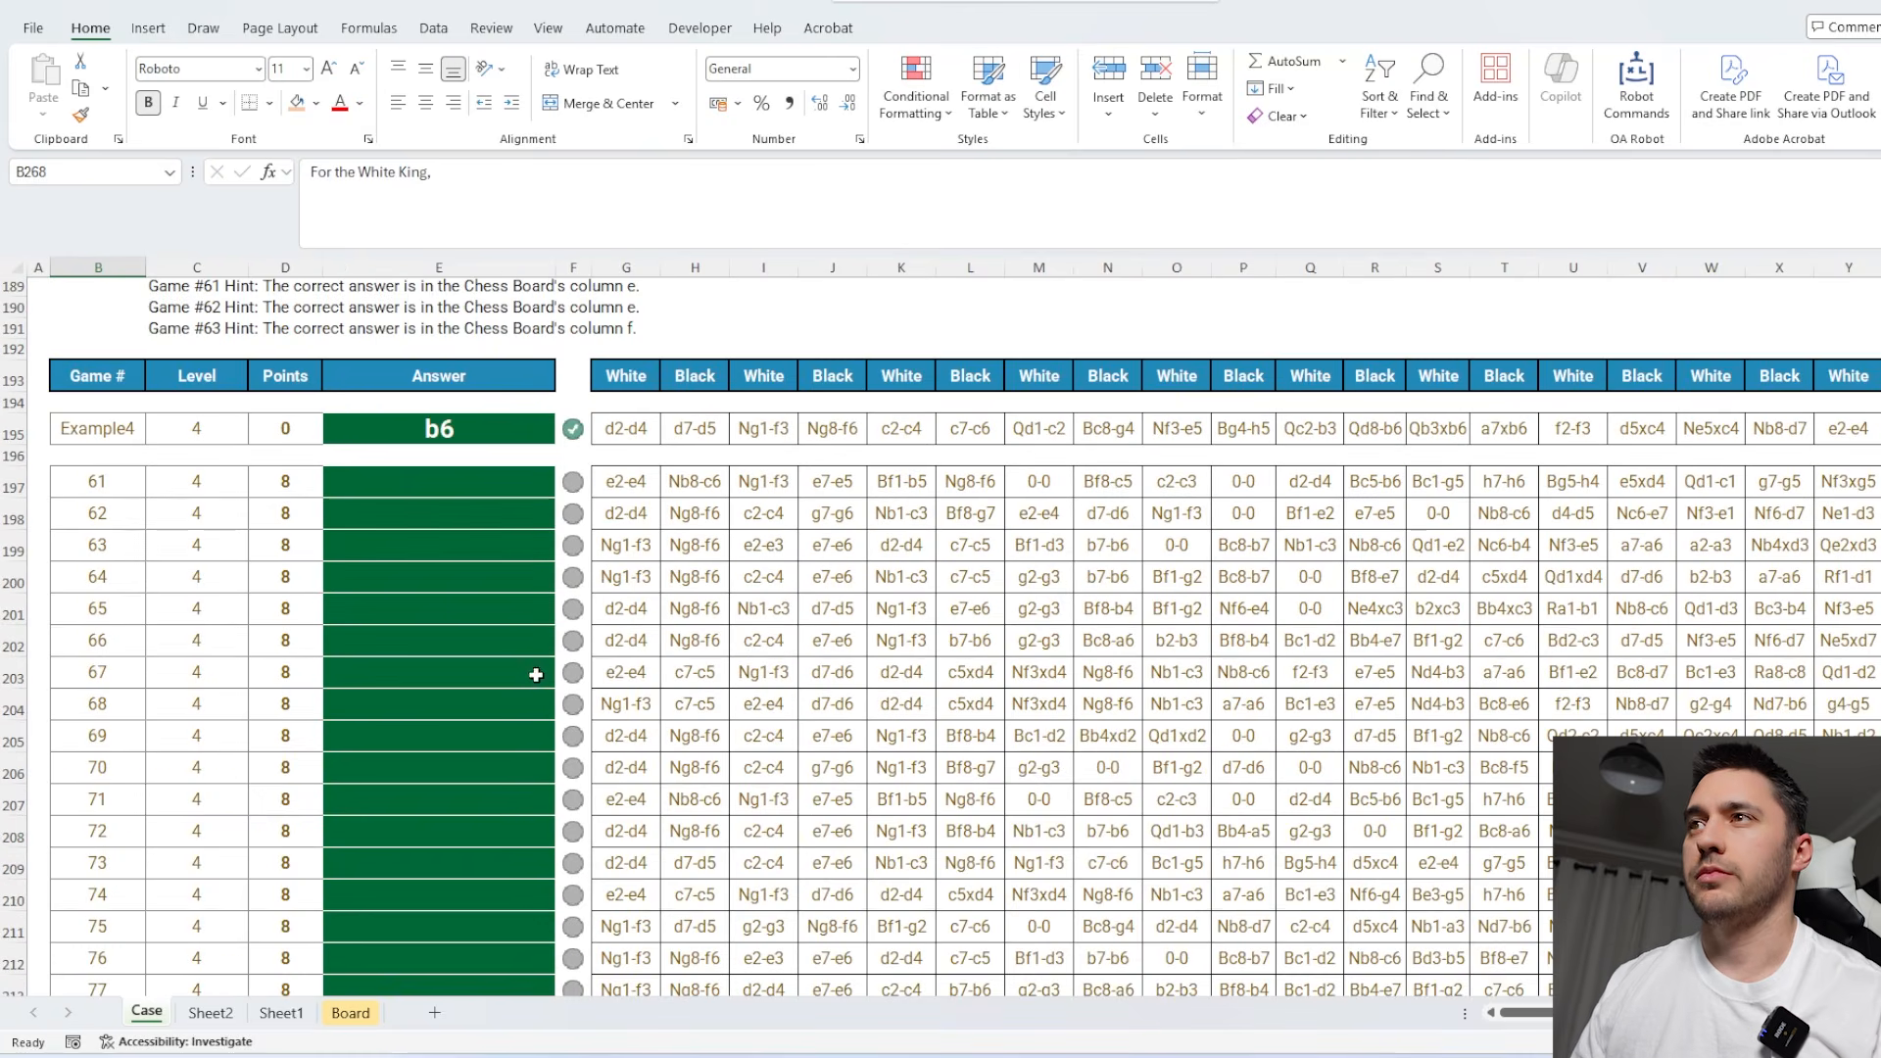
scroll(615, 675, up, 1)
scroll(616, 675, up, 3)
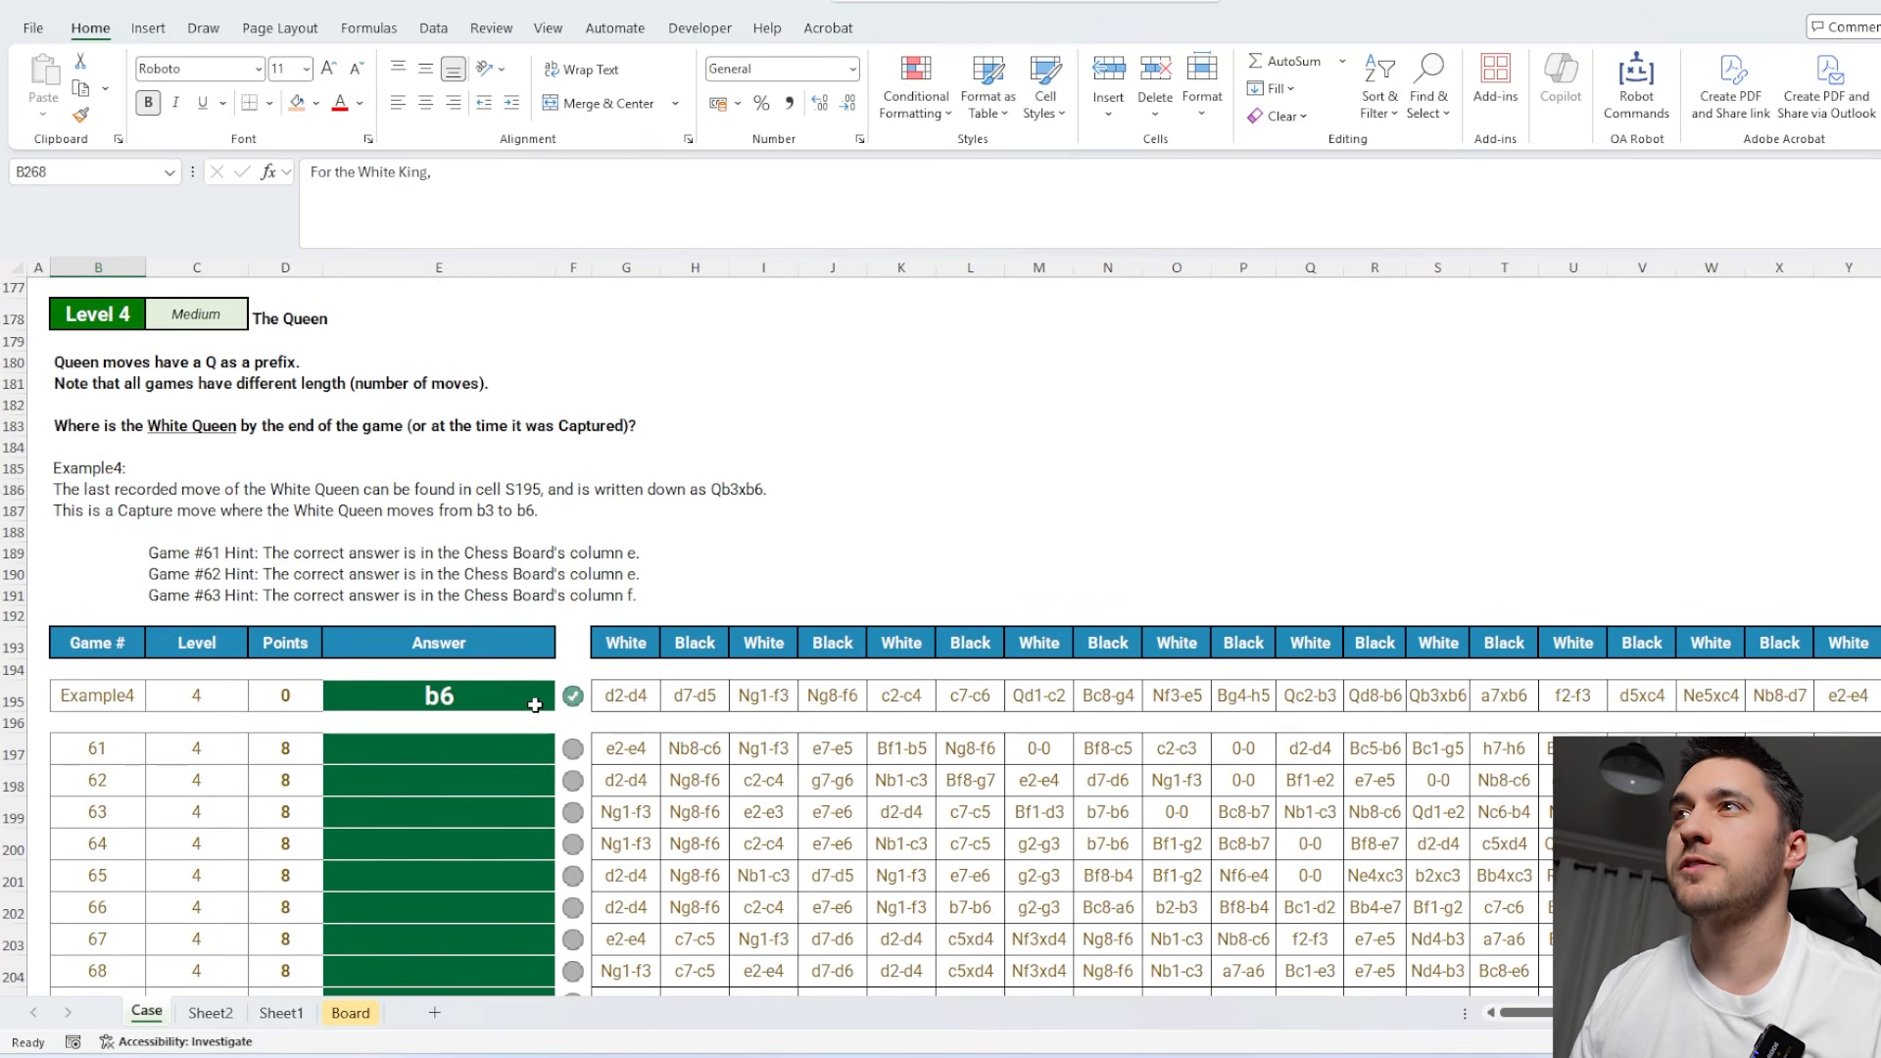
scroll(535, 696, down, 1)
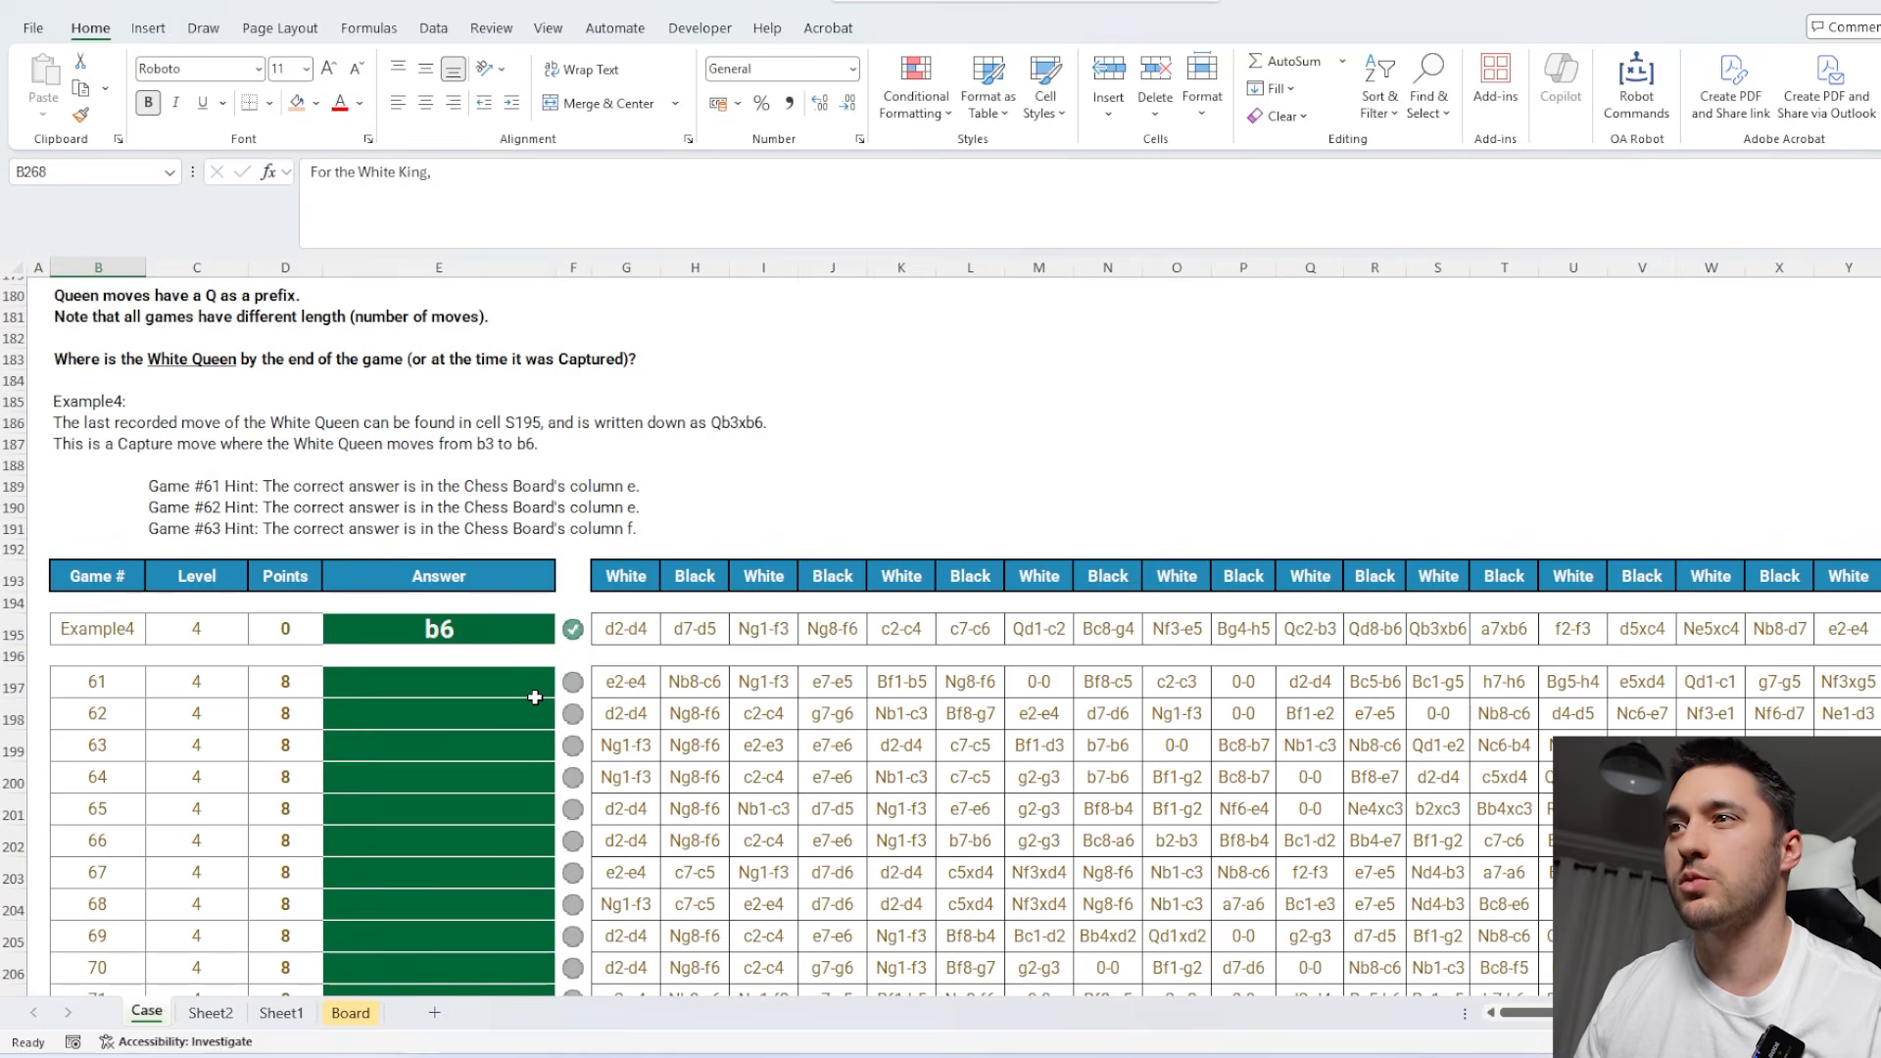
click(211, 1013)
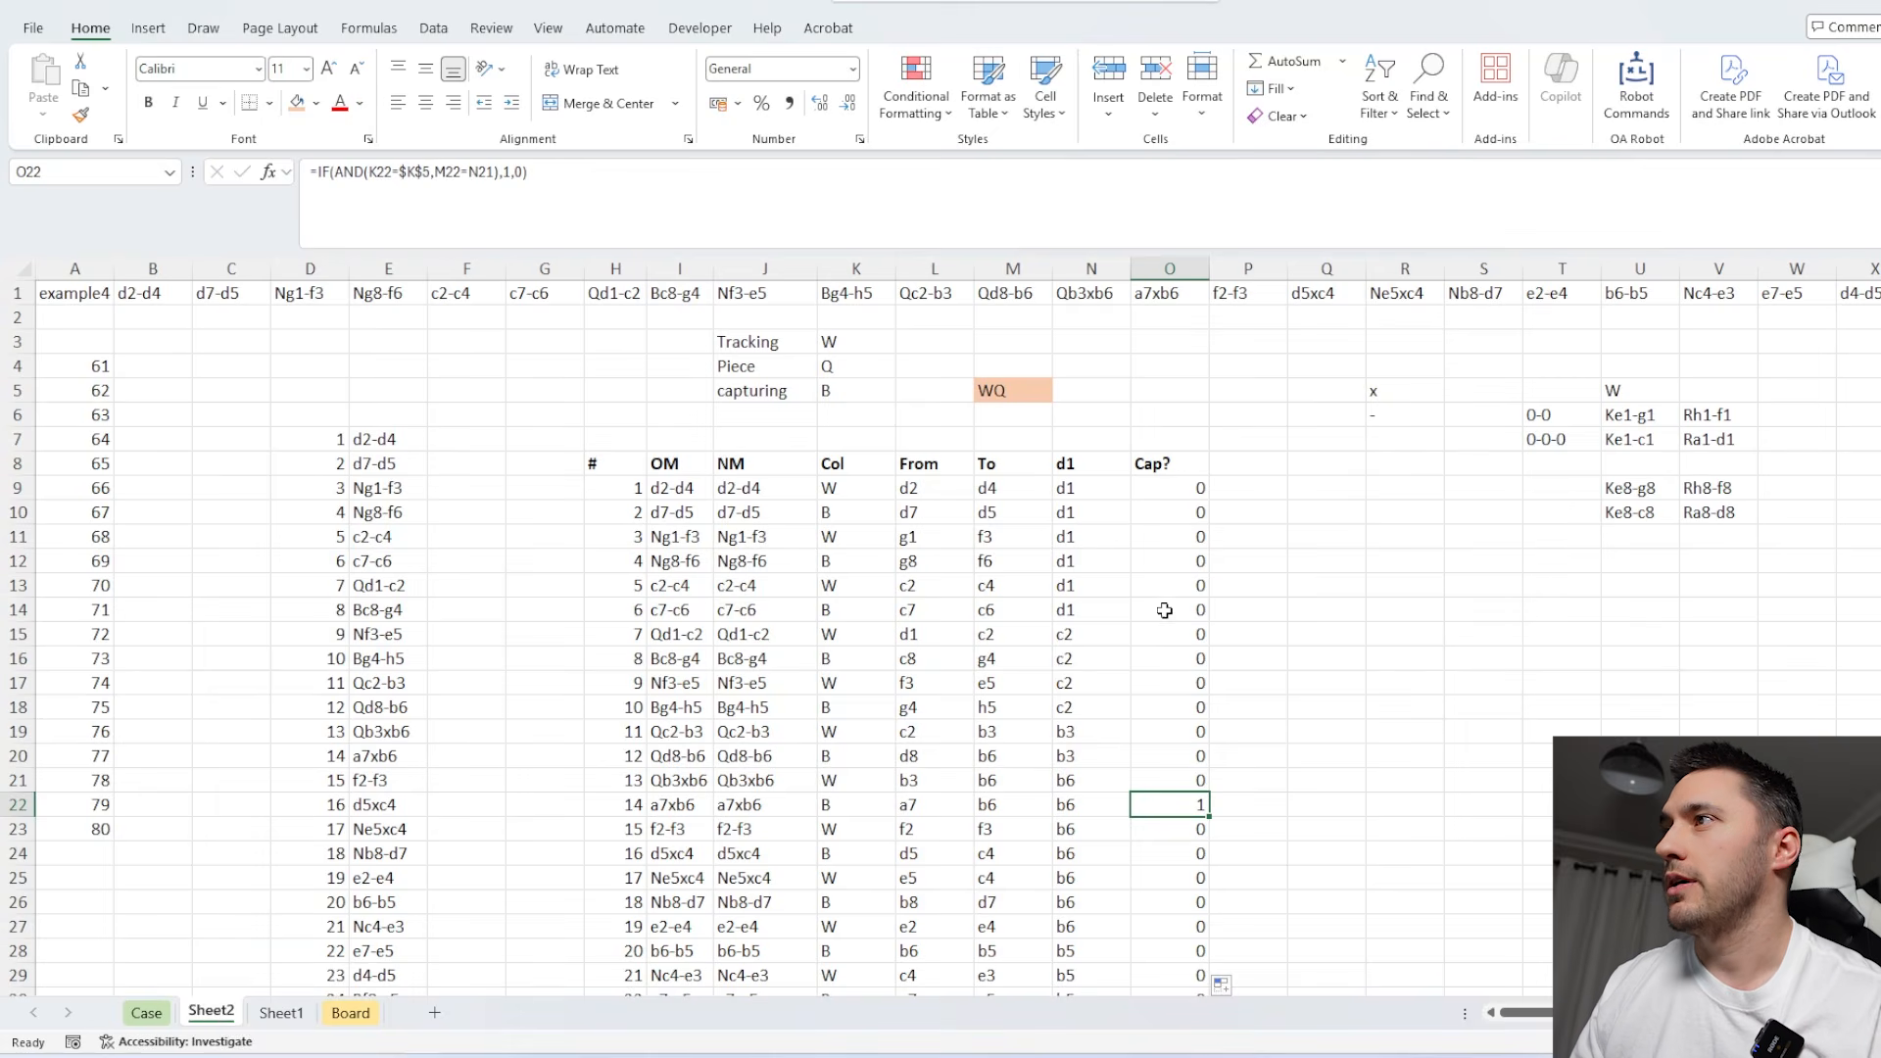
drag(1175, 490, 1181, 878)
click(1183, 810)
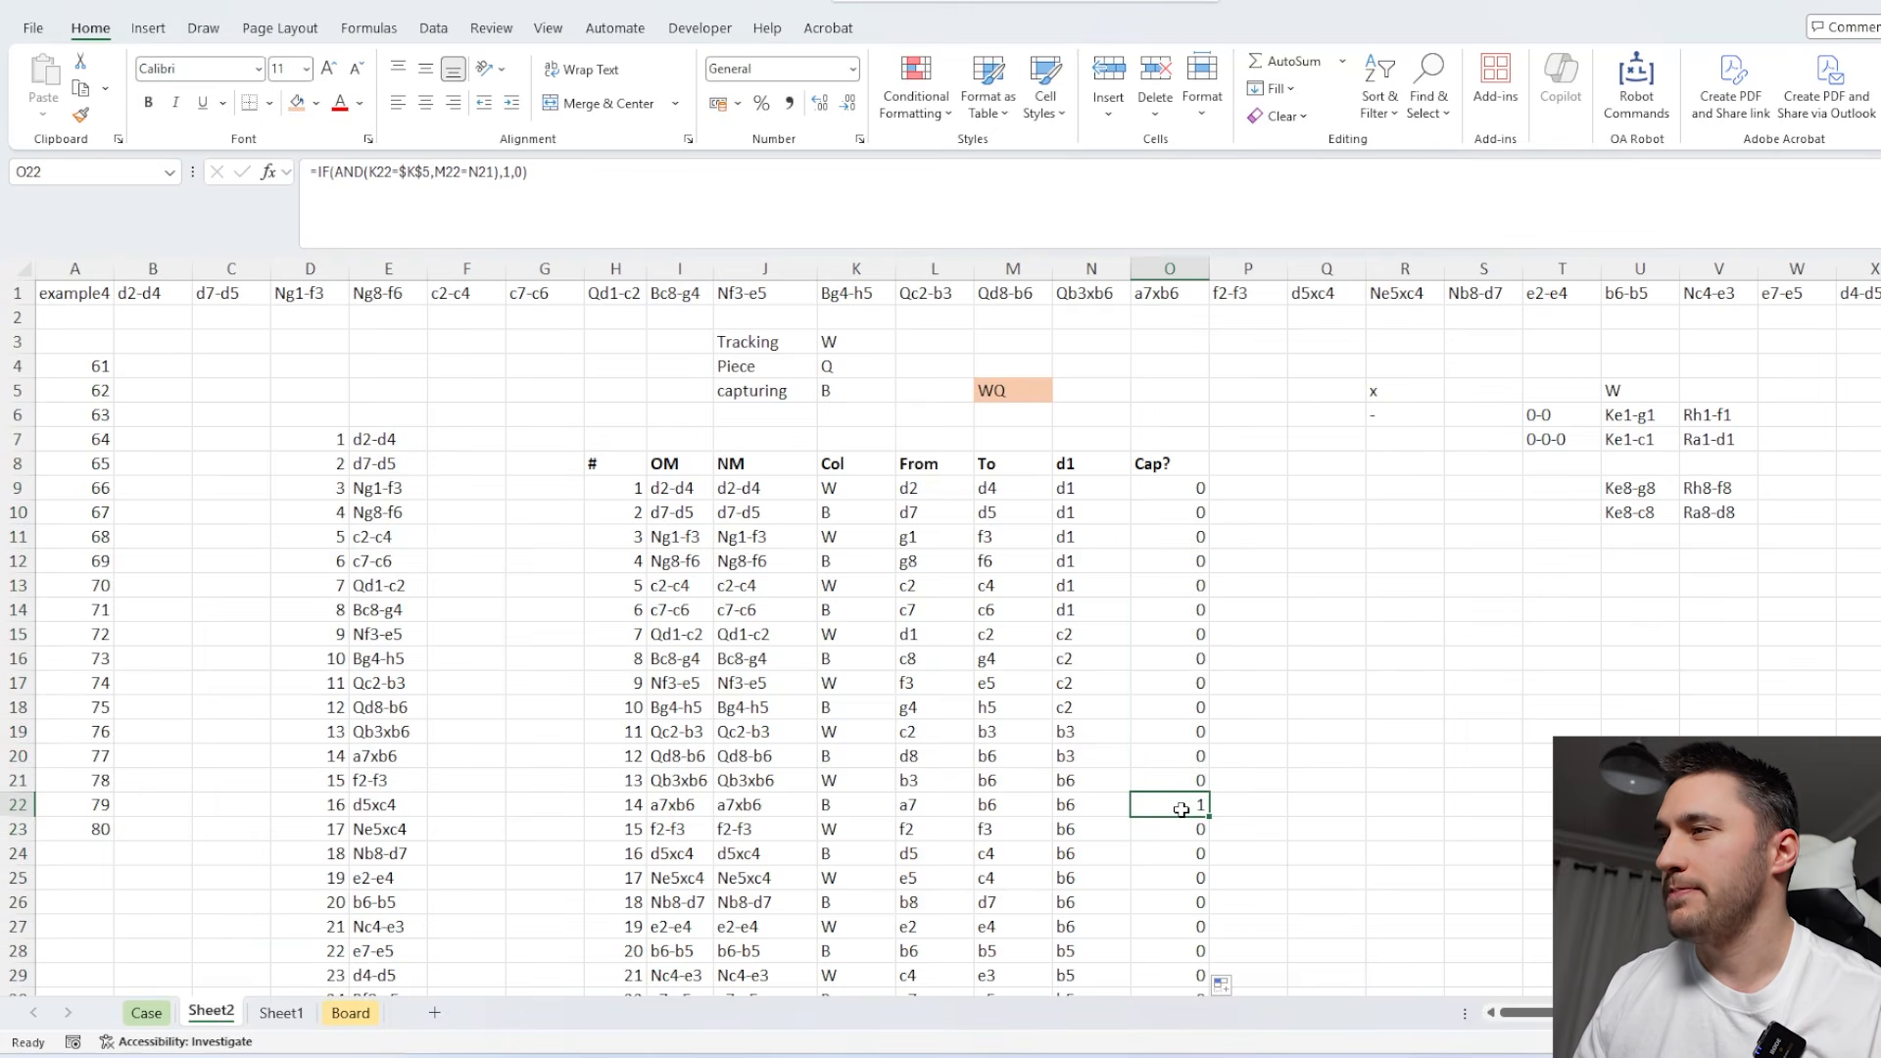
Add a fallback row below the last move, entering 1 in O210 and =N209 in N210.
click(1114, 776)
key(ctrl+Down)
scroll(1096, 772, down, 3)
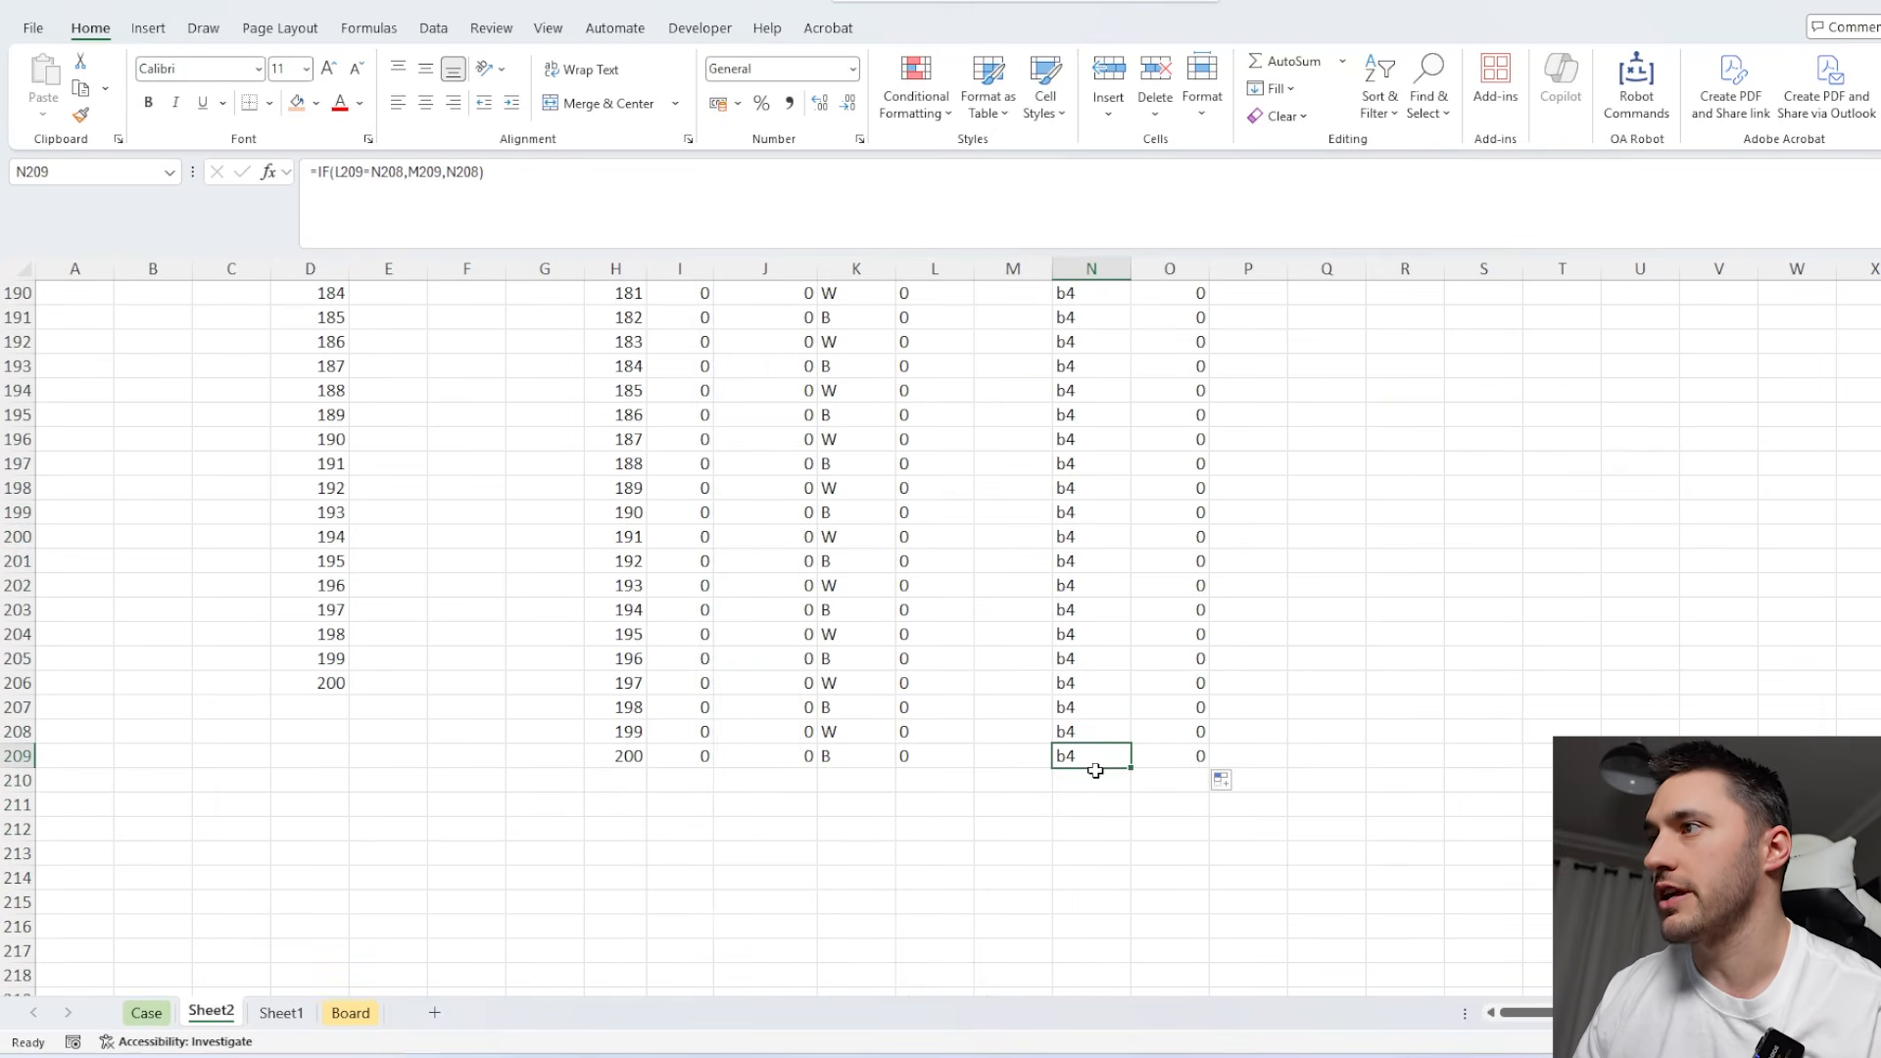
click(1189, 754)
click(1186, 780)
text(1)
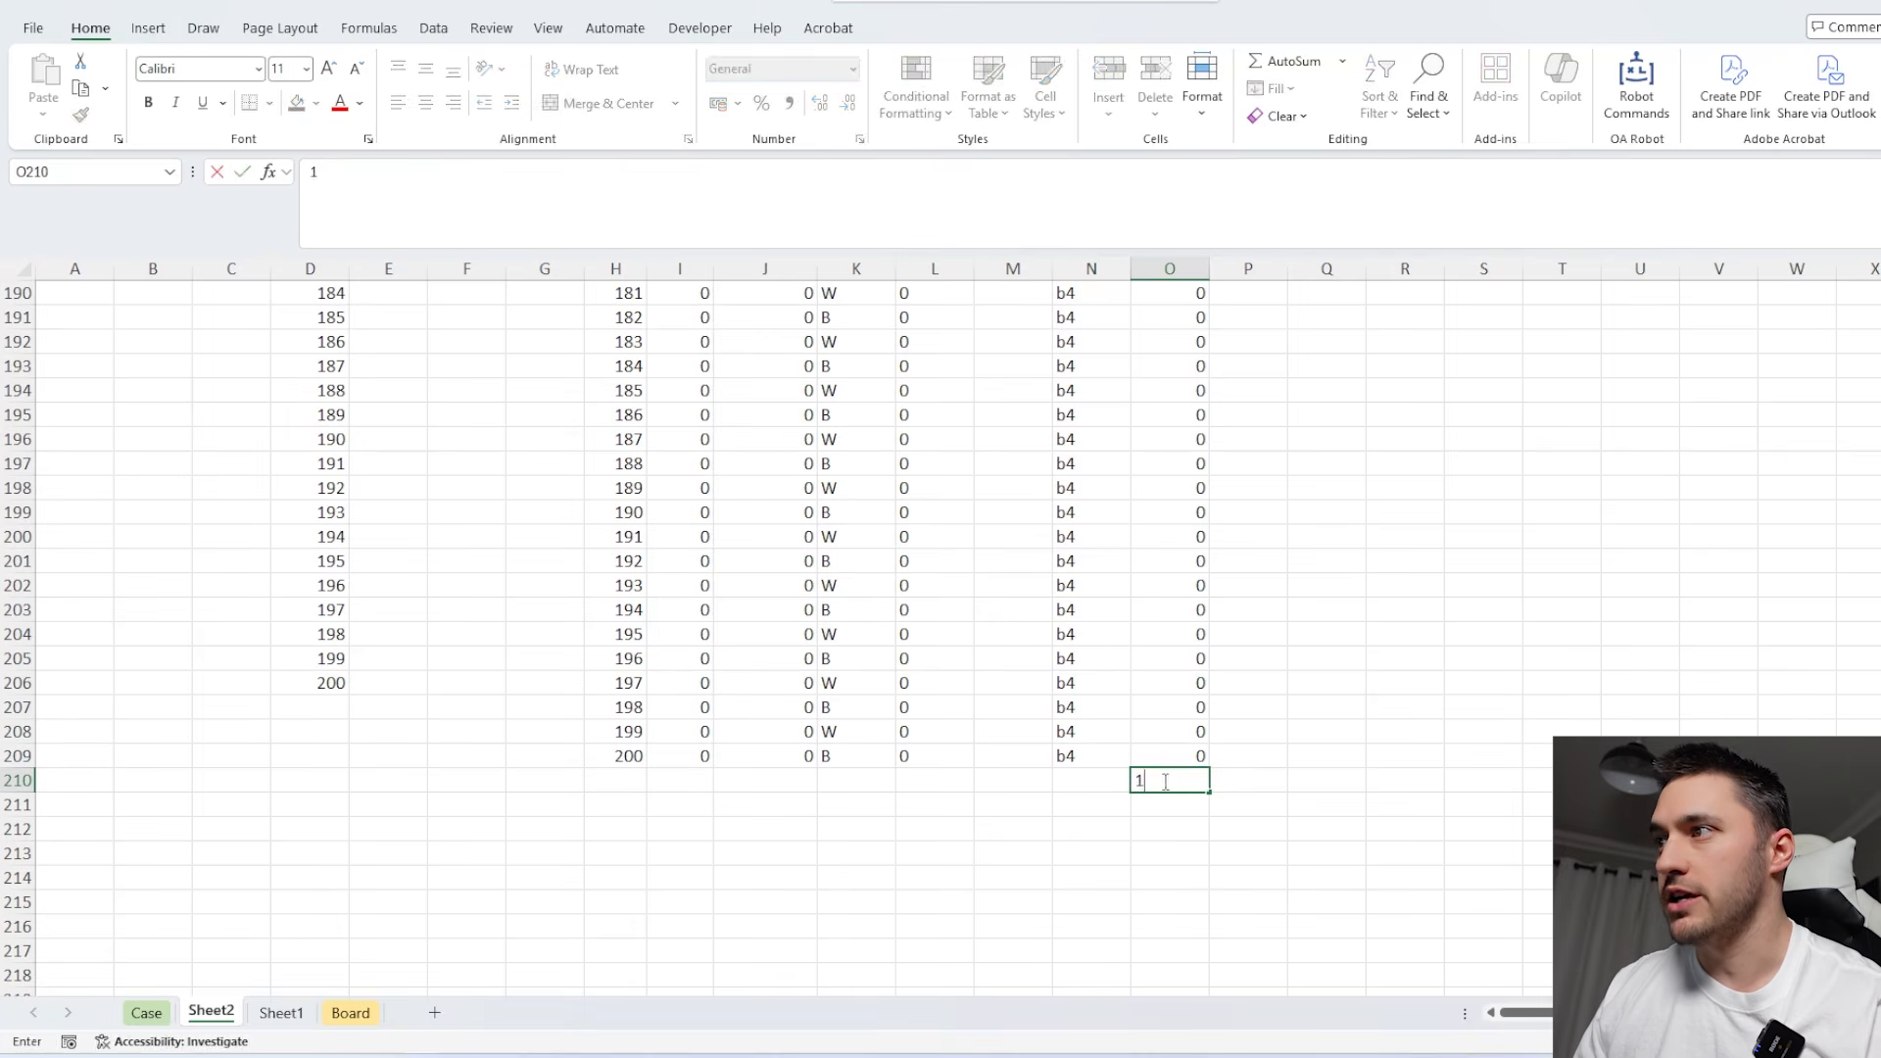
click(1087, 779)
text(=)
key(Up)
key(Return)
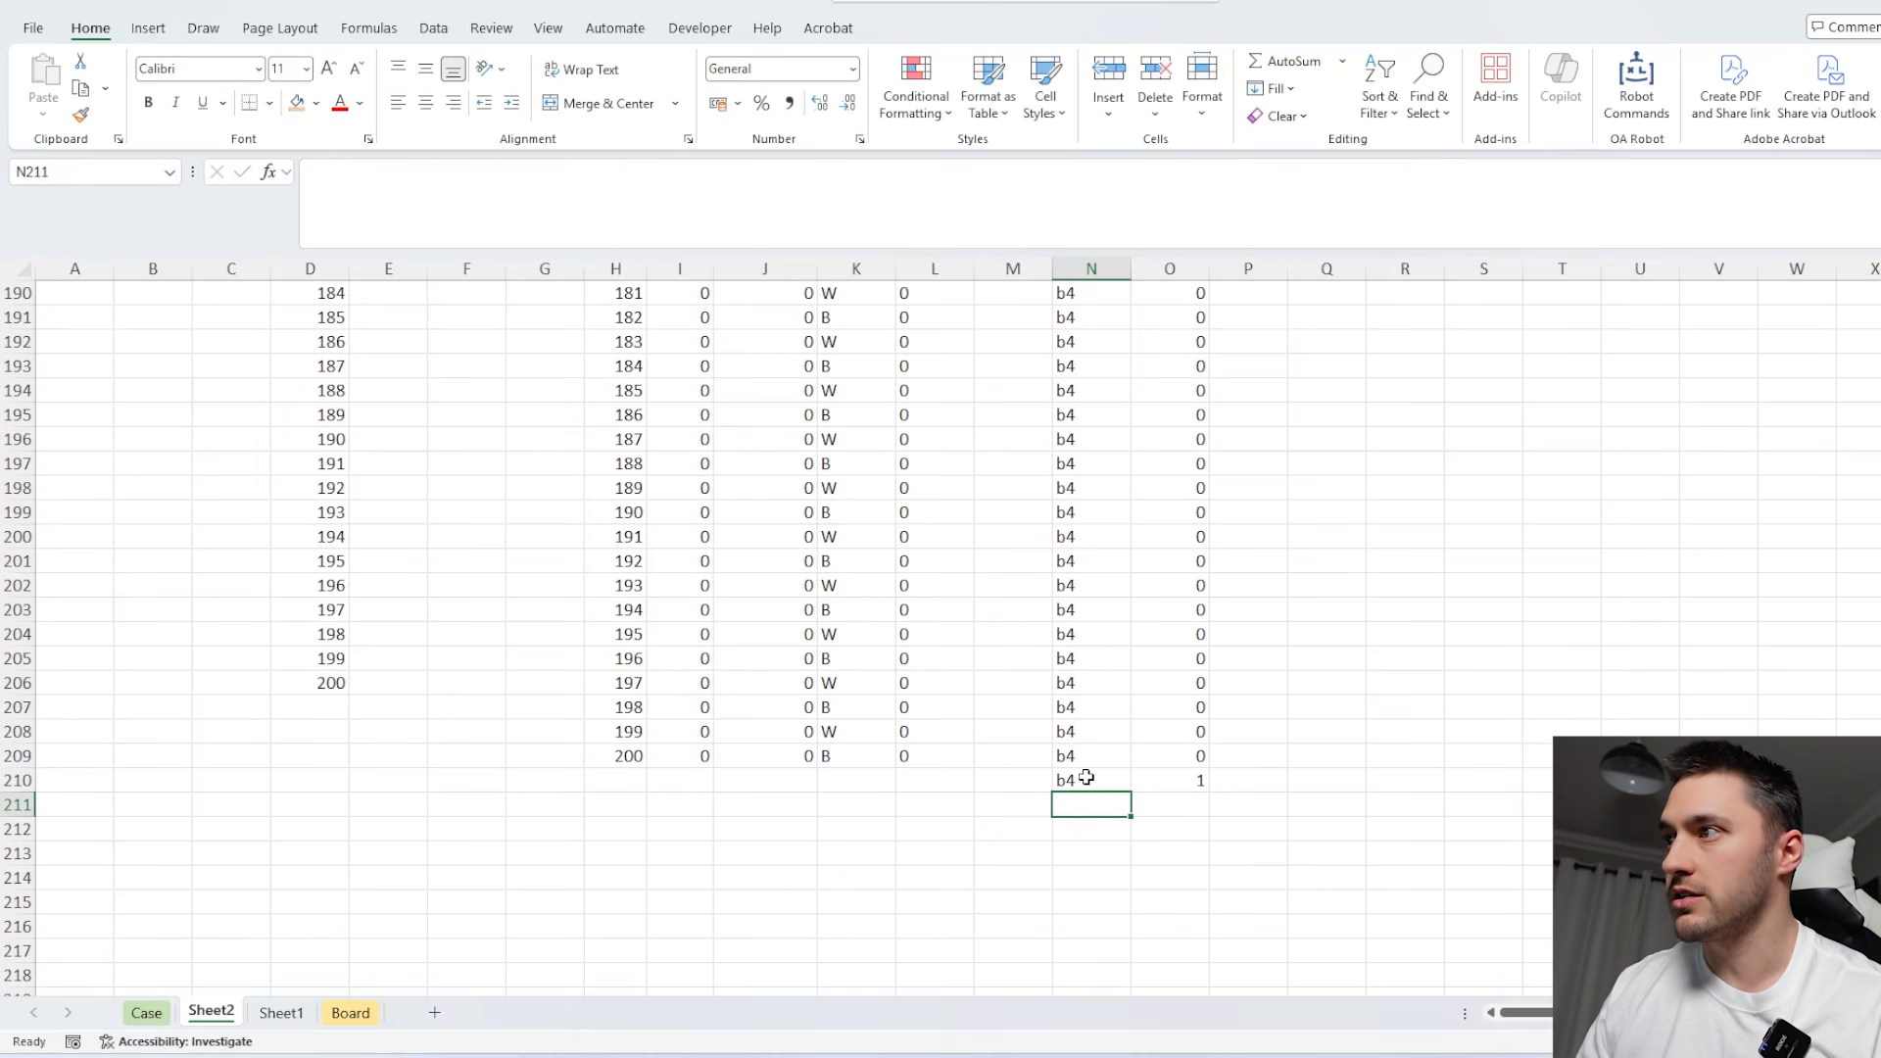
Enter an XLOOKUP in B3 that finds the first 1 in O9:O210 and returns the tracked position from column N.
click(1176, 705)
key(ctrl+Up)
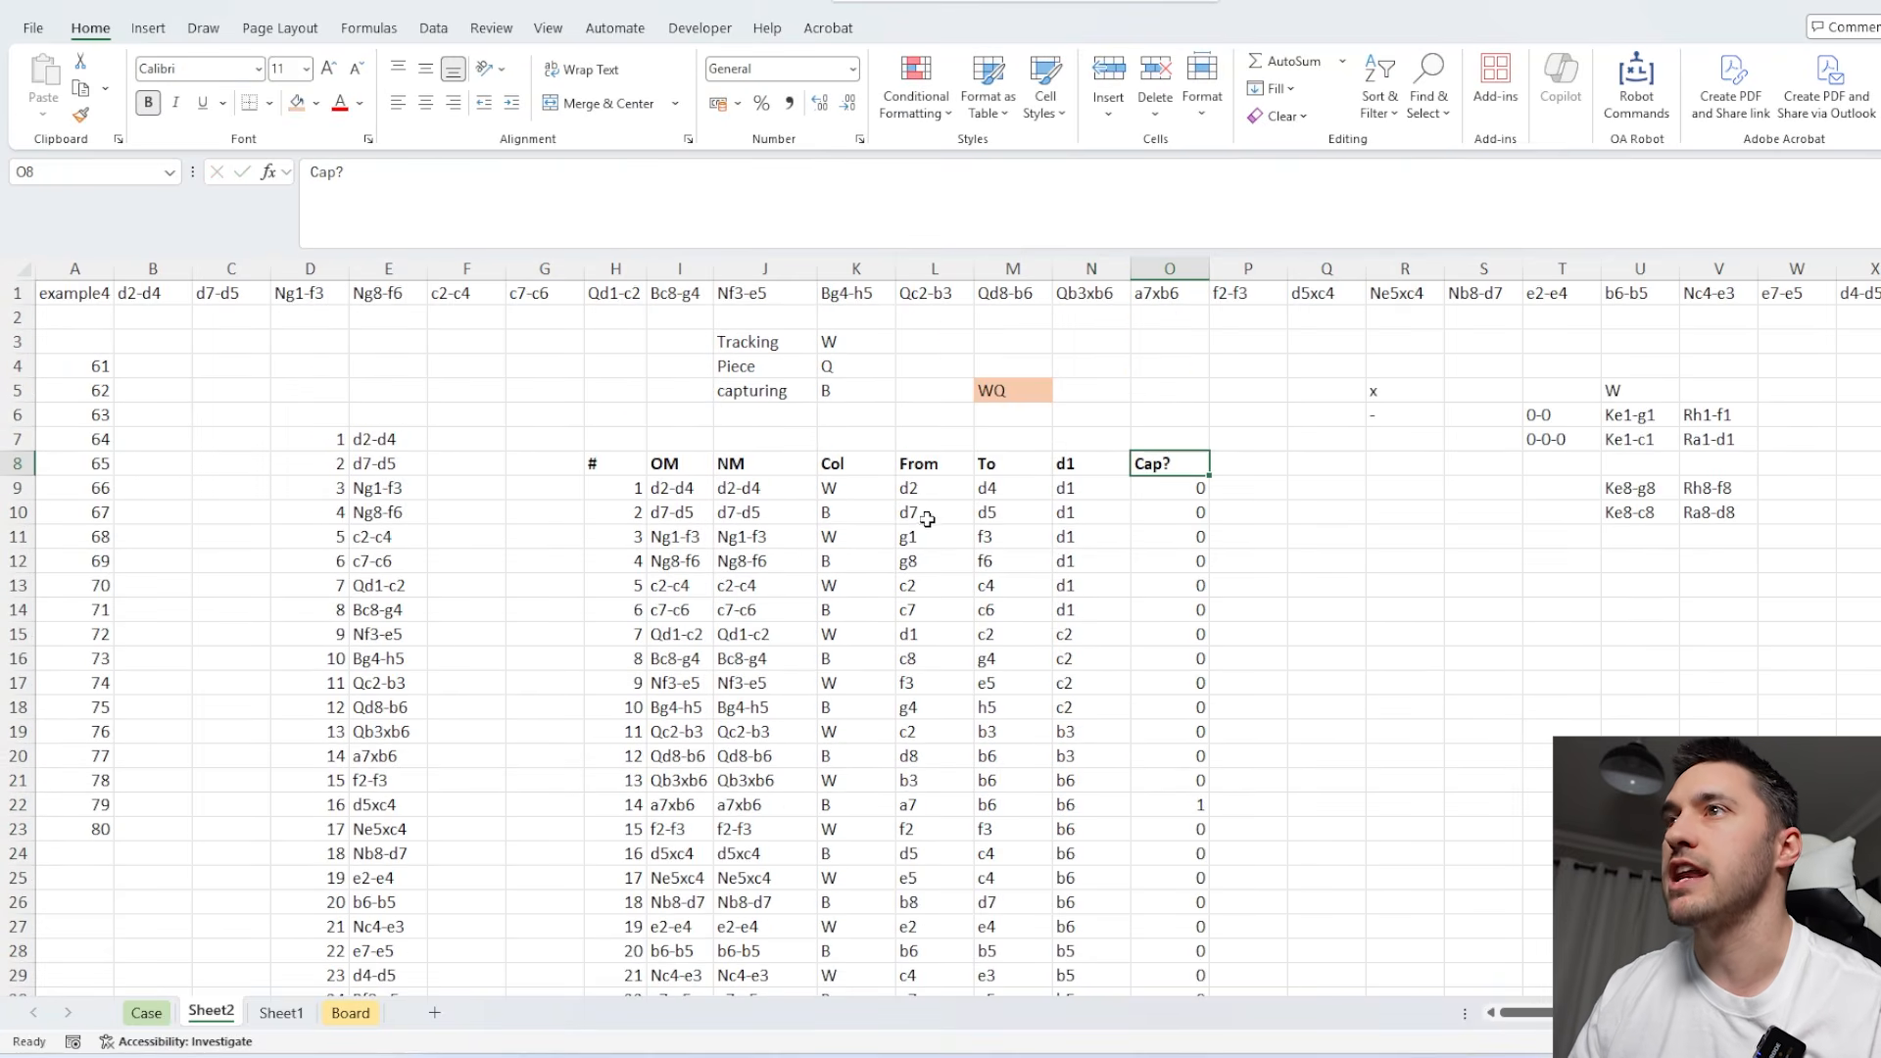
click(149, 342)
text(=xl)
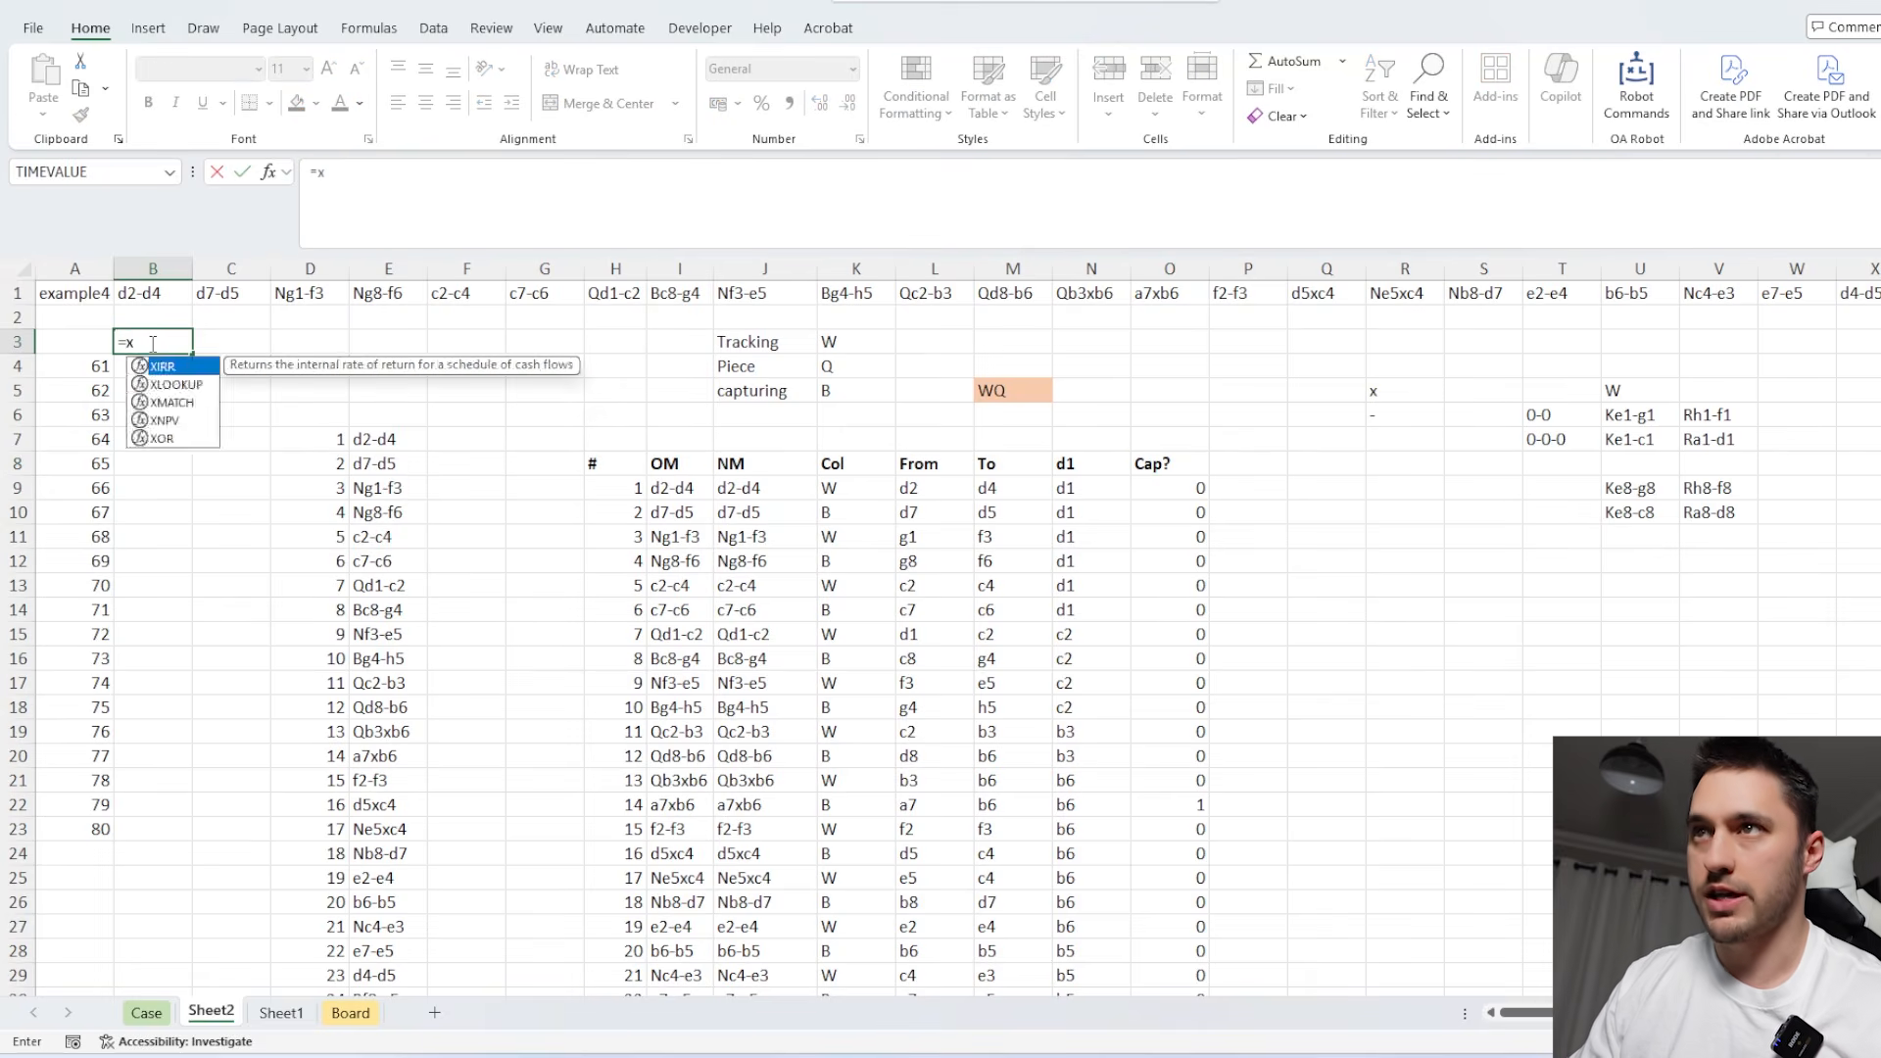
key(Tab)
text(1,)
click(1201, 488)
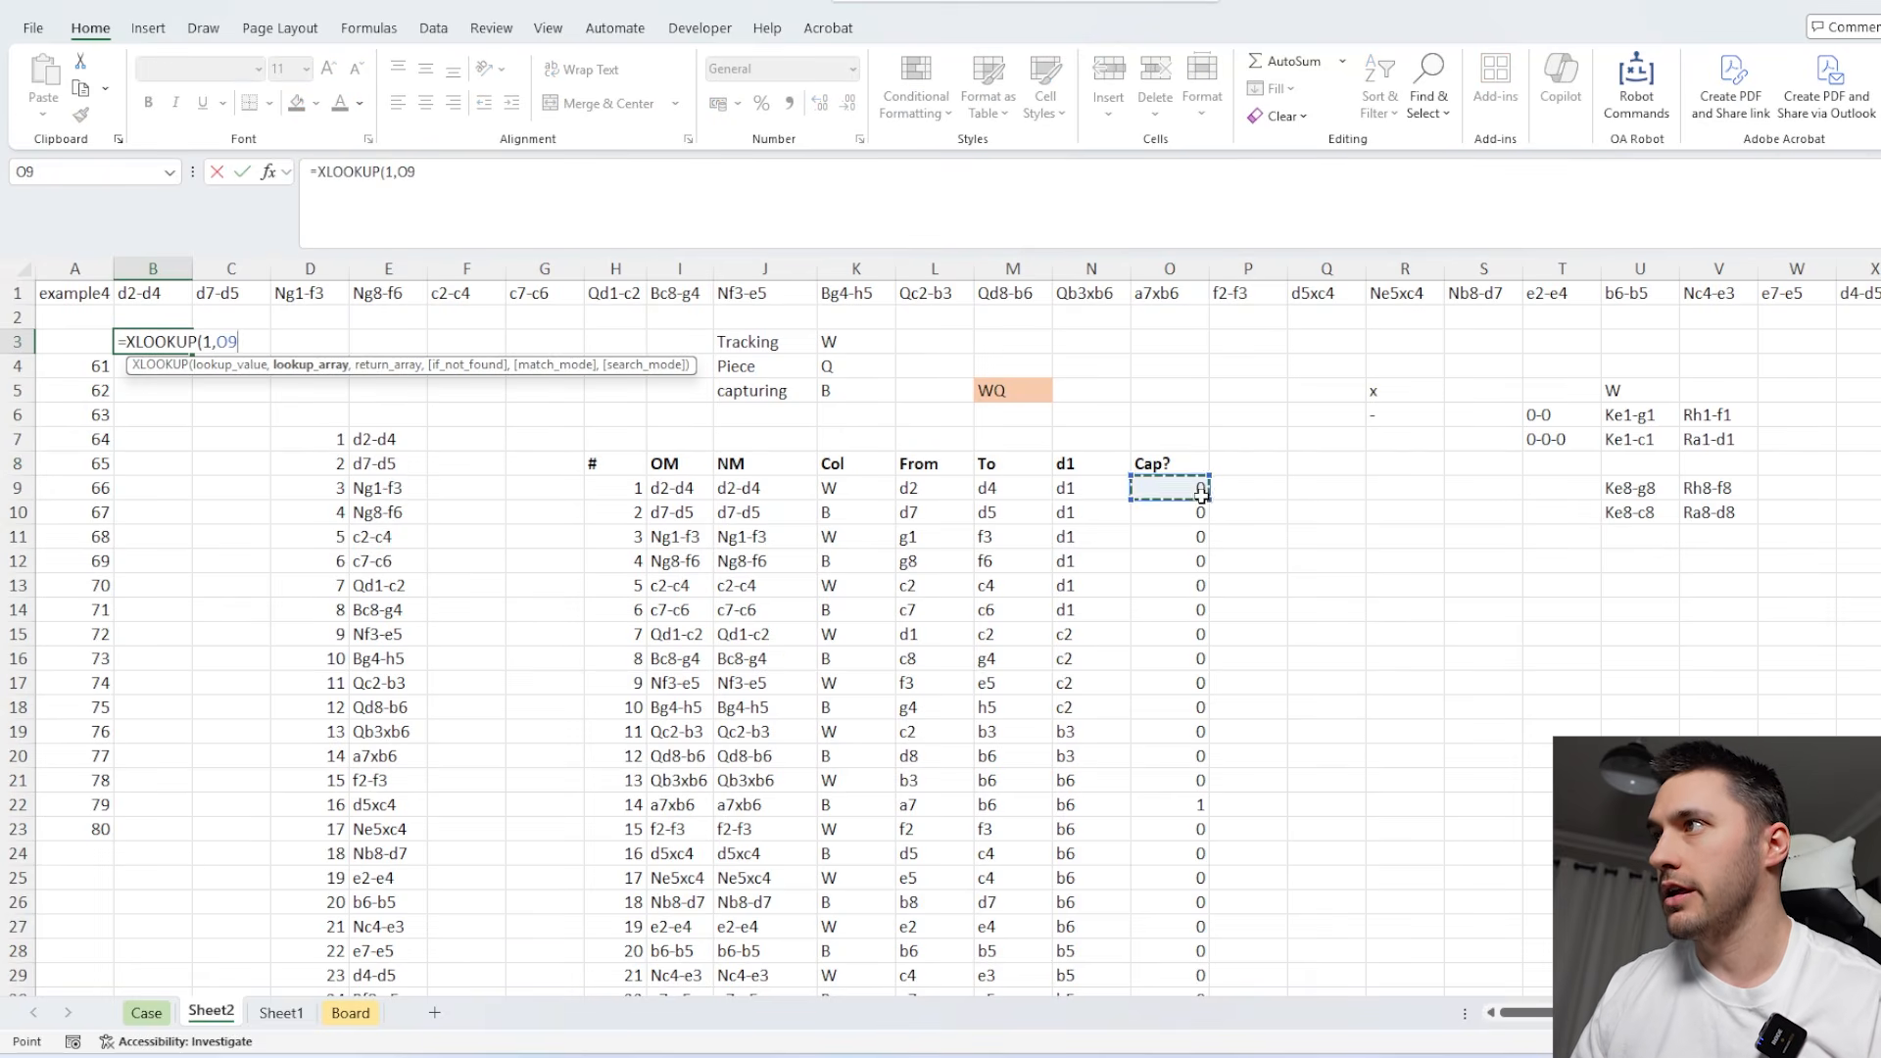
key(ctrl+shift+Down)
text(,)
click(1085, 974)
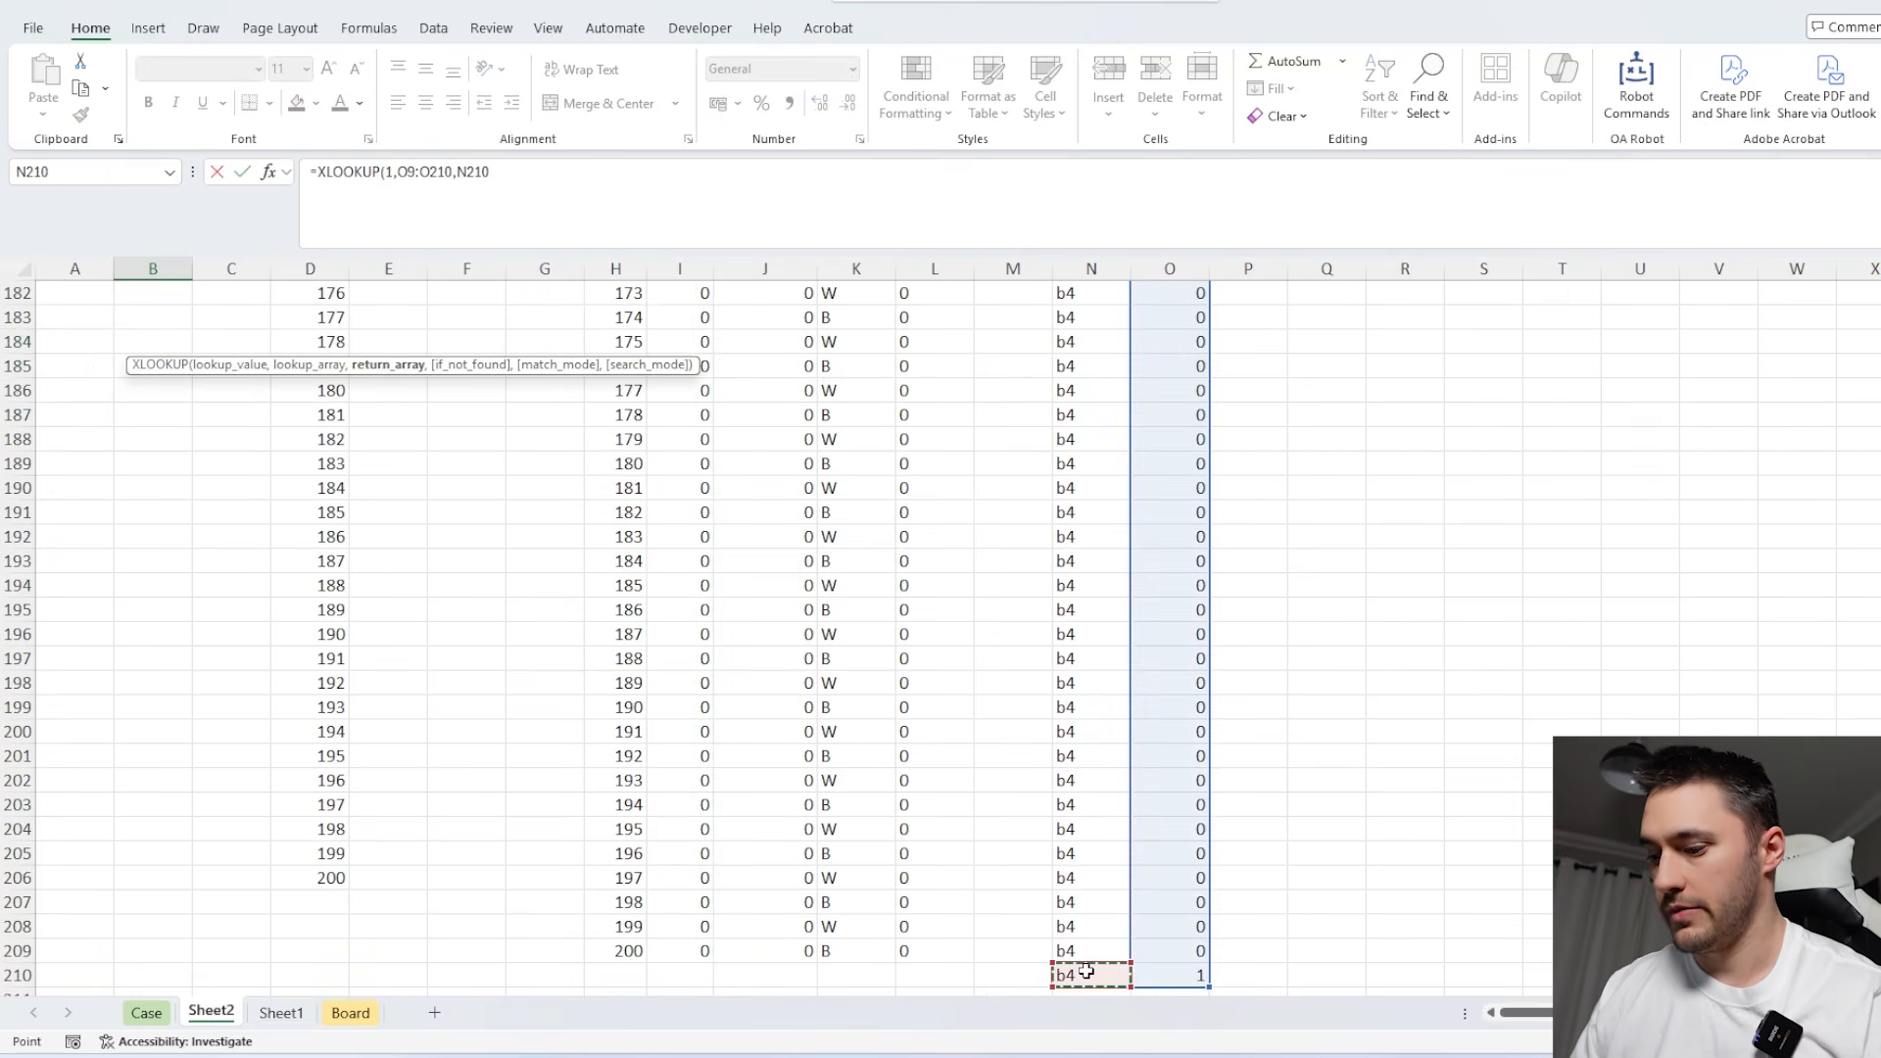
key(ctrl+shift+Up)
key(Return)
scroll(685, 868, up, 1)
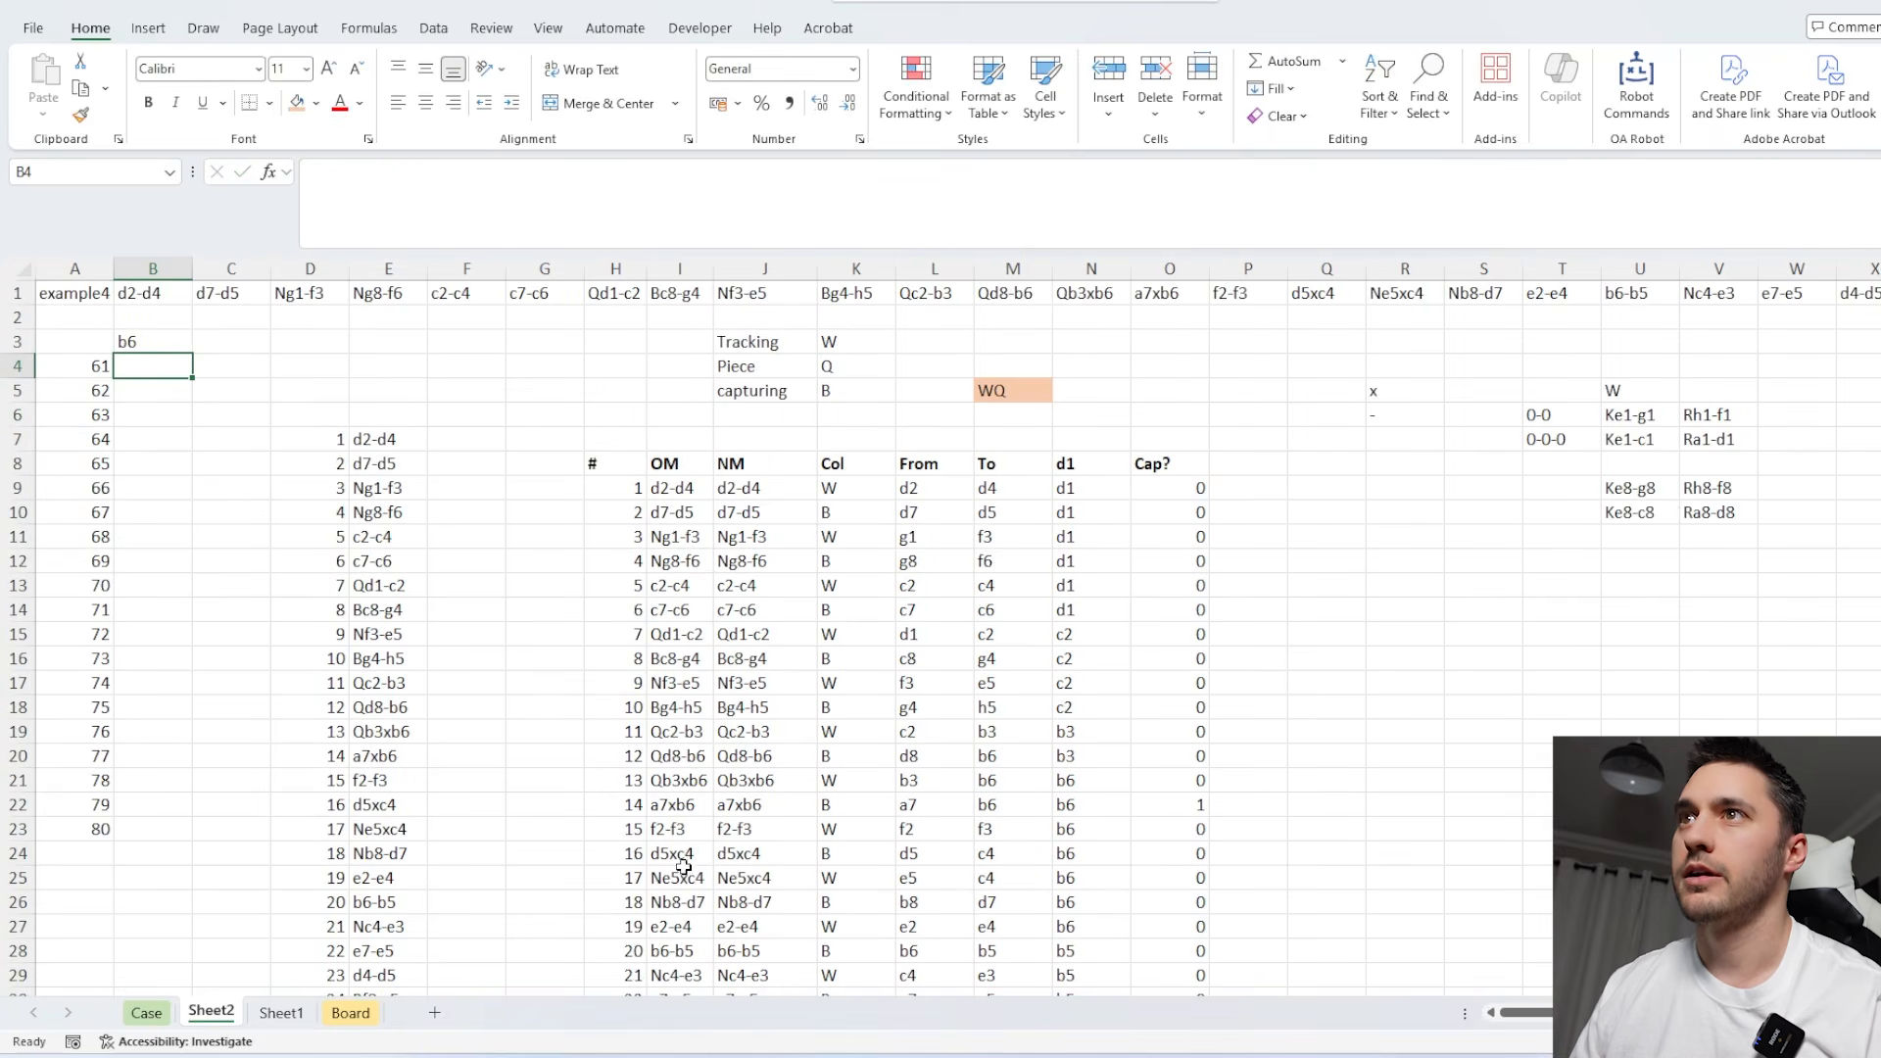
Create a data table over A3:B23 for games 61 to 80, with A1 as the column input cell.
drag(90, 345, 123, 363)
key(ctrl+shift+Down)
key(alt+a)
key(w)
key(t)
key(Tab)
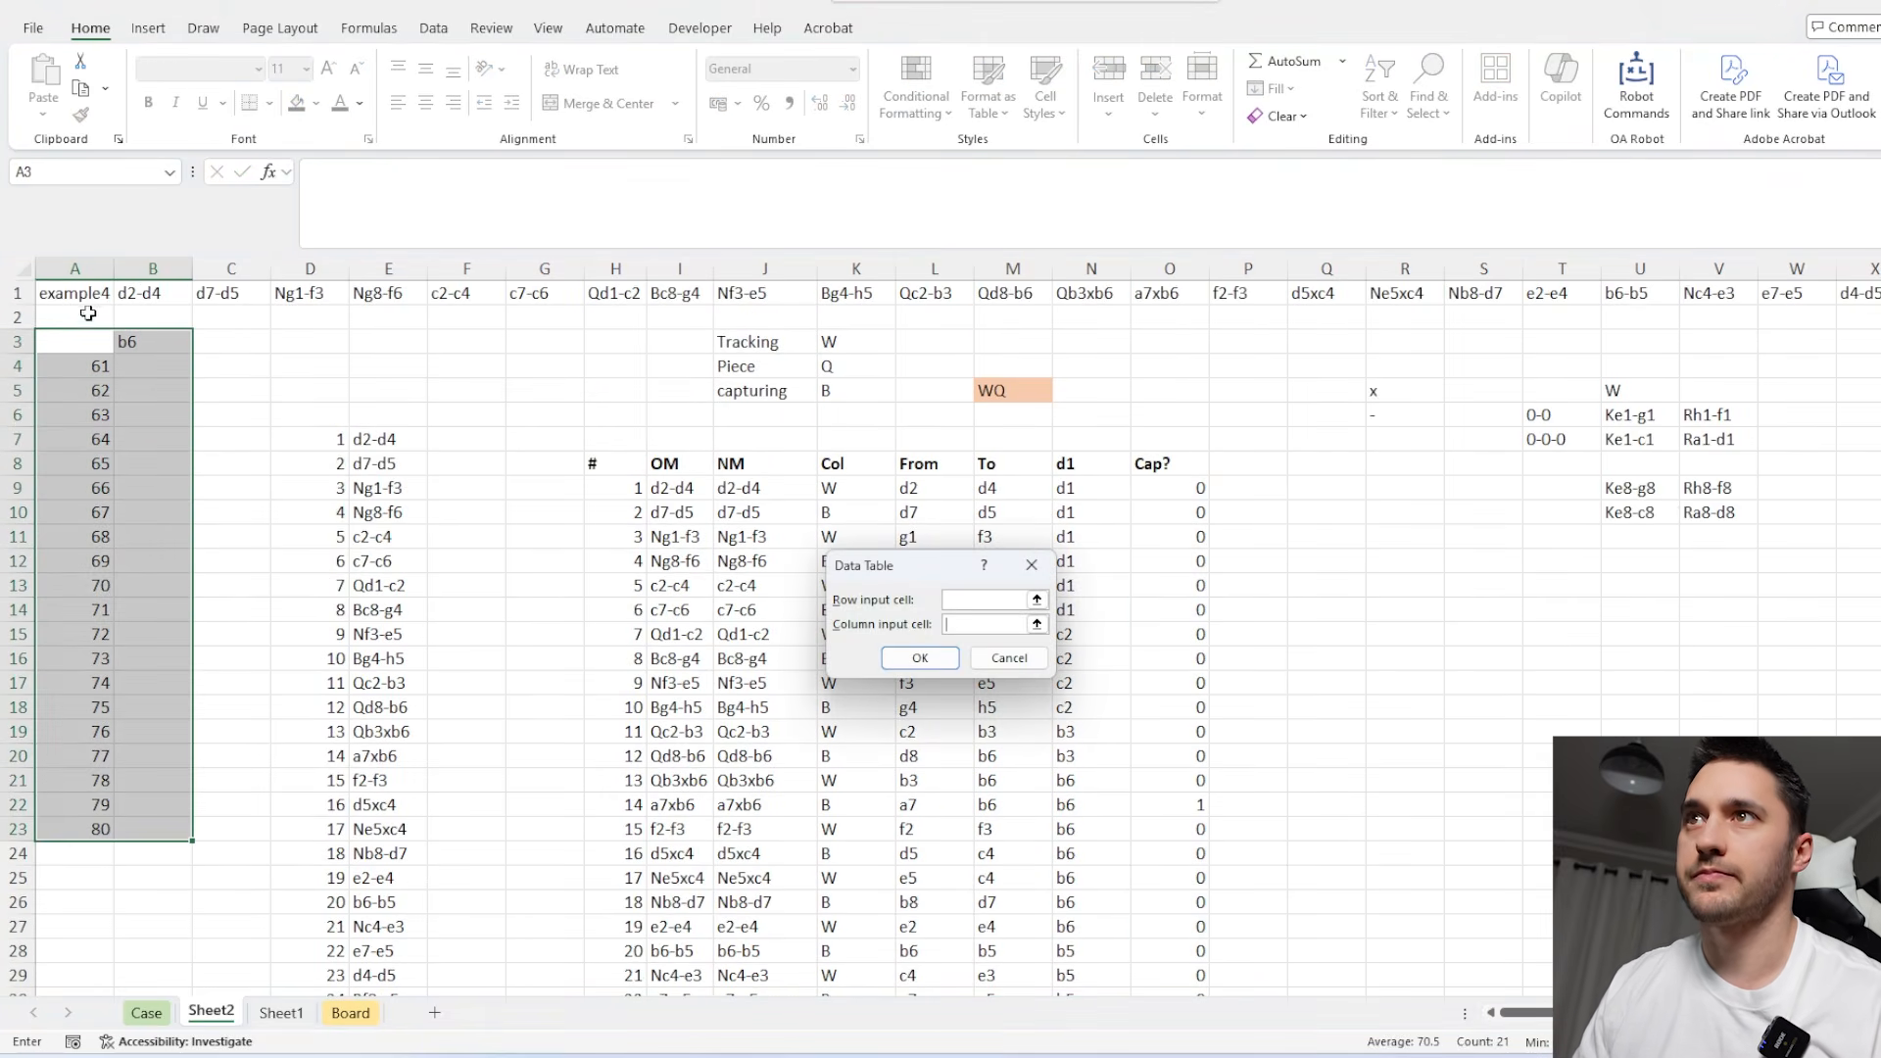
click(79, 291)
key(Return)
Copy the results in B4:B23 into the Level 4 answers on the Case sheet, starting at E197 for game 61.
click(132, 363)
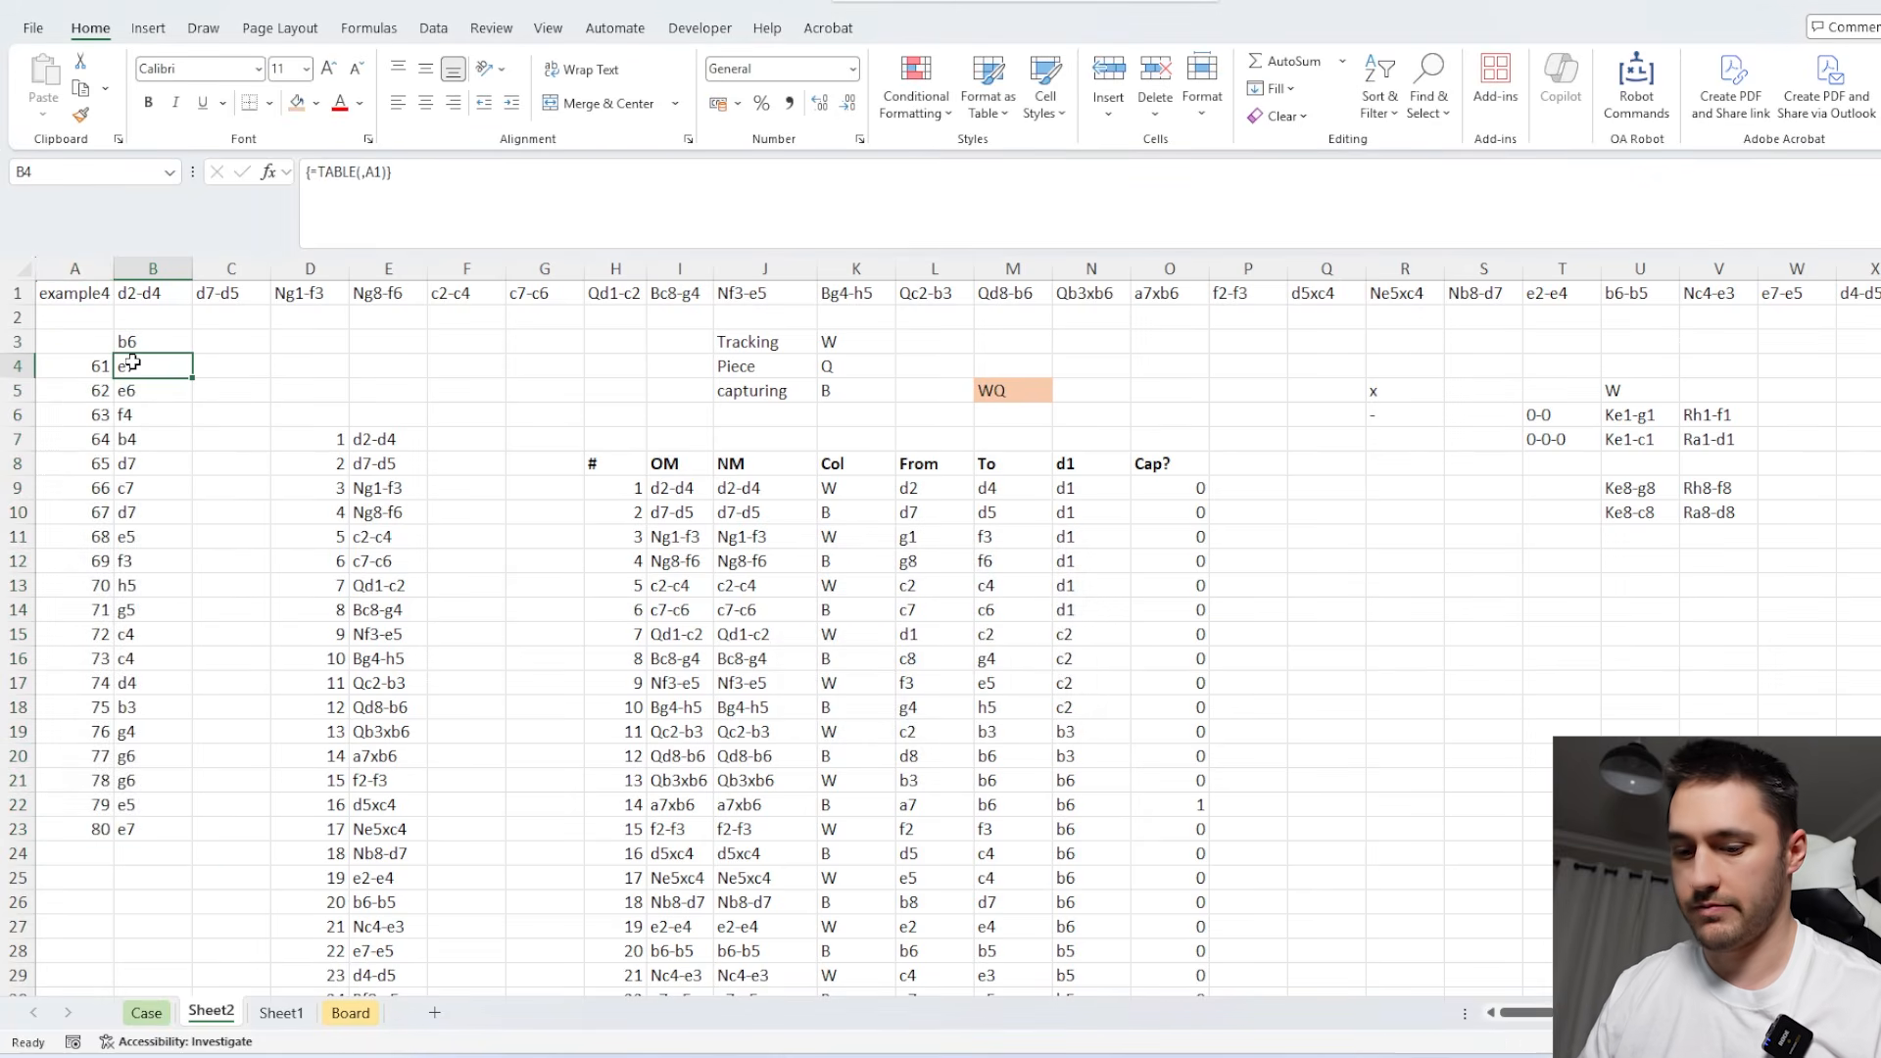
key(ctrl+shift+Down)
key(ctrl+c)
click(147, 1013)
click(412, 692)
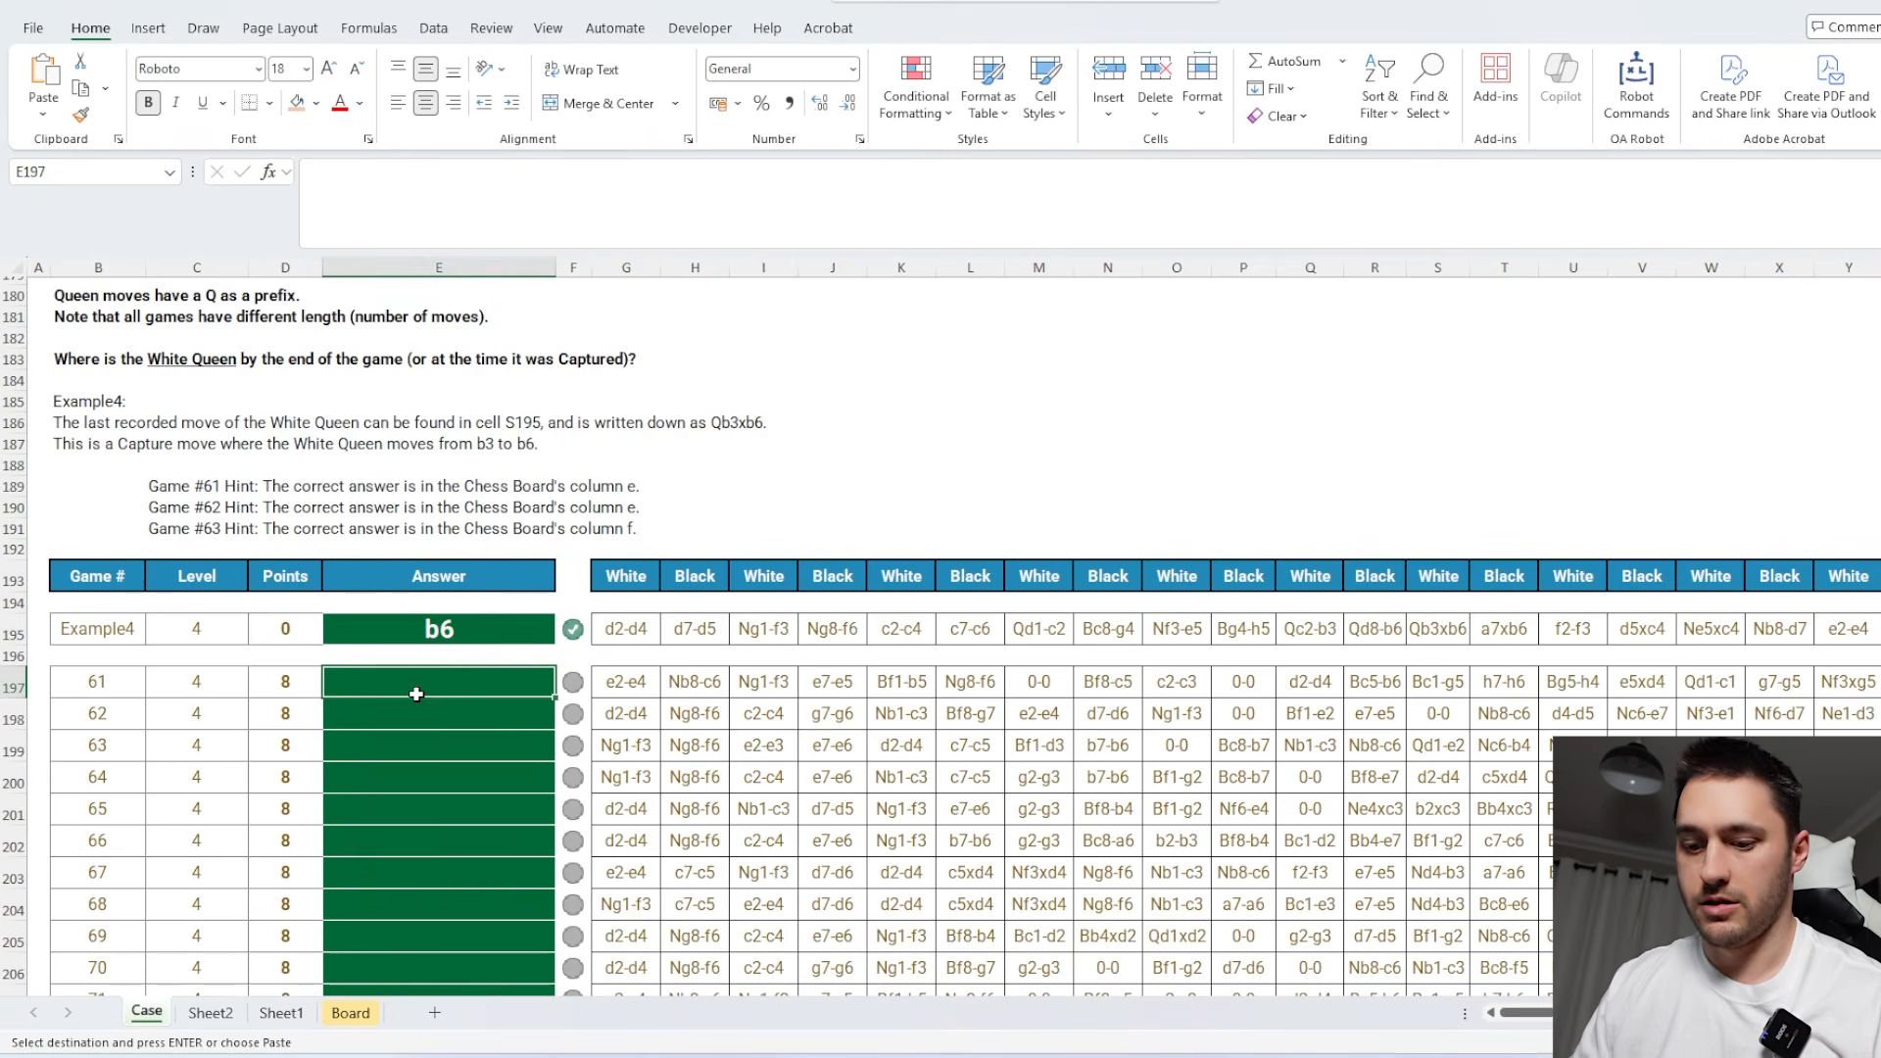
key(ctrl+v)
scroll(470, 676, down, 6)
Check the Bonus 4 question about captured Queens in Level 4 games on the Case sheet and return to Sheet2.
scroll(691, 644, up, 20)
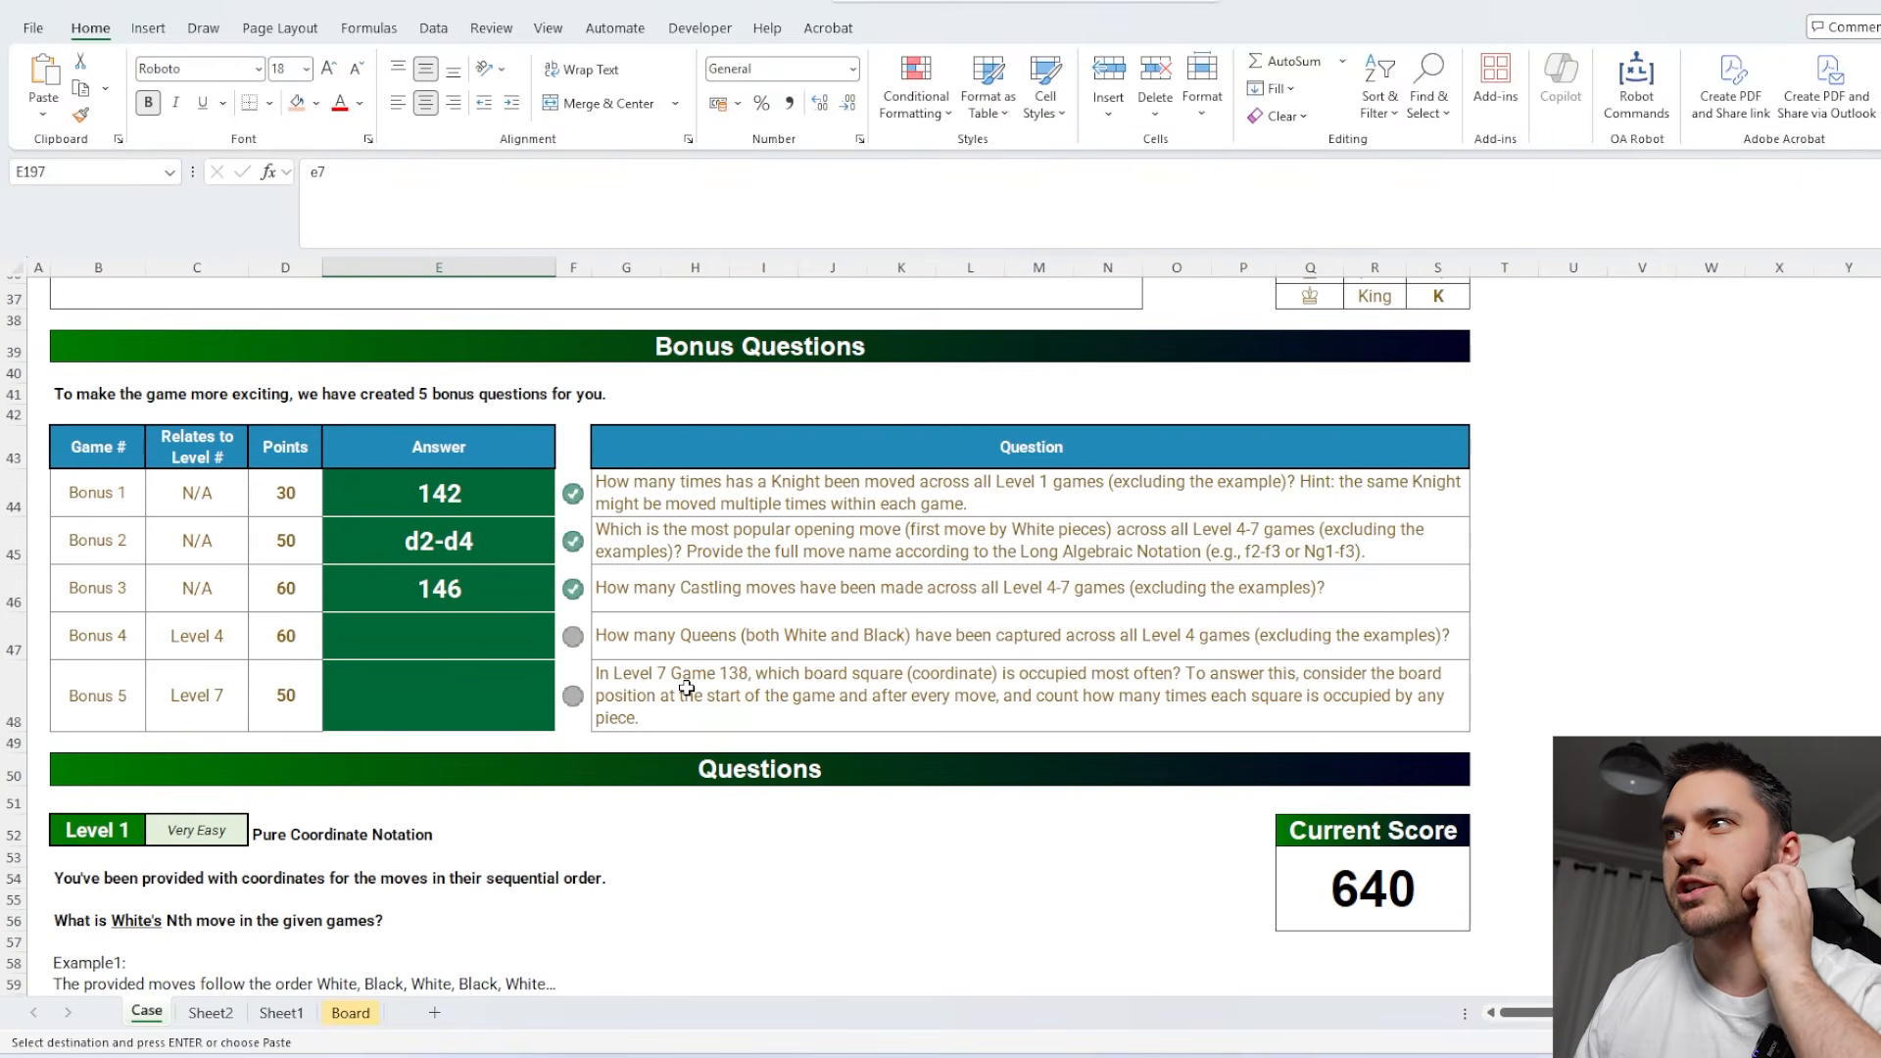
click(470, 642)
click(210, 1012)
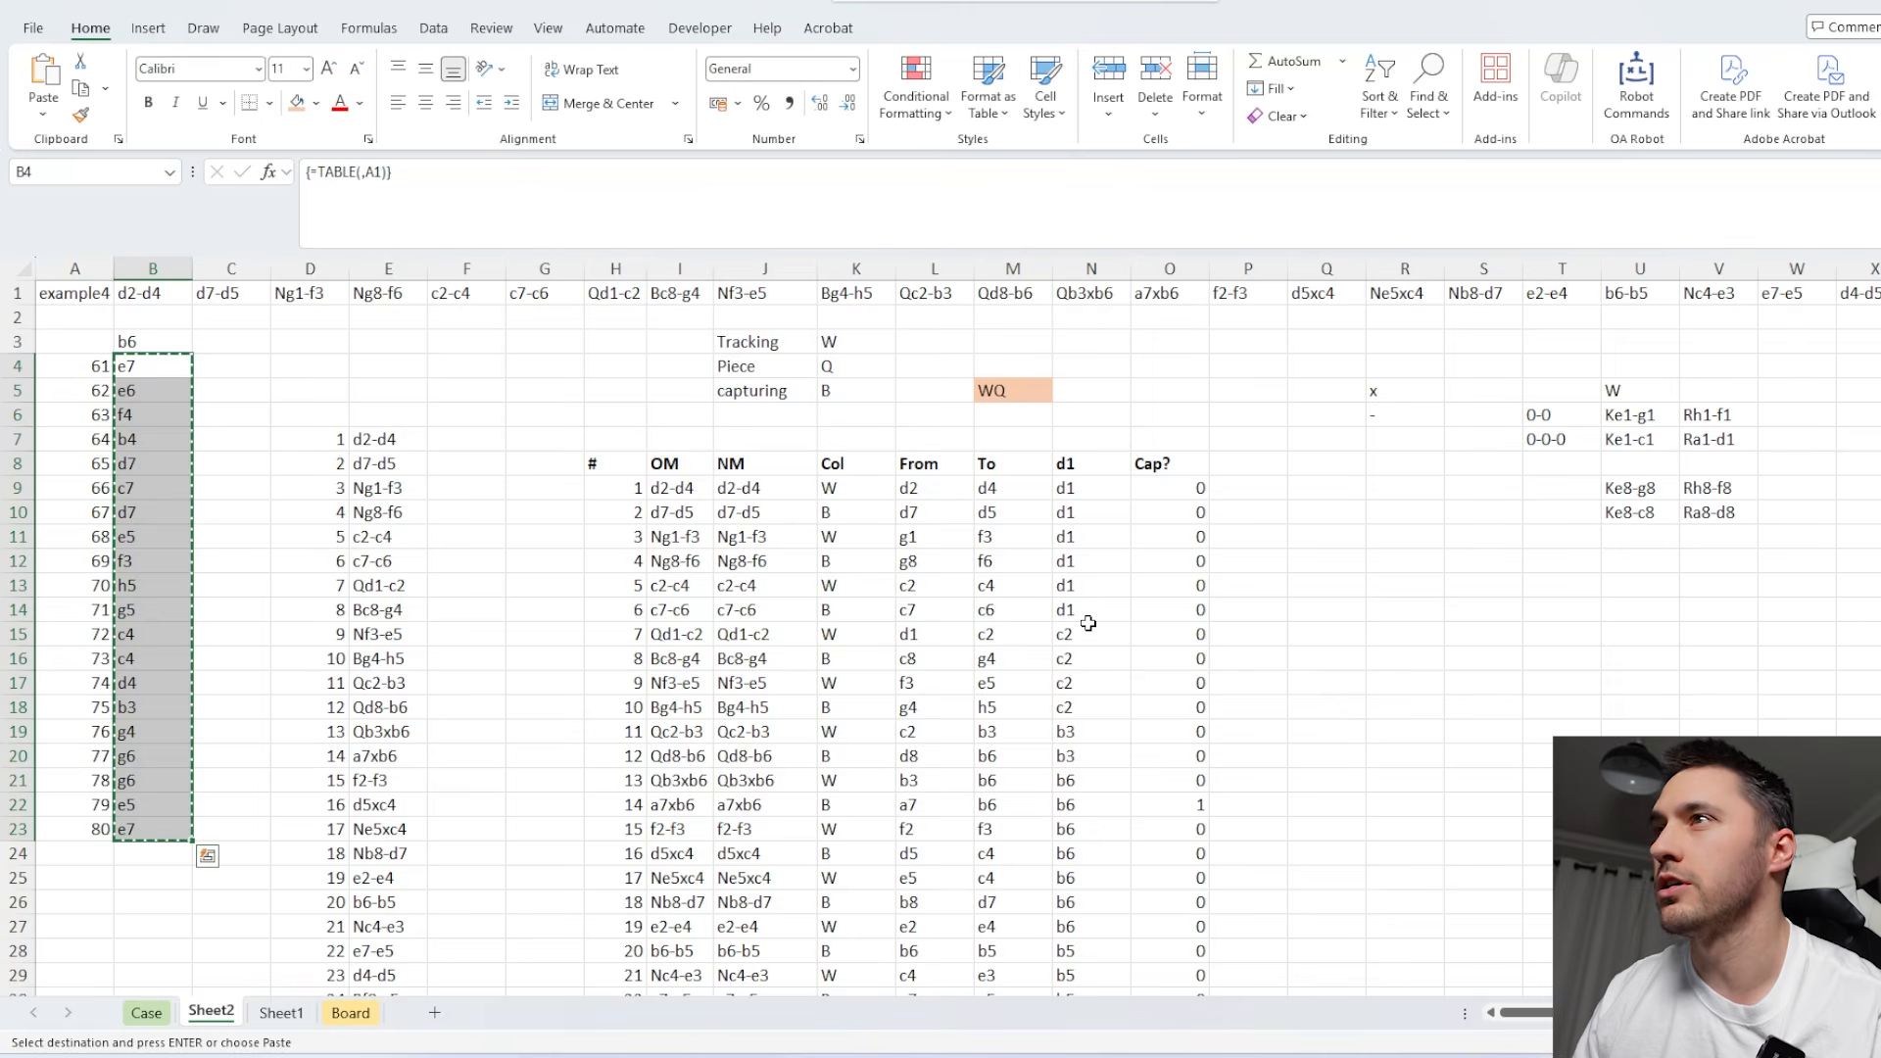
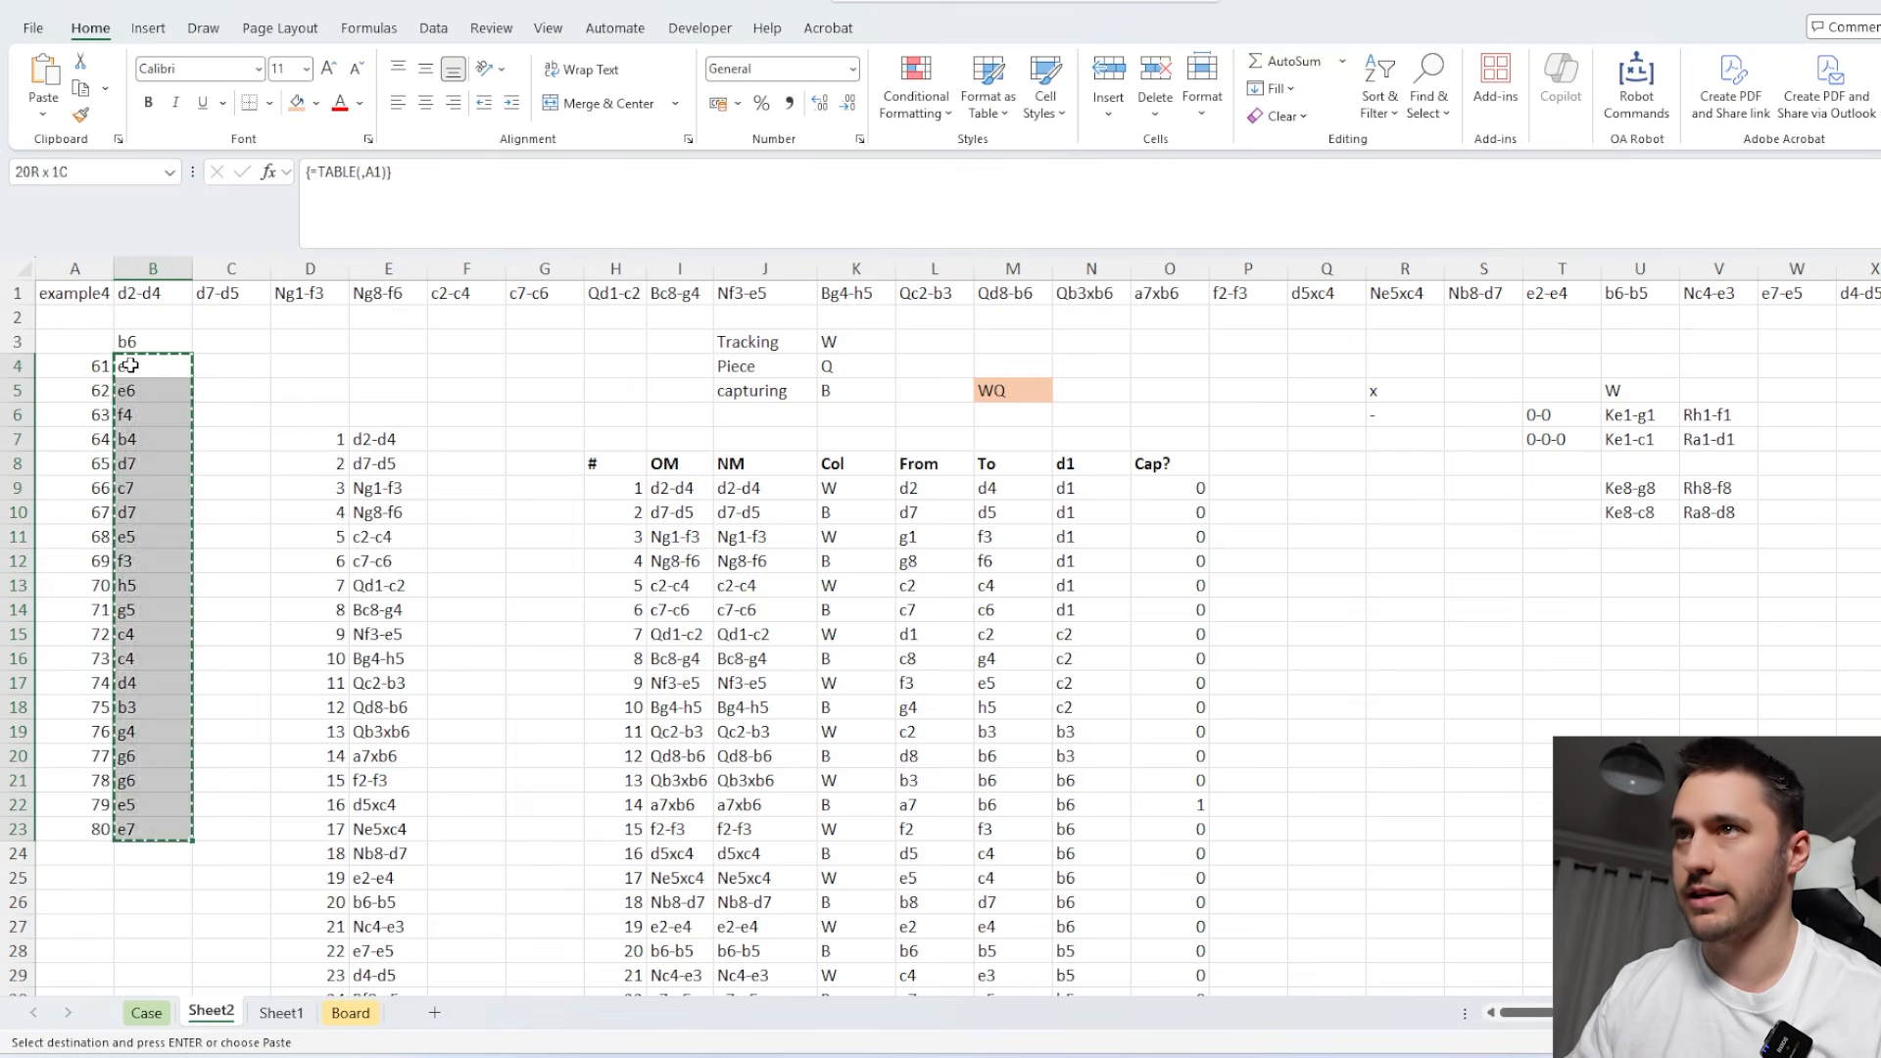
Clear the old Level 4 results in B4:B23 on Sheet2 and enter the headers W in B3 and B in C3.
key(Delete)
click(146, 343)
text(W)
key(Tab)
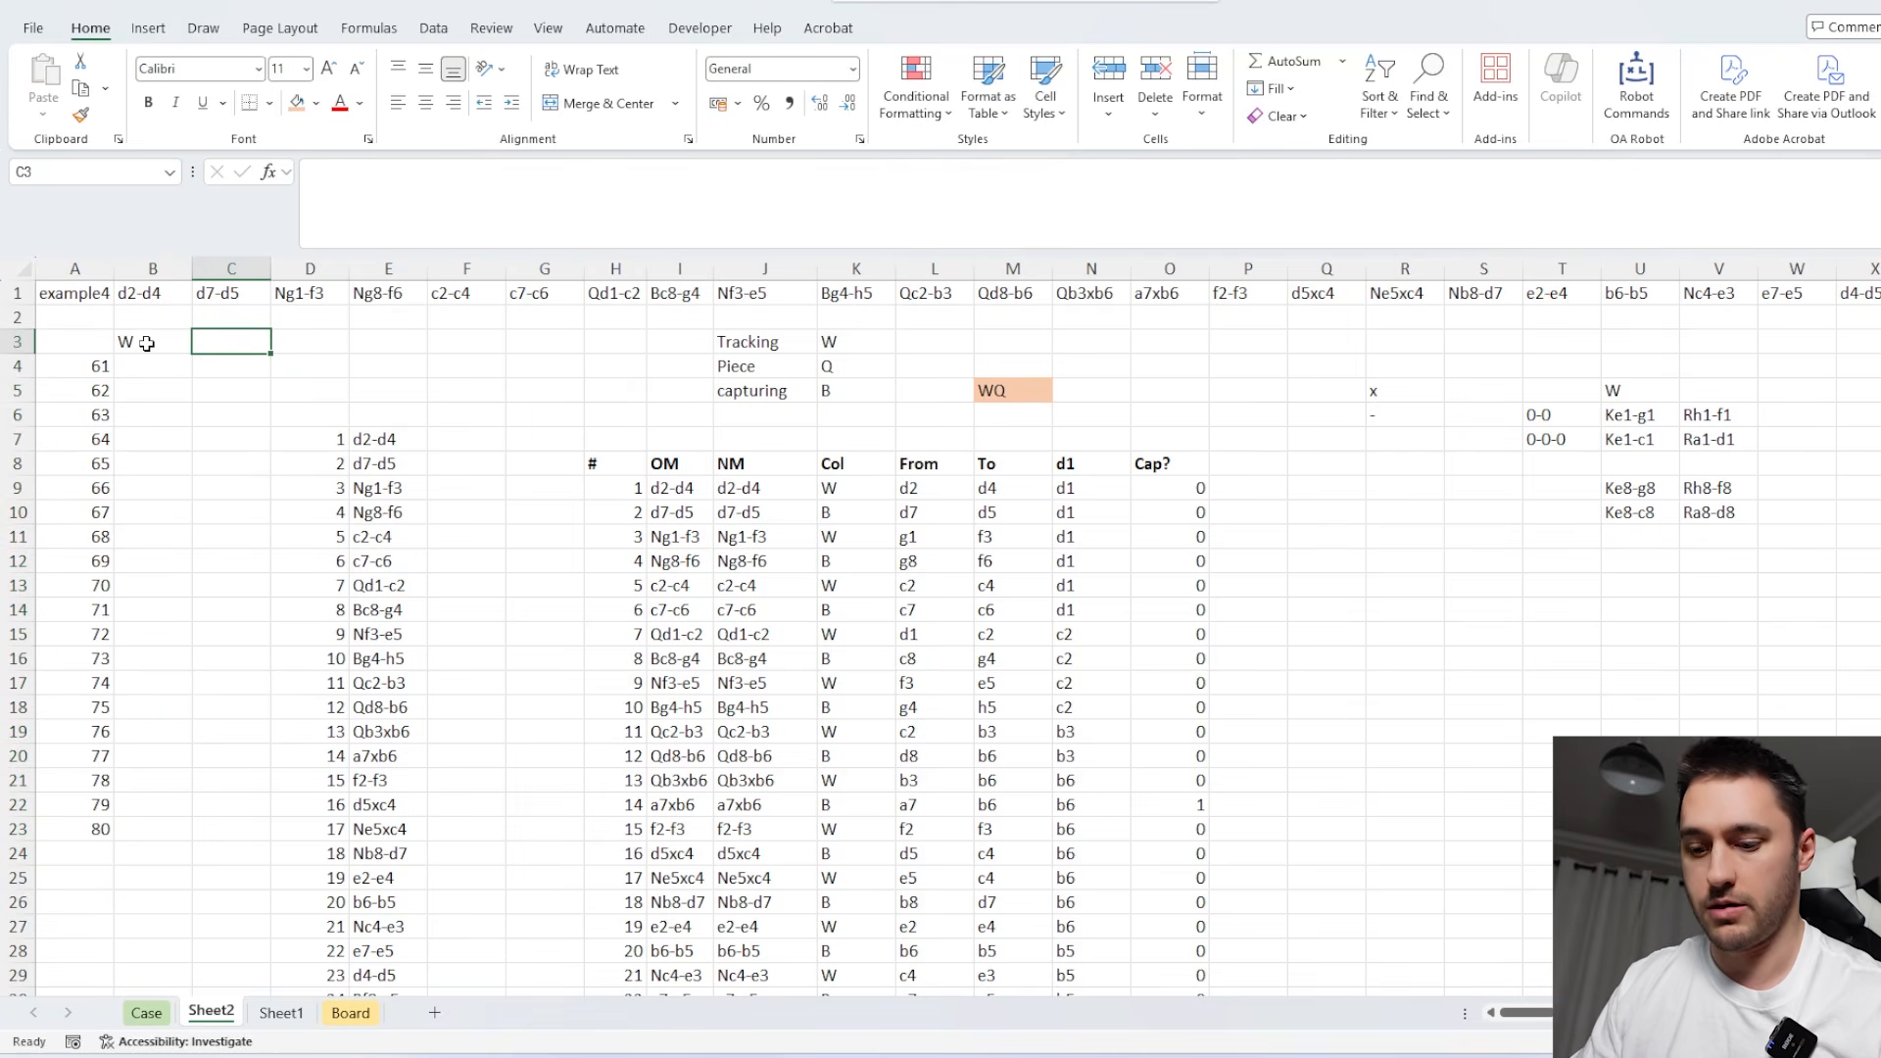
text(B)
Enter =--(SUM(O9:O209)>0) in A3 to flag whether the tracked queen is captured.
click(73, 345)
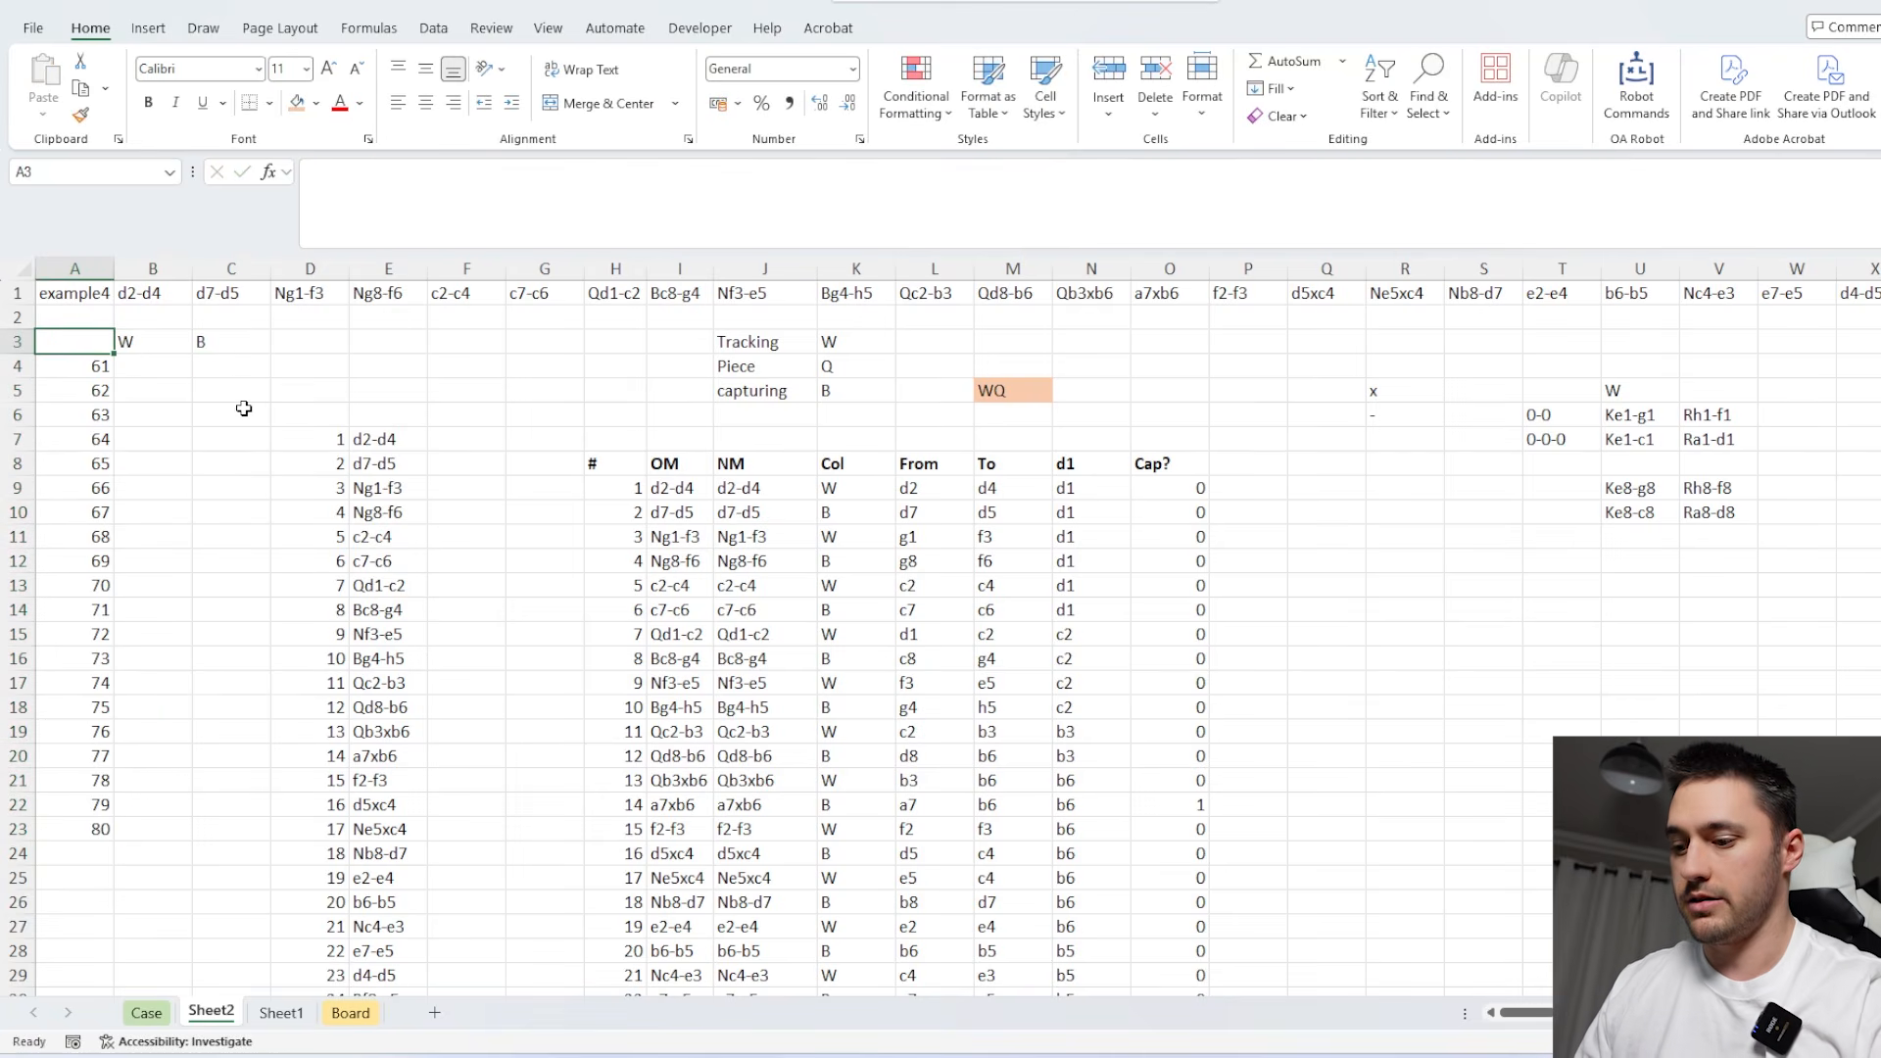
text(=SUM()
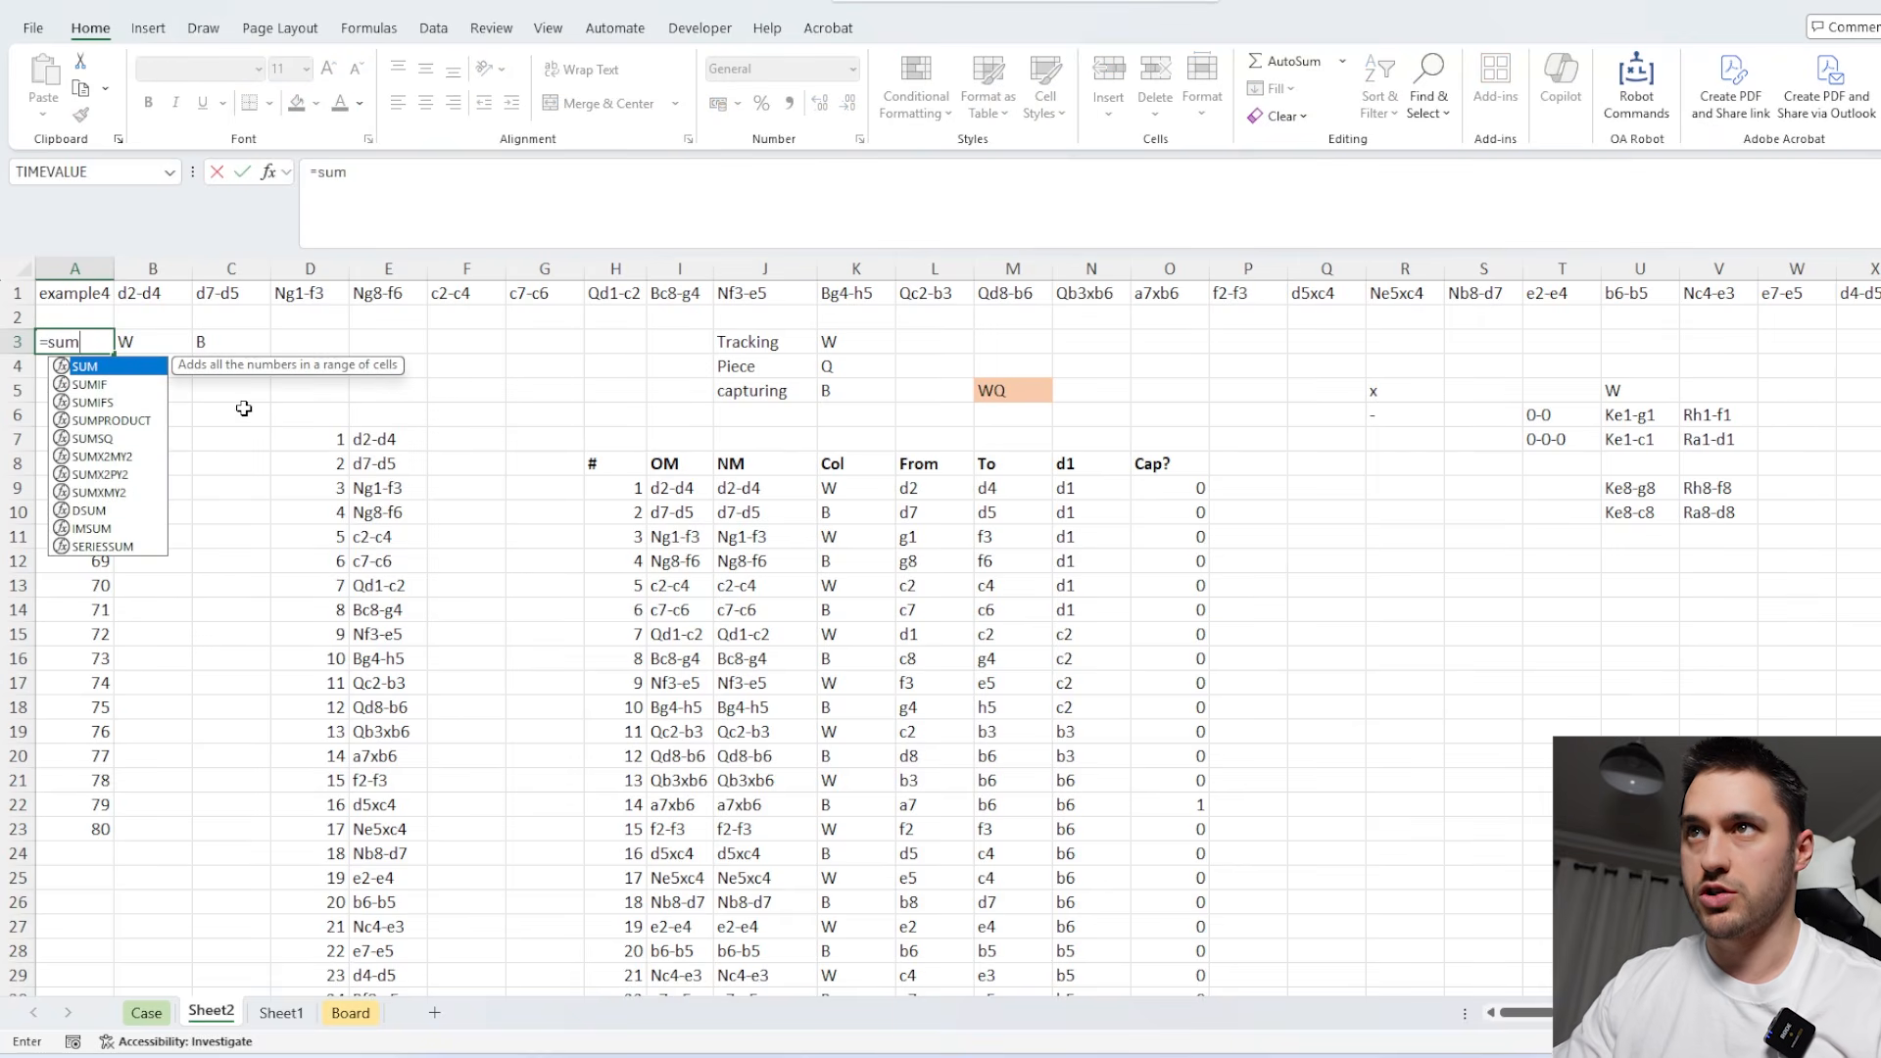
click(1157, 489)
key(ctrl+shift+Down)
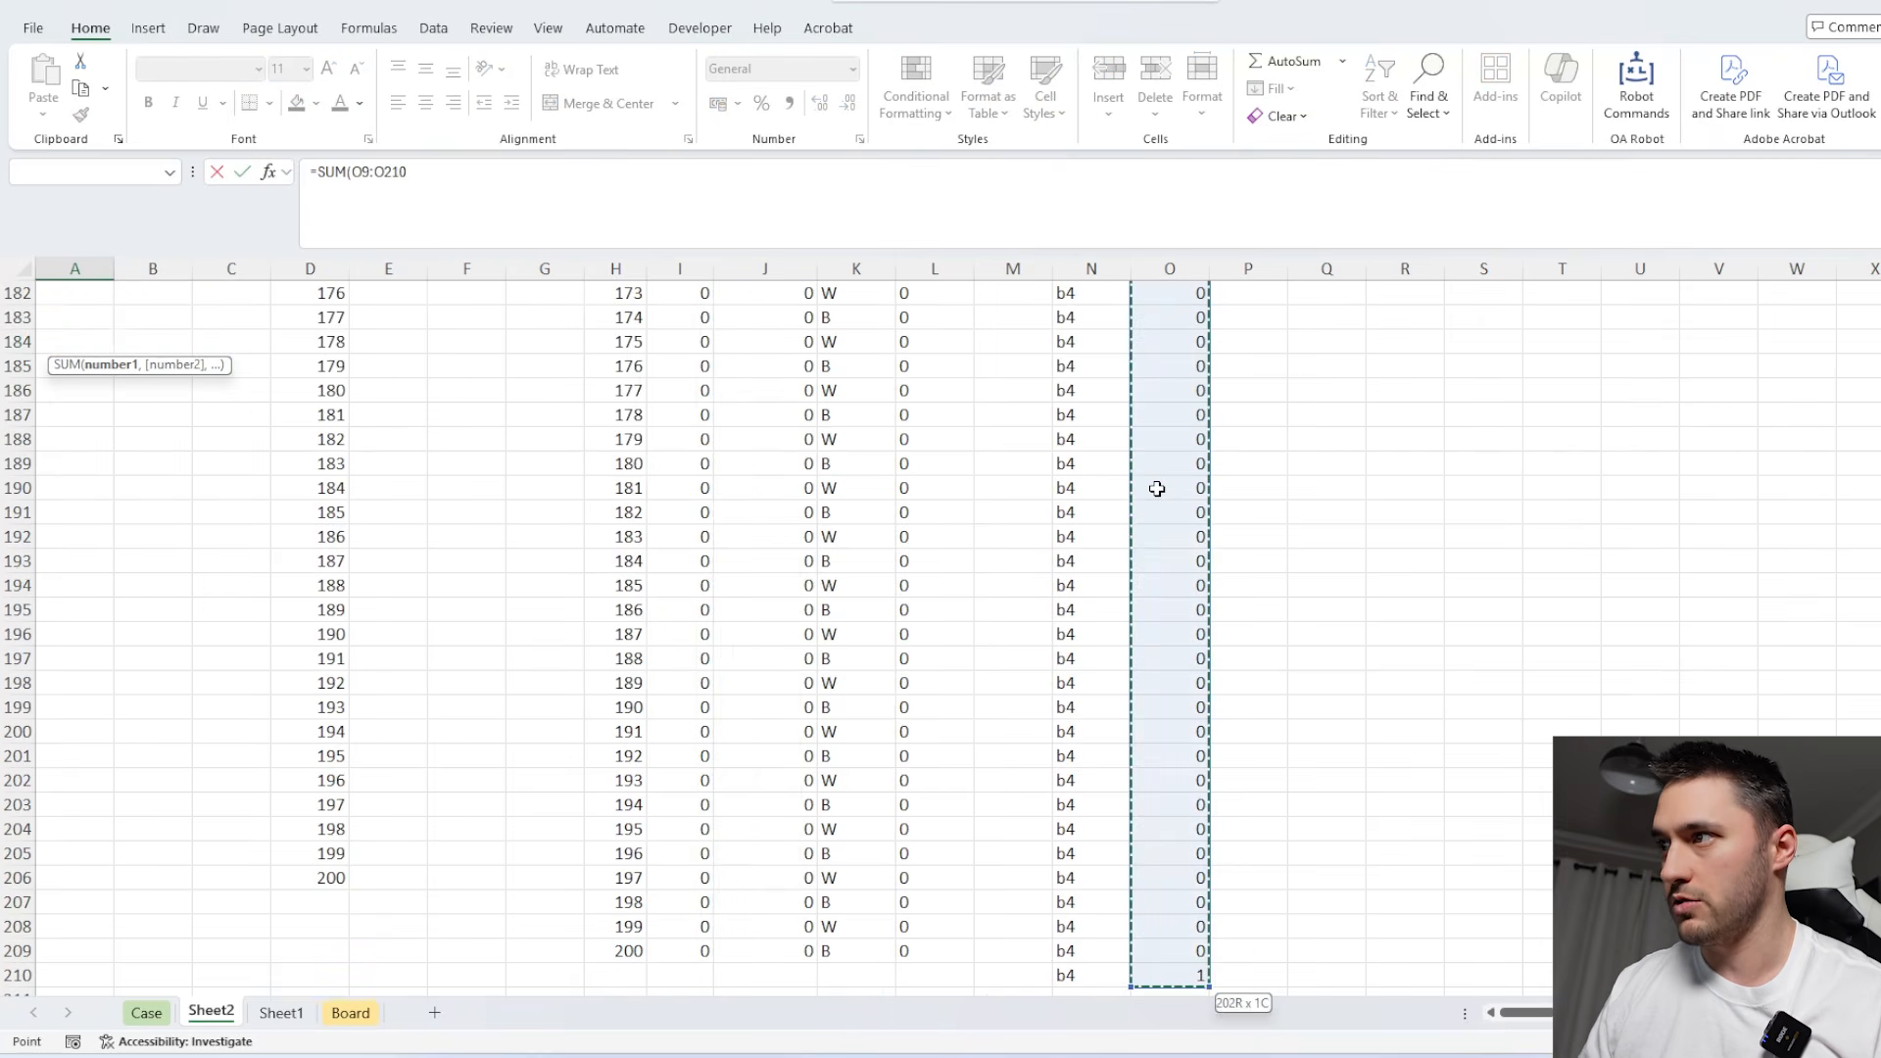
text()>0)
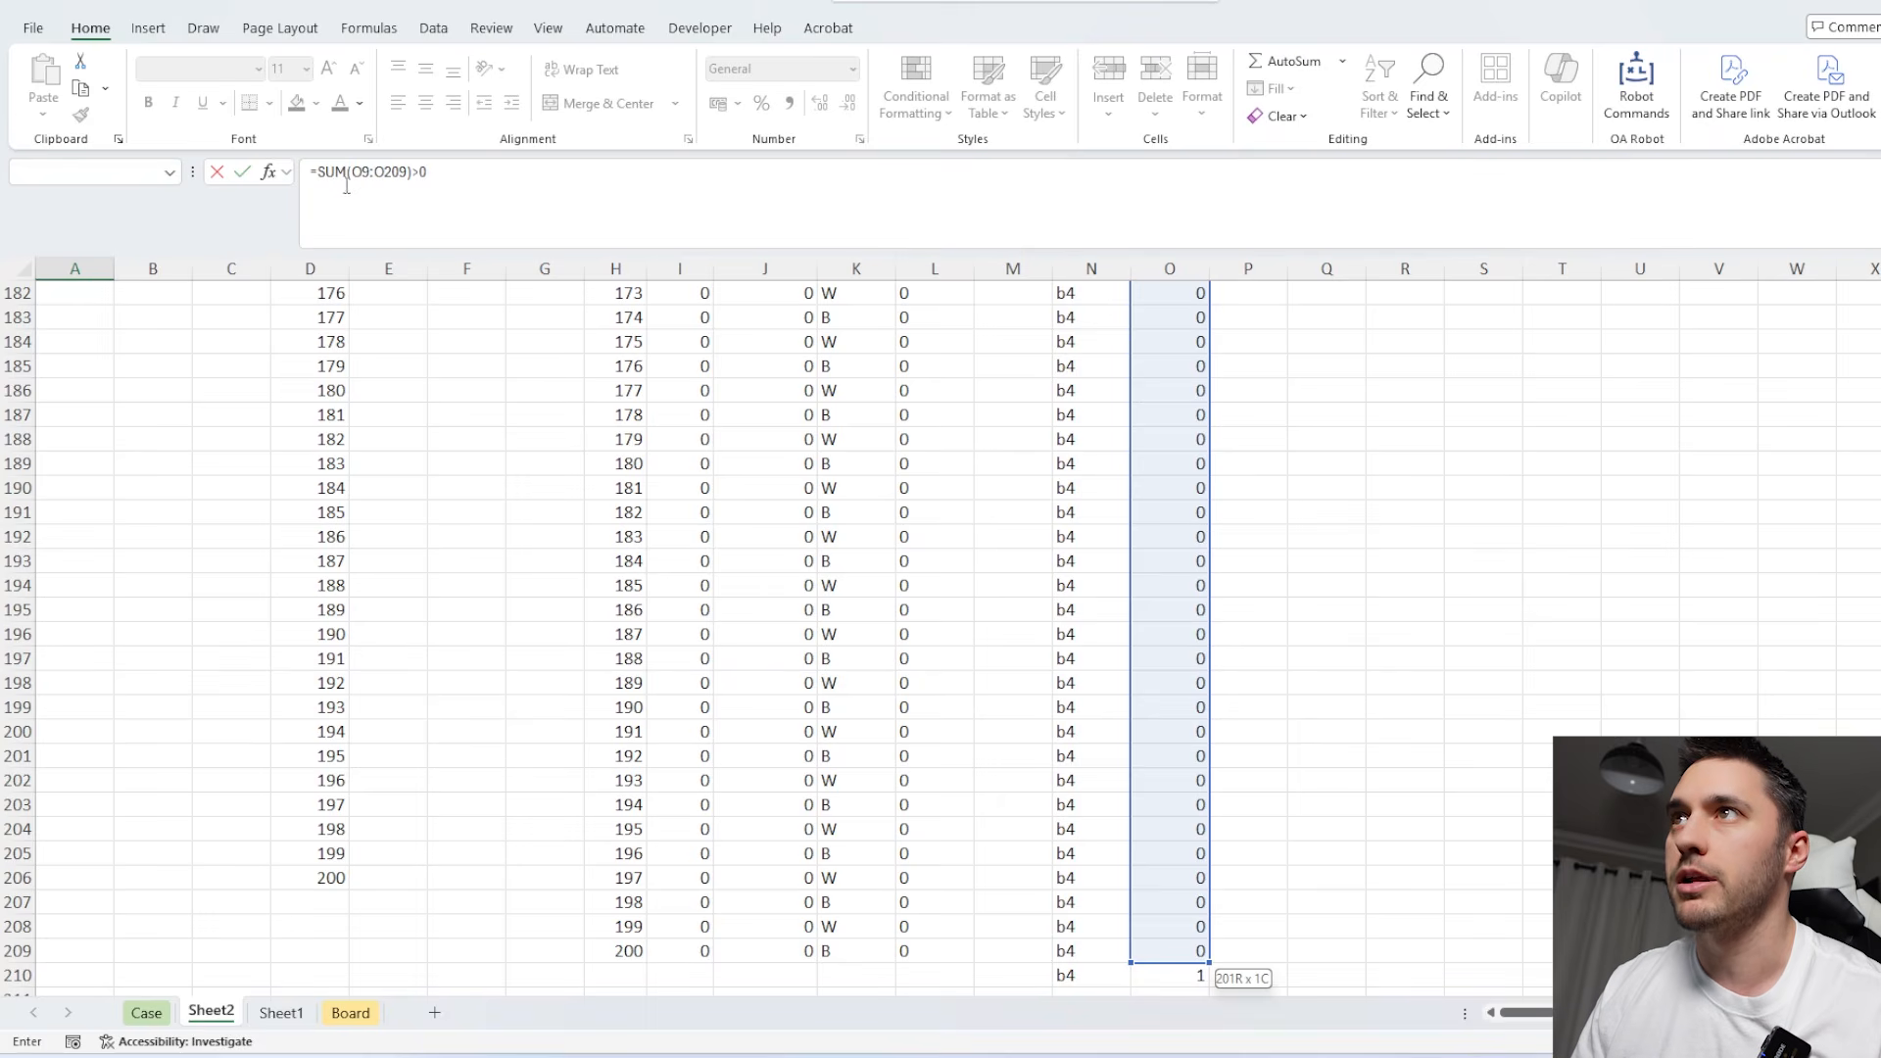
click(320, 172)
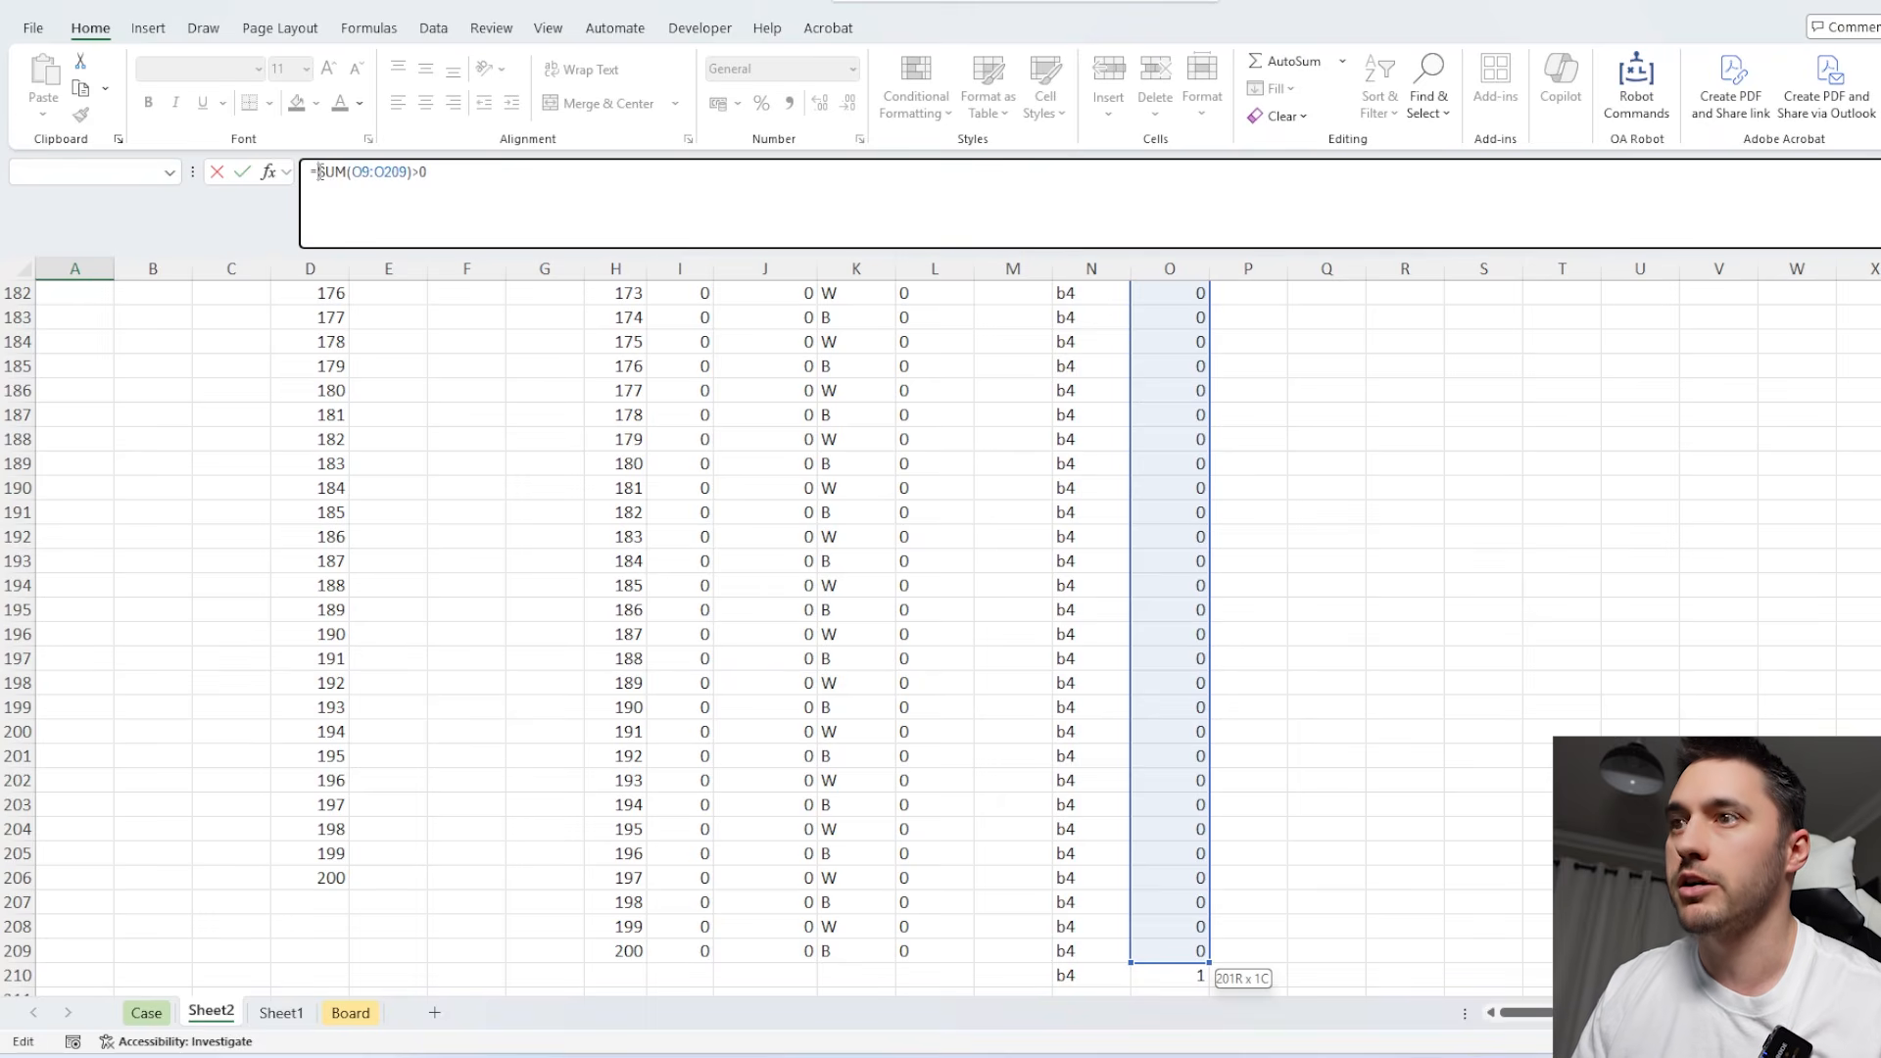
text(--()
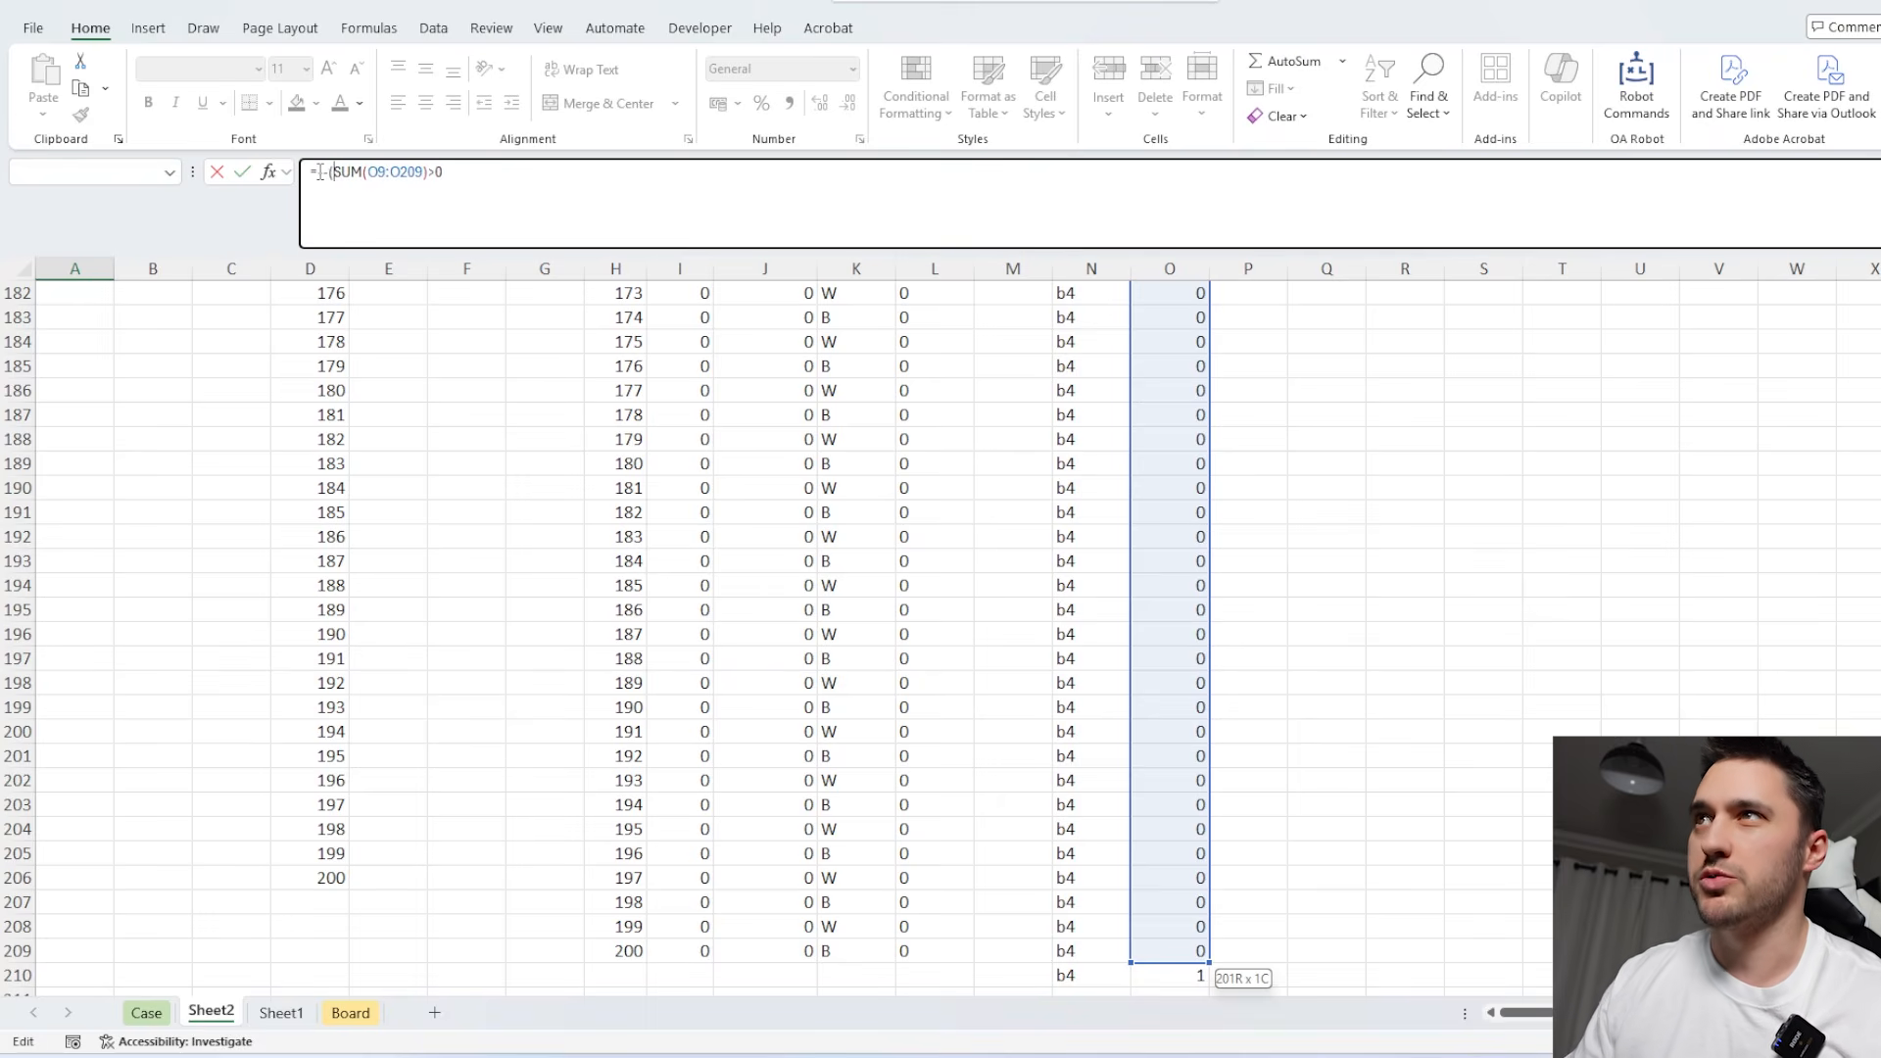
click(454, 173)
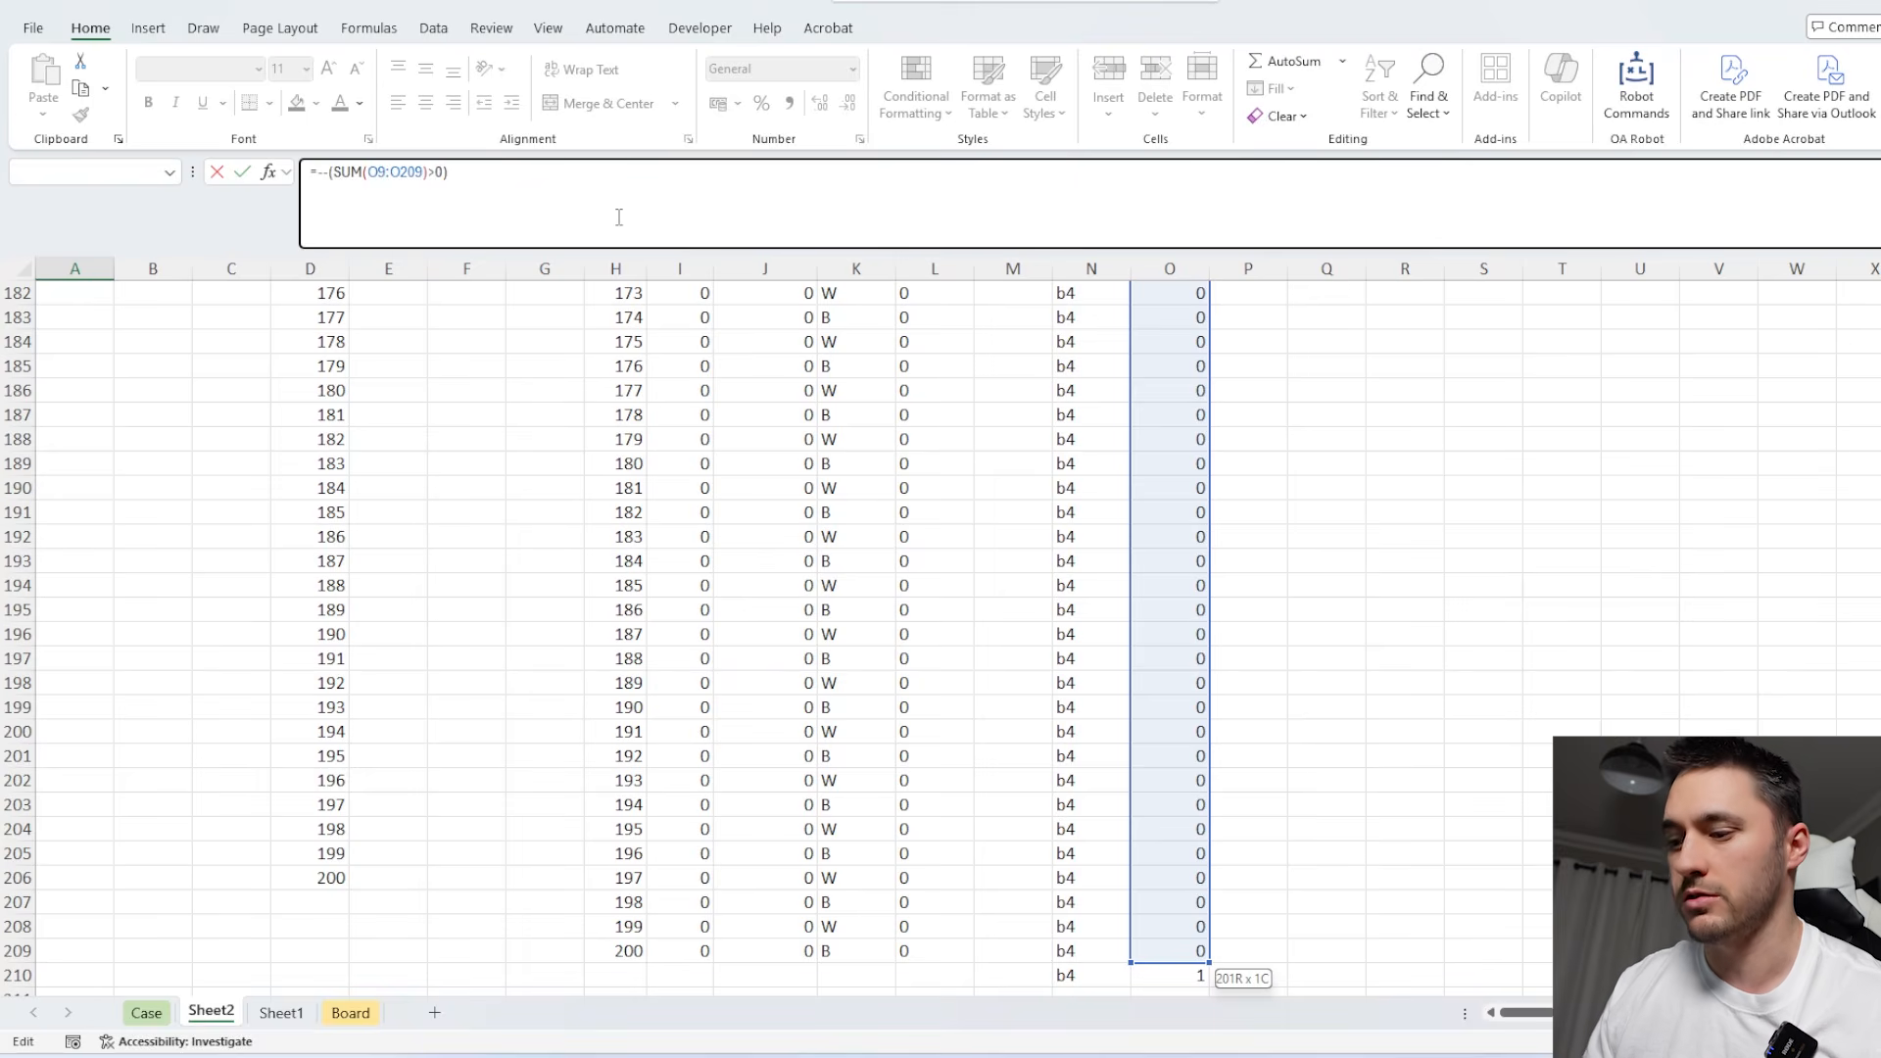
key(Return)
Create a two-way data table over A3:C23 with K3 as the row input cell and A1 as the column input cell.
drag(93, 341, 201, 367)
key(ctrl+shift+Down)
key(alt+a)
key(w)
key(t)
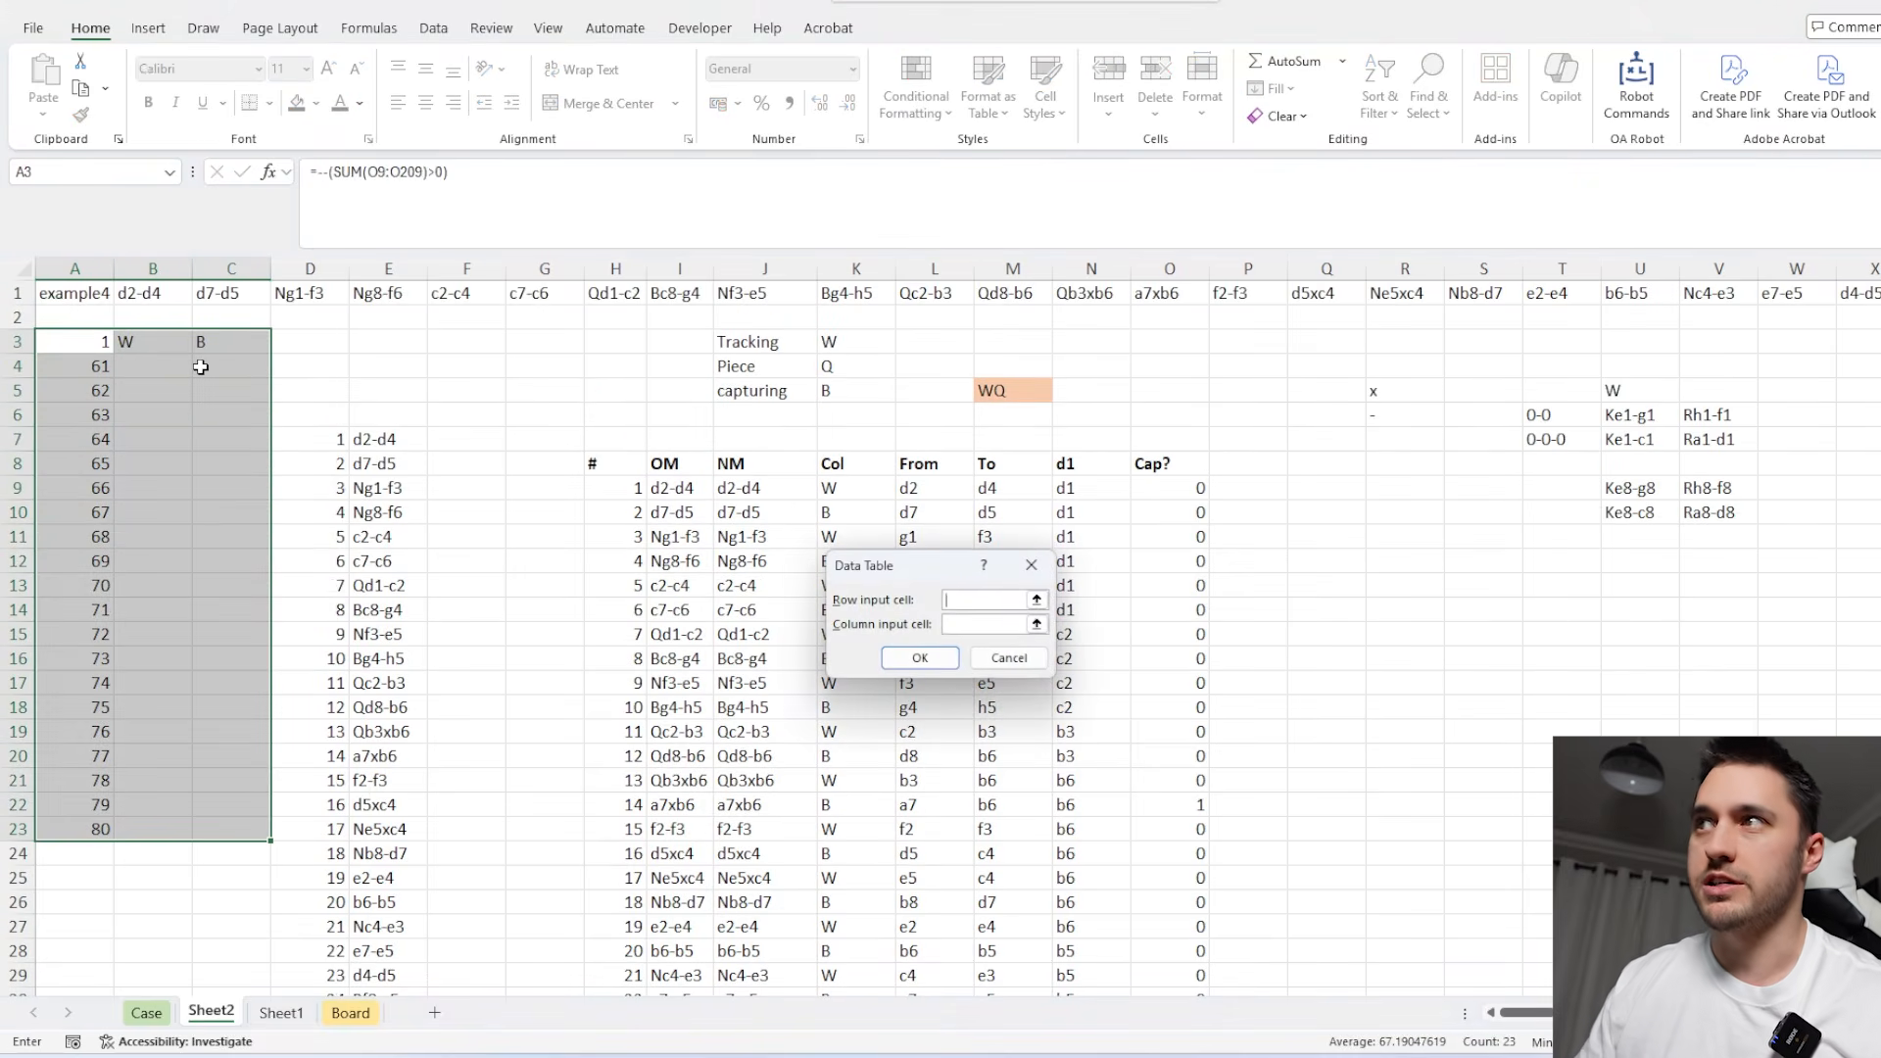
click(104, 301)
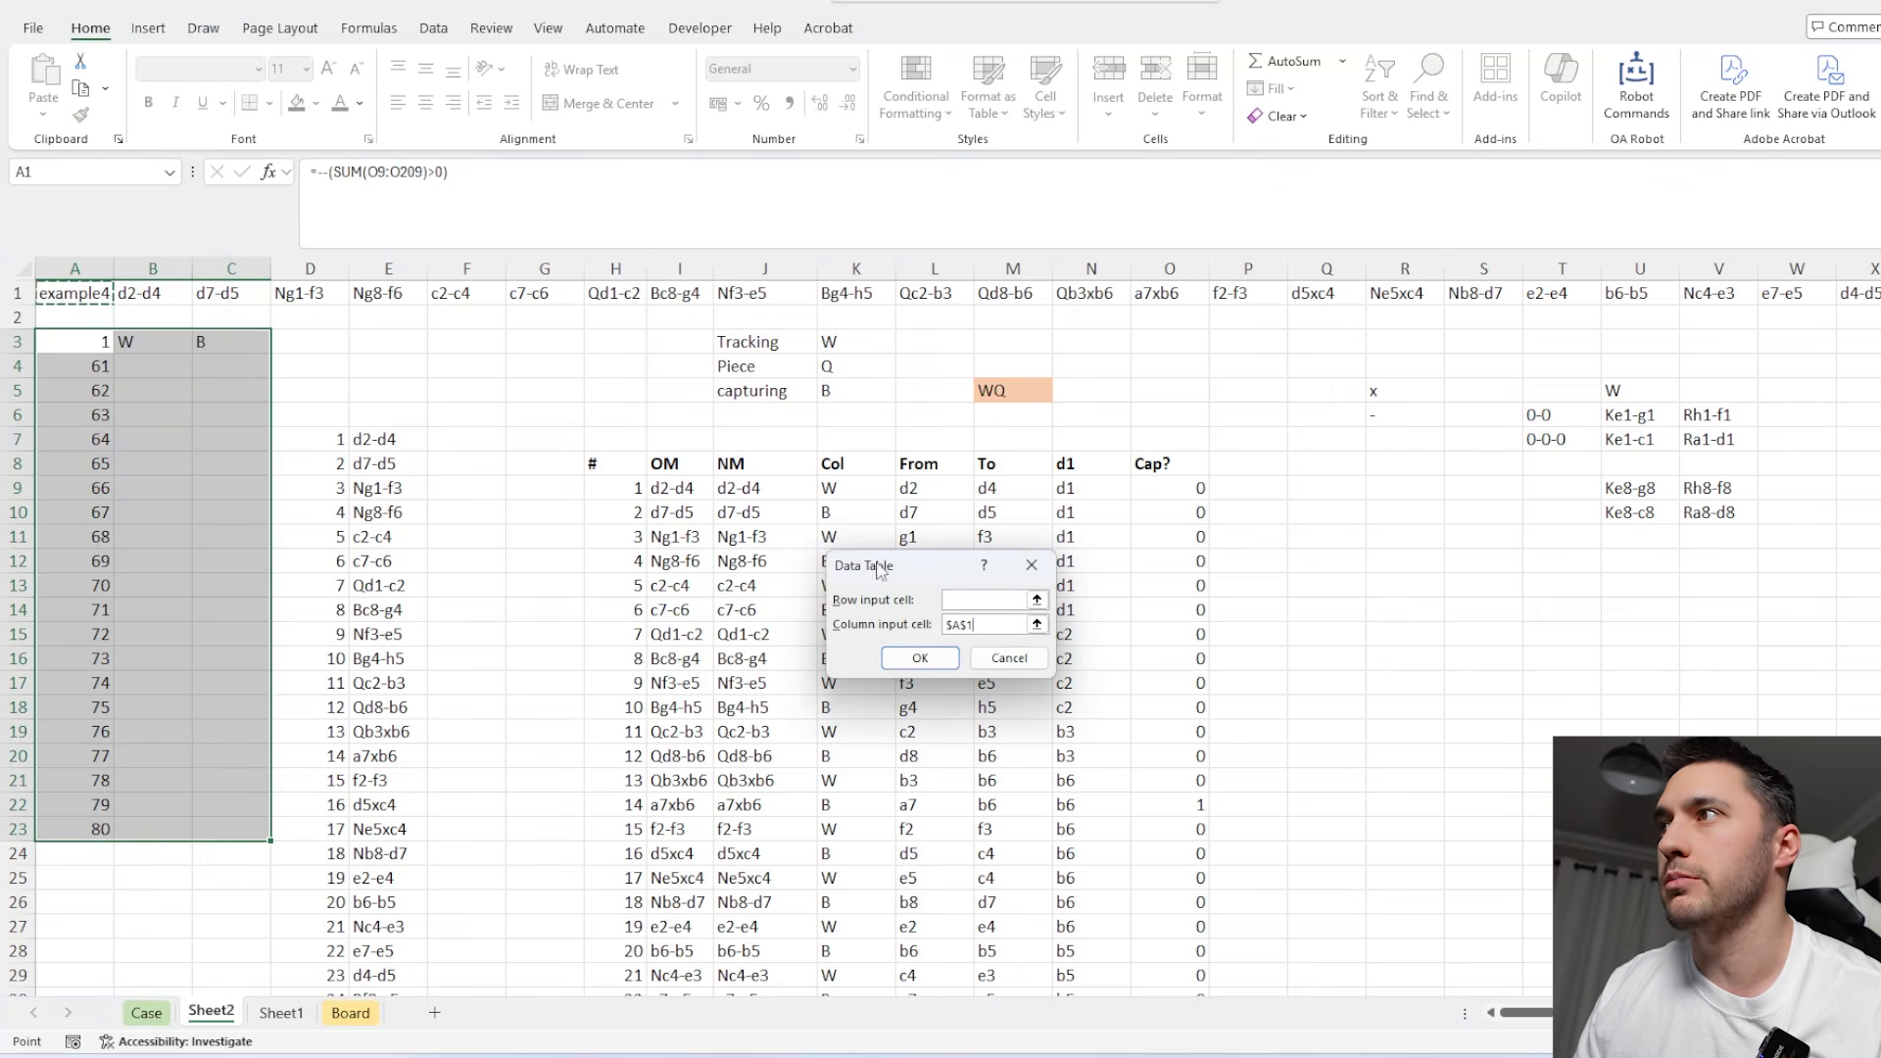
key(shift+Tab)
click(842, 341)
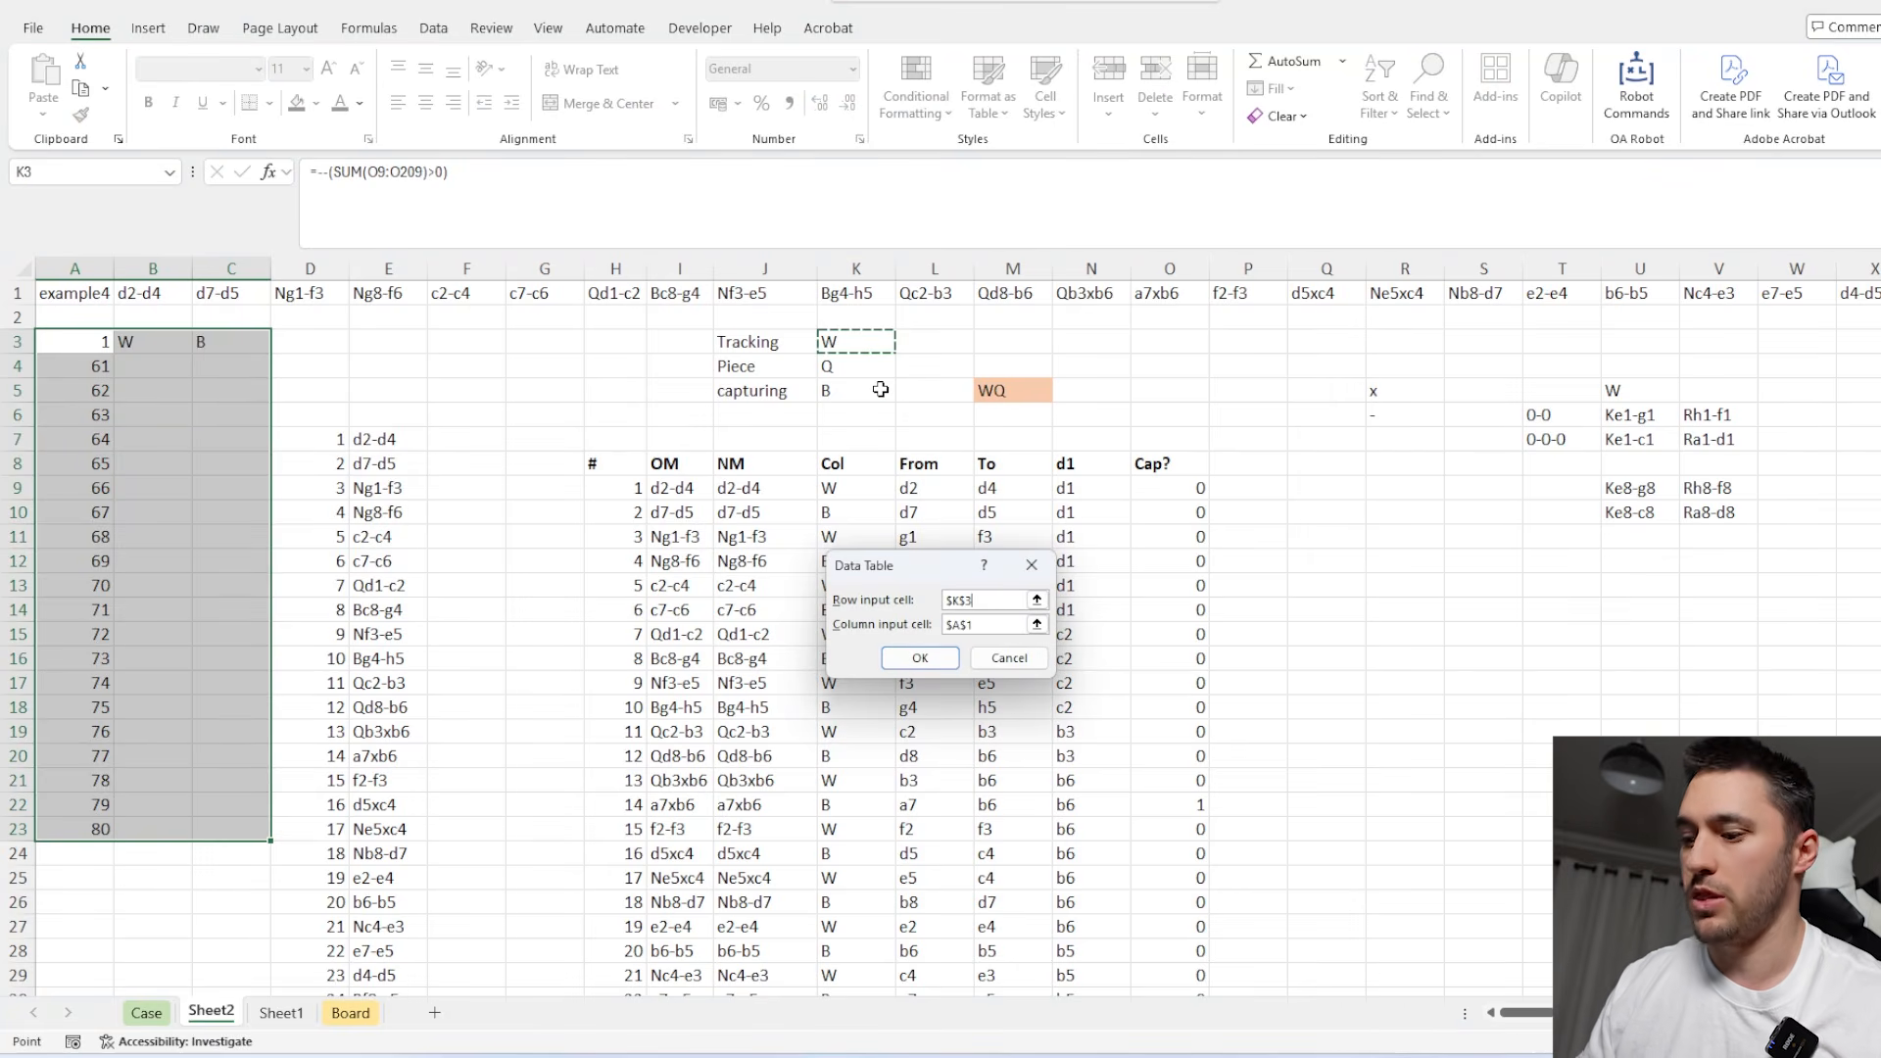
key(Return)
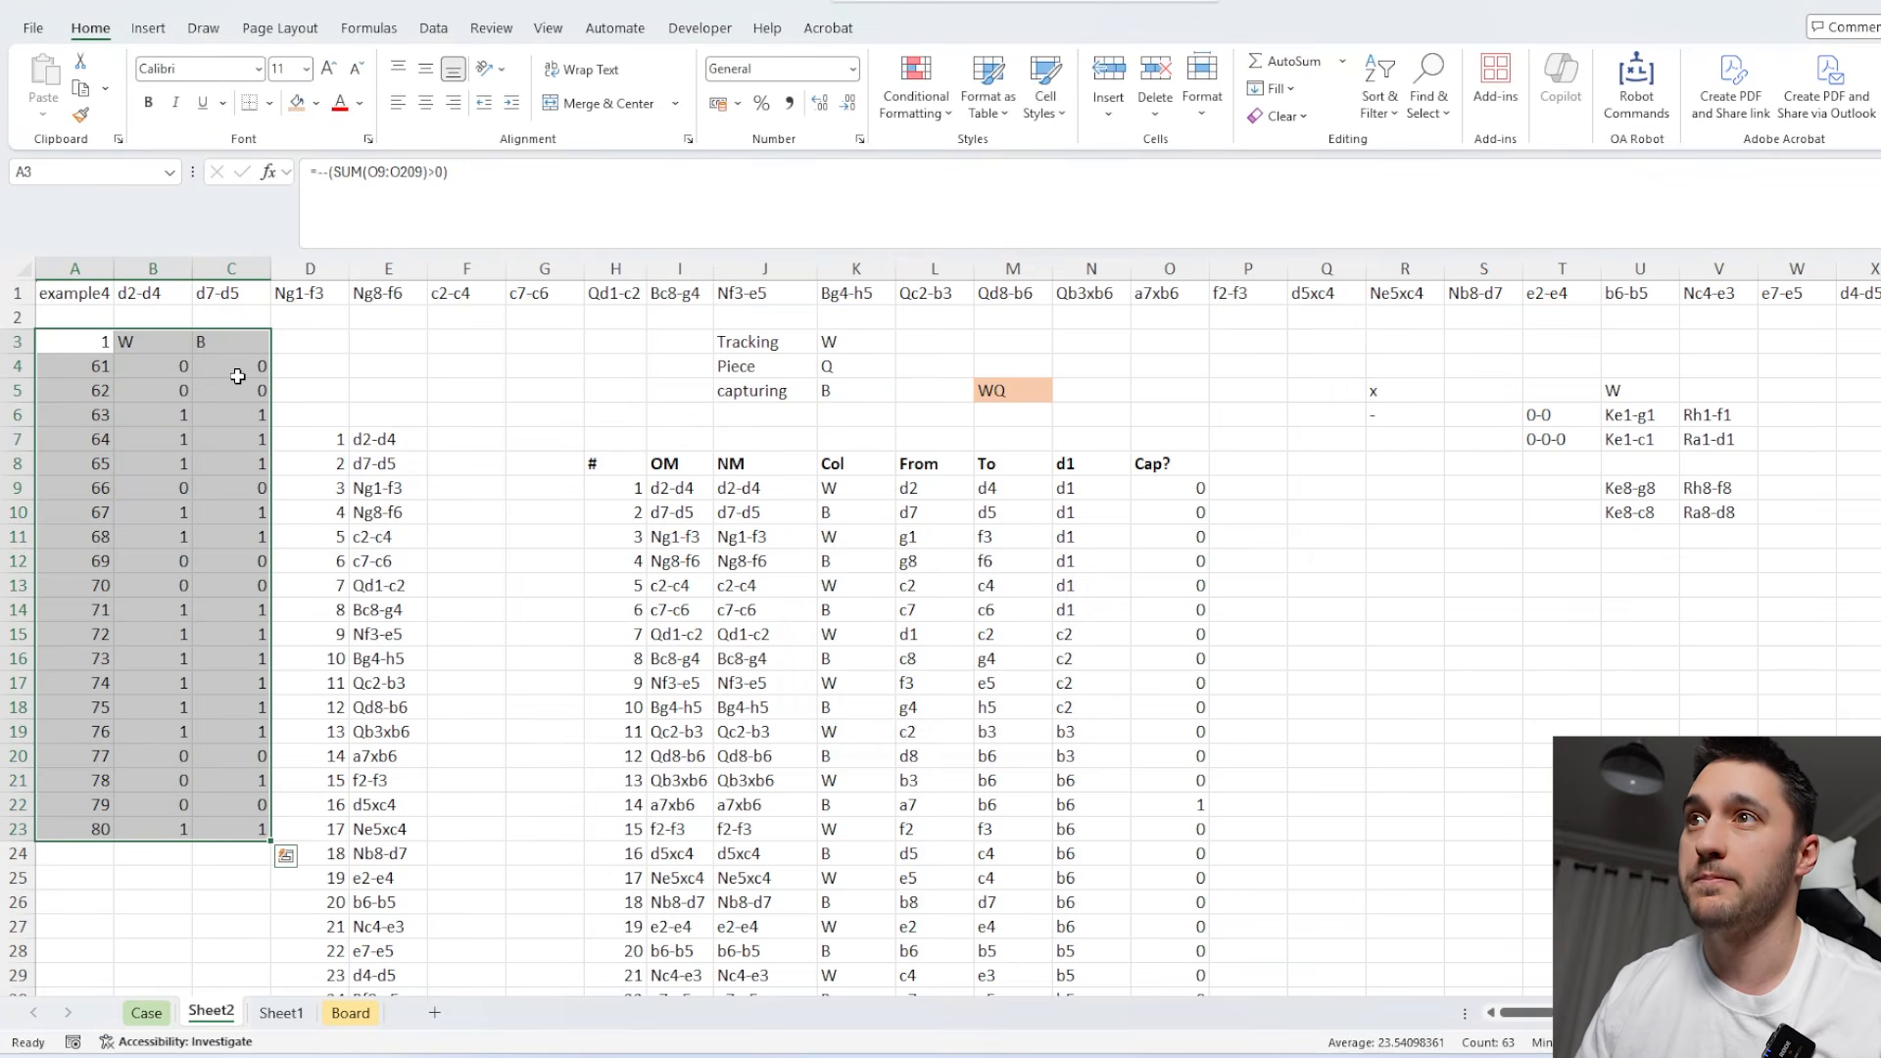
Total the capture flags in B4:C23 and enter 25 as the Bonus 4 answer in E47 on the Case sheet.
drag(240, 369, 177, 818)
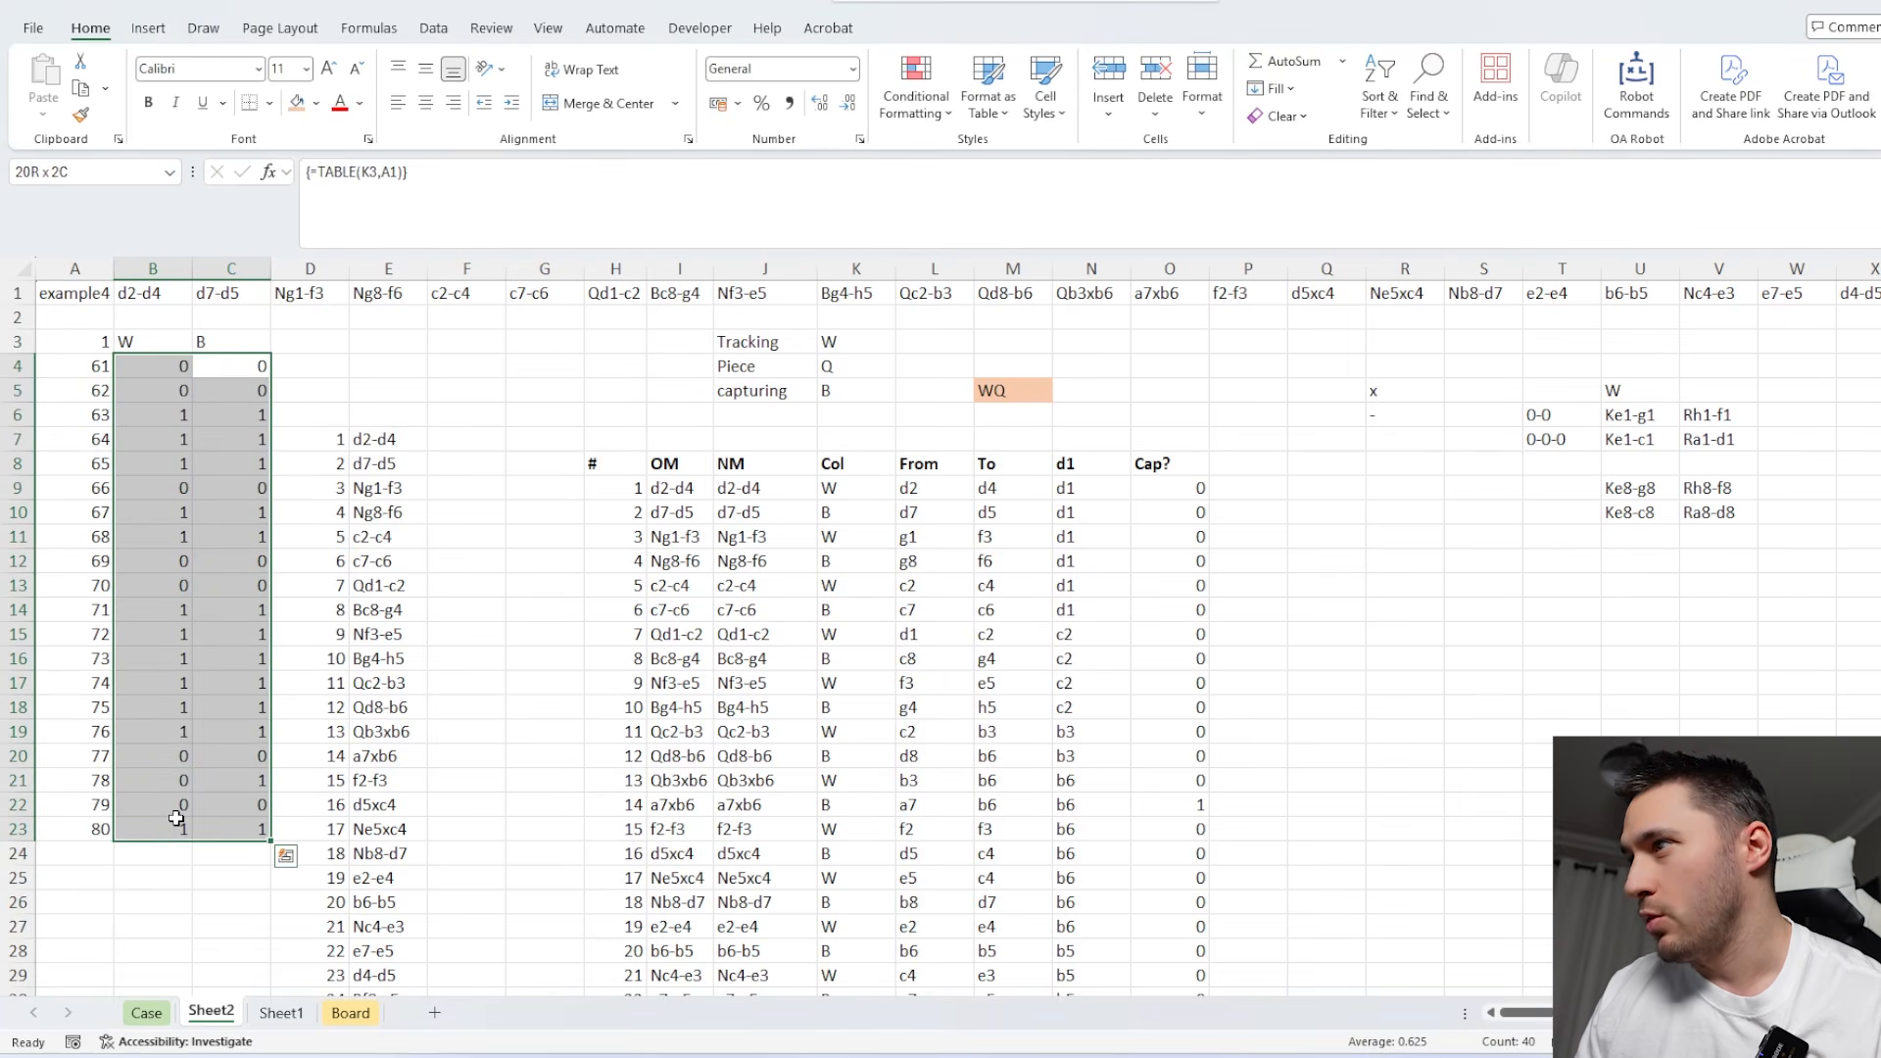
click(146, 1012)
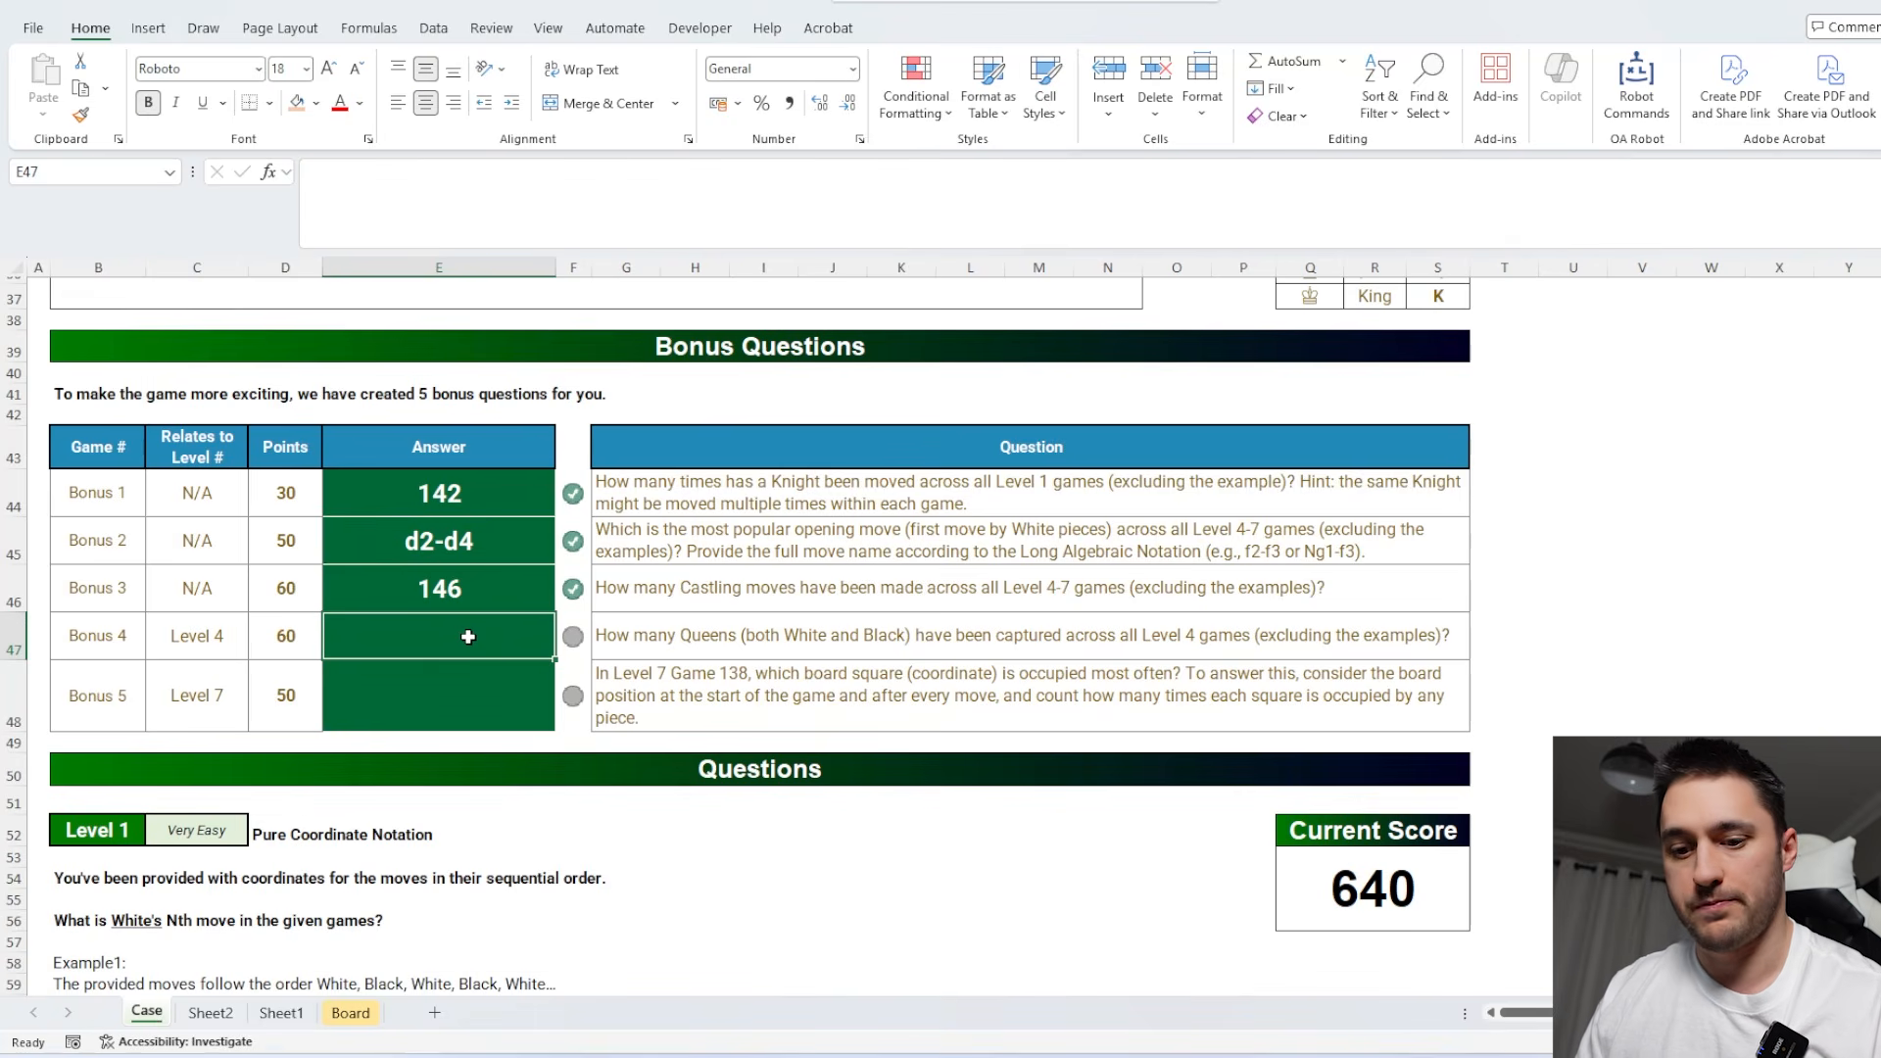
text(25)
Read the Level 5 question on the Case sheet, then set the Tracking colour in K3 on Sheet2 to B.
click(743, 684)
scroll(742, 684, down, 20)
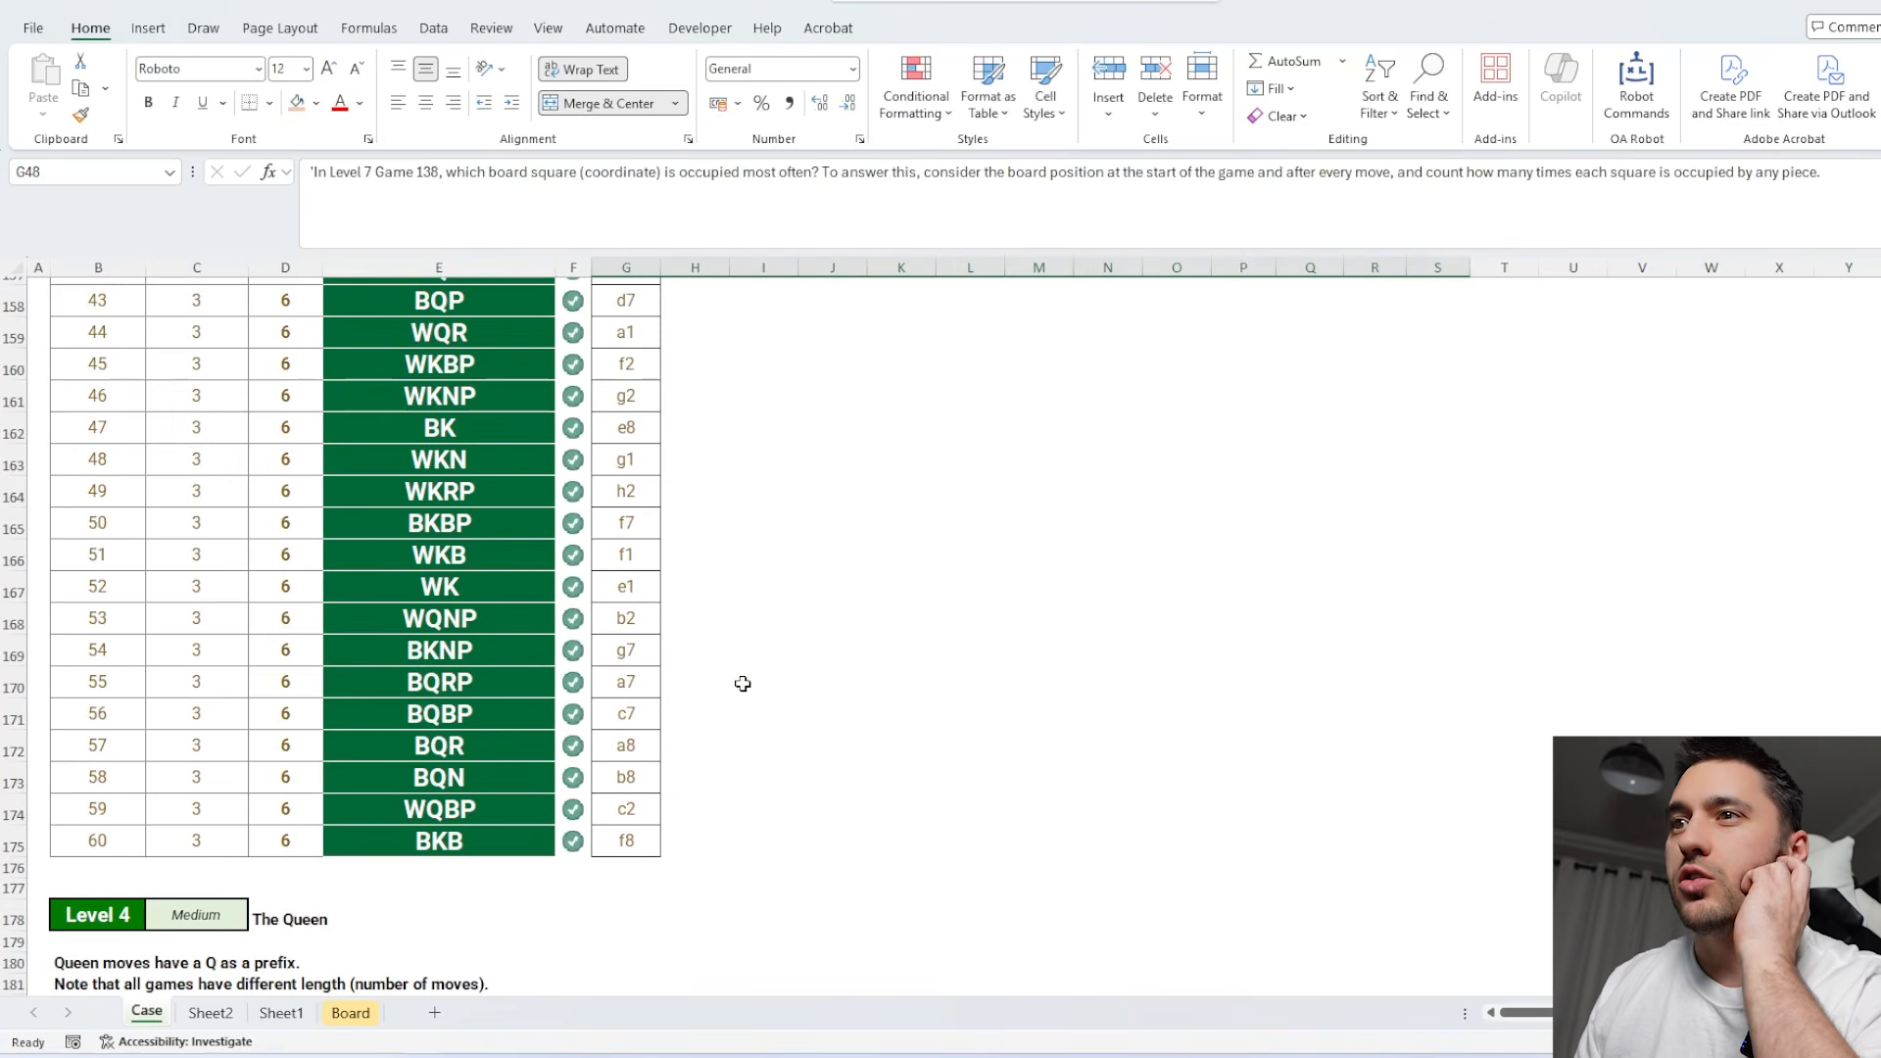
scroll(743, 684, down, 19)
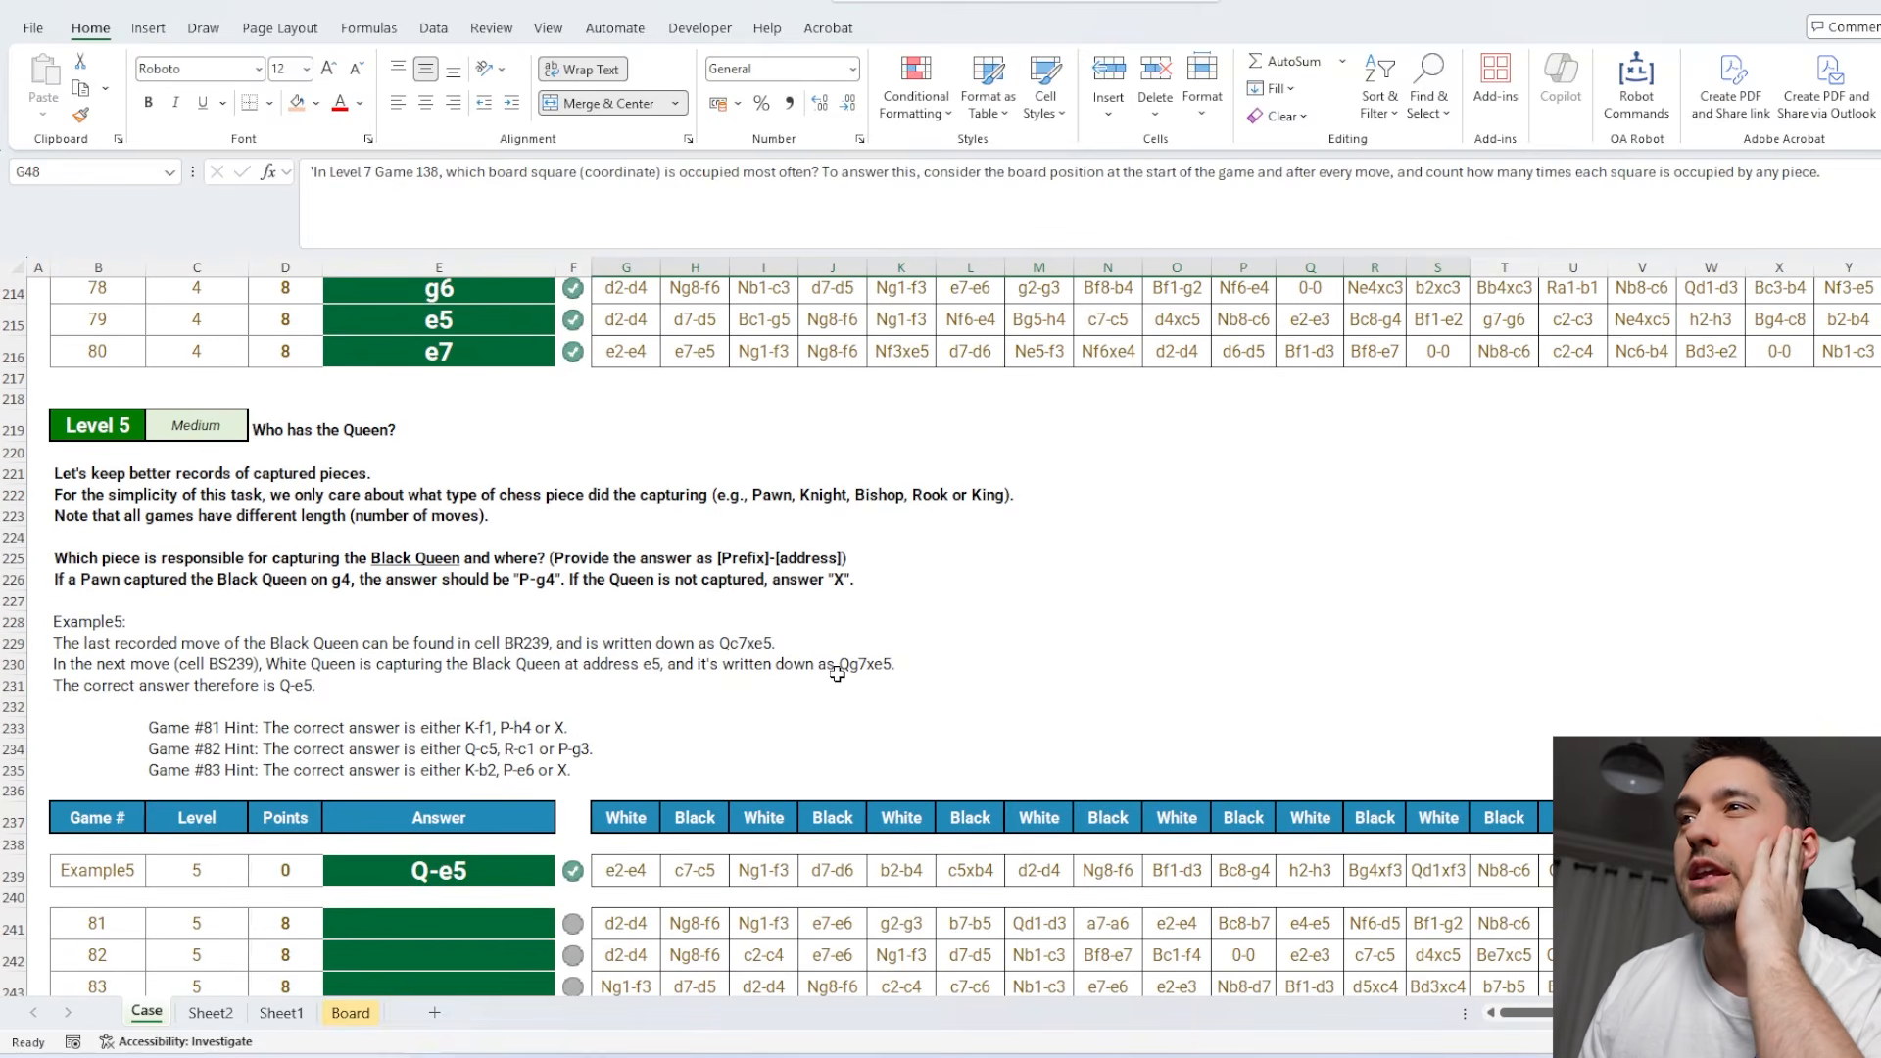
click(210, 1012)
click(838, 340)
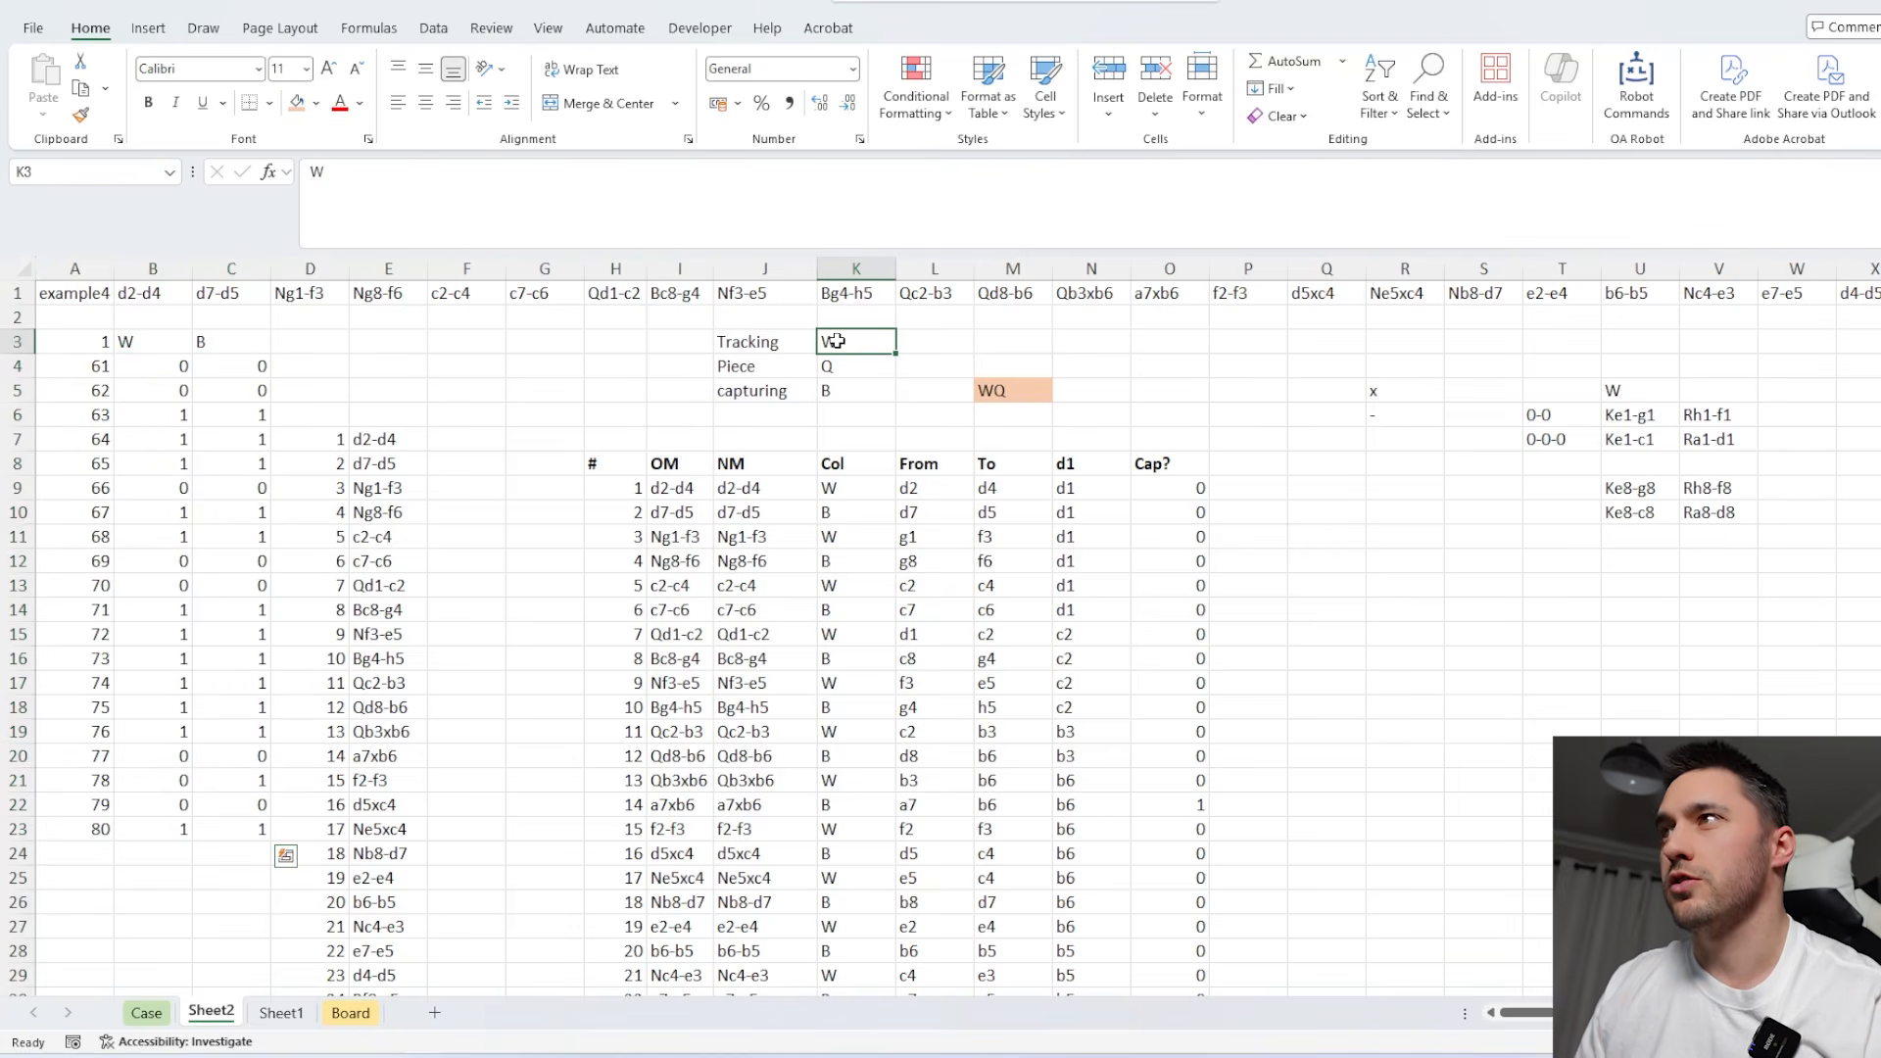
text(B)
key(Return)
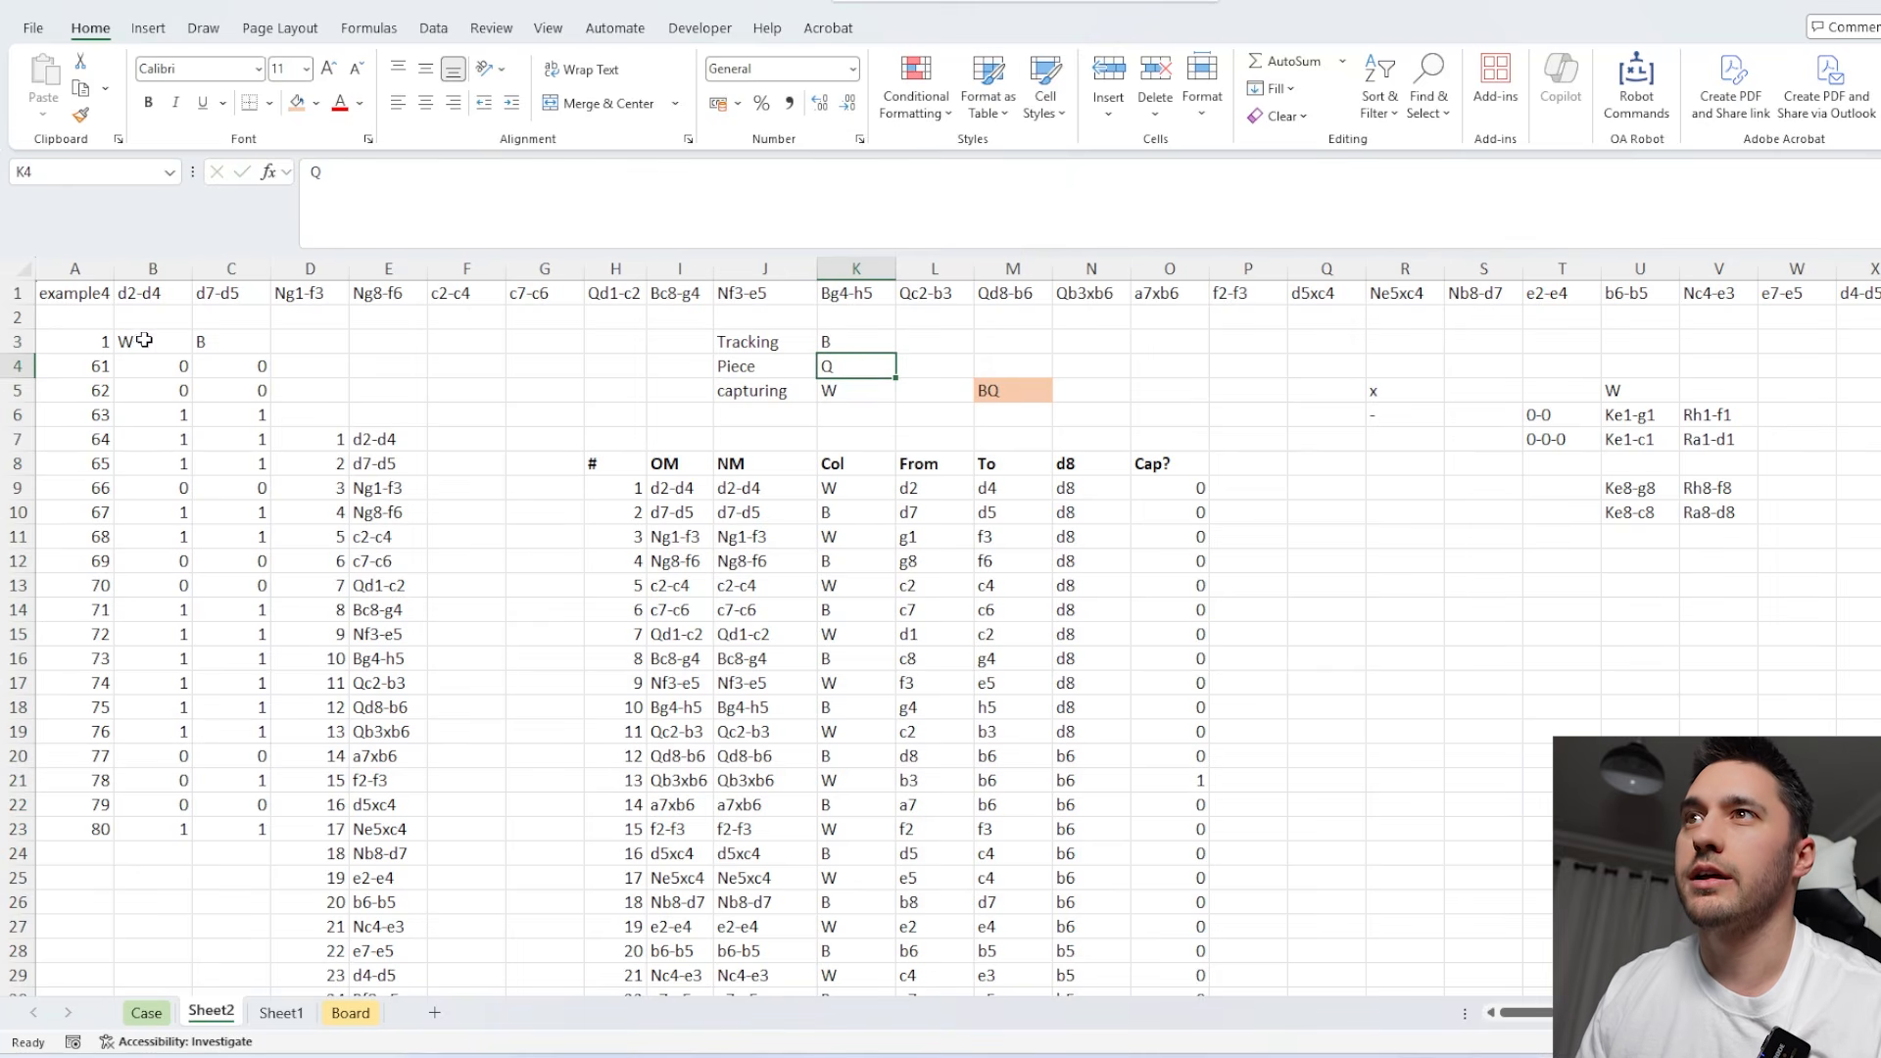
Clear the data table results in B4:C23 along with the formula and headers in A3:C3.
drag(147, 364, 252, 829)
key(Delete)
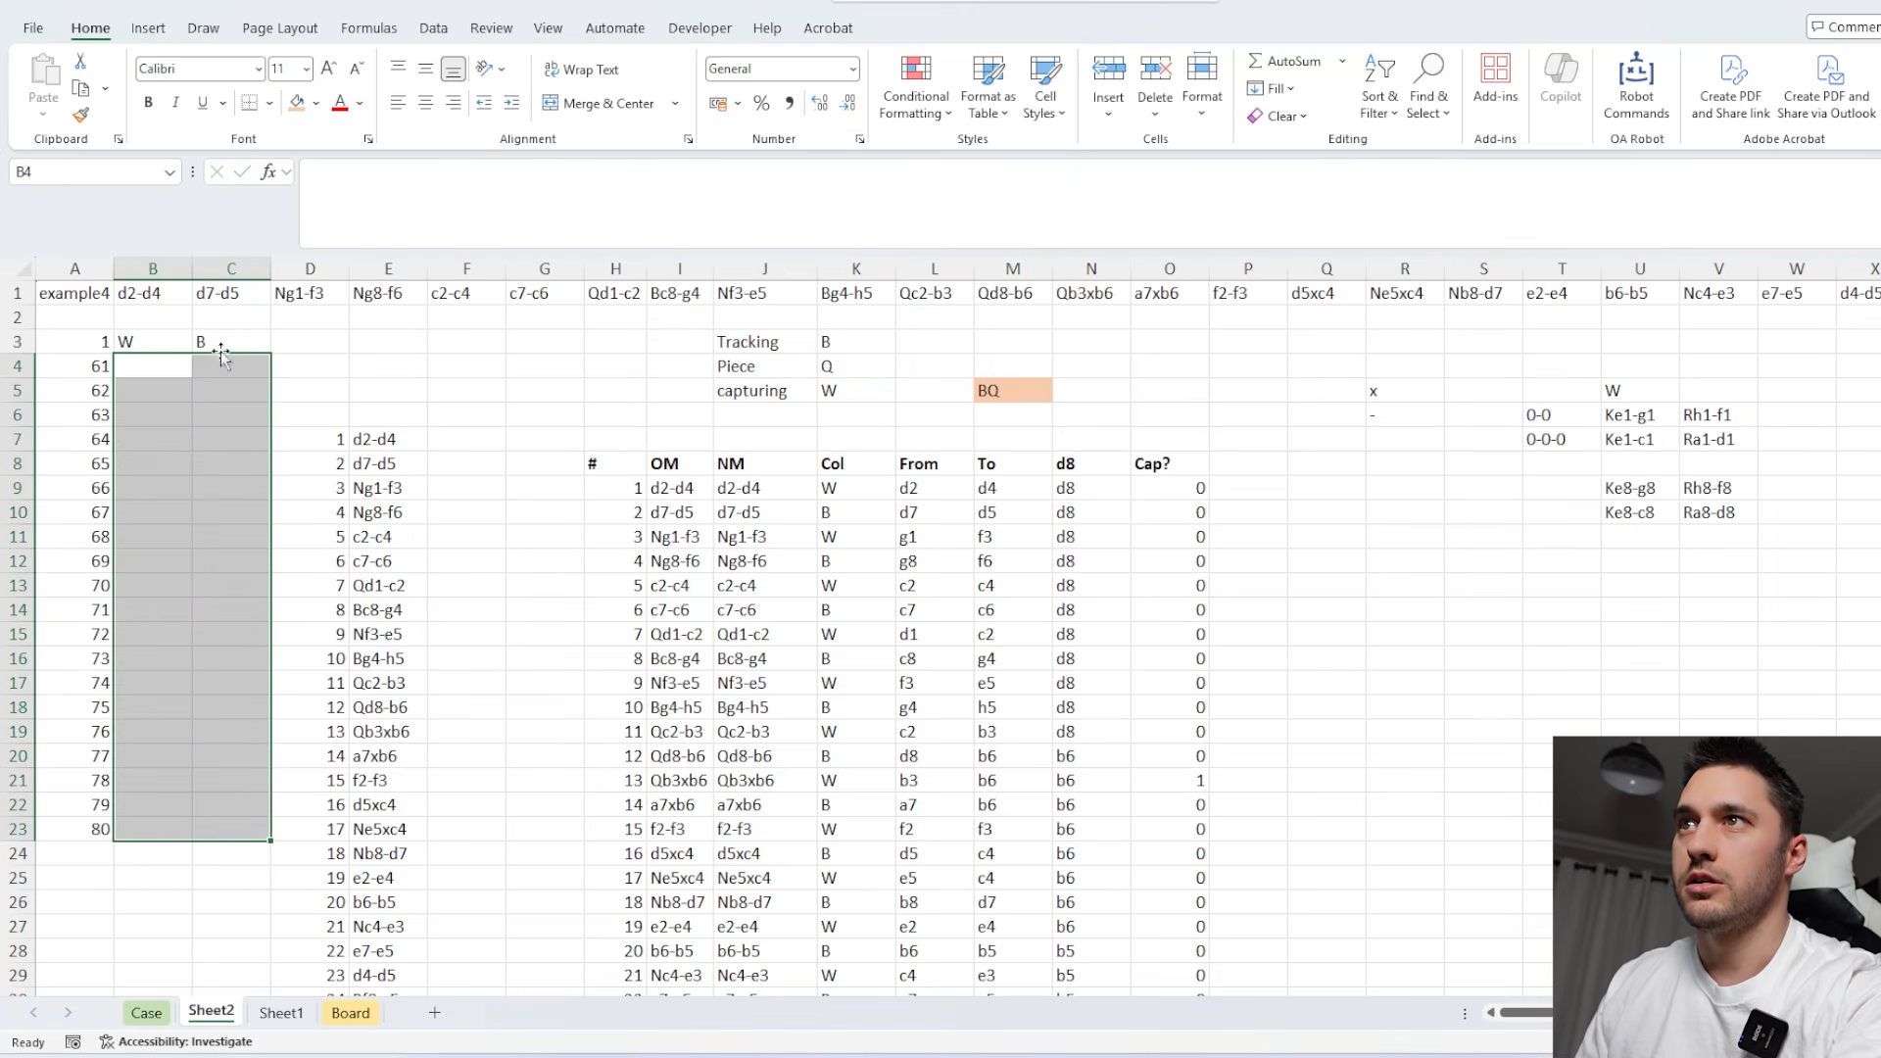
key(Up)
key(Left)
Load the Level 5 example by setting A1 to example5, and set the first game number in A4 to 81.
key(Up)
key(Up)
click(430, 212)
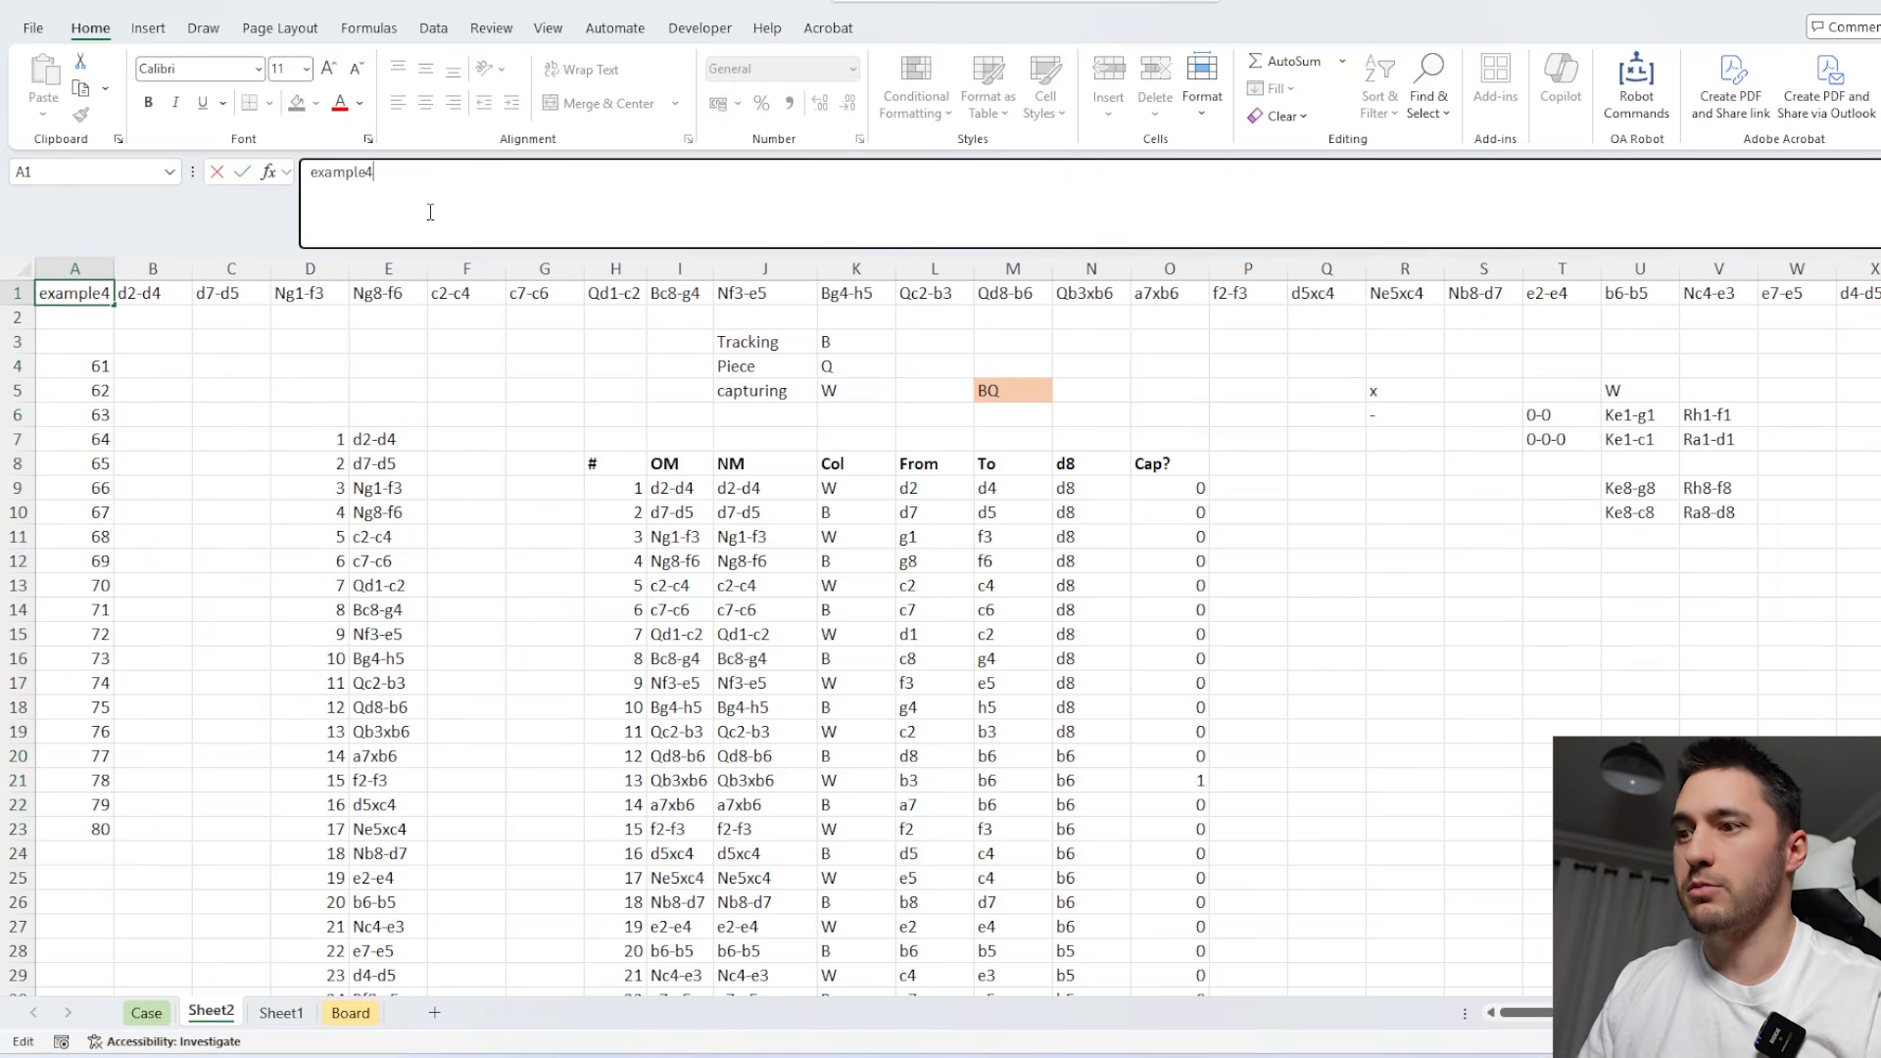
text(5)
key(Return)
key(Down)
key(Down)
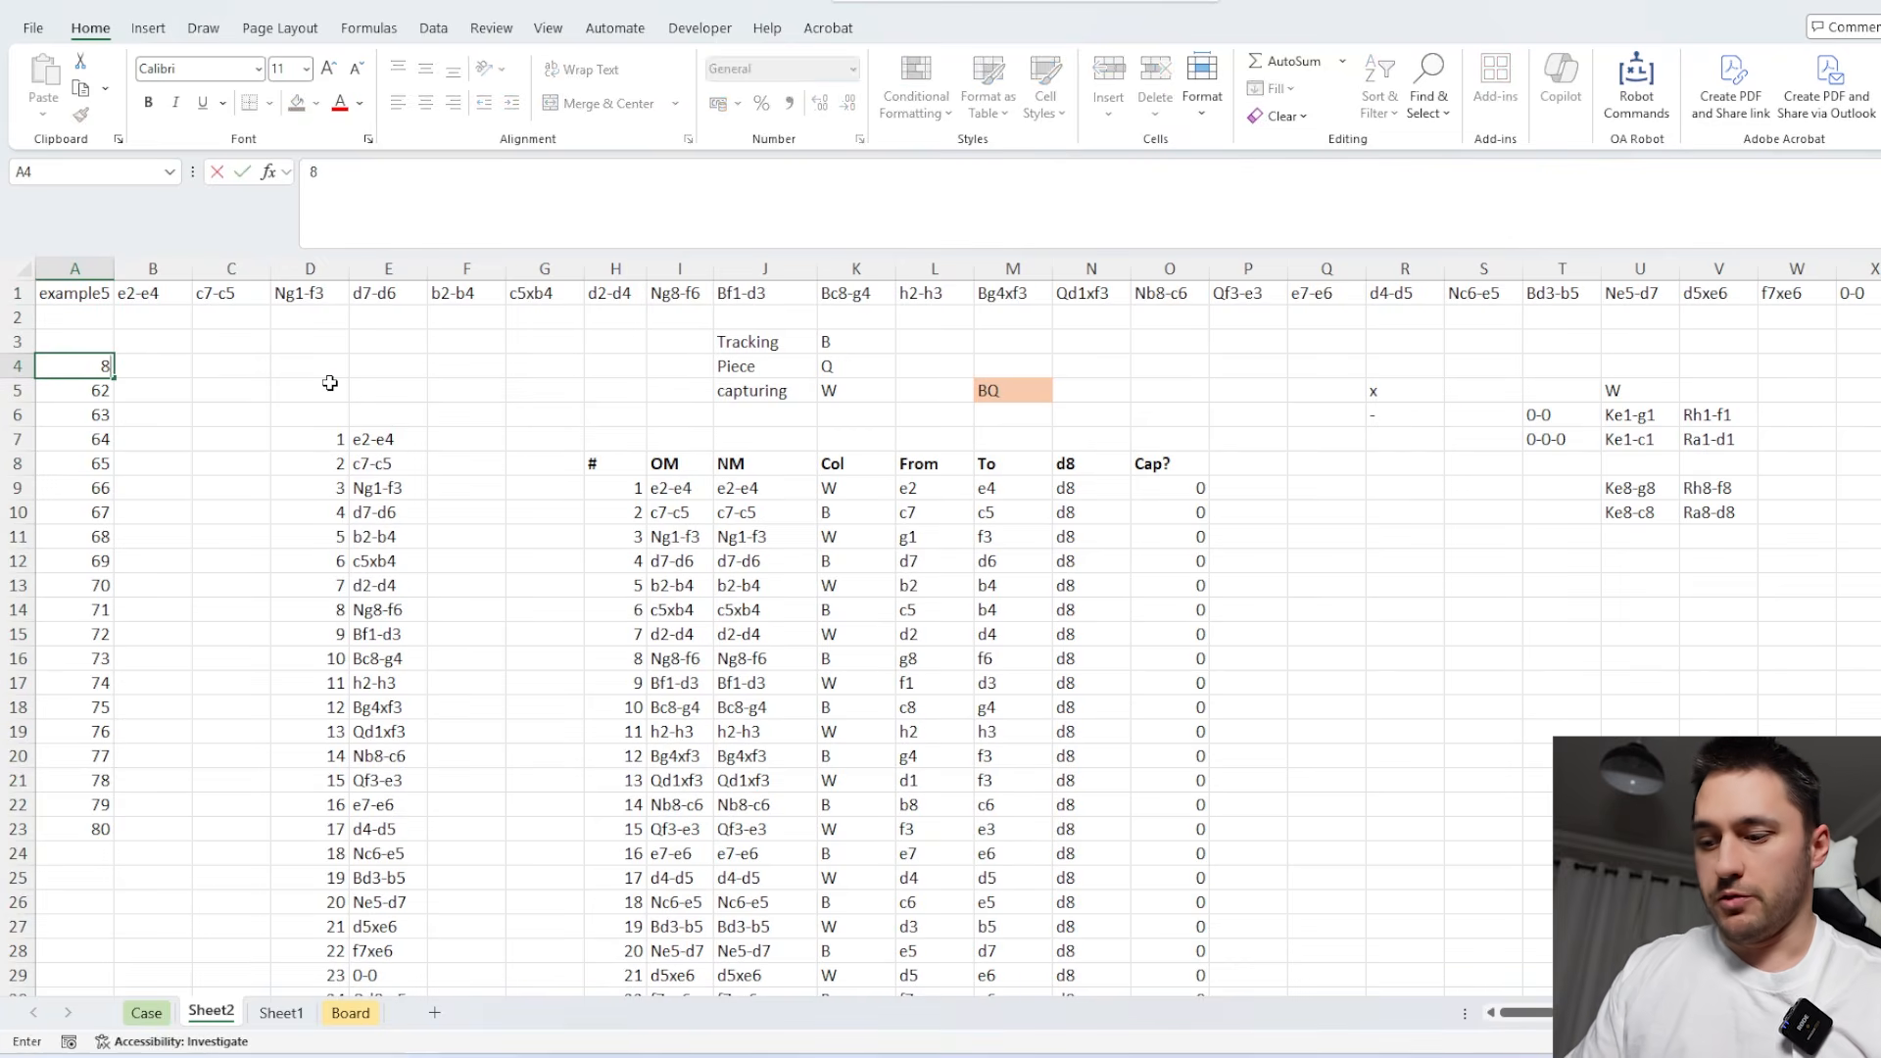
key(Down)
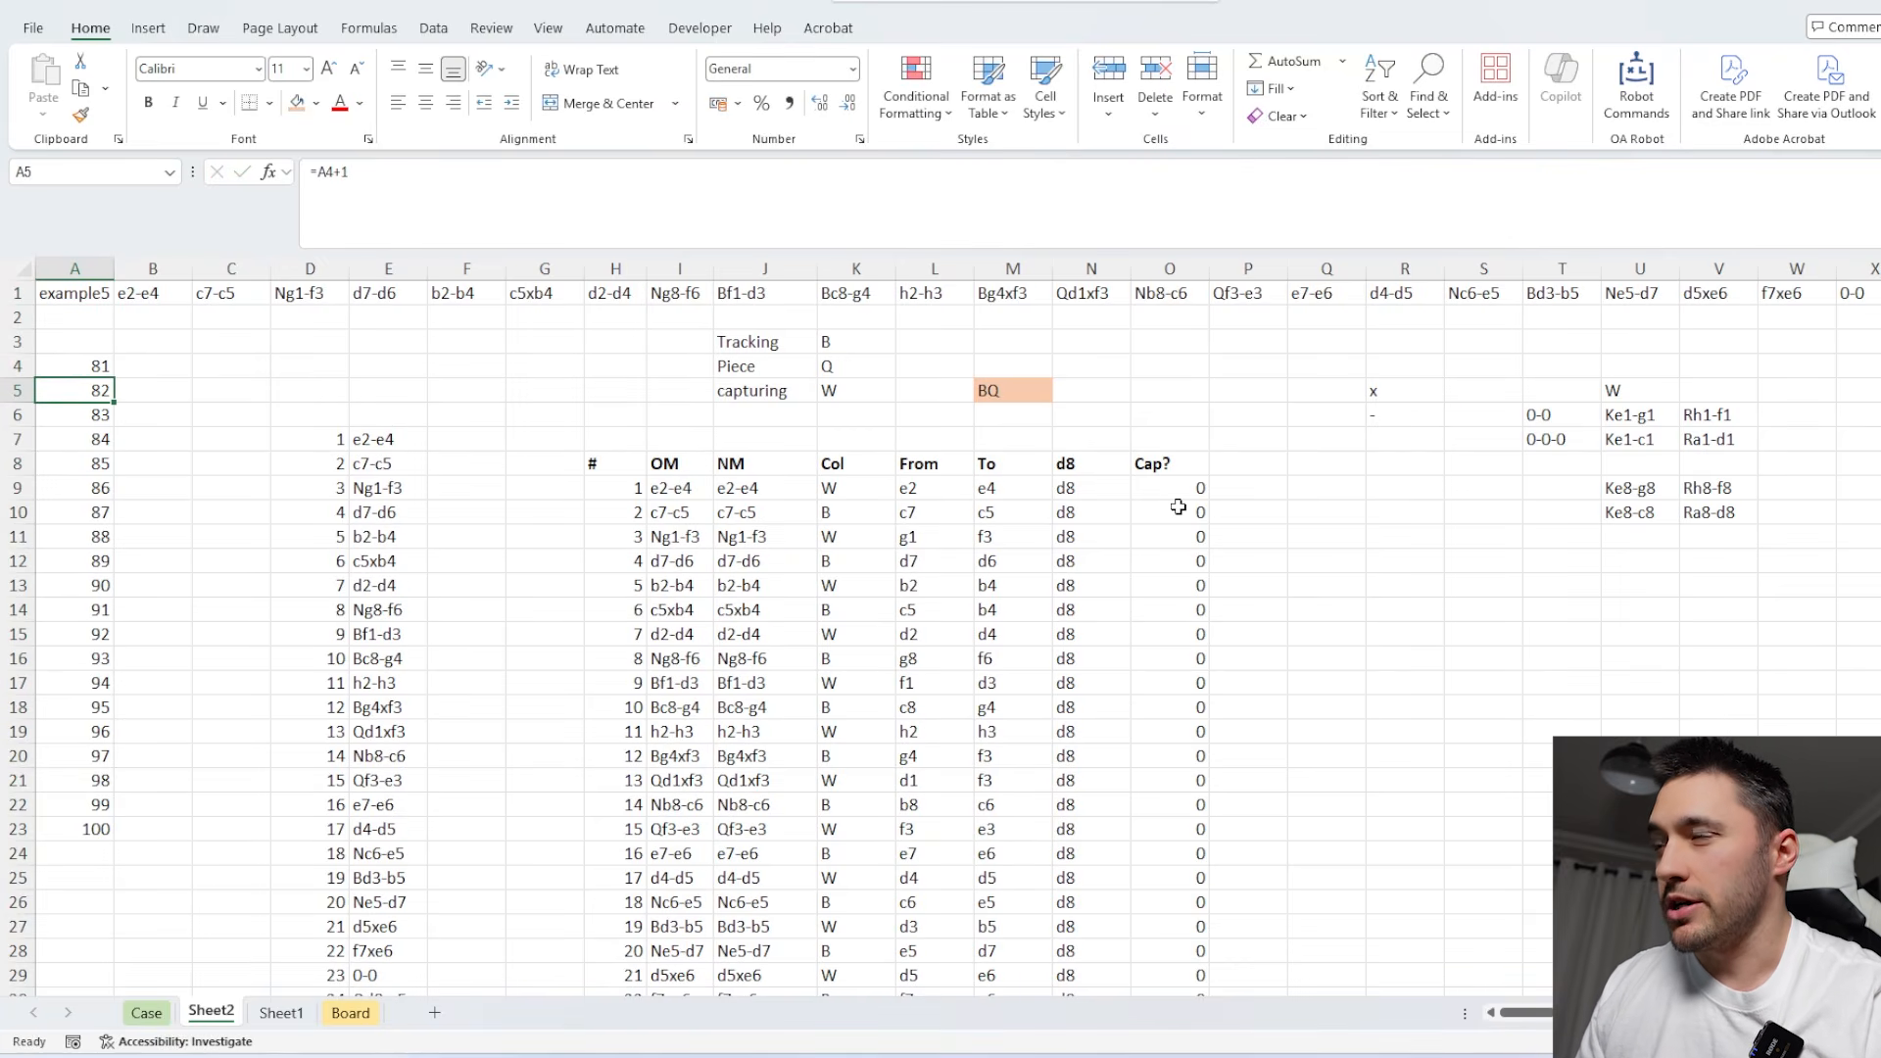
Recheck the Level 5 question, then build an XLOOKUP in Q12 on Sheet2 that finds 1 in O9:O210 and returns from N9:N210.
click(146, 1013)
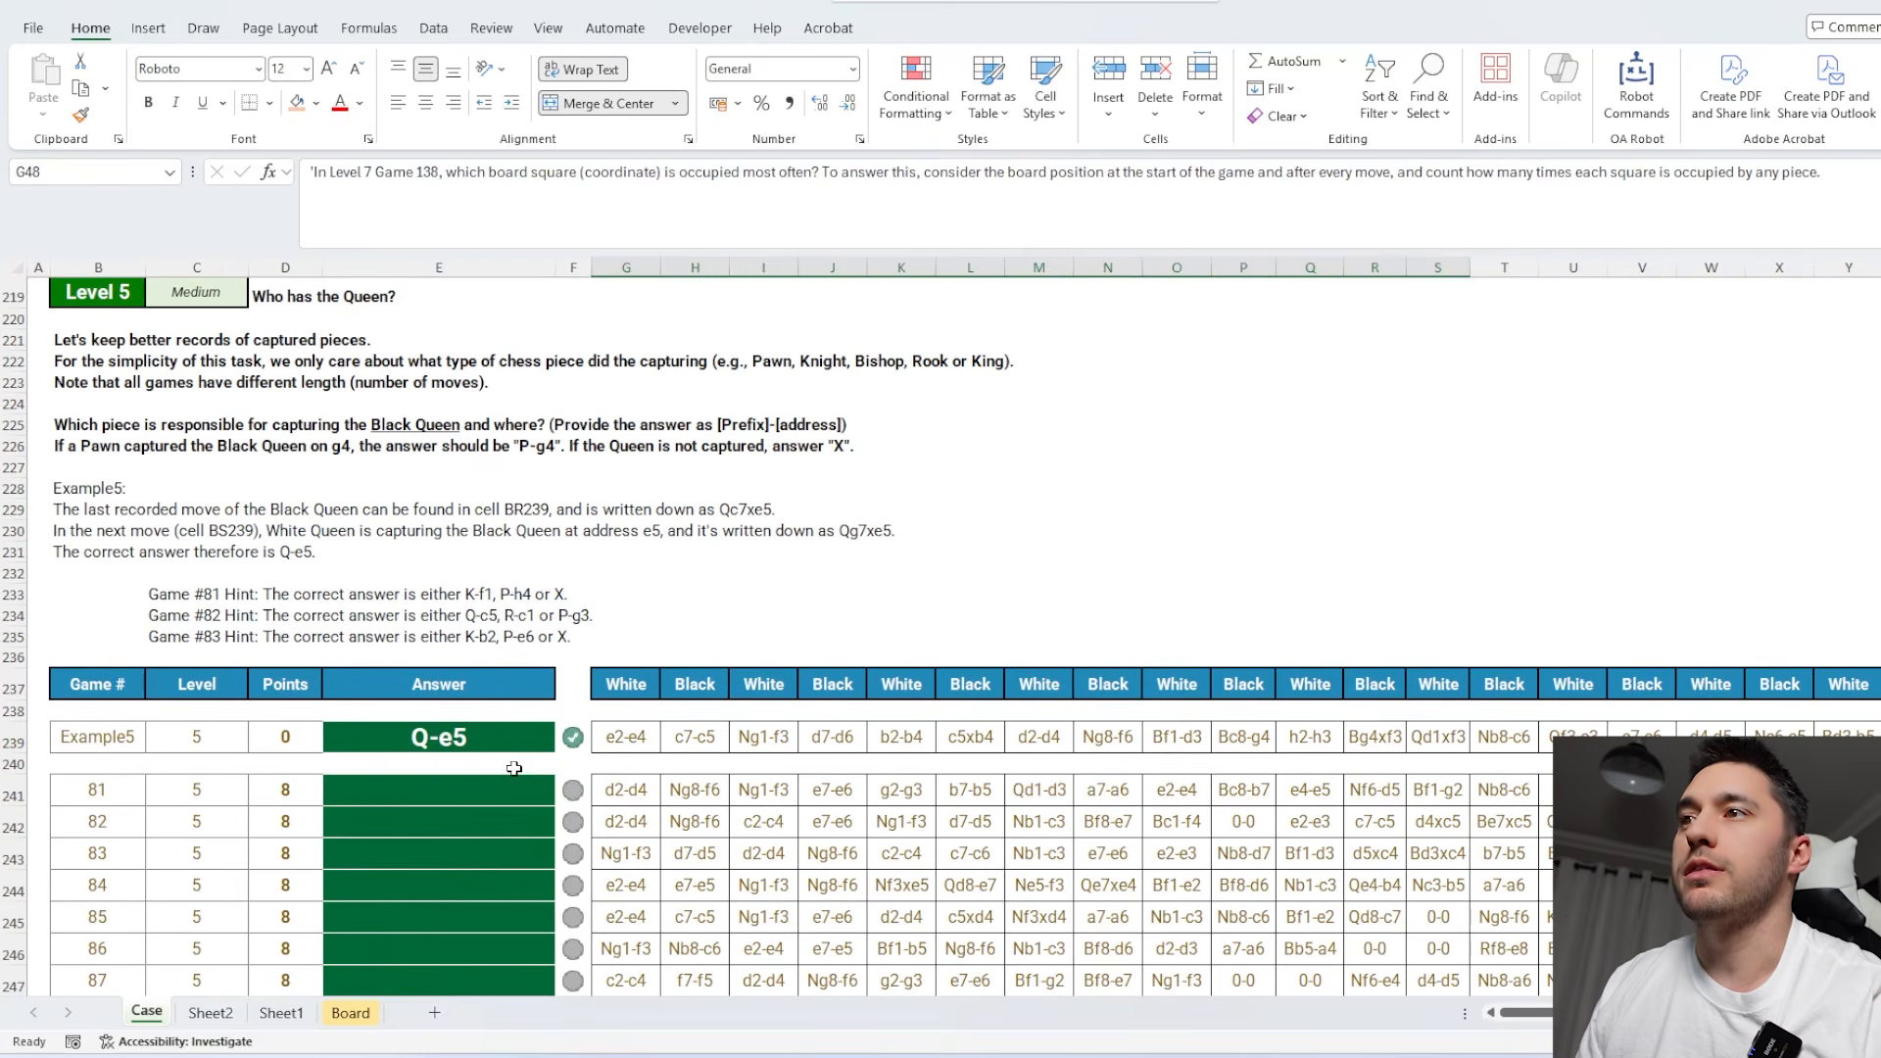
click(211, 1013)
click(1357, 564)
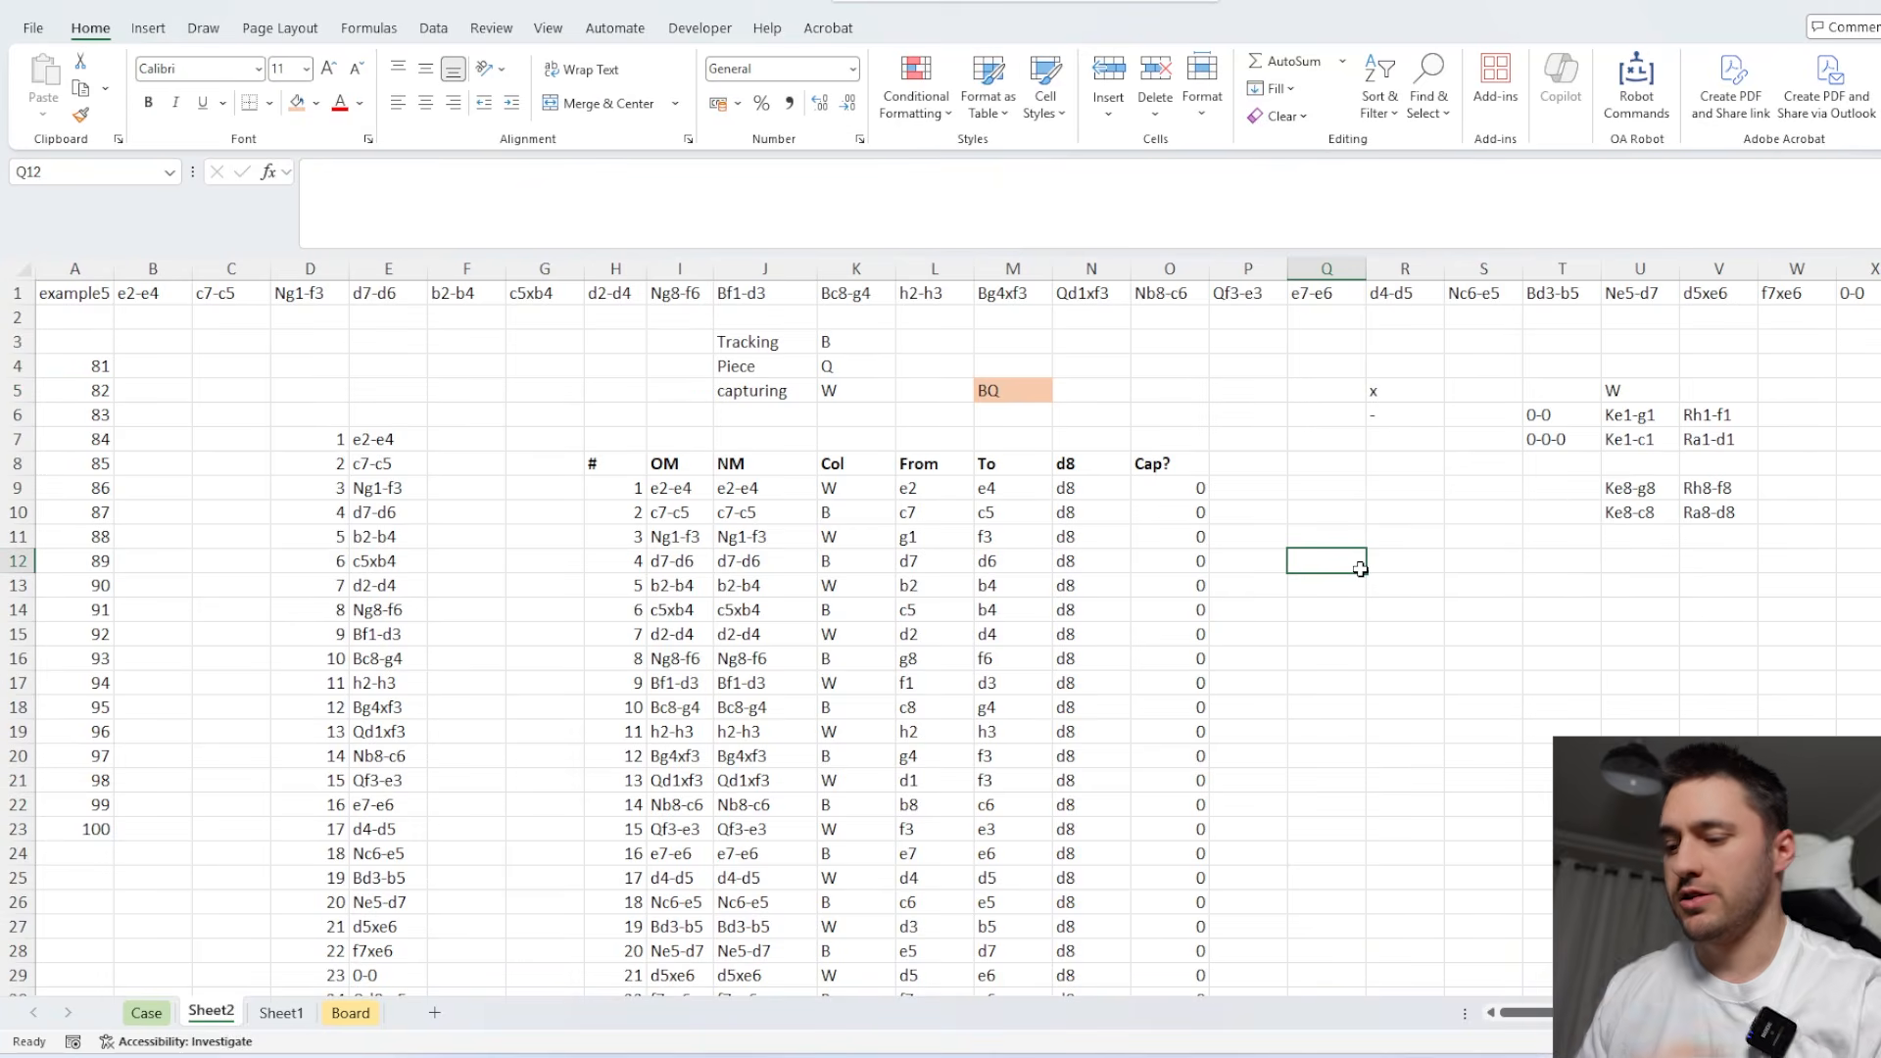
text(=x)
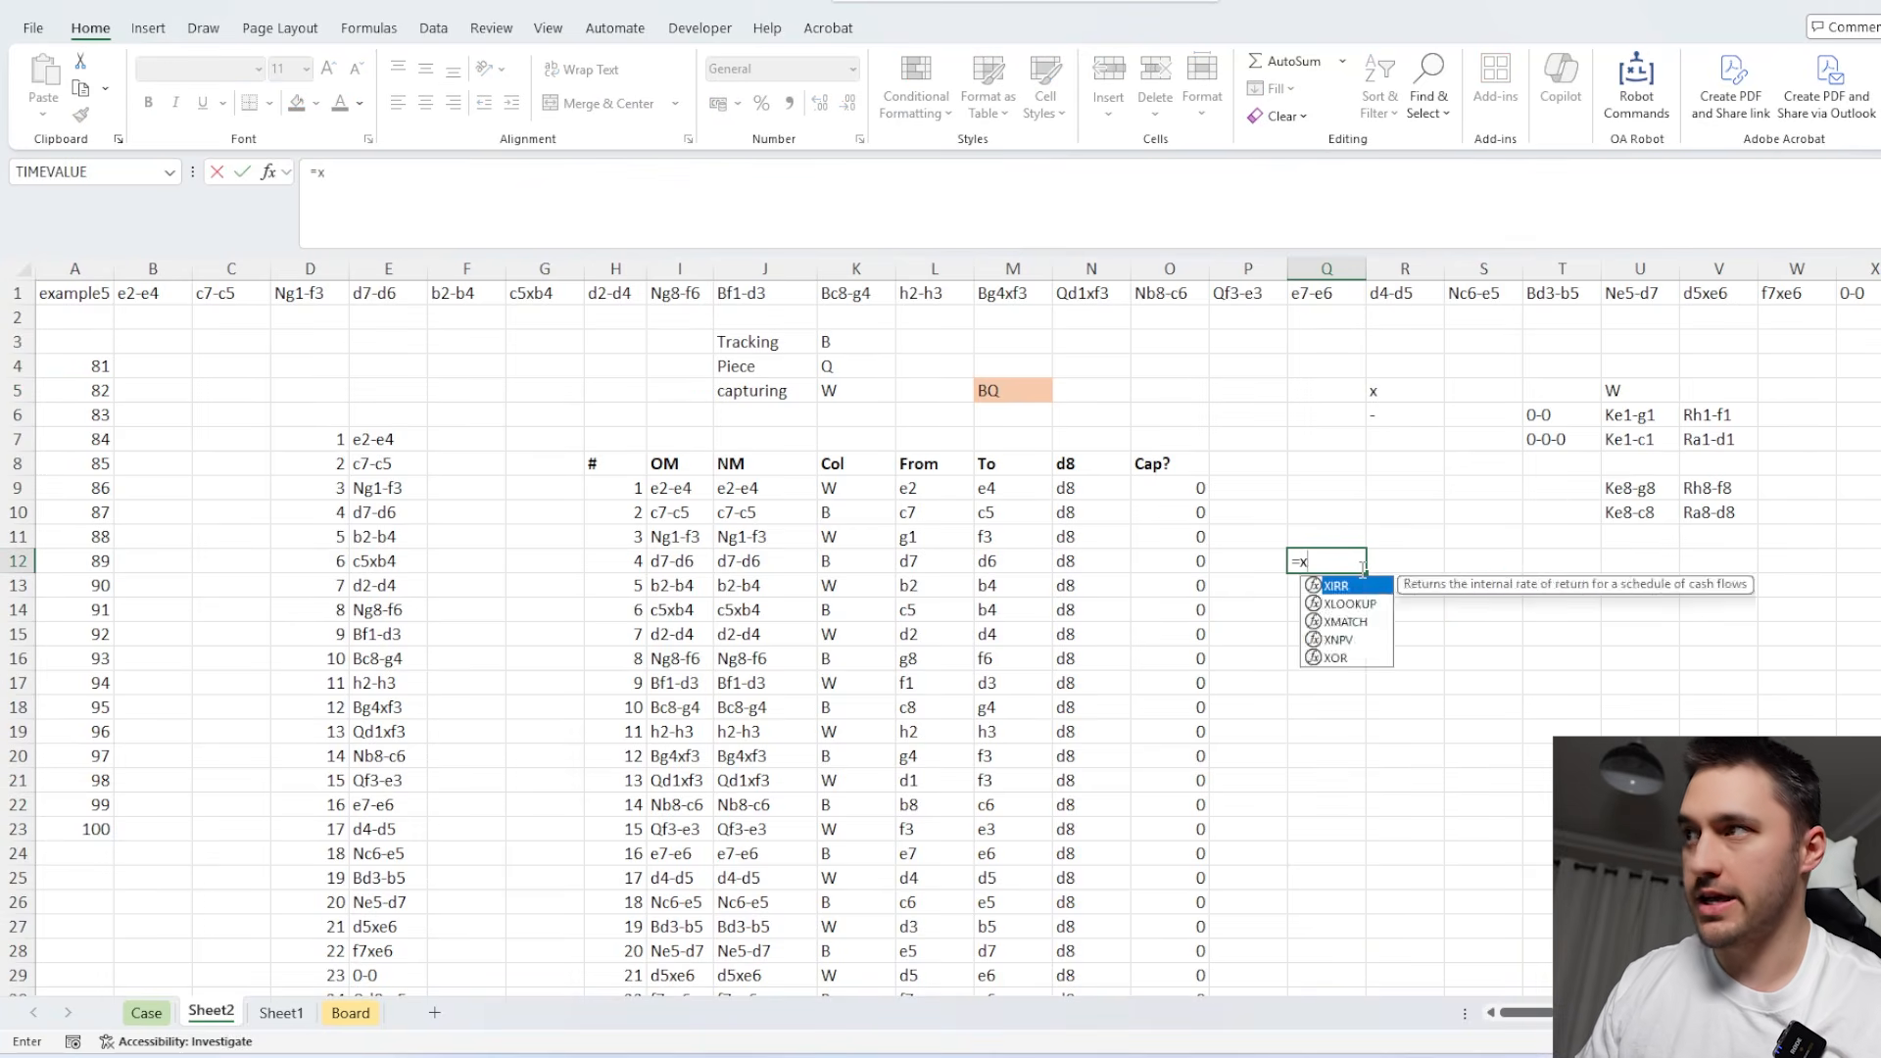
key(Tab)
text(1,)
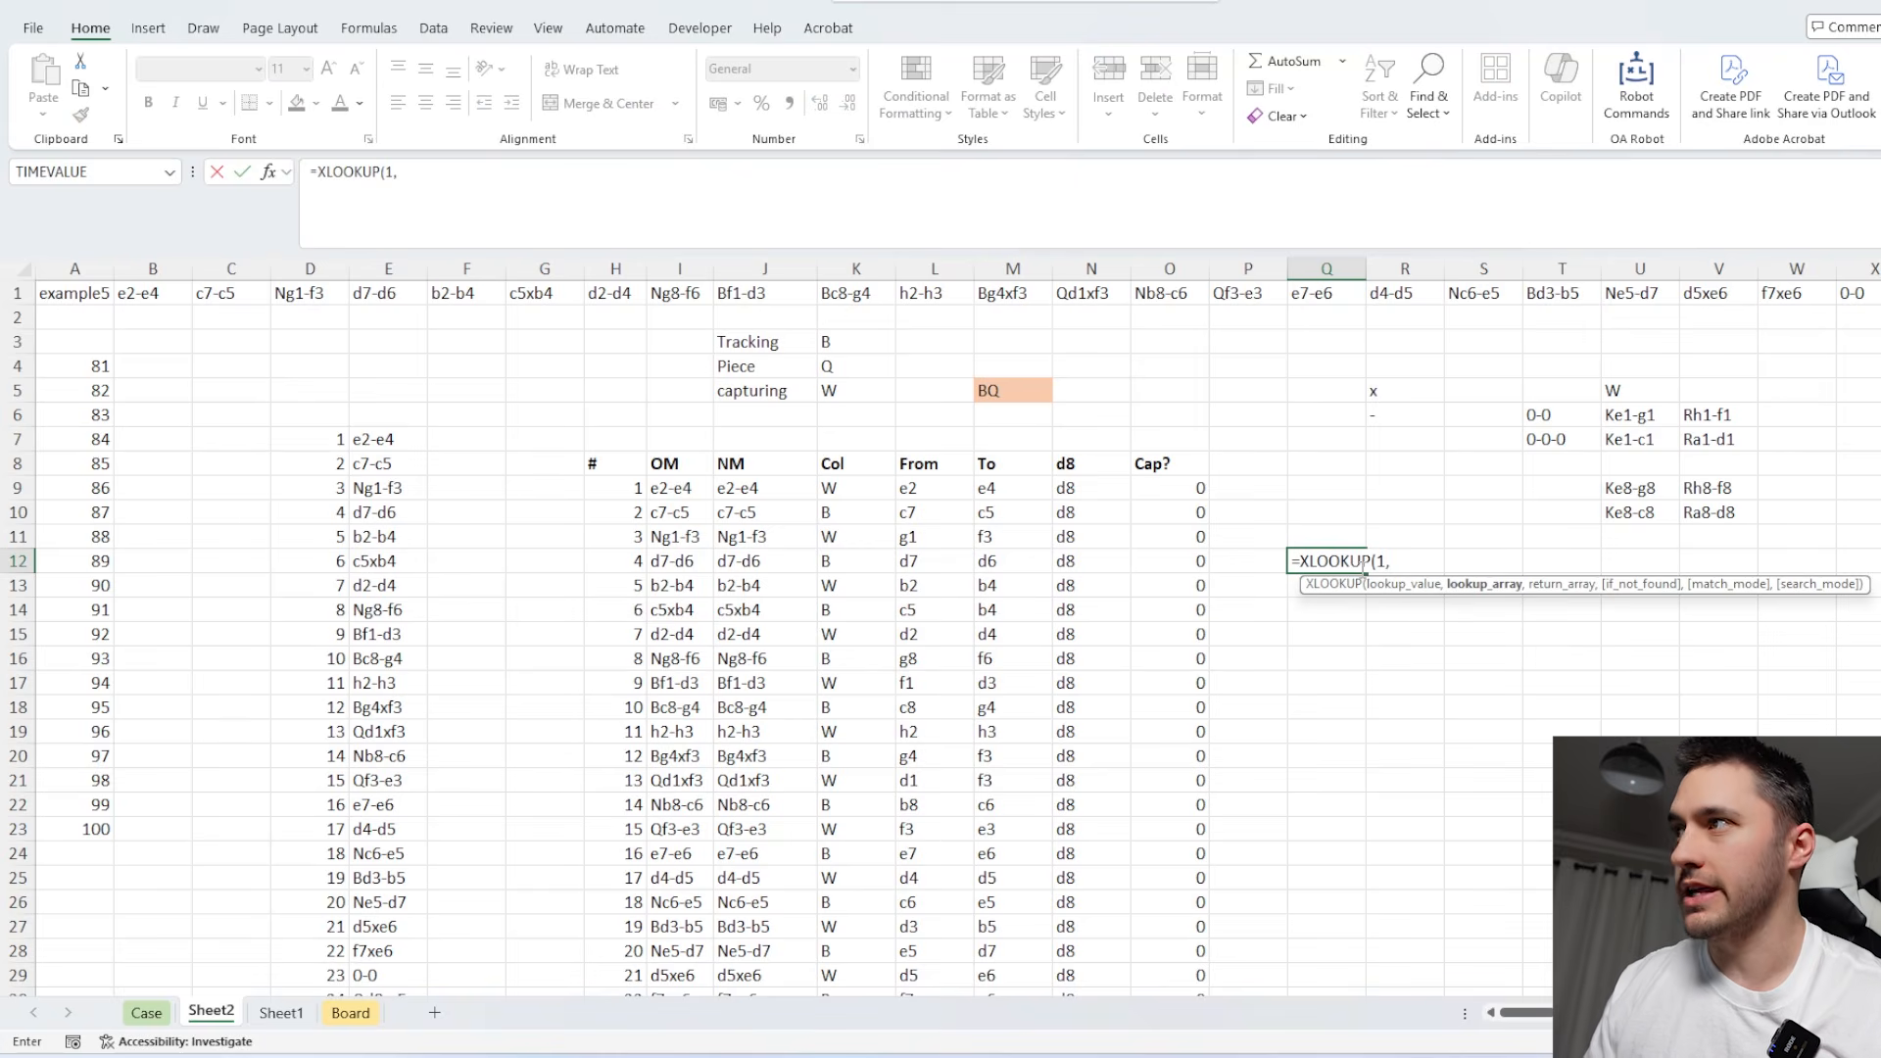
click(1186, 487)
key(ctrl+shift+Down)
text(,)
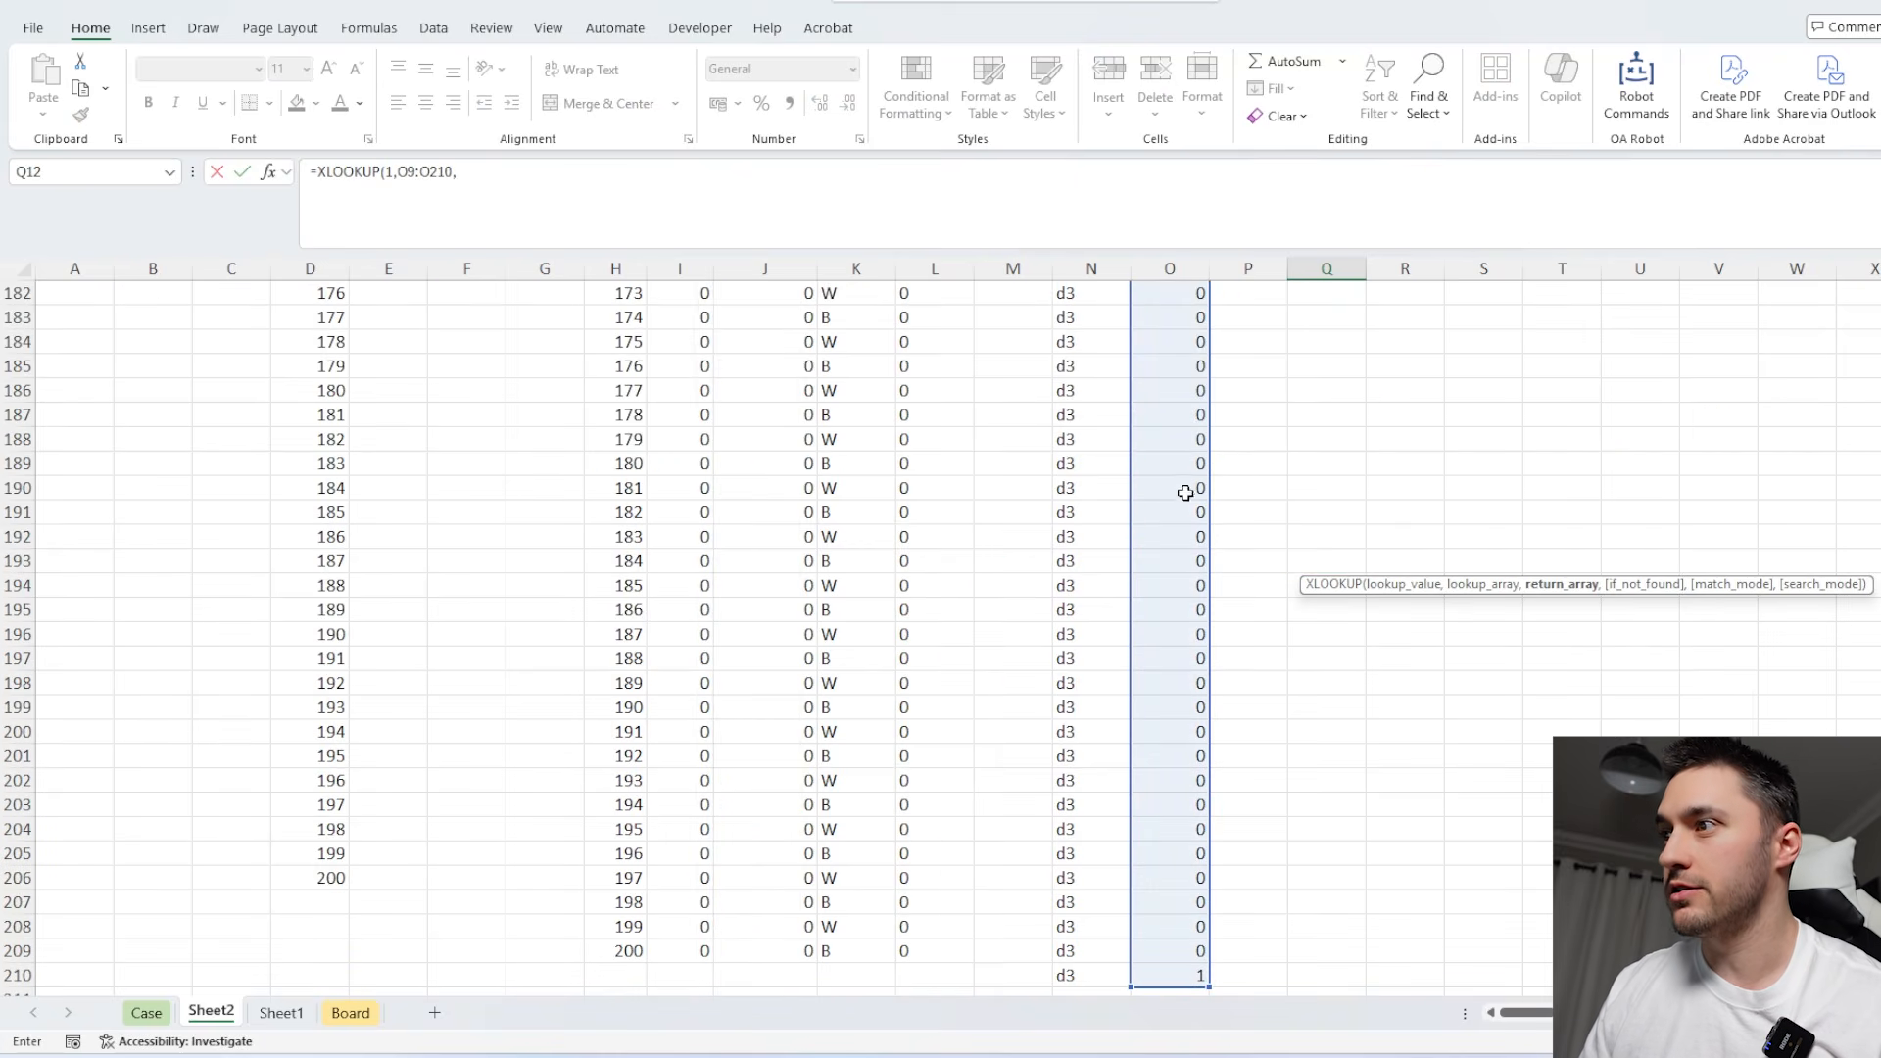
click(1075, 975)
key(ctrl+shift+Up)
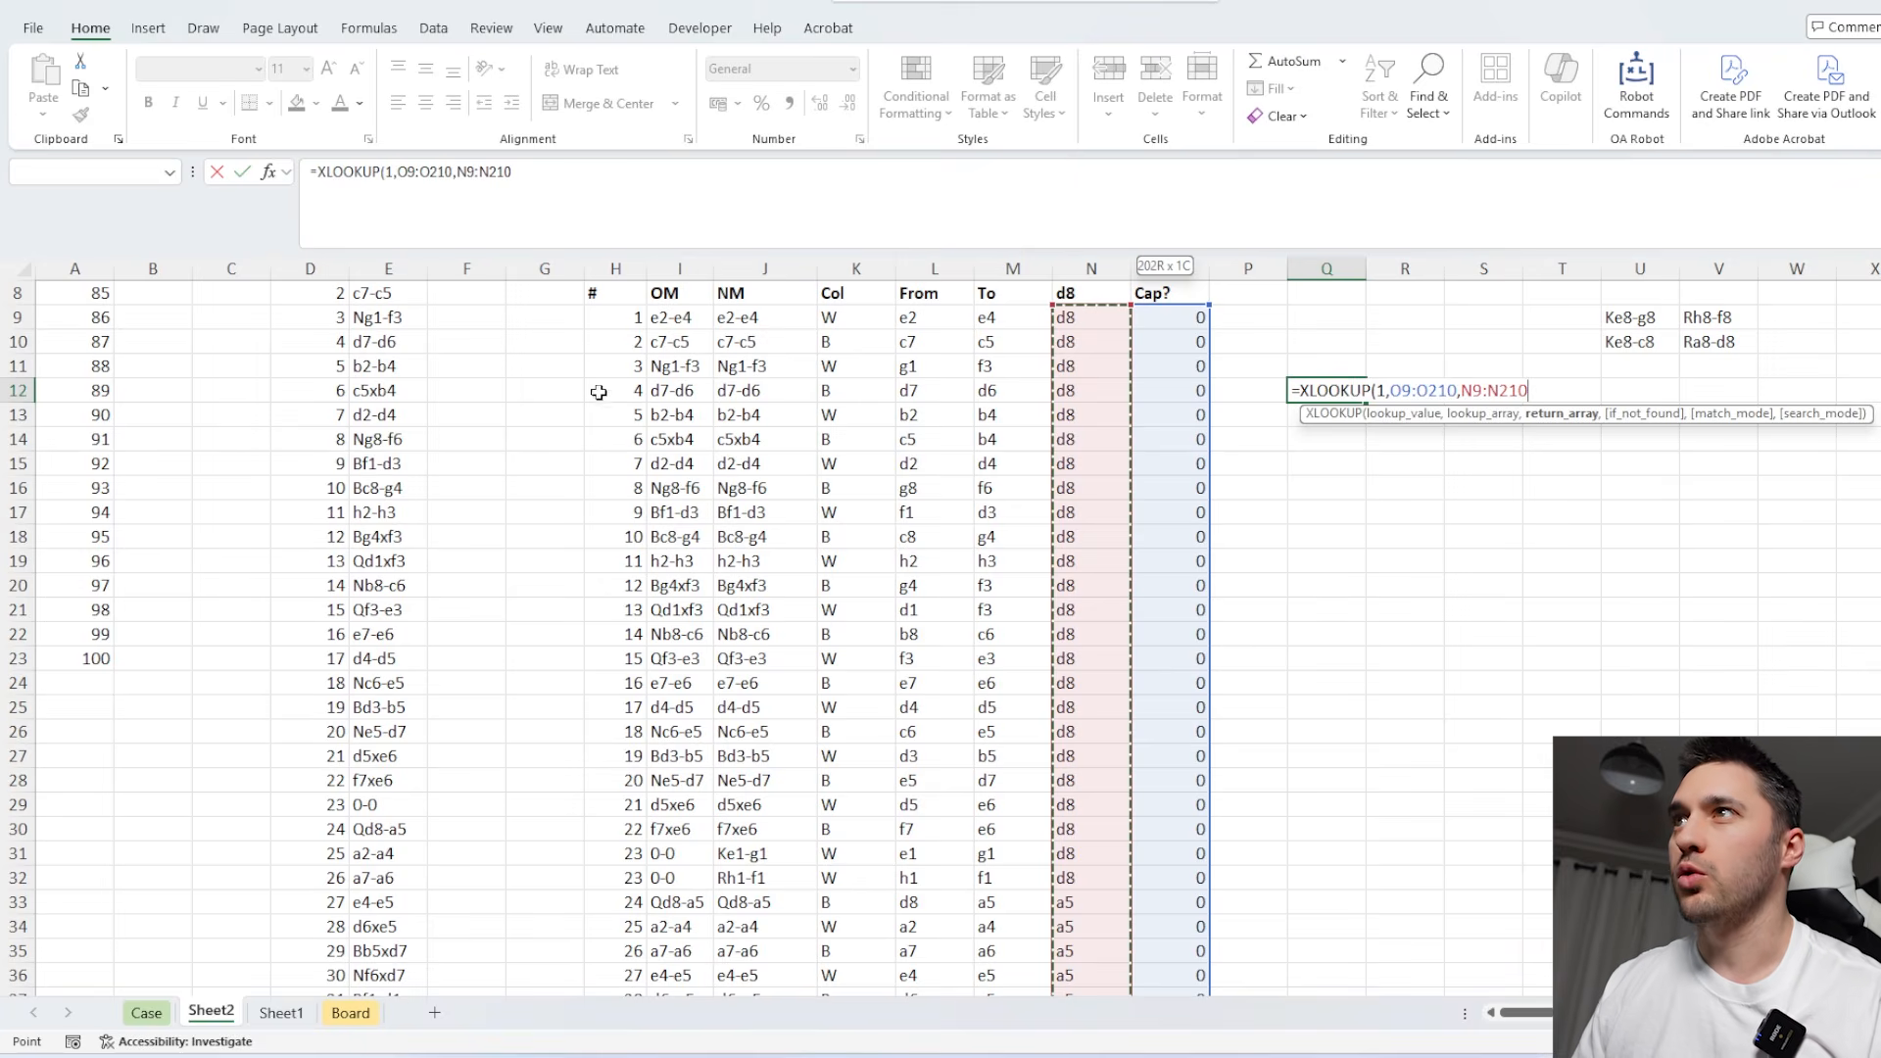
Wrap the XLOOKUP's return range in HSTACK with J9:J210 so Q12 returns both the square and the capturing move.
click(458, 173)
text(HSTACK(N9:N210)
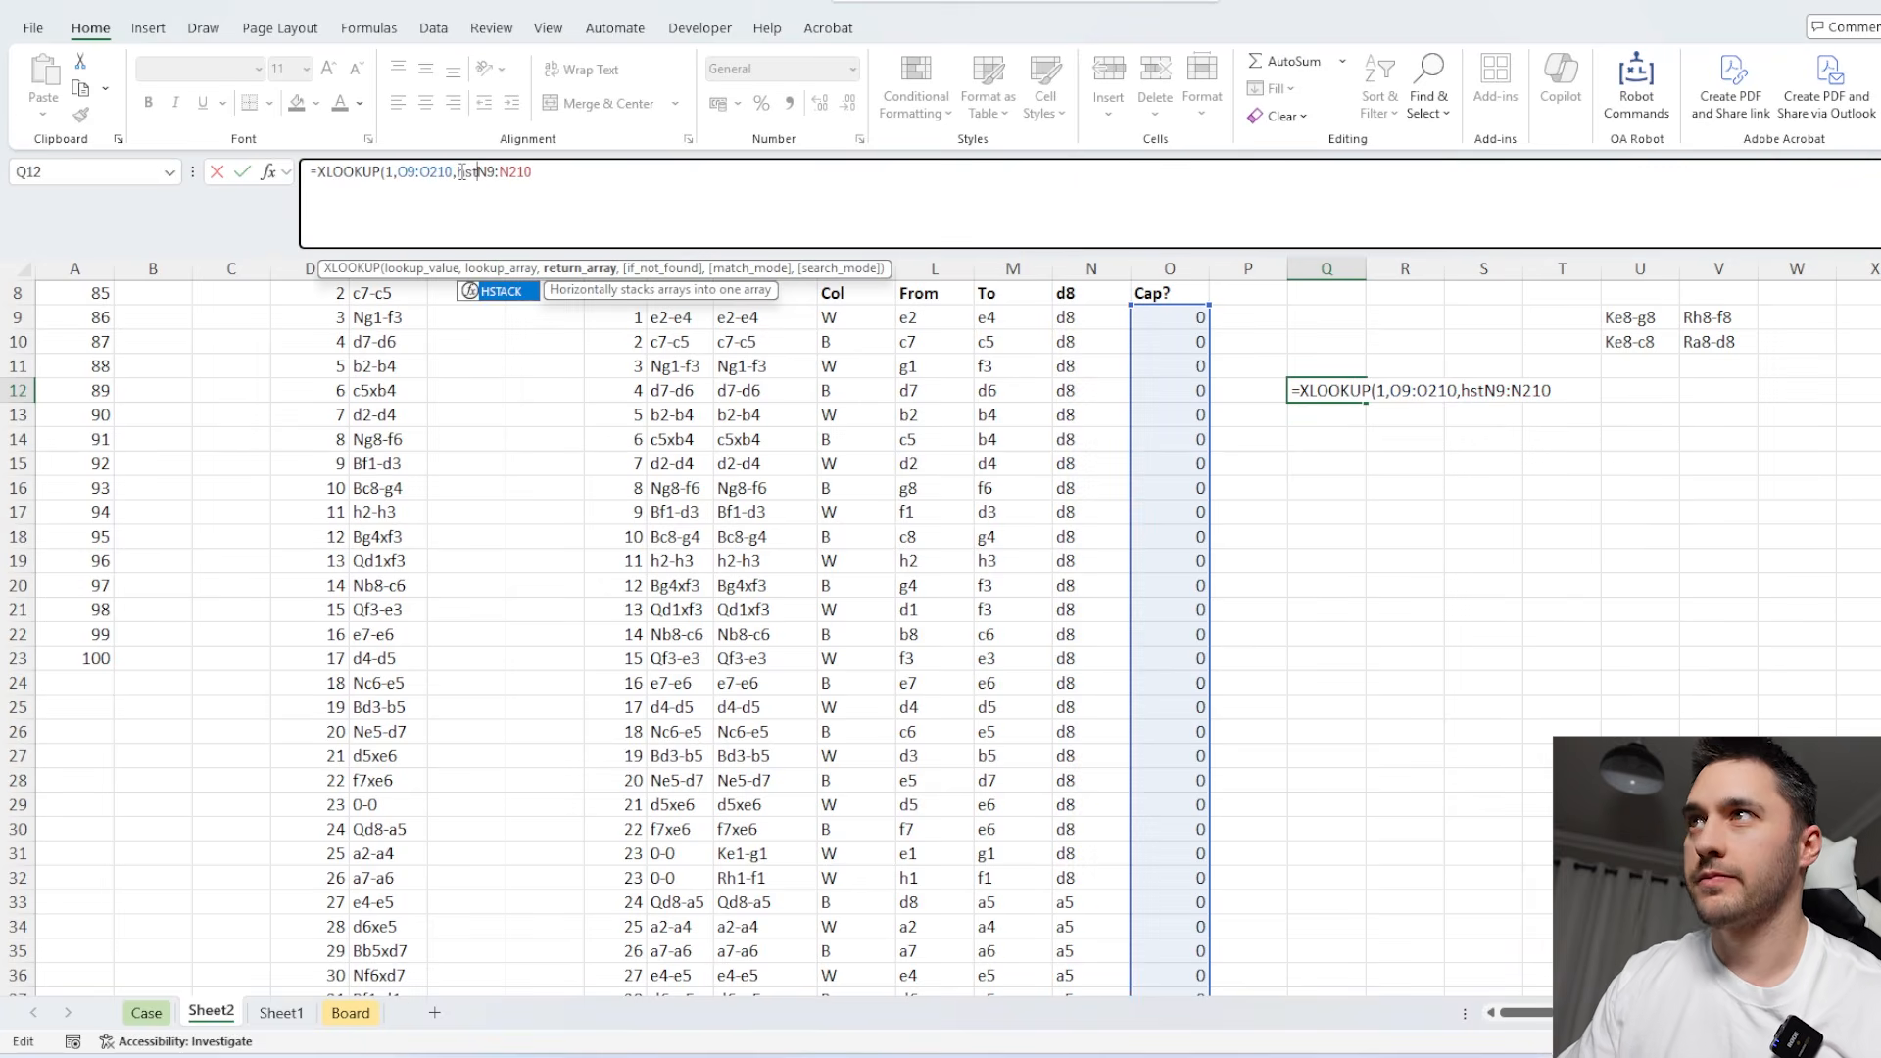
text(,)
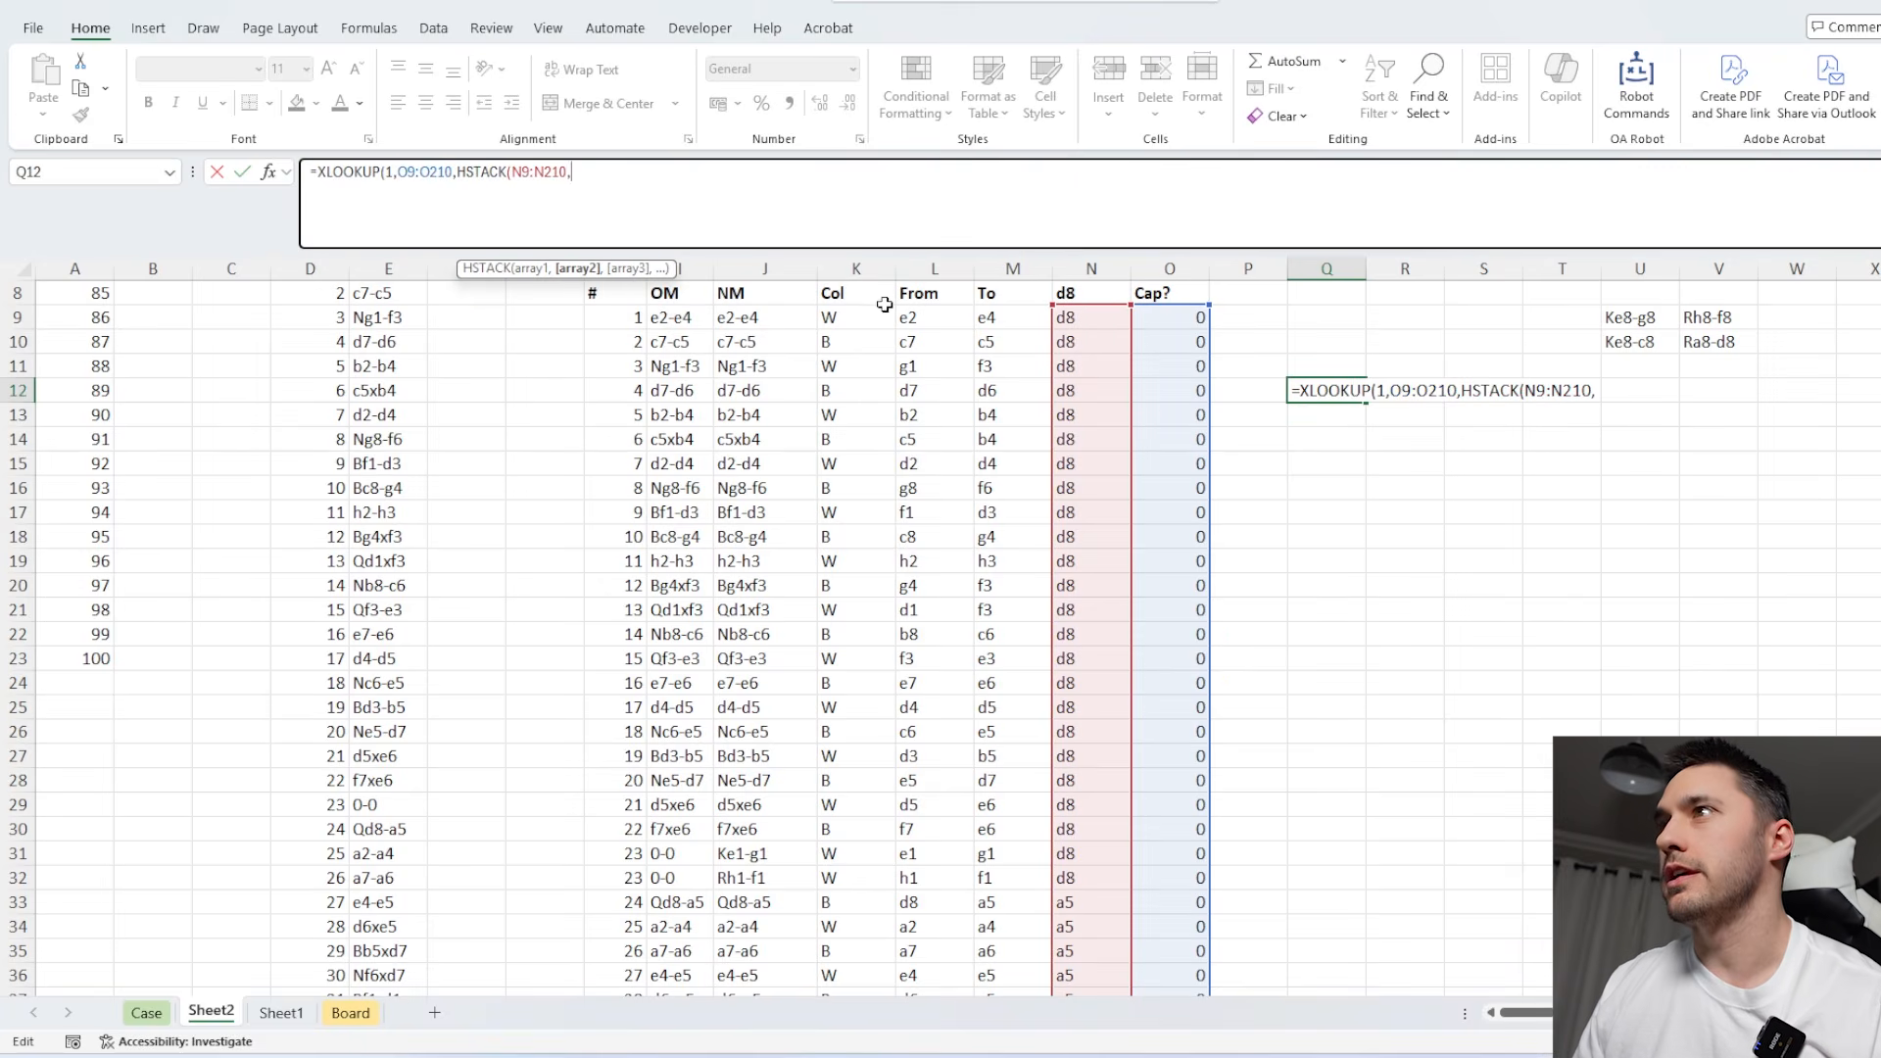
click(759, 319)
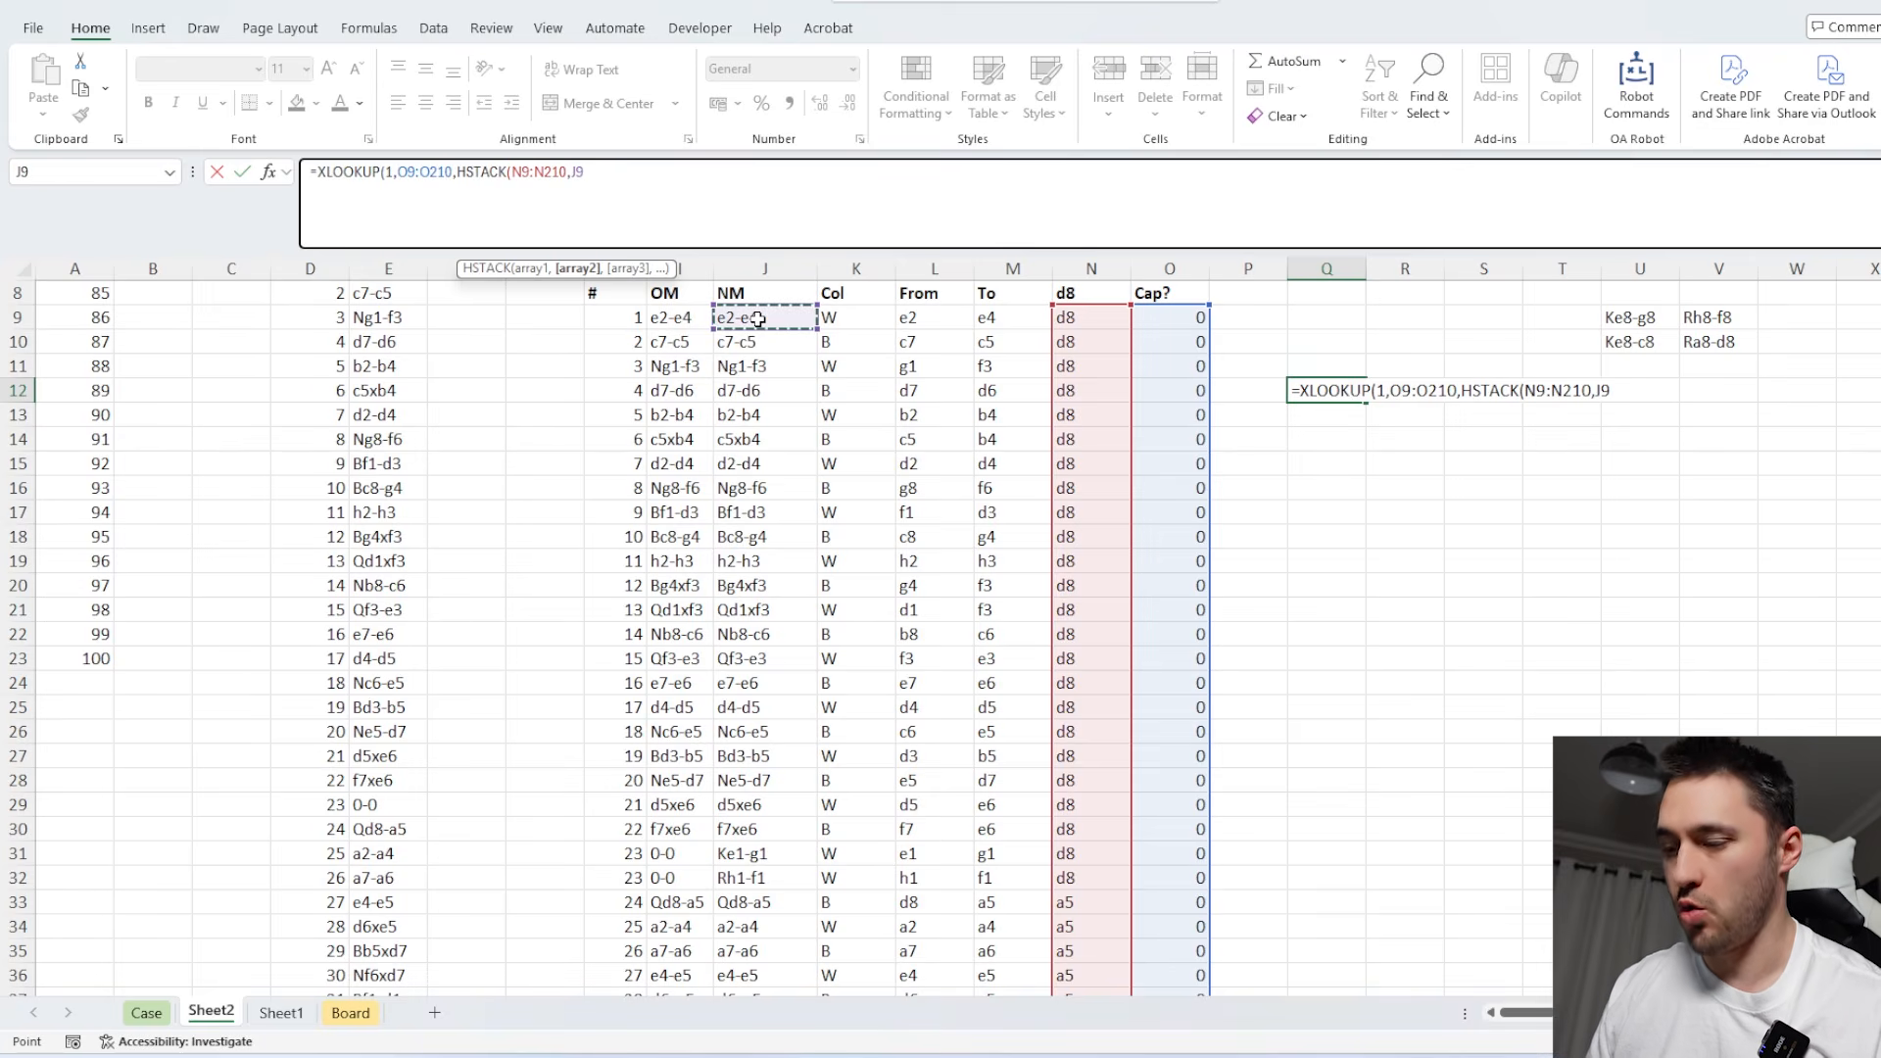
key(ctrl+shift+Down)
key(shift+Down)
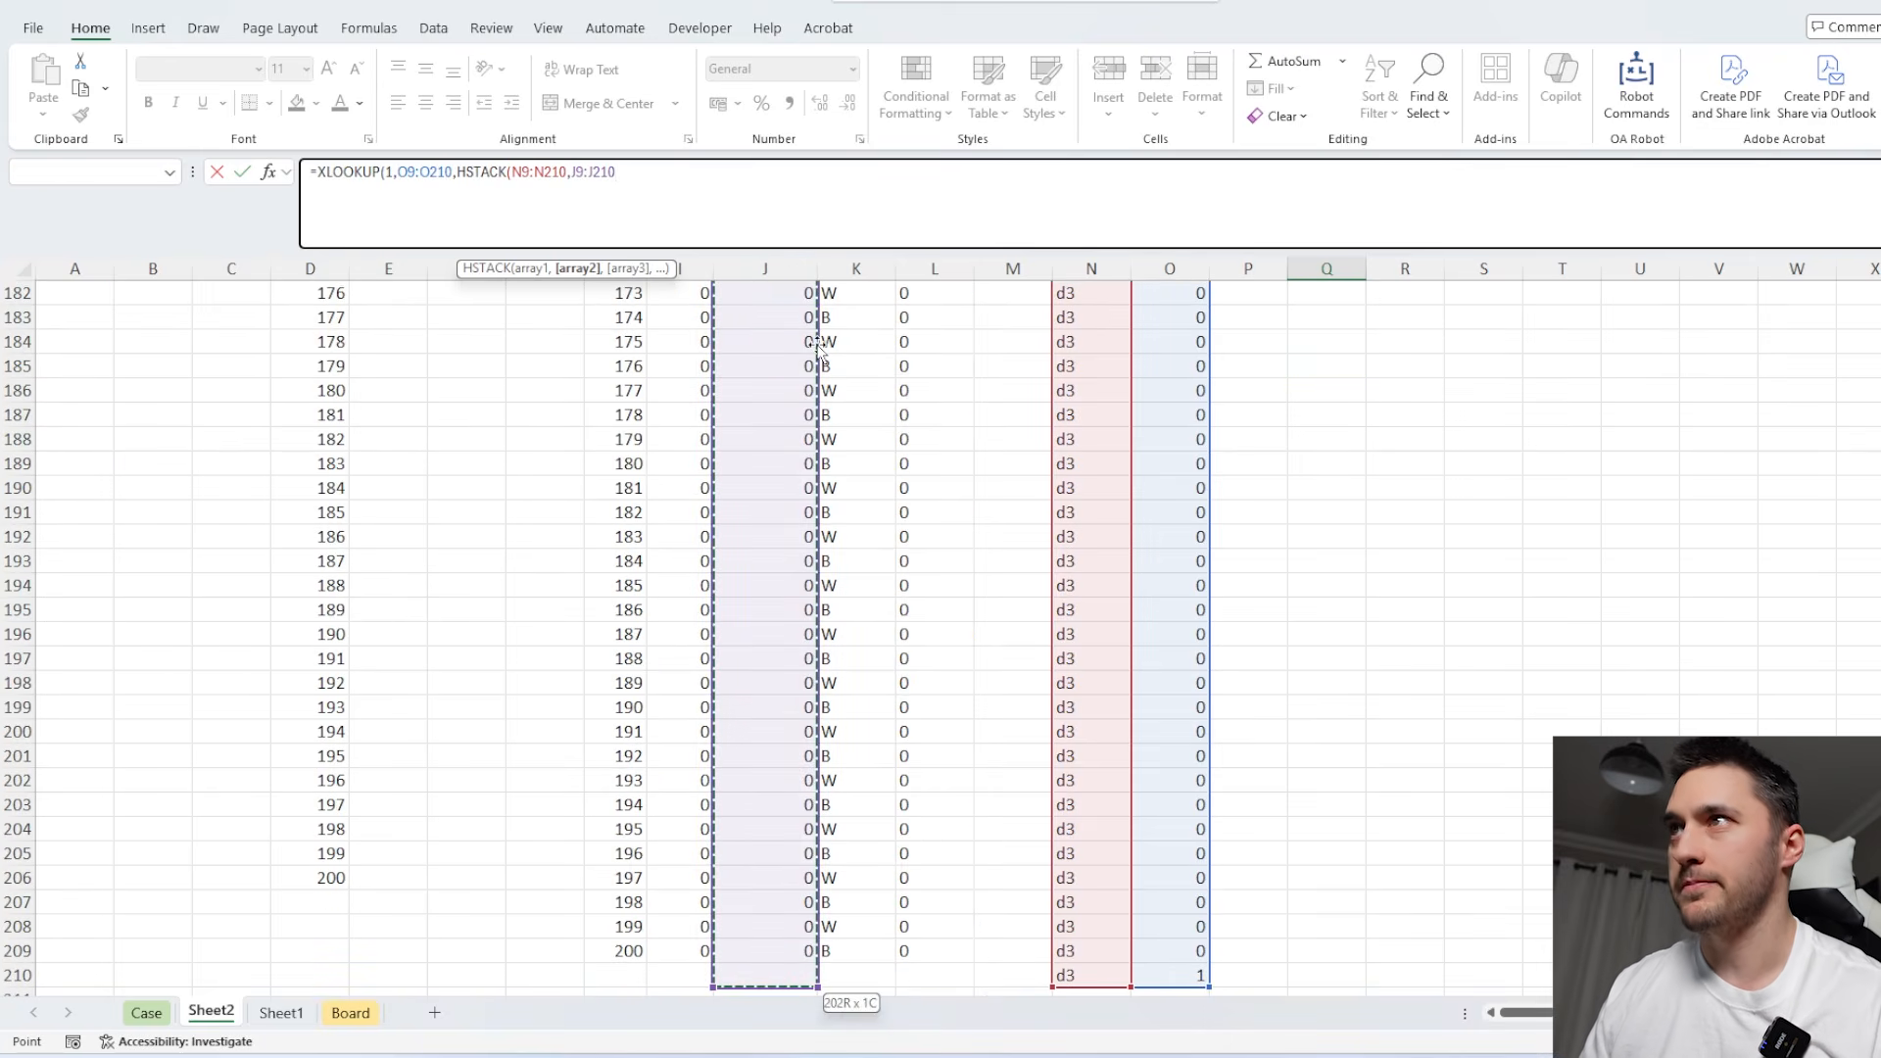
key(ctrl+Return)
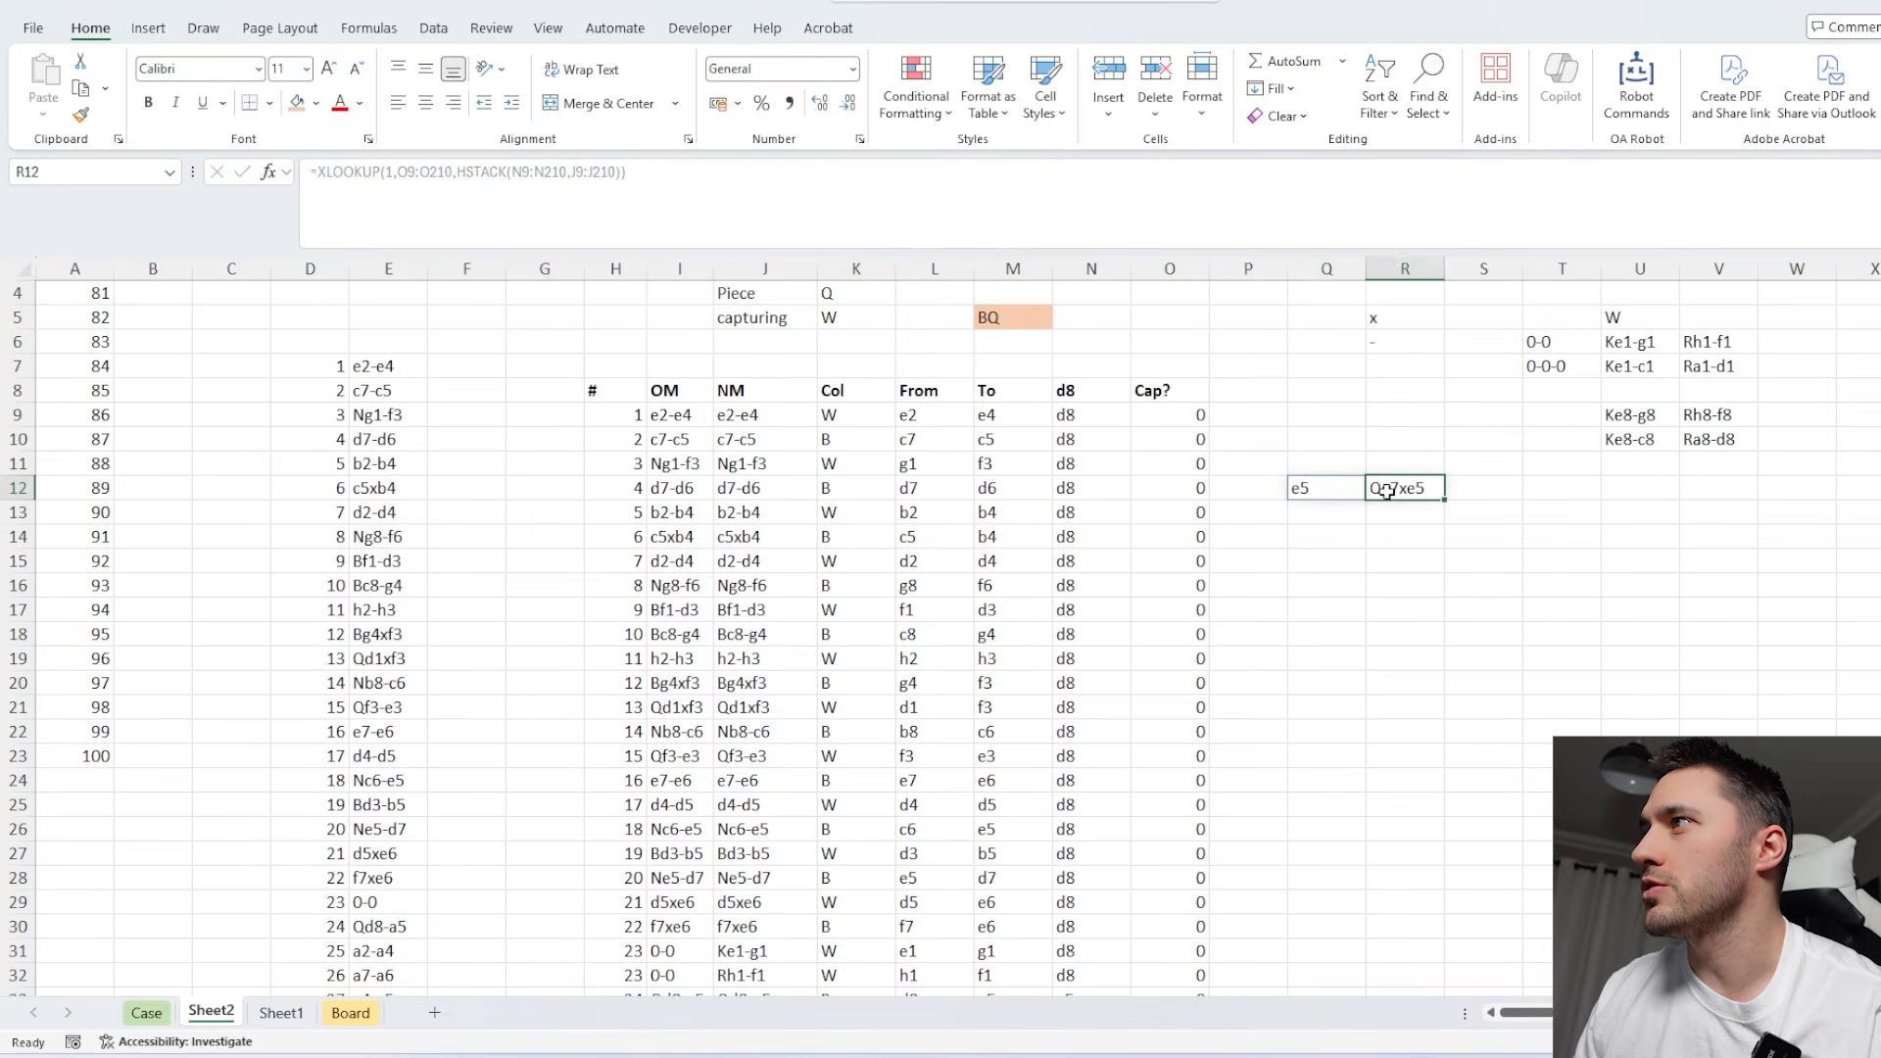
Extract the capturing piece from the move in R12 by entering the custom Piece function in S12.
click(1467, 488)
text(=pi)
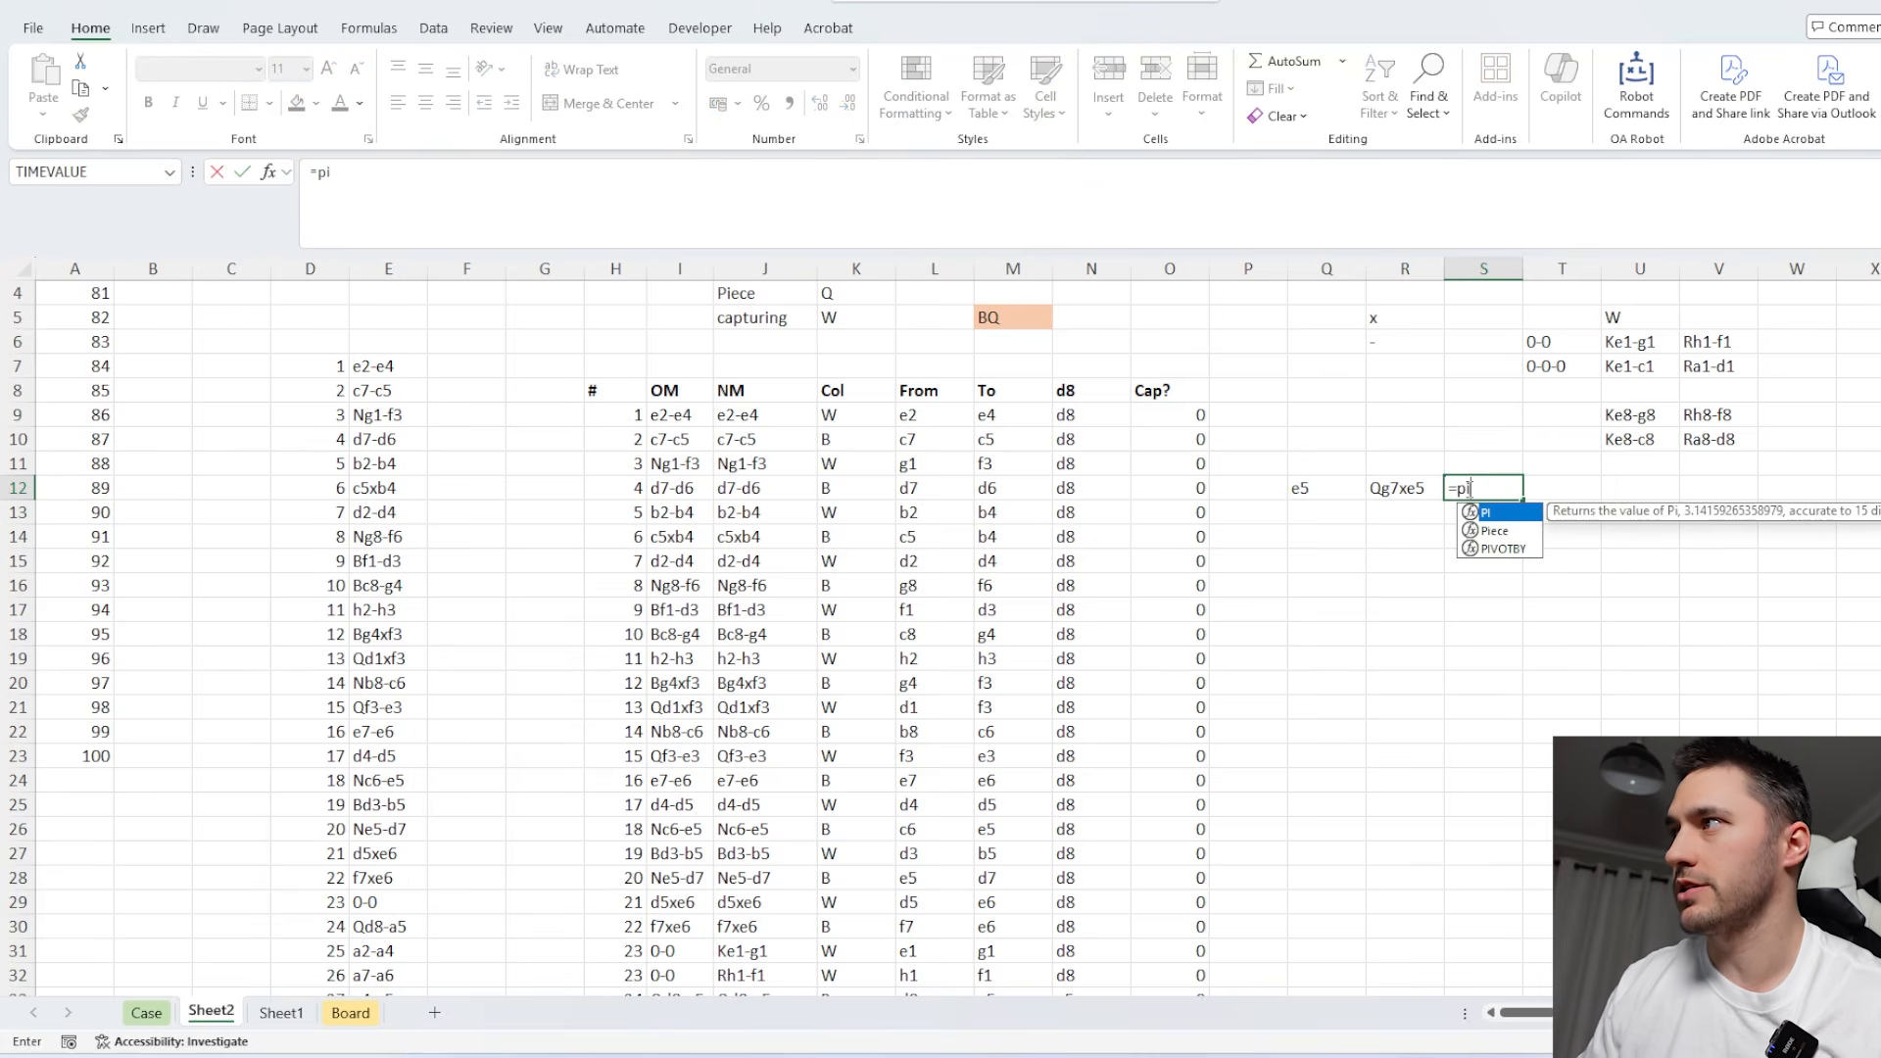
key(Tab)
key(Left)
key(Return)
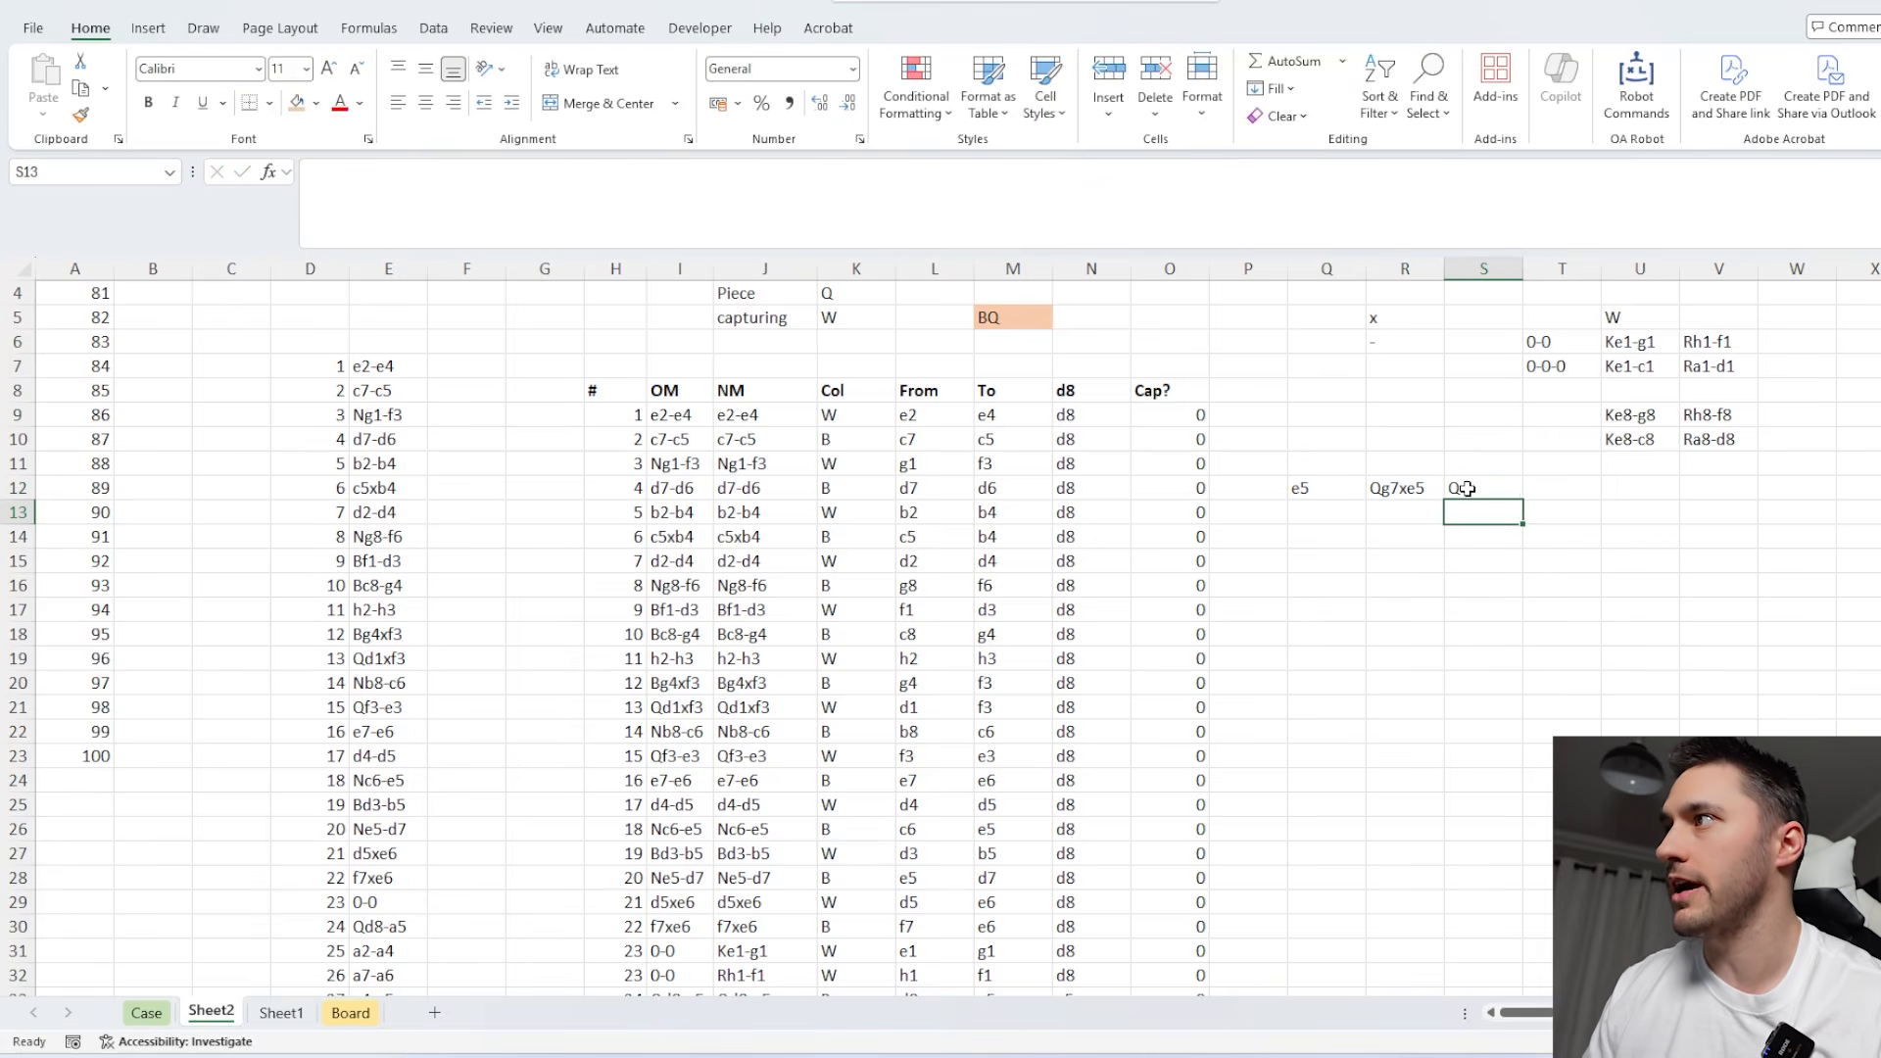
Start an IF formula in B3 on Sheet2 that returns "X" when SUM(O9:O209) equals 0.
click(1510, 494)
click(1325, 490)
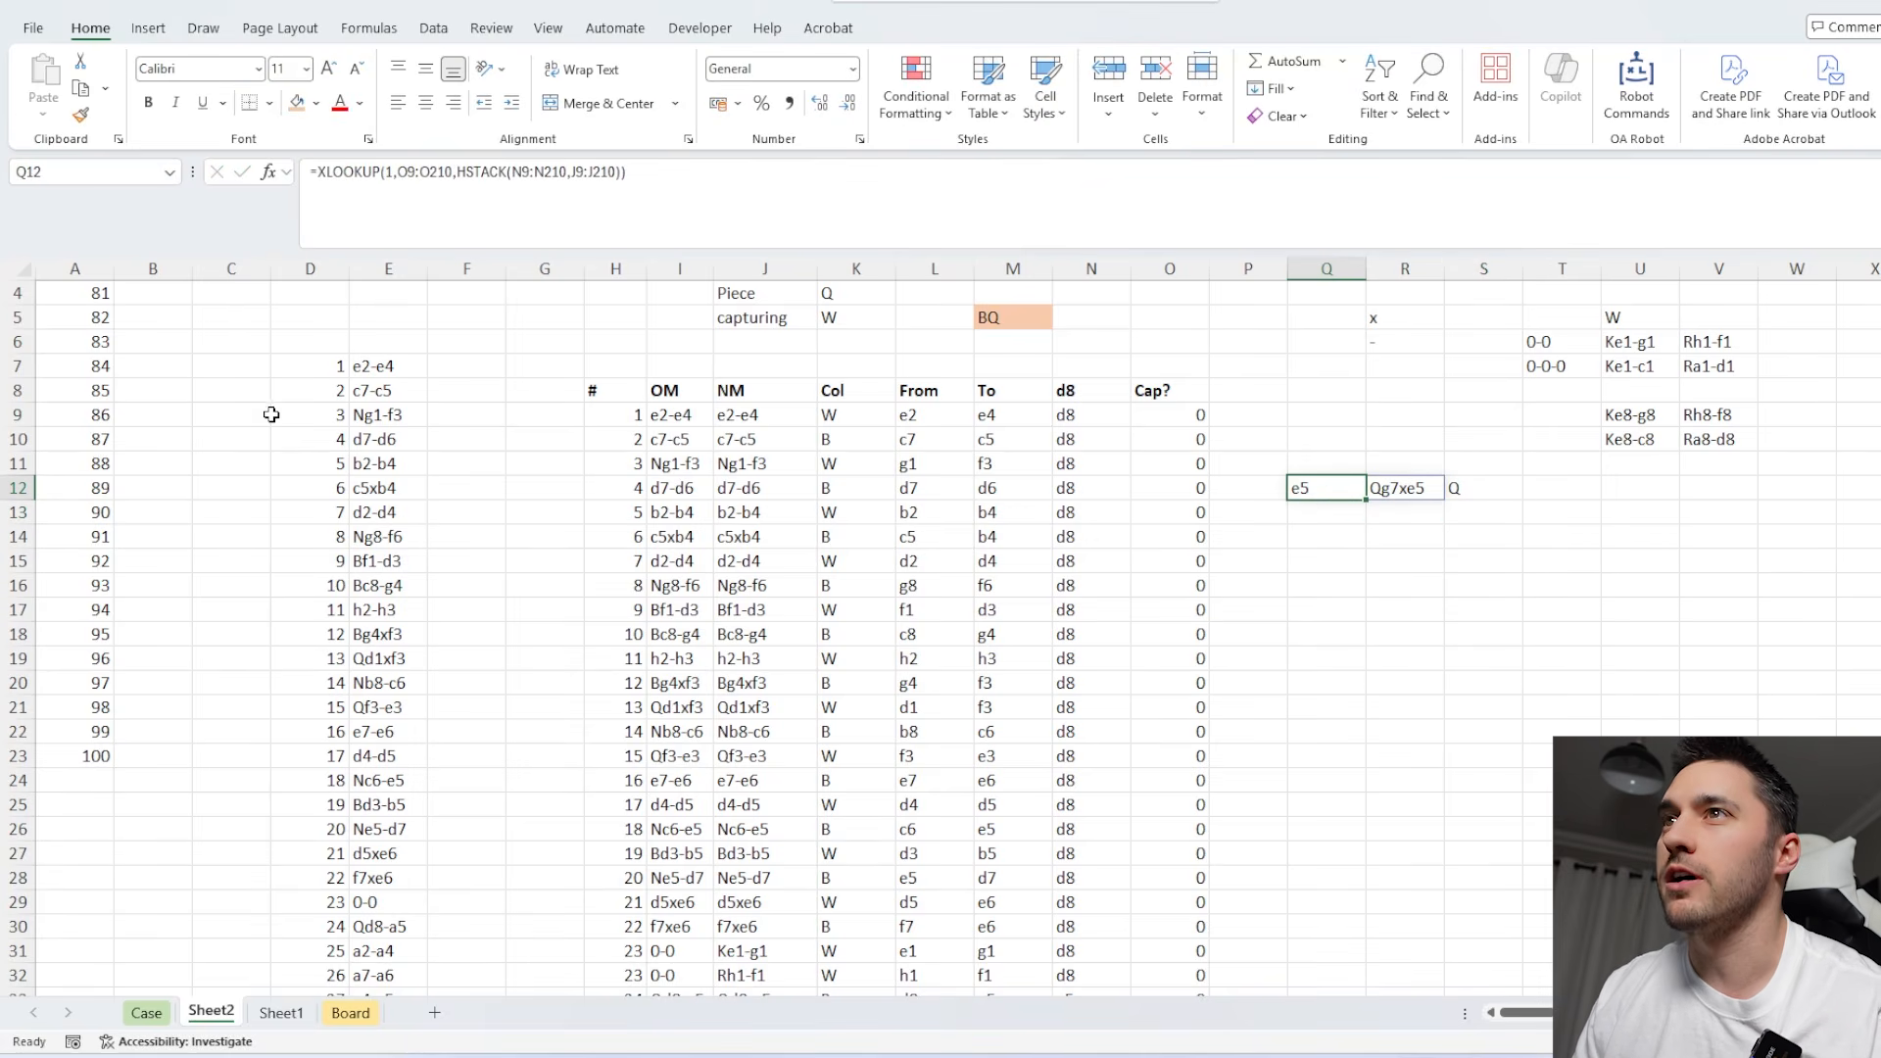
scroll(169, 385, up, 1)
click(156, 348)
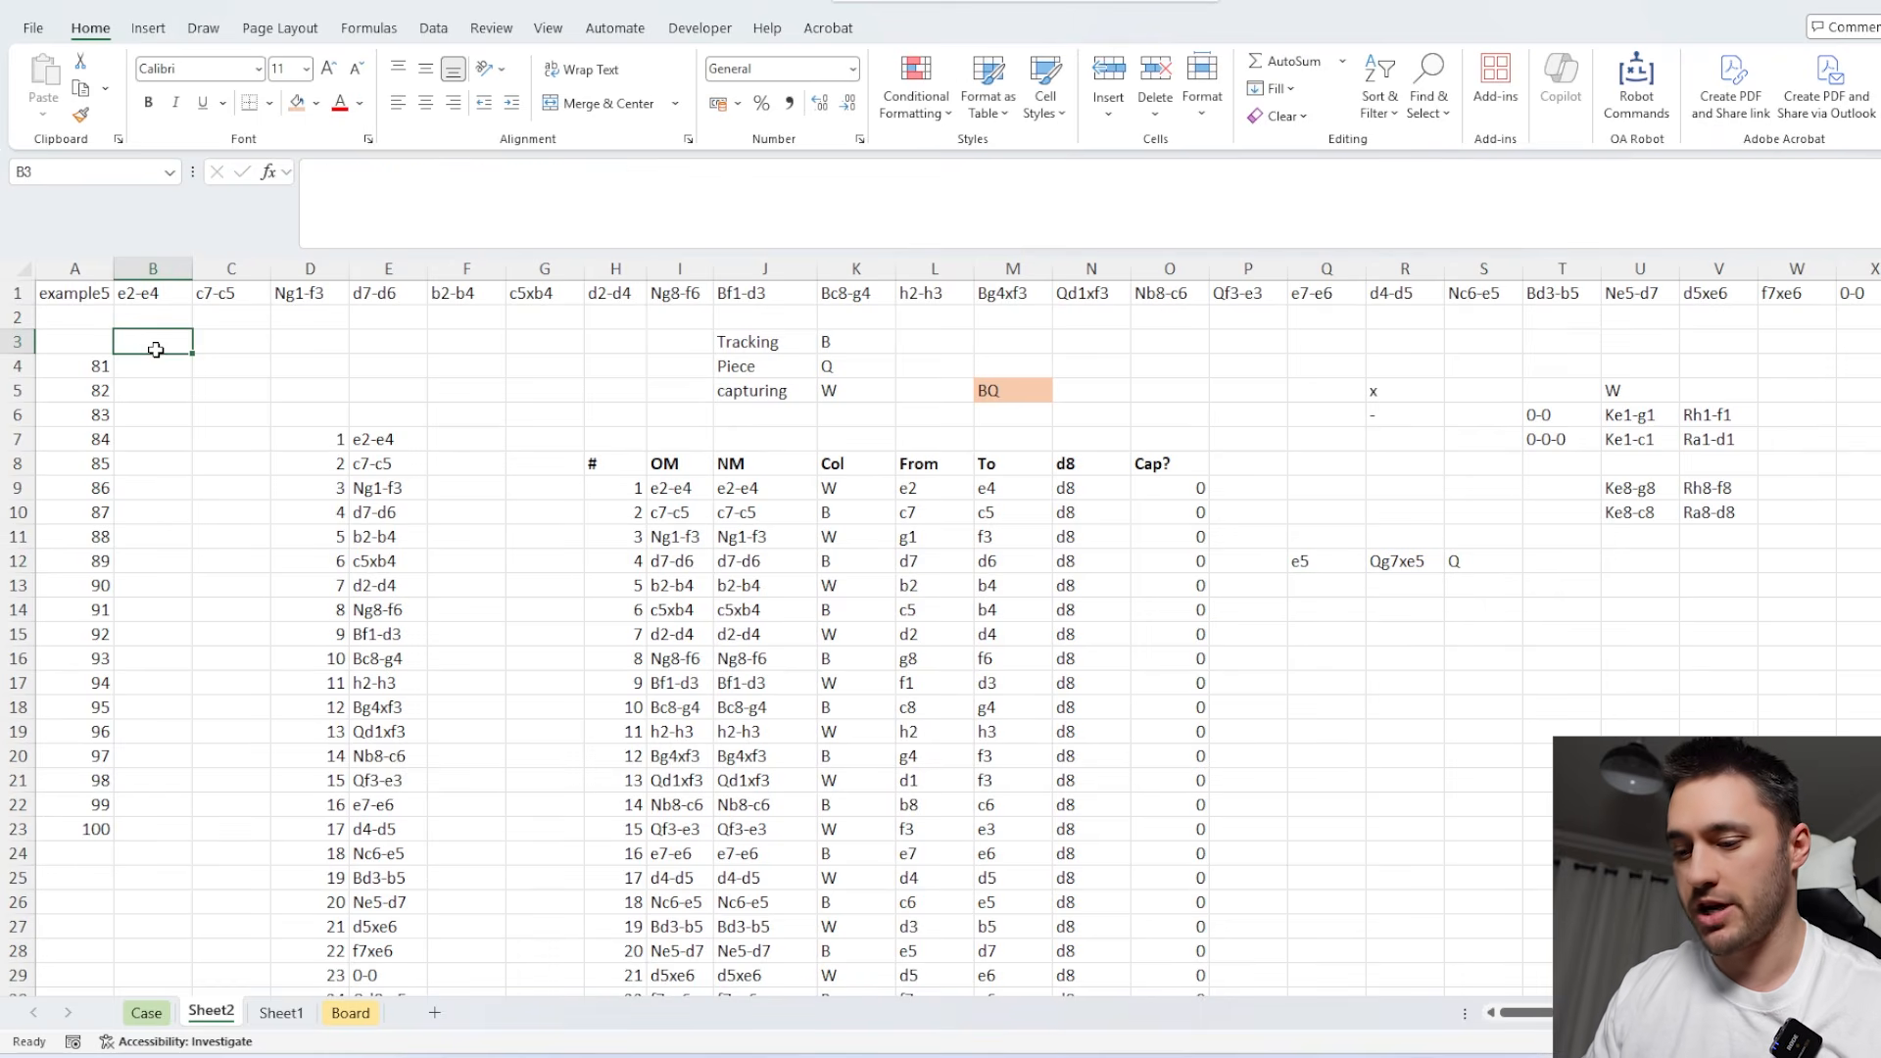
text(=IF(SUM()
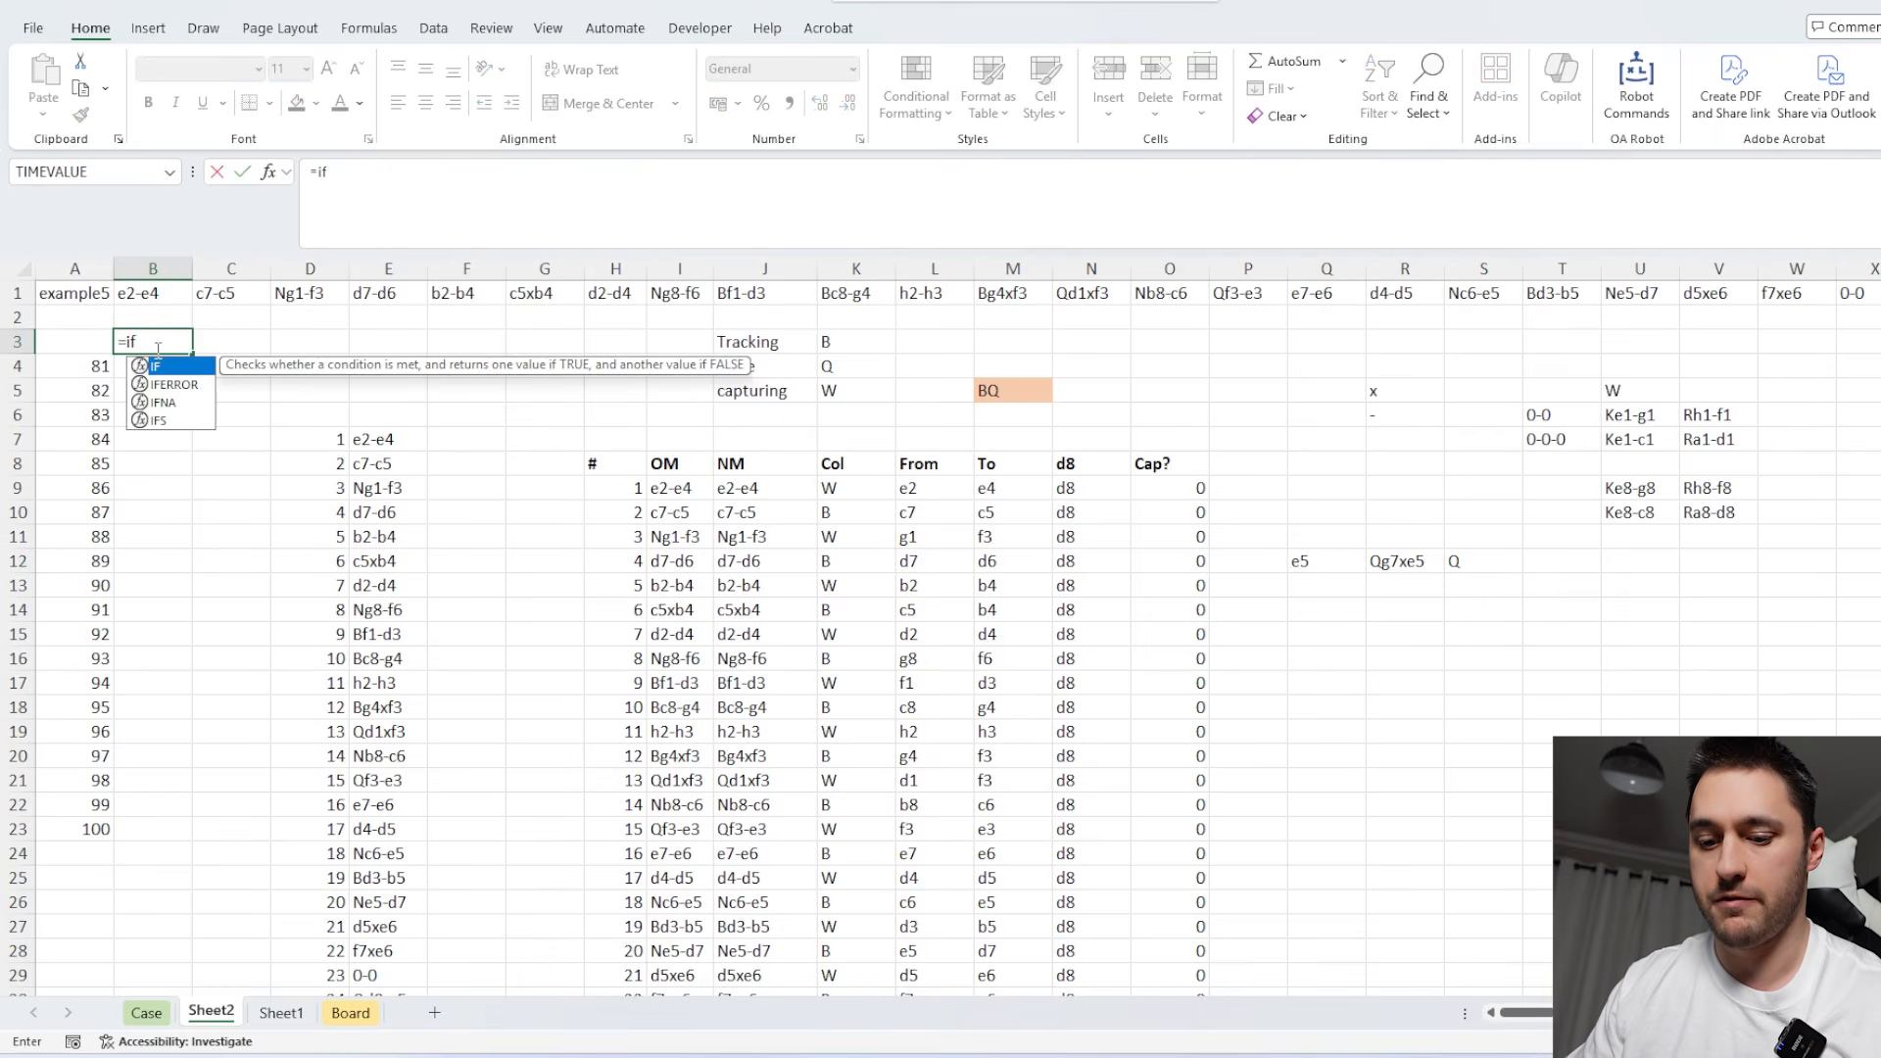
click(1166, 487)
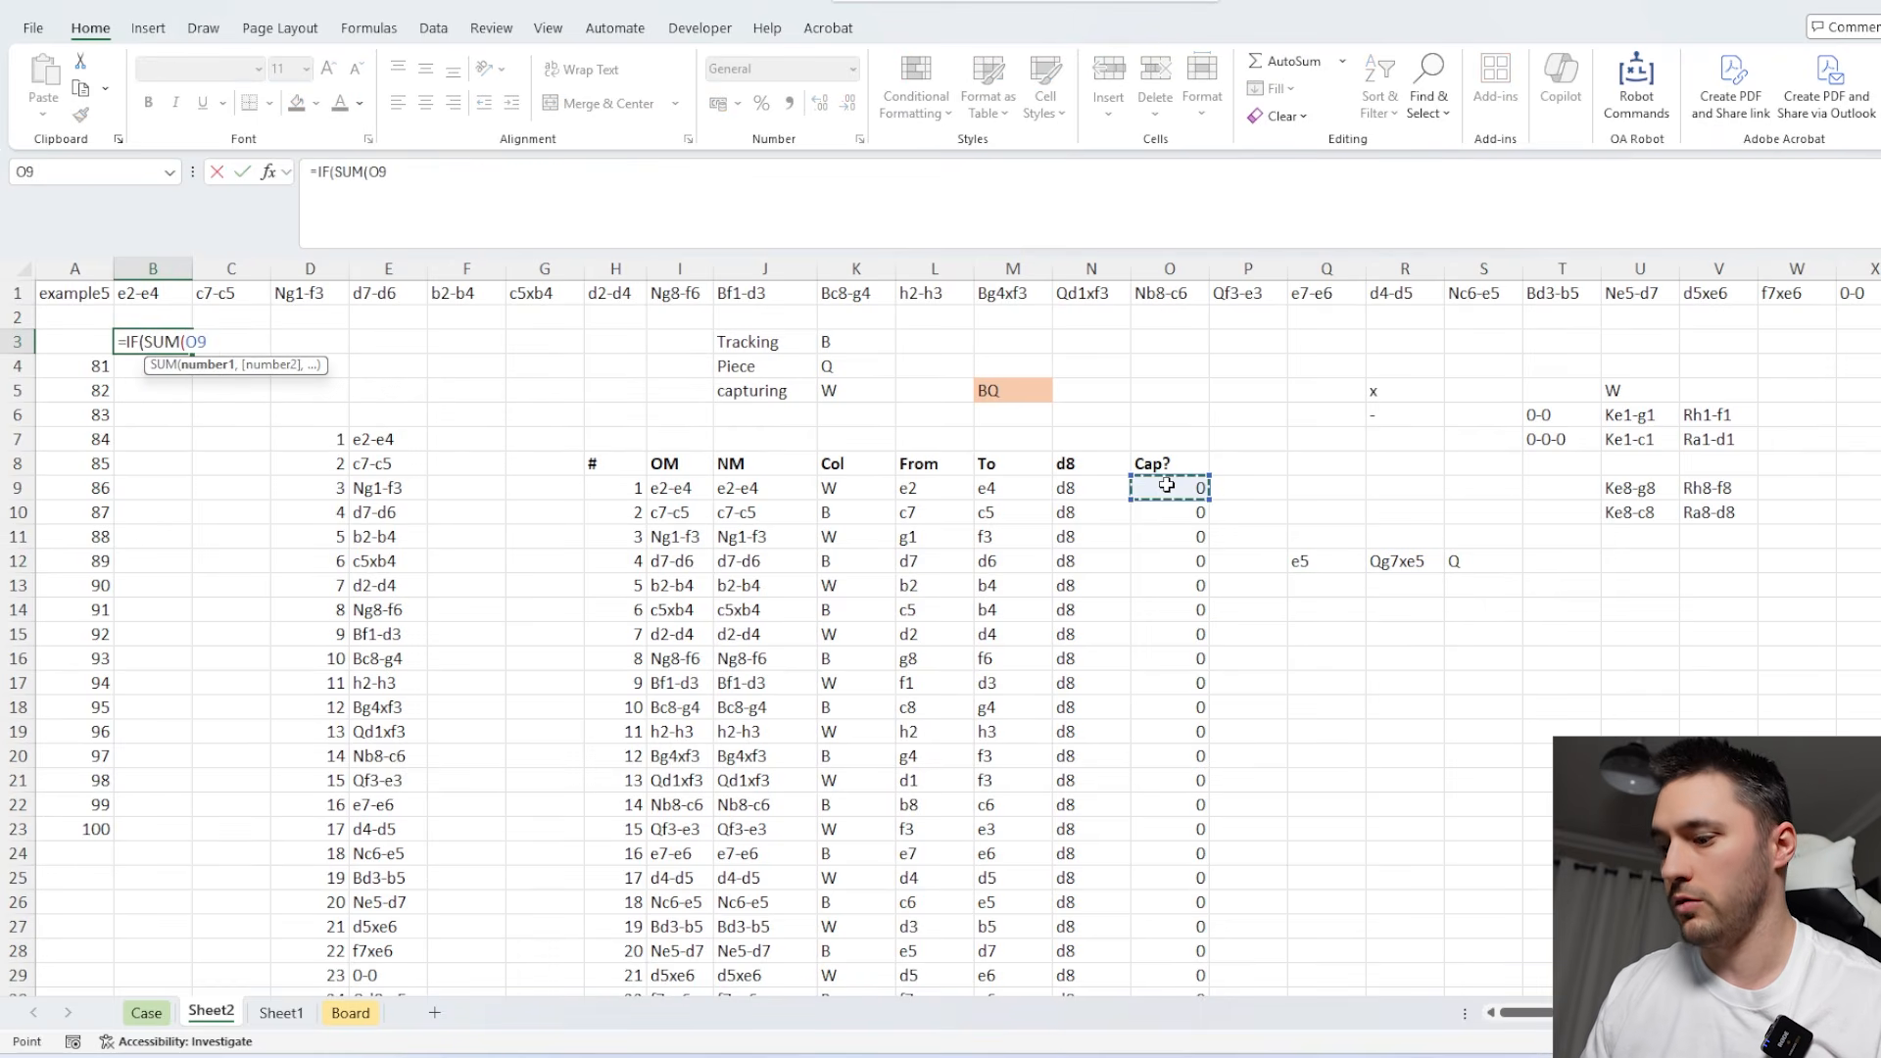
key(ctrl+shift+Down)
key(shift+Up)
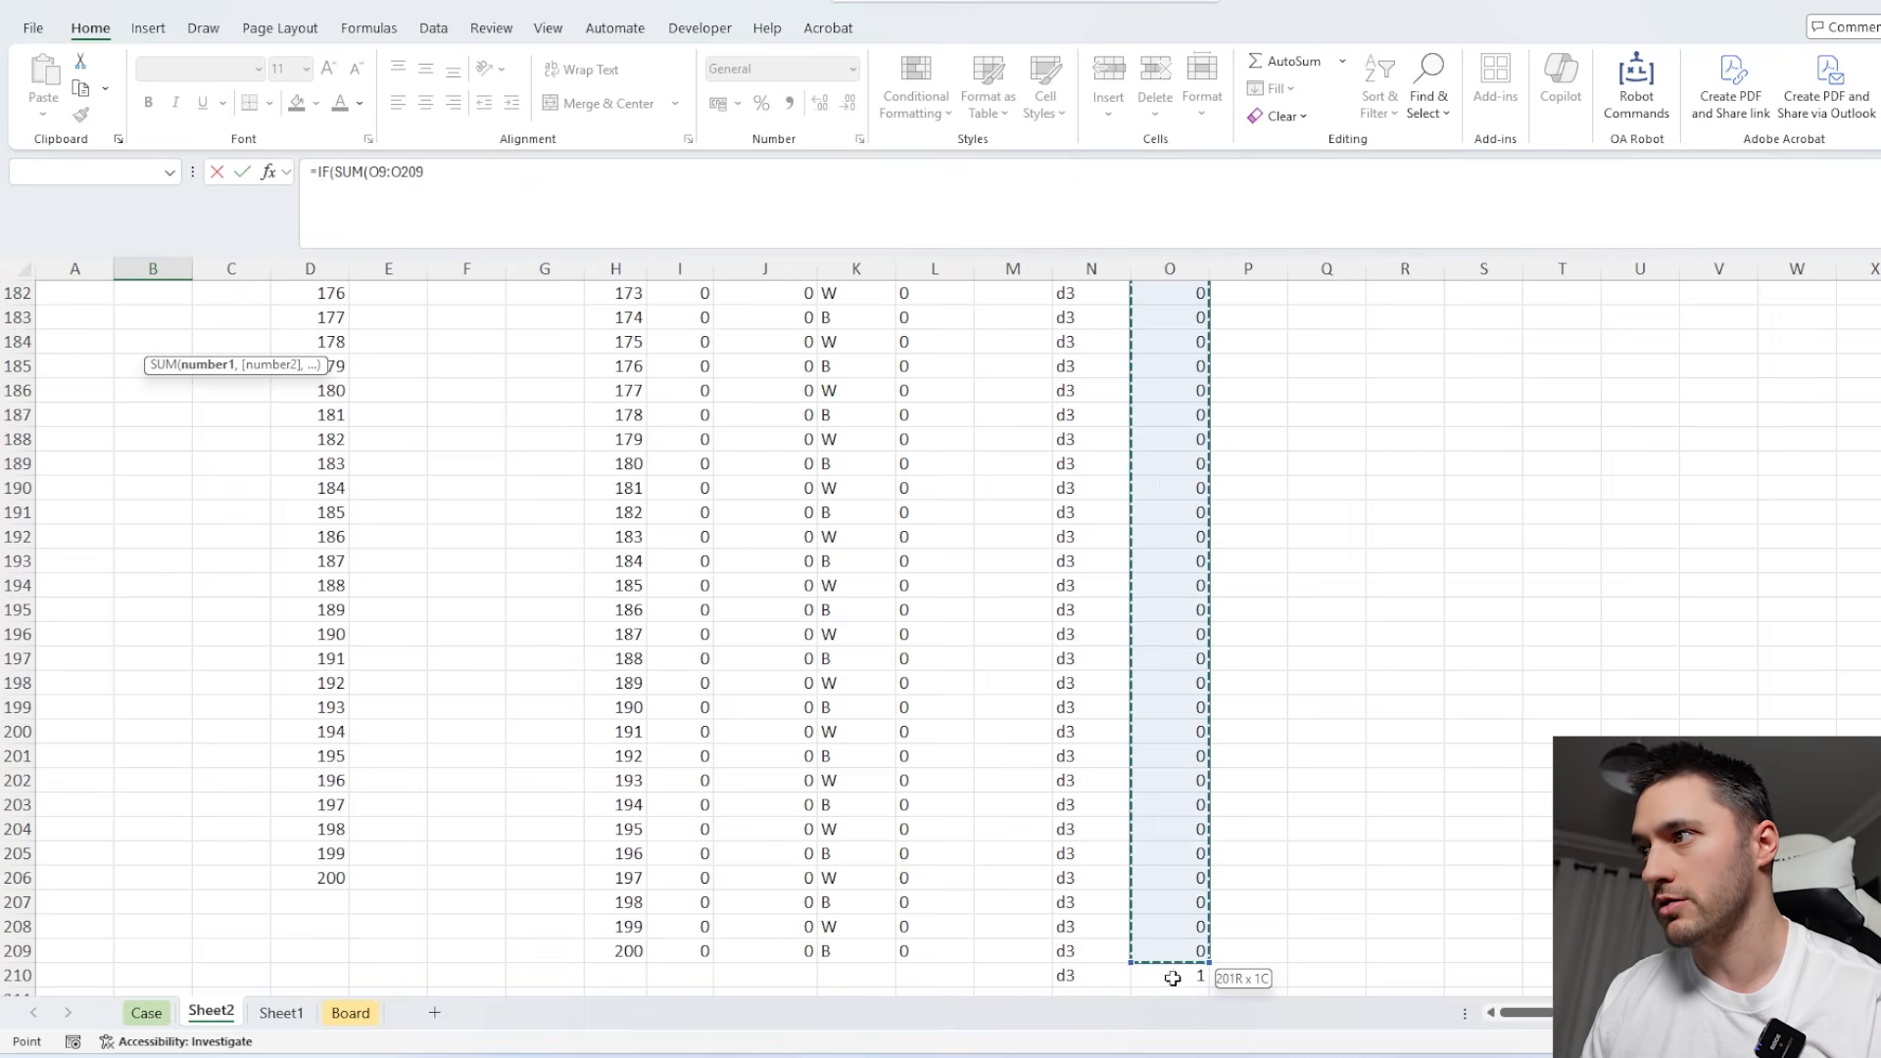
text())
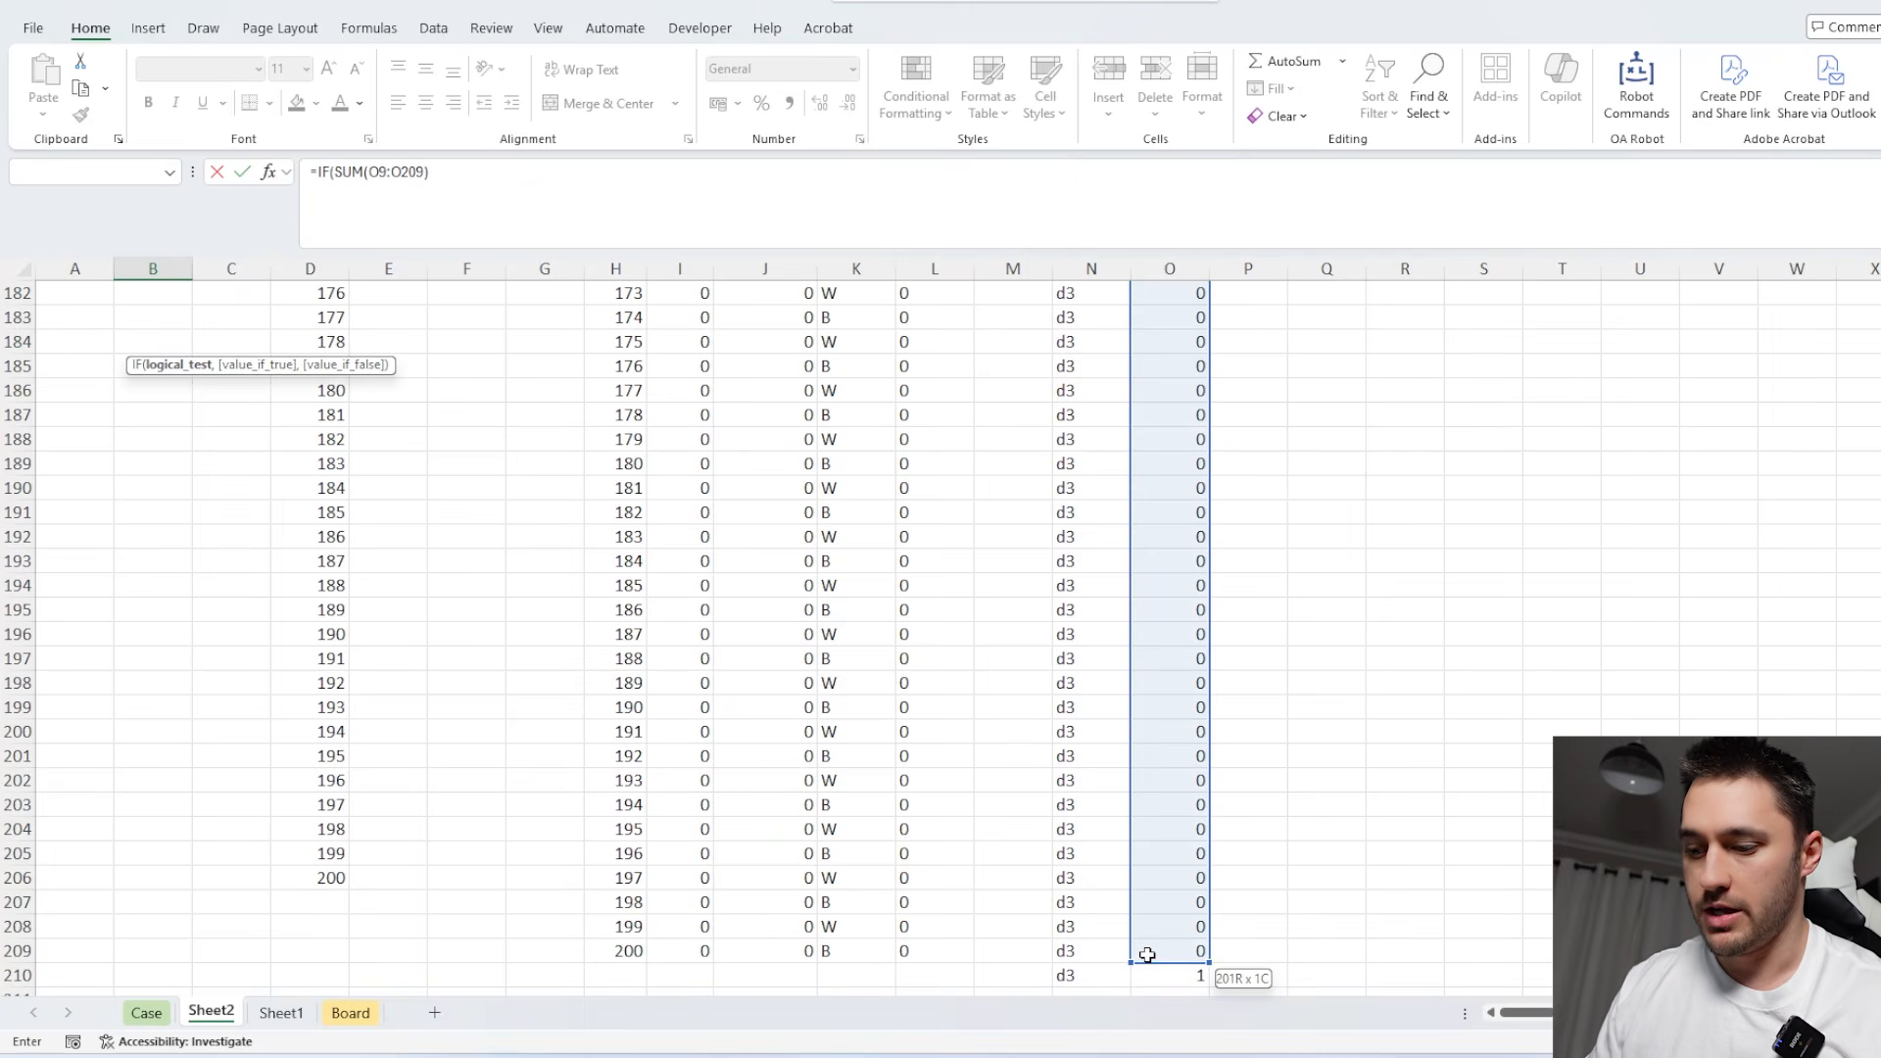
text(=0,)
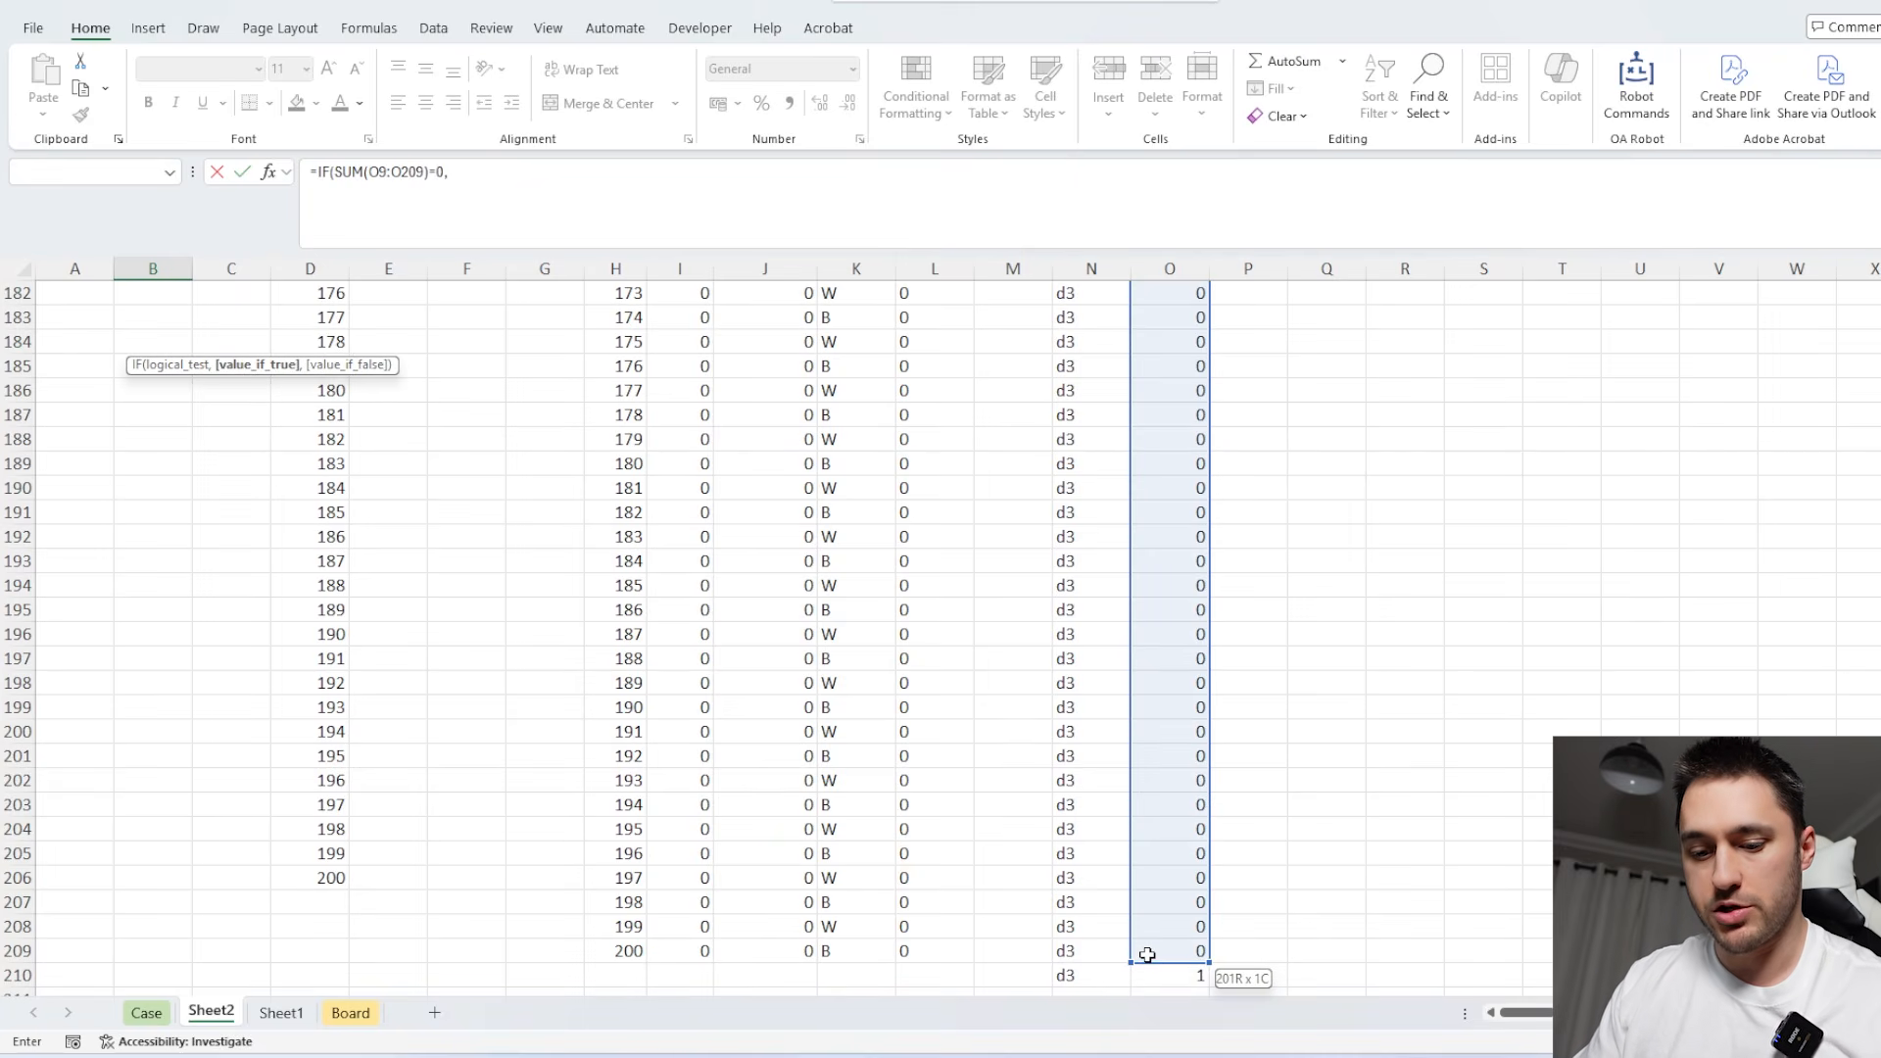
text("X",)
Finish the IF formula in B3 with S12&"-"&Q12 as its value if false.
scroll(1558, 660, up, 20)
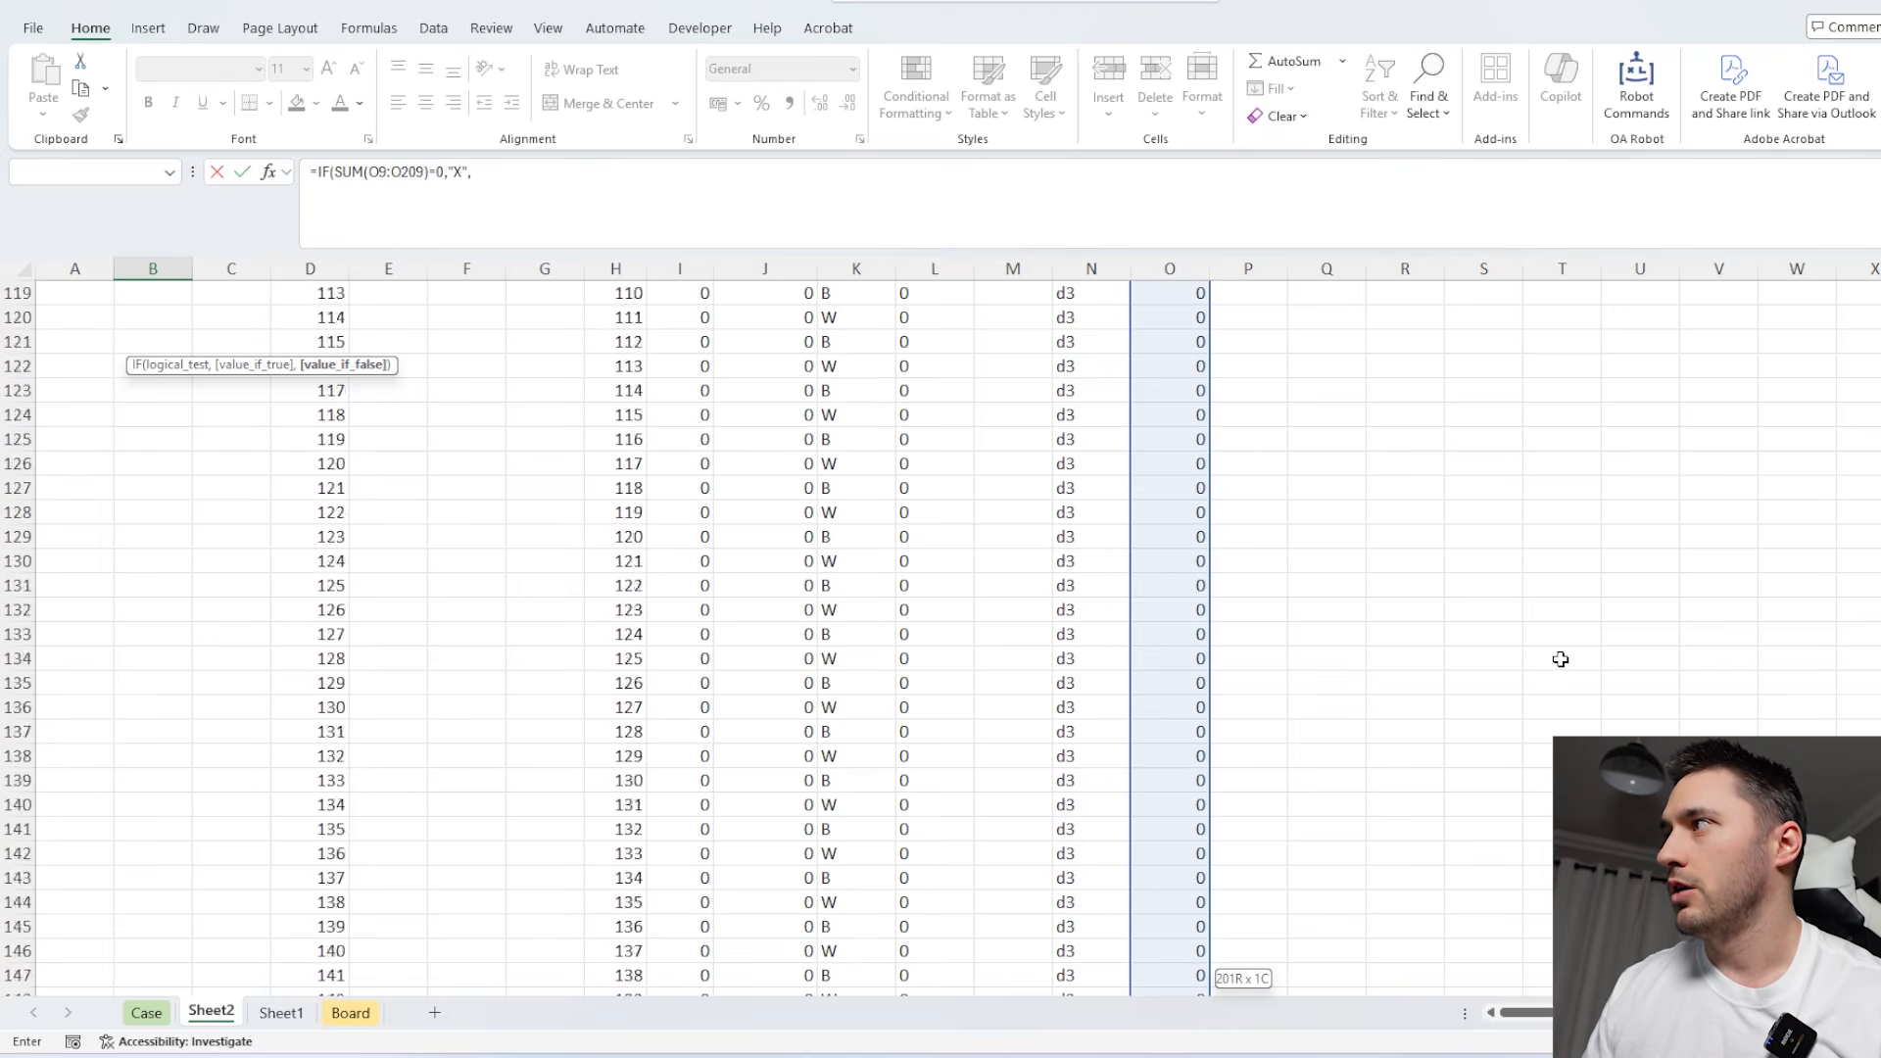
click(1483, 563)
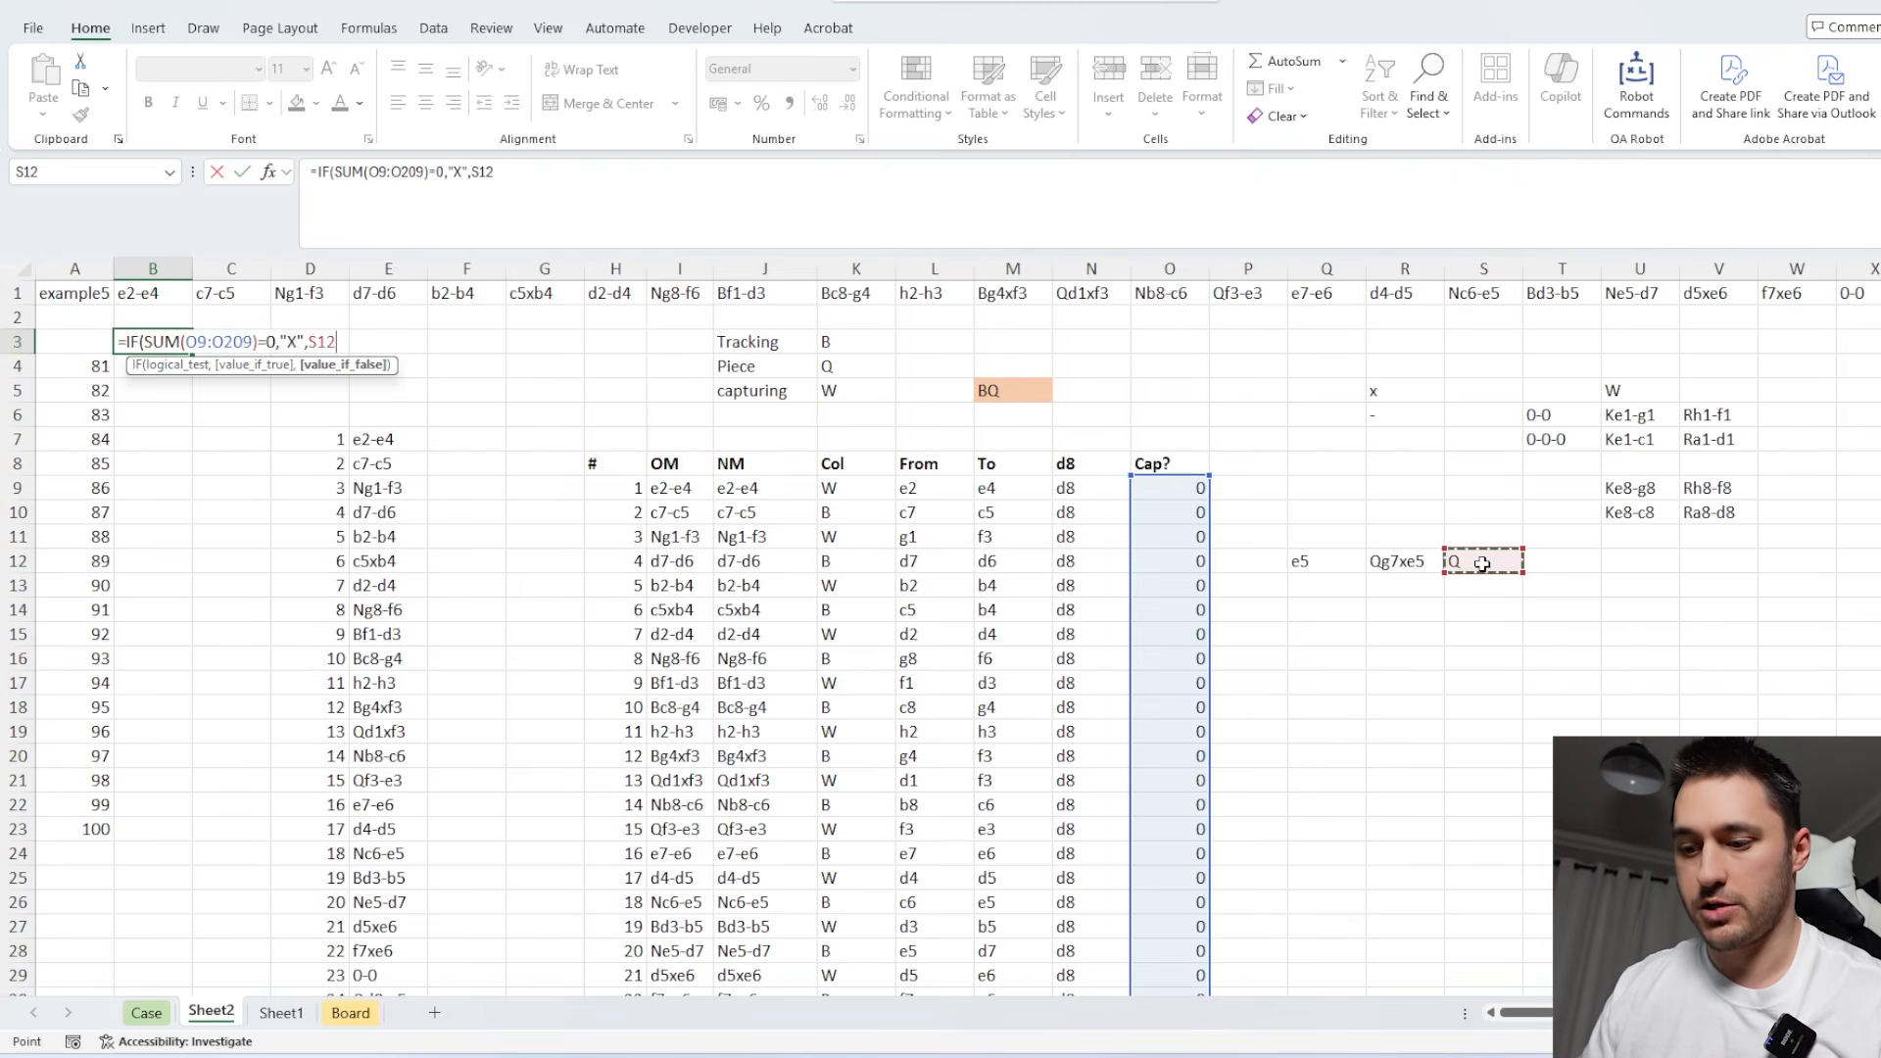
text(&"-)
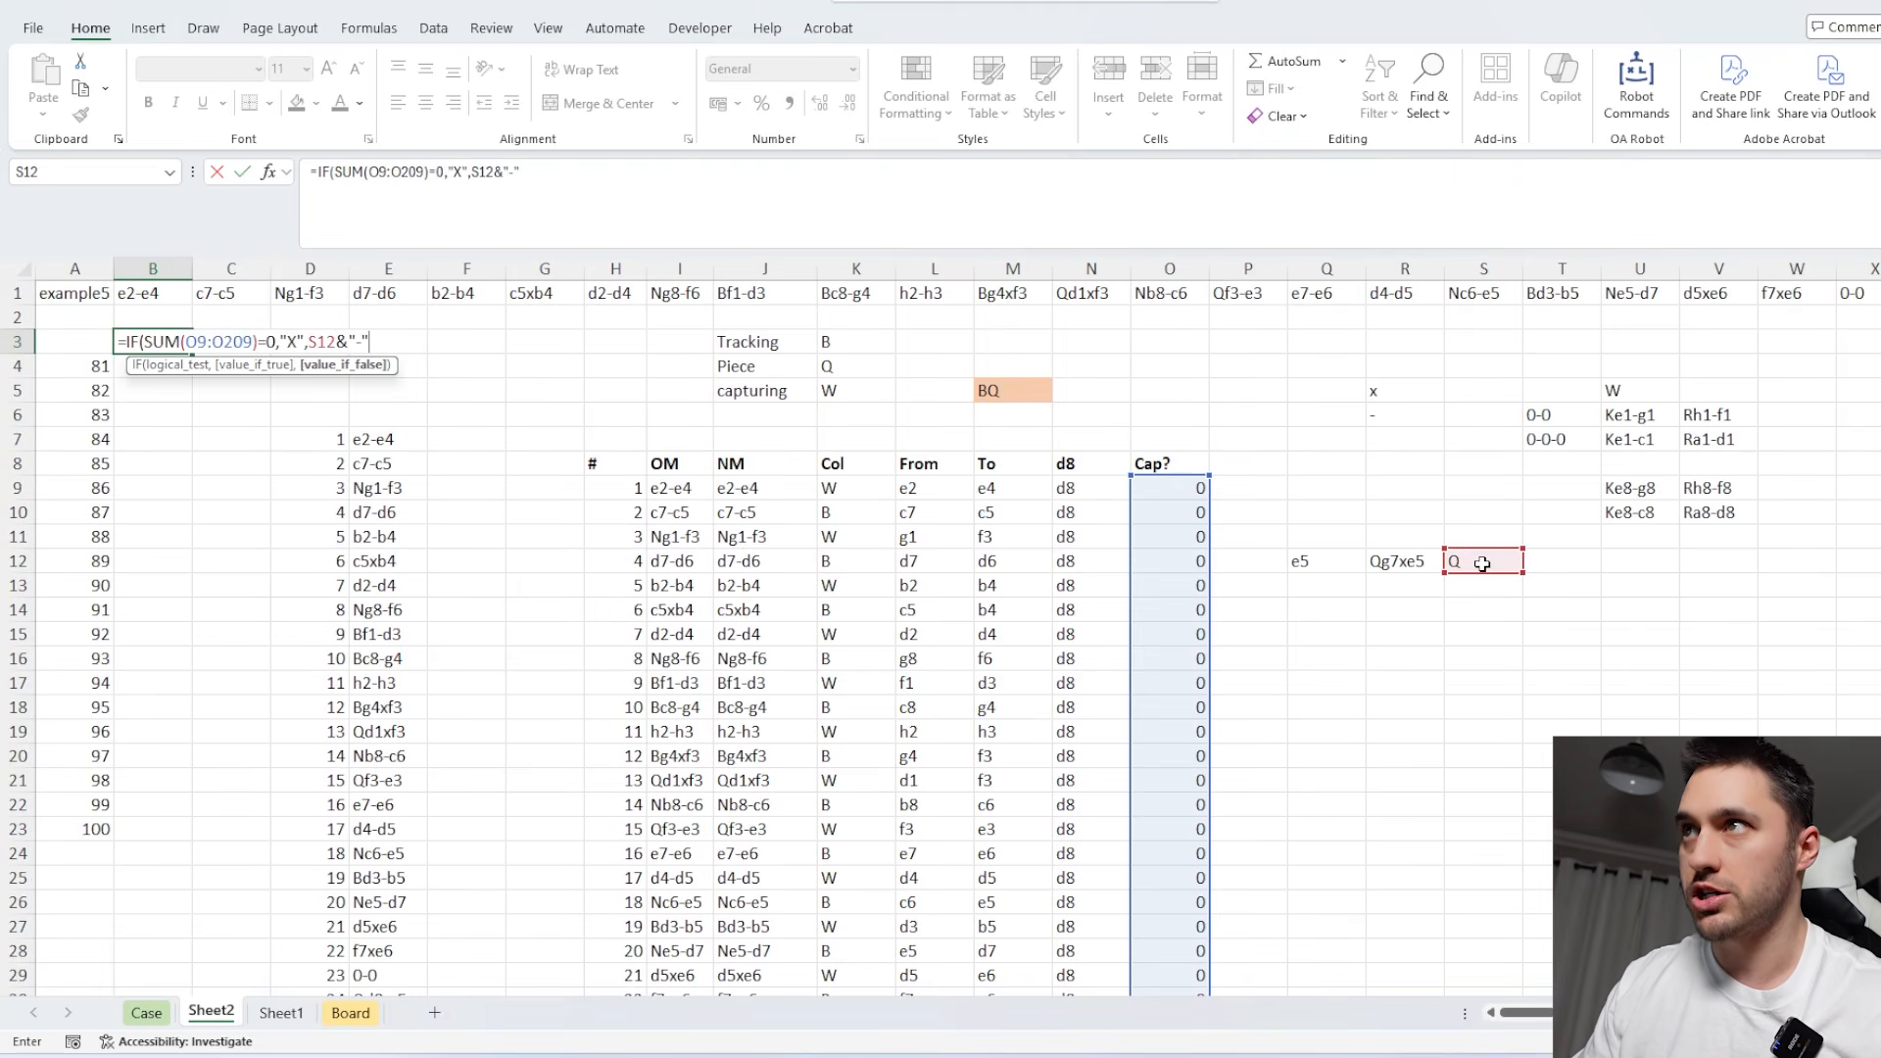
text("&)
click(1339, 563)
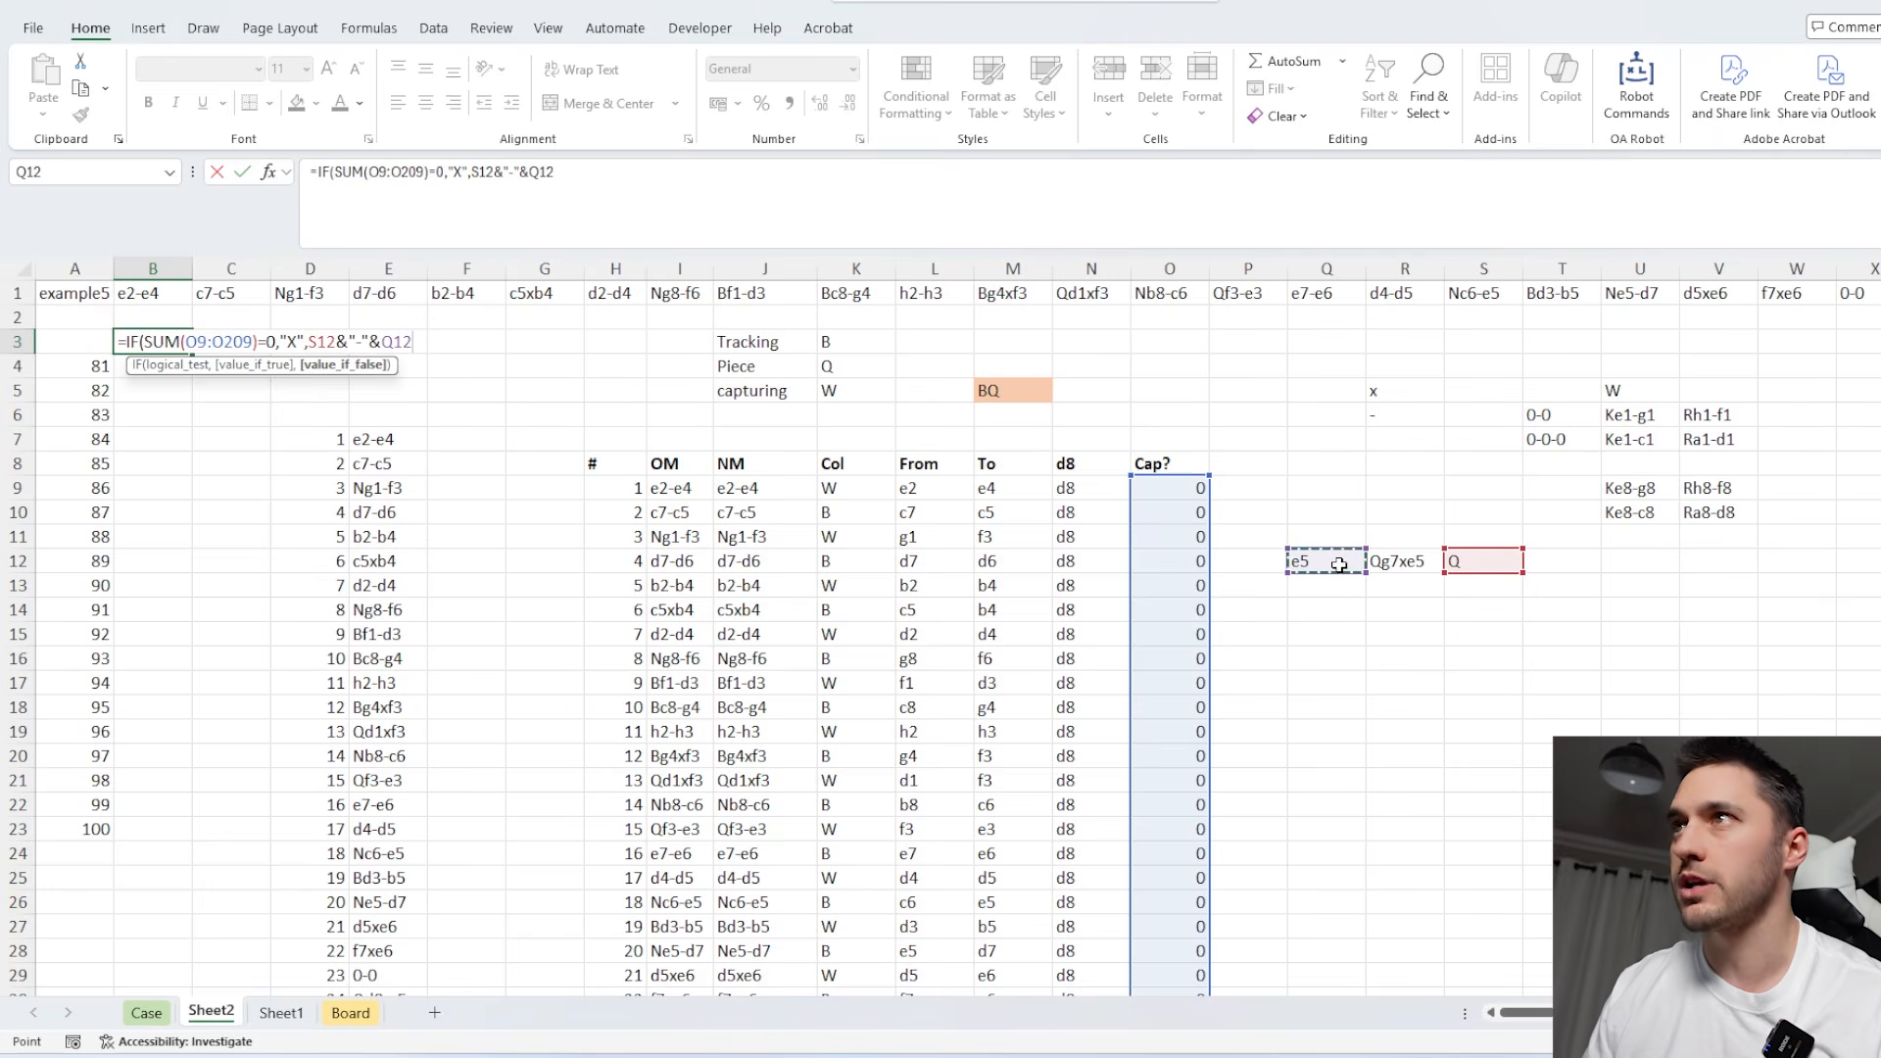
key(Return)
Create a data table over A3:B23 with A1 as the column input cell.
drag(89, 342, 126, 355)
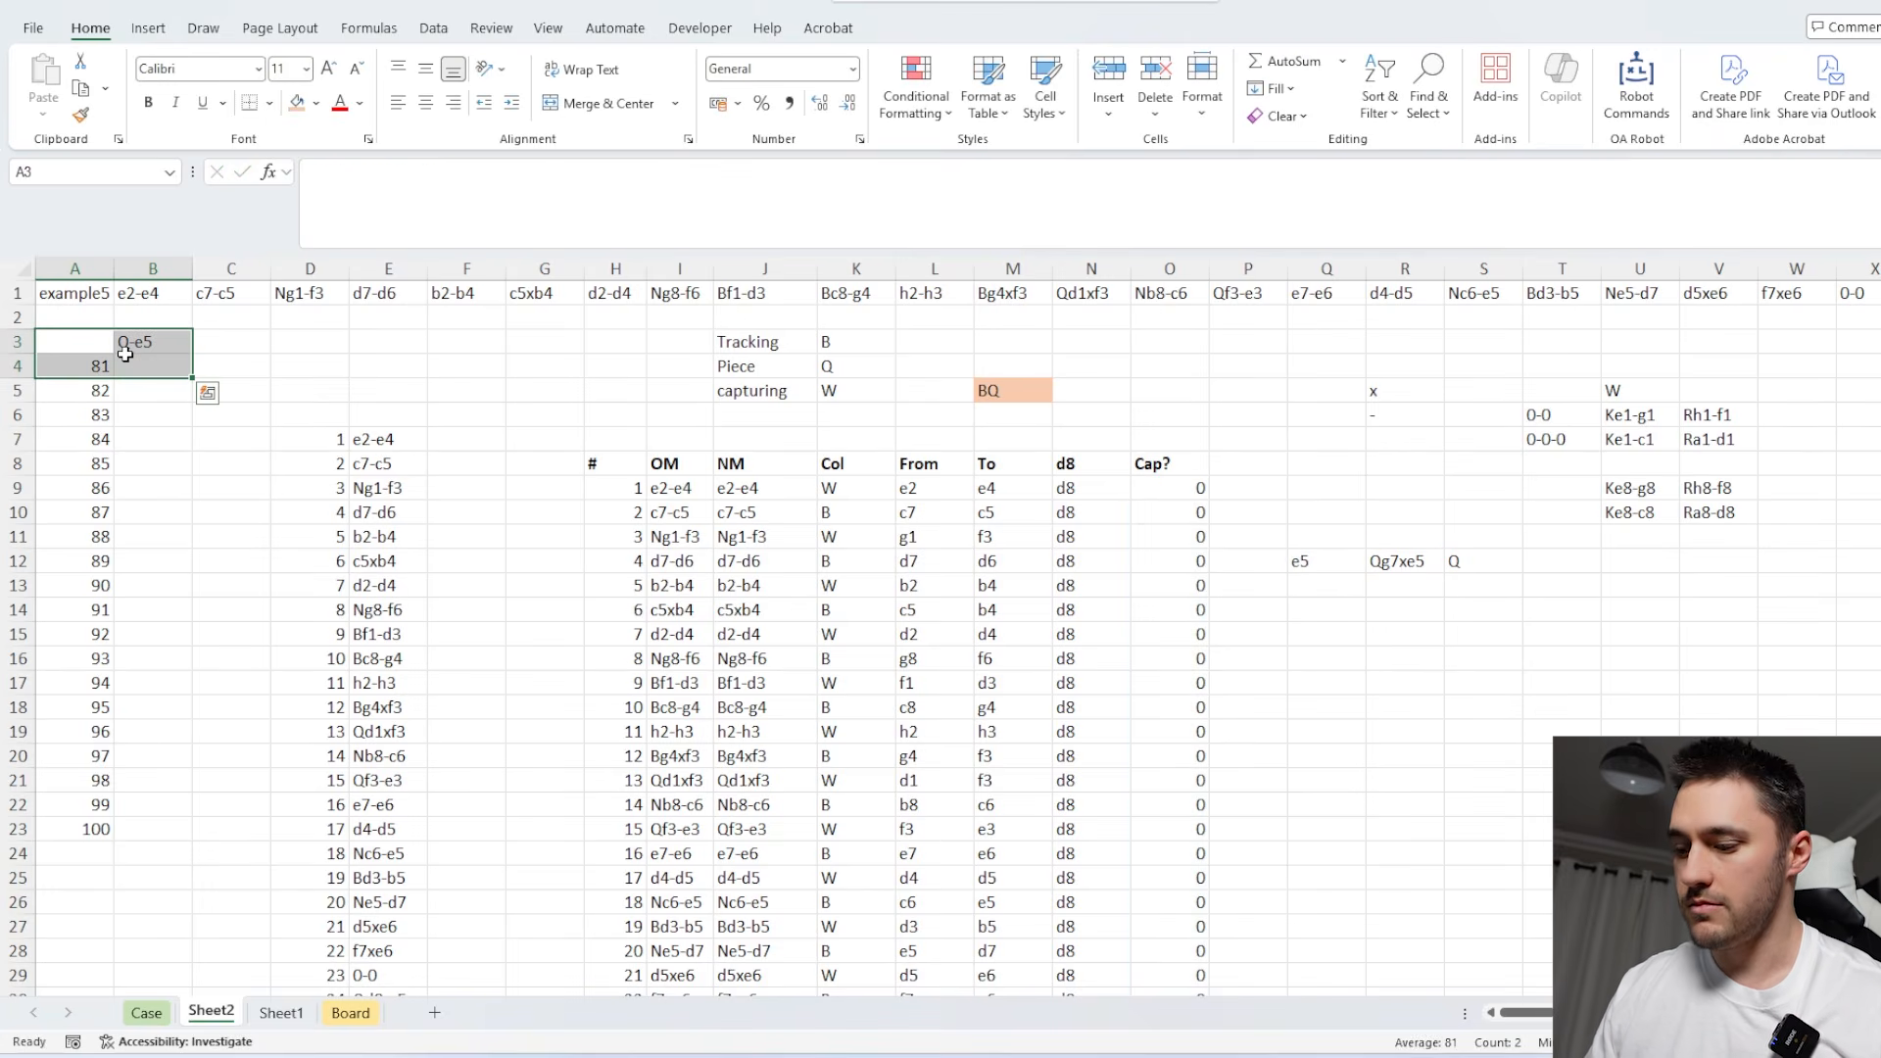
key(ctrl+shift+Down)
key(alt+d)
key(t)
key(Tab)
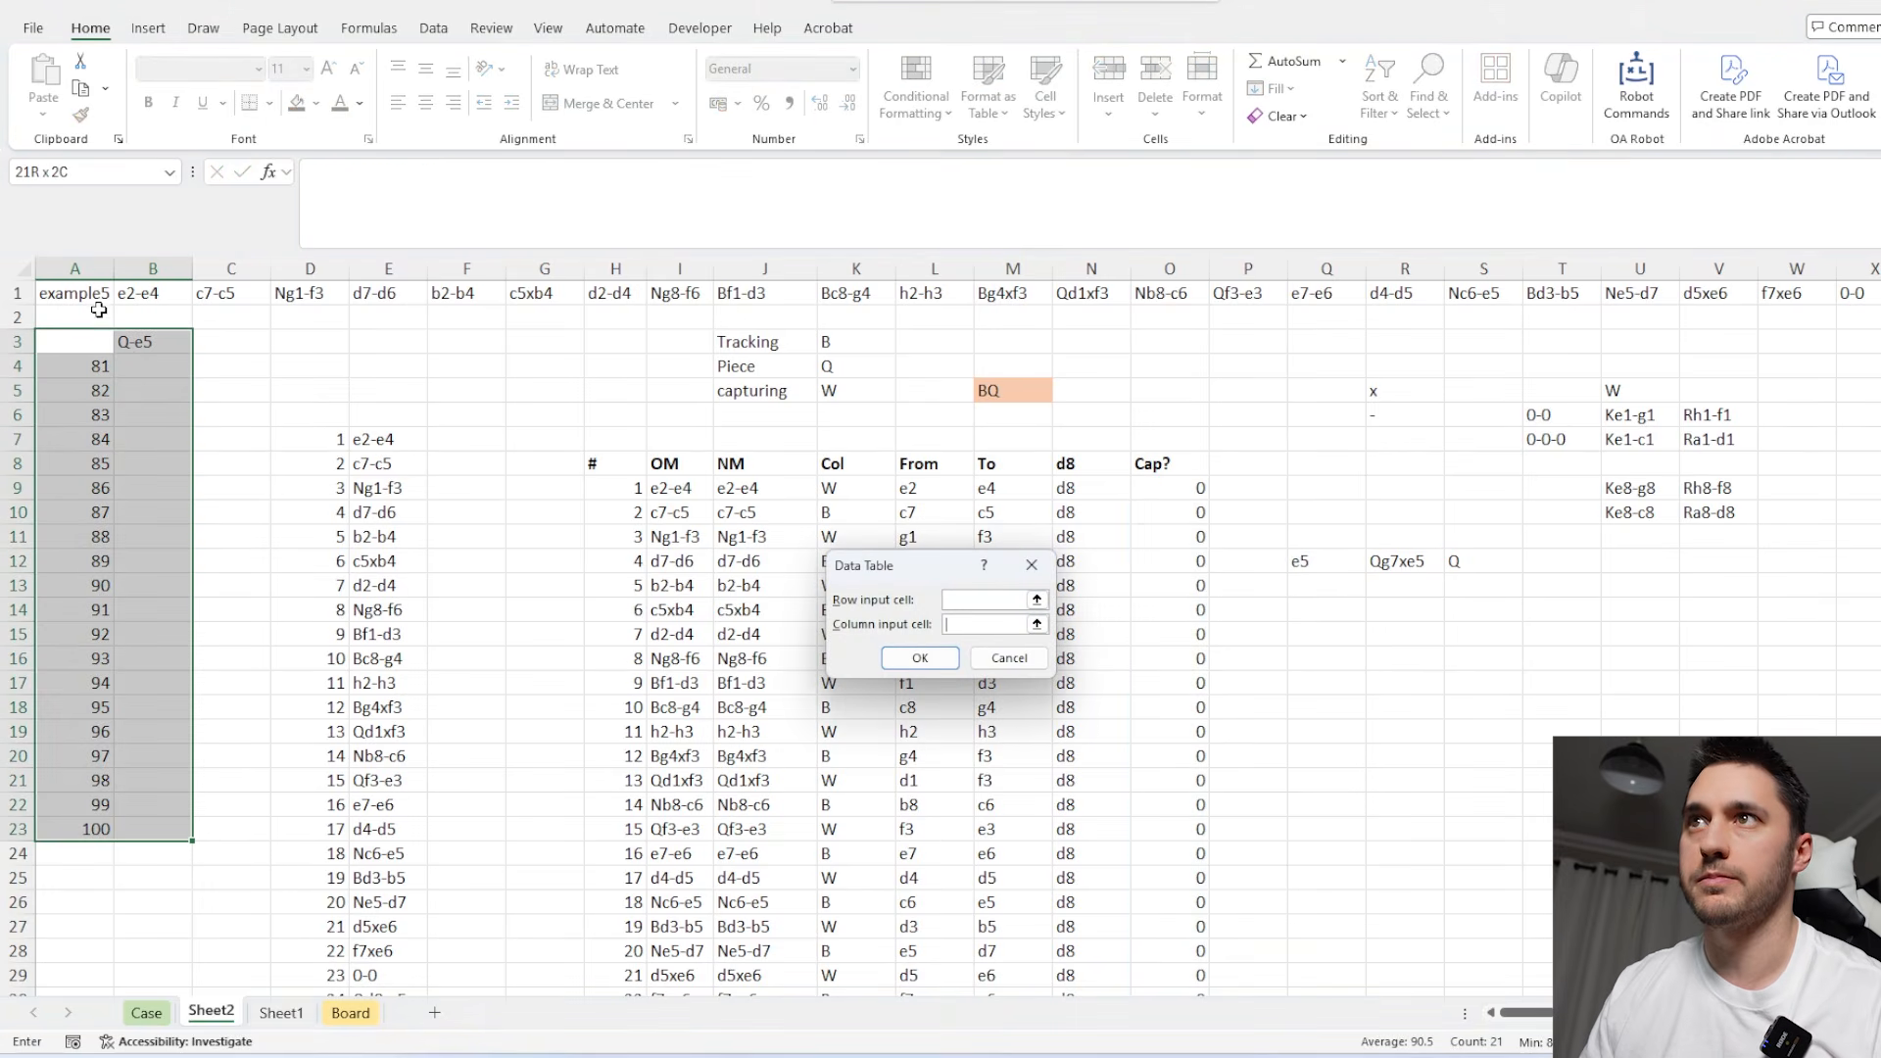
click(94, 296)
key(Return)
Copy the results in B4:B23 into the Level 5 answer cells on the Case sheet, starting at E241.
click(138, 362)
key(ctrl+shift+Down)
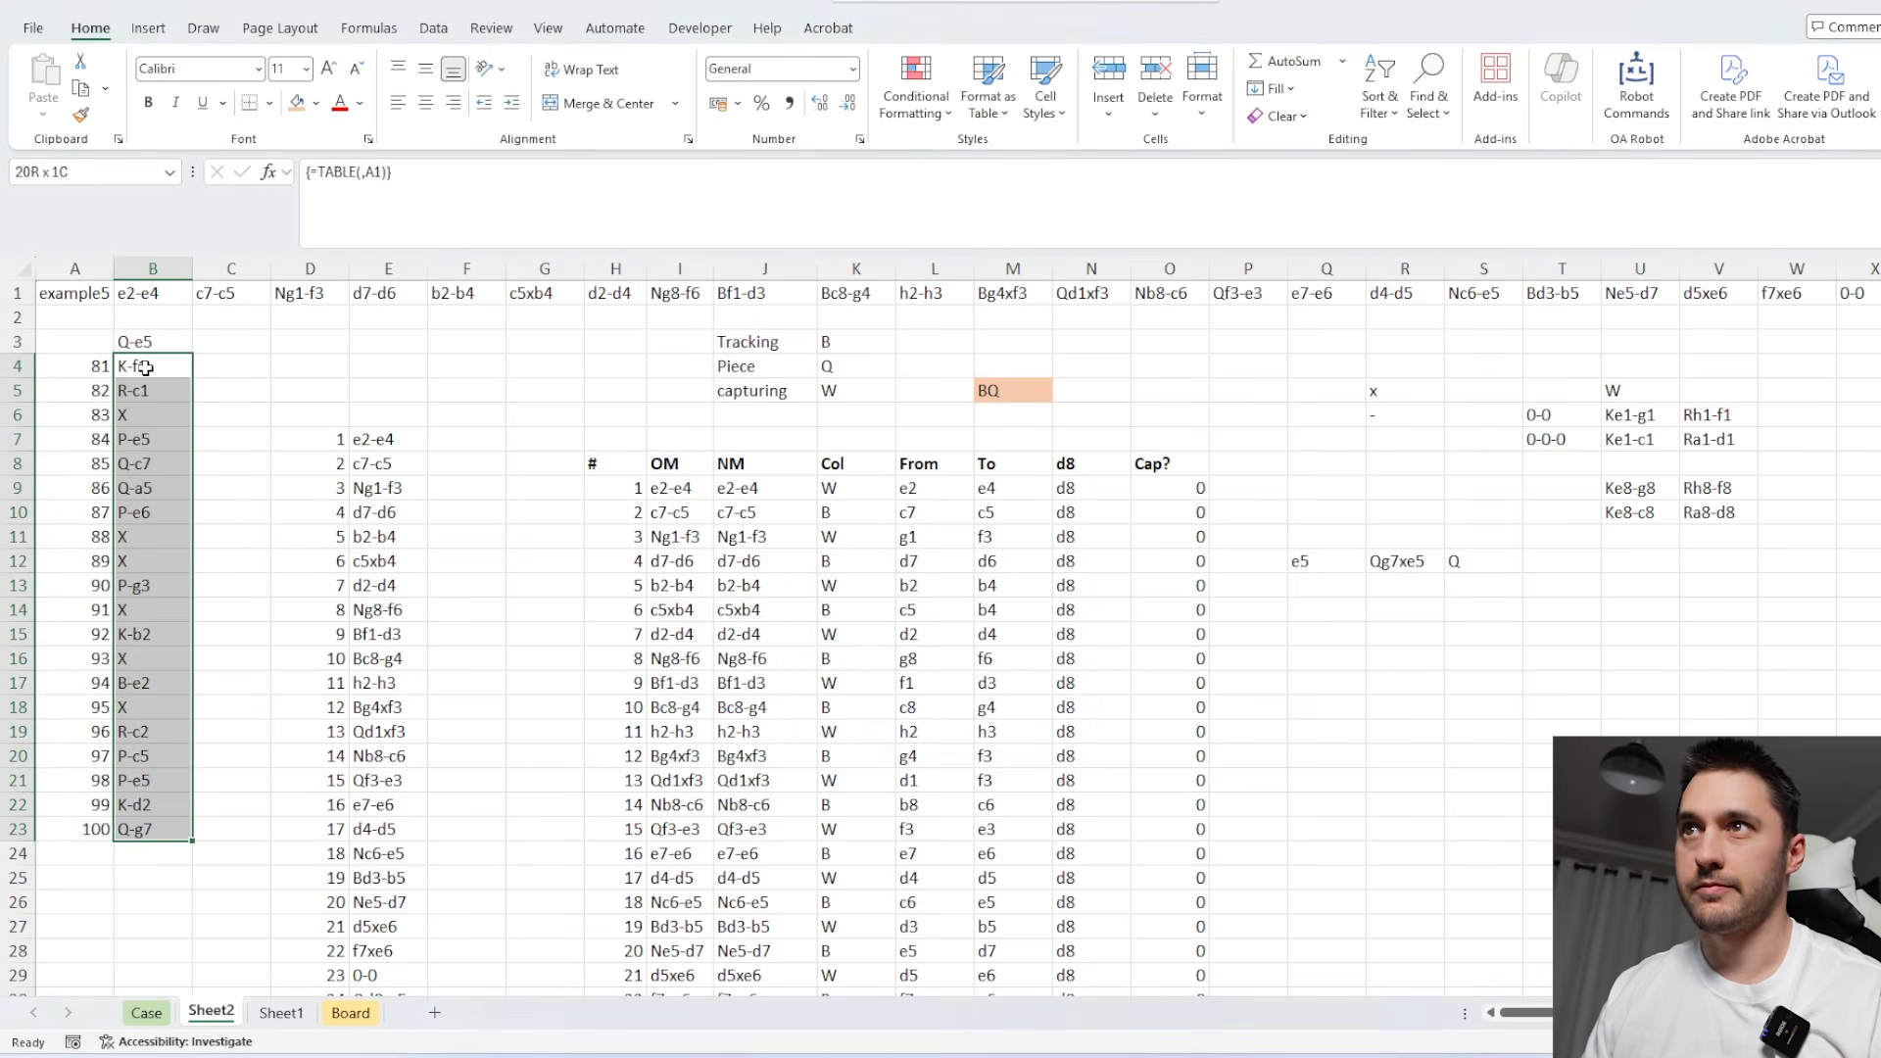
key(ctrl+c)
click(146, 1014)
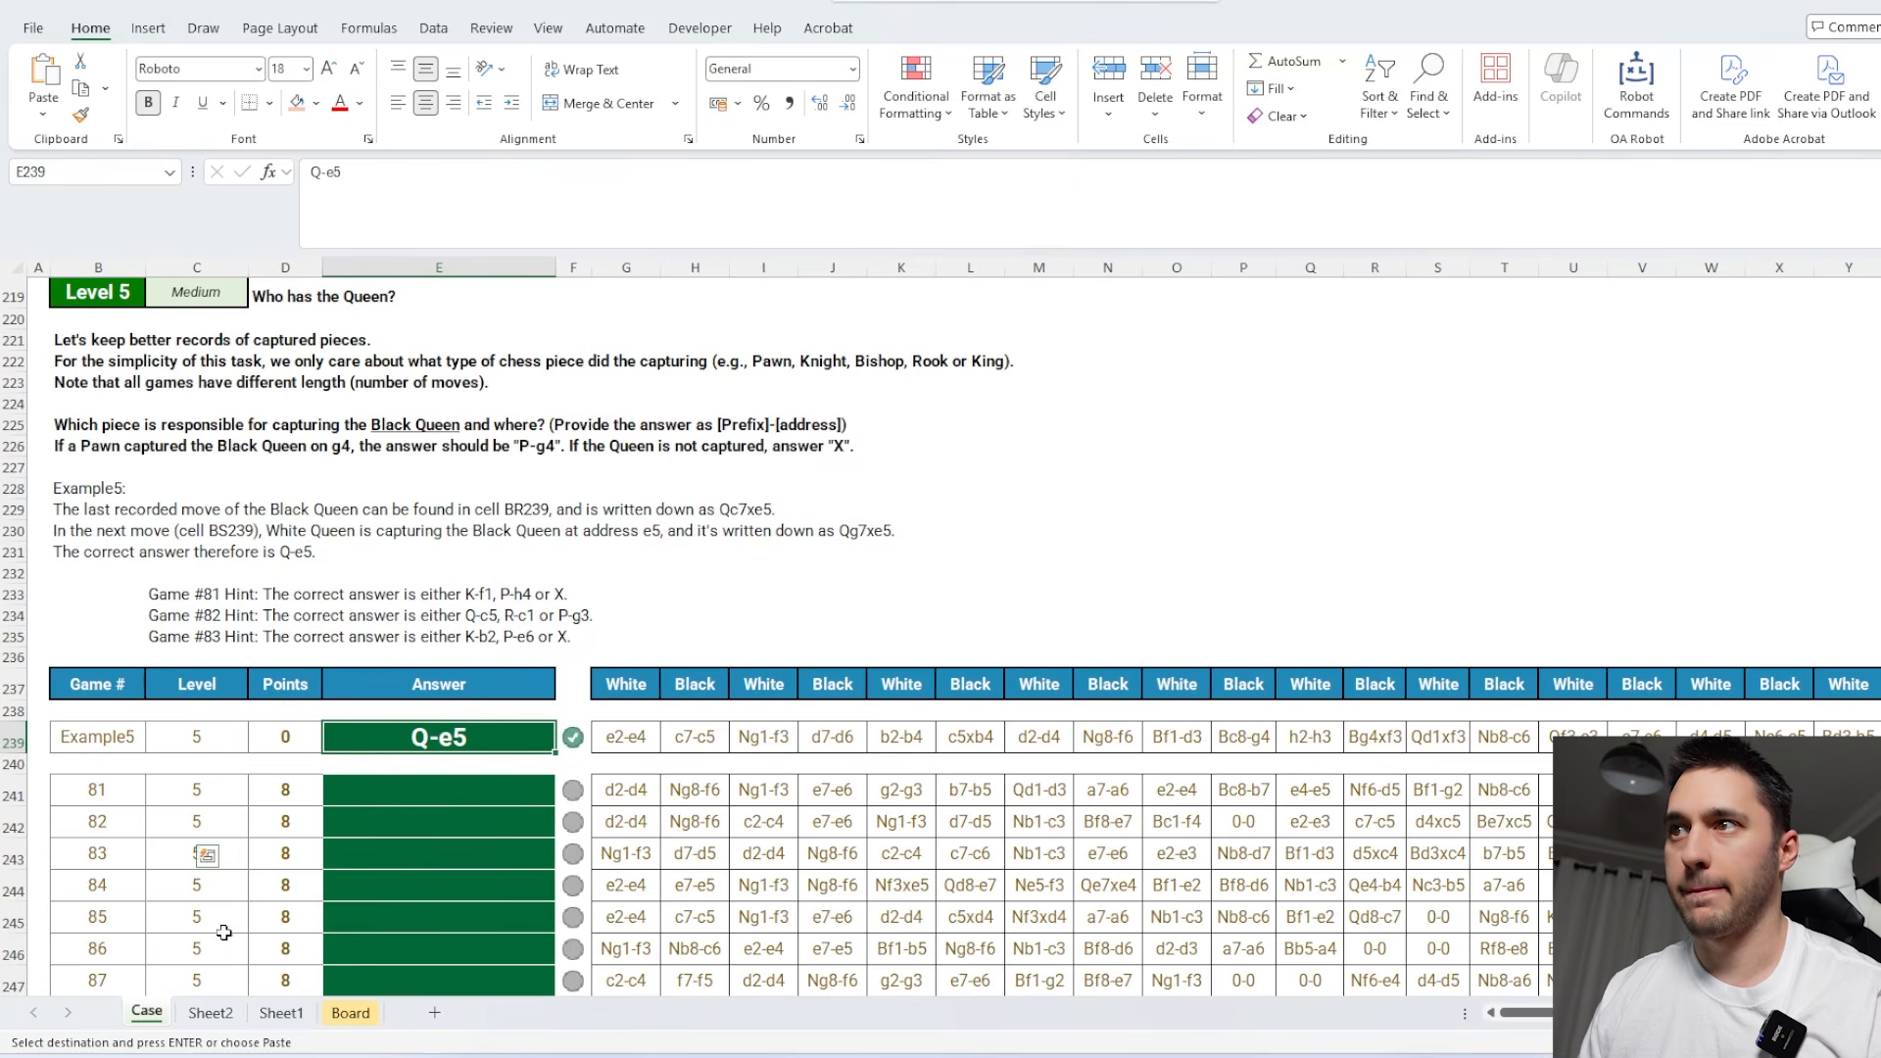
click(453, 792)
key(ctrl+v)
Read the Level 6 castling question on the Case sheet, then set A1 on Sheet2 to example6.
scroll(761, 748, down, 13)
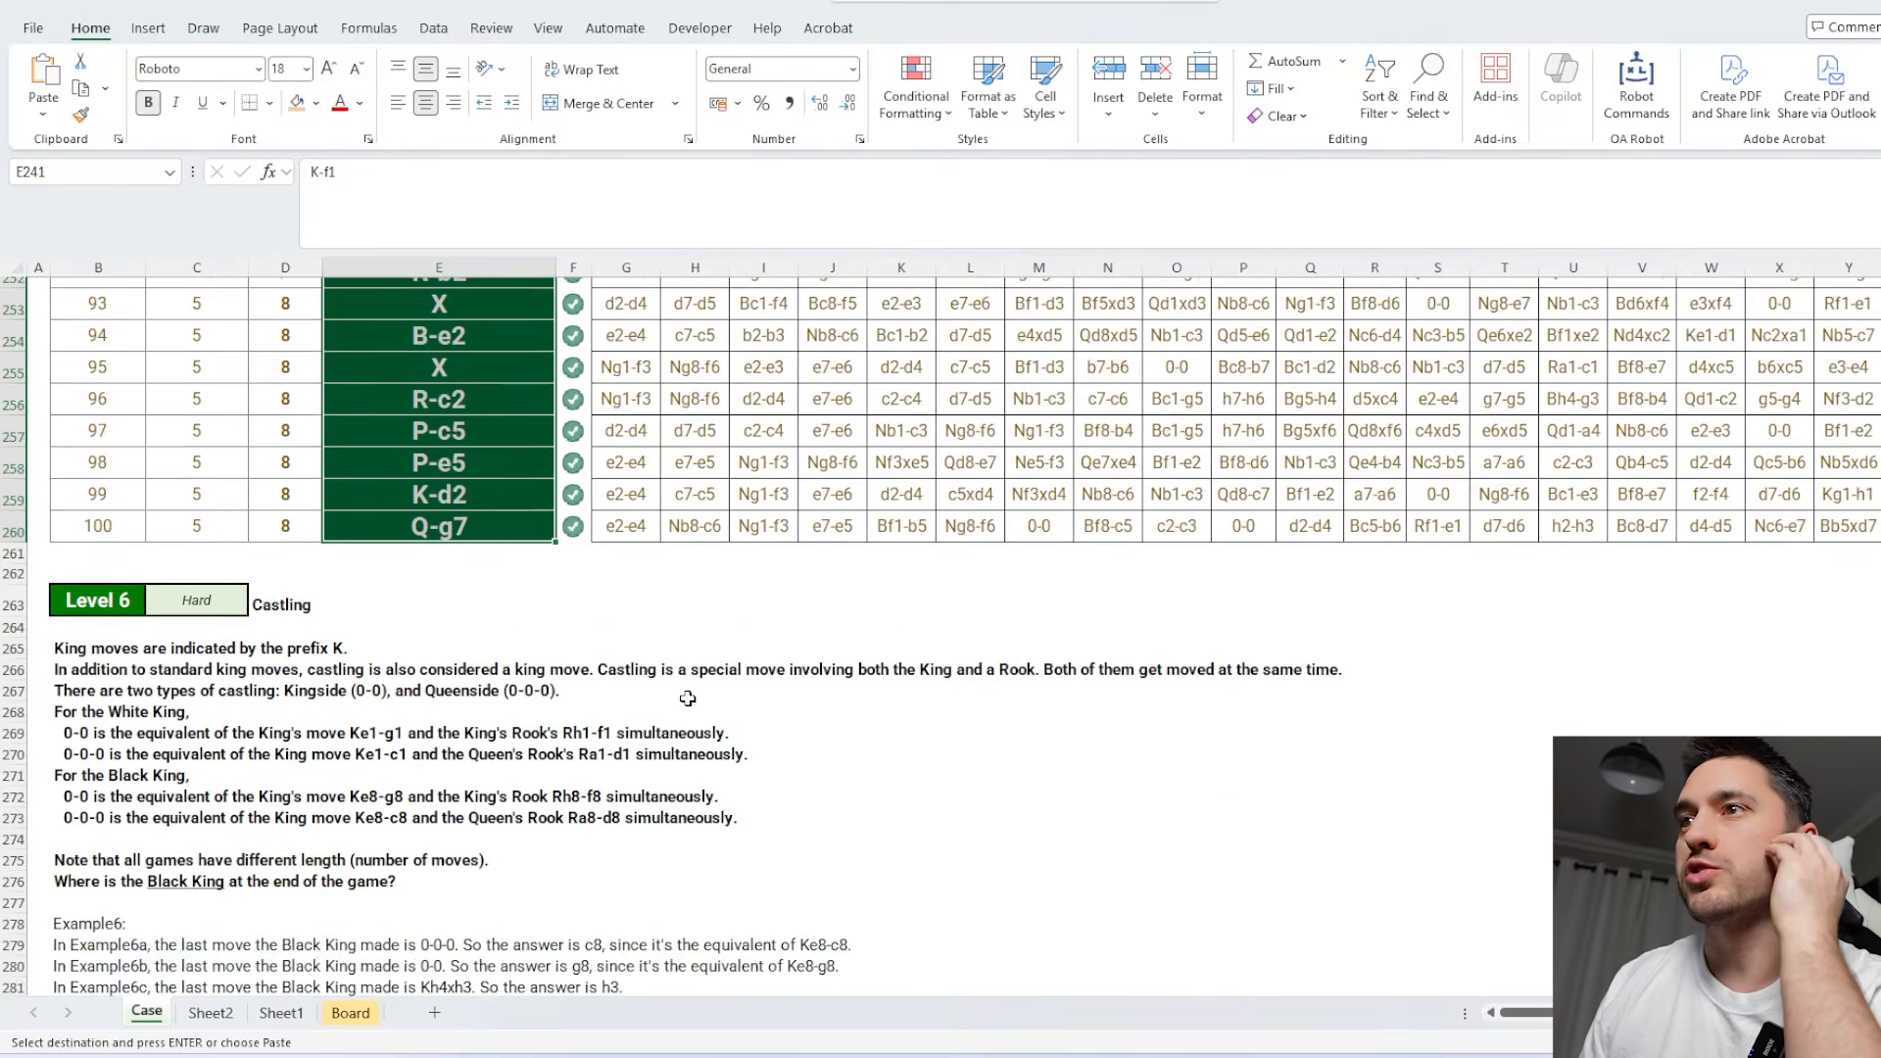
scroll(760, 748, down, 3)
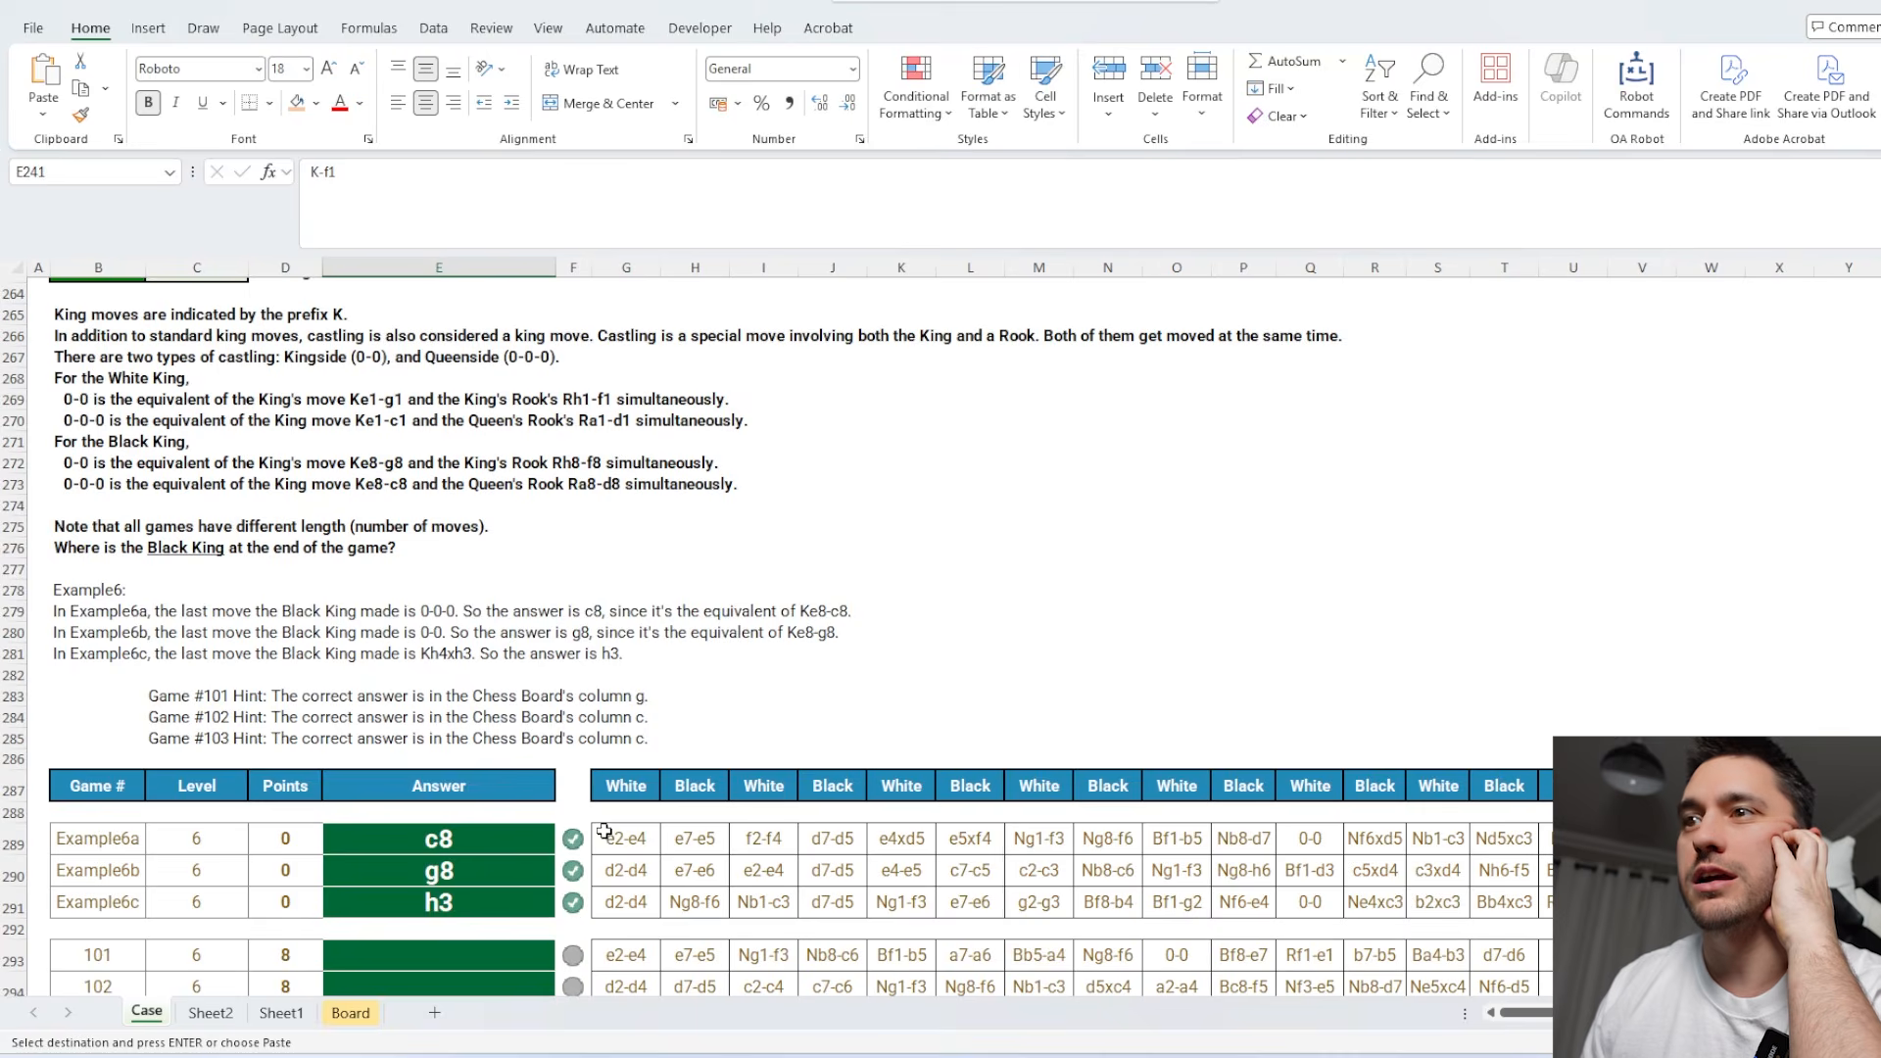
click(232, 1017)
click(75, 293)
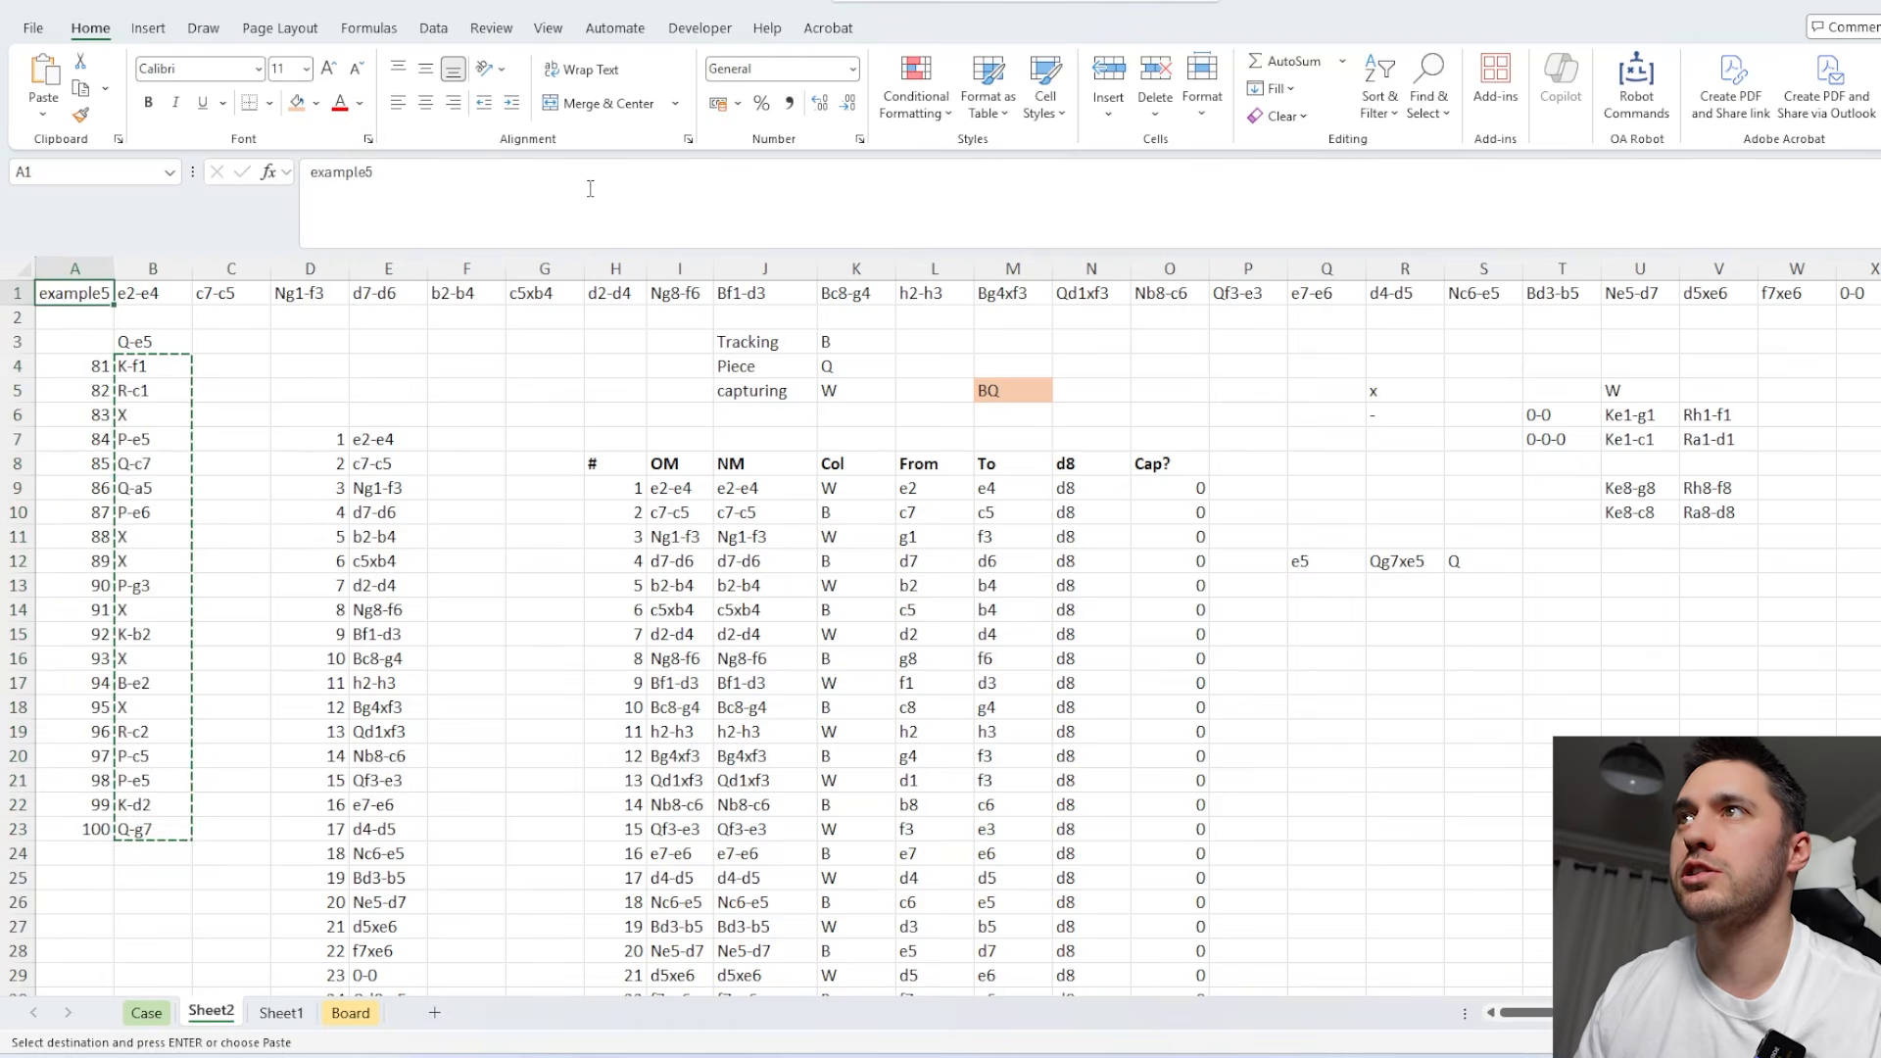
click(591, 187)
text(6)
key(Return)
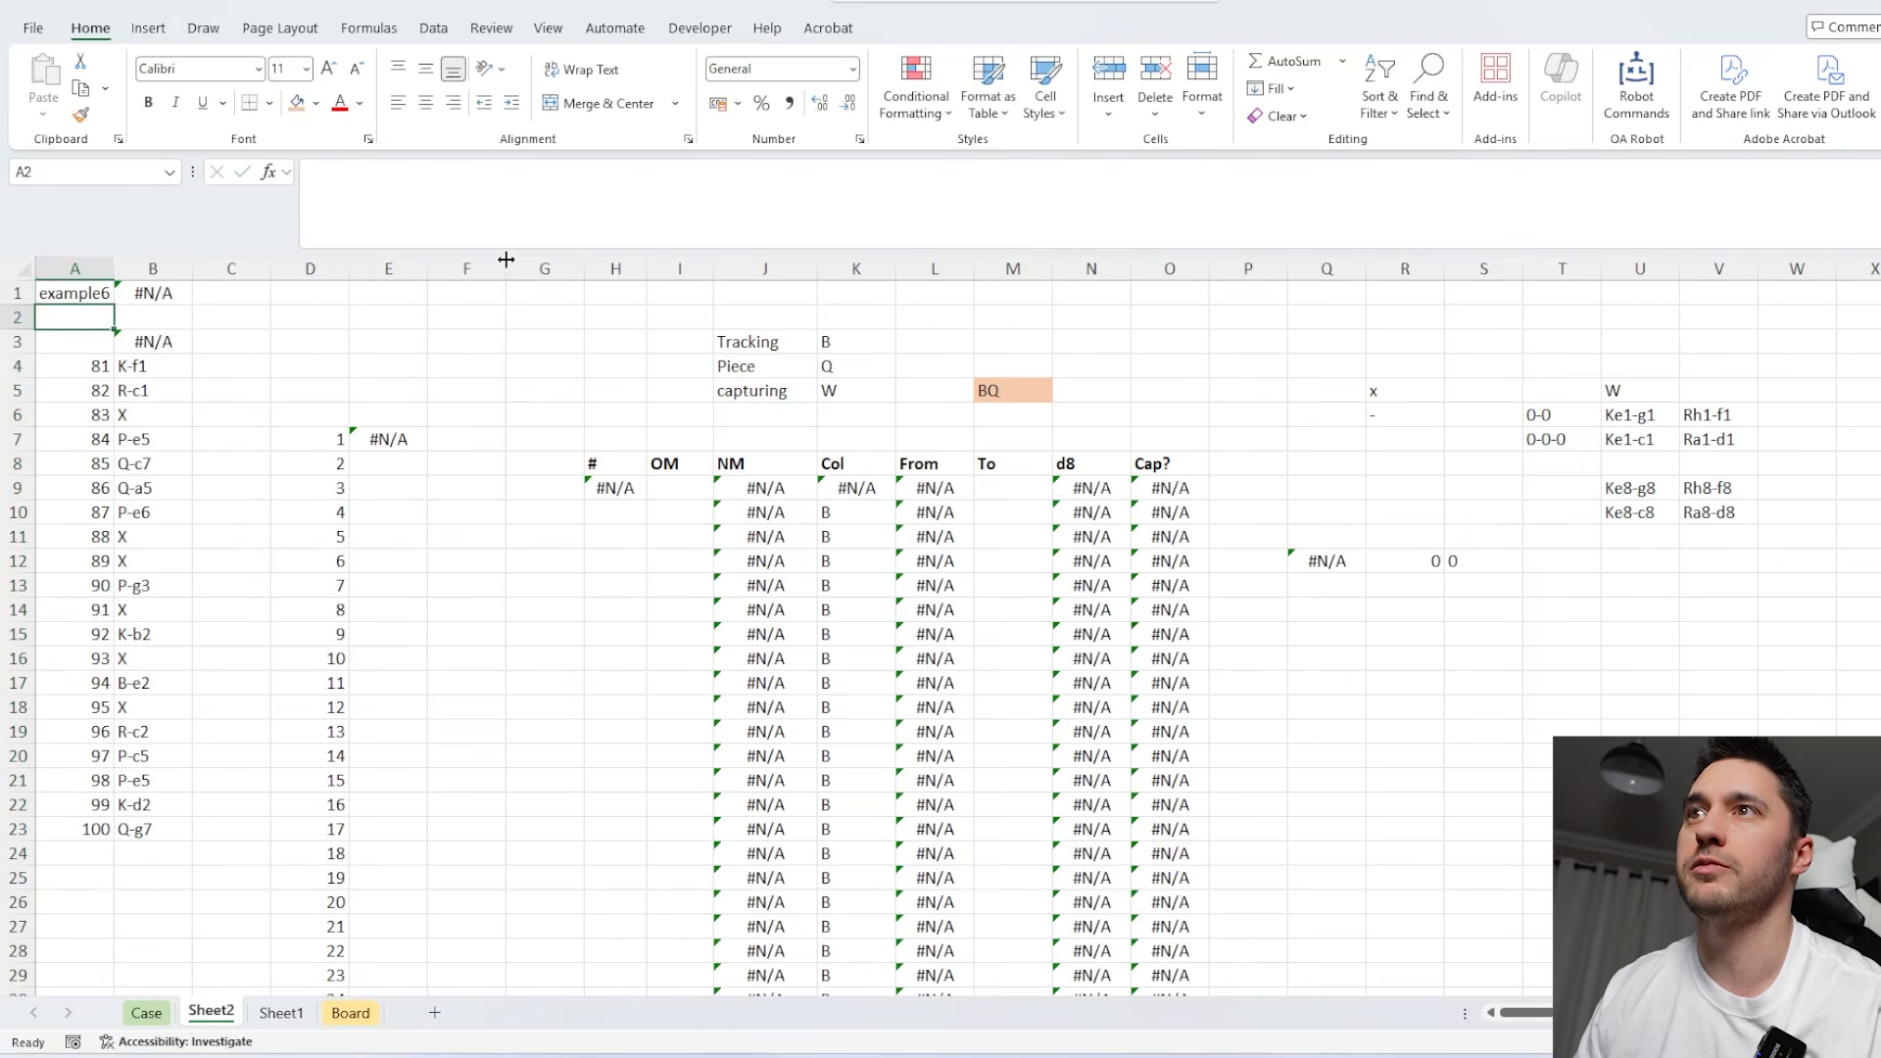
Set the first game number in A4 to 101 and correct the example name in A1 to example6a.
click(86, 365)
text(101)
key(Return)
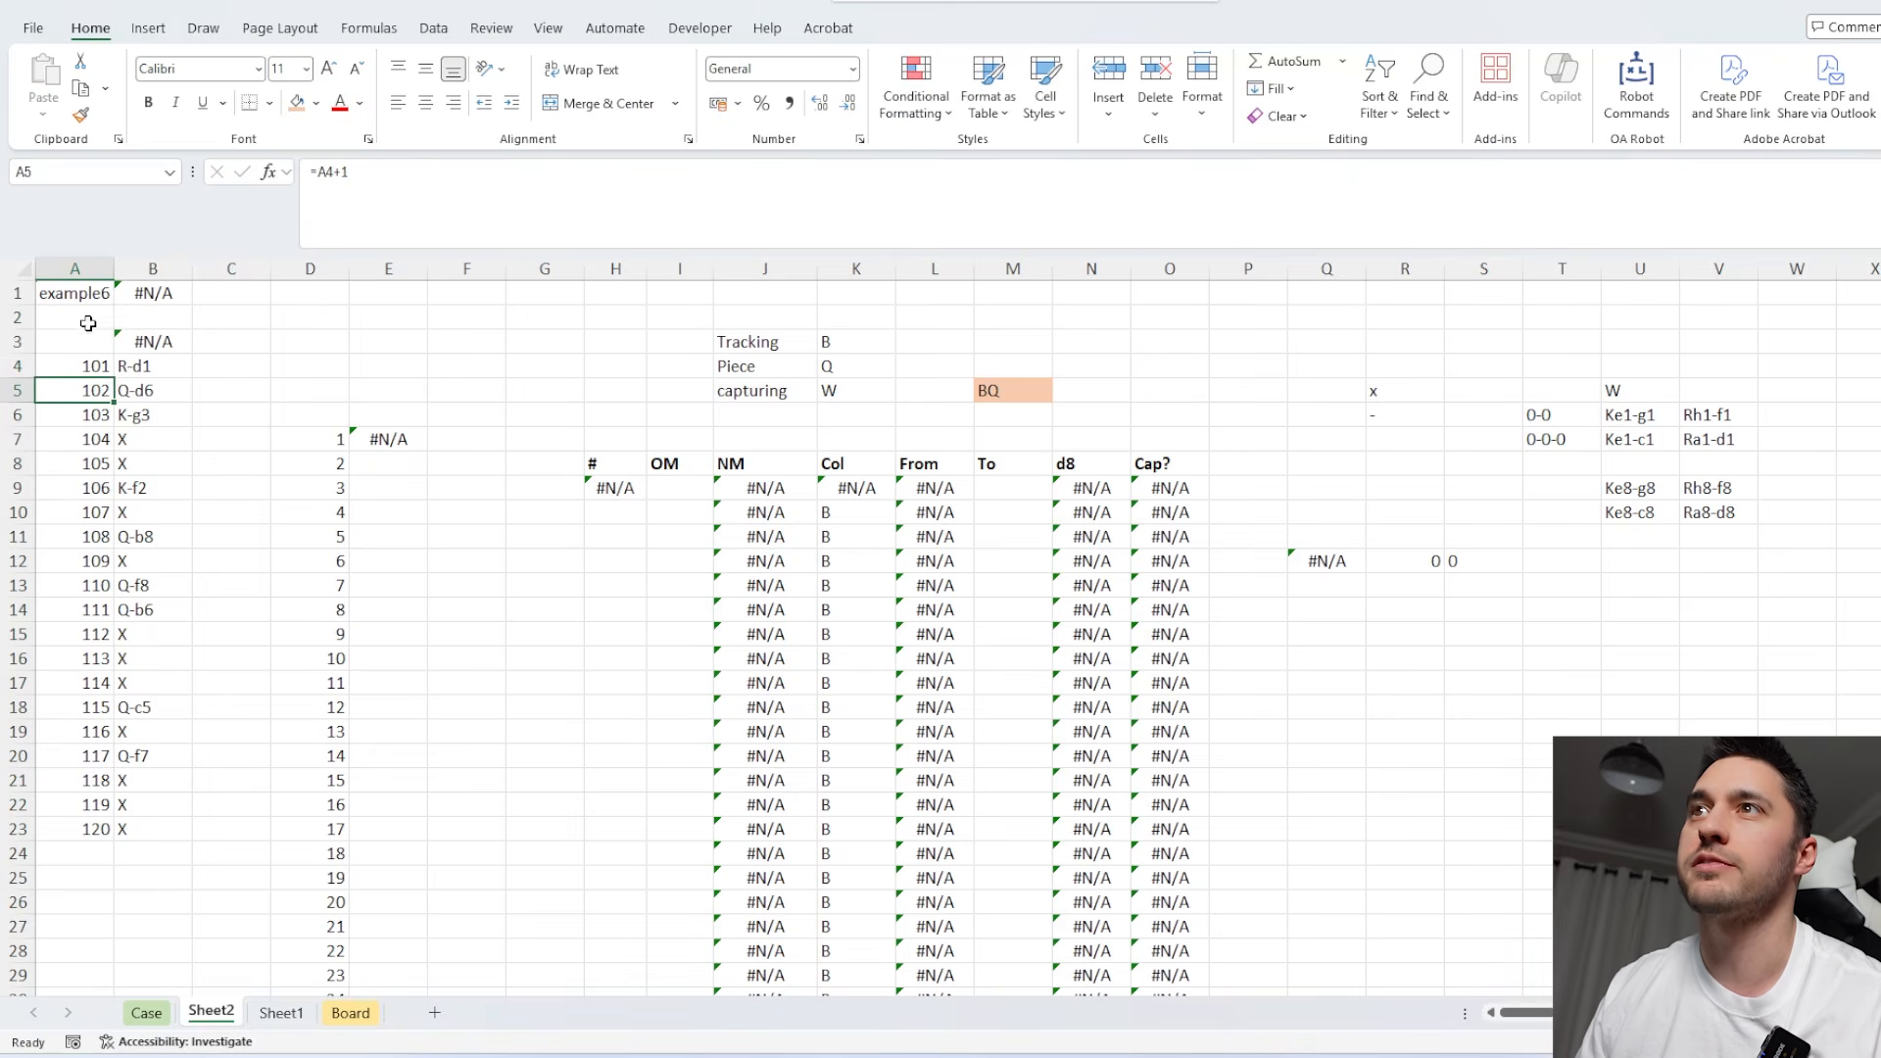
click(93, 293)
click(515, 210)
key(Return)
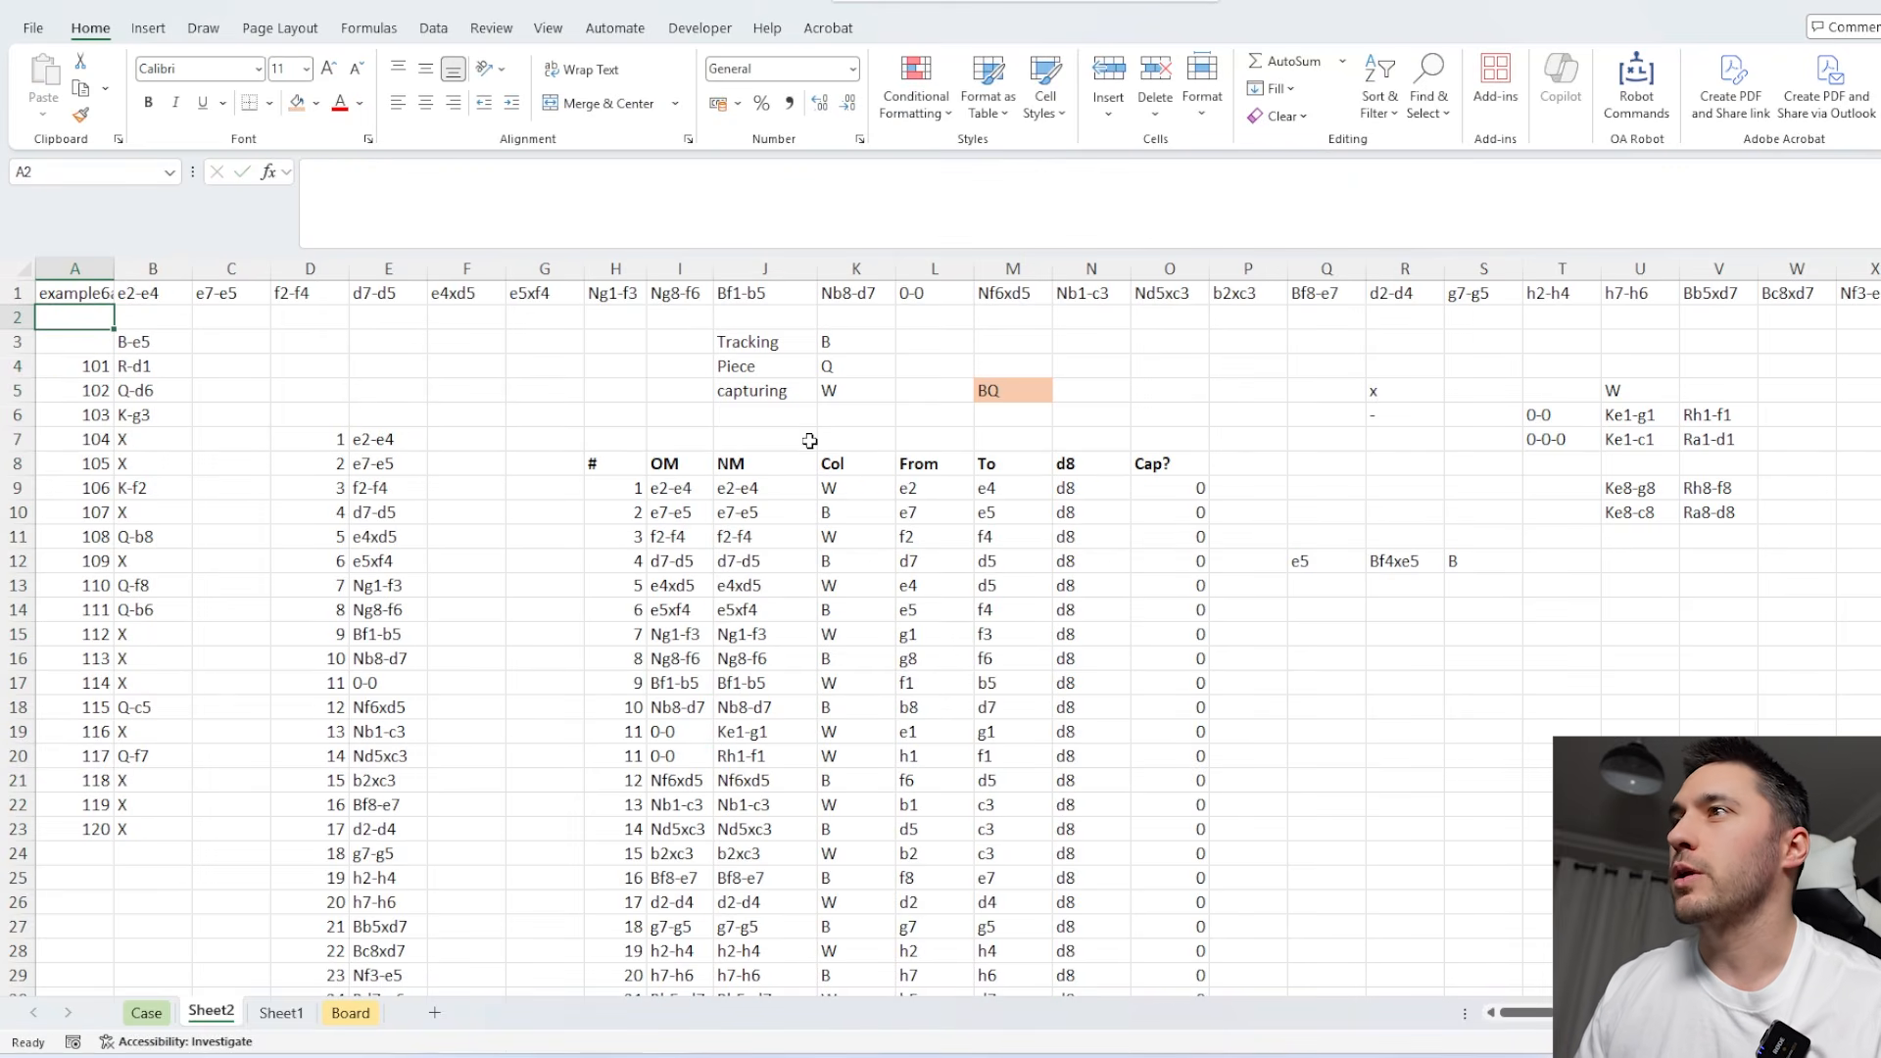
Switch the tracked piece in K4 to K for the Black King.
click(841, 489)
click(841, 341)
click(844, 366)
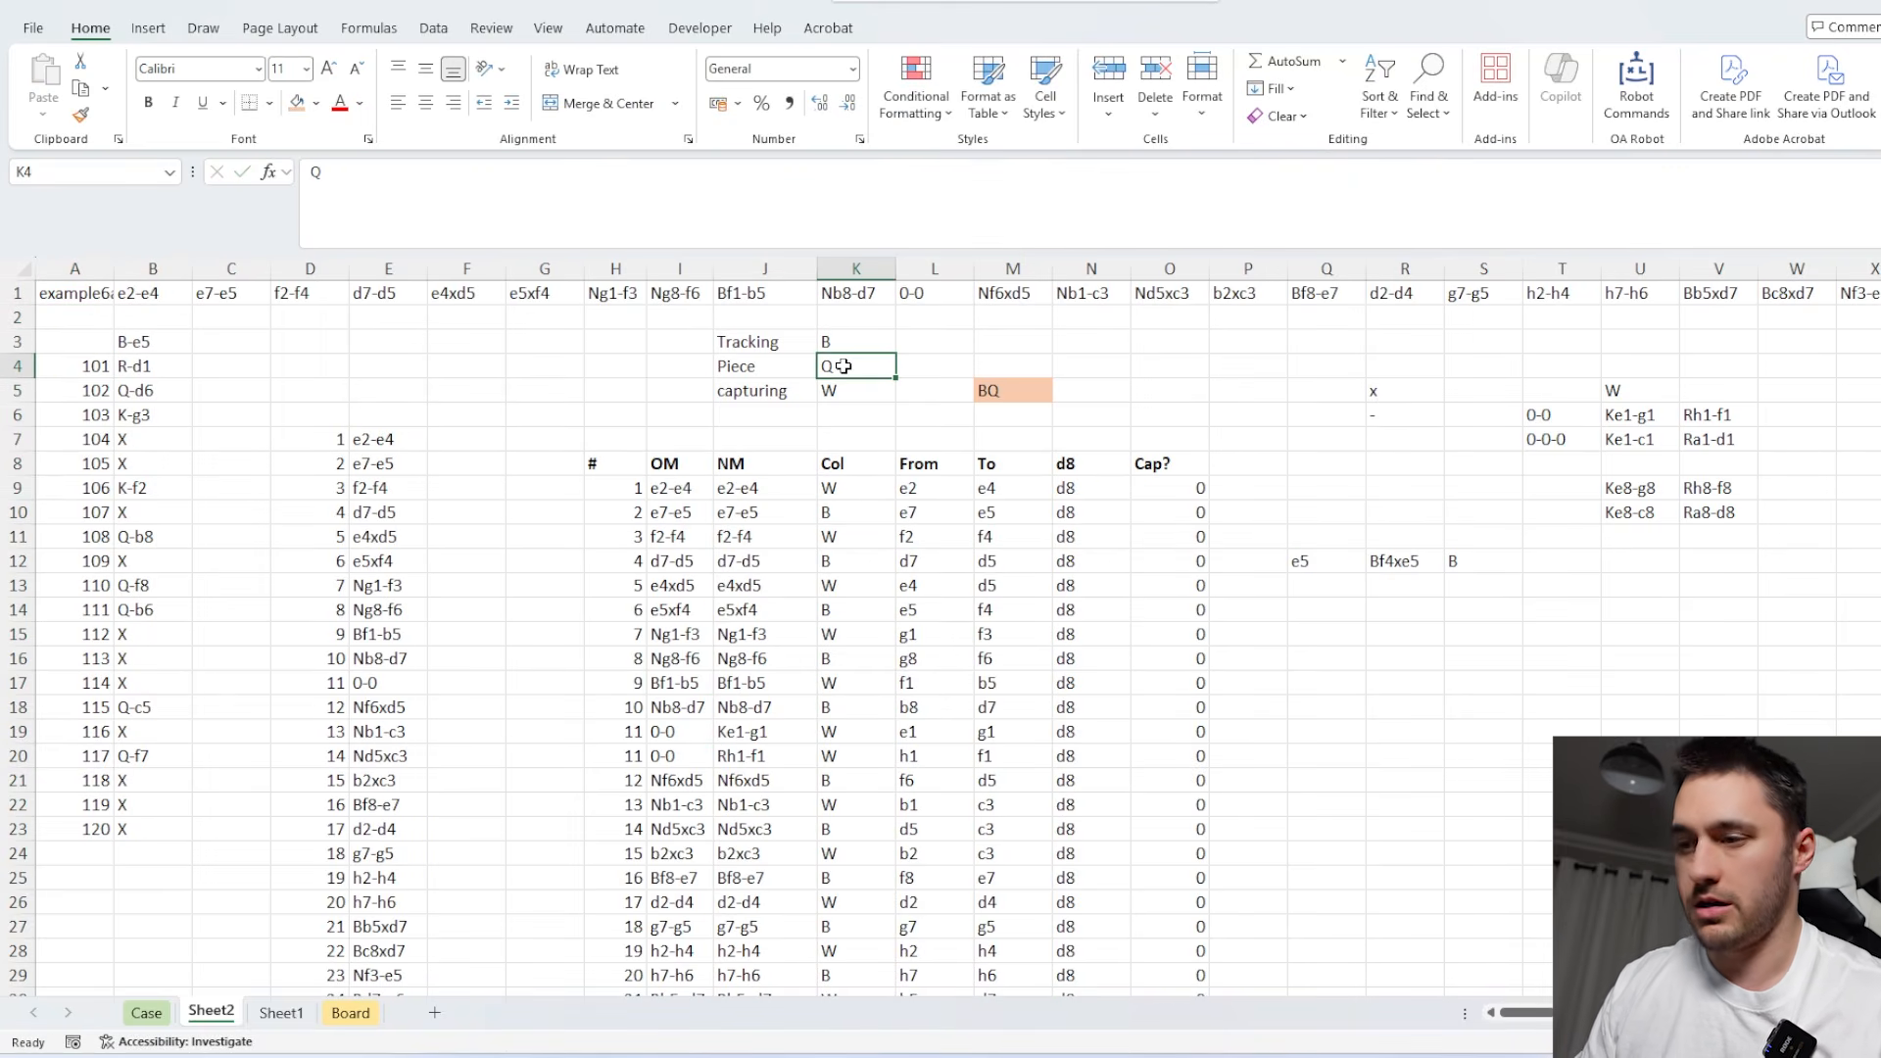
text(K)
key(Return)
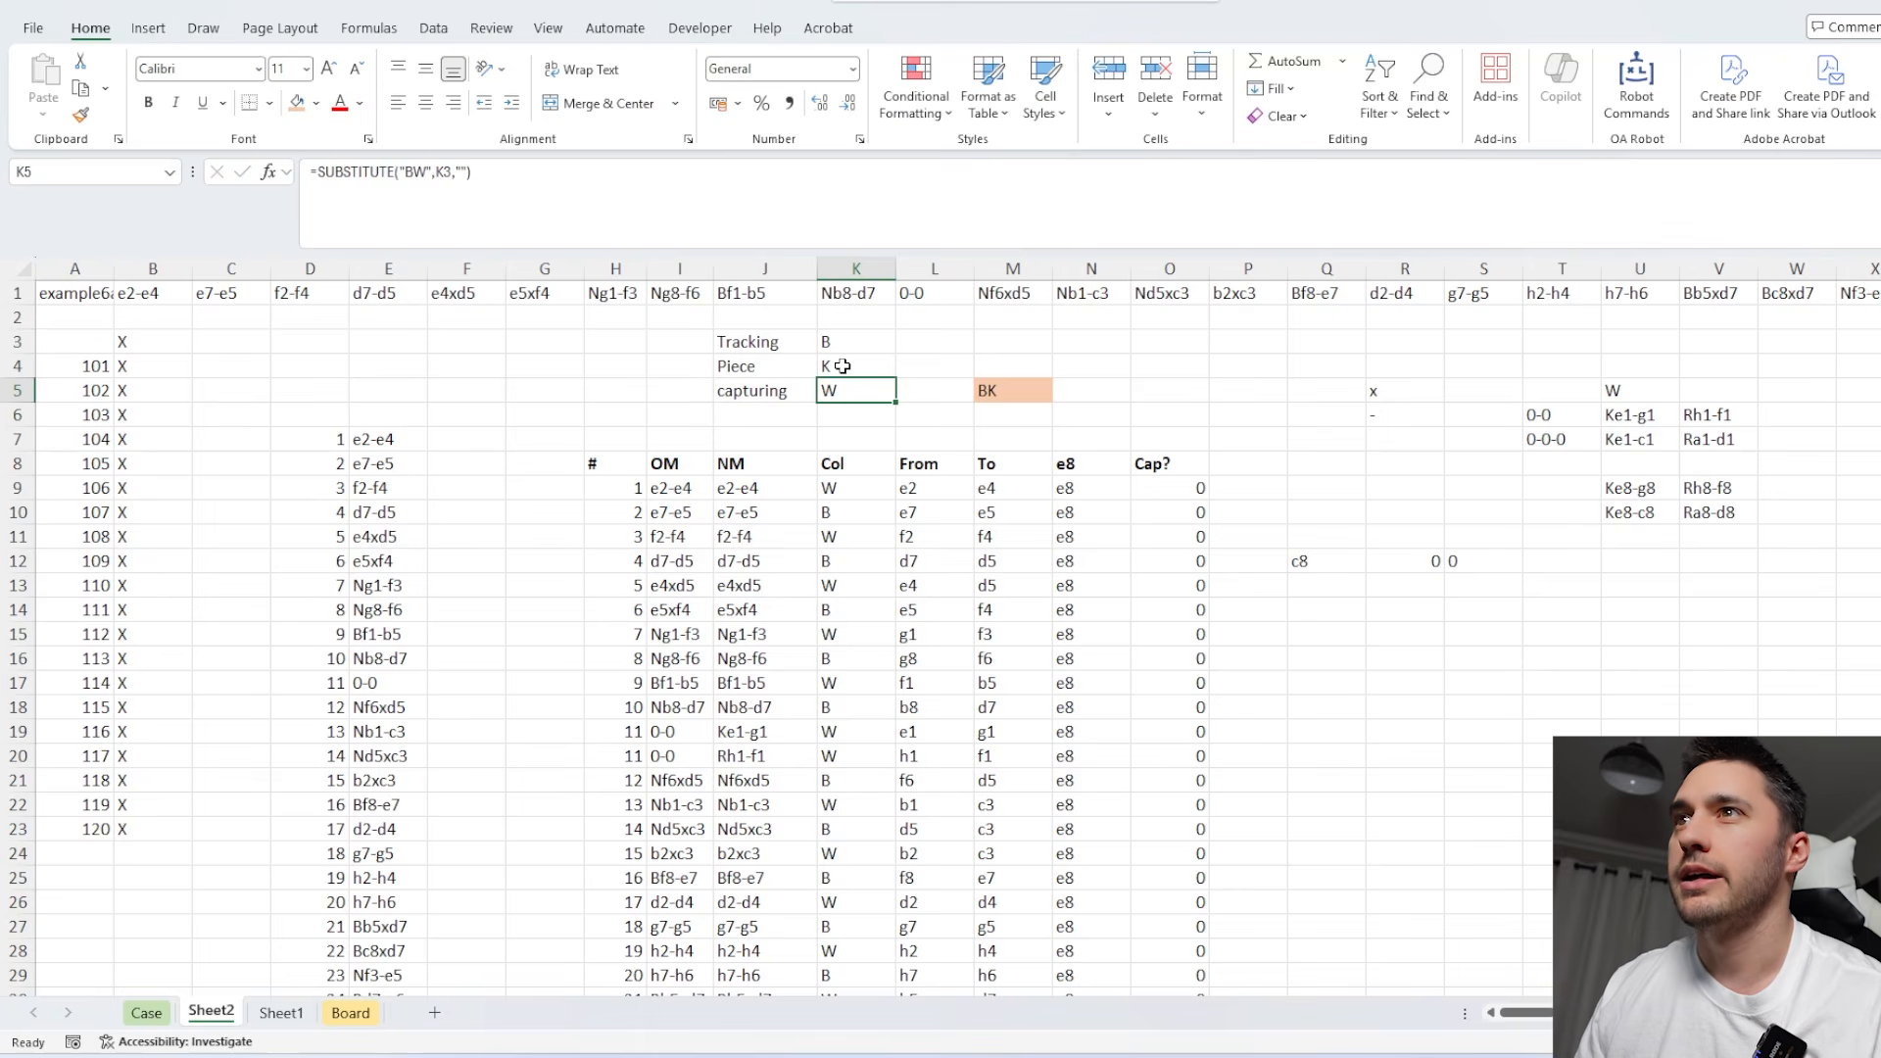
Replace the formula in B3 with a reference to the last cell of the tracked-square column N.
click(149, 342)
text(=)
click(1089, 516)
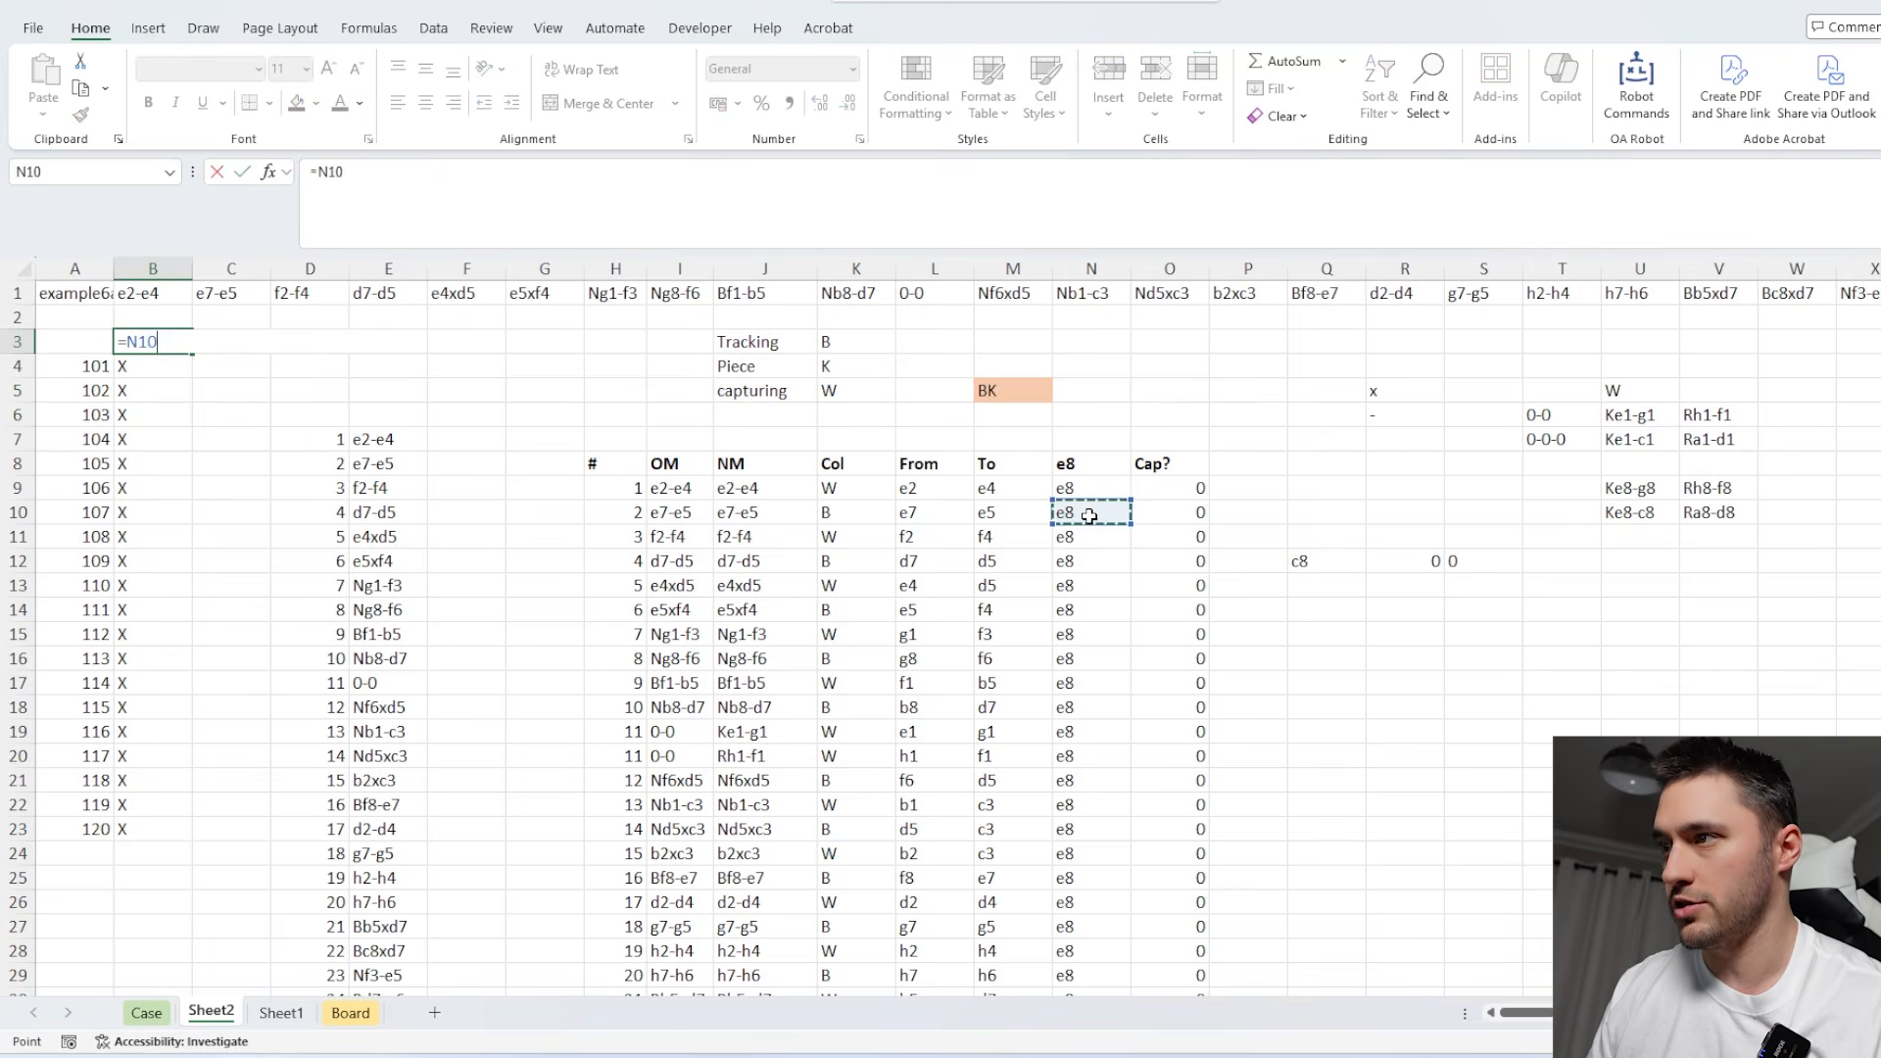
key(ctrl+Down)
key(Return)
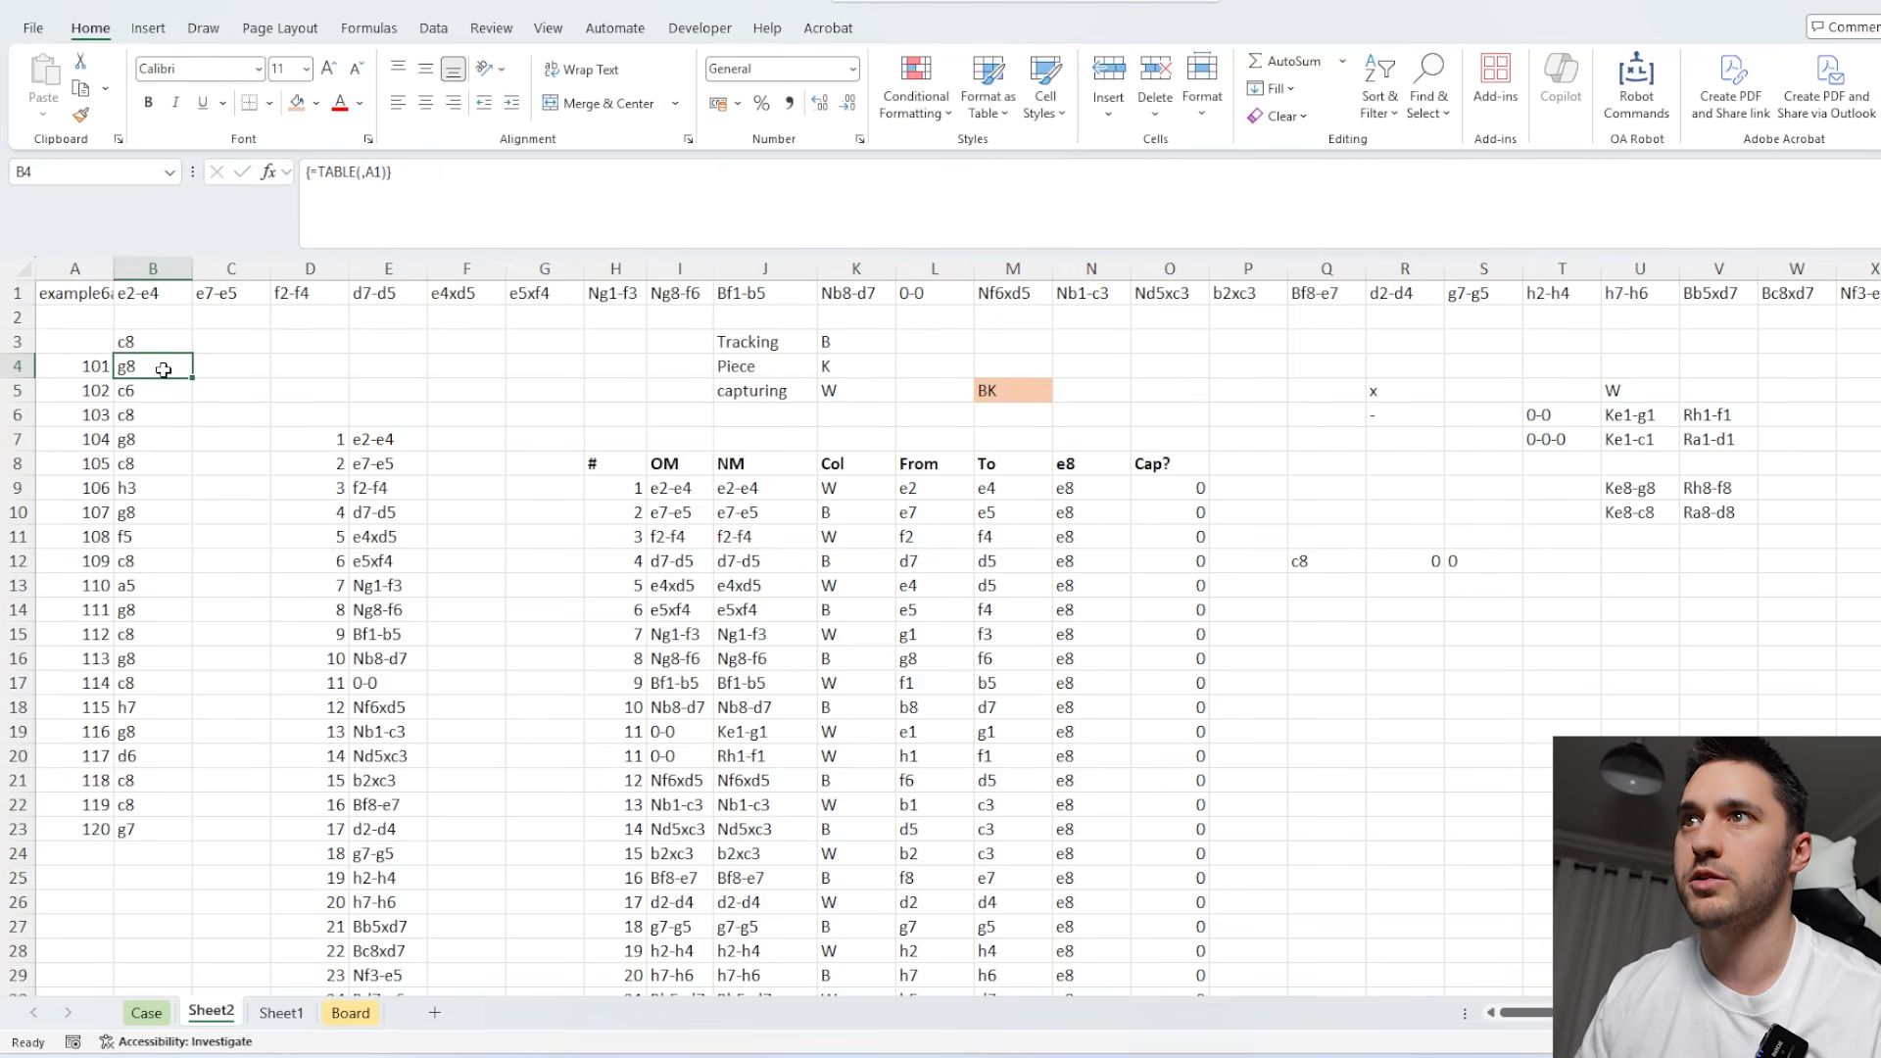
Copy the results in B4:B23 into the Level 6 answer cells on the Case sheet, starting at E293.
key(ctrl+shift+Down)
key(ctrl+c)
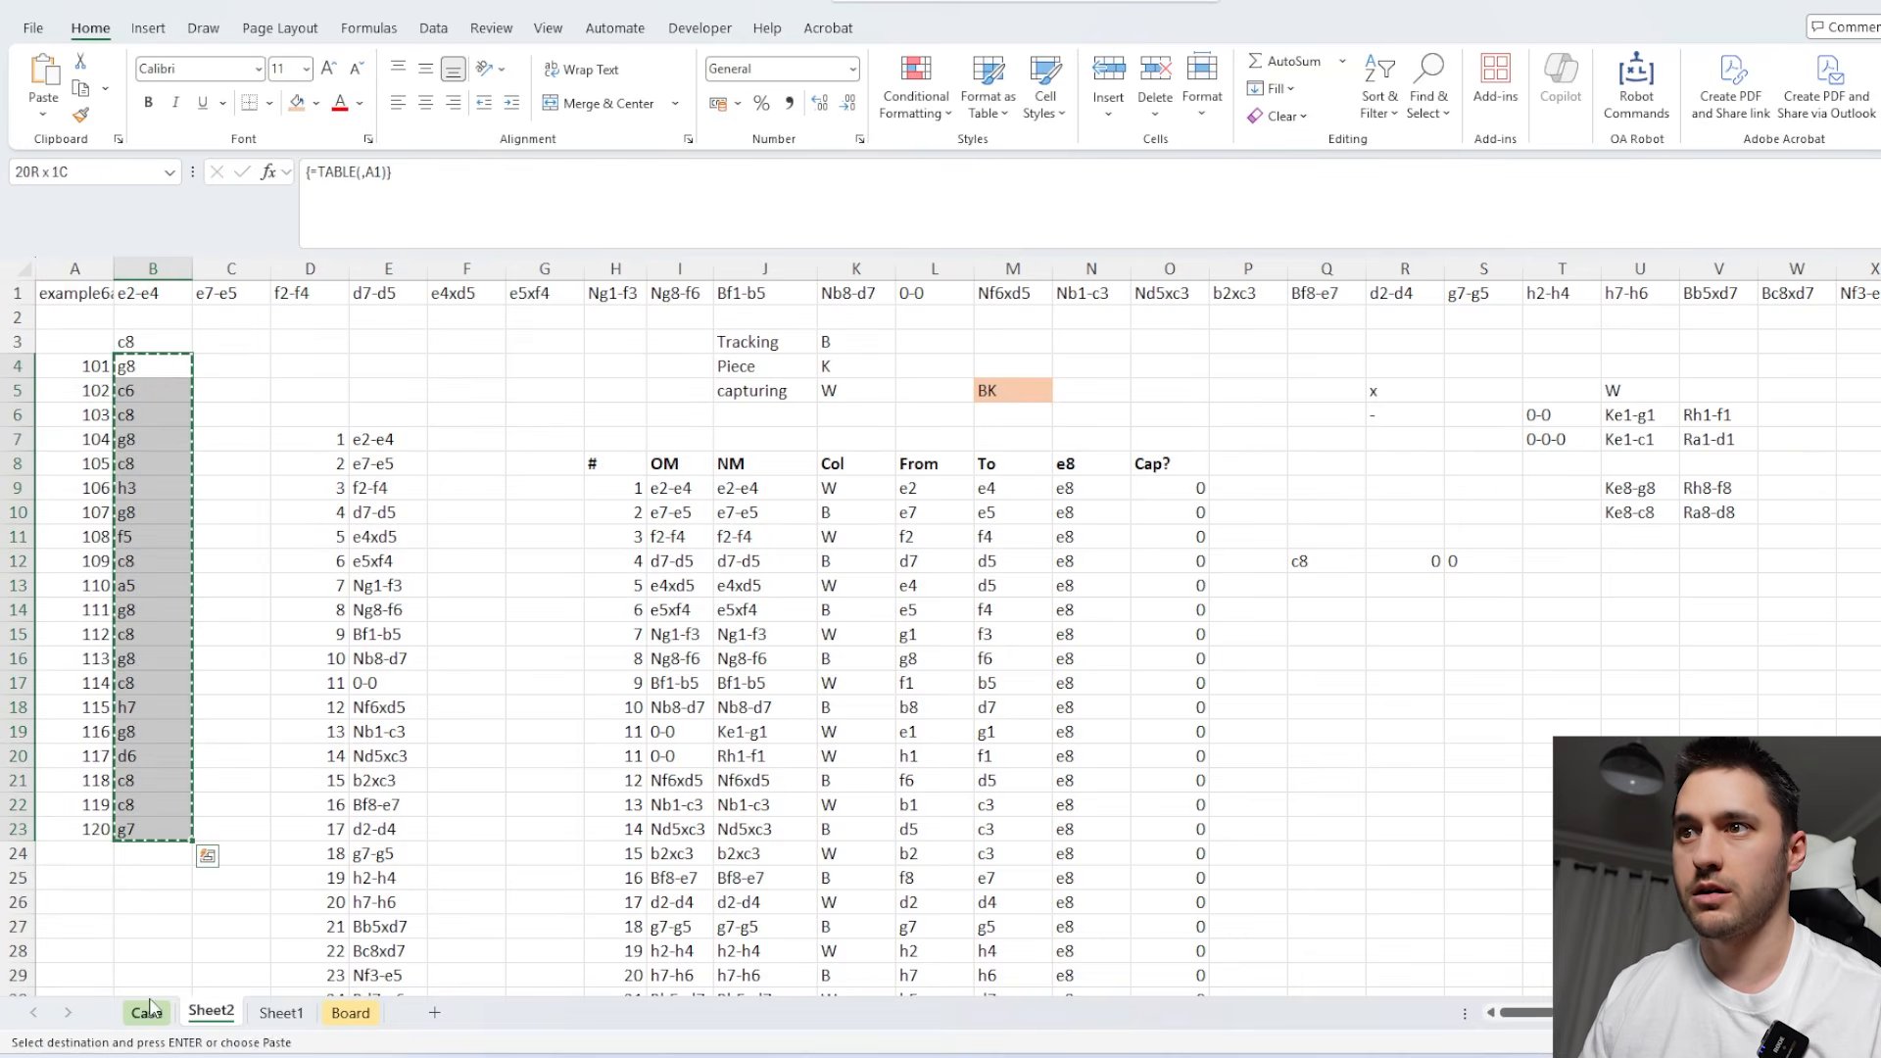
click(146, 1012)
scroll(429, 815, down, 3)
key(ctrl+v)
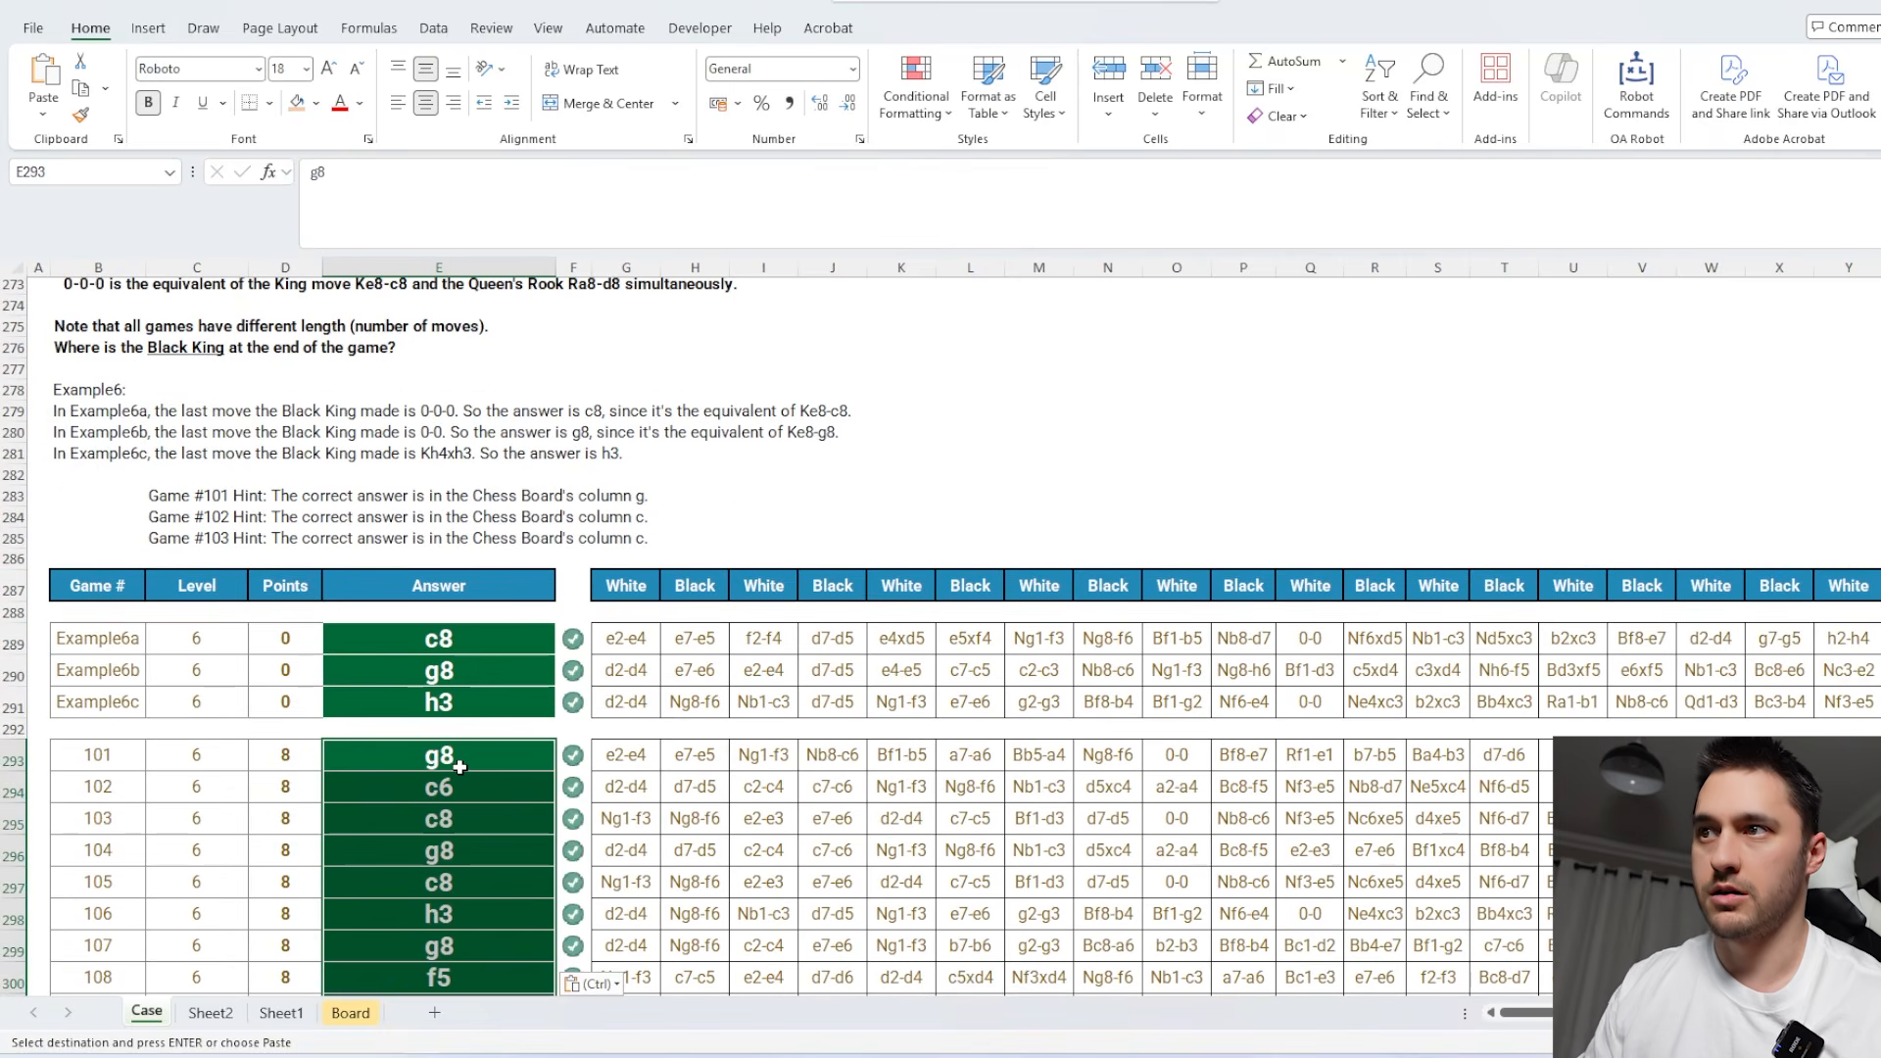
Review the Level 7 path question with its Color and Piece columns, then load its first example by setting A1 on Sheet2 to example7a.
scroll(685, 710, down, 10)
scroll(685, 710, down, 3)
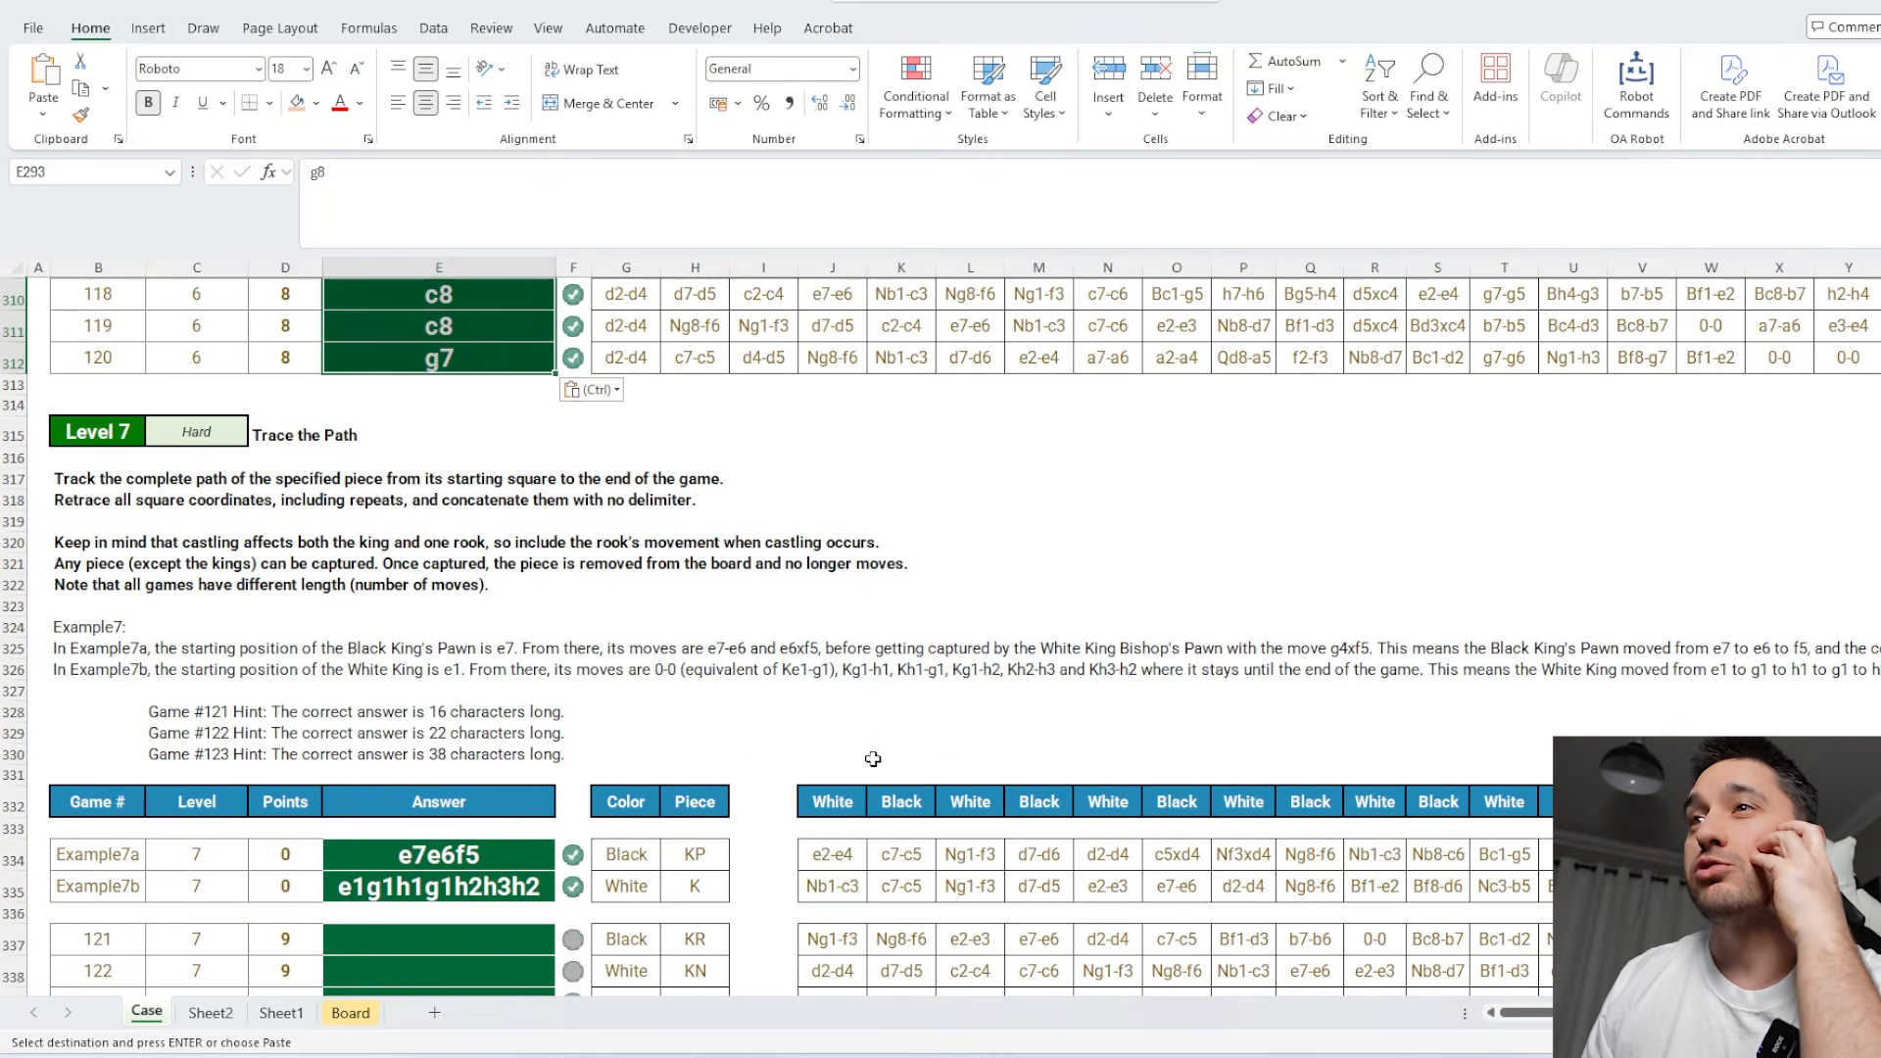
drag(637, 721, 694, 723)
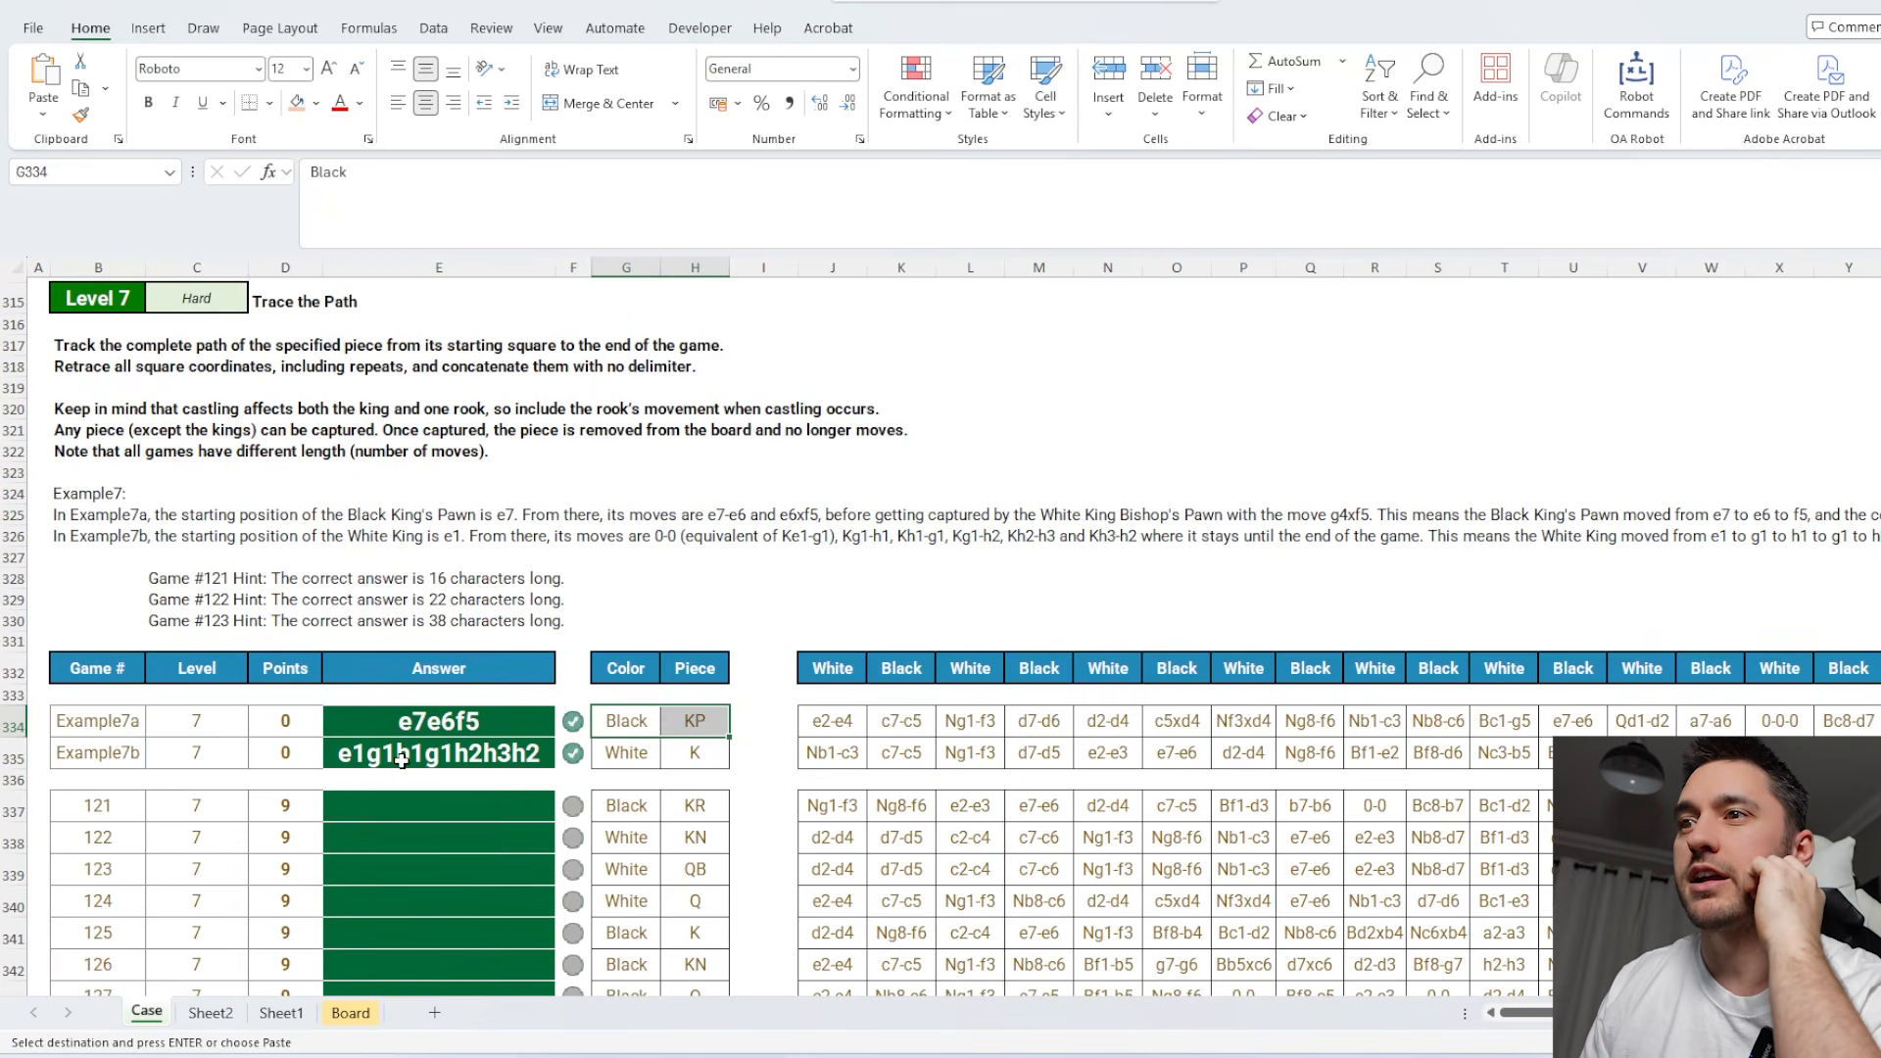
click(210, 1013)
click(74, 293)
click(505, 204)
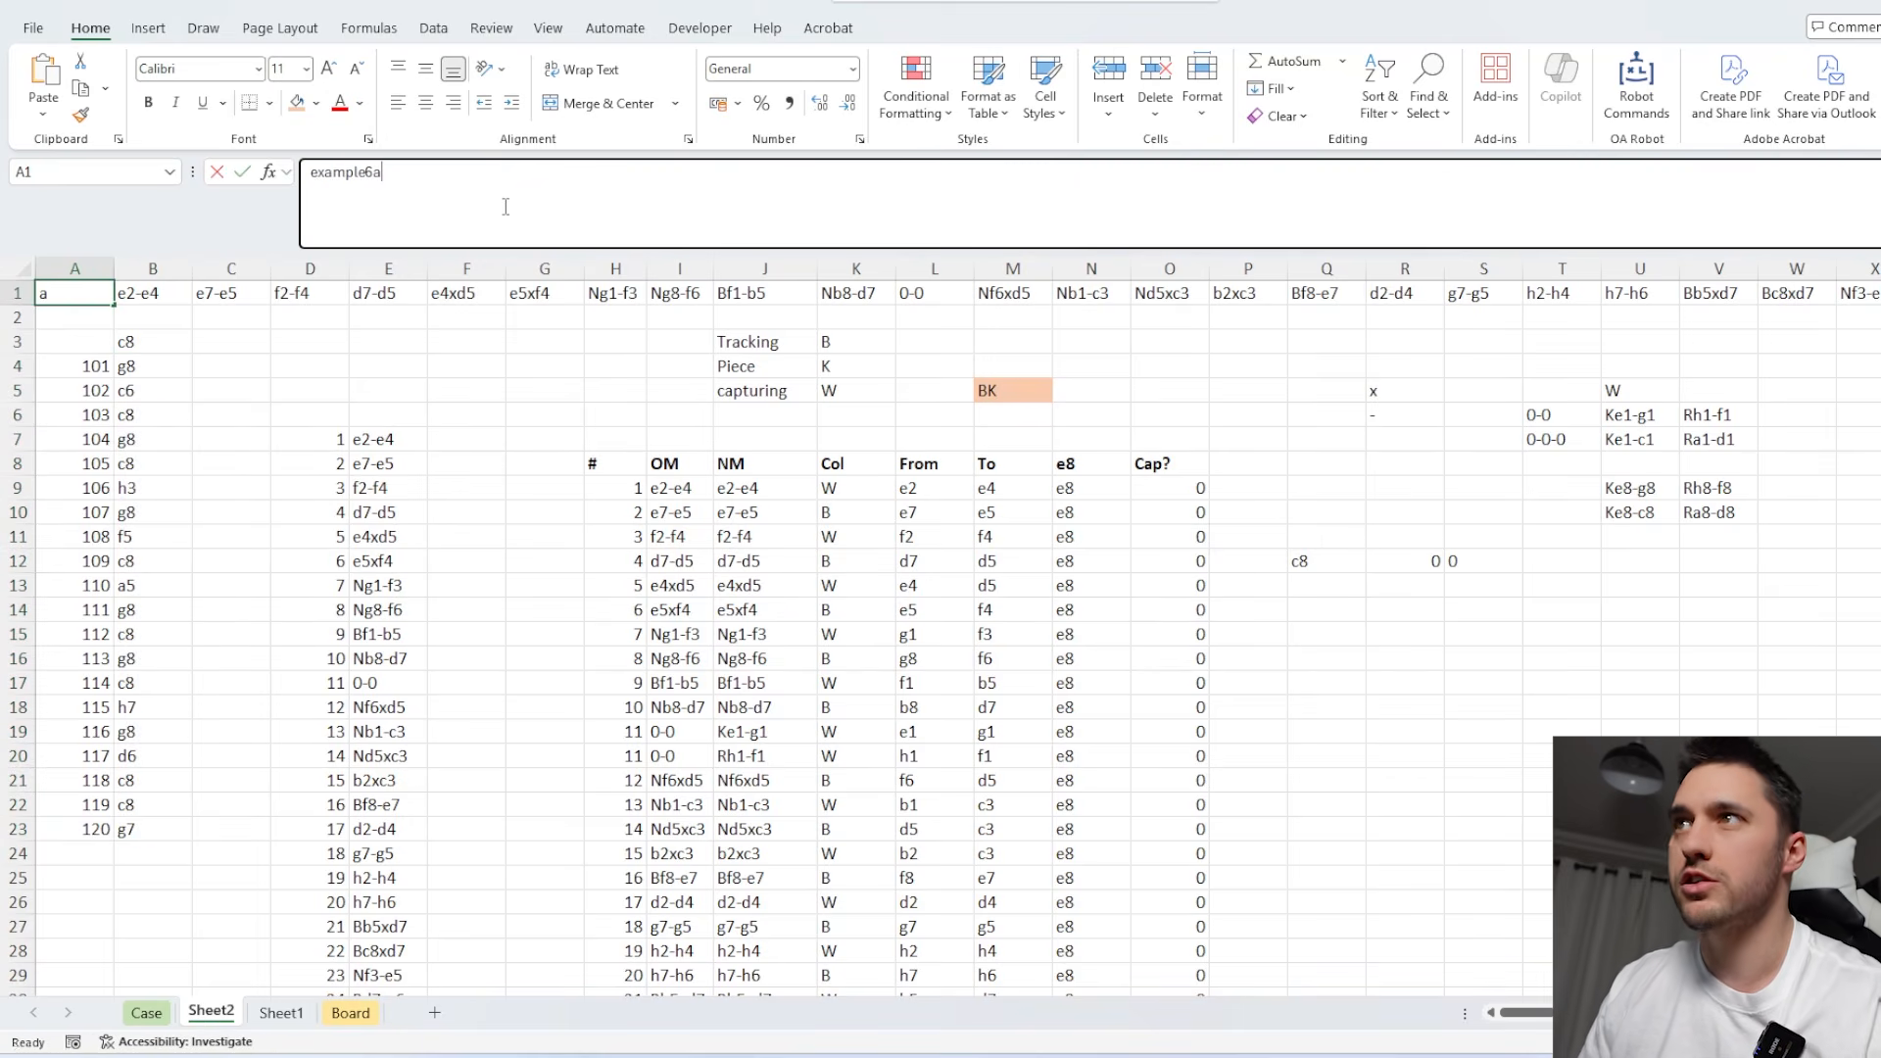
key(BackSpace)
key(Return)
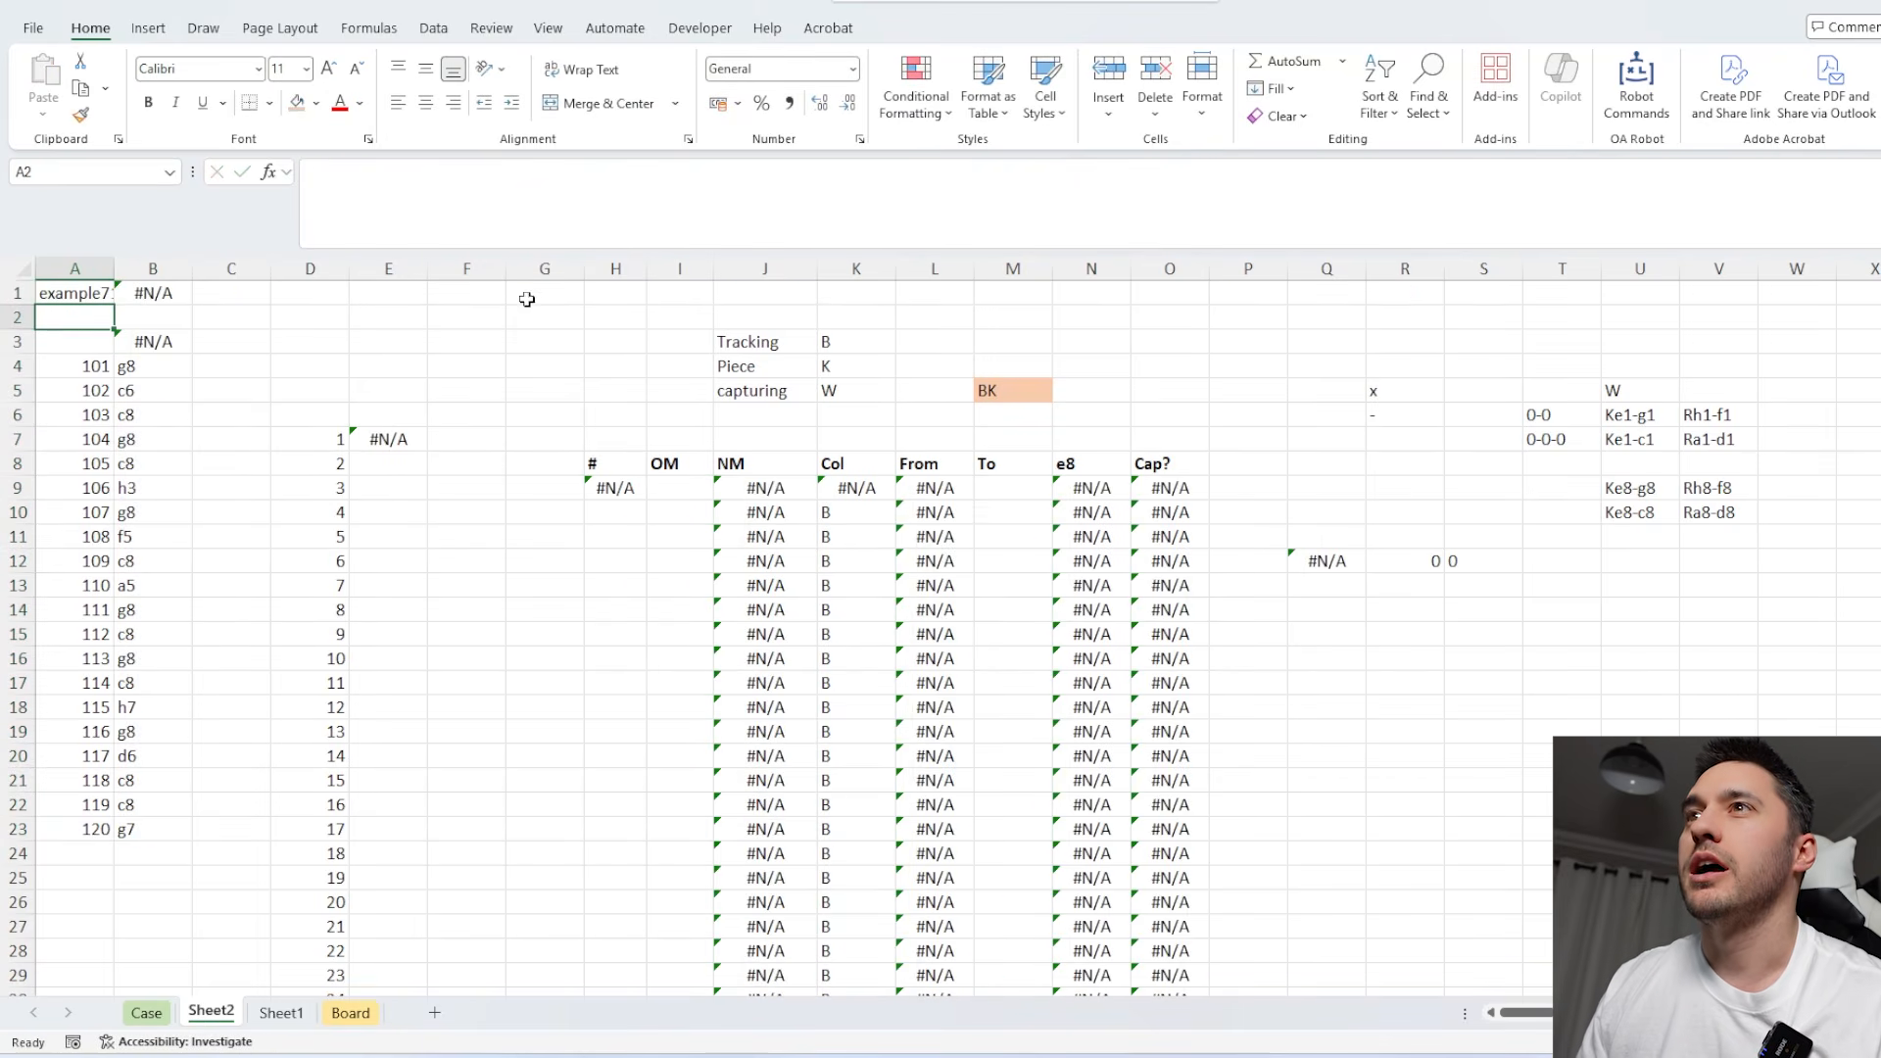
click(97, 294)
click(487, 173)
text(a)
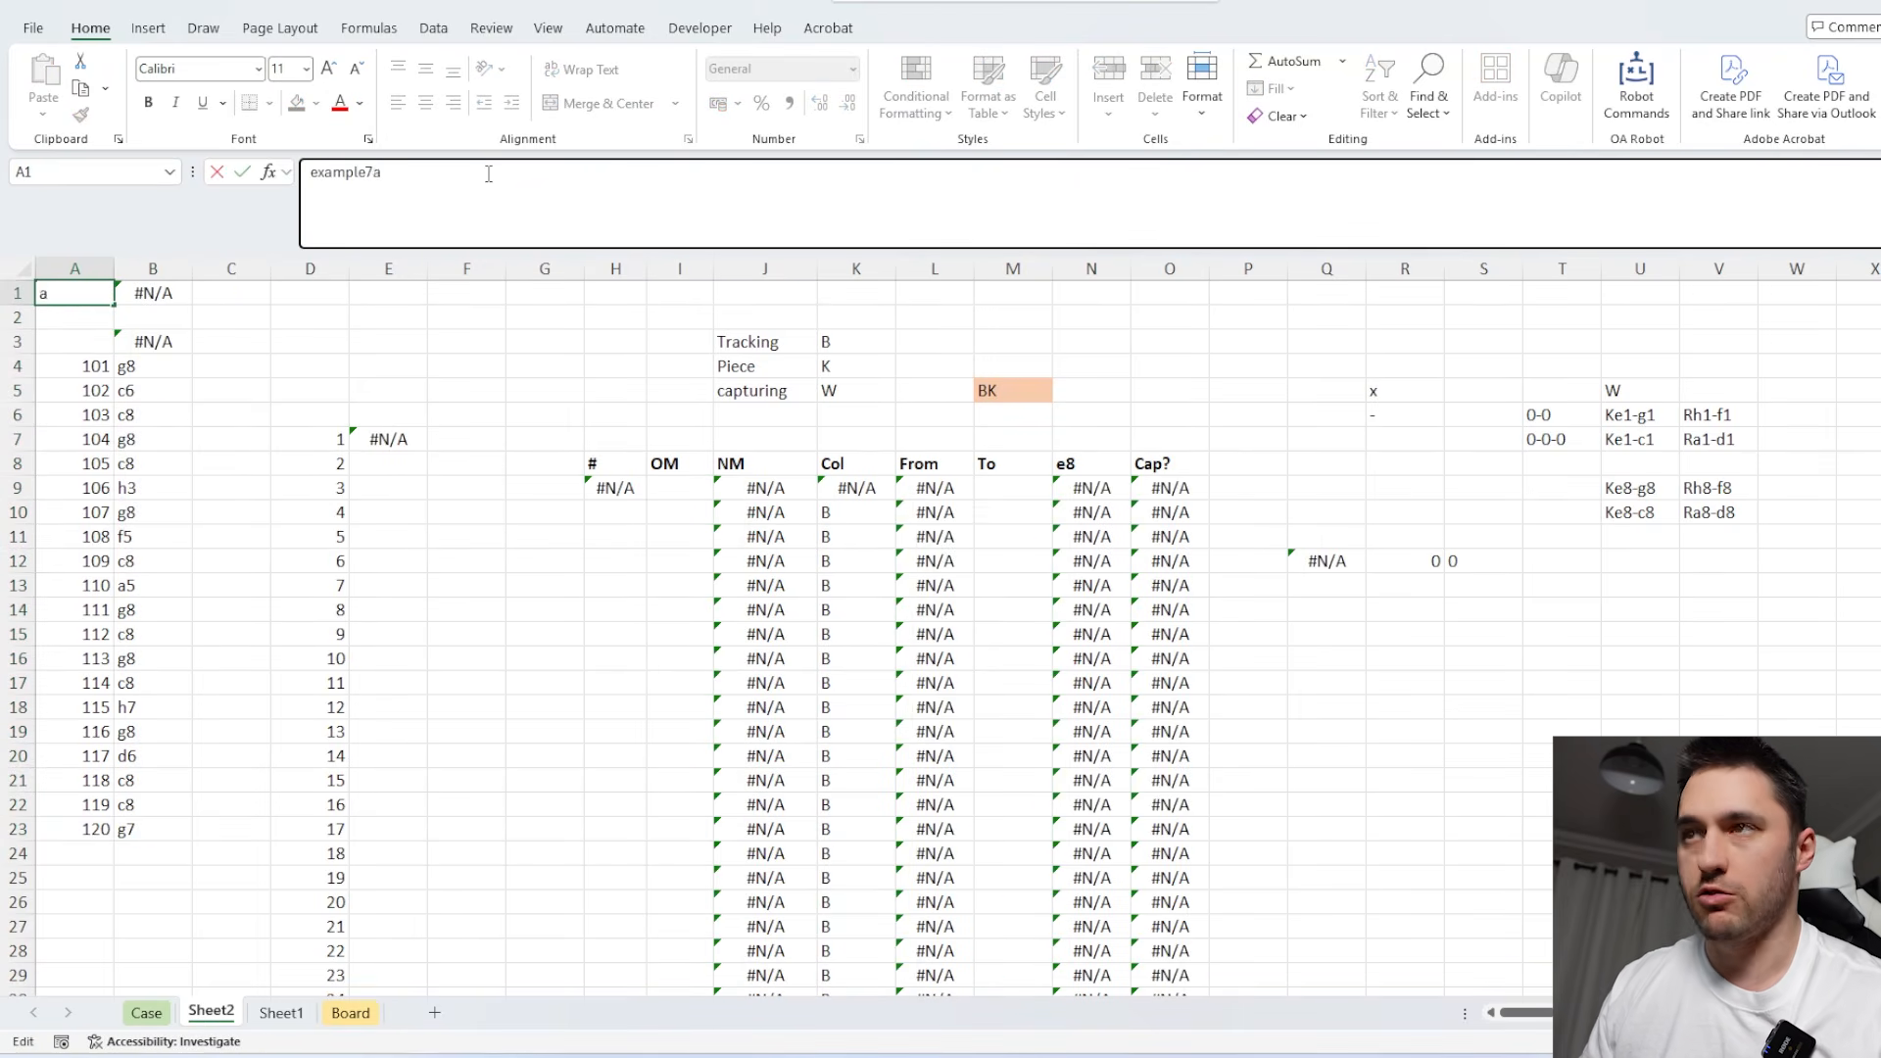
key(Return)
Wrap the TOCOL formula in E7 in DROP to strip the leading color, piece and zero entries from the move list.
click(364, 448)
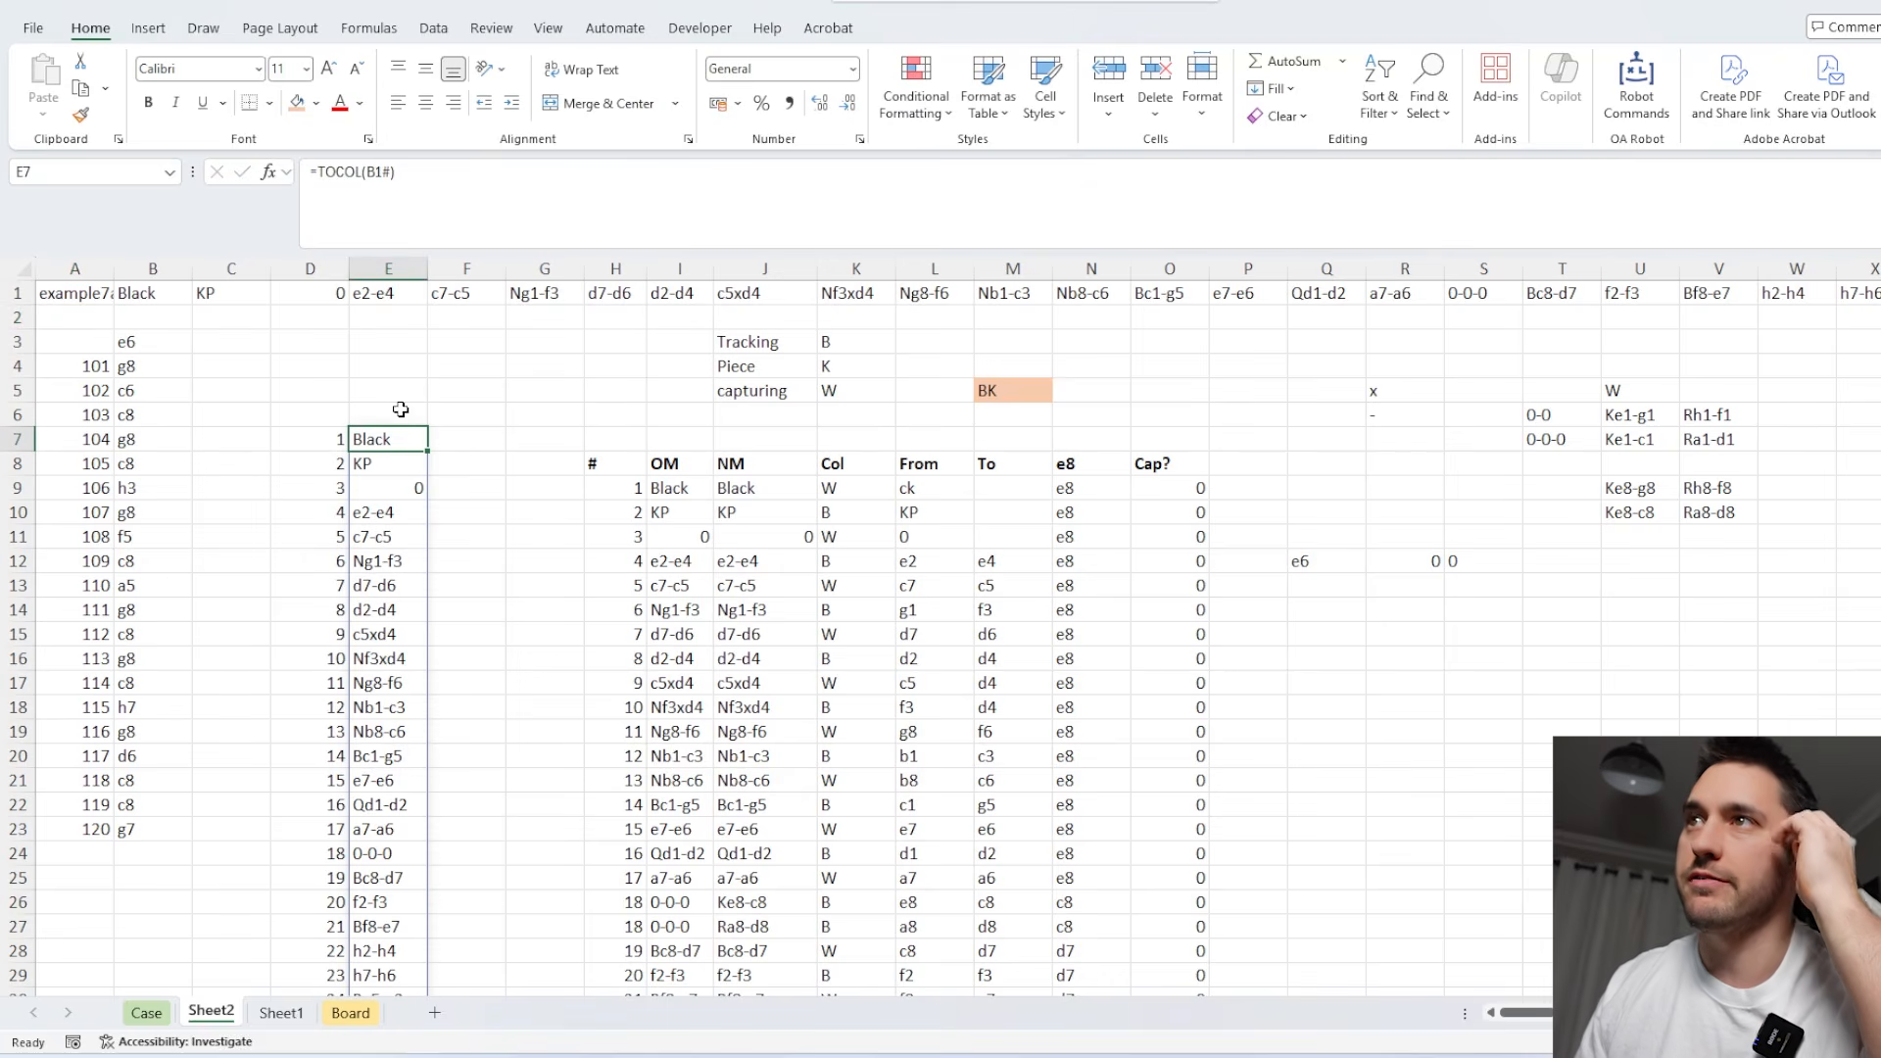
click(153, 291)
click(365, 435)
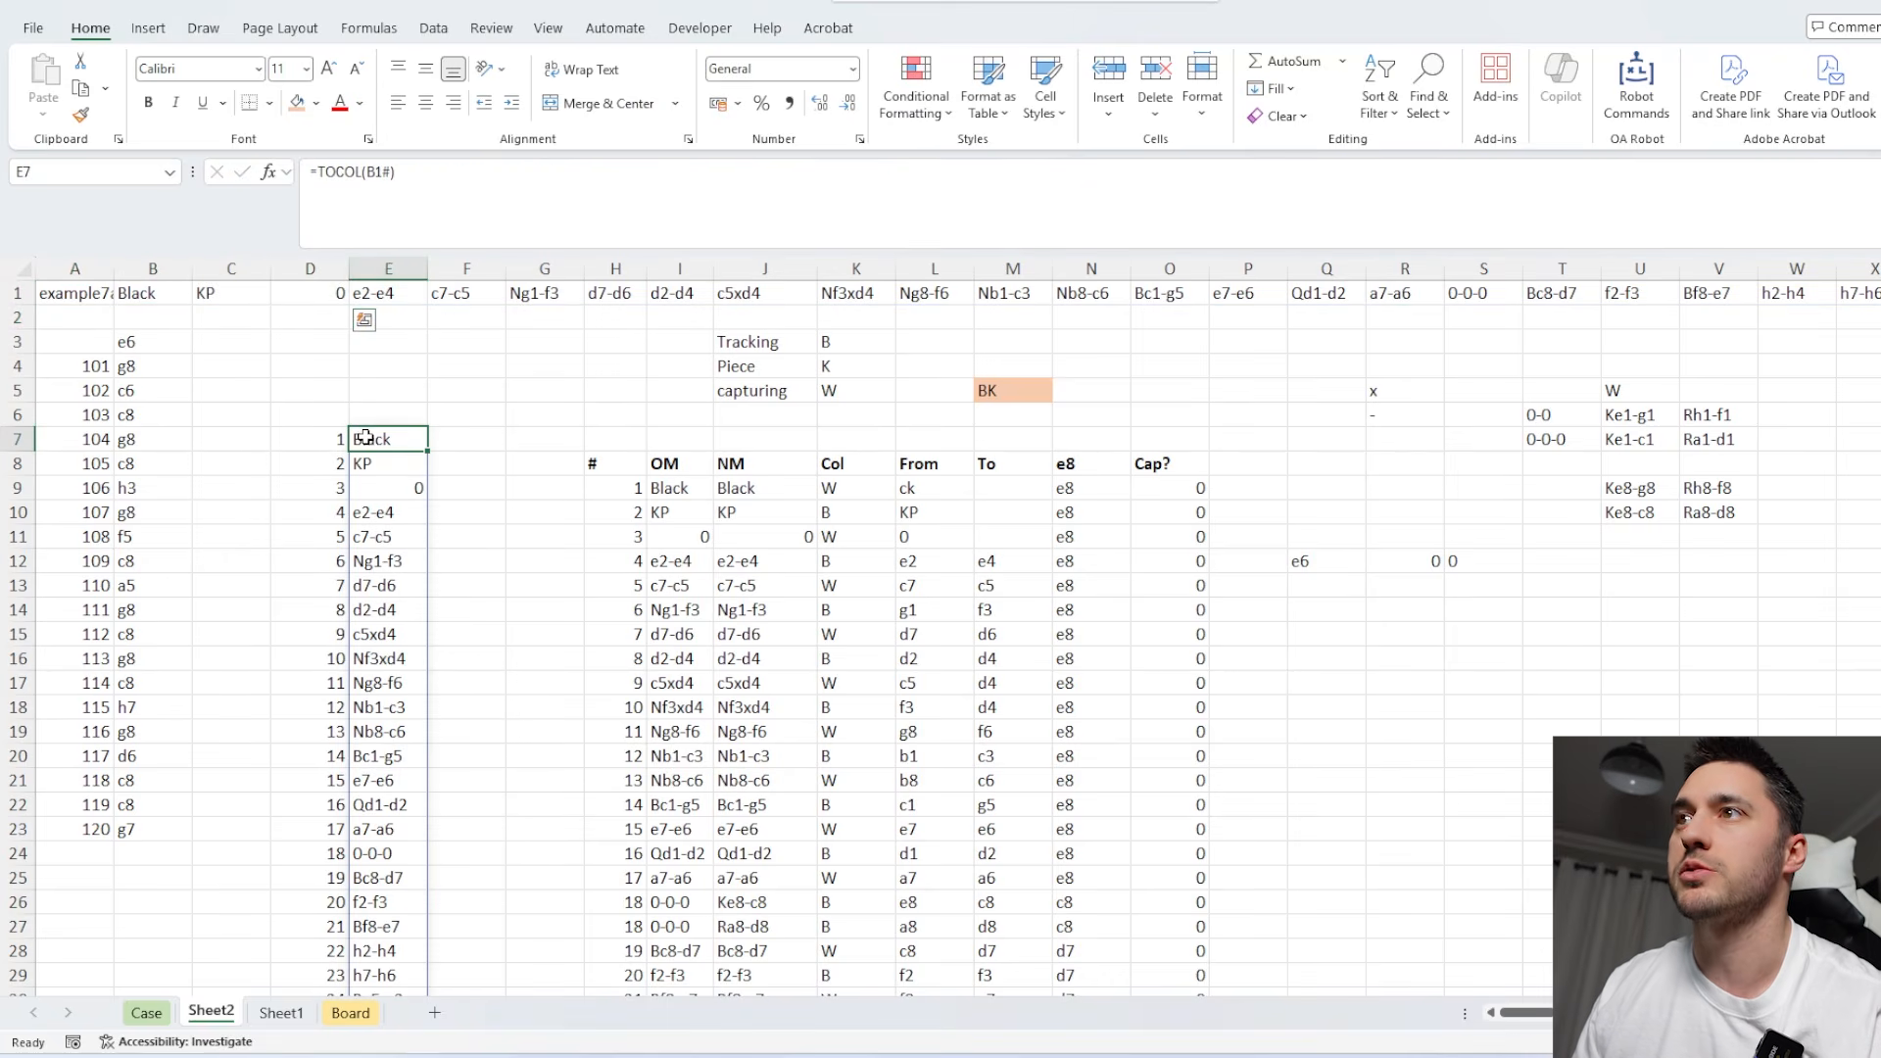
click(324, 171)
text(DROP()
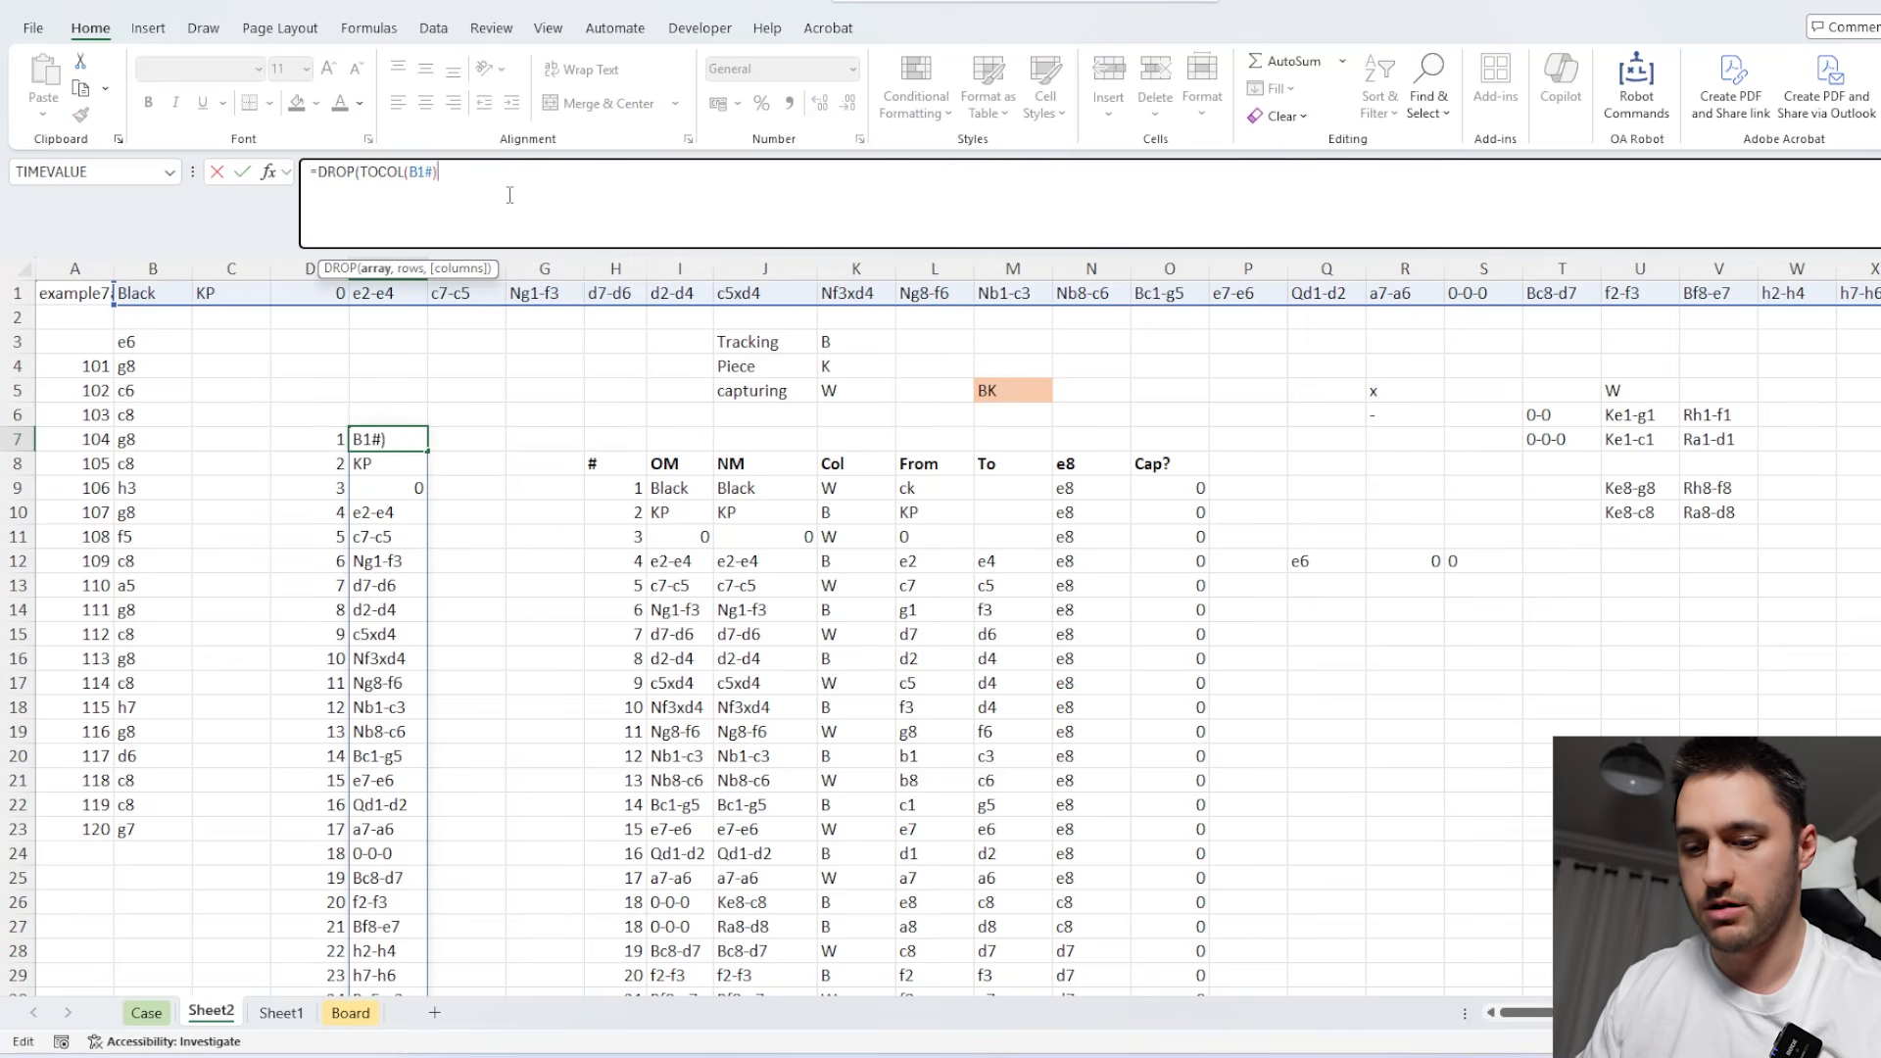
key(Return)
click(998, 391)
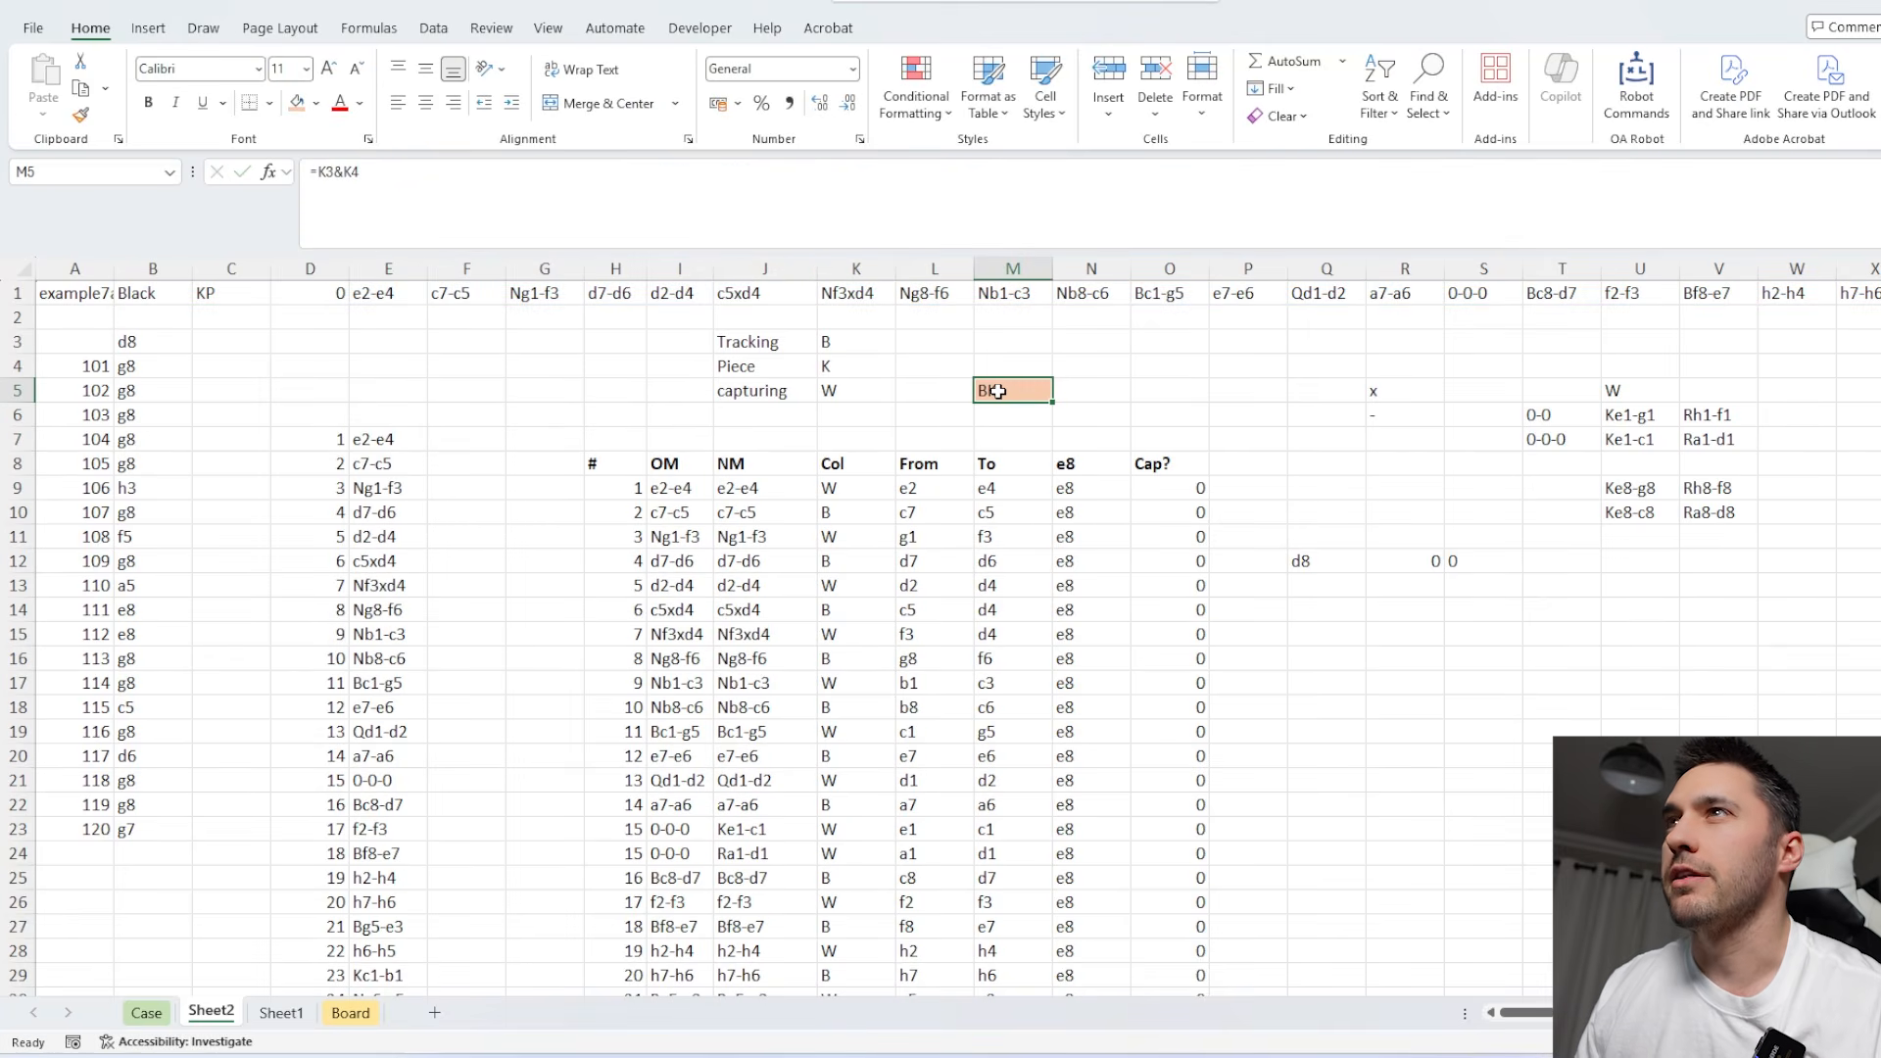
text(=LEFT()
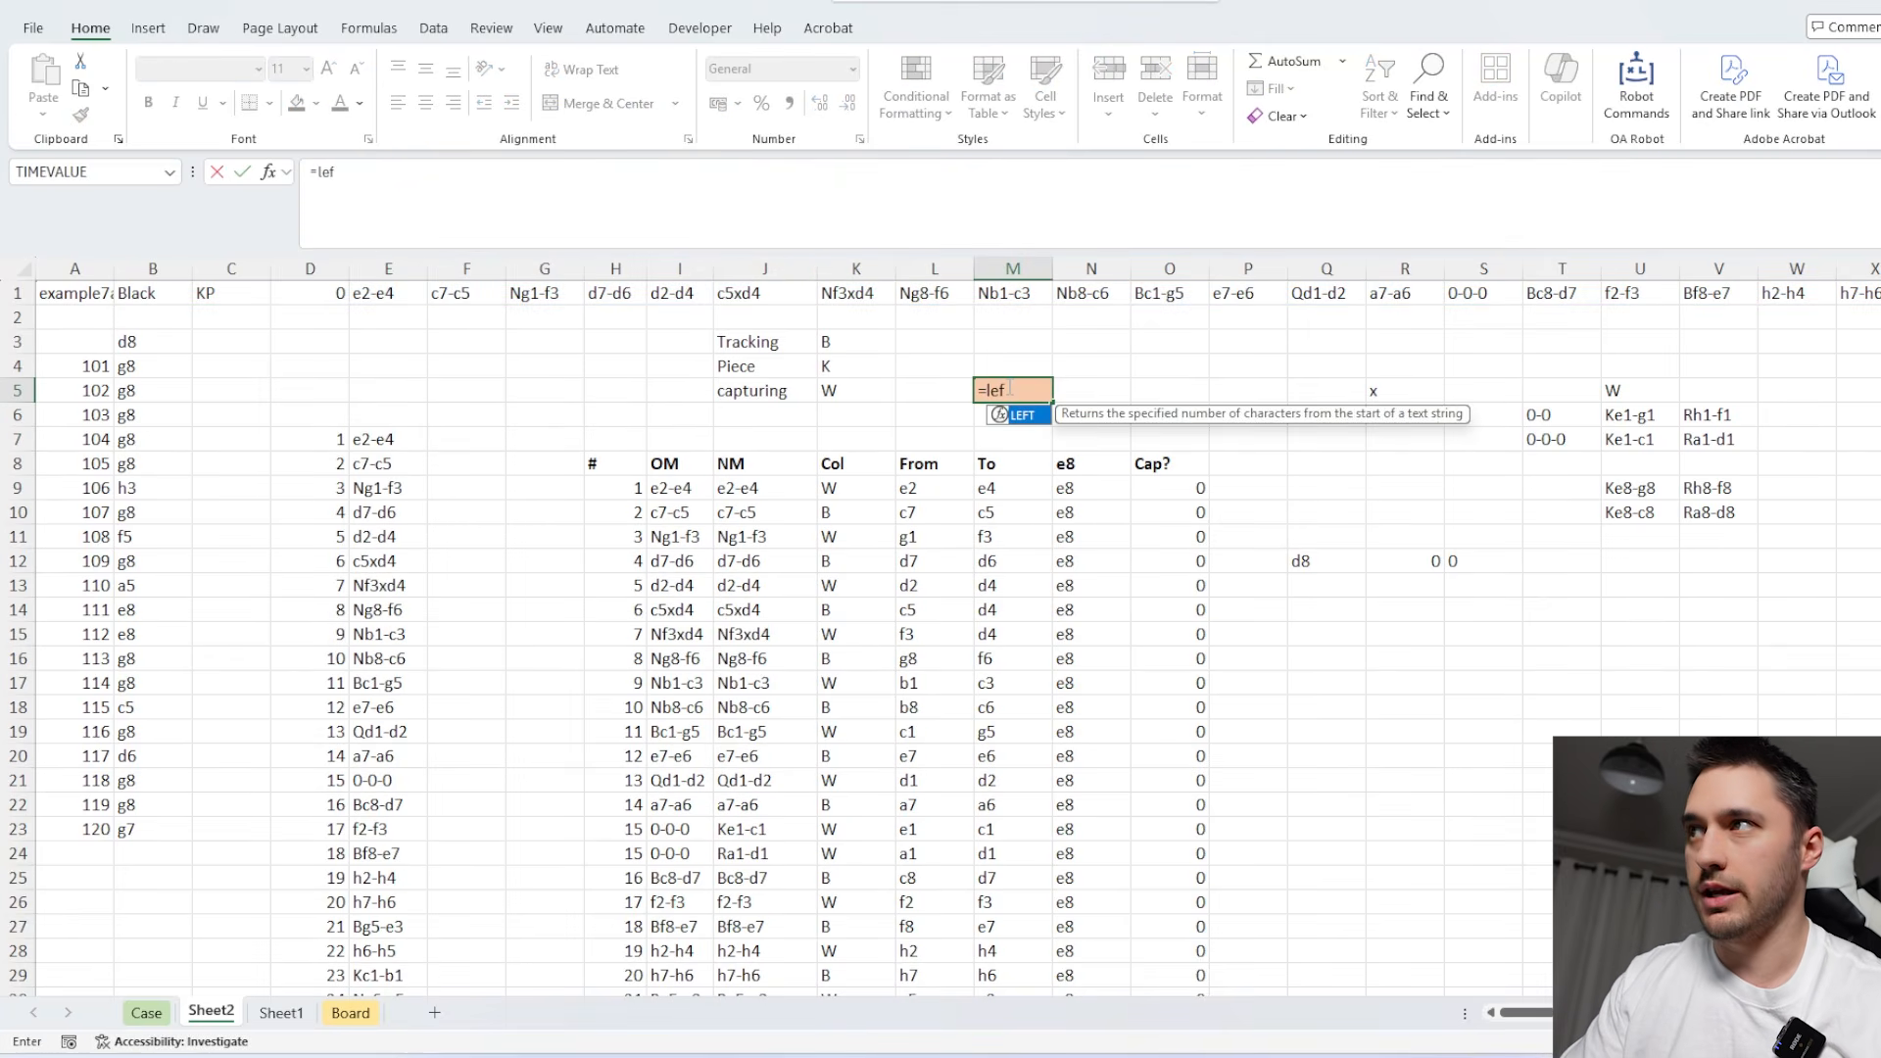
key(Escape)
Link the tracking inputs to the game row: set K3 to =LEFT(B1) and K4 to =C1.
click(841, 343)
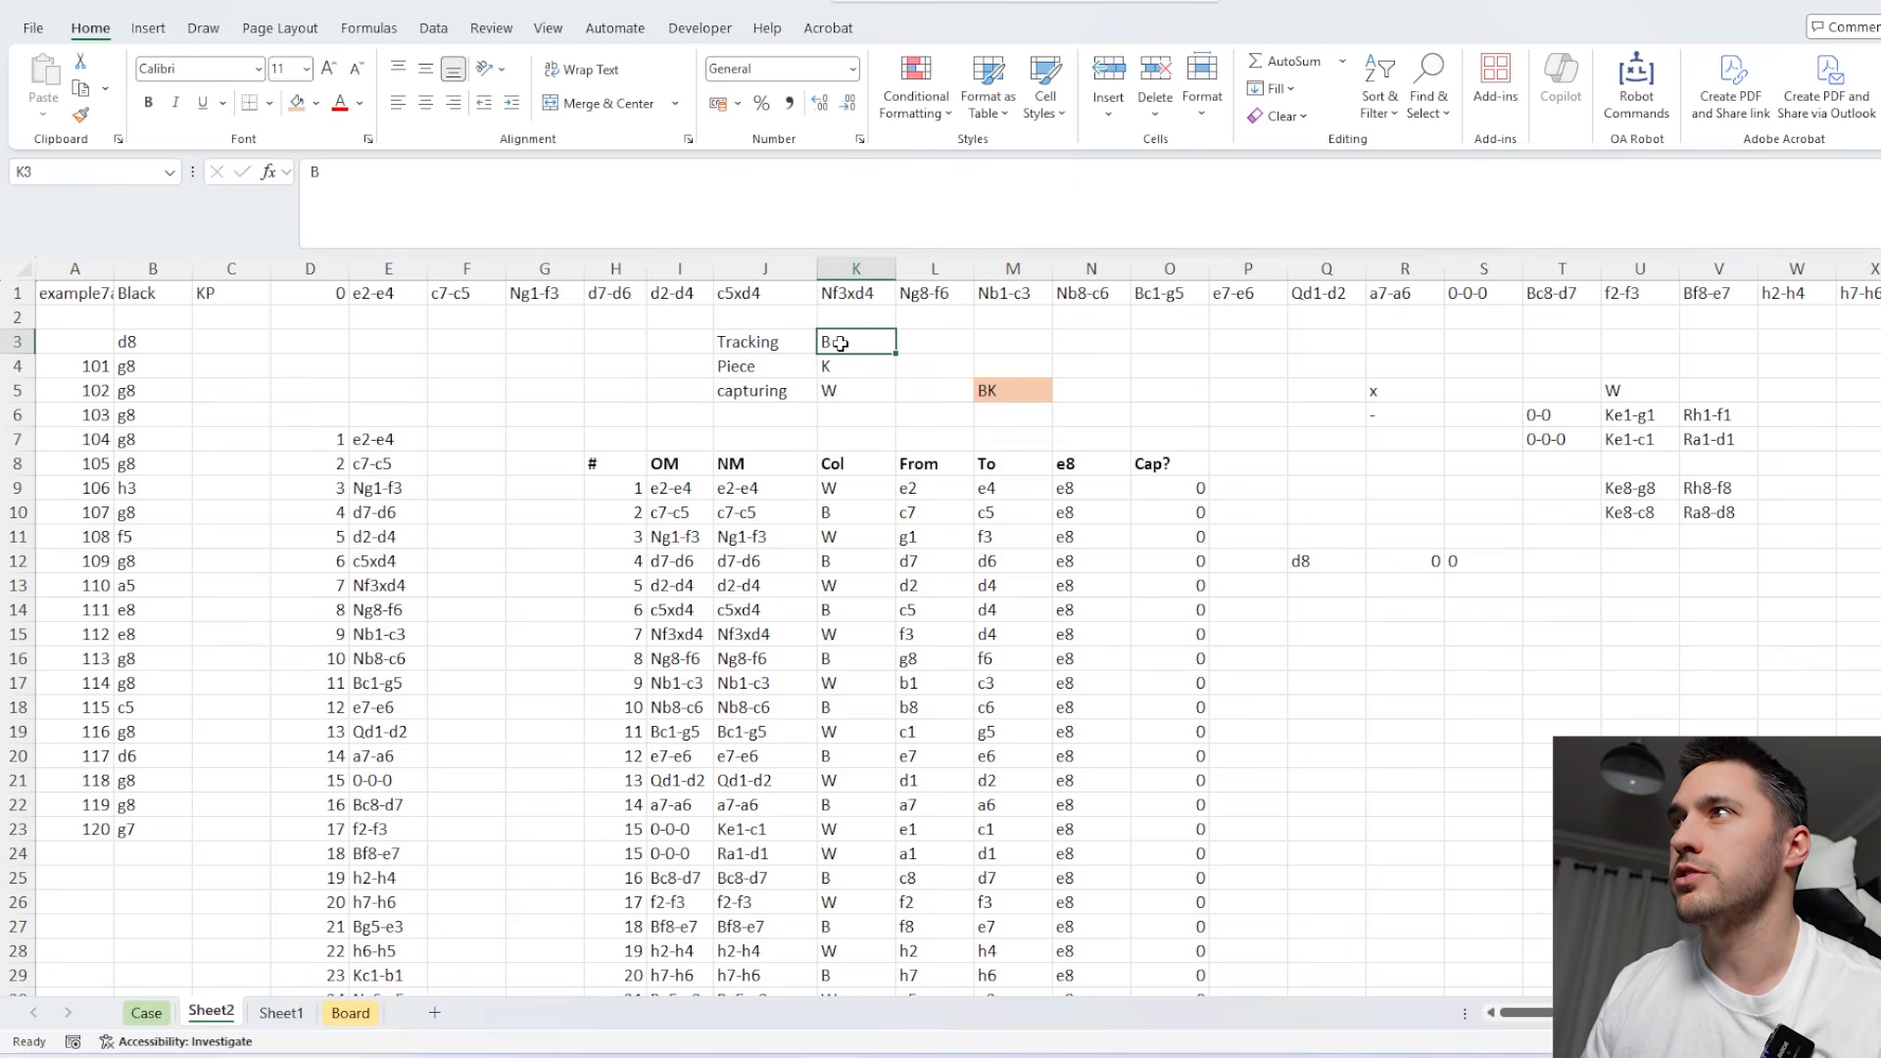
text(=LEFT()
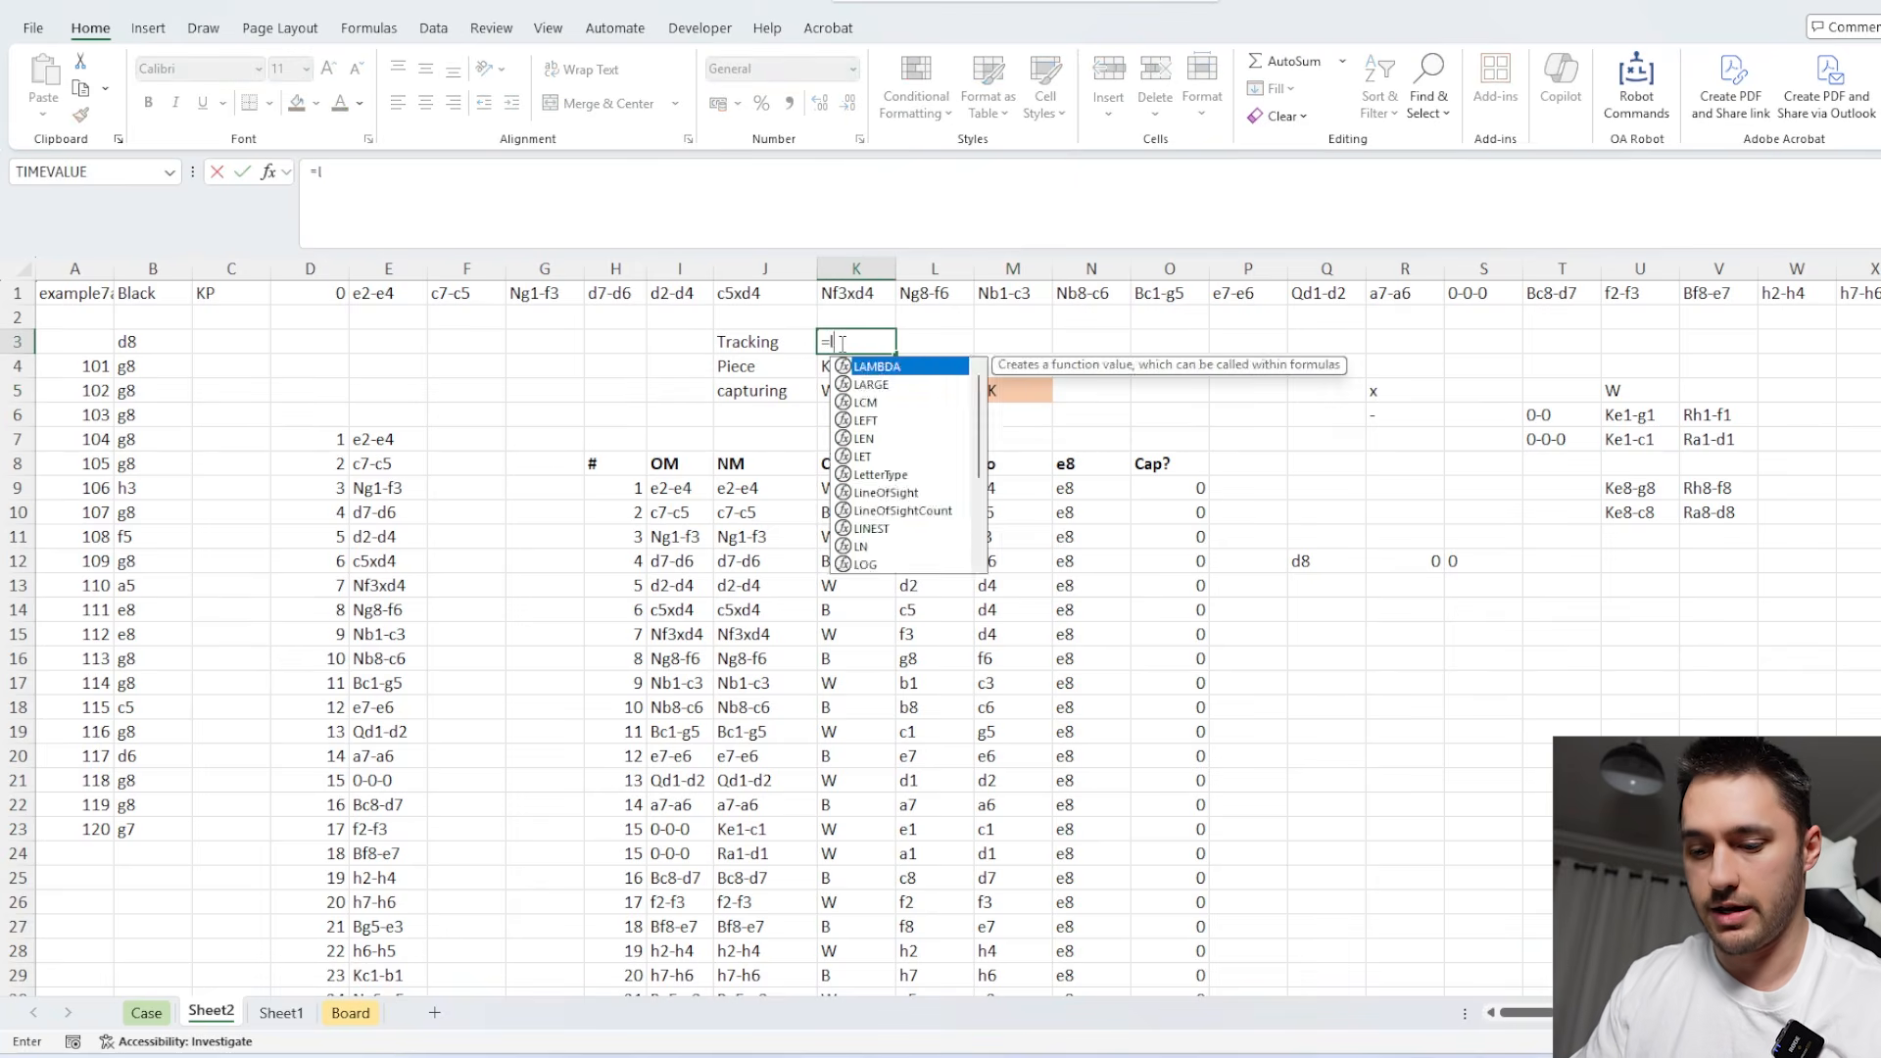
click(159, 297)
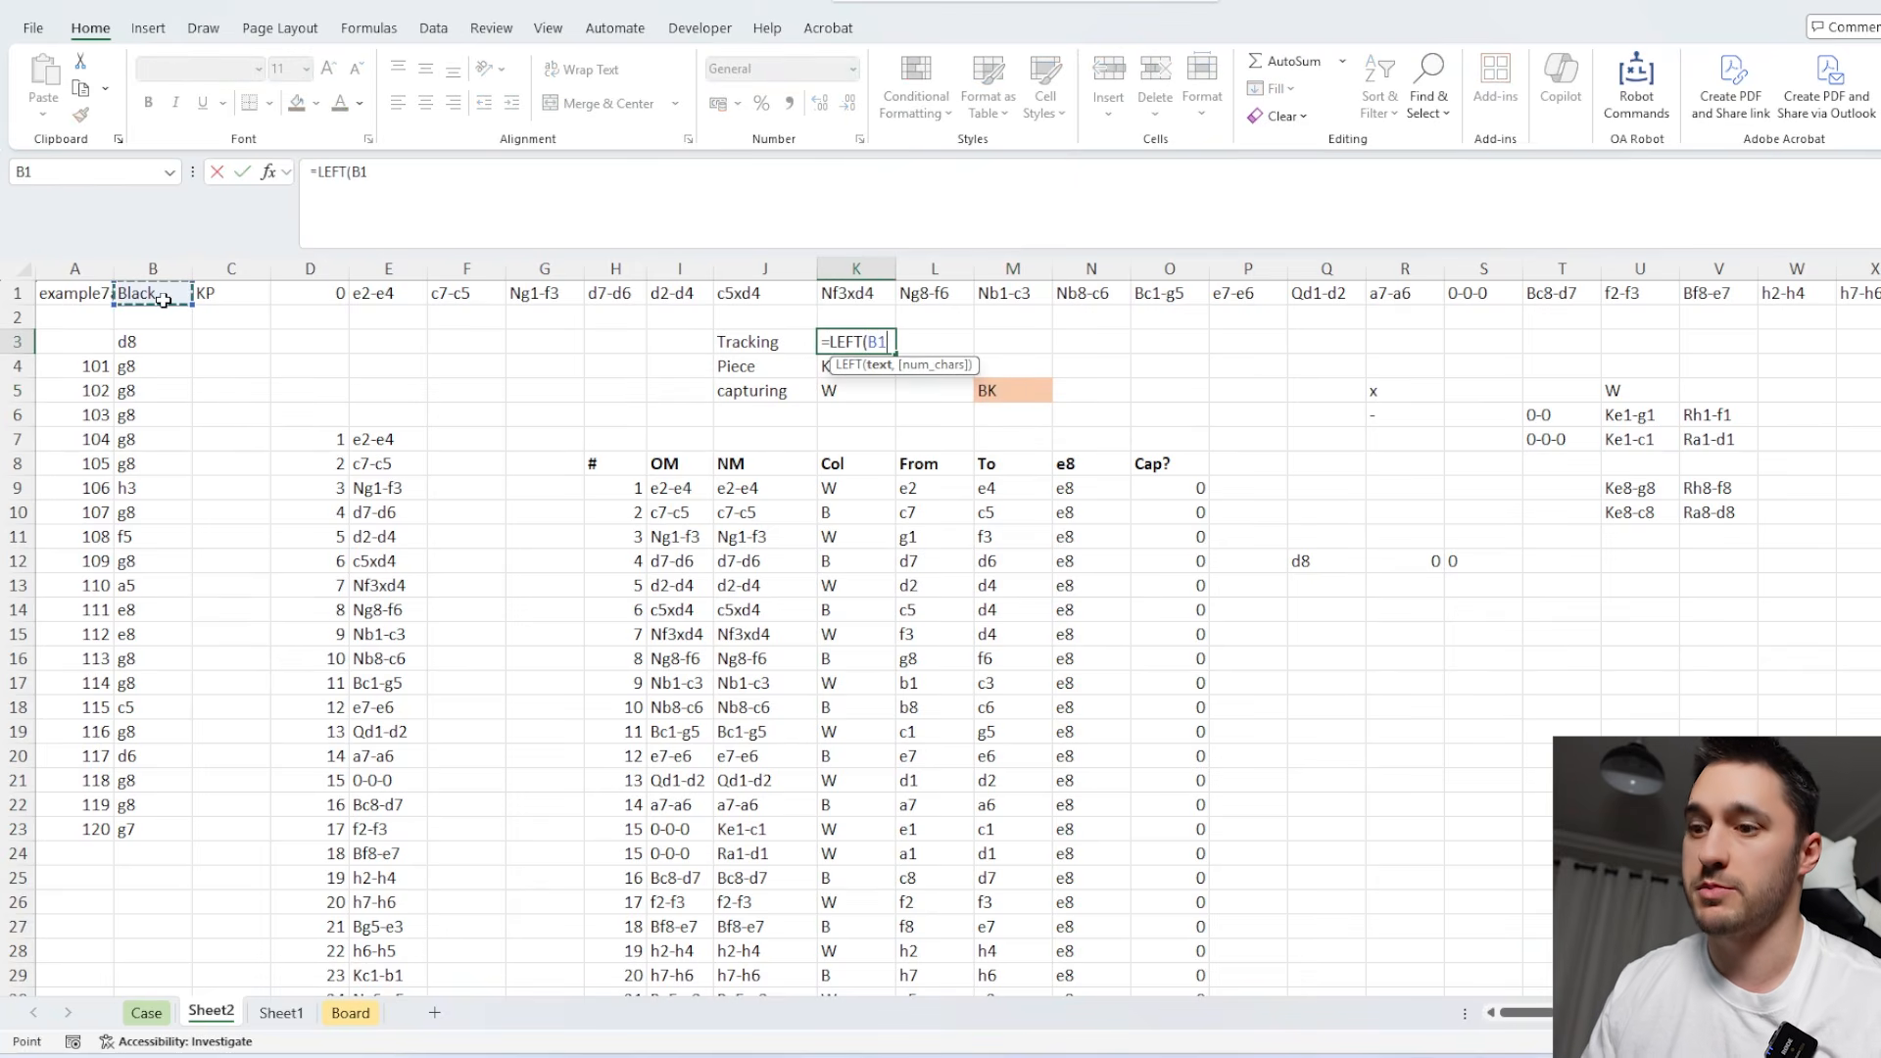
text())
key(Return)
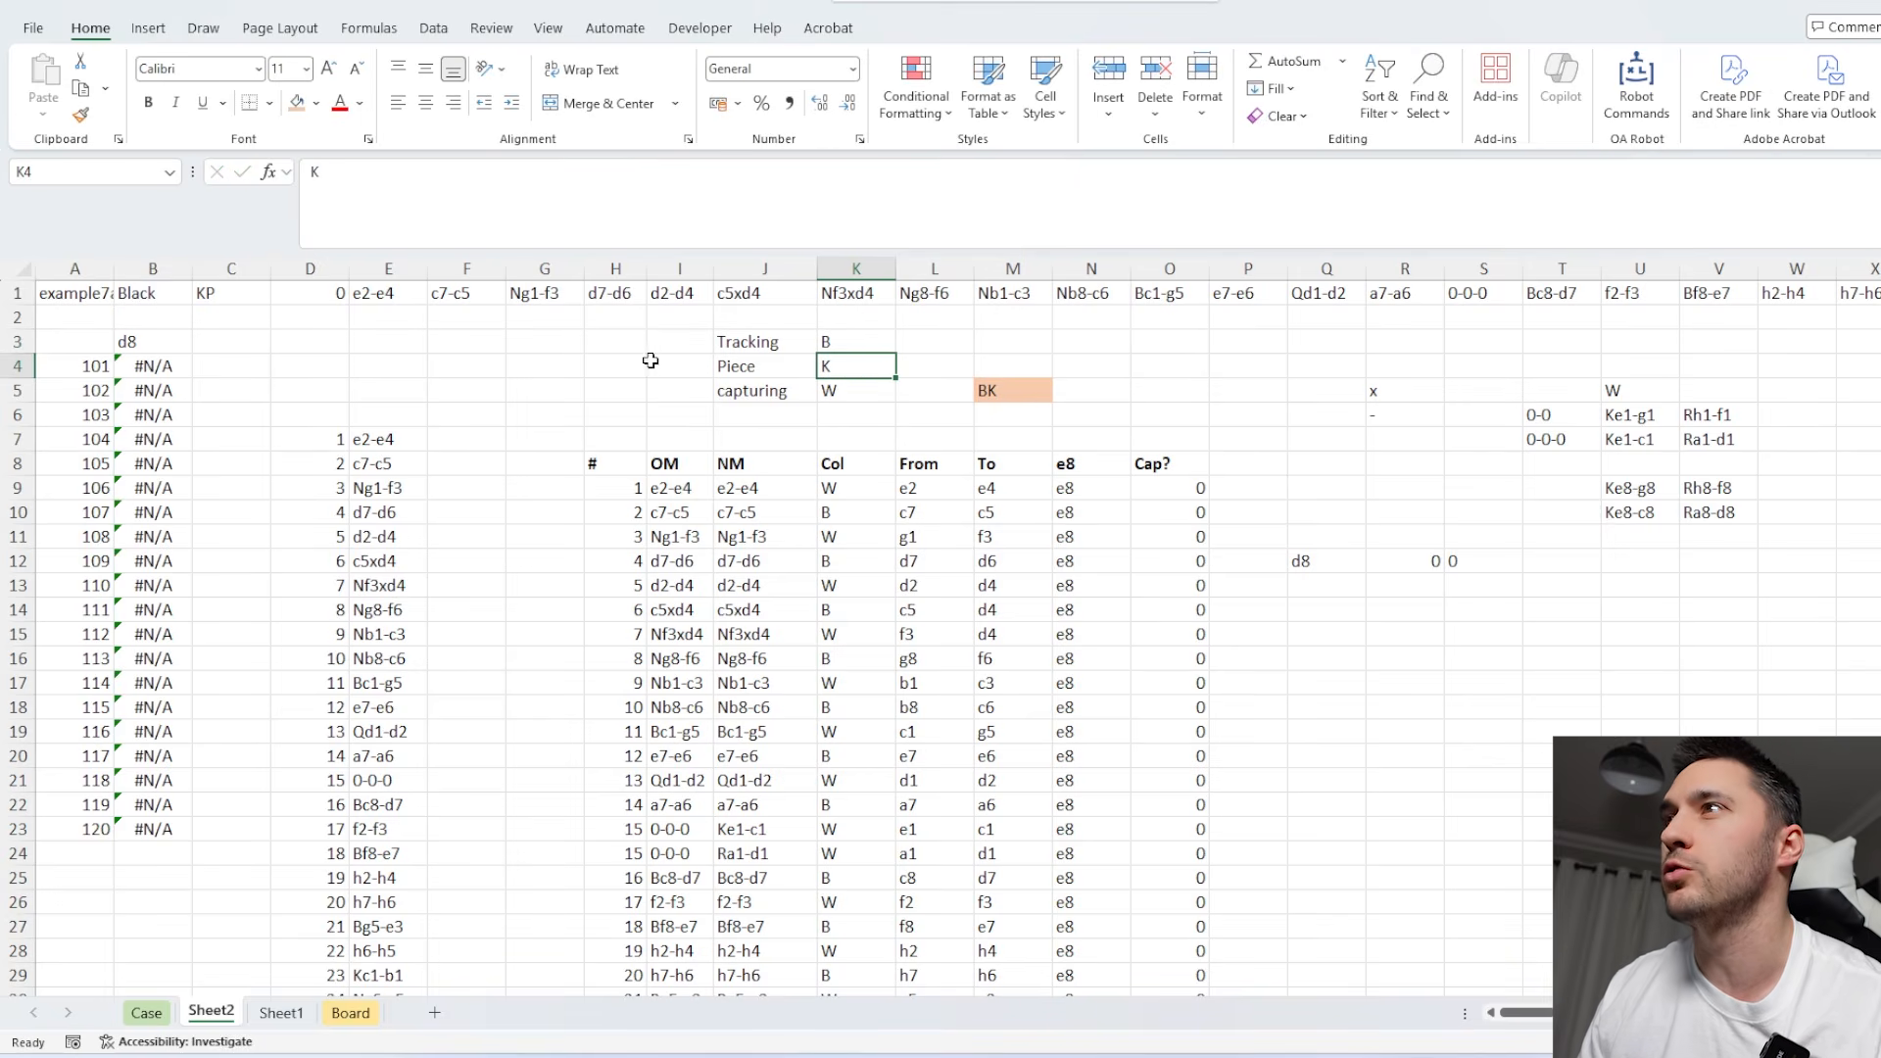
text(=)
click(253, 299)
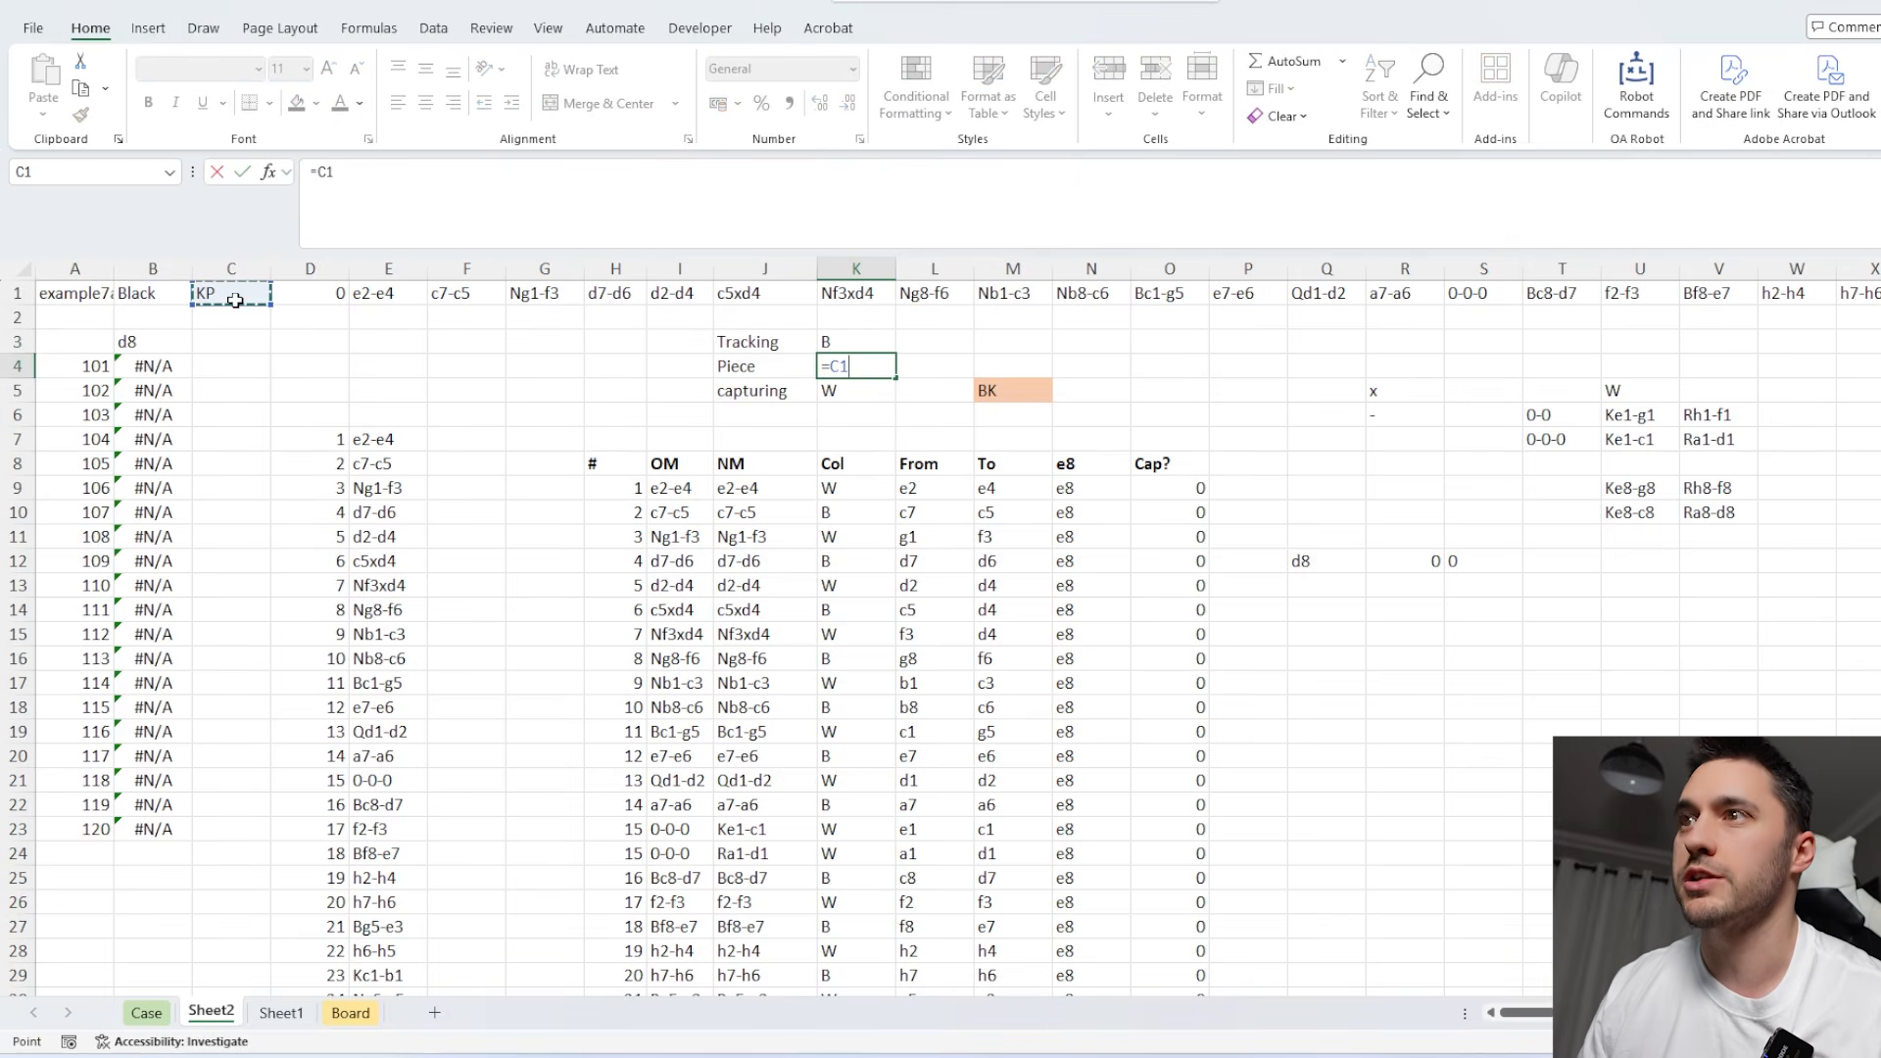
key(Return)
Check the tracking formulas in K3, K4, M5 and column N, and clear the old helper results in Q12:S12.
click(850, 343)
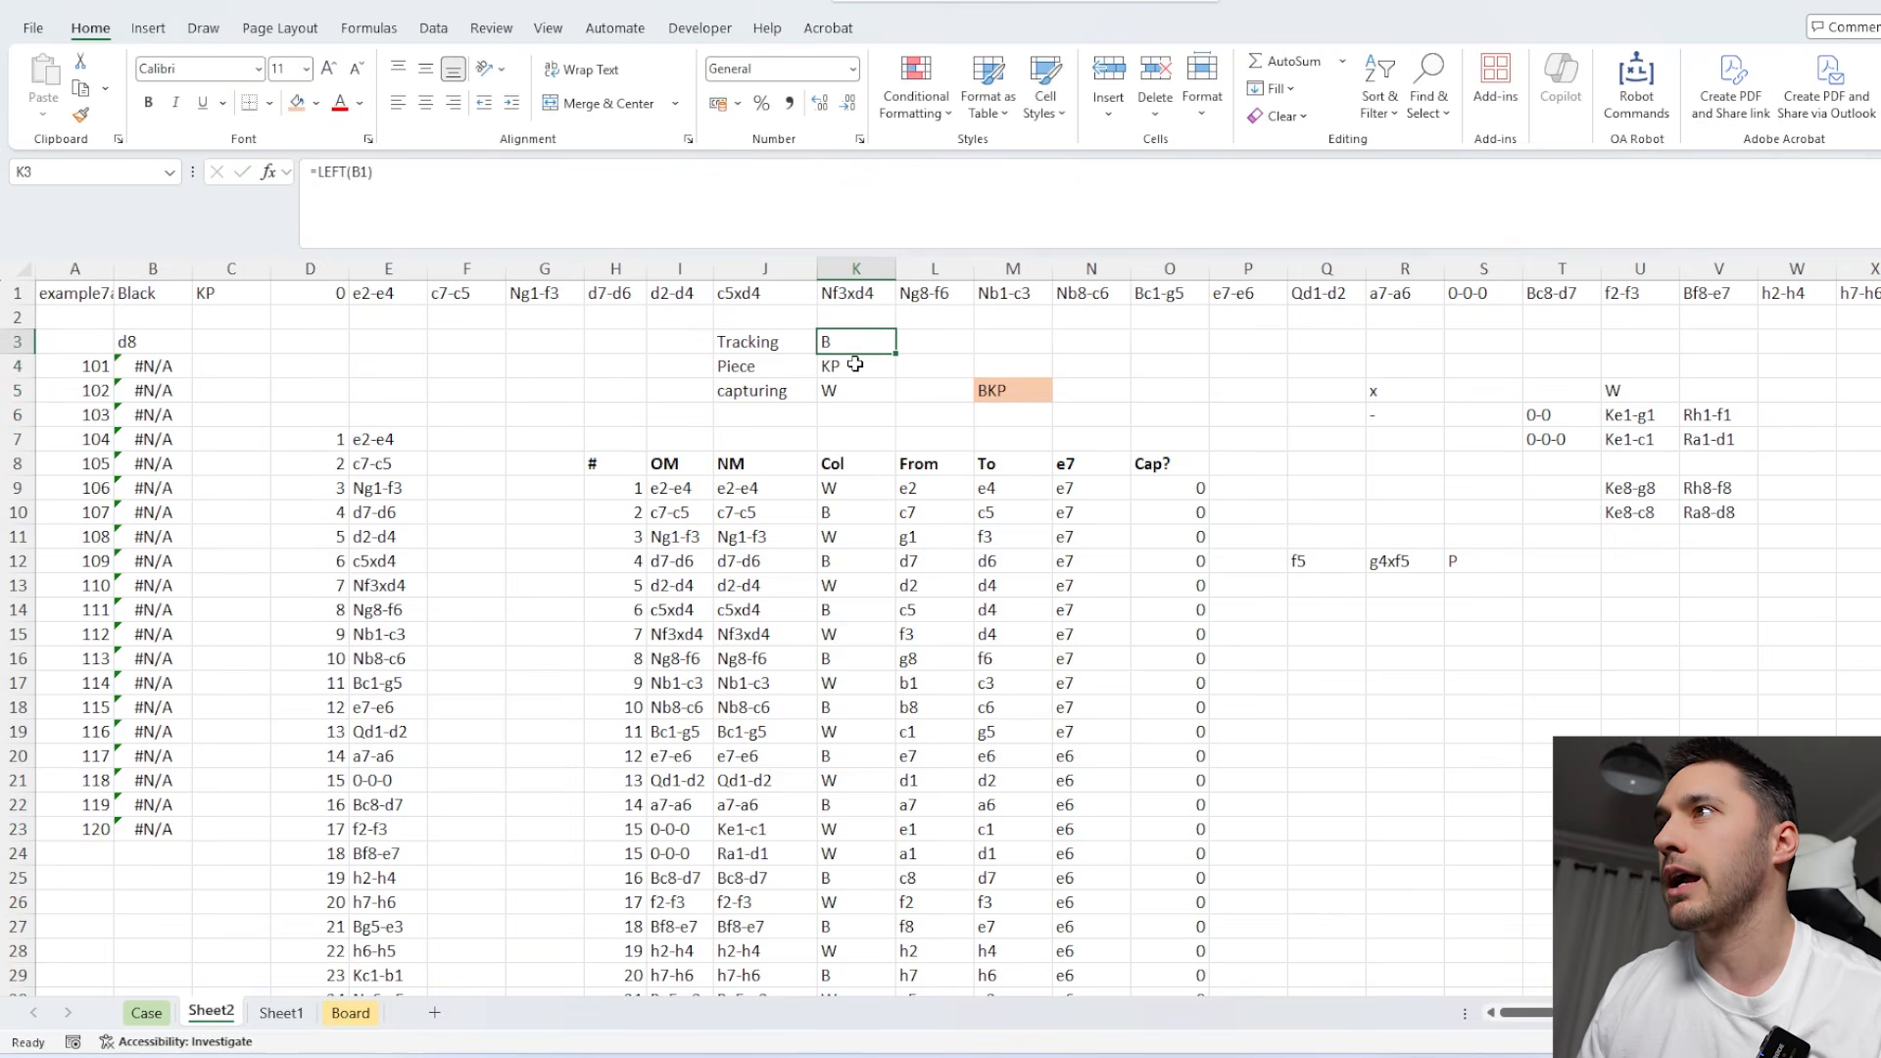
click(876, 368)
click(1005, 392)
click(1081, 460)
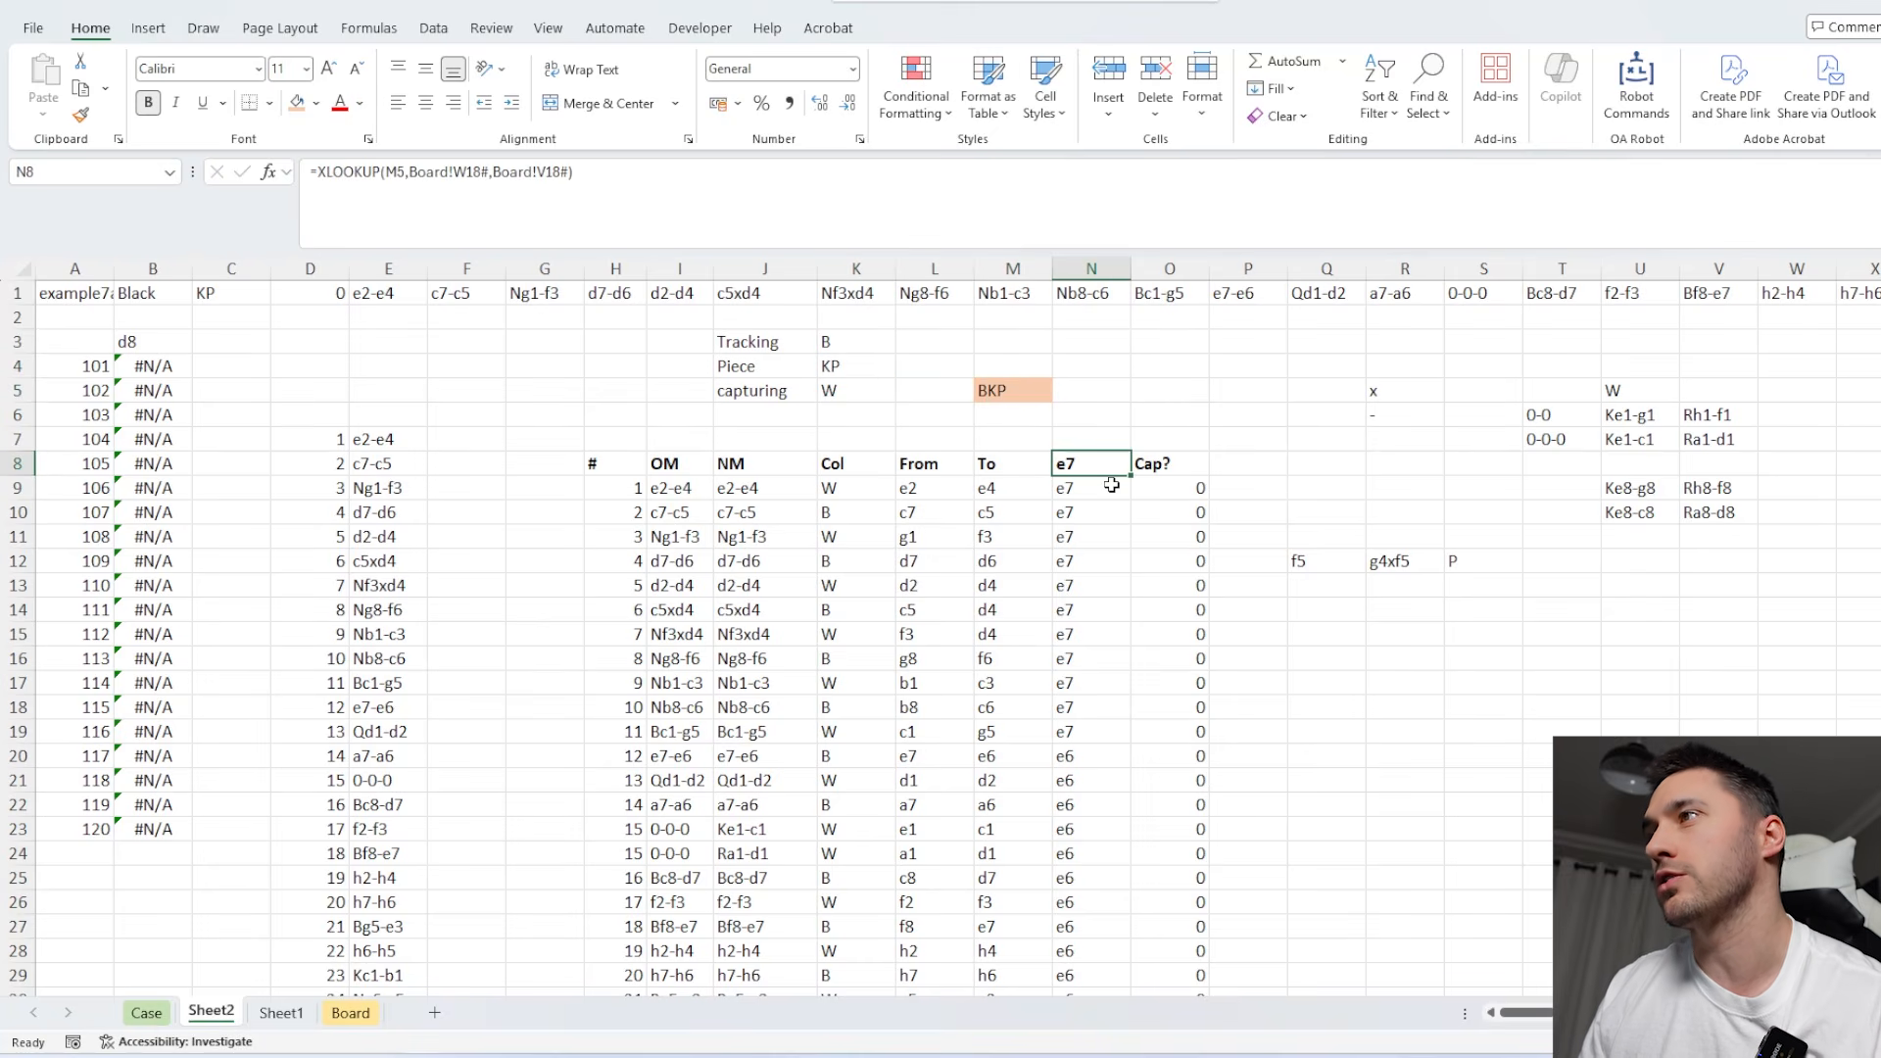
drag(1086, 490, 1096, 760)
drag(1328, 564, 1460, 564)
key(Delete)
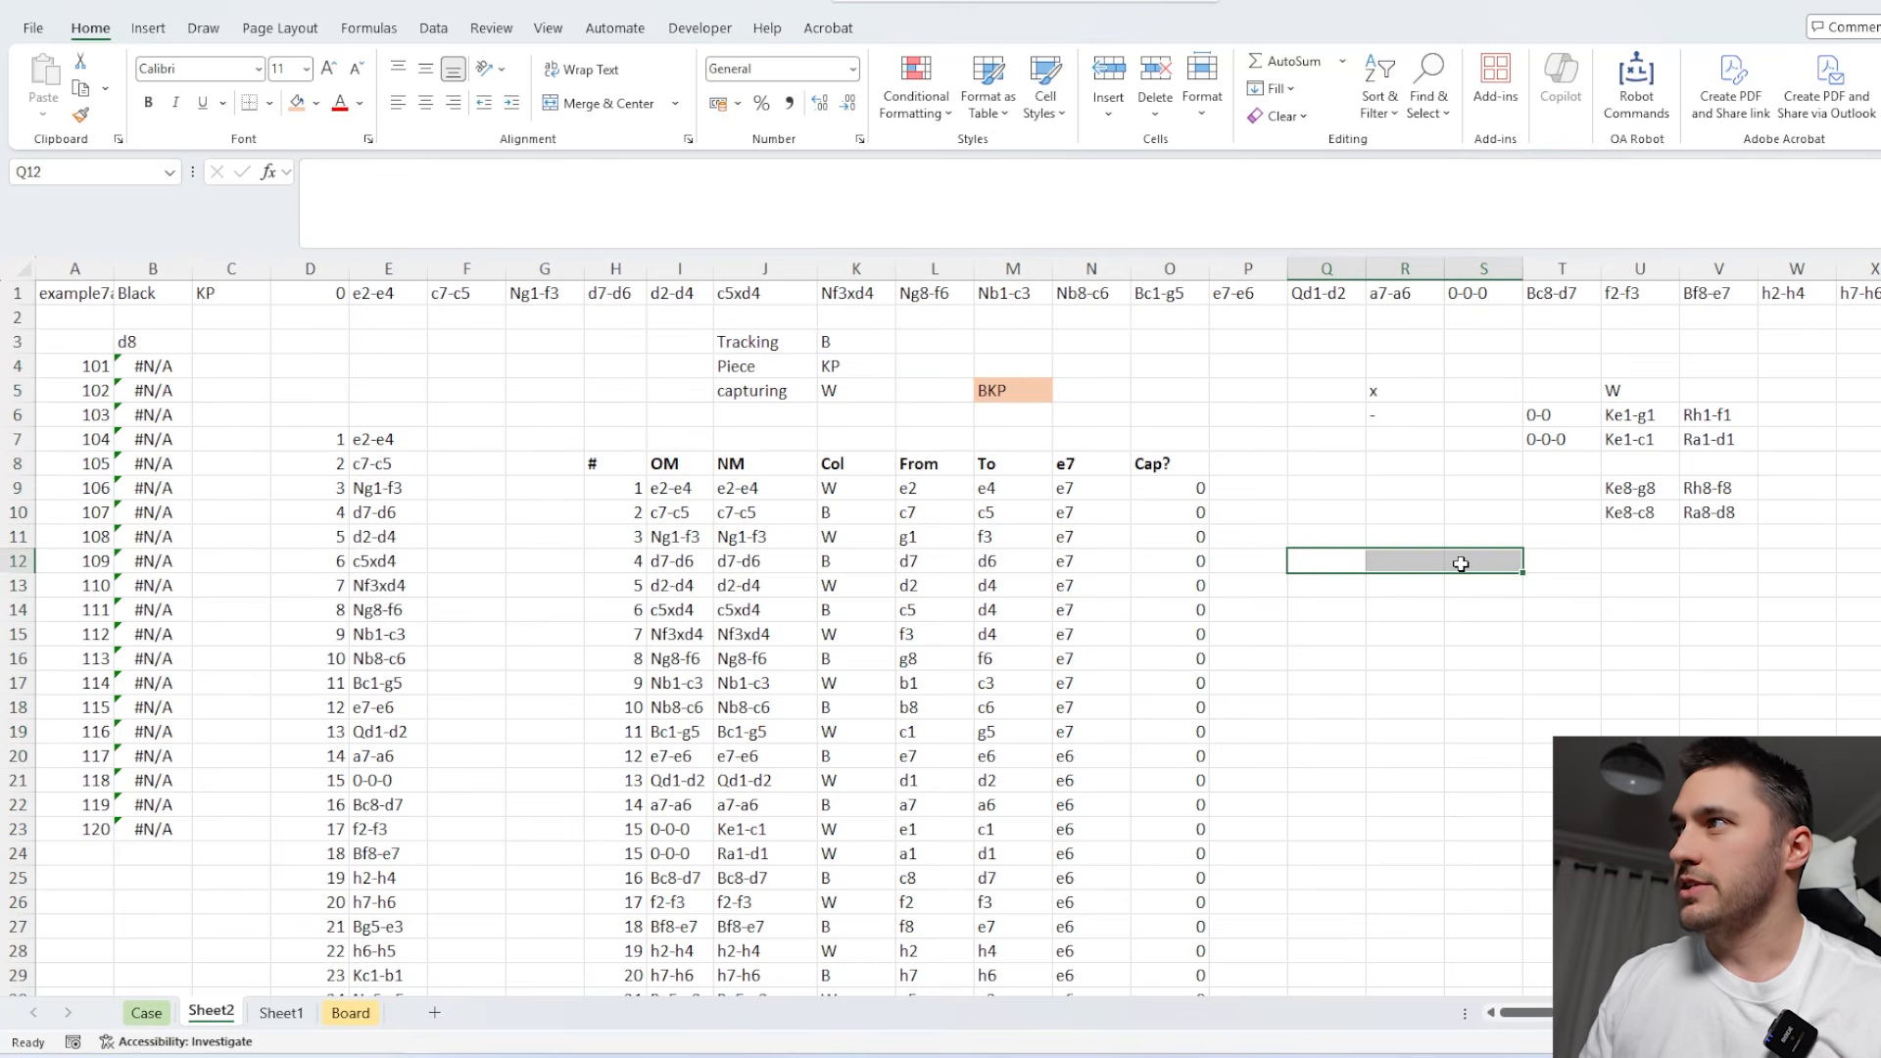
Start a path column beside Cap? by making P8 reference the piece's starting square in N8.
click(1156, 486)
click(1254, 496)
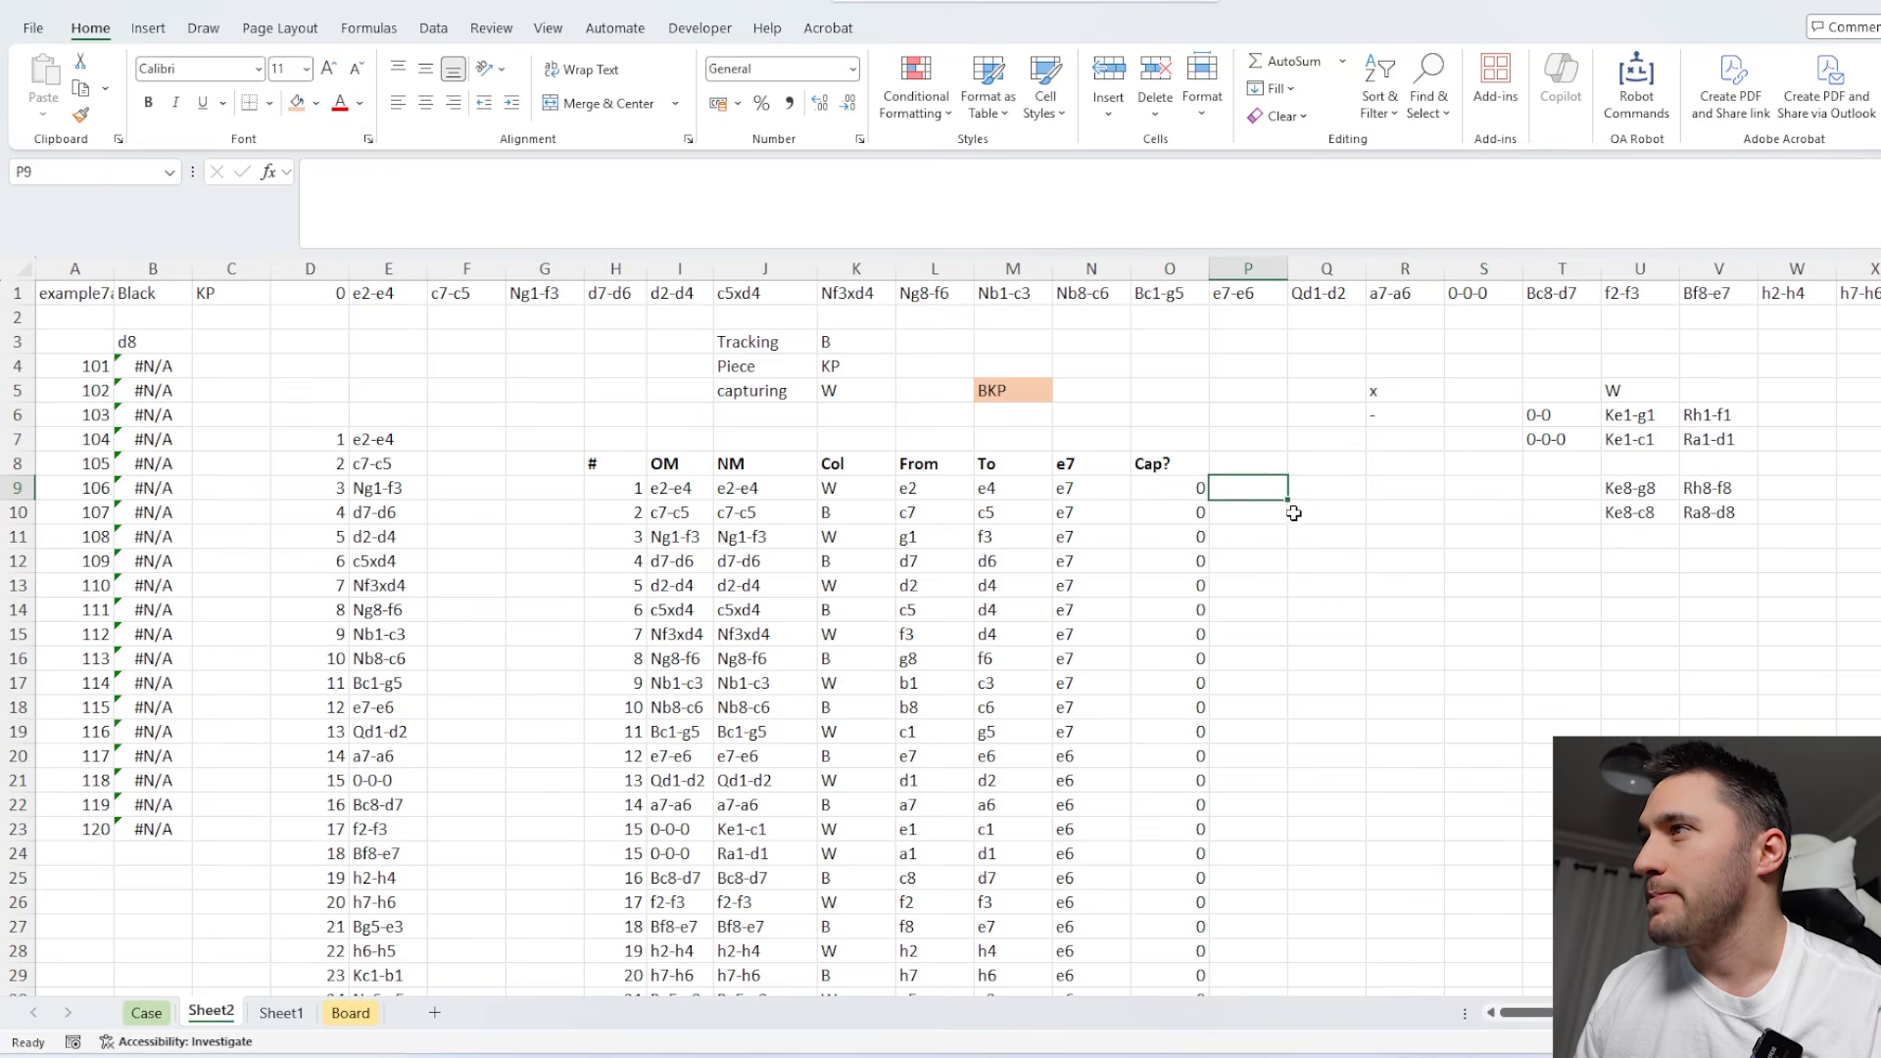
click(1260, 466)
text(=)
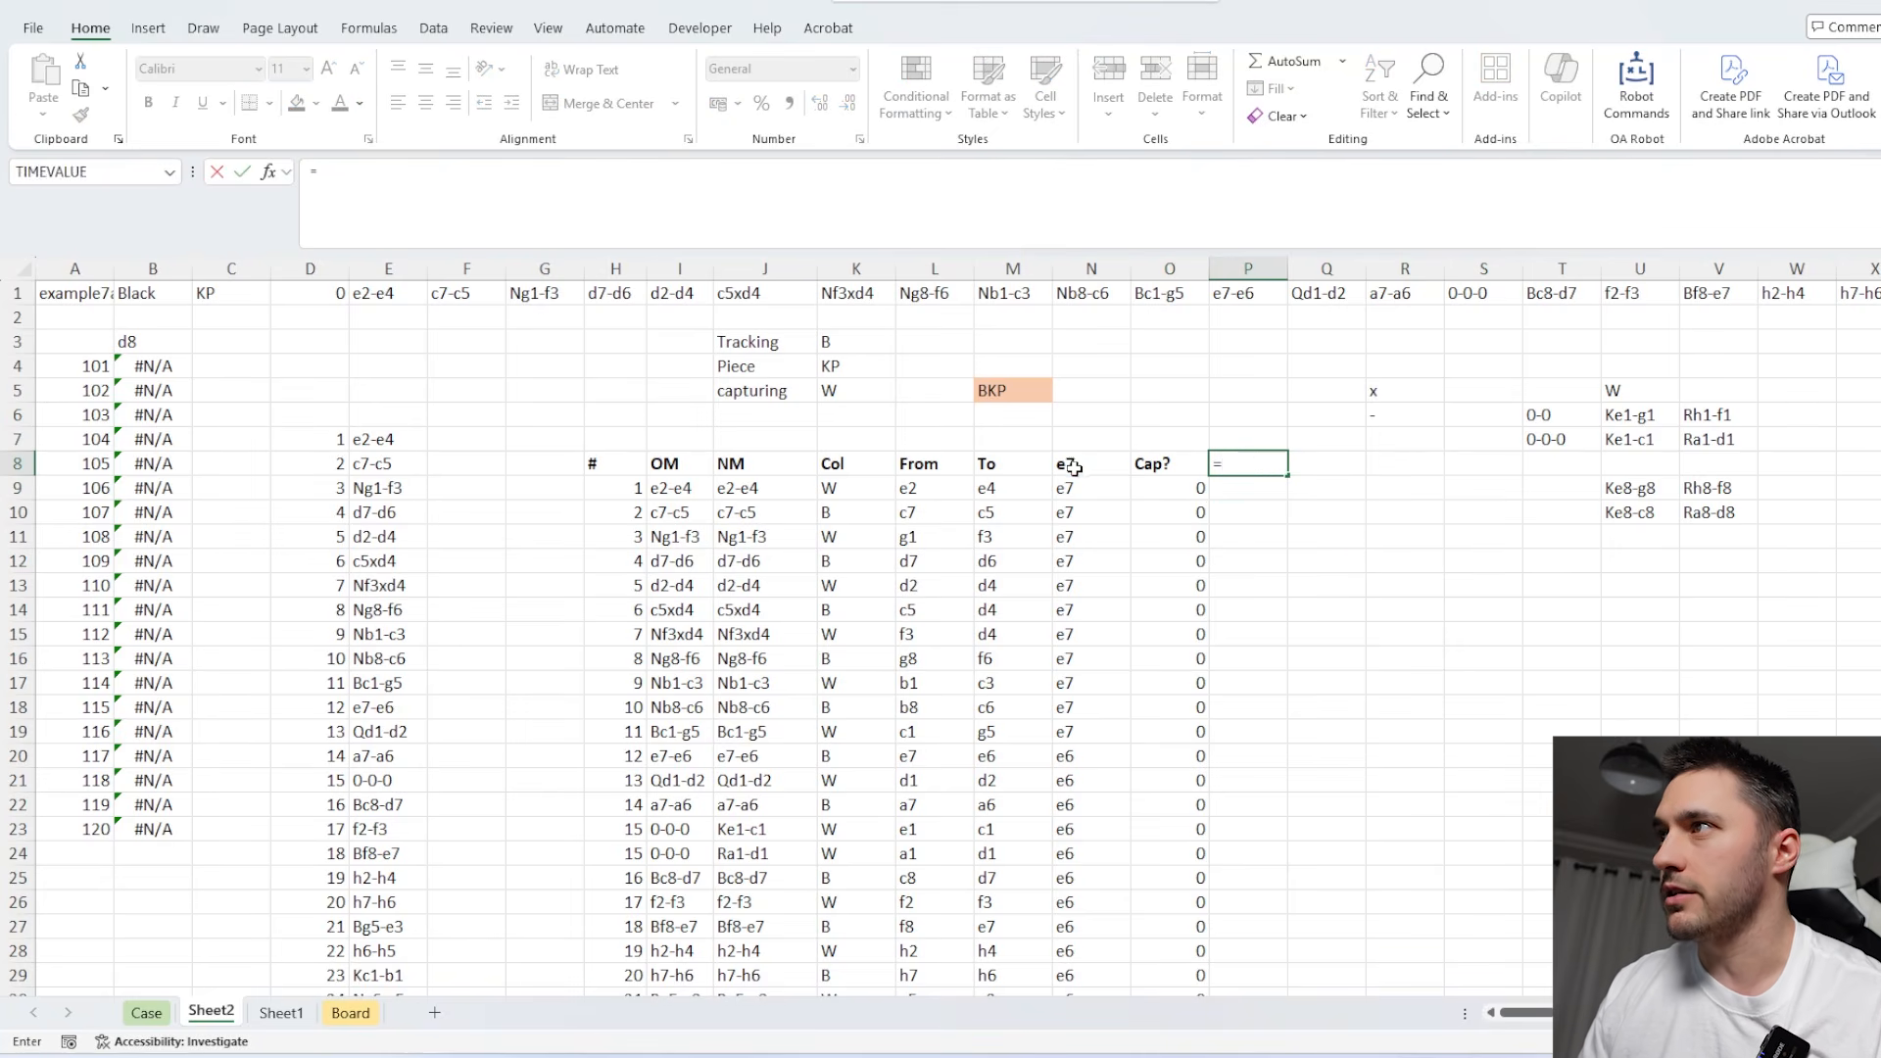
click(1074, 466)
key(Return)
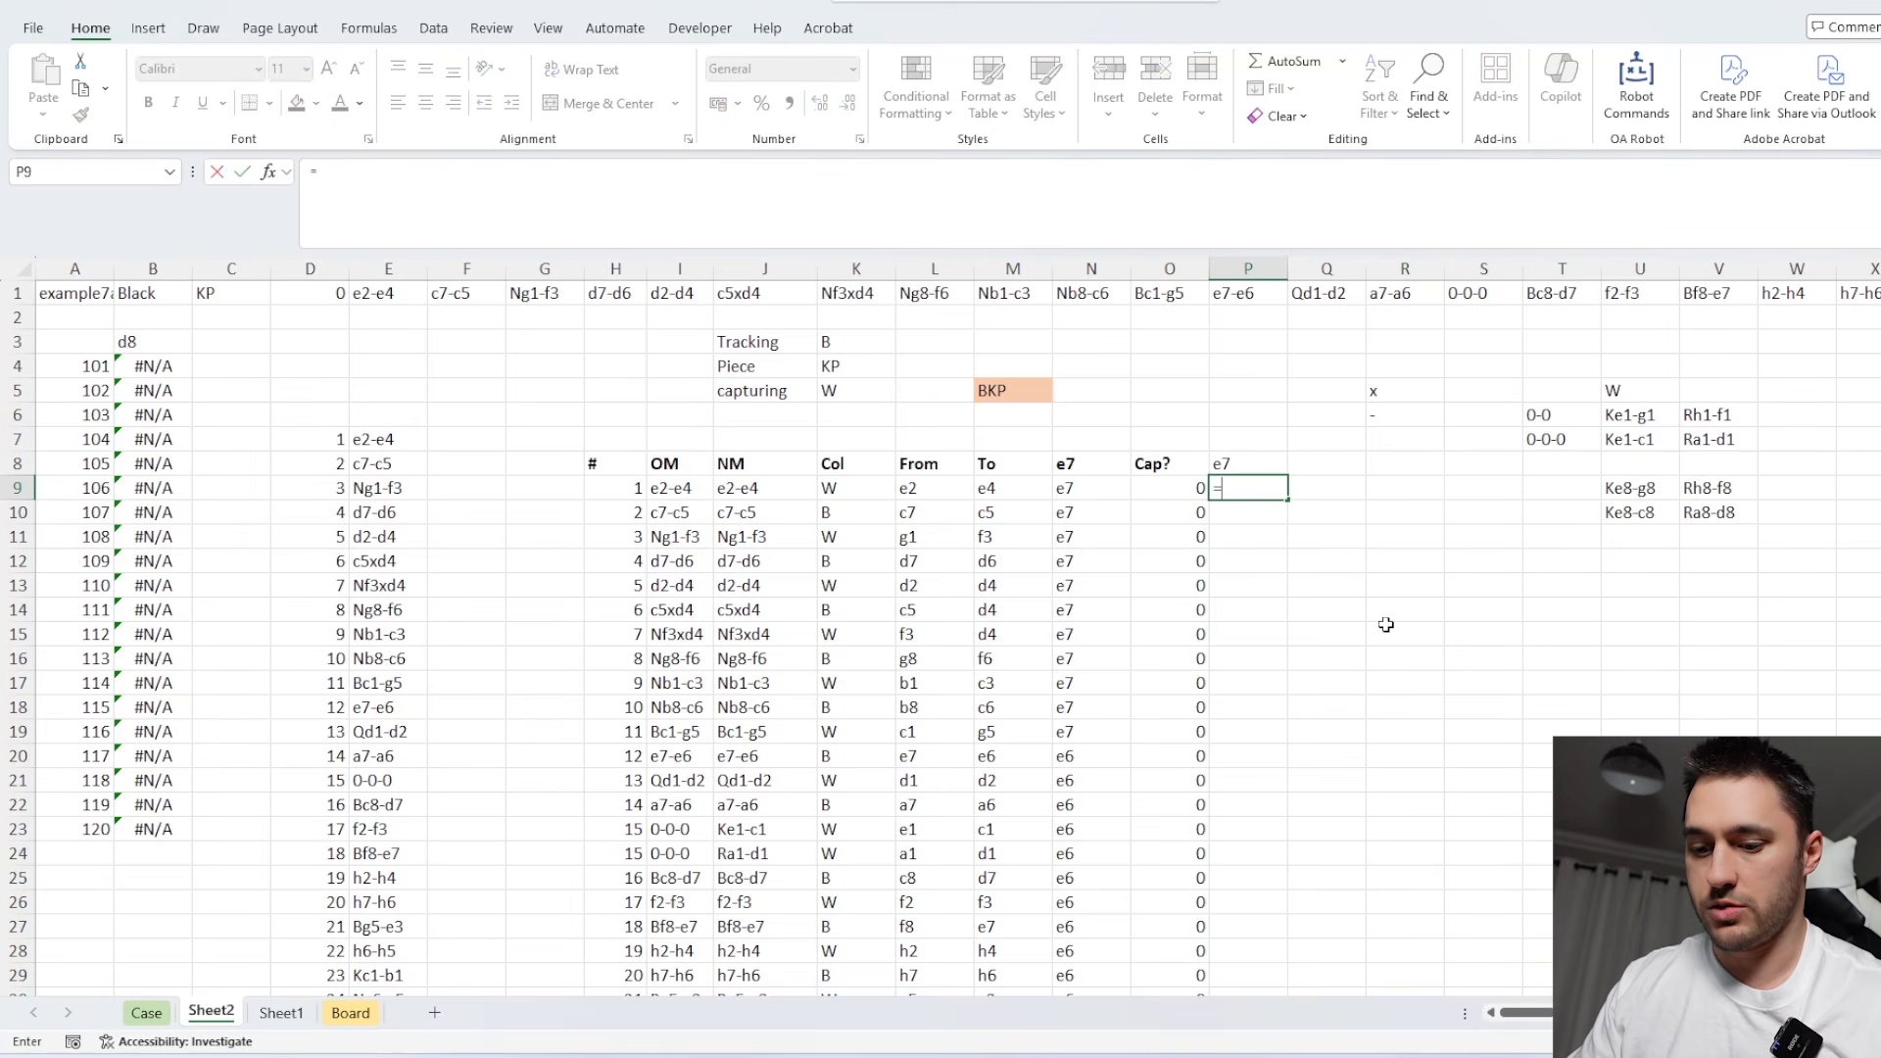
Enter =IF(N9=N8,"",N9) in P9 to list a square only when the tracked piece moves.
text(=if)
key(Tab)
key(Left)
key(Left)
key(Left)
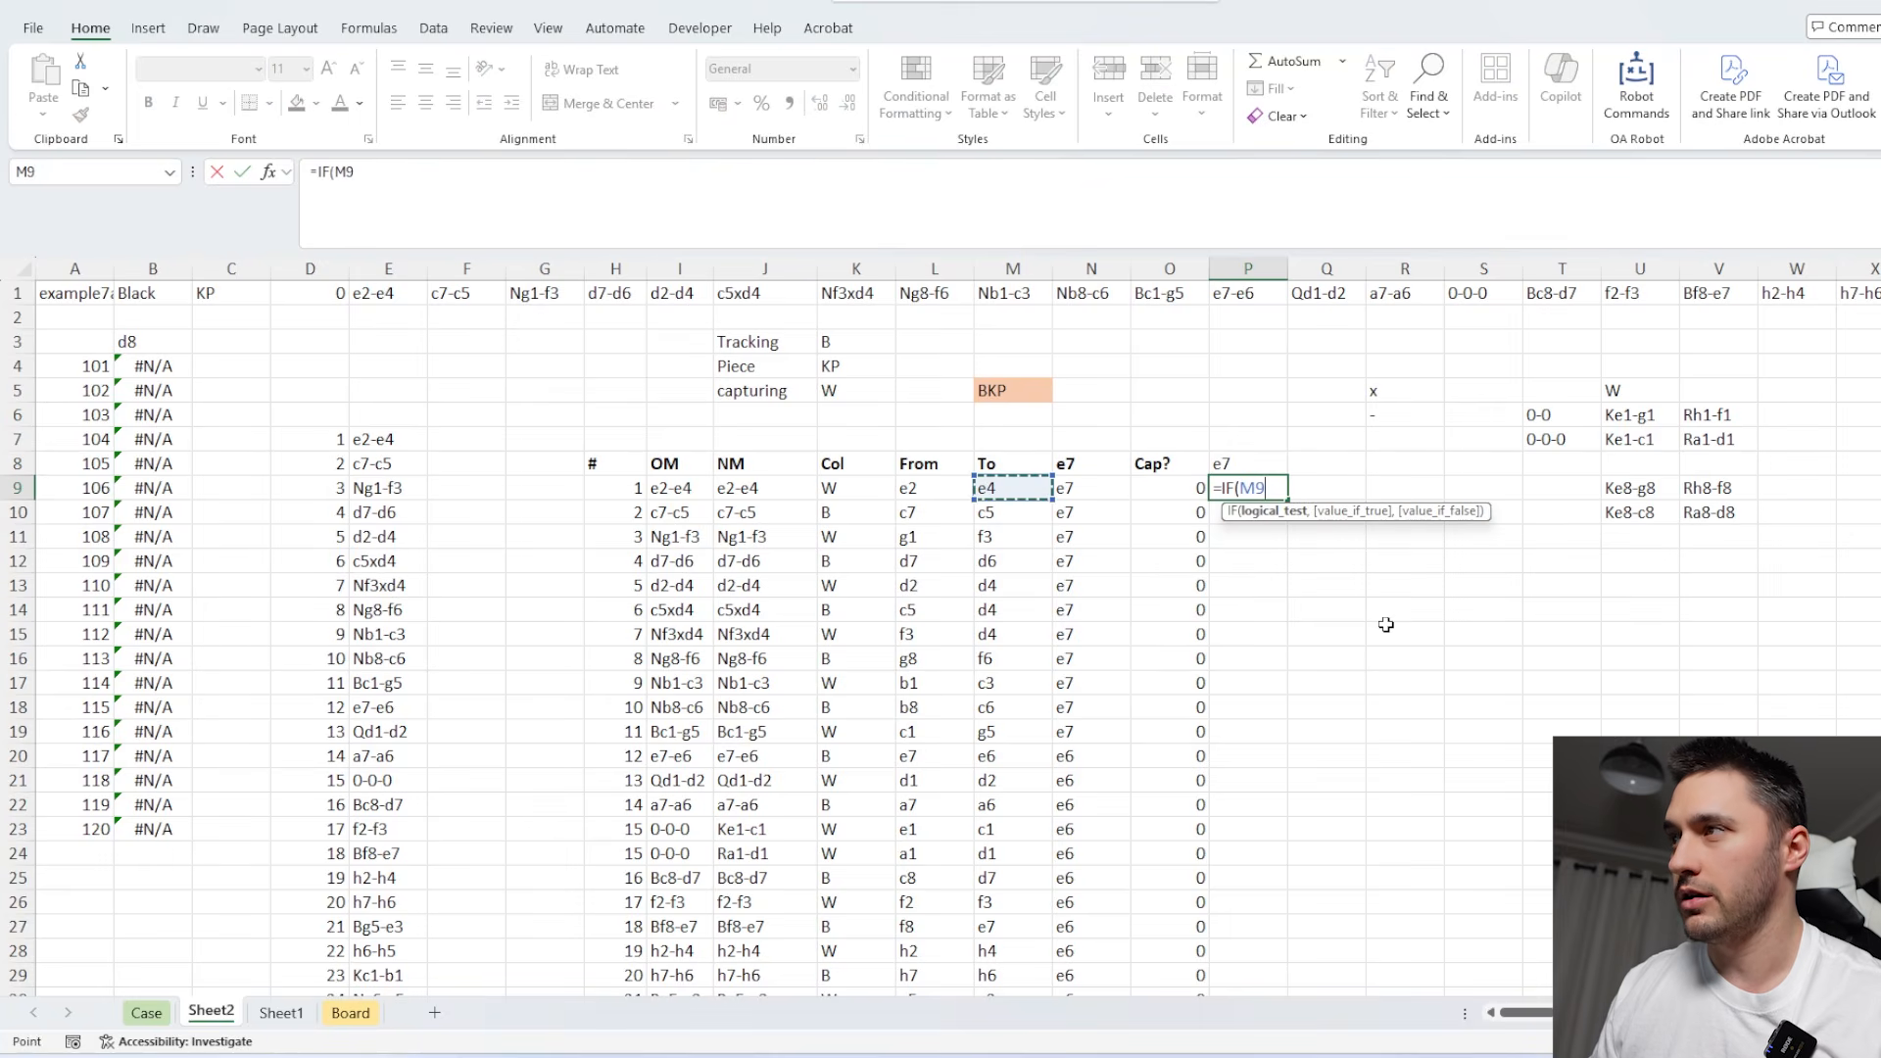
key(Right)
text(=)
key(Left)
key(Left)
key(Up)
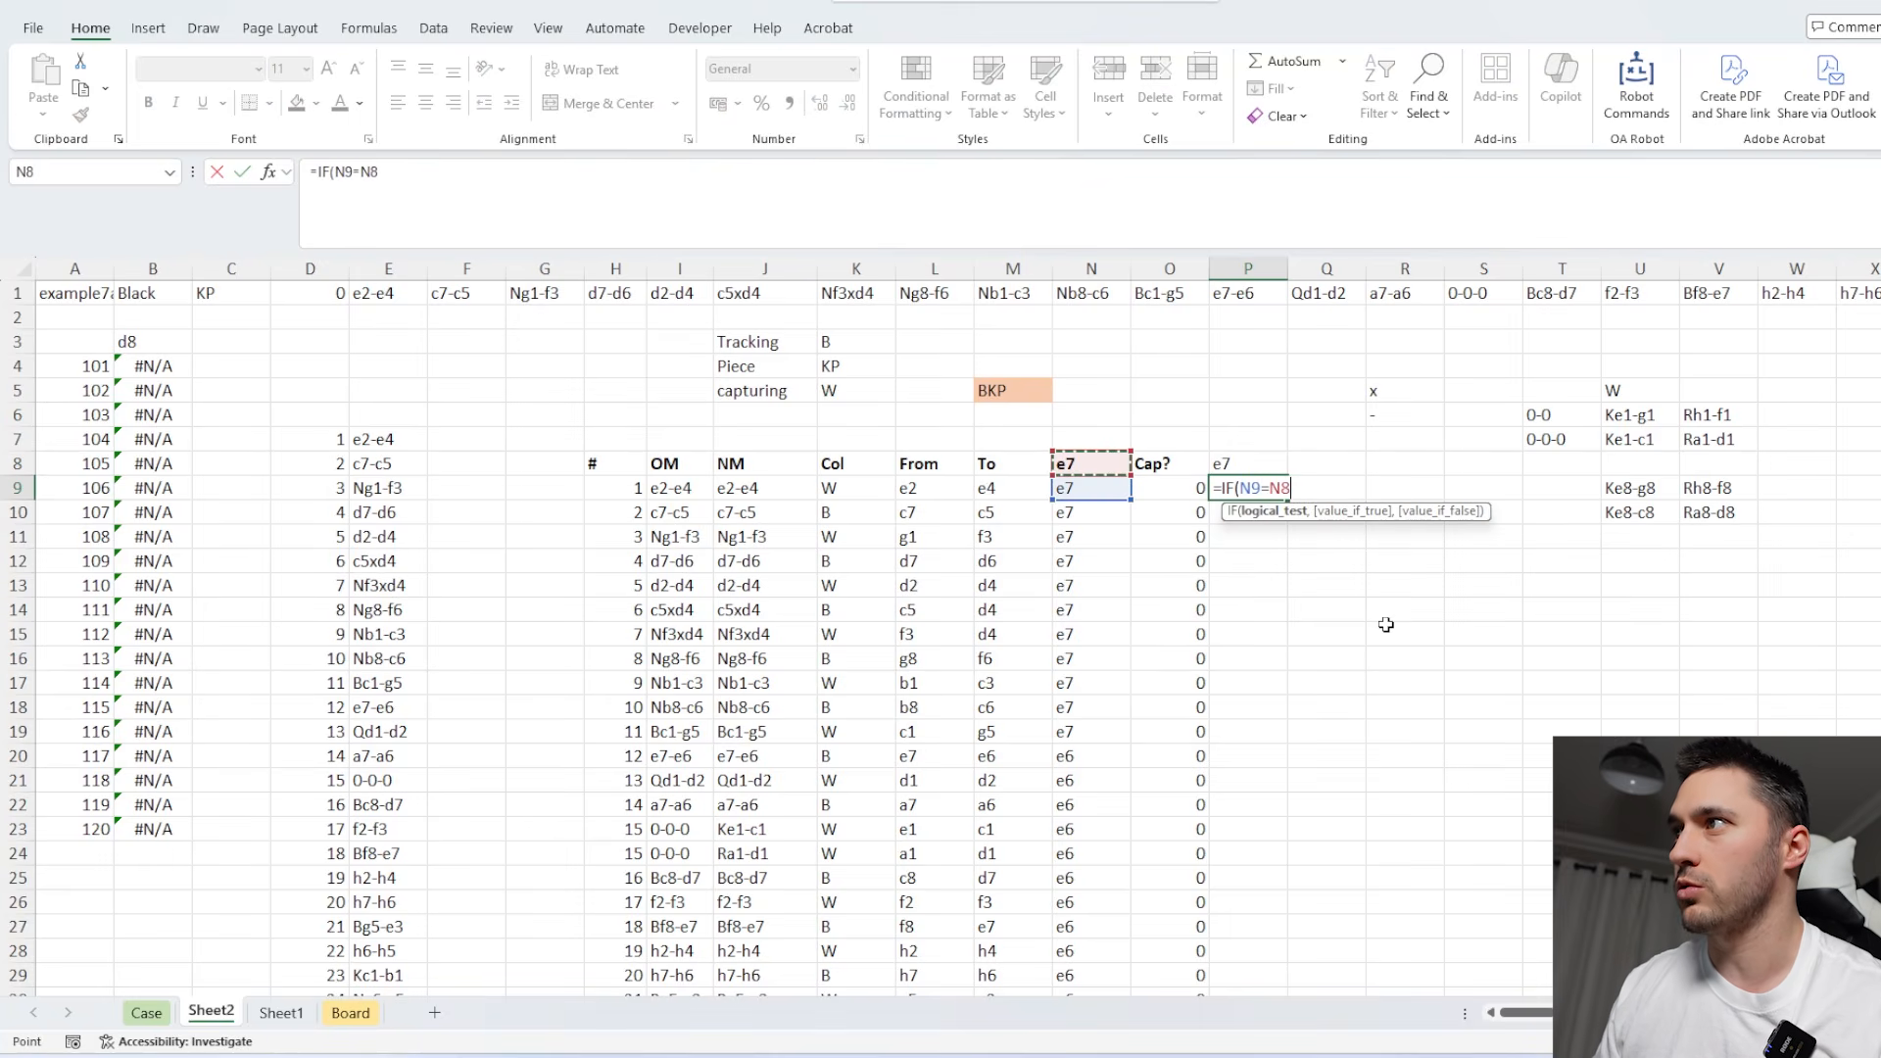
text(,"",)
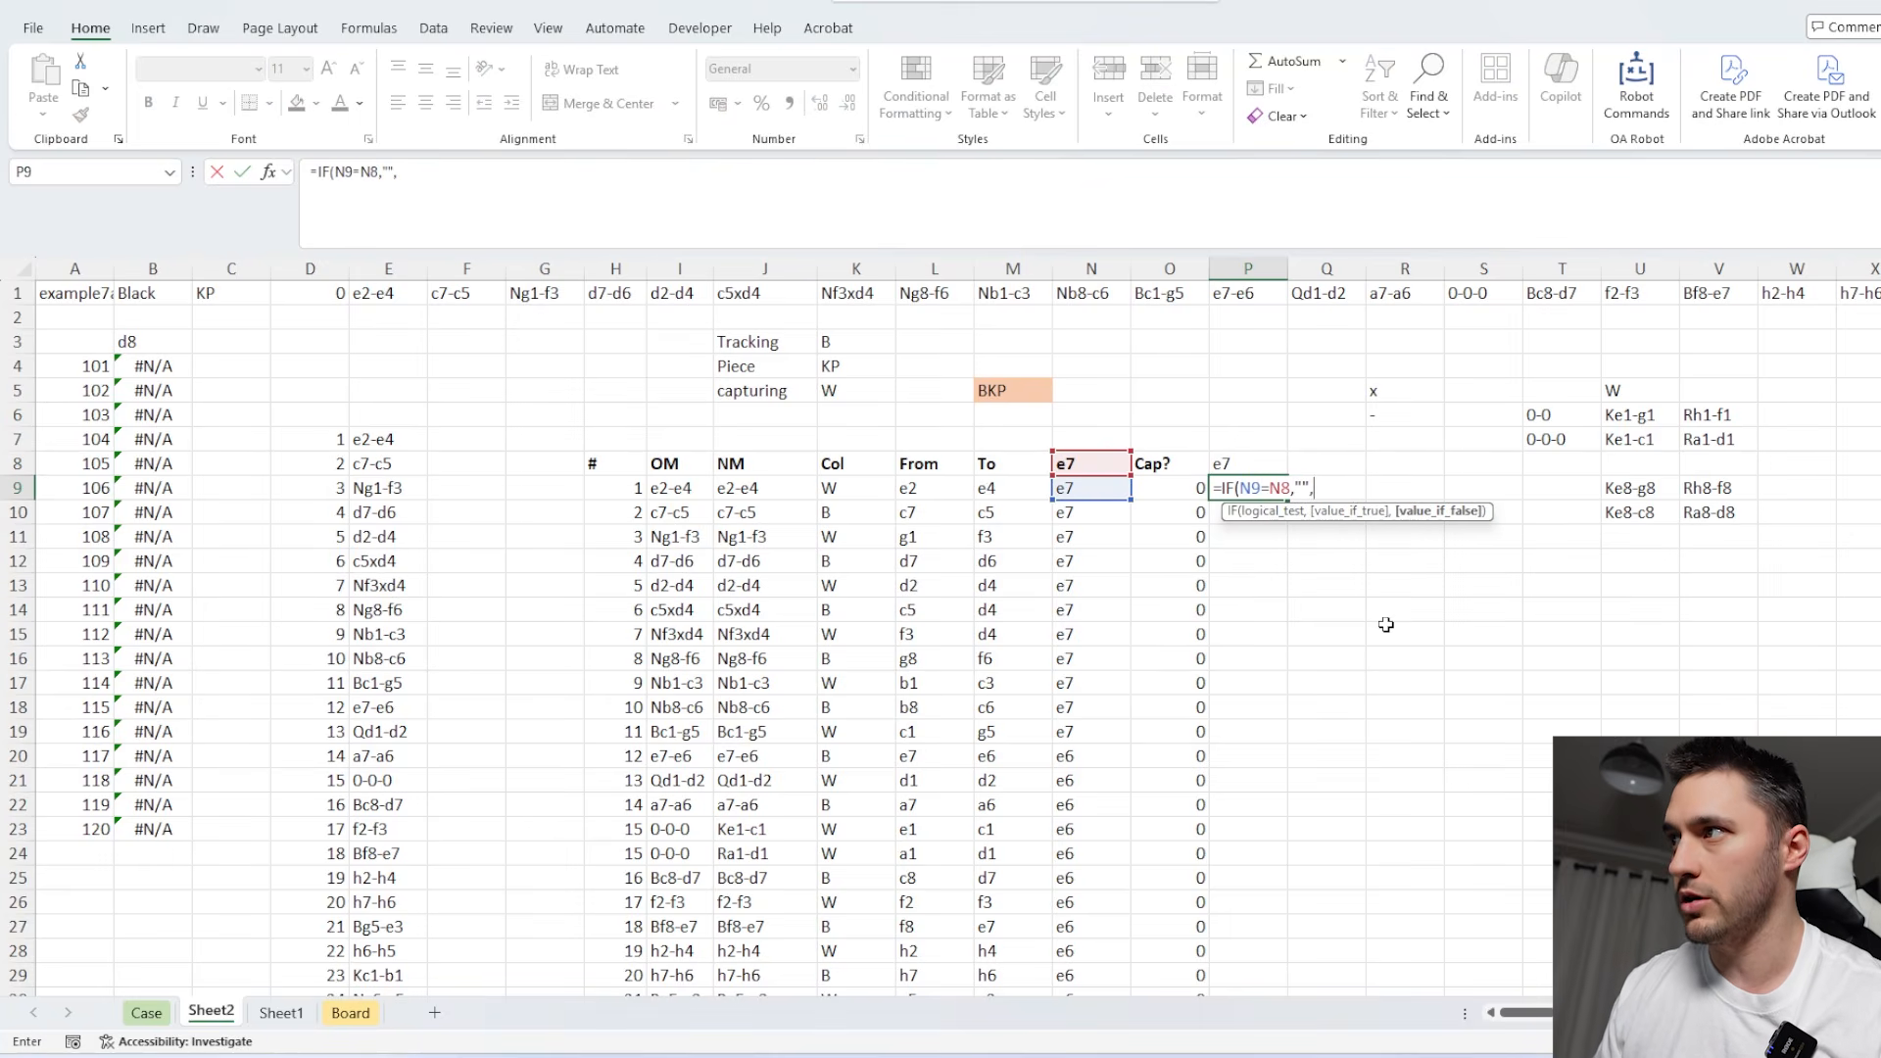
key(Left)
key(Left)
text())
key(Return)
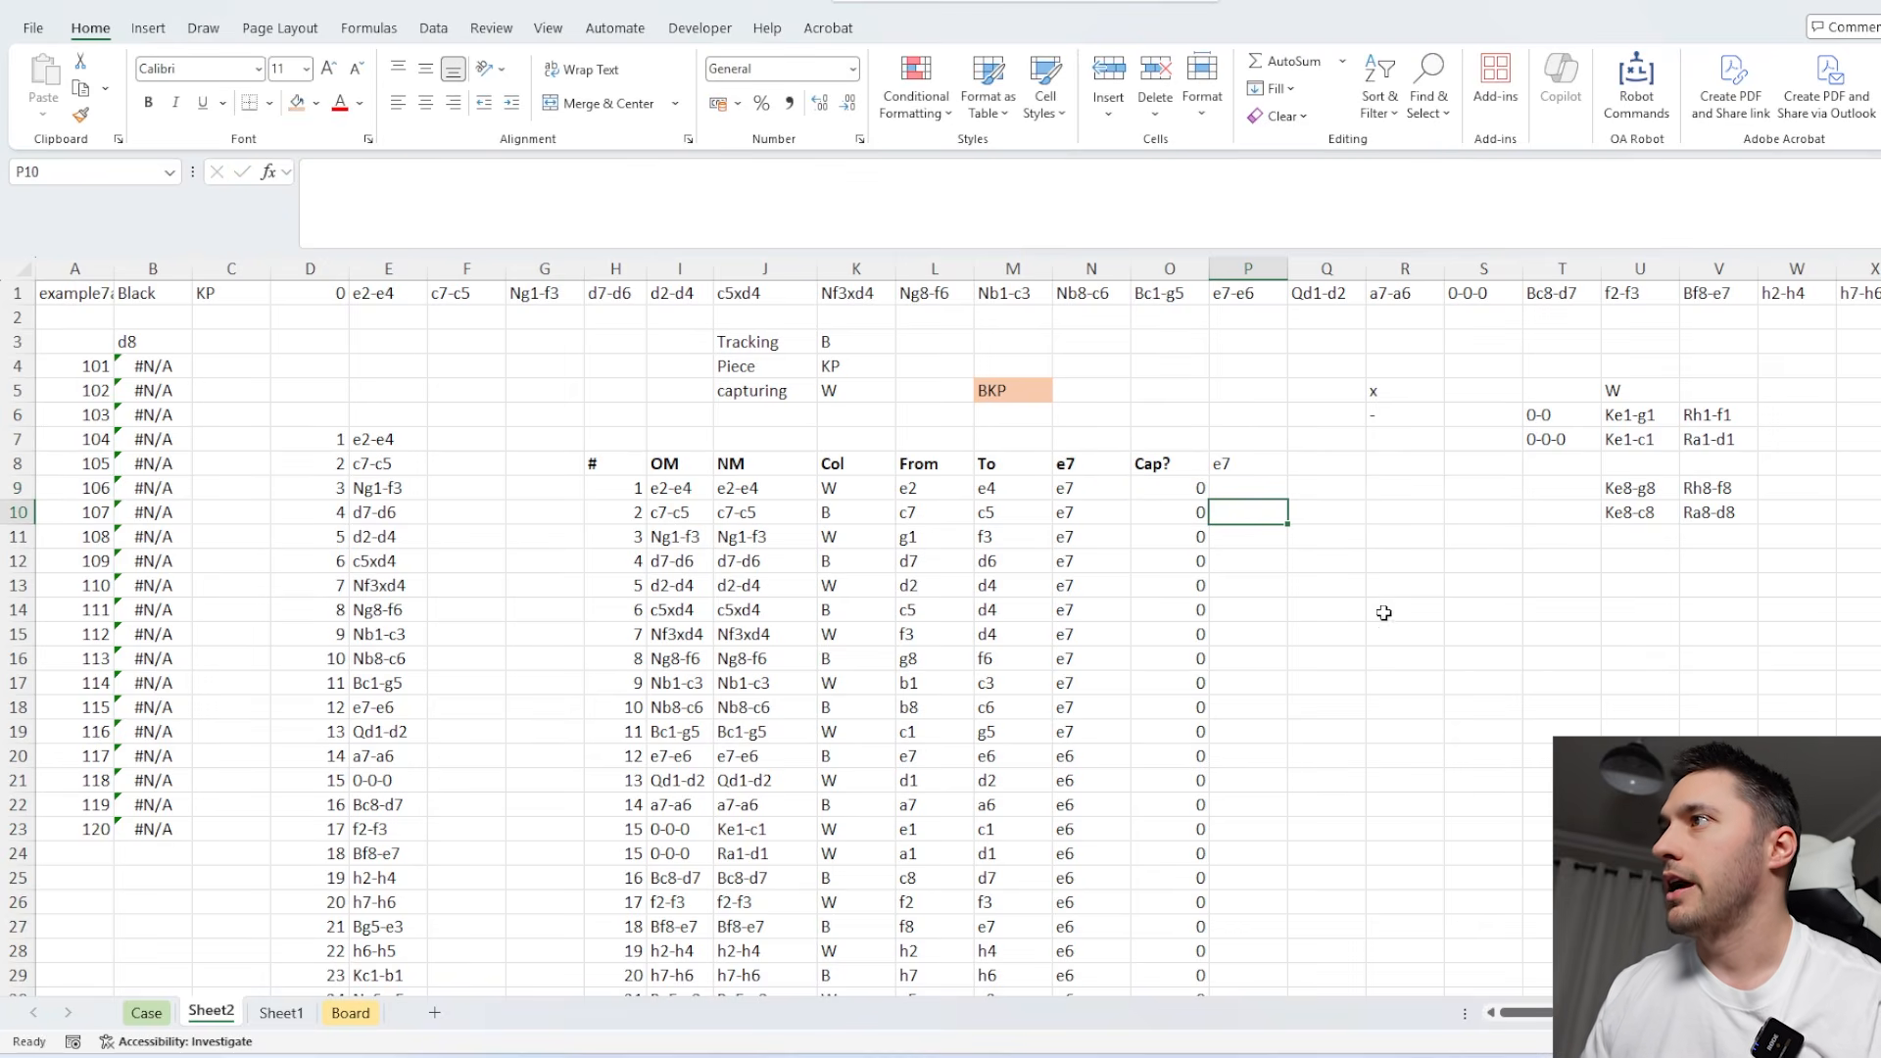
Fill the P9 formula down the whole move list and check the resulting path against the capture flags in column O.
click(1268, 489)
double_click(1288, 500)
scroll(1241, 584, down, 20)
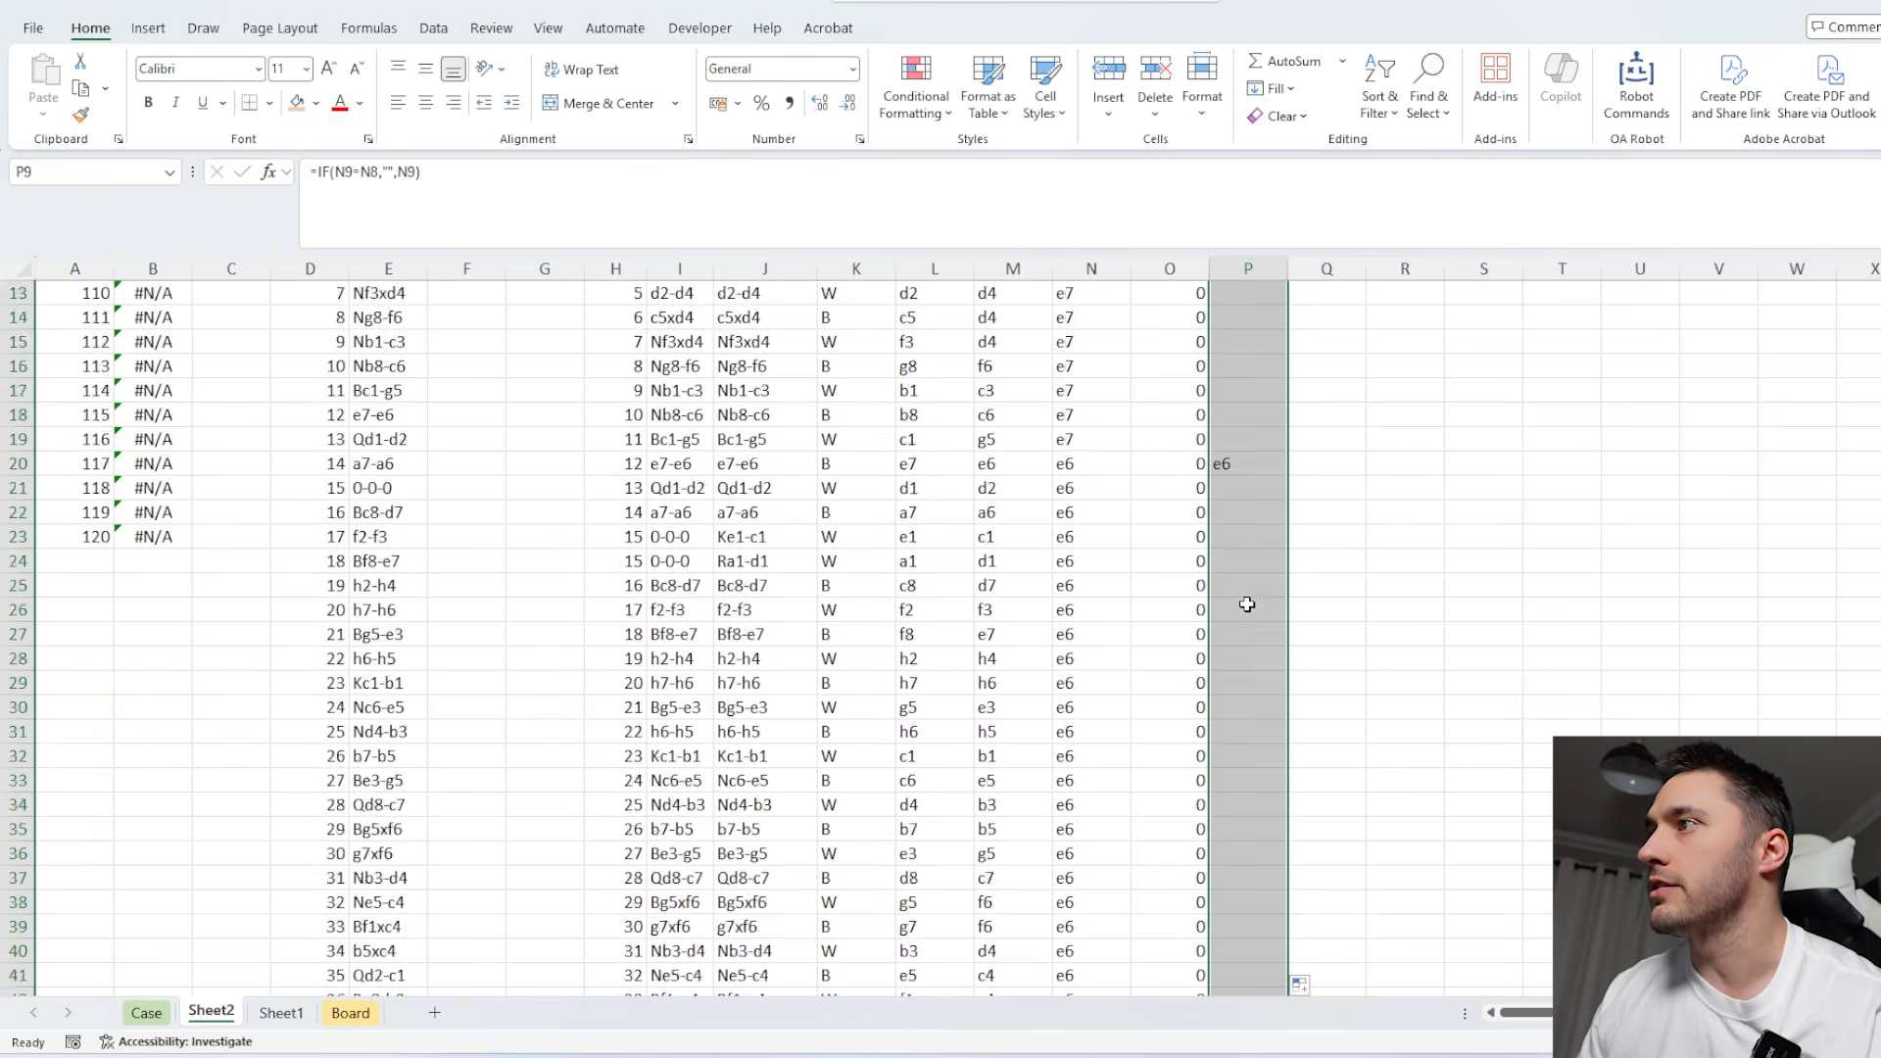
scroll(1243, 557, down, 9)
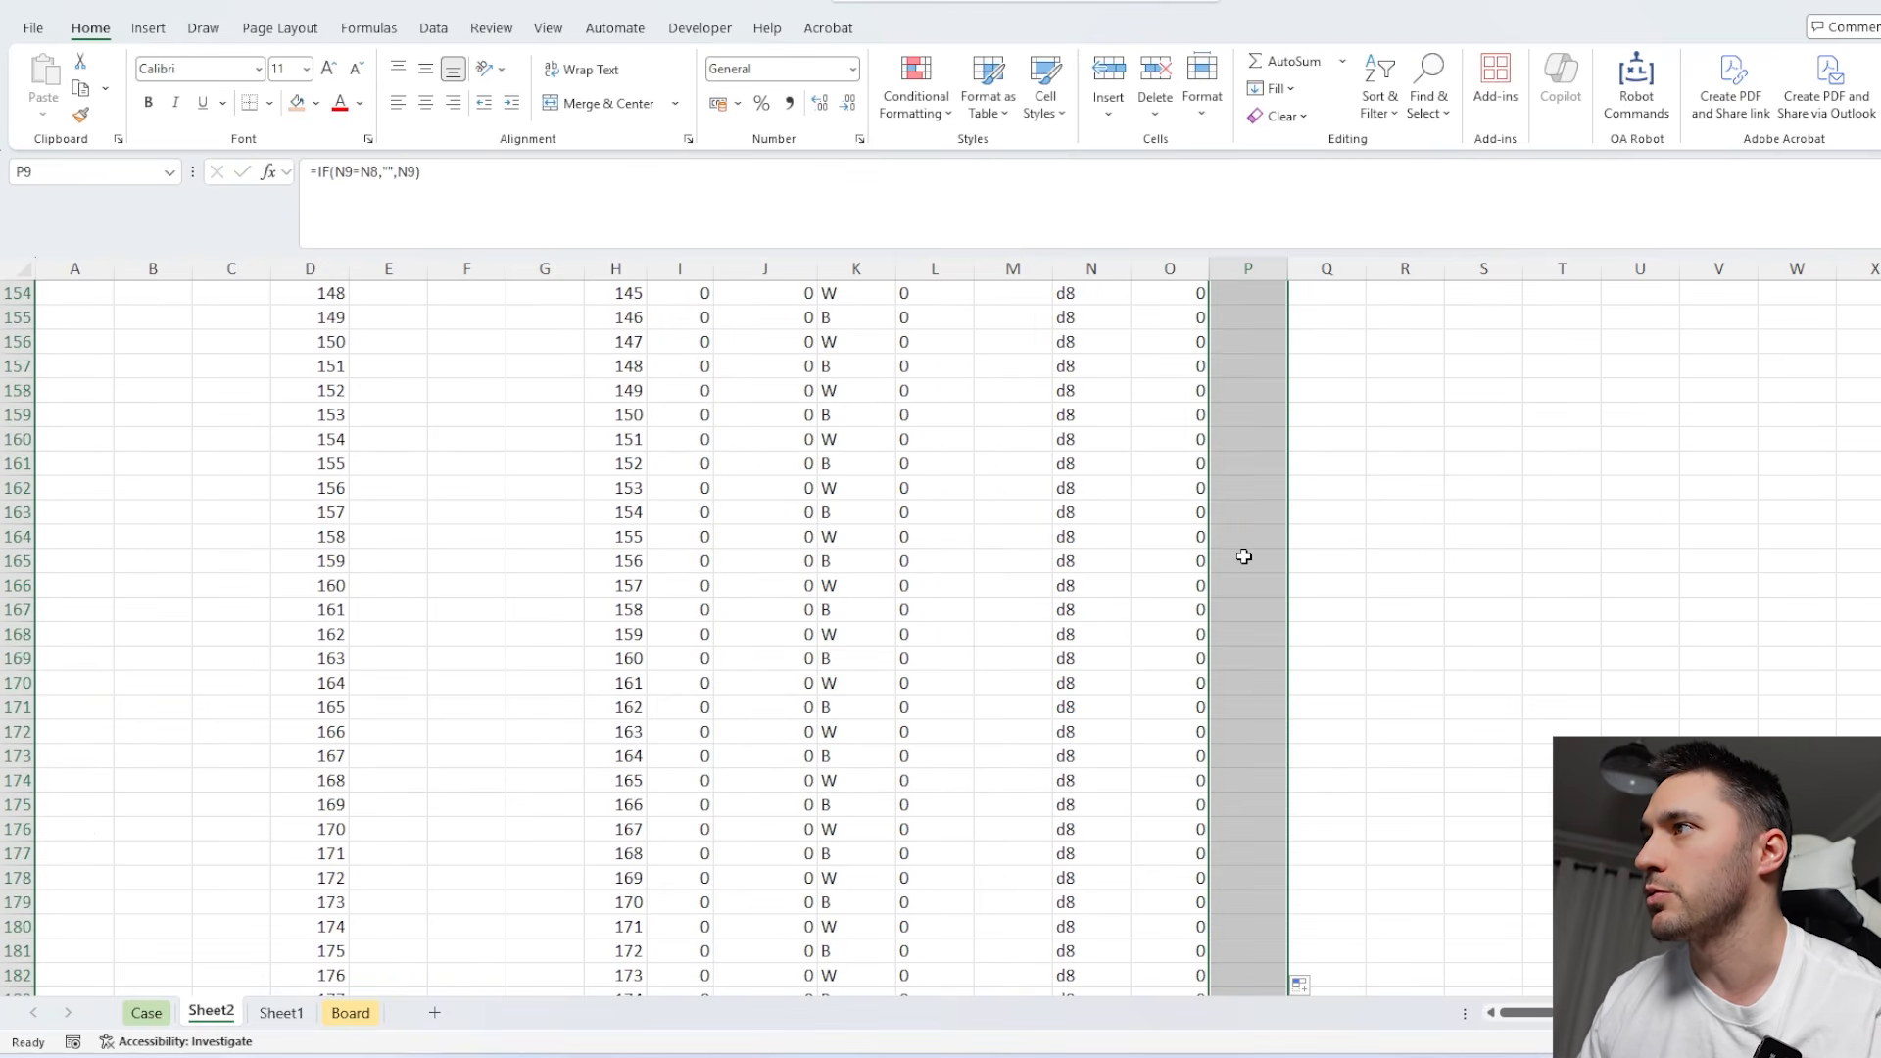
scroll(1245, 554, up, 20)
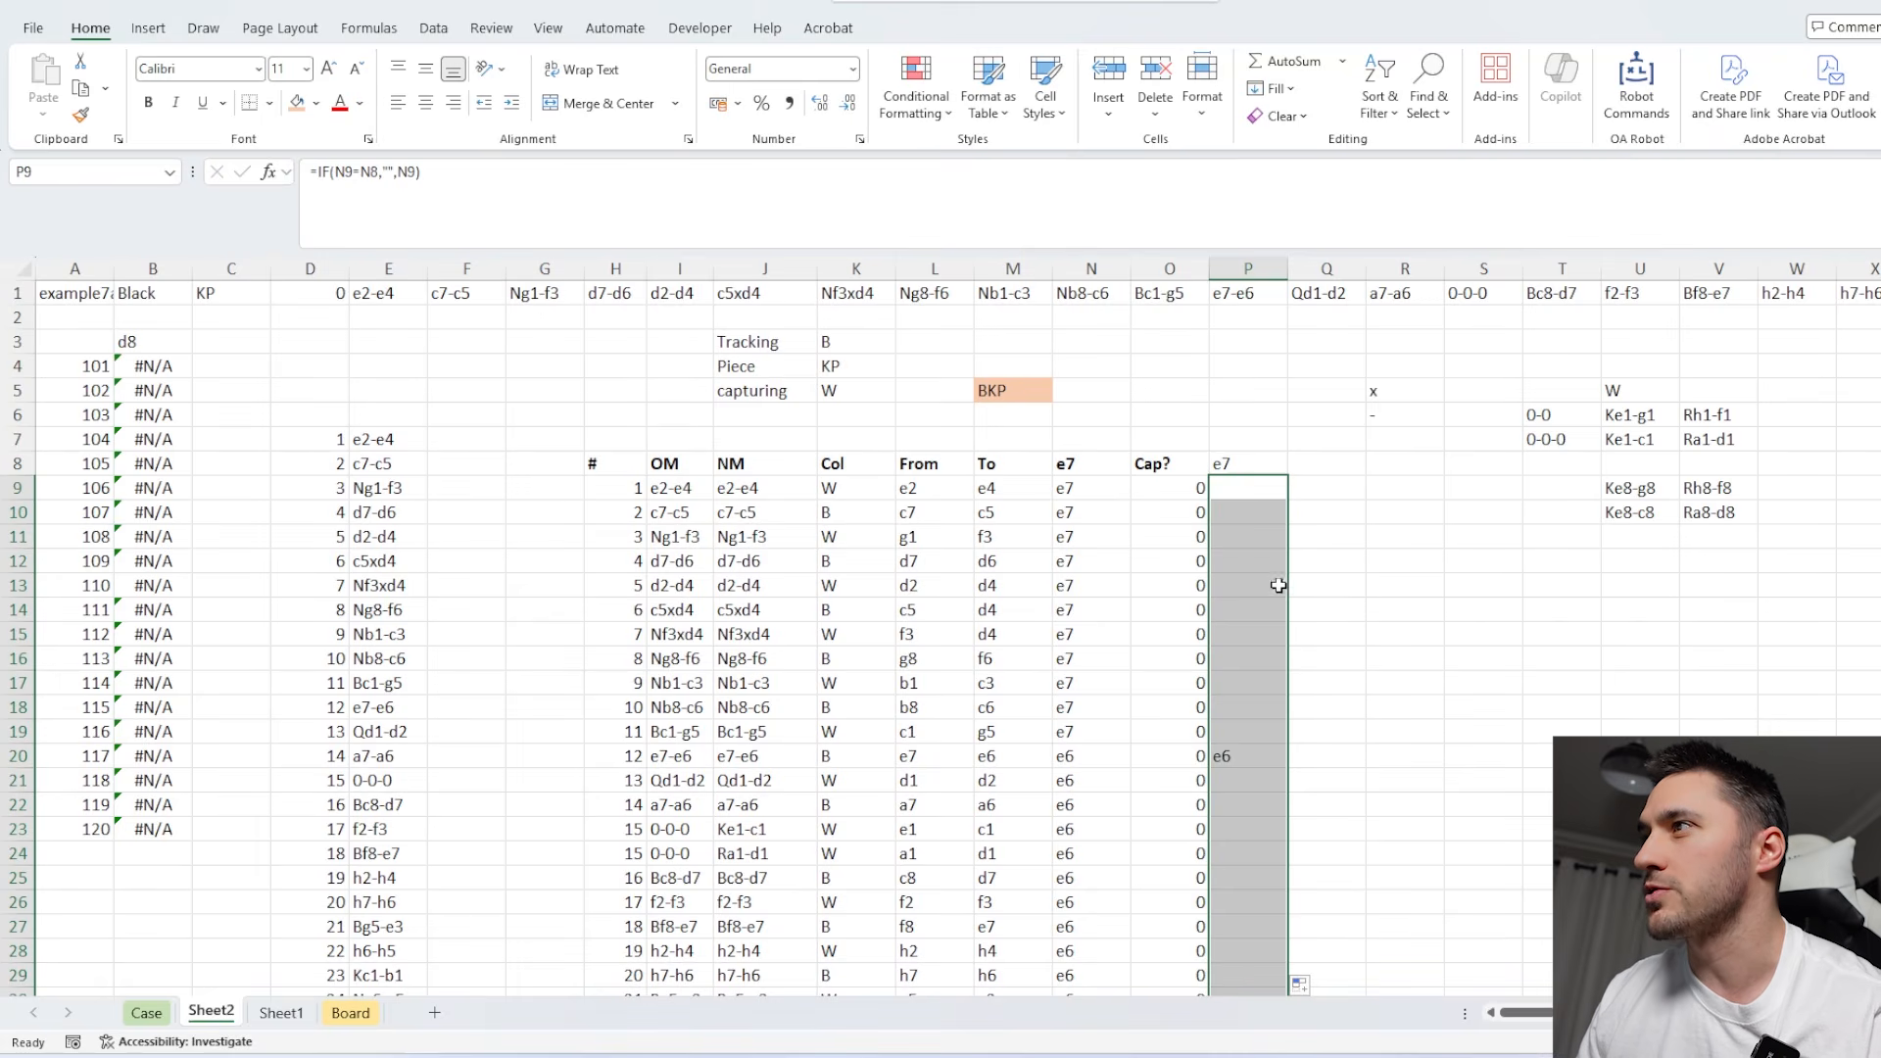
scroll(1279, 585, down, 20)
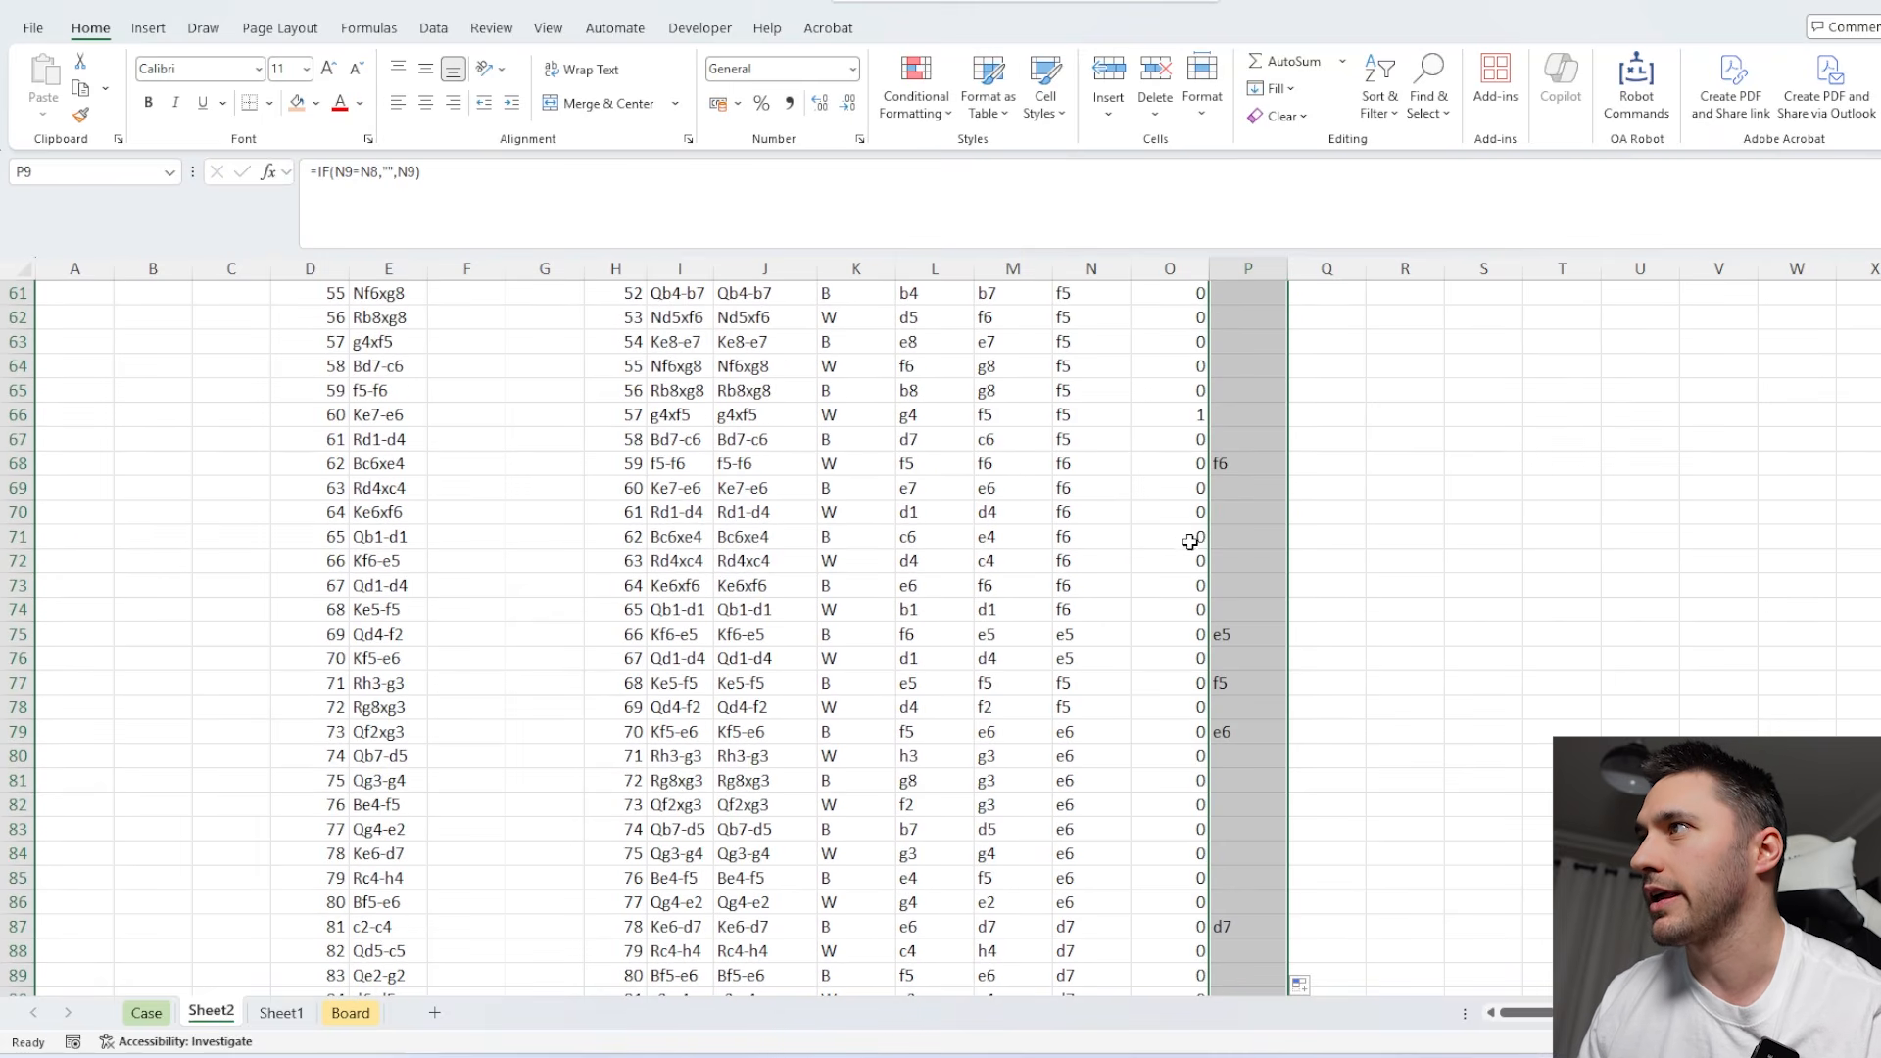
click(1191, 414)
scroll(1191, 414, up, 20)
Clear the old data table results below B3 and renumber the games in column A to start at 121.
drag(152, 366, 147, 902)
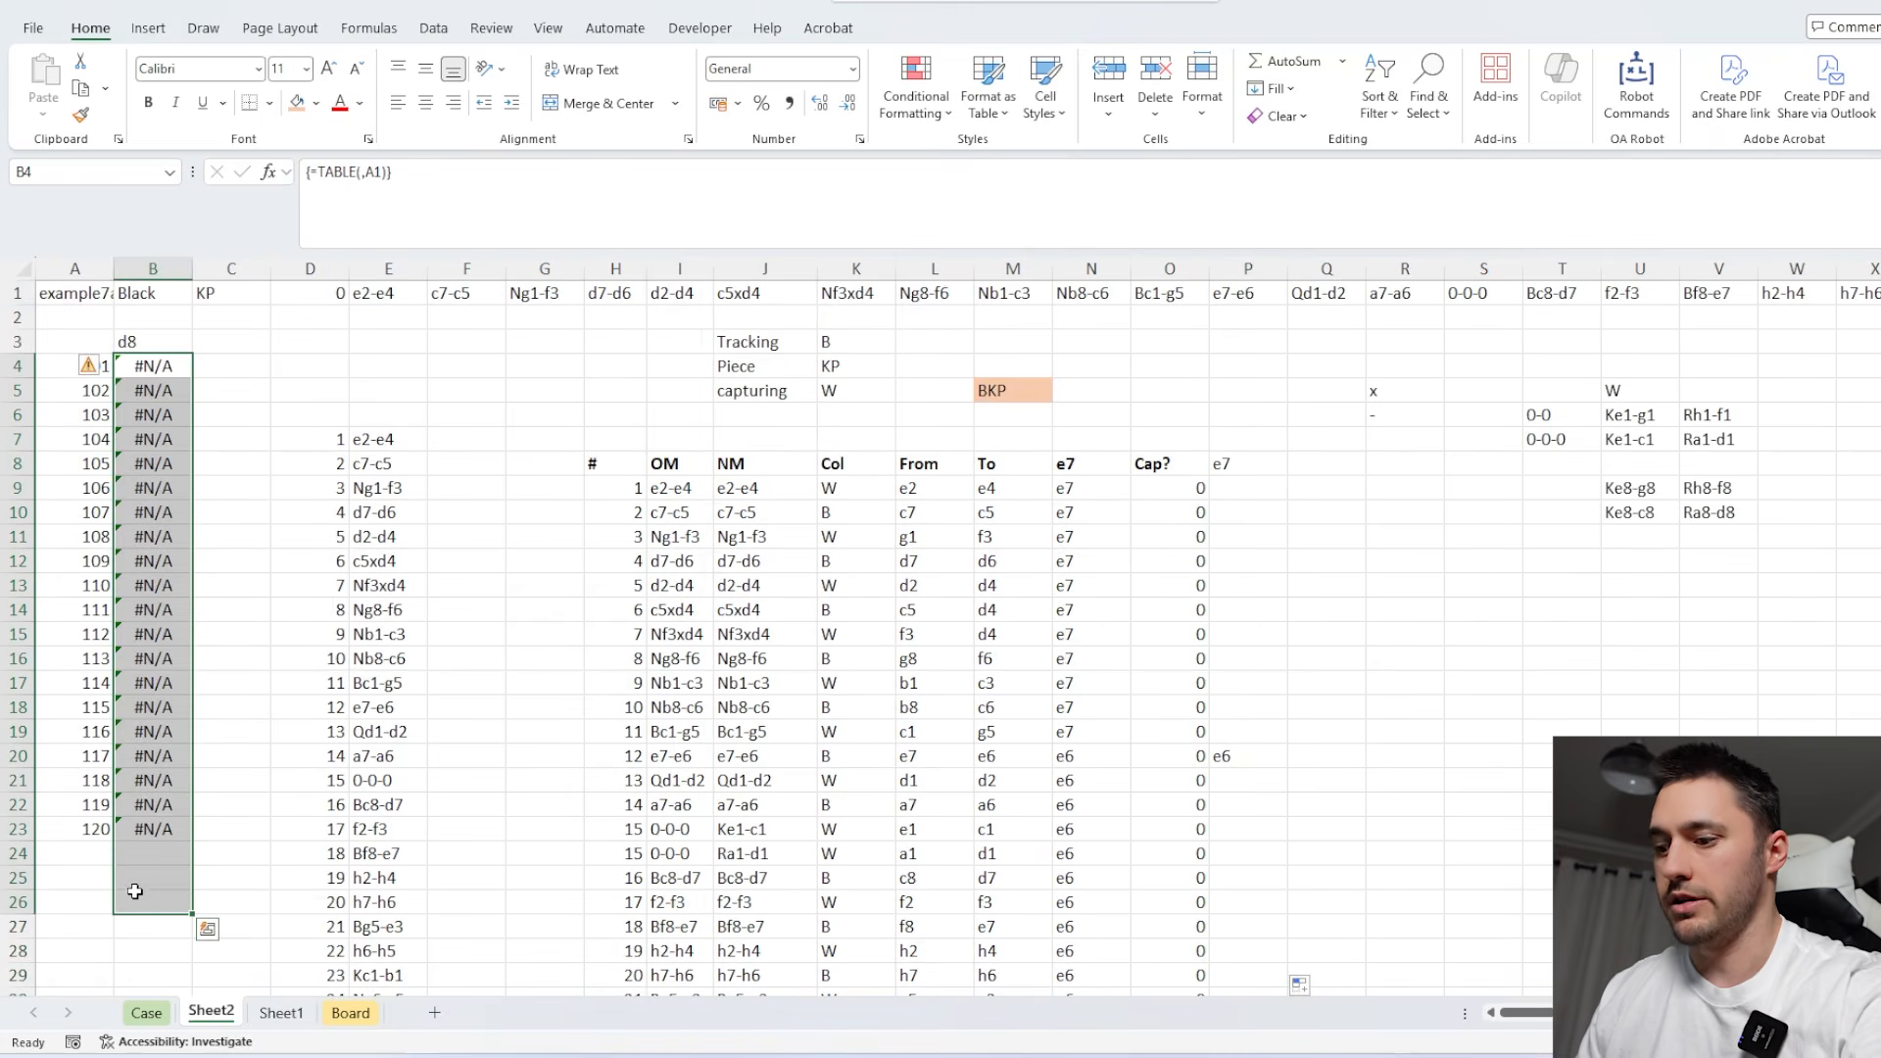
click(94, 367)
text(121)
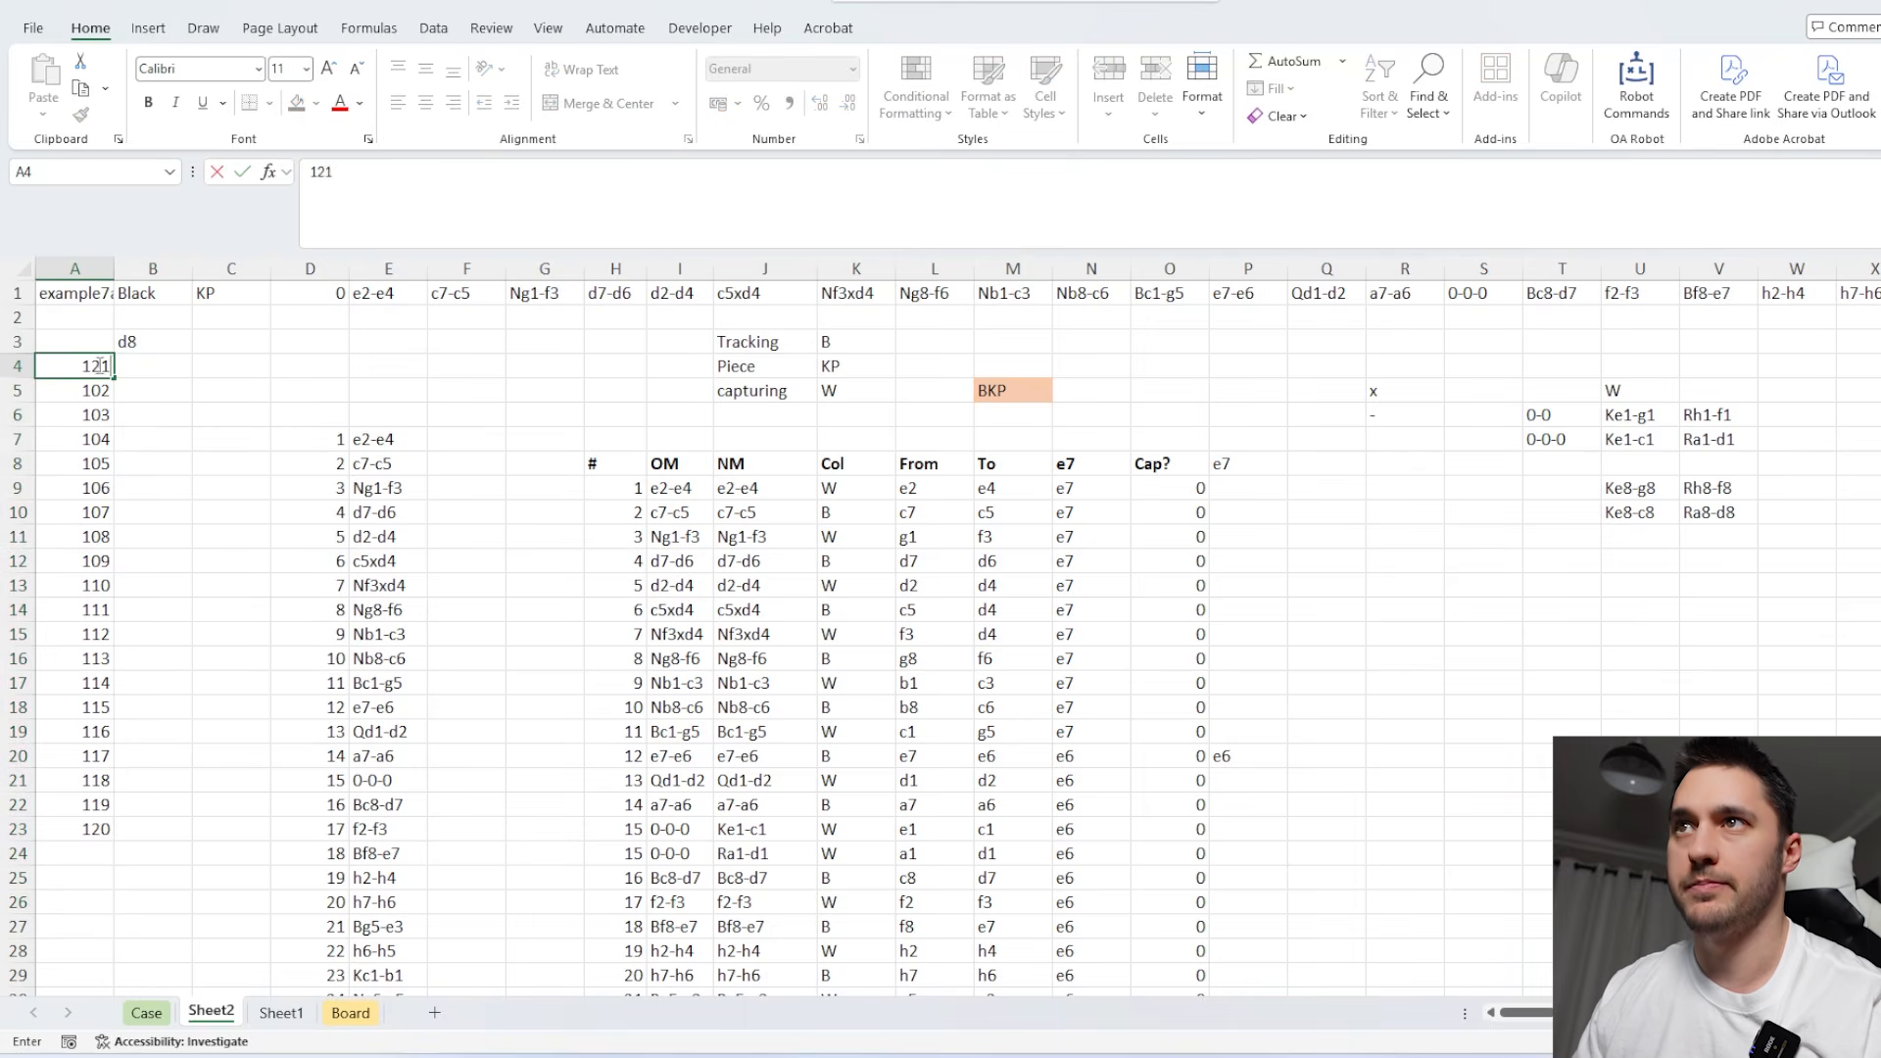
click(163, 387)
Set B3 to =TAKE(P8:P210,XMATCH(1,O8:O210)) to return the path up to the piece's capture.
click(167, 344)
text(=take)
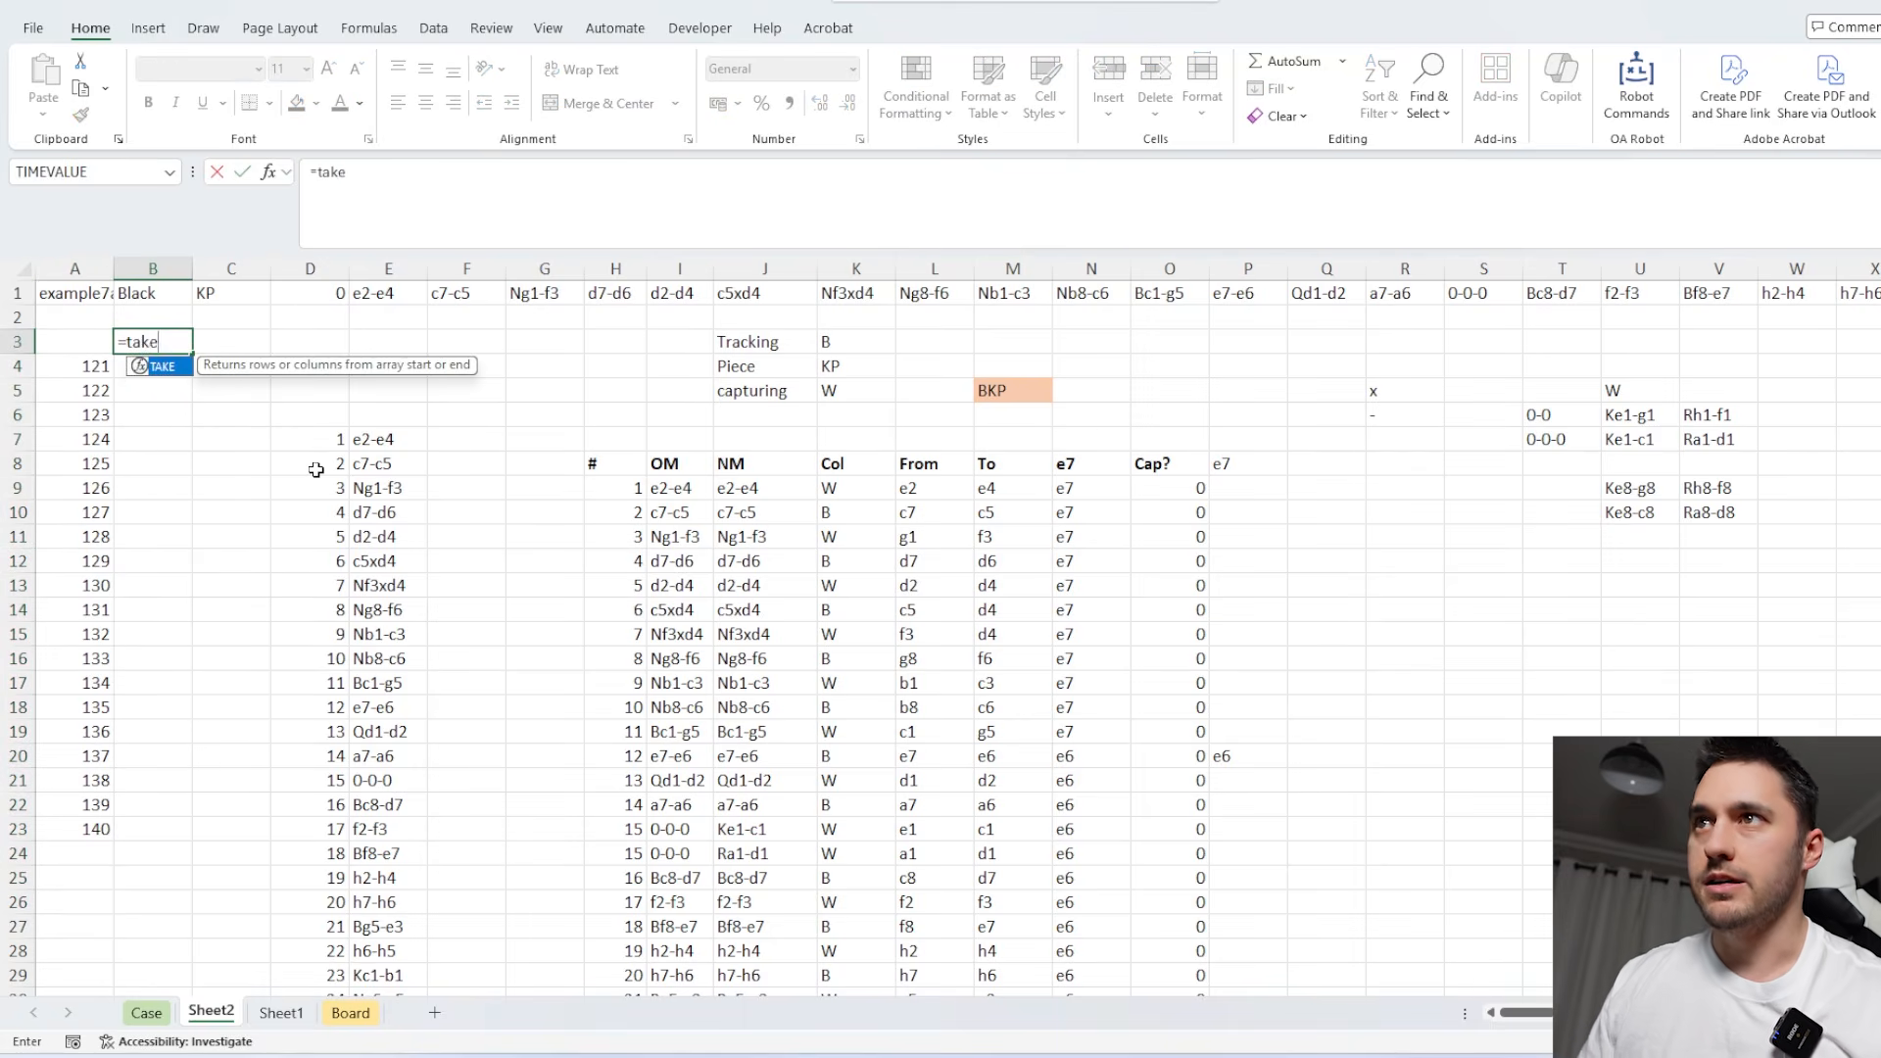
key(Tab)
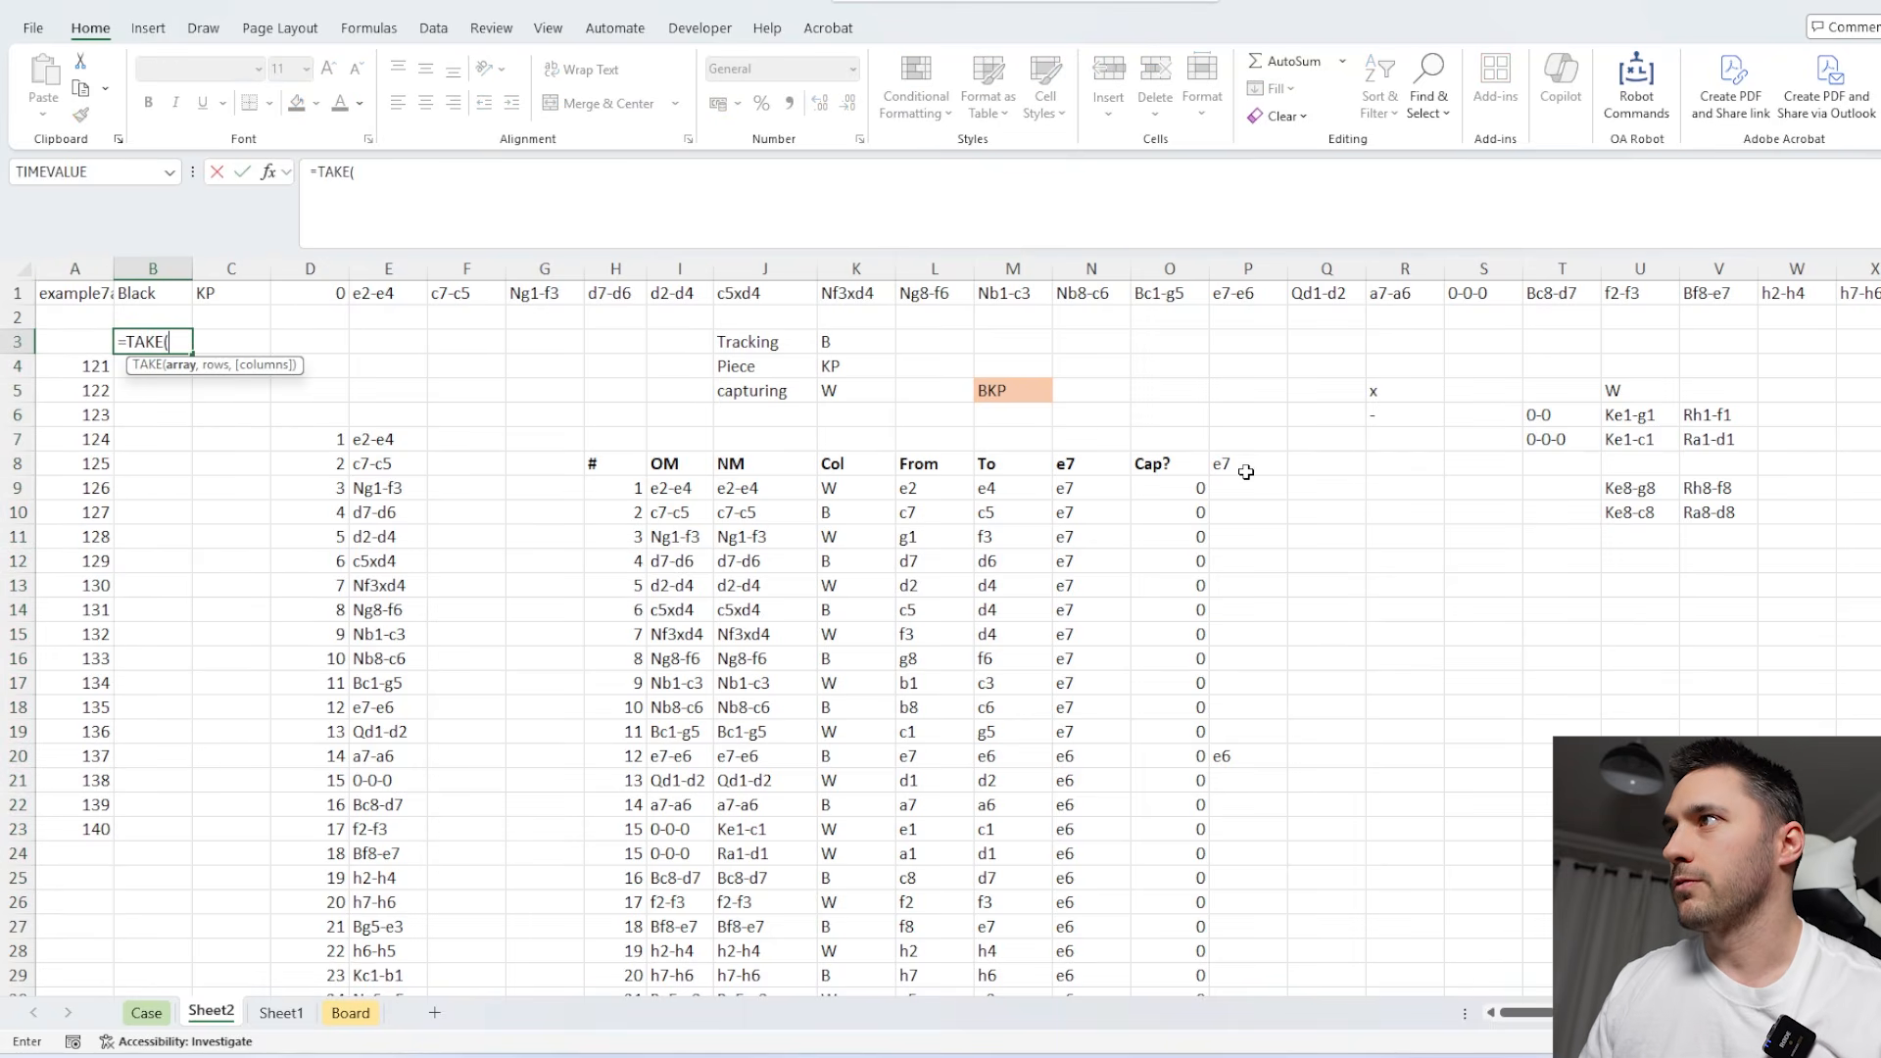
drag(1246, 471, 1247, 520)
key(ctrl+shift+Down)
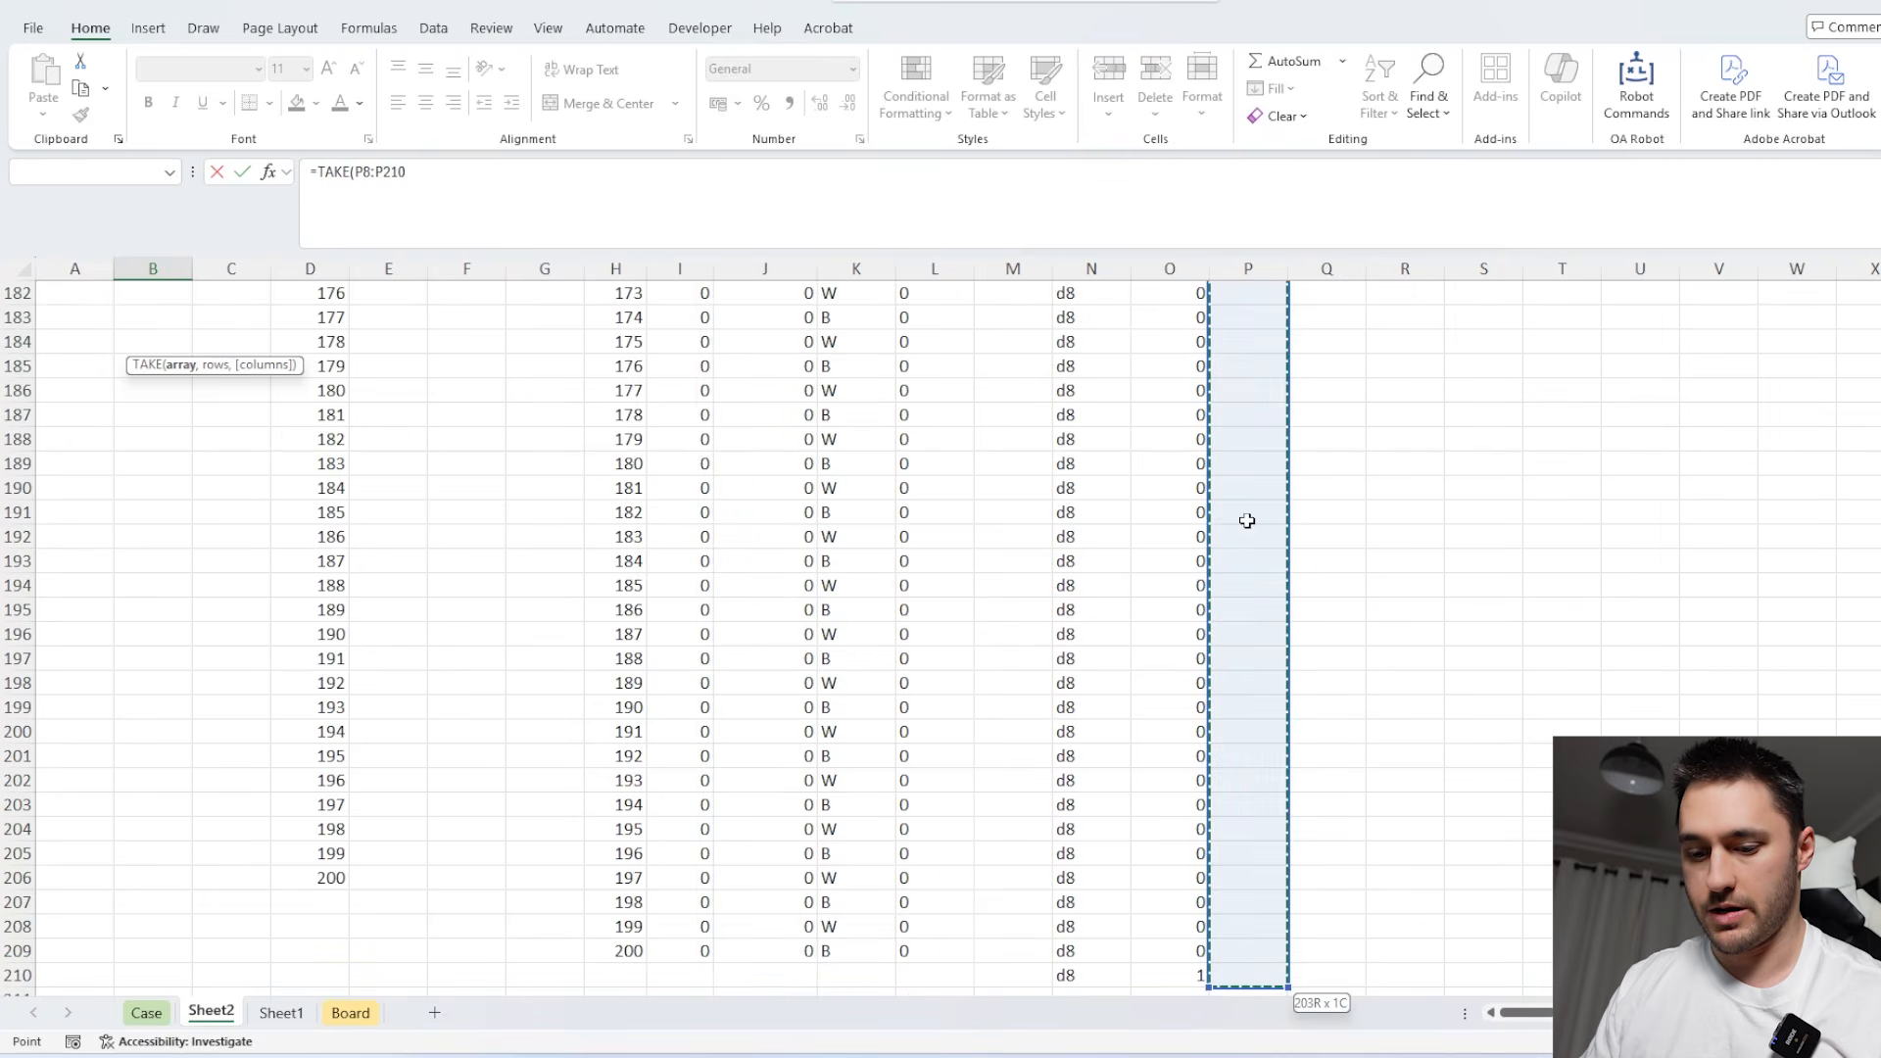
text(,xm)
key(Tab)
text(1)
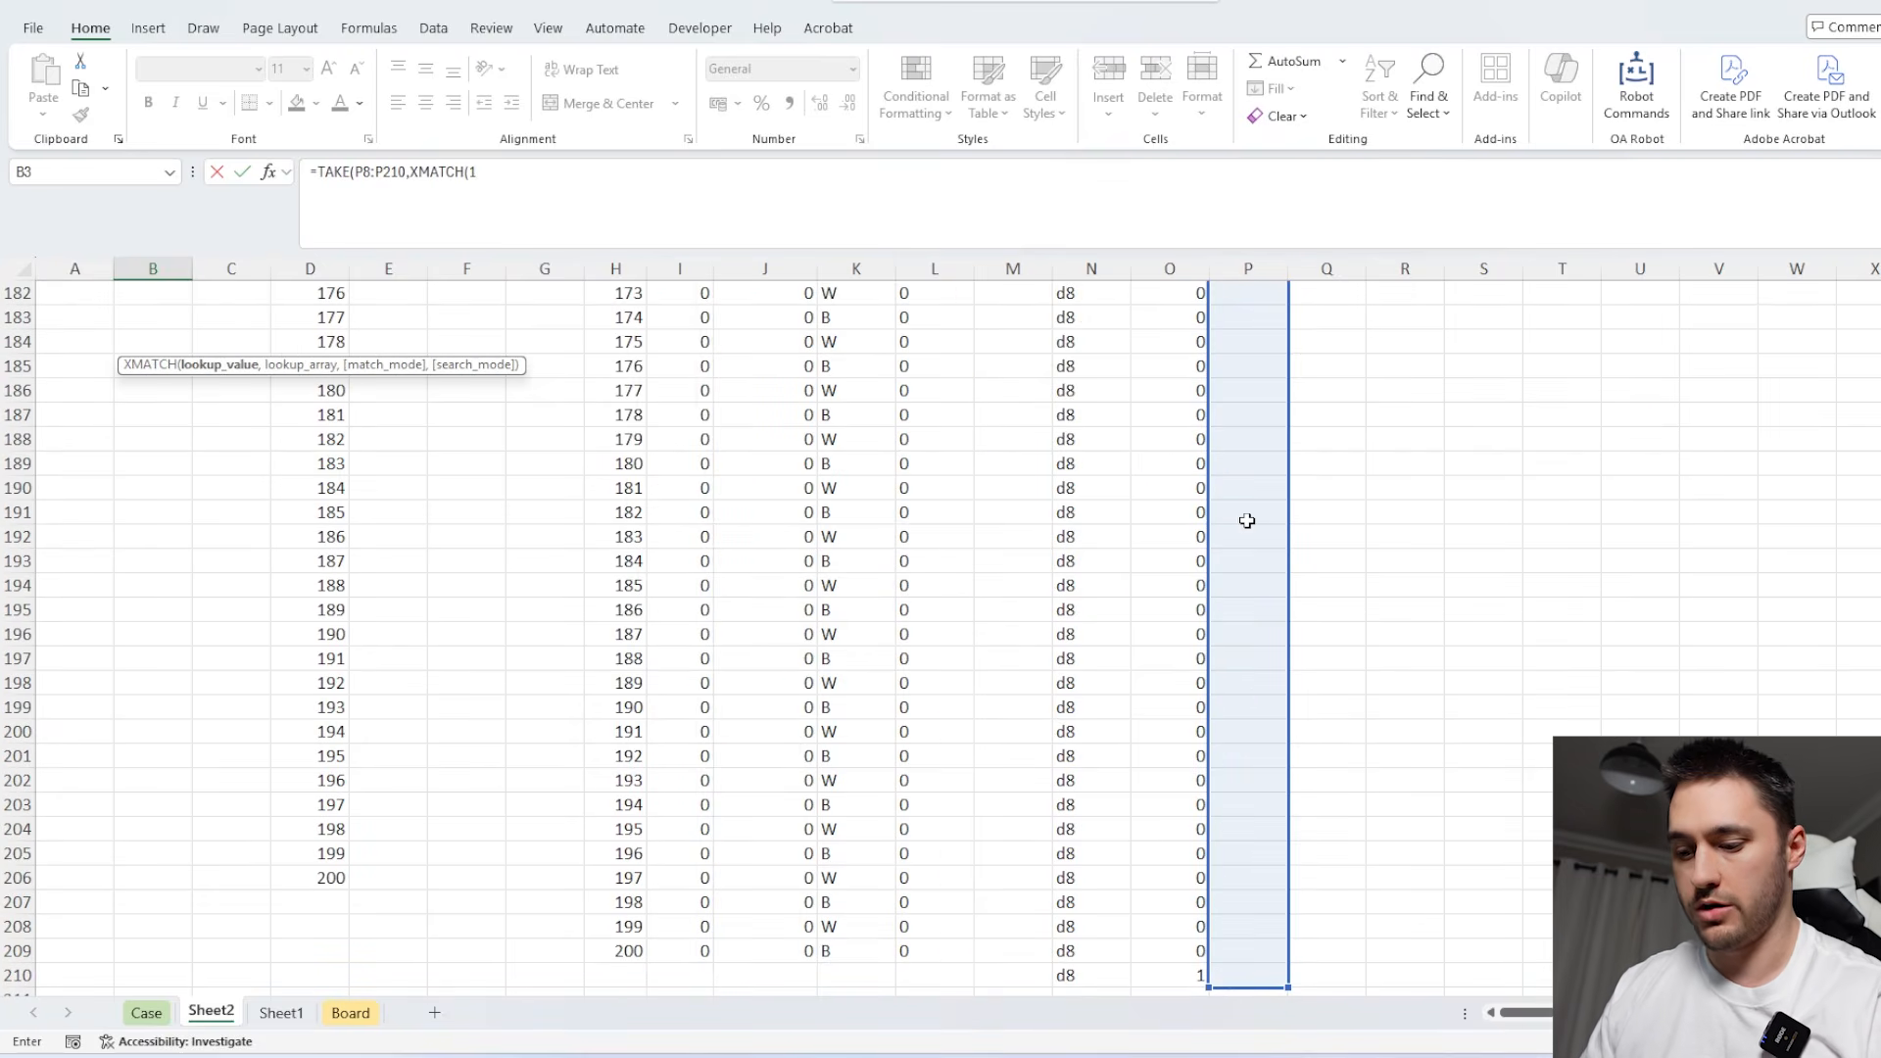
text(,)
click(1169, 973)
key(ctrl+shift+Up)
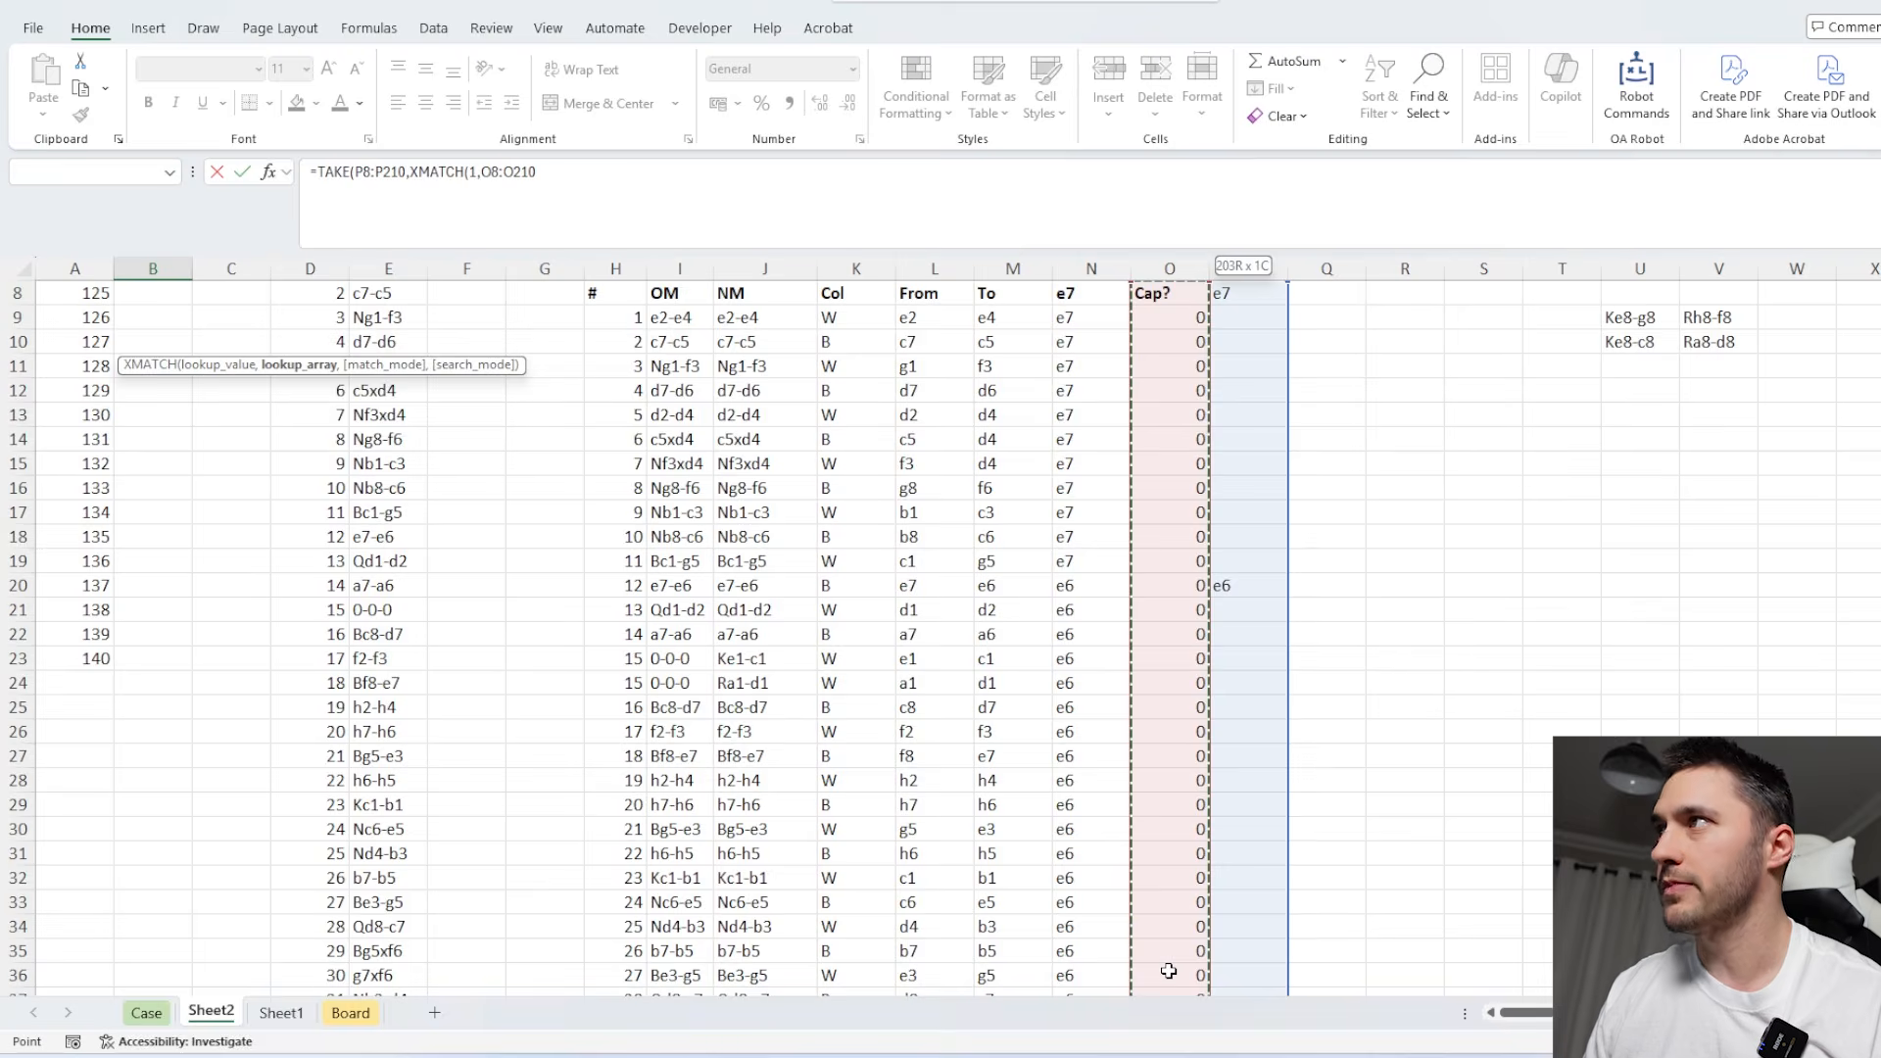
text()))
key(Return)
scroll(161, 602, down, 6)
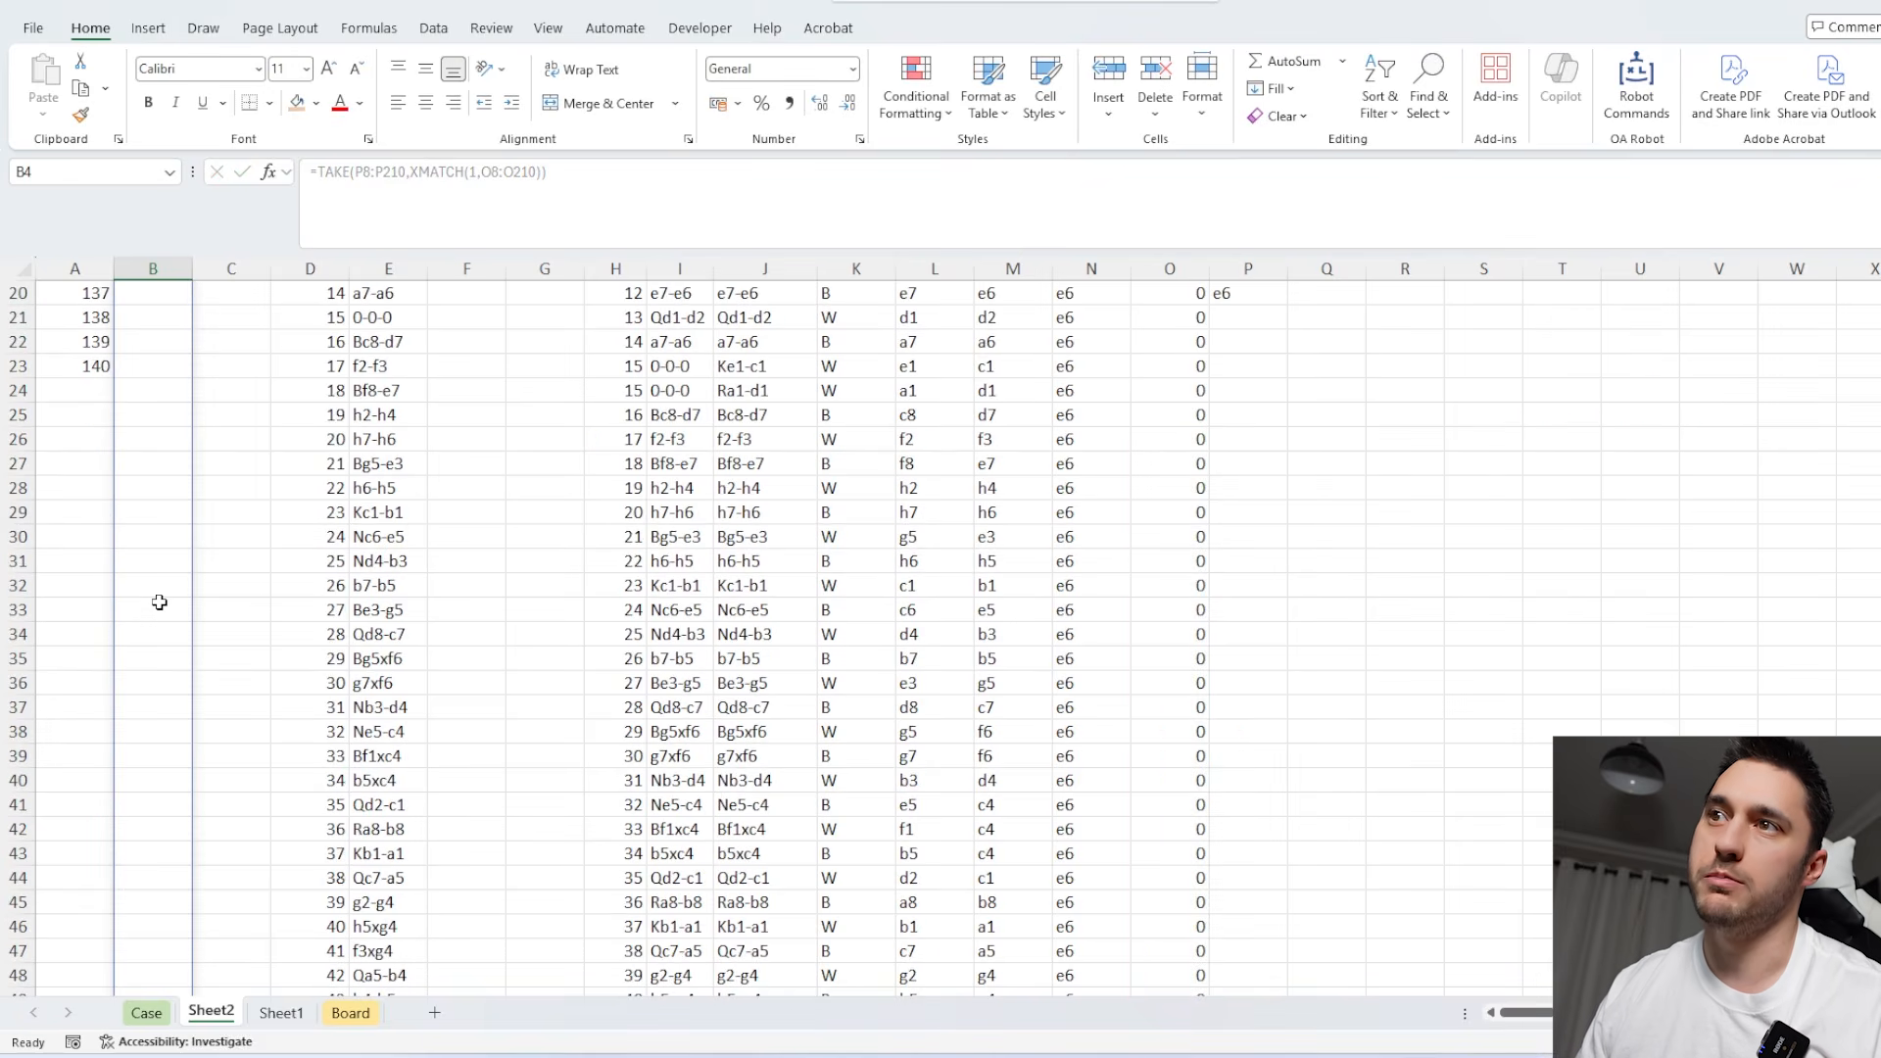
scroll(152, 569, up, 6)
Wrap the TAKE formula in B3 in CONCAT to join the path squares into one text string.
click(155, 454)
click(147, 346)
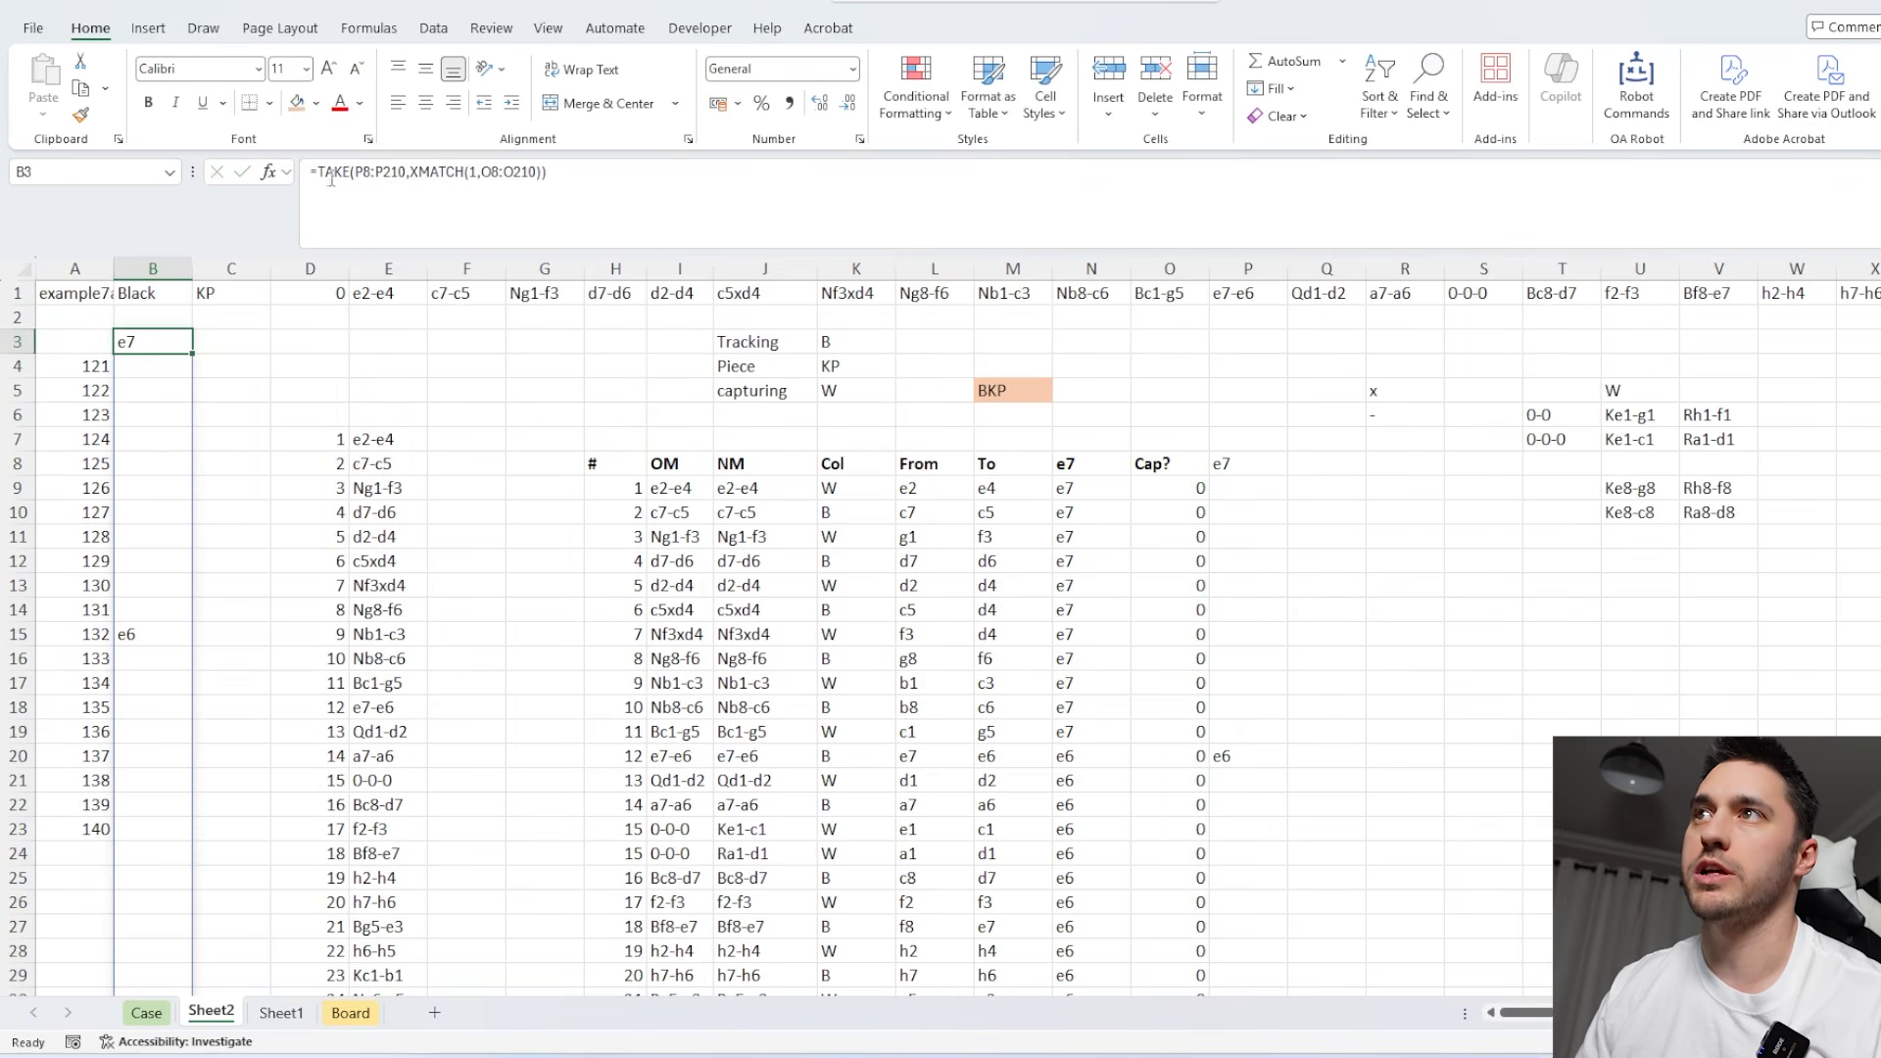
click(324, 173)
text(con)
key(Tab)
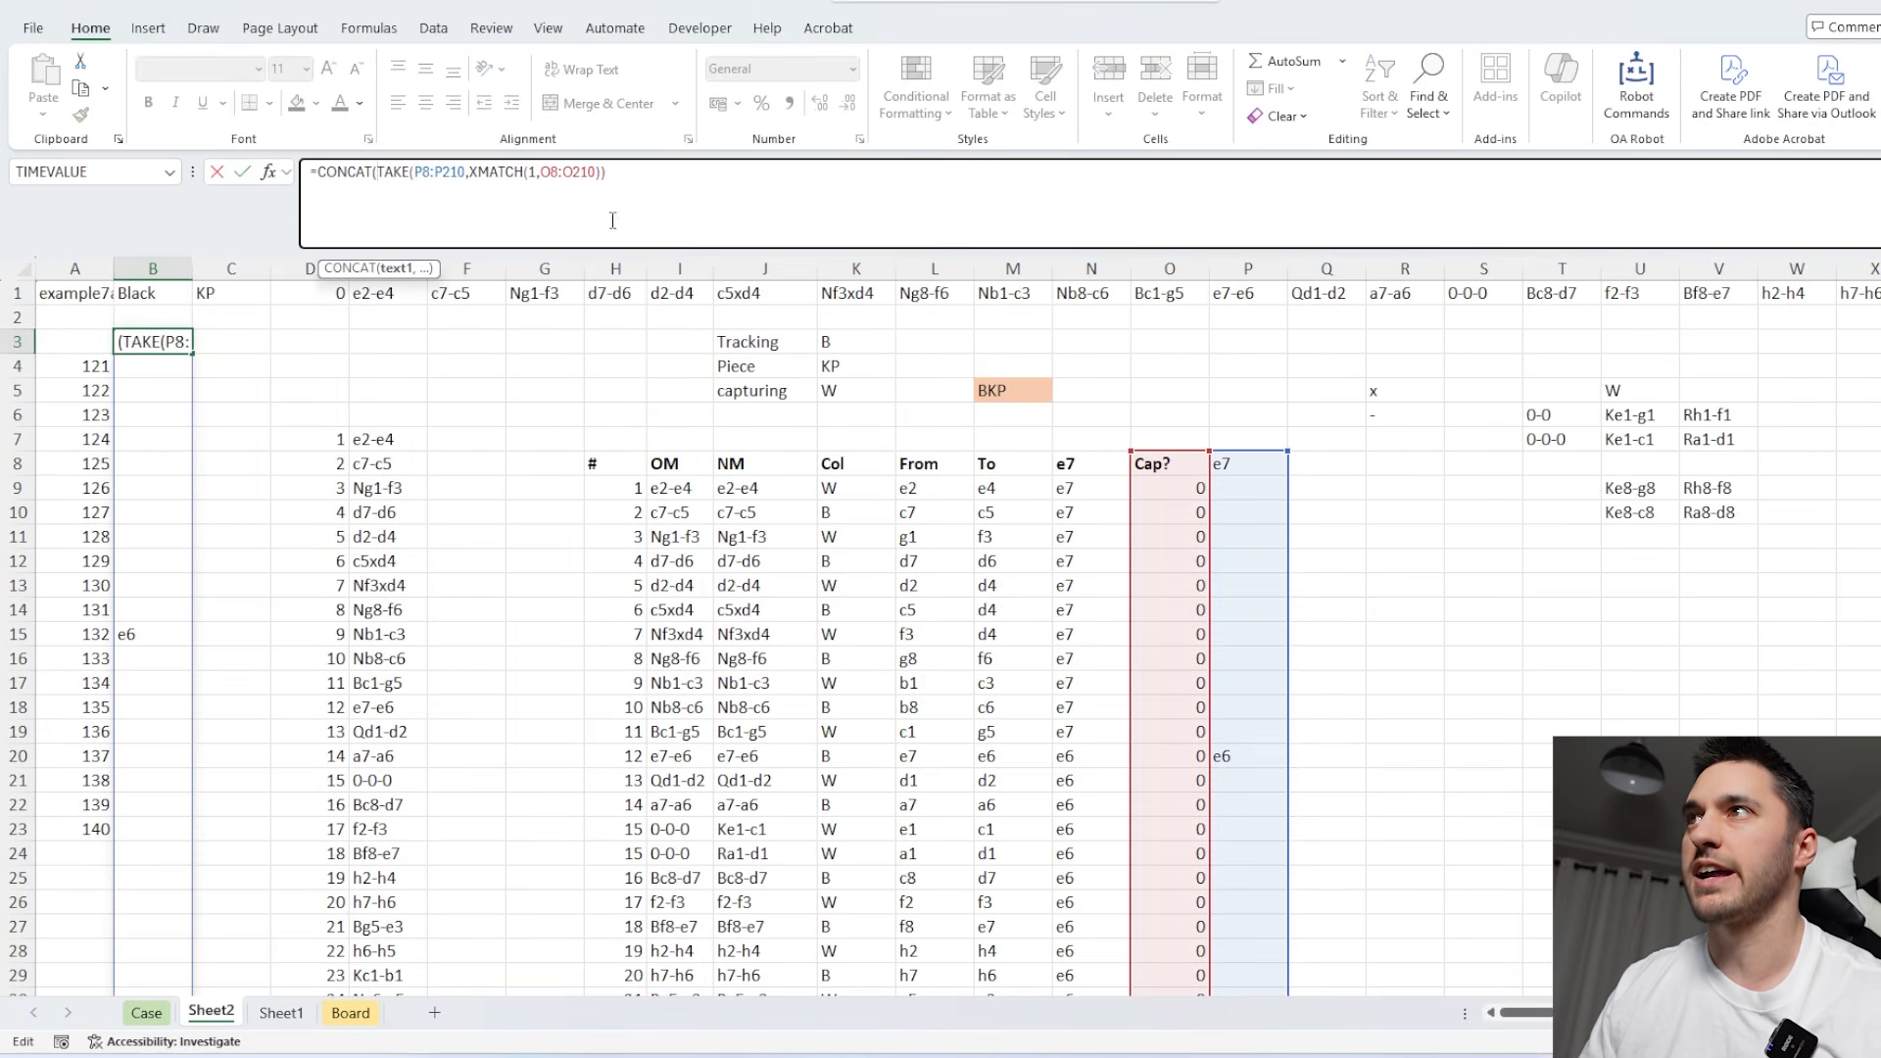
key(Return)
Build a one-variable data table over A3:B23 with A1 as the column input cell.
drag(91, 345, 156, 369)
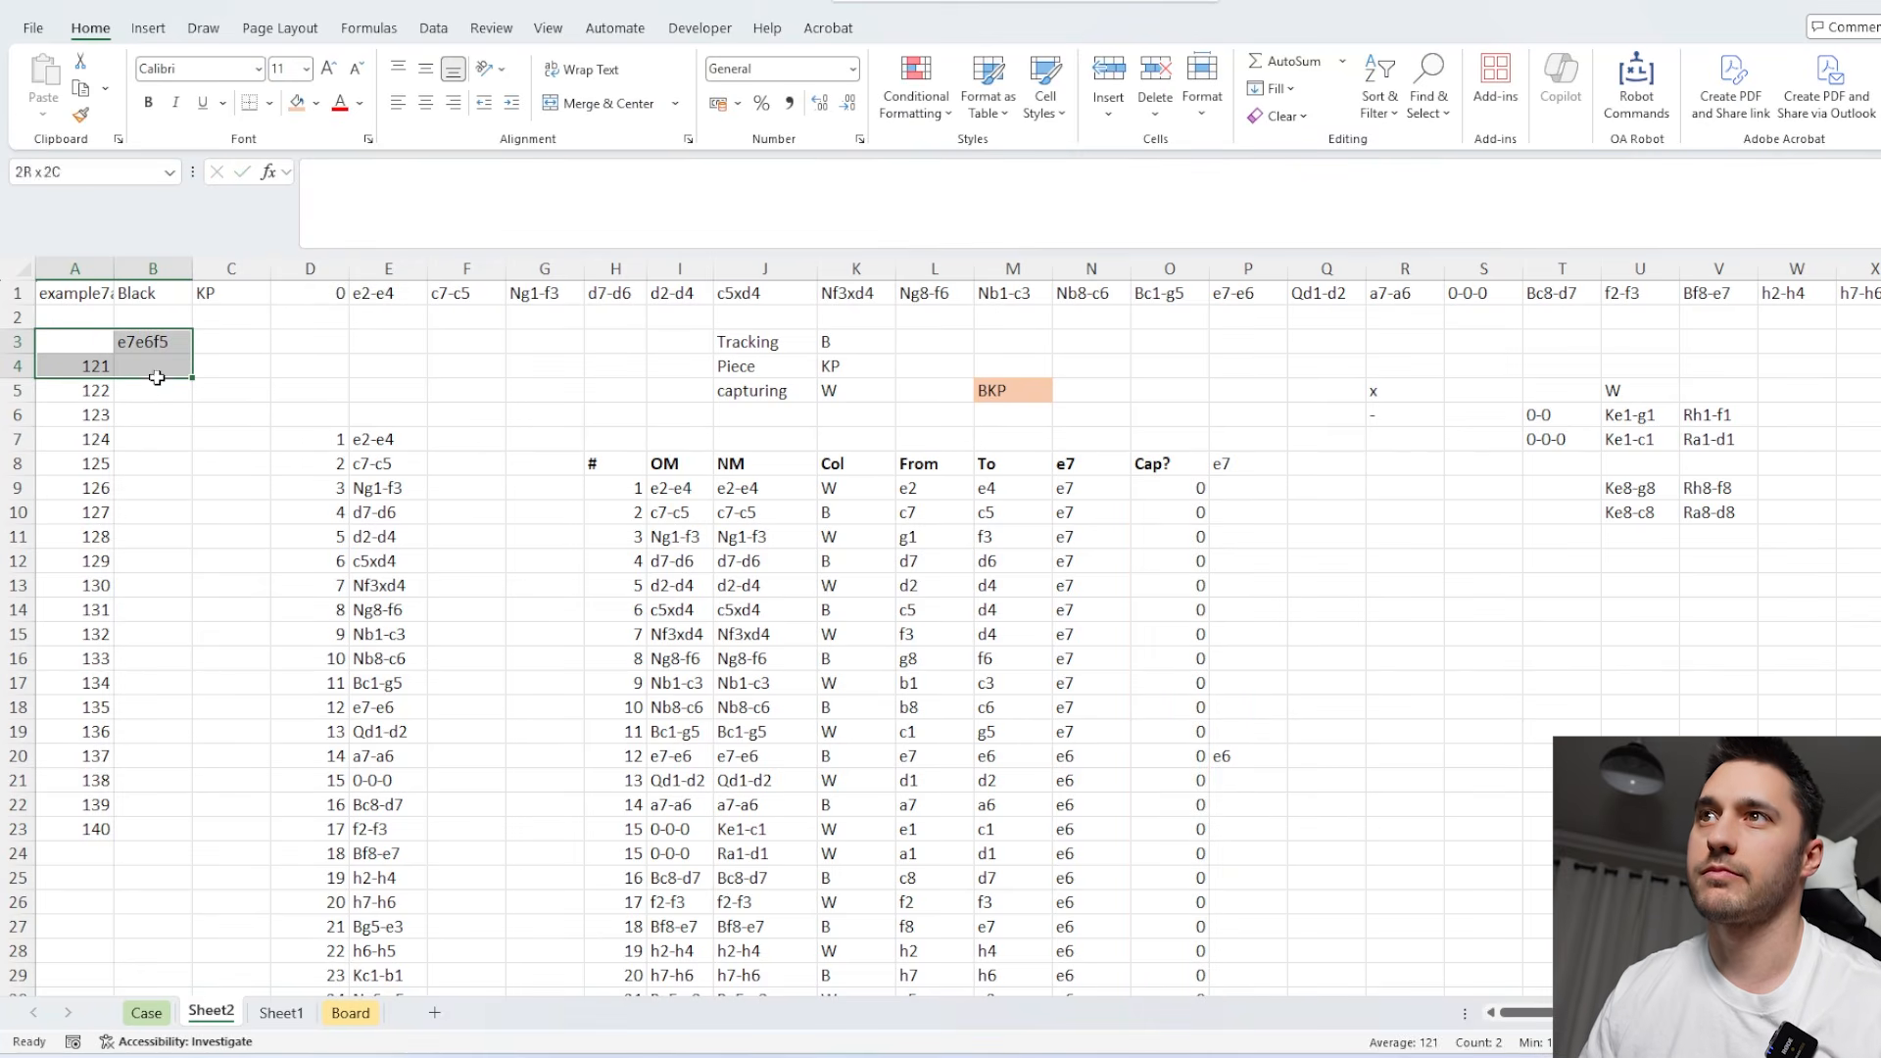
key(ctrl+shift+Down)
key(alt+a)
key(w)
key(t)
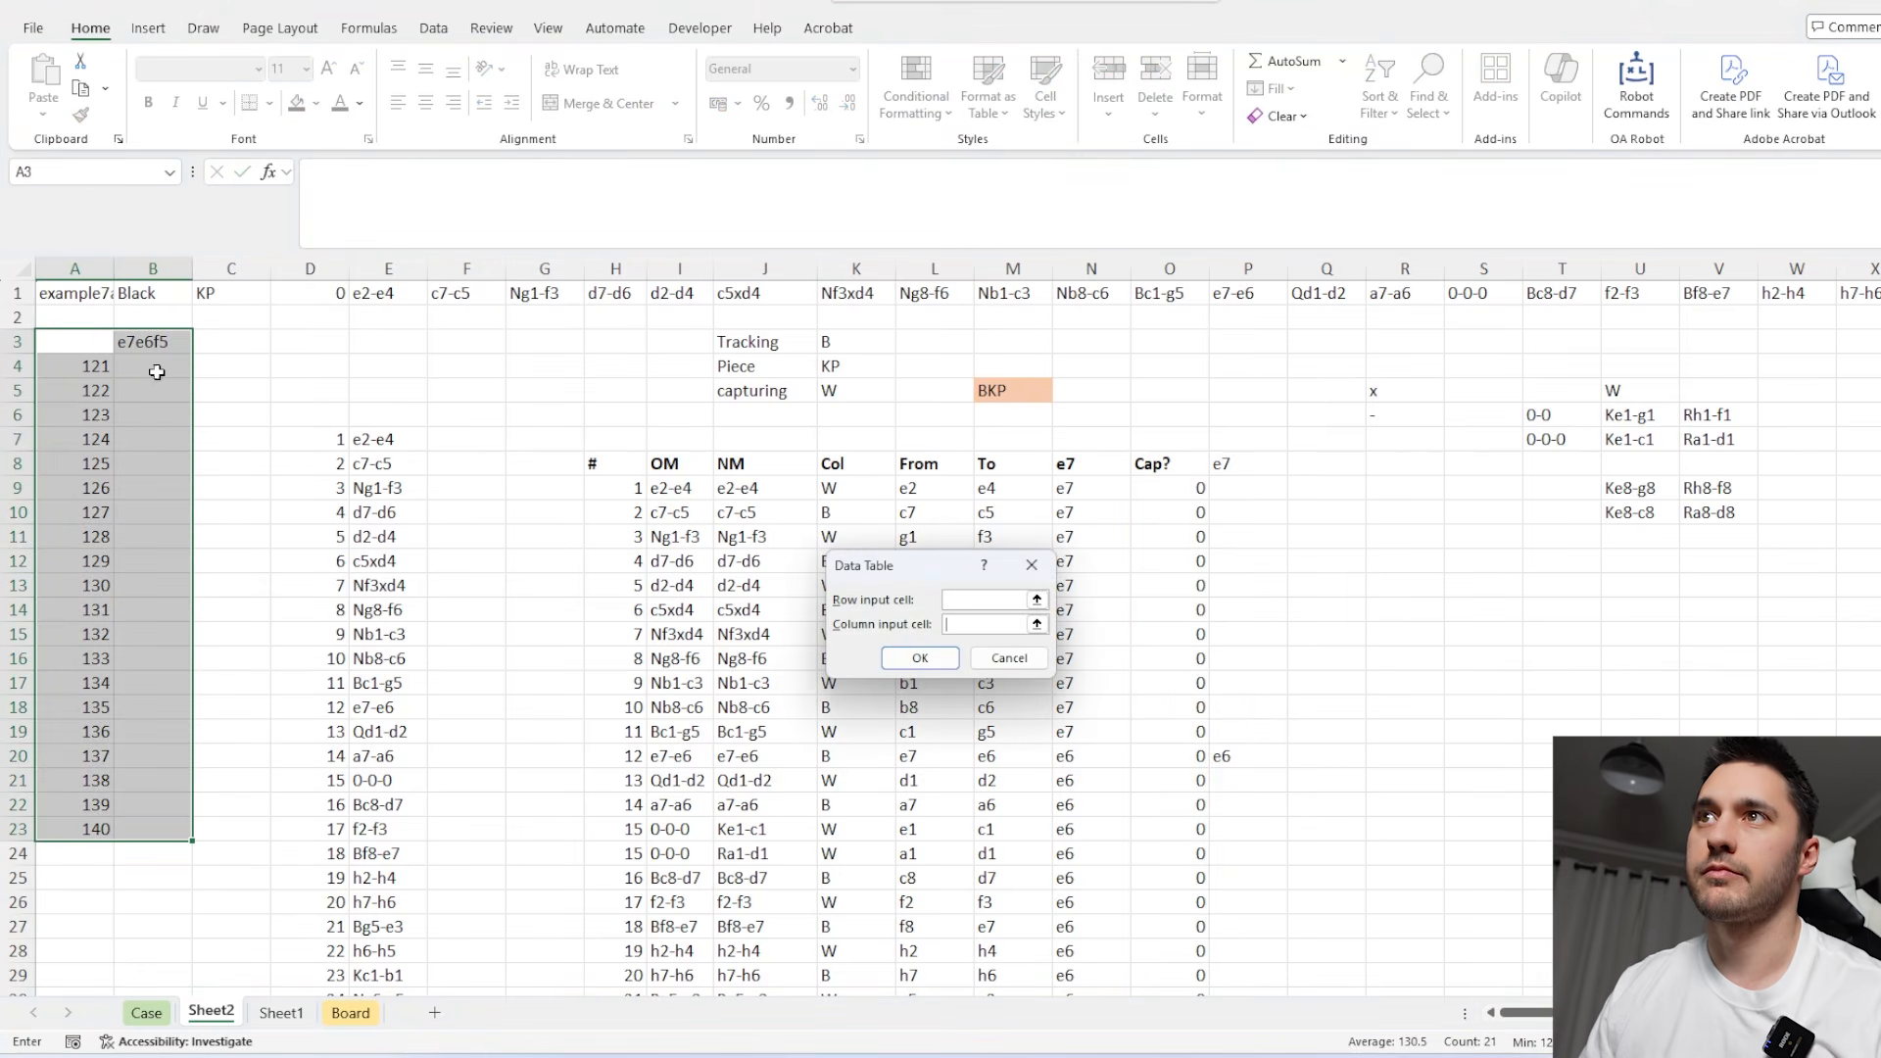
click(84, 294)
key(Return)
Copy the path results from B4:B23 as values into the Case sheet's Level 7 answers for games 121 to 140 and inspect the answer marks.
click(147, 366)
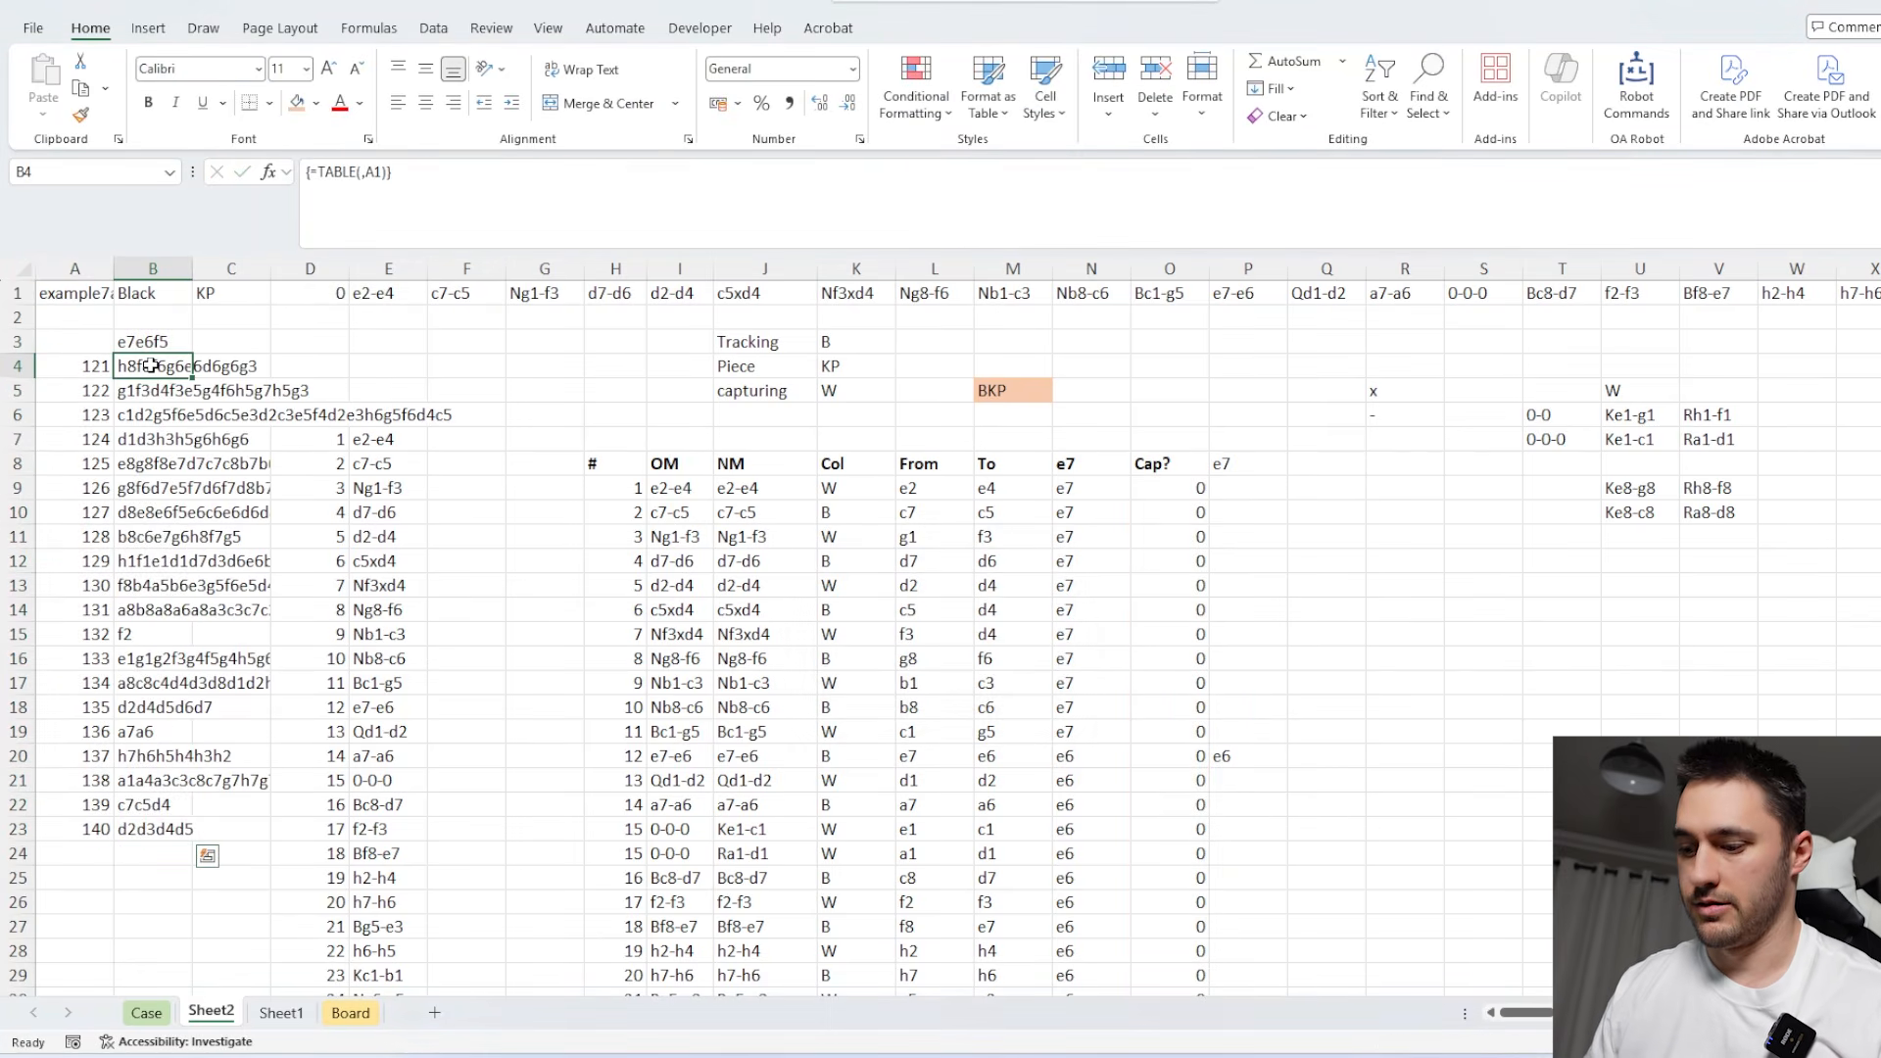
key(ctrl+shift+Down)
key(ctrl+c)
click(147, 1013)
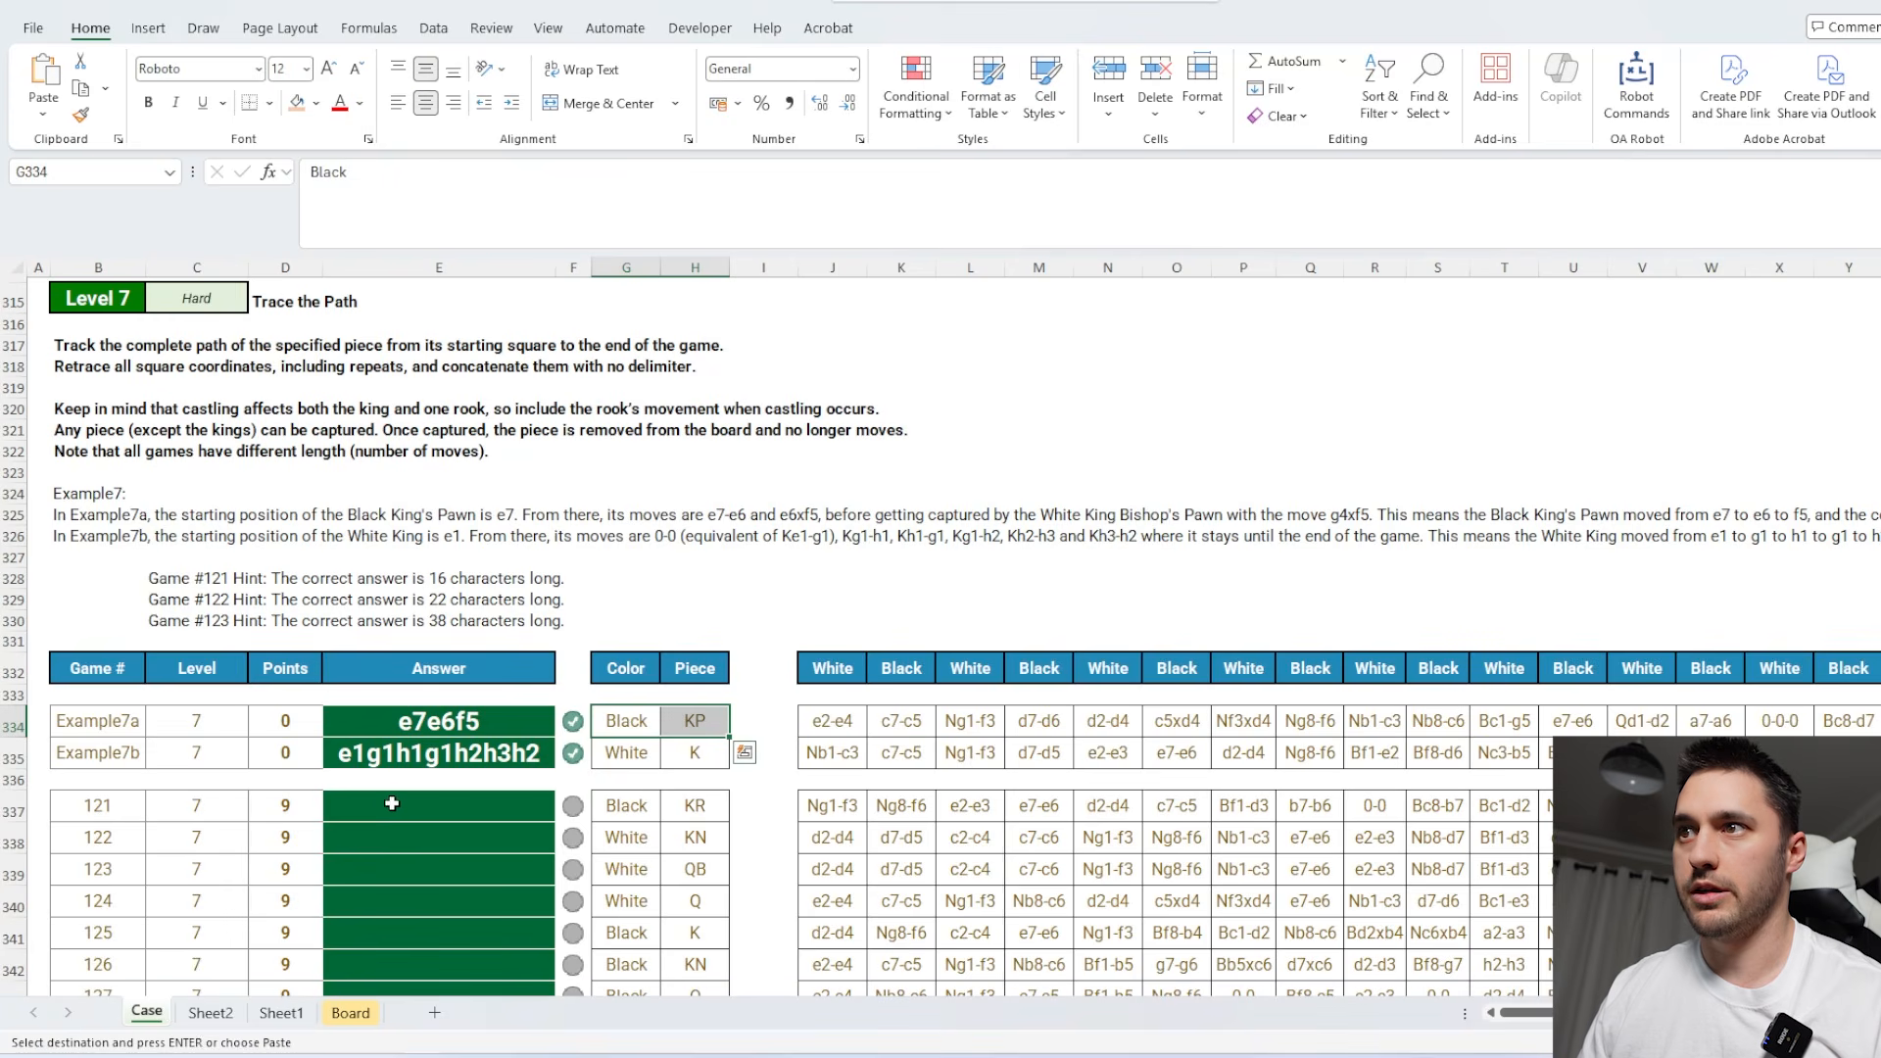
click(439, 539)
key(ctrl+shift+v)
scroll(573, 733, down, 3)
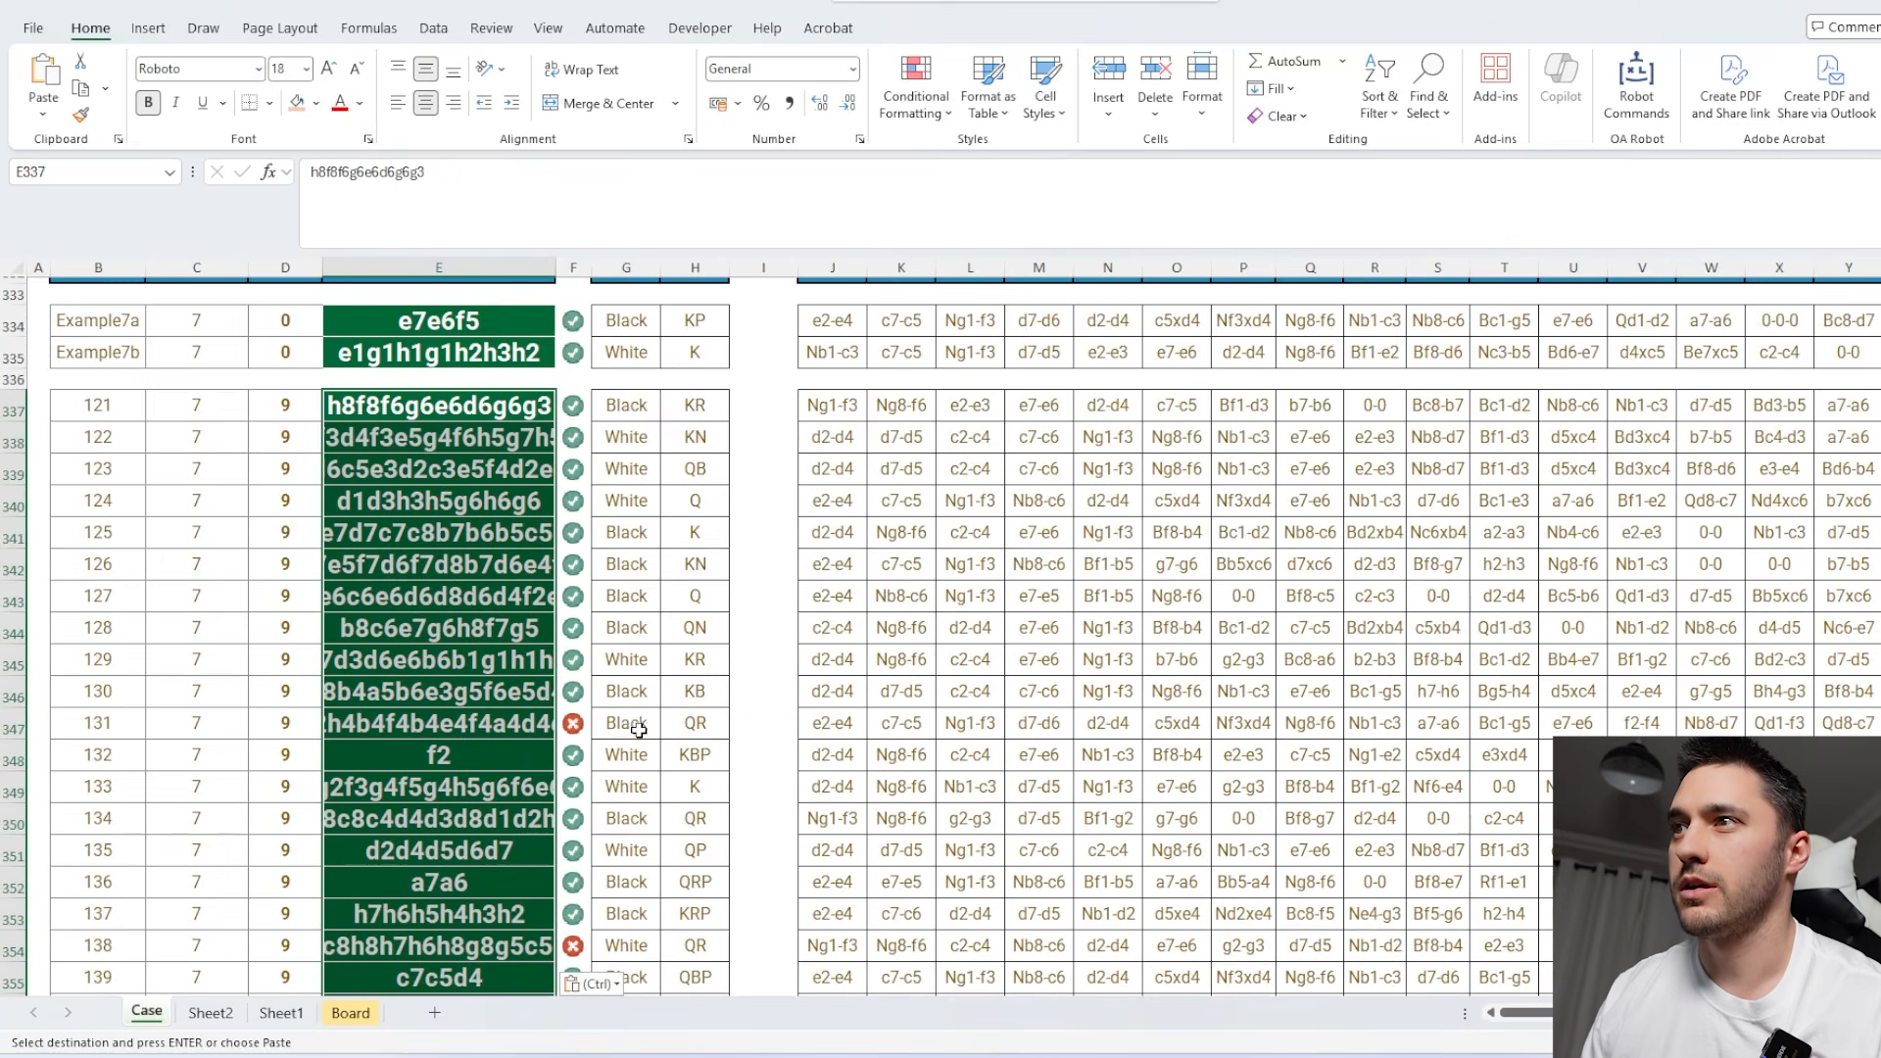
click(526, 587)
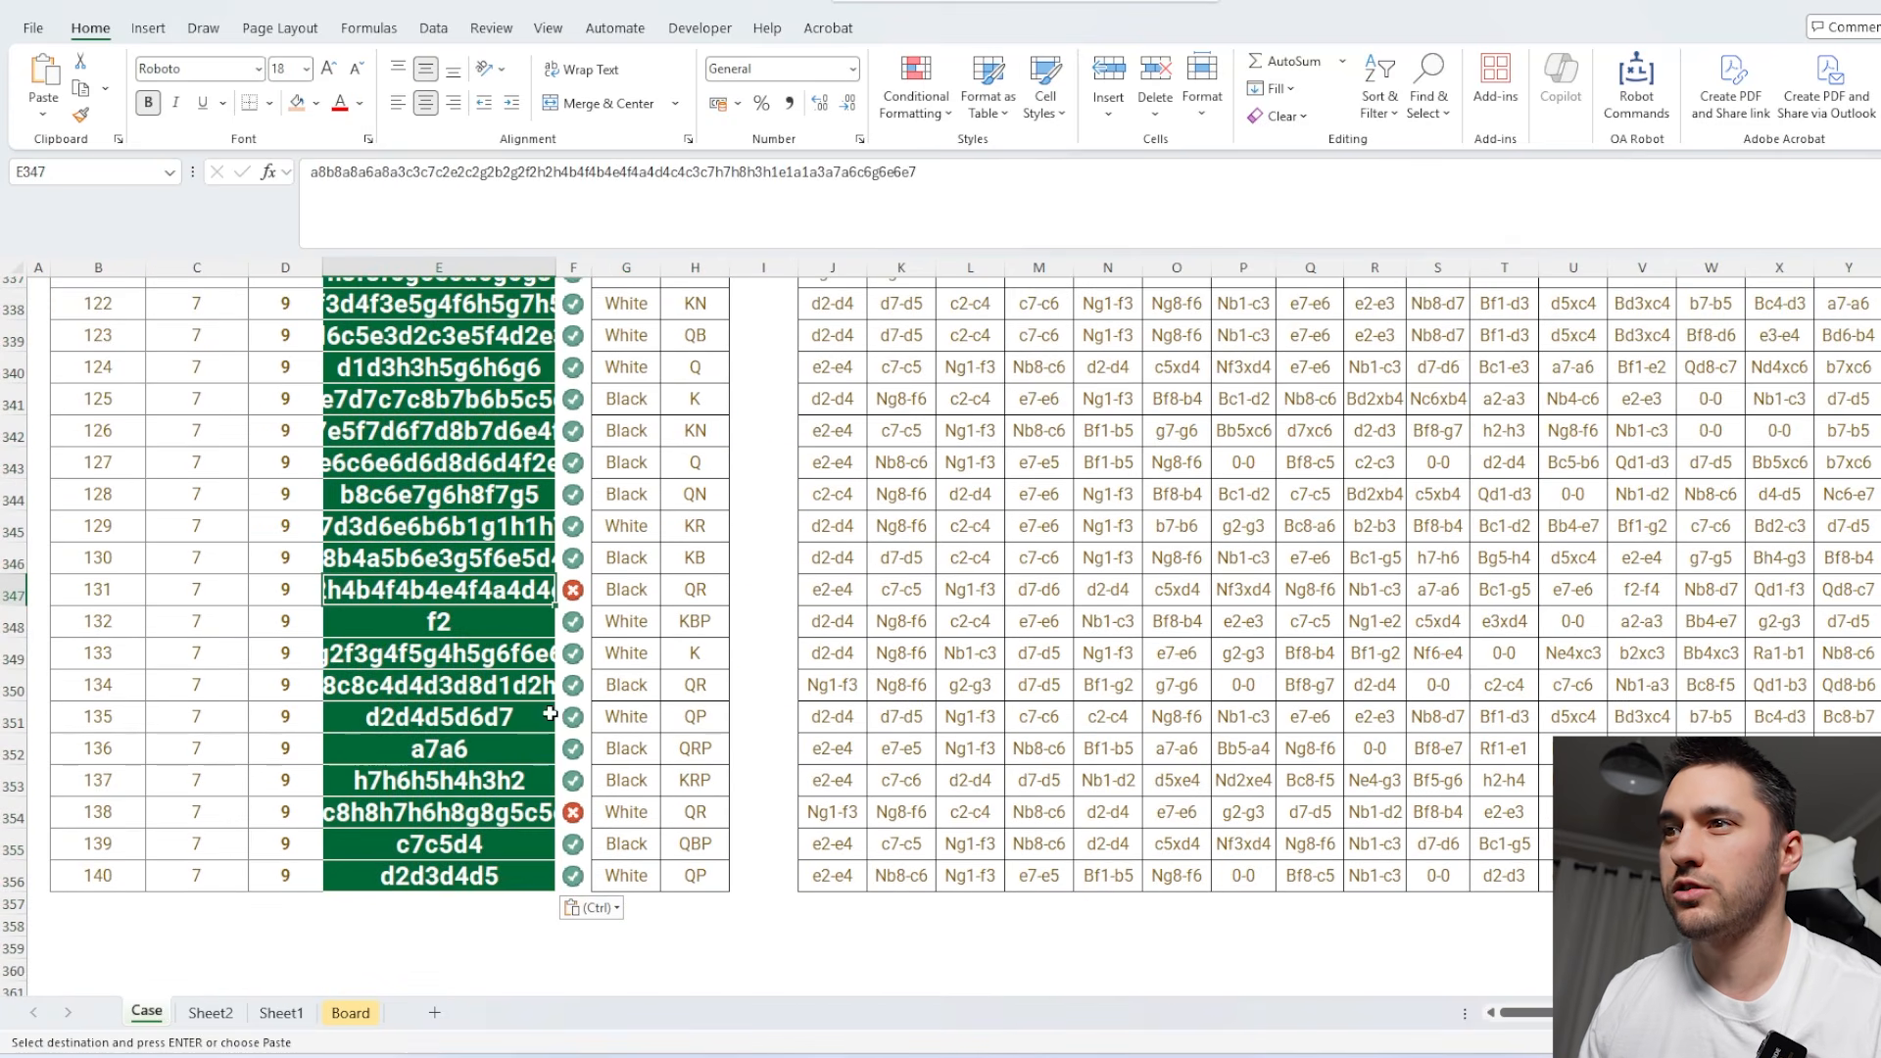
Inspect the return range in Sheet2's B1 lookup formula.
click(211, 1013)
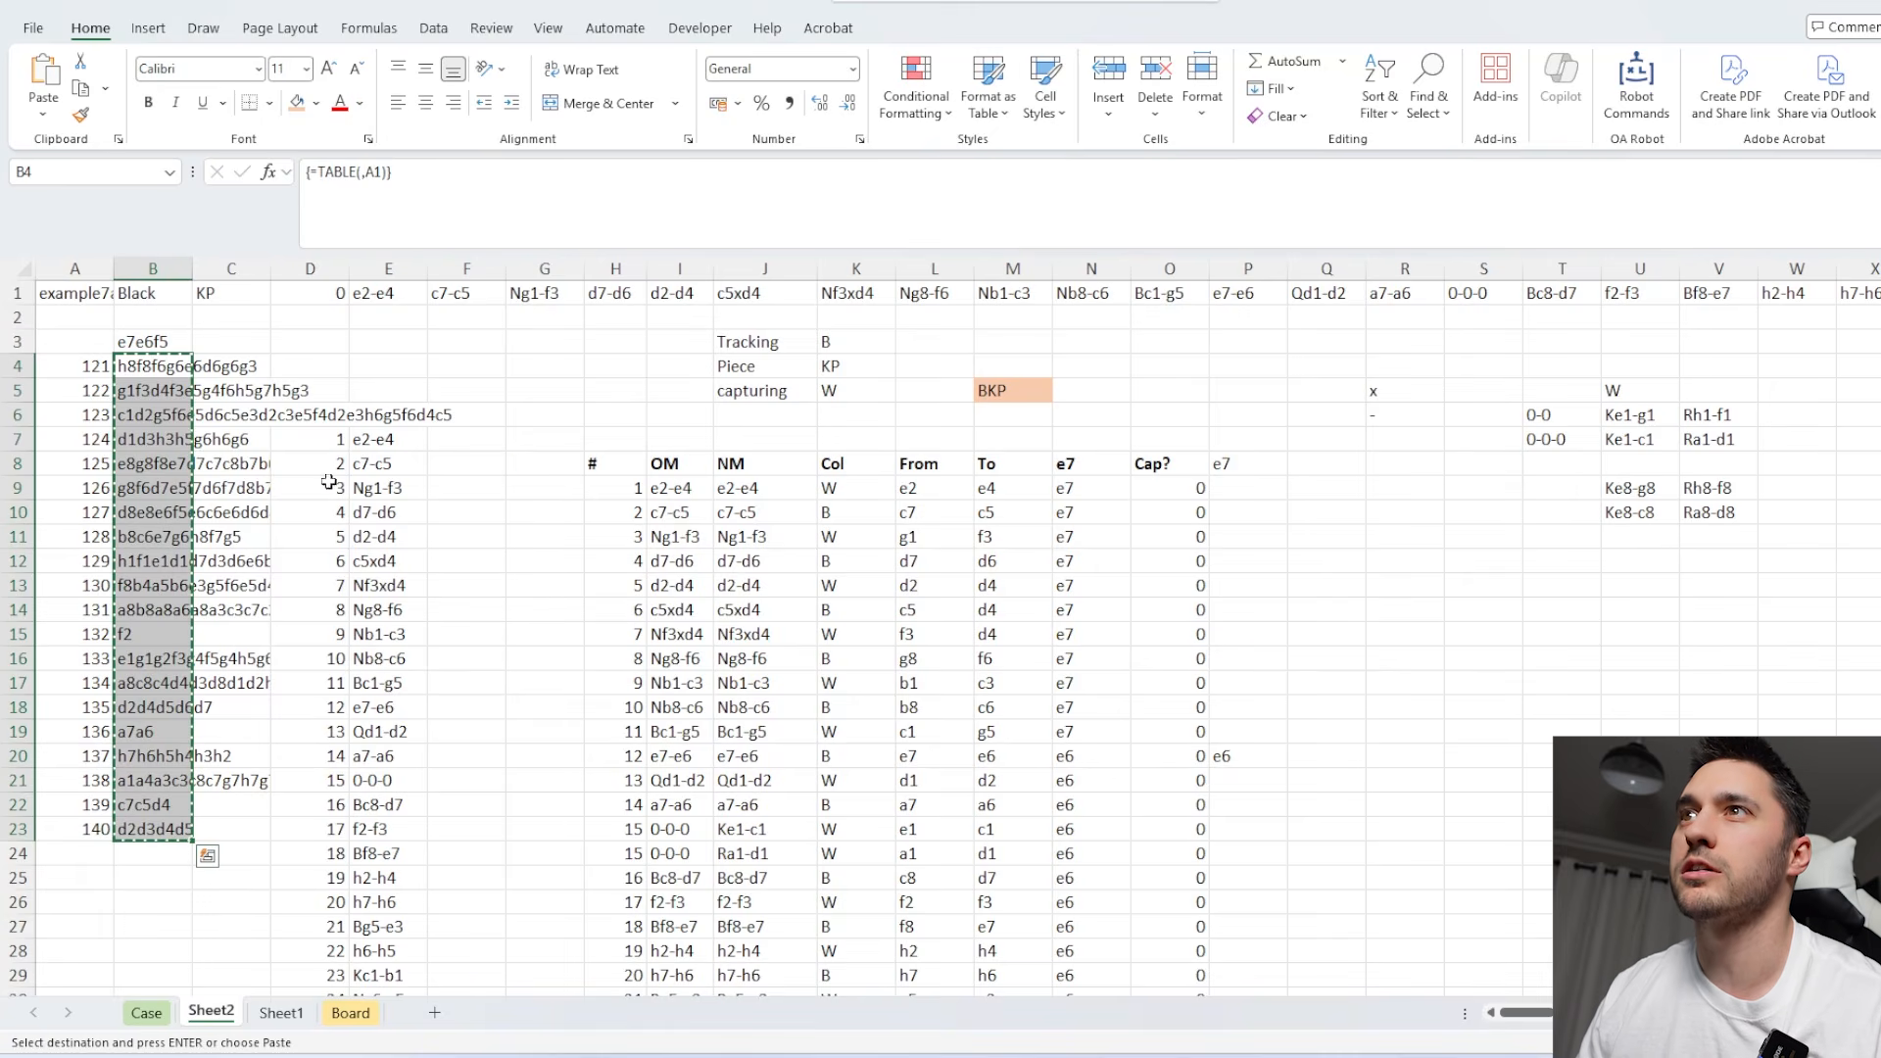
click(165, 296)
click(642, 172)
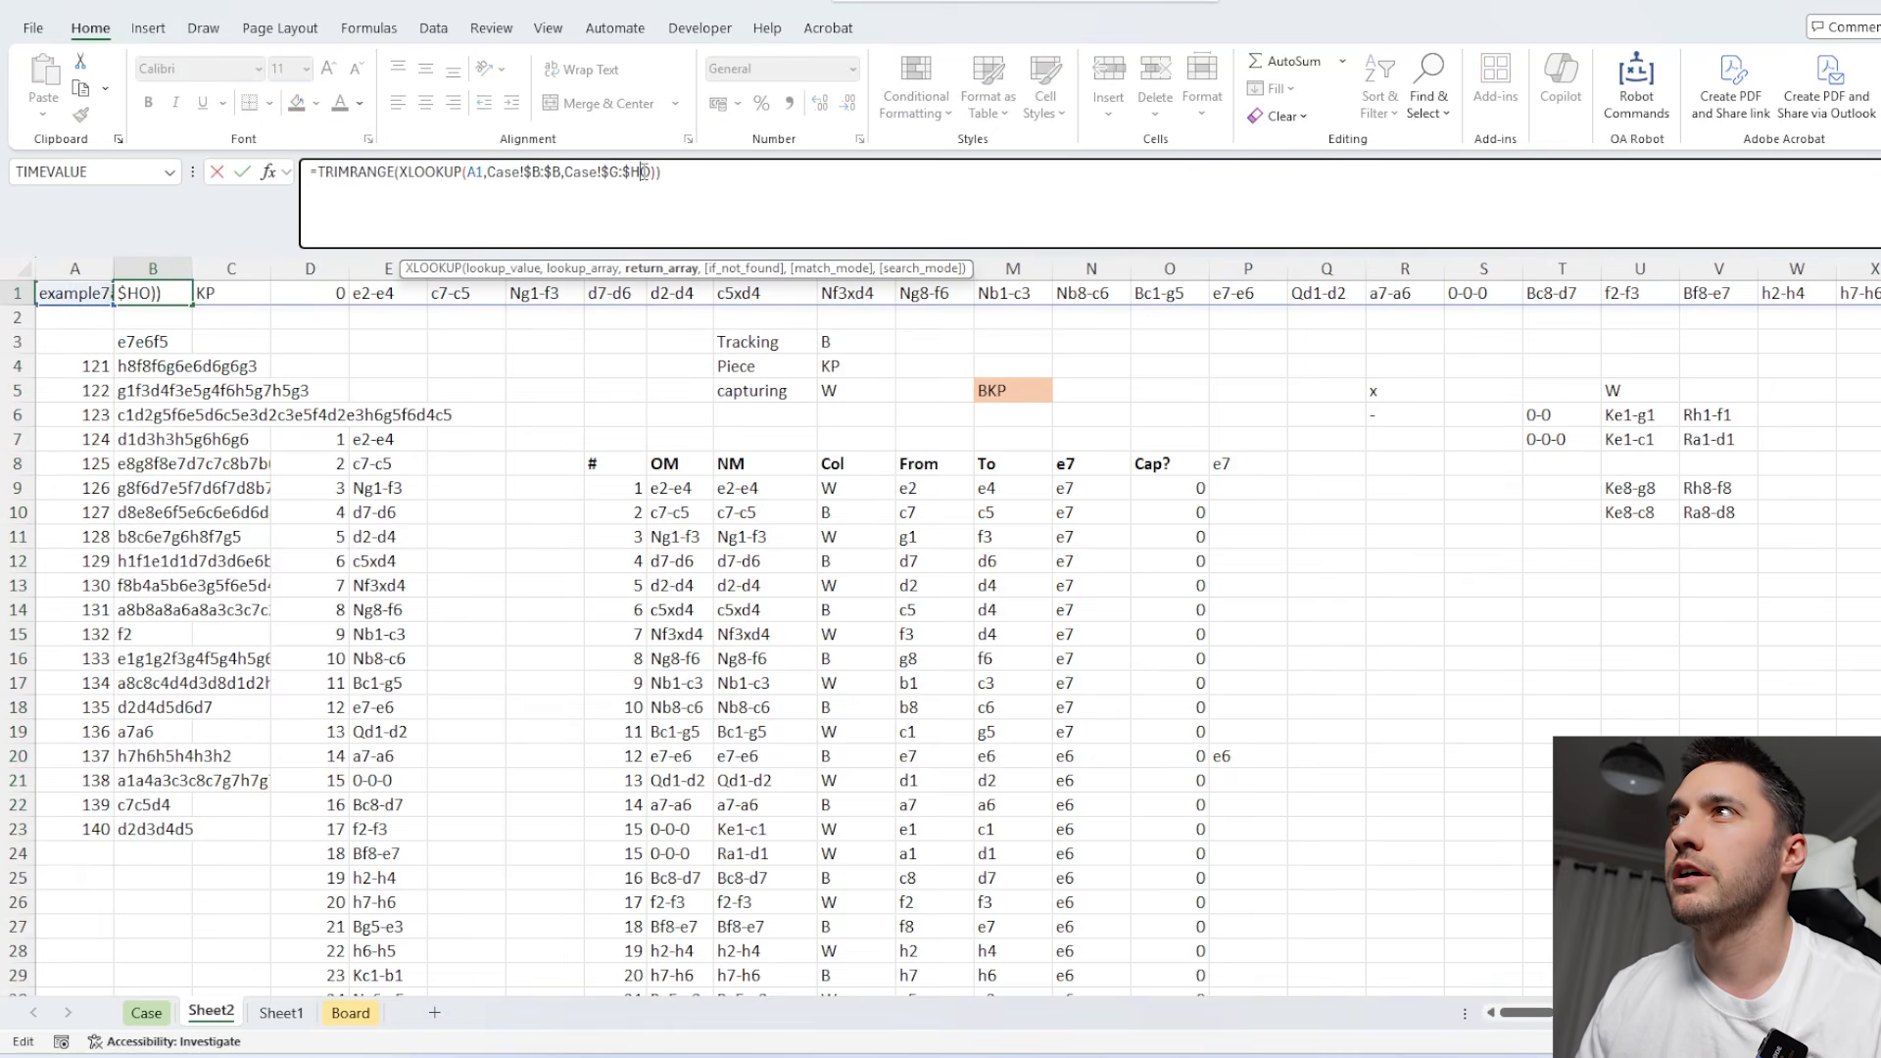
key(Escape)
Load game 131 through A1 to examine the end of its move list, and restore A1 to example7a.
click(102, 295)
text(131)
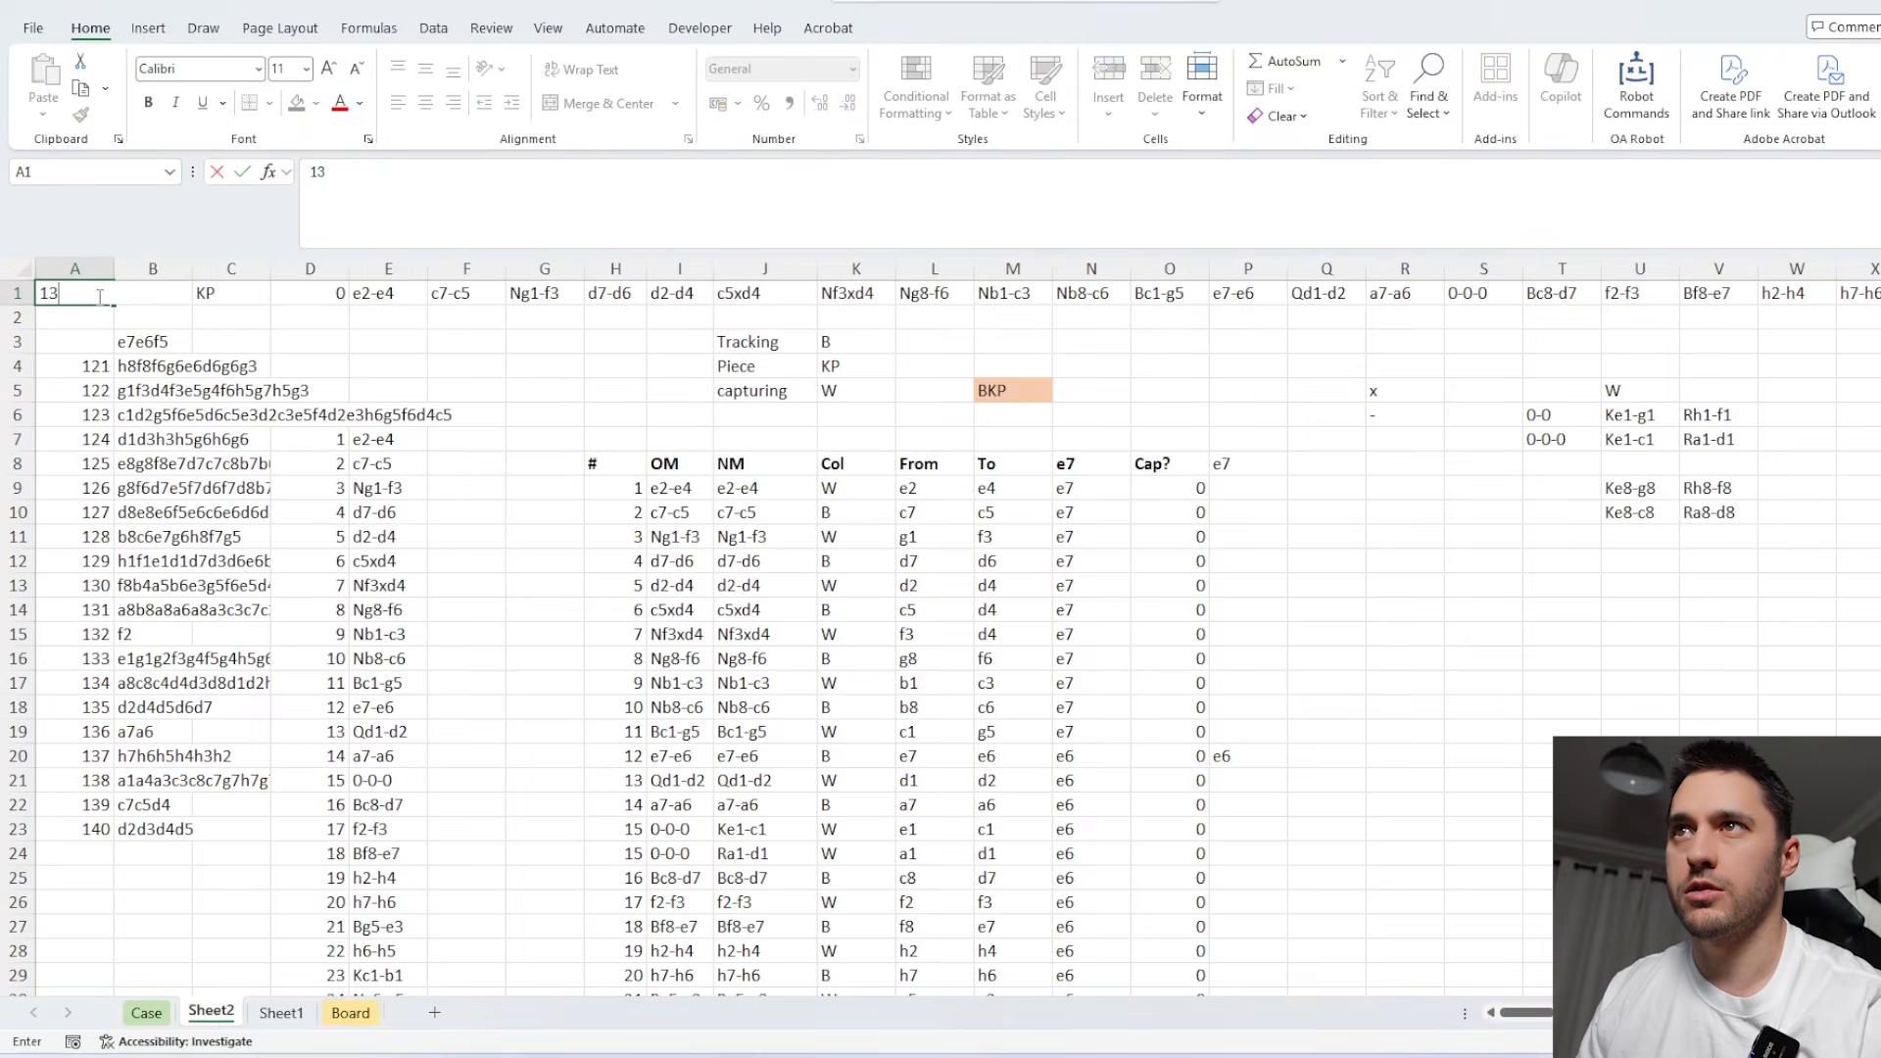
click(239, 350)
click(749, 631)
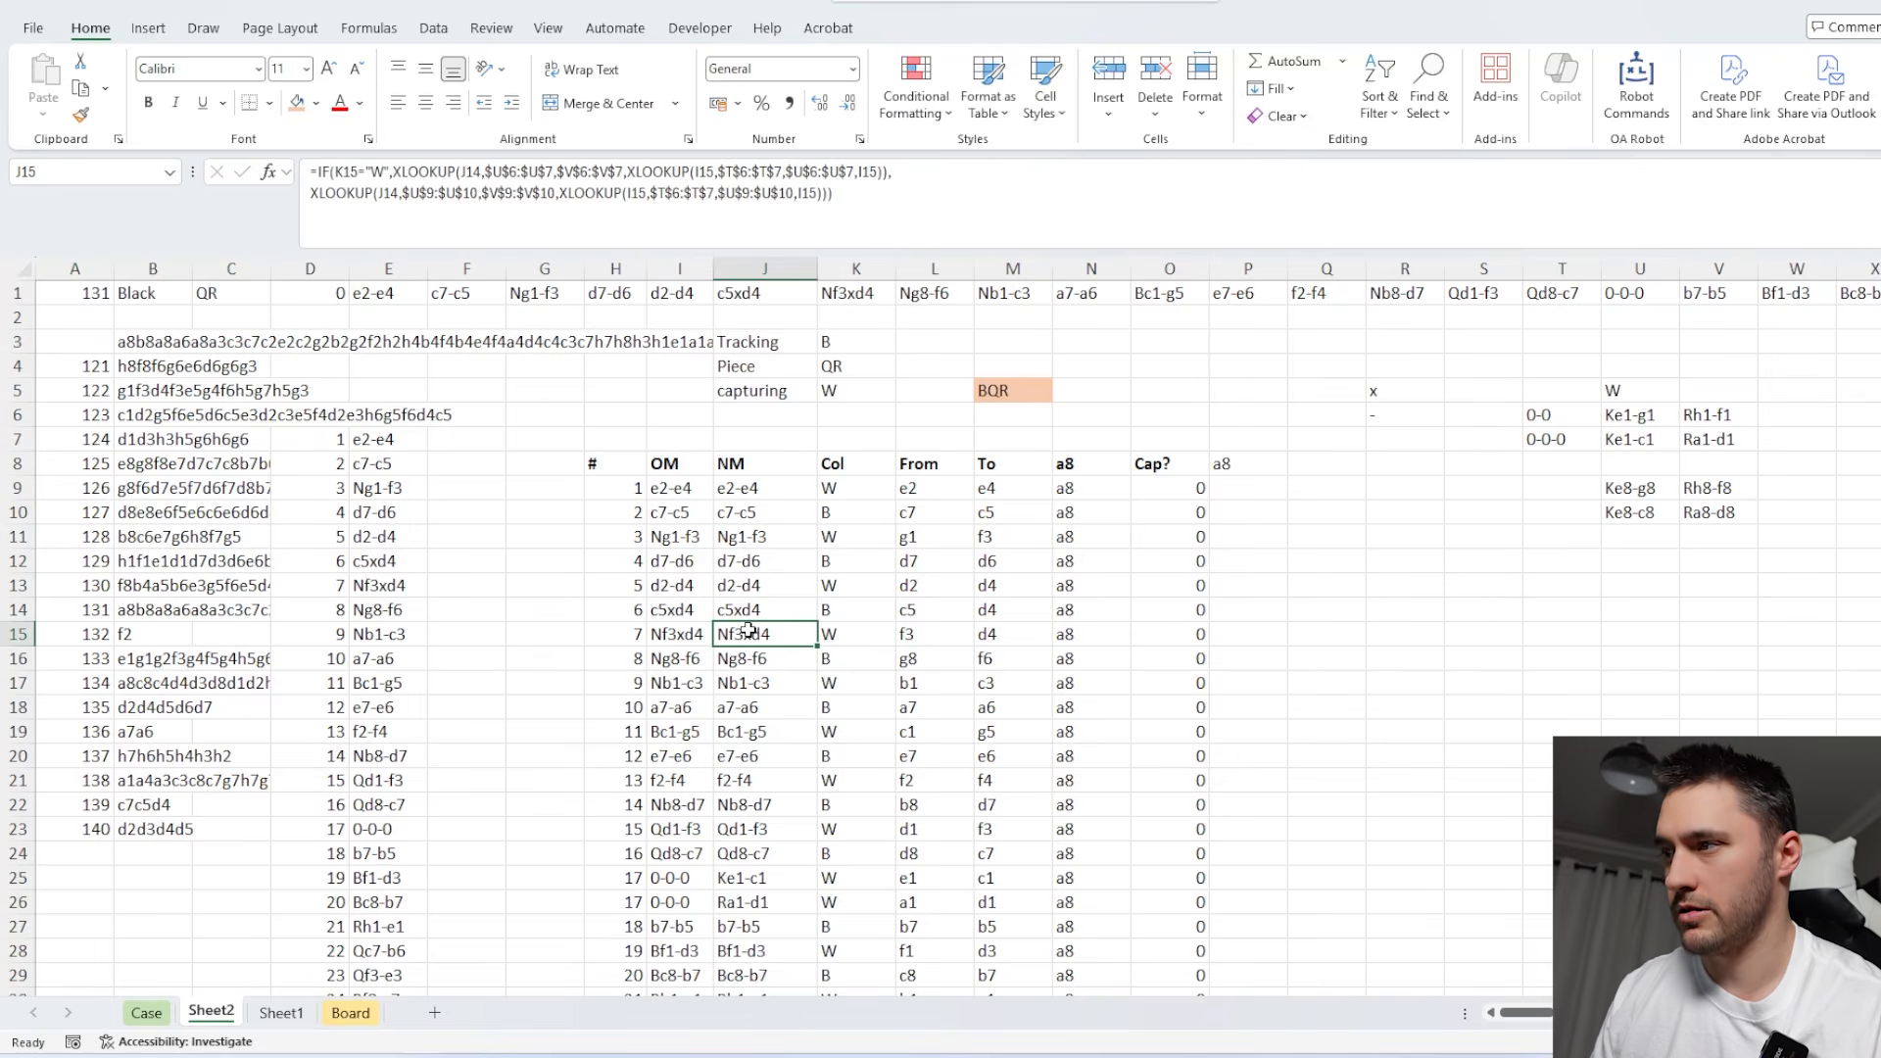
key(ctrl+Down)
scroll(994, 621, down, 3)
key(ctrl+Home)
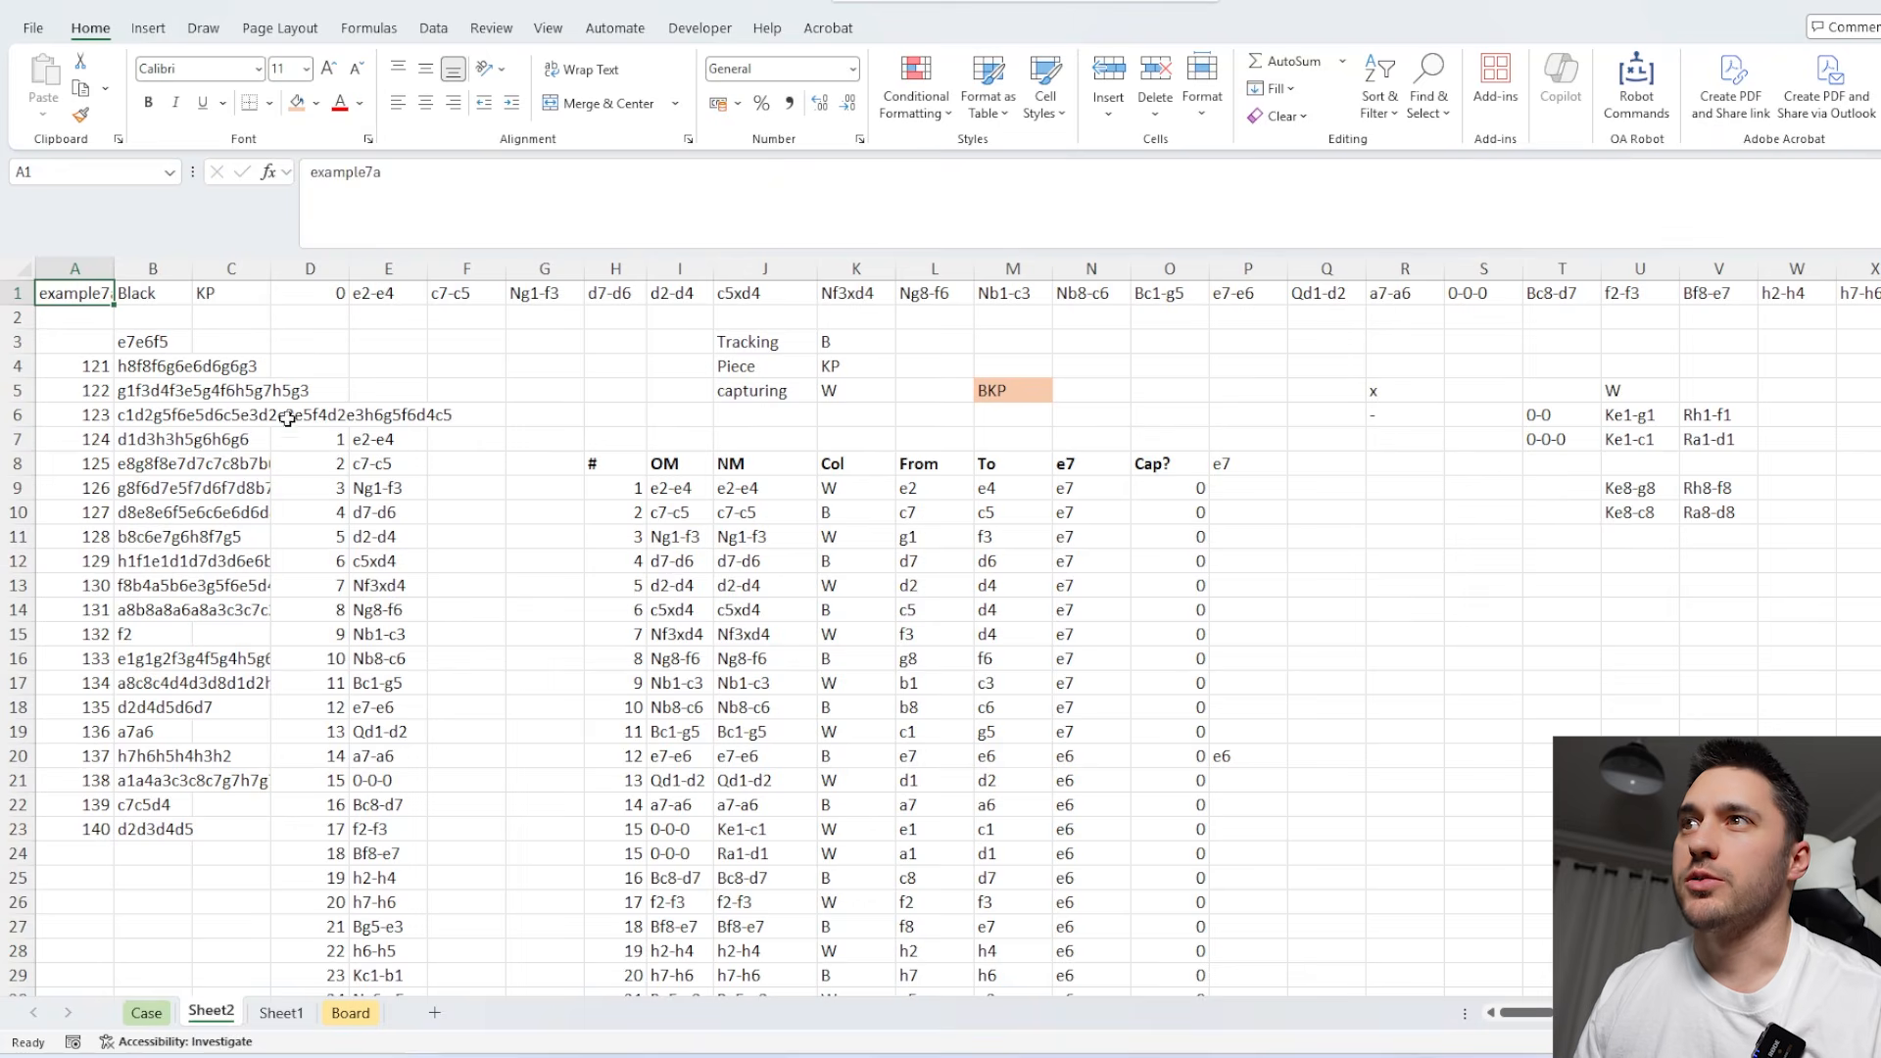
Change the move-number formula in D7 to =SEQUENCE(220).
click(303, 434)
drag(415, 174, 403, 173)
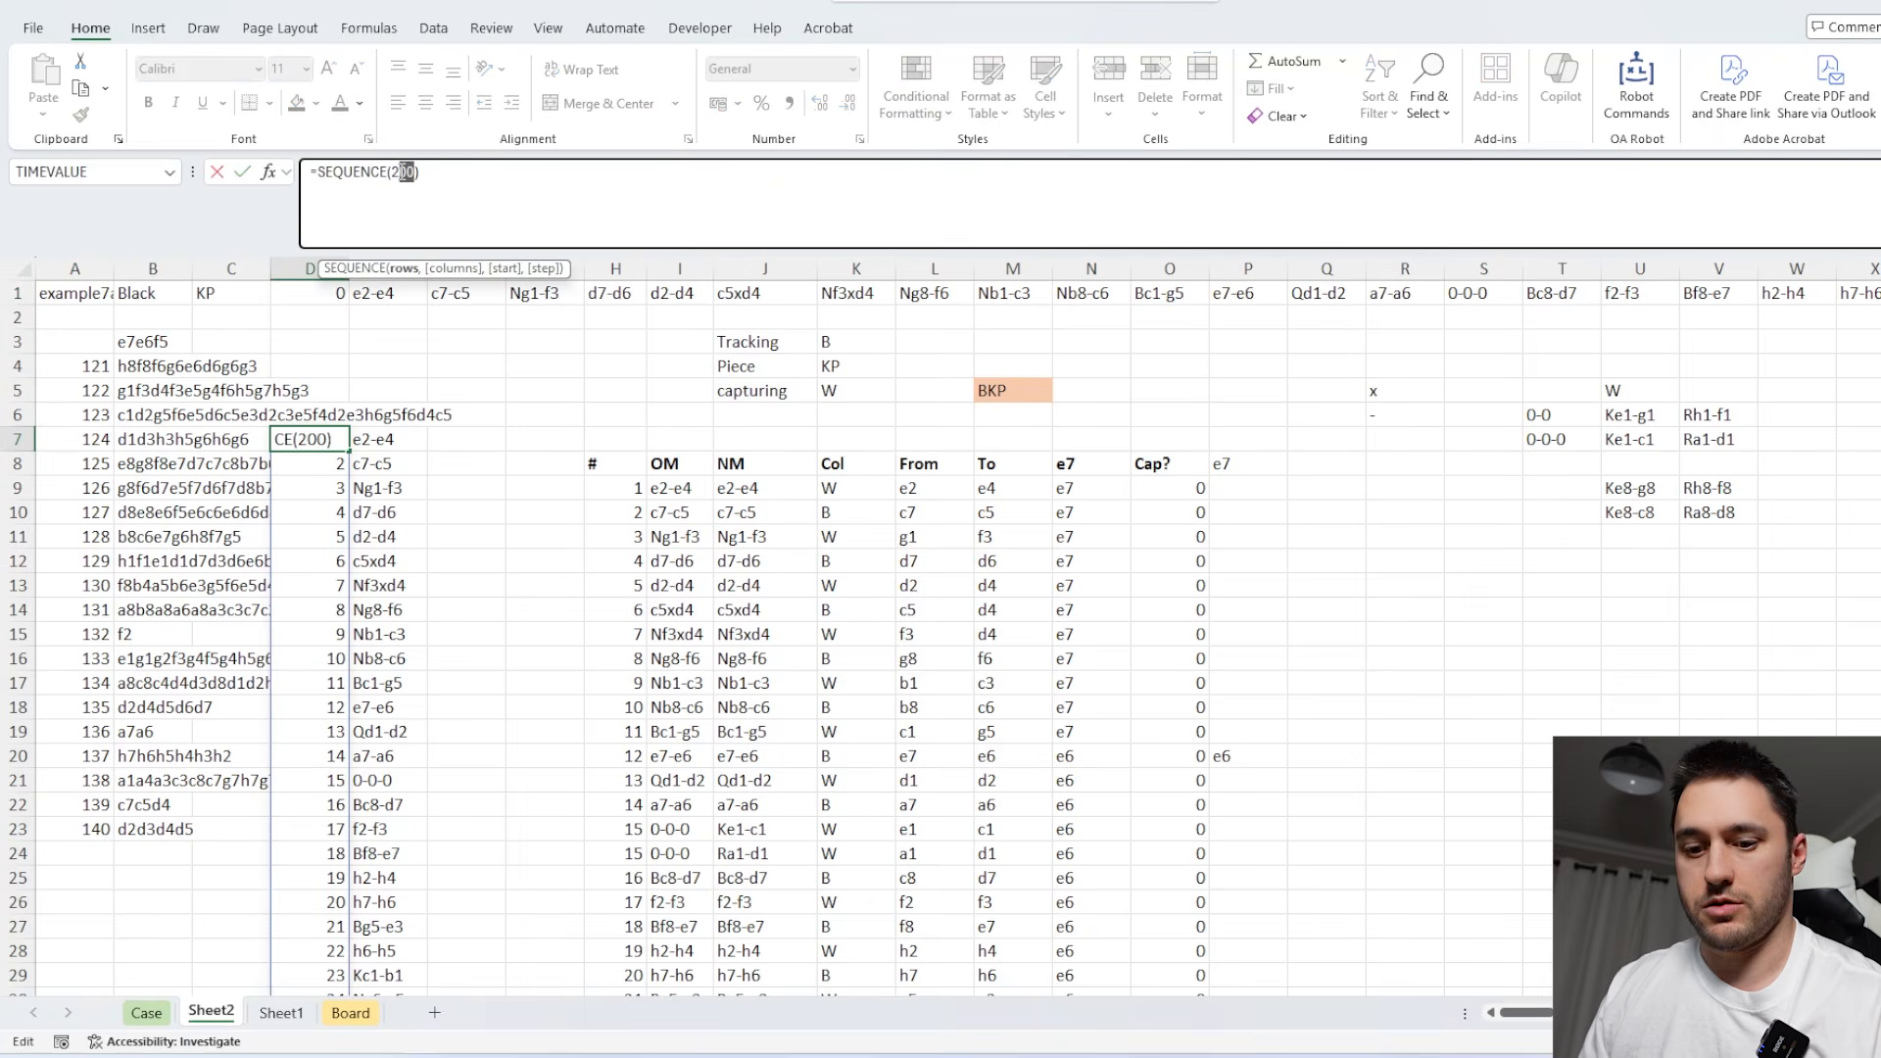
text(2)
key(Return)
Extend the source range of the BiRow formula in H9 to cover the numbered move list through row 226.
click(630, 348)
key(ctrl+Down)
key(ctrl+Down)
scroll(629, 343, up, 20)
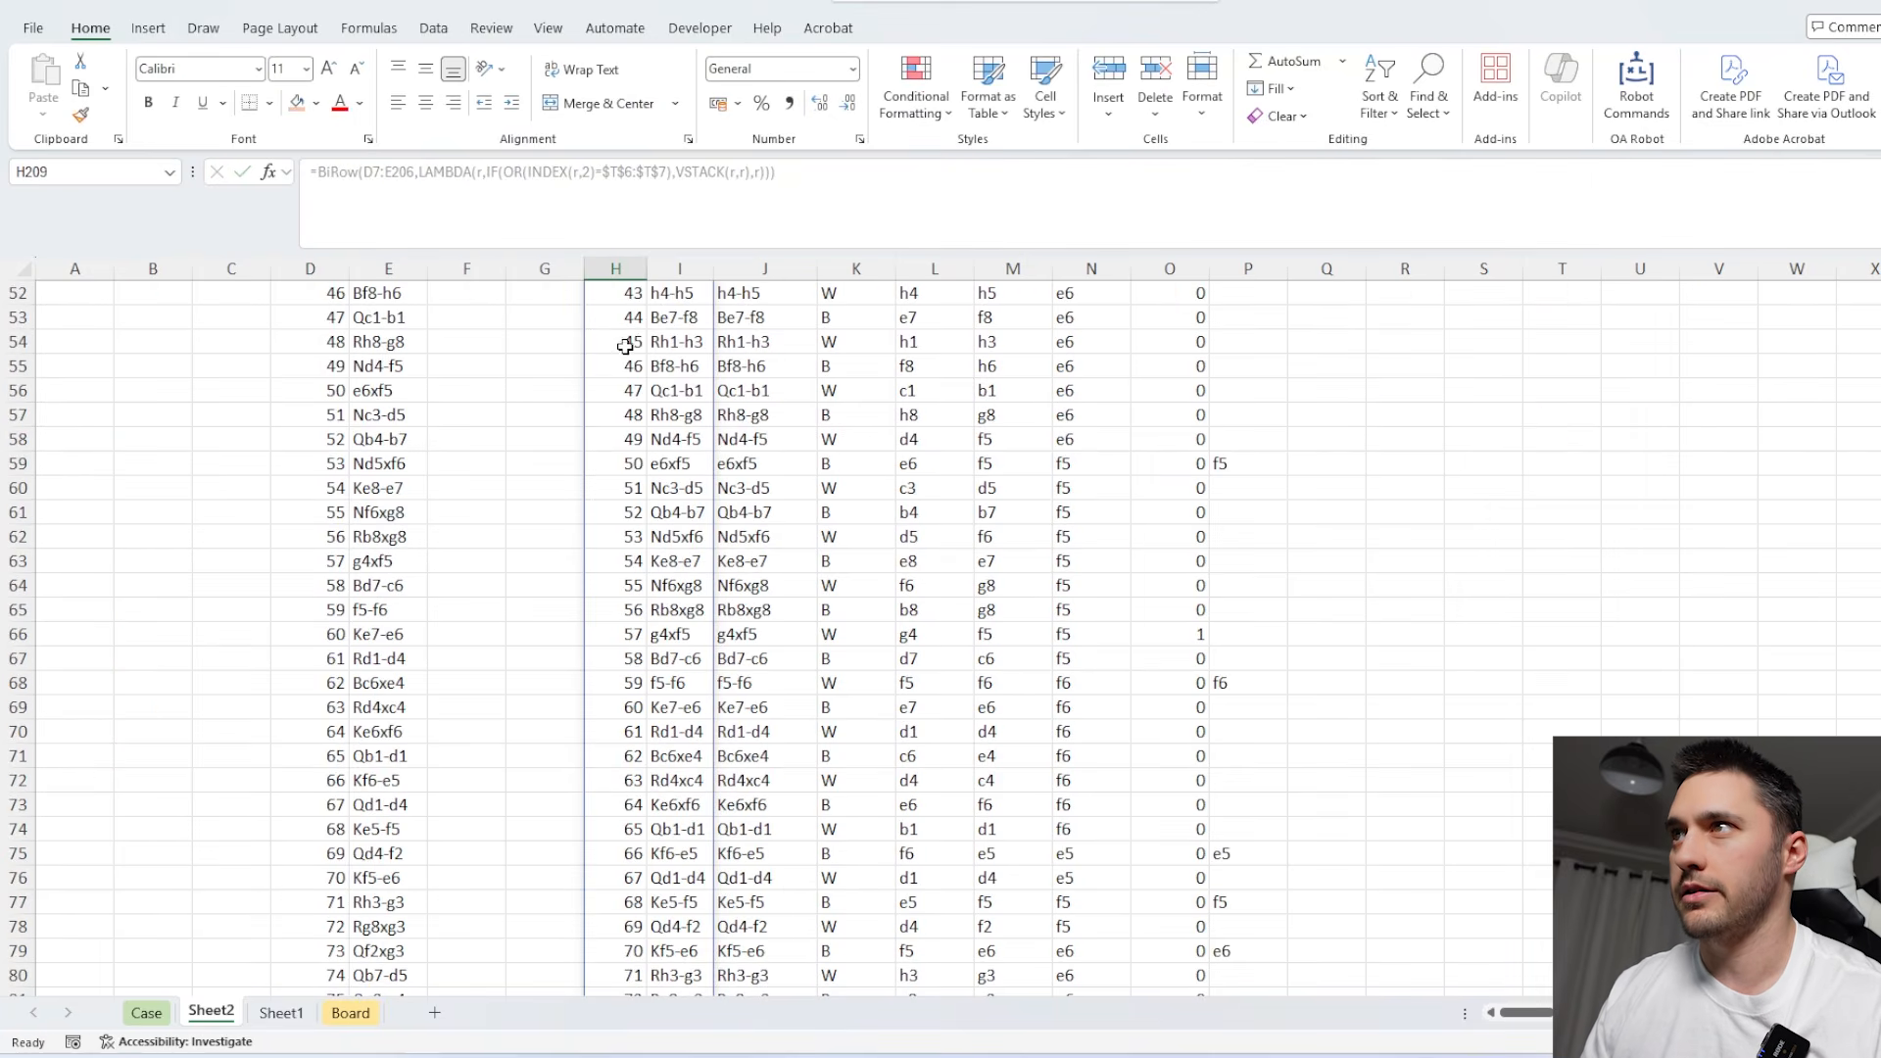
double_click(625, 483)
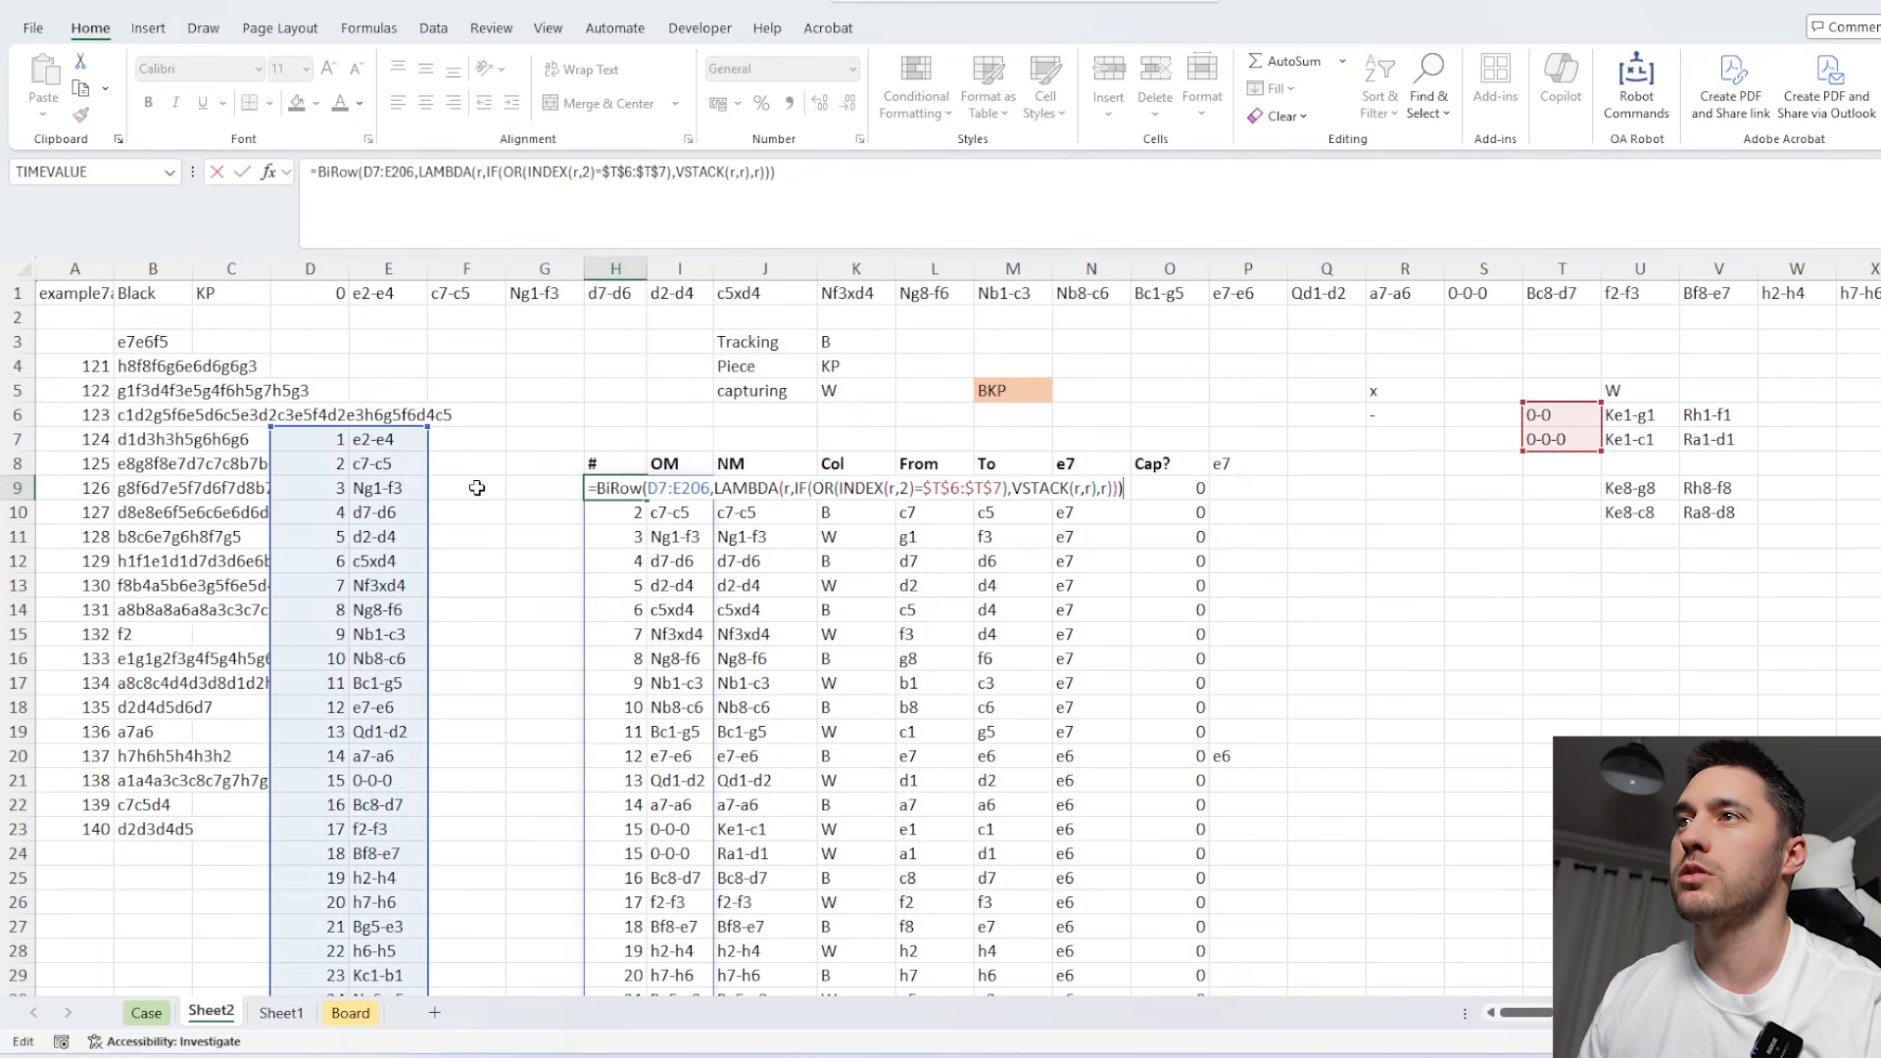
scroll(411, 501, down, 20)
scroll(414, 499, up, 10)
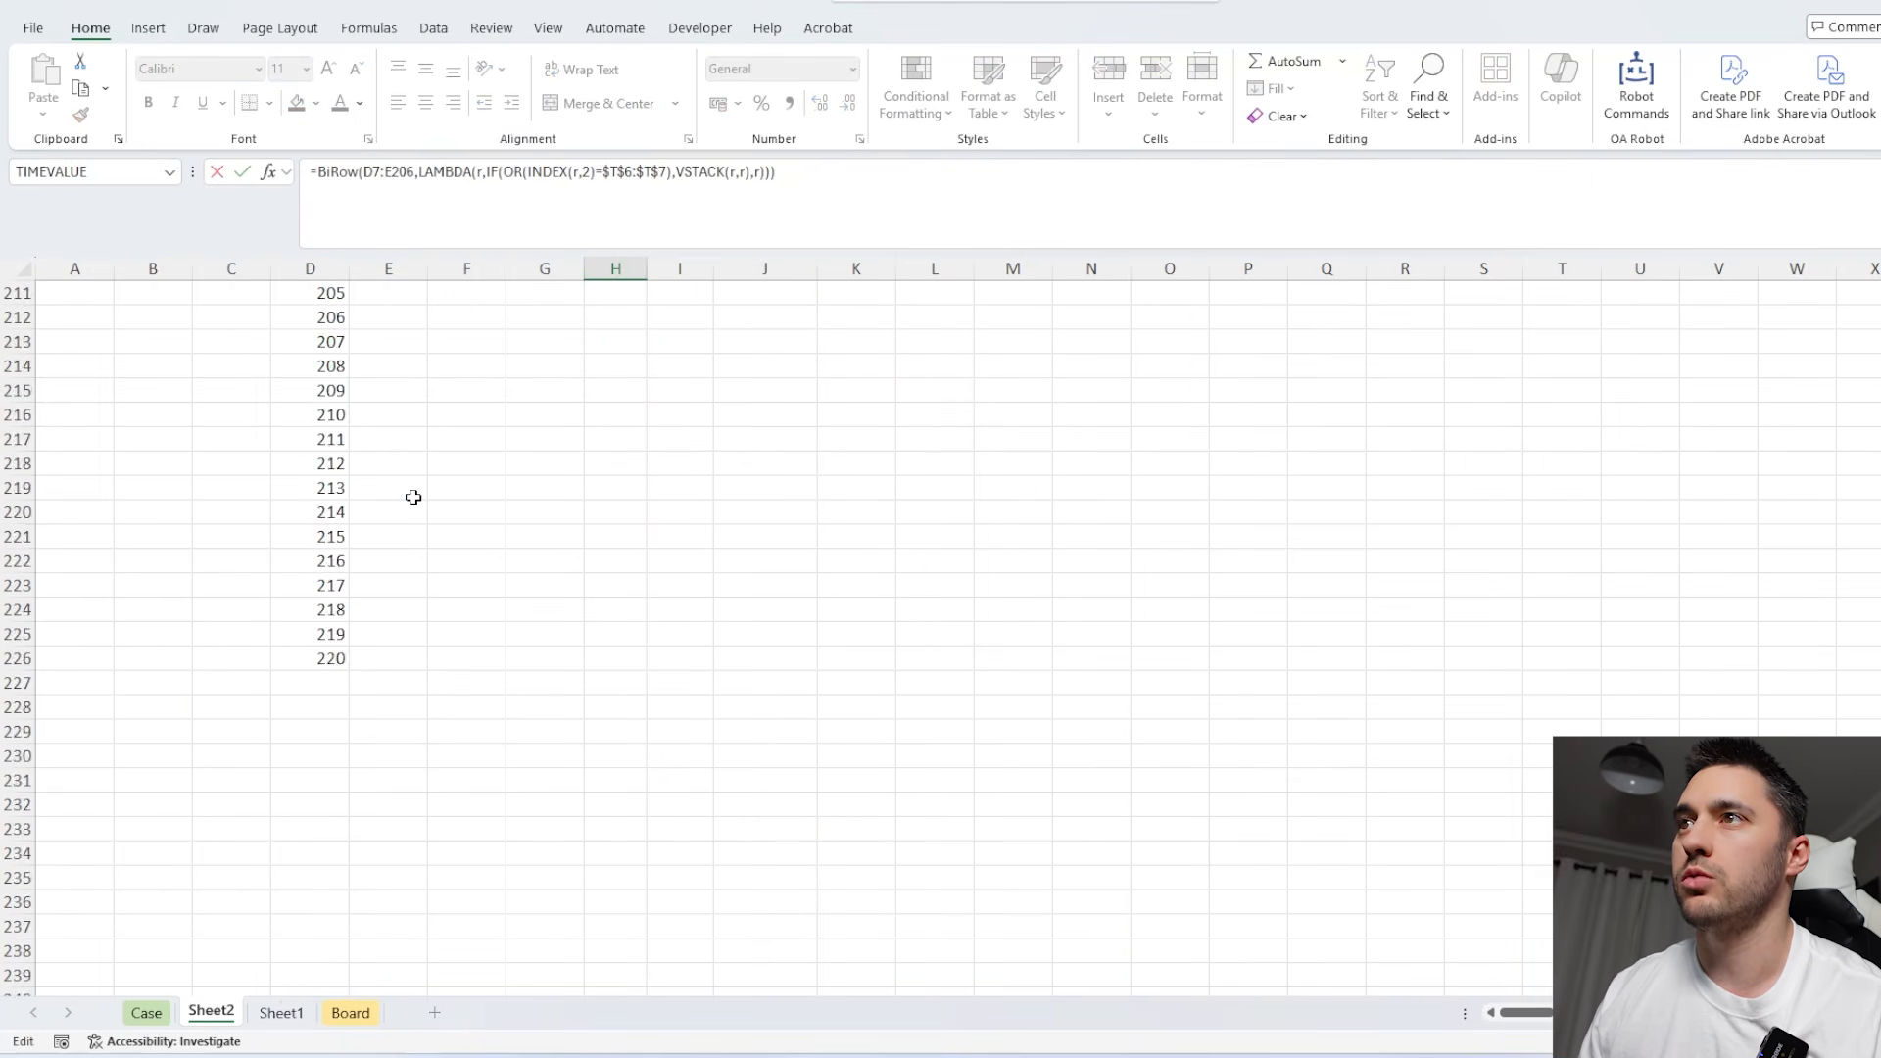
drag(427, 549, 424, 960)
key(Return)
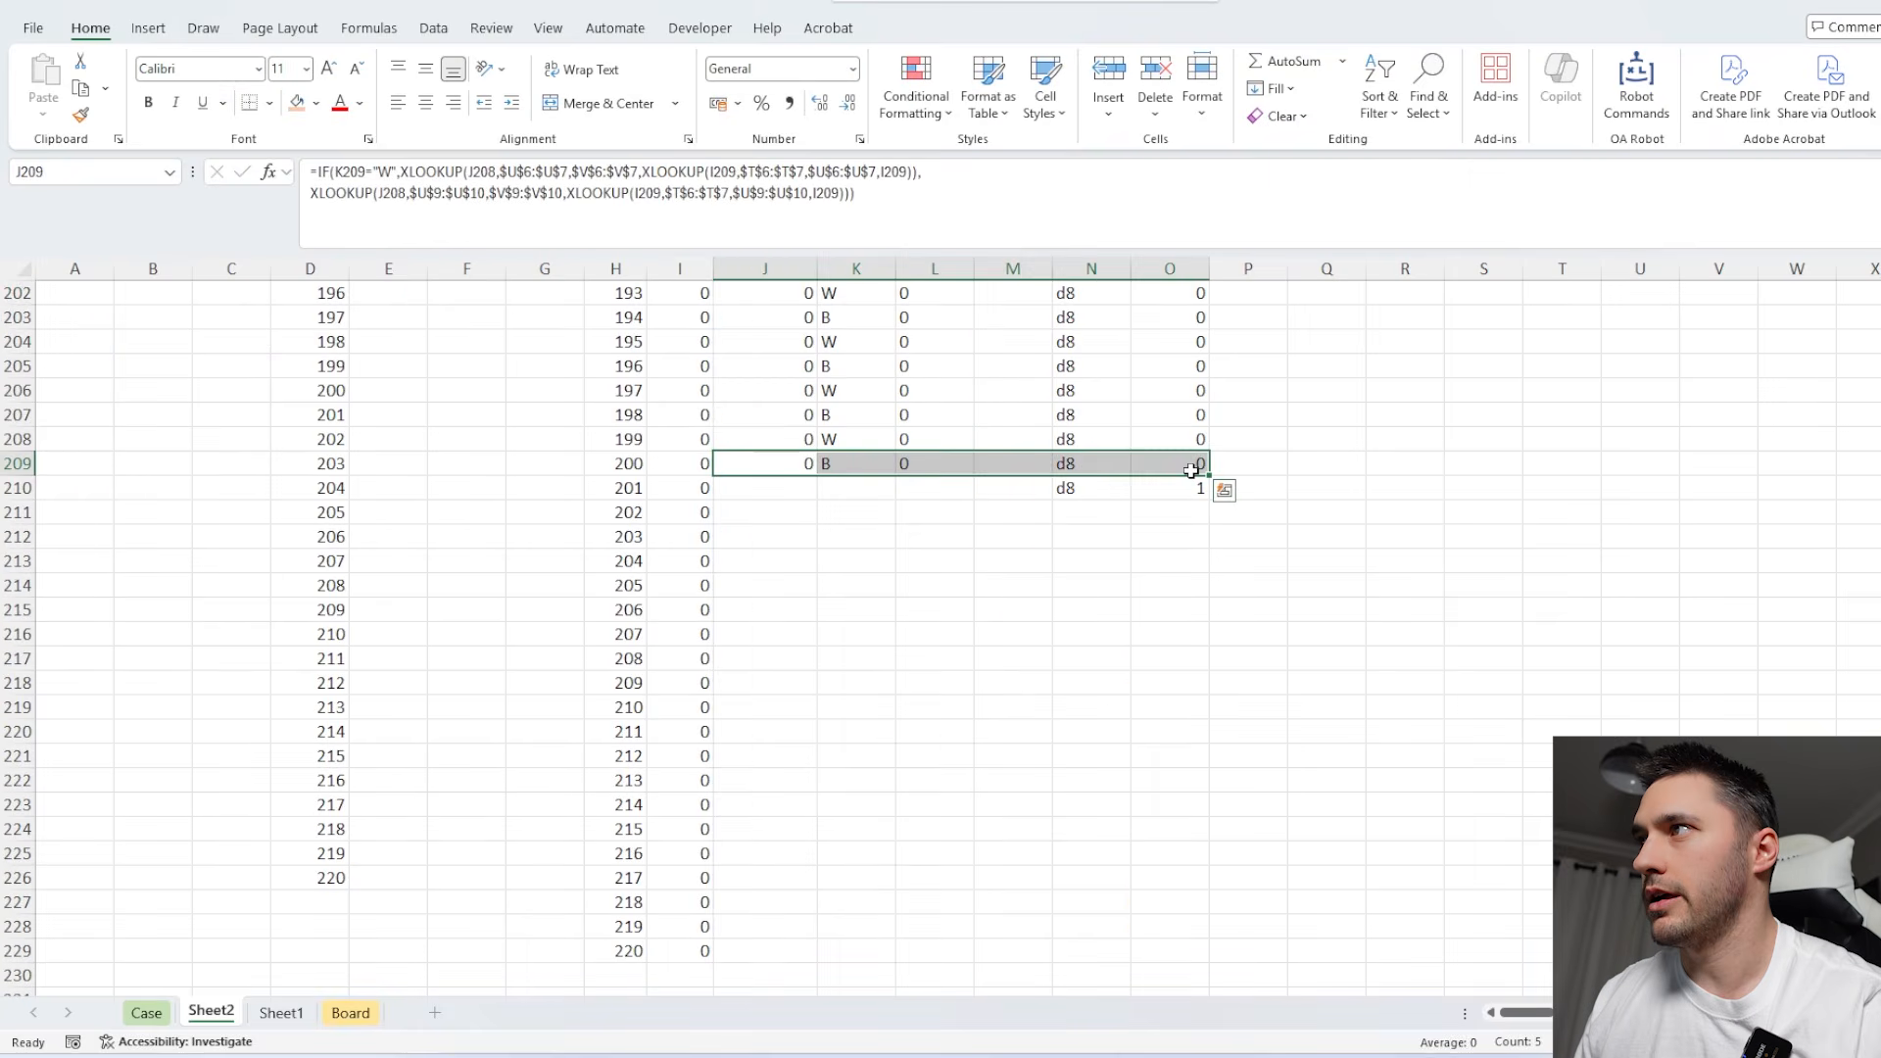
Fill J209:O209 down to row 229 and close the list with =N229 in N230 and 1 in O230.
drag(1211, 476, 1189, 959)
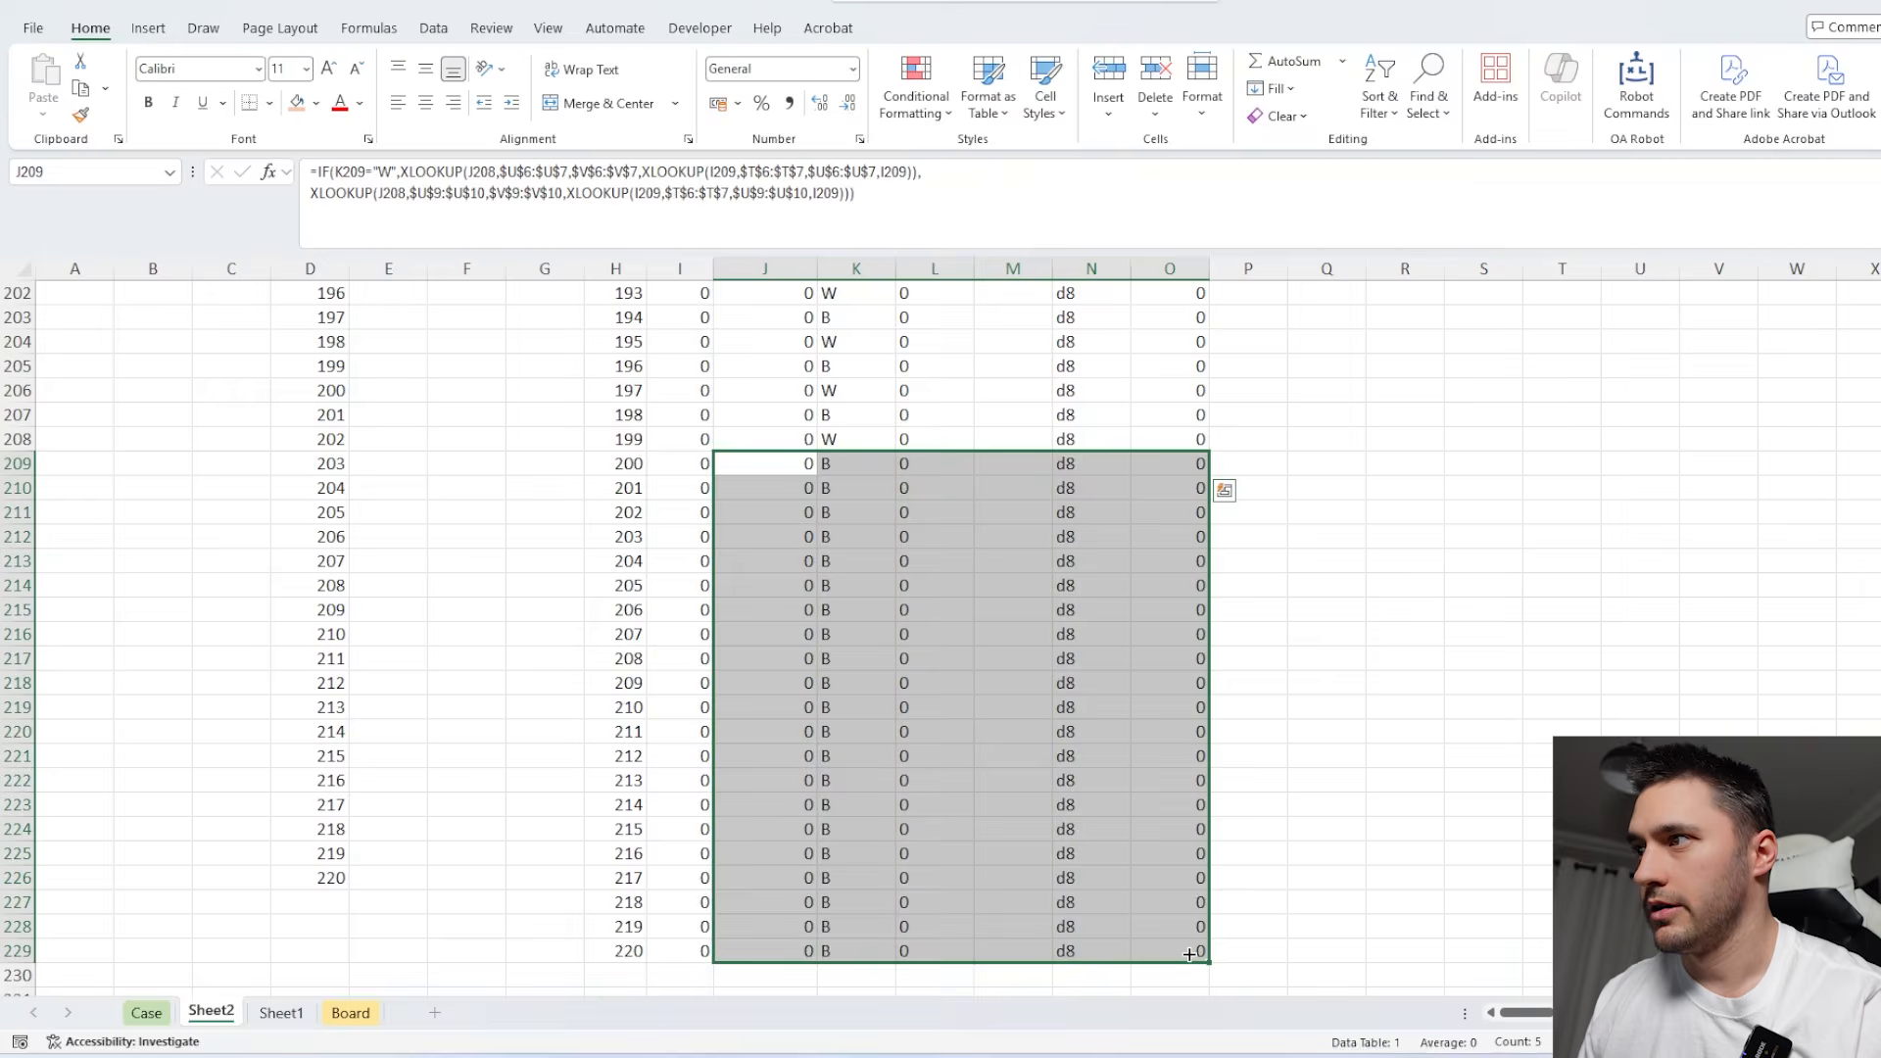
scroll(1173, 766, down, 3)
click(1173, 765)
text(1)
click(1081, 755)
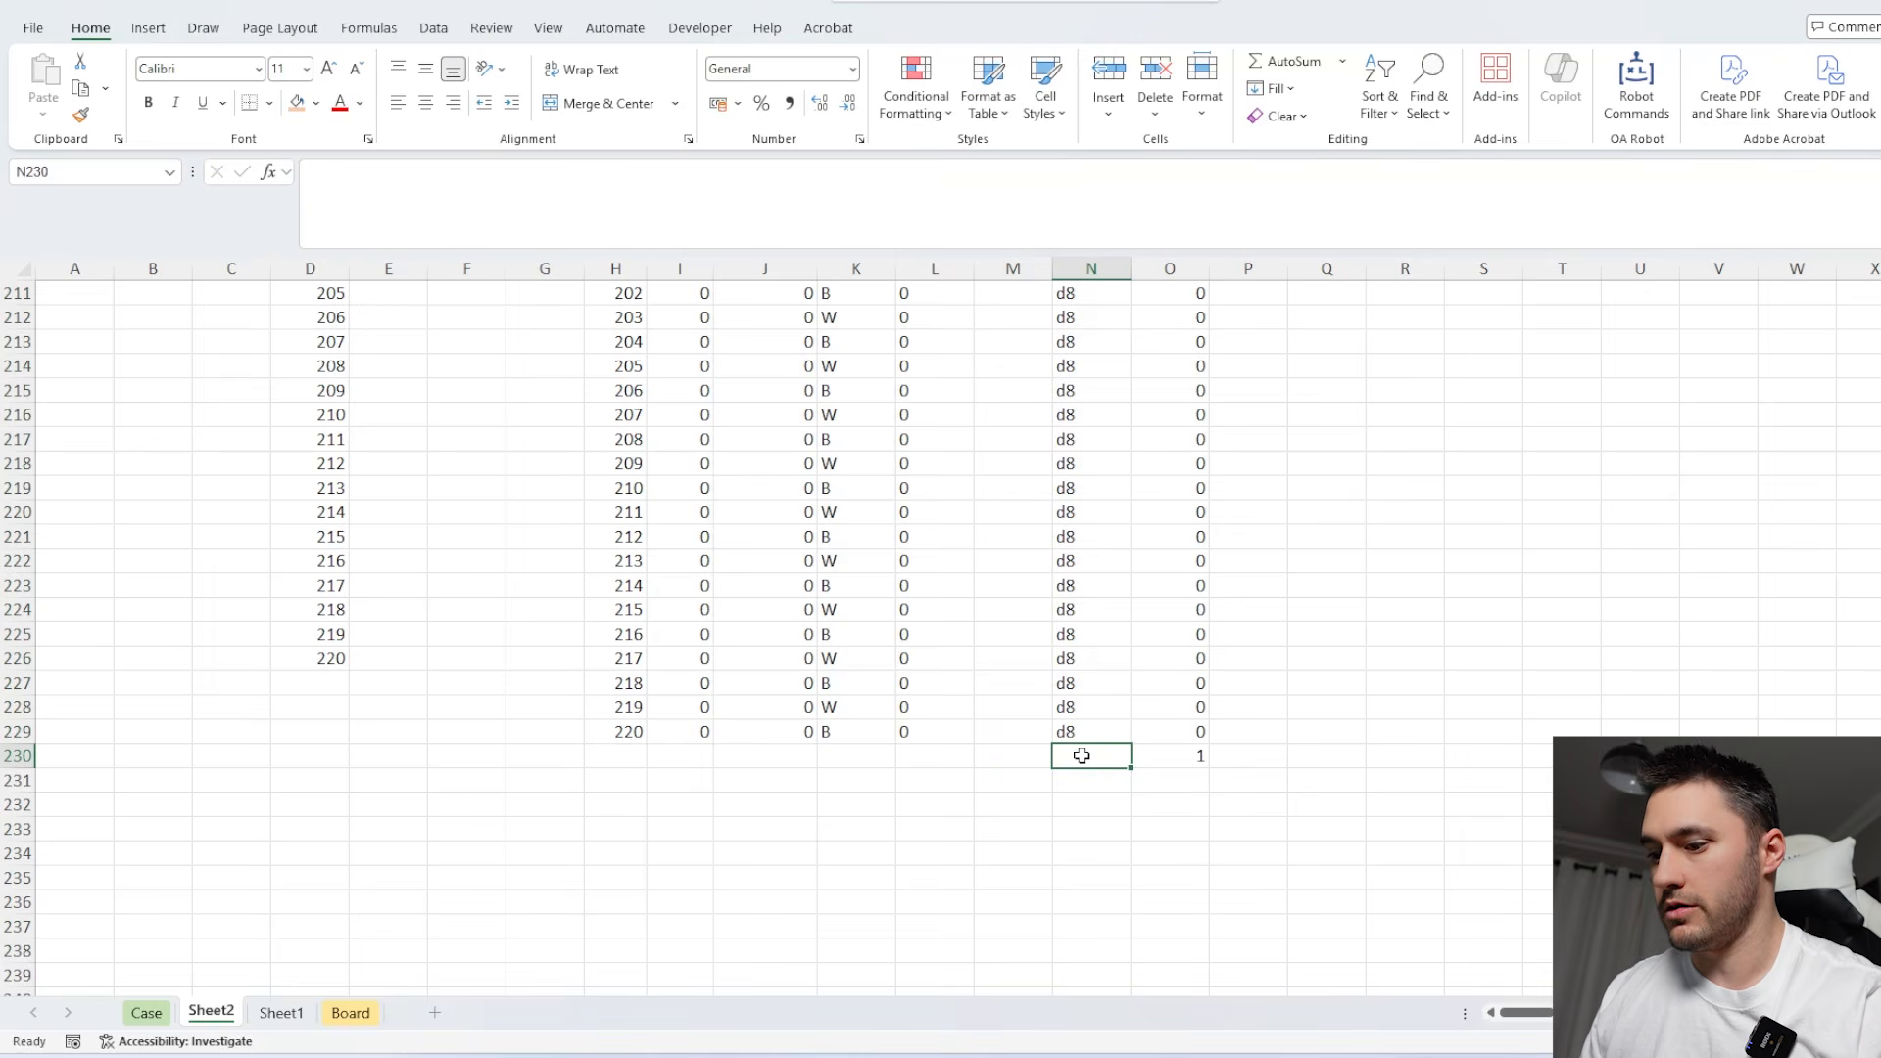
text(=)
key(Up)
key(Return)
Extend the ranges in B3 so it reads =CONCAT(TAKE(P8:P230,XMATCH(1,O8:O230))).
click(1080, 666)
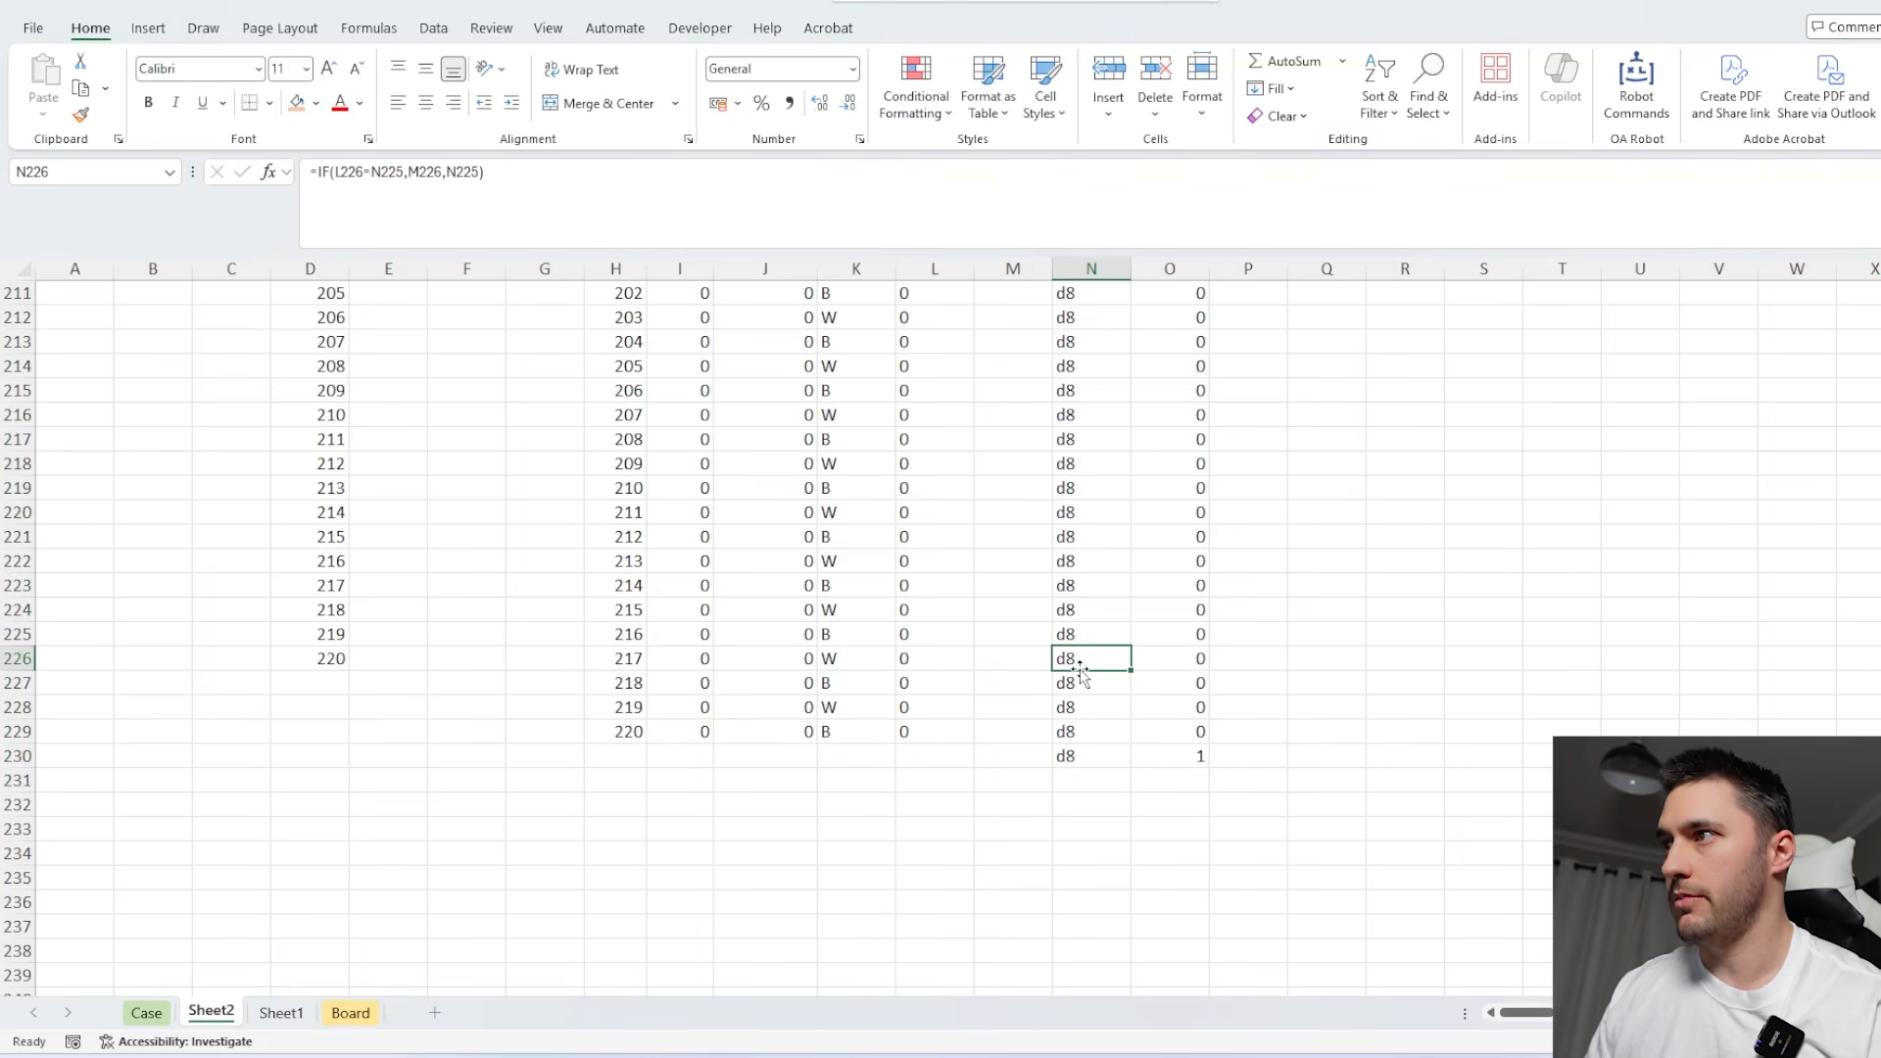
key(ctrl+Up)
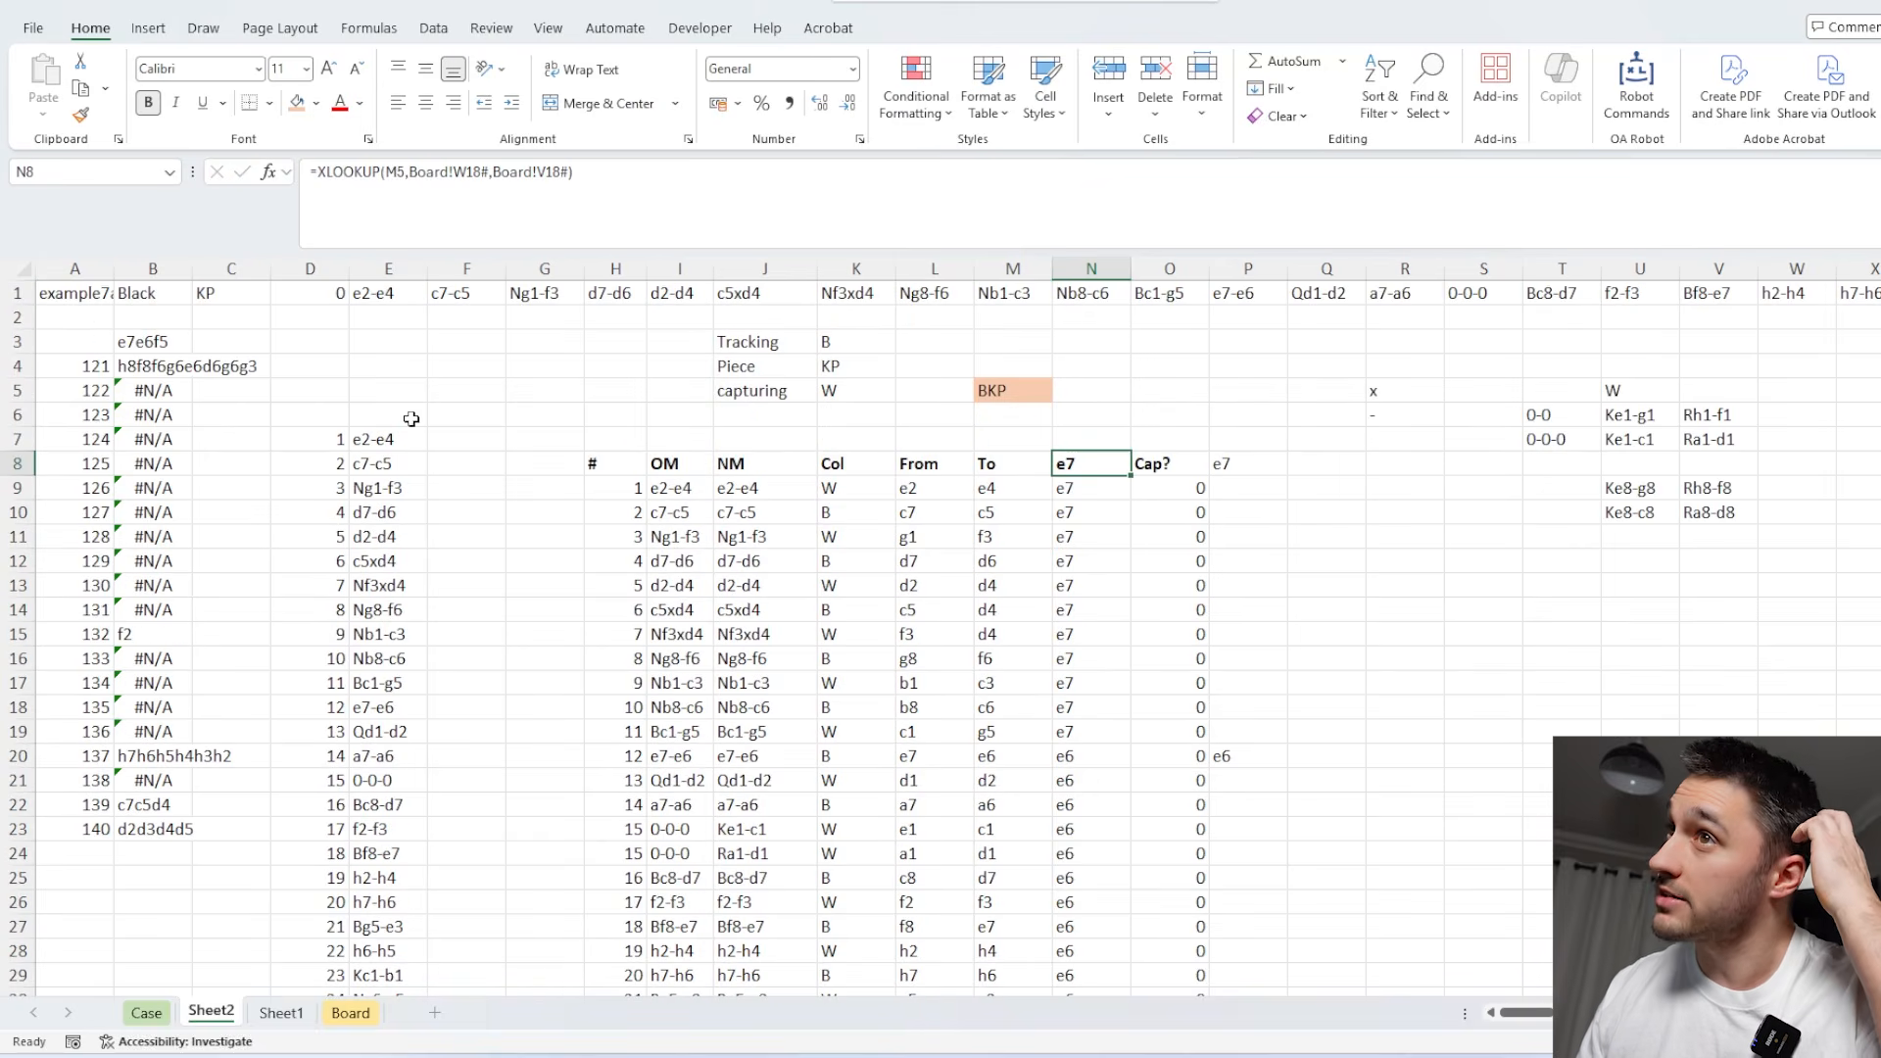
click(159, 343)
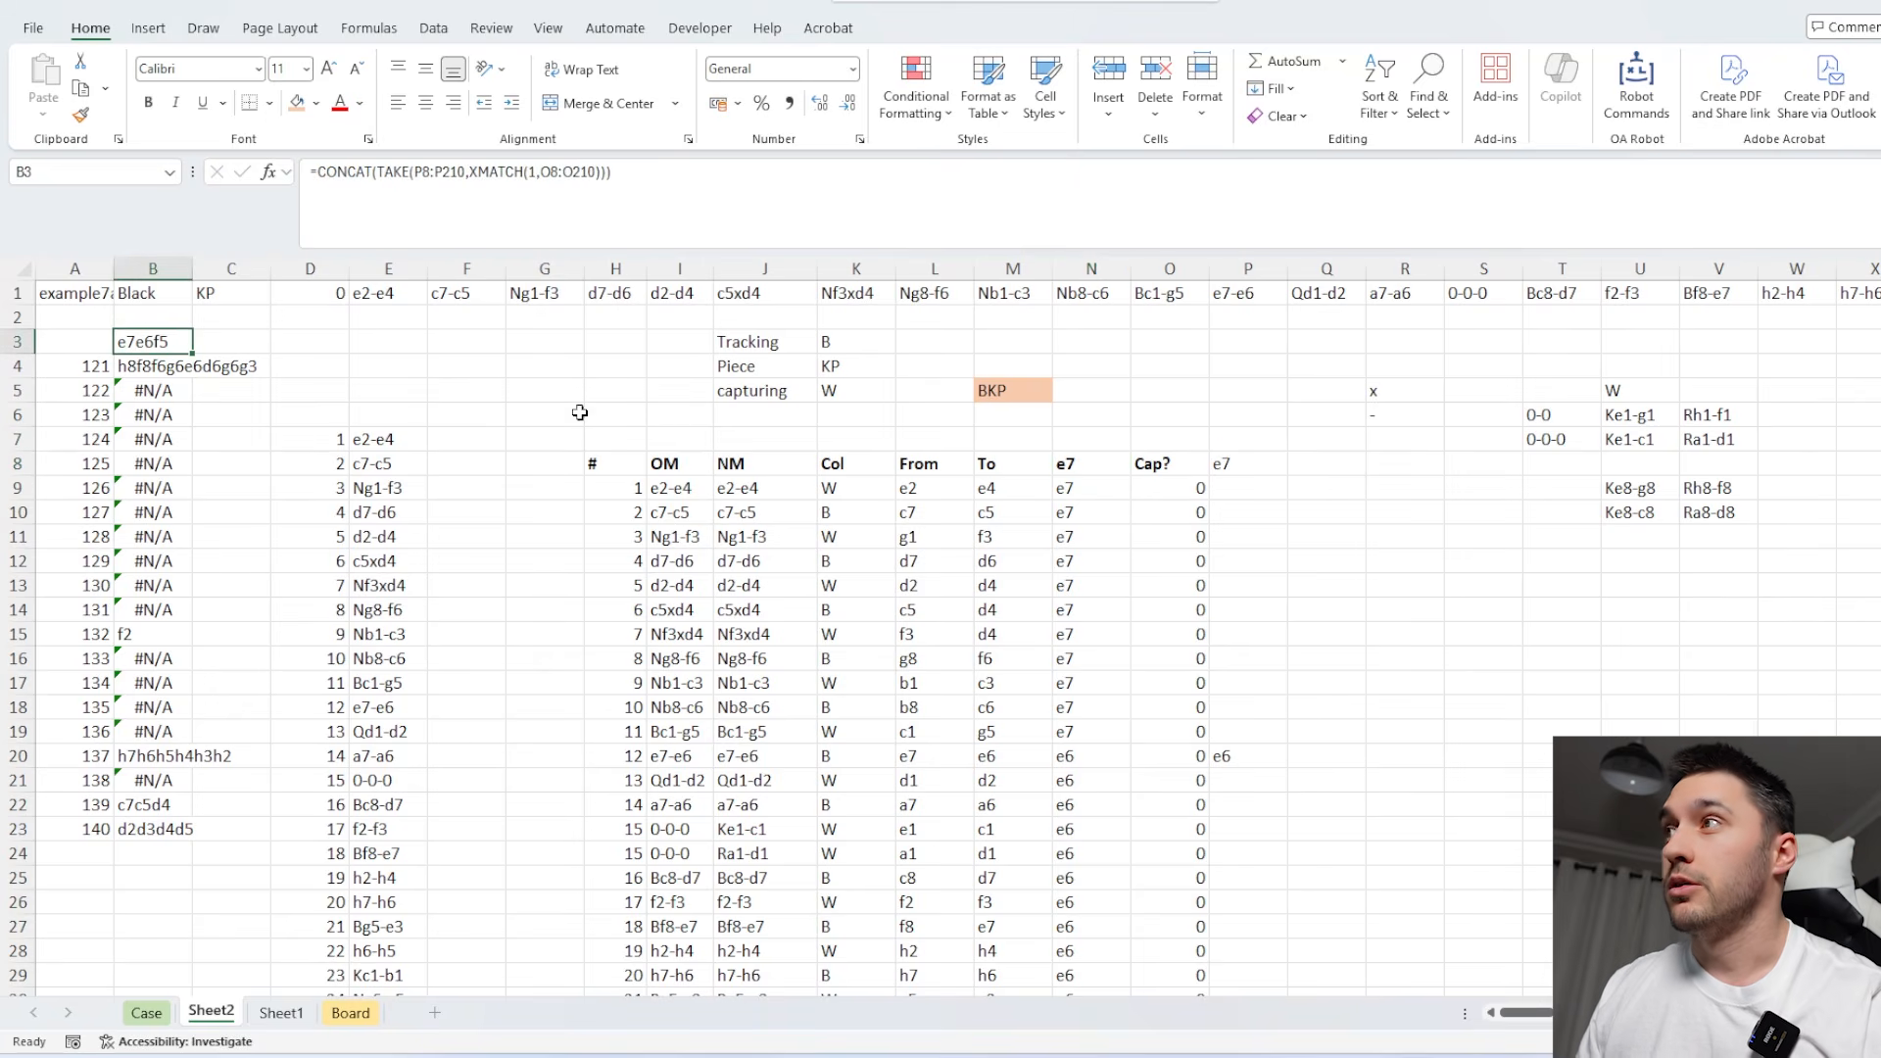
key(F2)
scroll(1407, 529, down, 20)
scroll(1407, 530, up, 5)
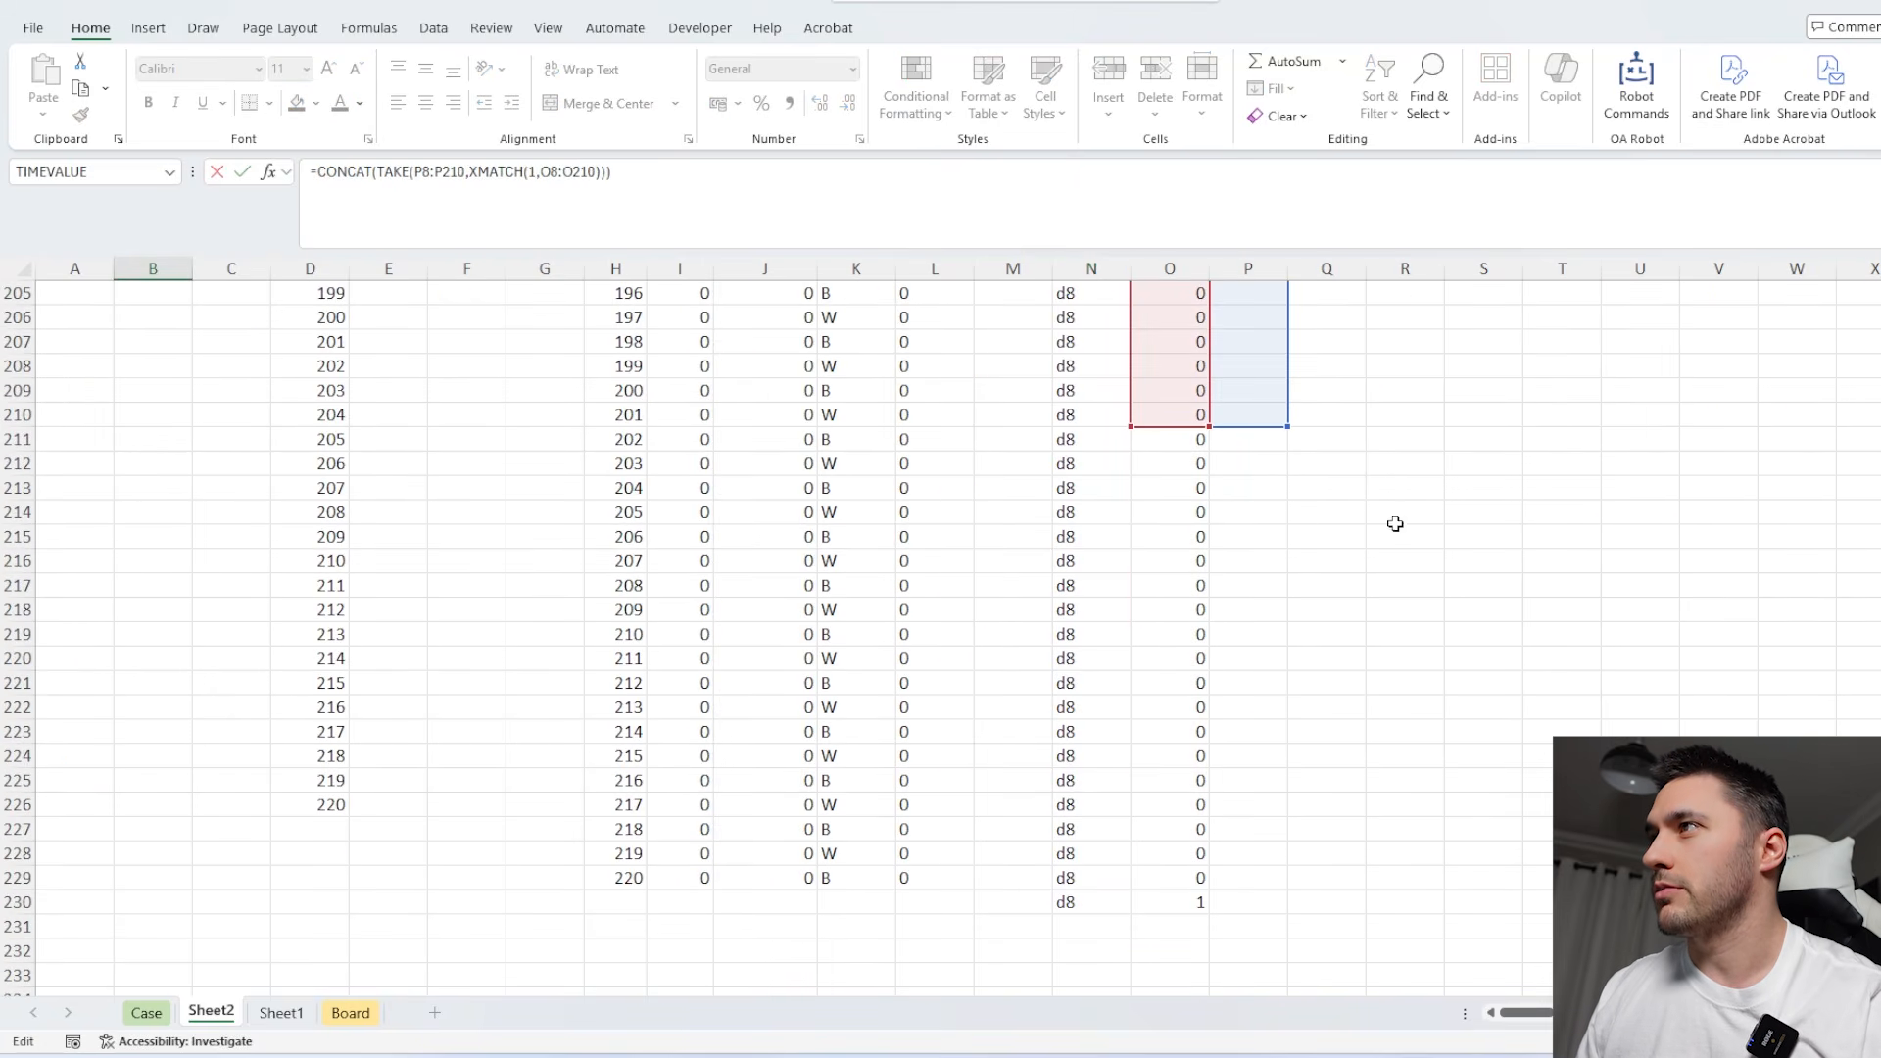
drag(1131, 426, 1108, 914)
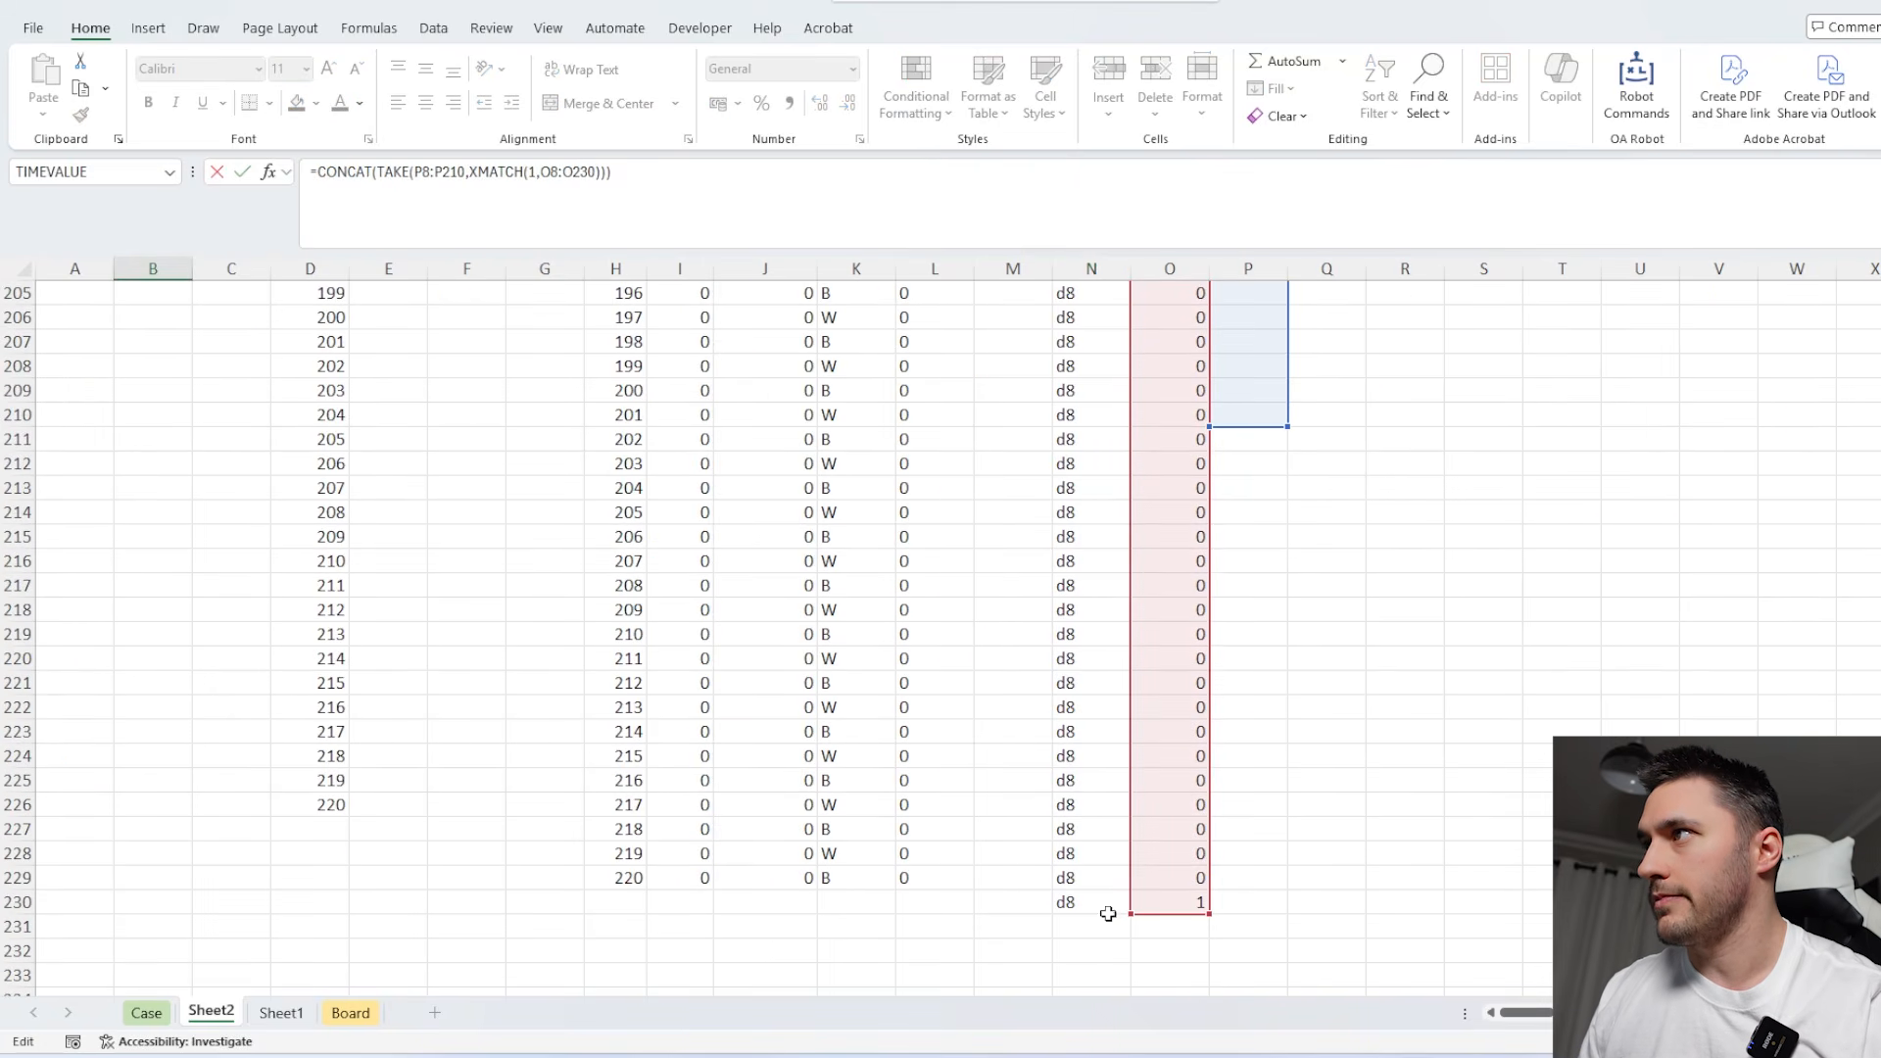
drag(1290, 425, 1283, 918)
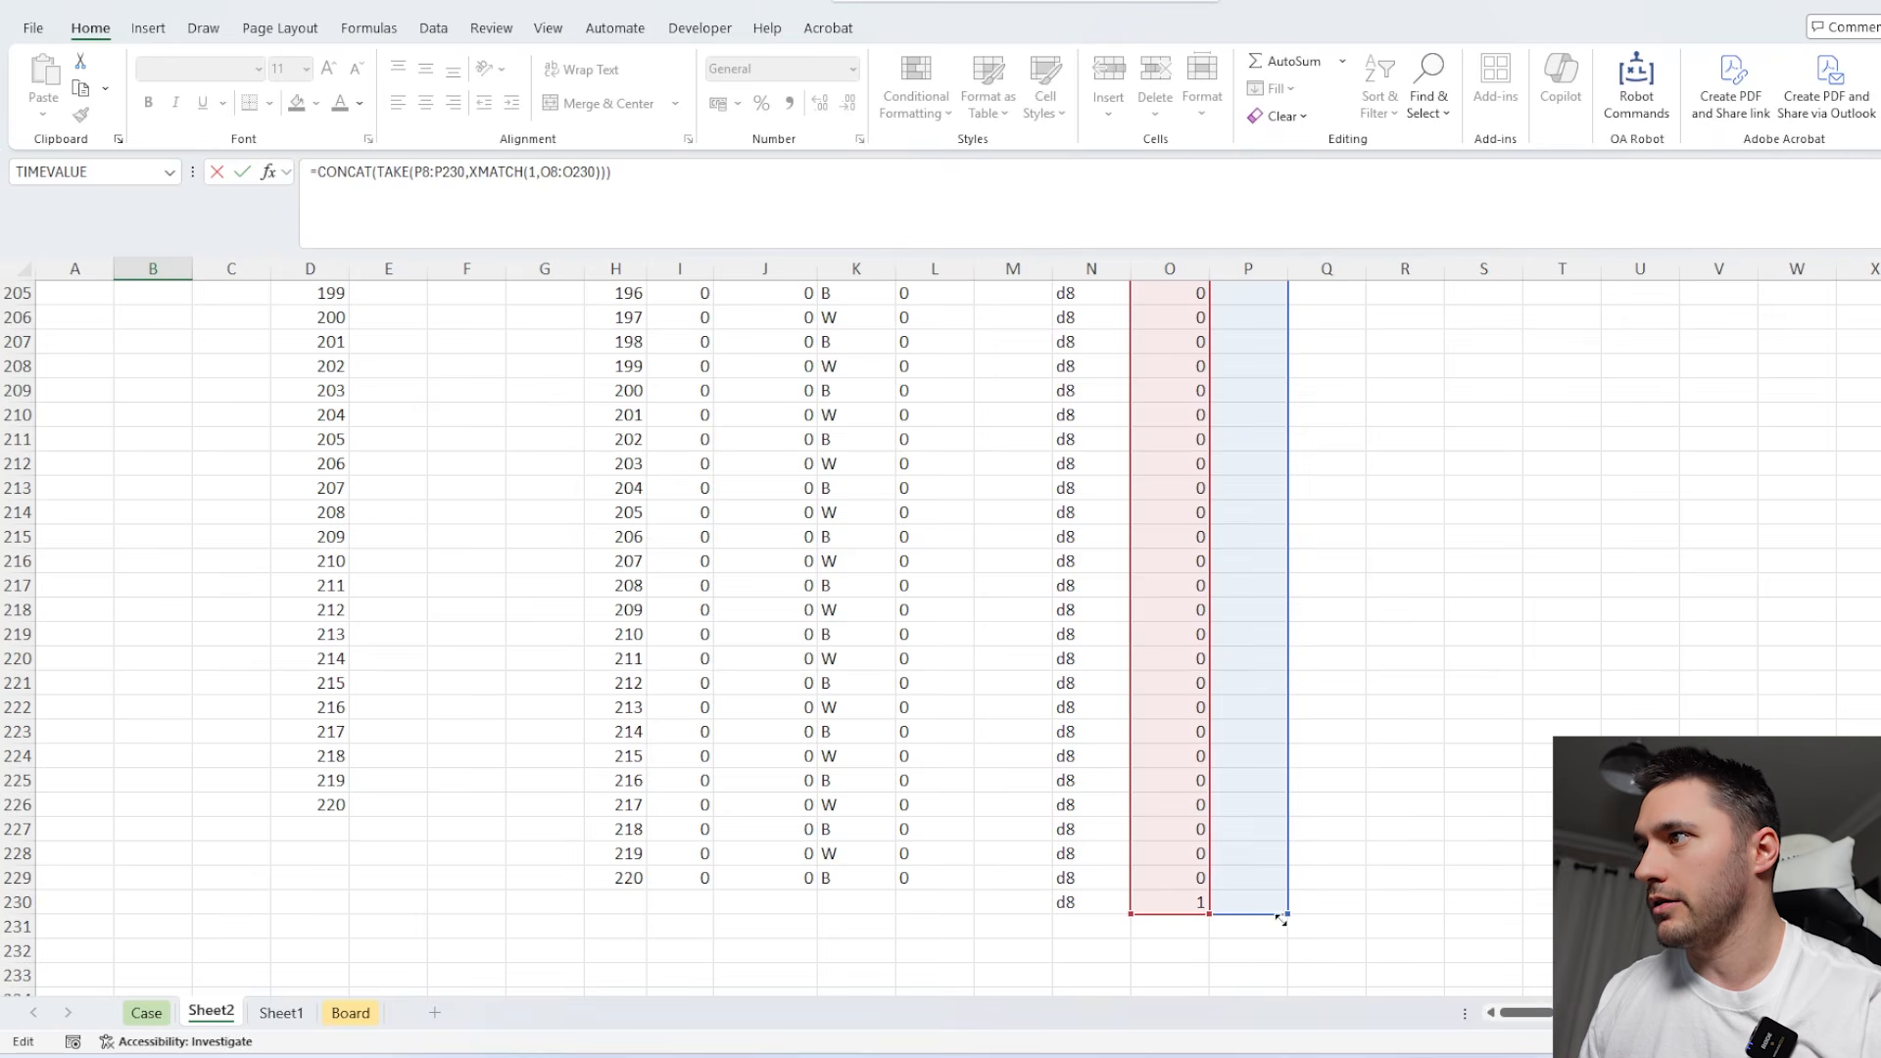
key(Return)
Fill the path formula from P29 down column P to the end of the extended move list.
scroll(1236, 588, down, 5)
click(1266, 611)
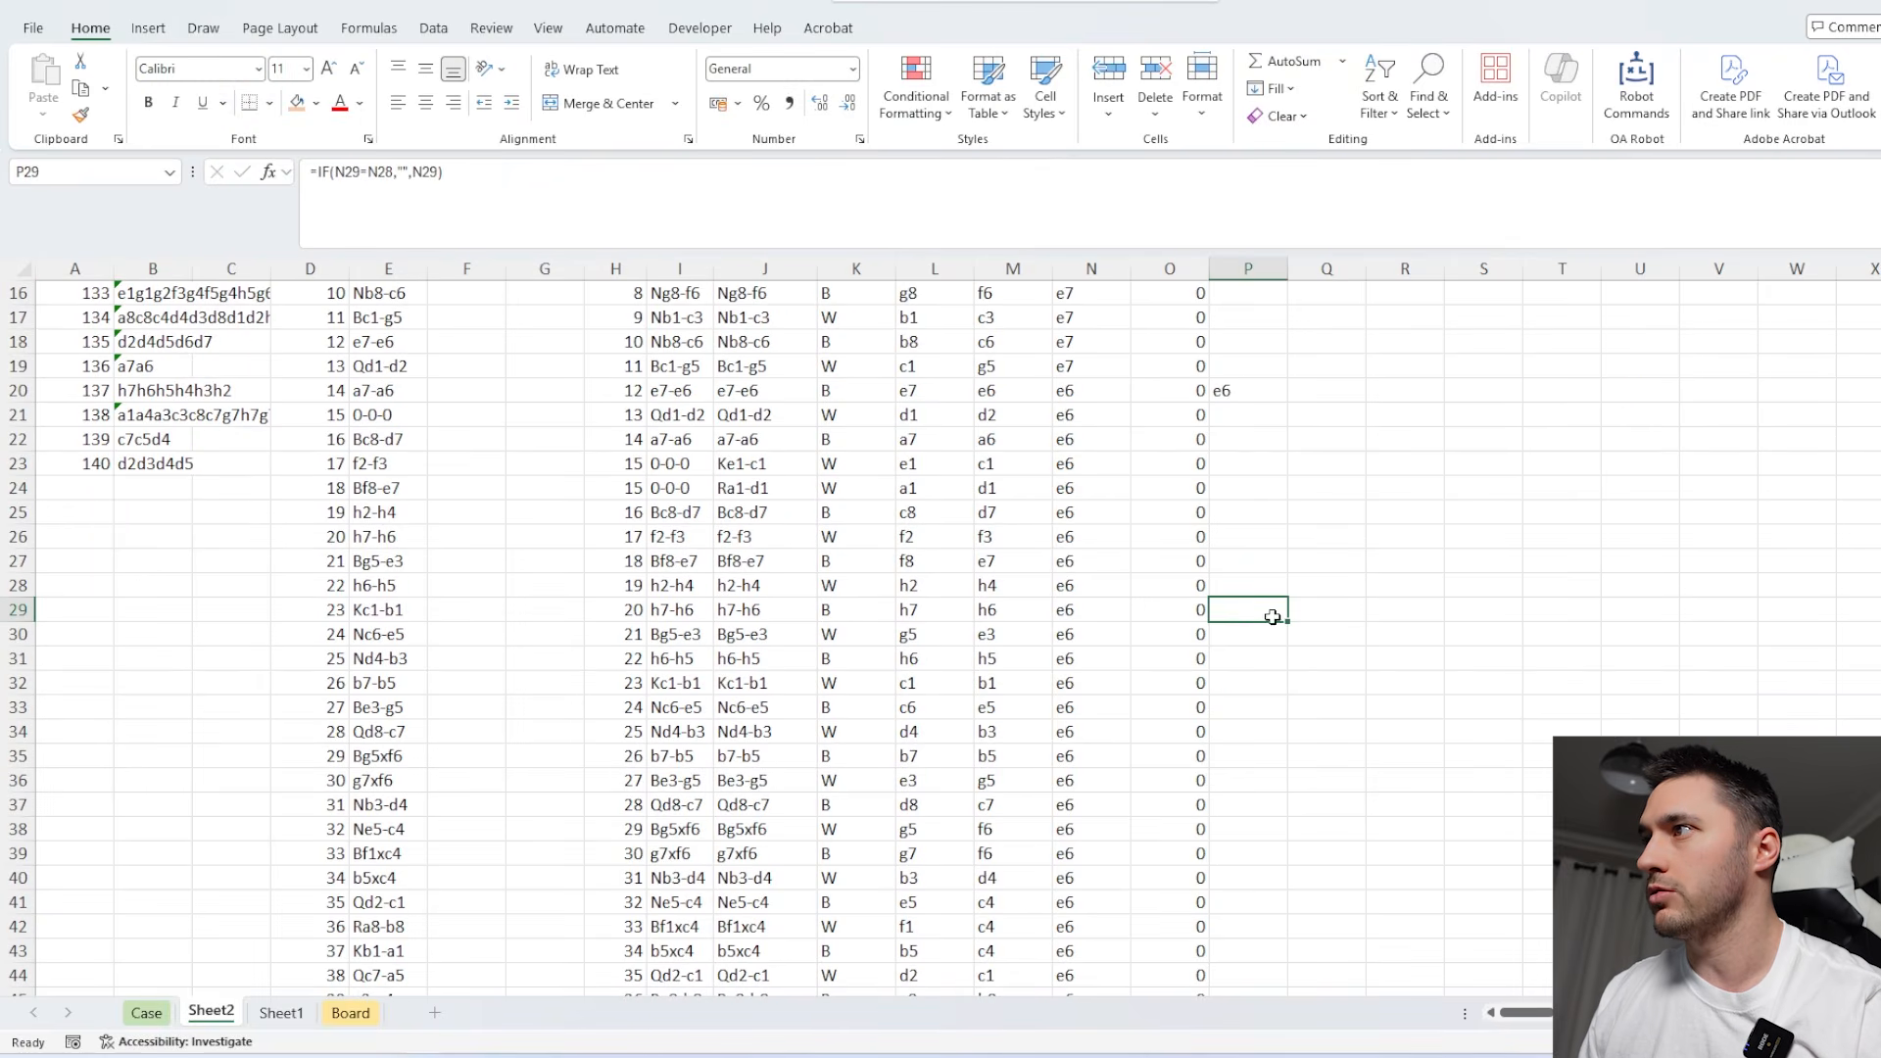
mouse_move(1287, 623)
mouse_down()
mouse_move(1273, 626)
mouse_move(1275, 589)
mouse_up()
double_click(1288, 646)
scroll(1290, 644, up, 20)
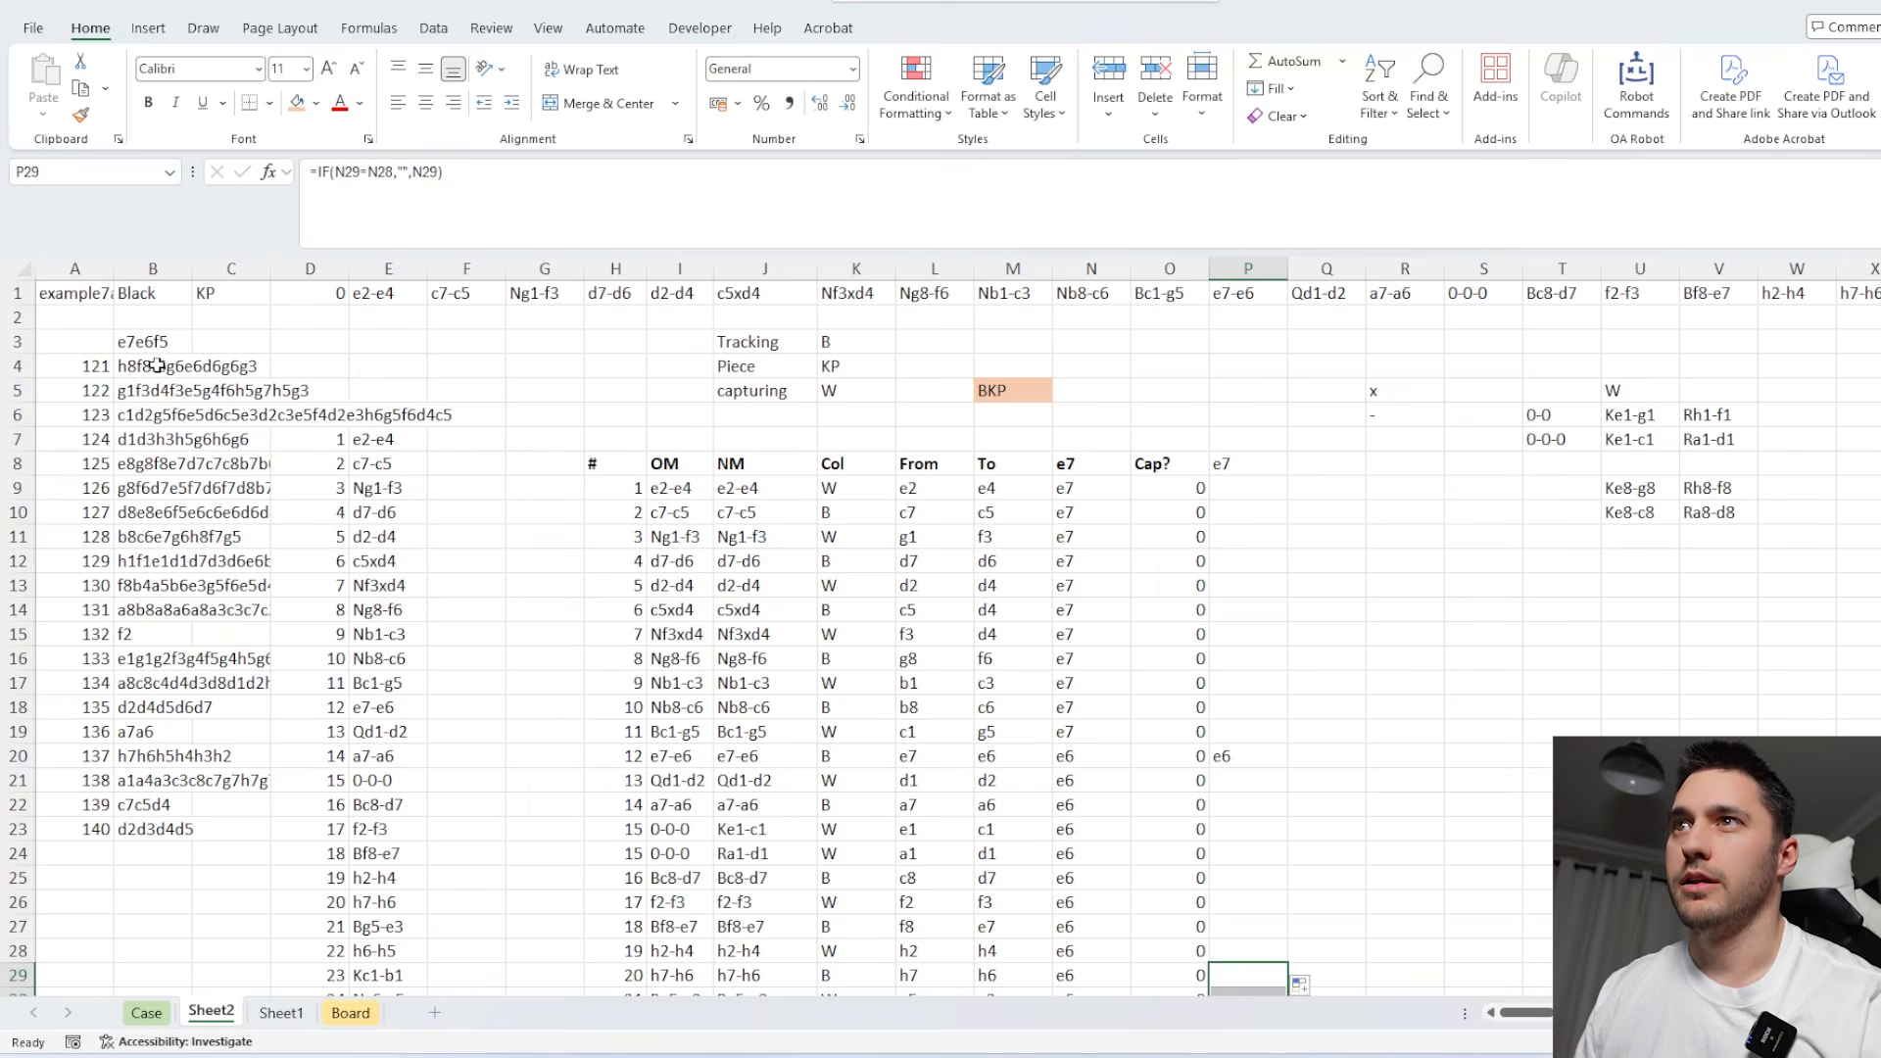
Paste the recalculated paths from B4:B23 over the Case sheet's answers for games 121 to 140 and check the answer marks.
click(152, 366)
key(ctrl+shift+Down)
key(ctrl+c)
click(146, 1013)
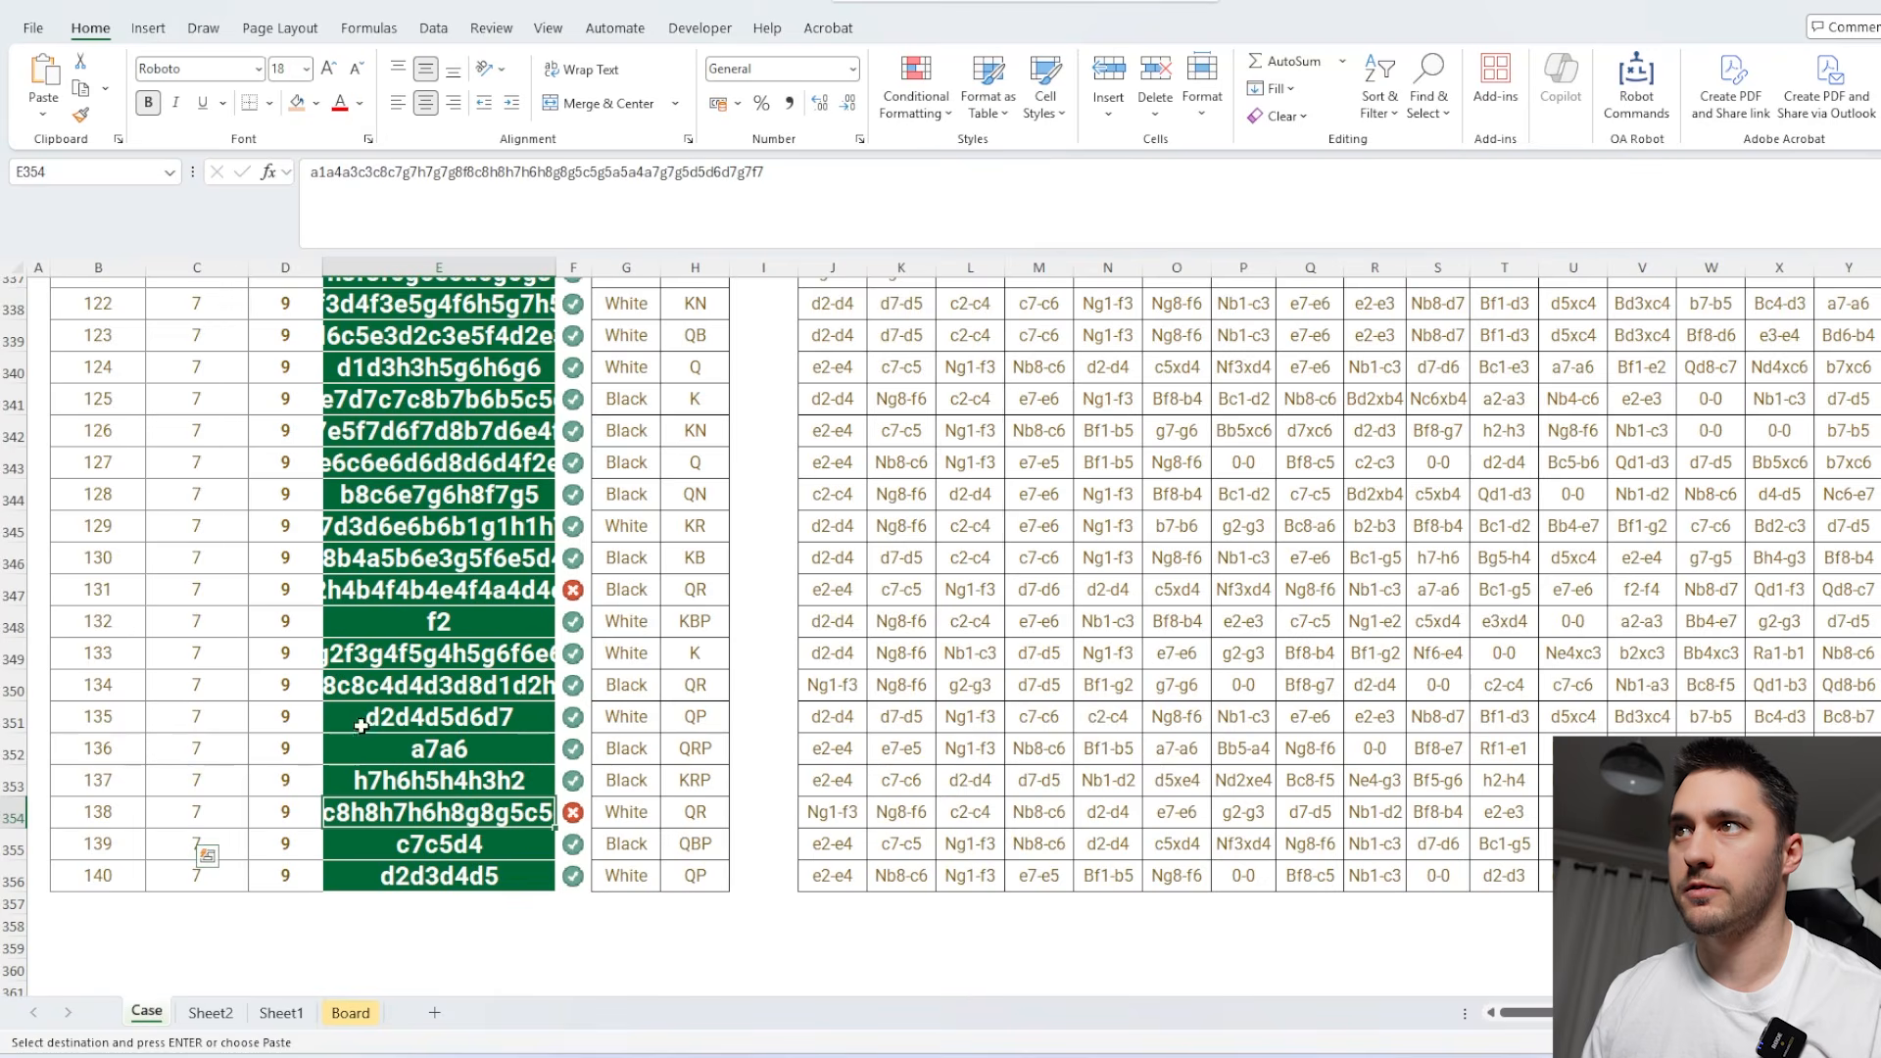
scroll(417, 487, up, 4)
click(436, 530)
key(ctrl+v)
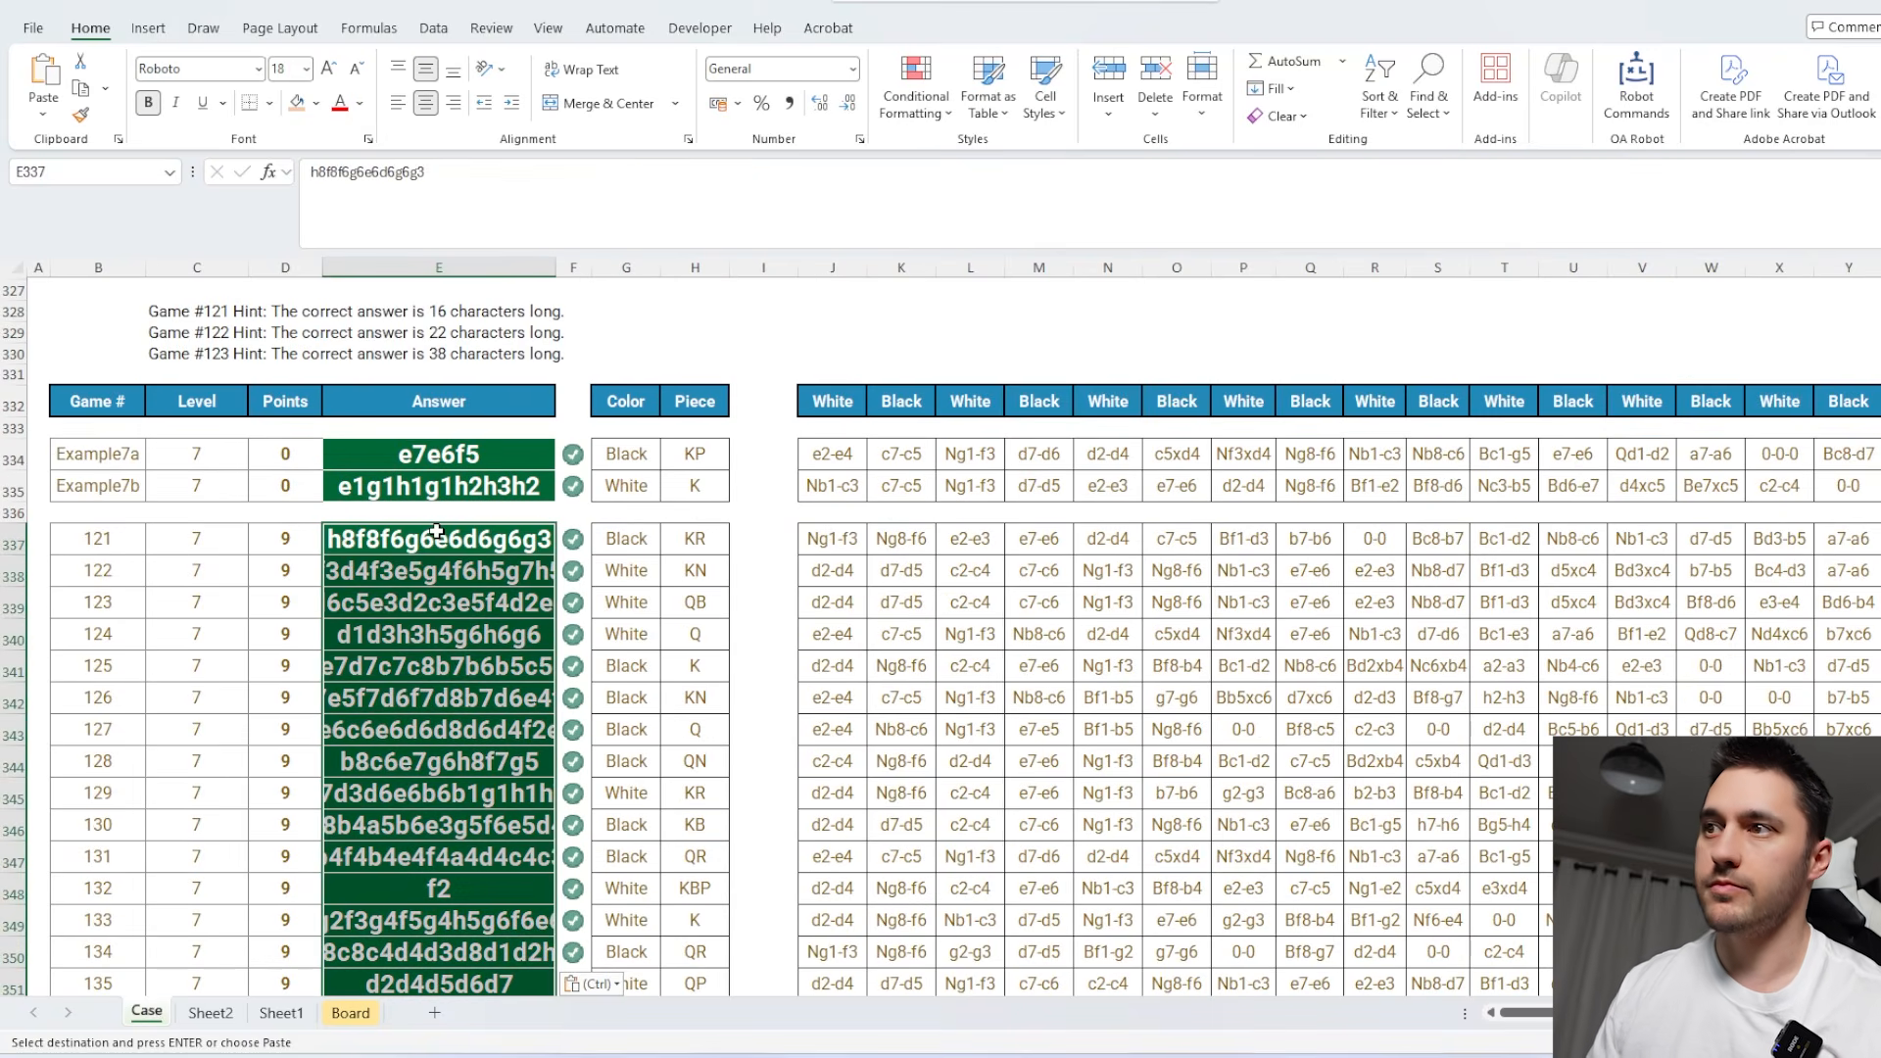
scroll(512, 575, down, 4)
scroll(512, 576, up, 4)
scroll(513, 575, up, 2)
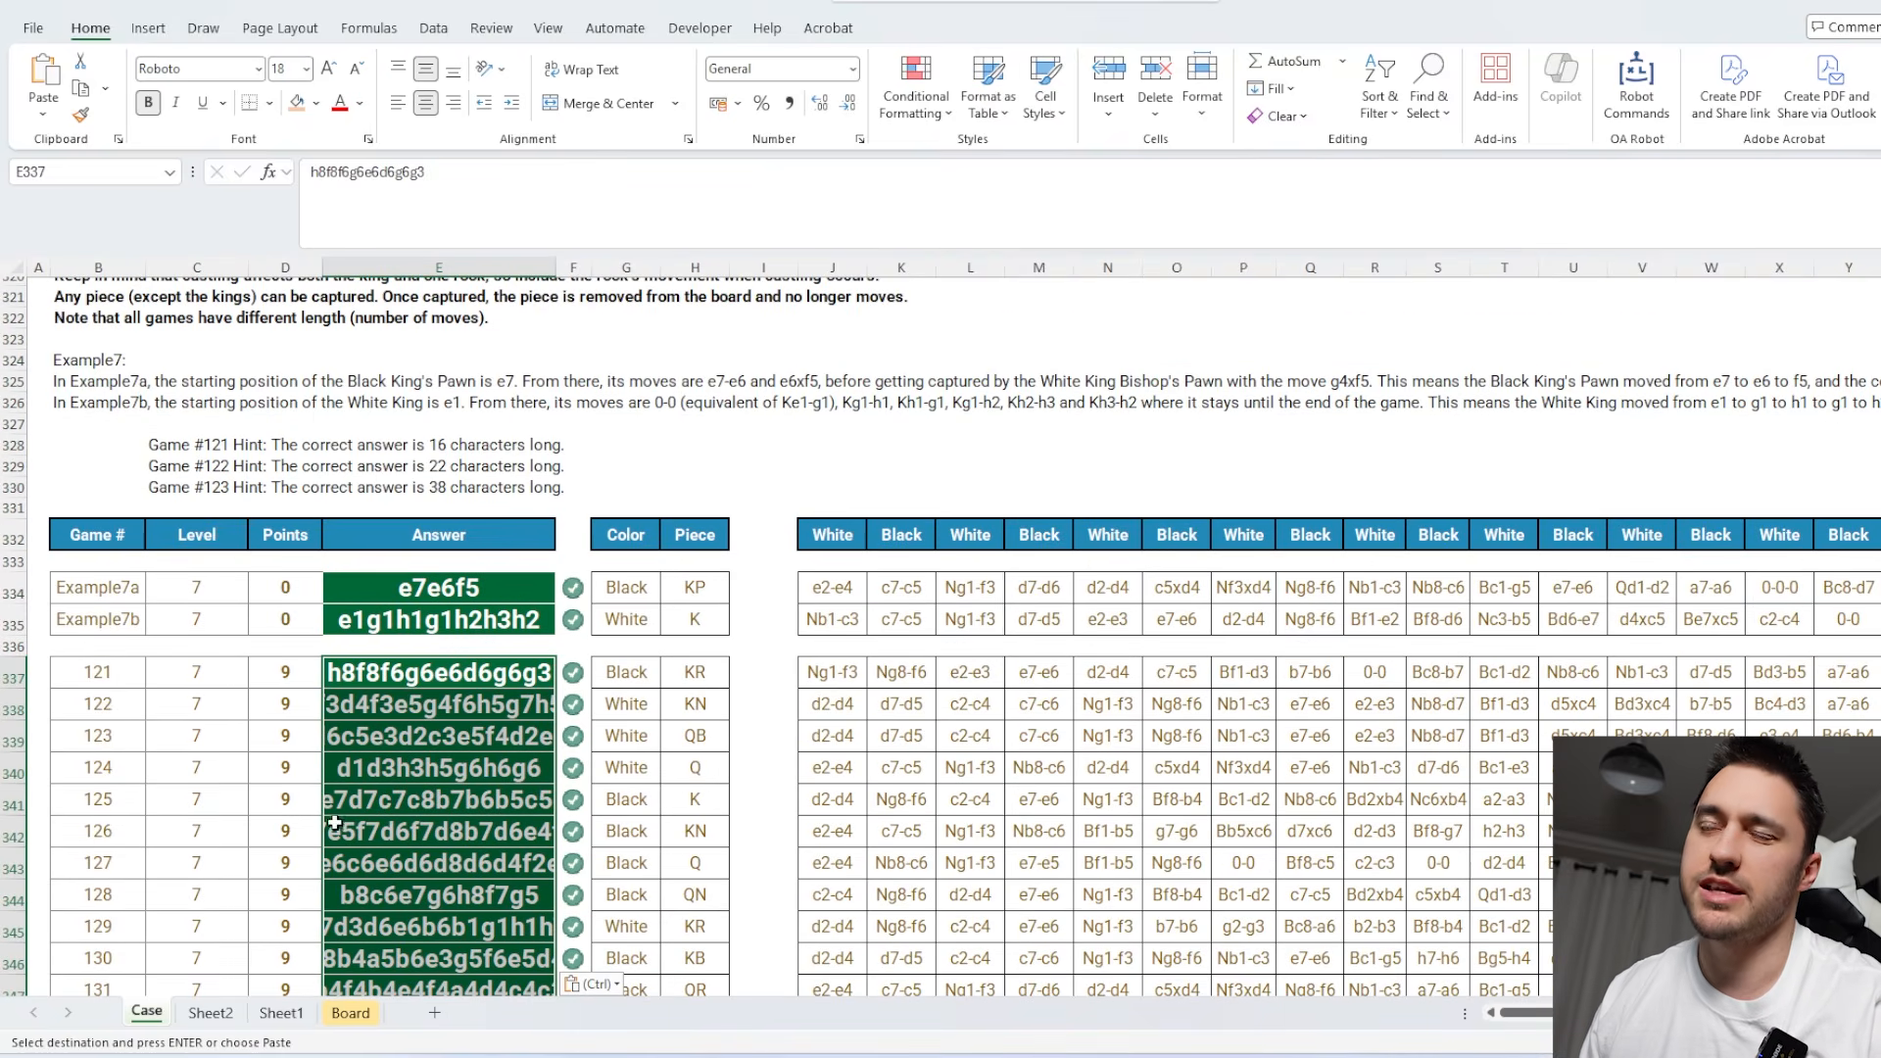
Review the TRIMRANGE and XLOOKUP formula in Sheet2's B1, leaving it as is.
click(211, 1013)
double_click(150, 293)
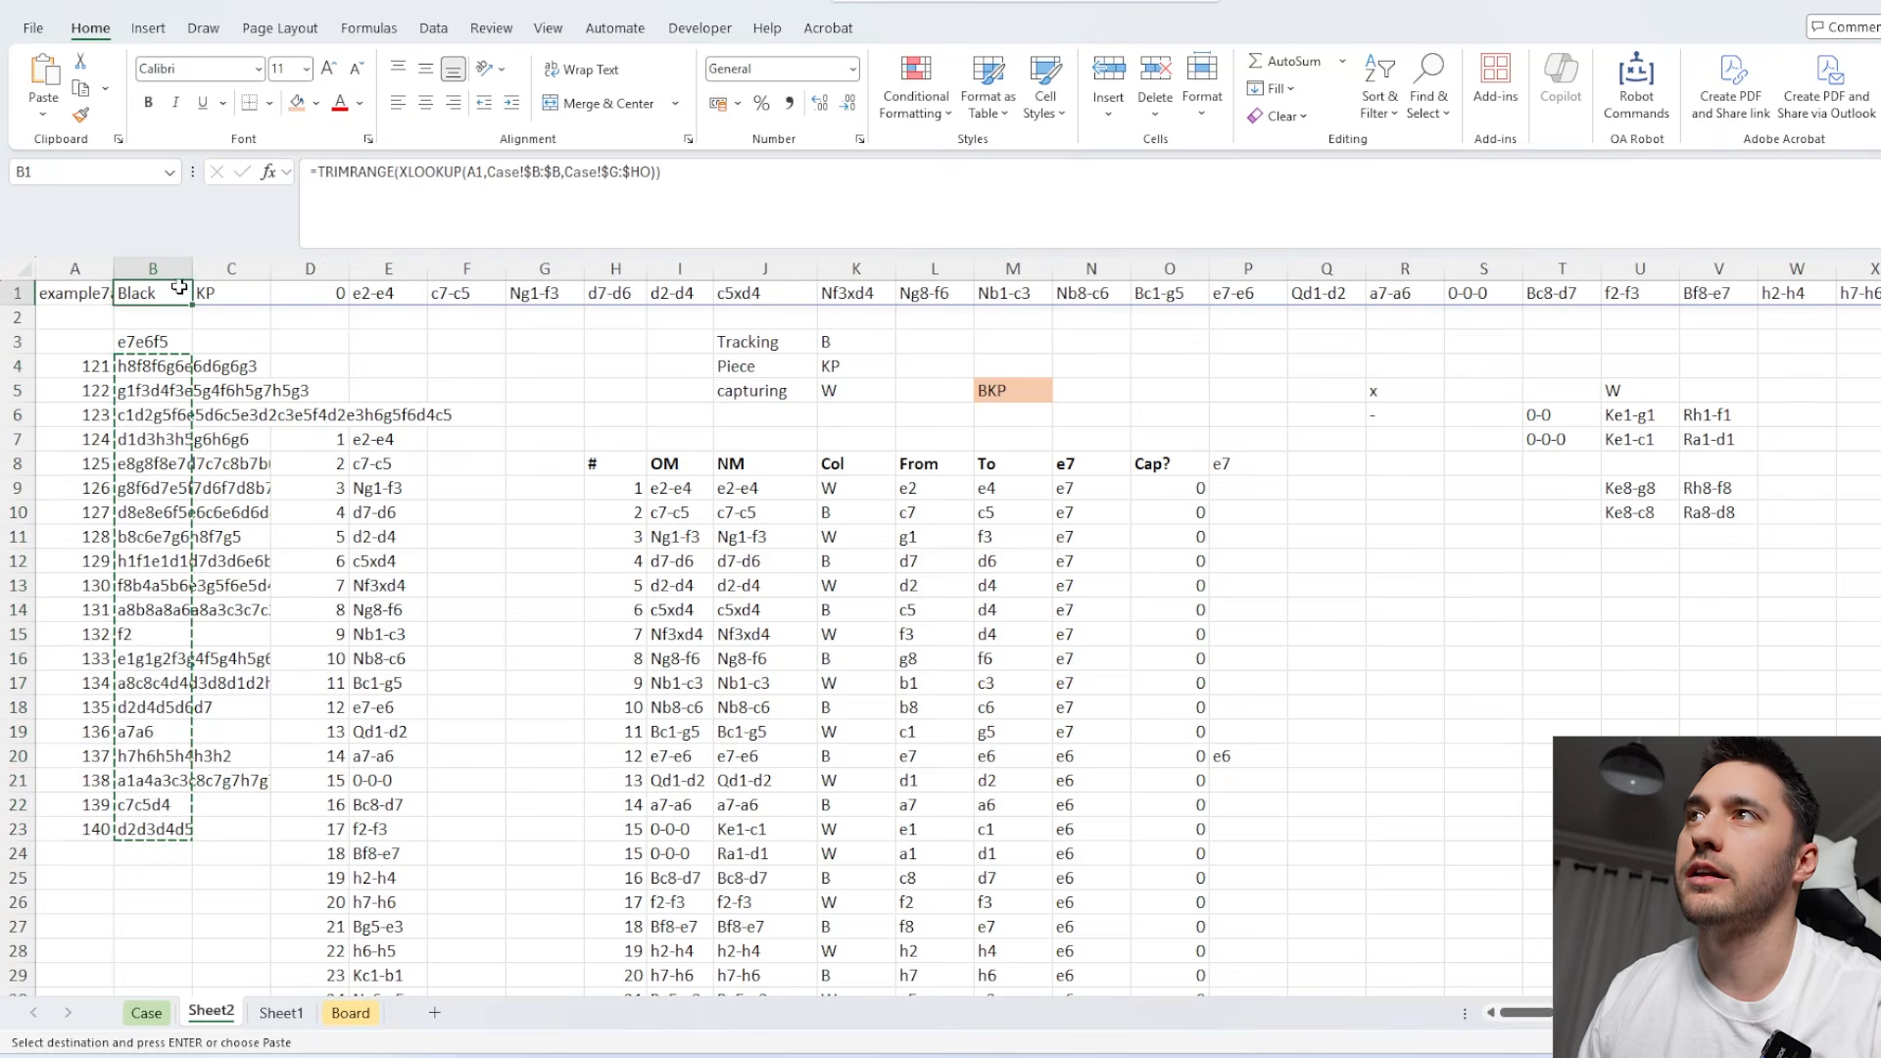
click(645, 172)
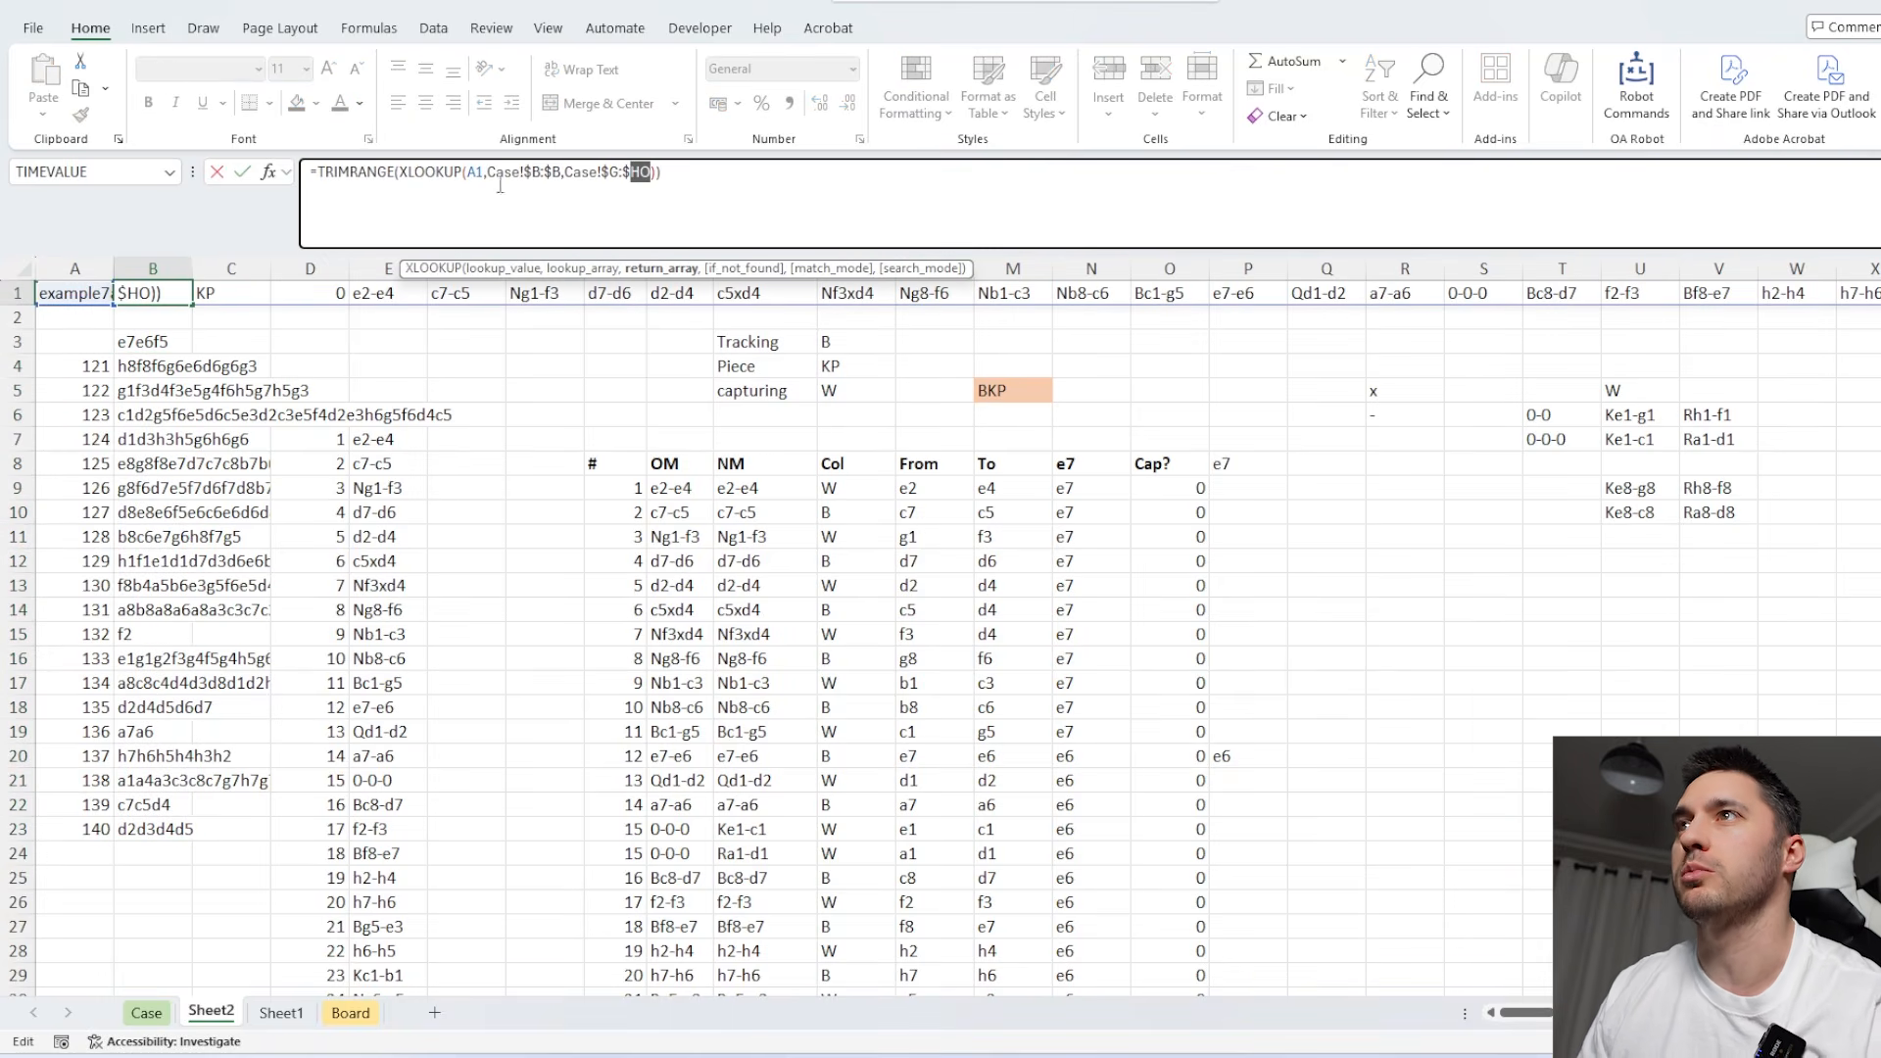
key(Escape)
Read the Bonus 5 question on the Case sheet about the most occupied square in Level 7 Game 138.
click(146, 1012)
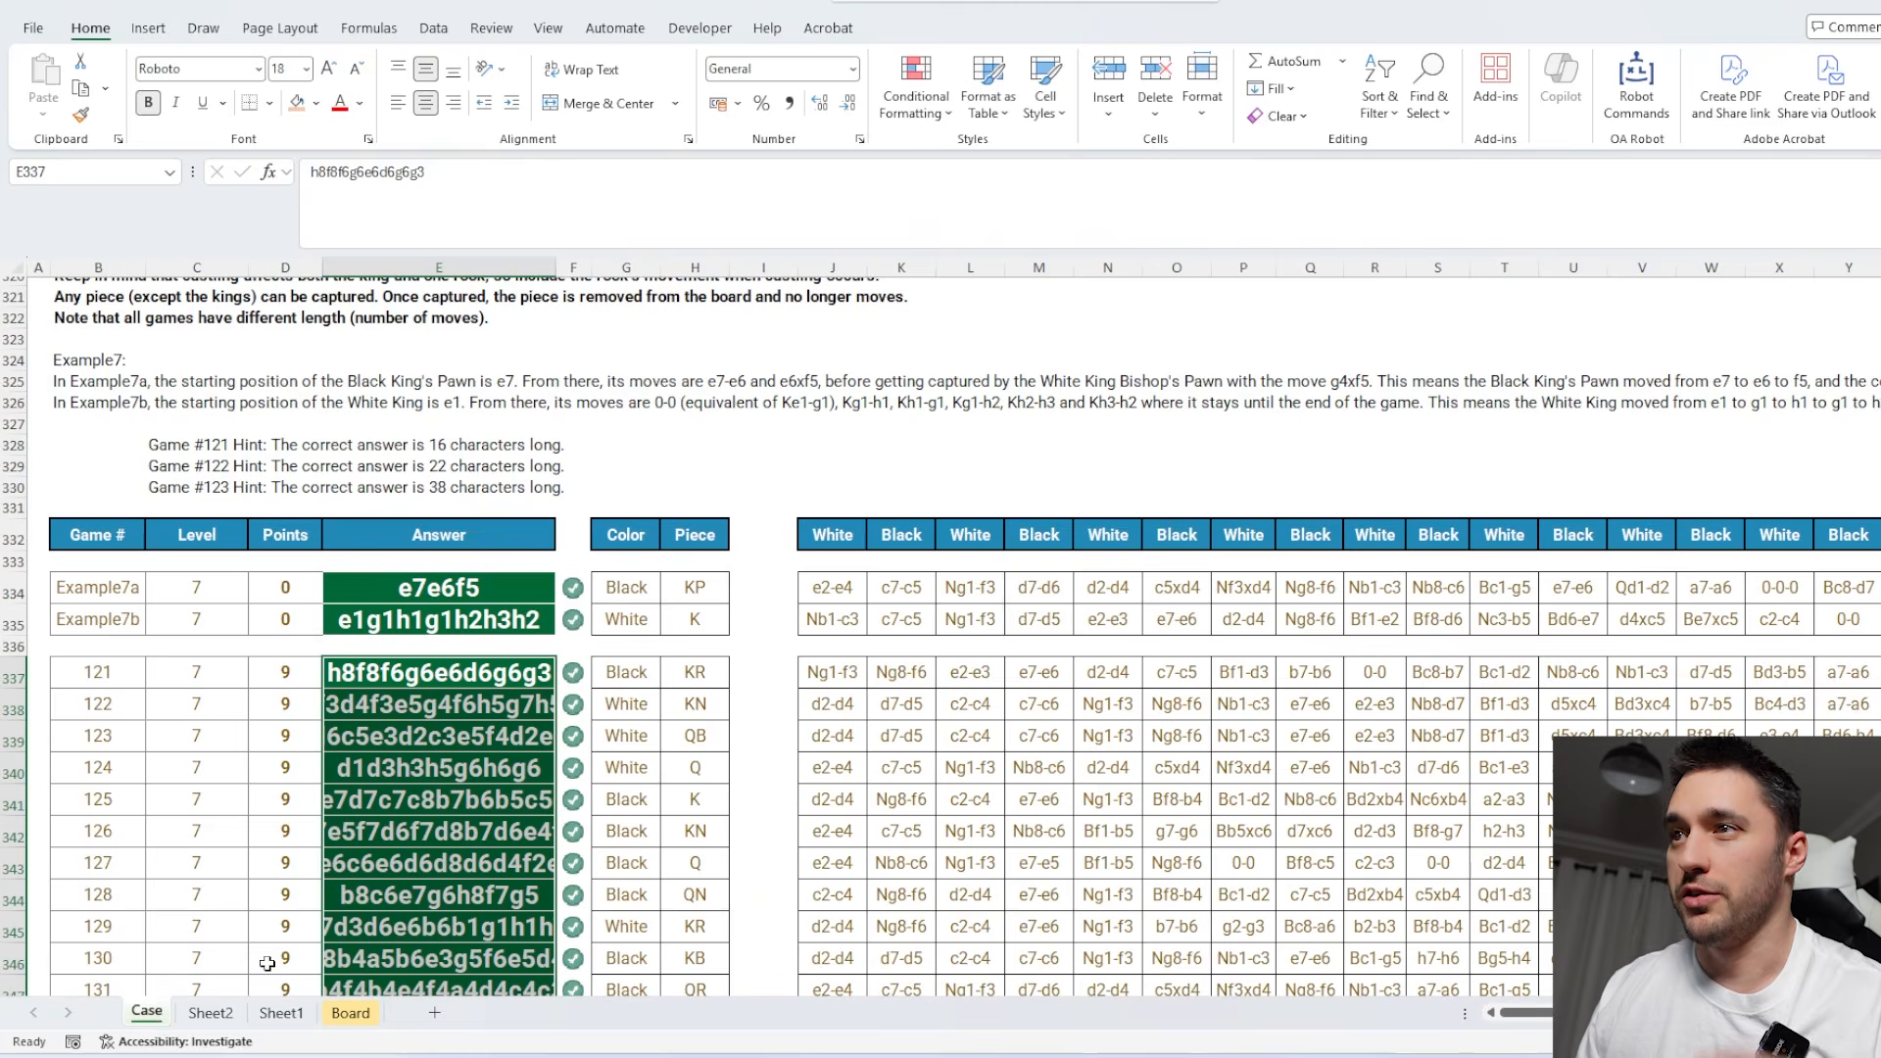
scroll(487, 848, up, 20)
scroll(487, 849, up, 20)
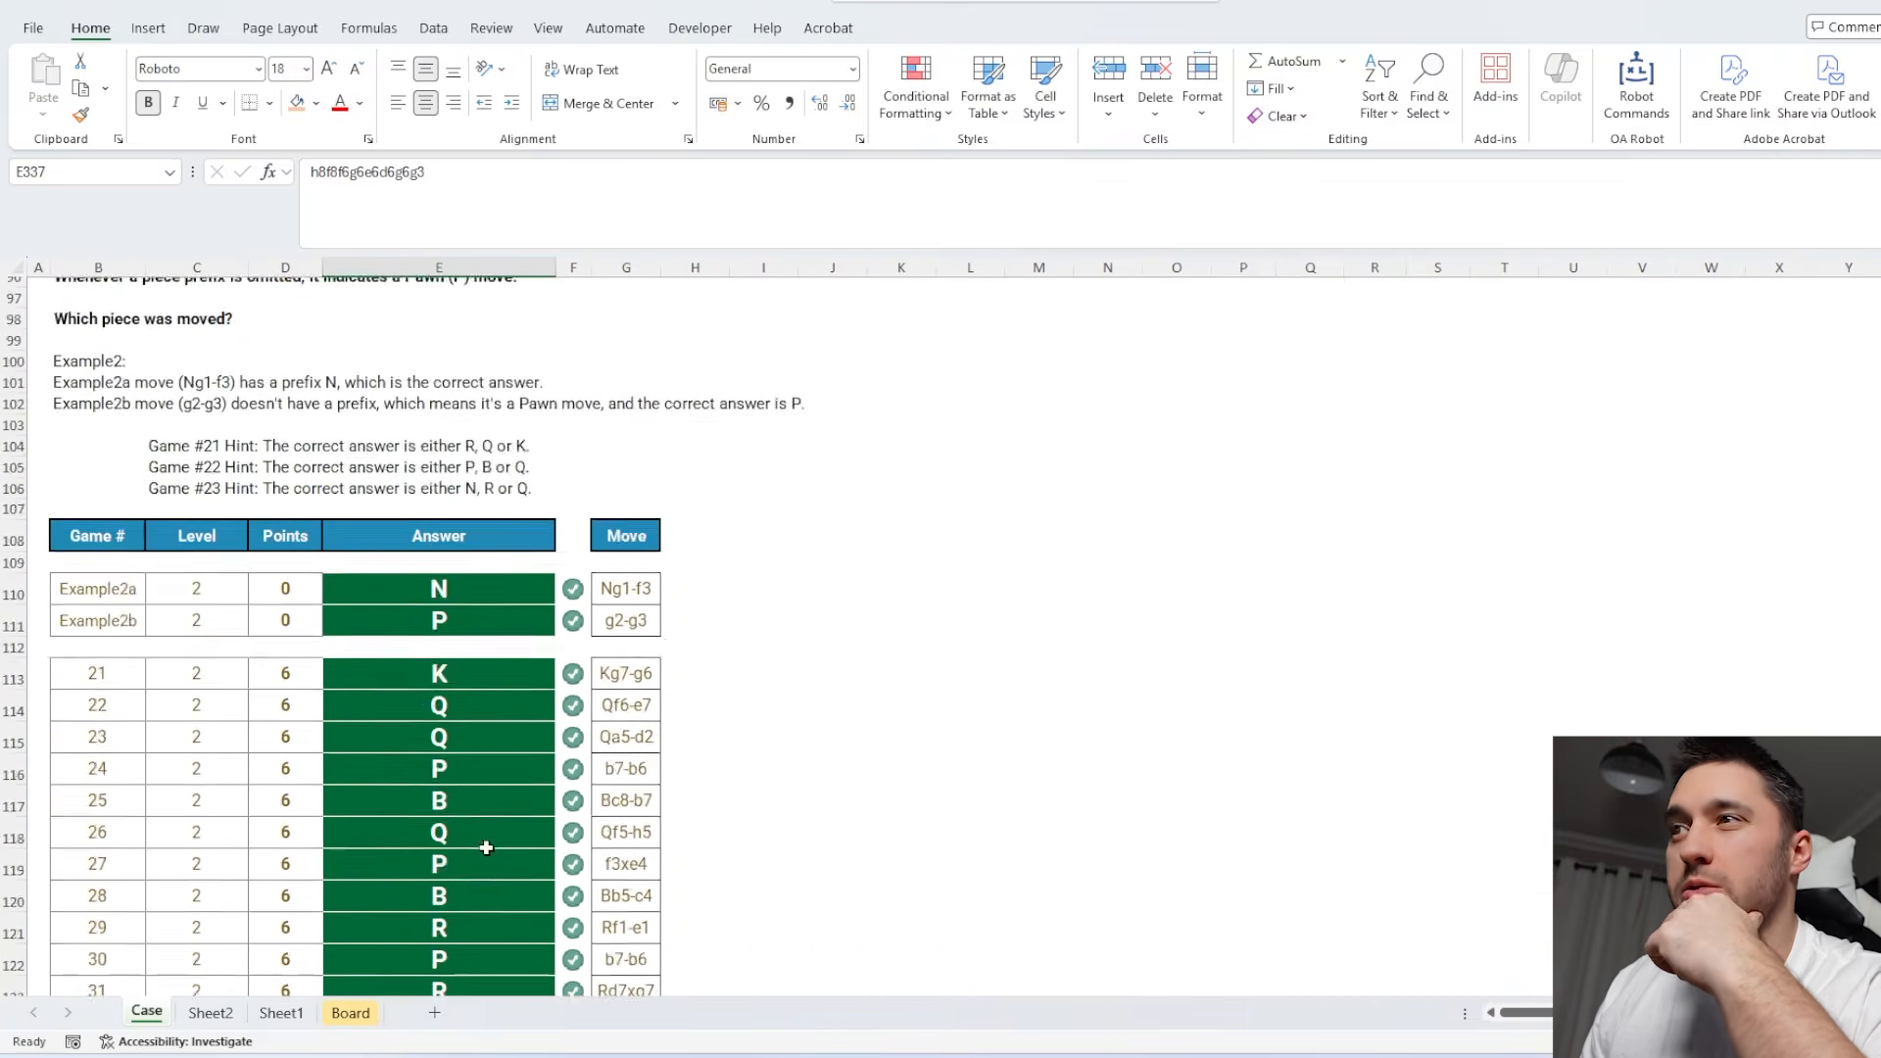
click(534, 709)
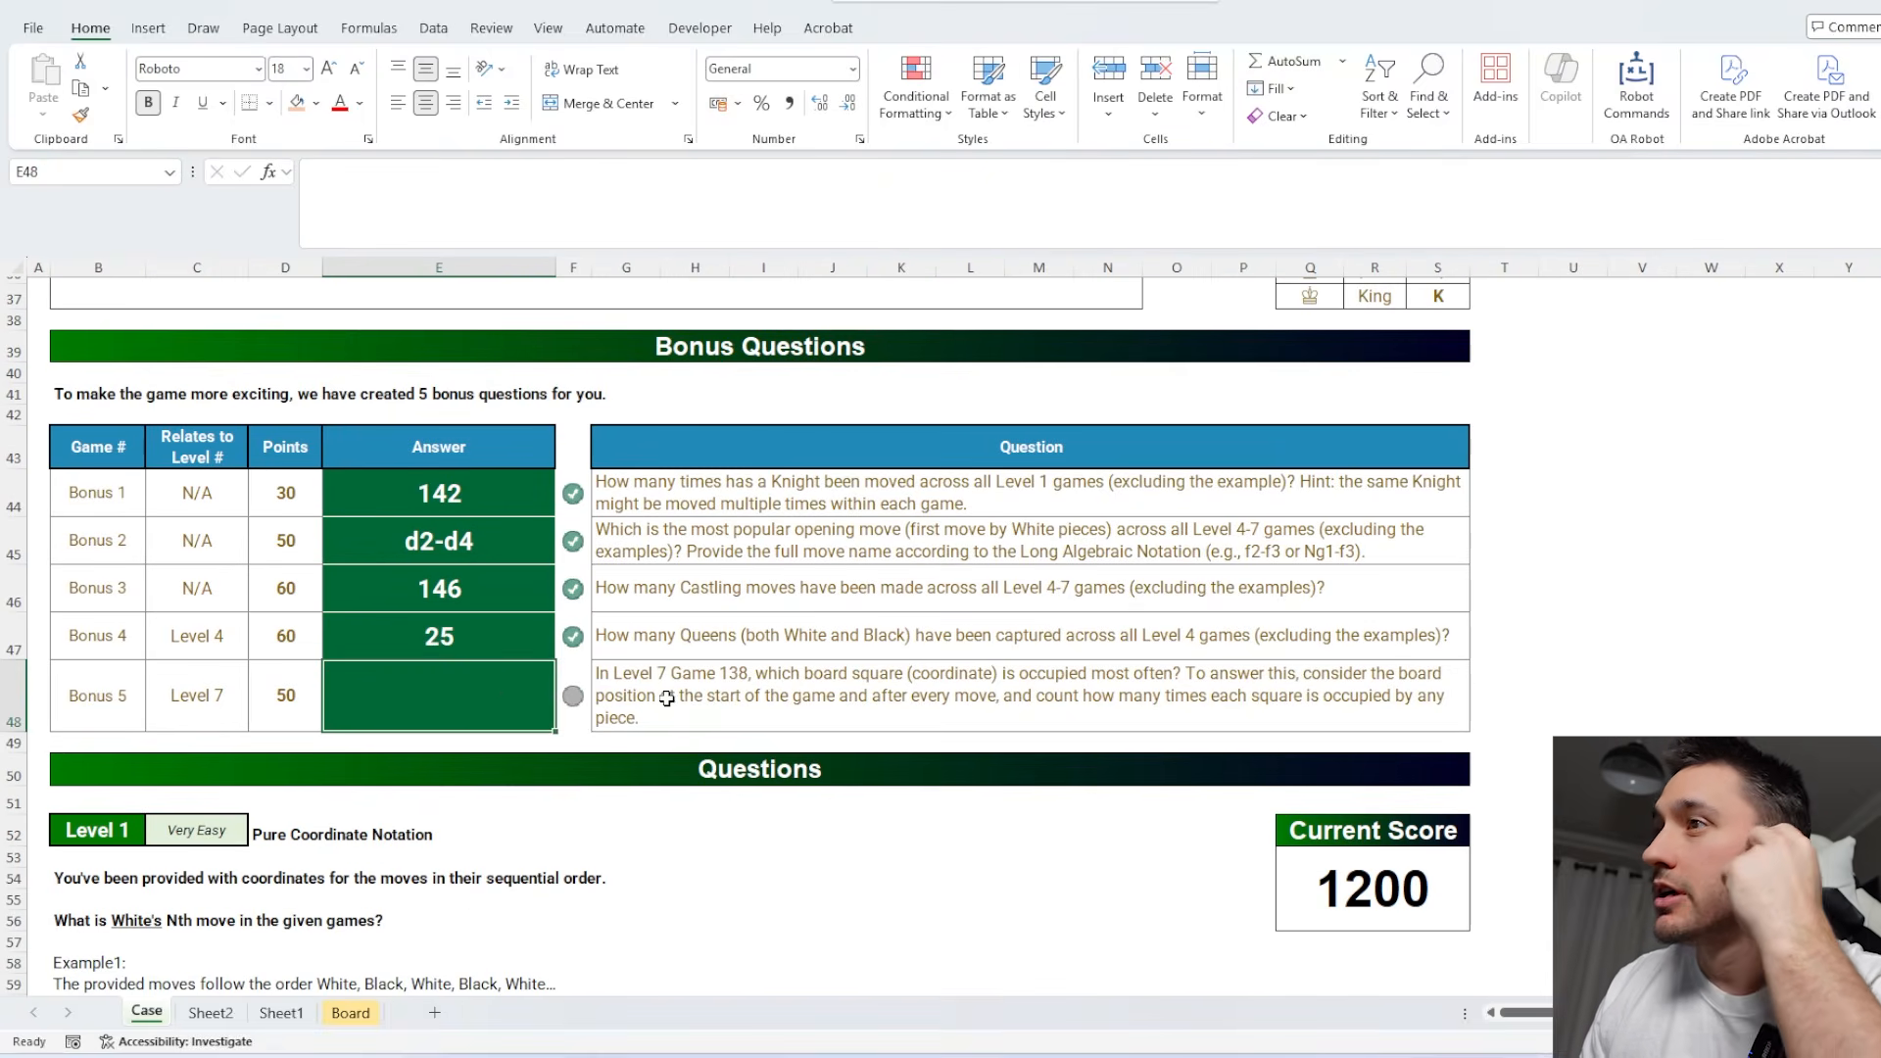
click(667, 700)
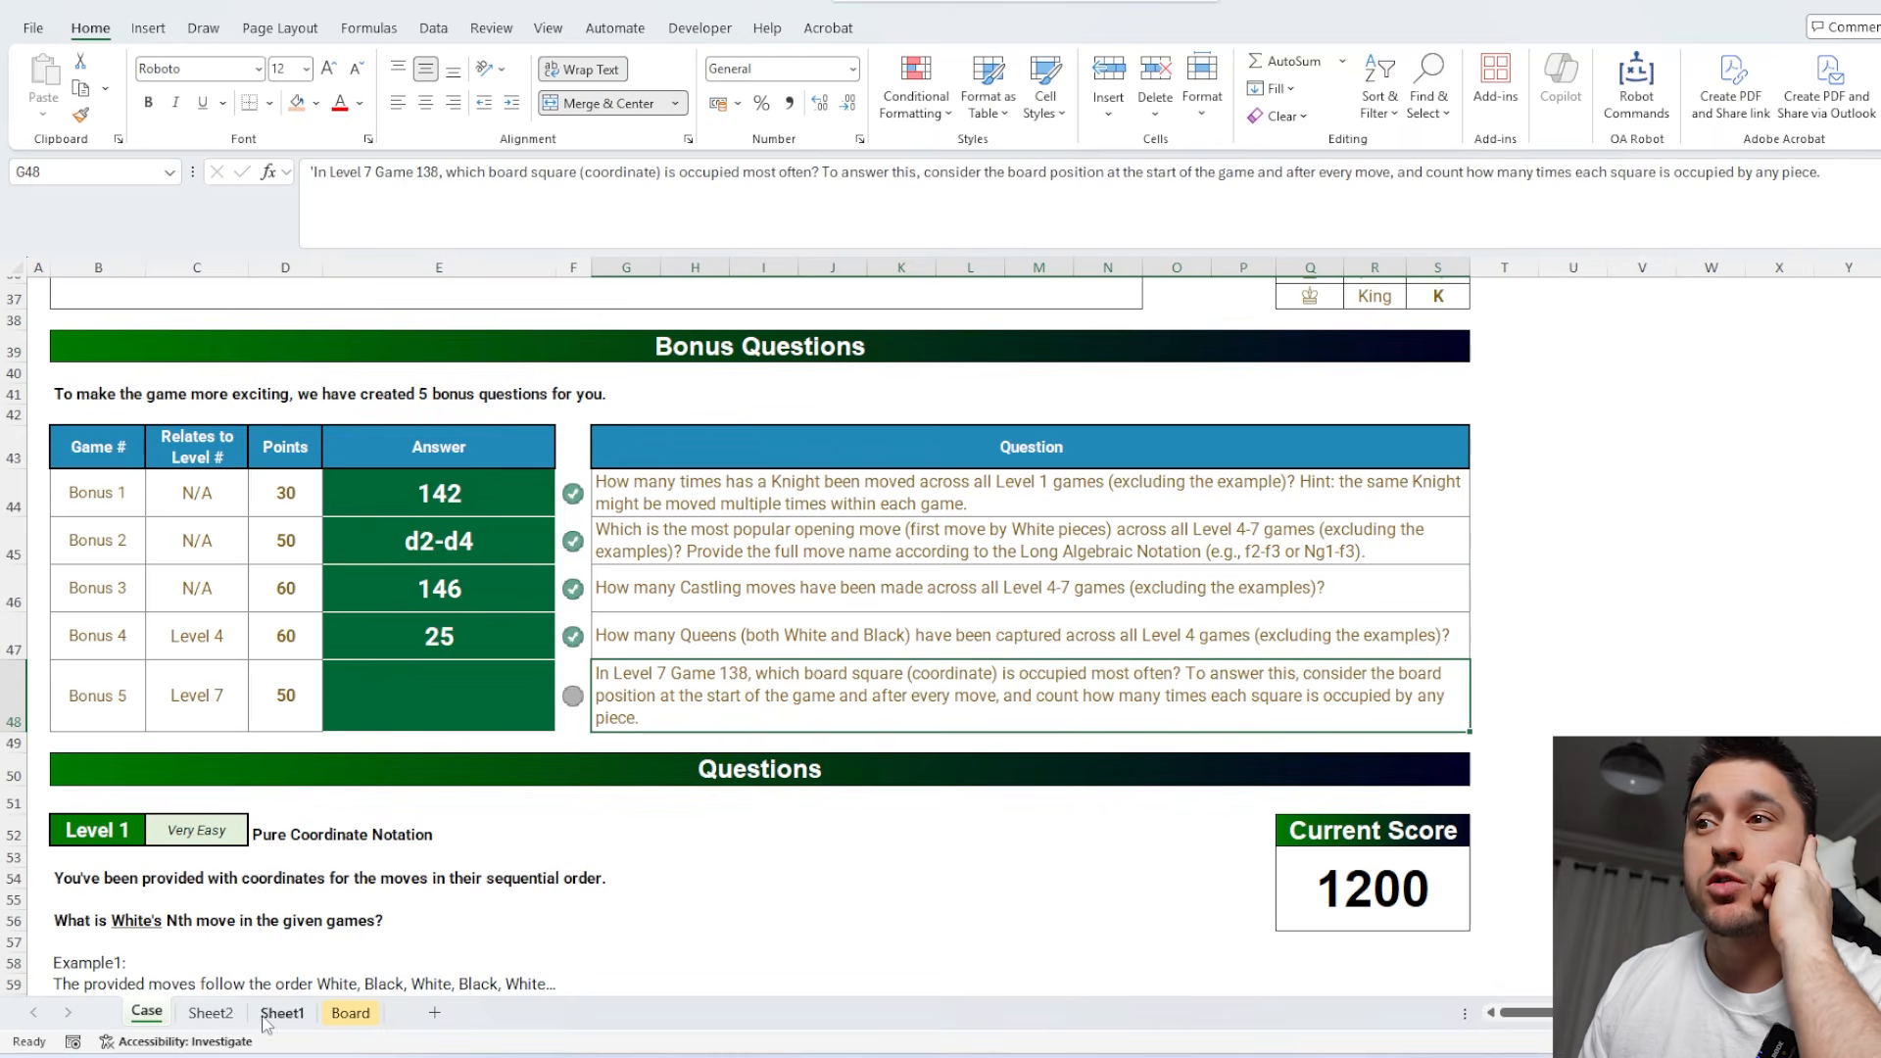
Set the game number in Sheet2's A1 to 138.
click(211, 1012)
click(98, 294)
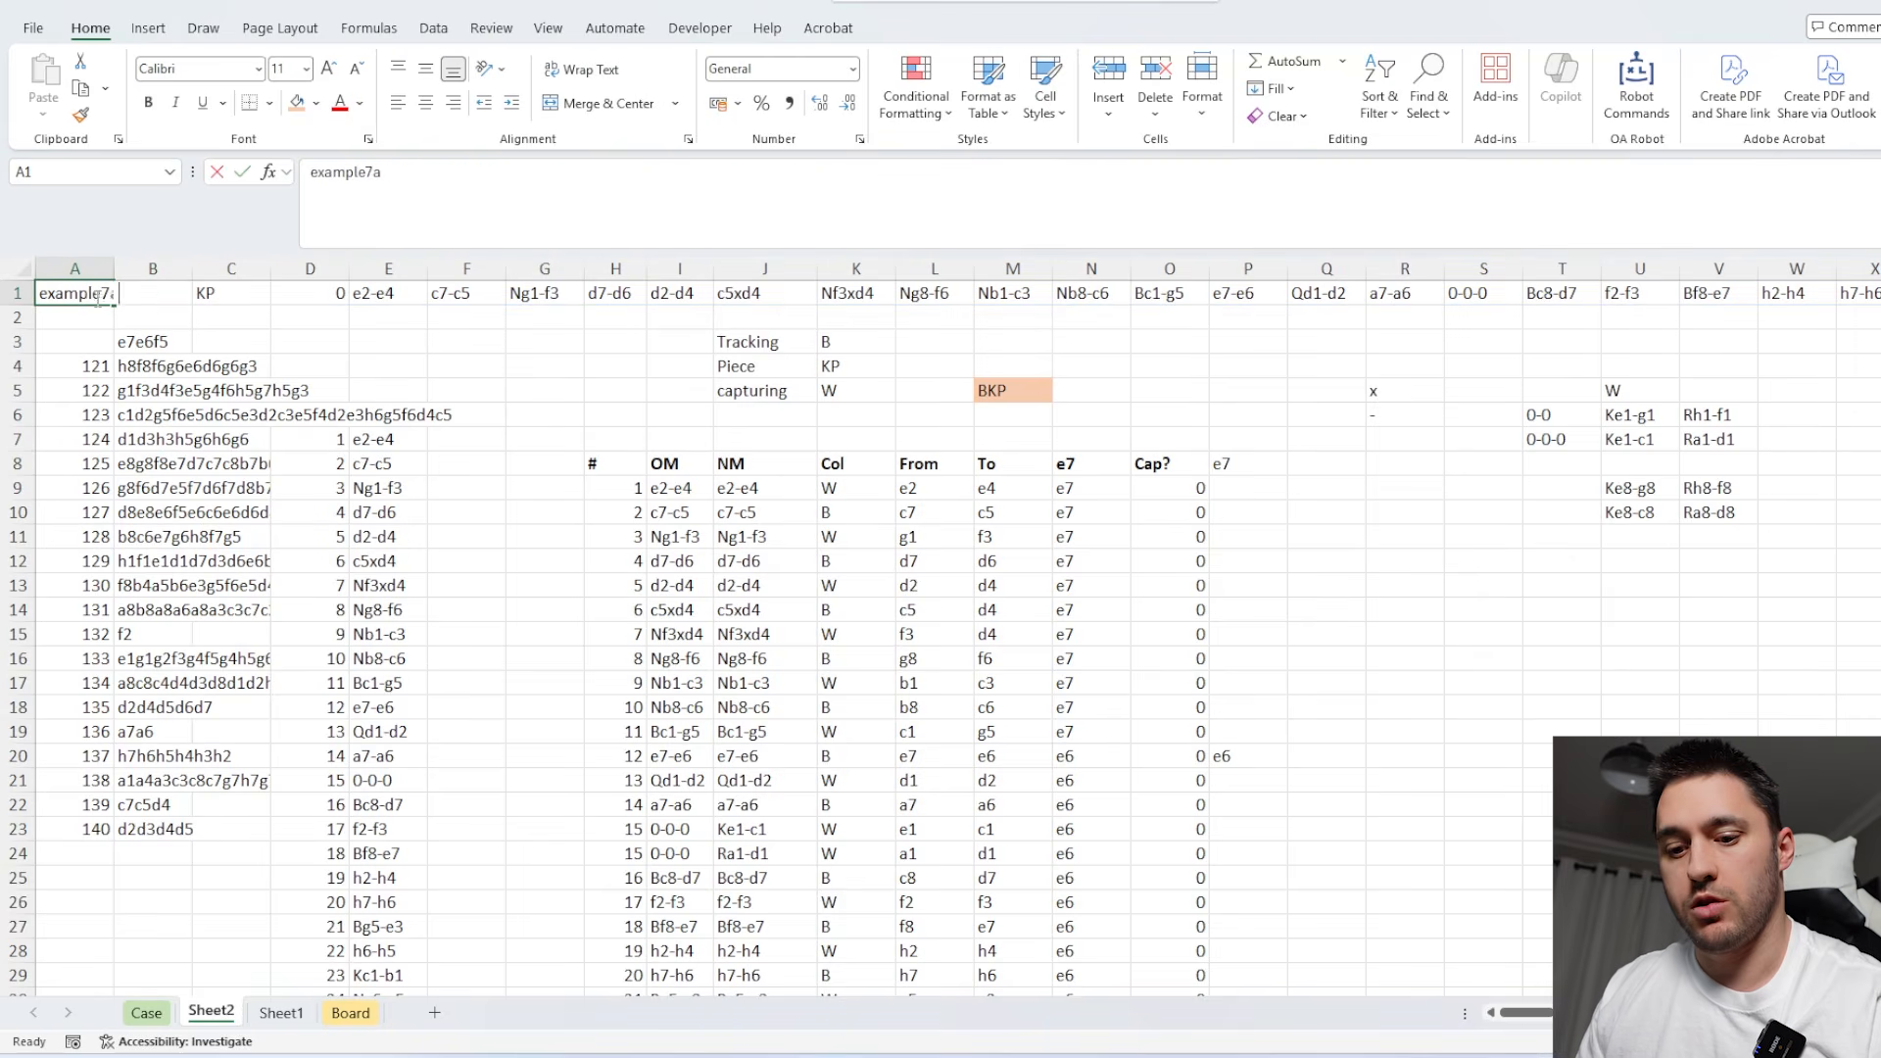
text(138)
click(439, 432)
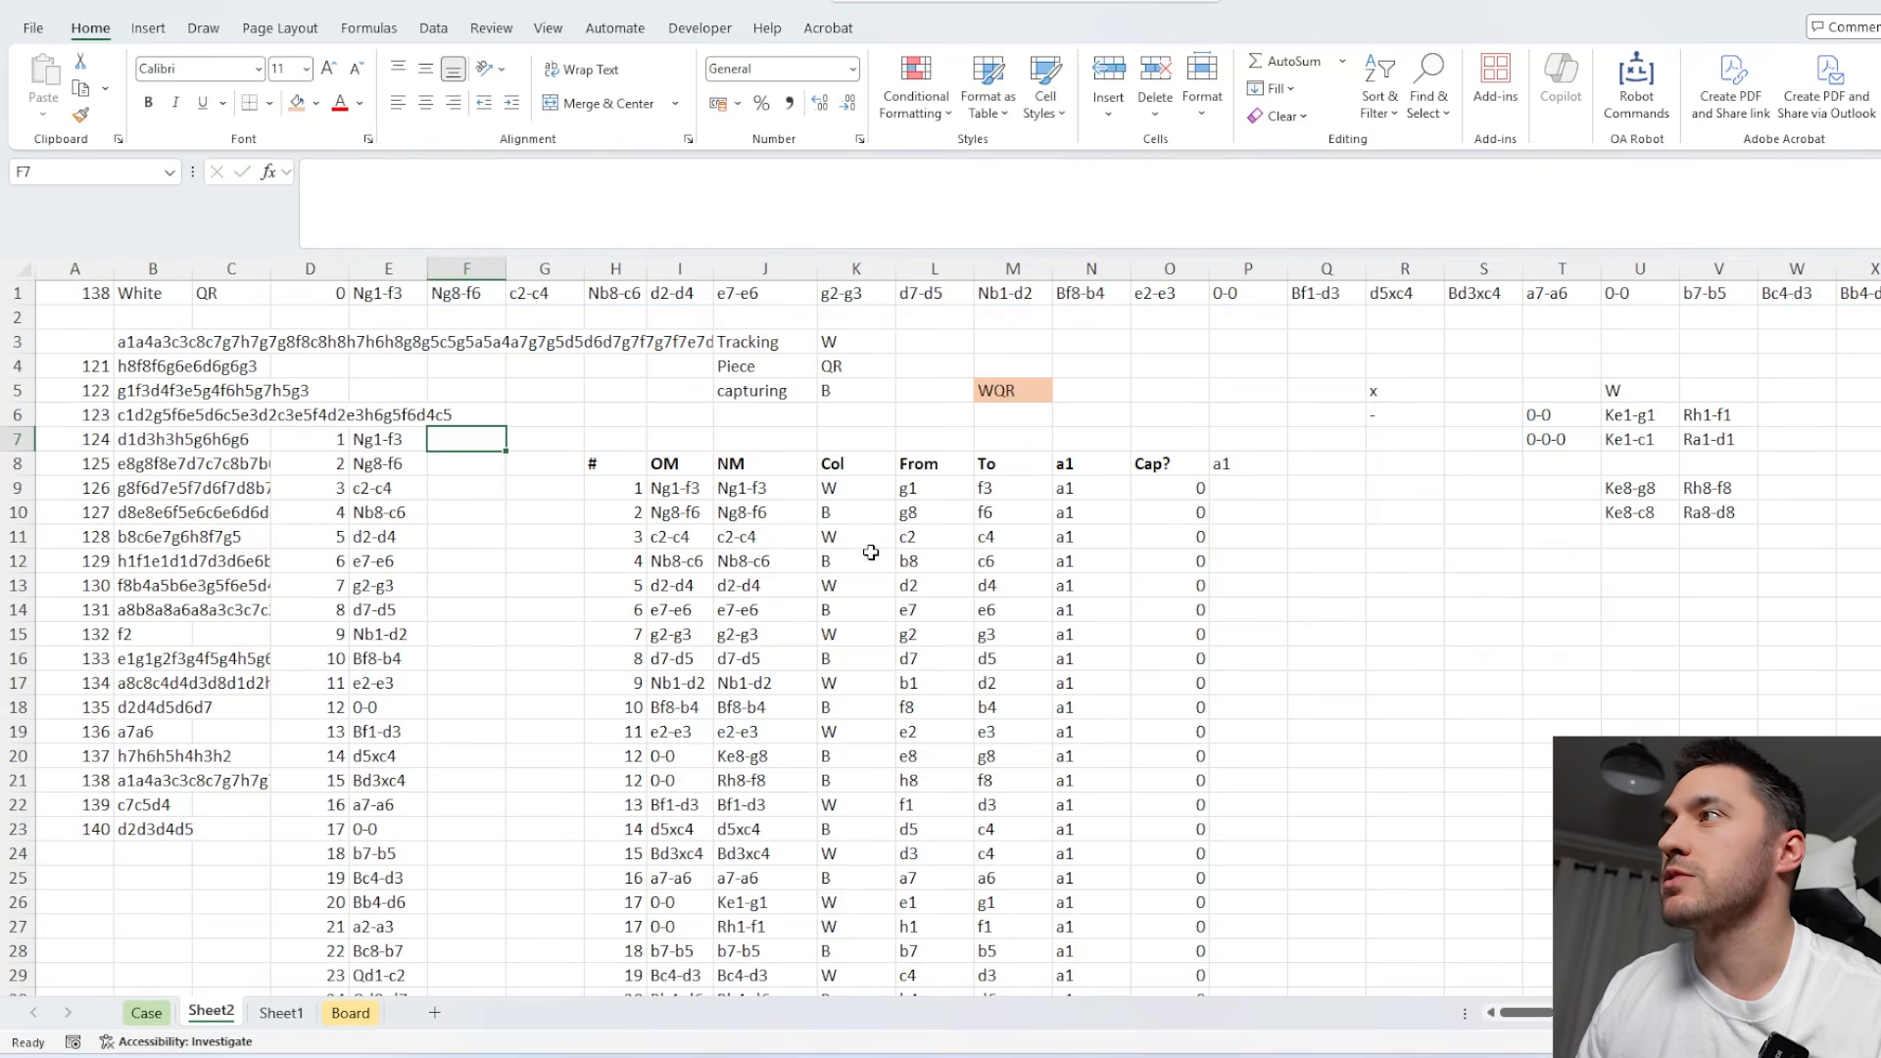
Move the x, - and castling lookup block from R5:V10 up so it starts in R2.
scroll(1427, 446, right, 2)
drag(1073, 390, 1379, 502)
drag(1289, 380, 1289, 307)
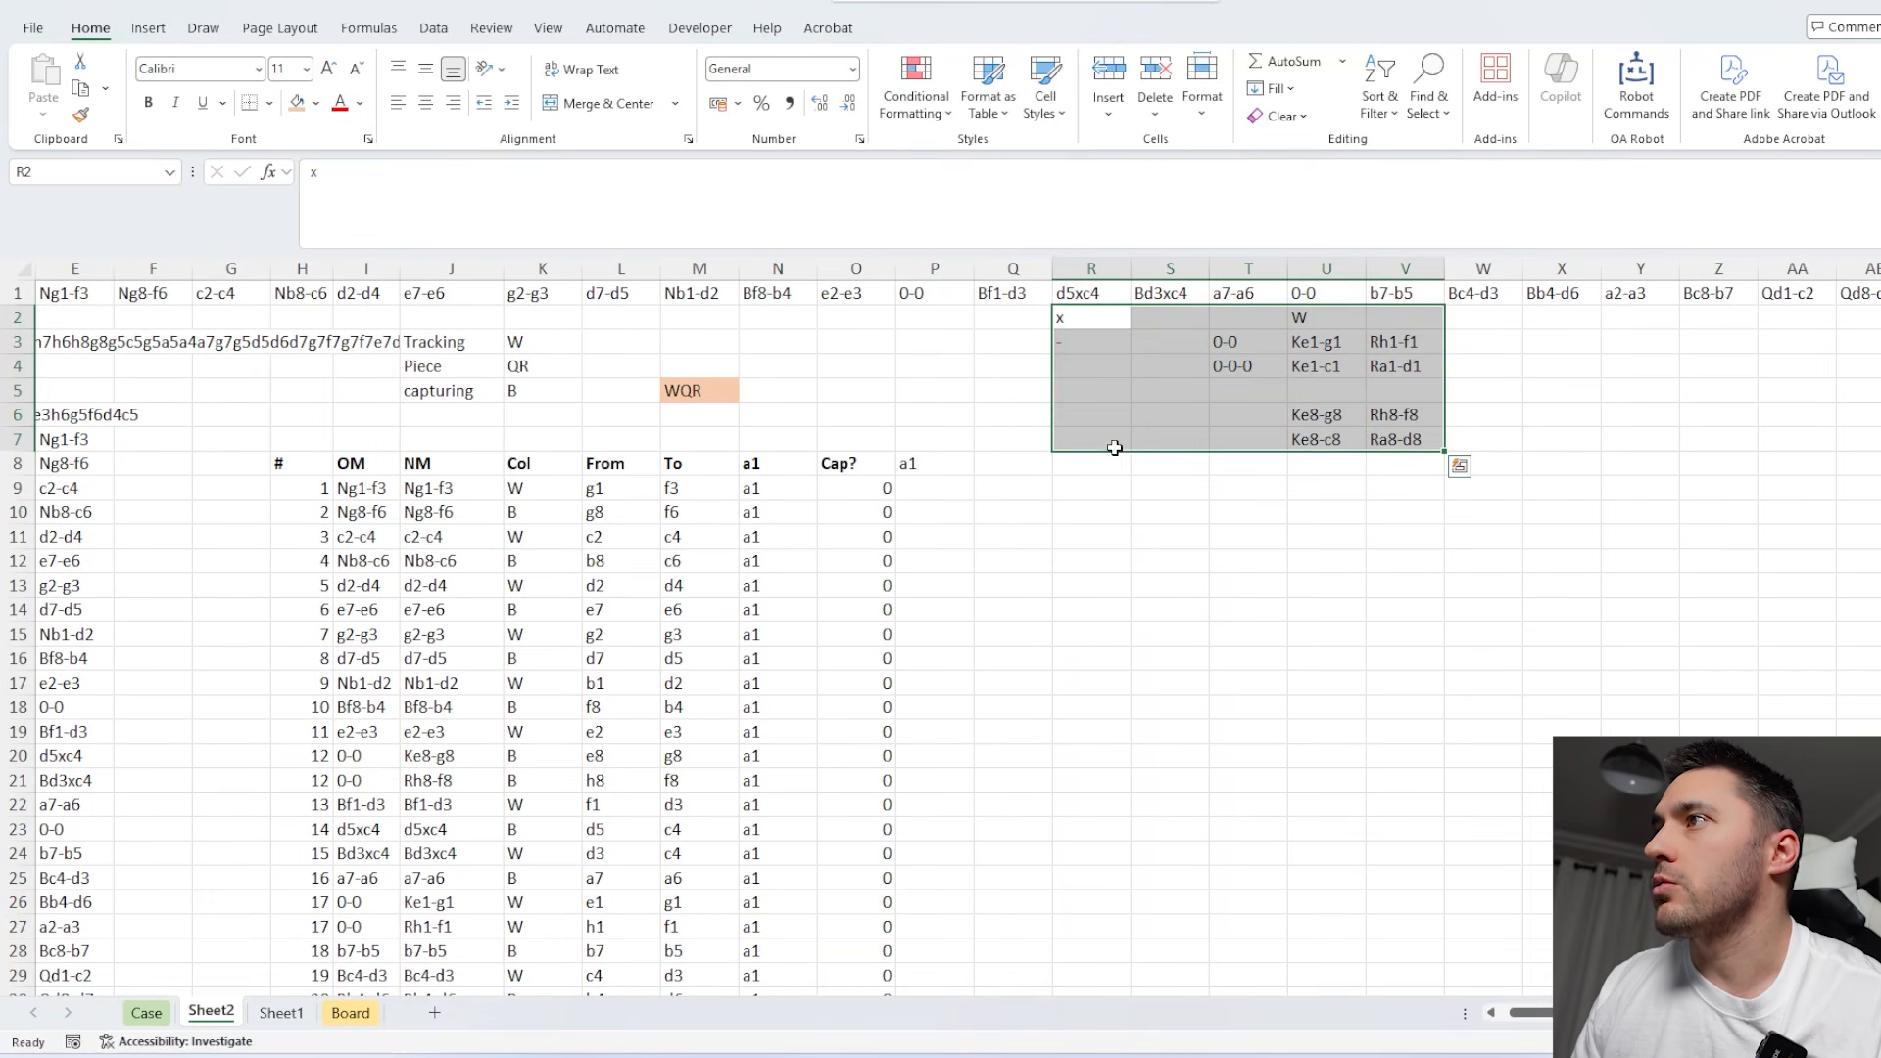
Move the whole move-tracking table starting at H8 down so its header row sits in row 13.
drag(315, 464, 934, 534)
key(ctrl+shift+Down)
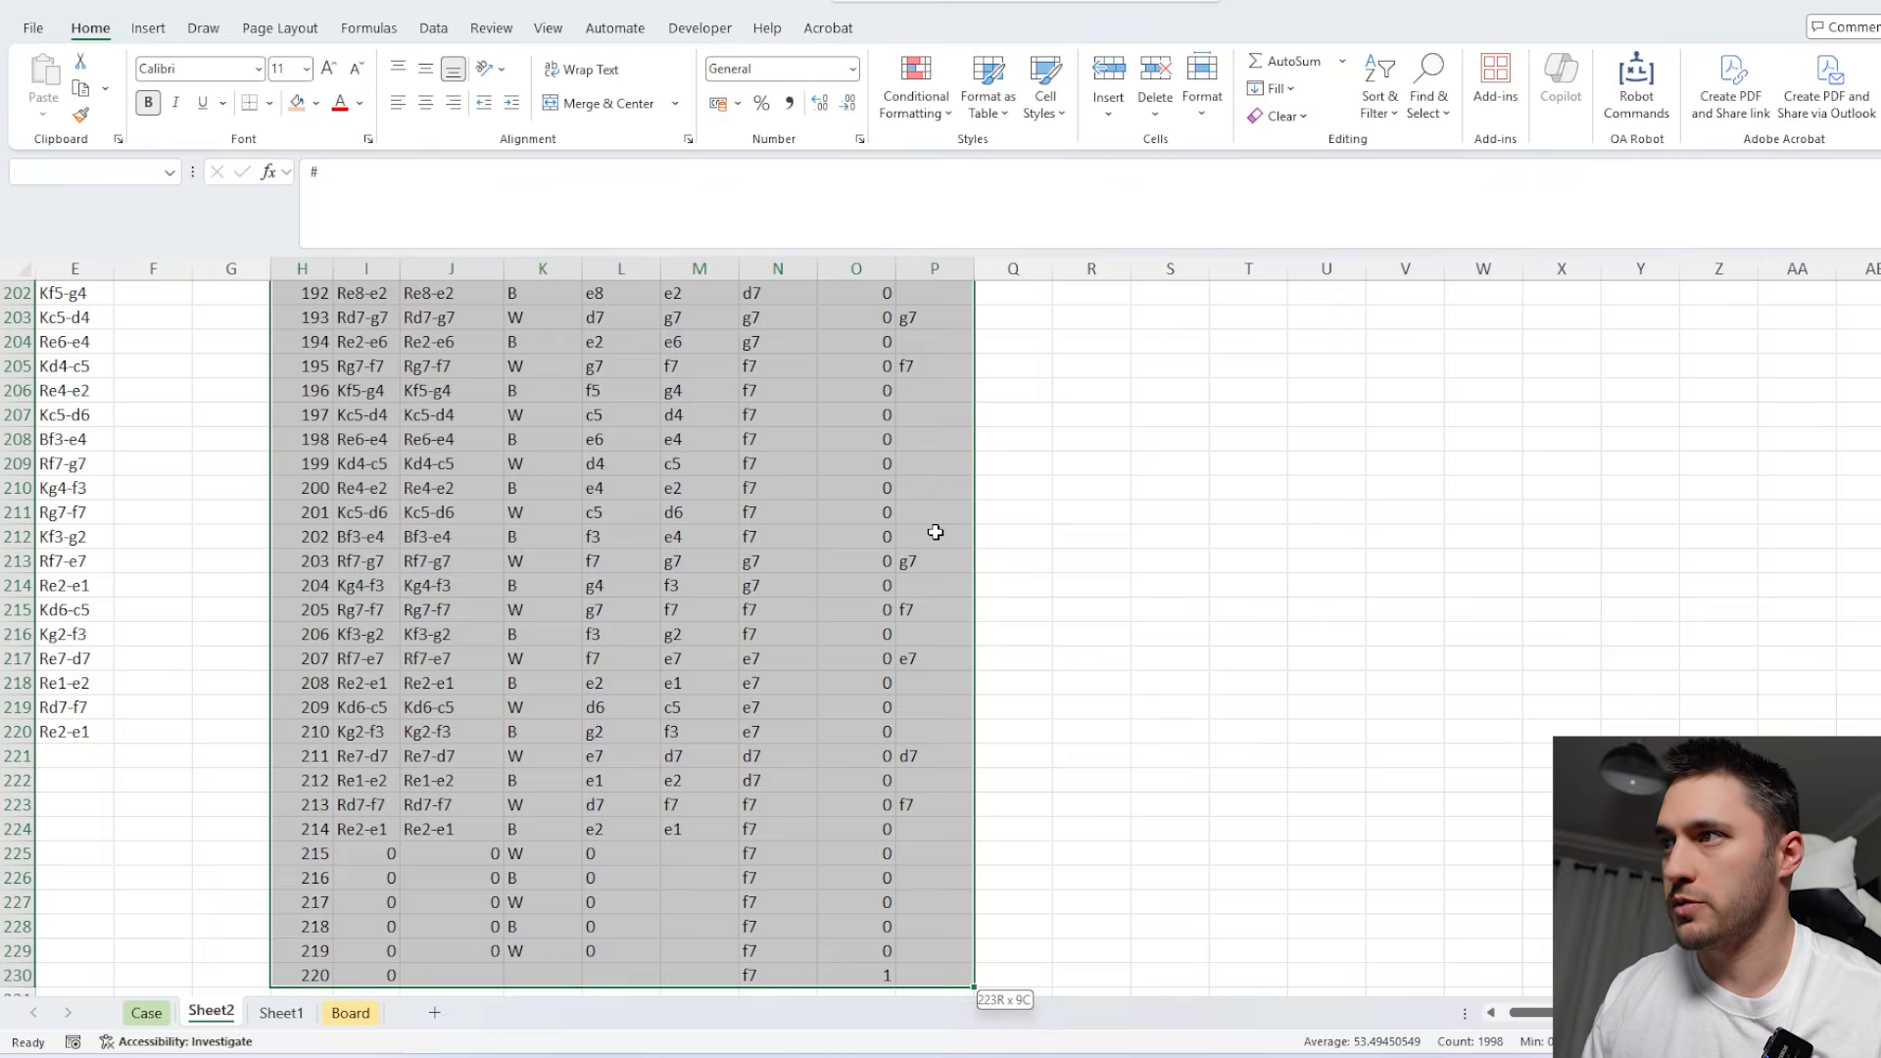
scroll(934, 535, down, 2)
scroll(957, 546, up, 20)
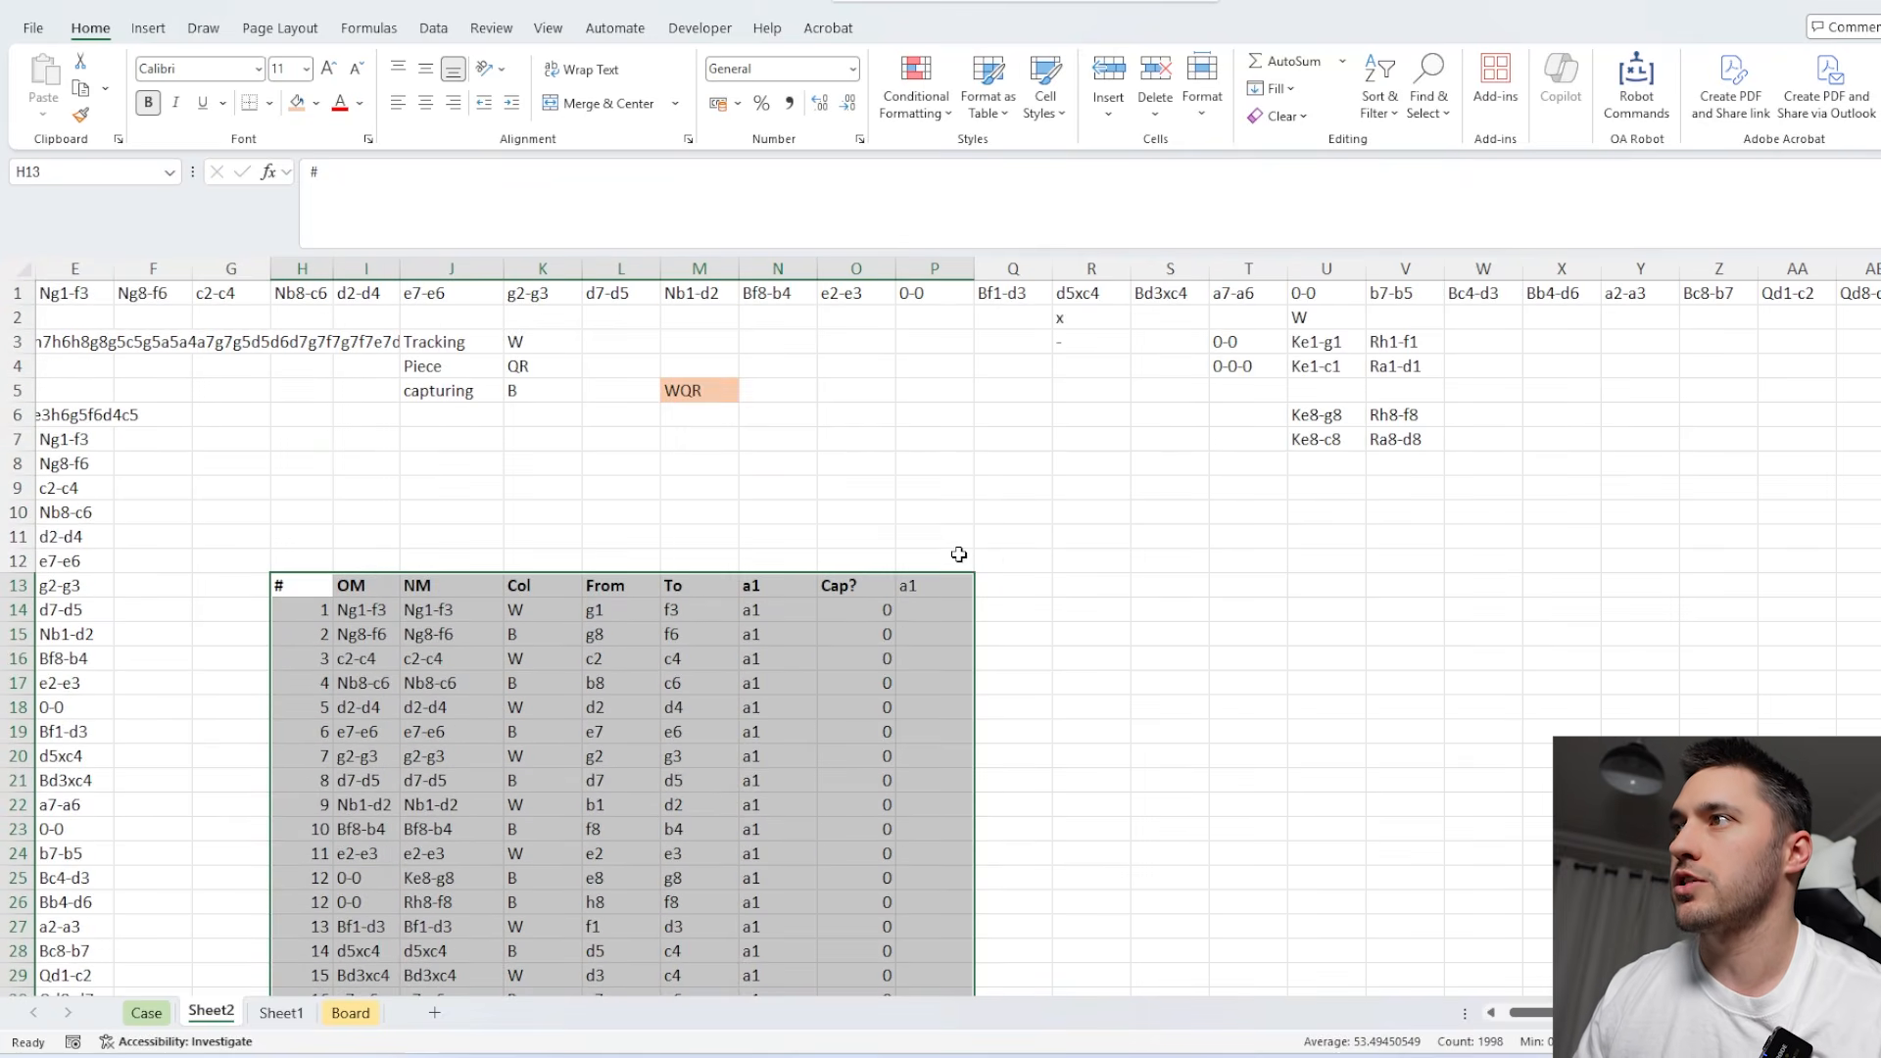
Lay out the board squares and pieces horizontally from Sheet2's Q12 with =TRANSPOSE(Board!V18:W81).
click(1070, 566)
drag(1070, 566, 1714, 556)
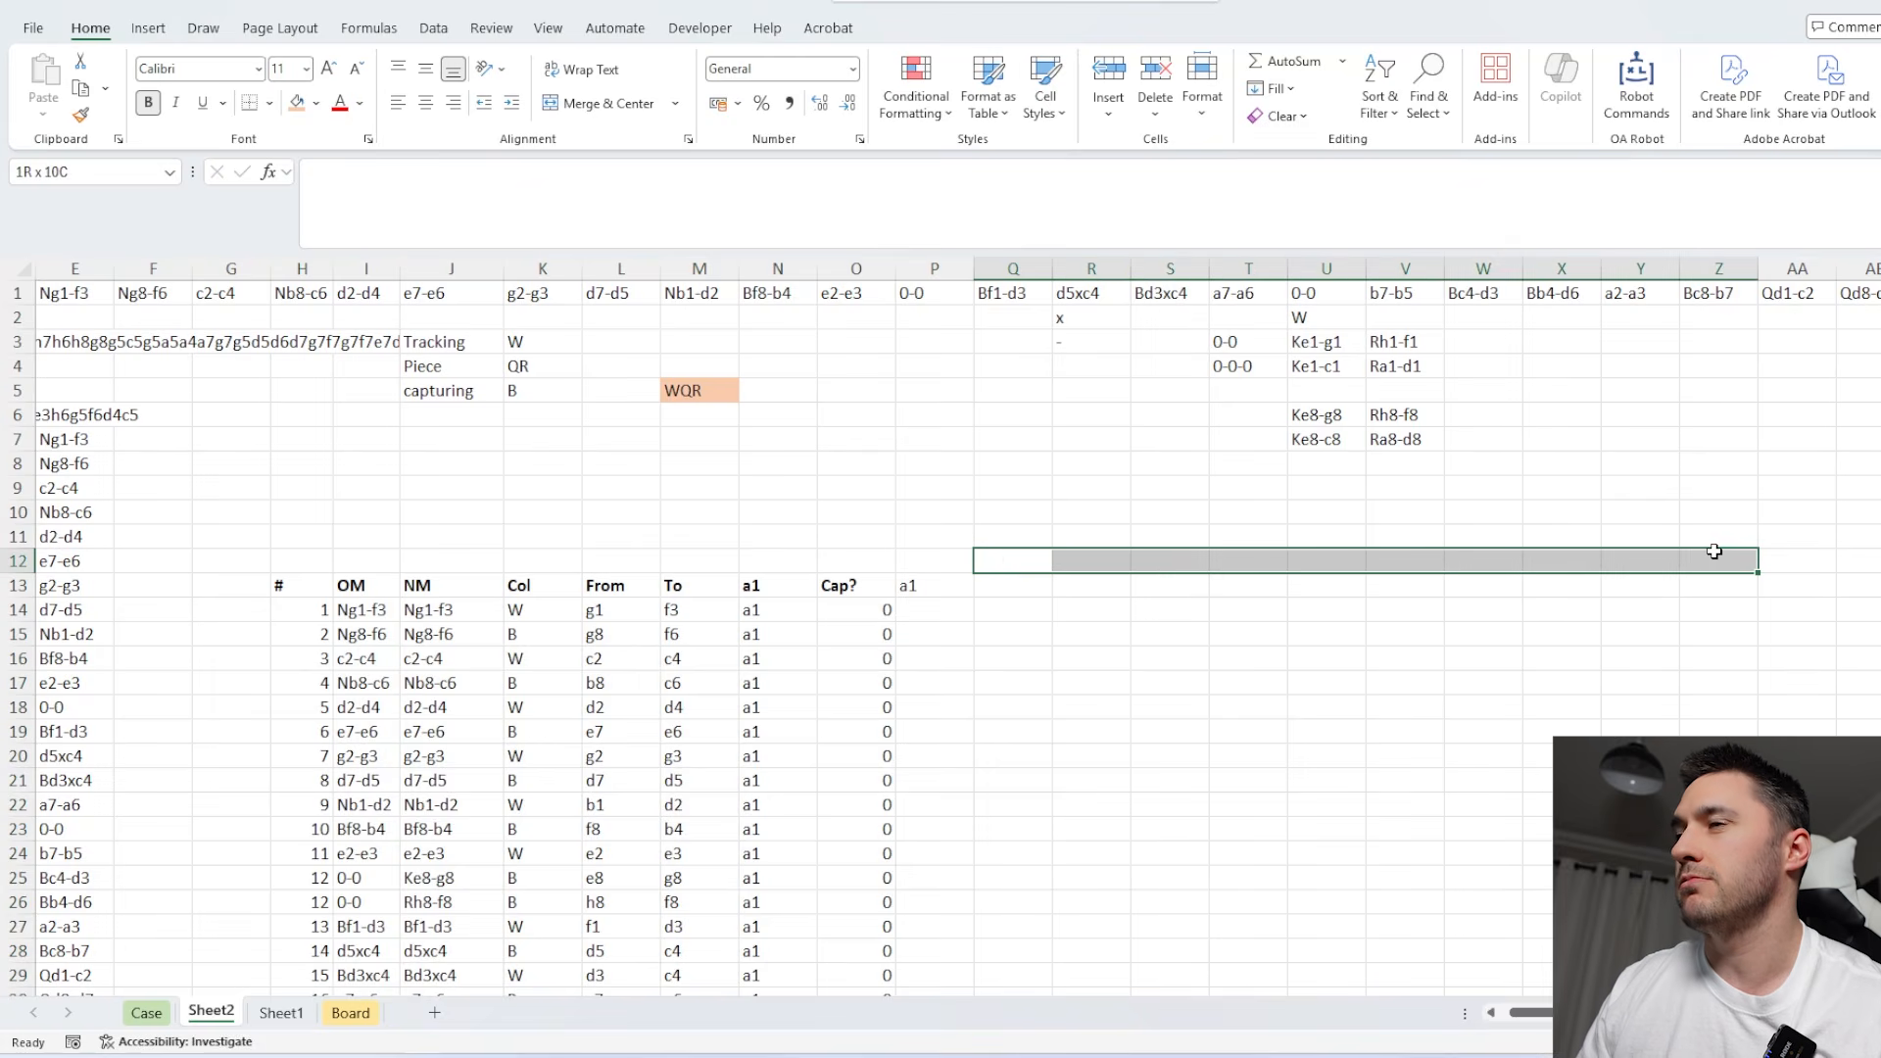
click(350, 1012)
scroll(823, 841, up, 6)
scroll(1077, 691, down, 3)
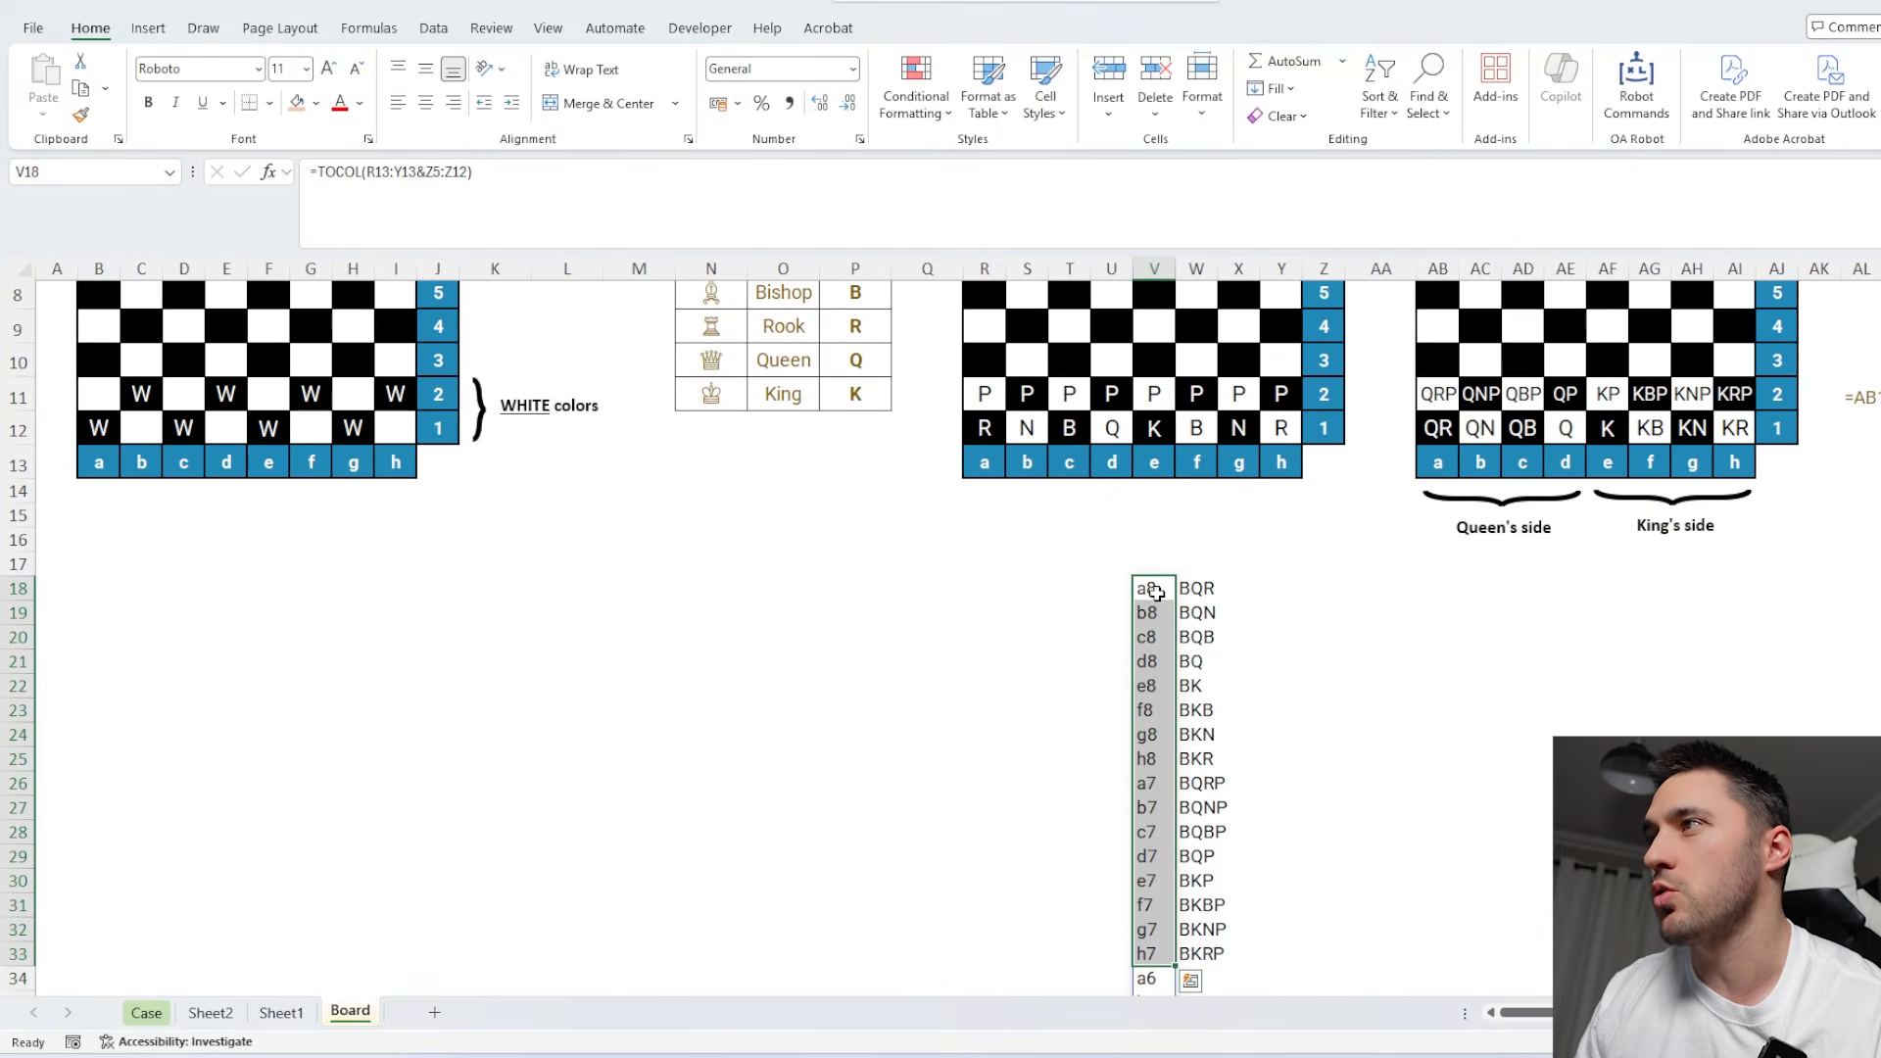
drag(1157, 593, 1197, 613)
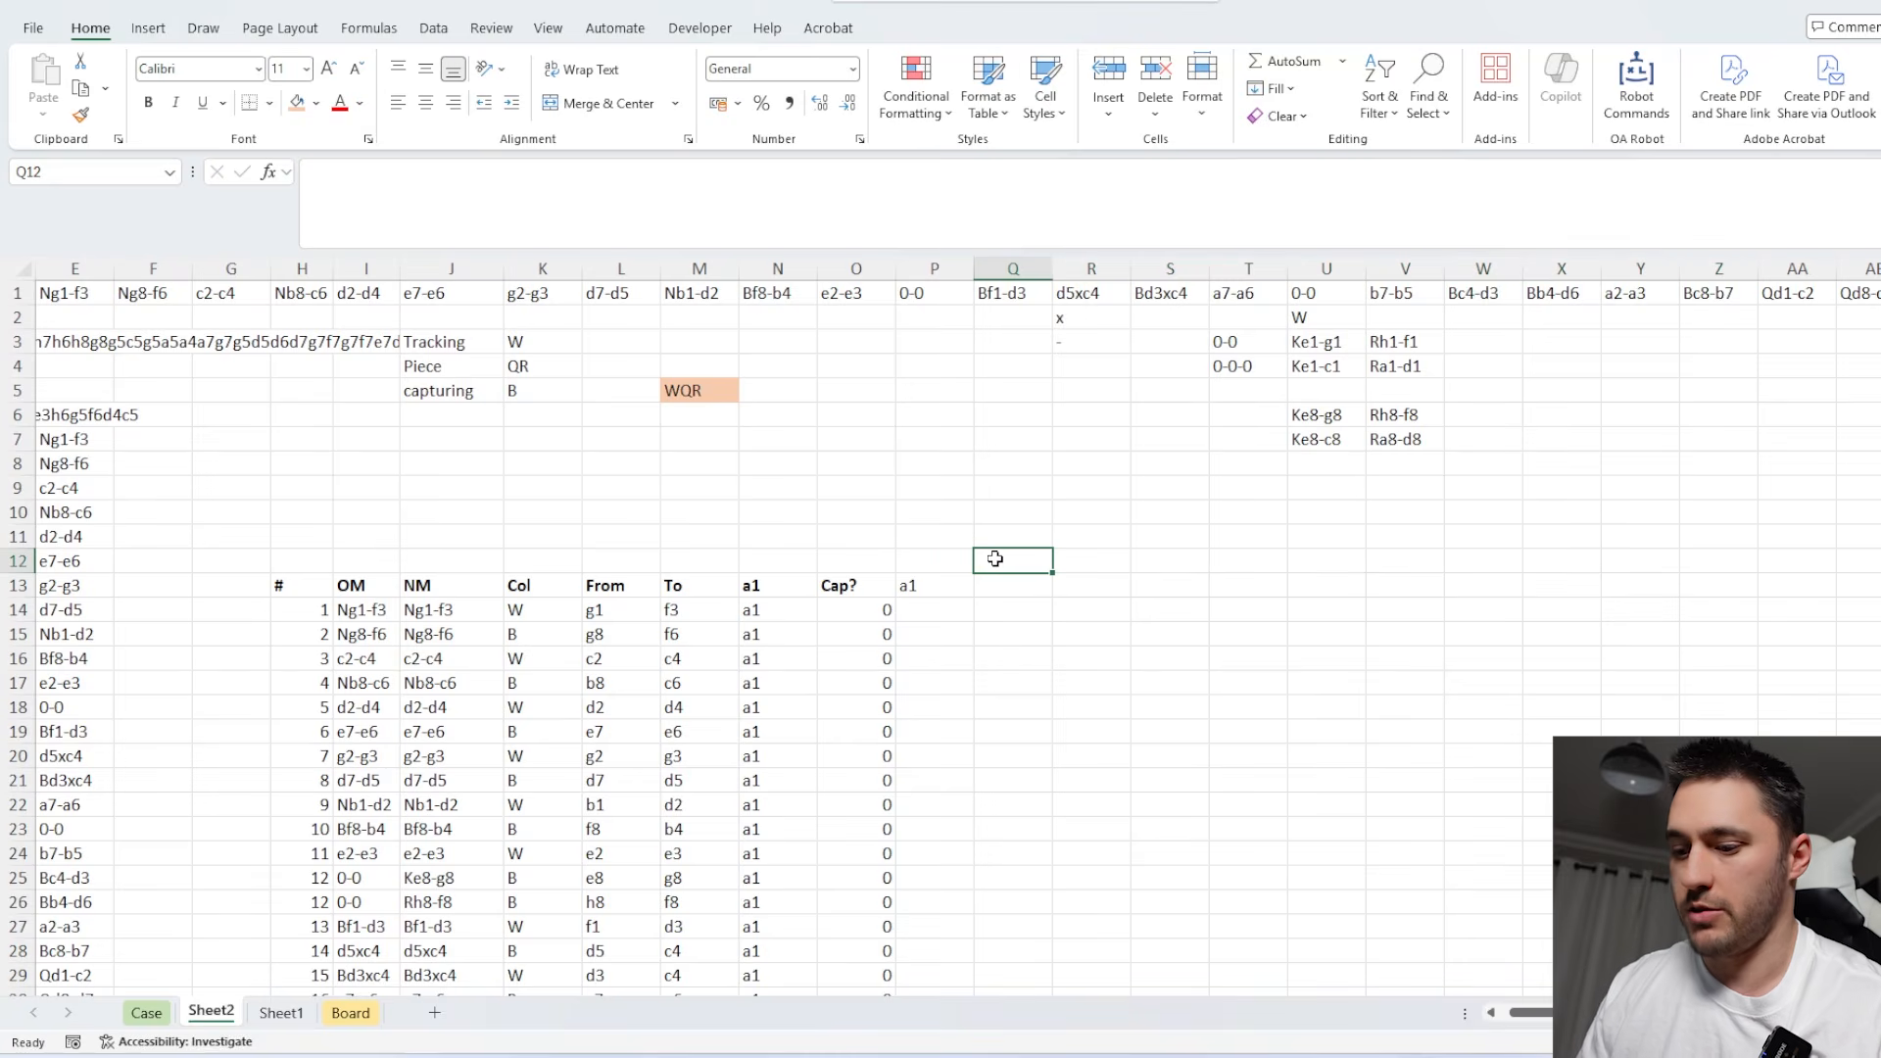
text(=)
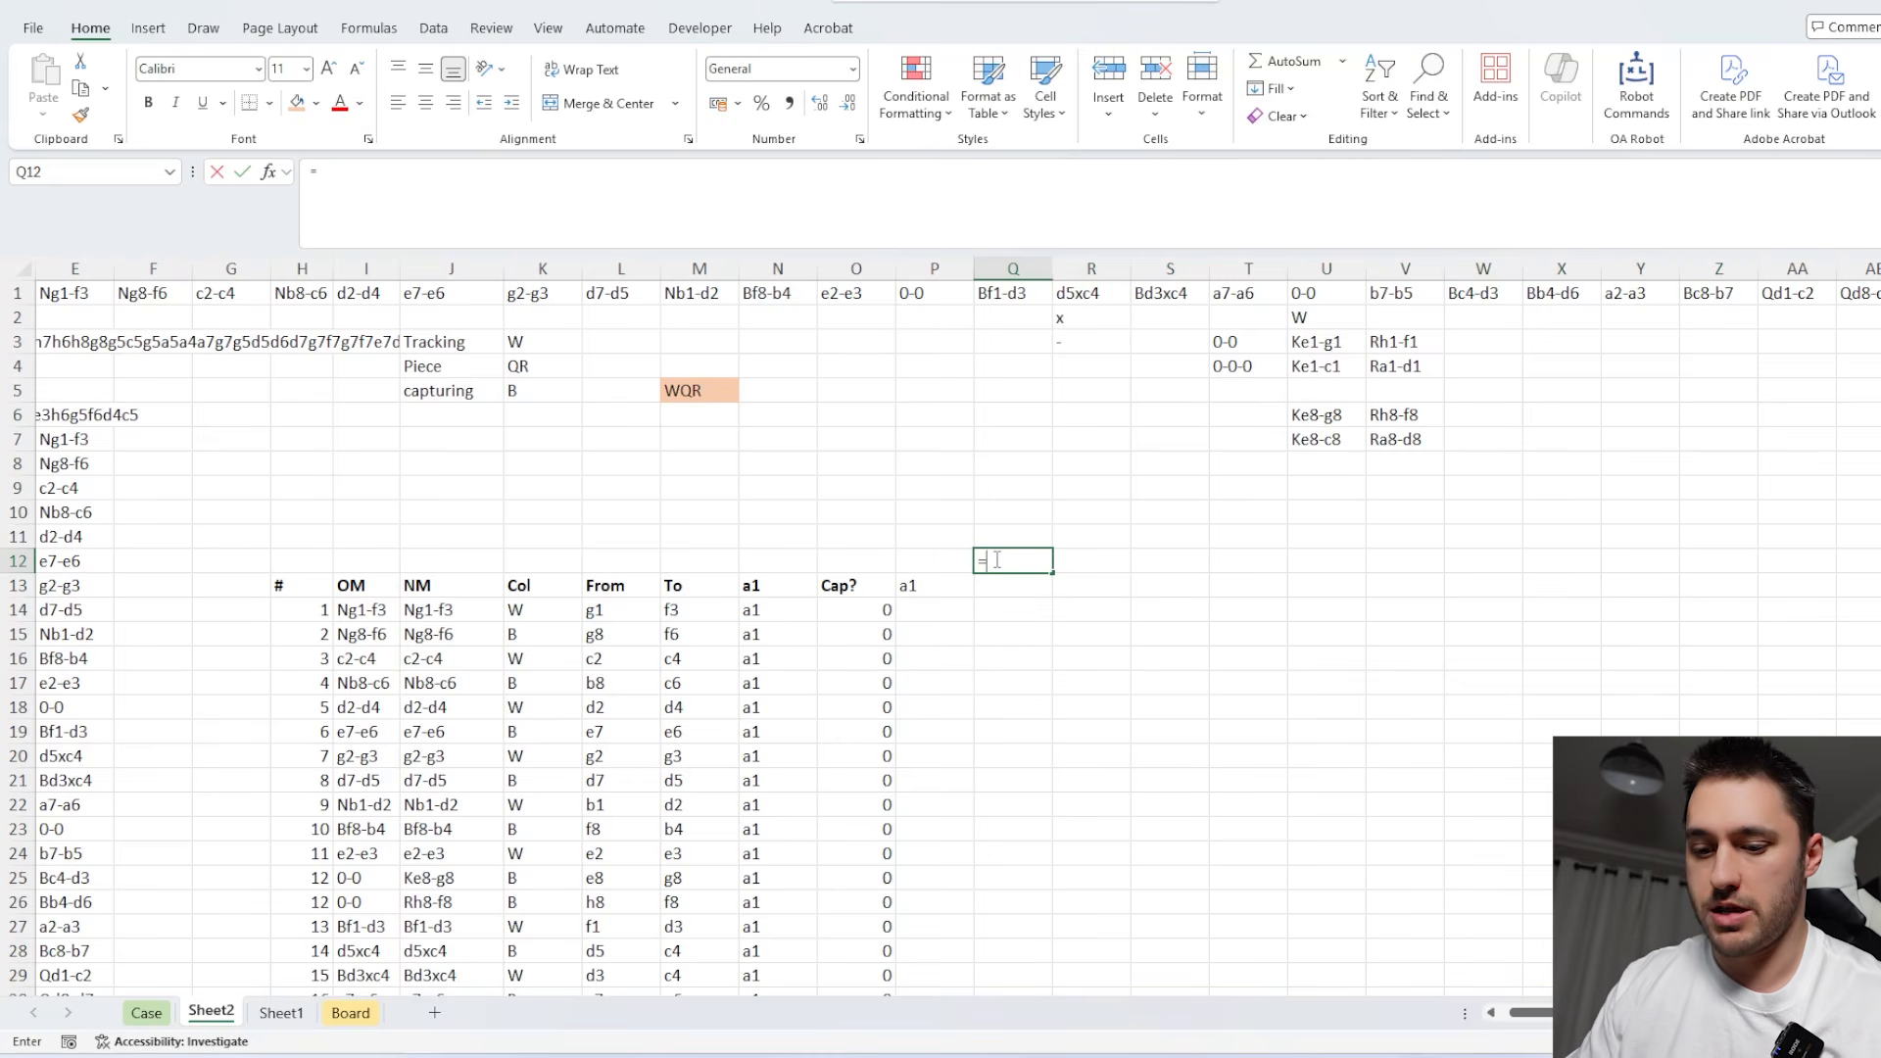
text(tran)
key(Tab)
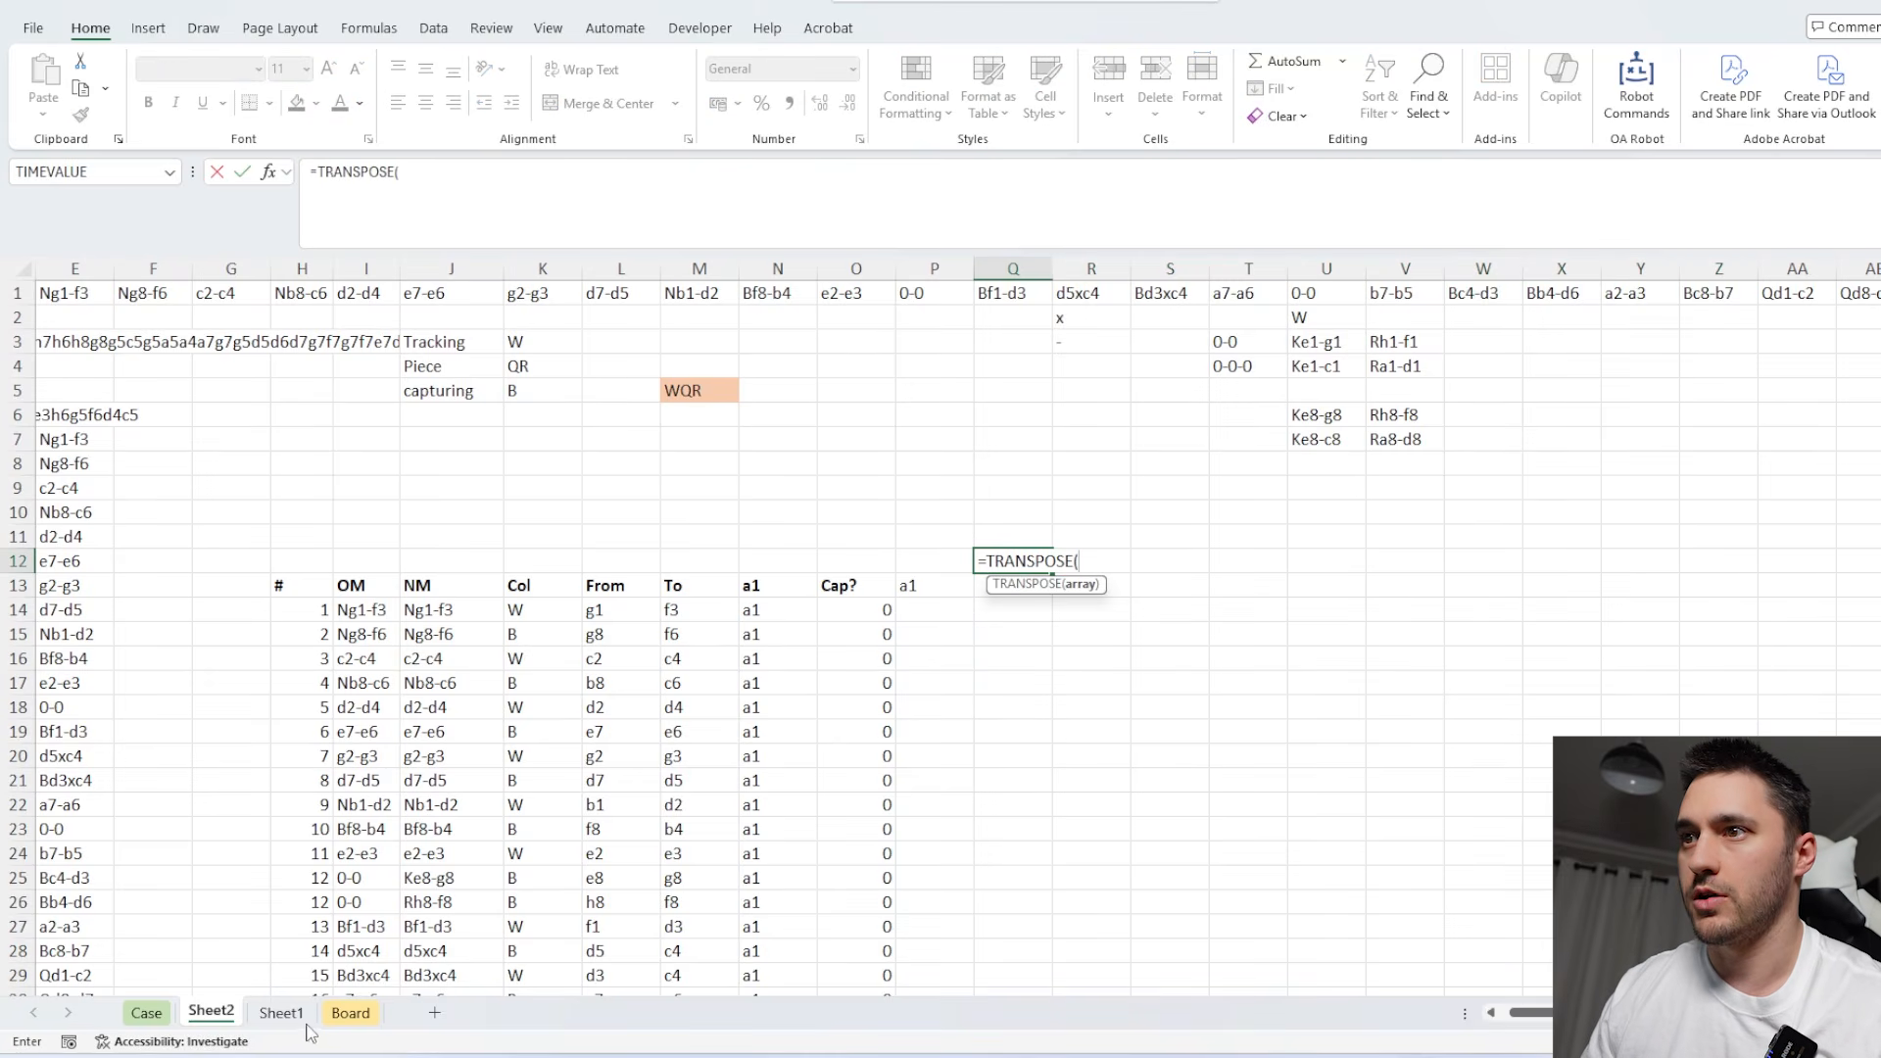
click(350, 1012)
drag(1143, 461, 1198, 970)
key(Return)
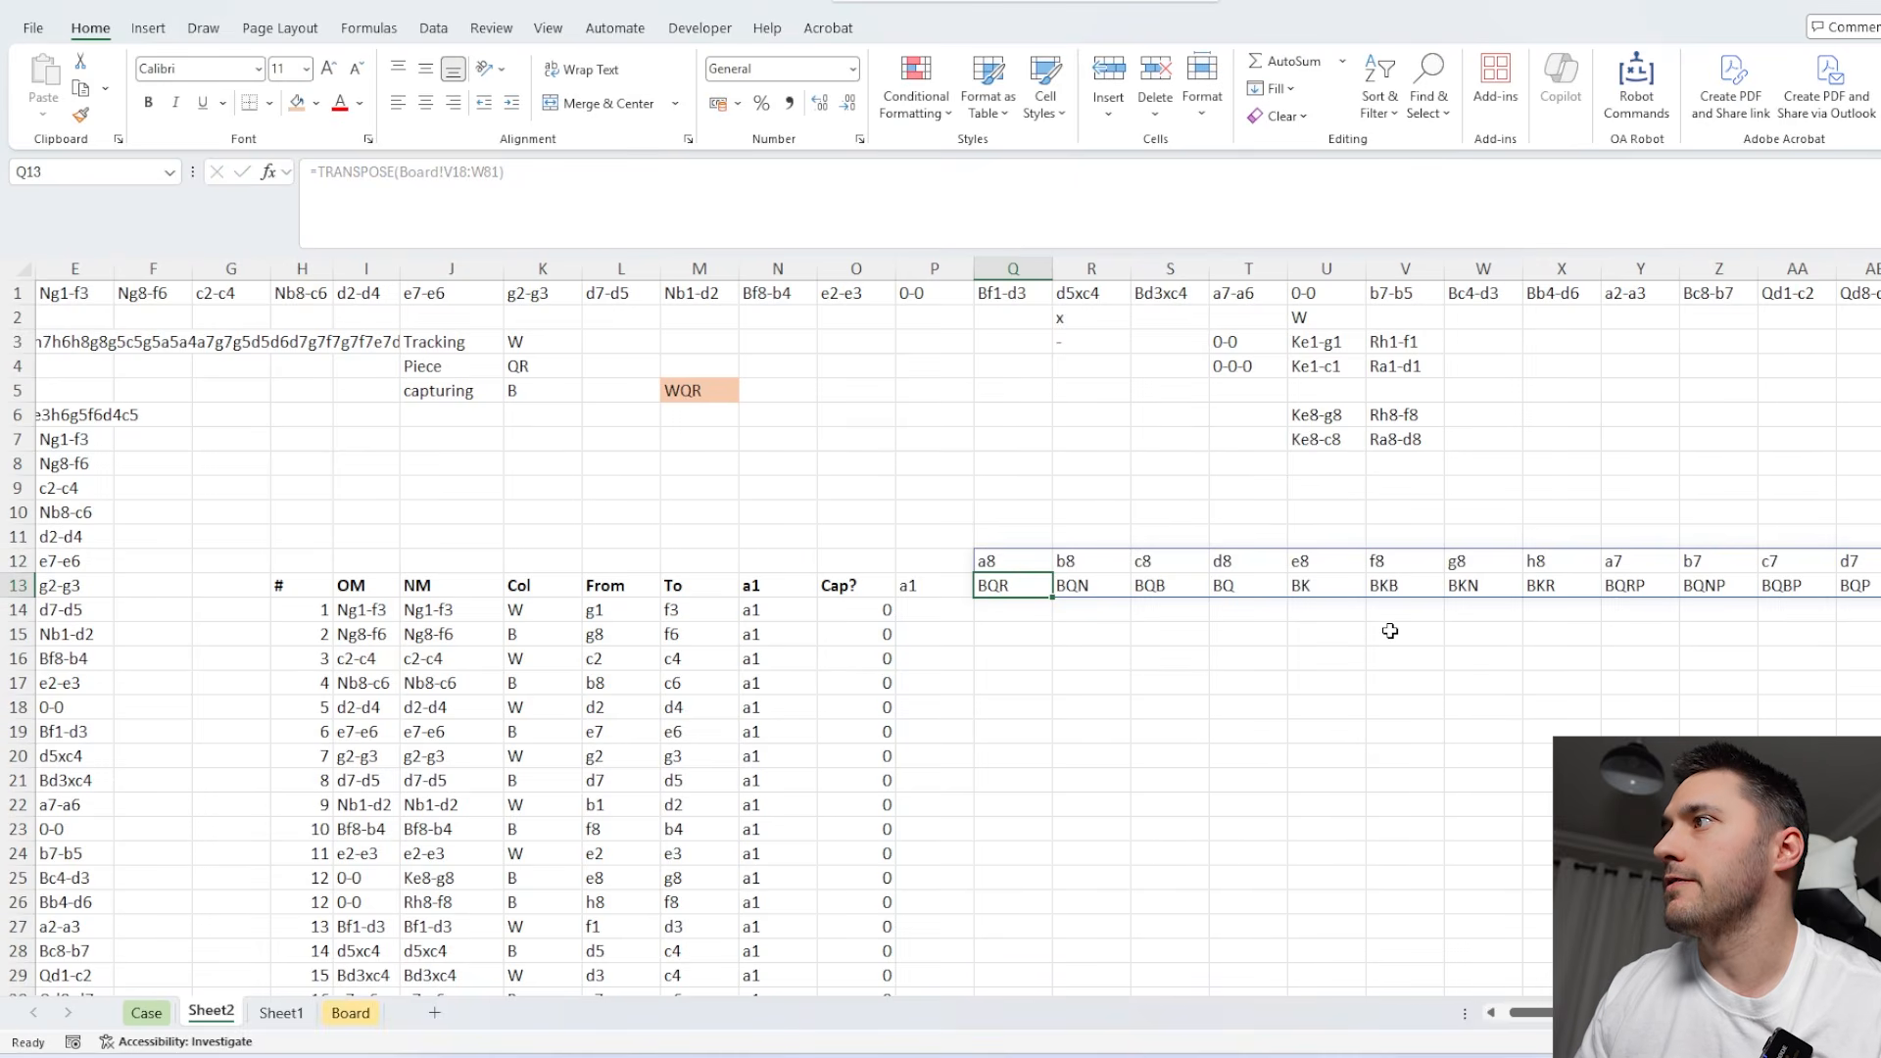
Fill row 14 with 1 beneath every black piece's starting square, from Q14 to AF14.
scroll(1391, 631, right, 5)
drag(1313, 605, 167, 620)
text(1)
key(ctrl+Return)
Fill row 14 with 0 beneath the empty starting squares a6 to h3, from AG14 to BL14.
scroll(974, 672, right, 3)
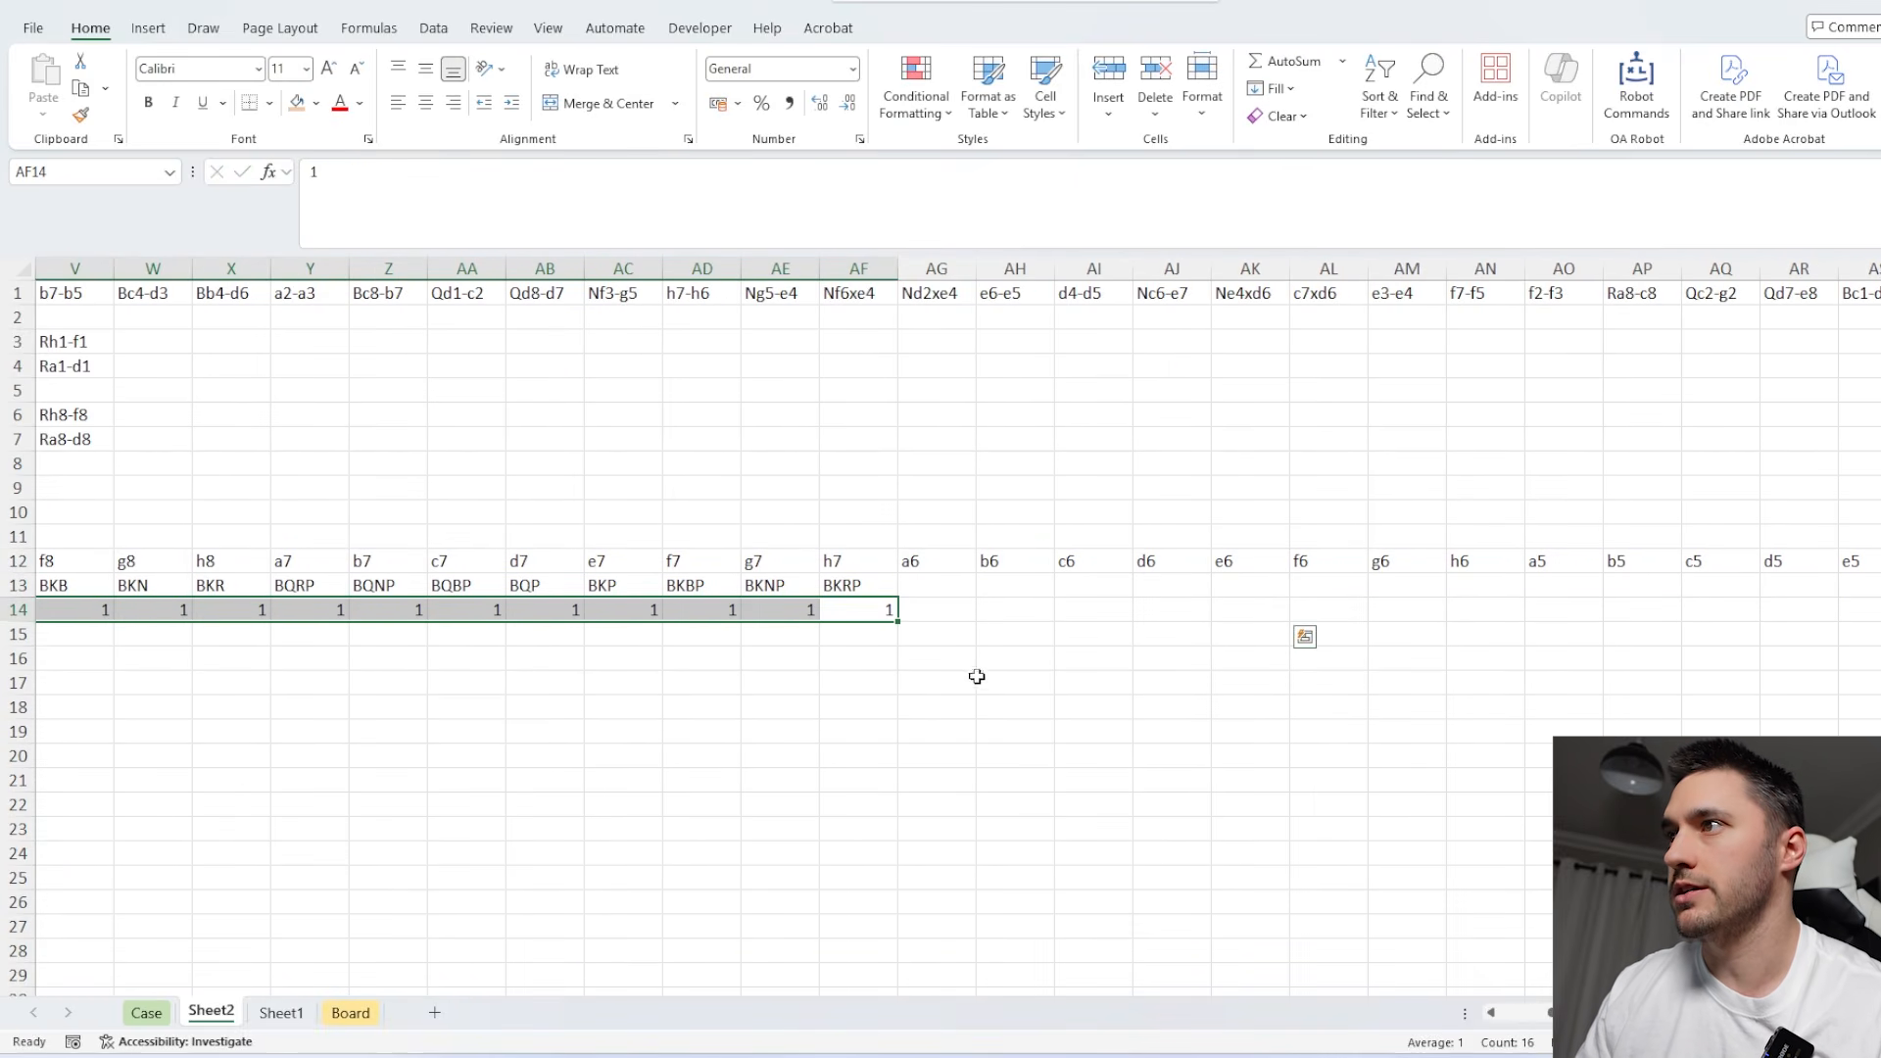
drag(915, 603, 1741, 618)
text(0)
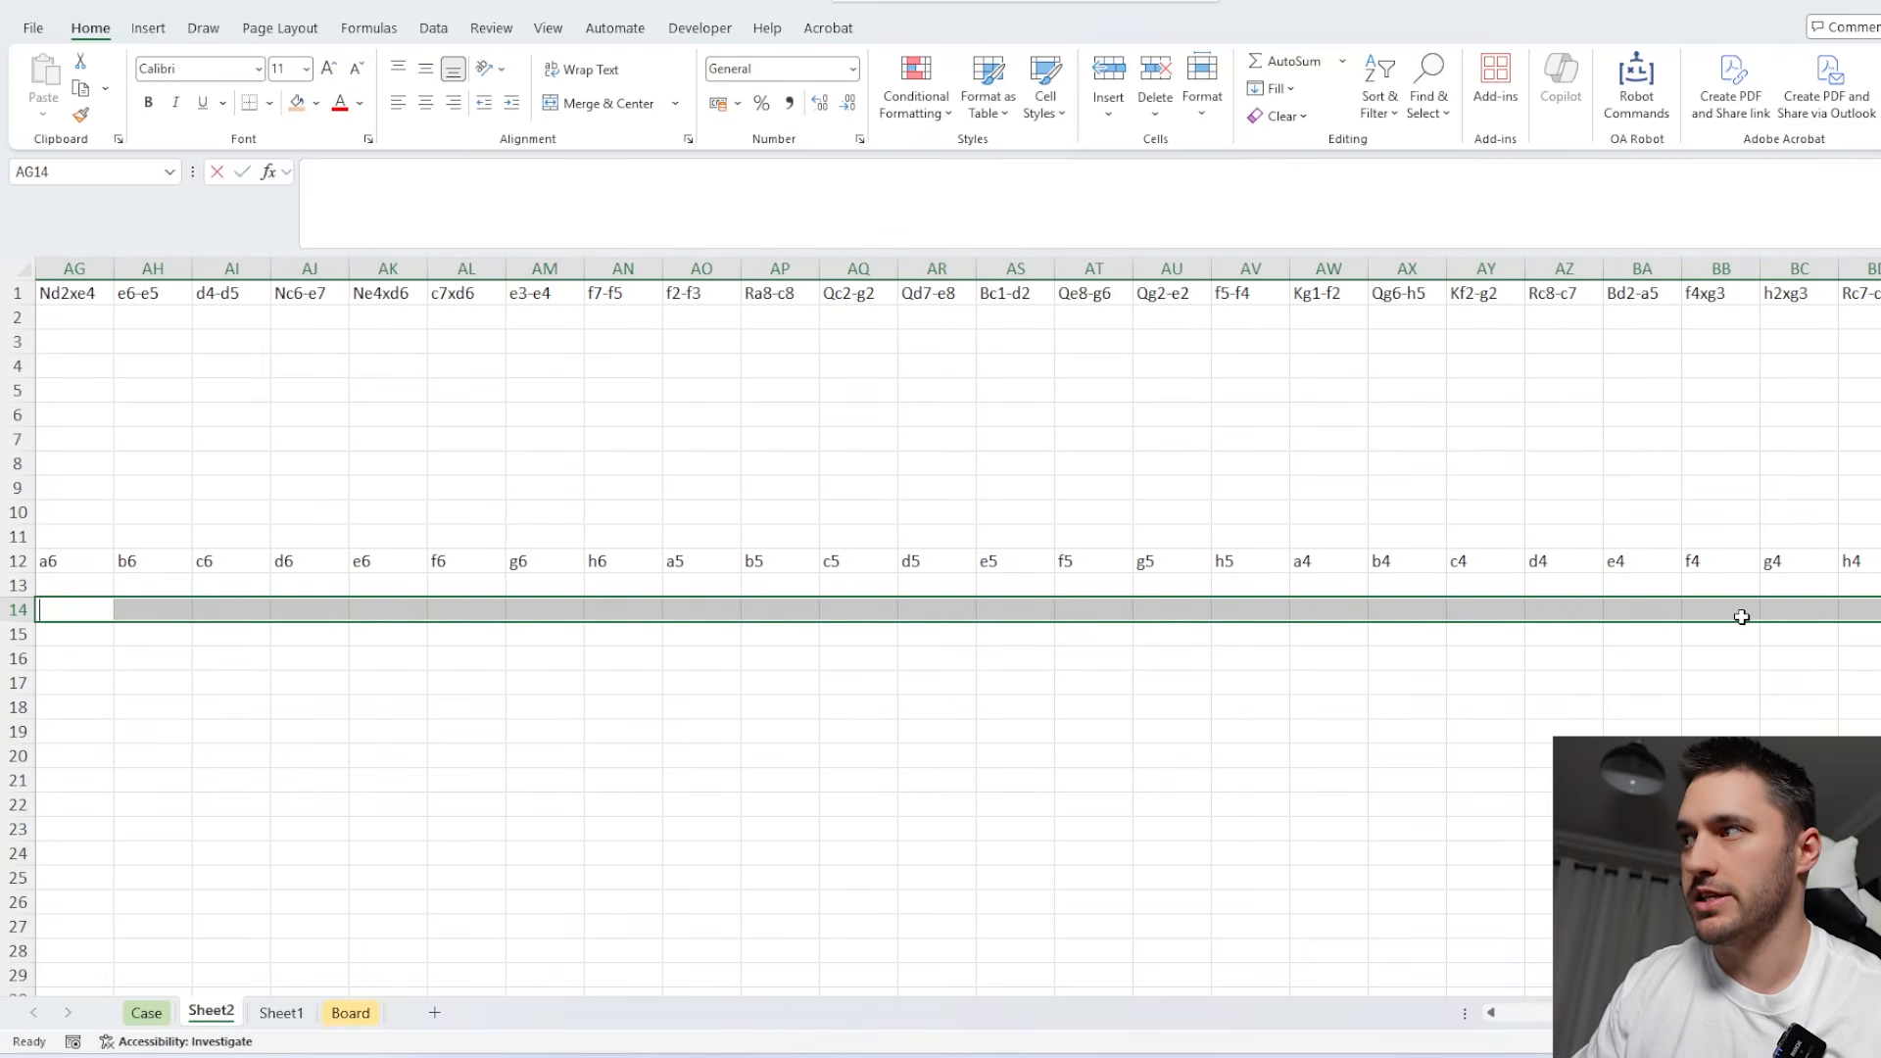
key(ctrl+Return)
Fill row 14 with 1 beneath every white piece's starting square, from BM14 to CB14.
scroll(1584, 671, right, 2)
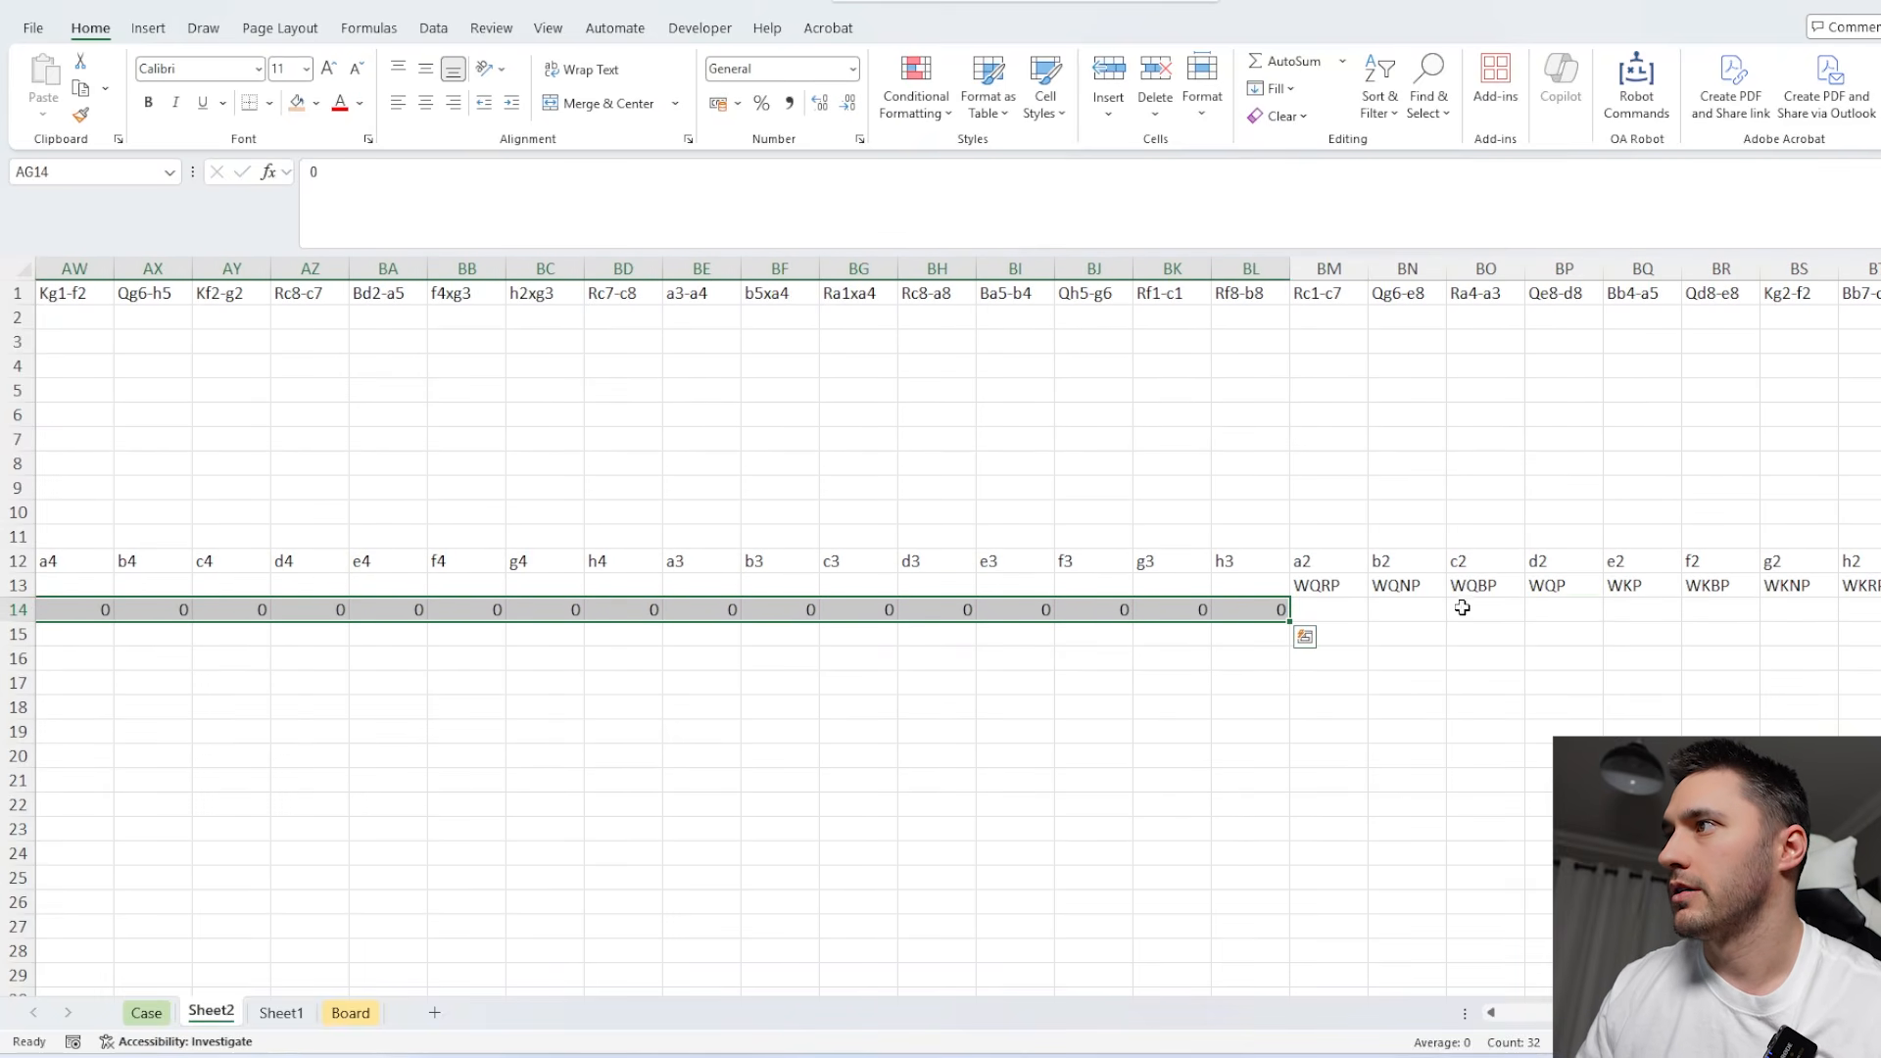
click(1336, 588)
key(ctrl+Right)
key(Down)
key(ctrl+shift+Left)
key(shift+Right)
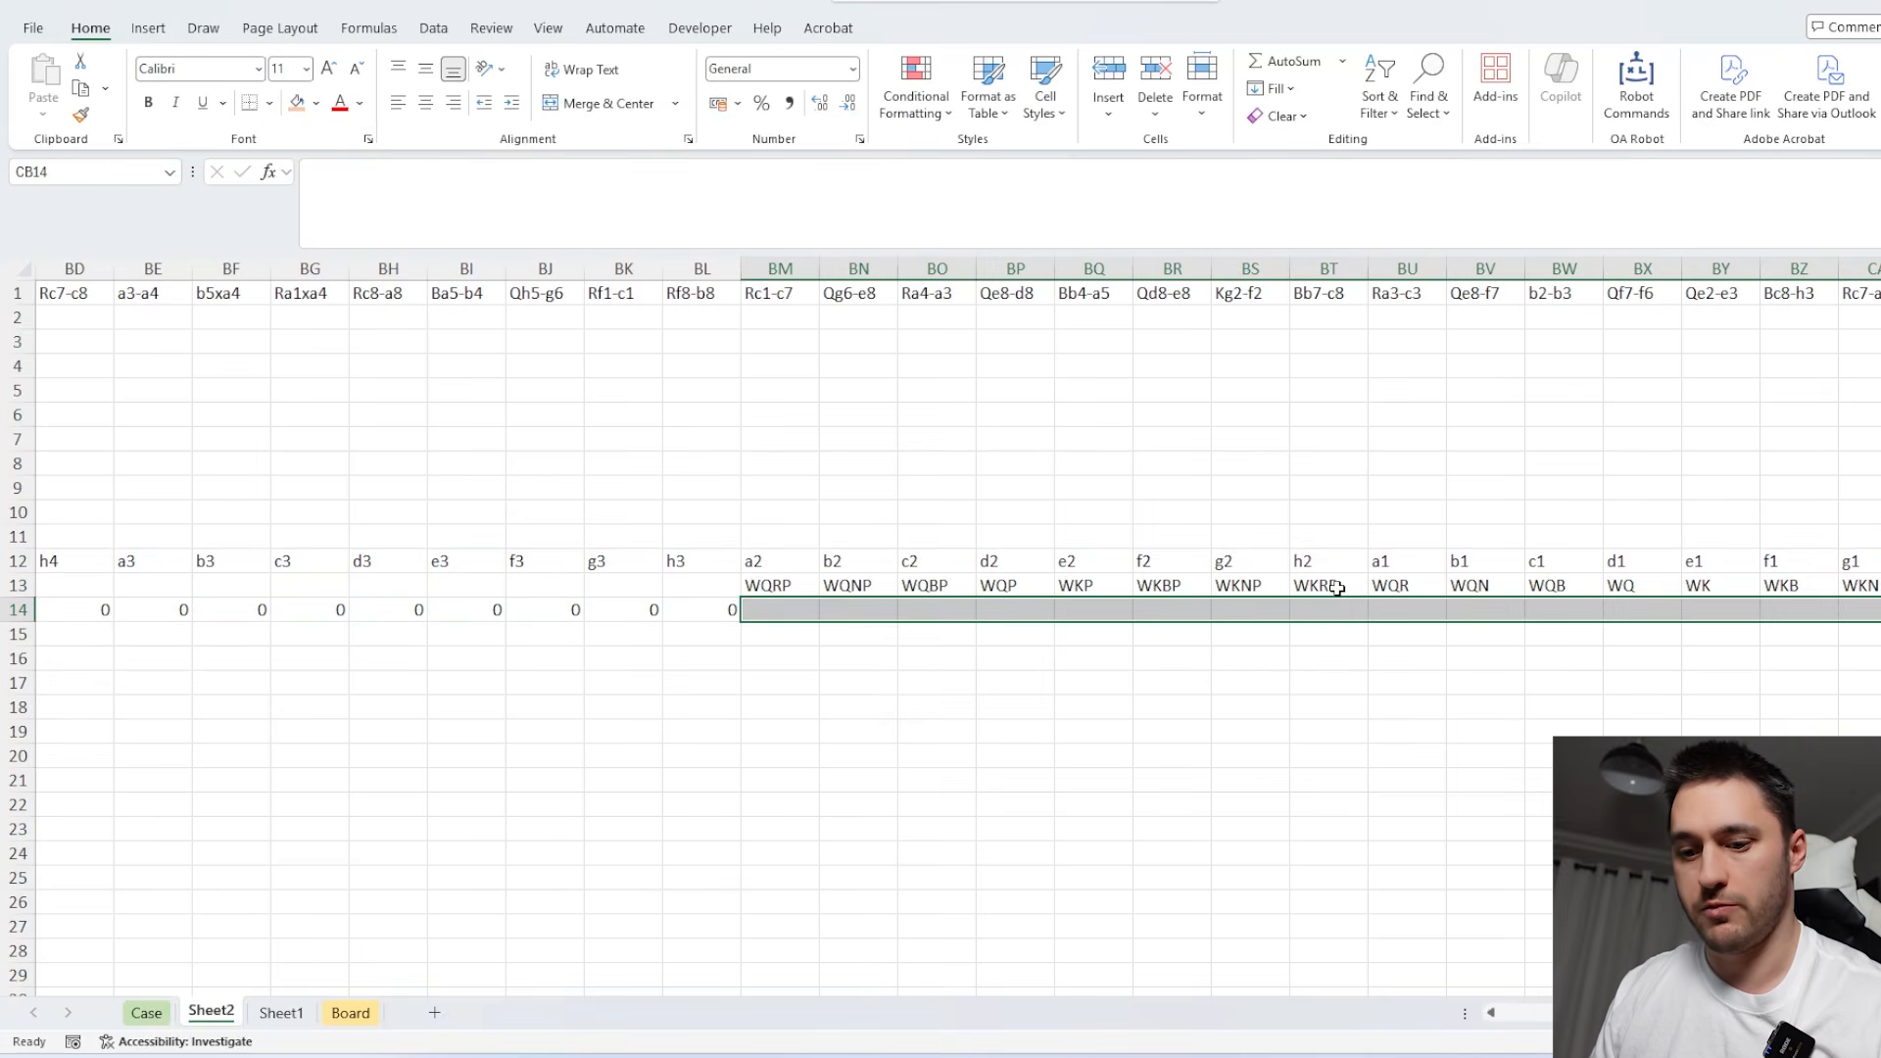
text(1)
key(ctrl+Return)
Move the three-row block of squares, pieces and starting occupancy up one row to begin in Q11.
key(ctrl+Left)
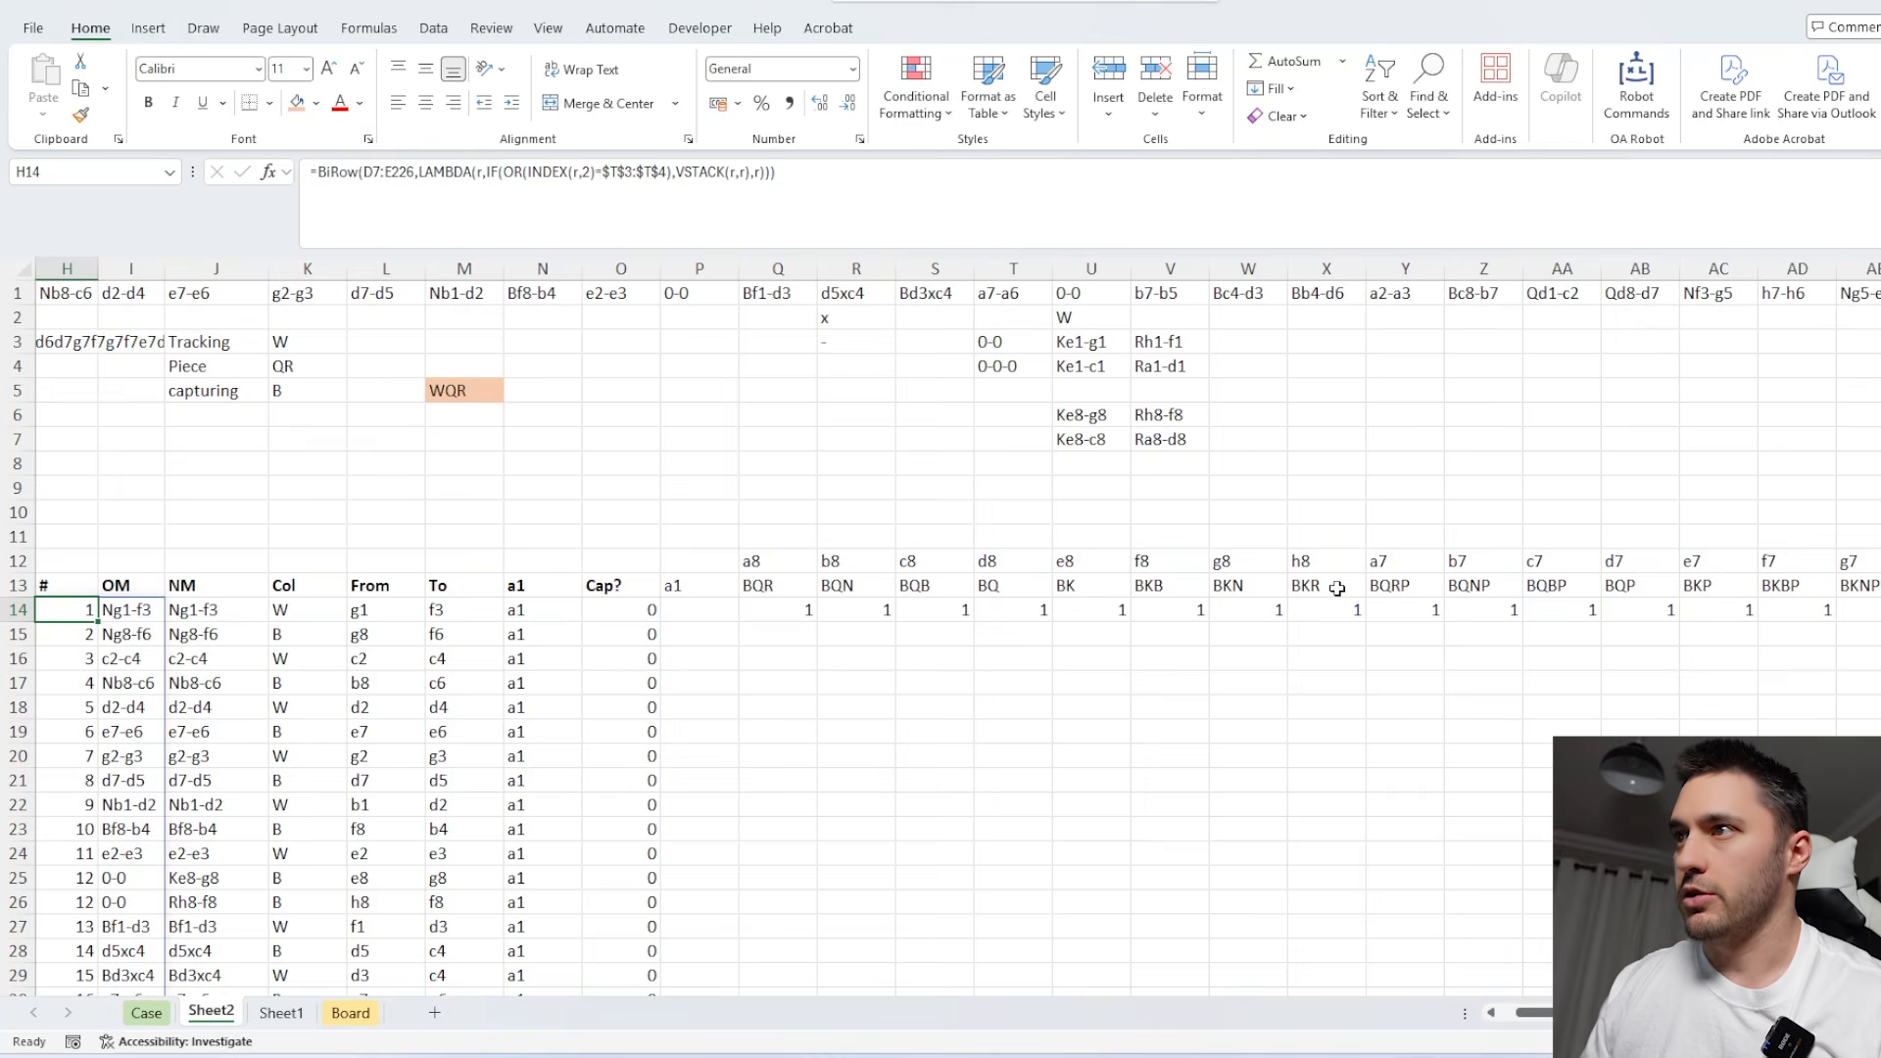
click(799, 567)
key(ctrl+shift+Right)
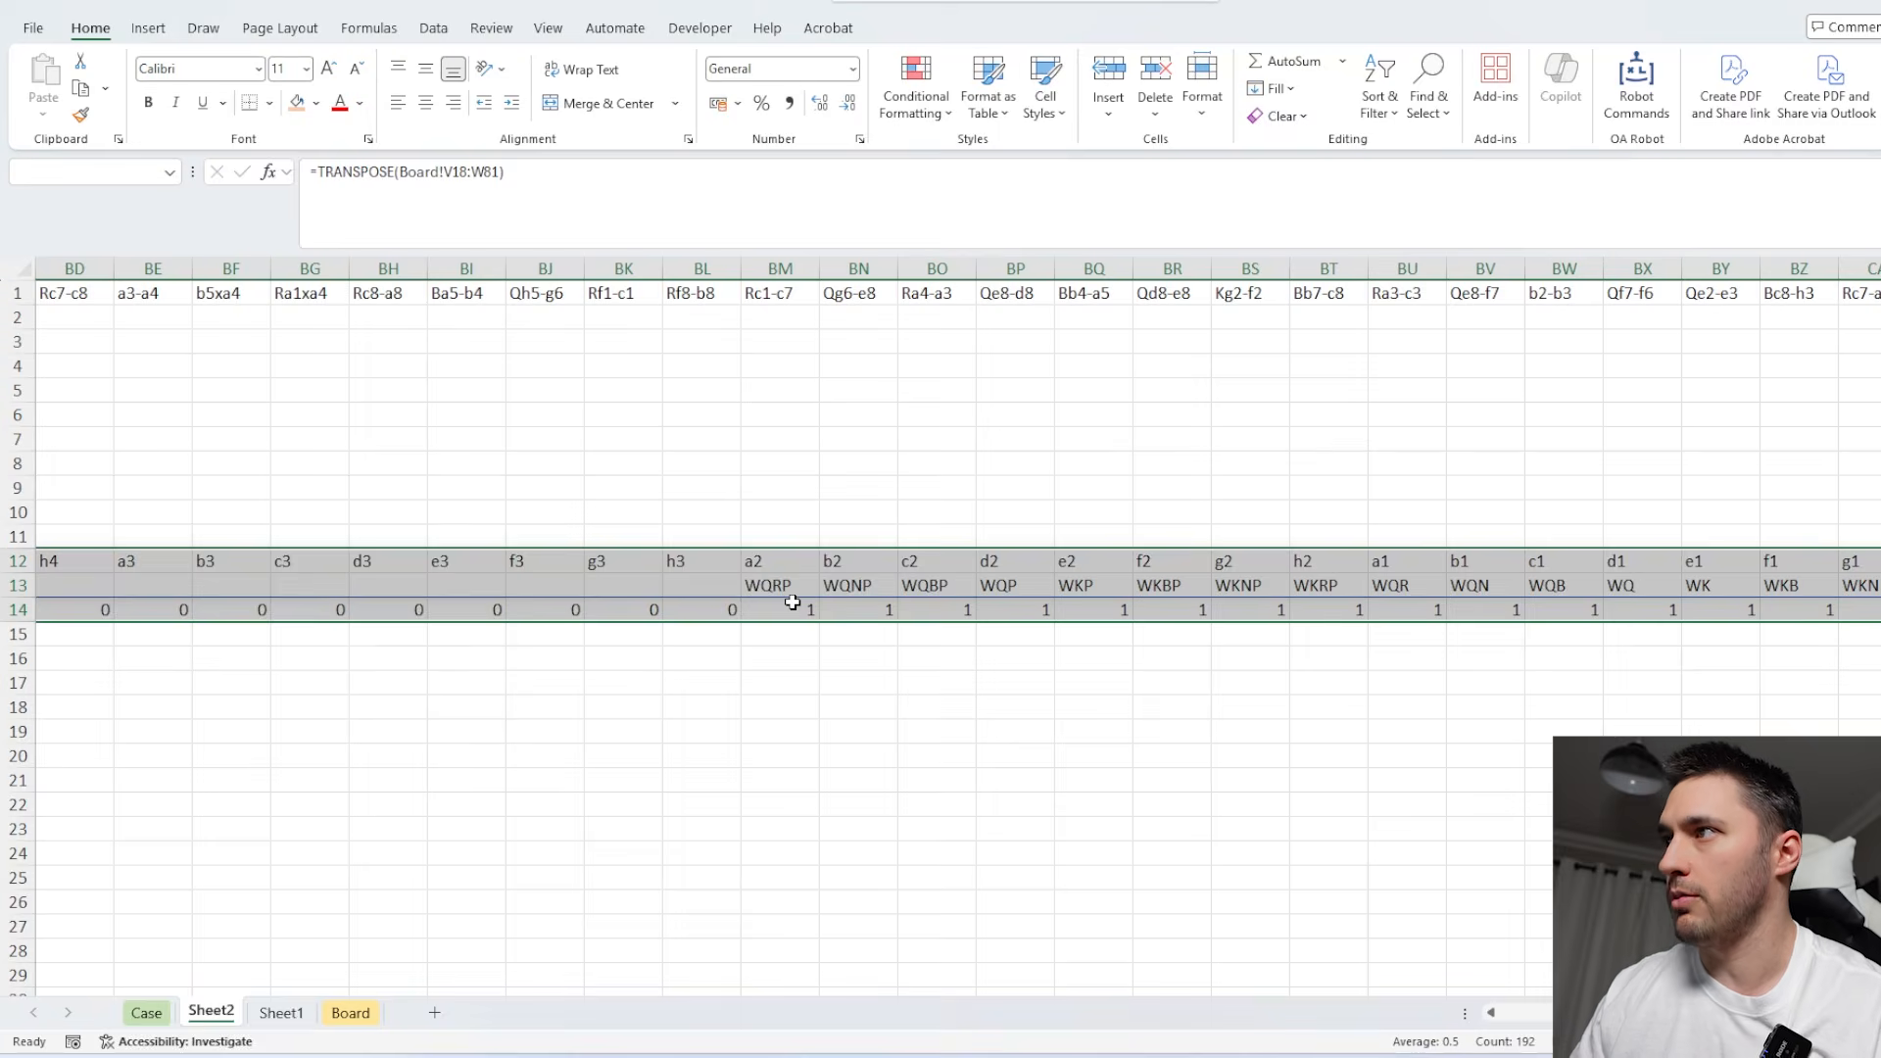
drag(1122, 550, 1122, 526)
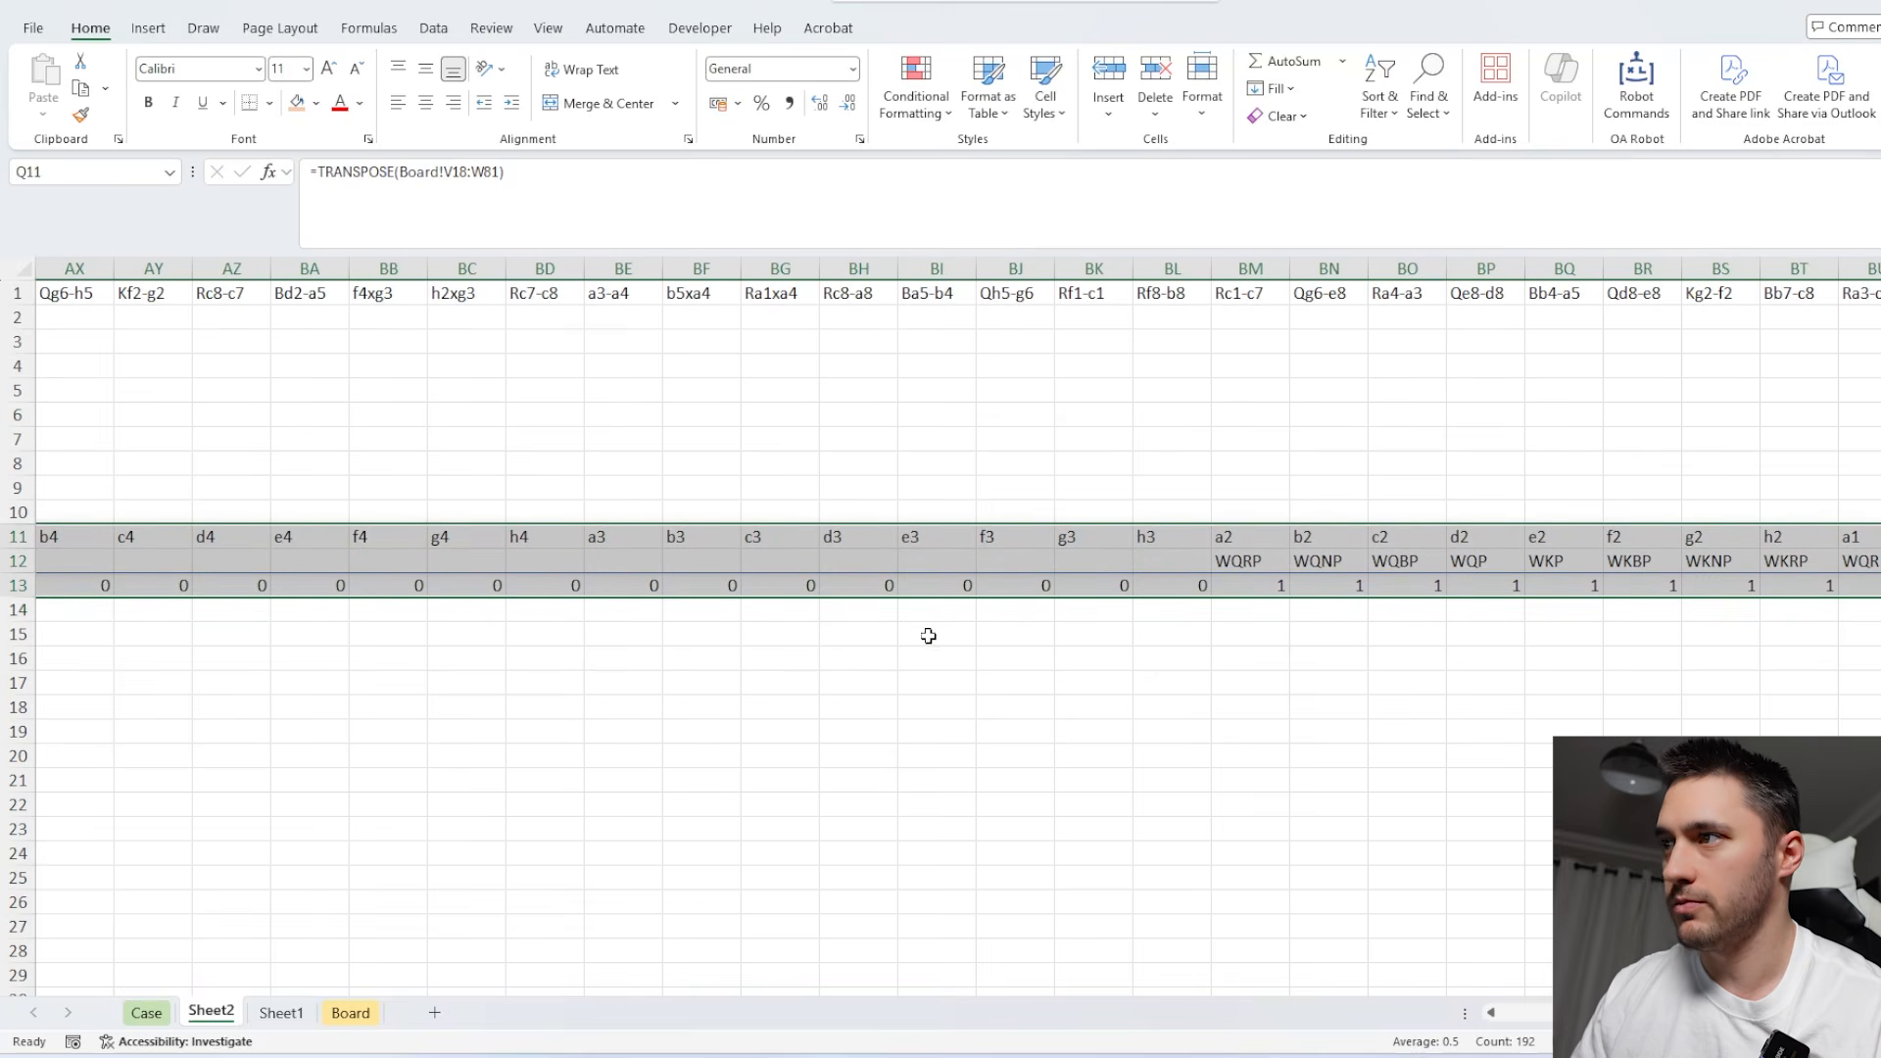
Start an IF formula in Q14 that returns 1 when the To square $M14 equals the board square Q$11.
key(Down)
key(Down)
key(Down)
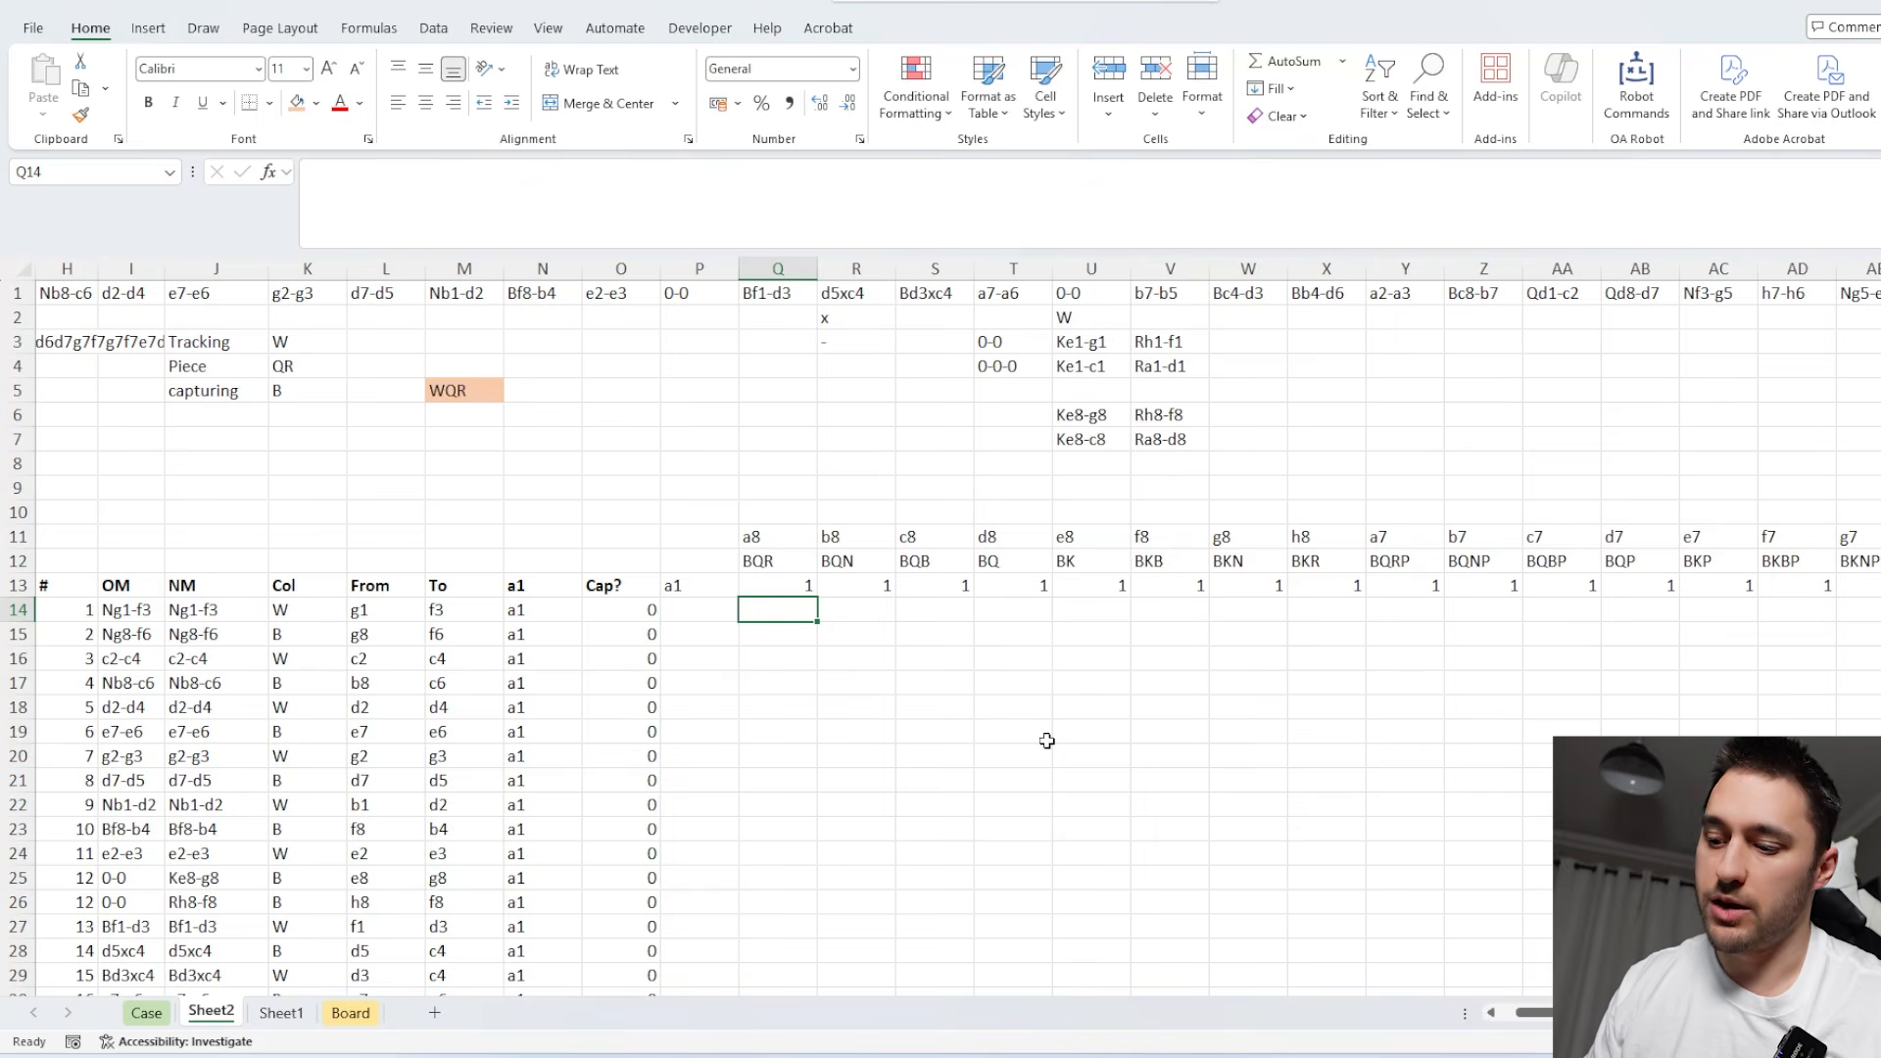
text(=IF()
key(Left)
key(Left)
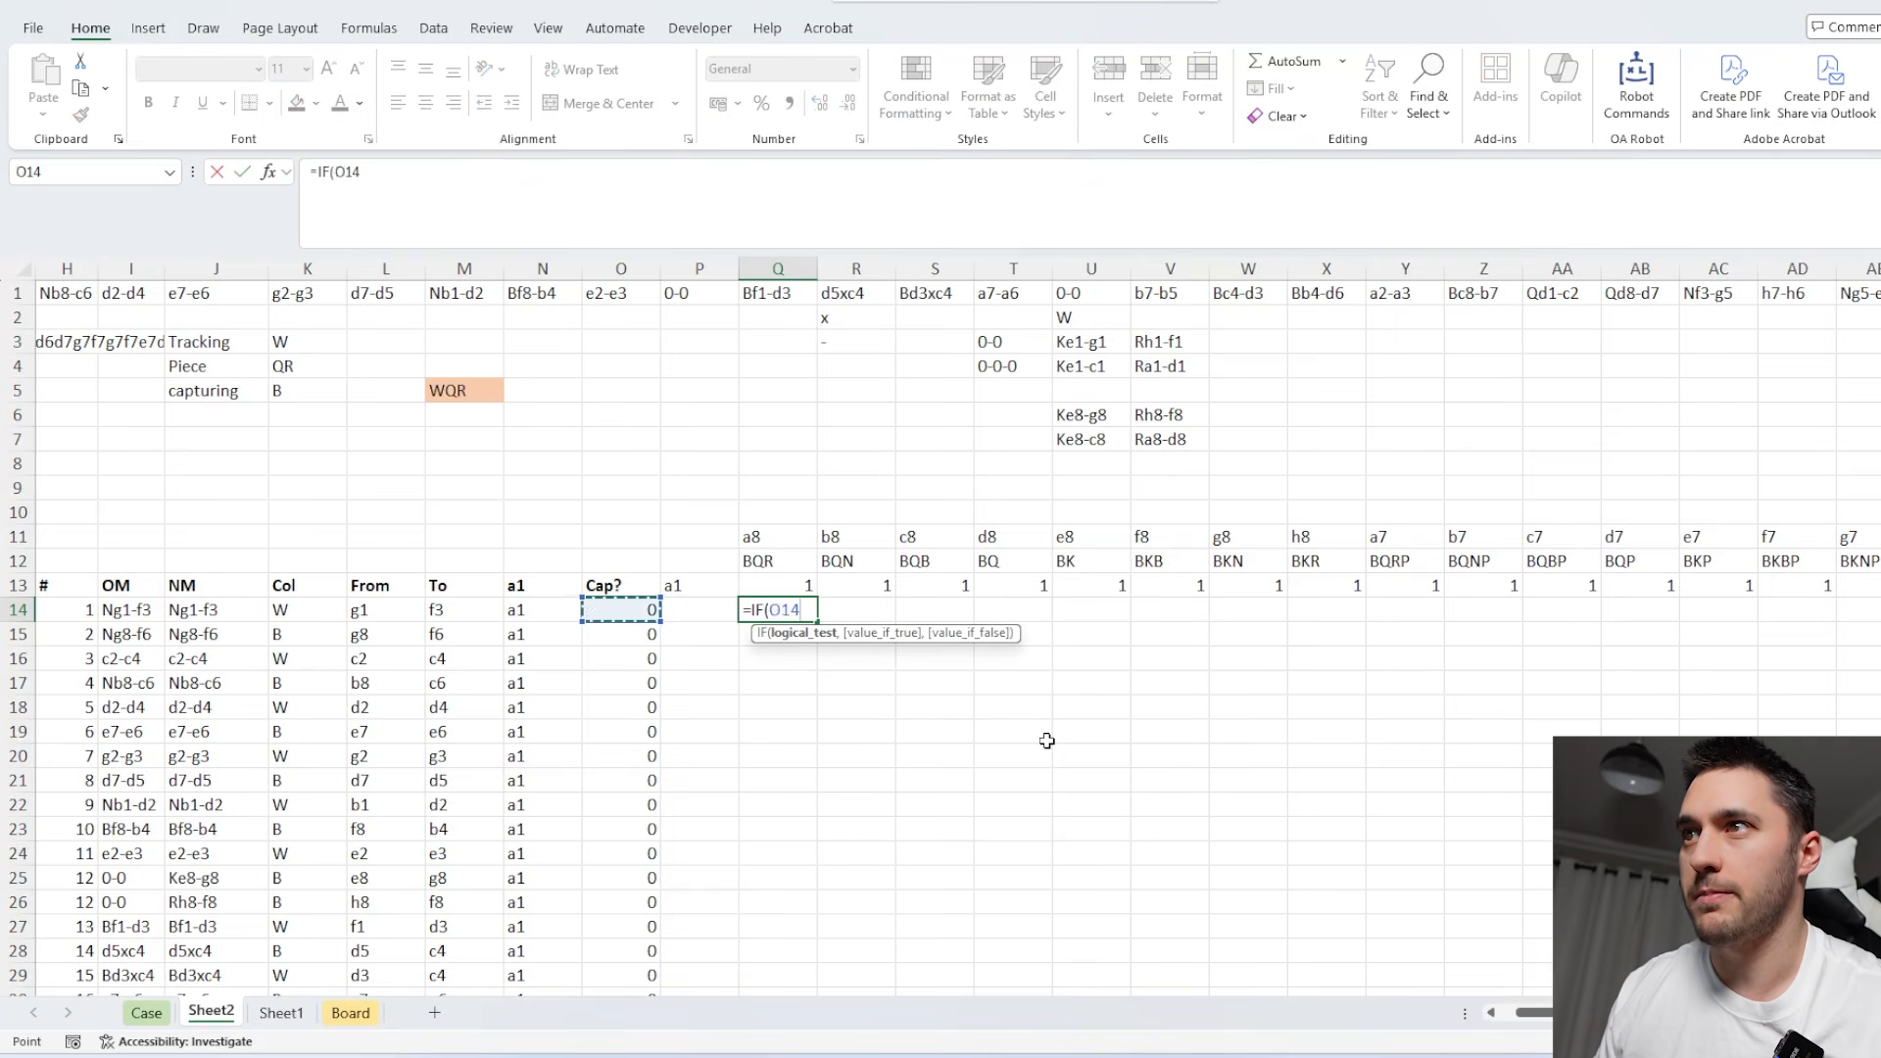
key(Left)
key(Left)
key(F4)
key(F4)
key(F4)
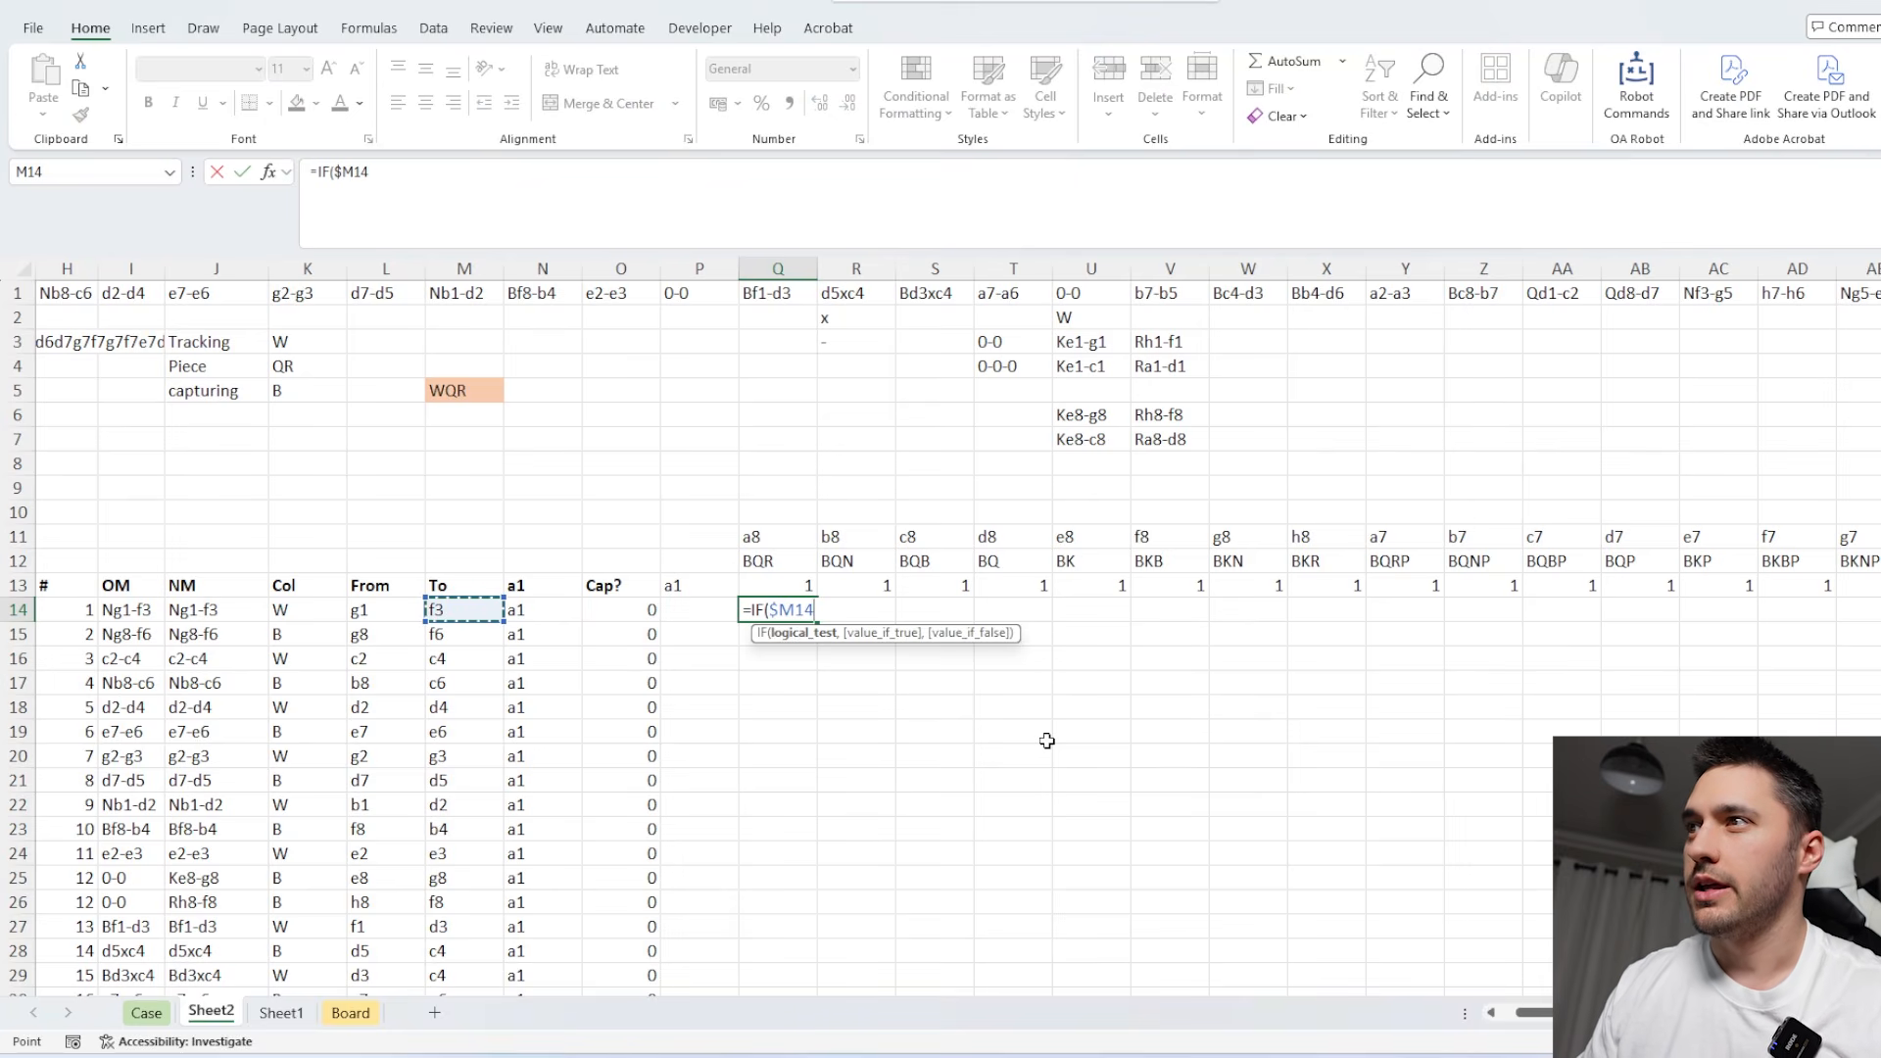
text(=)
click(779, 537)
key(F4)
key(F4)
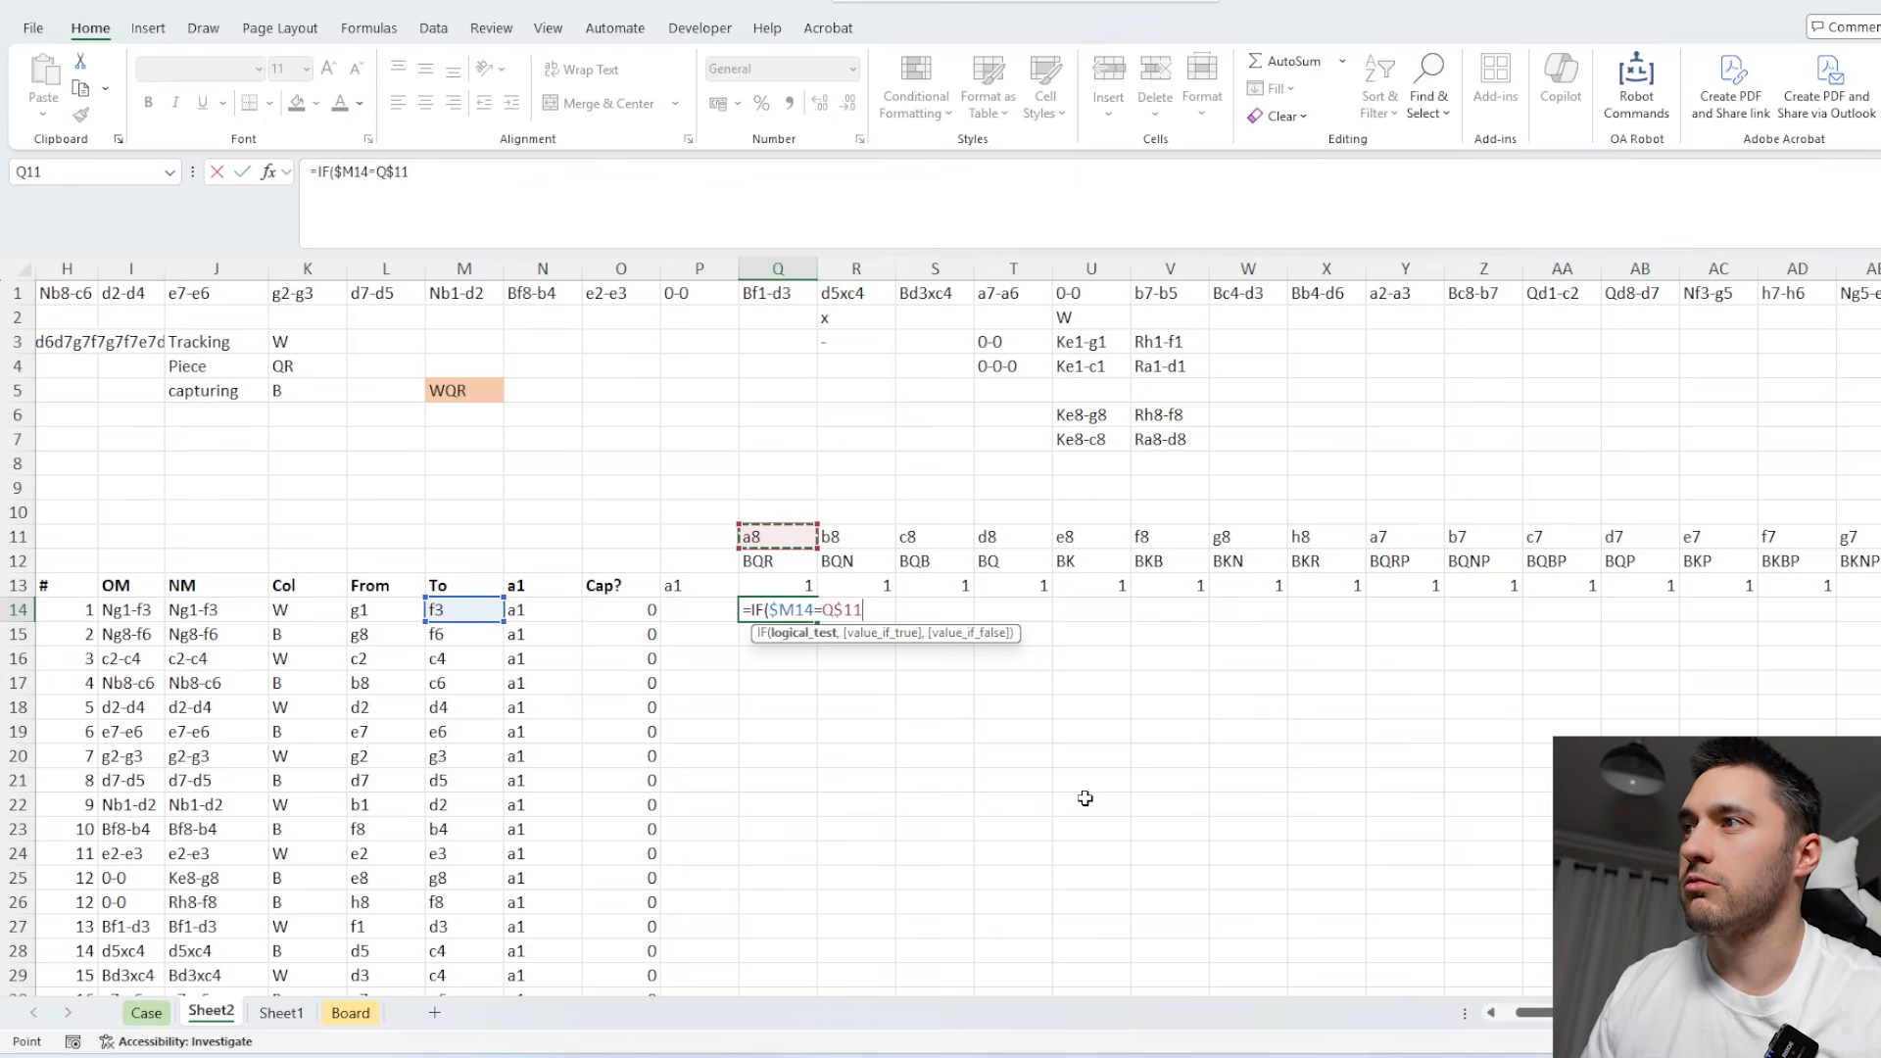
text(,)
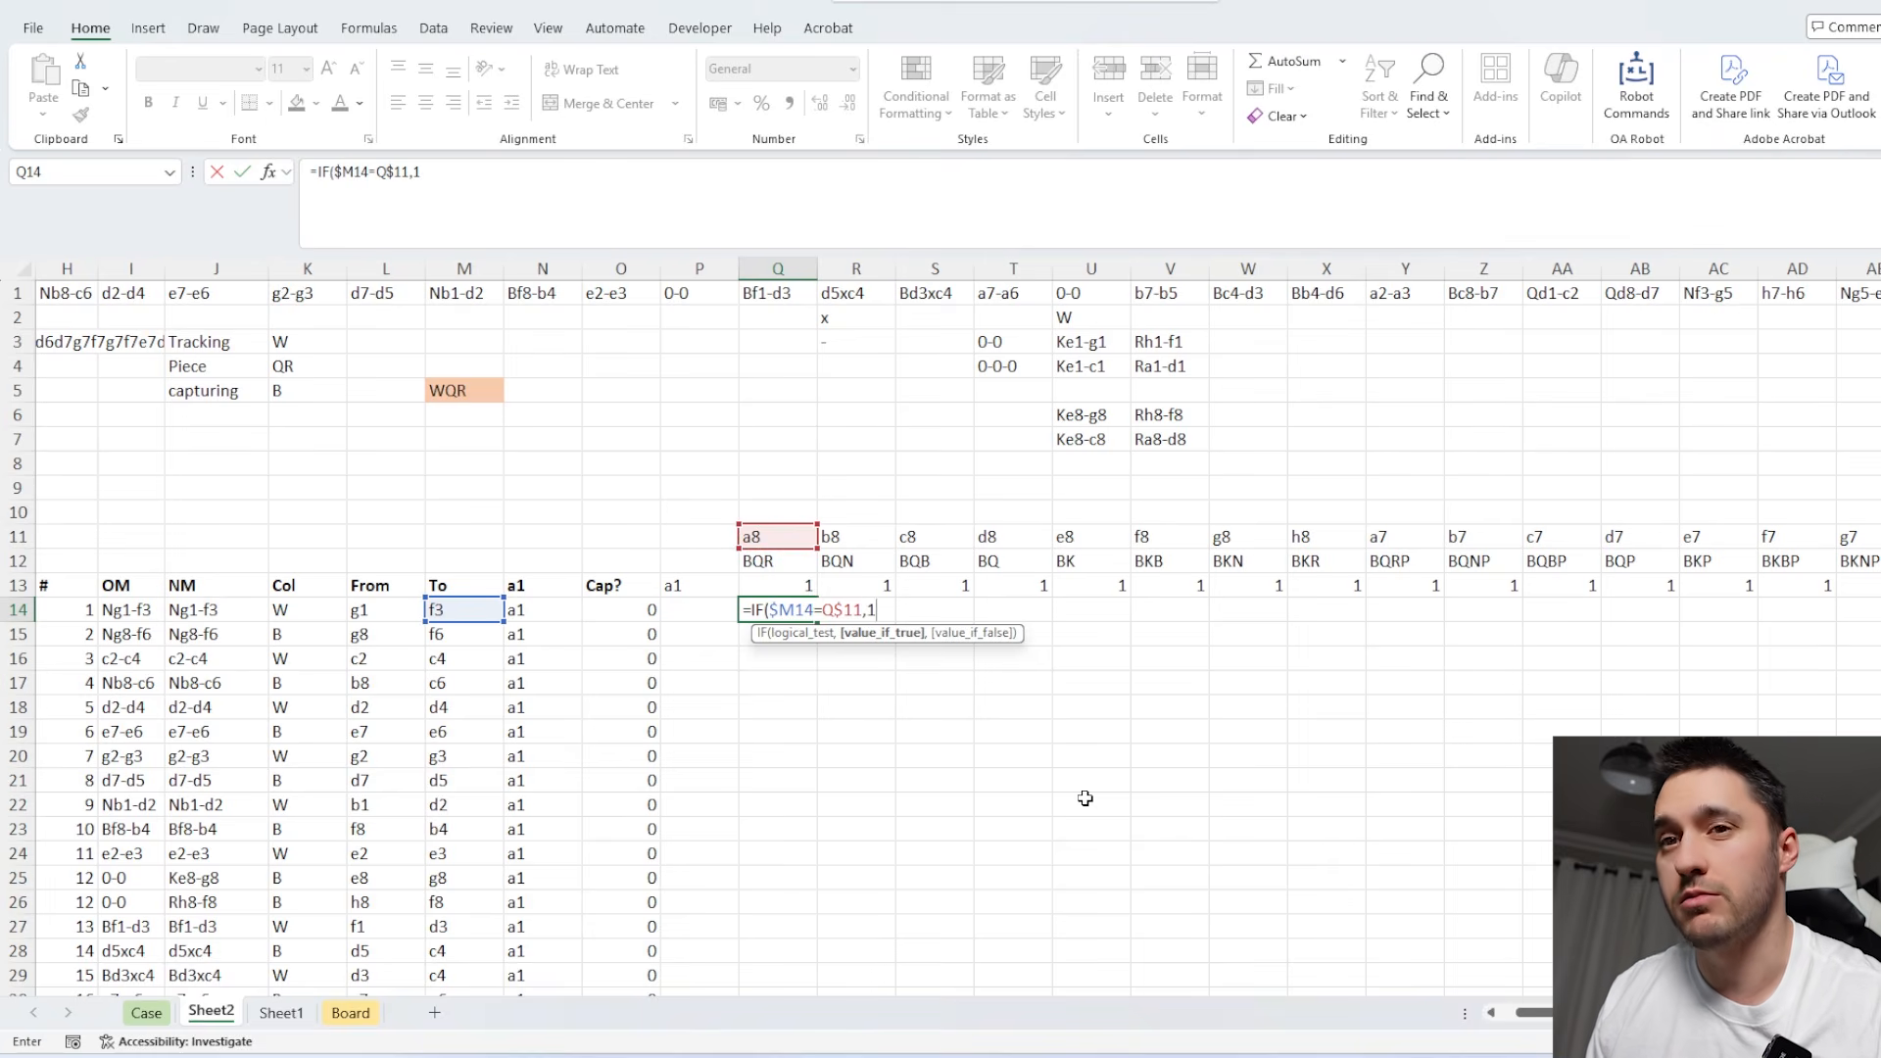
text(1,if)
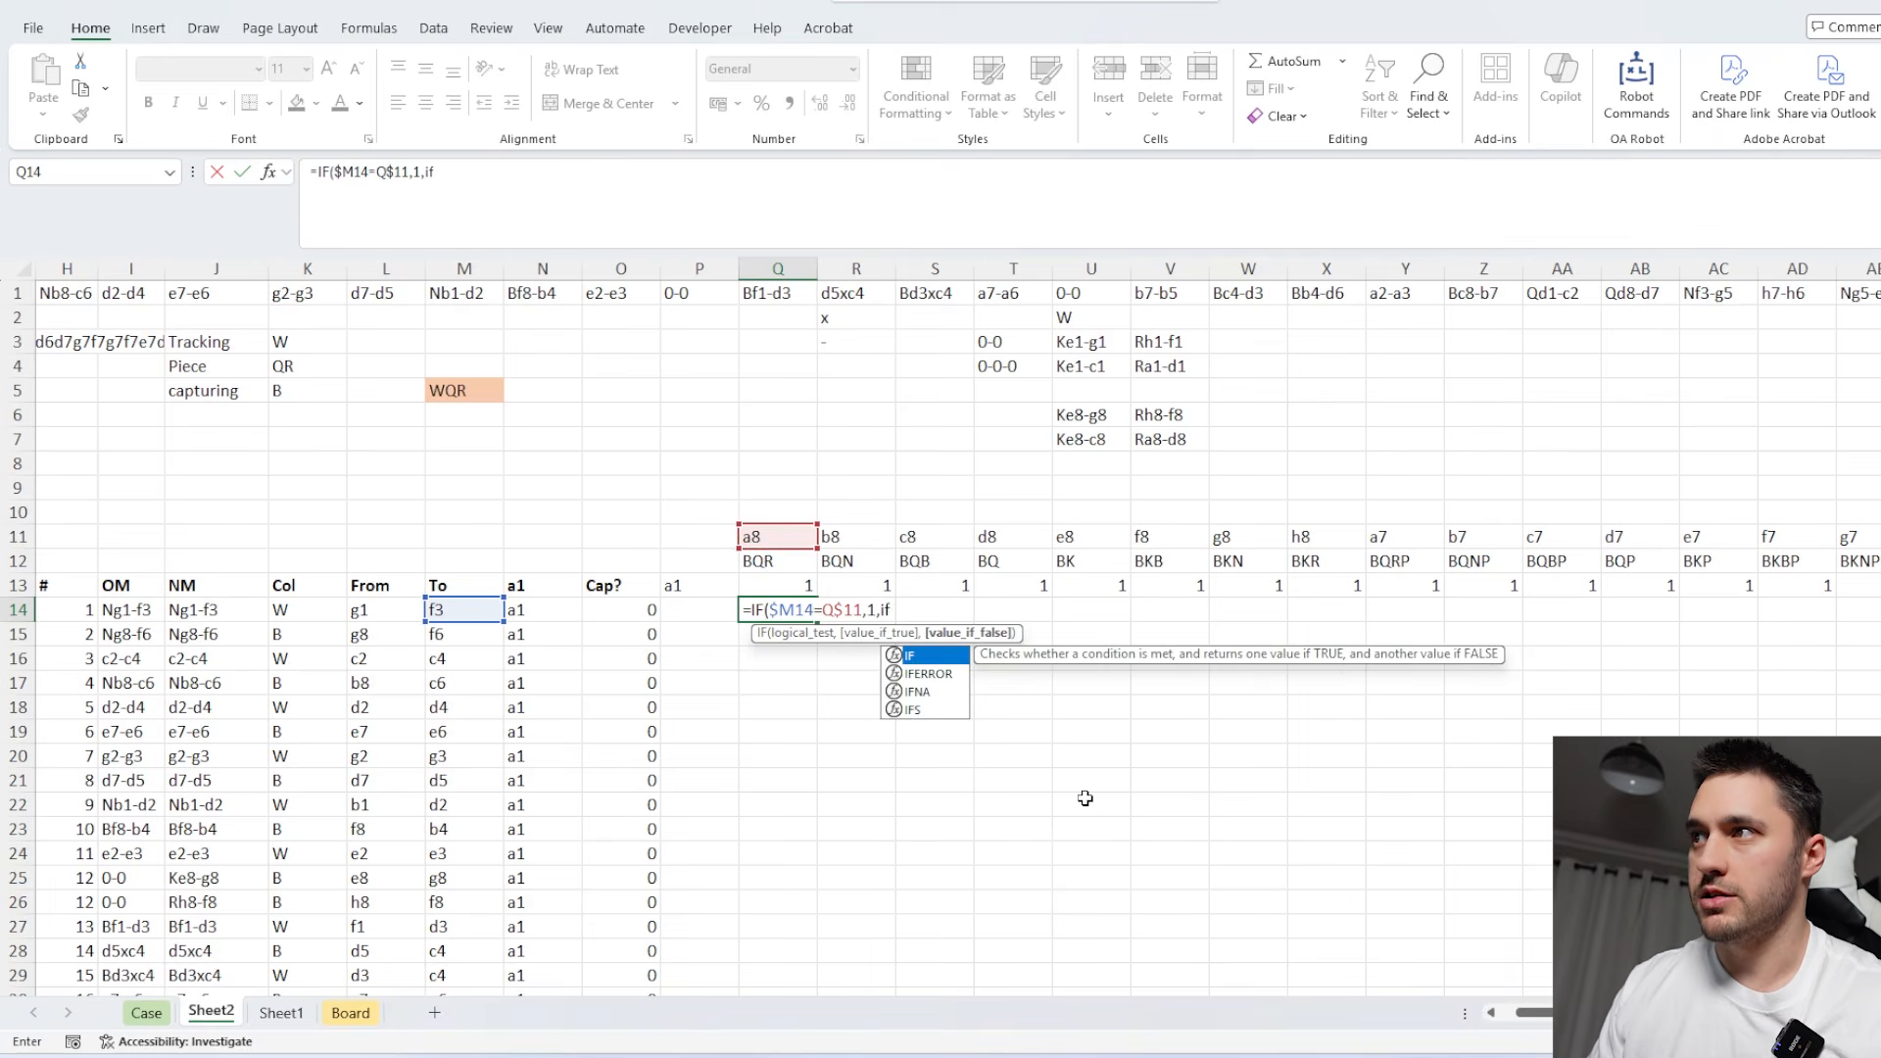
text(()
Nest a second IF in the Q14 formula testing whether the From square $L14 equals Q$11.
click(541, 609)
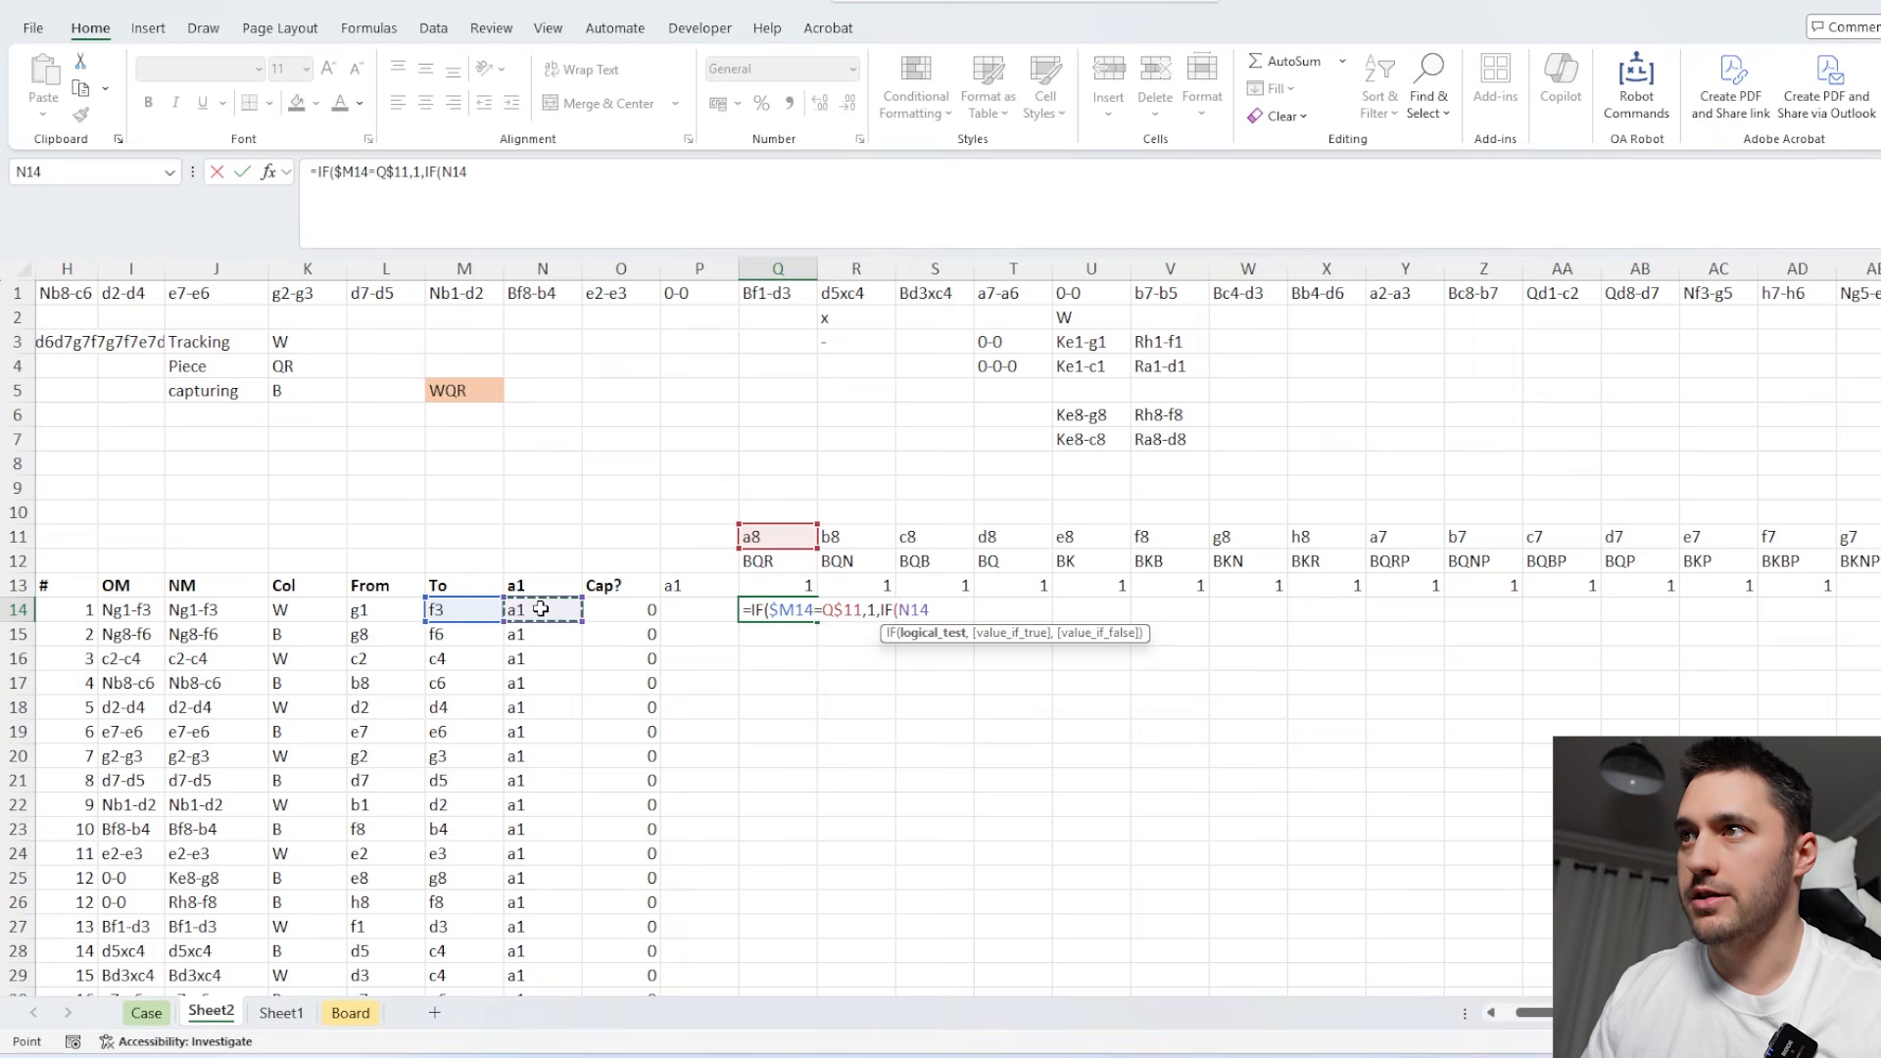
key(F4)
key(F4)
key(F4)
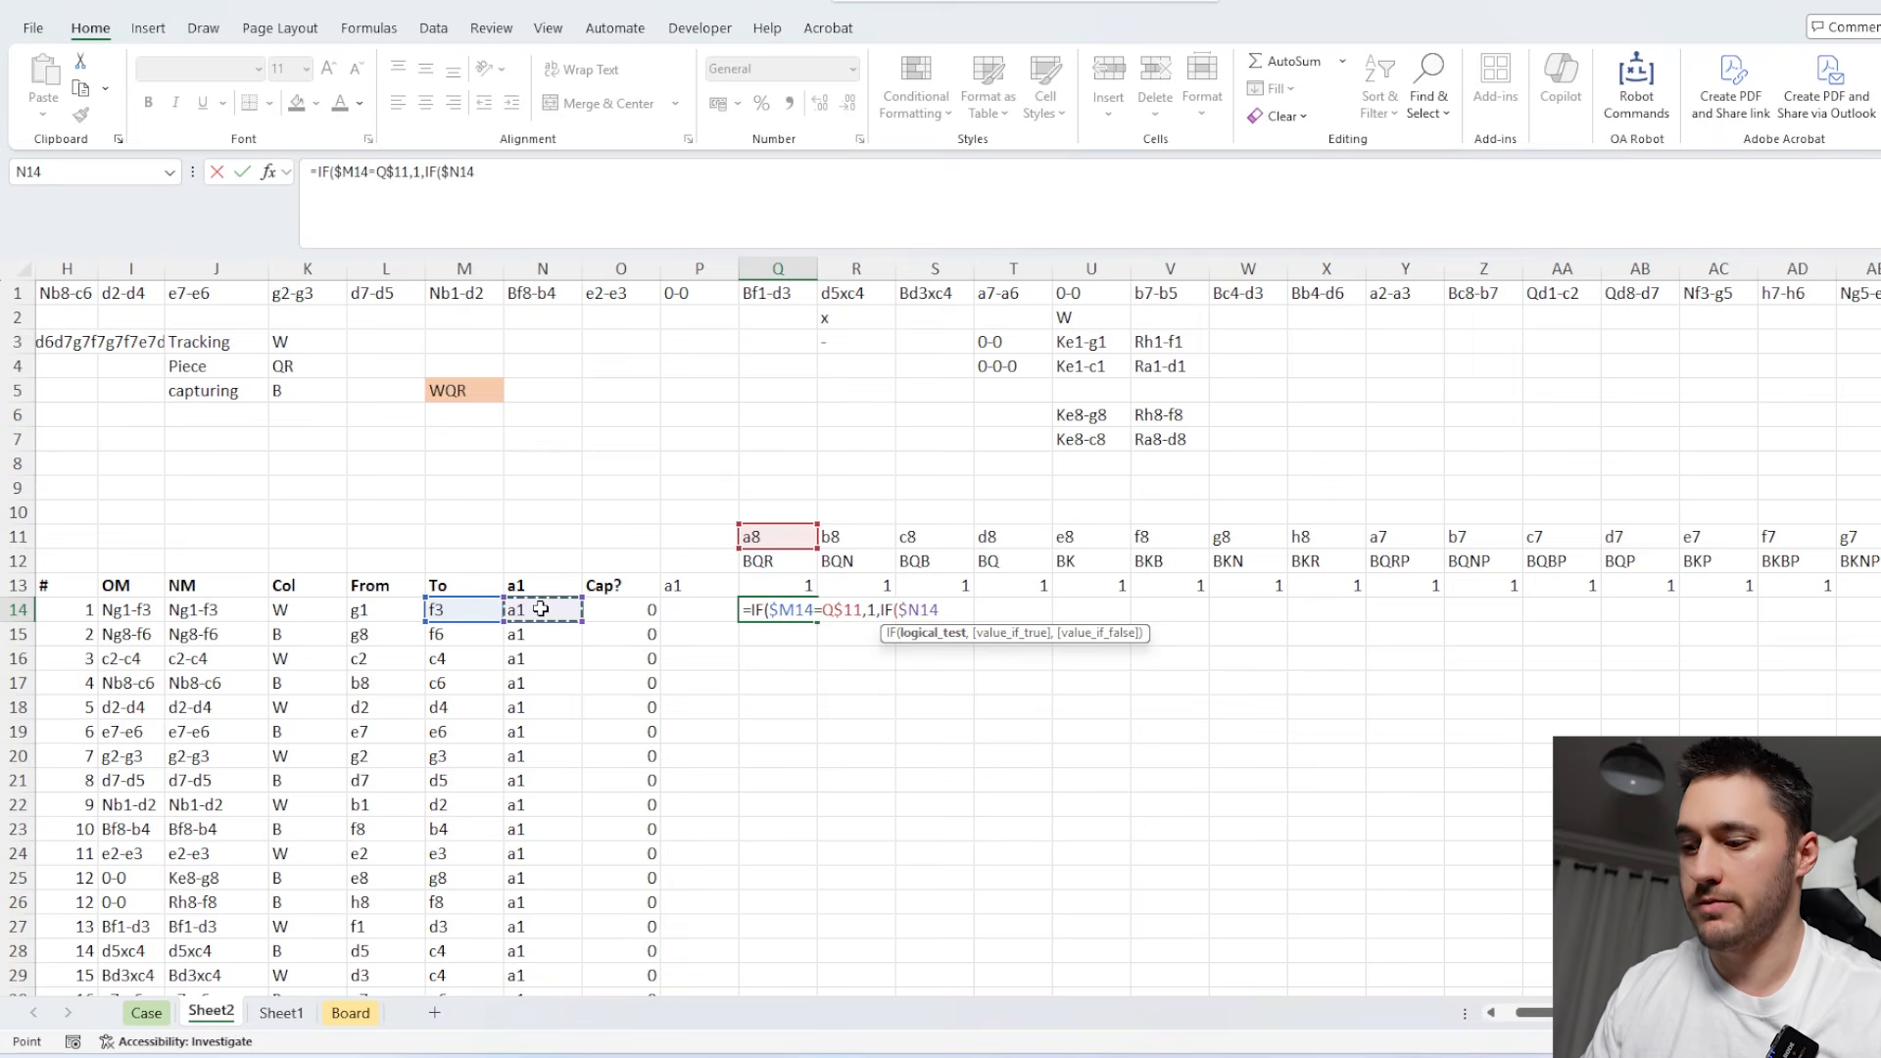
text(=)
click(801, 540)
key(F4)
key(F4)
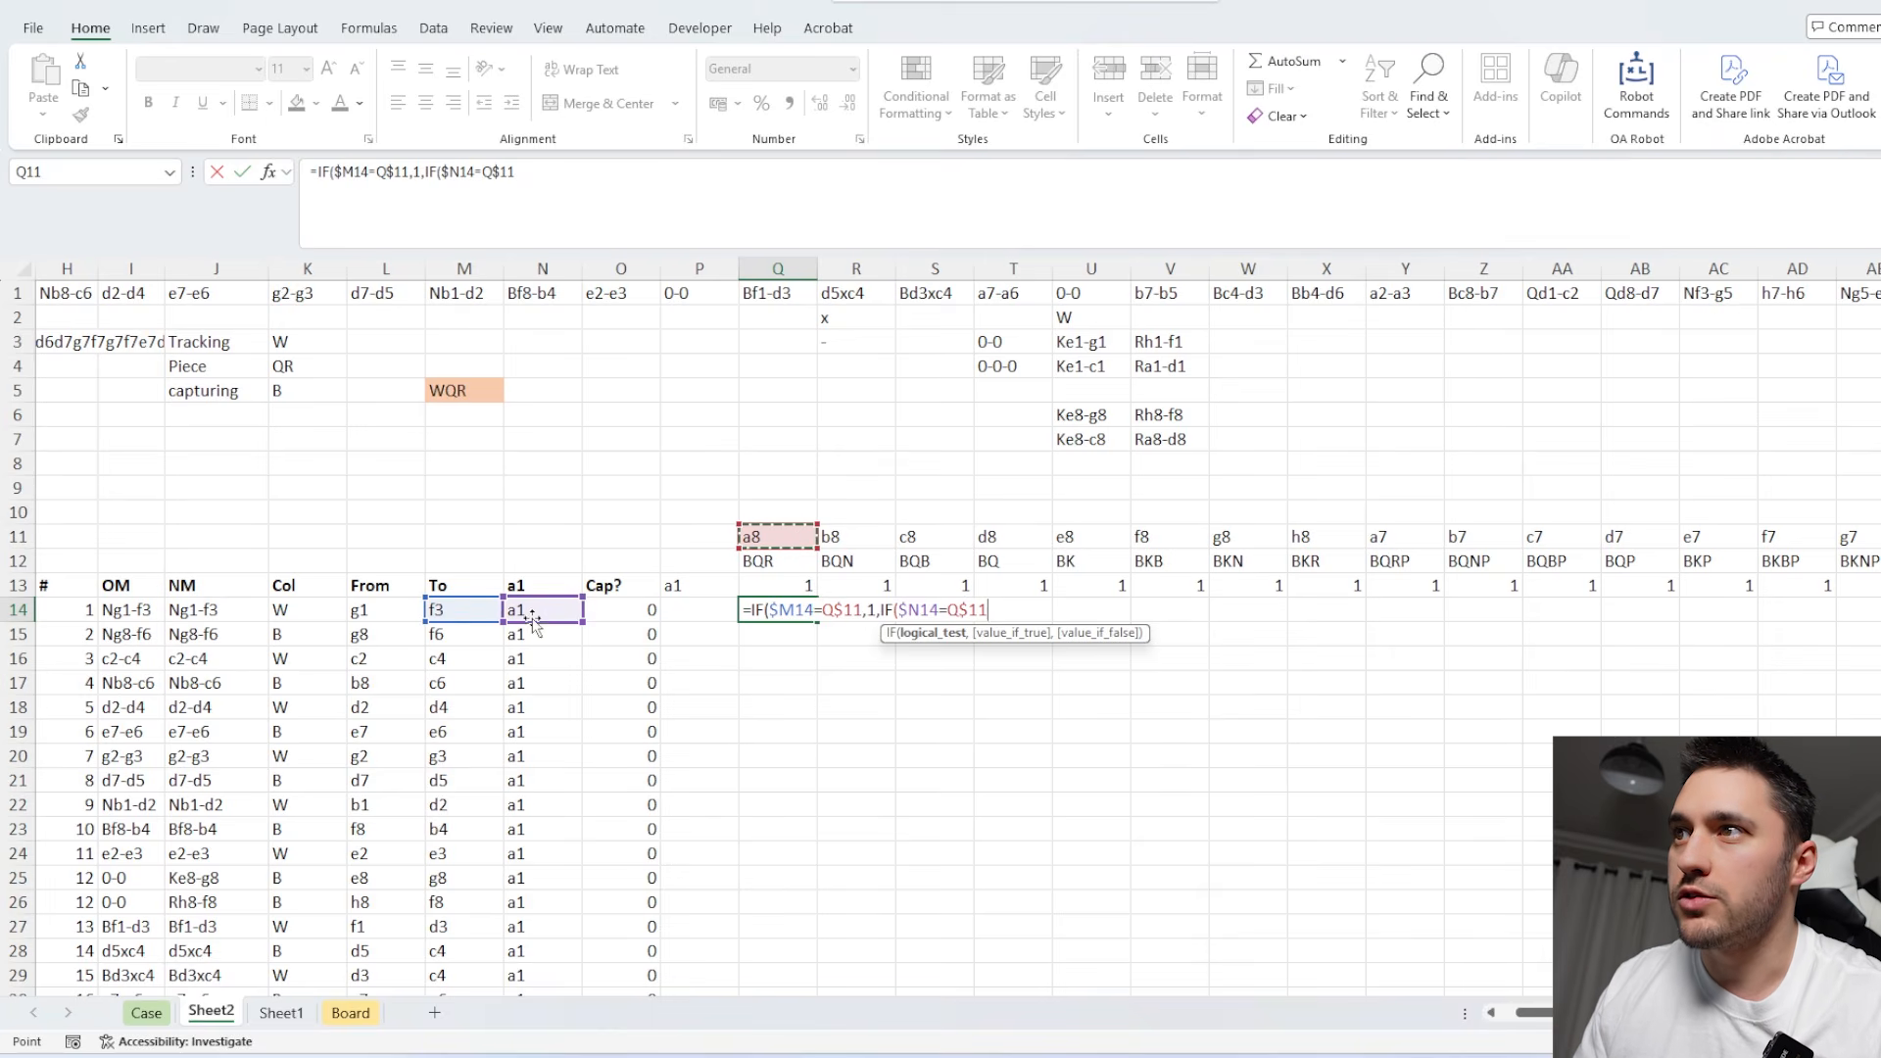
drag(534, 621, 377, 621)
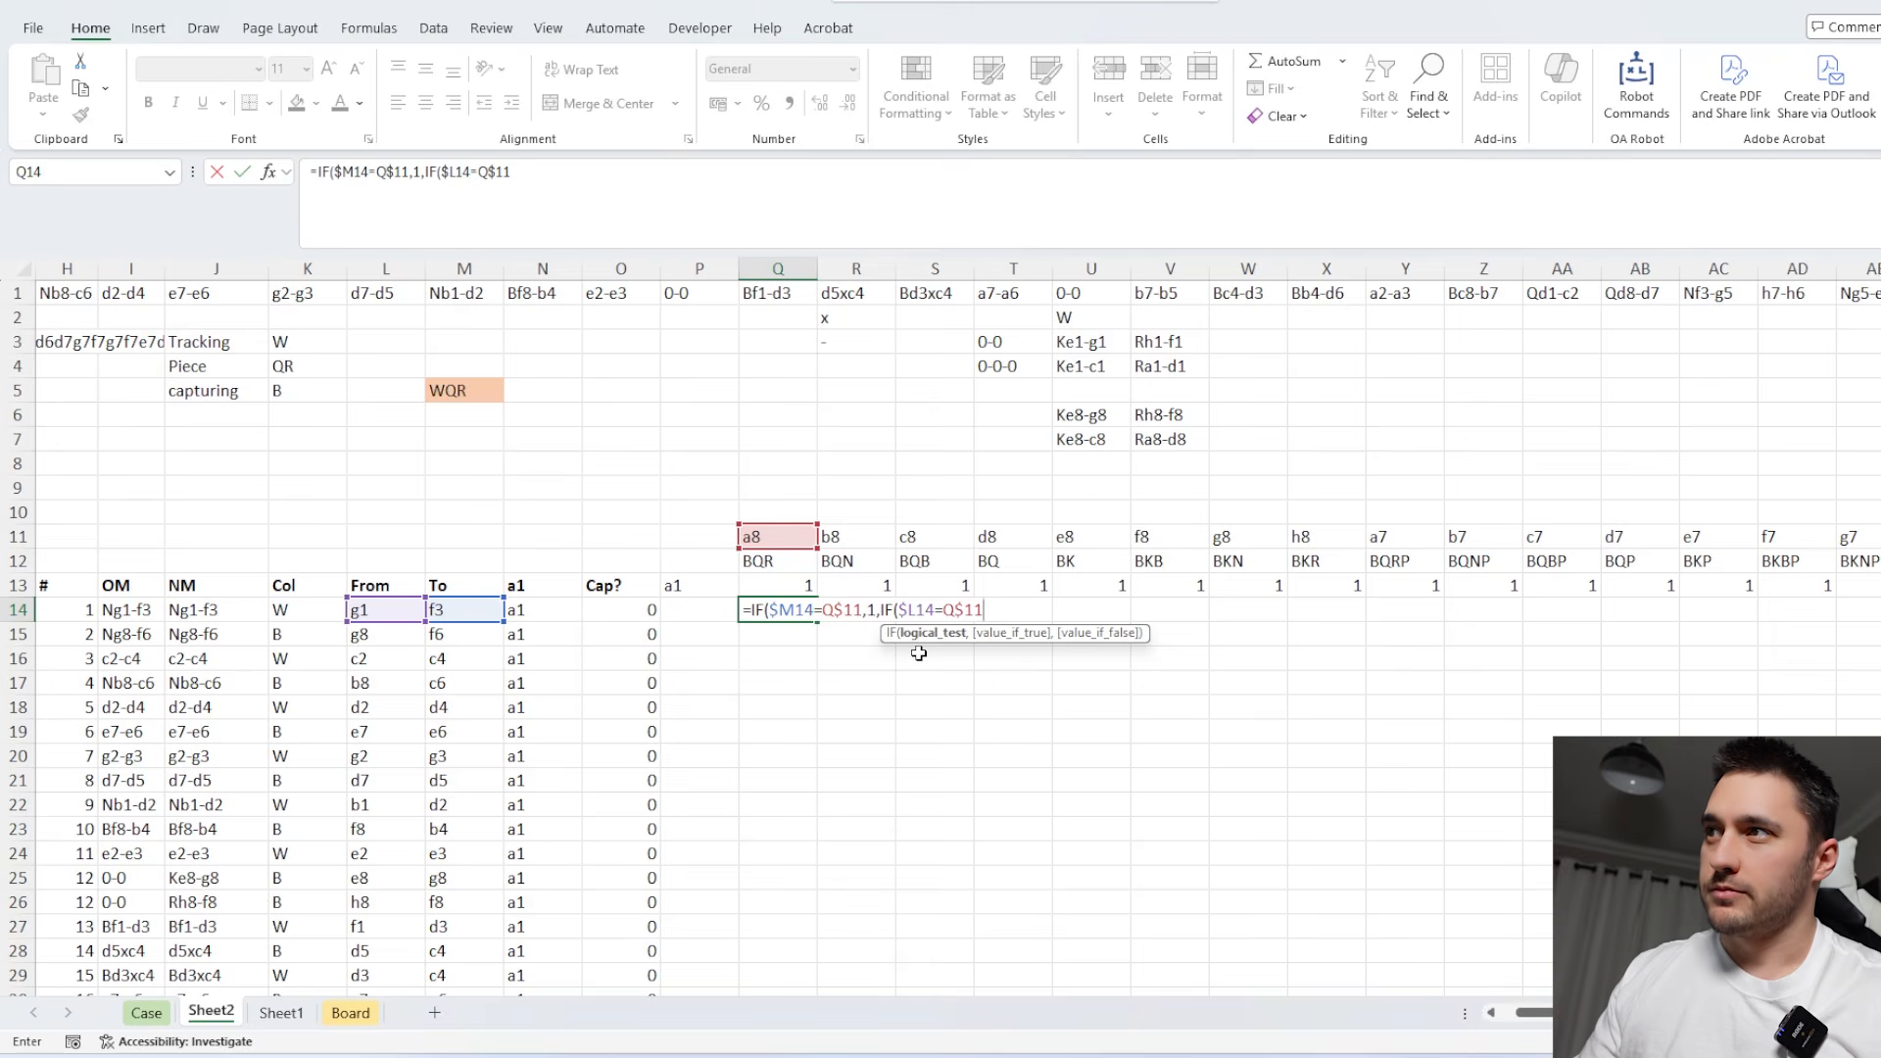
Complete the Q14 formula so a vacated square returns 0 and any other keeps the value above from Q13.
text(,0)
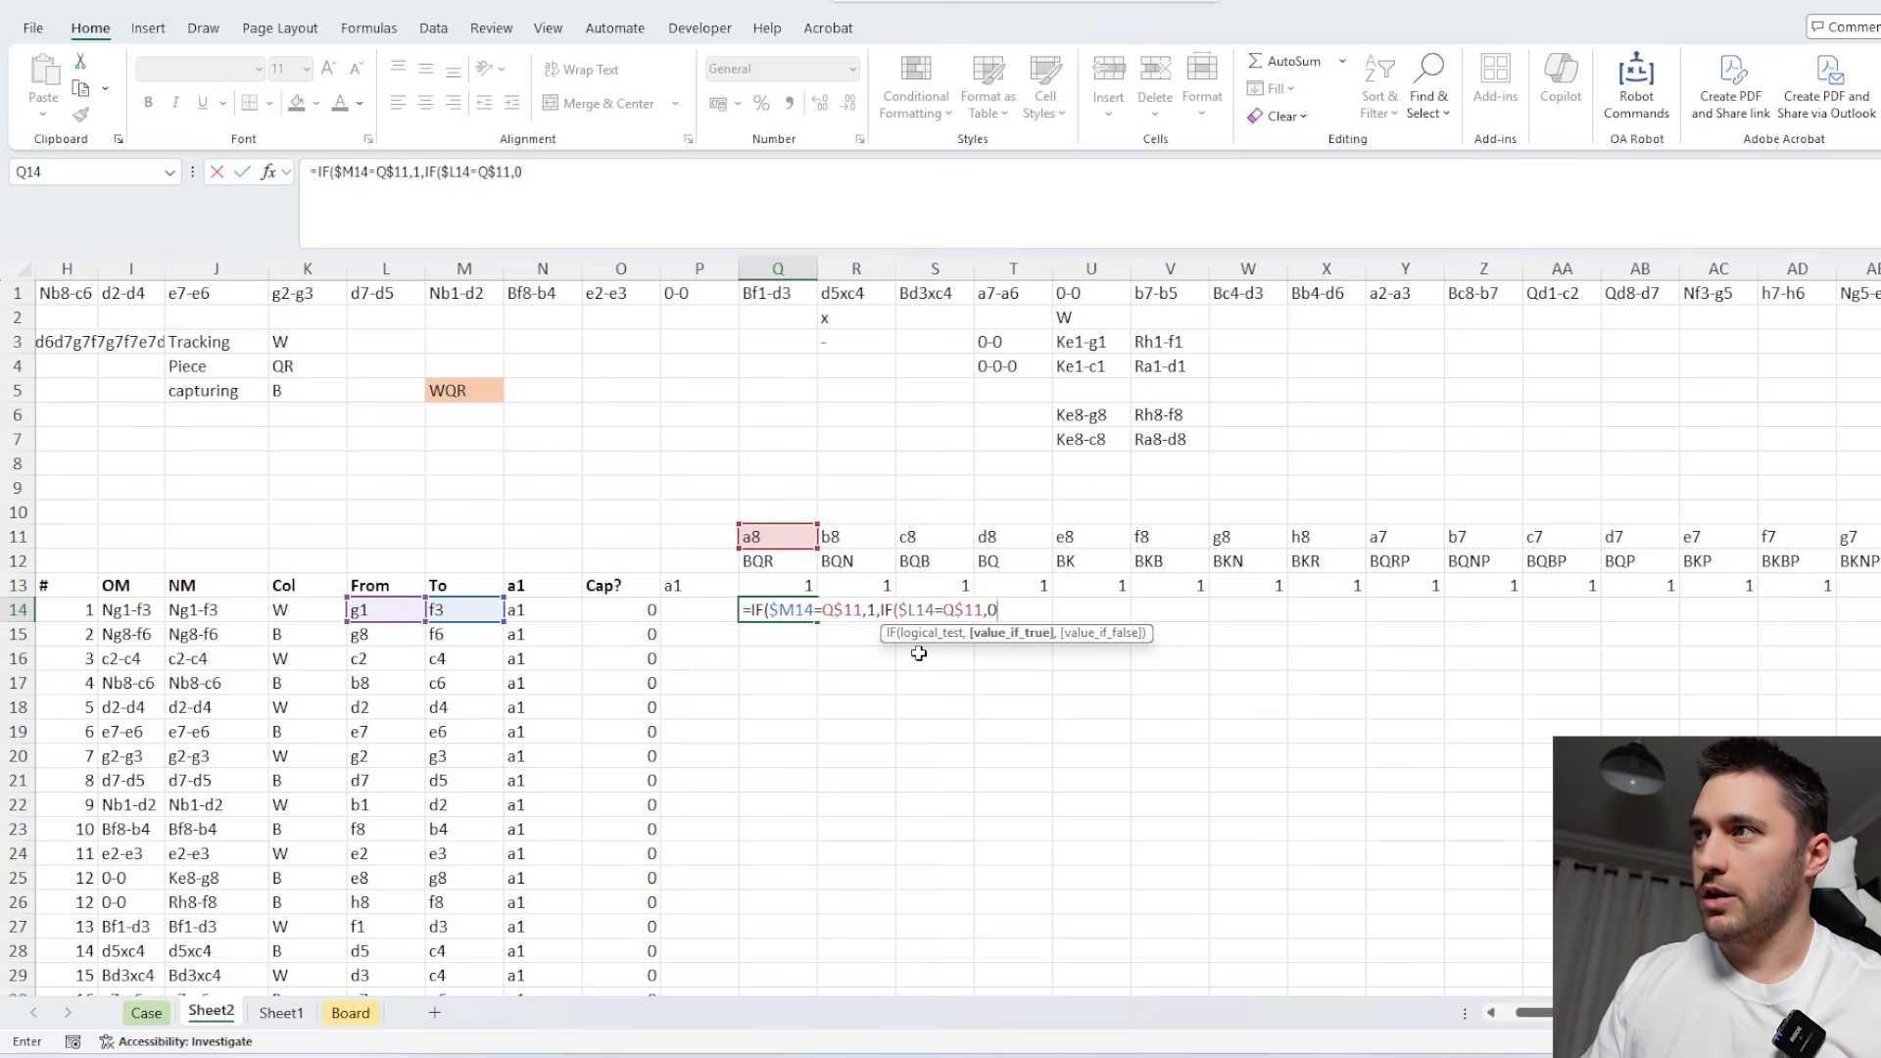
text(,)
click(798, 589)
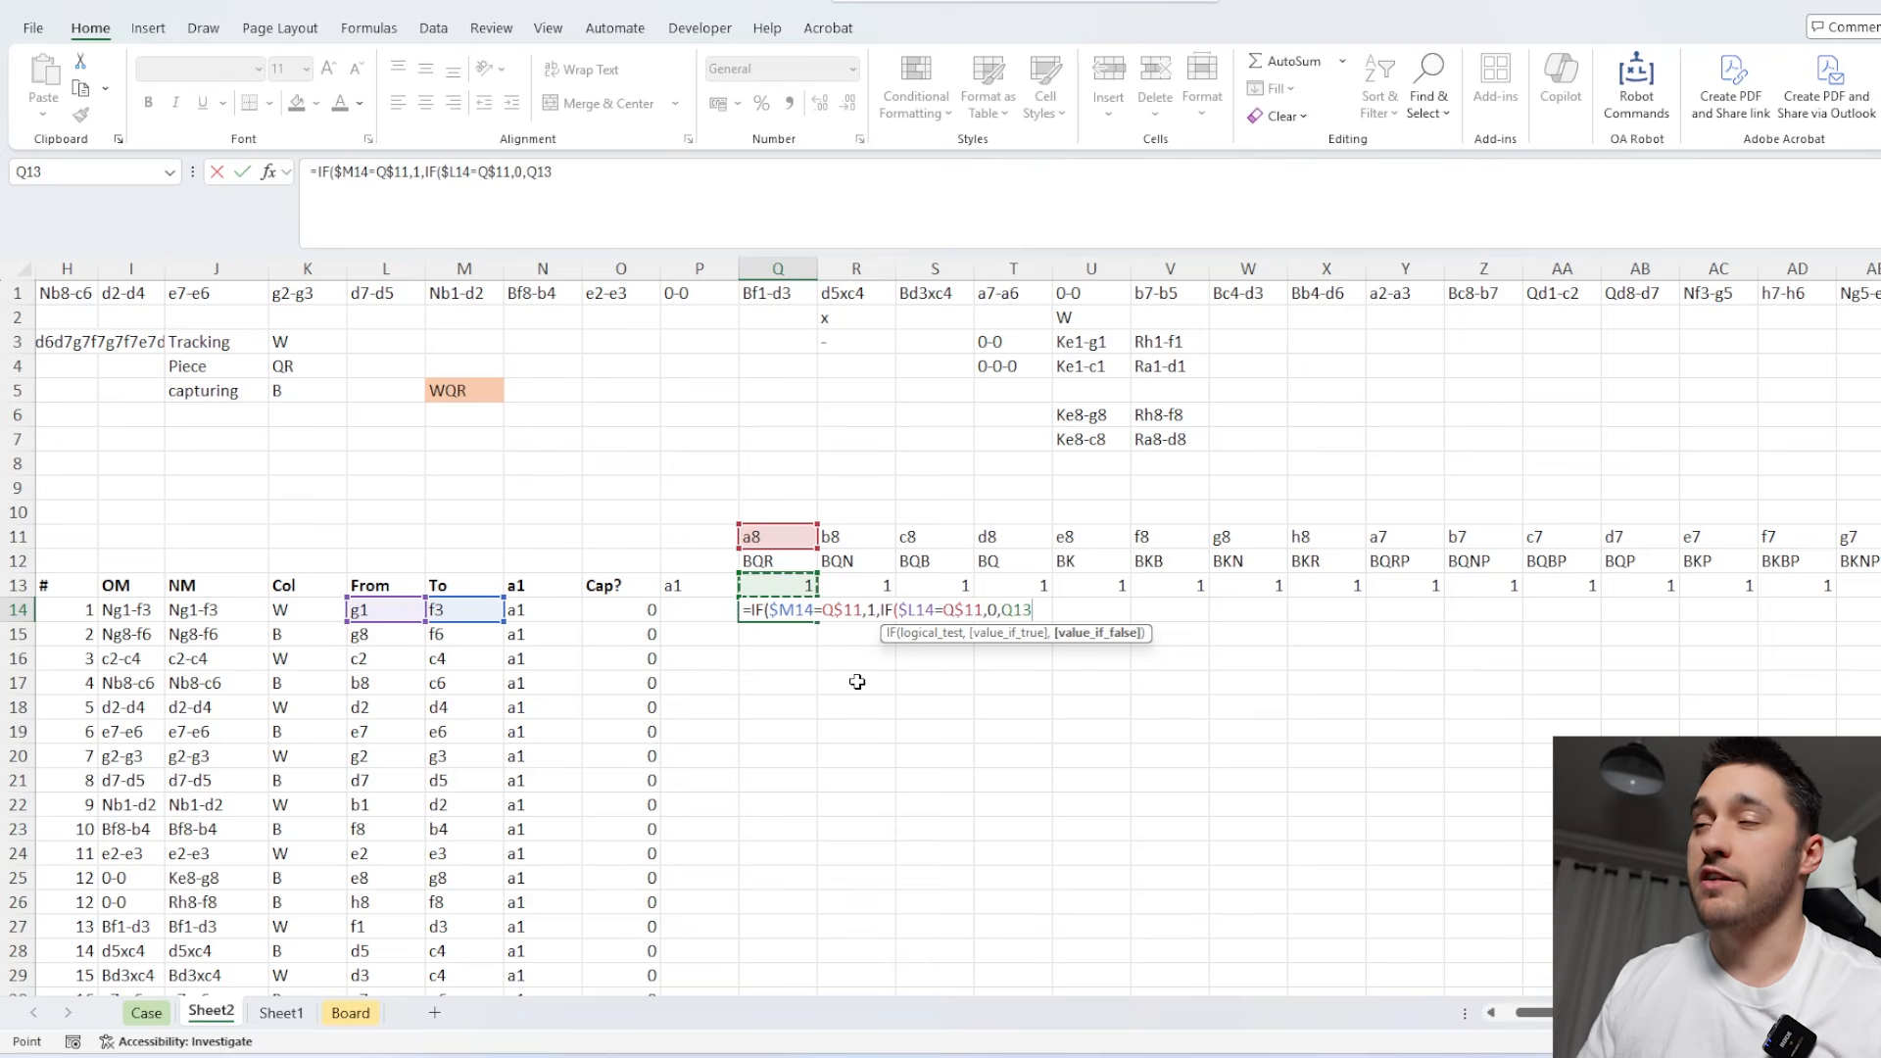
text()))
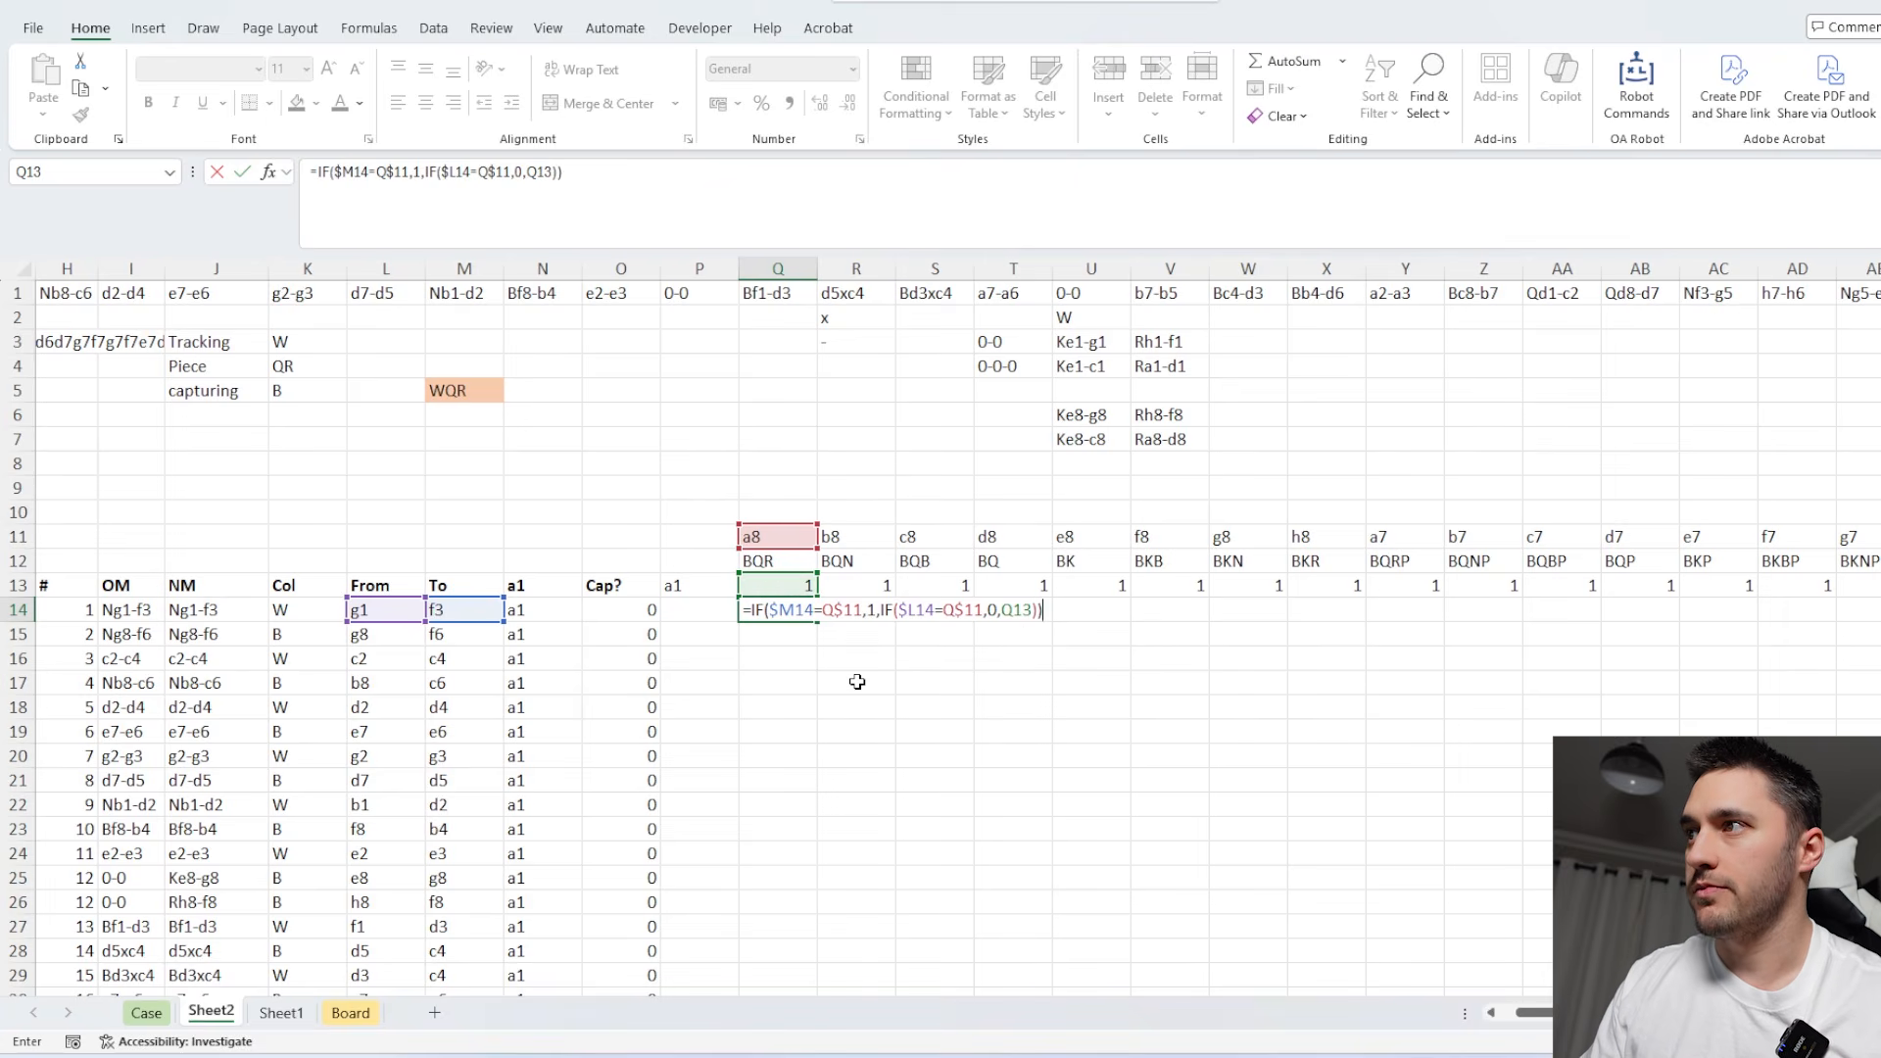
key(Return)
Fill the Q14 occupancy formula right across all 64 board squares to CB14.
click(792, 616)
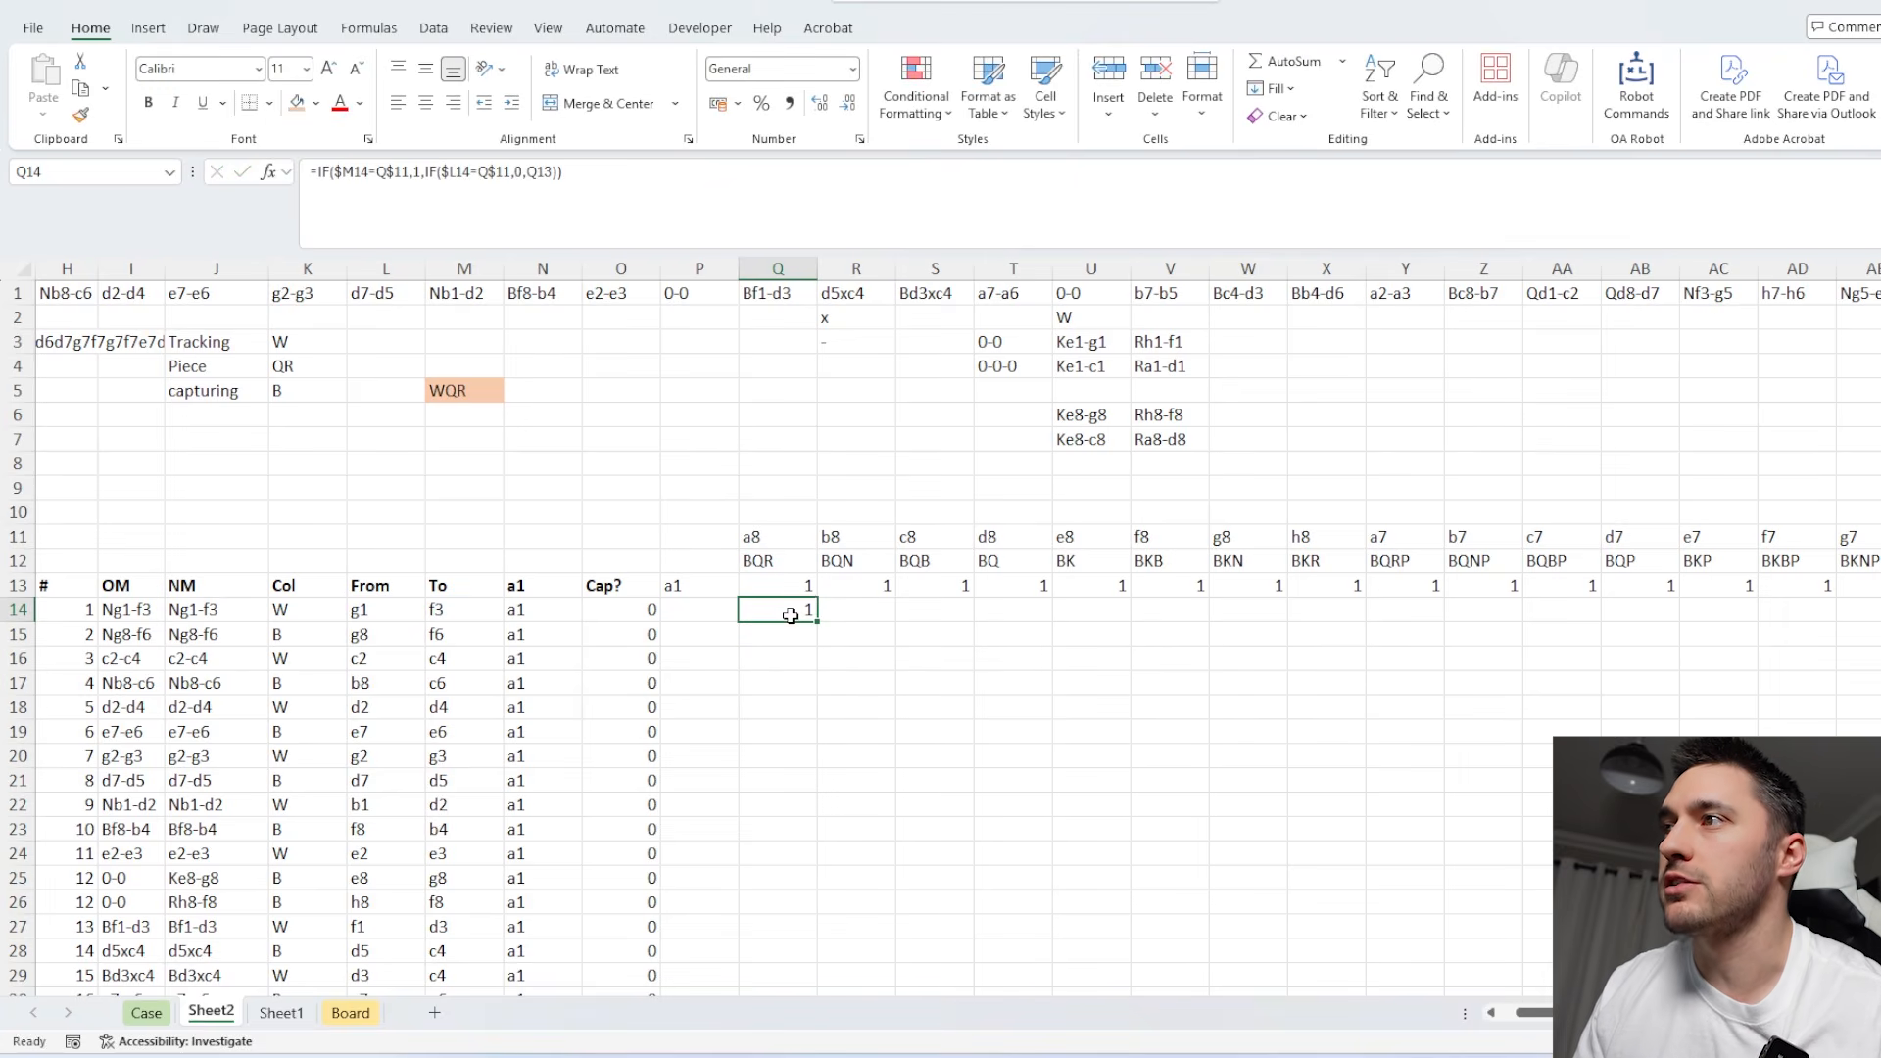
click(805, 588)
key(ctrl+Right)
key(Down)
key(ctrl+shift+Left)
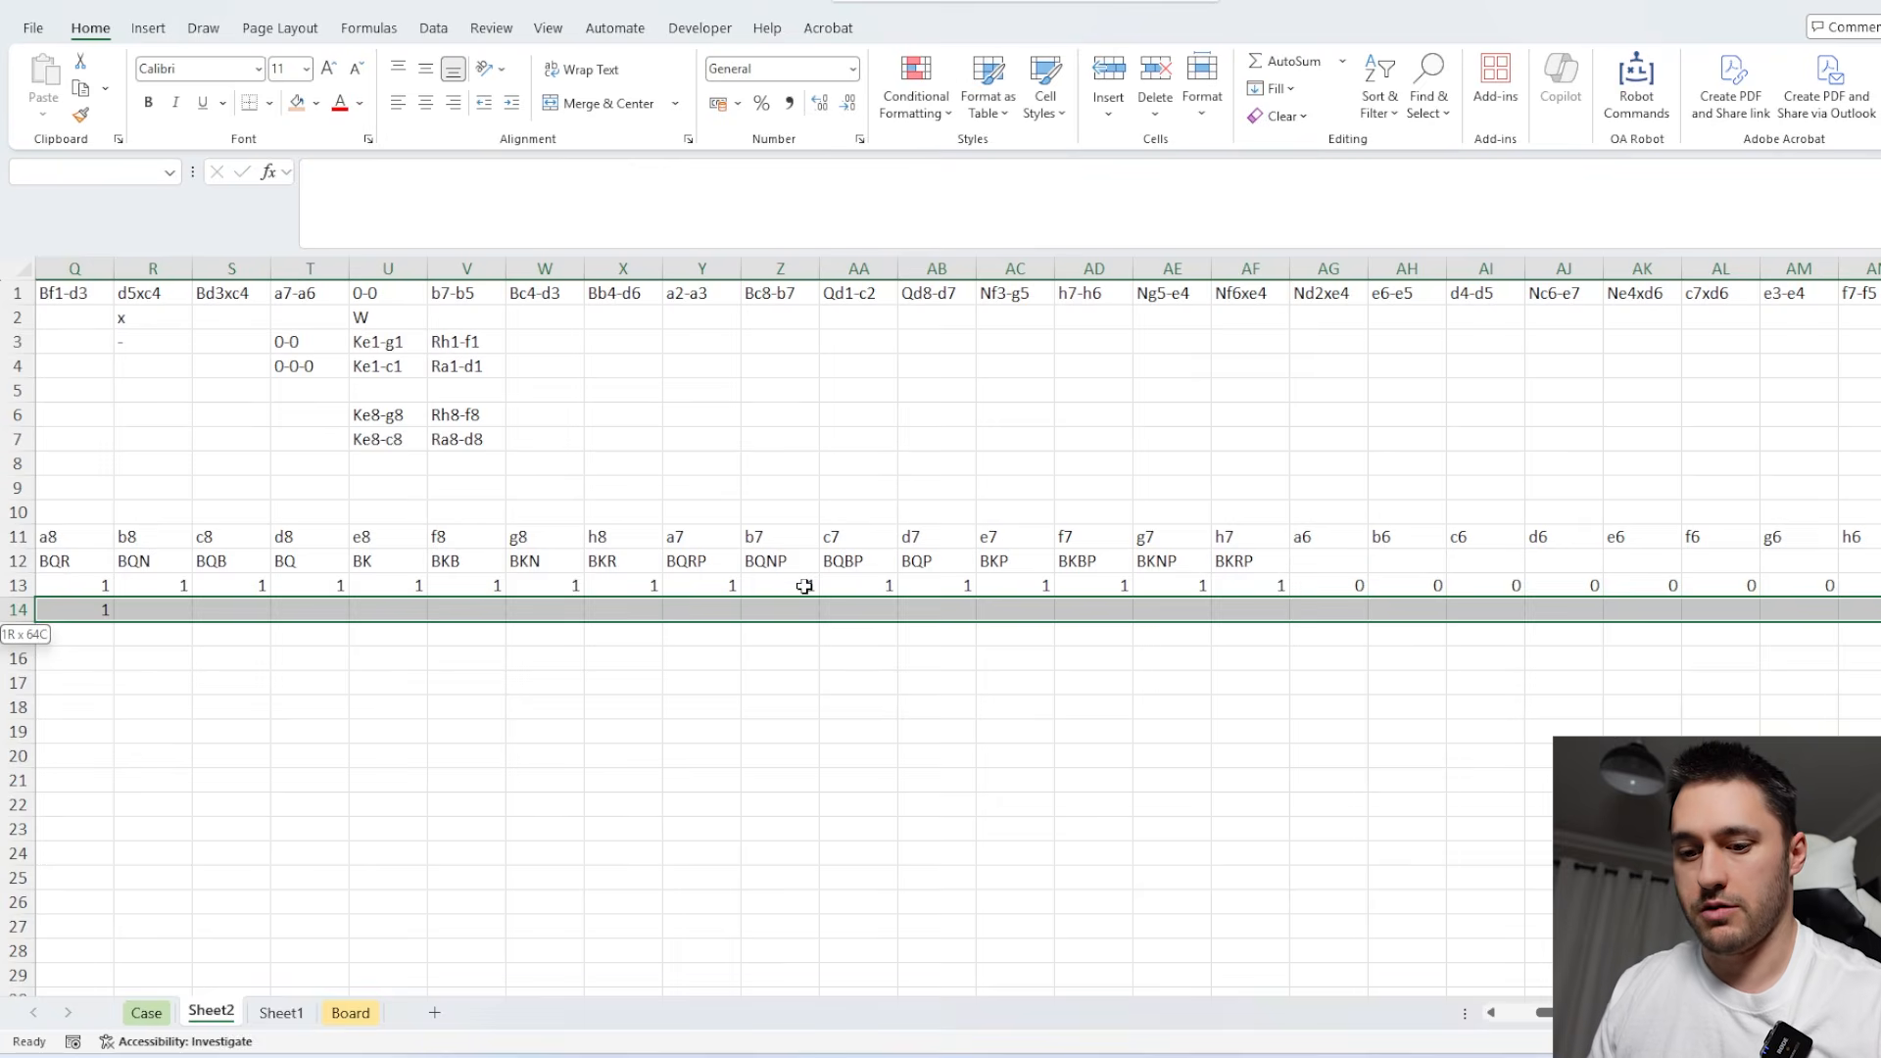
key(ctrl+r)
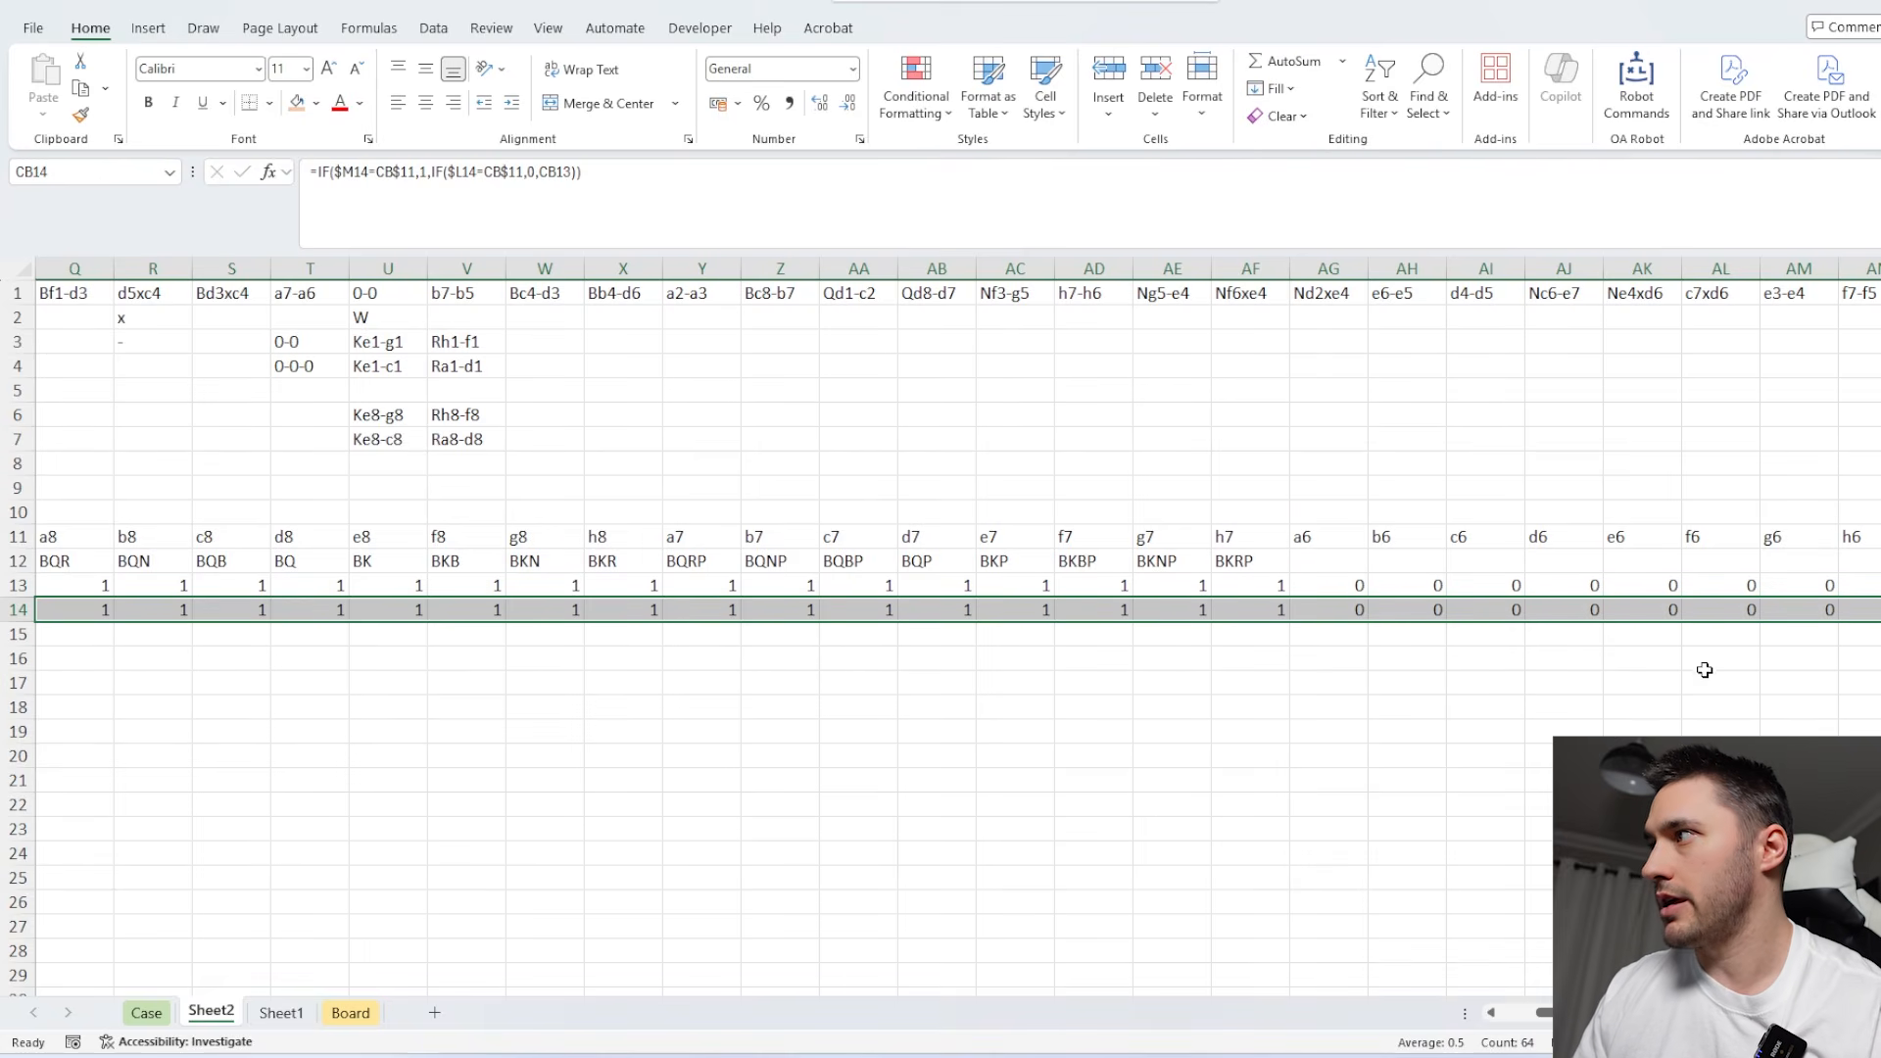
Fill the row 14 occupancy formulas down through the end of the move list.
scroll(1705, 670, right, 20)
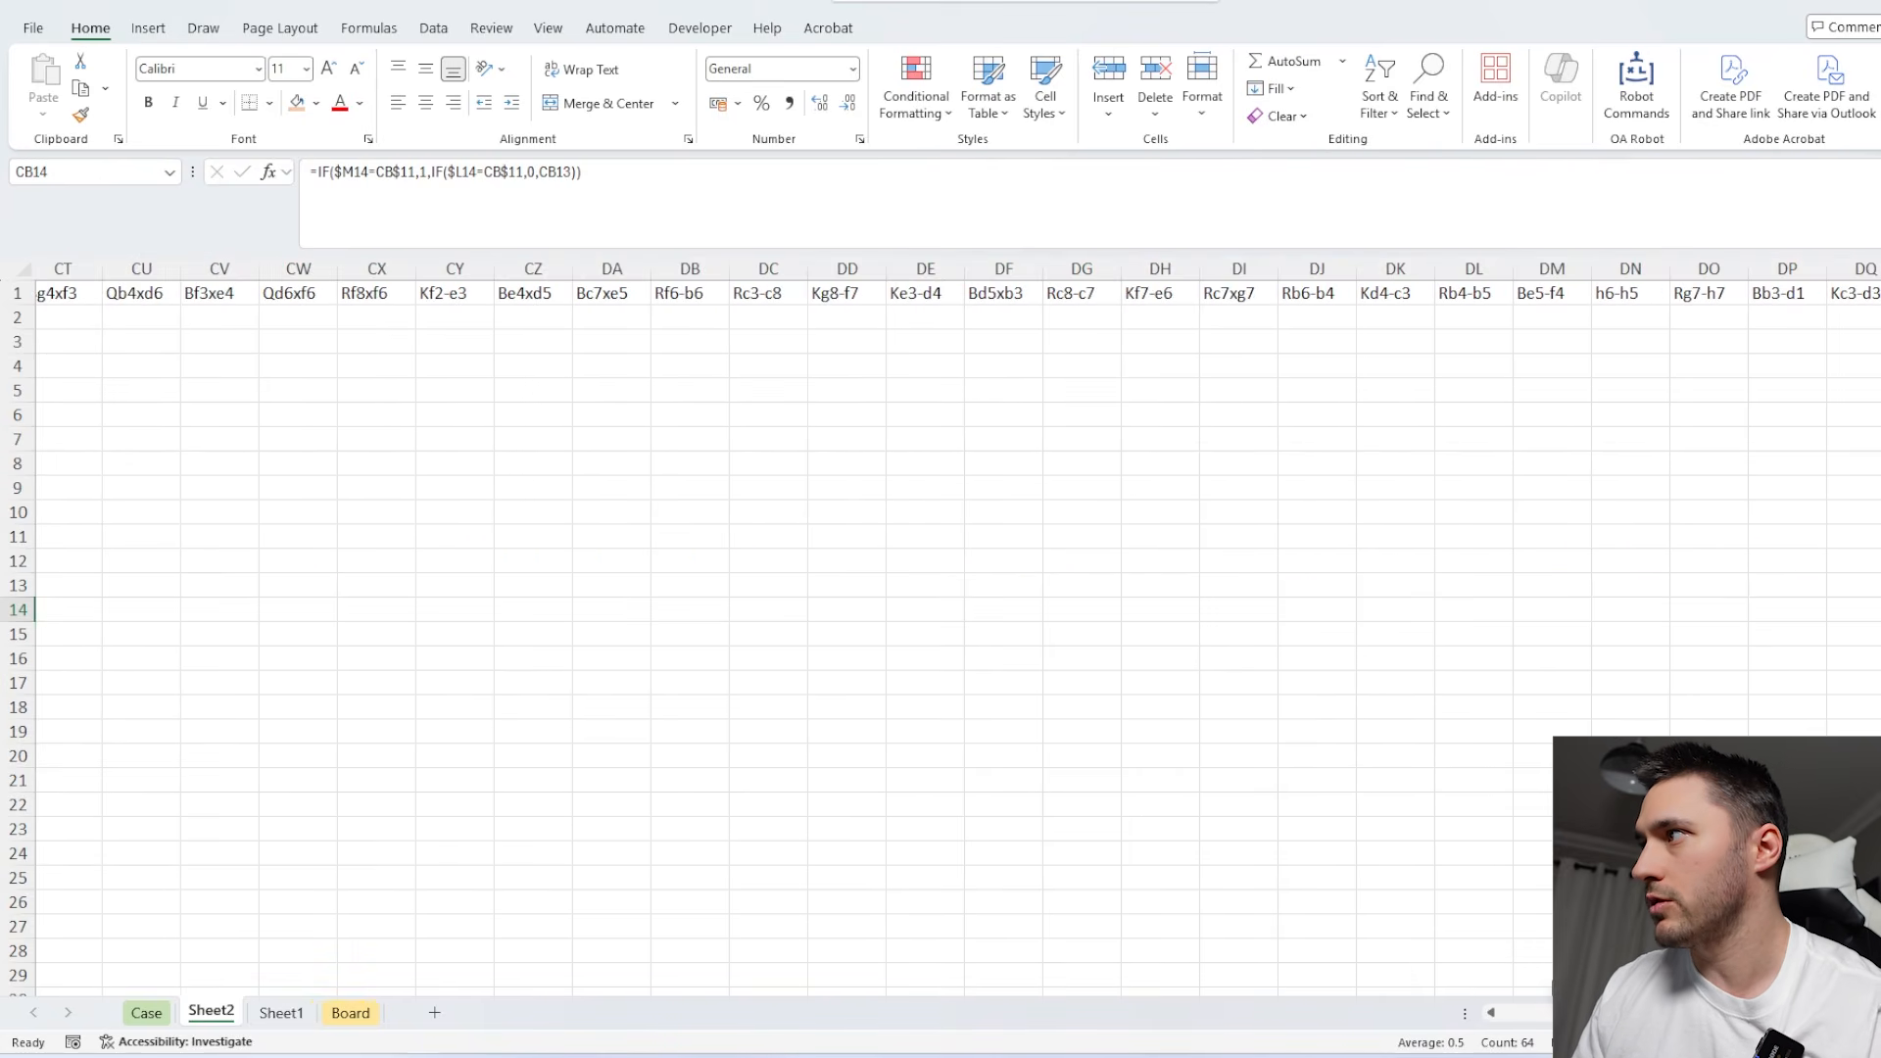
scroll(1313, 616, left, 8)
double_click(1315, 623)
scroll(1333, 686, left, 15)
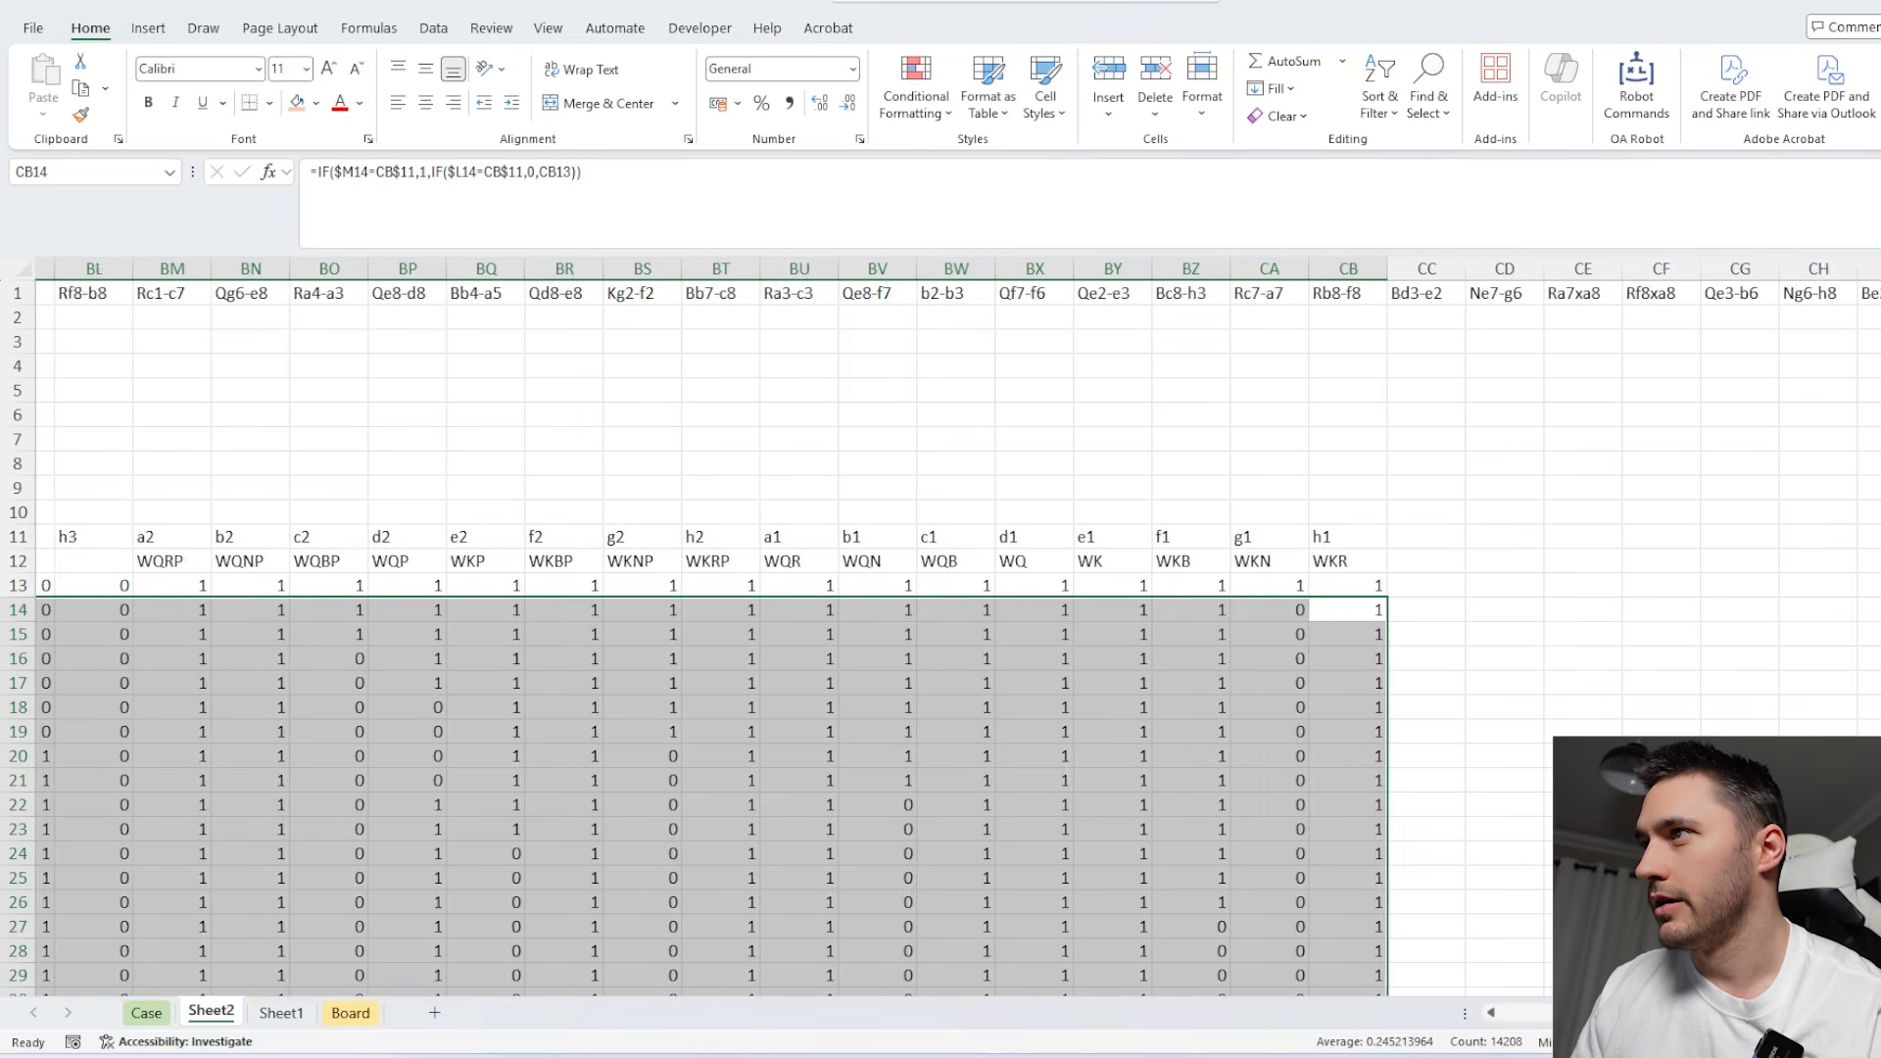
Total the a8 occupancy column in Q236 by summing Q13:Q235.
click(1348, 743)
key(ctrl+Down)
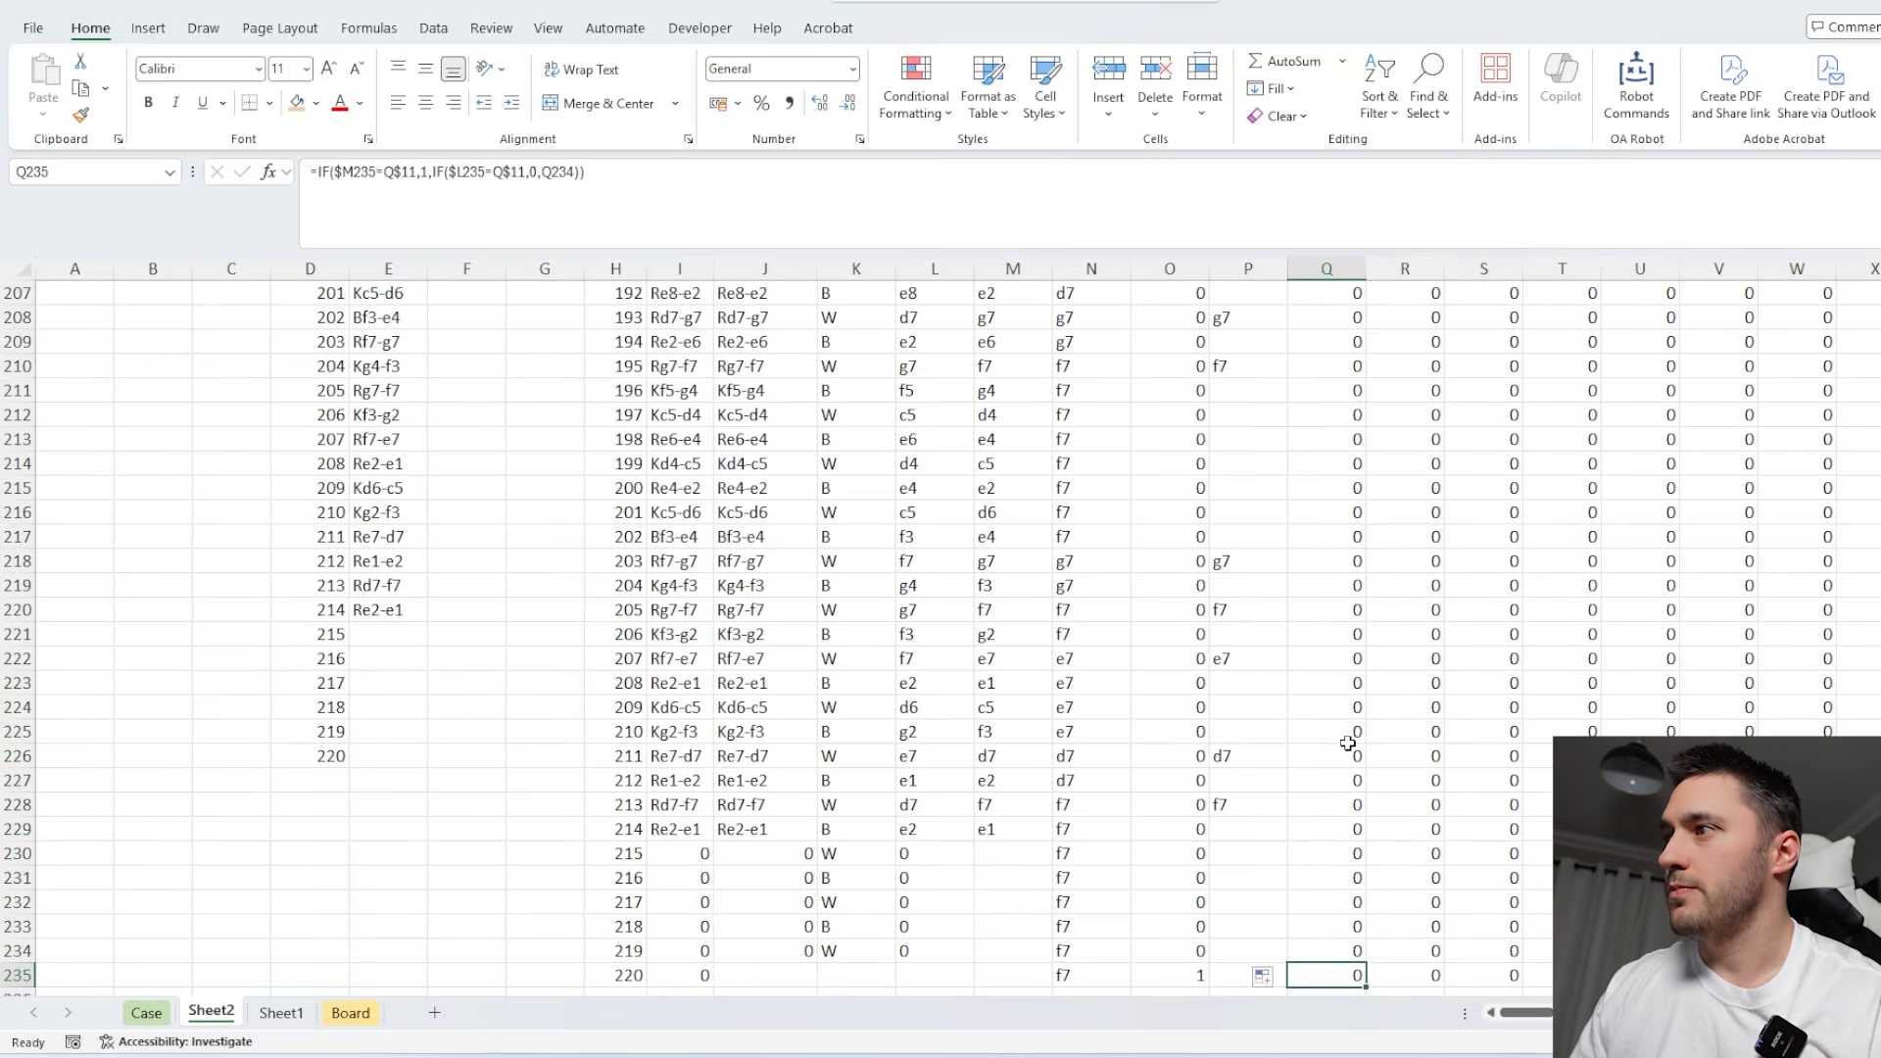
scroll(1274, 784, right, 2)
click(1185, 783)
key(alt+equal)
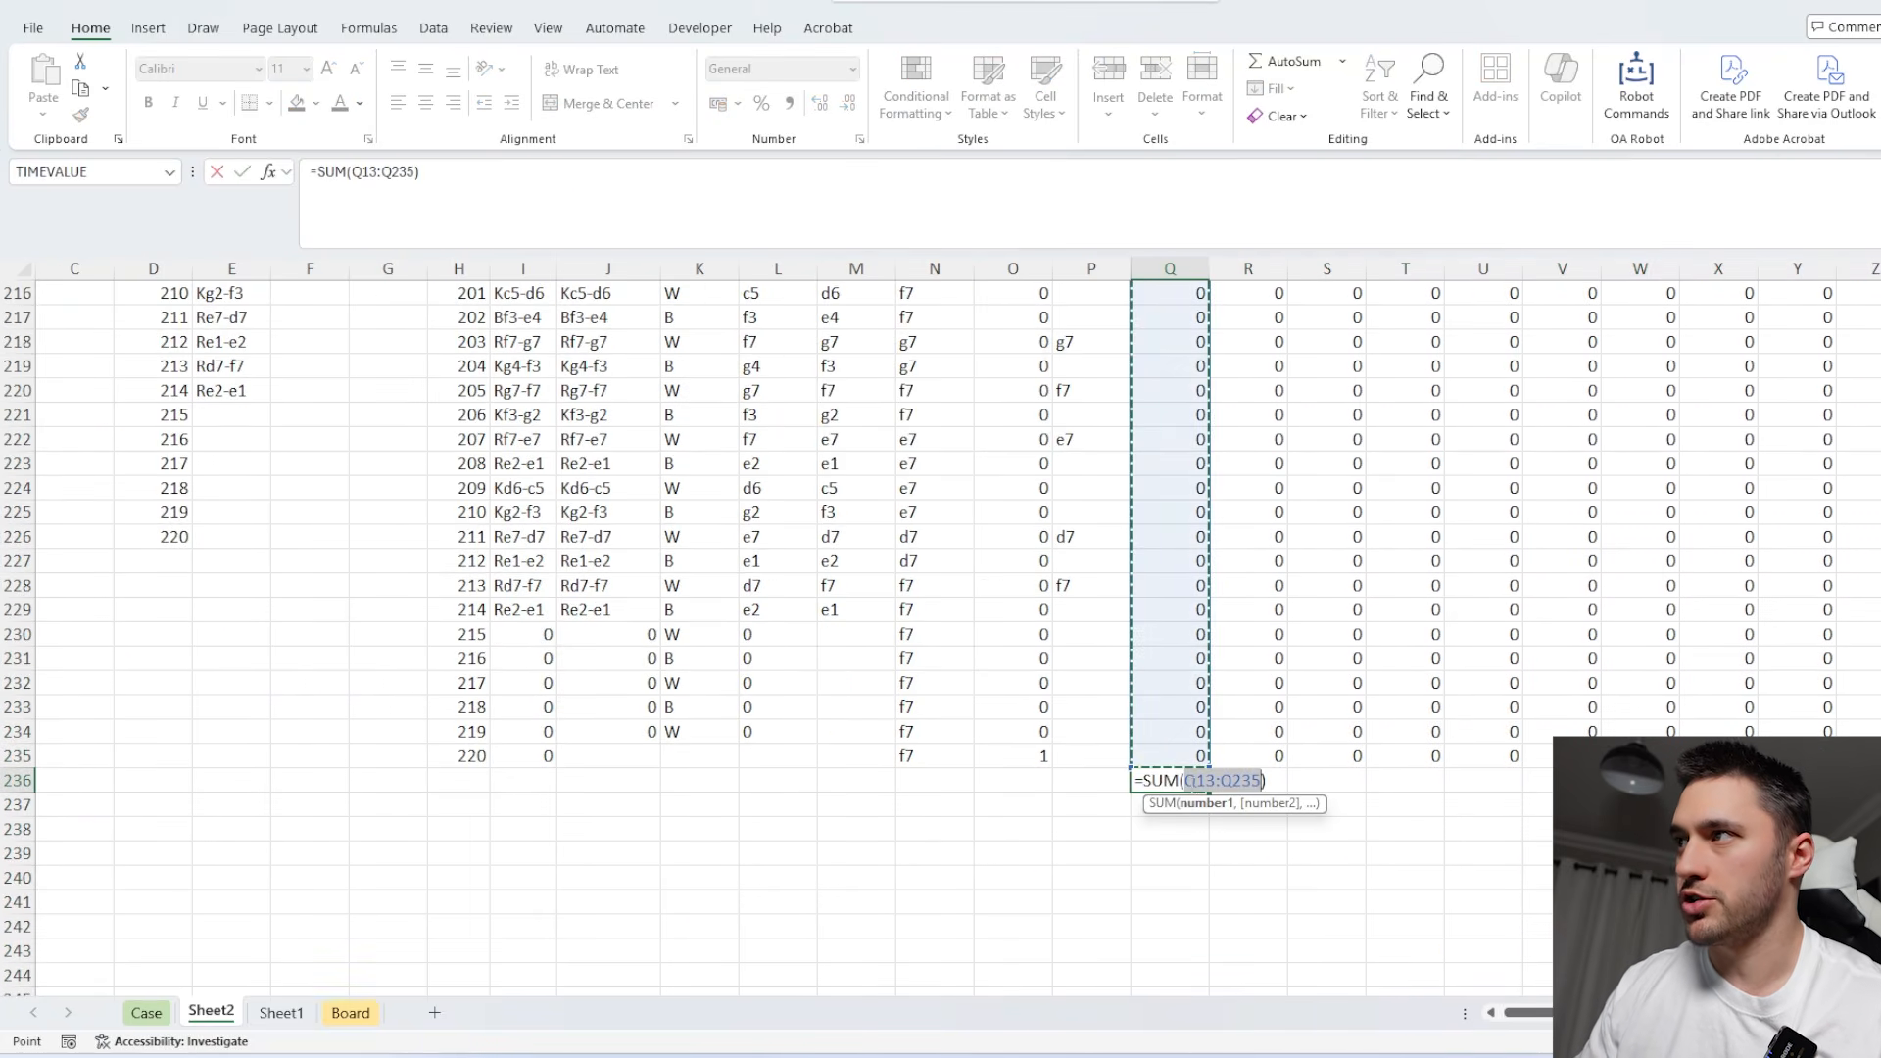
scroll(1254, 663, up, 20)
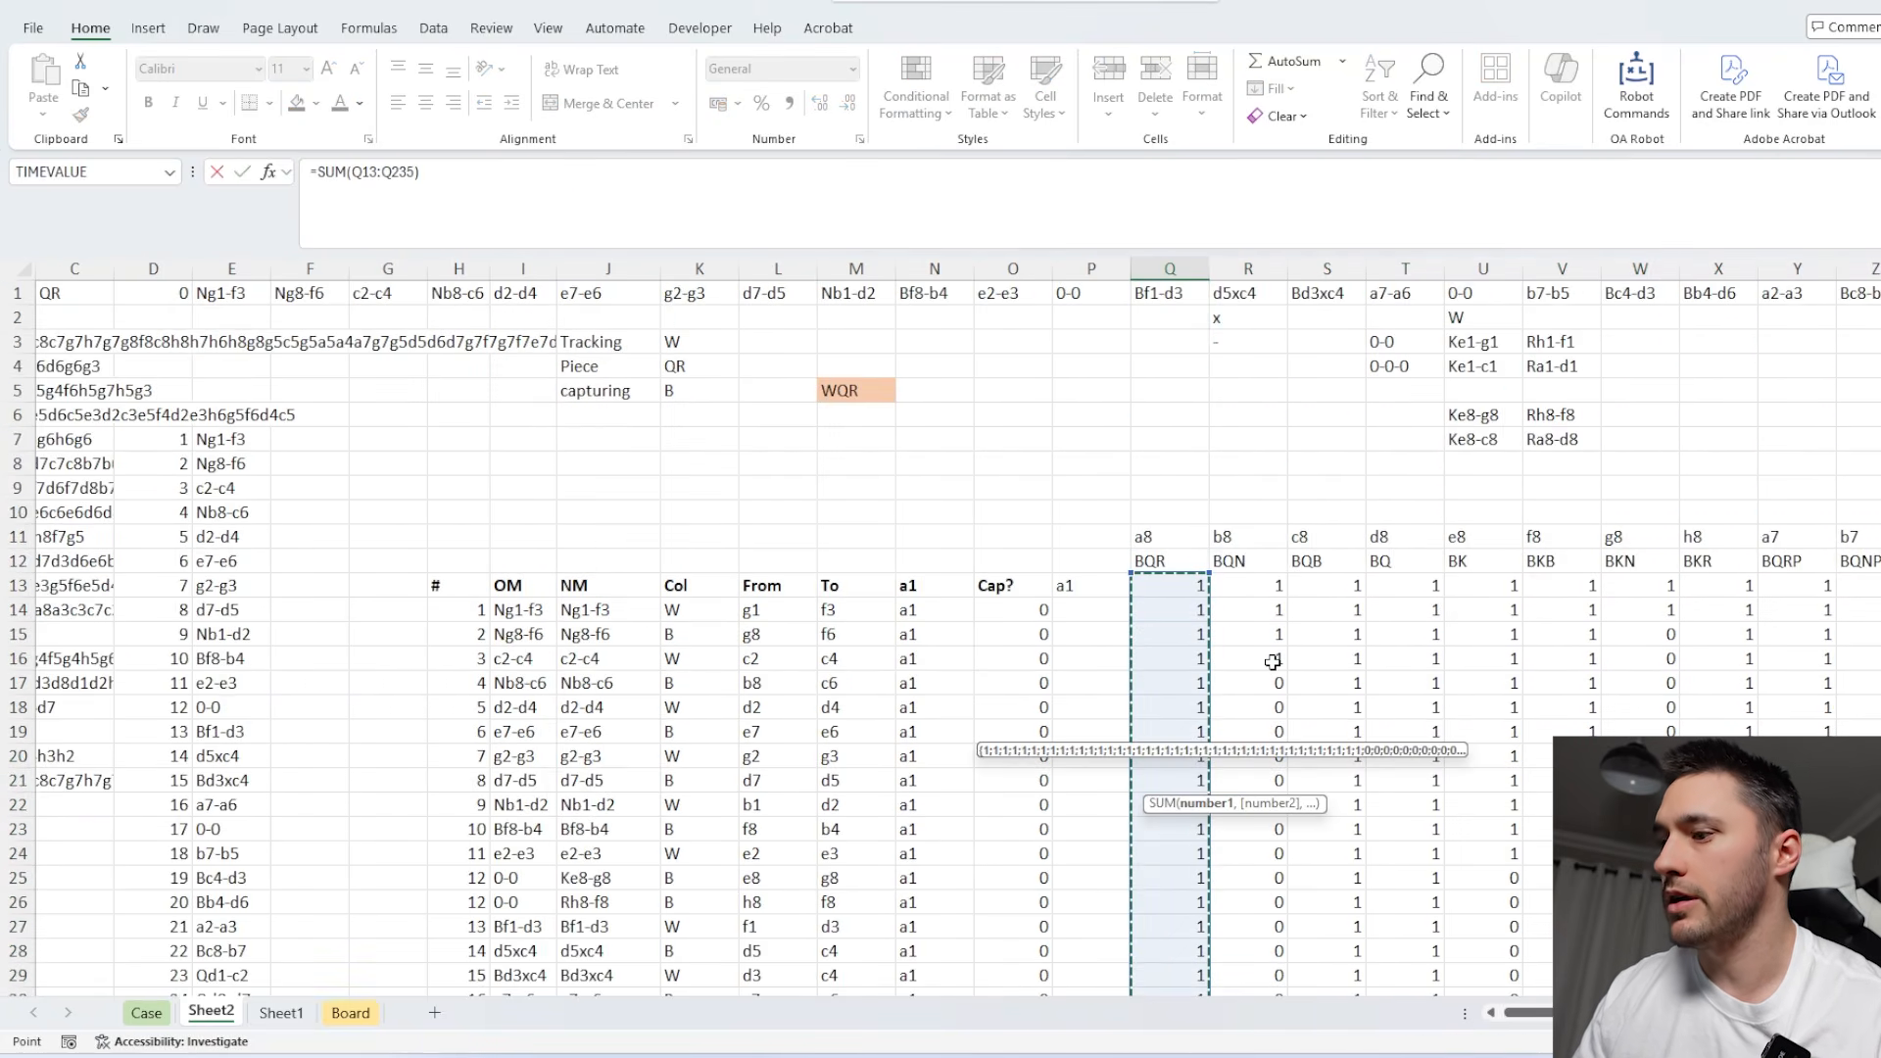
key(Return)
Extend the row 236 column totals across all 64 board squares to CB236.
click(1182, 929)
key(ctrl+End)
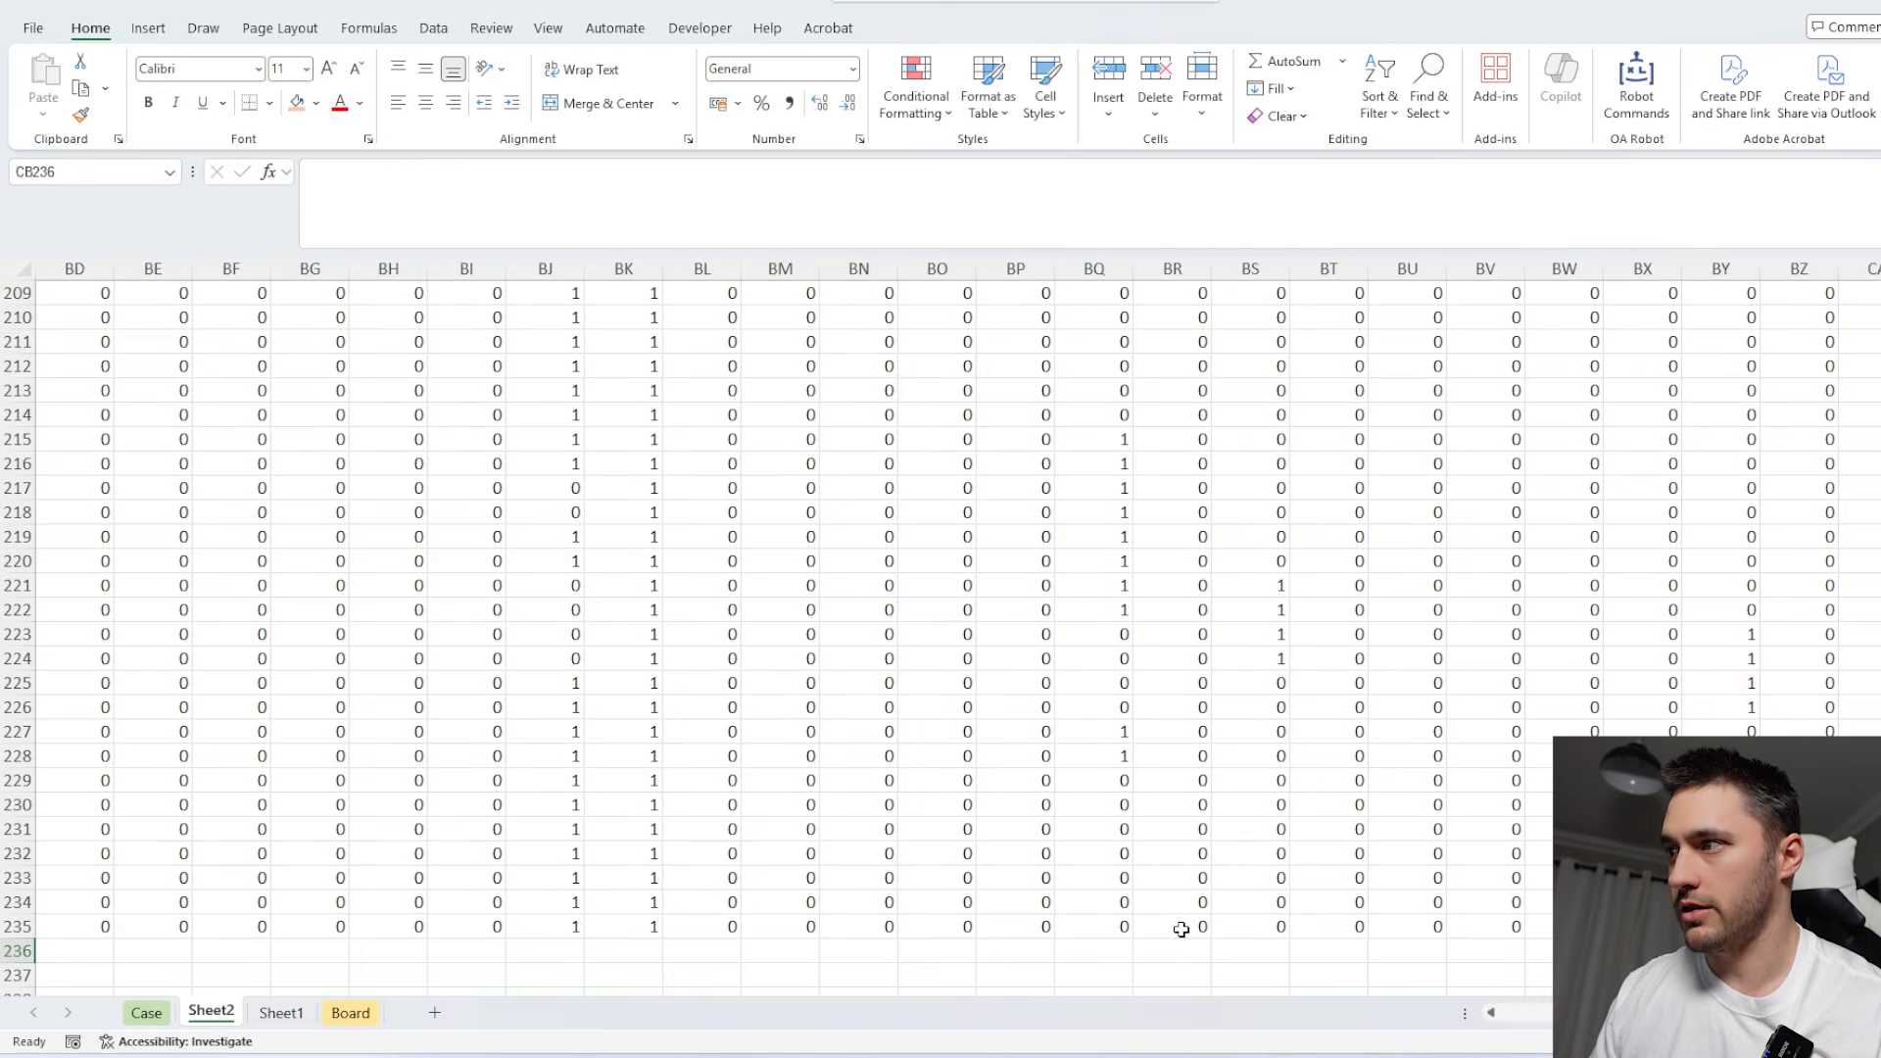
key(ctrl+shift+Left)
key(alt+equal)
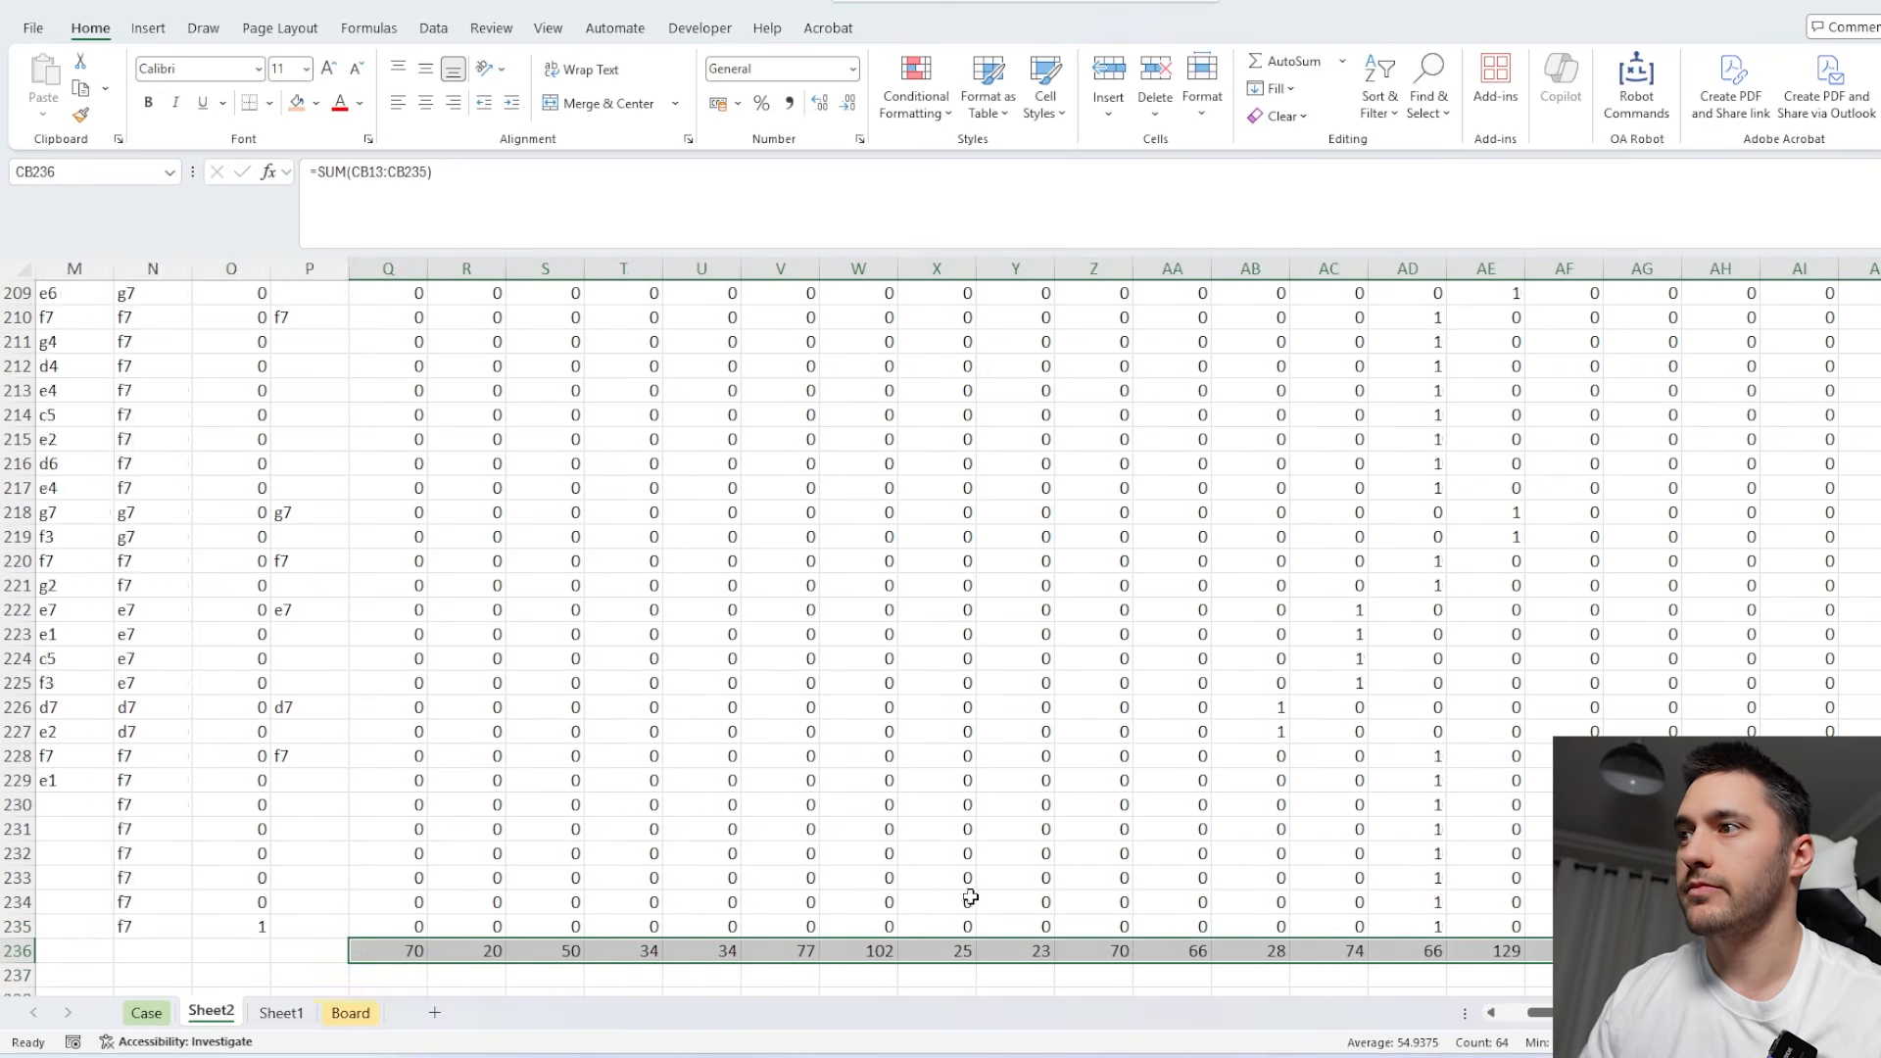
Start a Biggest formula in Q238 with the occupancy totals Q236:CB236 as its range.
scroll(970, 898, left, 2)
scroll(1215, 798, down, 2)
click(566, 850)
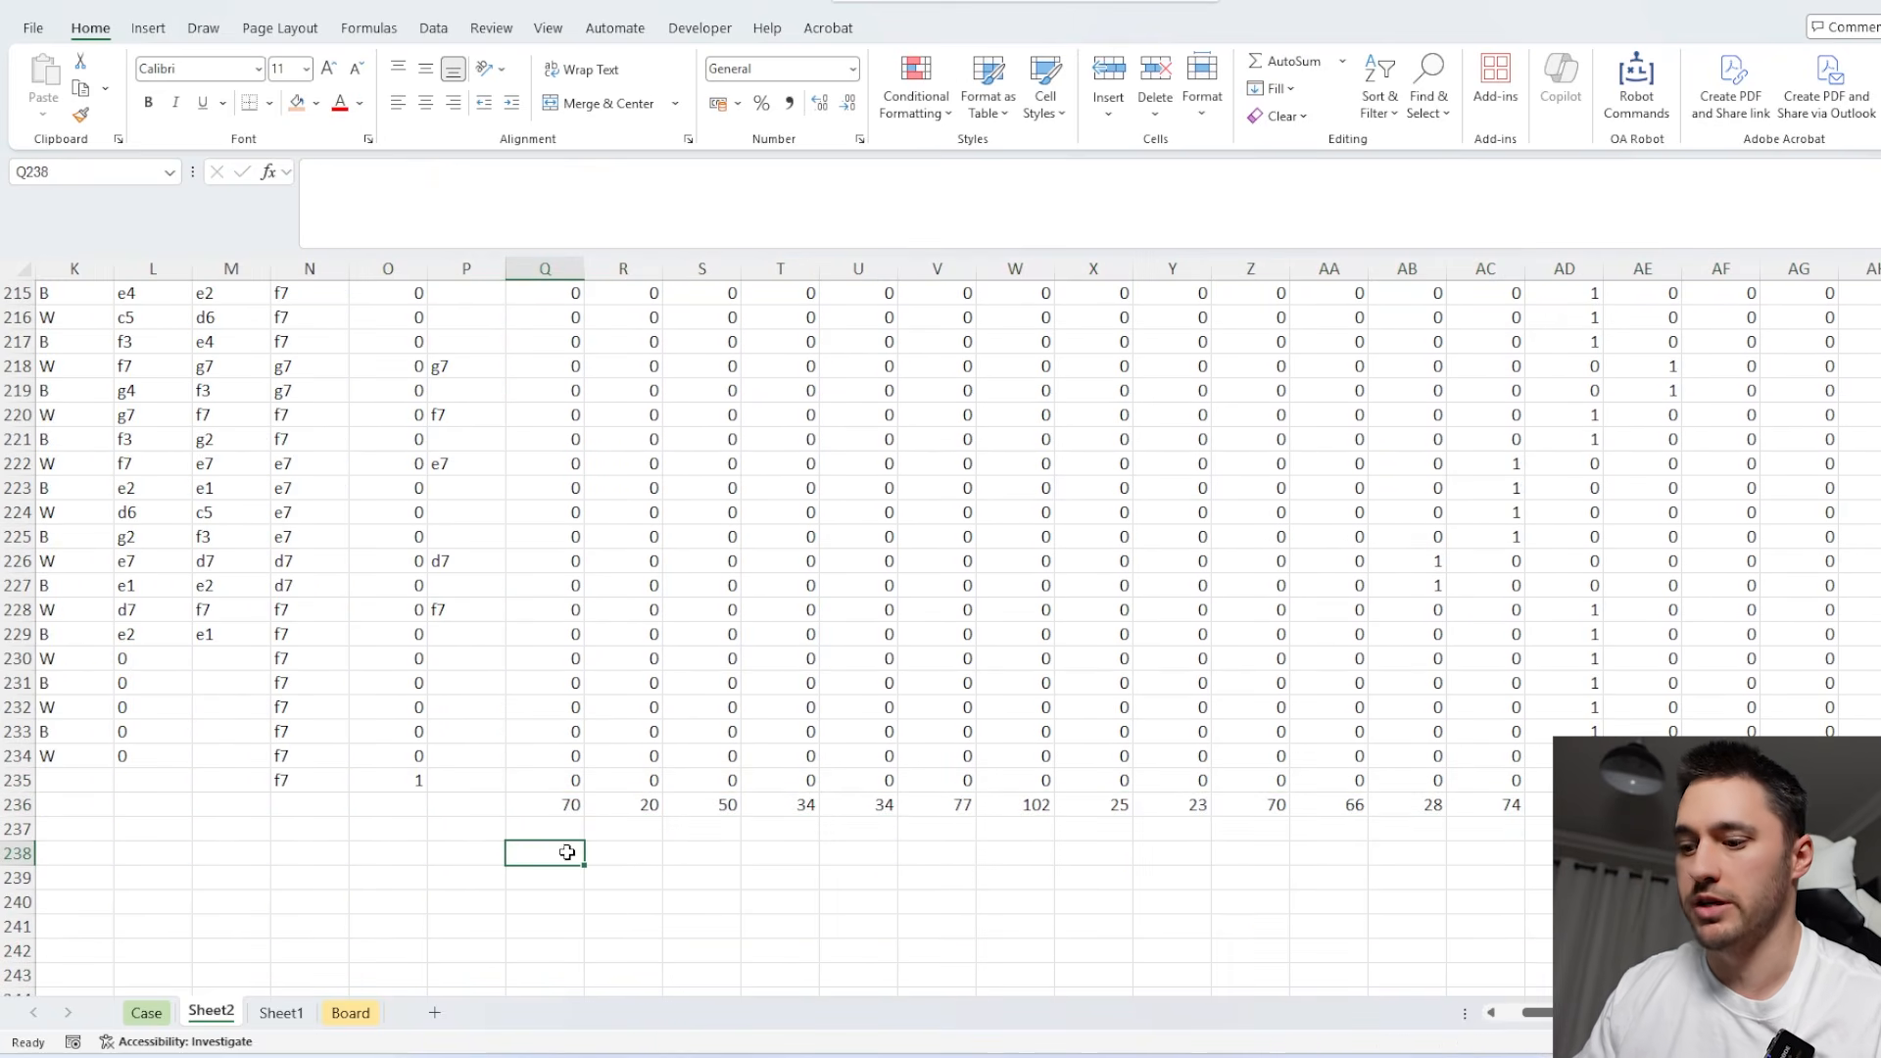
text(=Biggest()
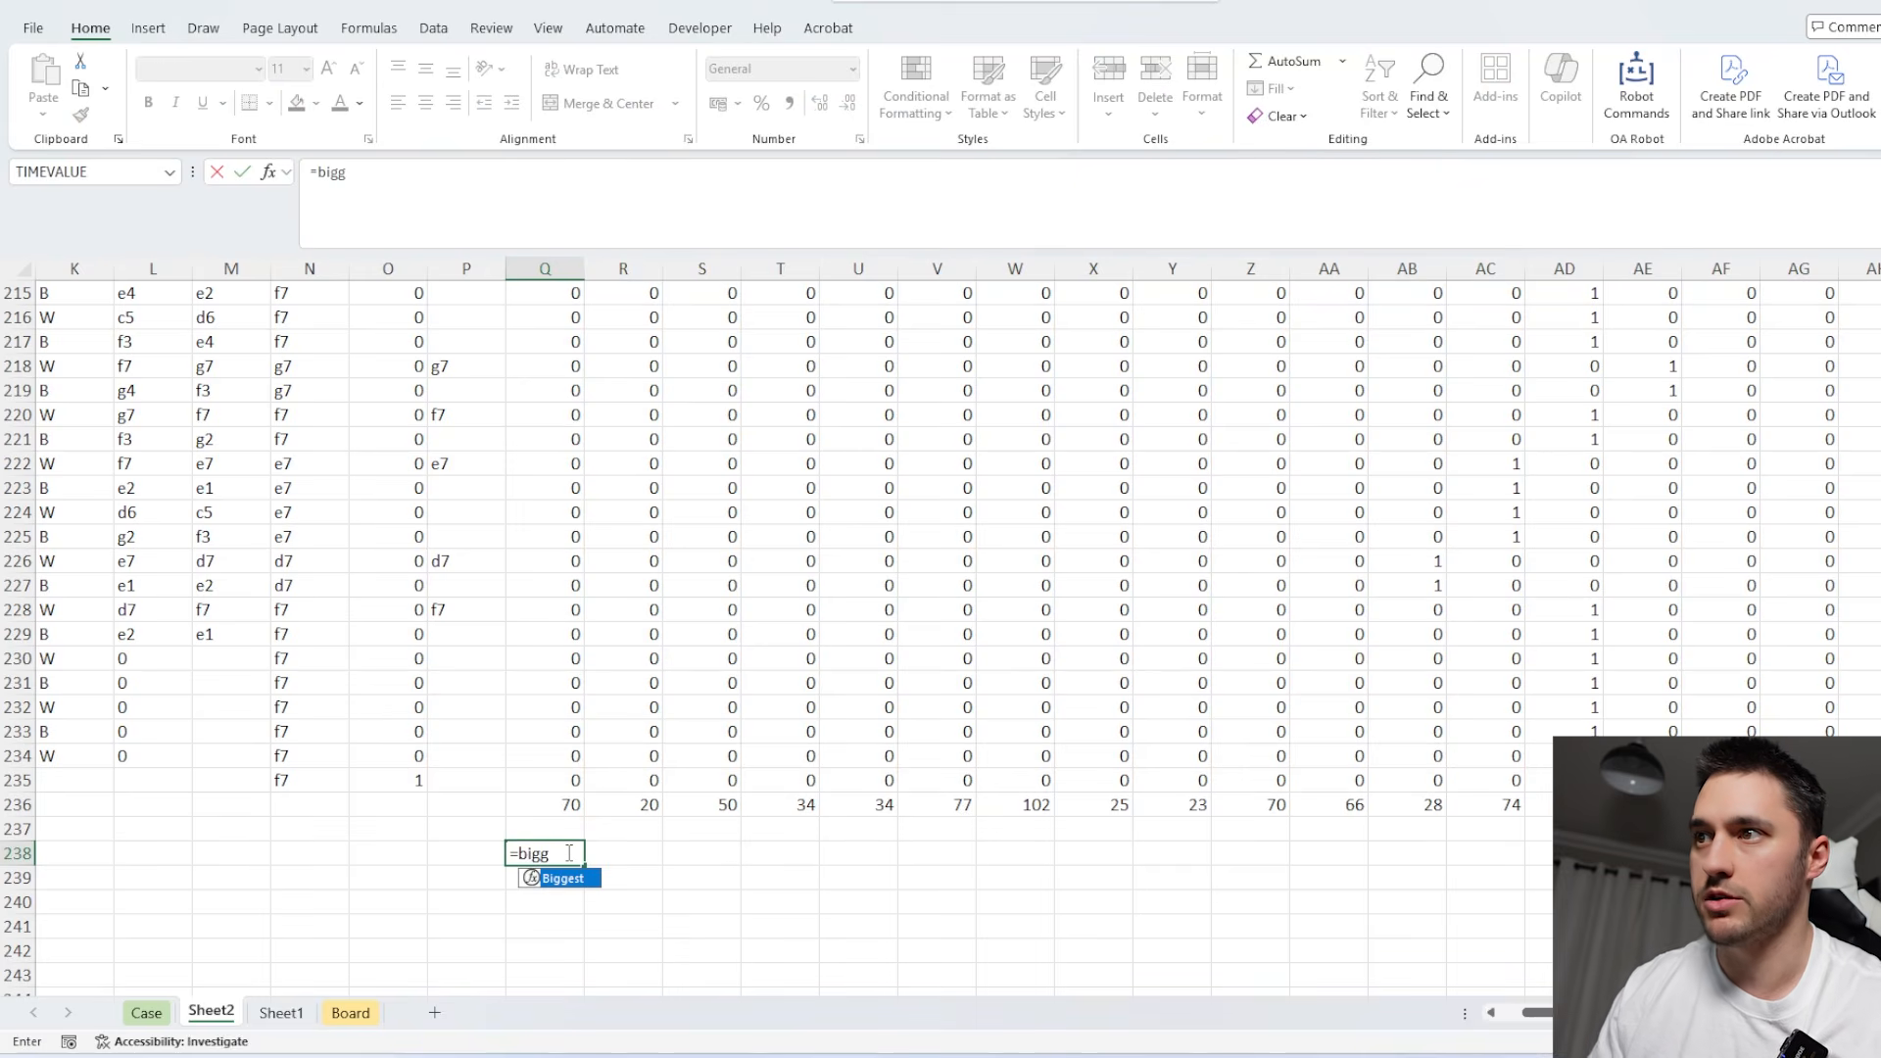
click(576, 806)
key(ctrl+shift+Right)
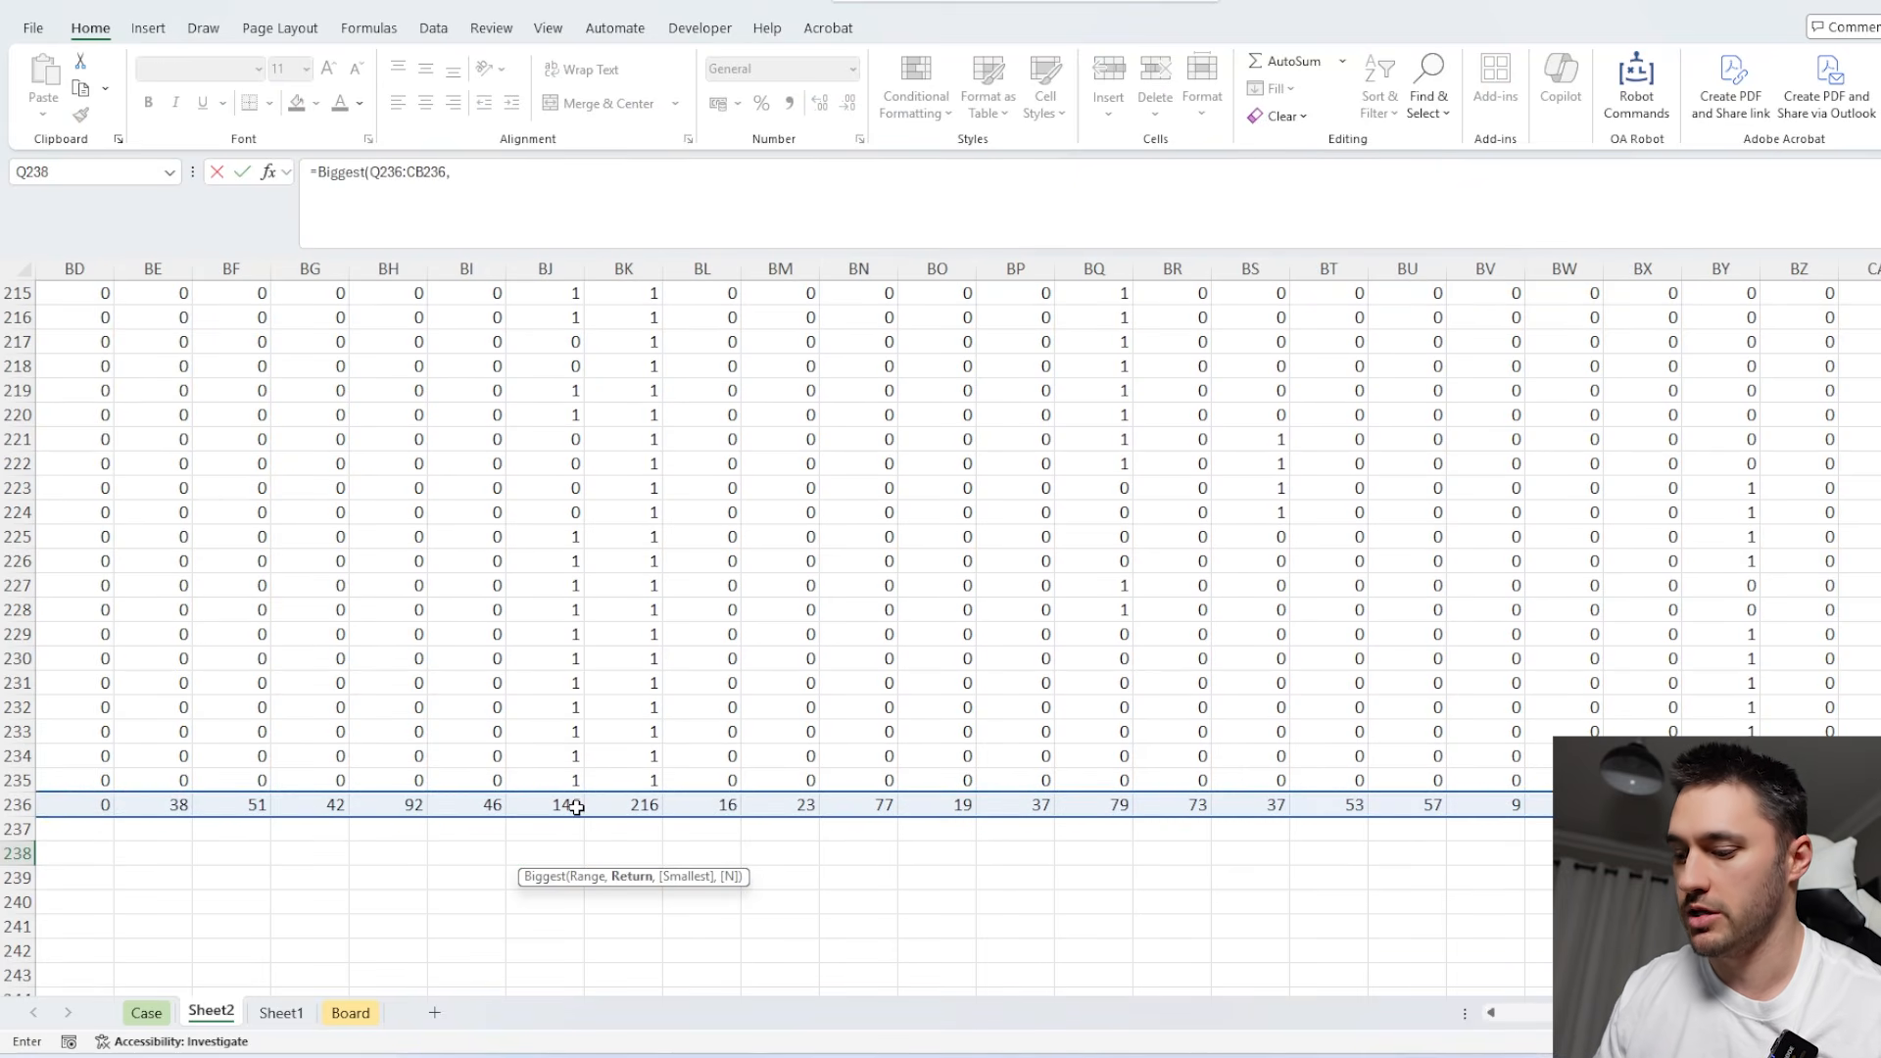
text(,)
Complete the Q238 Biggest formula with Q12:CB12 as the return range.
key(ctrl+Up)
key(ctrl+Up)
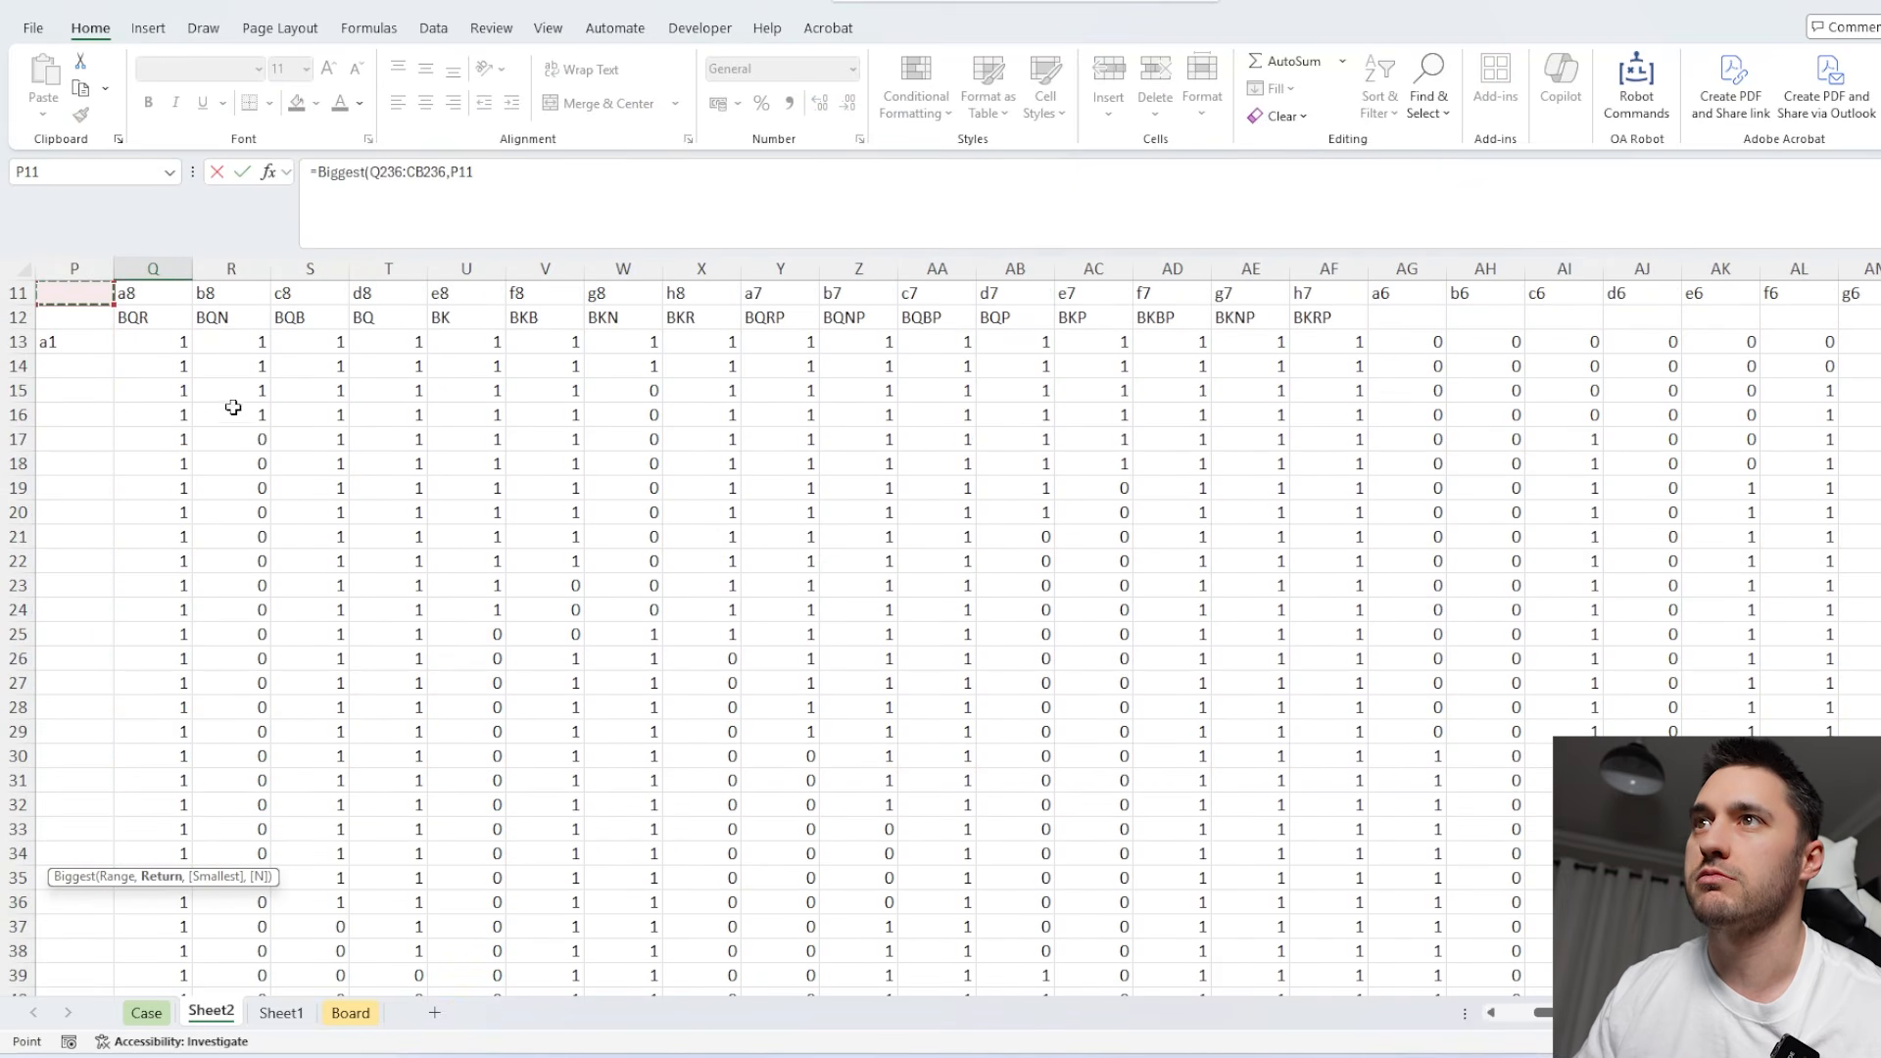
click(162, 324)
key(ctrl+shift+Right)
key(ctrl+shift+Right)
key(ctrl+shift+Right)
key(Return)
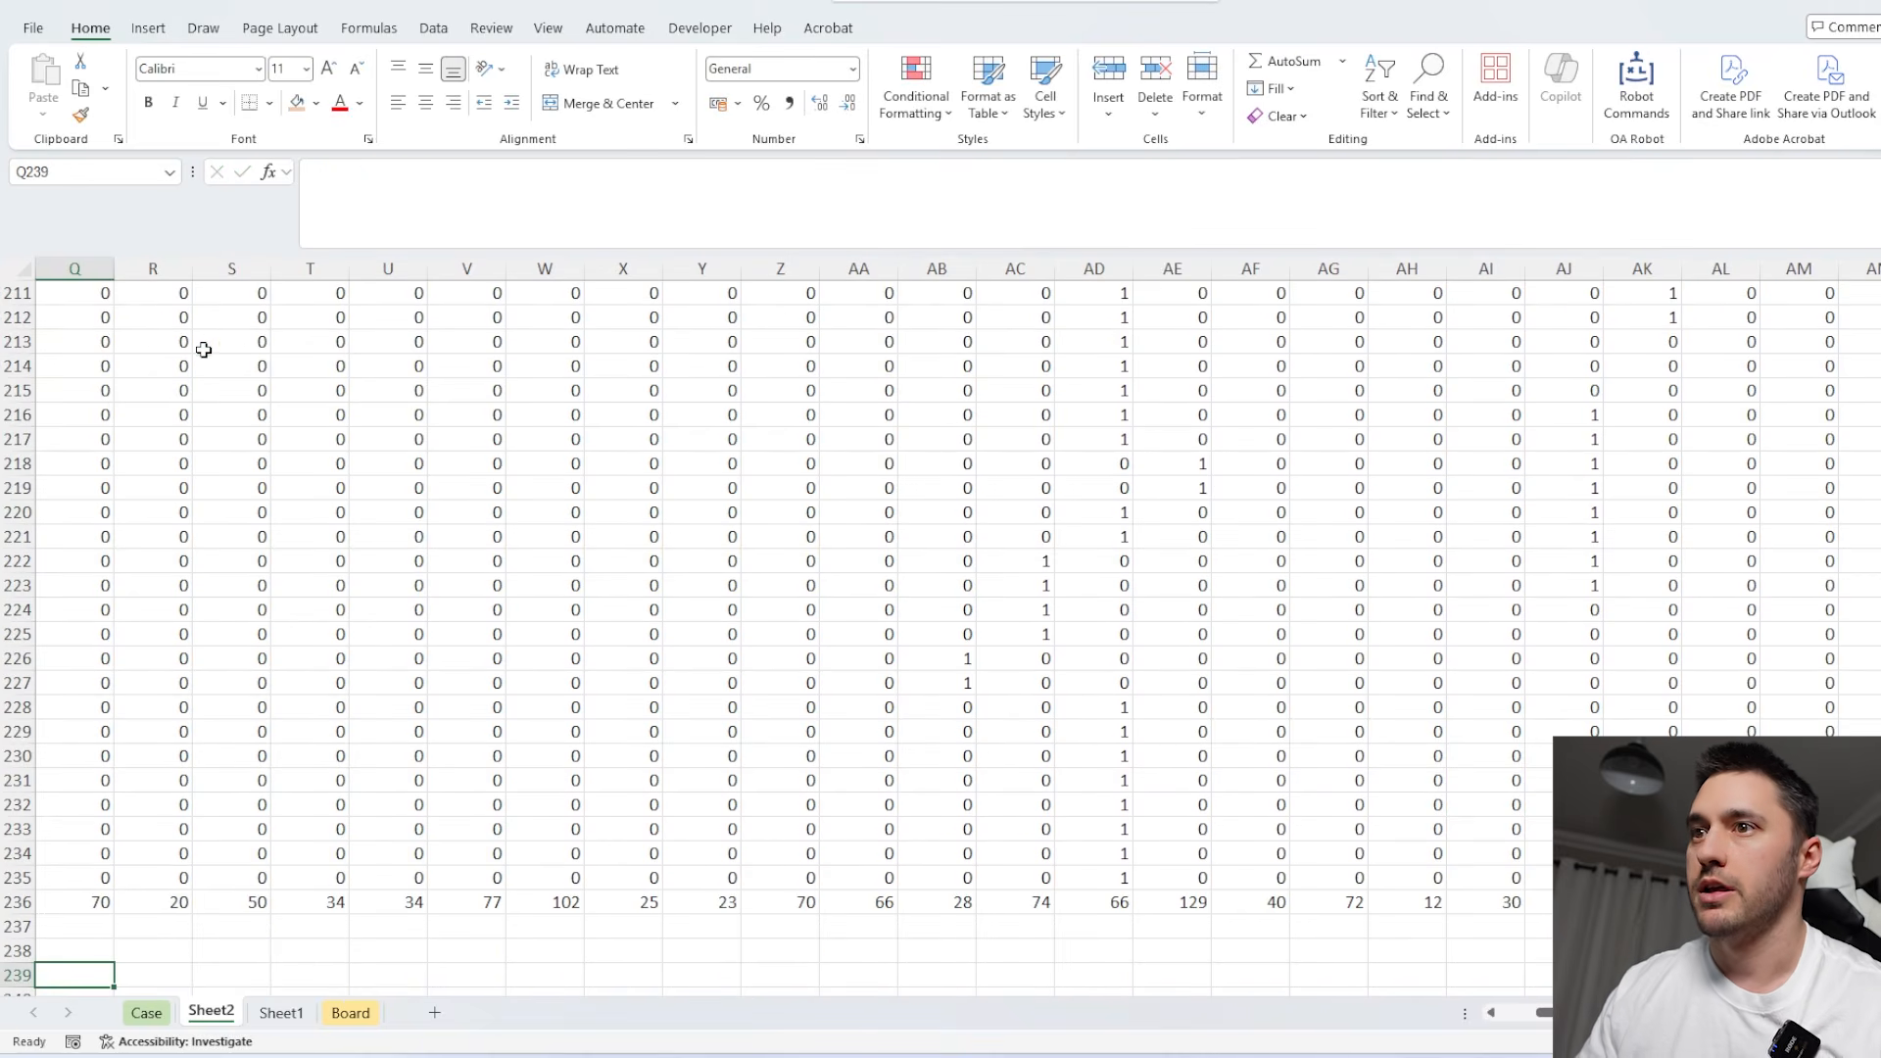
Change the return range of the Q238 Biggest formula to the square coordinates in Q11:CB11.
scroll(205, 350, down, 2)
scroll(343, 794, left, 5)
click(469, 803)
key(F2)
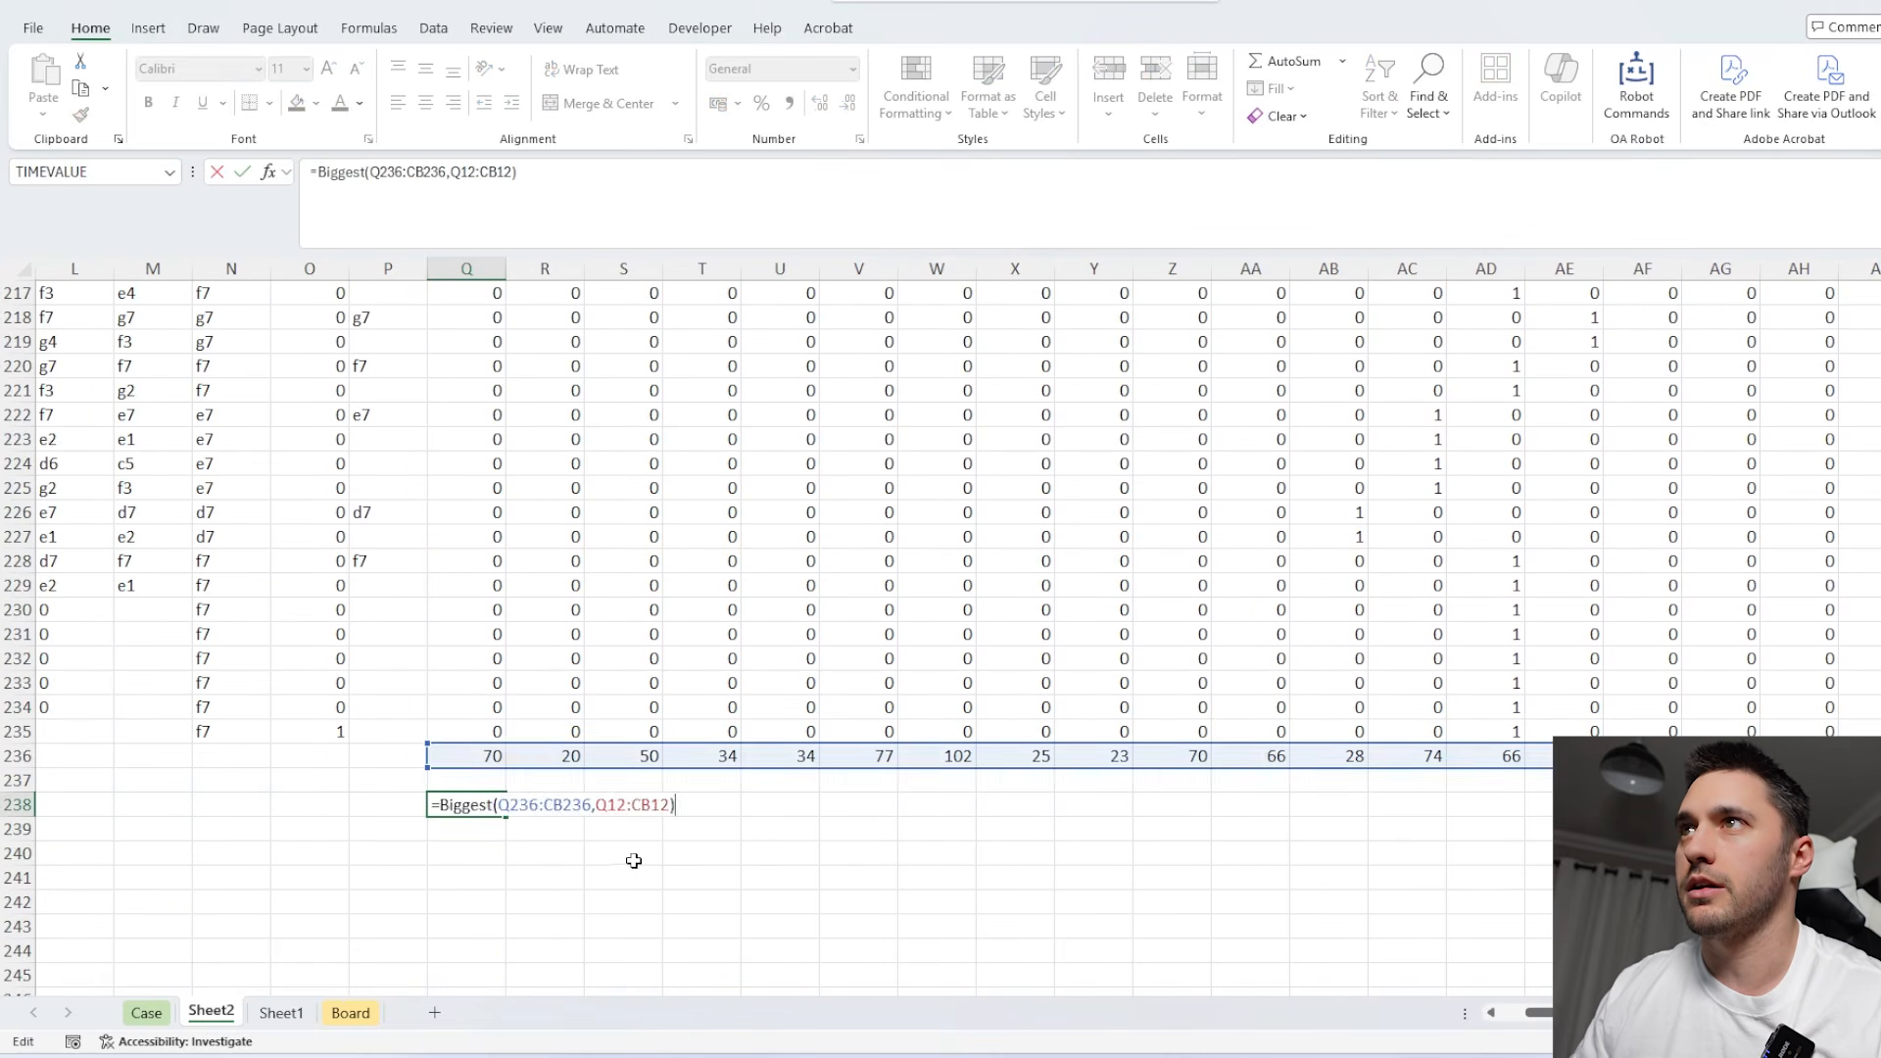
scroll(639, 847, up, 20)
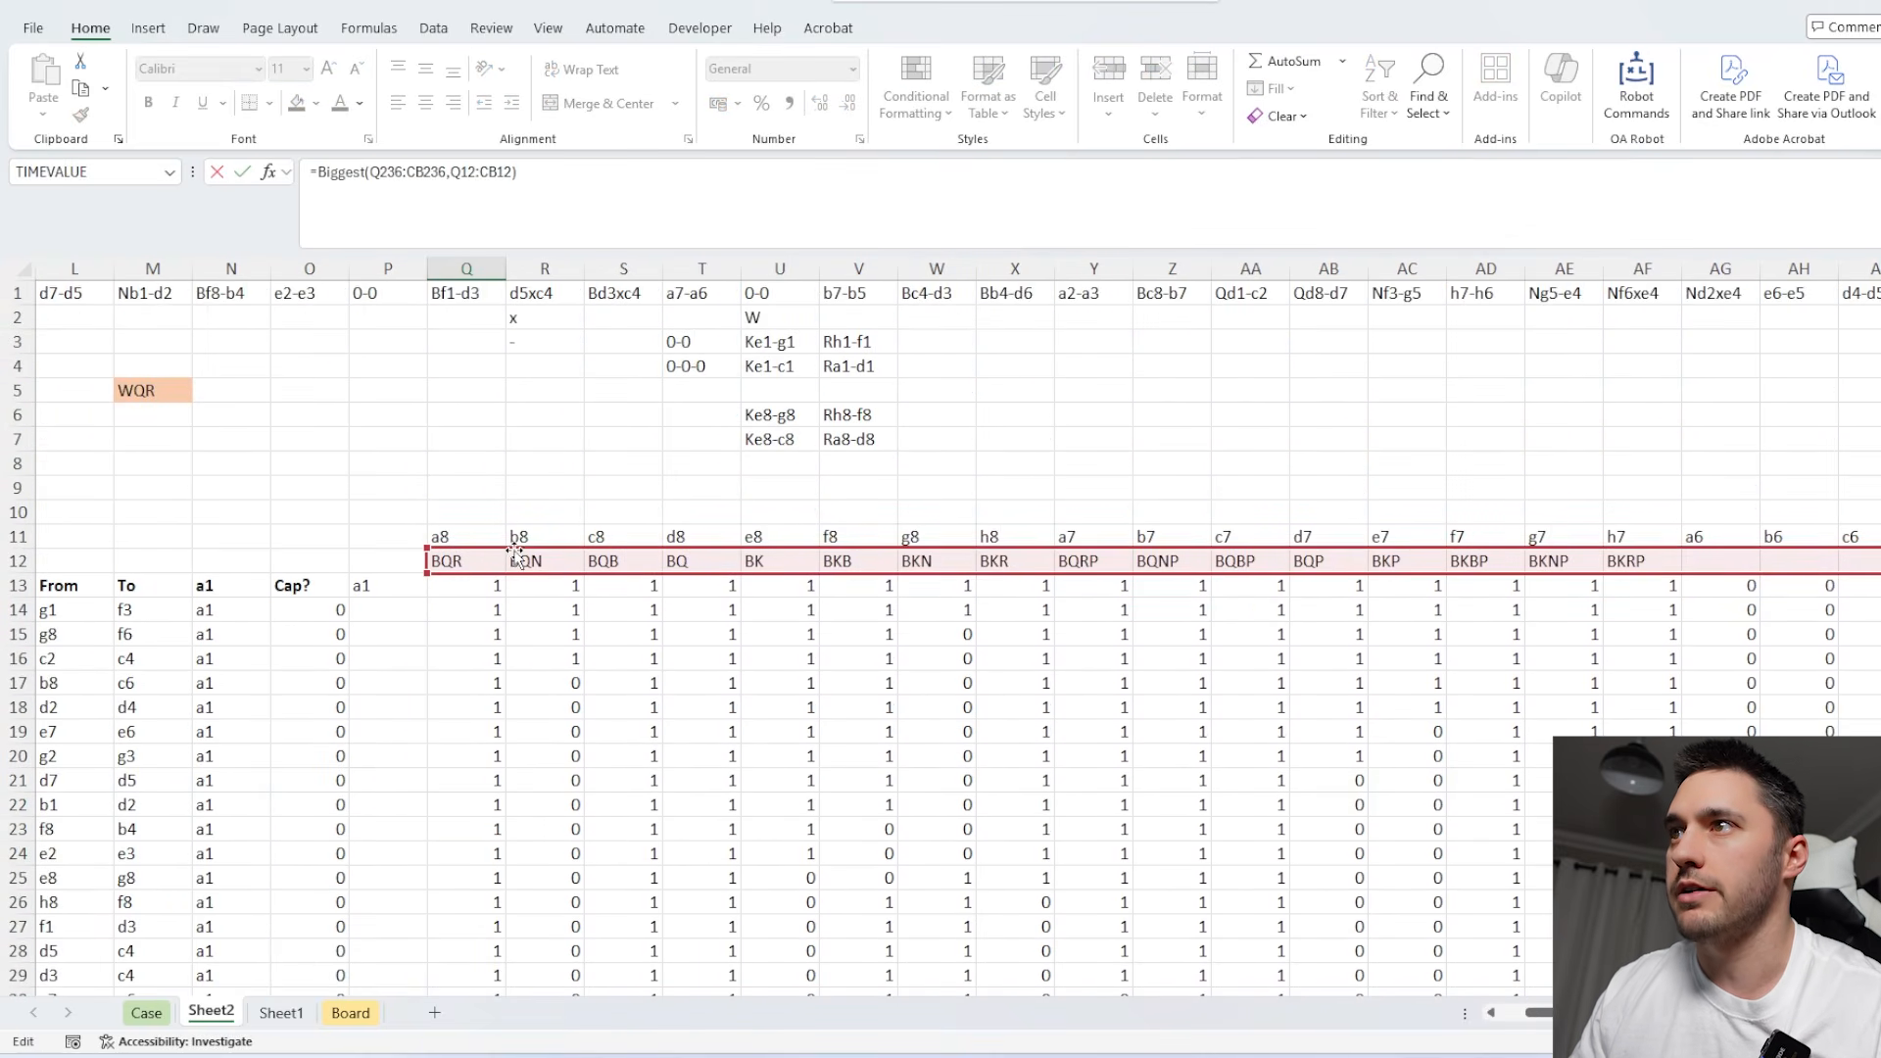
drag(515, 550, 516, 537)
key(Return)
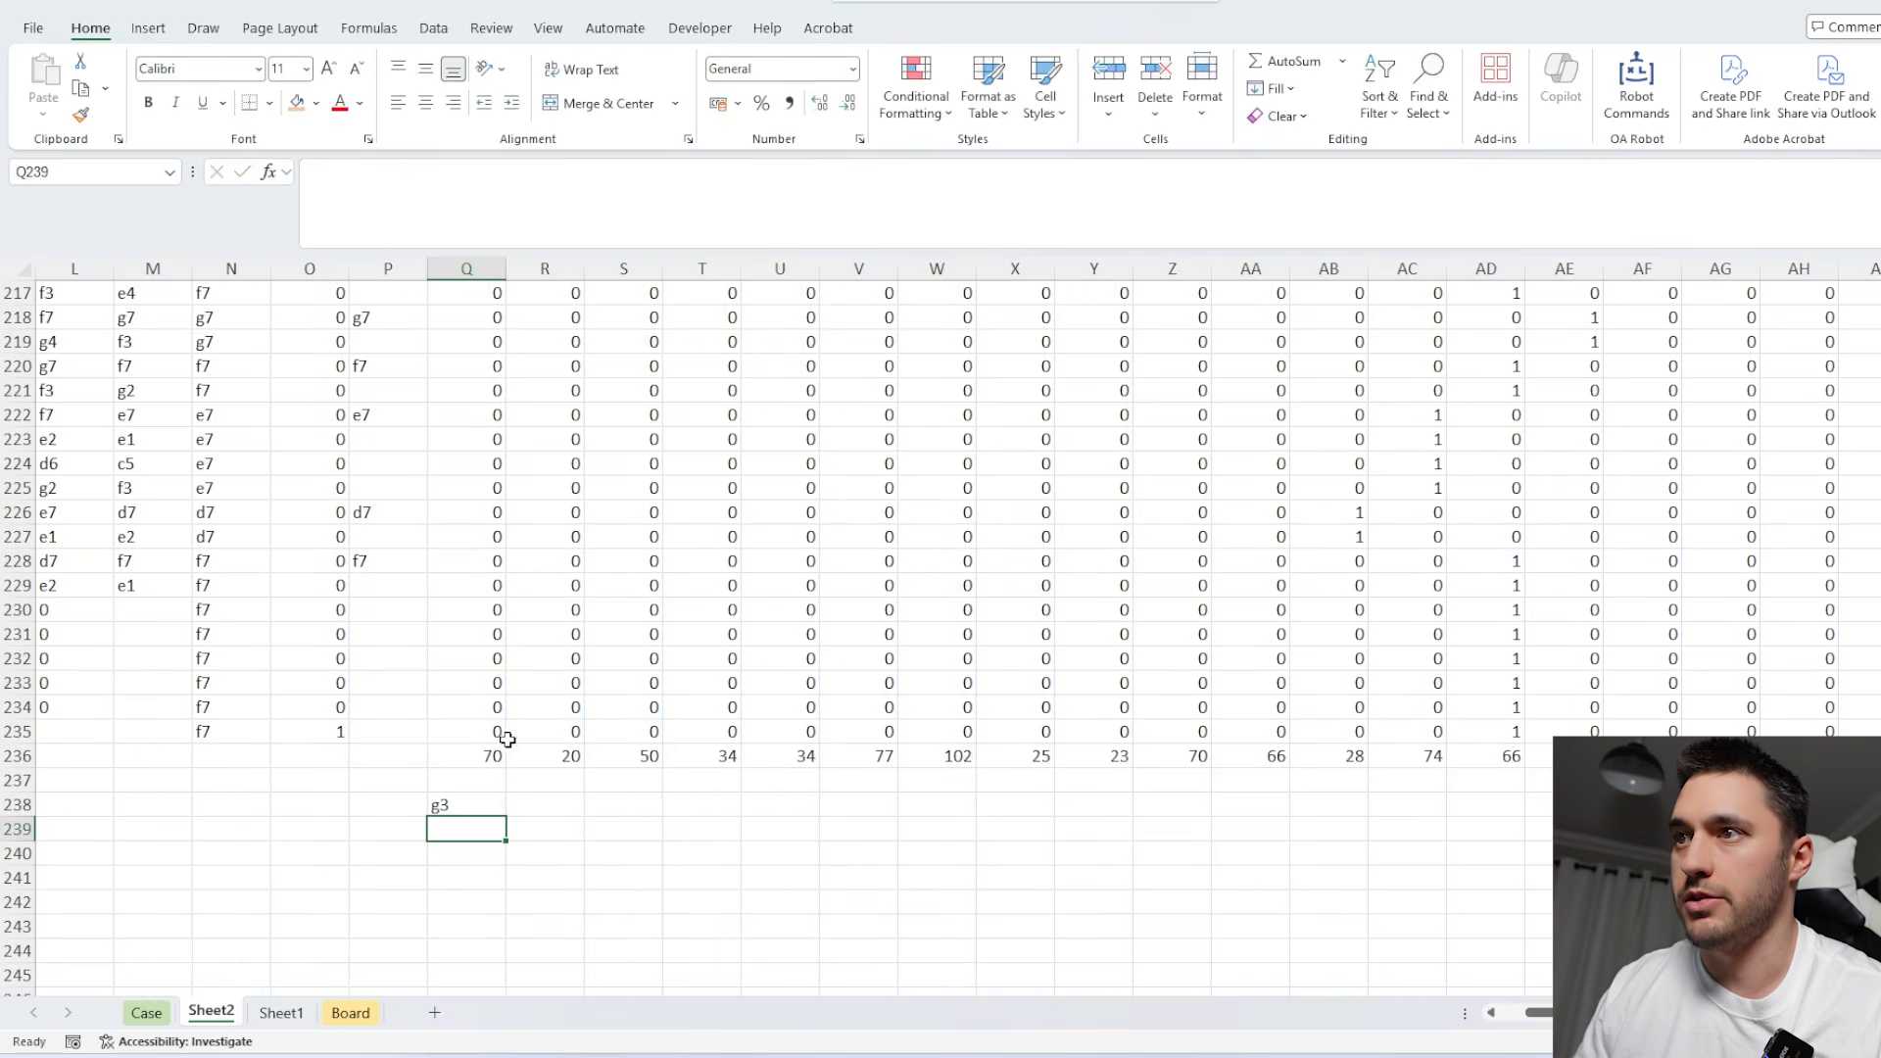
Copy the Q238 result and paste it as a value into the Bonus 5 answer cell E48 on the Case sheet.
click(468, 806)
key(ctrl+c)
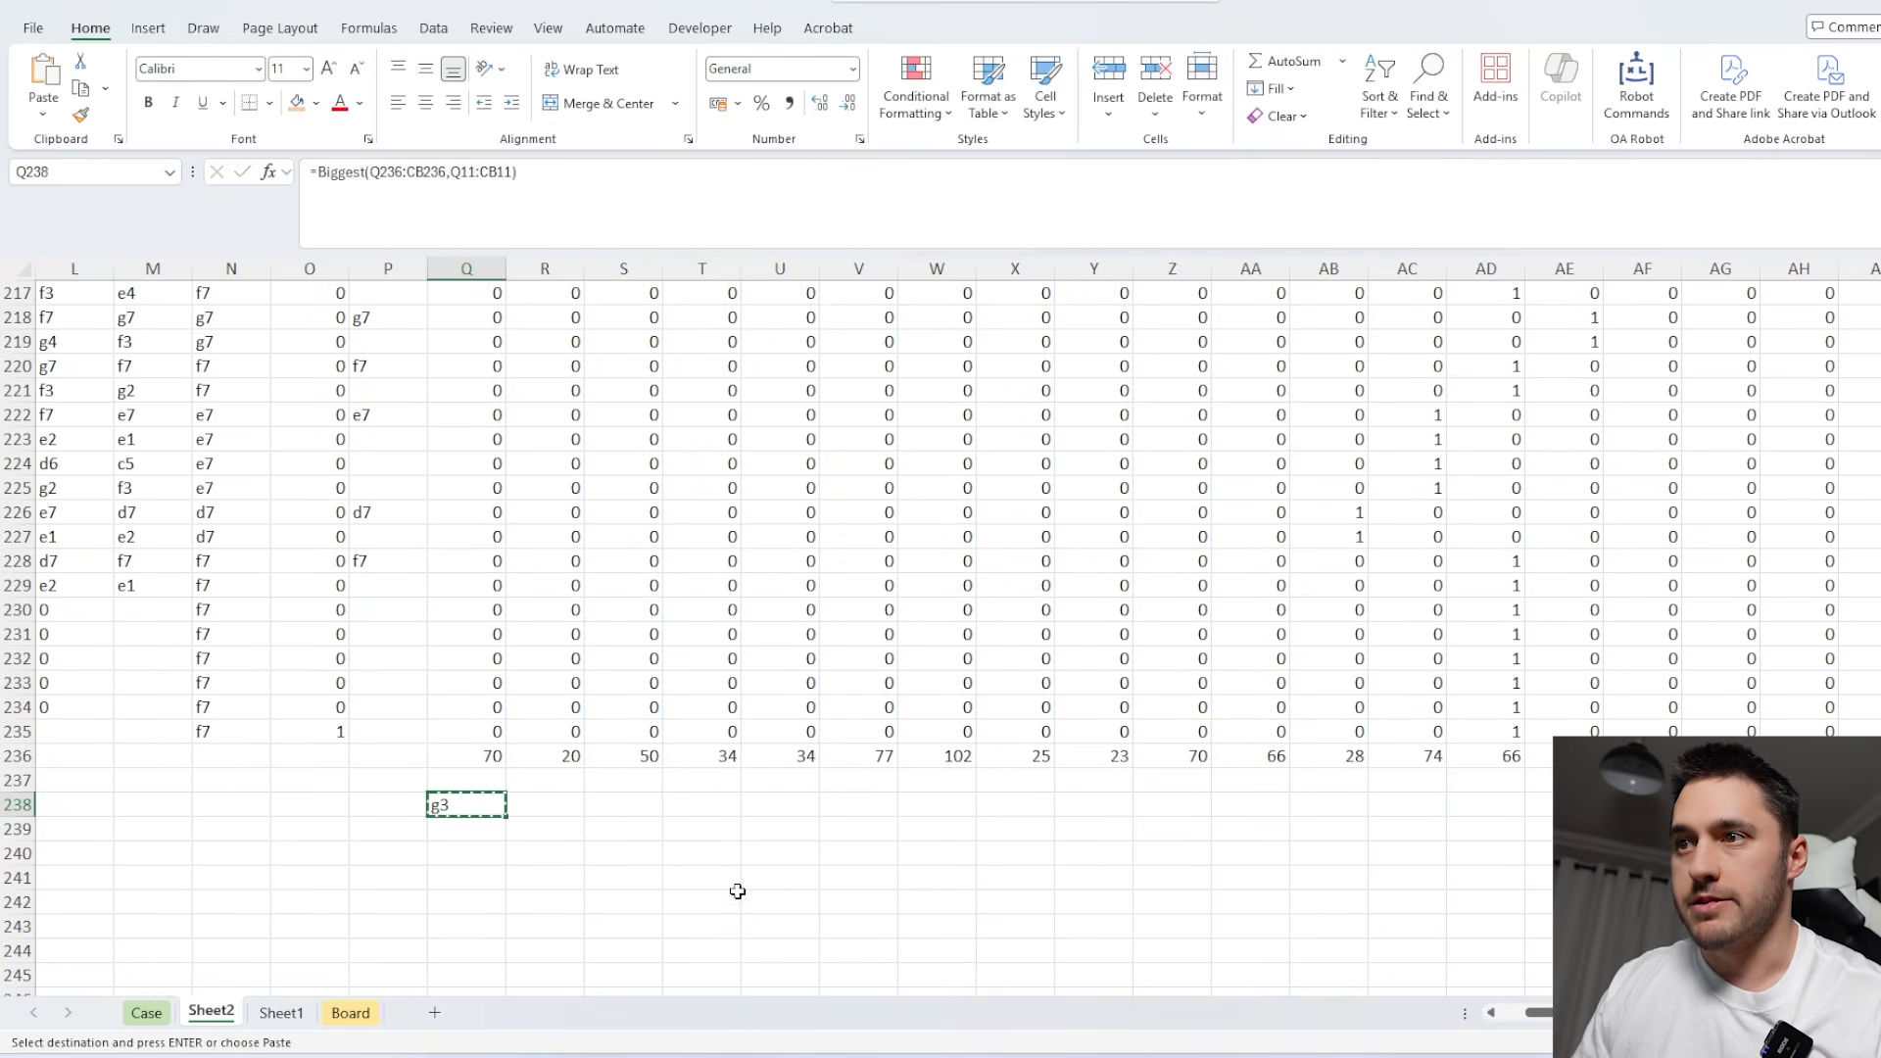
key(ctrl+Page_Up)
click(459, 710)
key(ctrl+v)
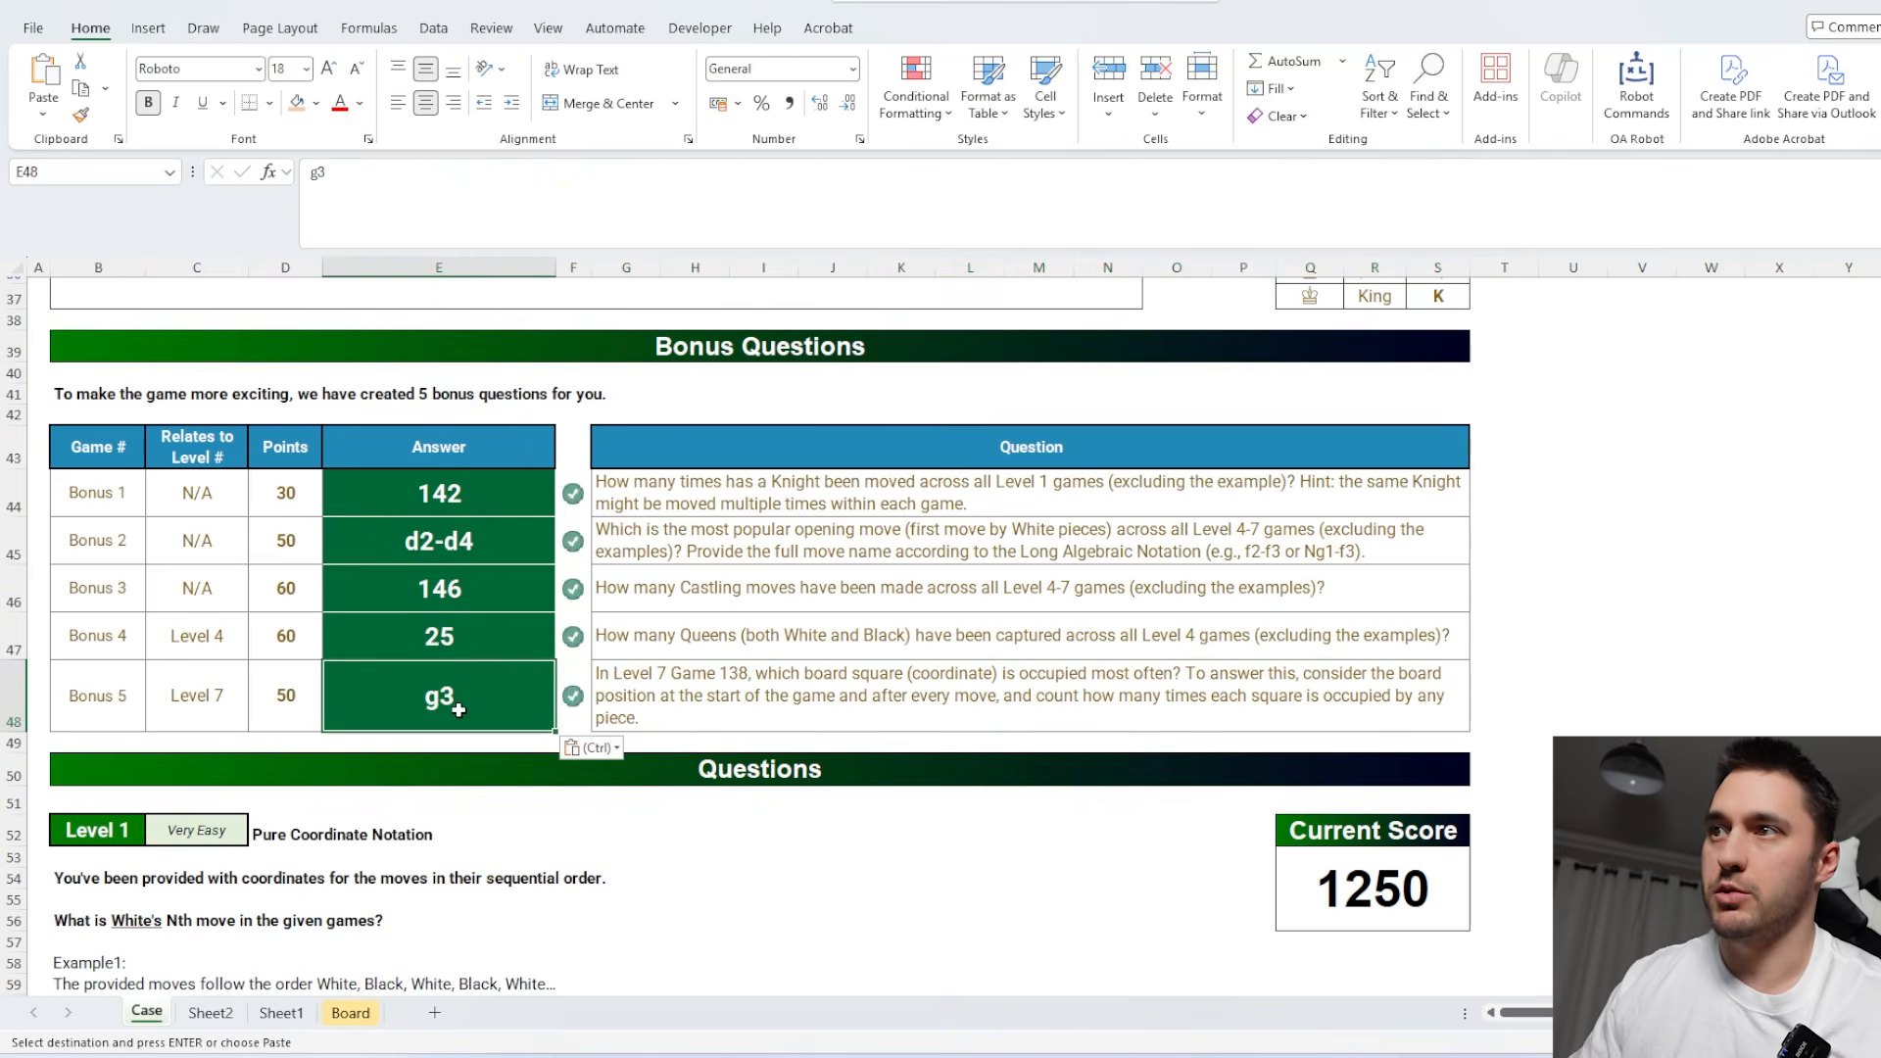